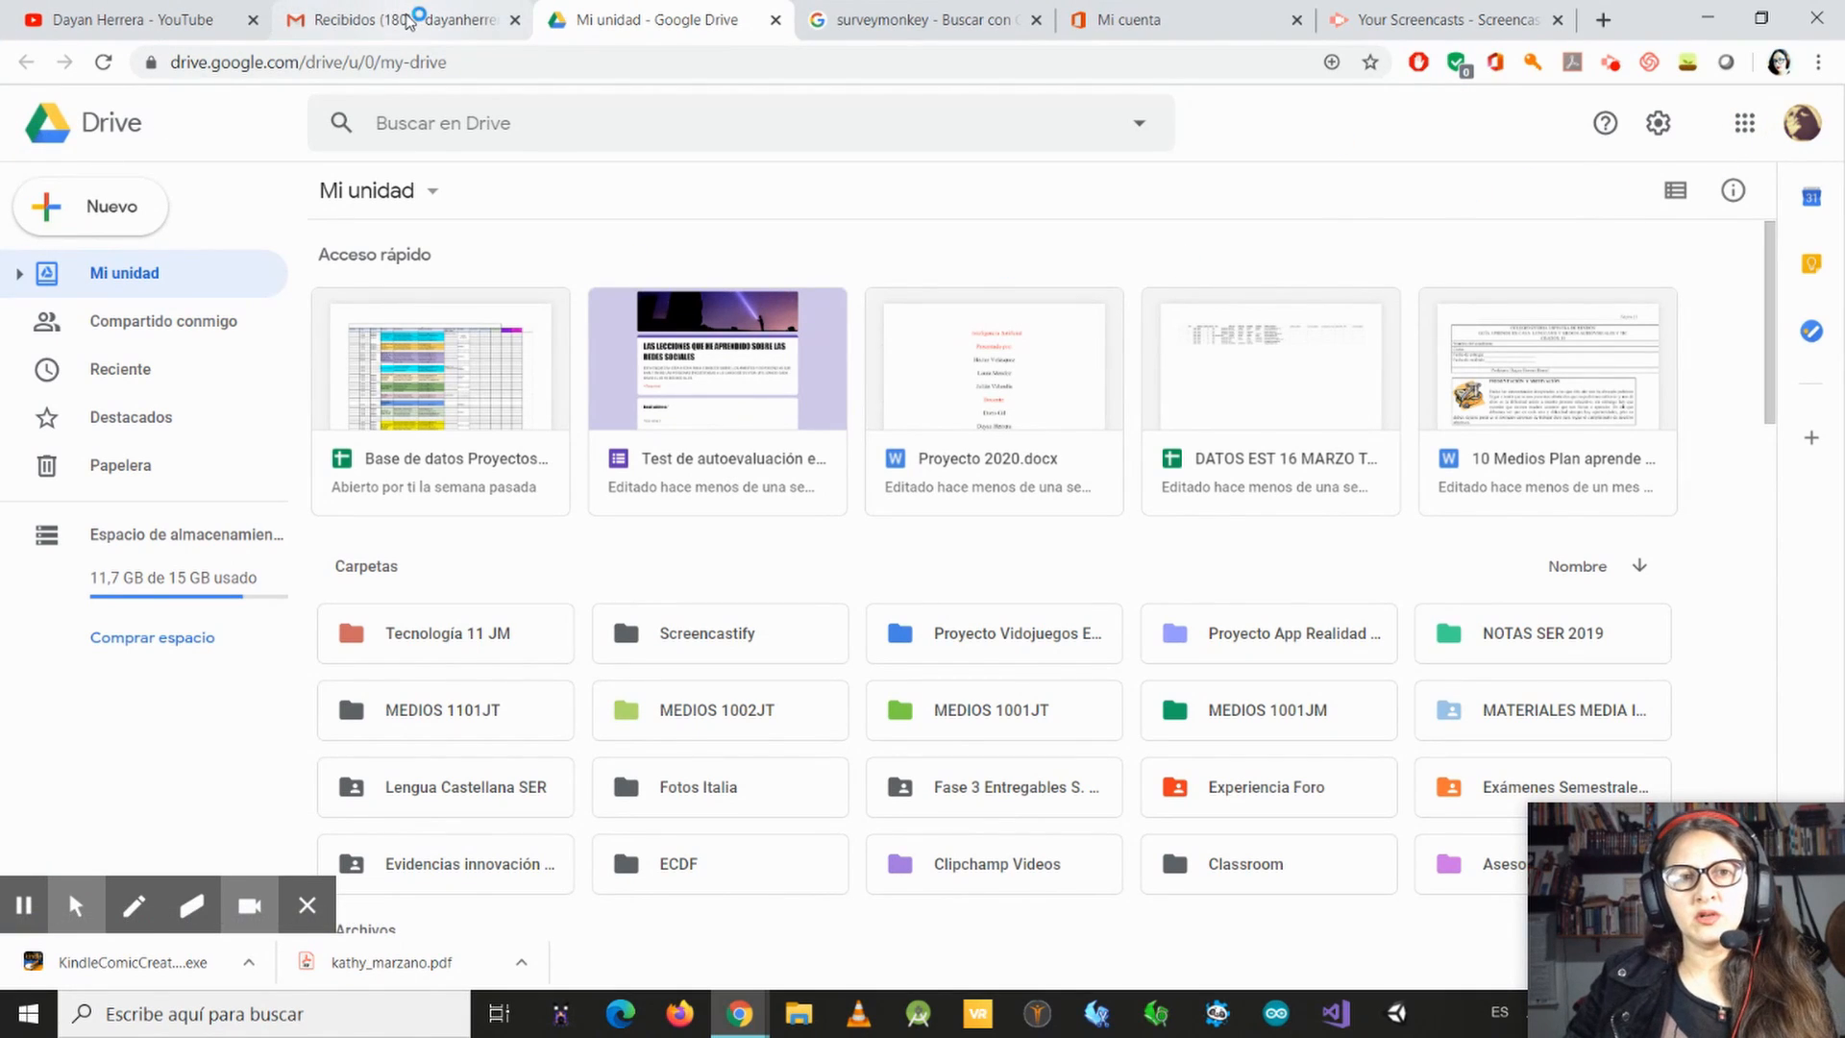
# Step: View the Google apps list from the Gmail inbox and return to the Drive page
pyautogui.click(370, 17)
pyautogui.click(1745, 125)
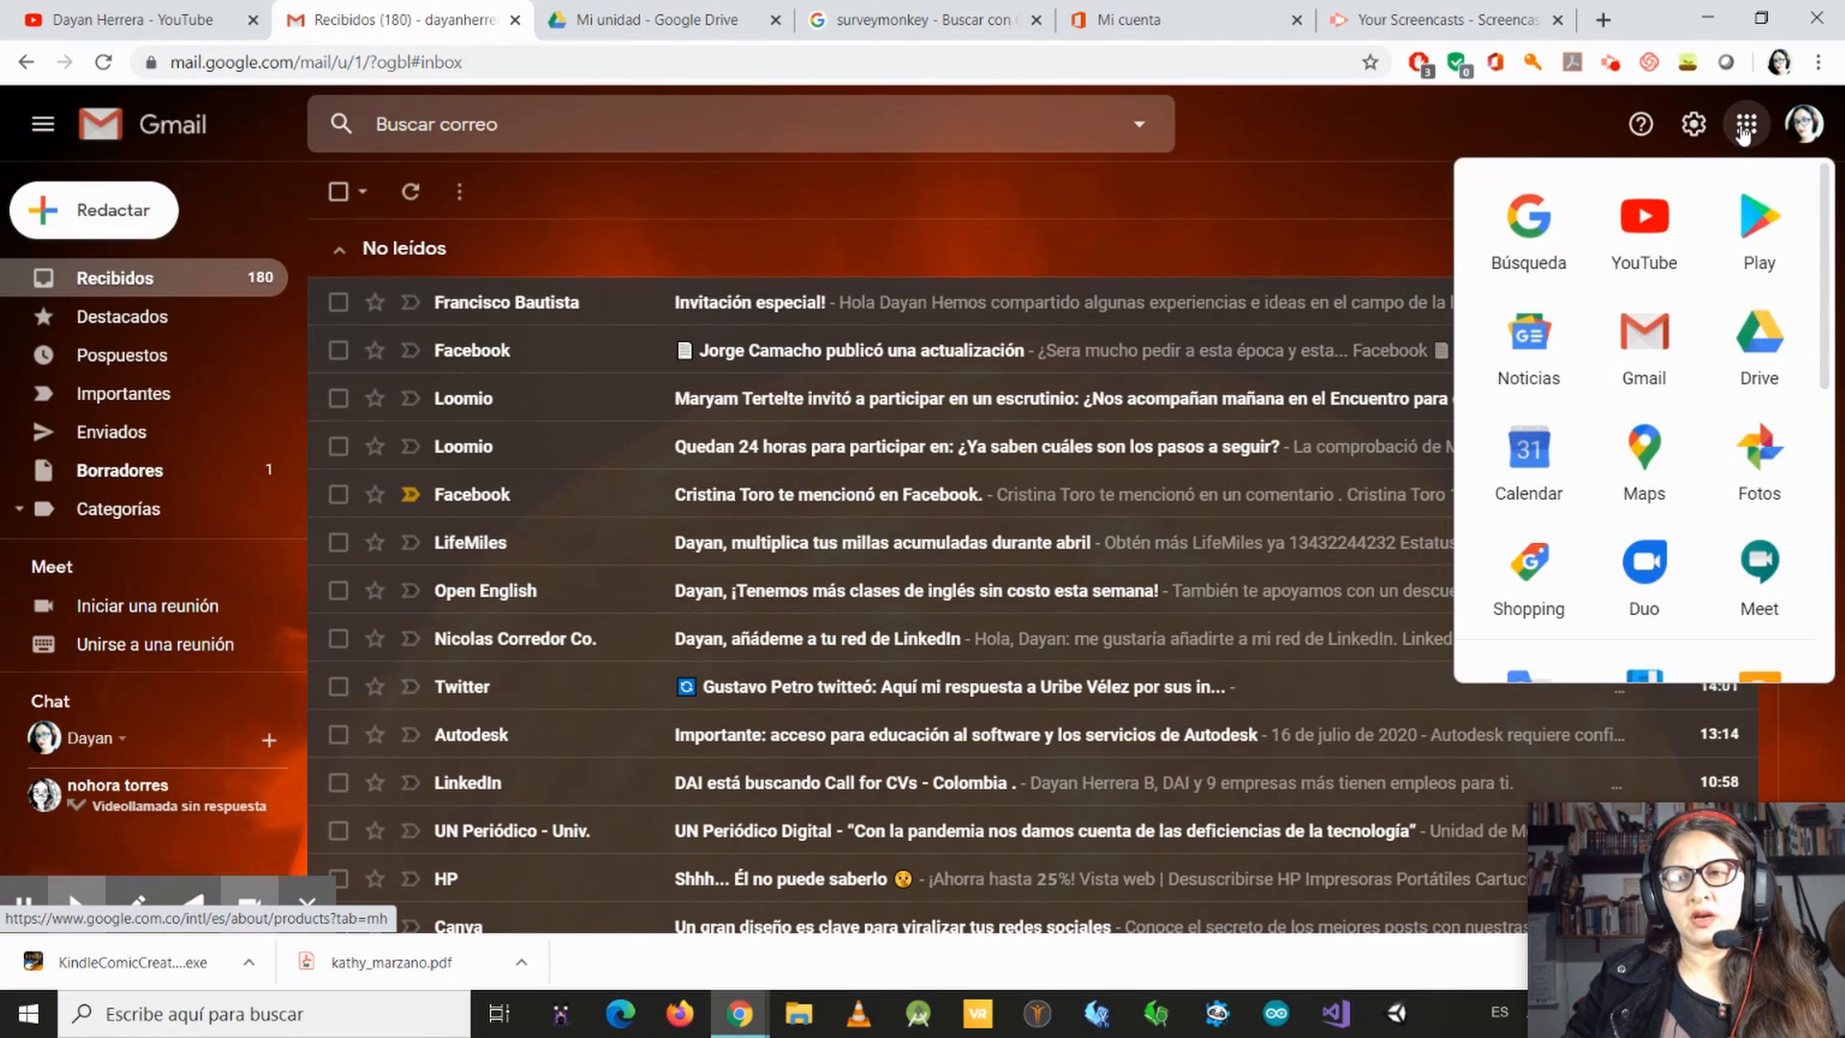
pyautogui.click(654, 19)
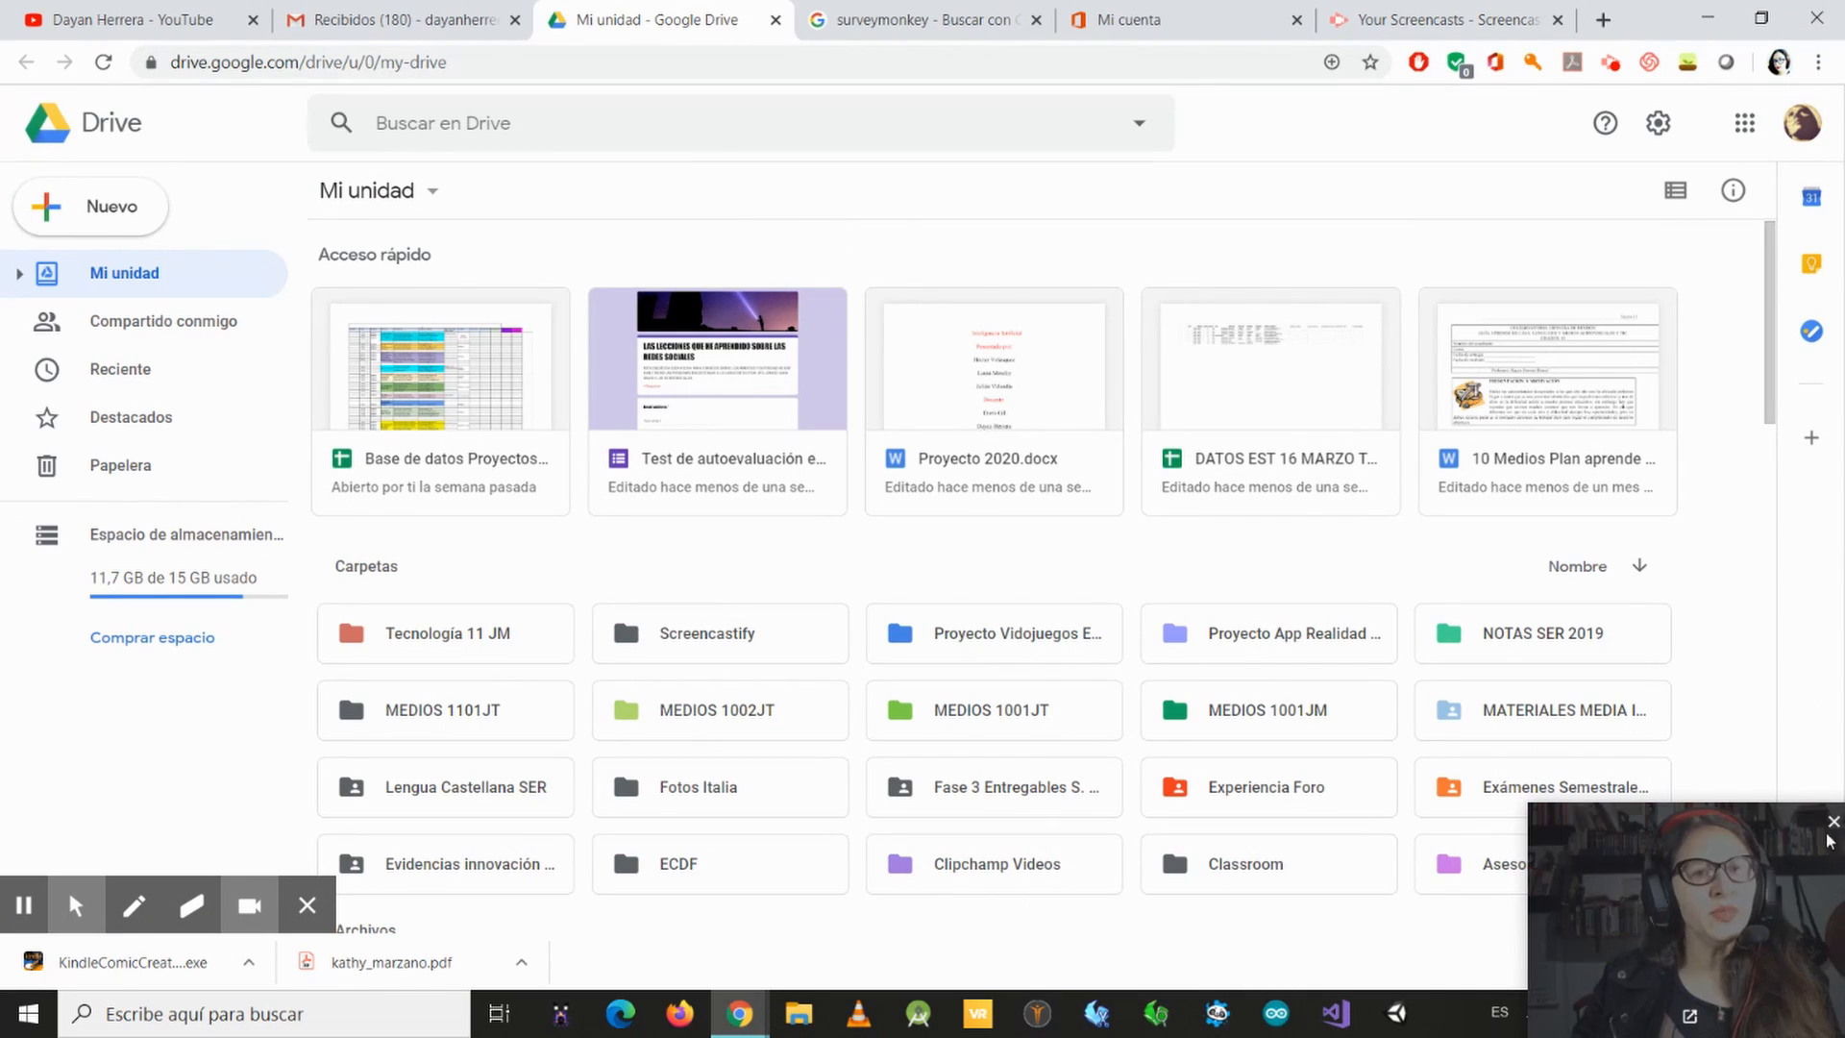
# Step: Create a new blank Google Forms form from My Drive
pyautogui.click(125, 216)
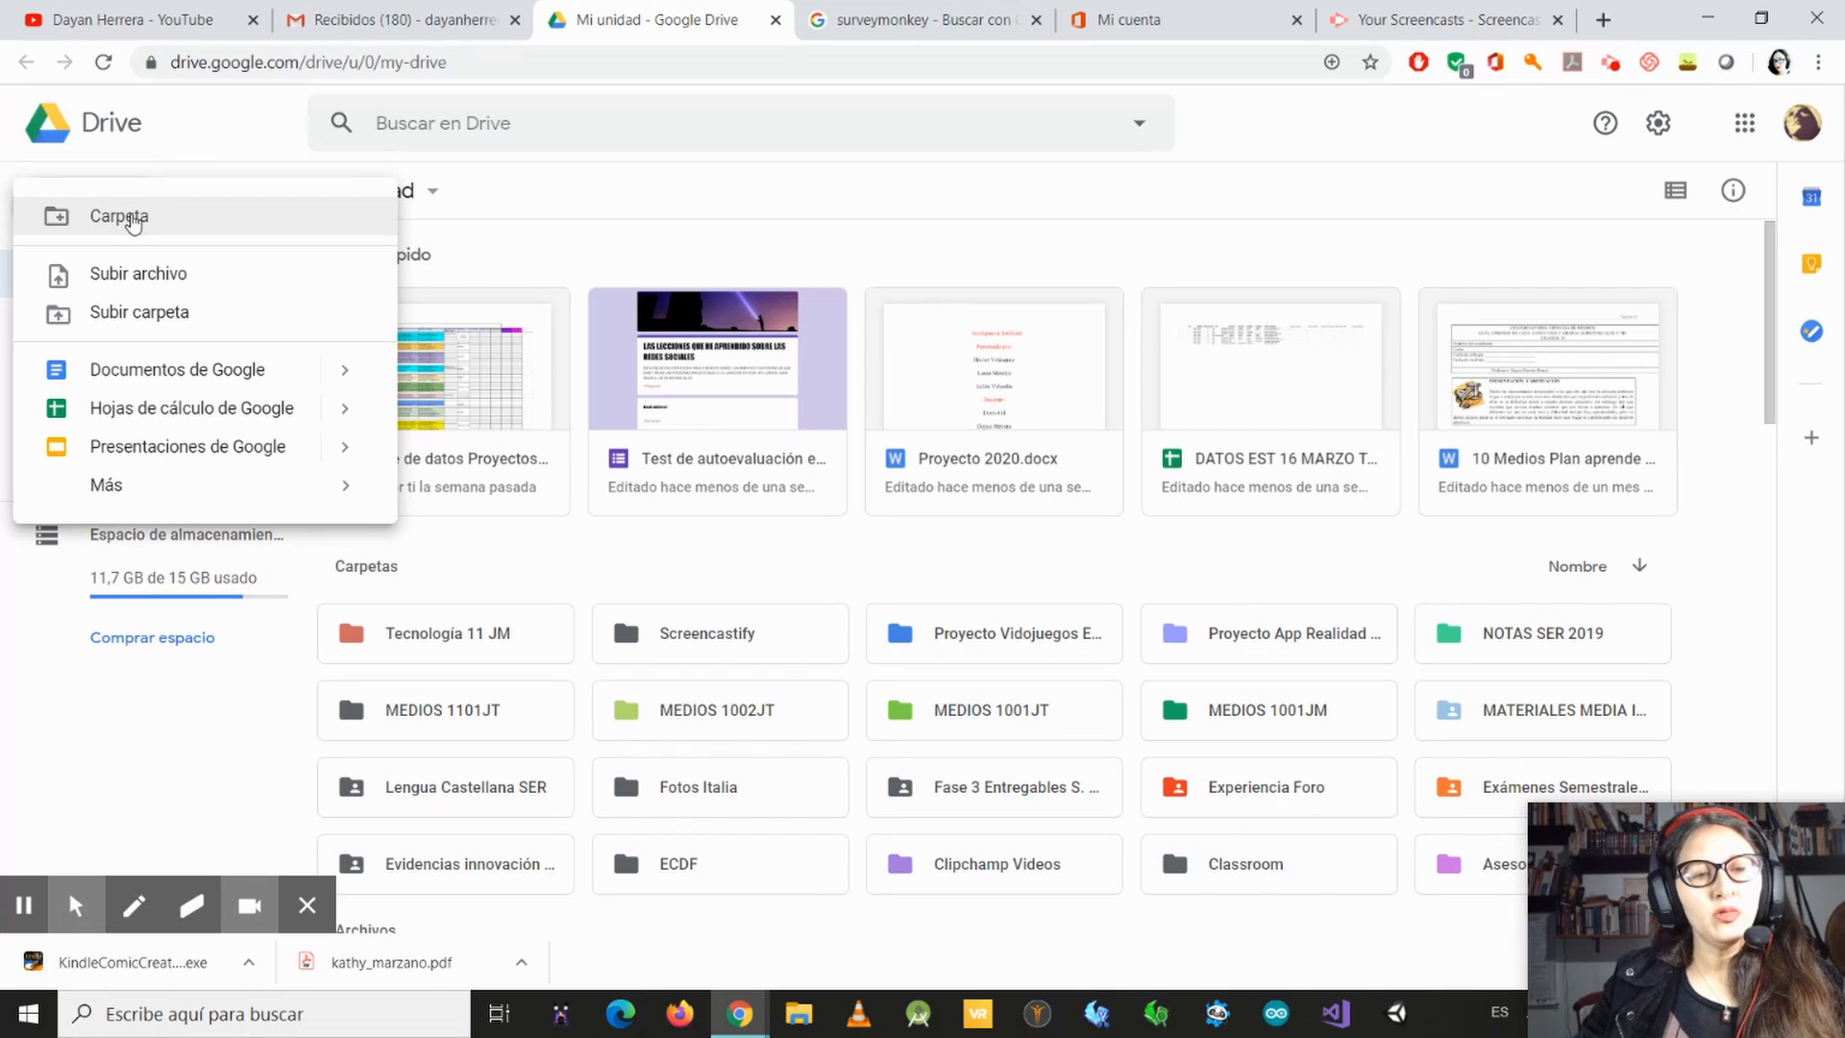
pyautogui.moveTo(273, 494)
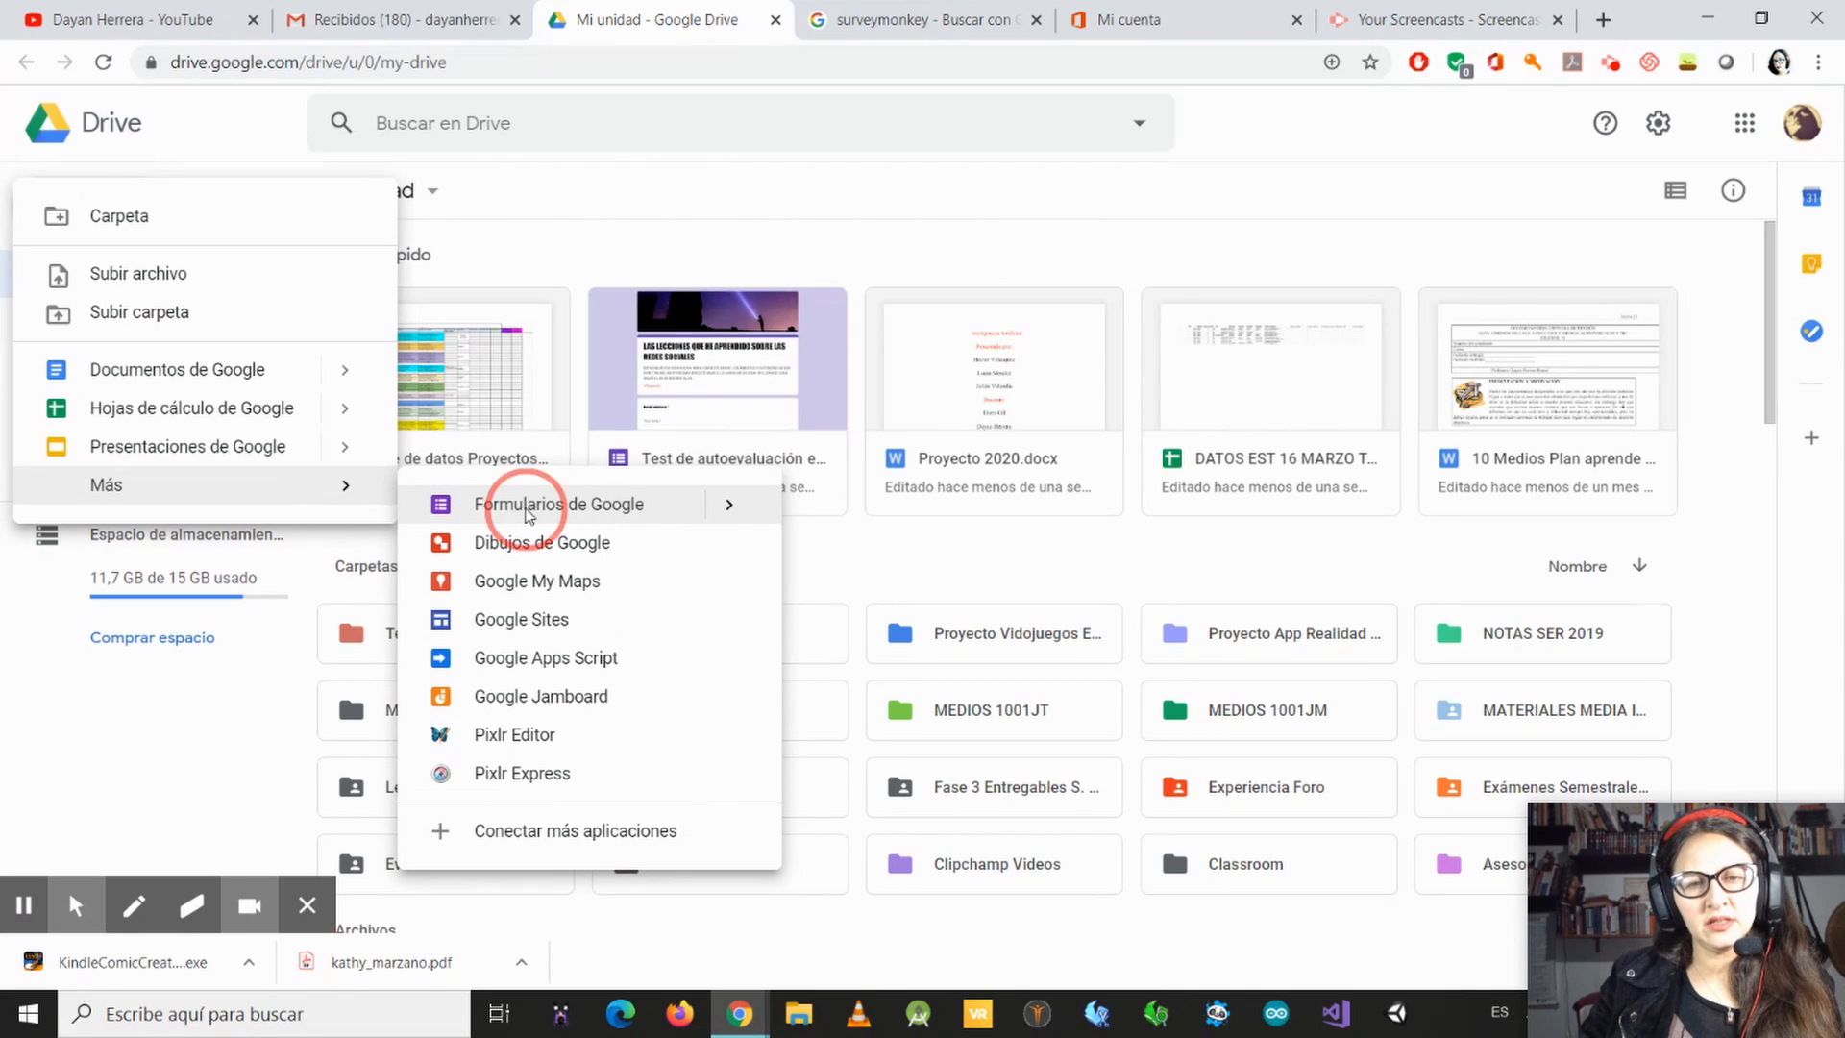
pyautogui.click(526, 509)
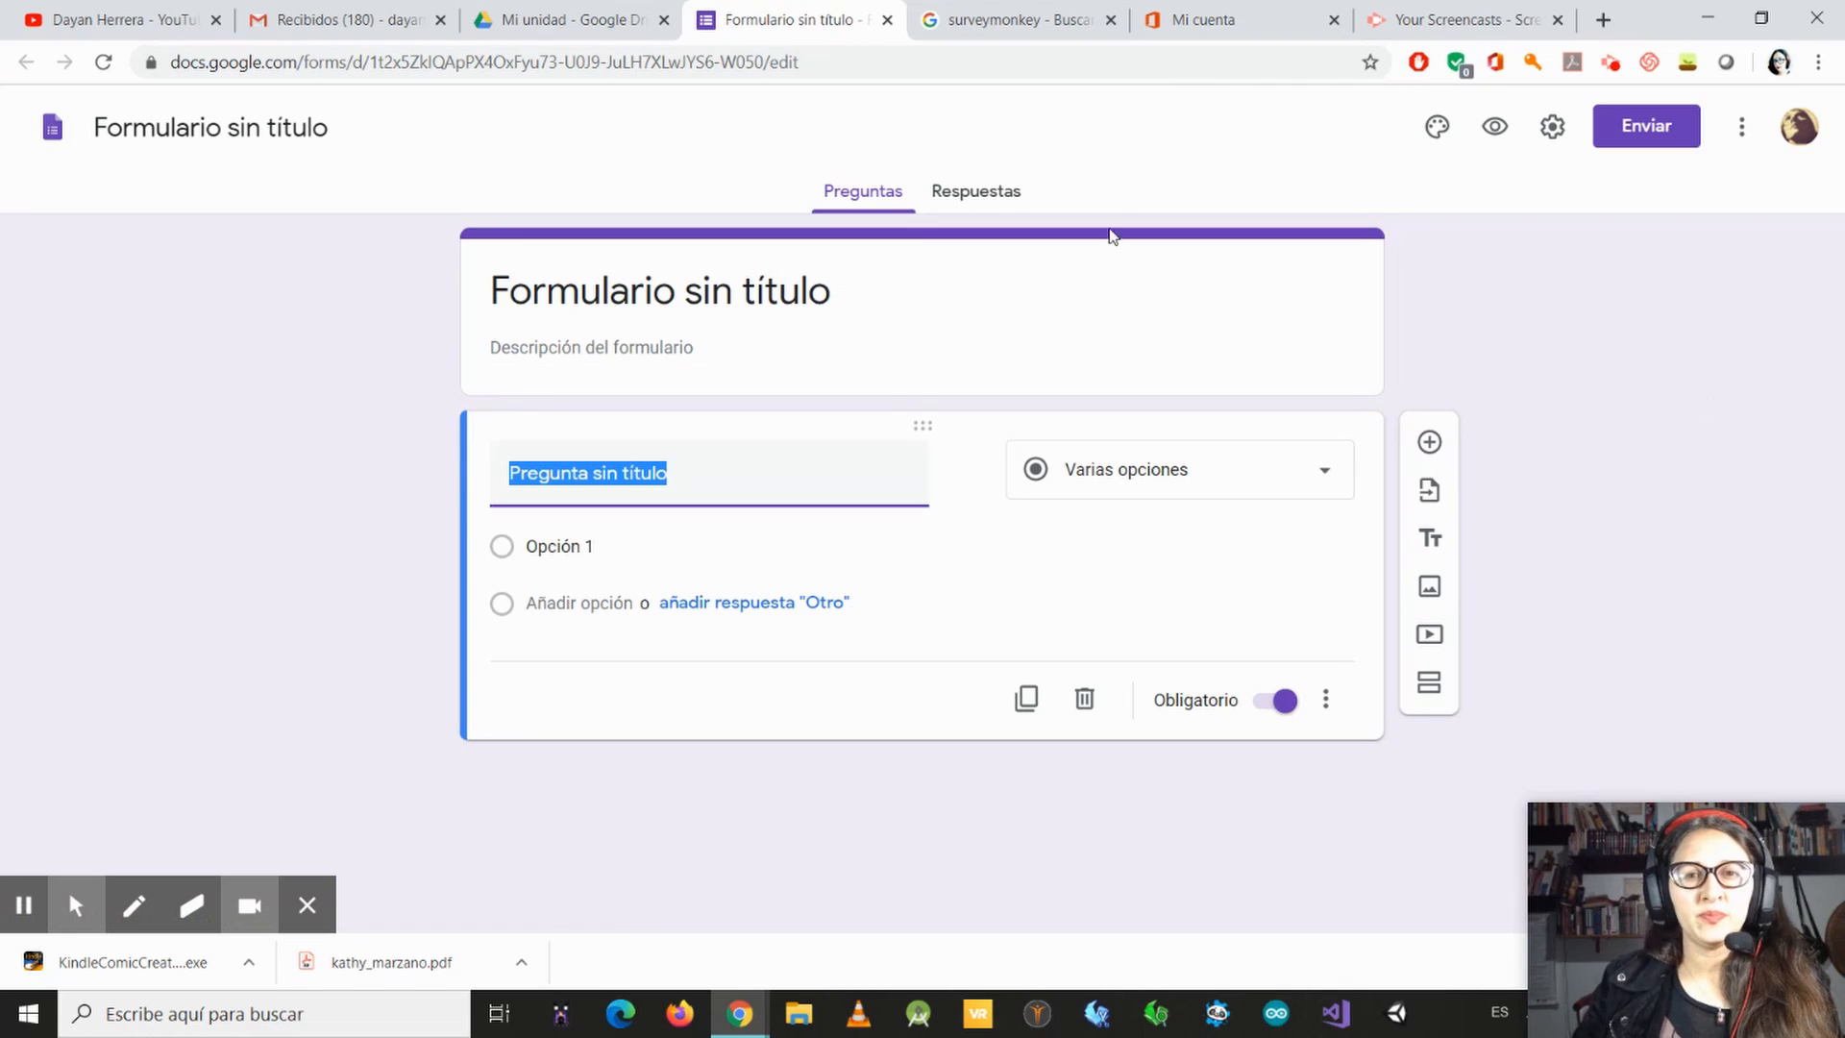
# Step: Rename the untitled form as "Ejemplo" and apply the same name to its title heading
pyautogui.click(275, 135)
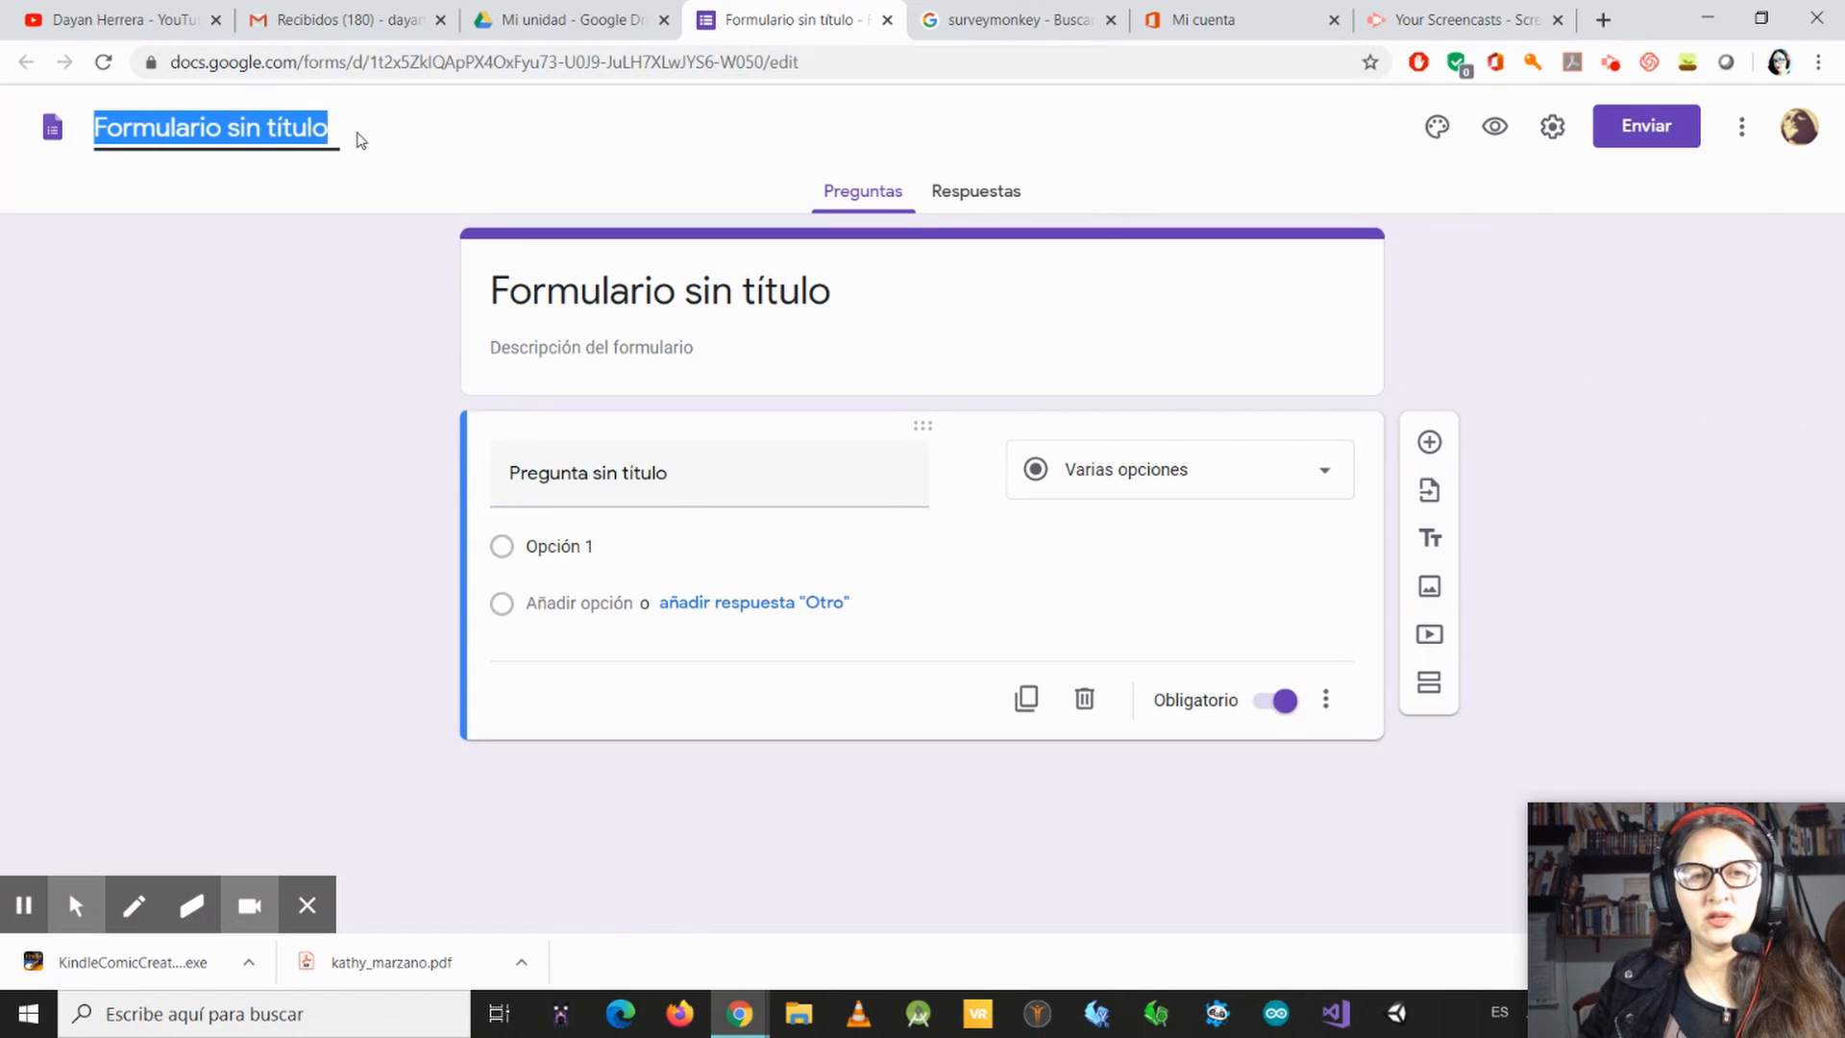
pyautogui.write('E')
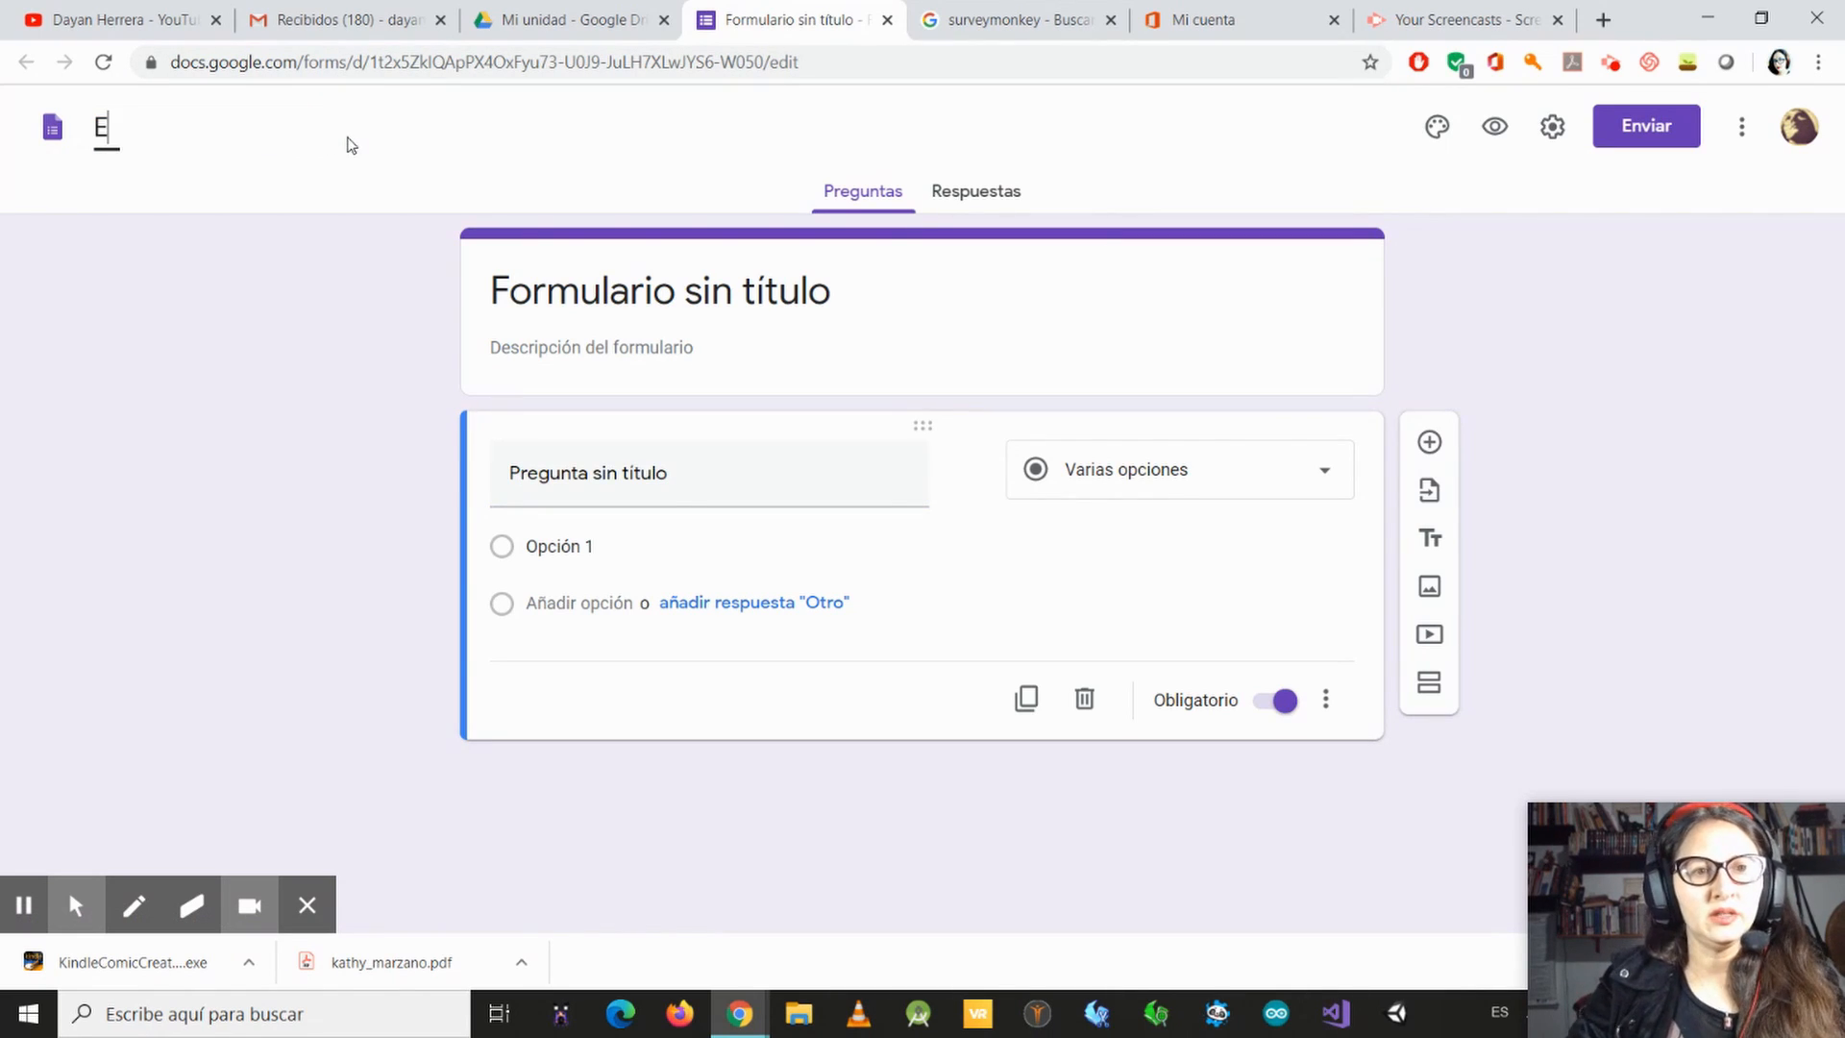
pyautogui.write('jemplo')
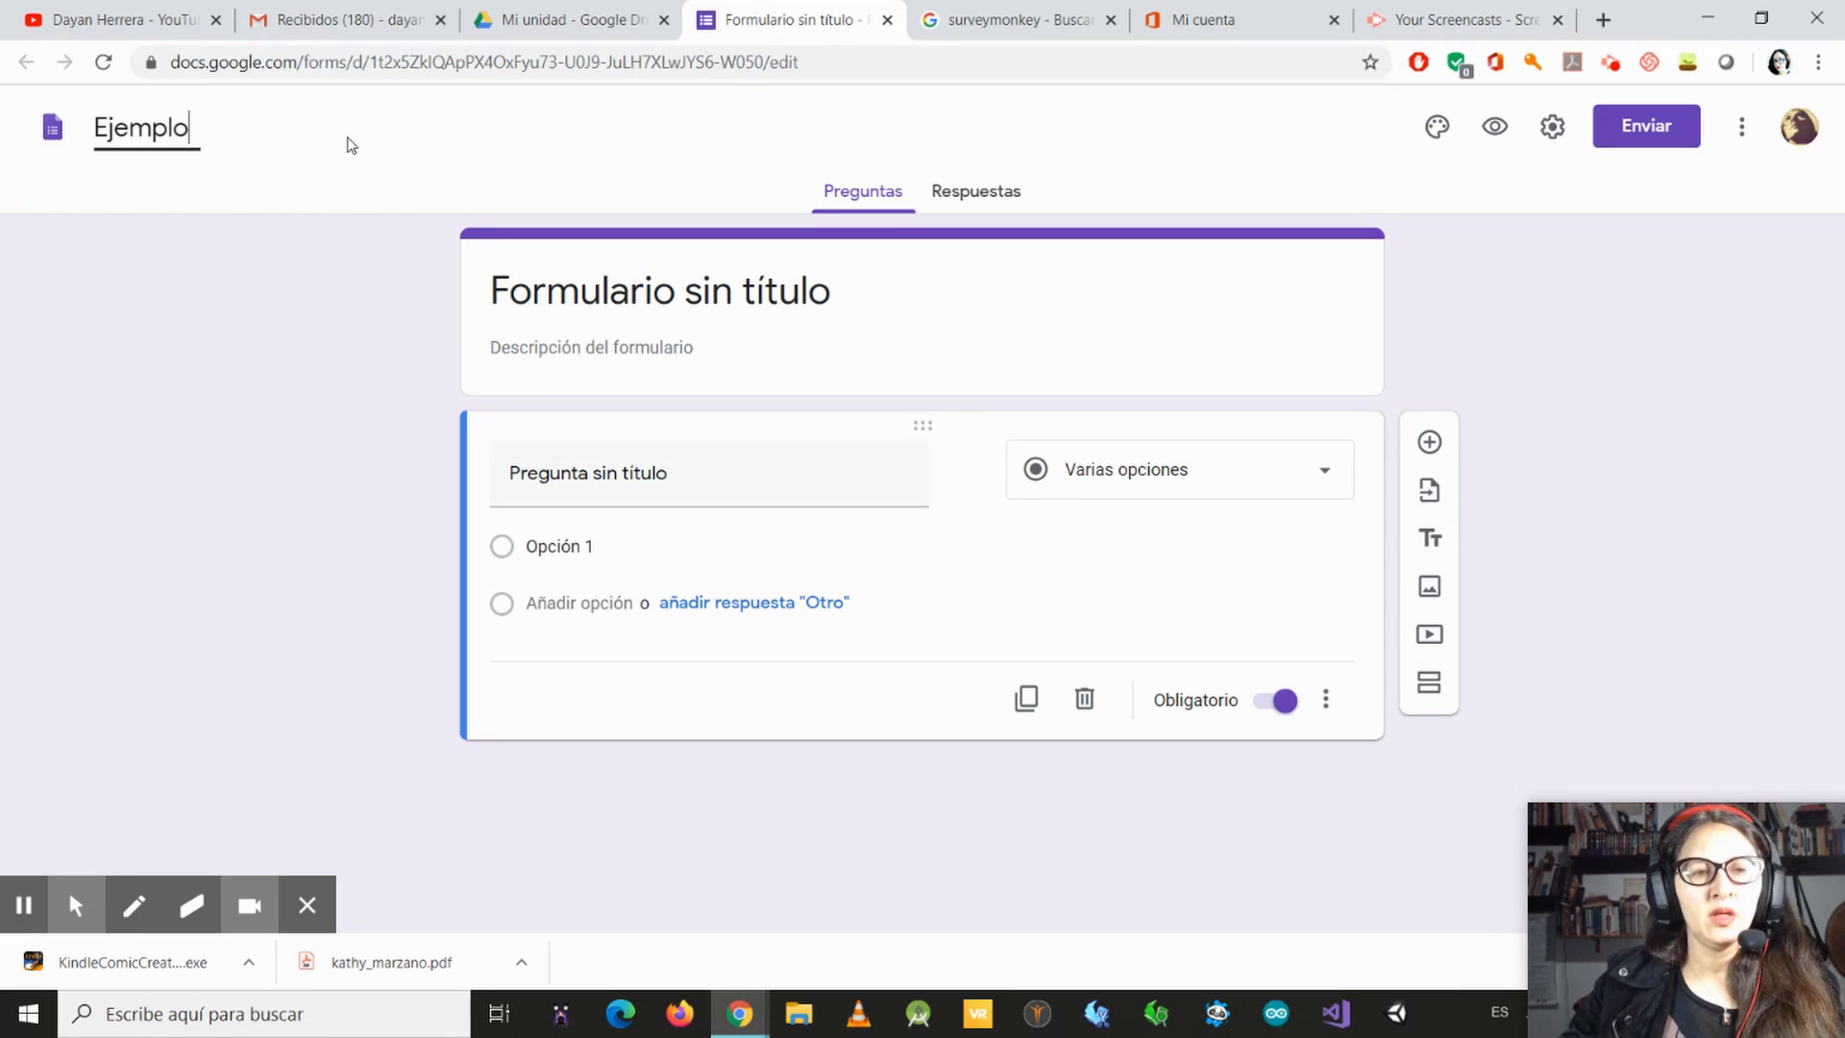
pyautogui.click(855, 297)
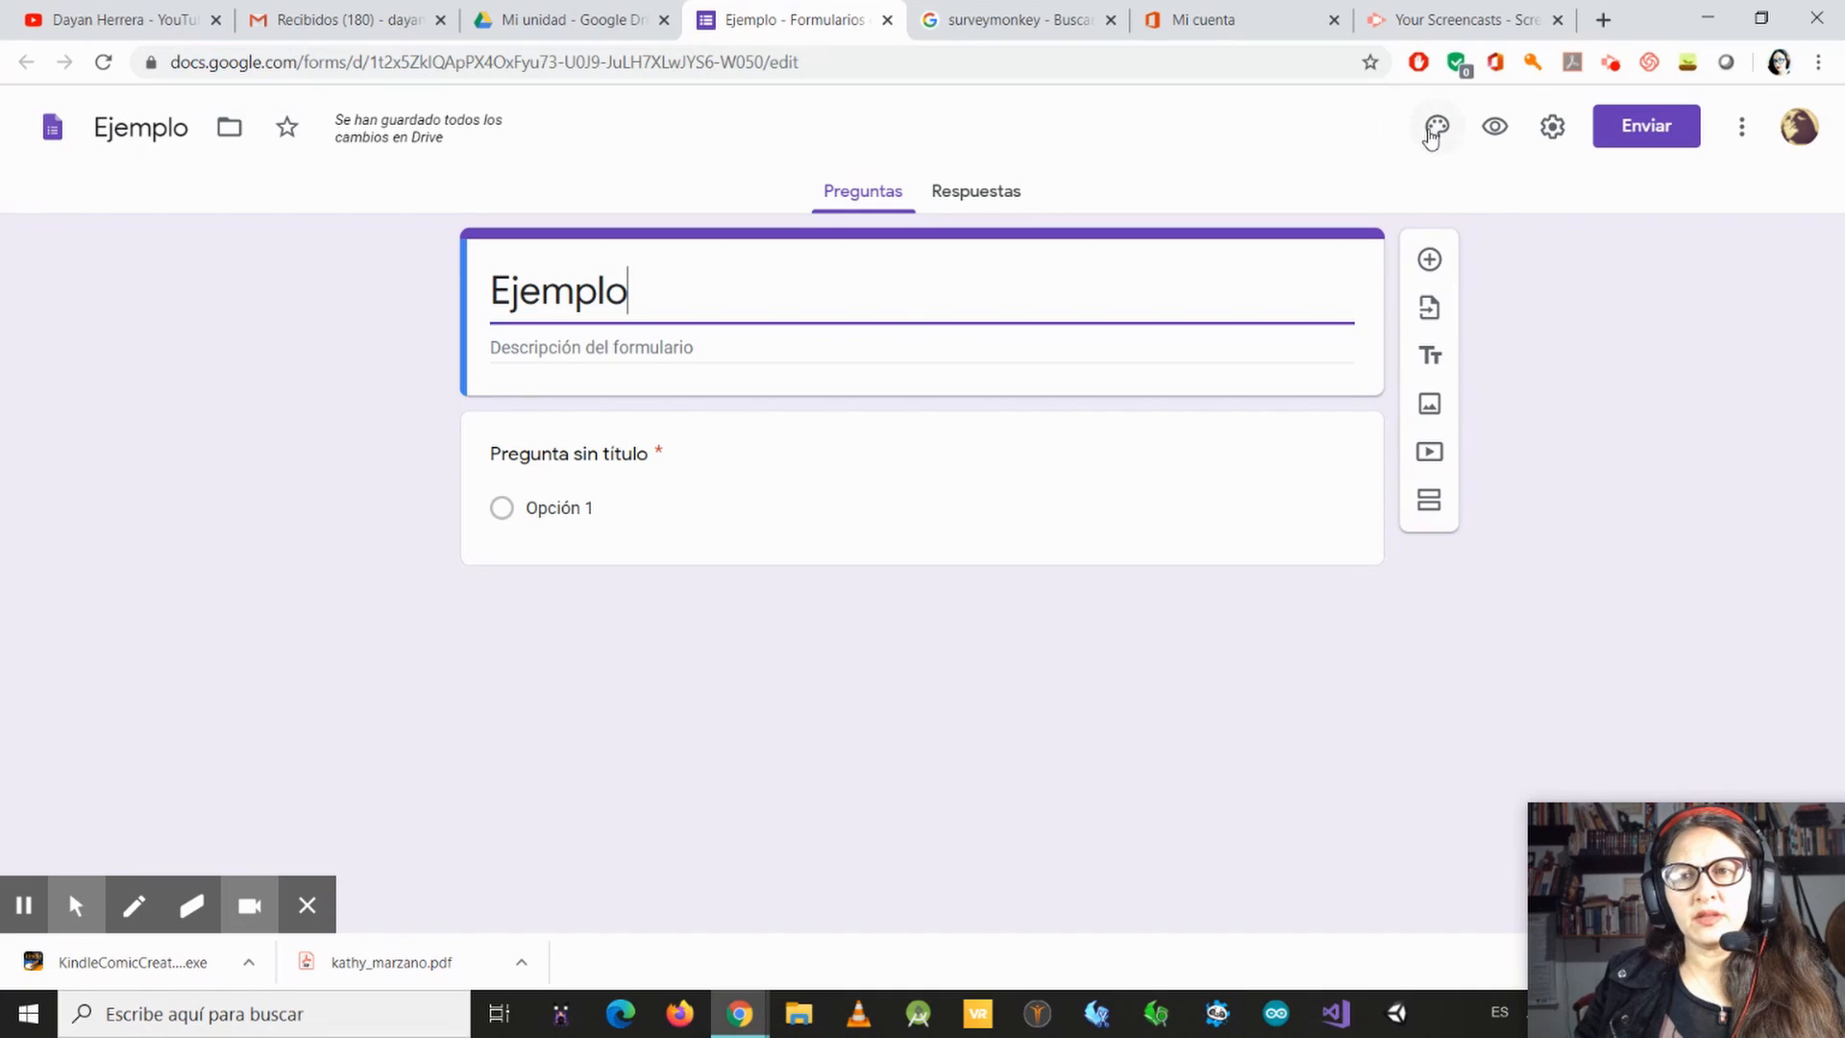
# Step: Insert the black microphone photo from the "Trabajo y escuela" themes as the form's header image
pyautogui.click(1432, 128)
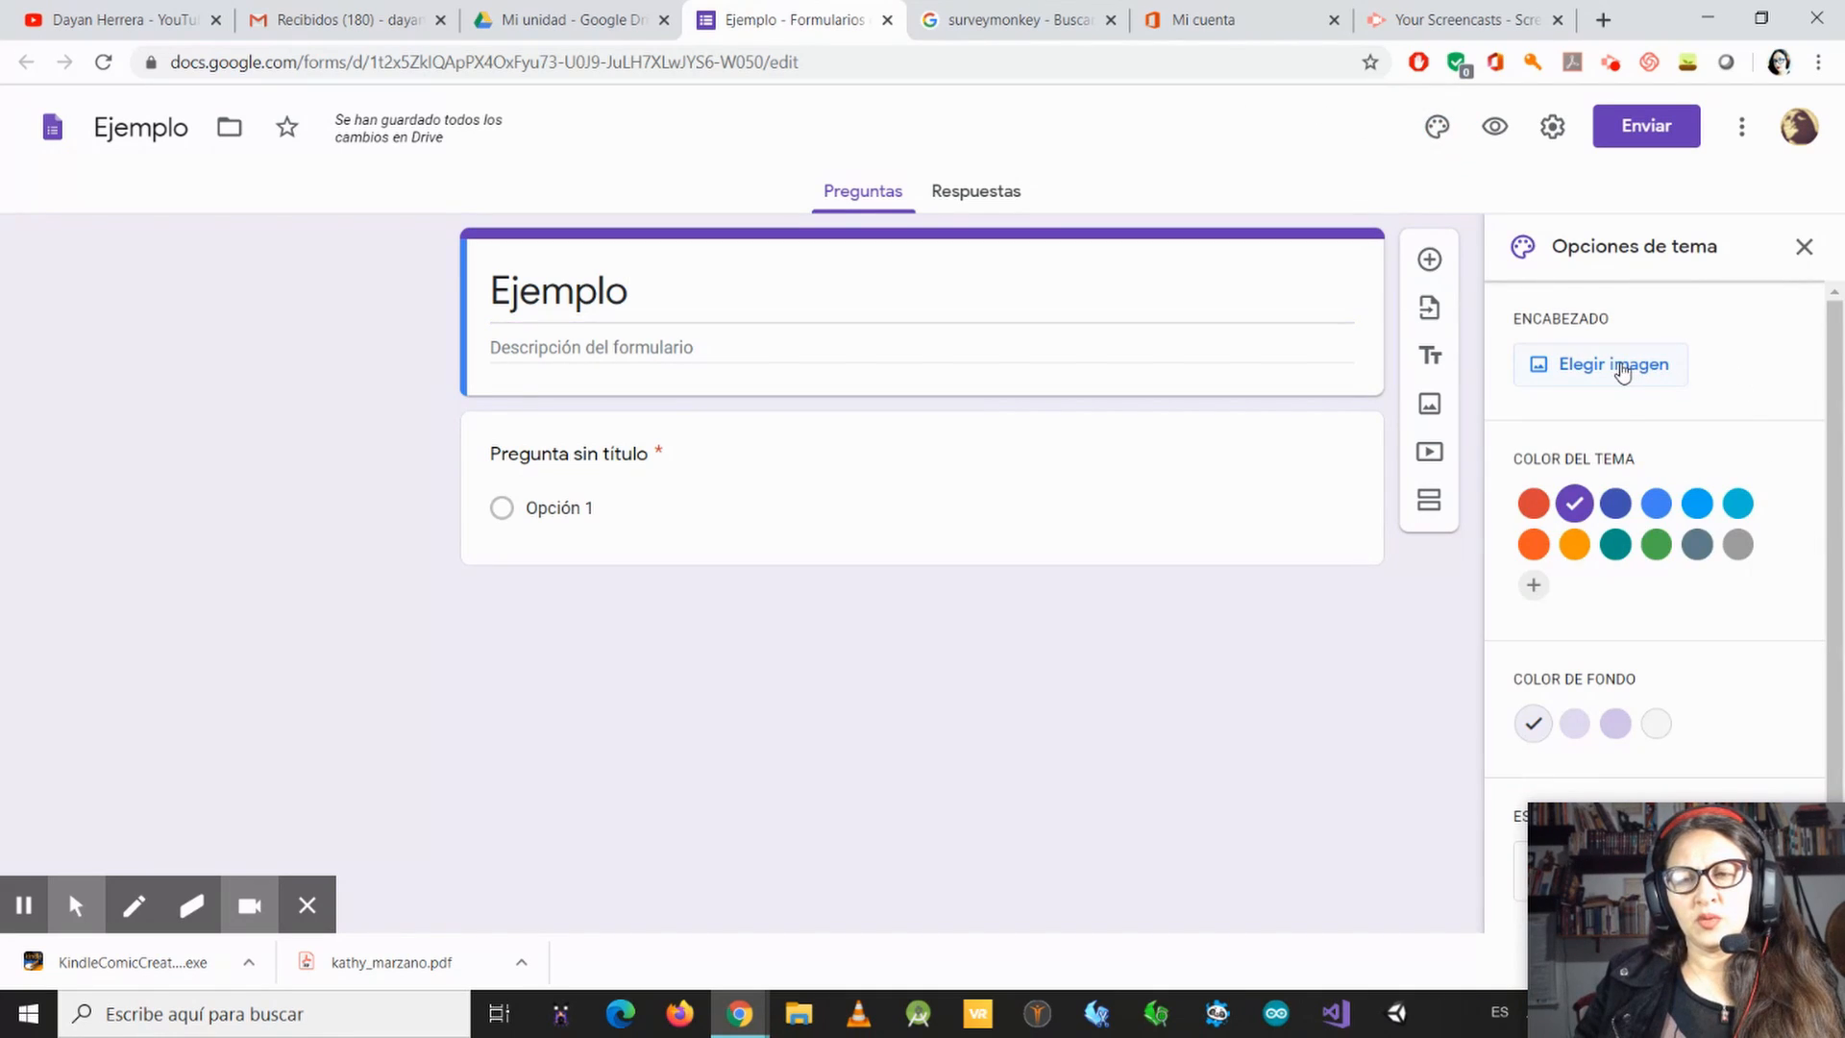
pyautogui.click(1630, 364)
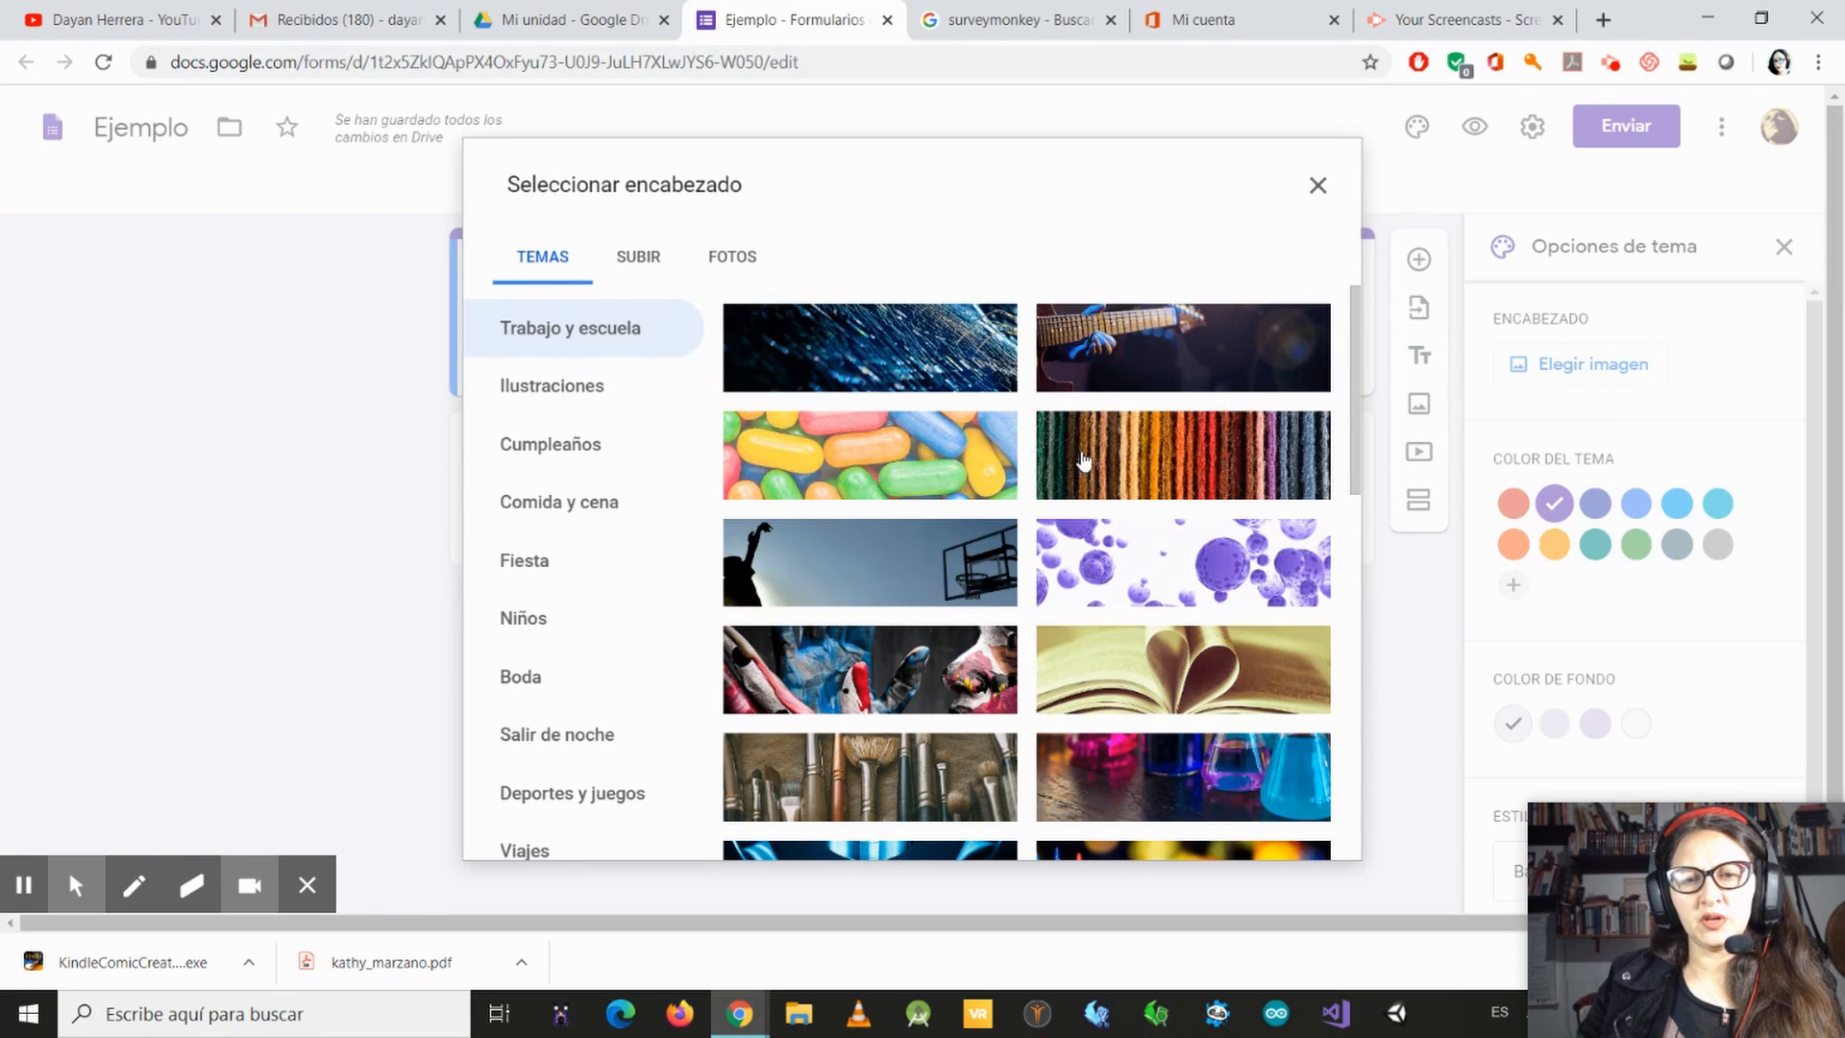
pyautogui.scroll(-6, 807, 761)
pyautogui.scroll(5, 812, 672)
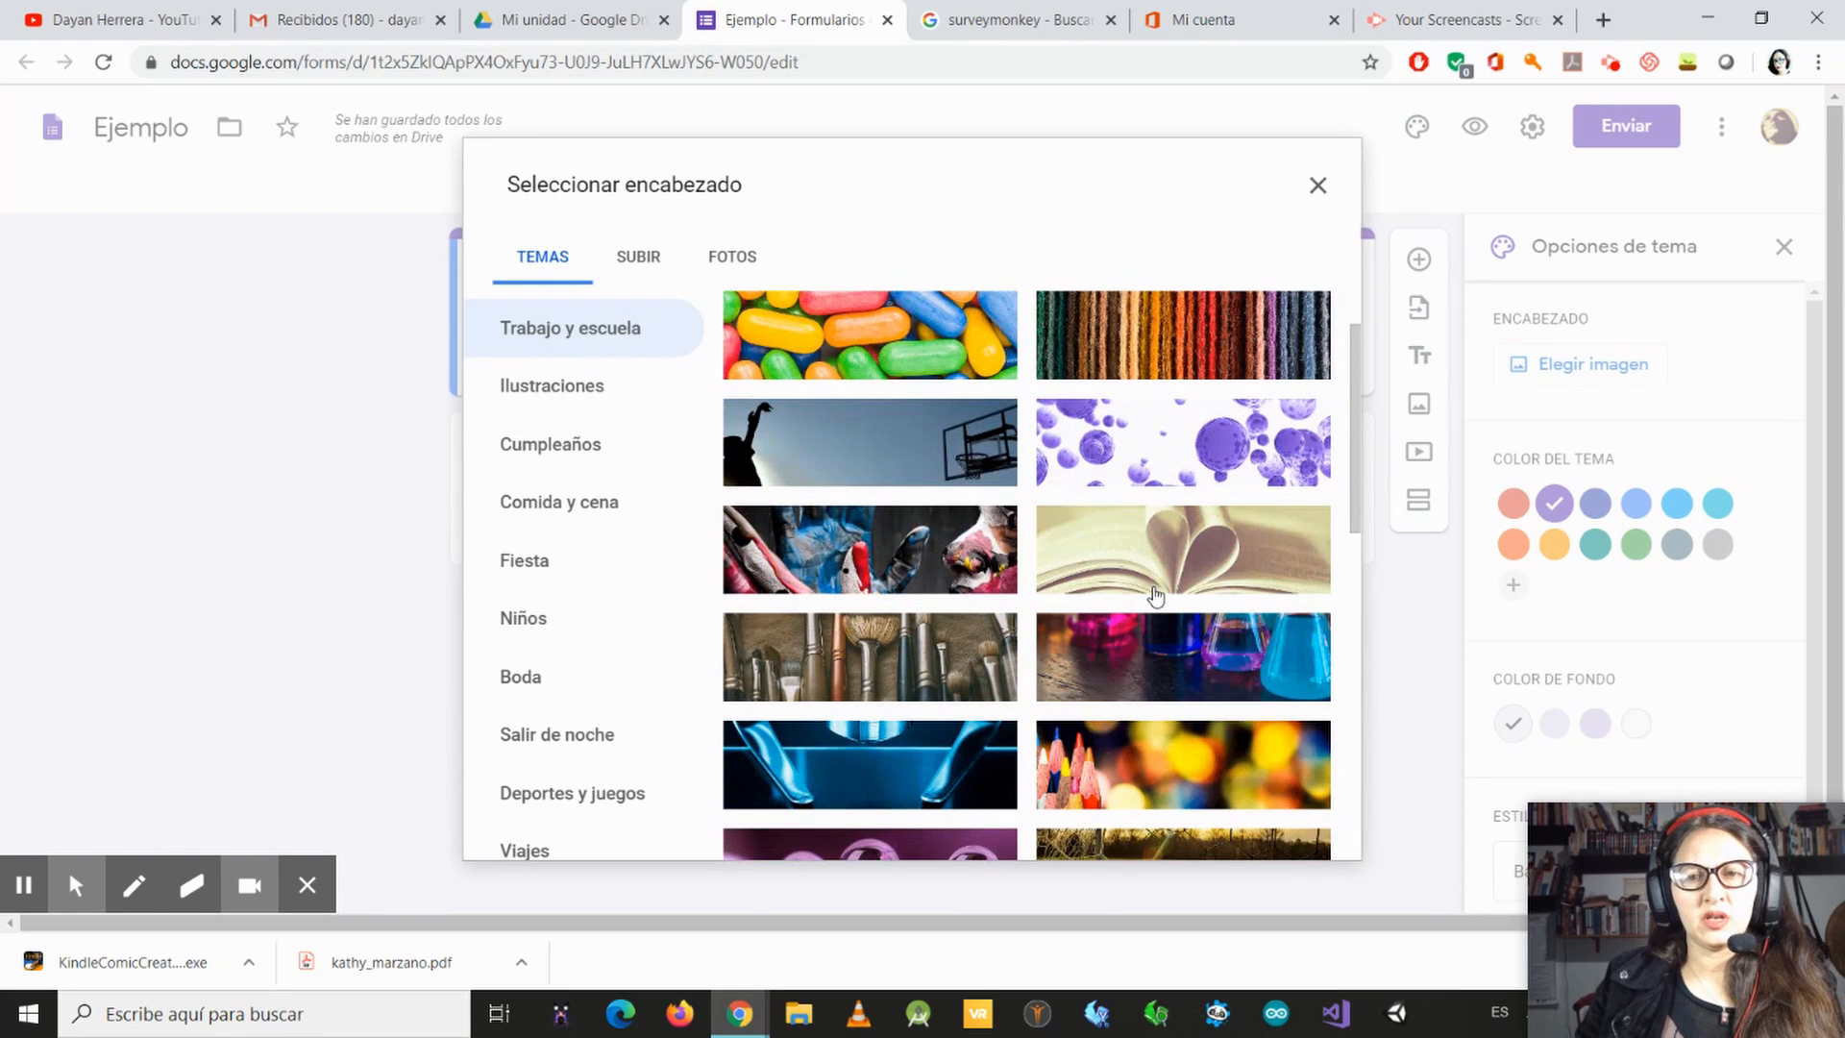
pyautogui.scroll(-10, 824, 562)
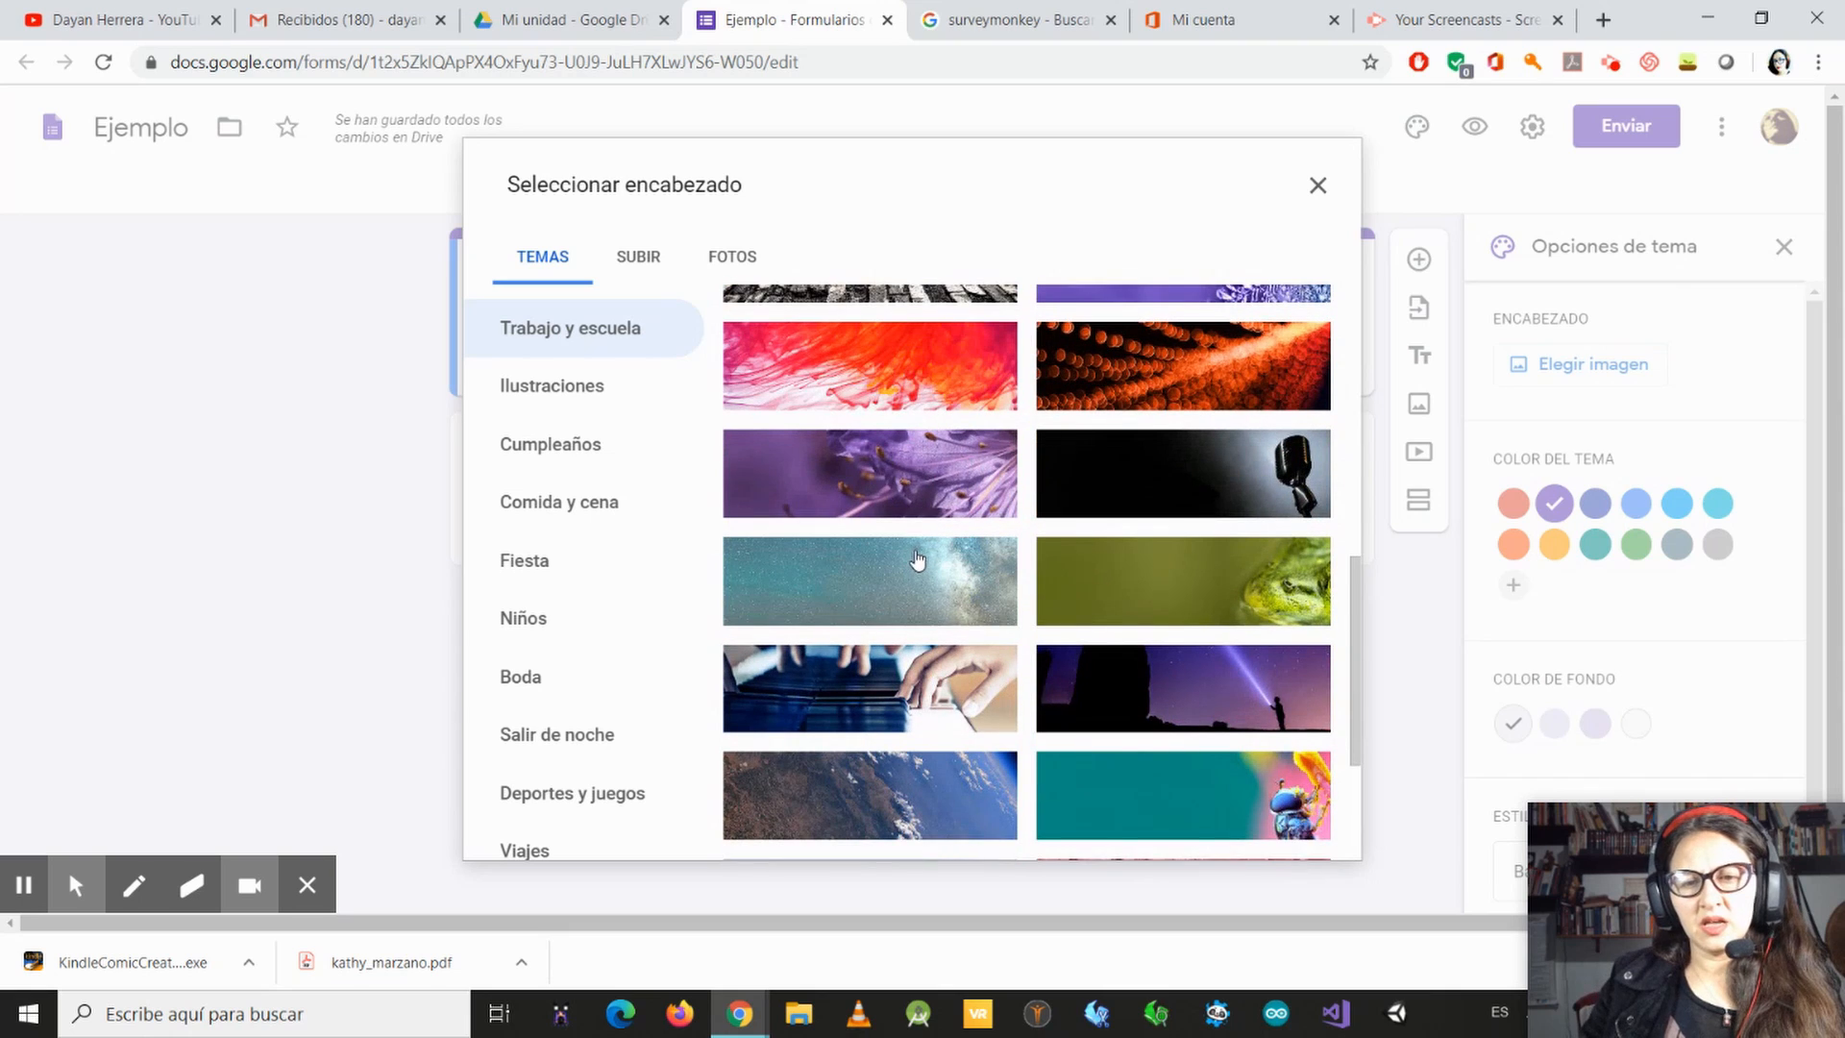
pyautogui.scroll(-3, 914, 531)
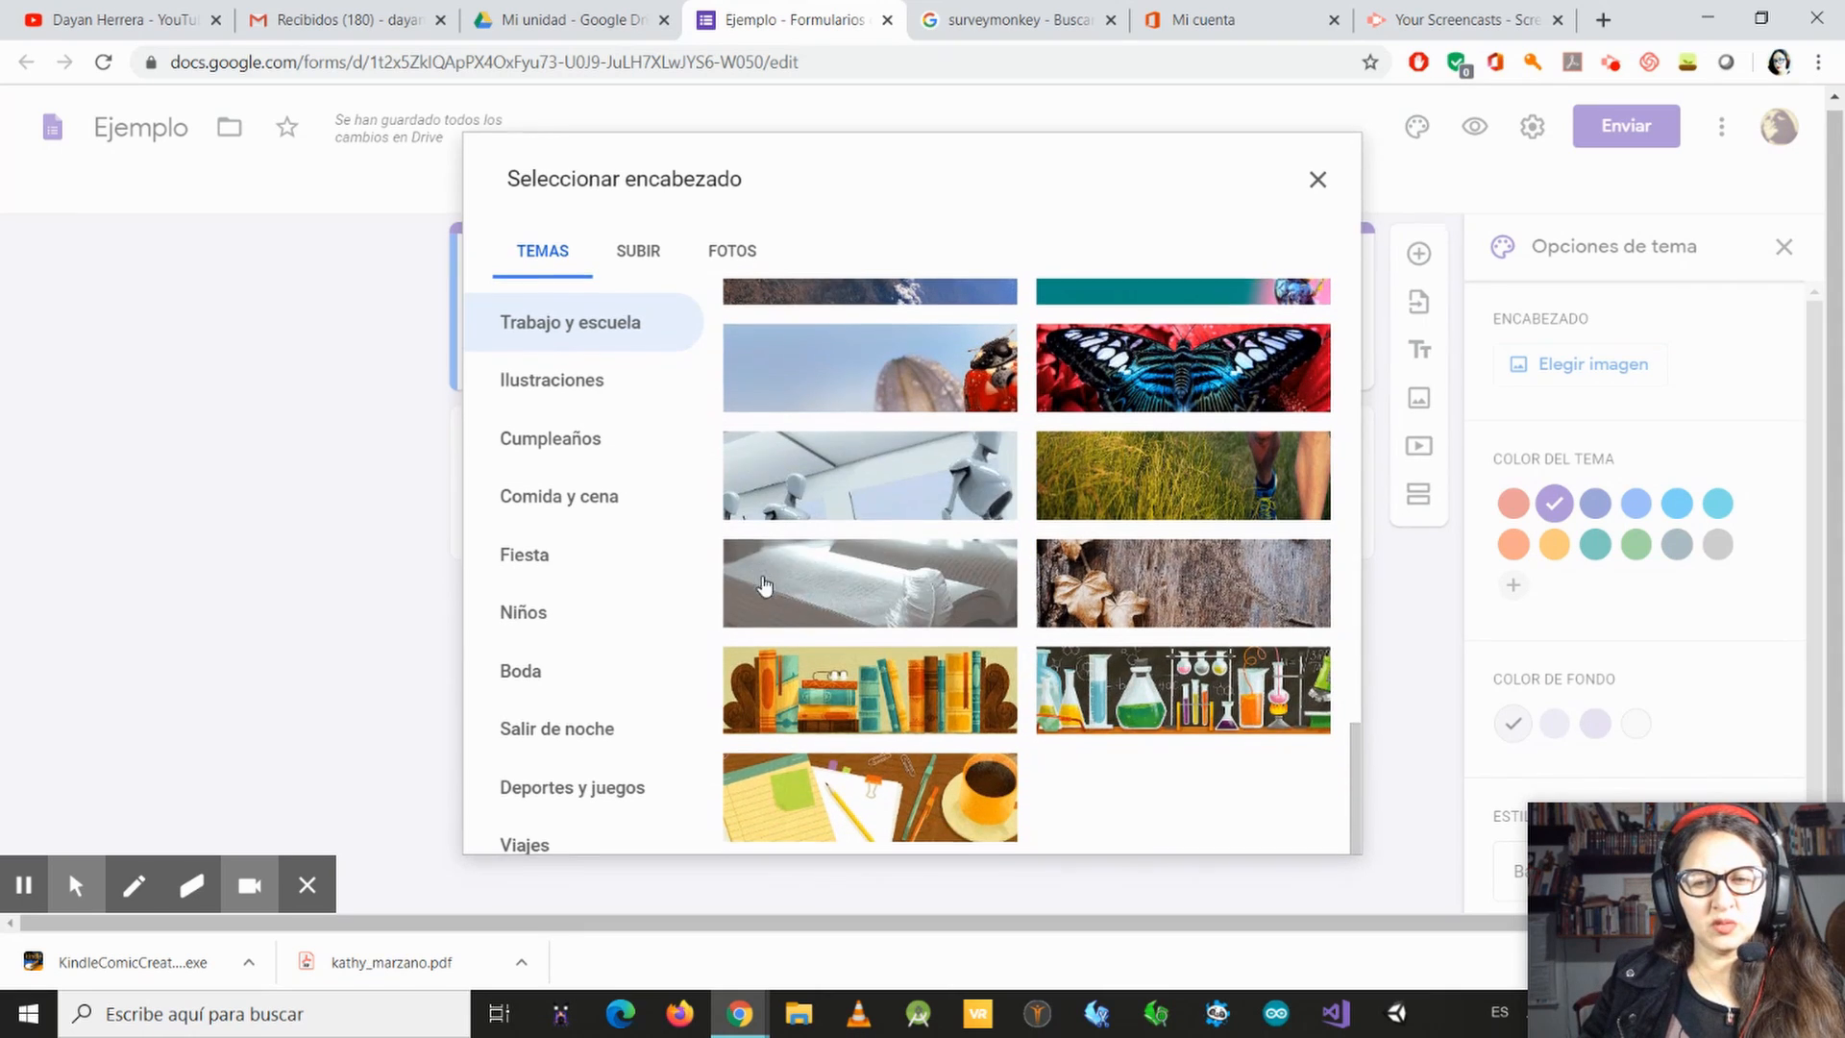
pyautogui.scroll(2, 1113, 646)
pyautogui.scroll(6, 1113, 646)
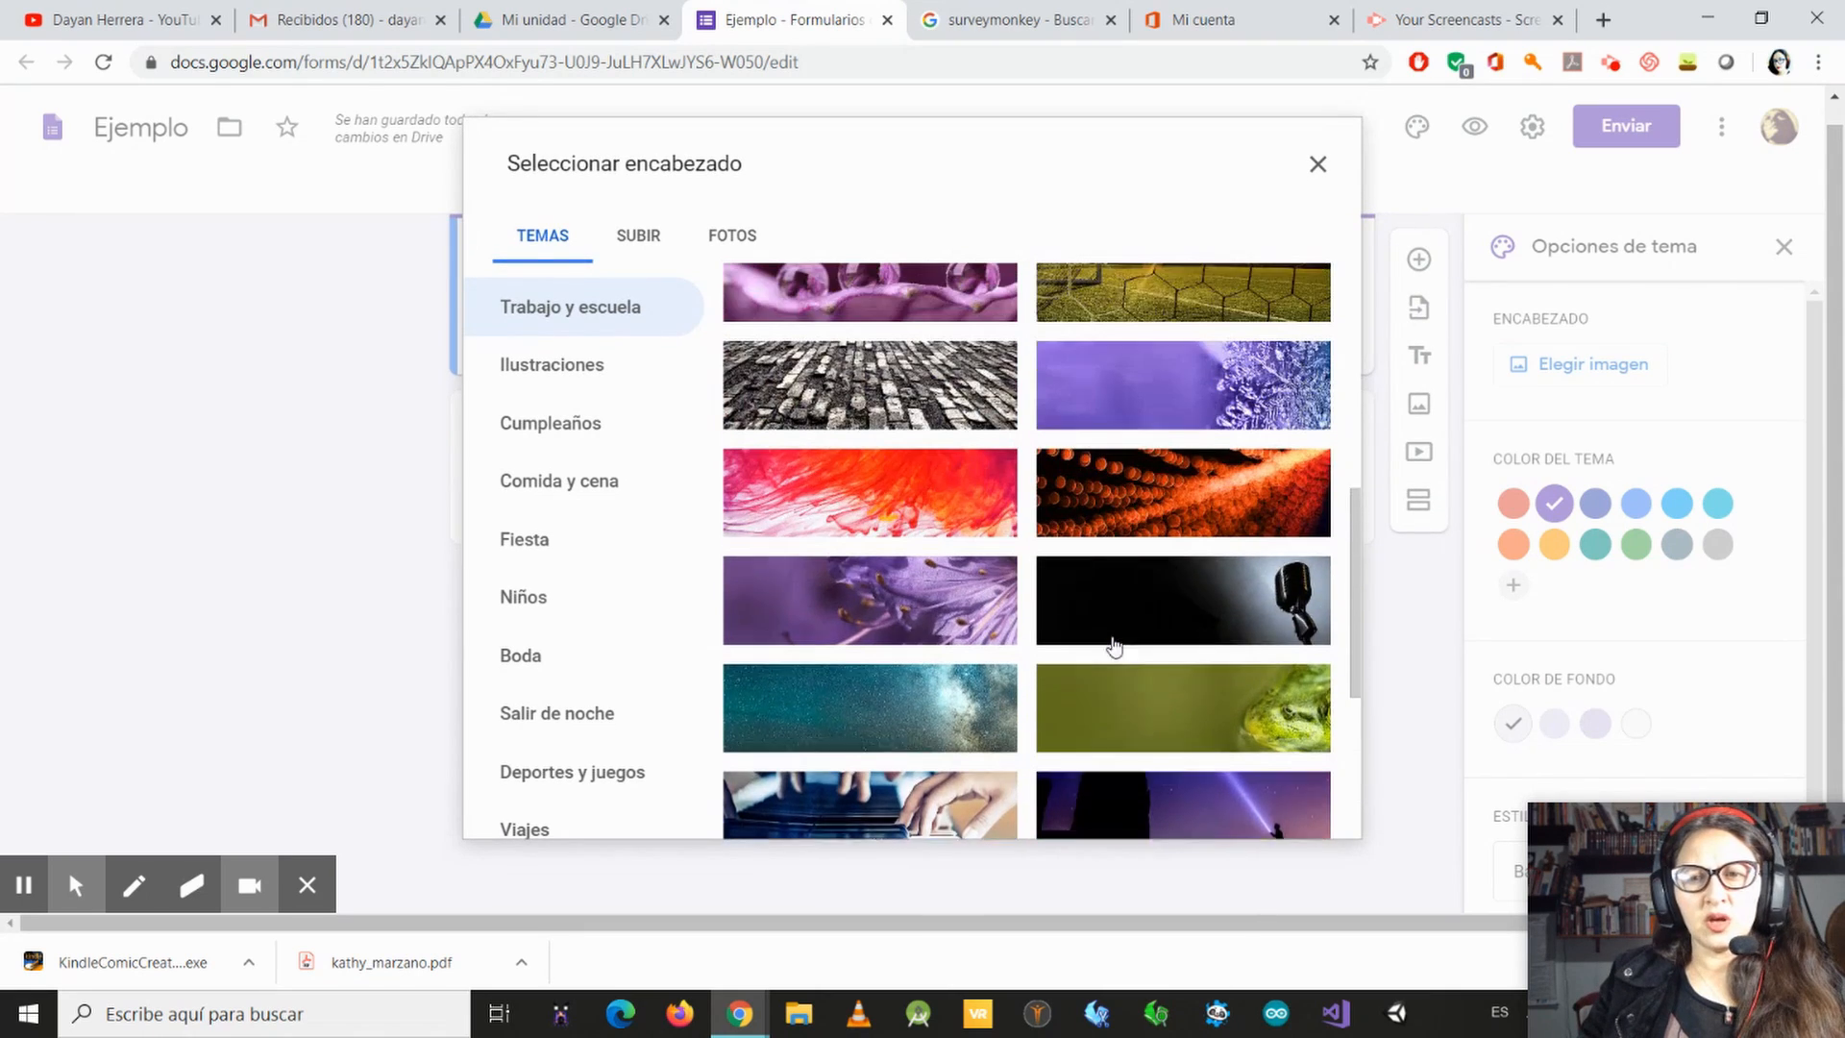
pyautogui.click(1252, 660)
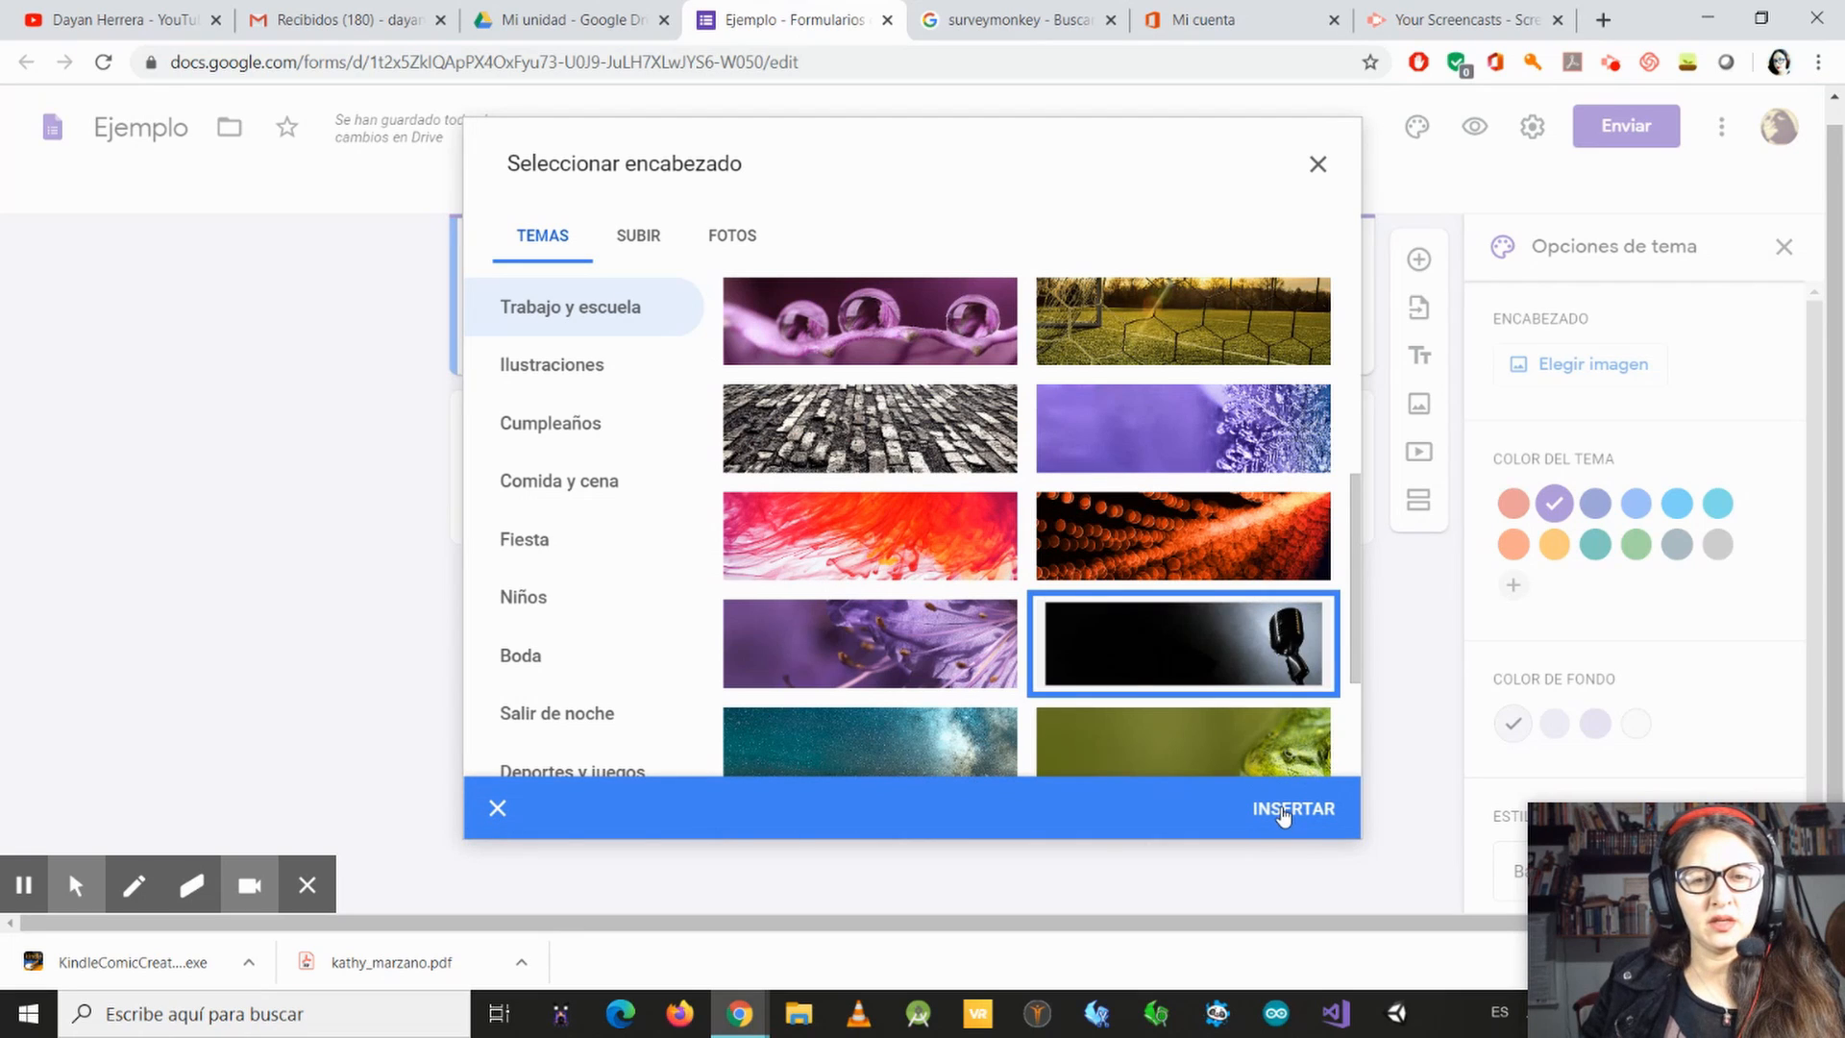
pyautogui.click(1262, 815)
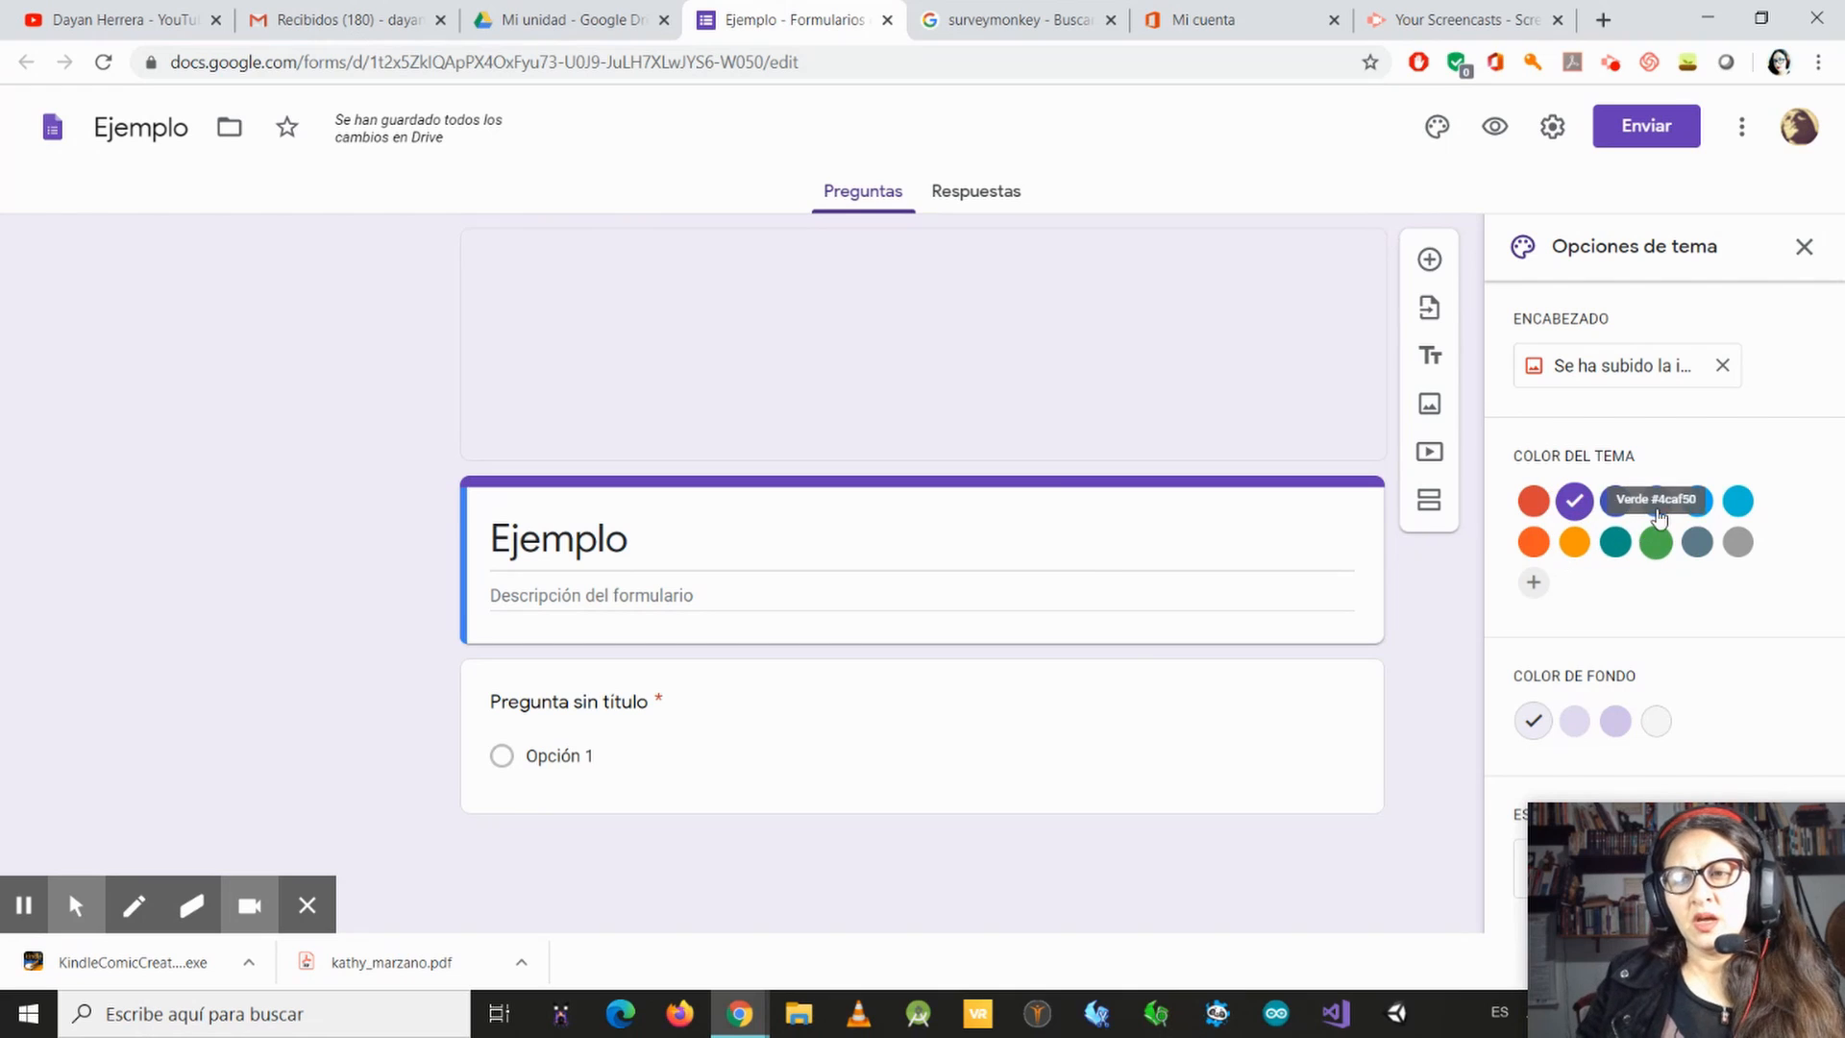
# Step: Try several theme colours on the form and set it to Indigo #3f51b5
pyautogui.click(1616, 507)
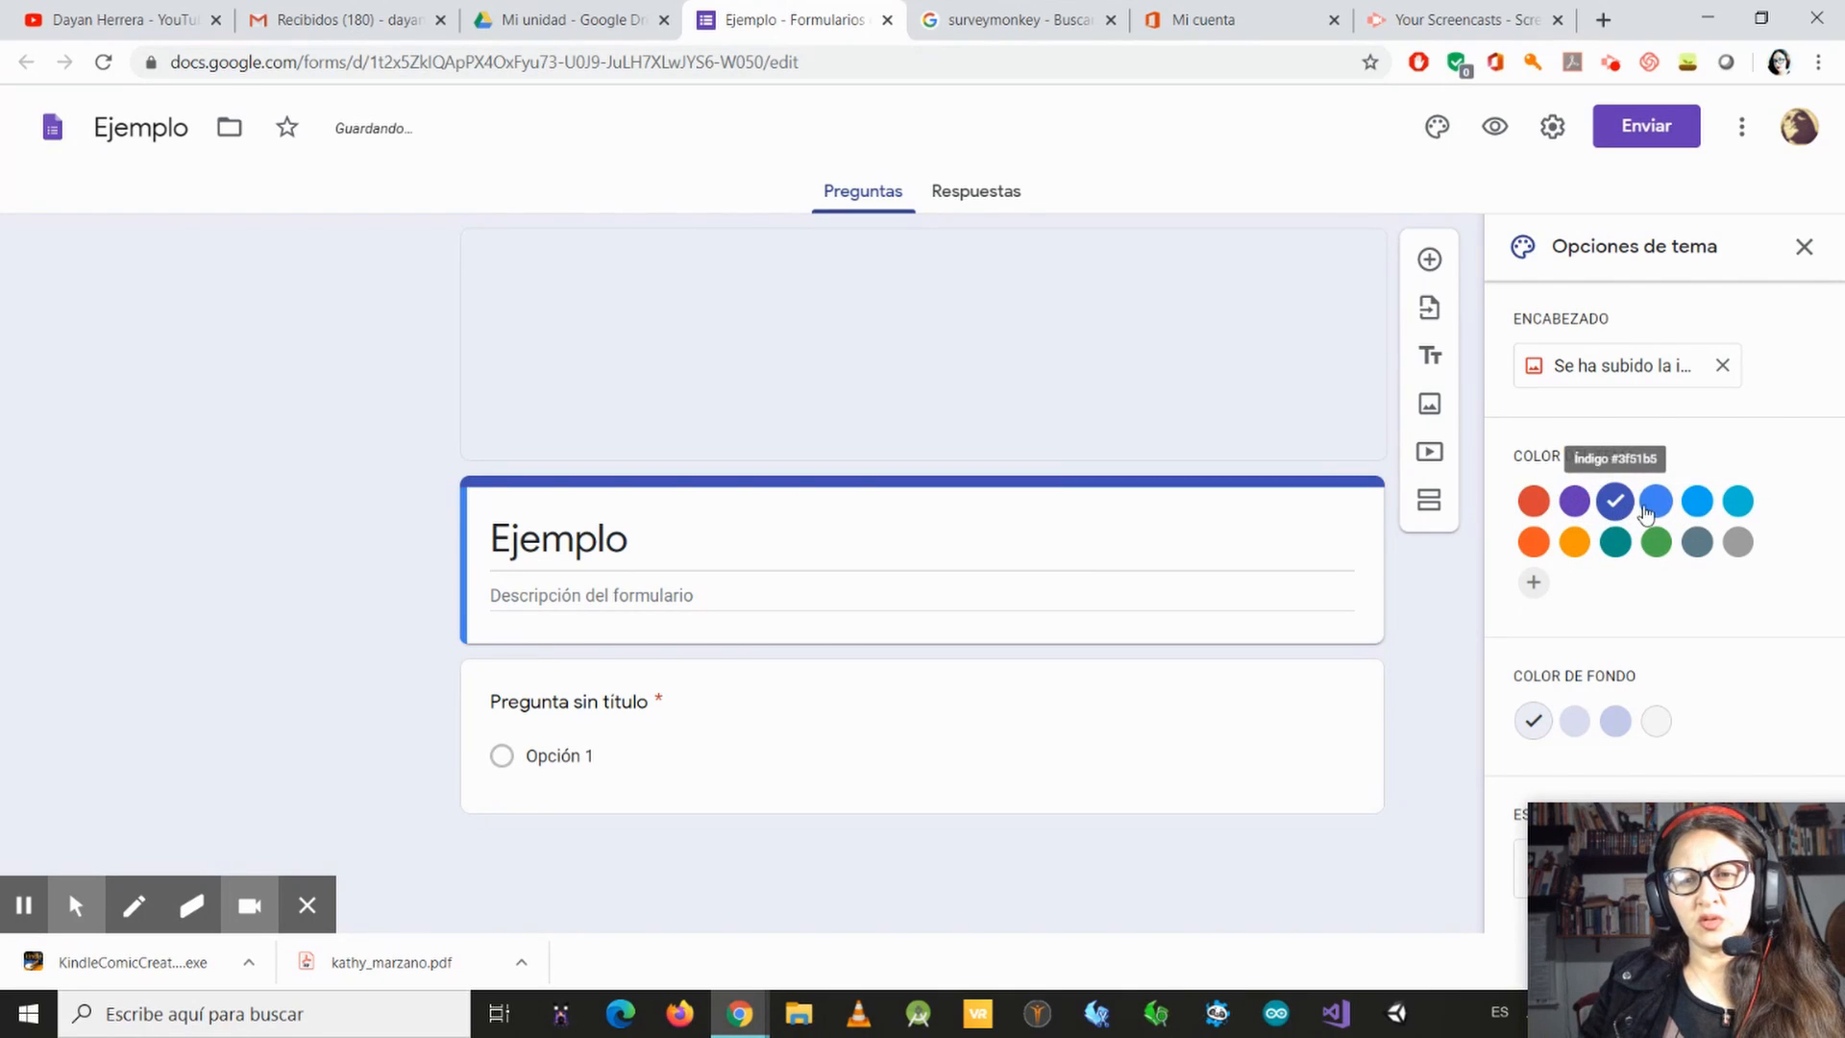
pyautogui.click(1655, 501)
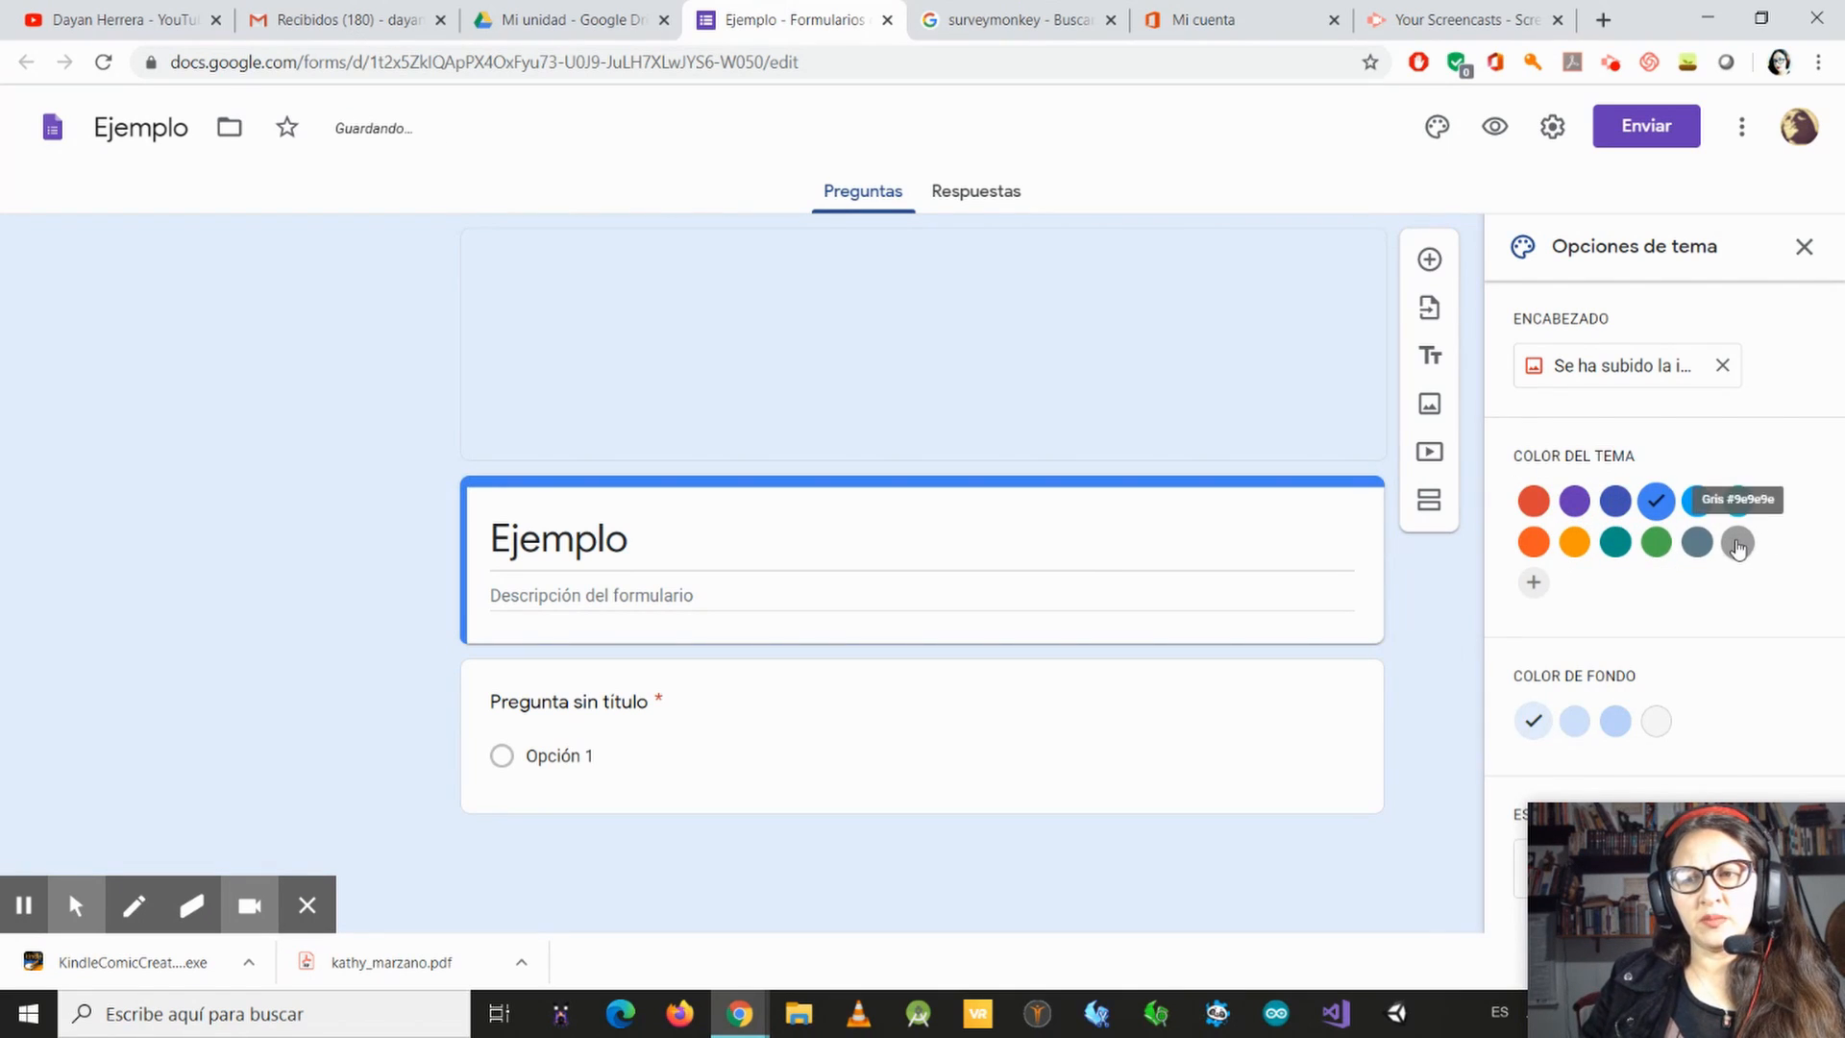
pyautogui.click(1737, 542)
pyautogui.click(1696, 542)
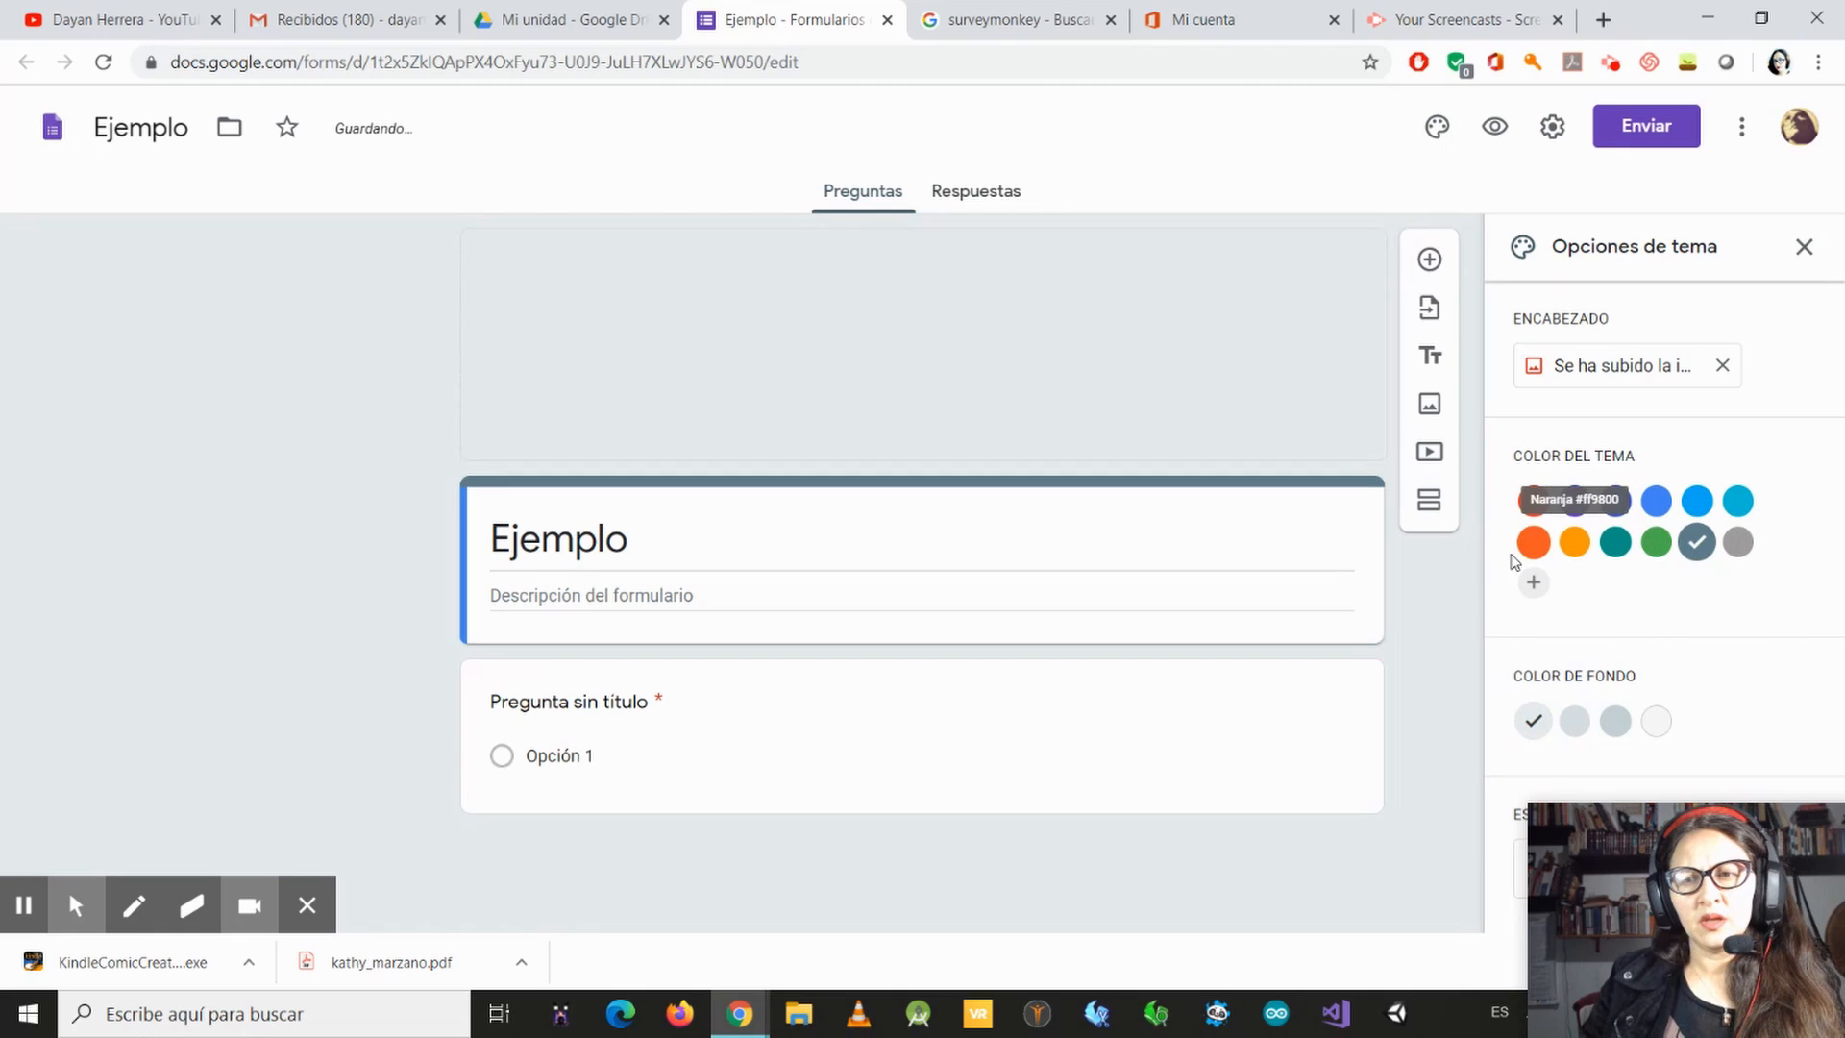
pyautogui.click(1533, 542)
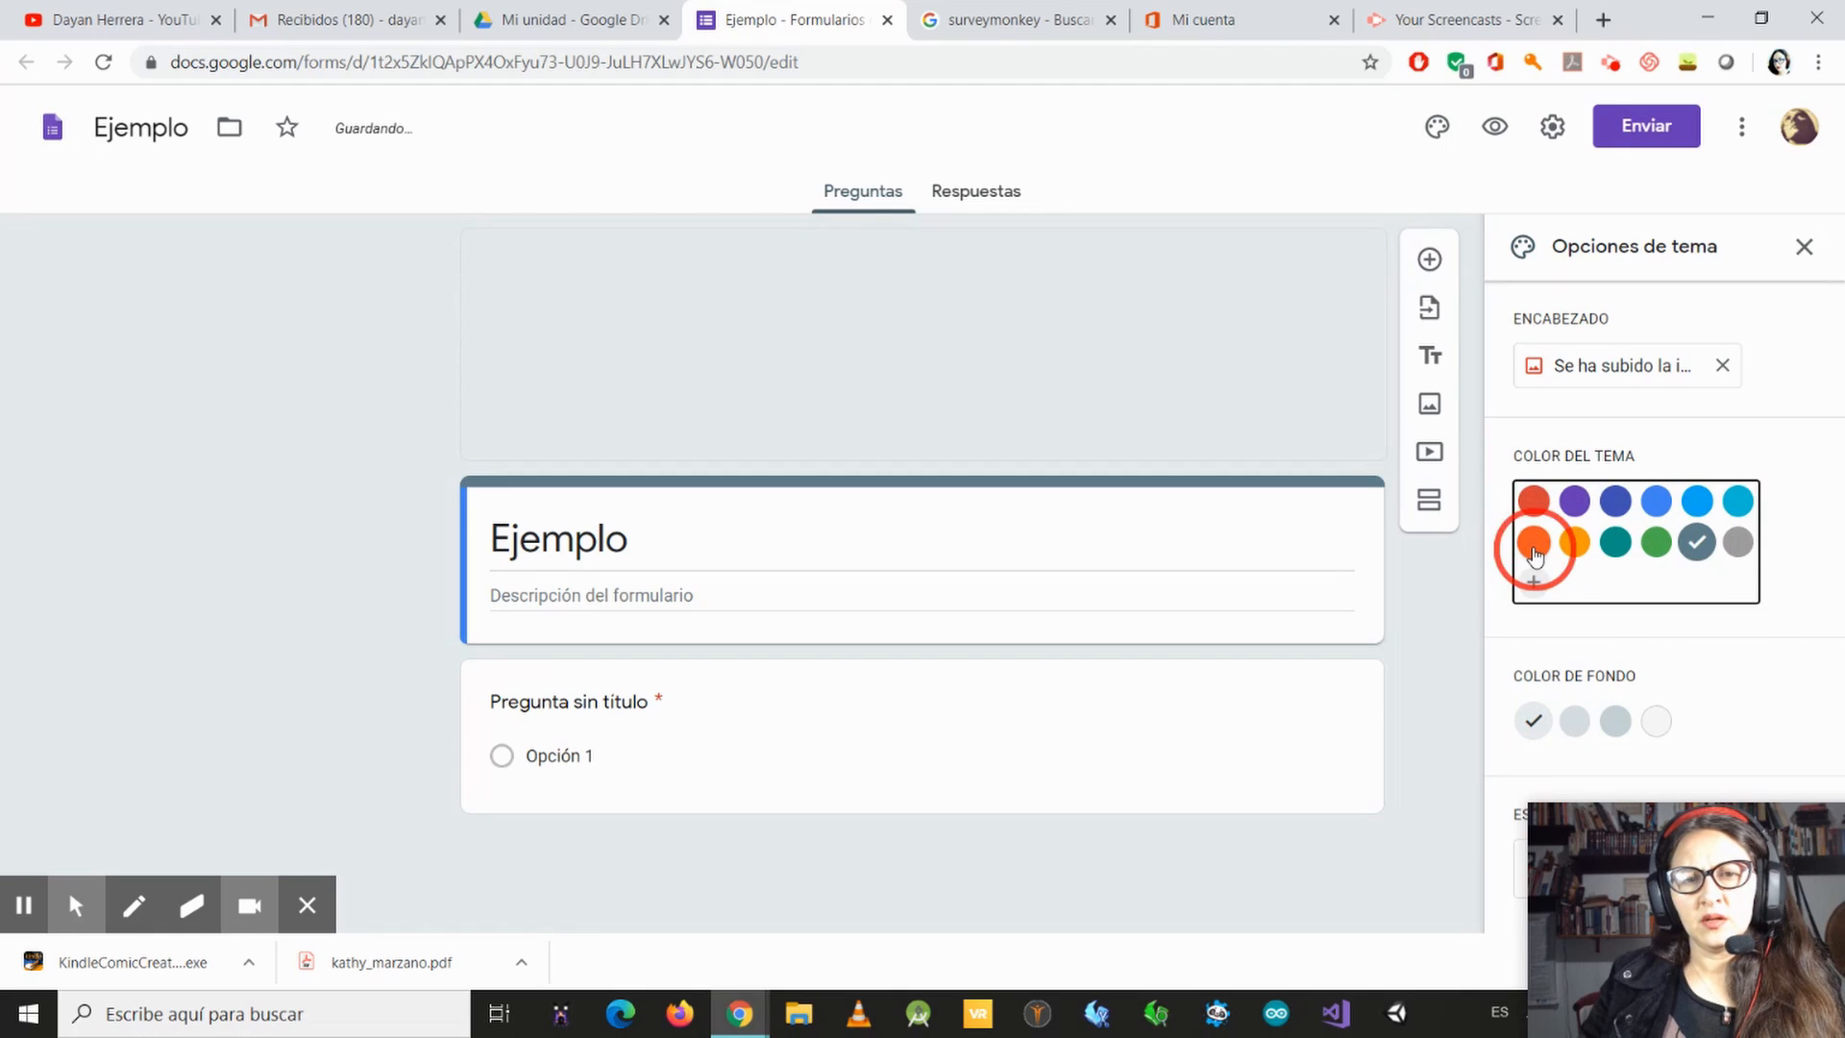
pyautogui.click(1615, 501)
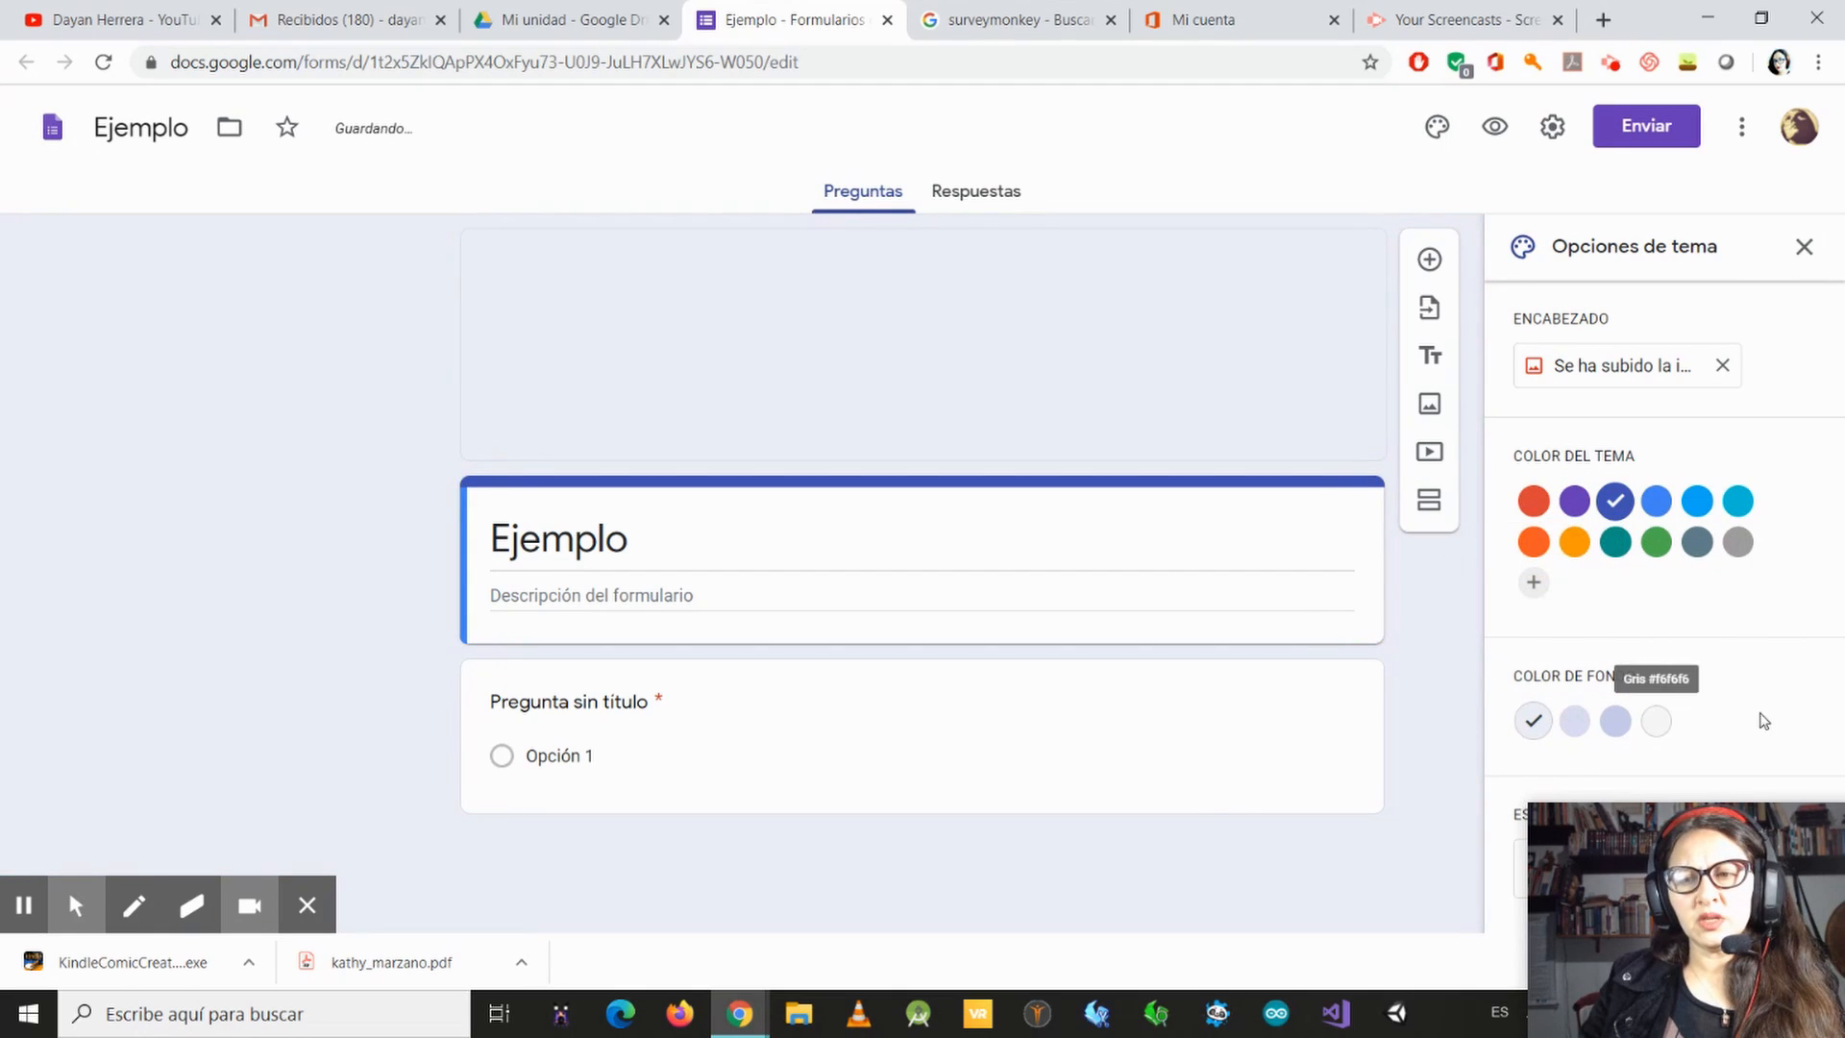
# Step: Compare the background shades and set the form's background colour to the dark one (Oscuro)
pyautogui.click(1624, 725)
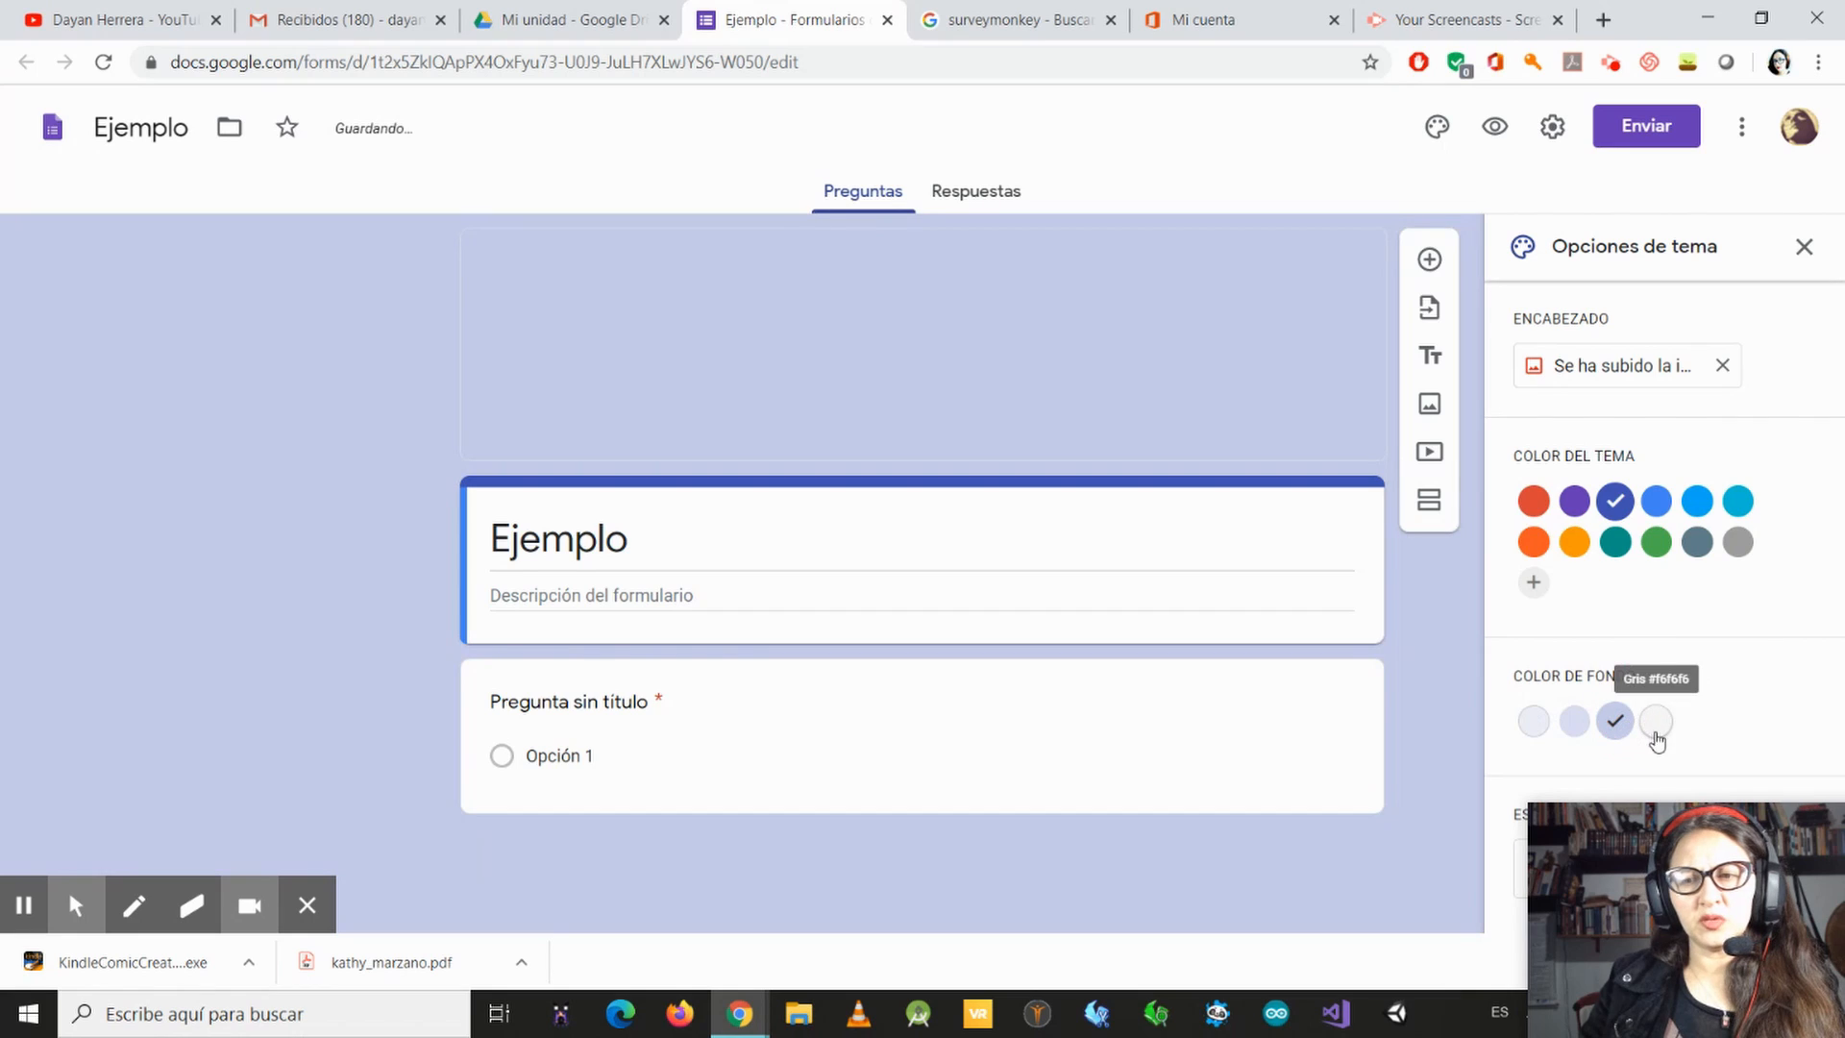
pyautogui.click(1655, 722)
pyautogui.click(1573, 725)
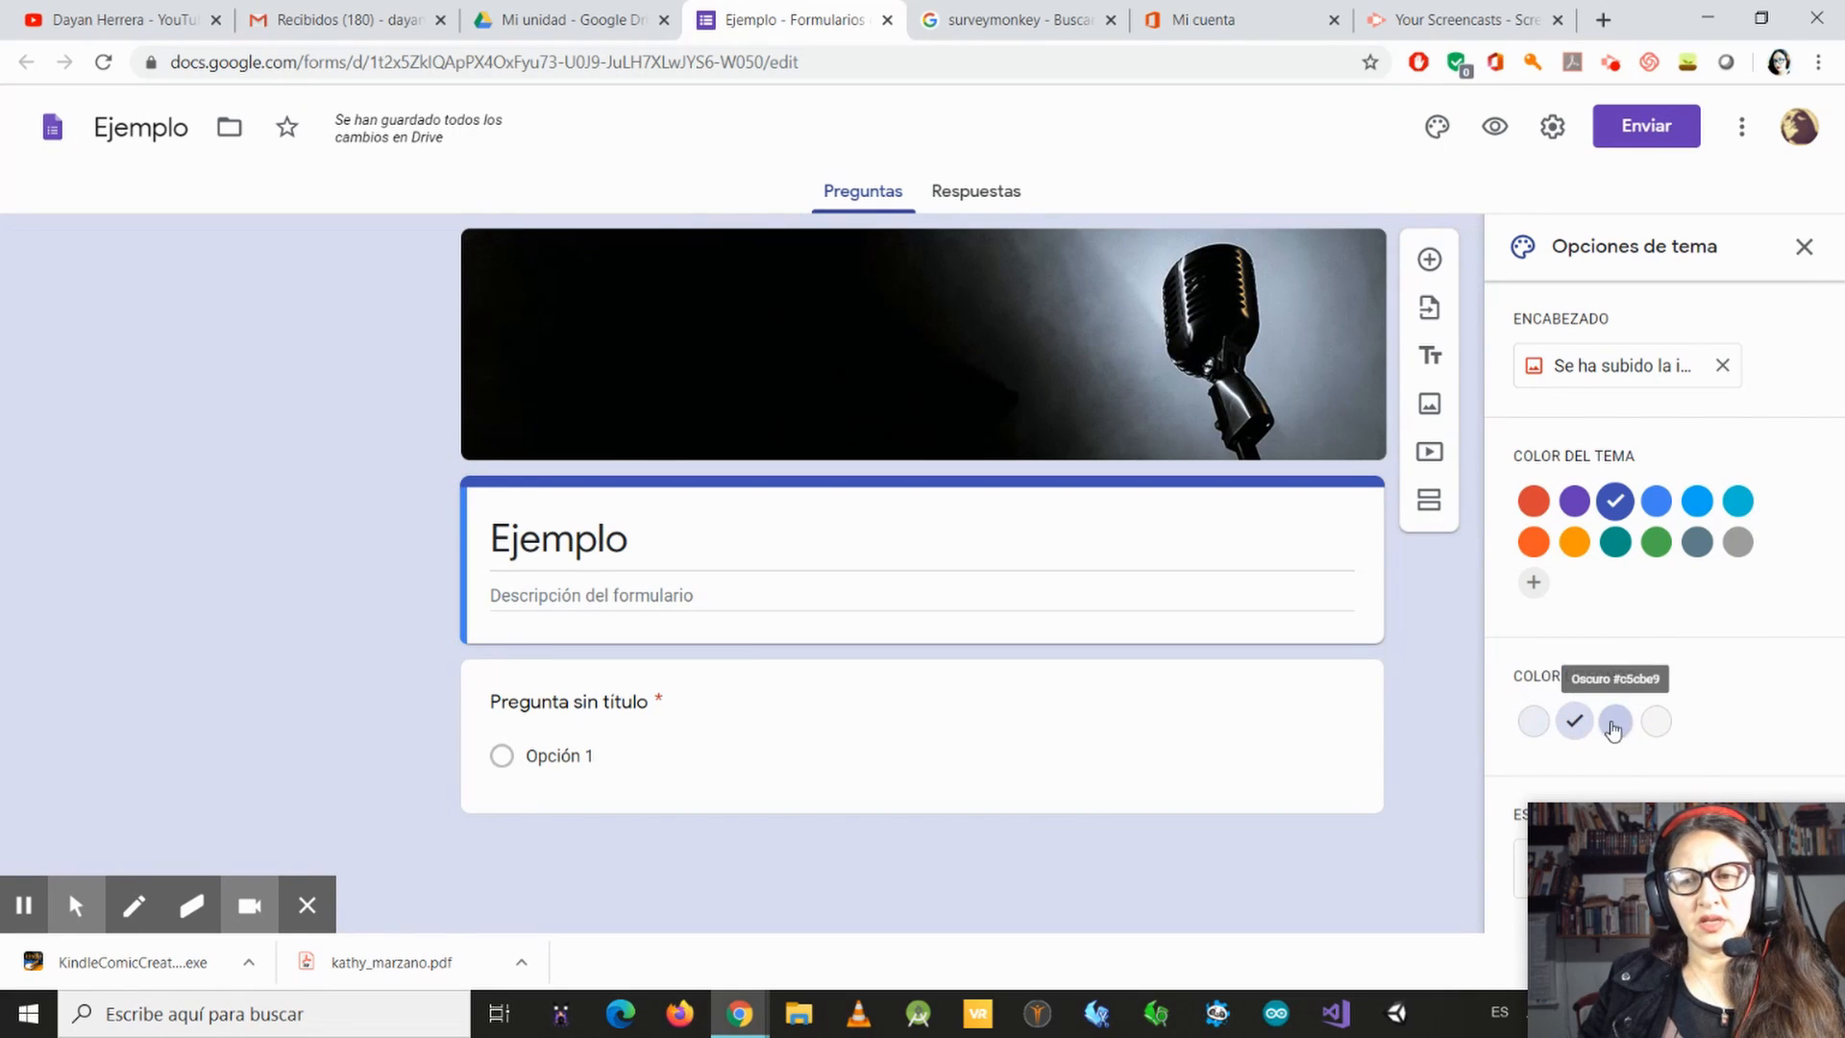
pyautogui.click(1621, 718)
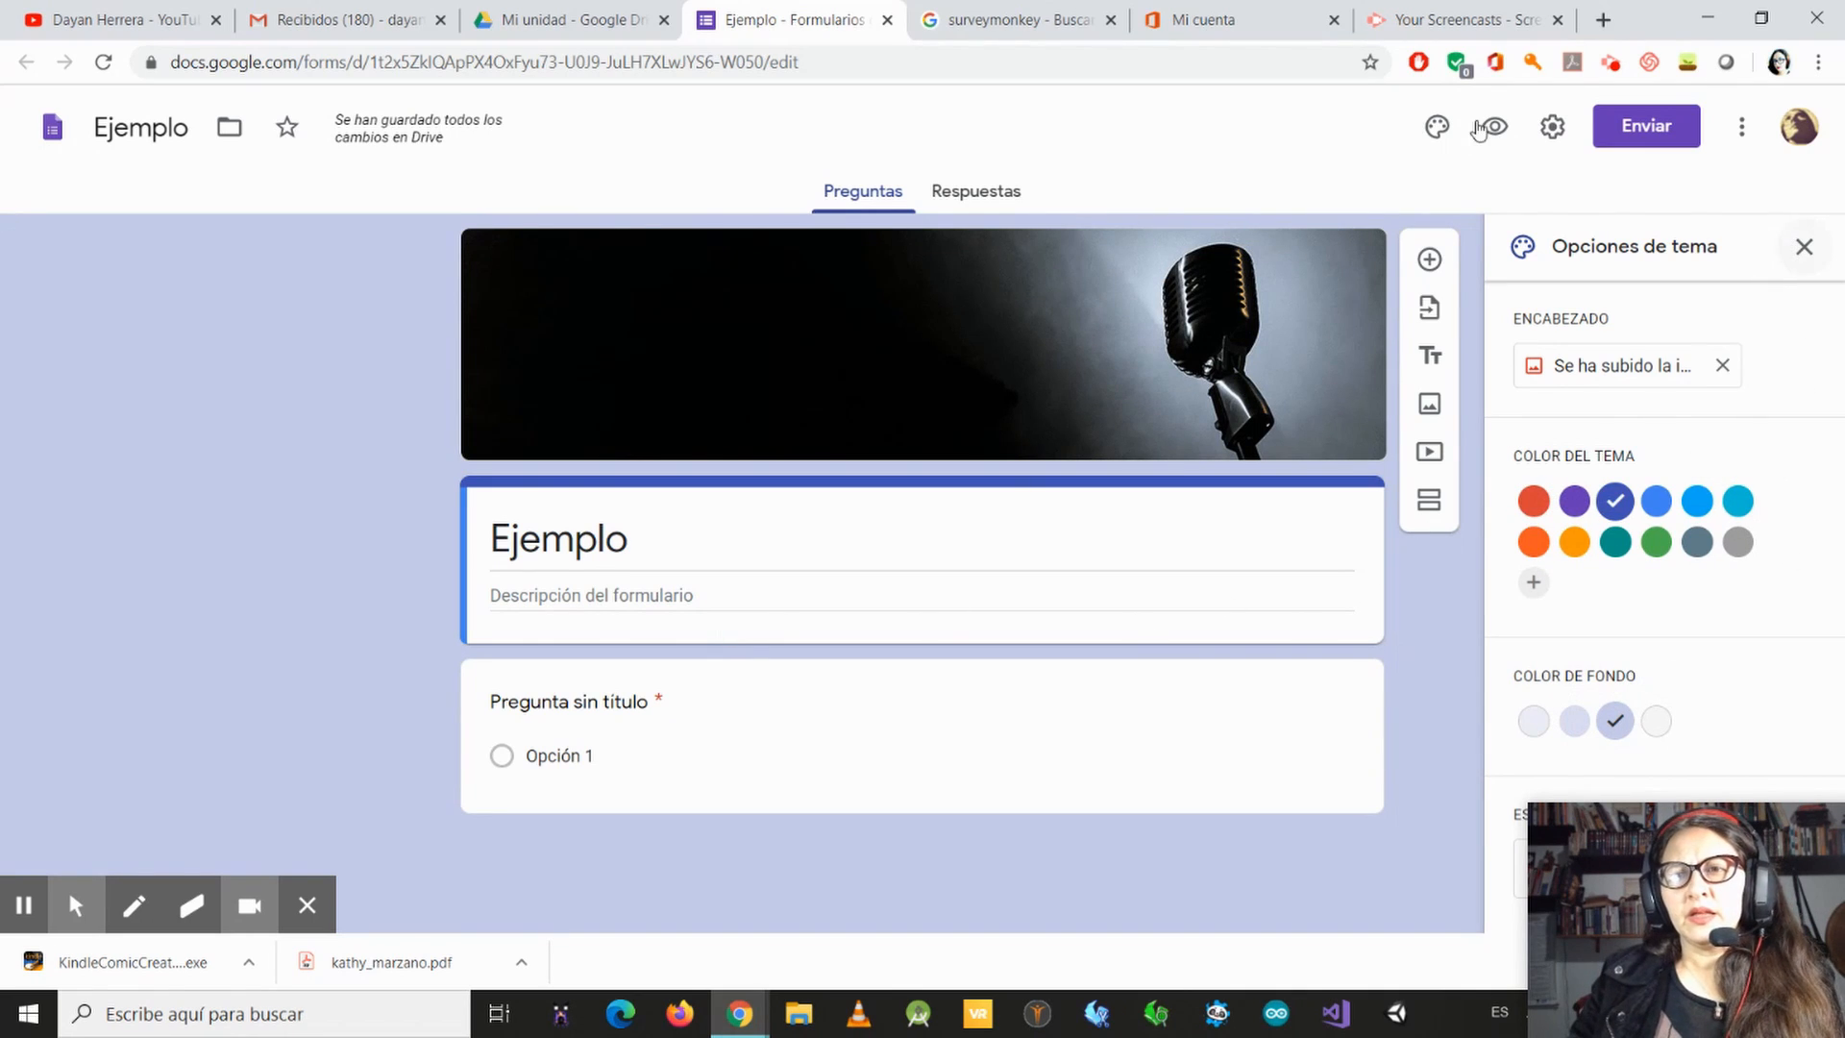
# Step: Reopen the theme options, preview the form as respondents see it, and close the preview
pyautogui.click(1436, 130)
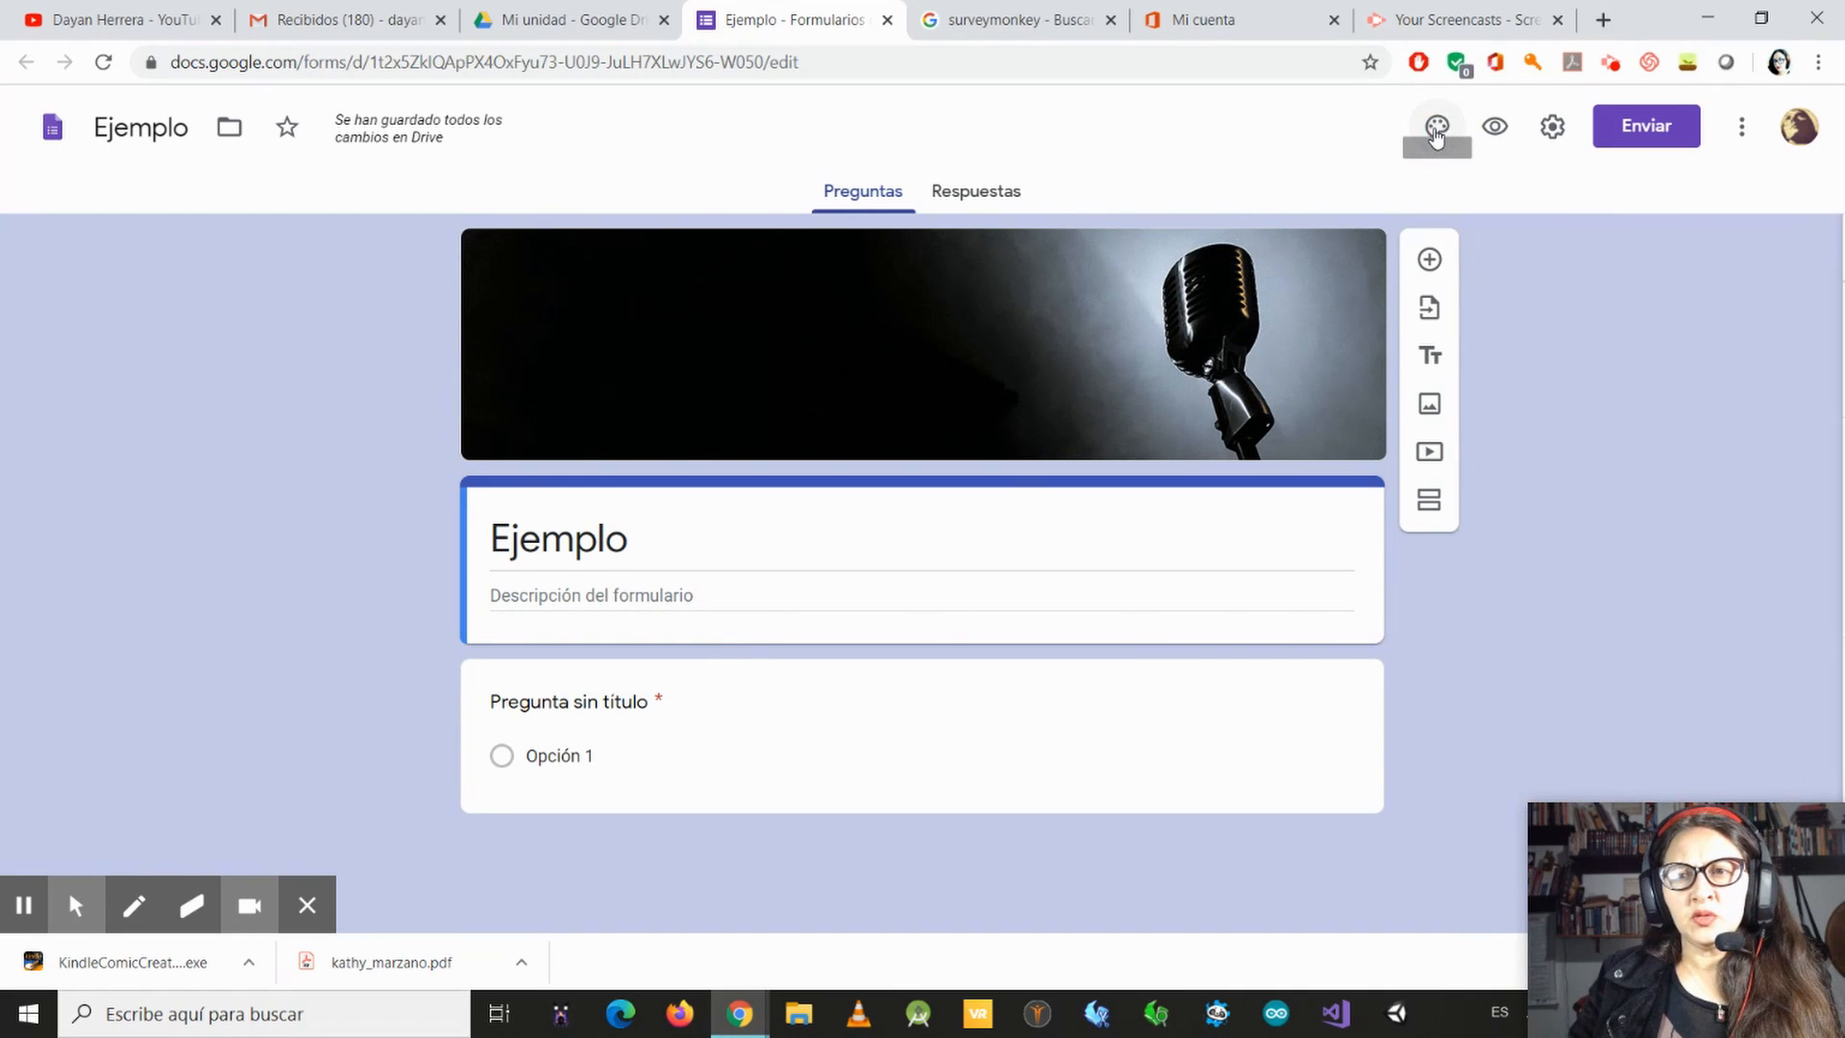
pyautogui.click(1436, 130)
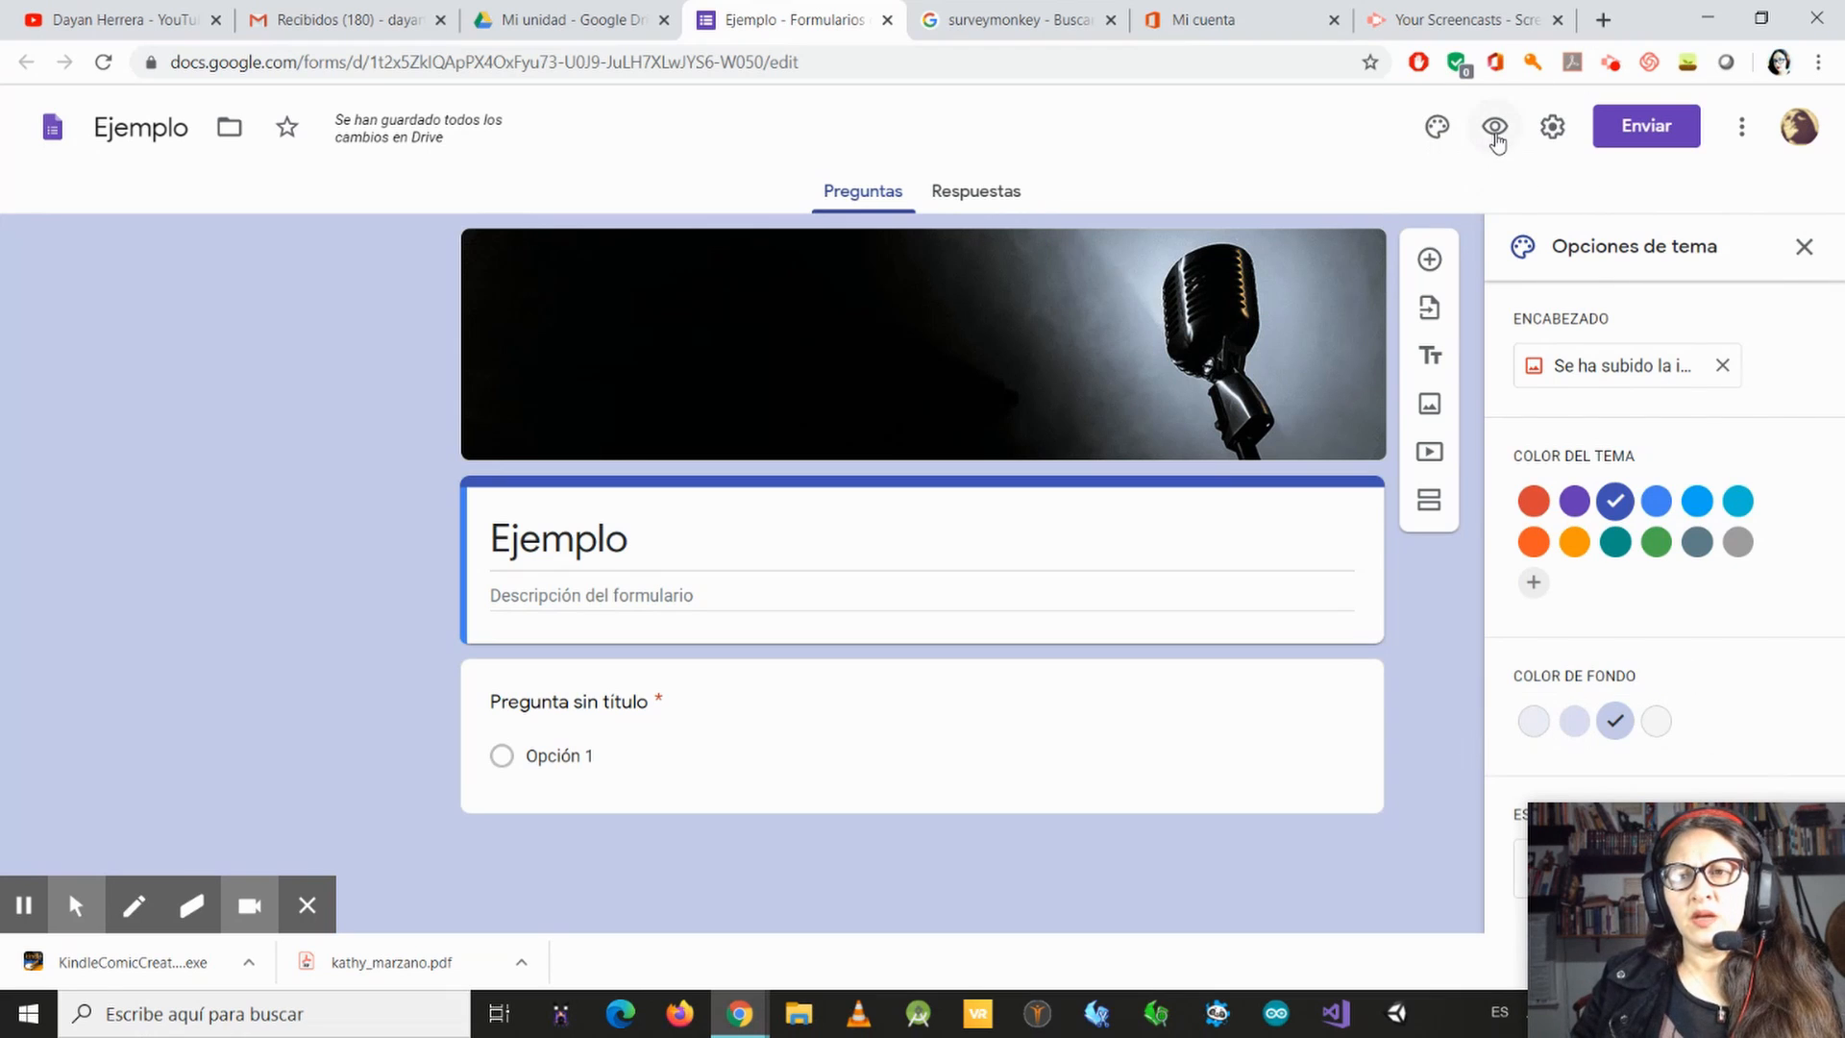
pyautogui.click(1495, 134)
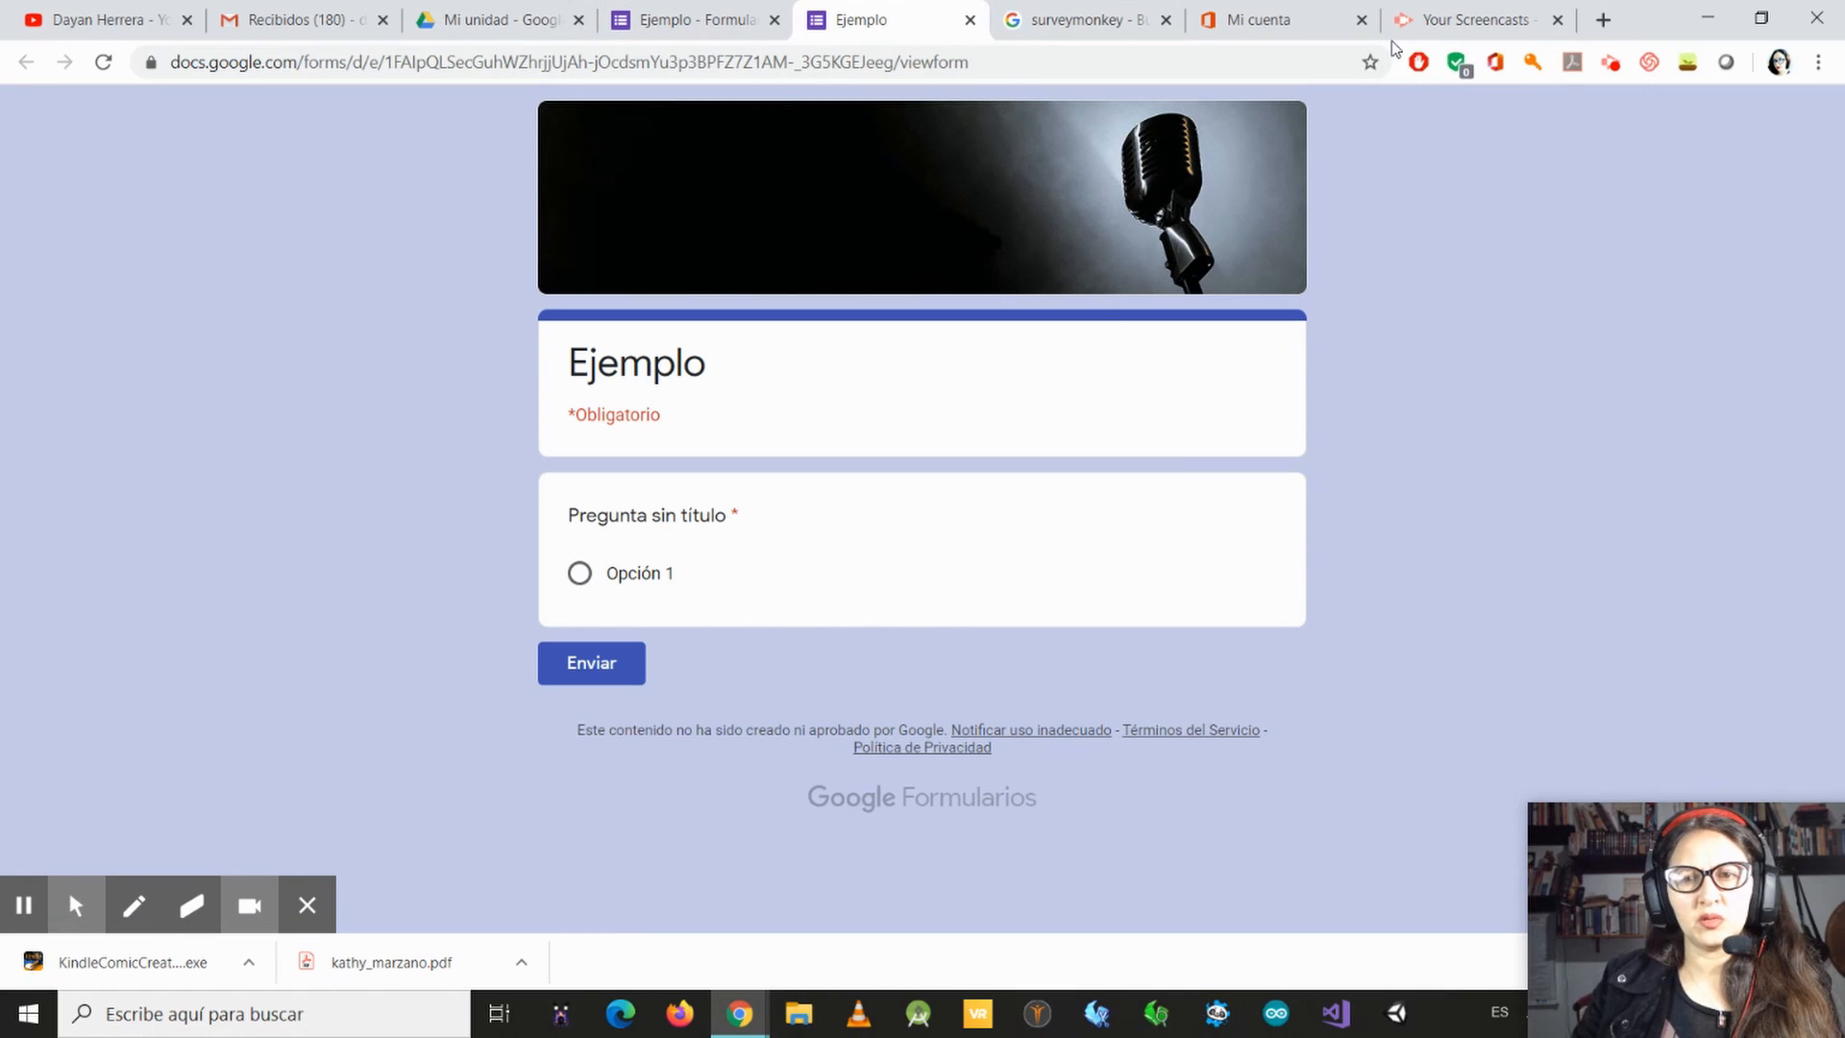
pyautogui.click(971, 20)
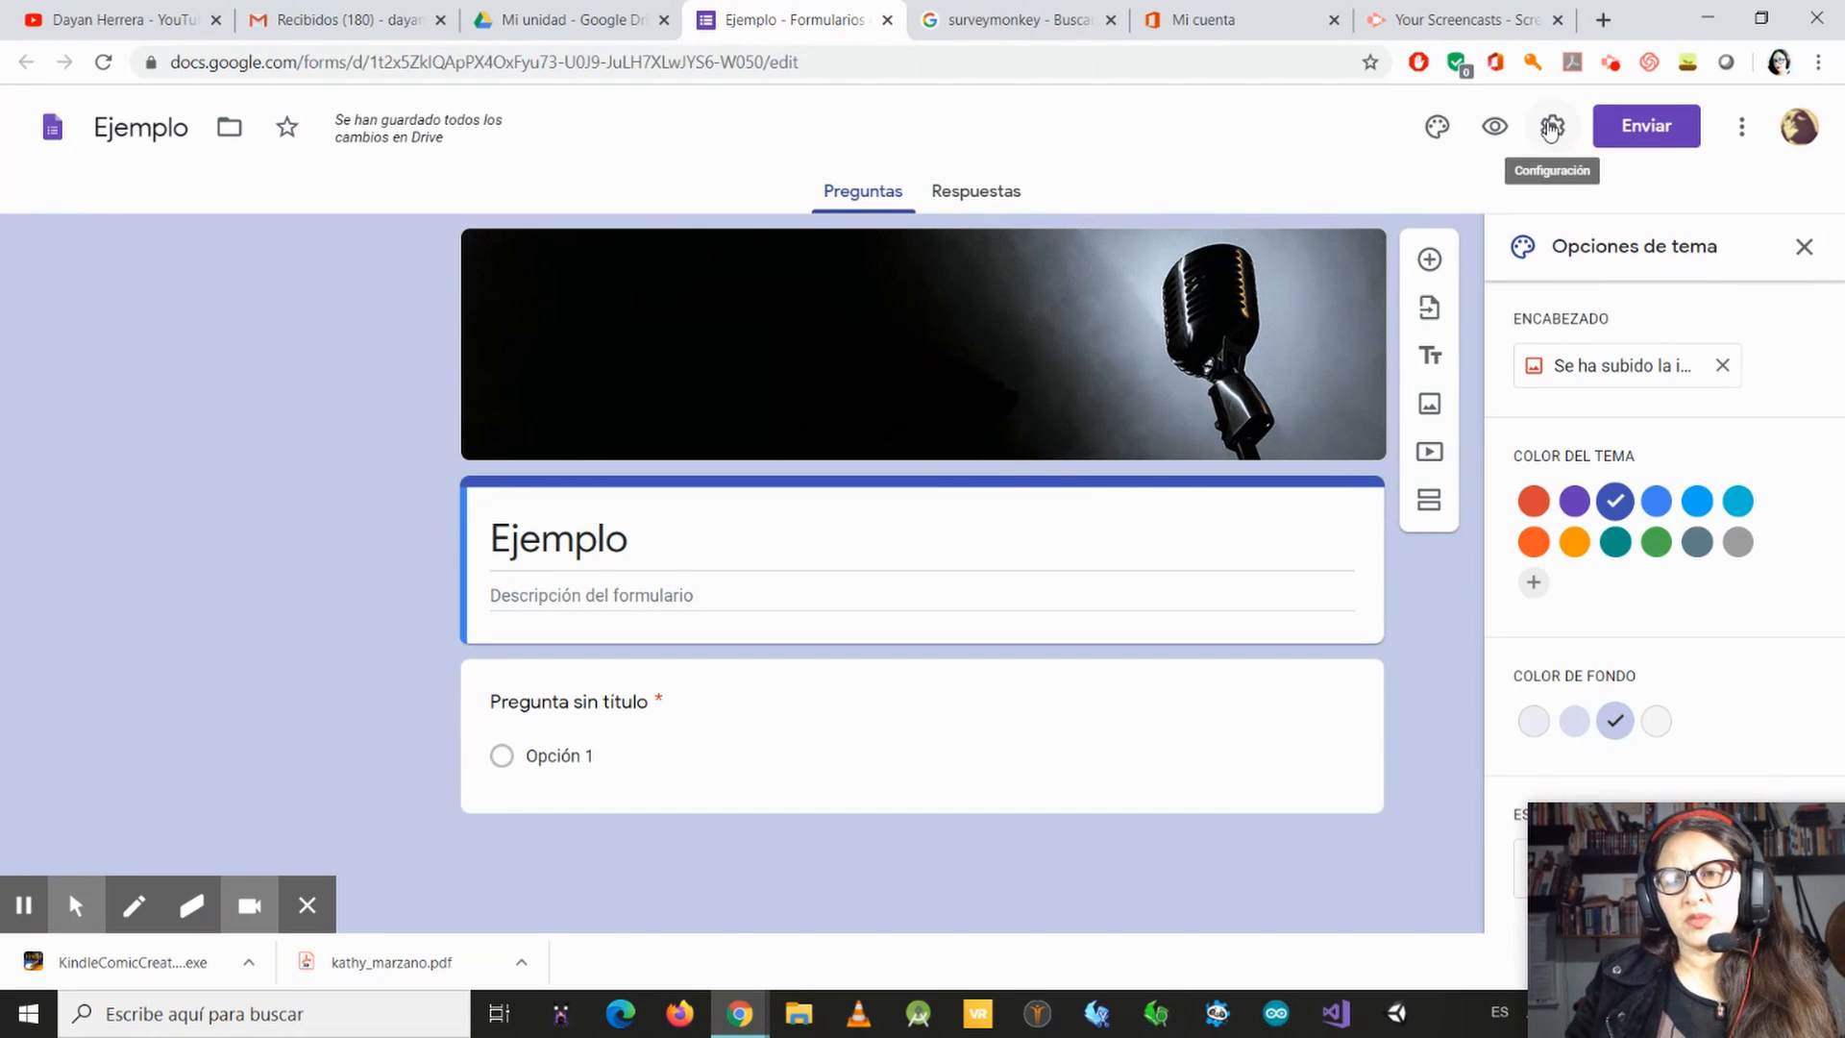
# Step: Try collecting email addresses with response receipts in the form's general settings, and switch the collection off again
pyautogui.click(1544, 130)
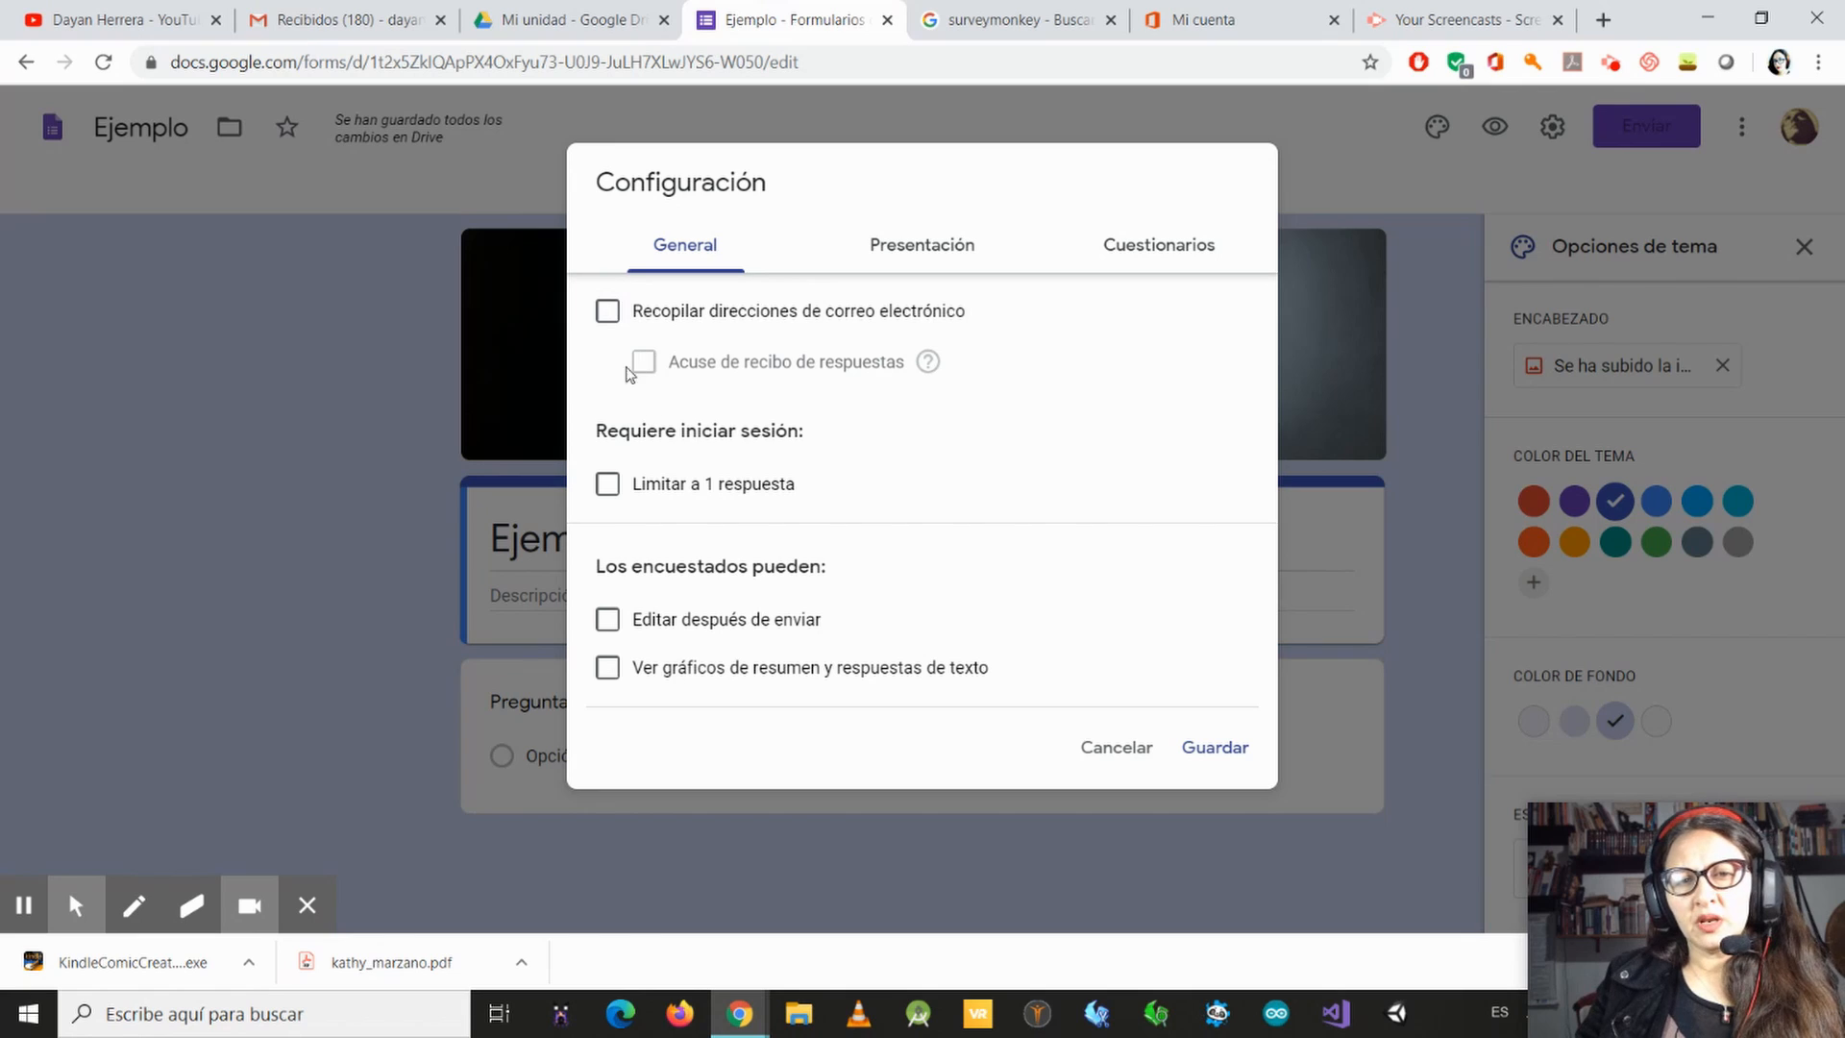
pyautogui.click(607, 310)
pyautogui.click(661, 367)
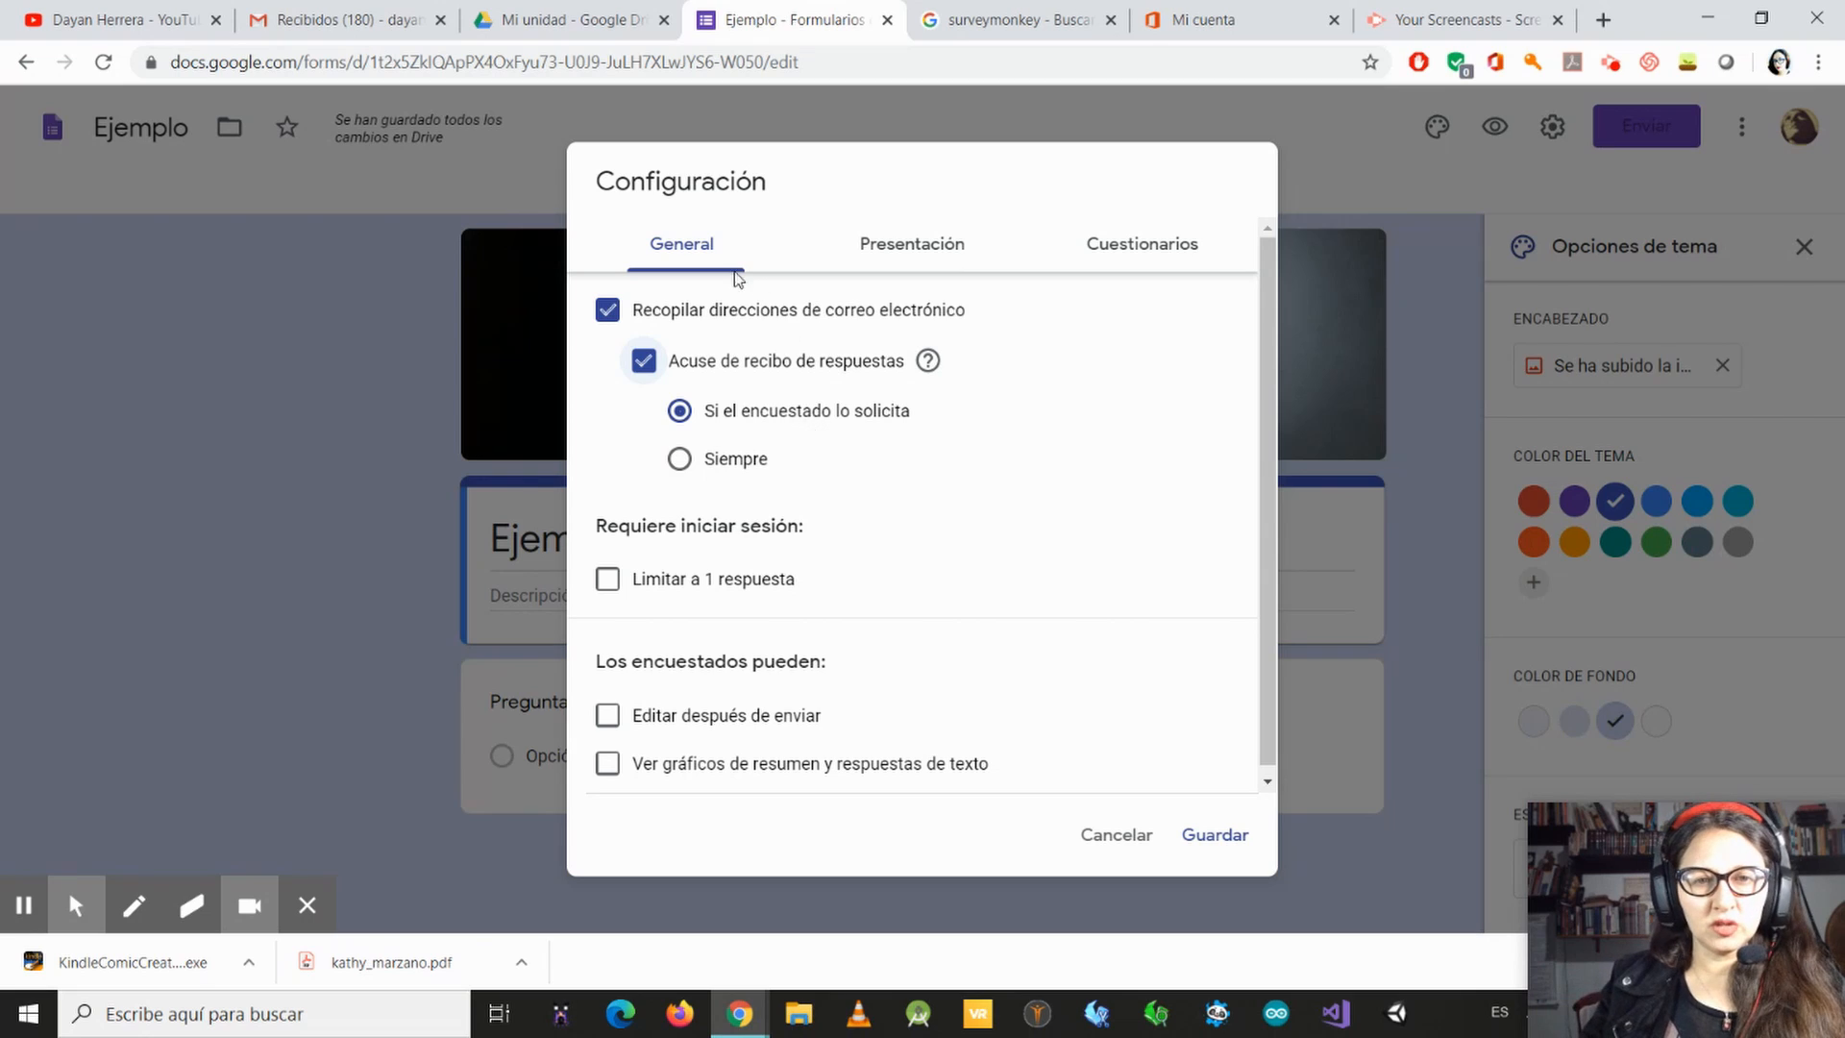
pyautogui.click(611, 311)
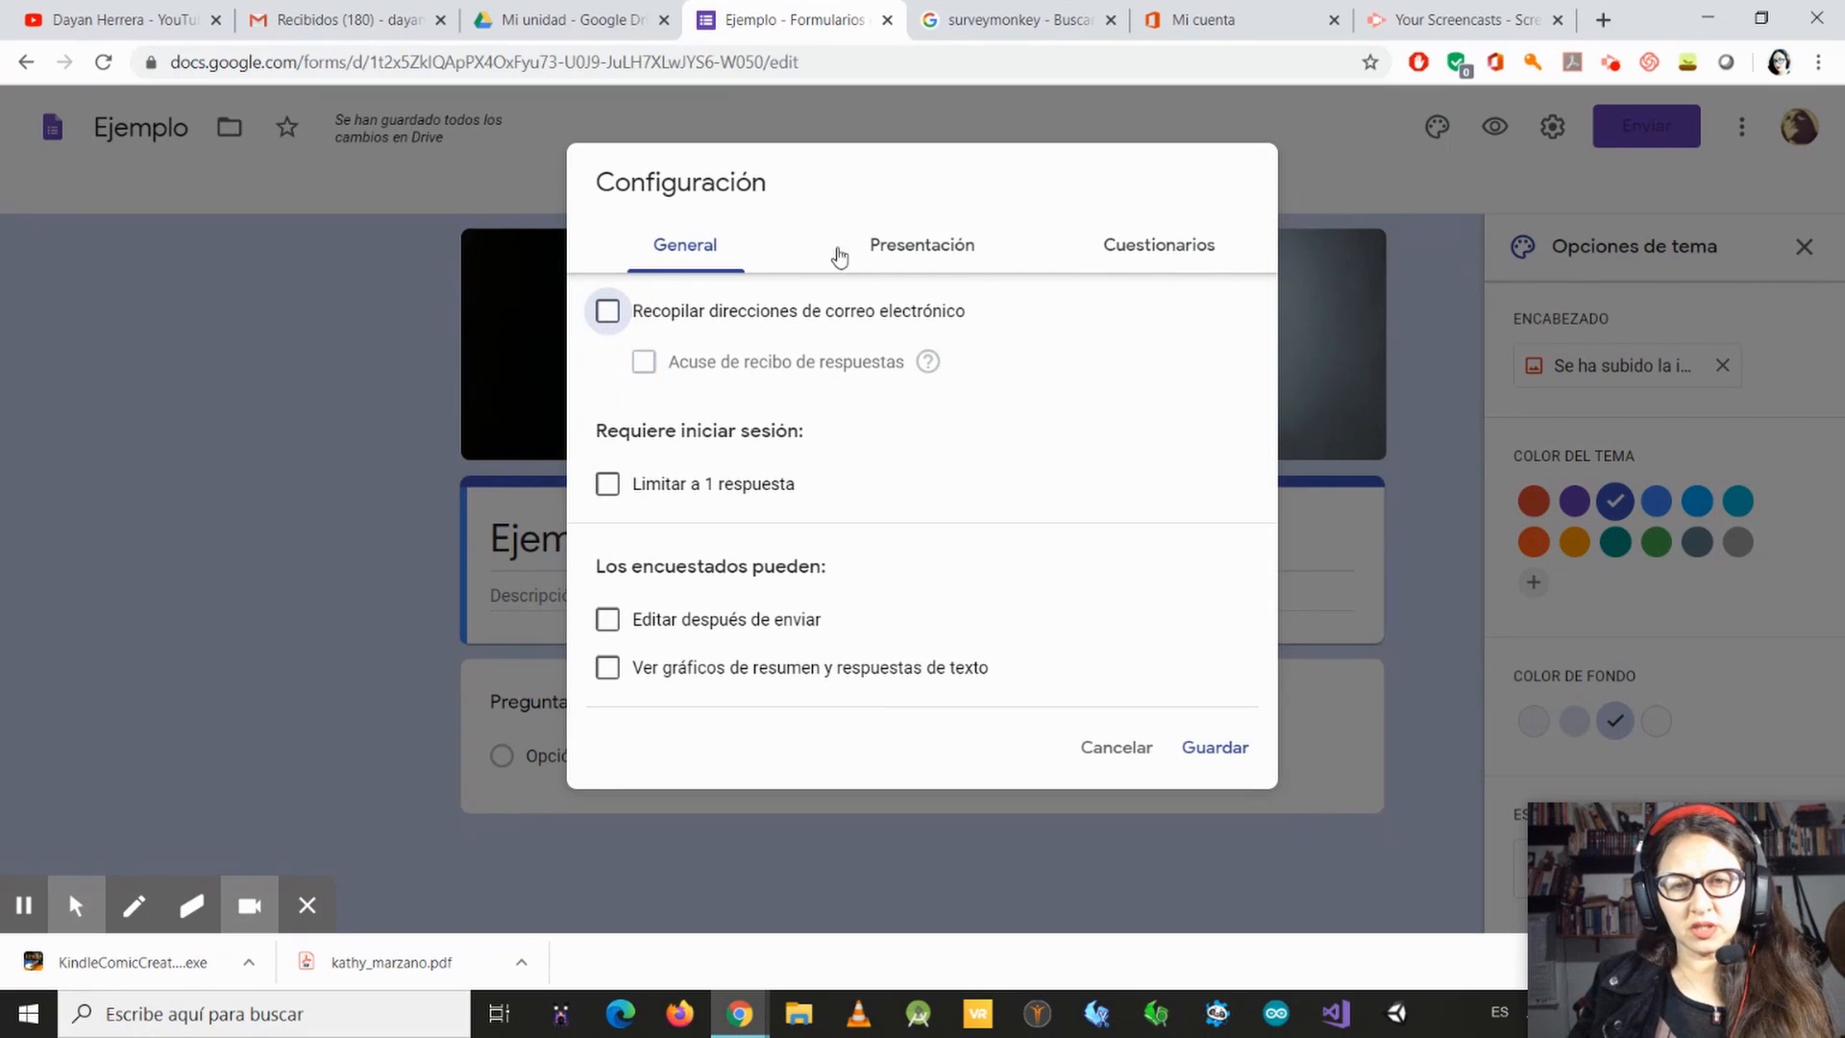
# Step: Enable the "Limitar a 1 respuesta" setting so each respondent can answer only once
pyautogui.click(606, 485)
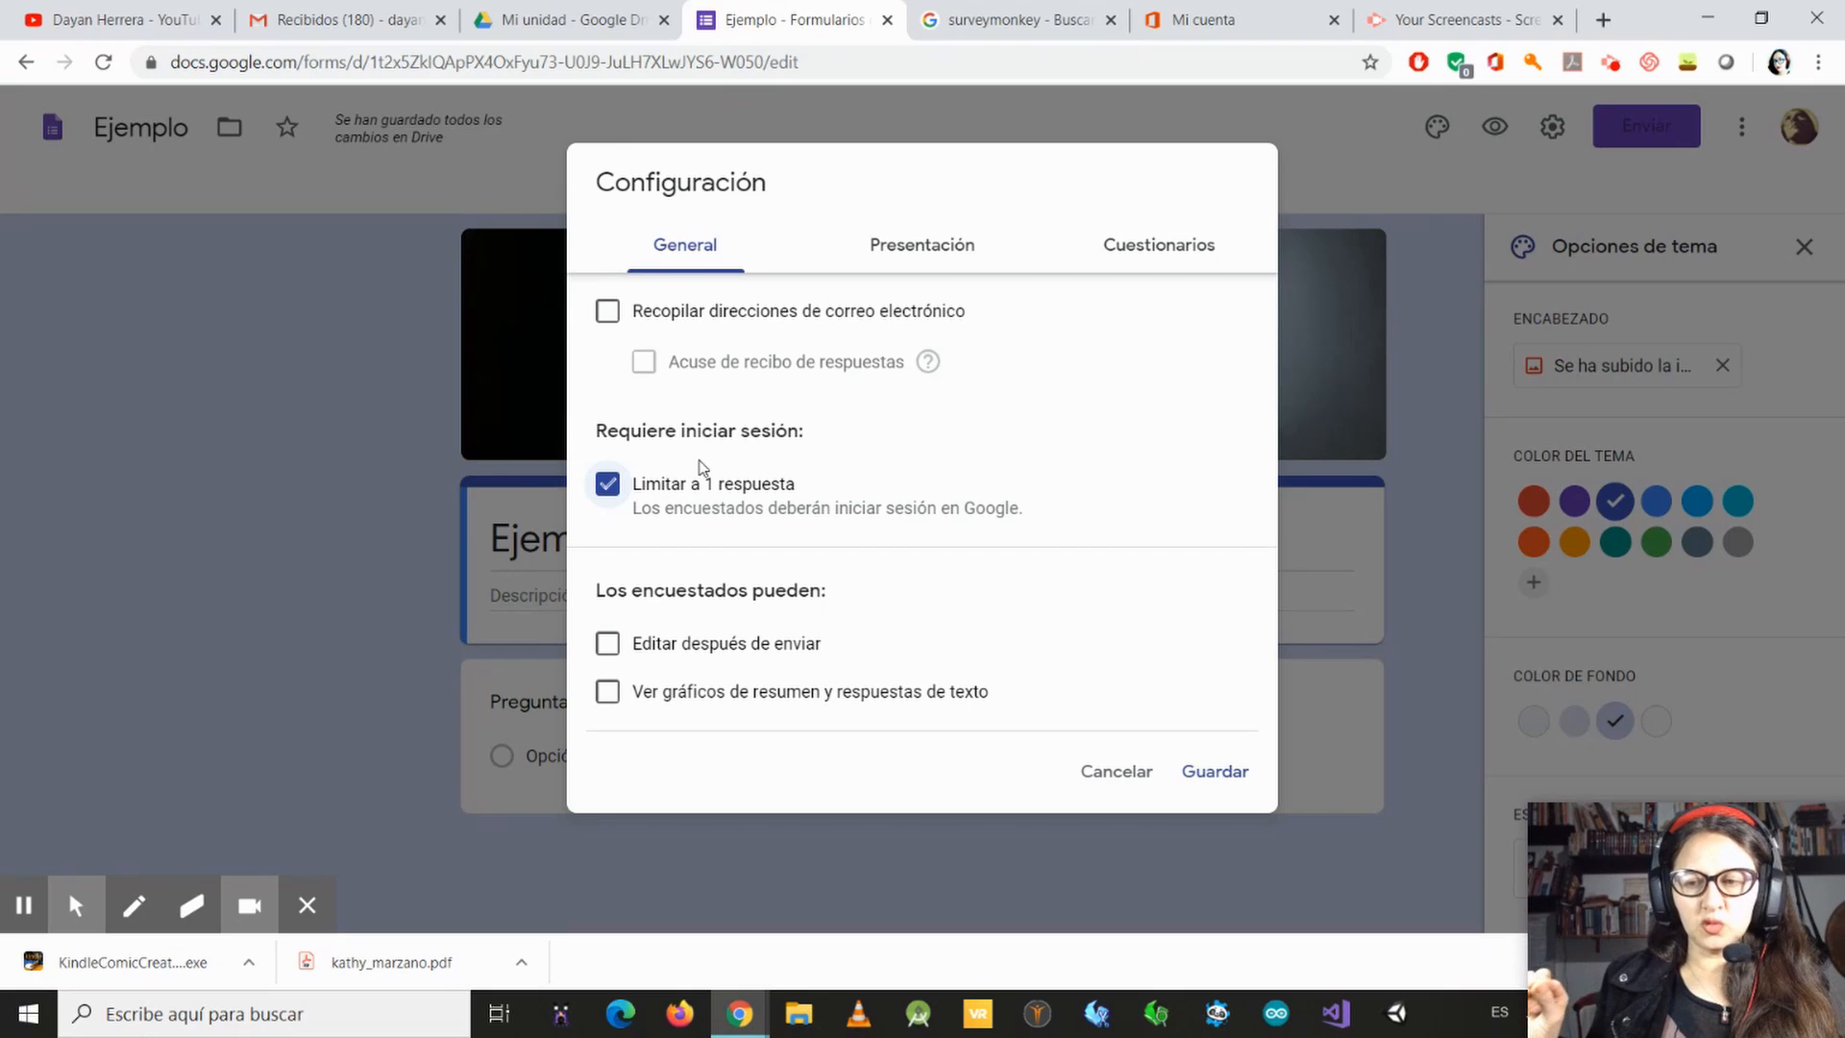
pyautogui.click(611, 486)
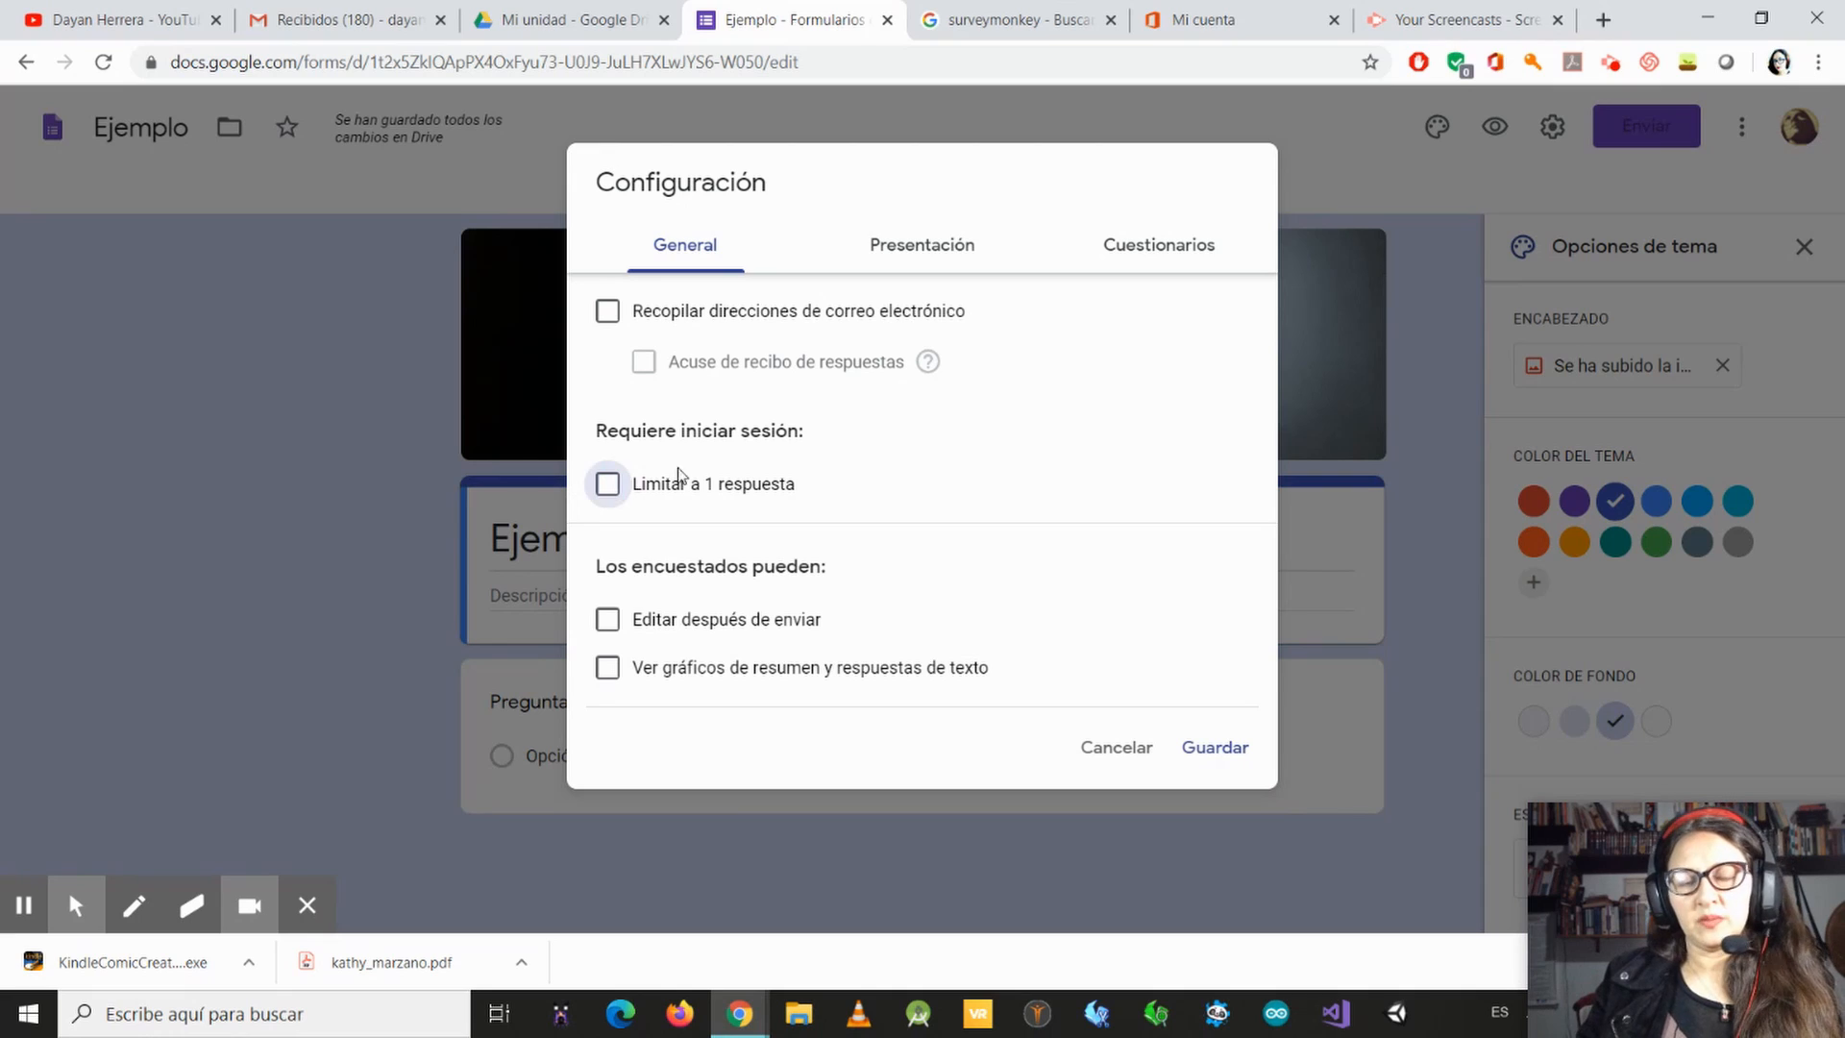
pyautogui.click(606, 486)
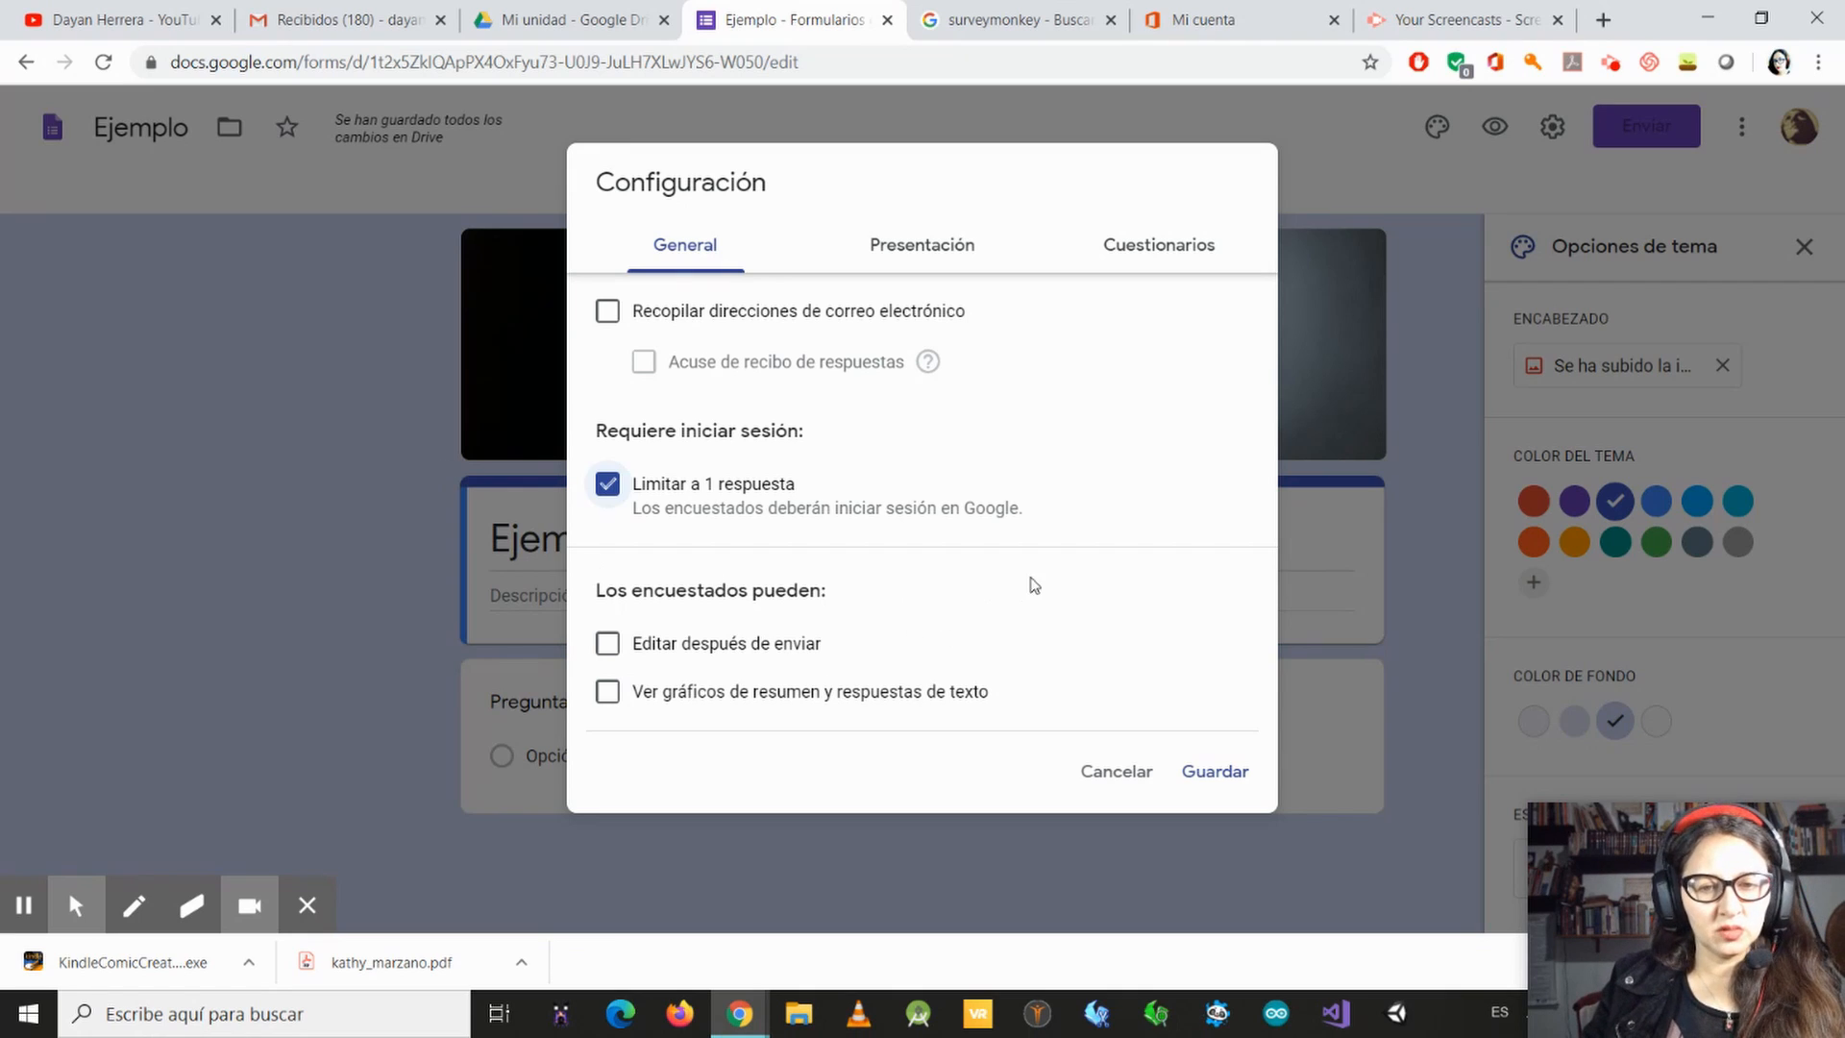
# Step: Try letting respondents see summary charts and text responses, switch that off again, and enable "Mostrar barra de progreso" in the presentation settings
pyautogui.click(606, 692)
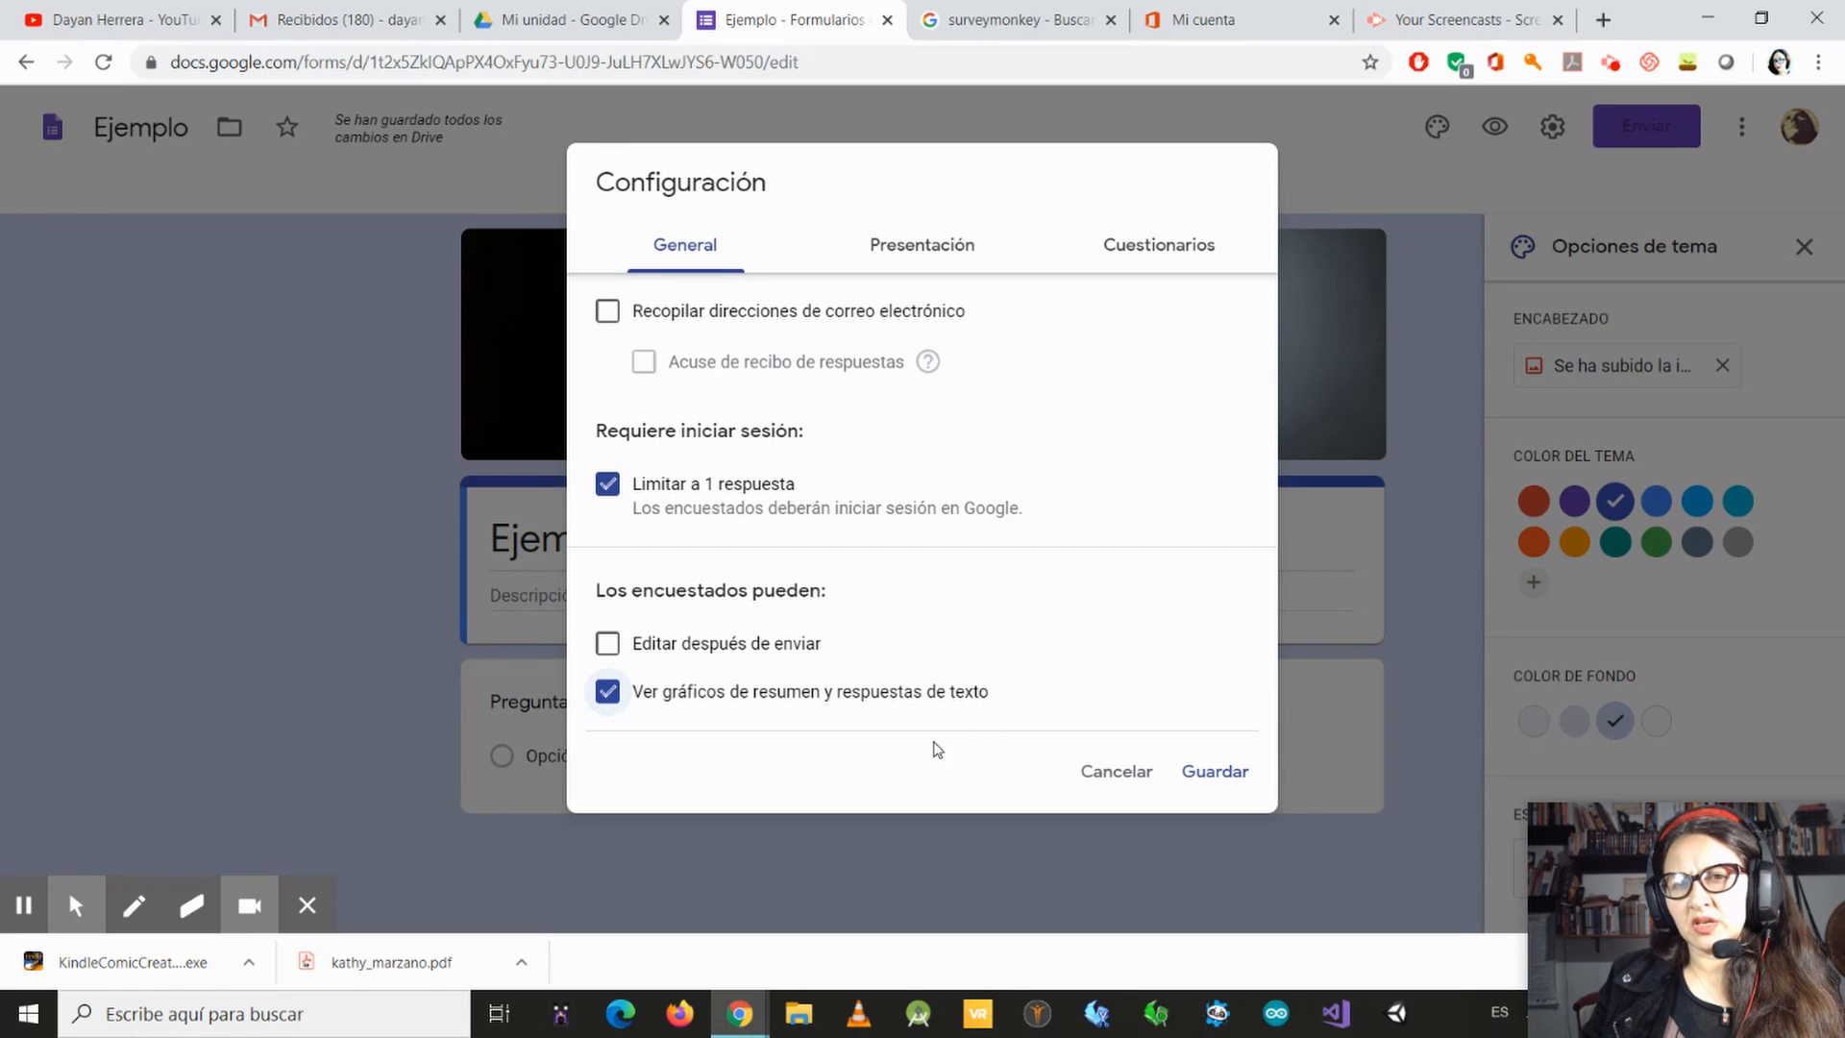
pyautogui.click(607, 693)
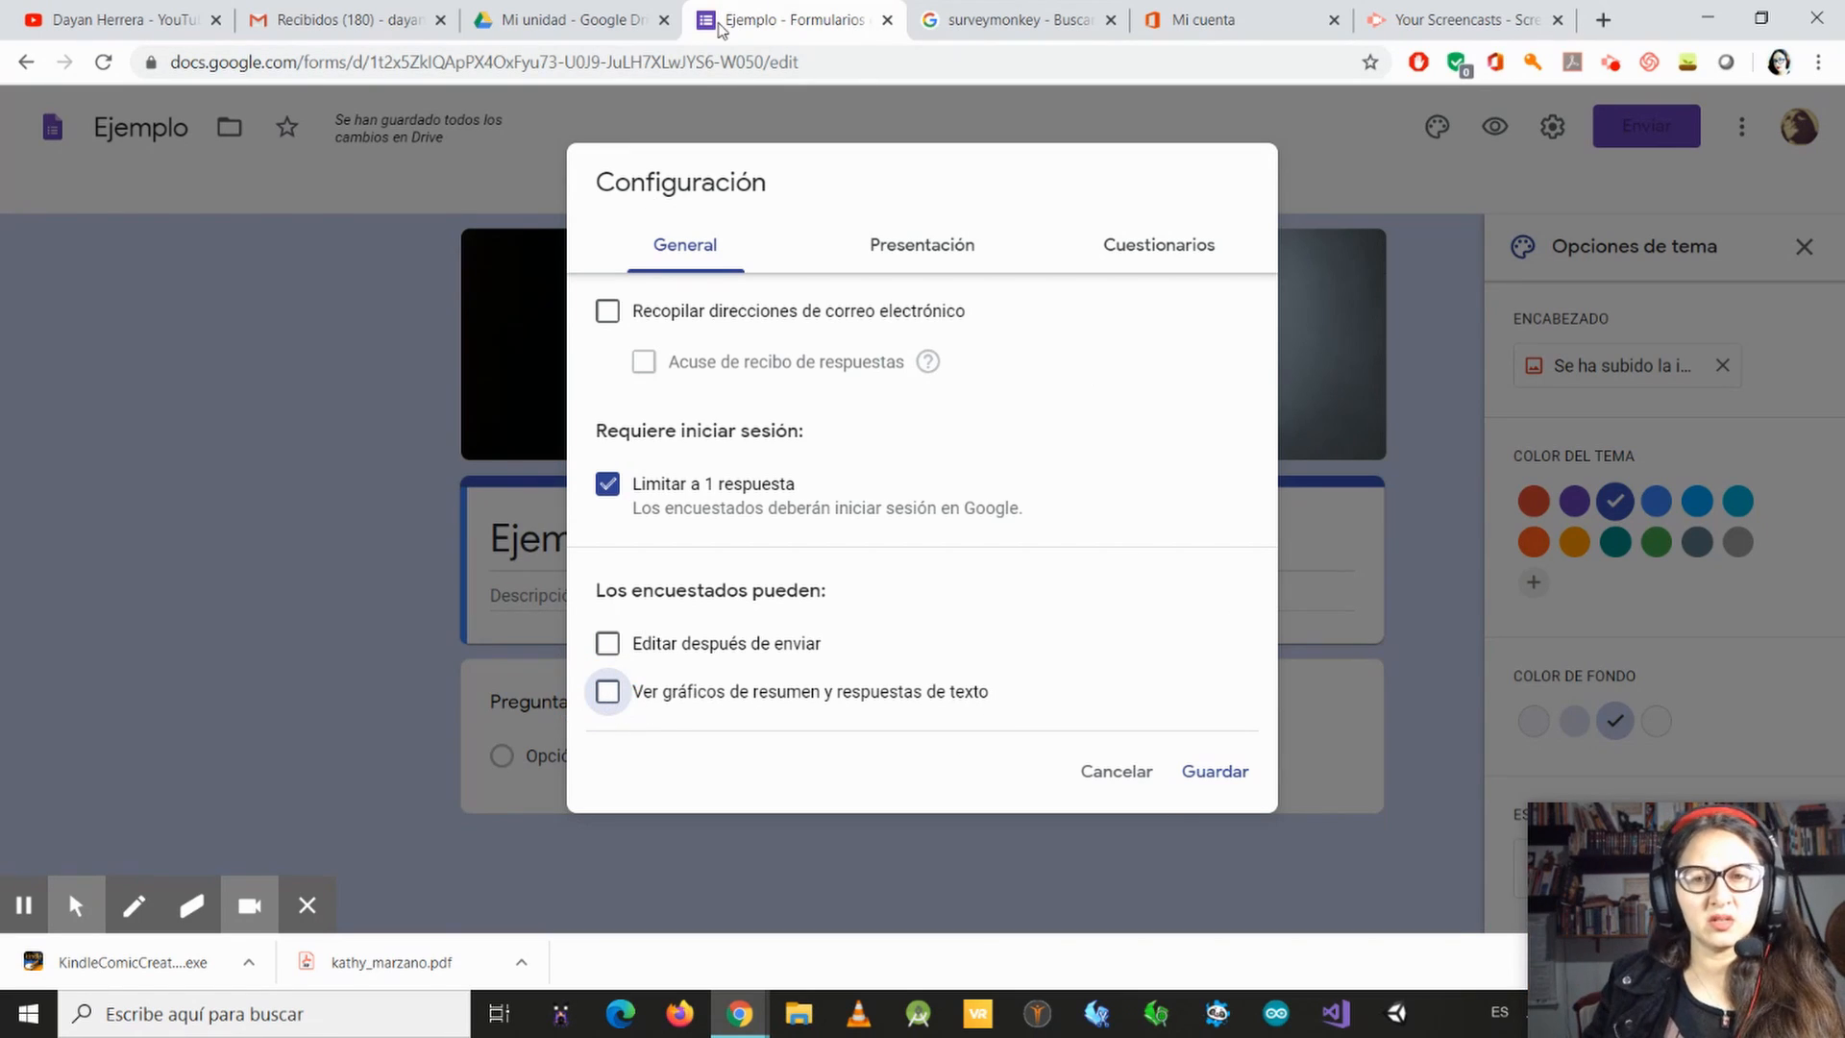
pyautogui.click(928, 261)
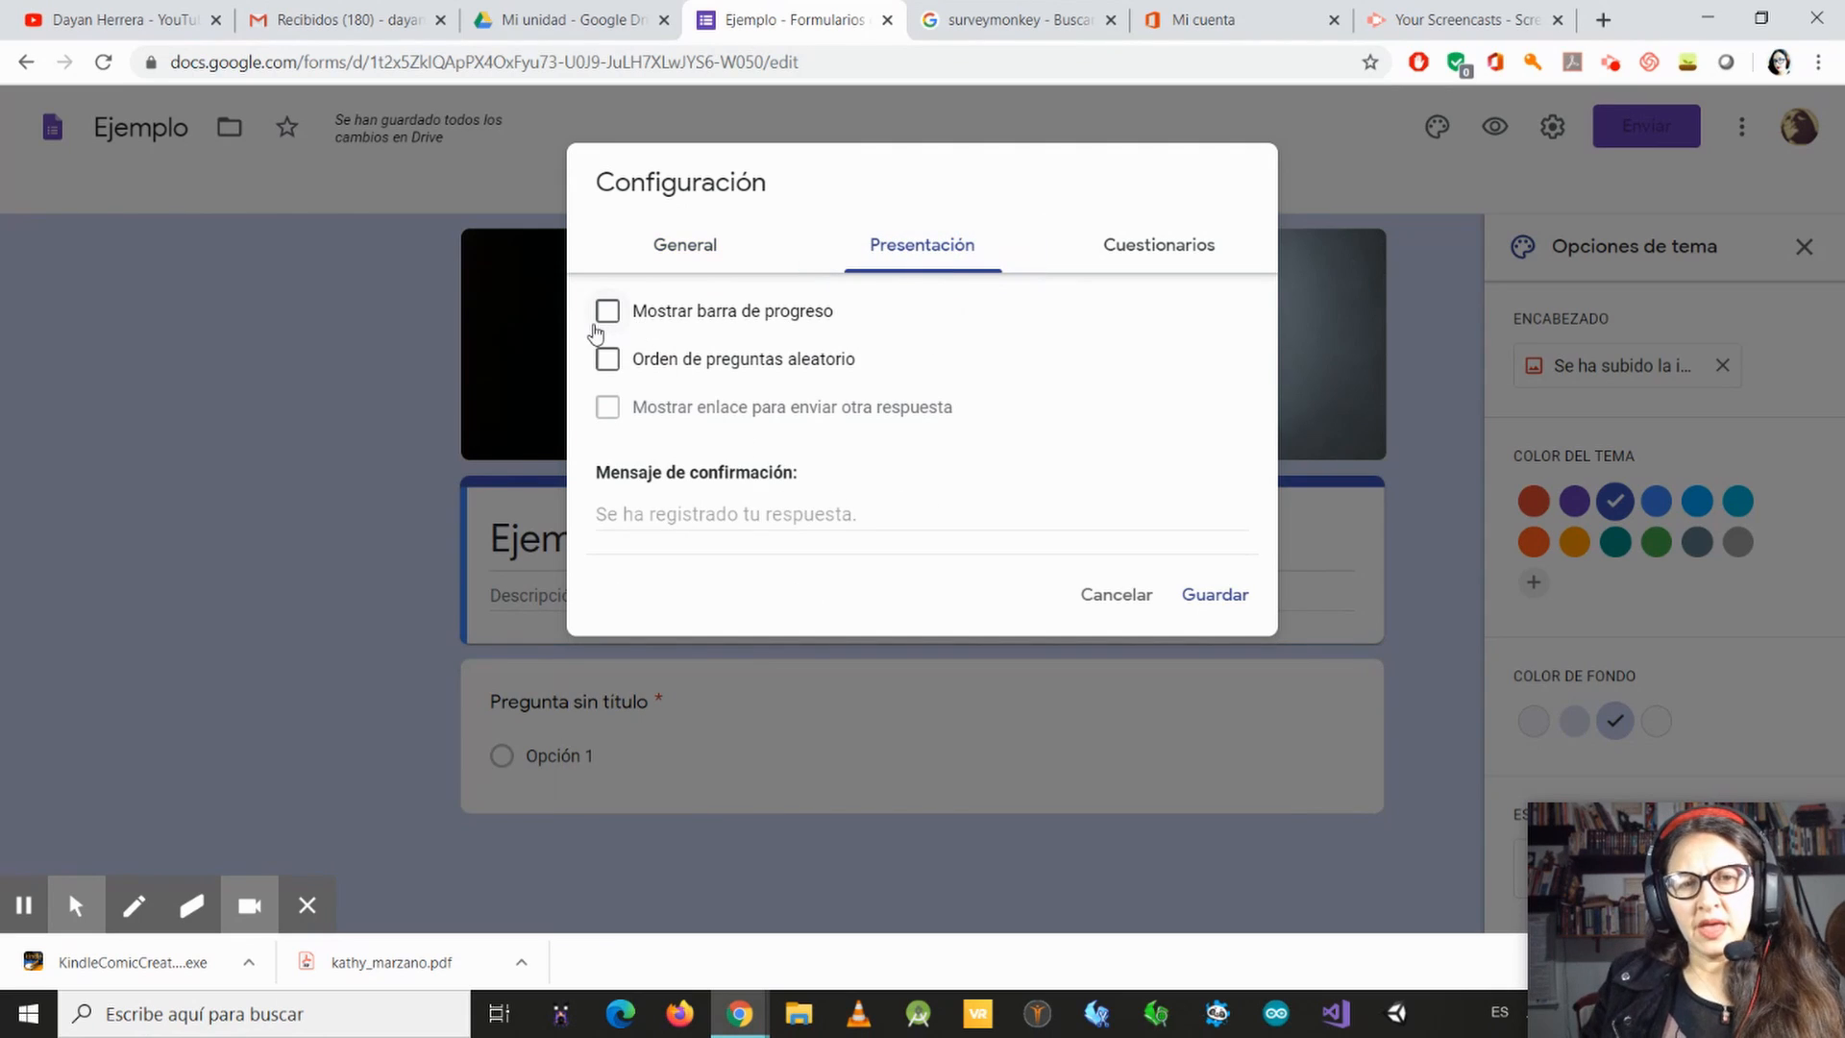
pyautogui.click(608, 312)
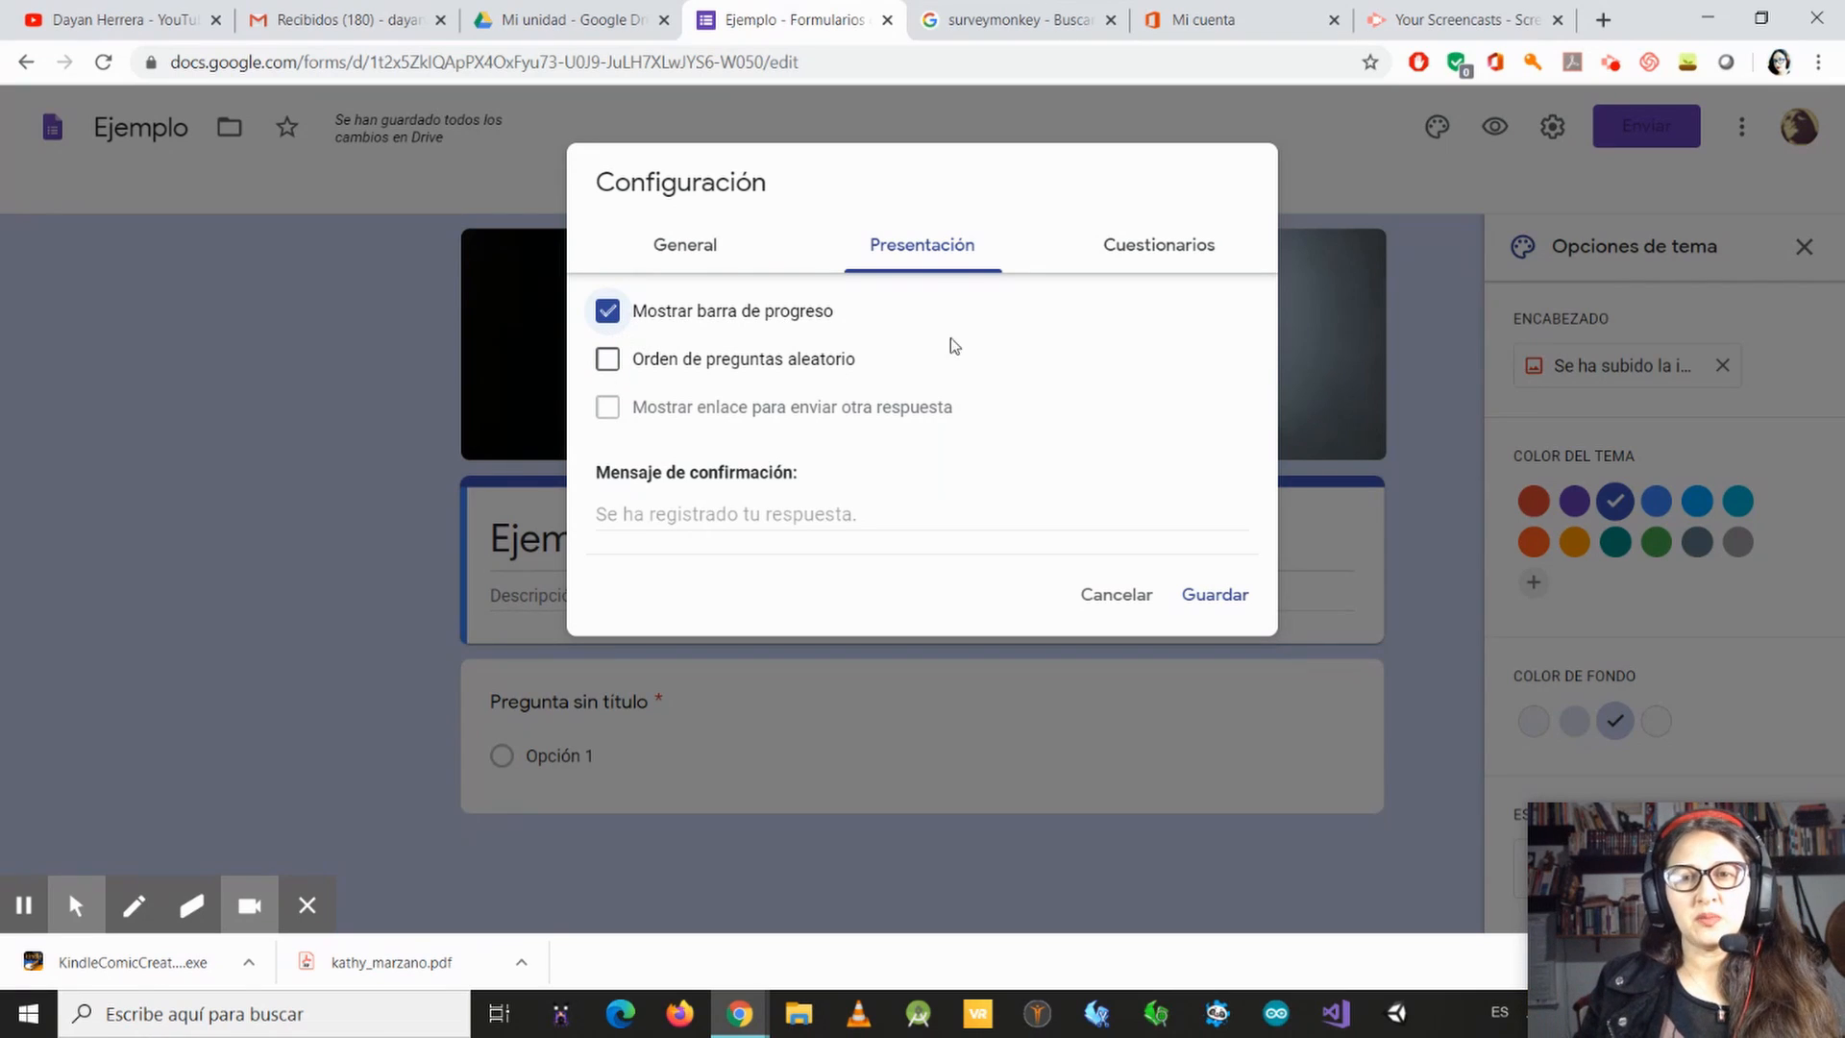
# Step: Try converting the form into a quiz, review the quiz options, and switch quiz mode off again
pyautogui.click(1172, 255)
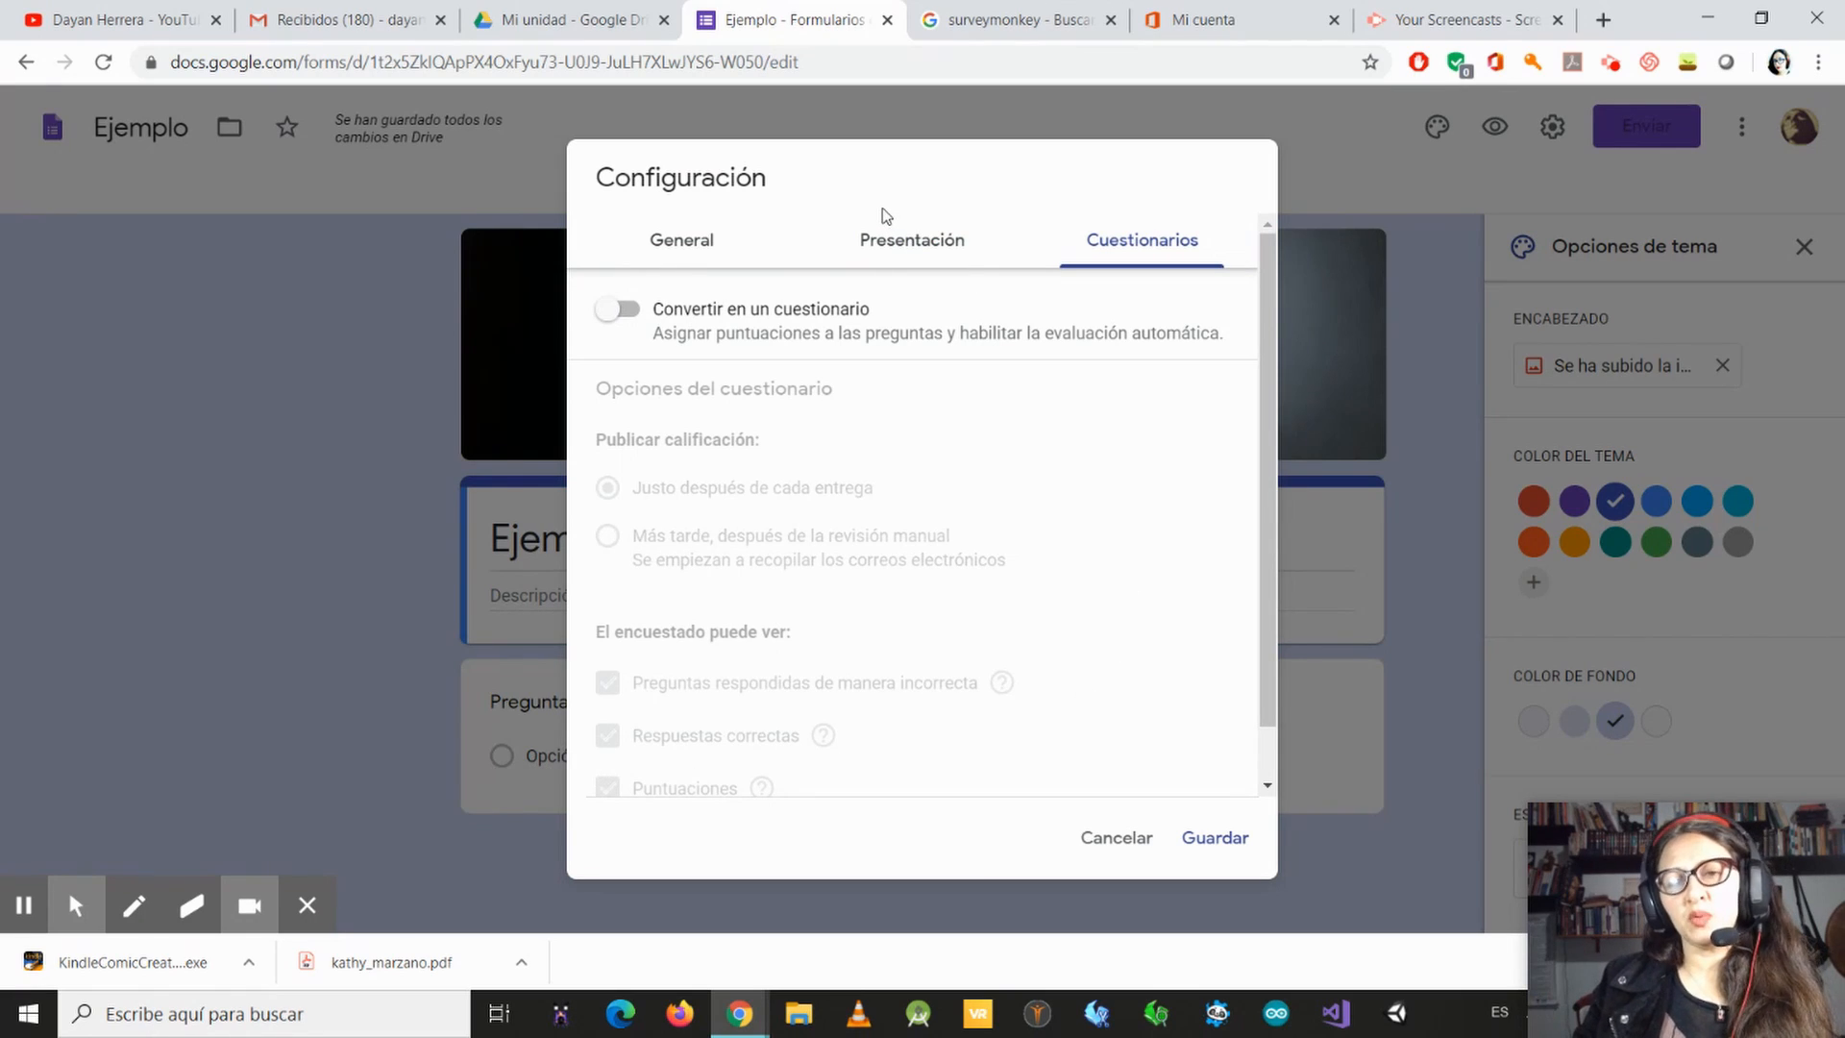
pyautogui.click(620, 311)
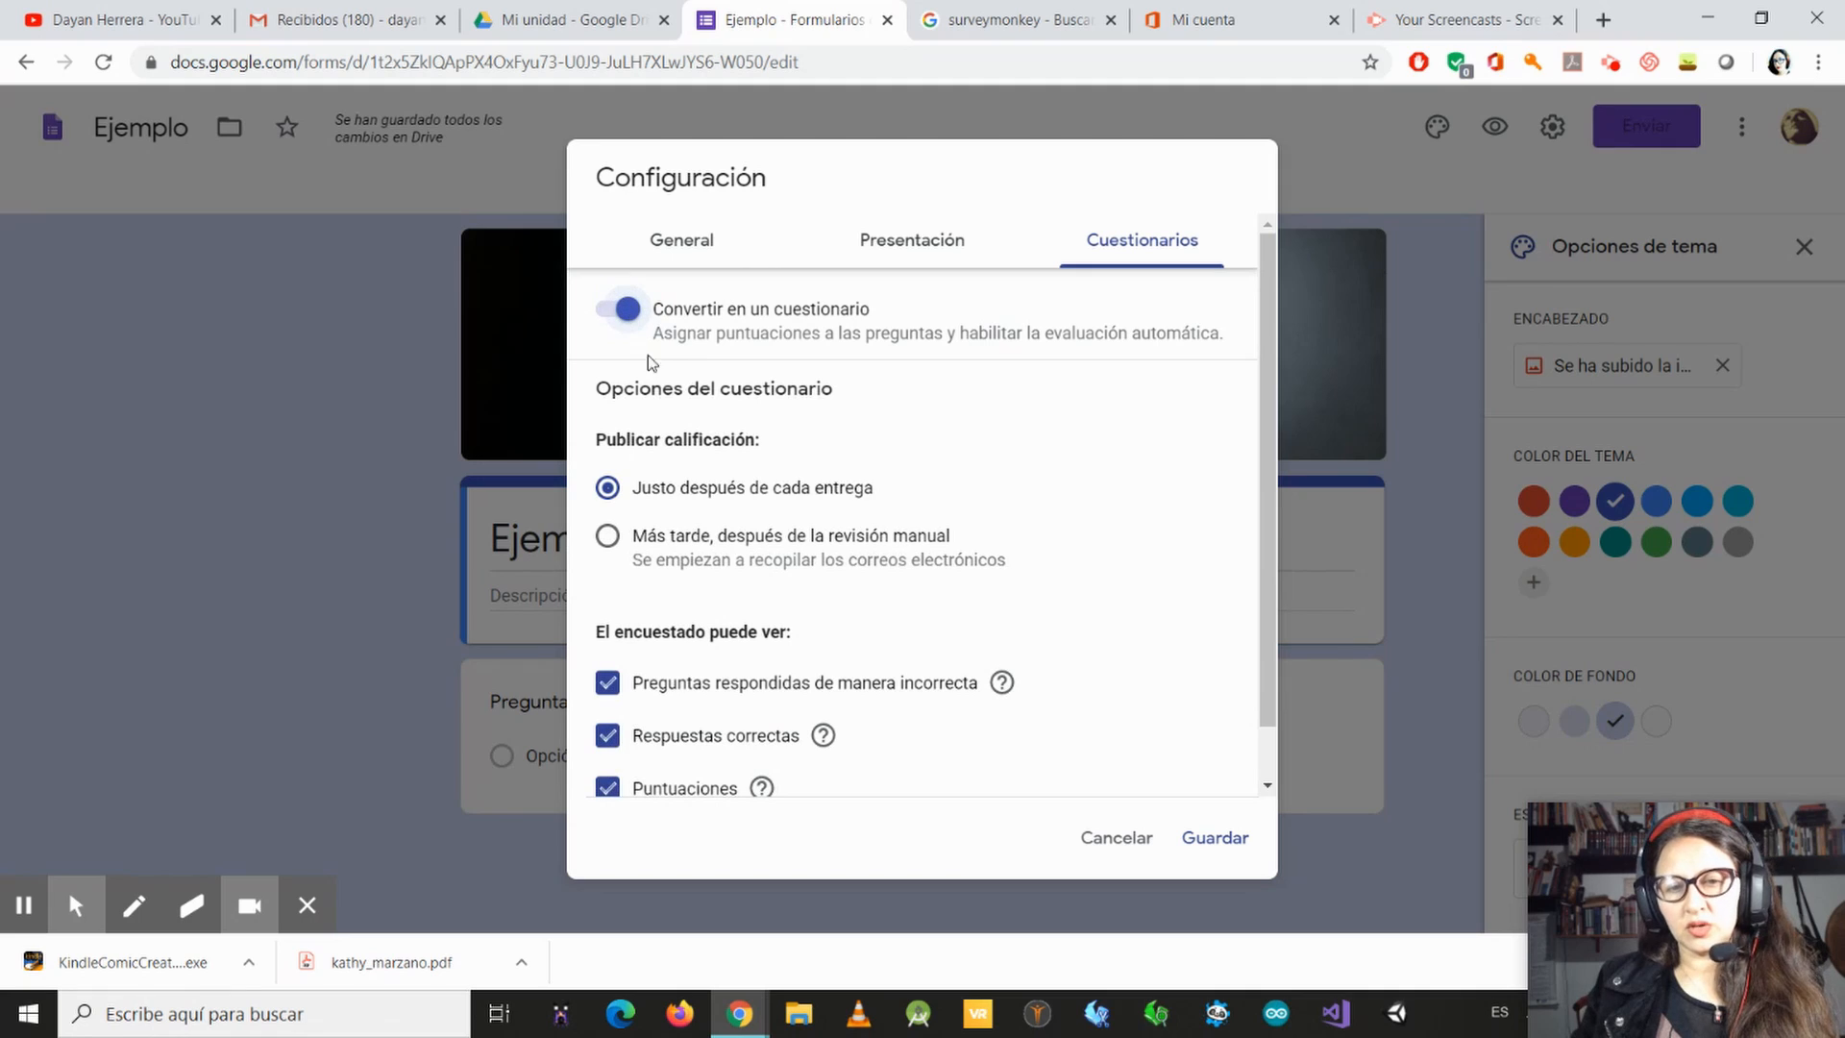
pyautogui.scroll(-1, 1067, 543)
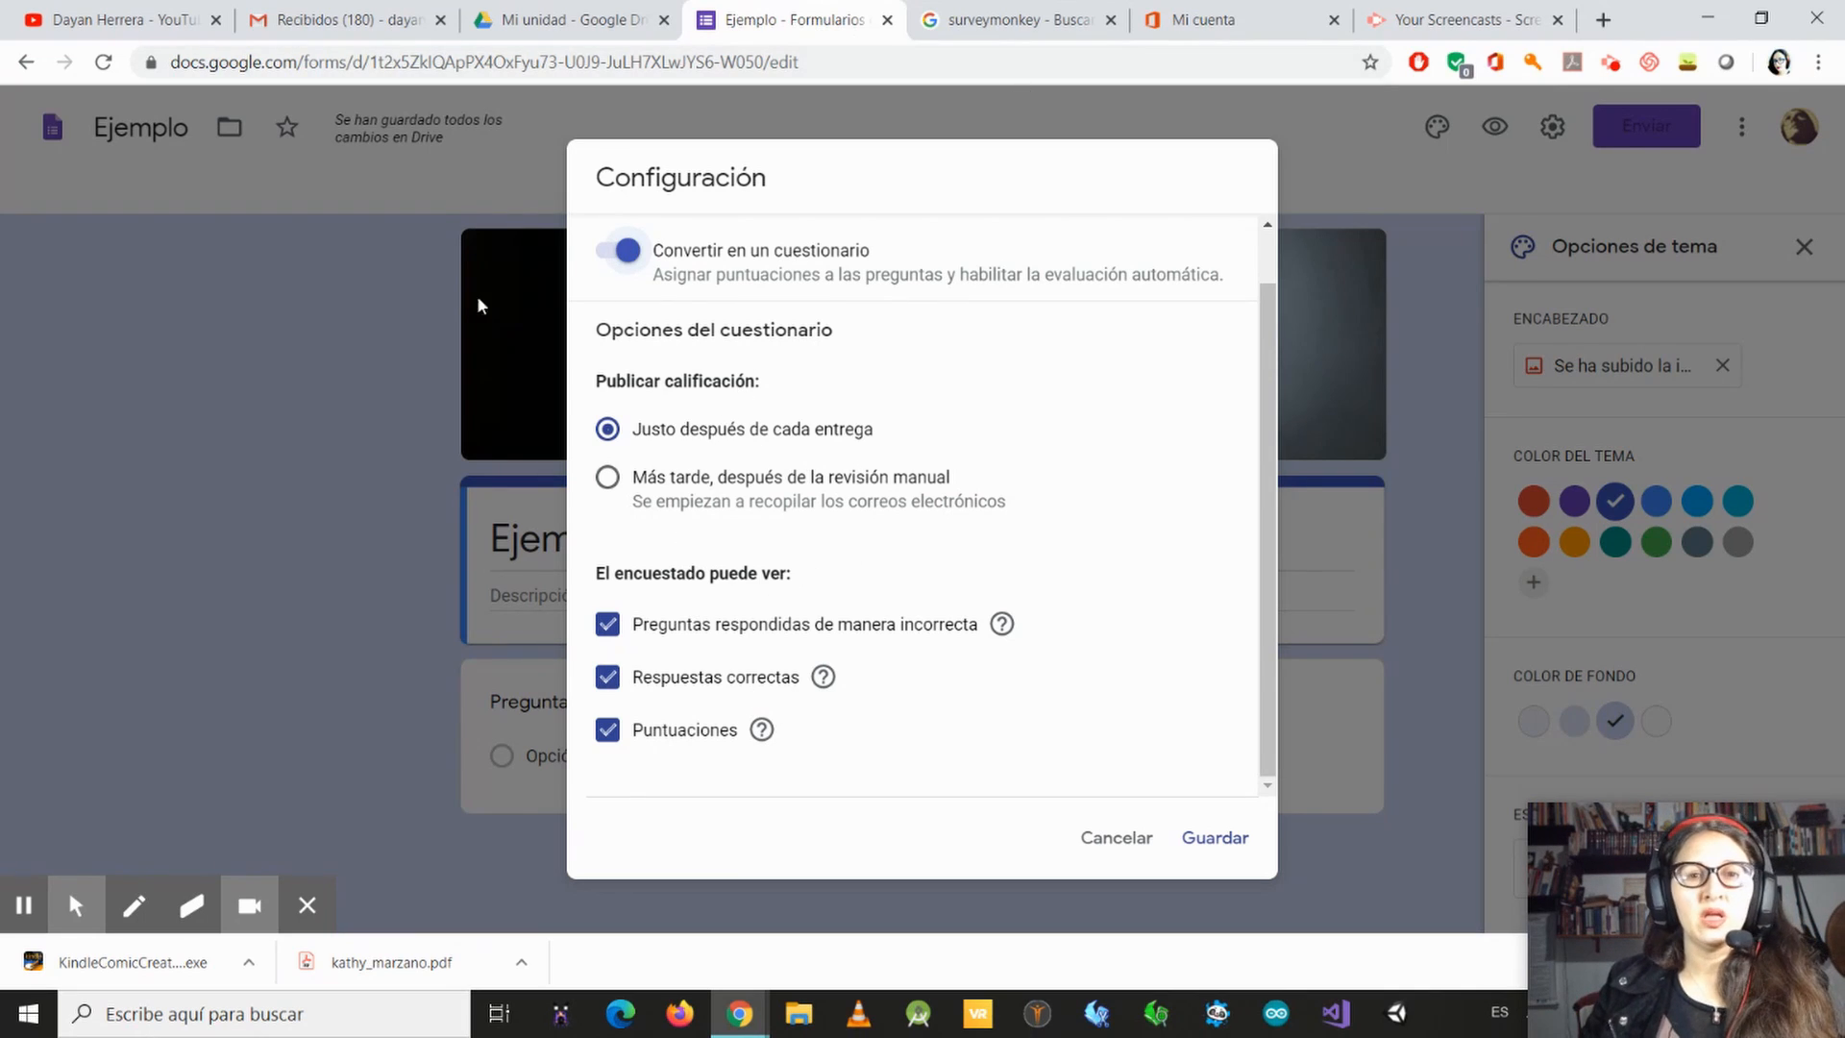
pyautogui.click(607, 257)
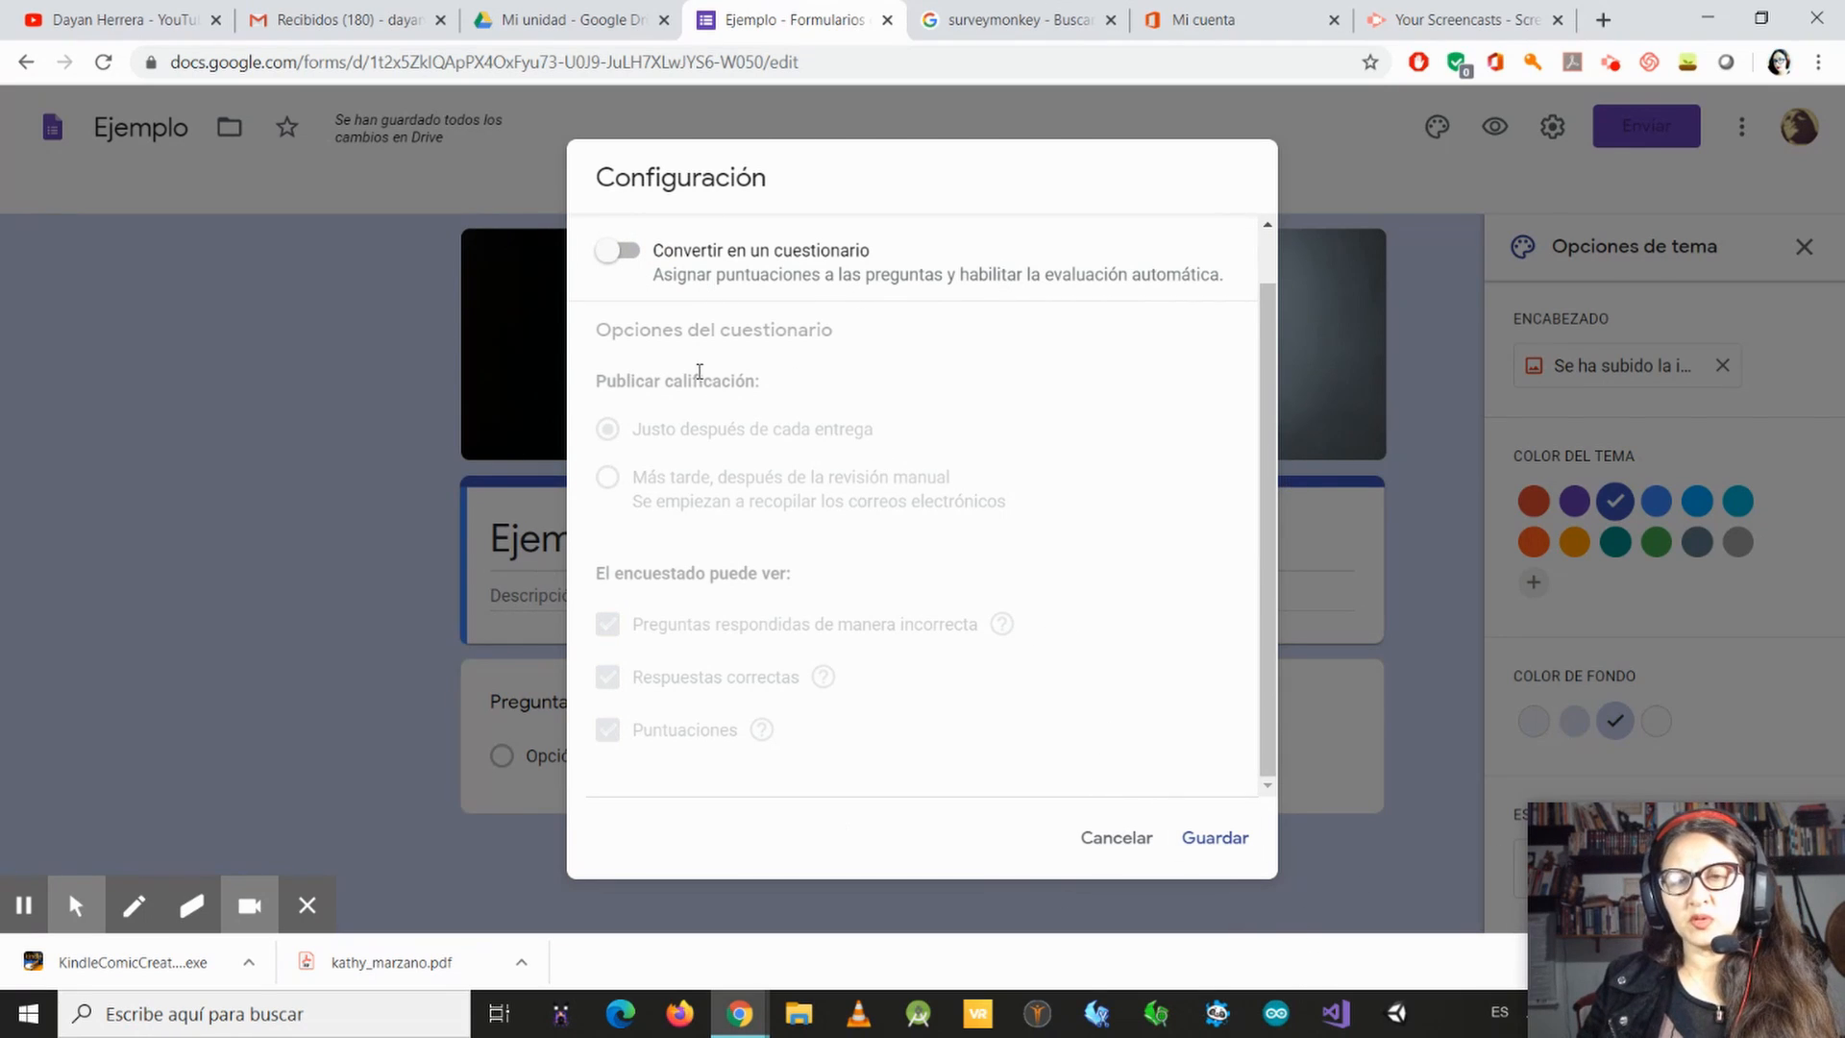
# Step: Save the form's settings and close the theme options
pyautogui.click(1203, 854)
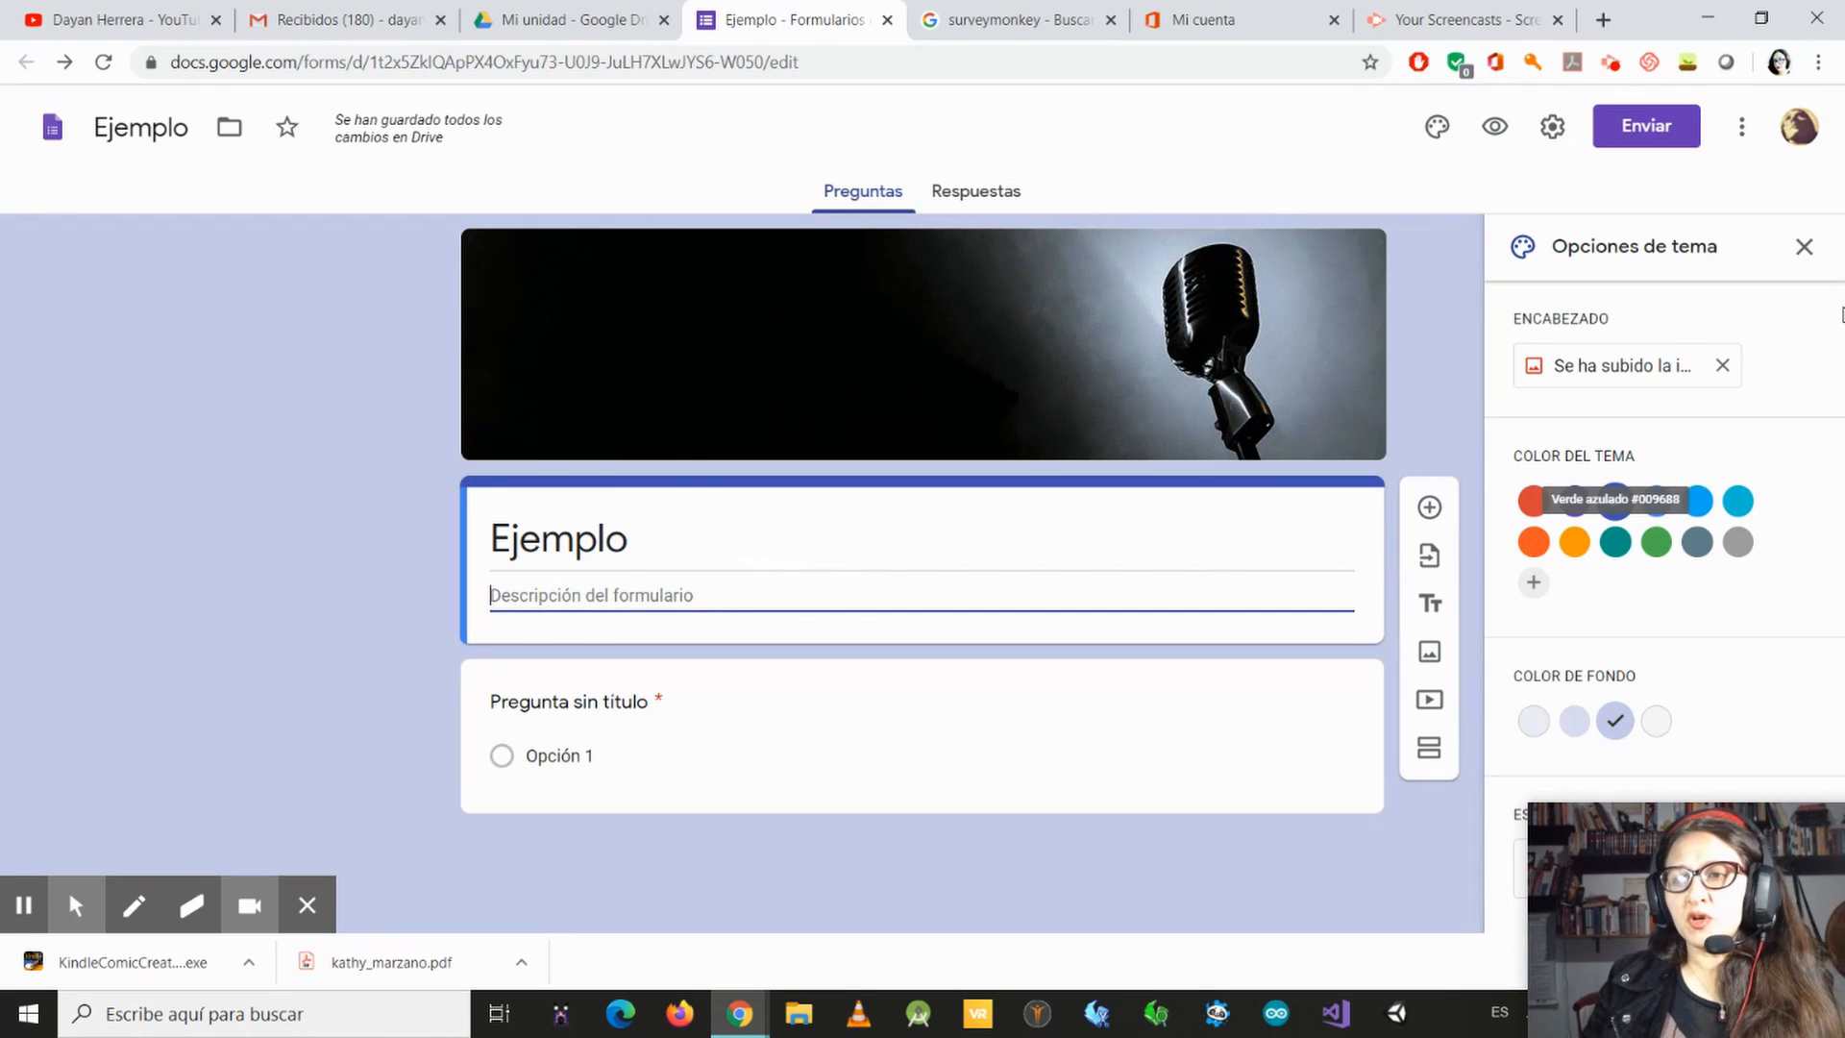
pyautogui.click(1805, 252)
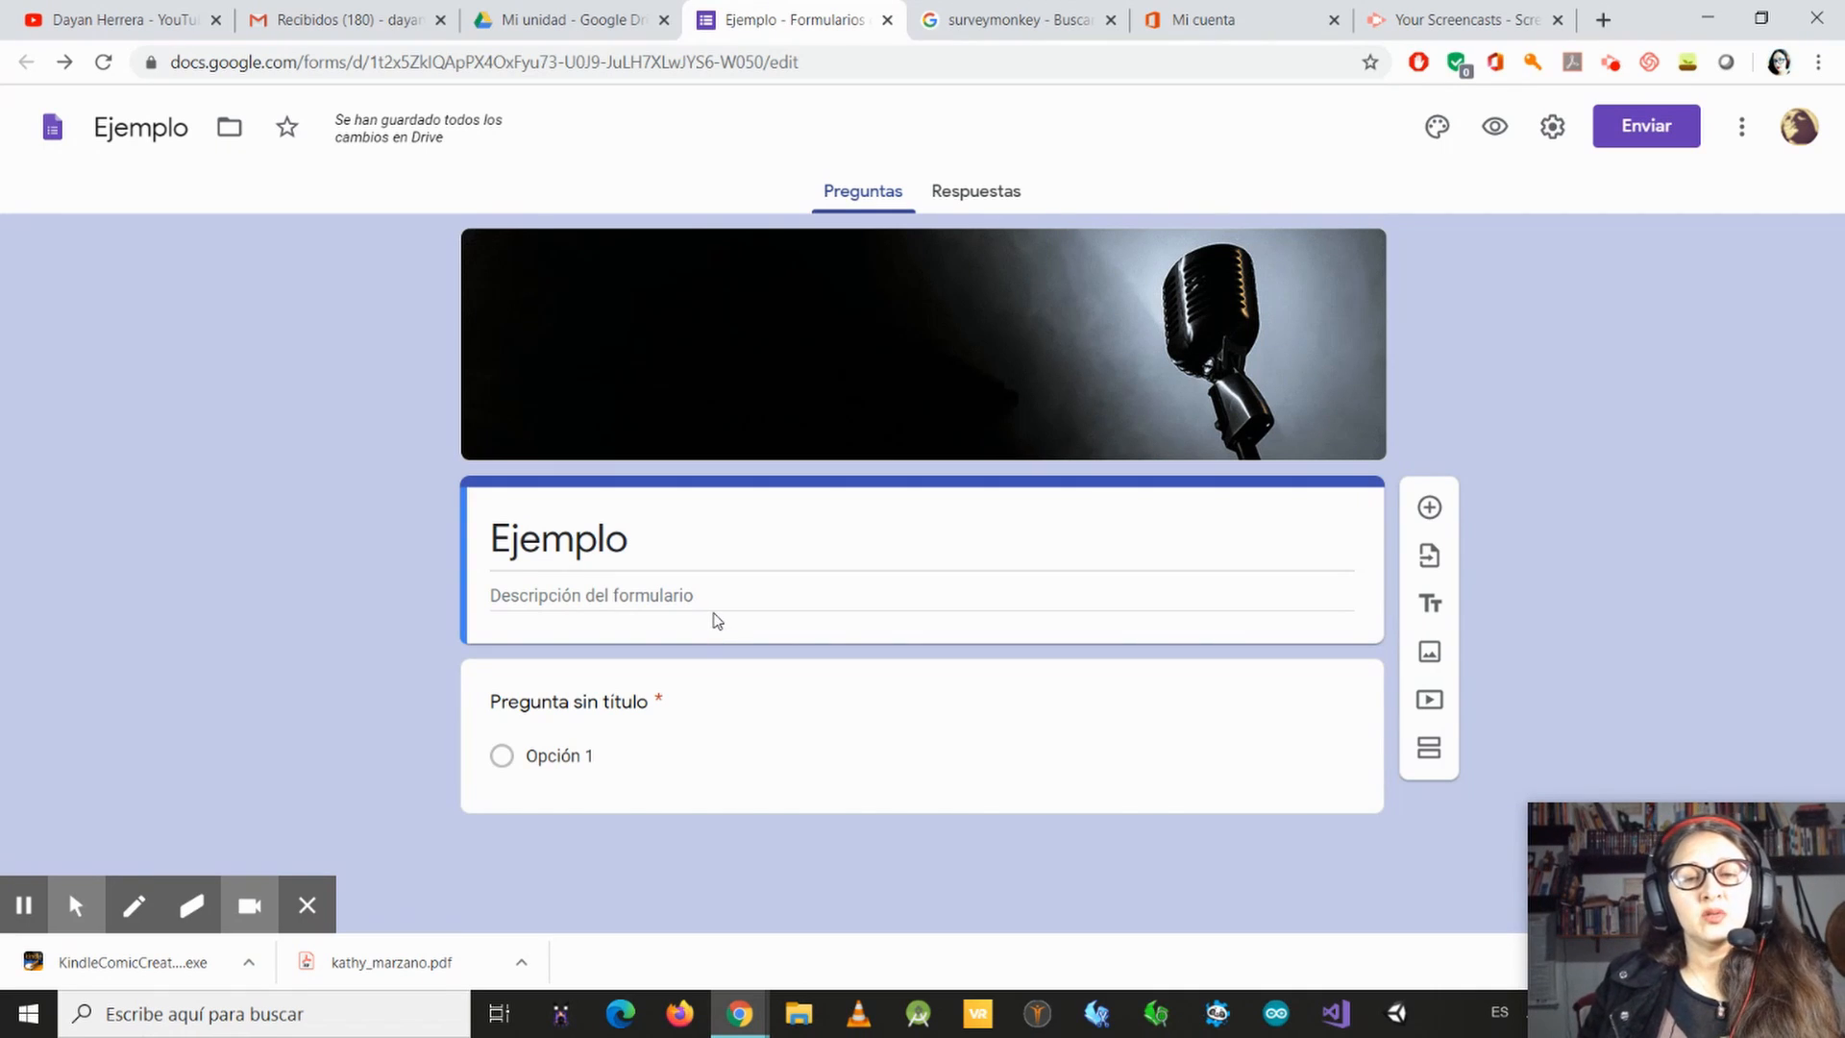
# Step: Enter "Esta encuesta hace parte de el proyecto de" as the form's description below the title
pyautogui.doubleClick(697, 540)
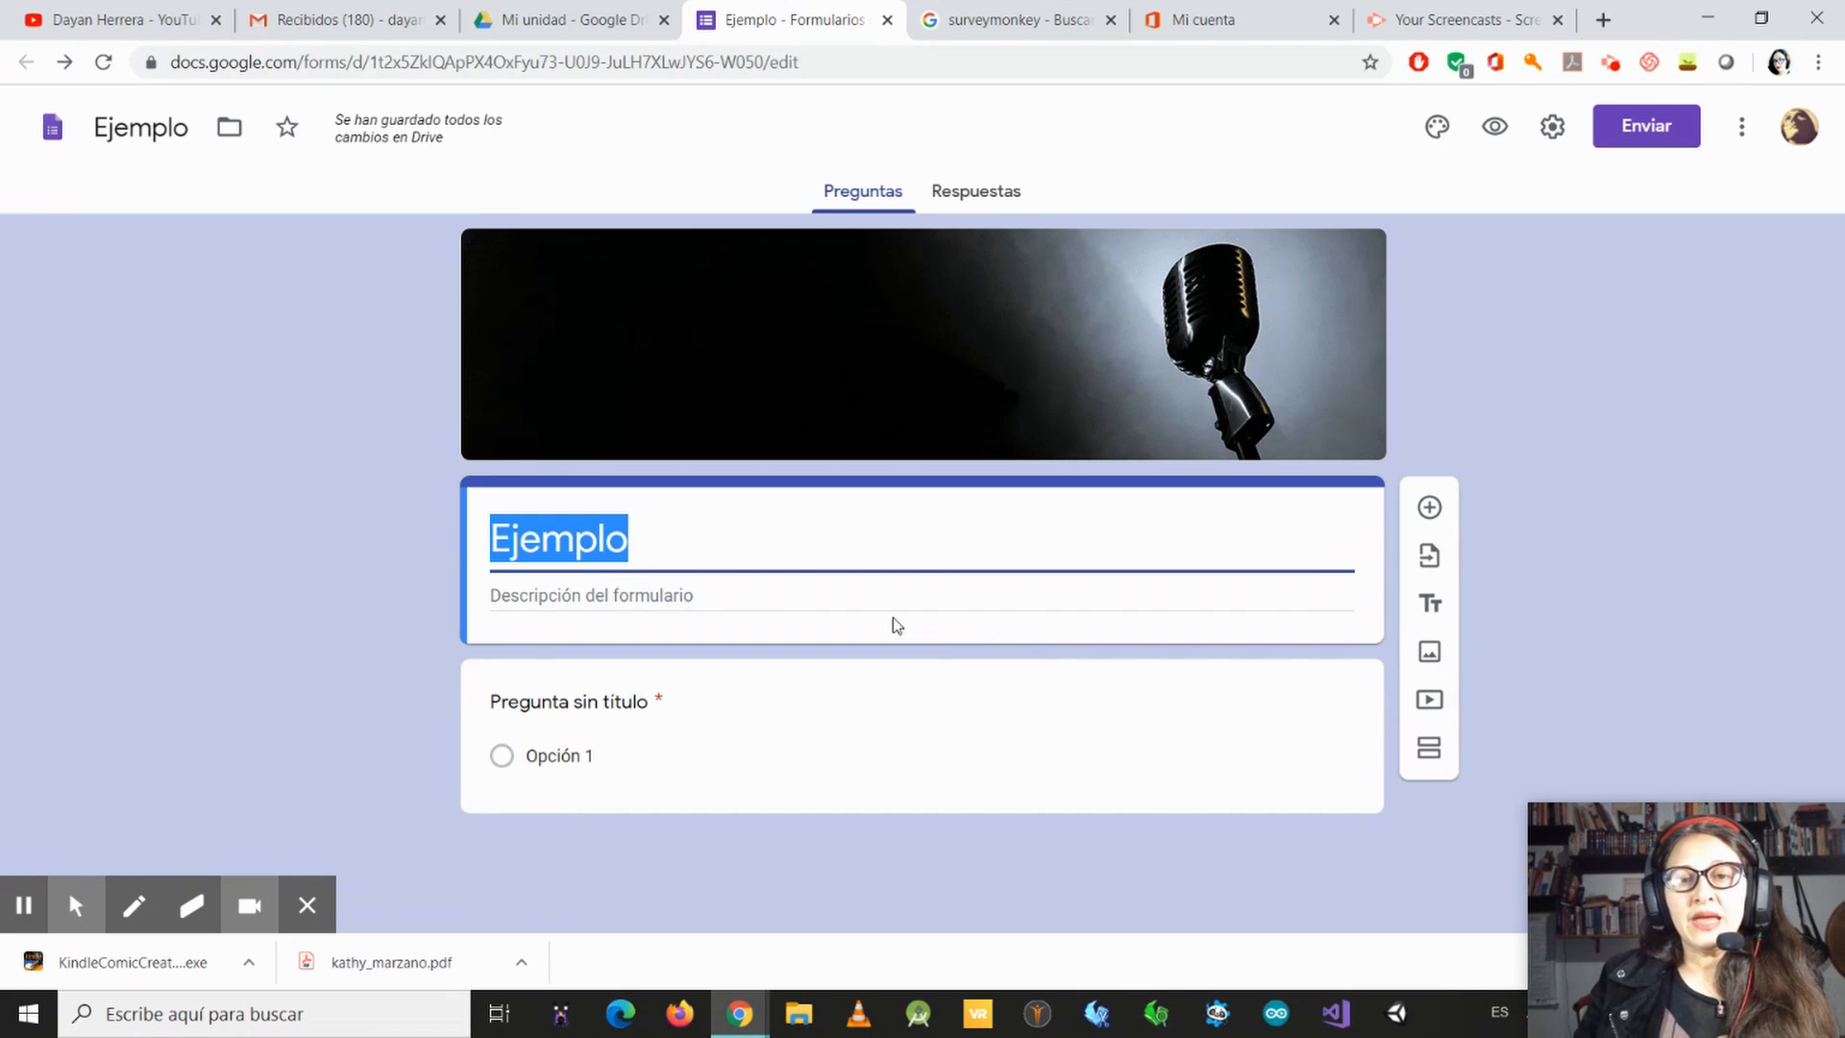
pyautogui.click(879, 596)
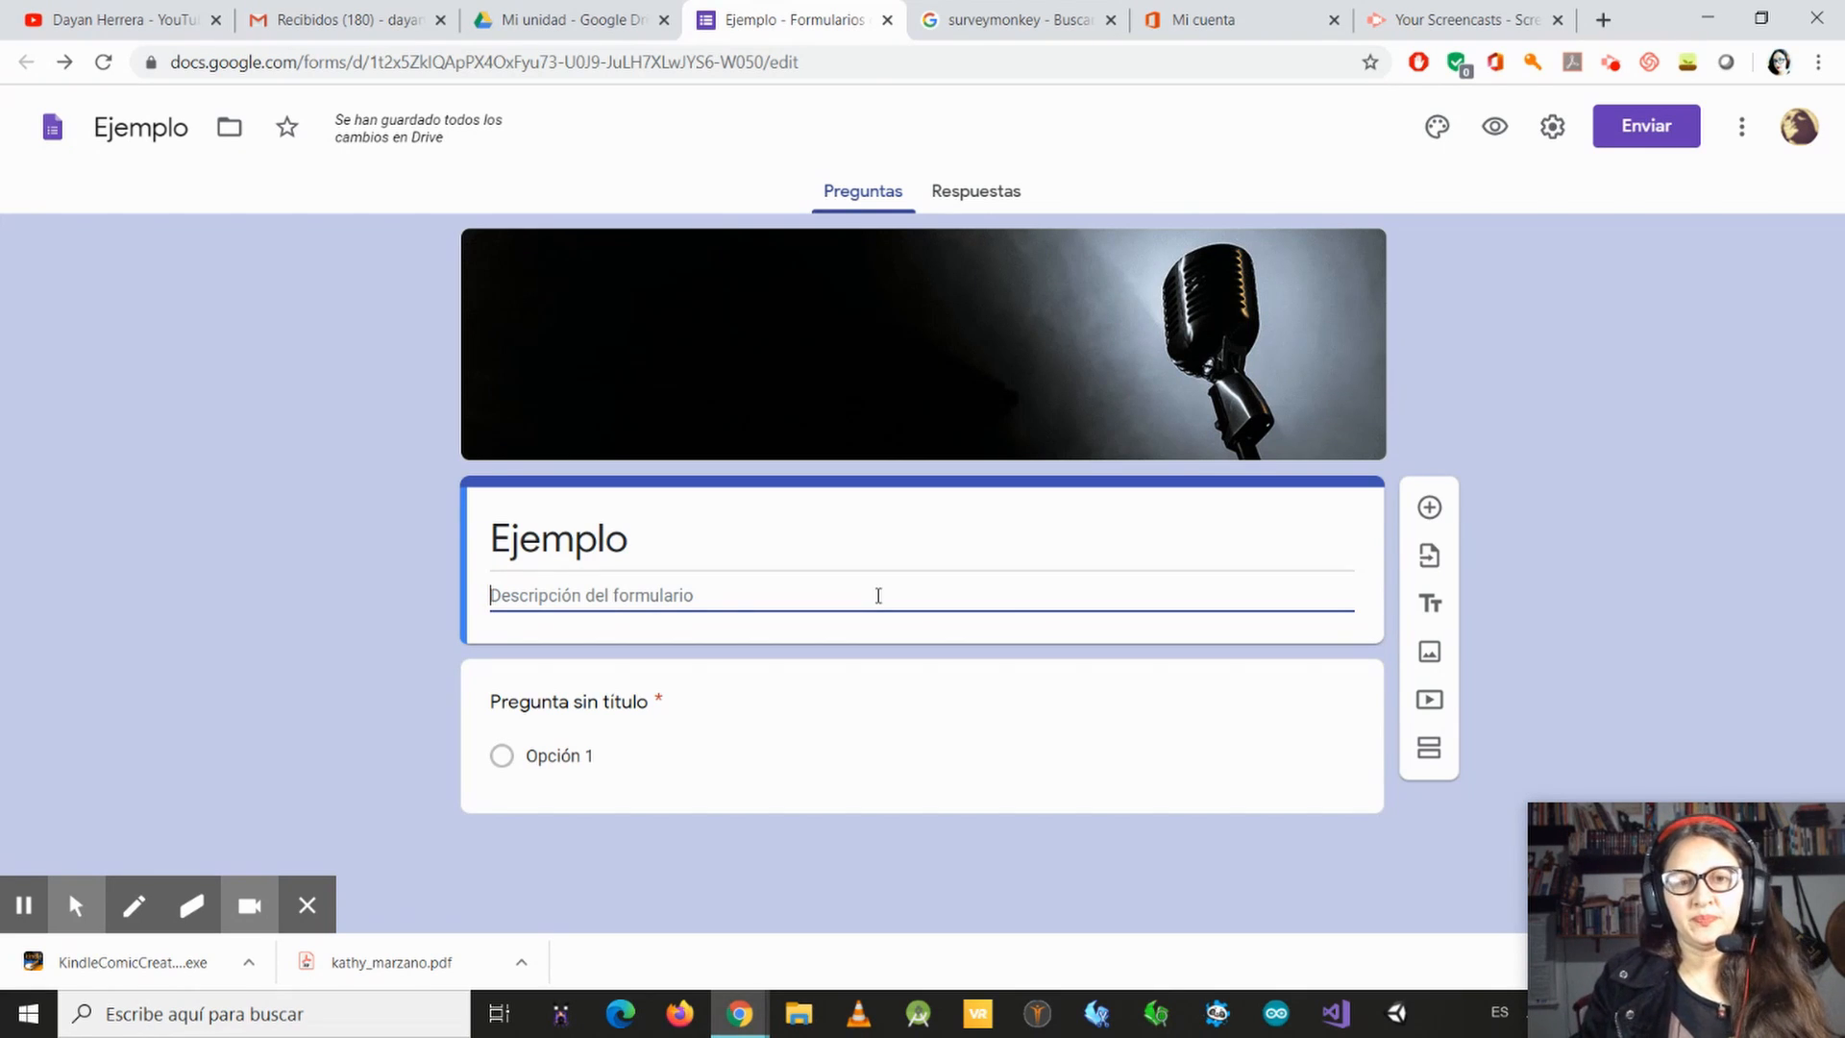
pyautogui.click(878, 587)
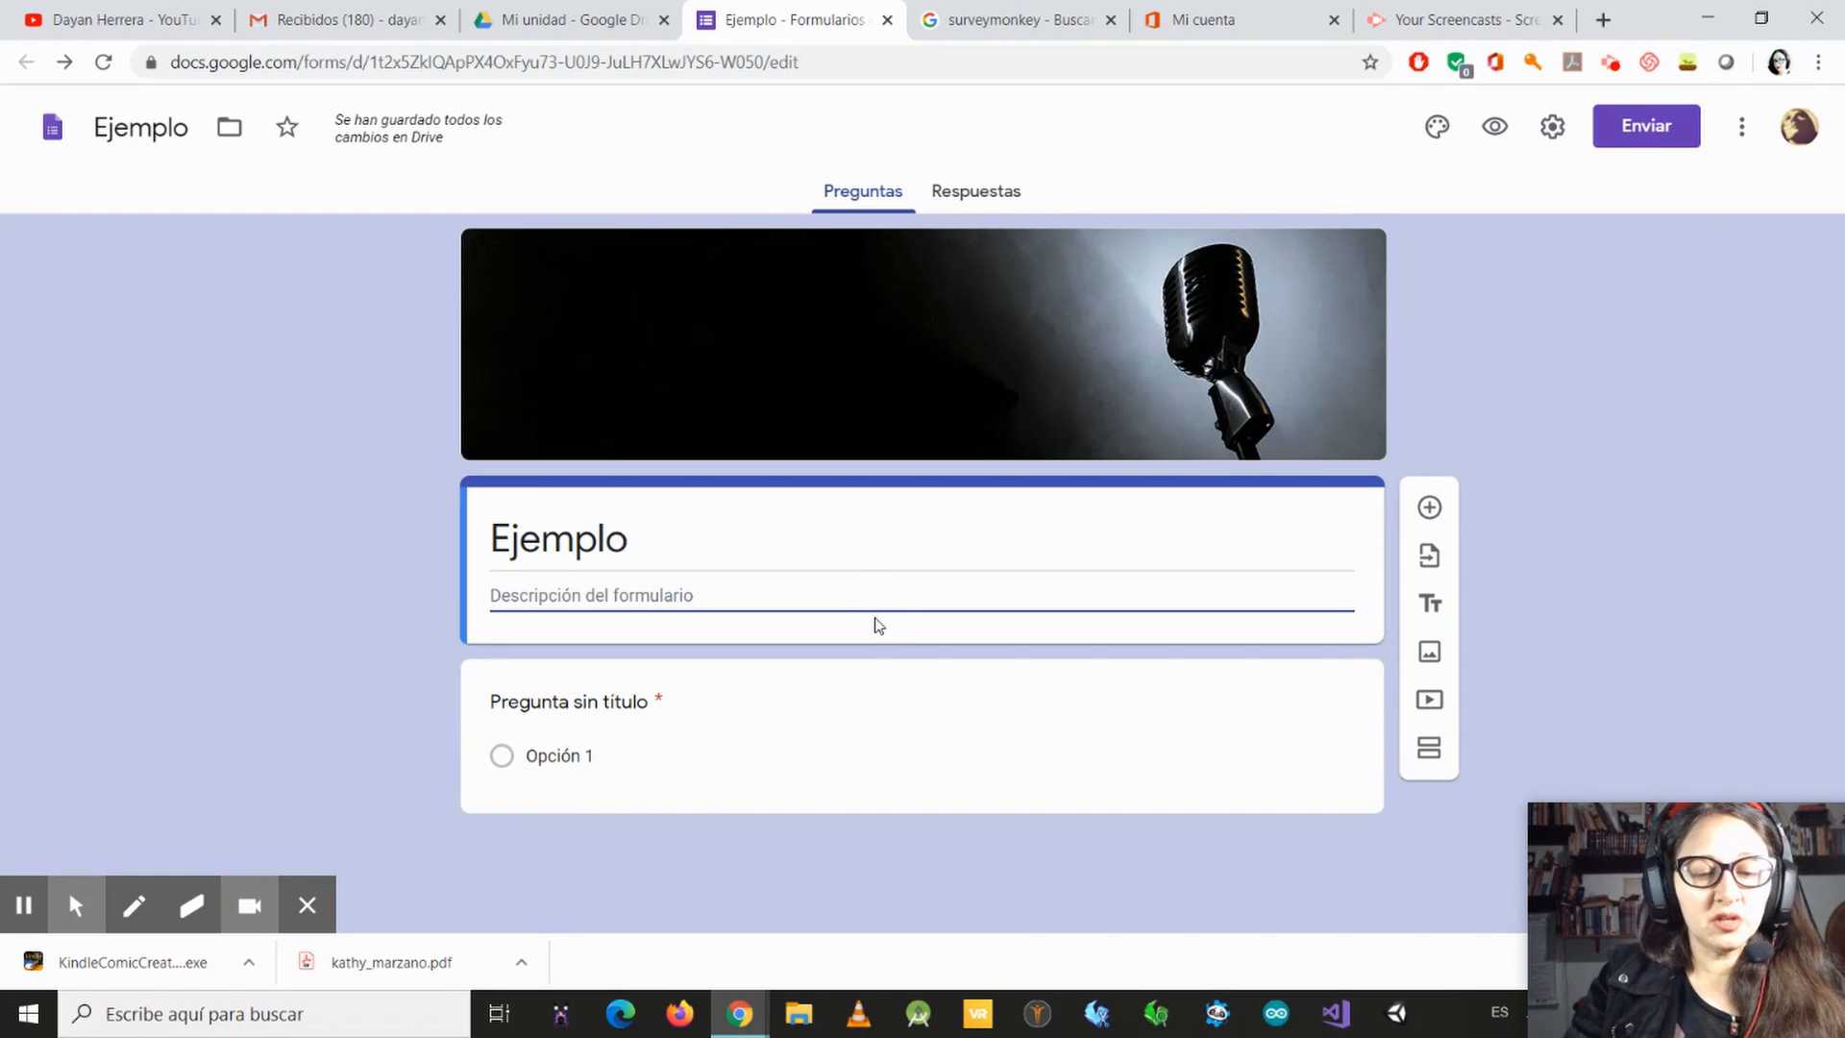
pyautogui.write('Esta')
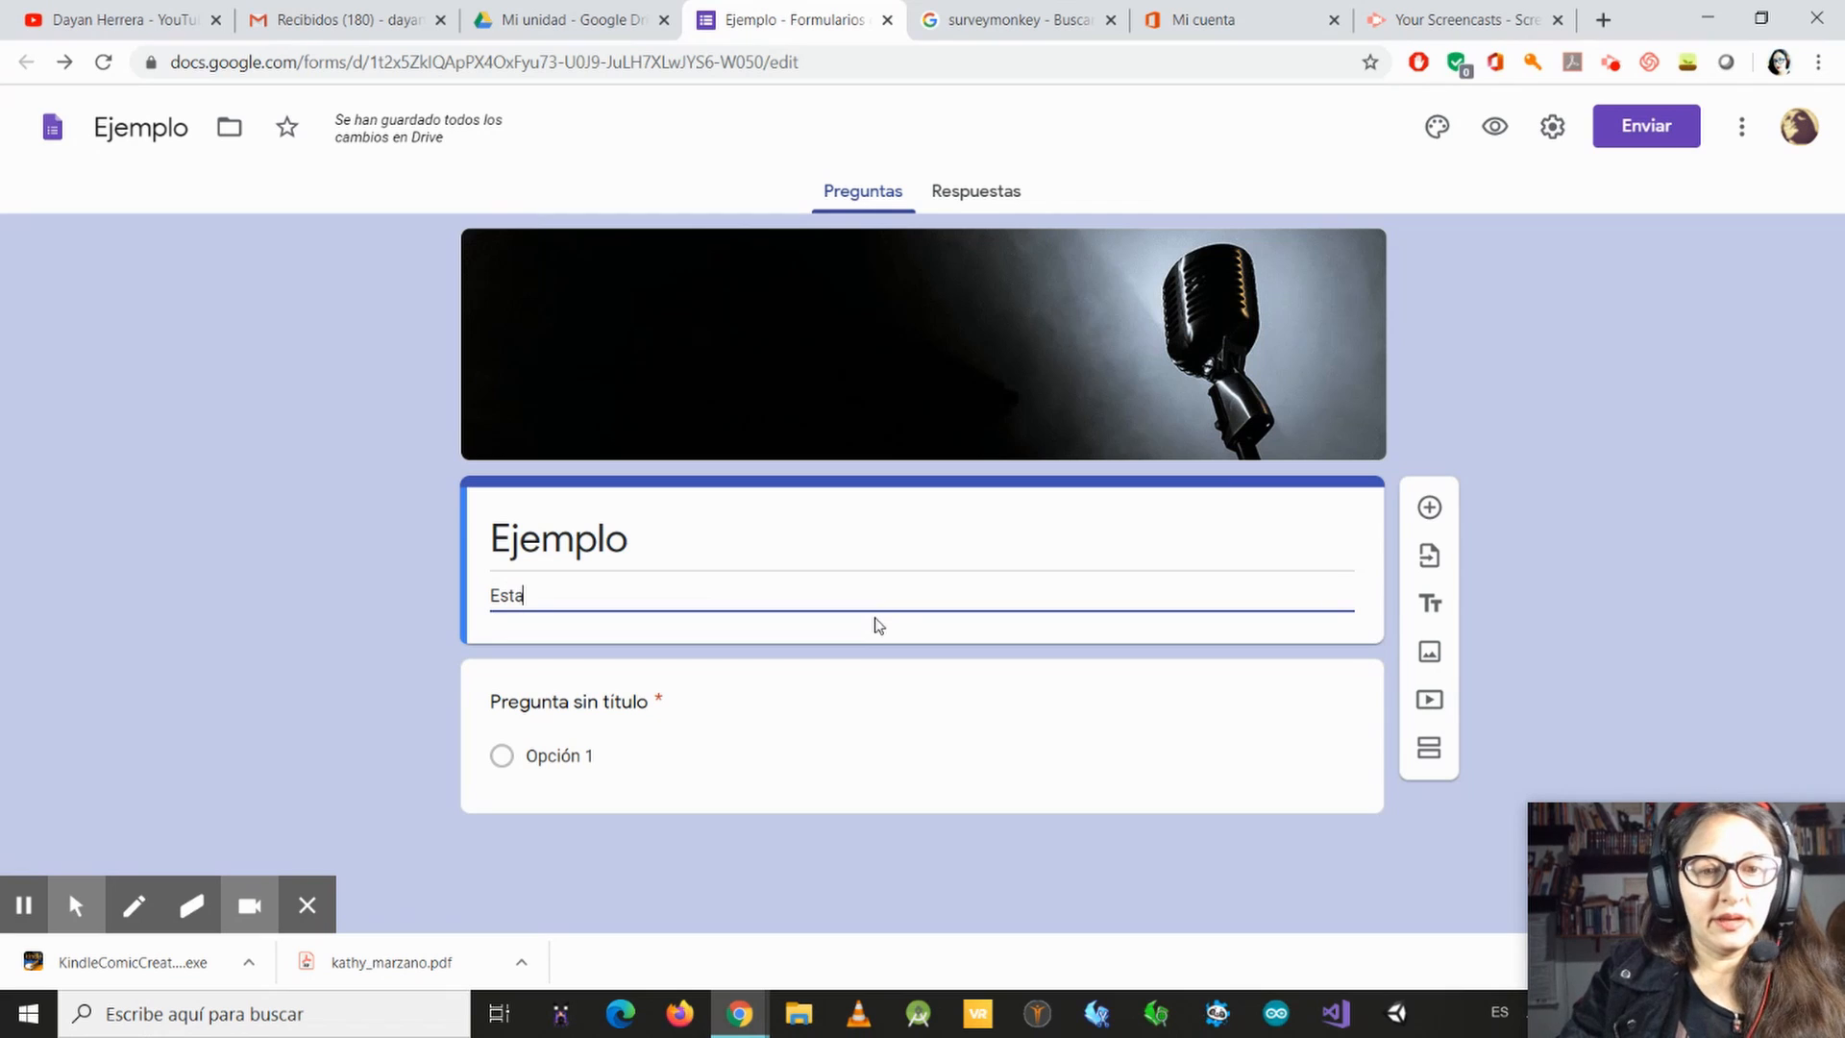
pyautogui.write(' end')
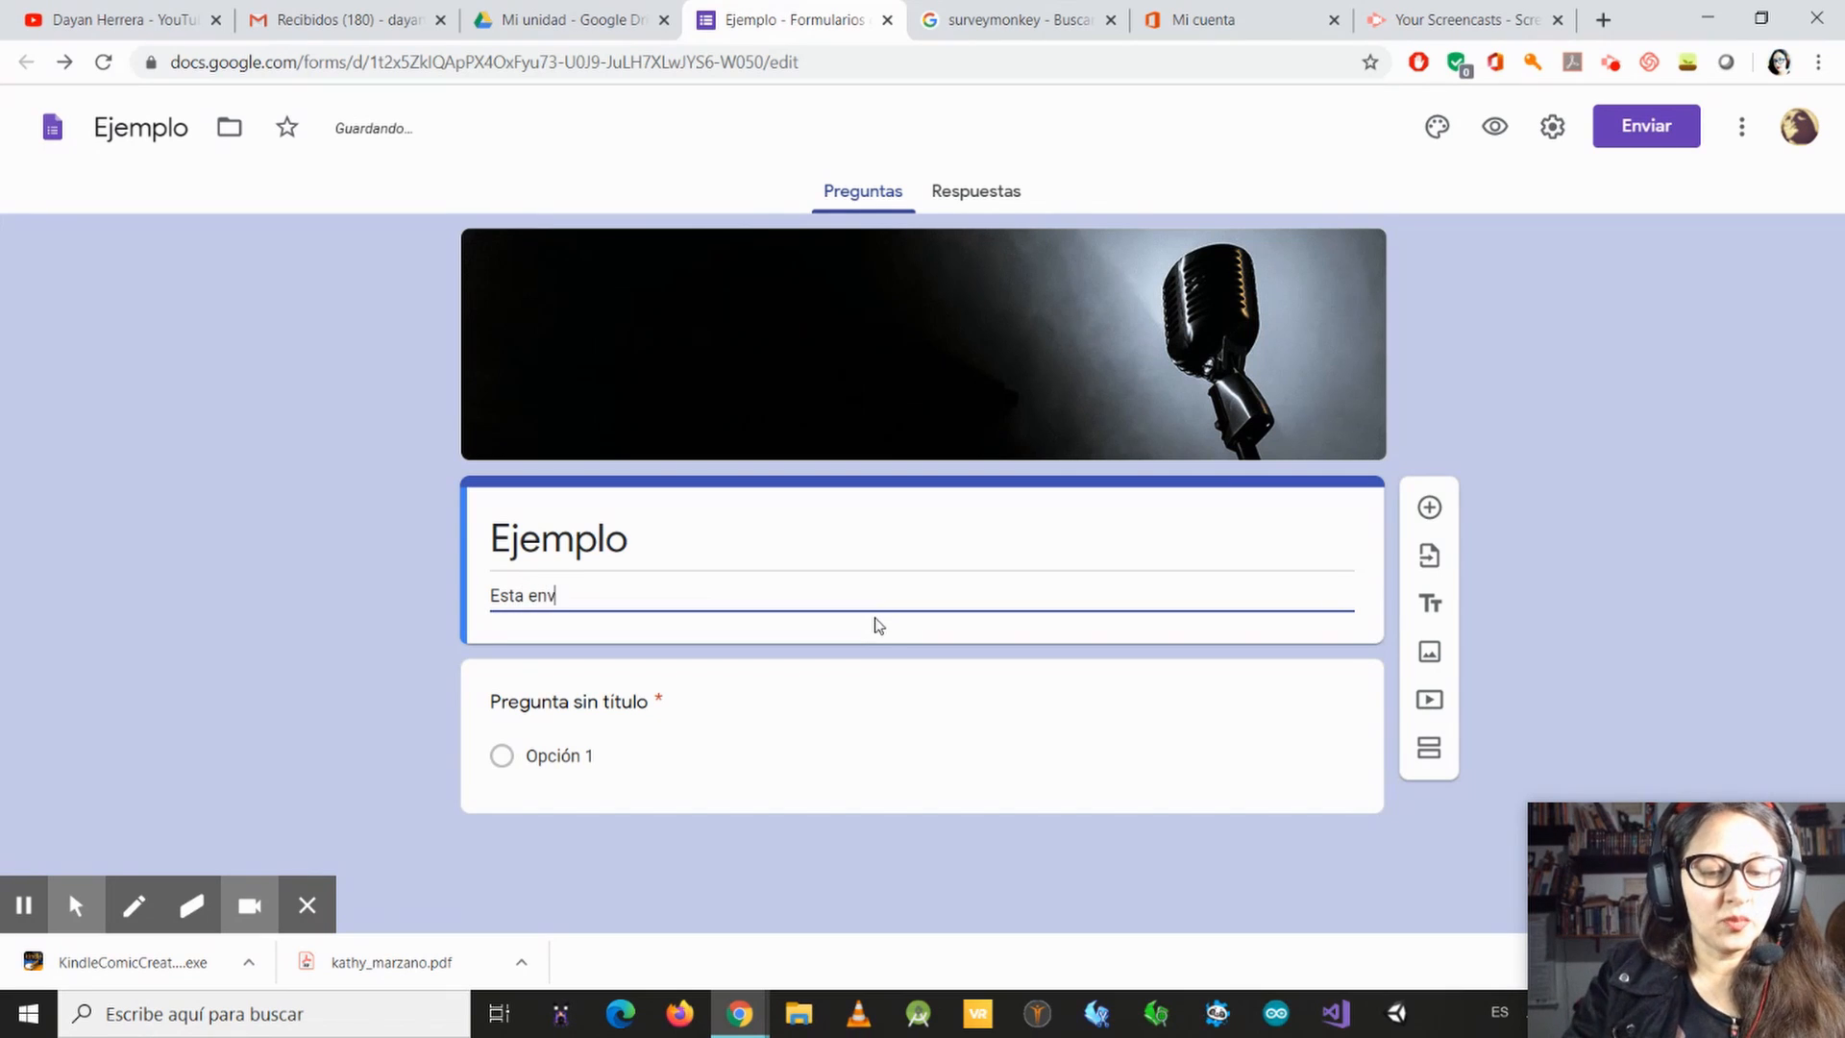
pyautogui.press('BackSpace')
pyautogui.write('cuest')
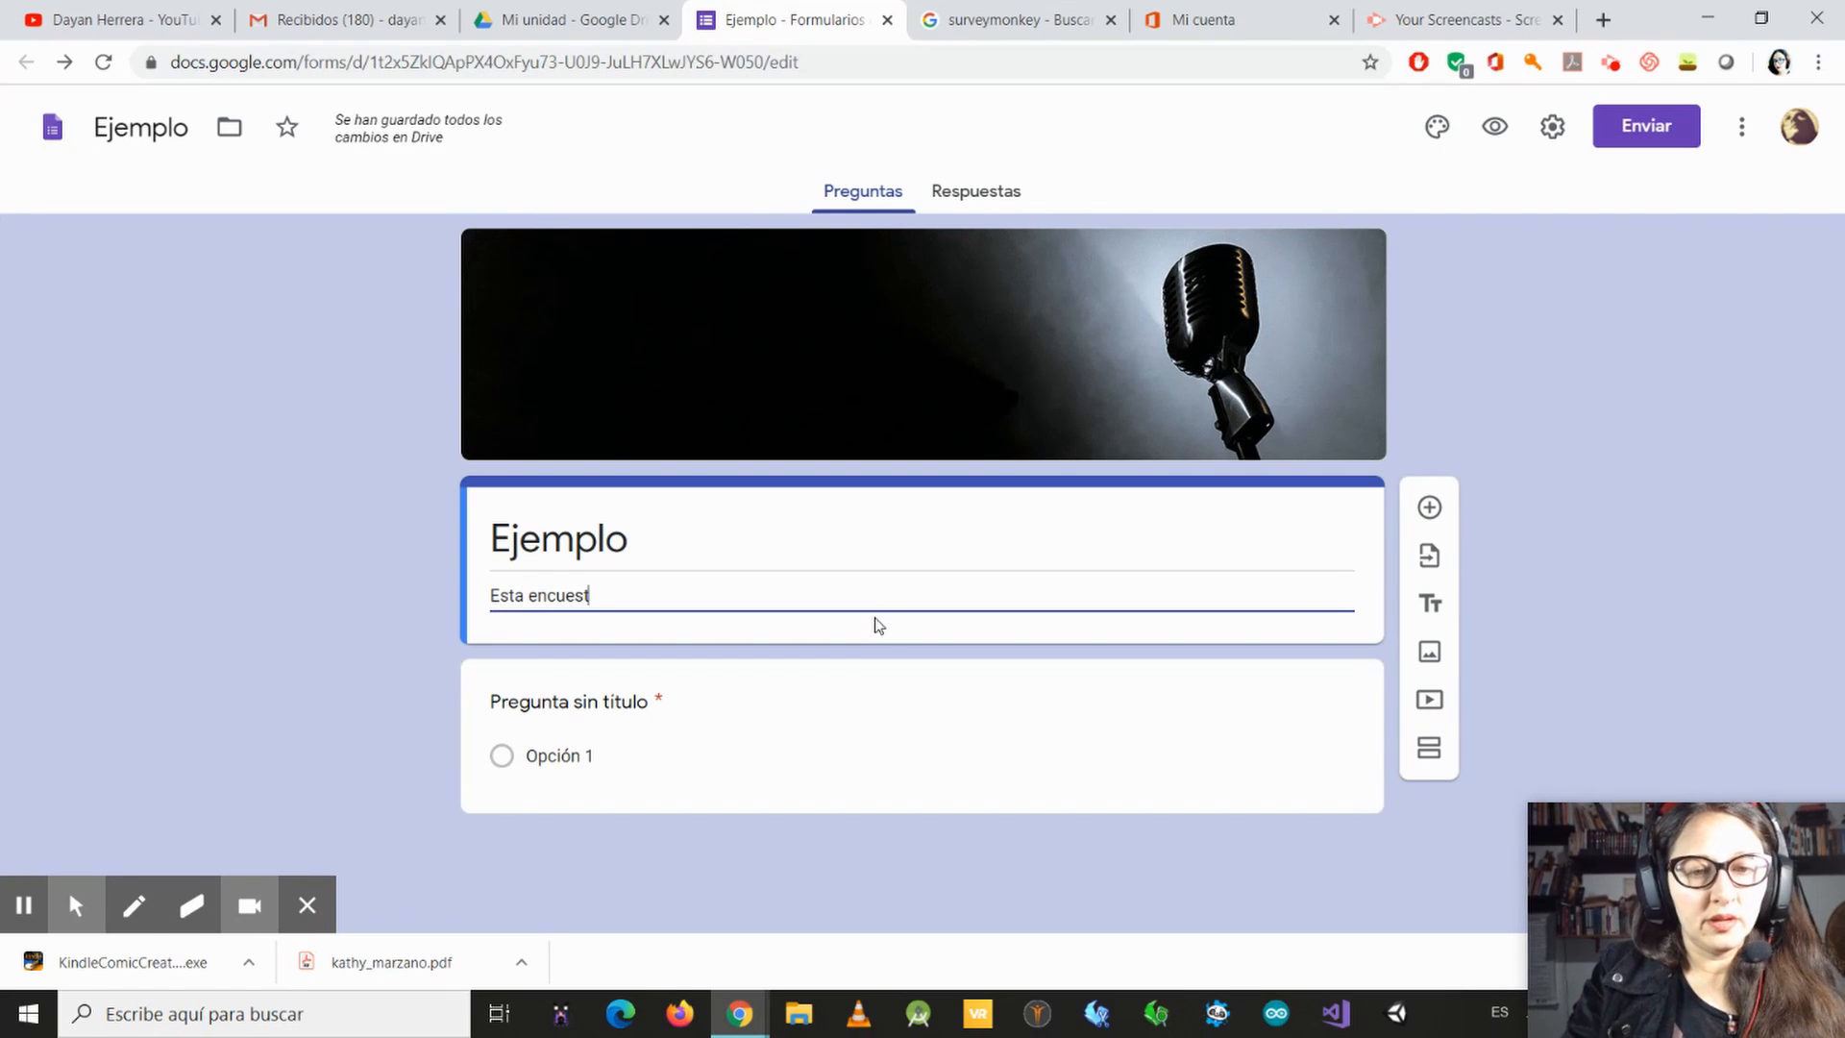
pyautogui.write('a hace par')
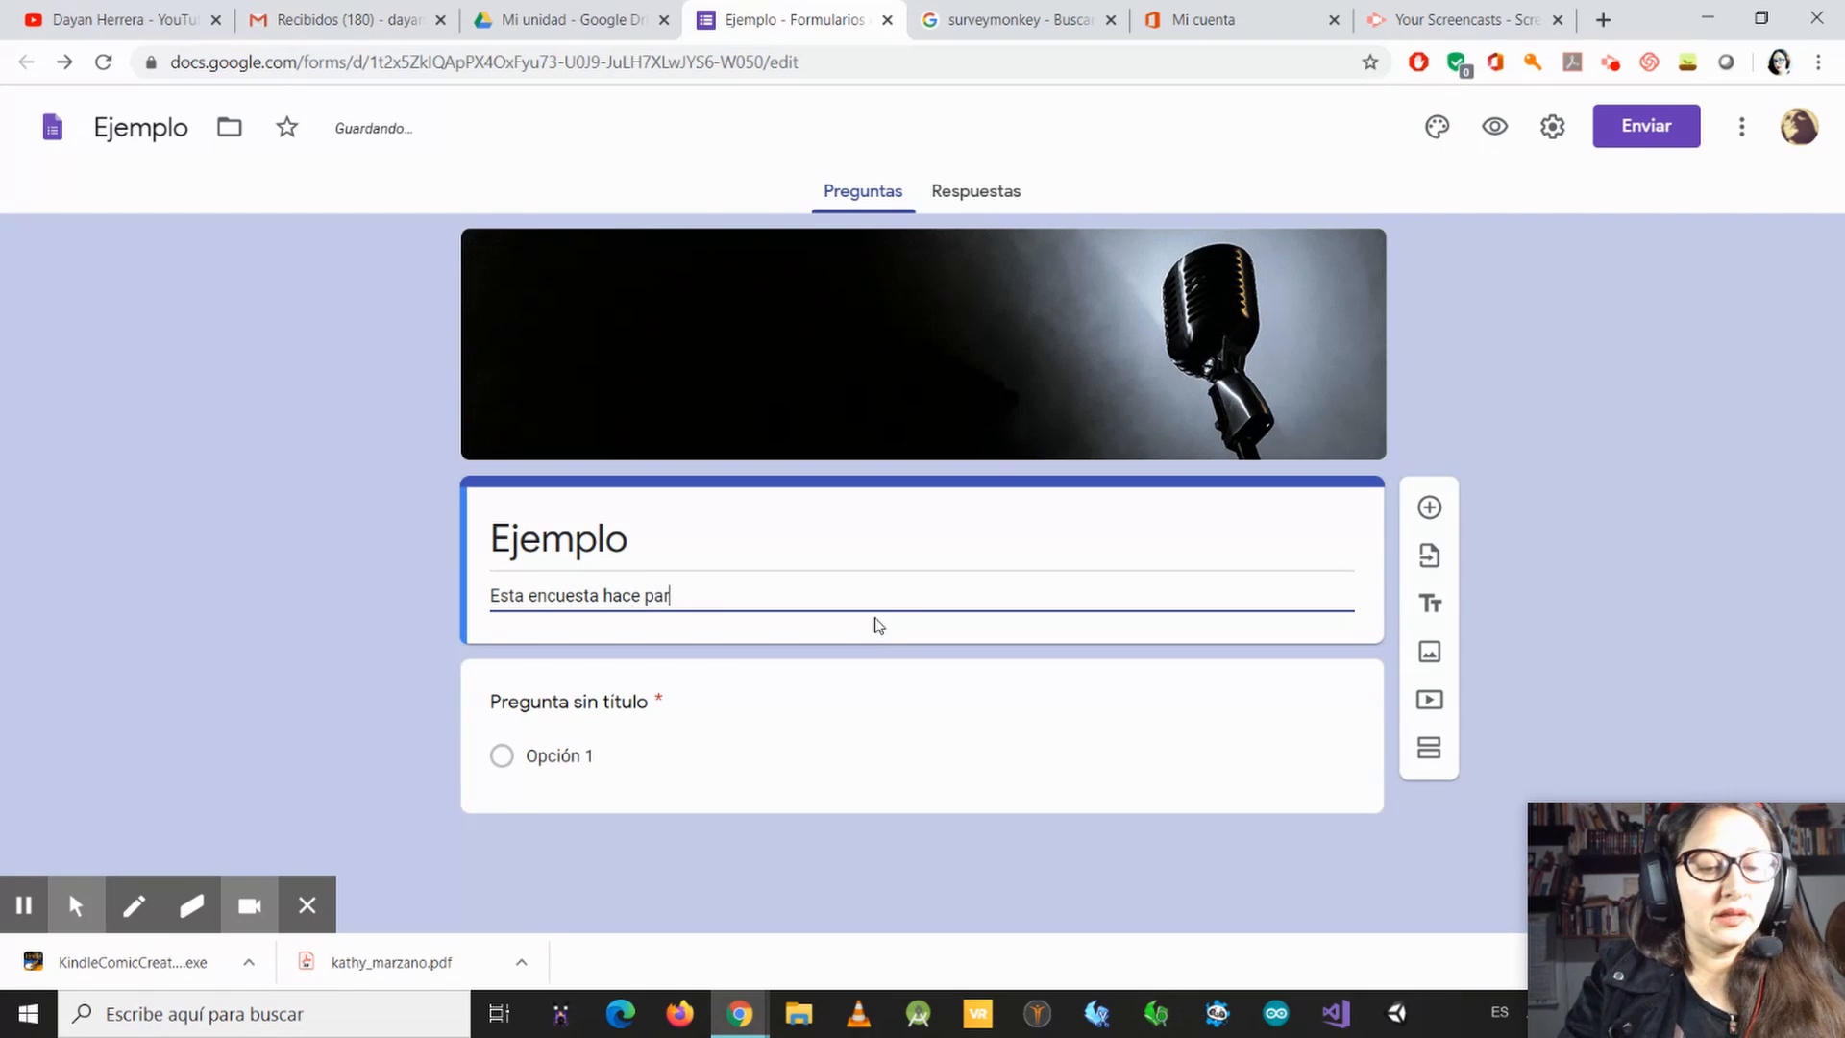
pyautogui.write('te de')
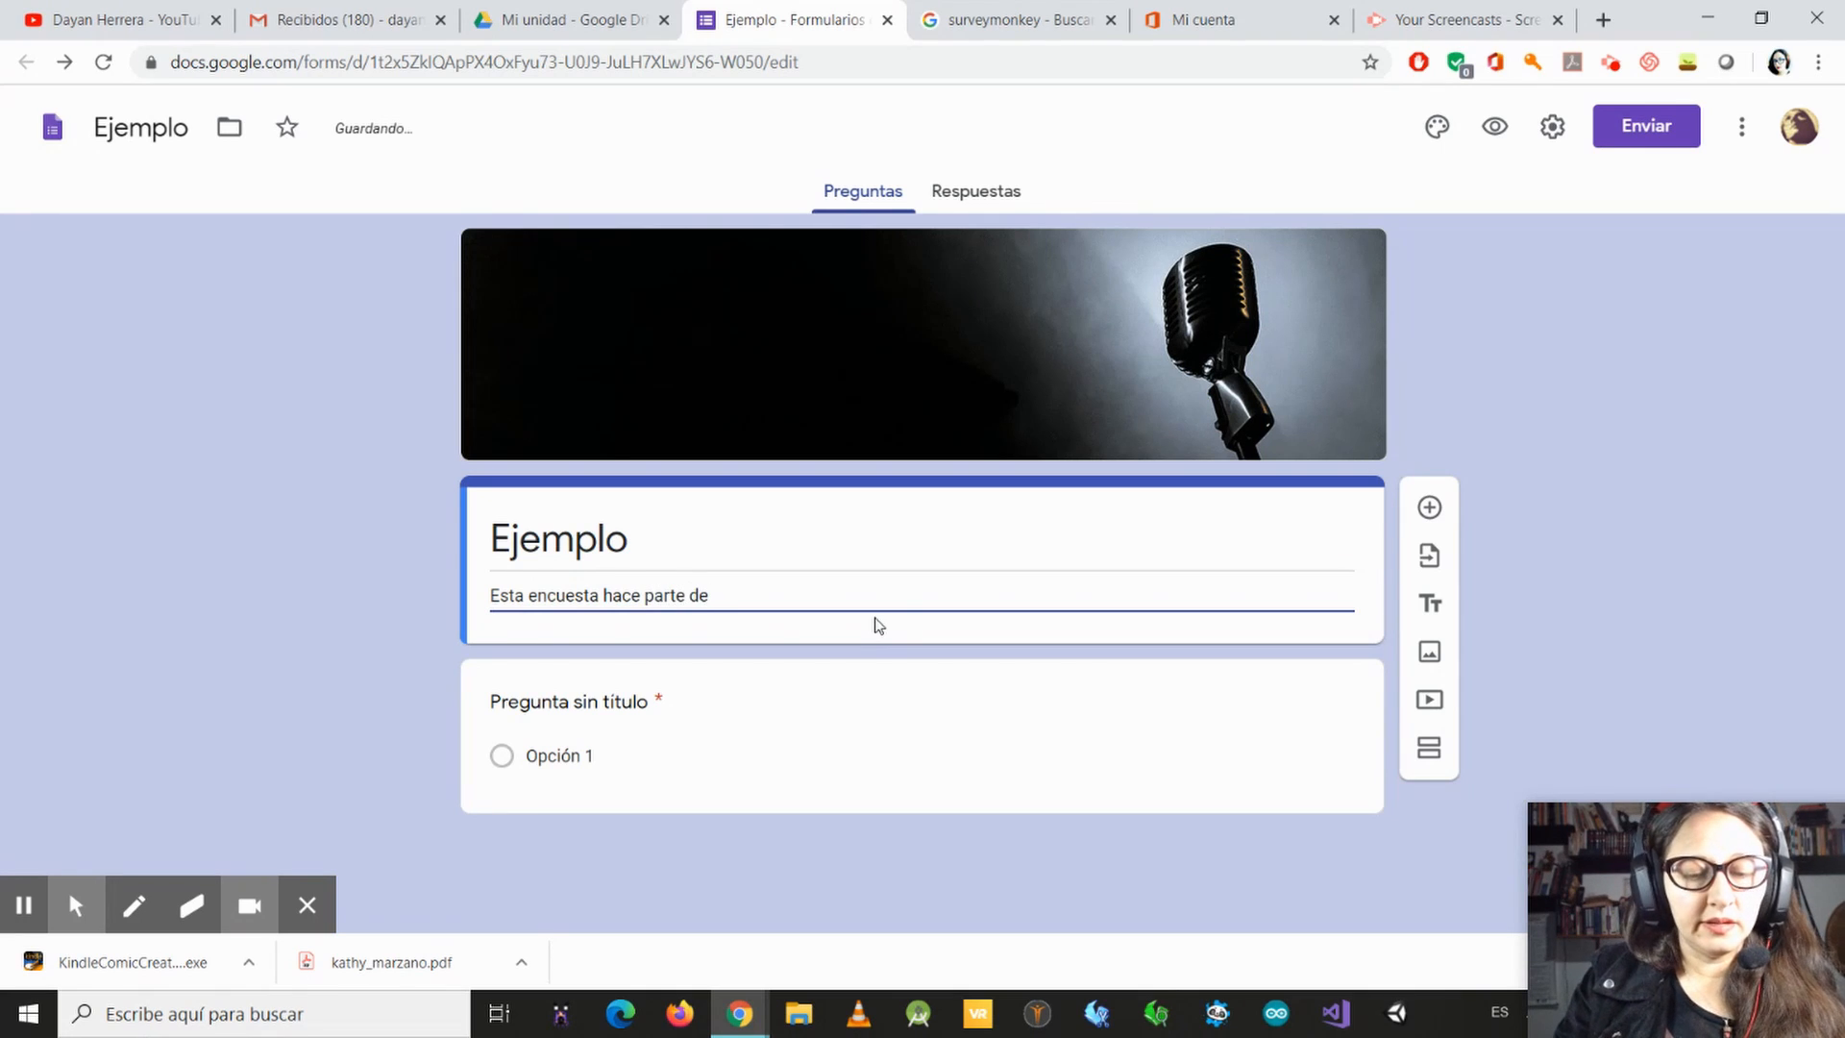
pyautogui.write(' el pro')
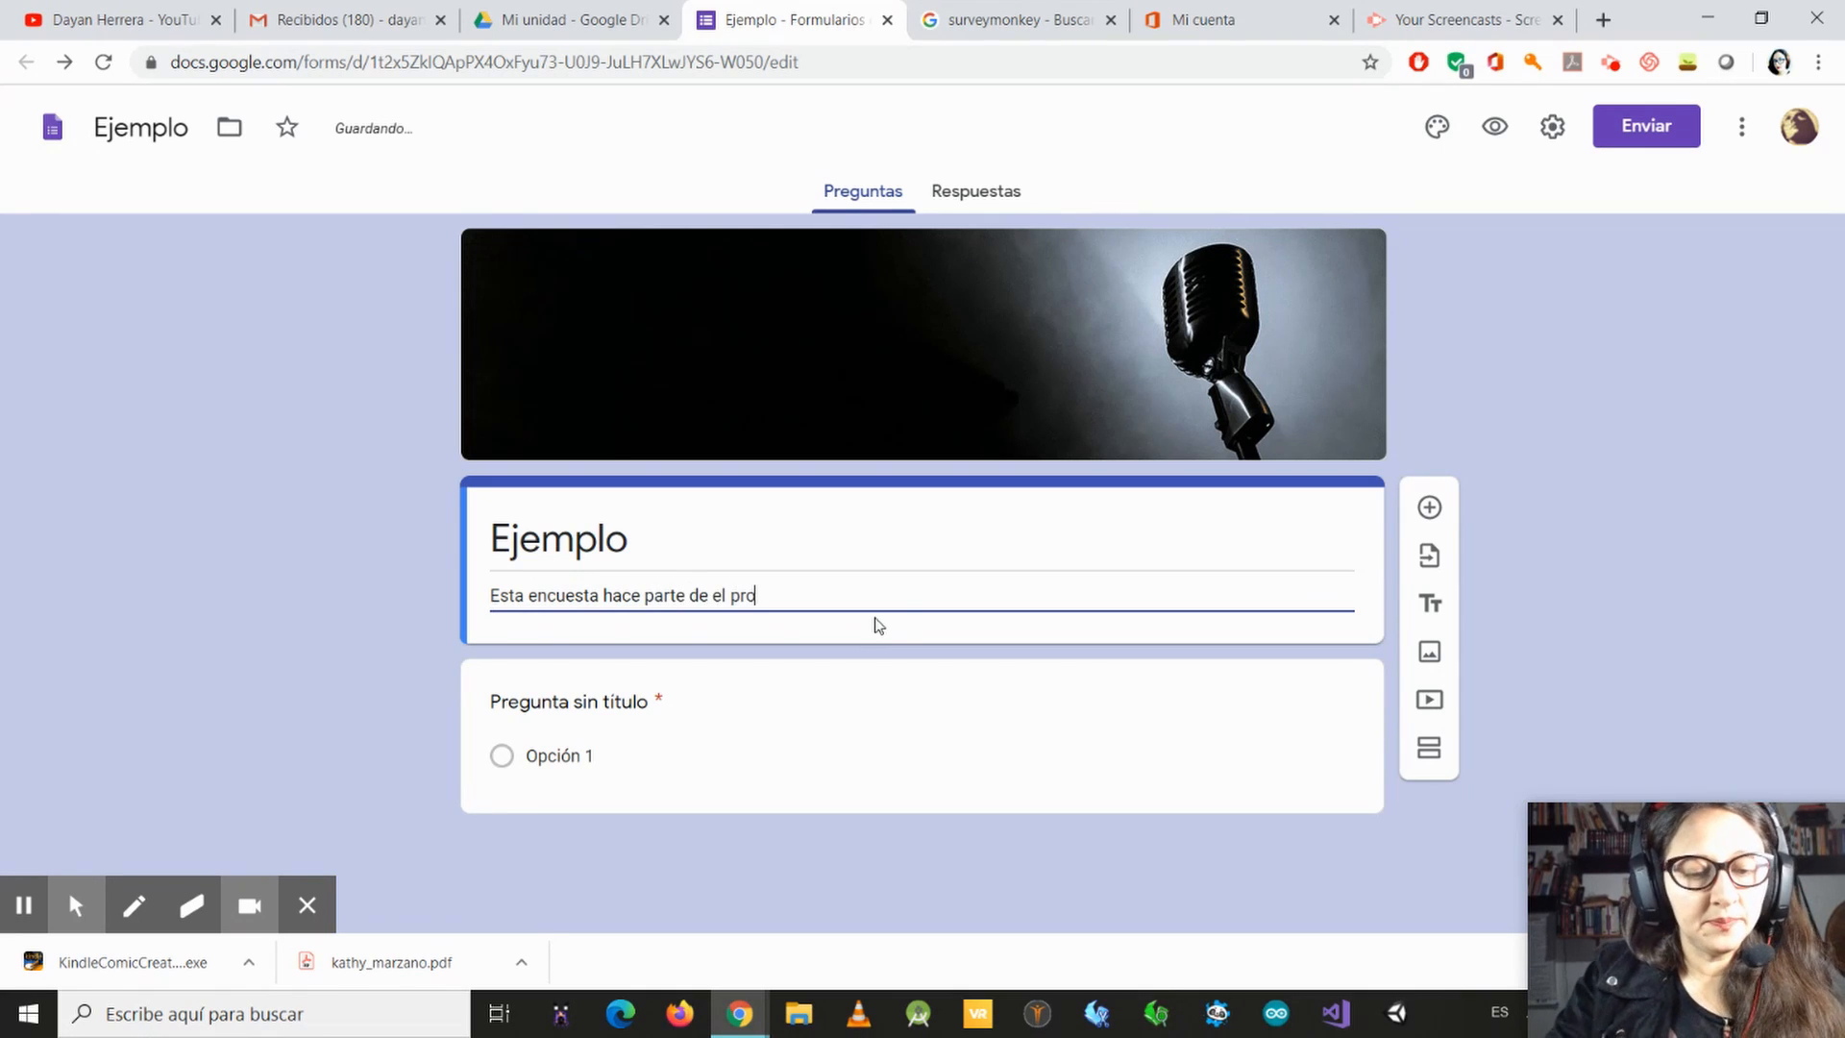
pyautogui.write('yecto d')
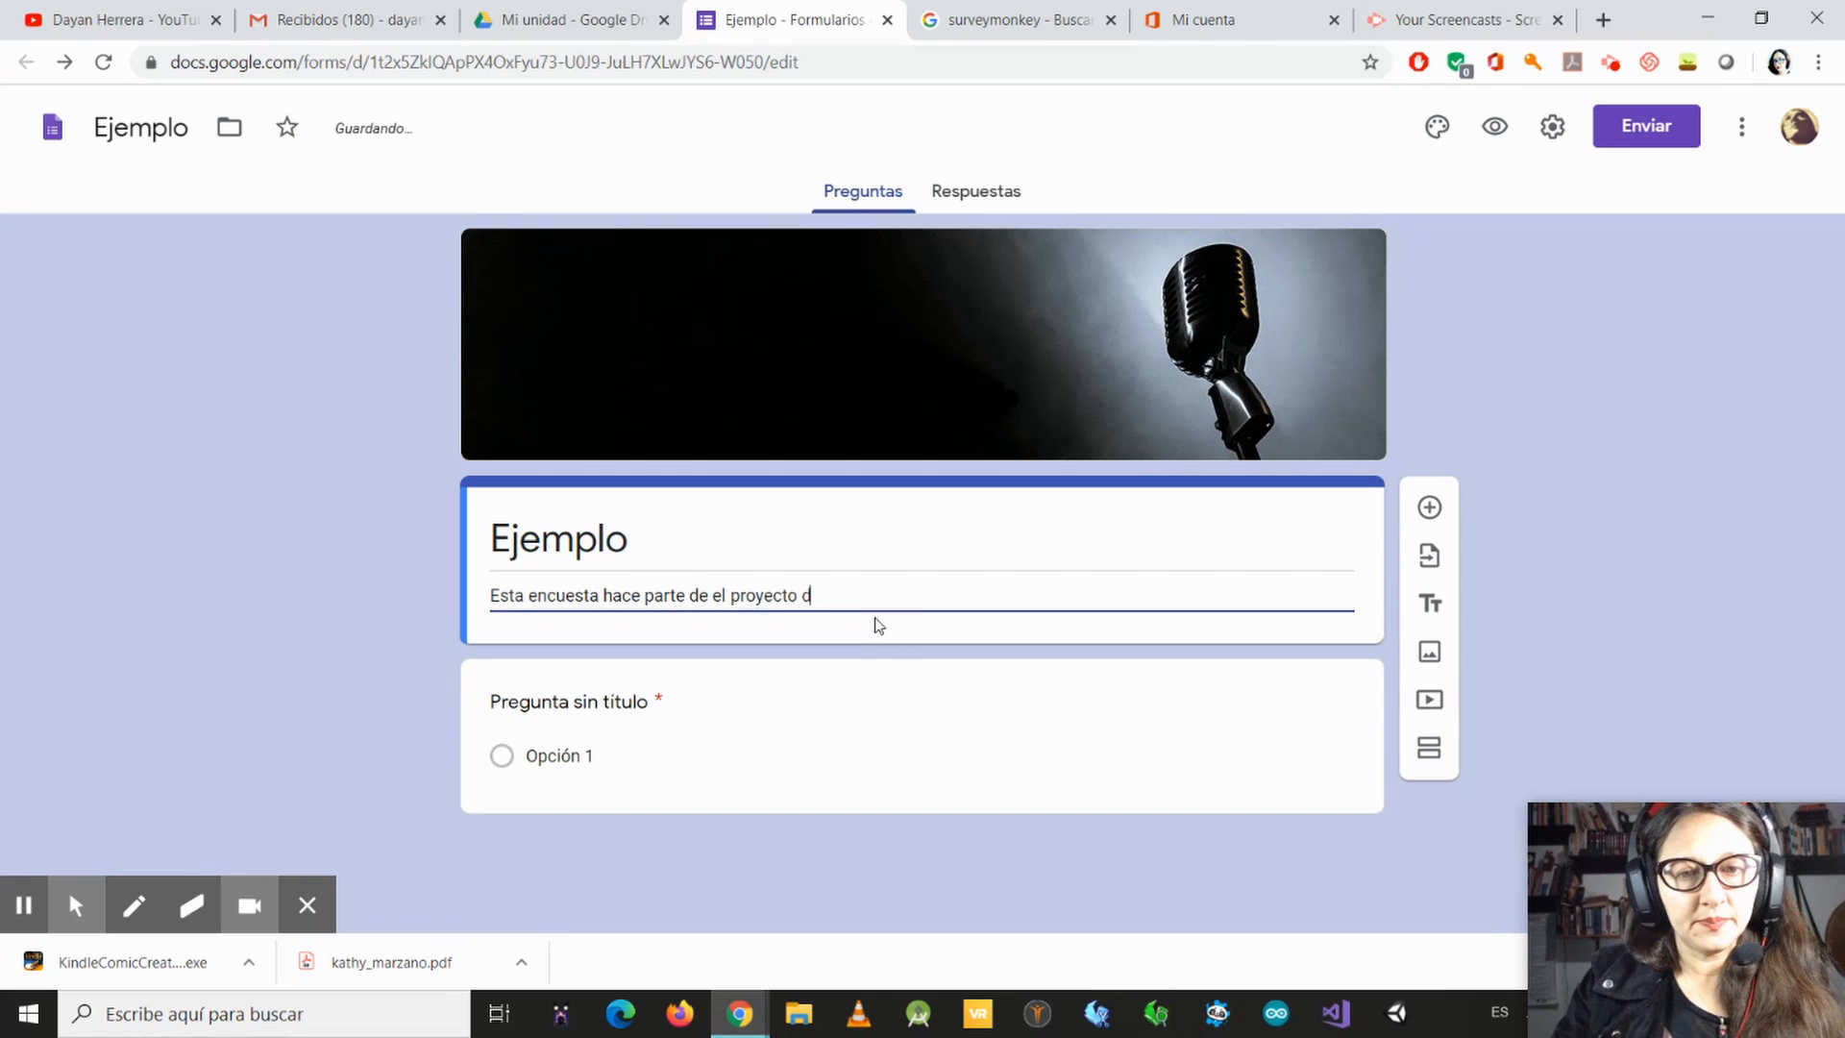
pyautogui.write('e')
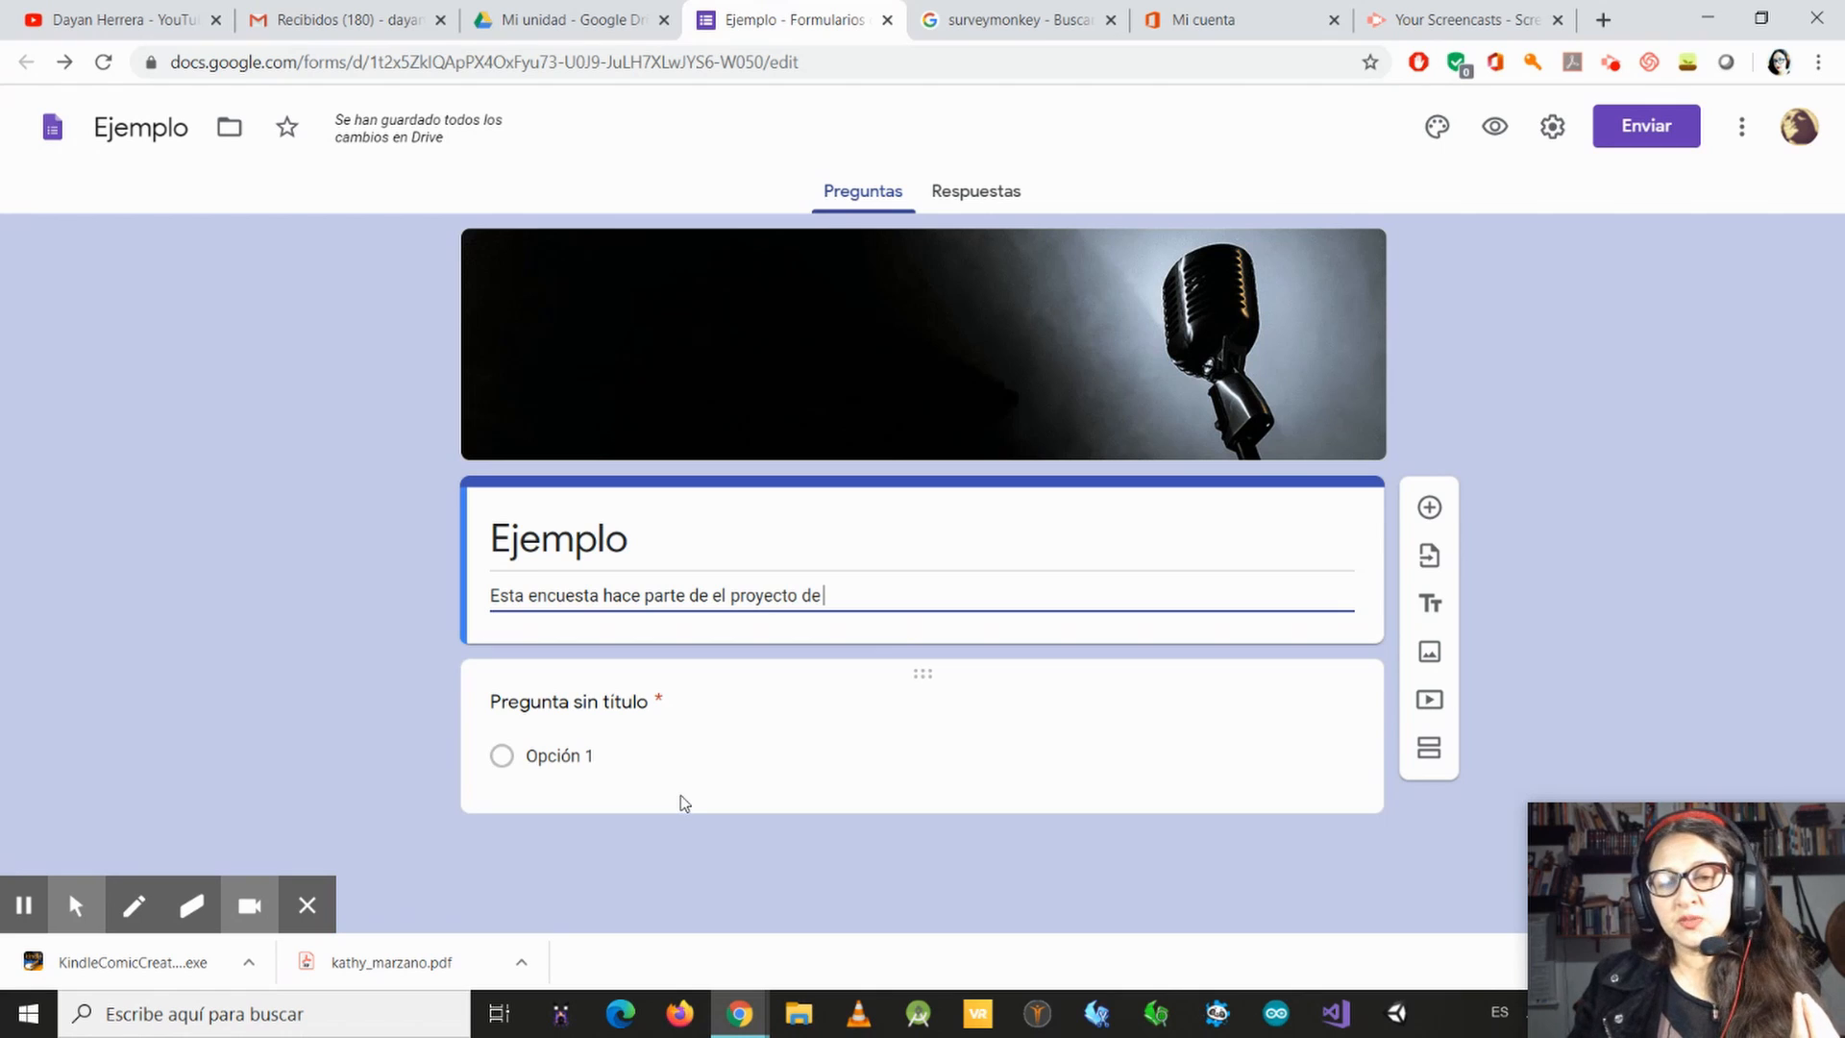
# Step: Upload the cat photo IMG_20140808_161151(1) from the computer's Imágenes folder into the untitled question
pyautogui.click(565, 761)
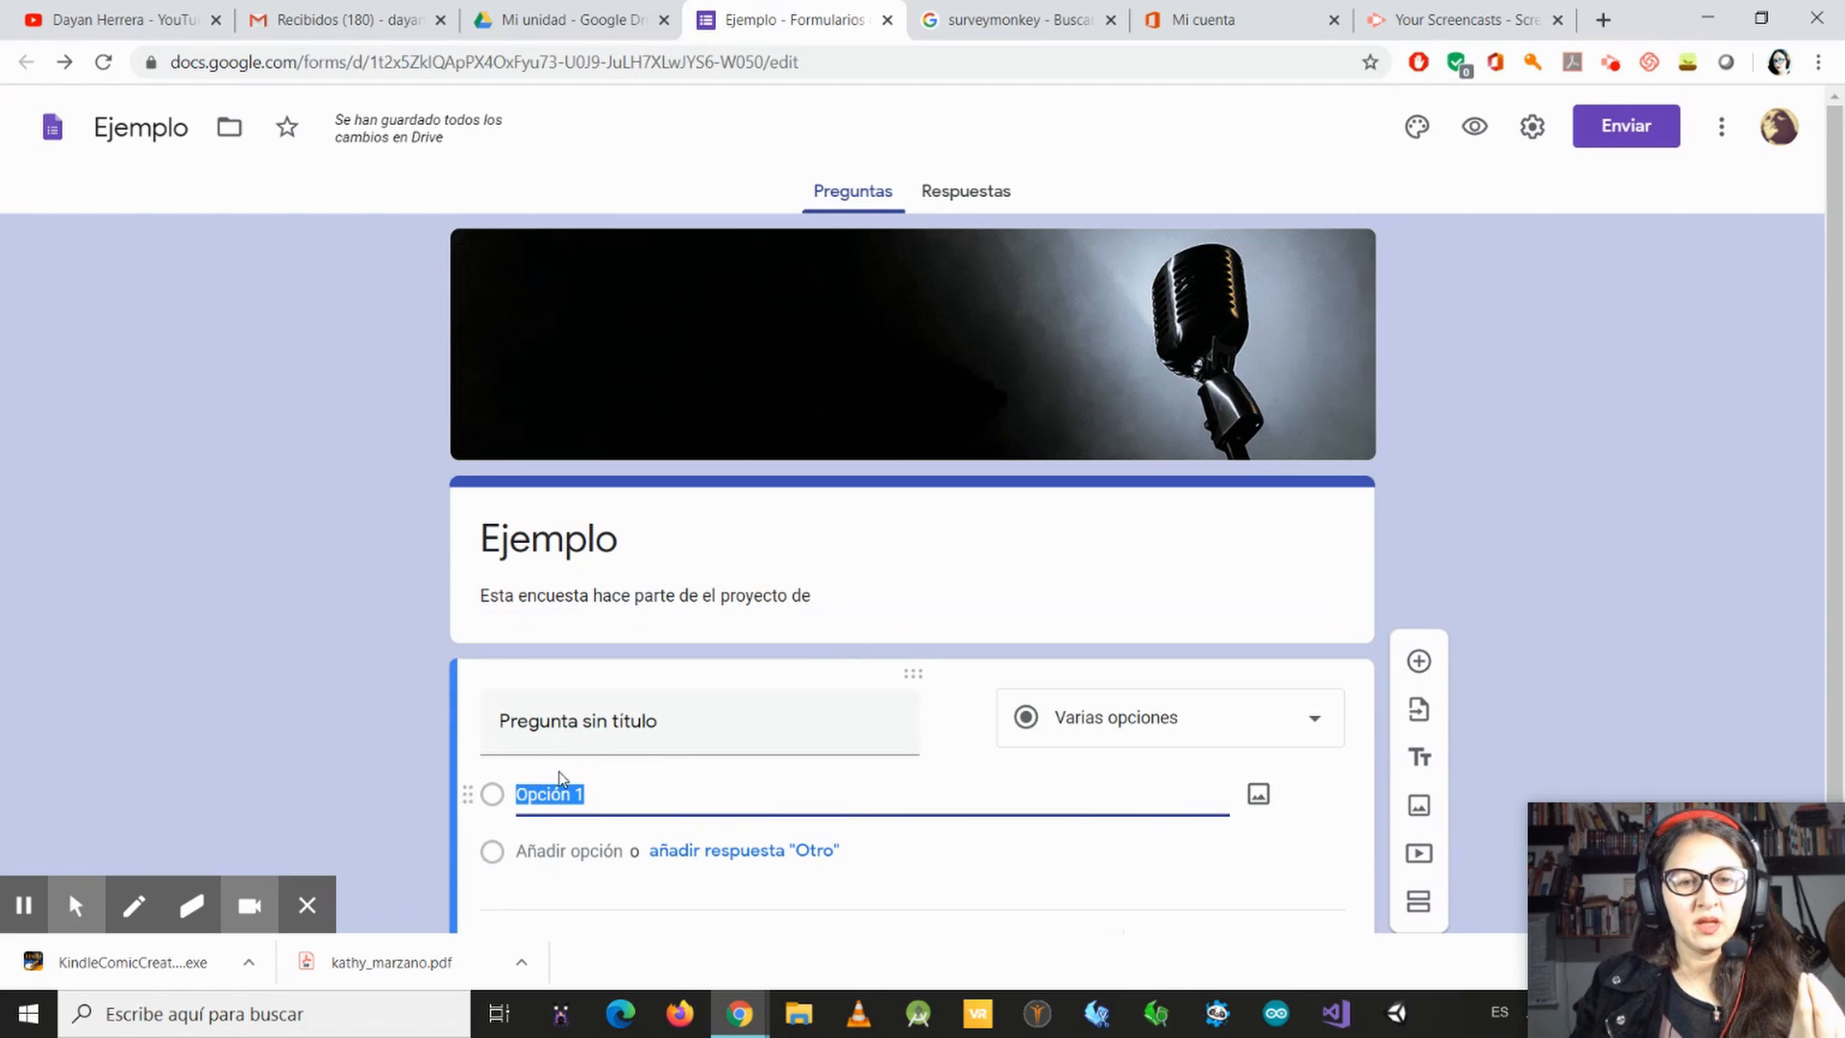
pyautogui.click(674, 727)
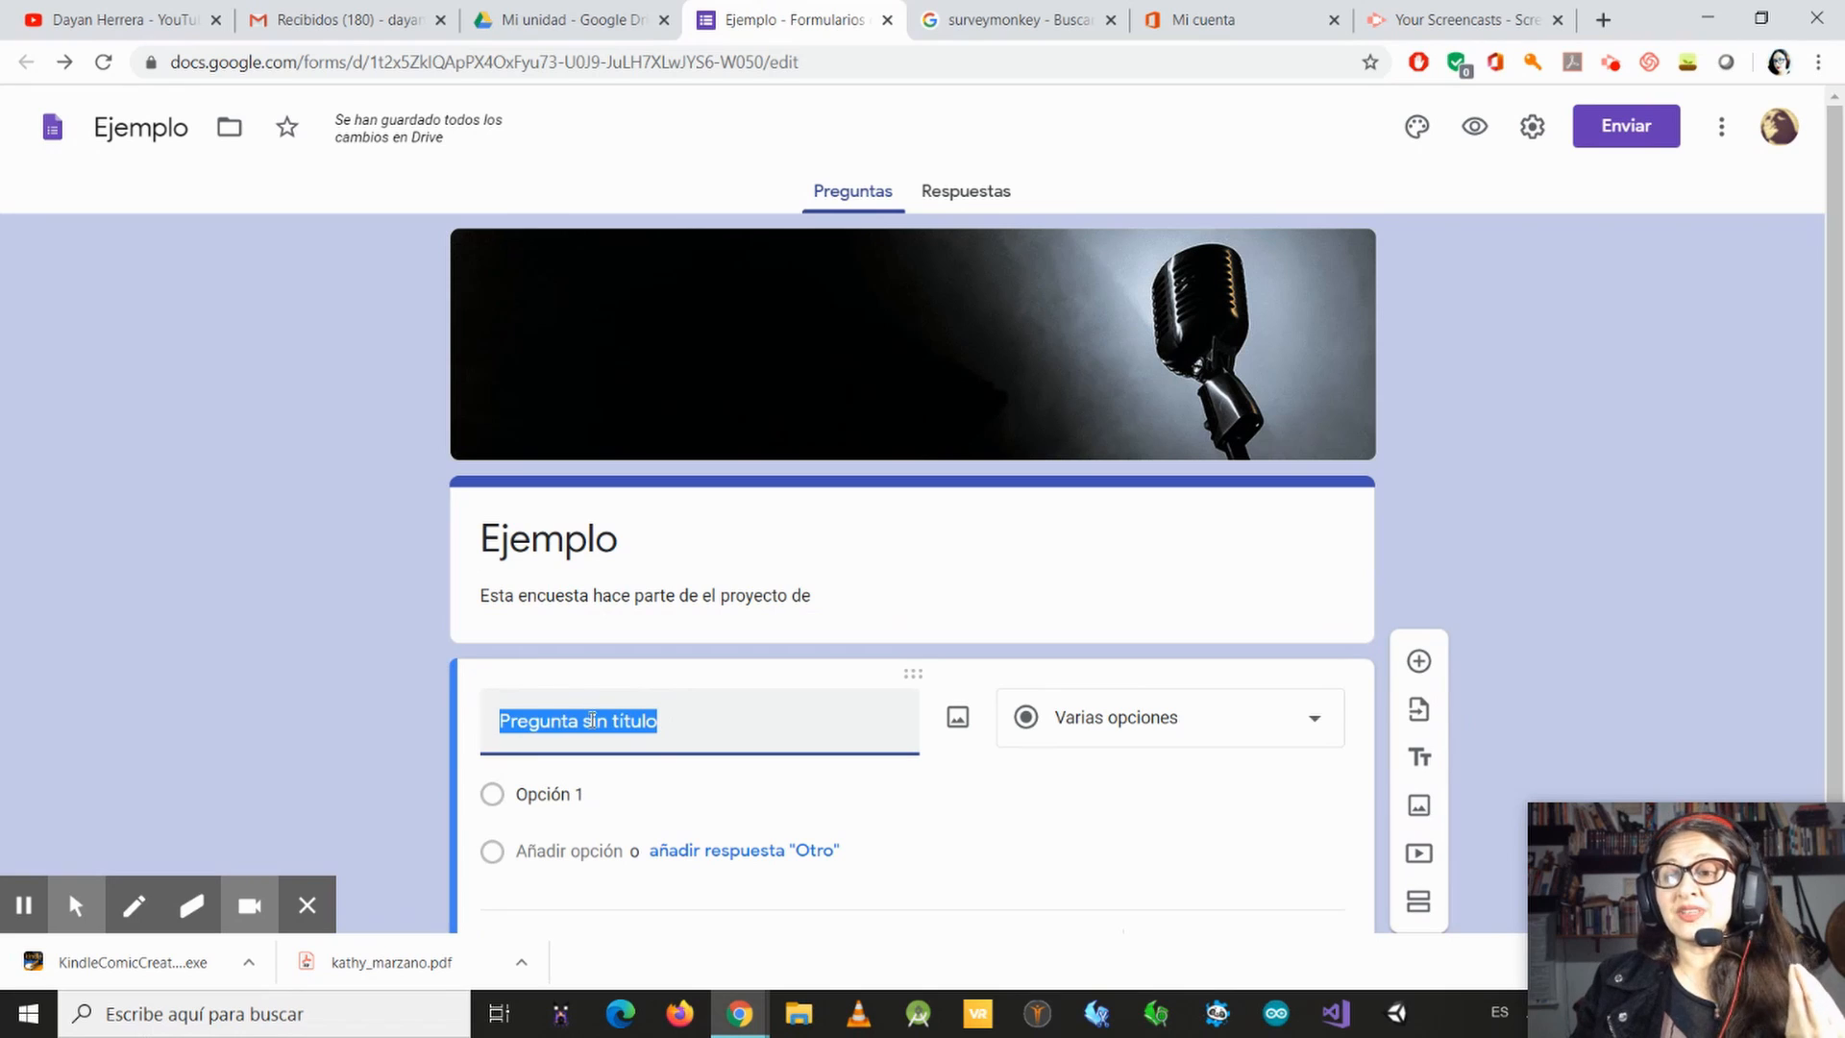
pyautogui.click(956, 721)
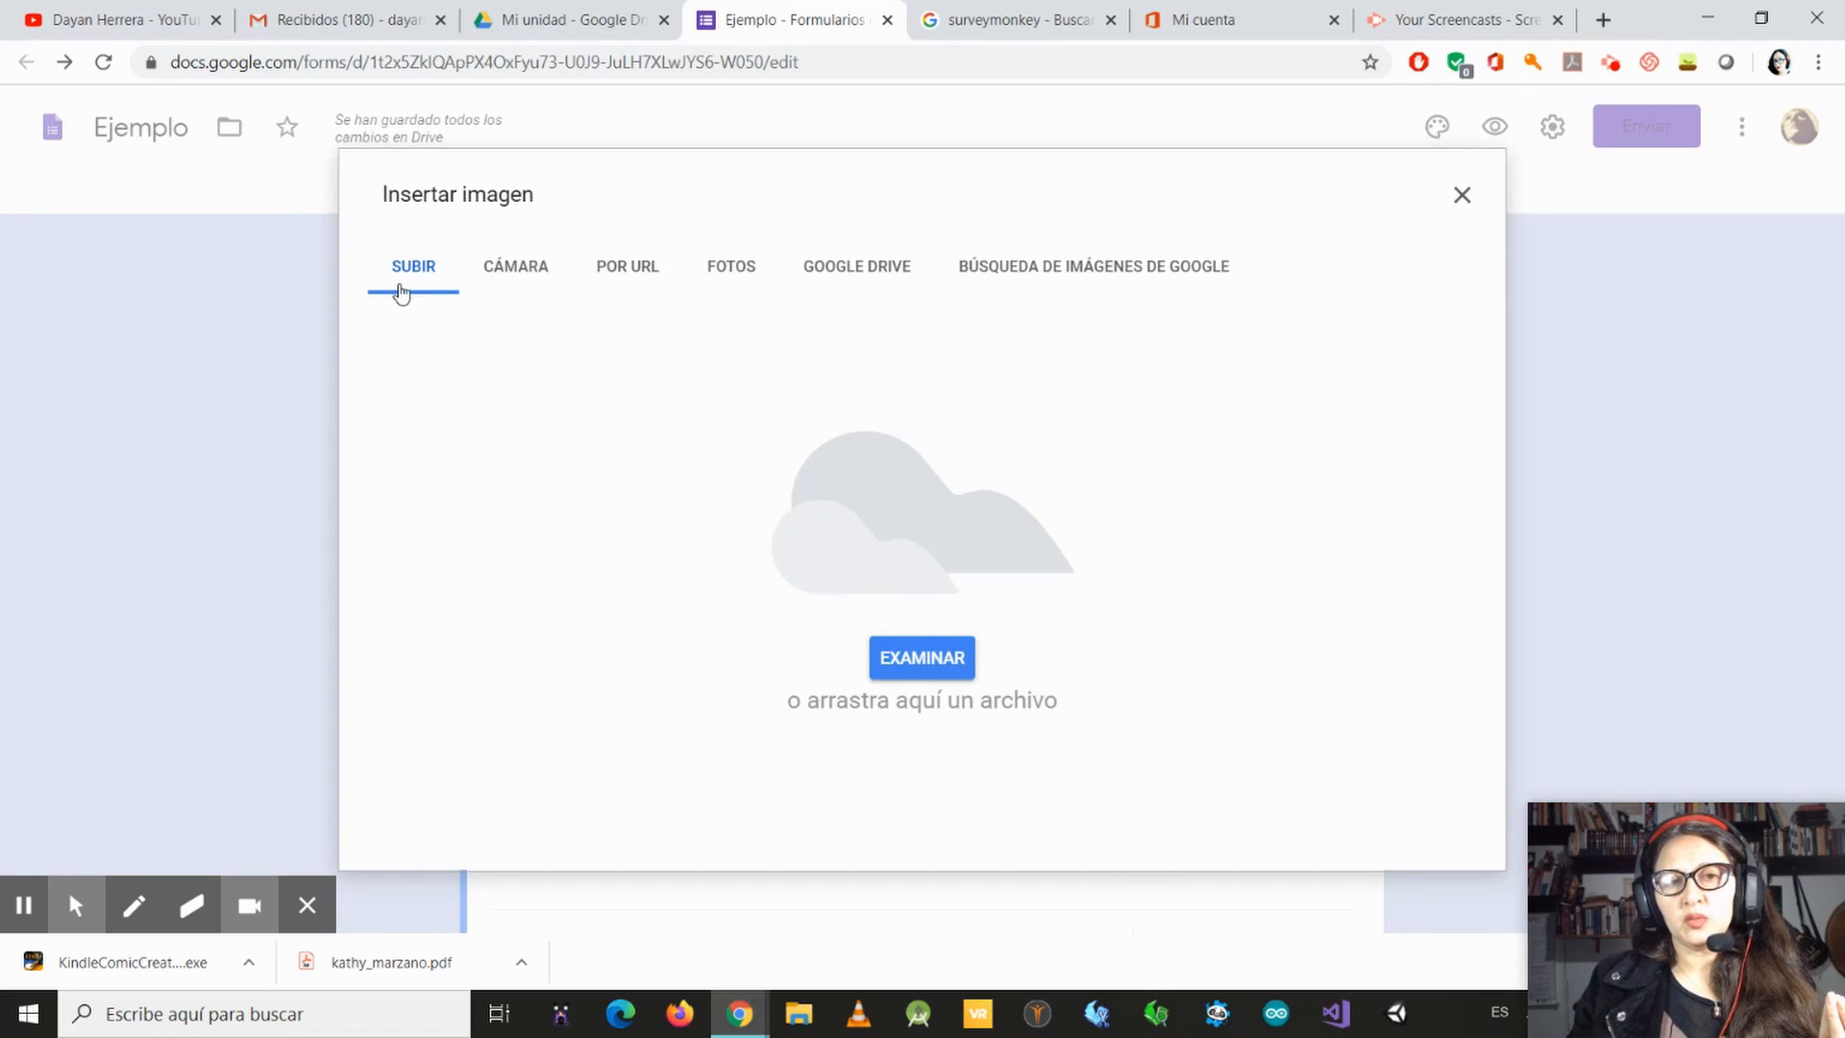
pyautogui.click(909, 673)
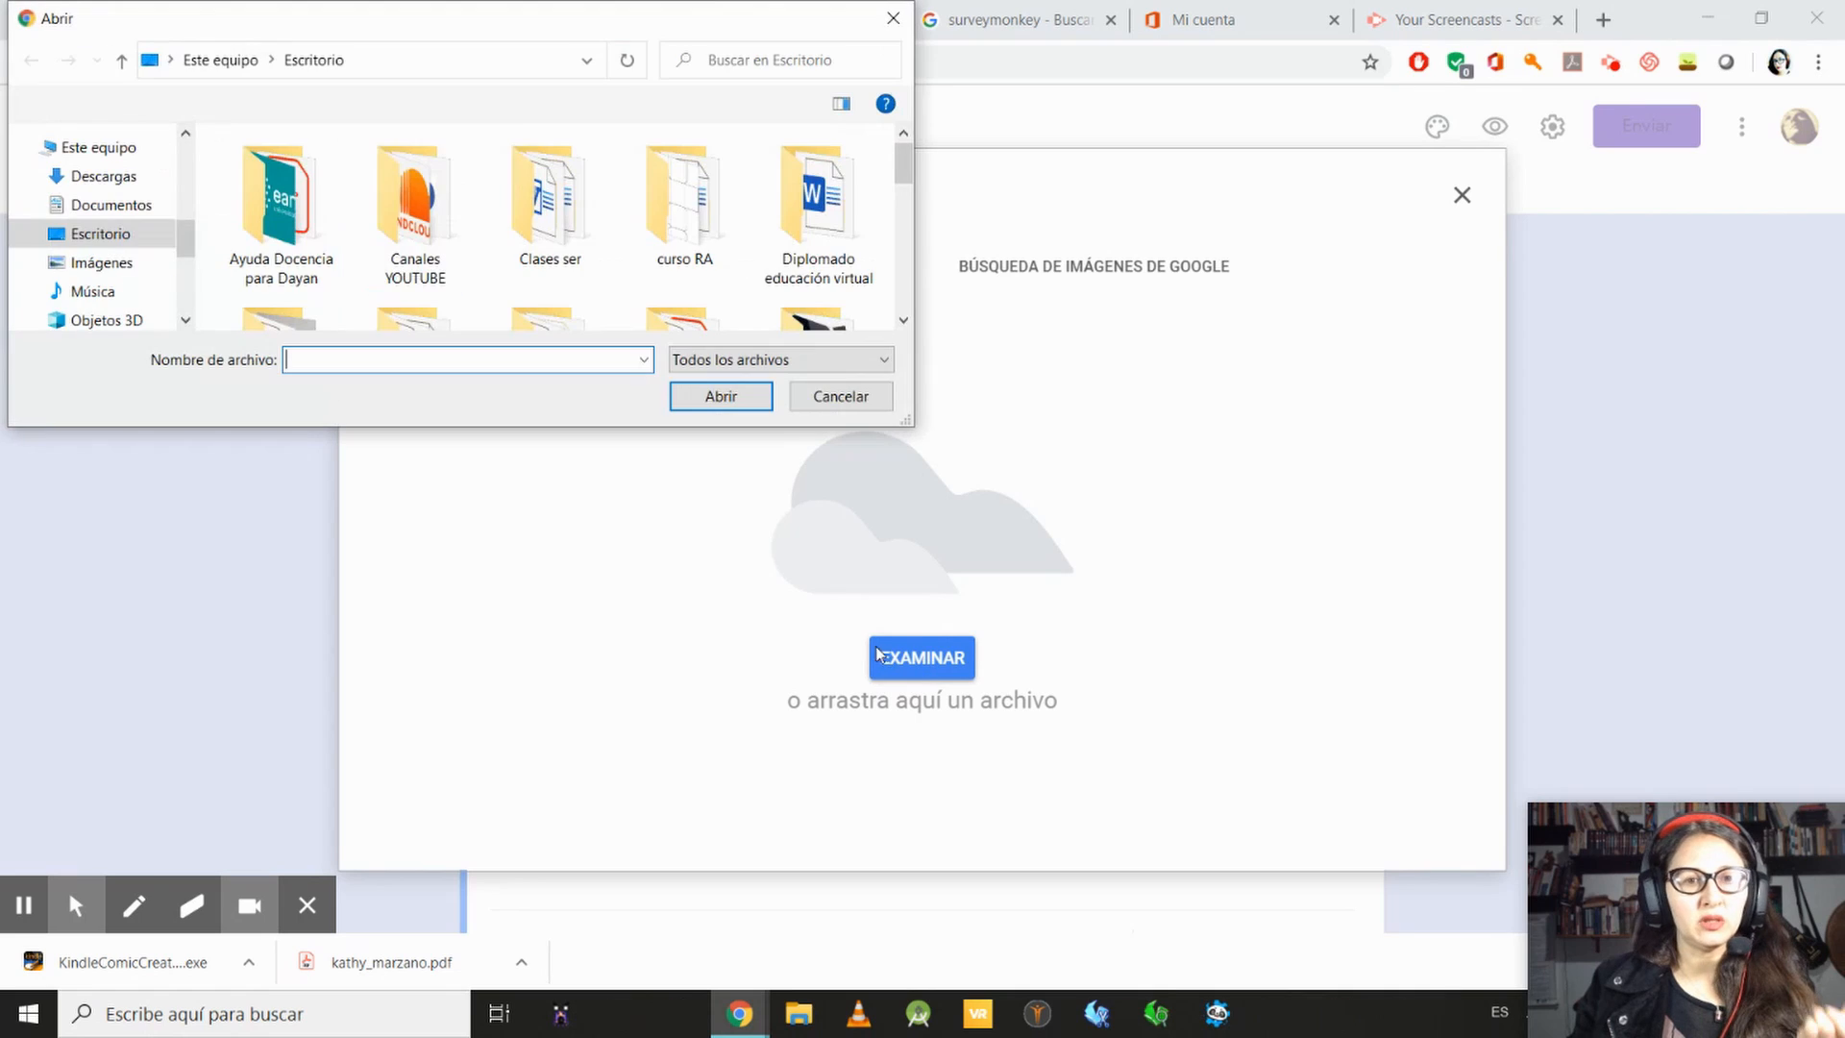
pyautogui.click(123, 265)
pyautogui.scroll(-5, 605, 212)
pyautogui.scroll(2, 601, 225)
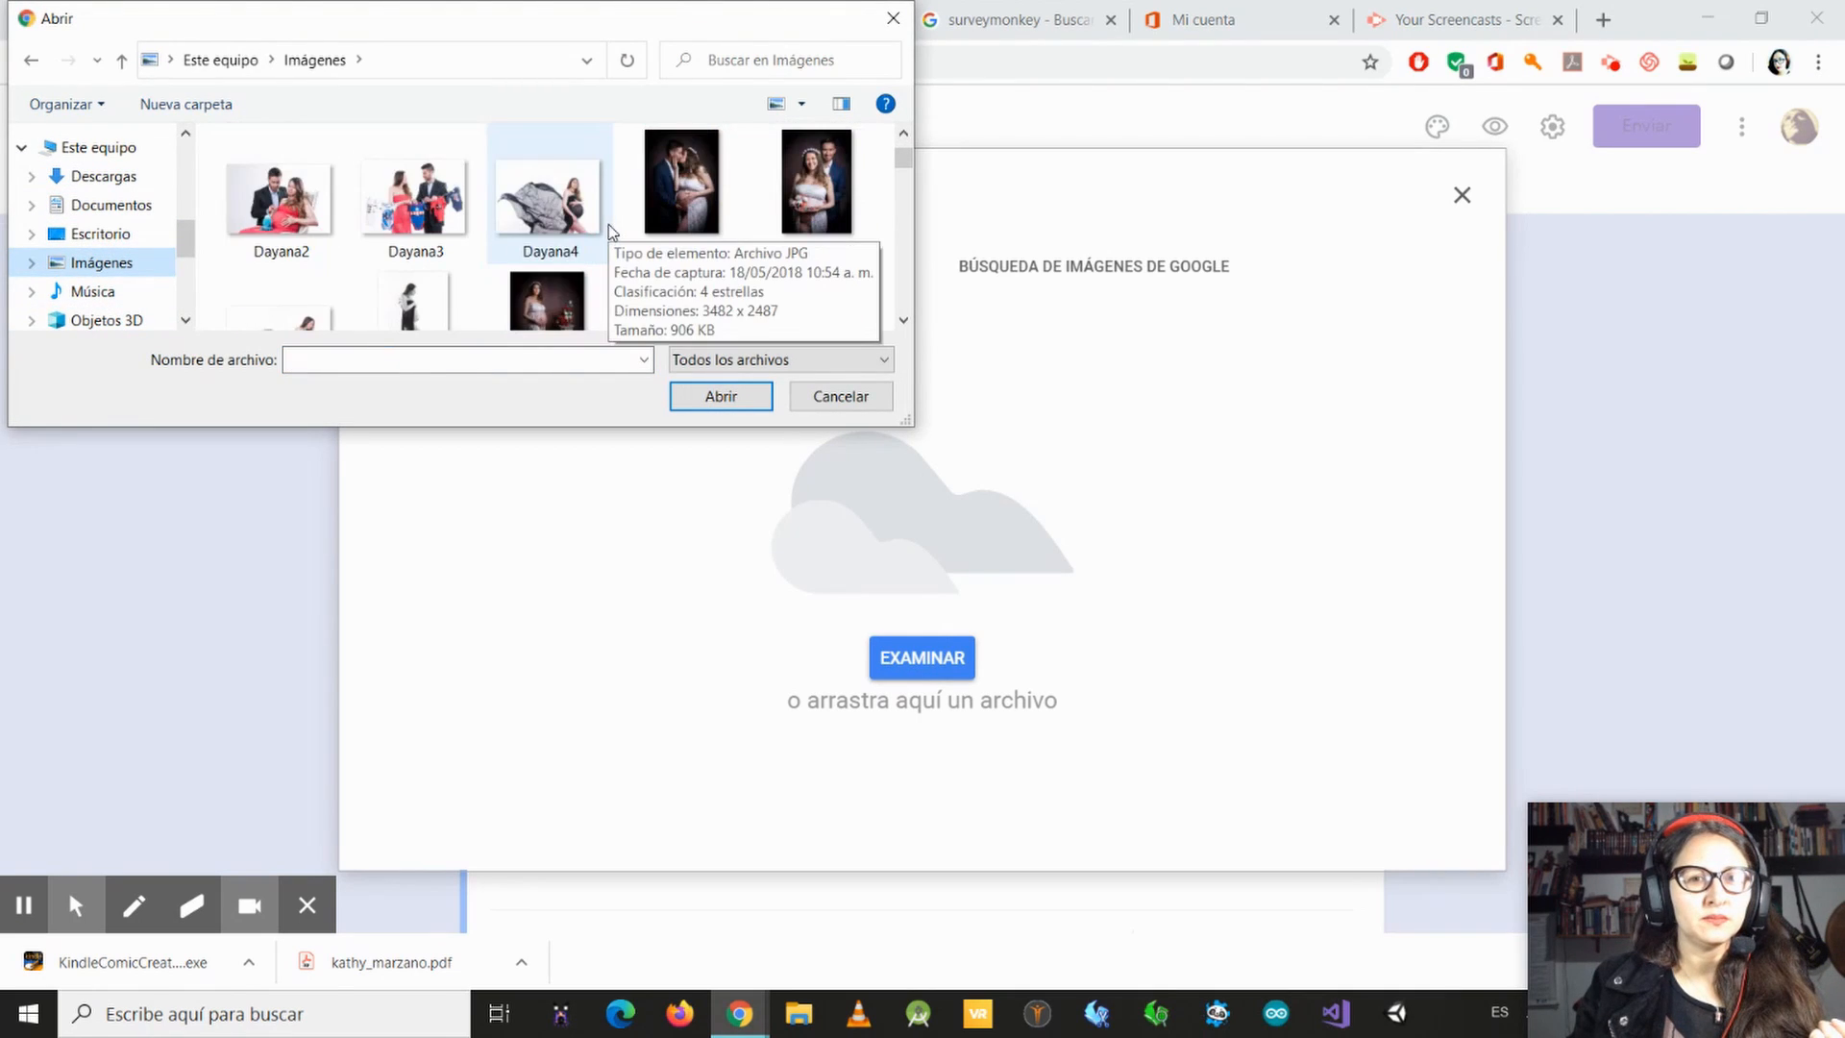
pyautogui.scroll(3, 606, 227)
pyautogui.scroll(-6, 620, 245)
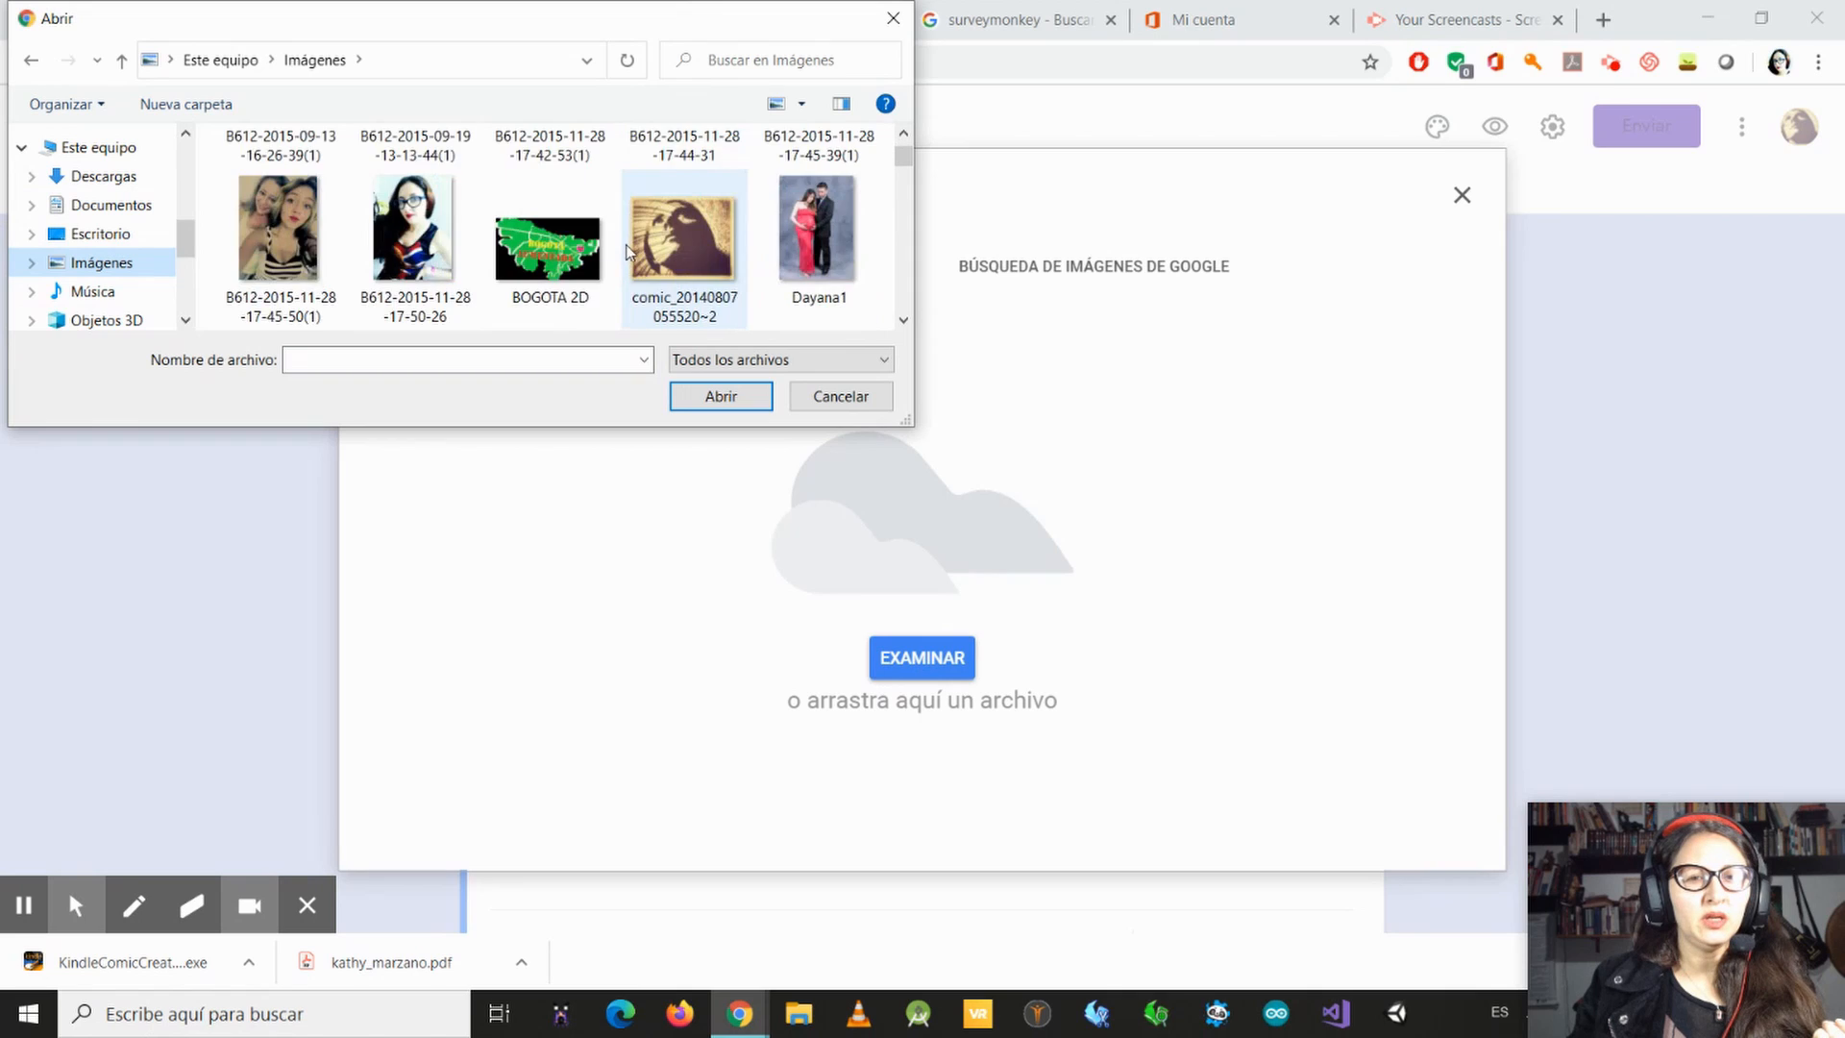
pyautogui.scroll(-6, 619, 255)
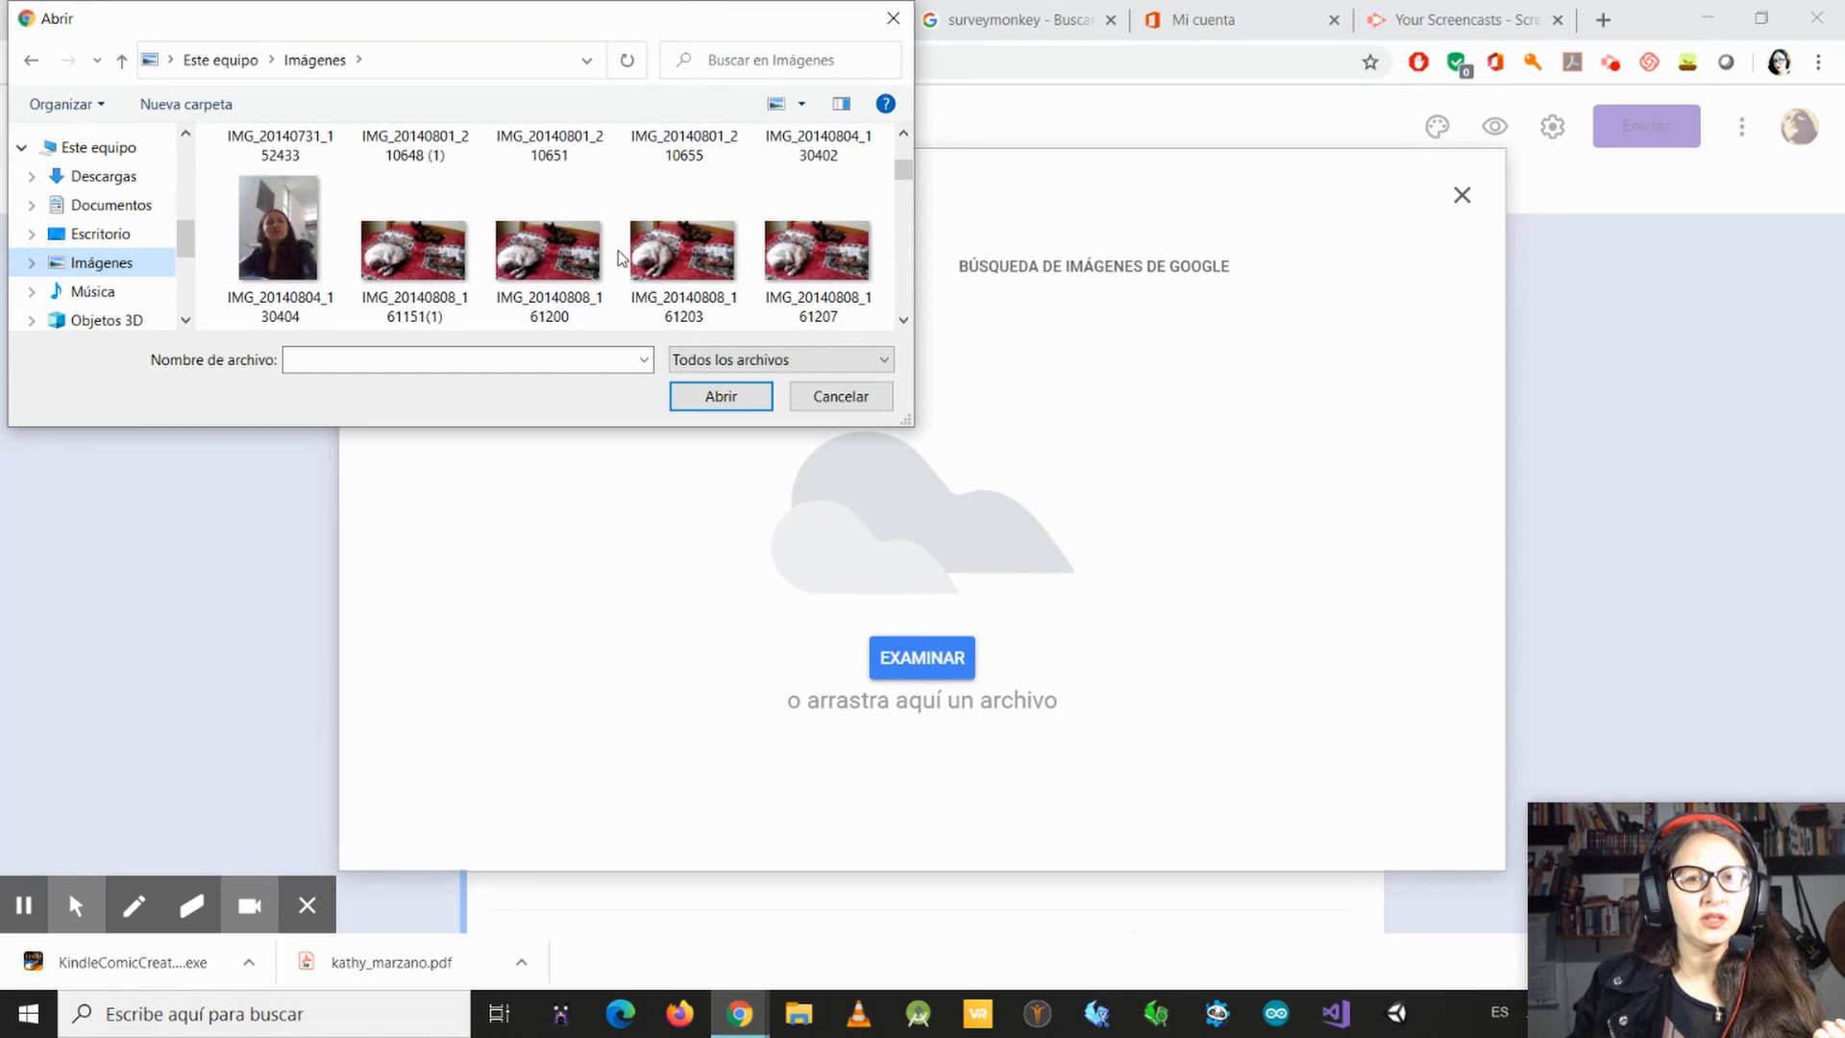
pyautogui.click(444, 271)
pyautogui.click(725, 400)
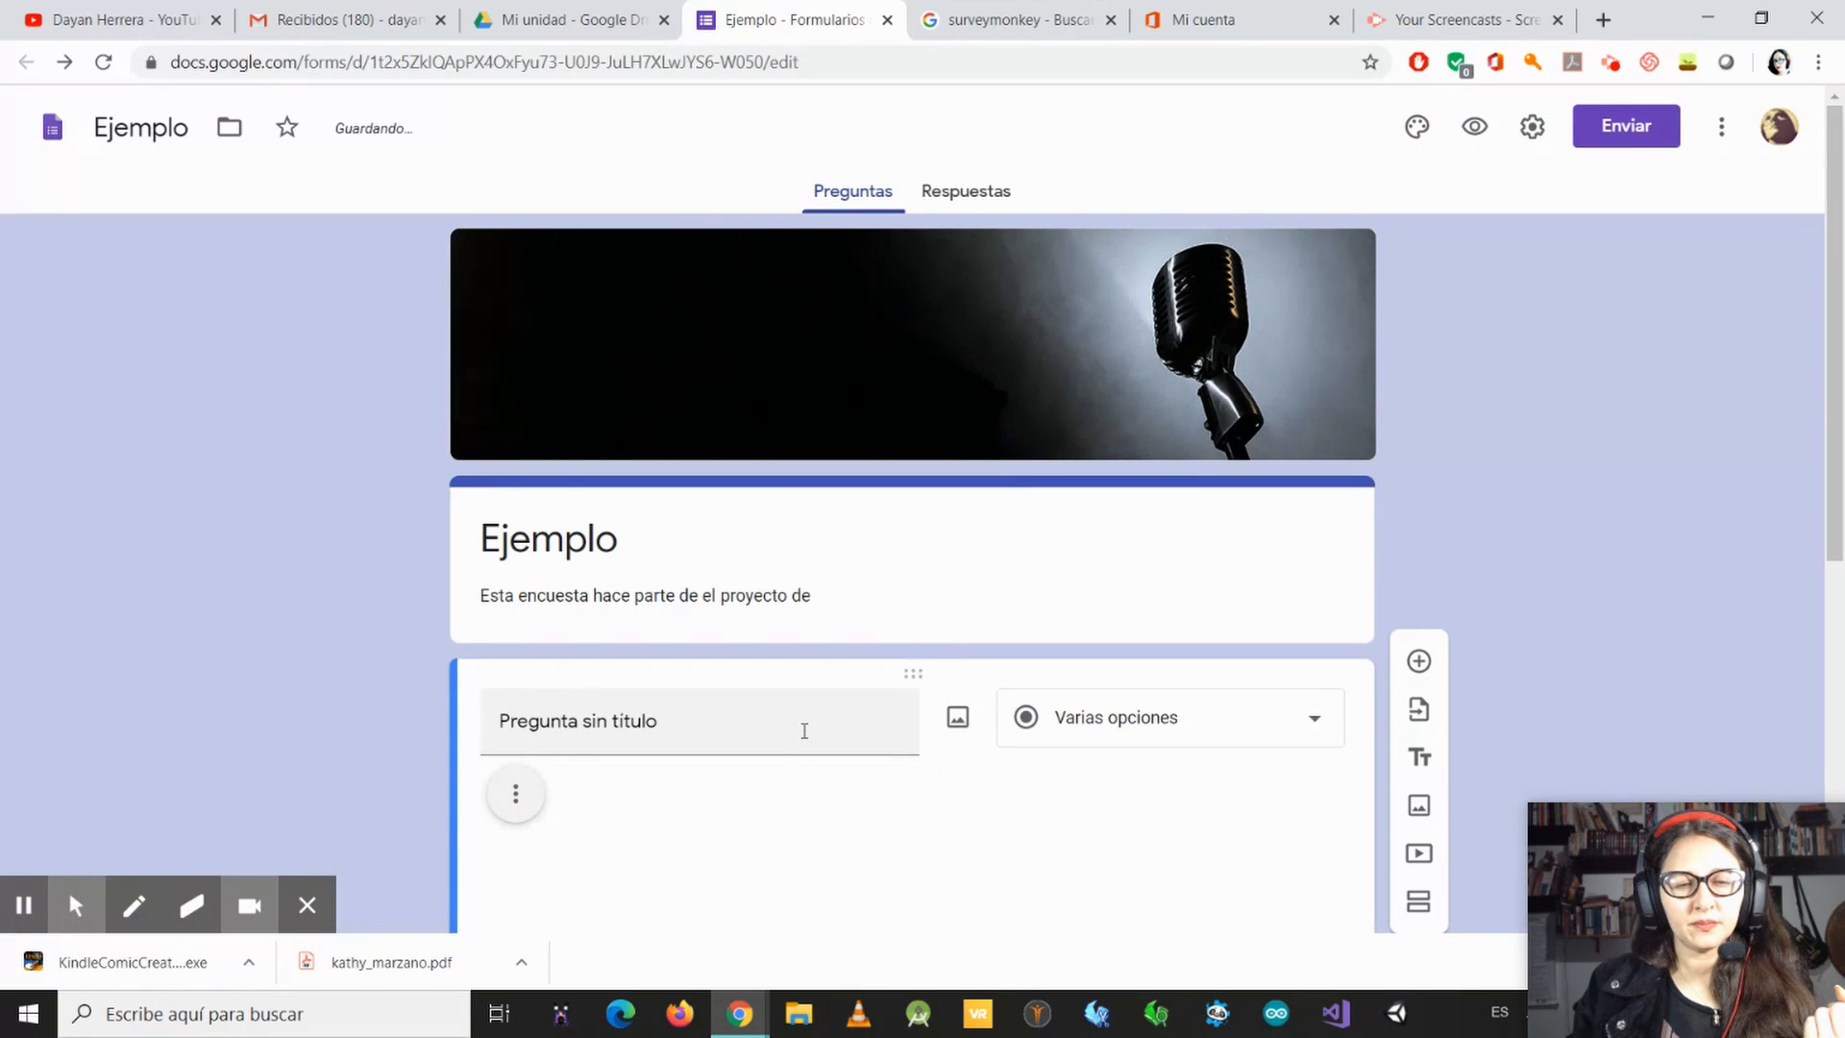
# Step: Examine the photo in the question, reopen the image insertion sources for that question, and close them without adding another image
pyautogui.scroll(-2, 848, 773)
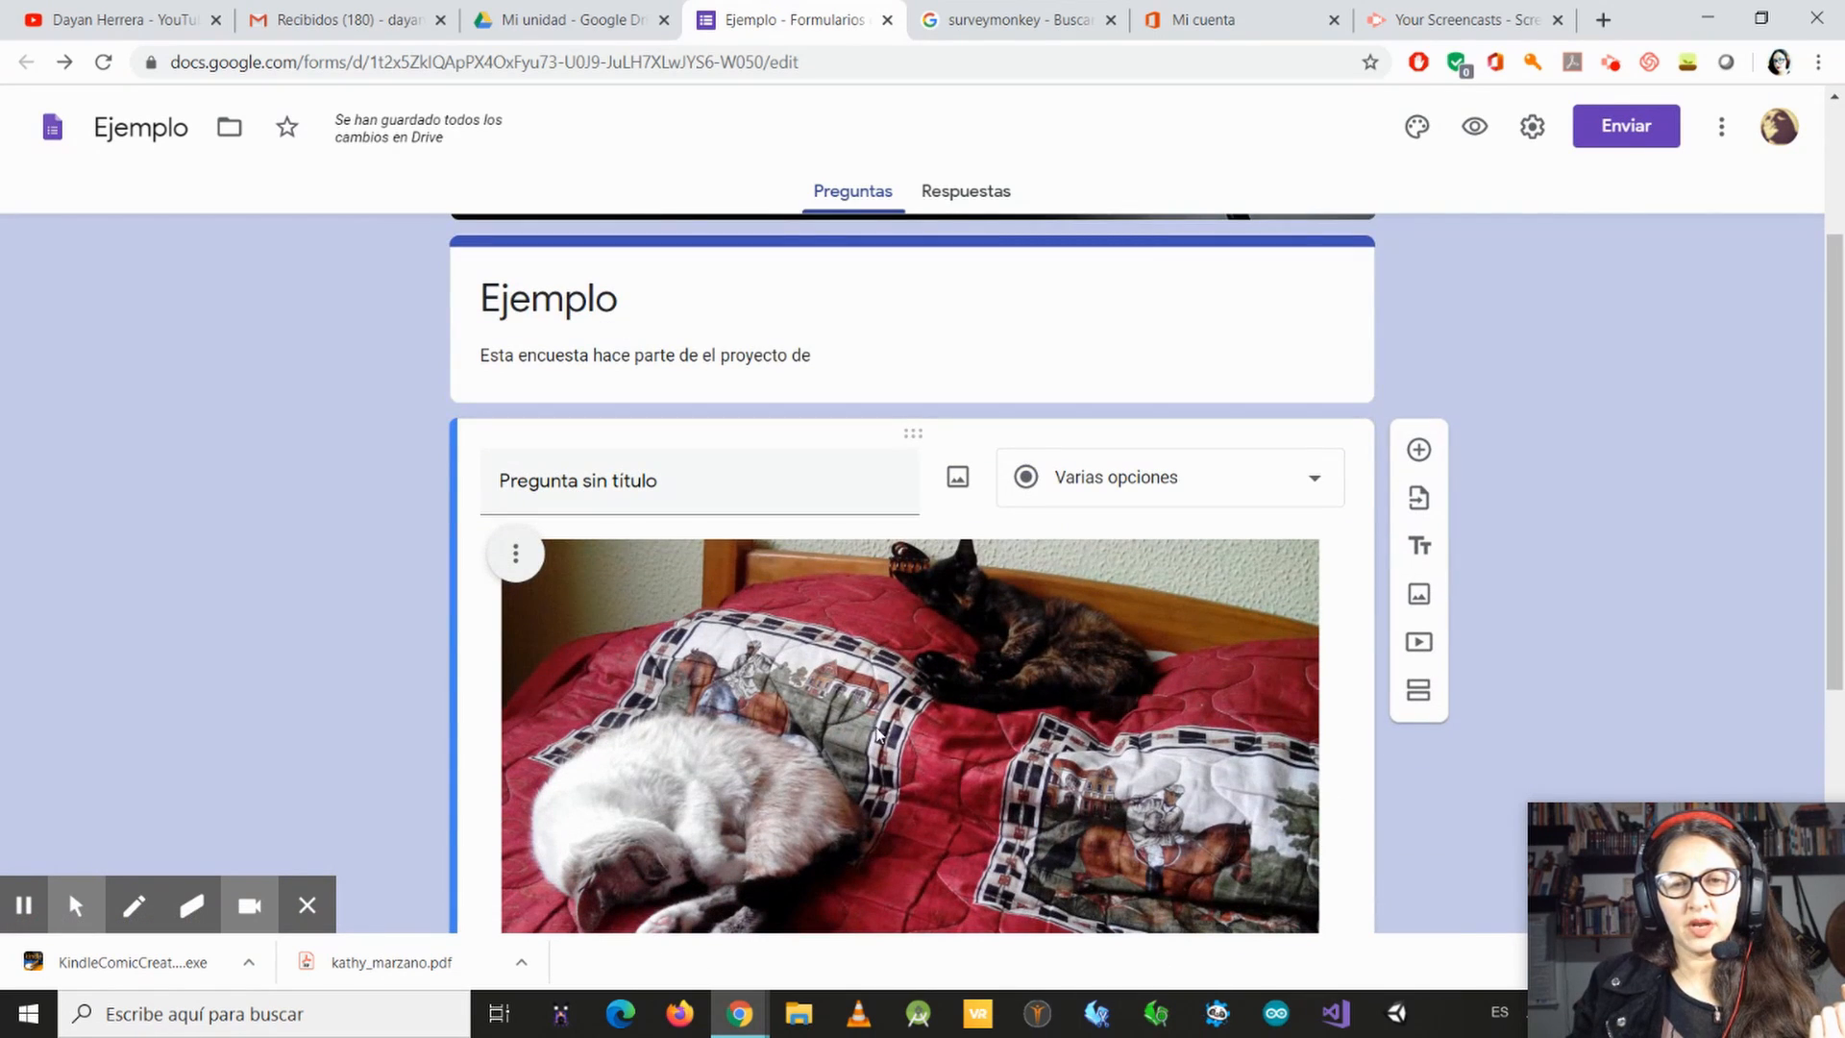
pyautogui.scroll(-3, 894, 713)
pyautogui.scroll(3, 732, 584)
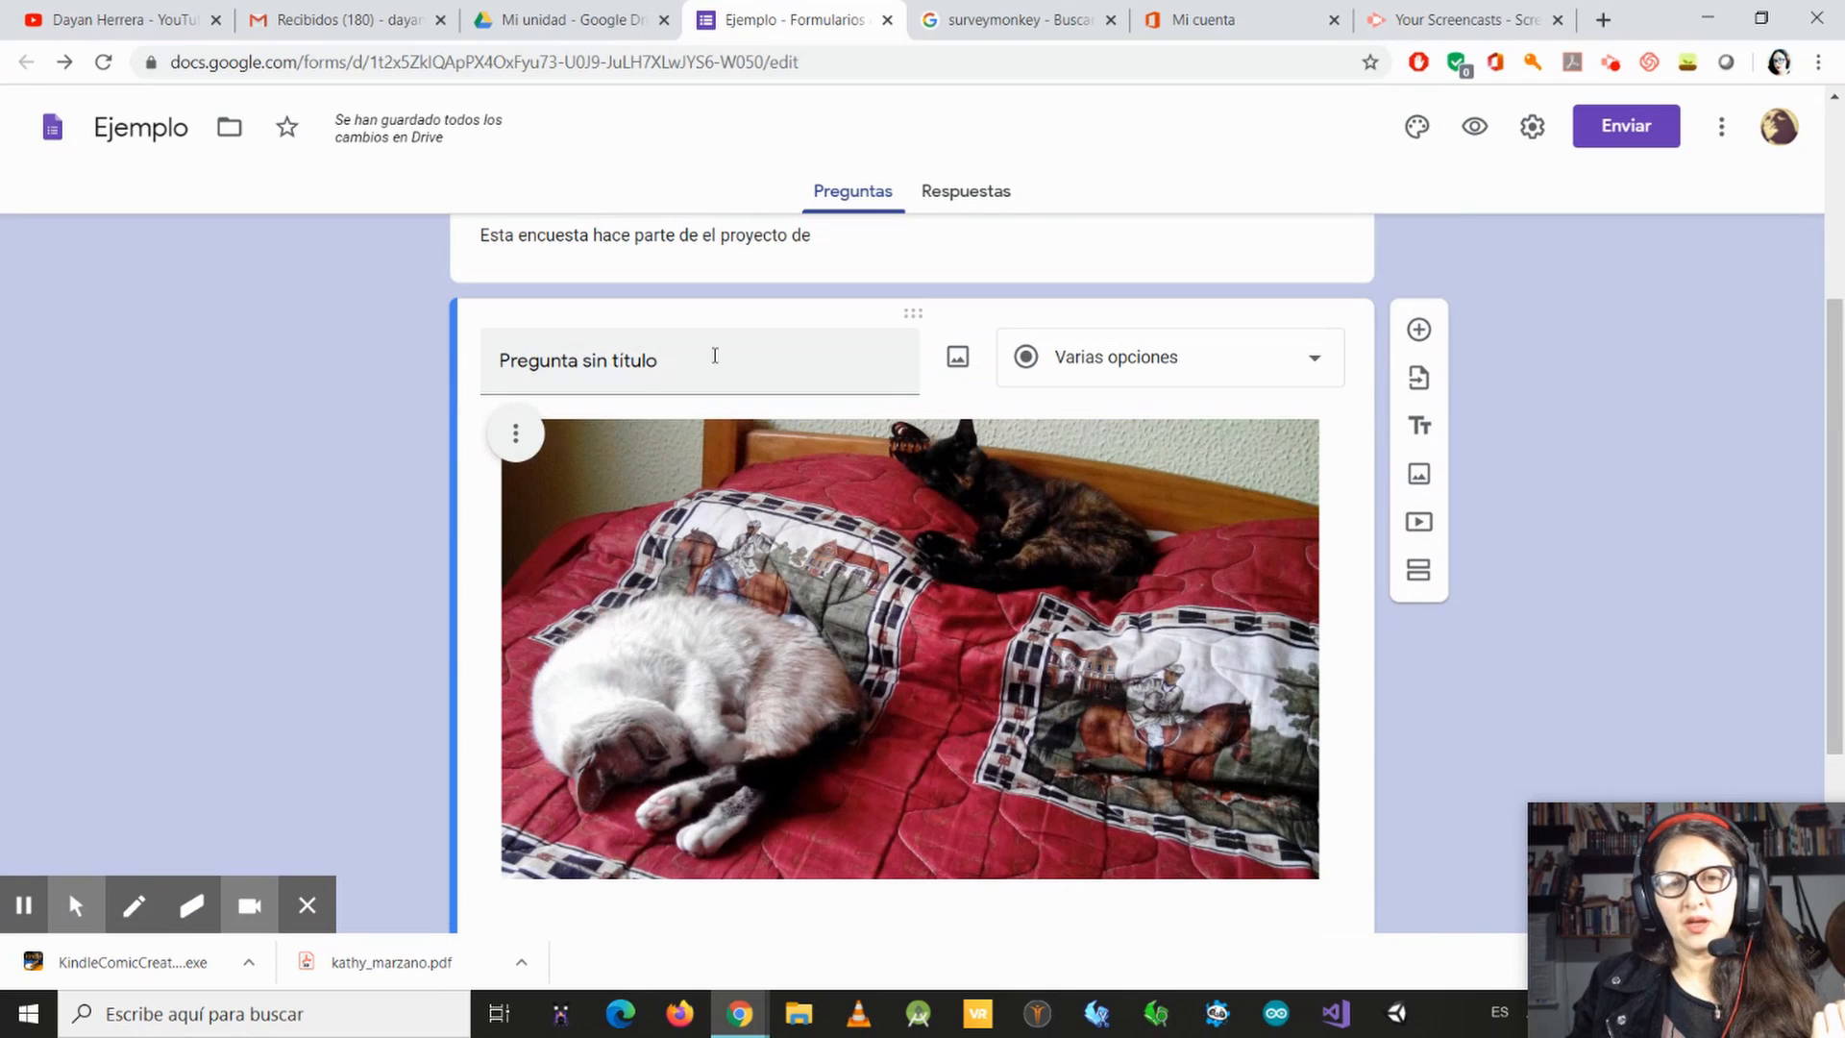
pyautogui.click(680, 366)
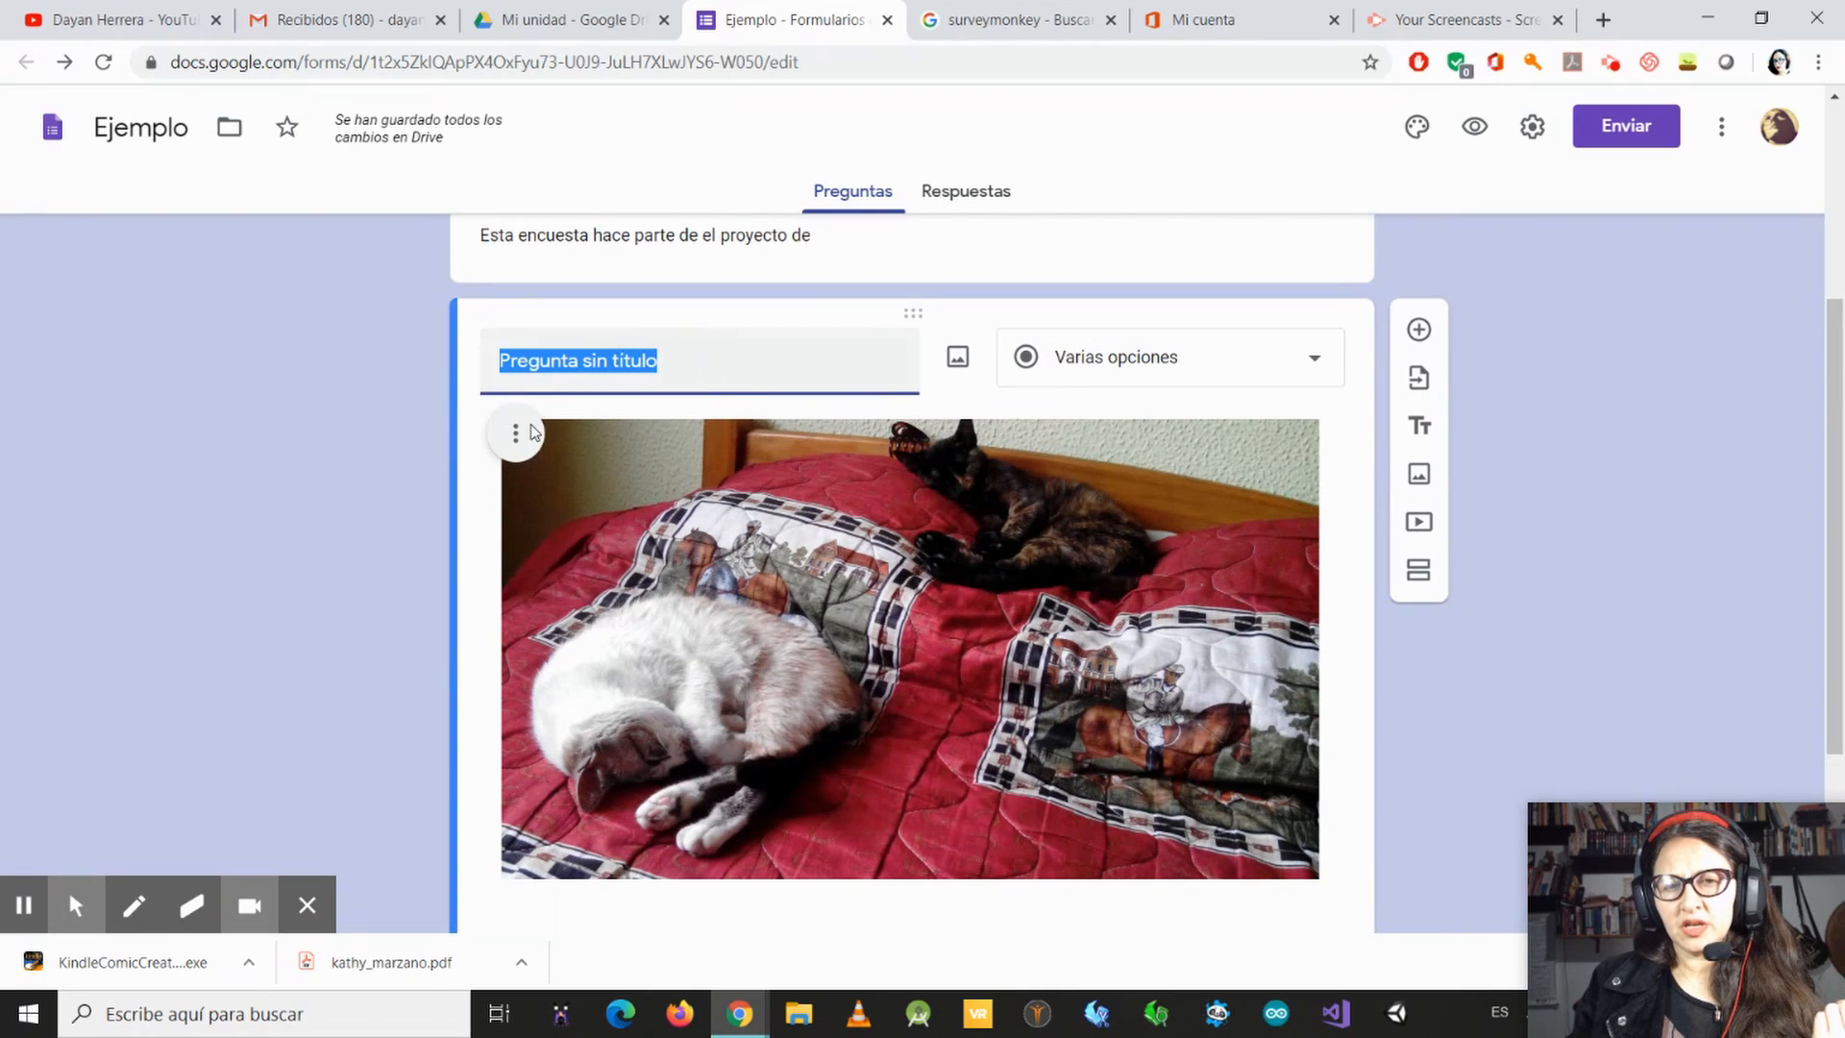
pyautogui.click(957, 356)
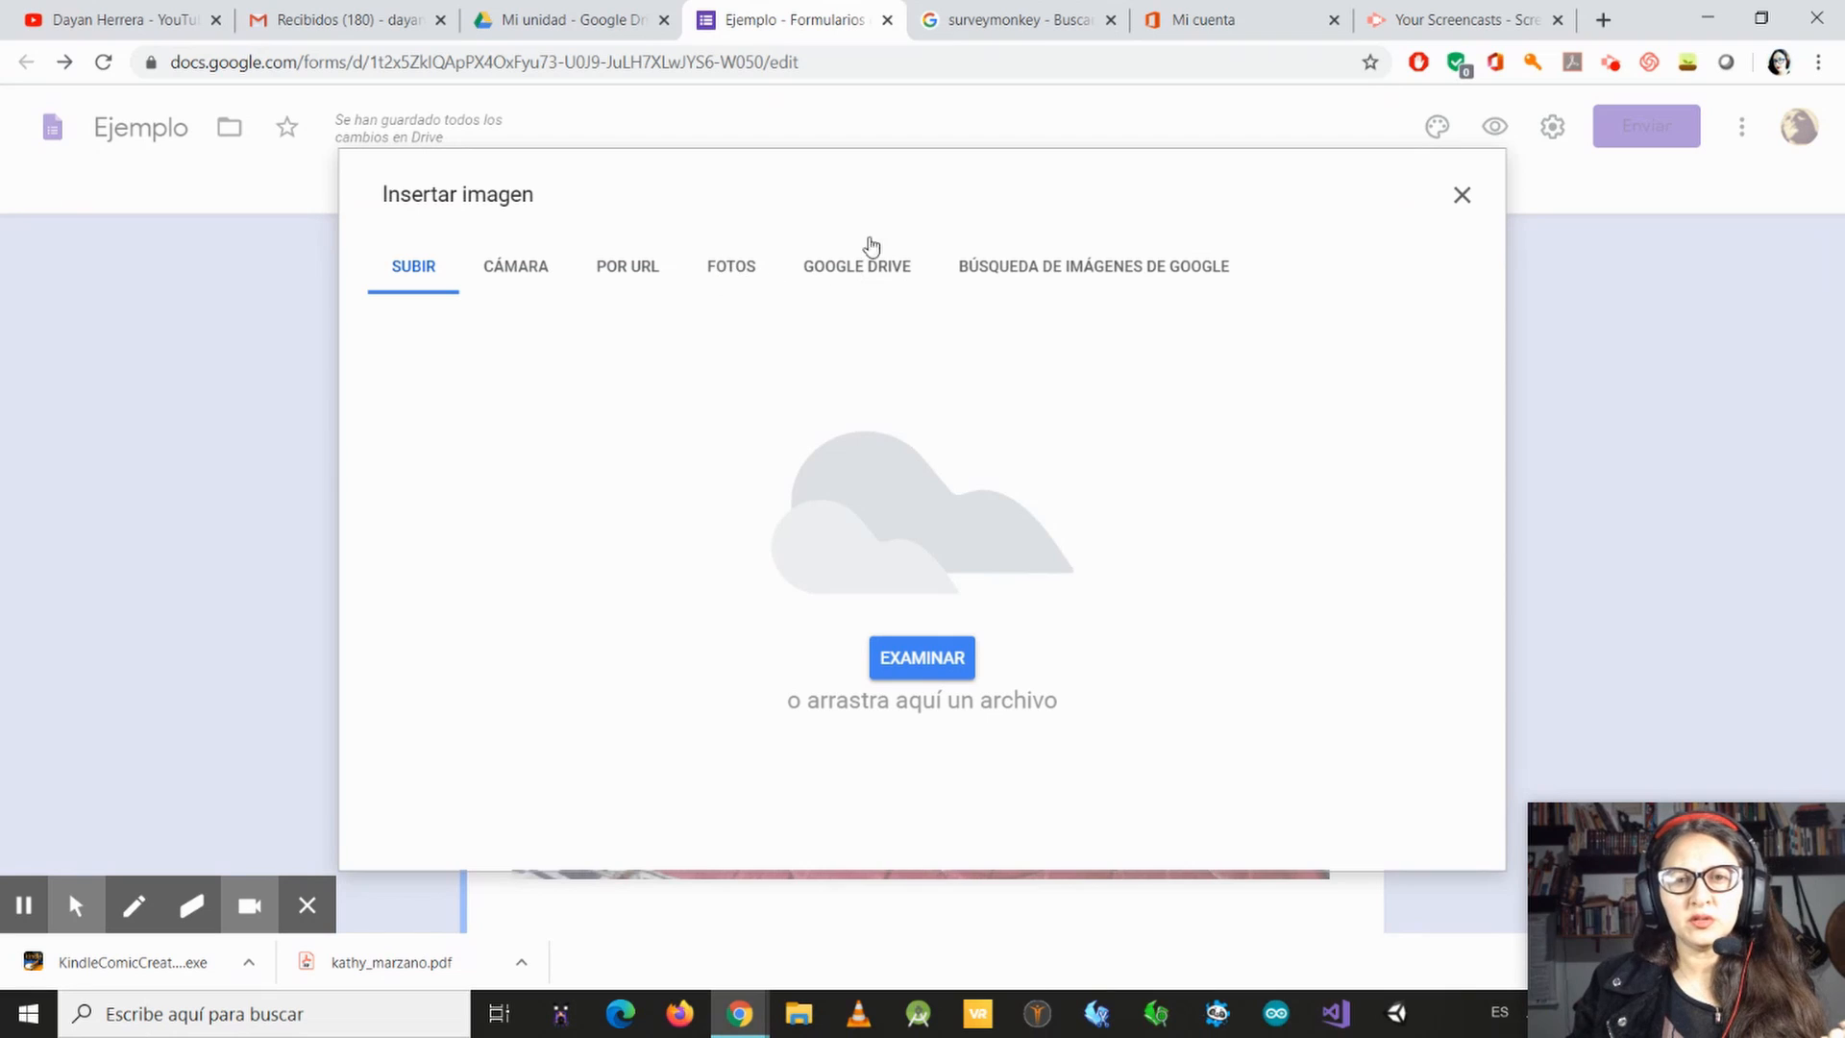
pyautogui.click(1461, 194)
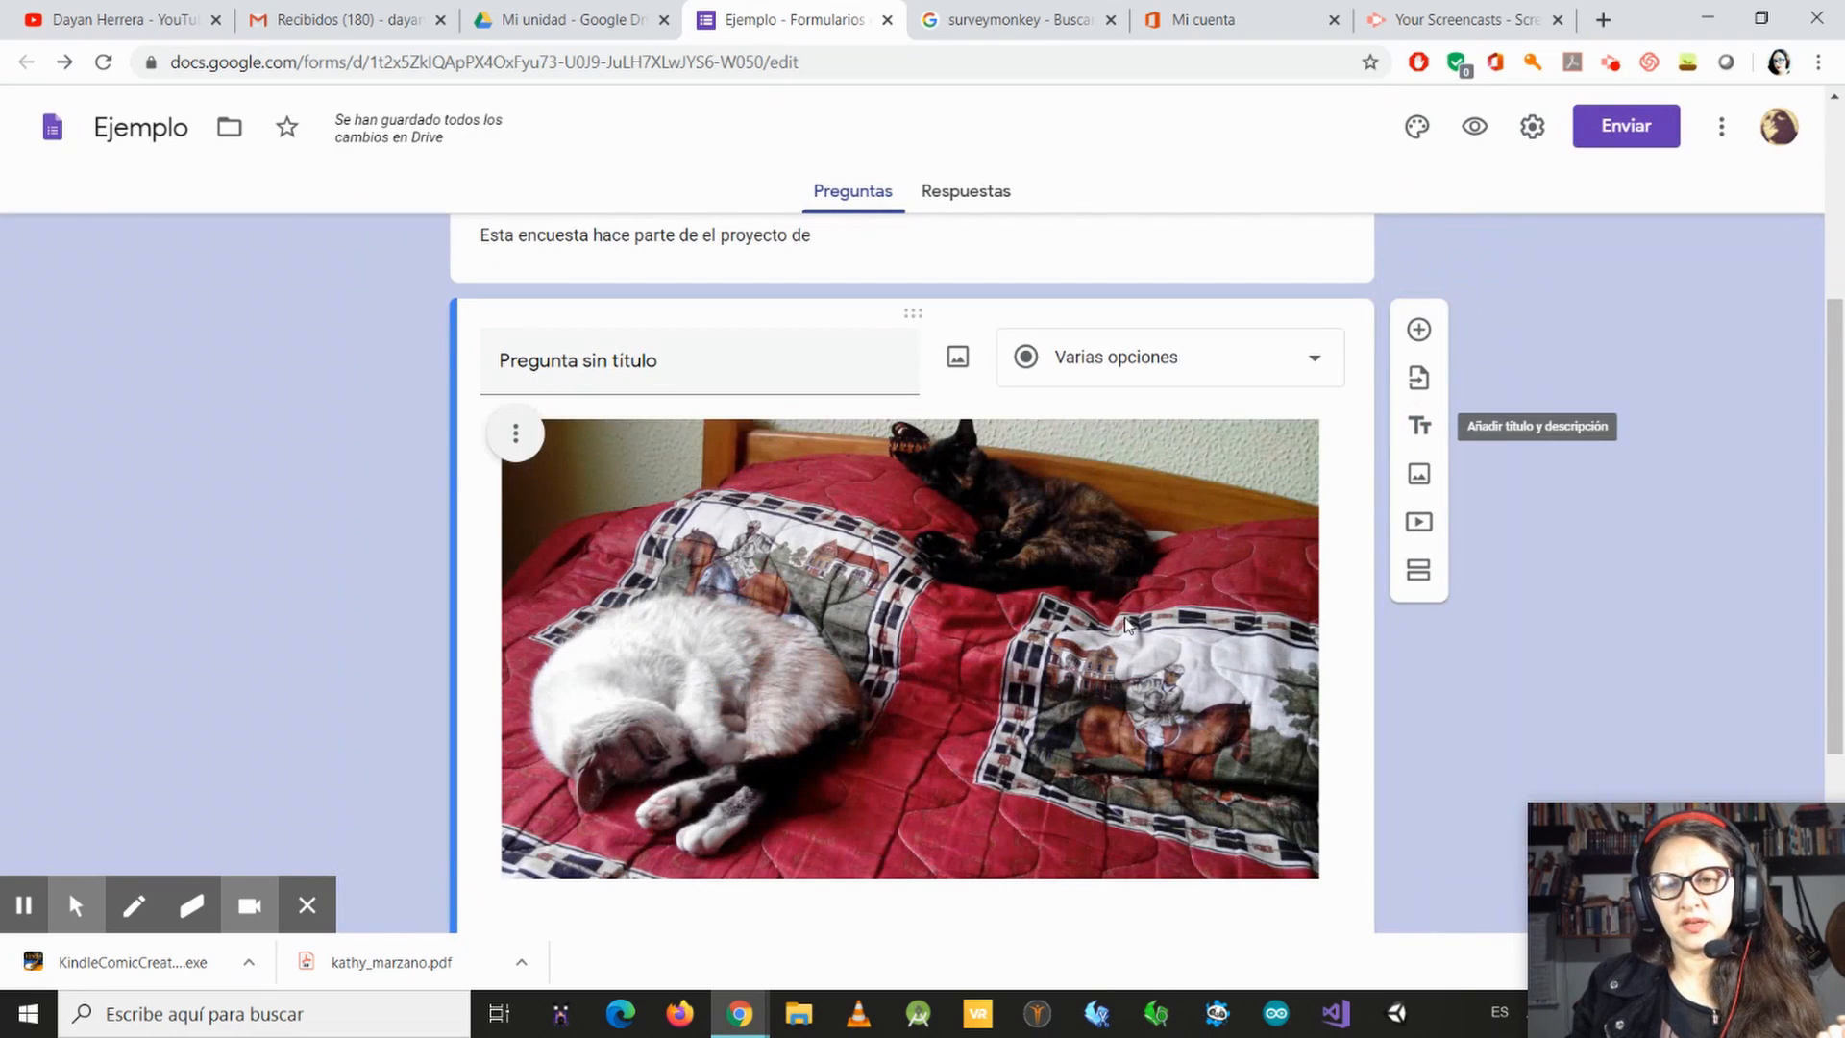
# Step: Remove the cat photo from the untitled question
pyautogui.click(515, 433)
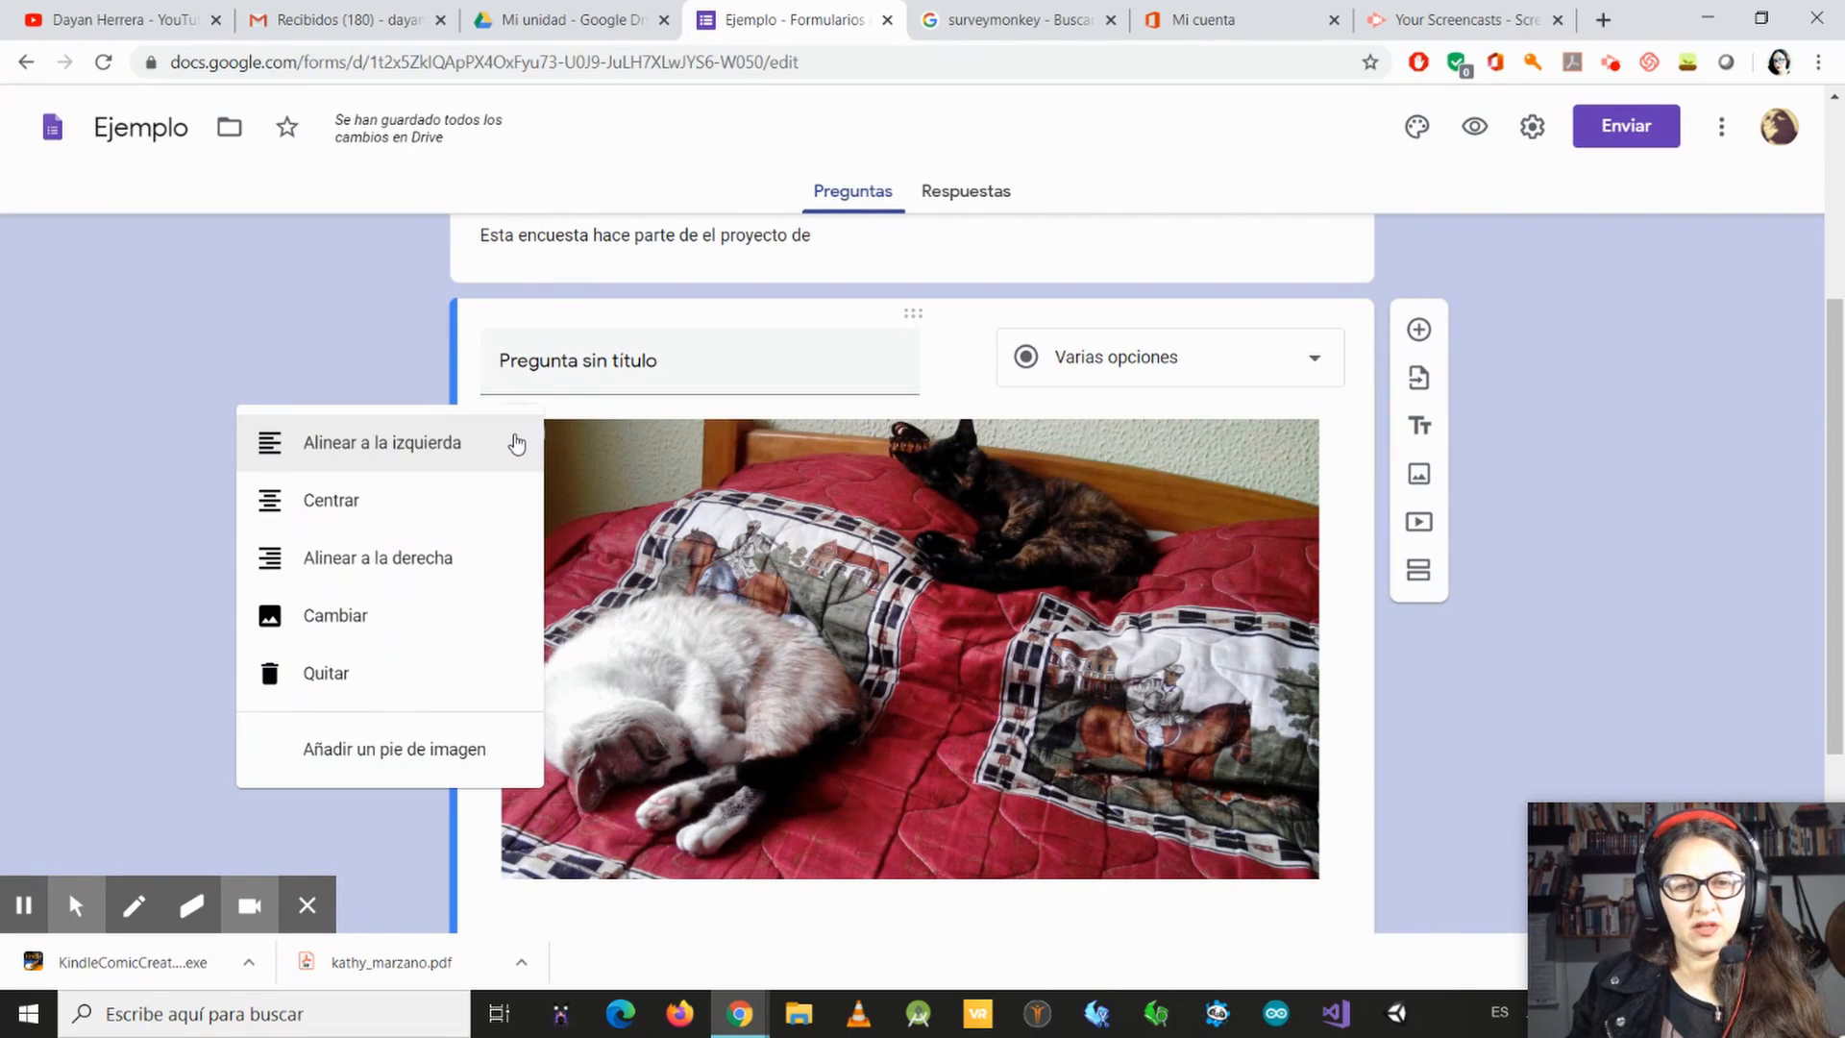
pyautogui.click(375, 693)
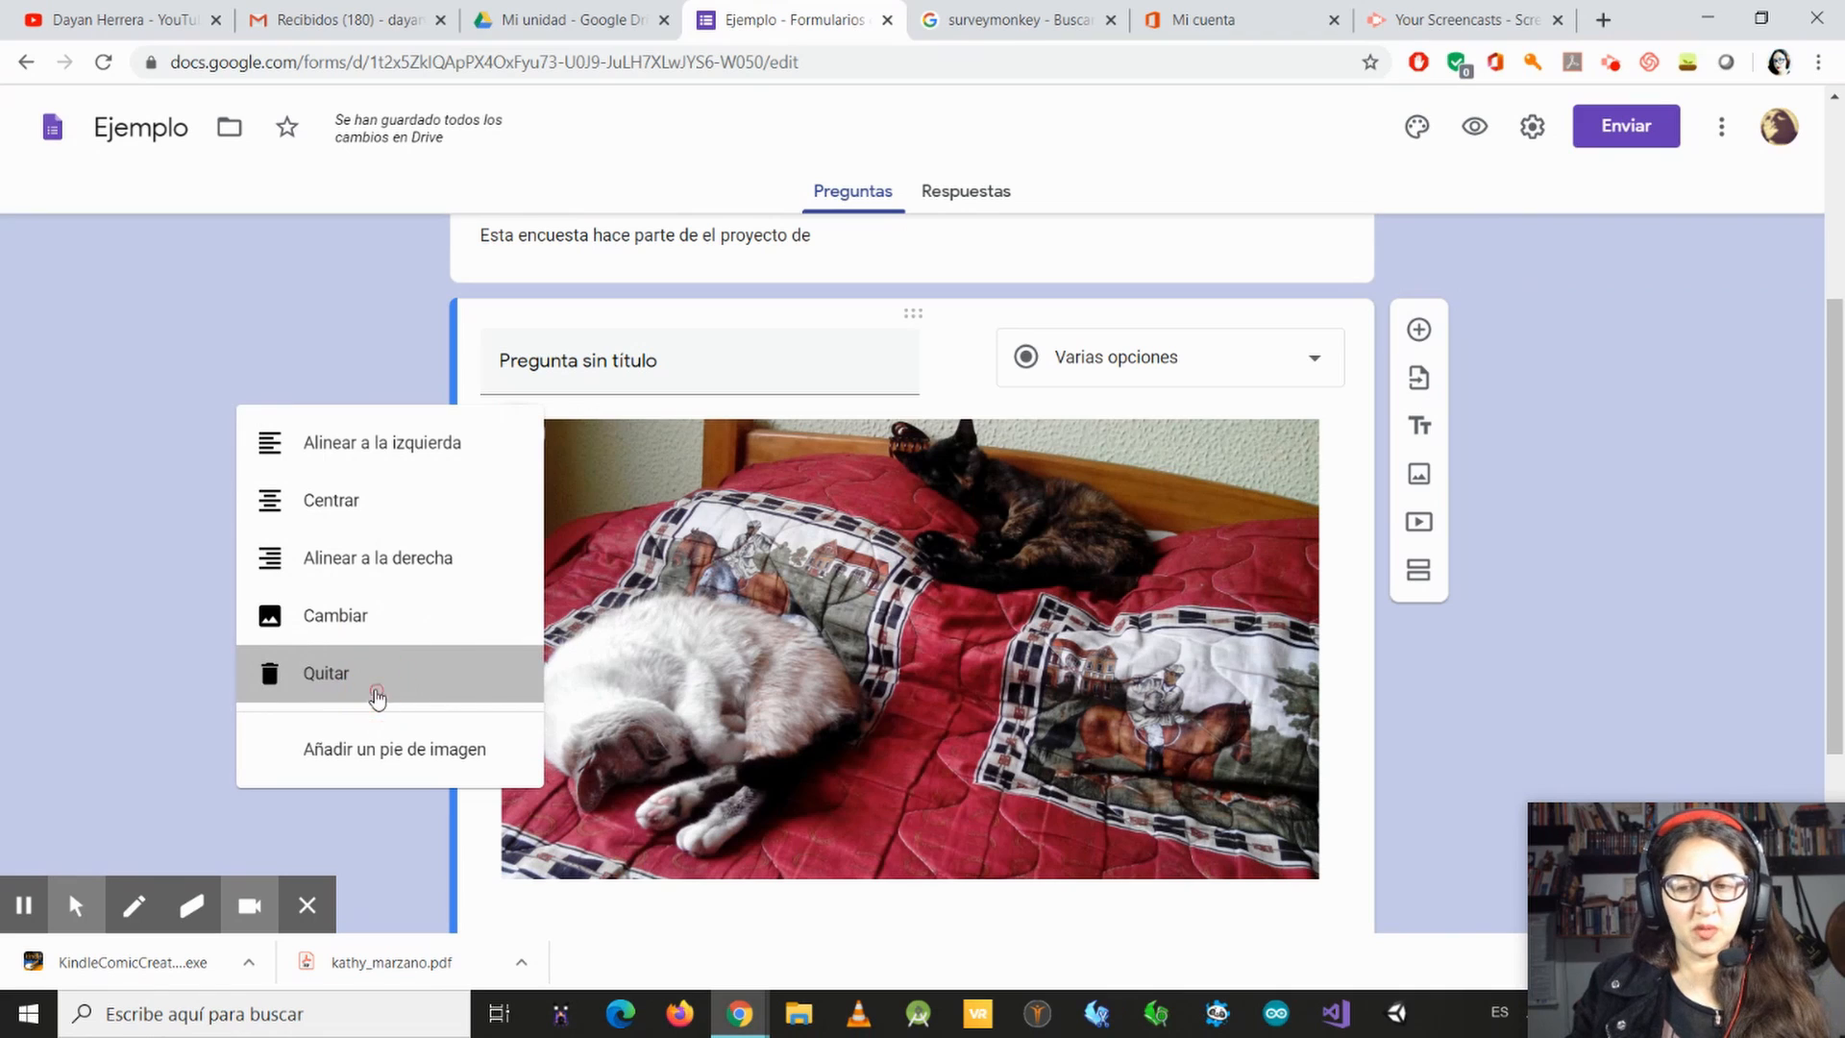
# Step: Replace the untitled question's title with "¿Cuantas horas al día escuchas música?"
pyautogui.click(734, 580)
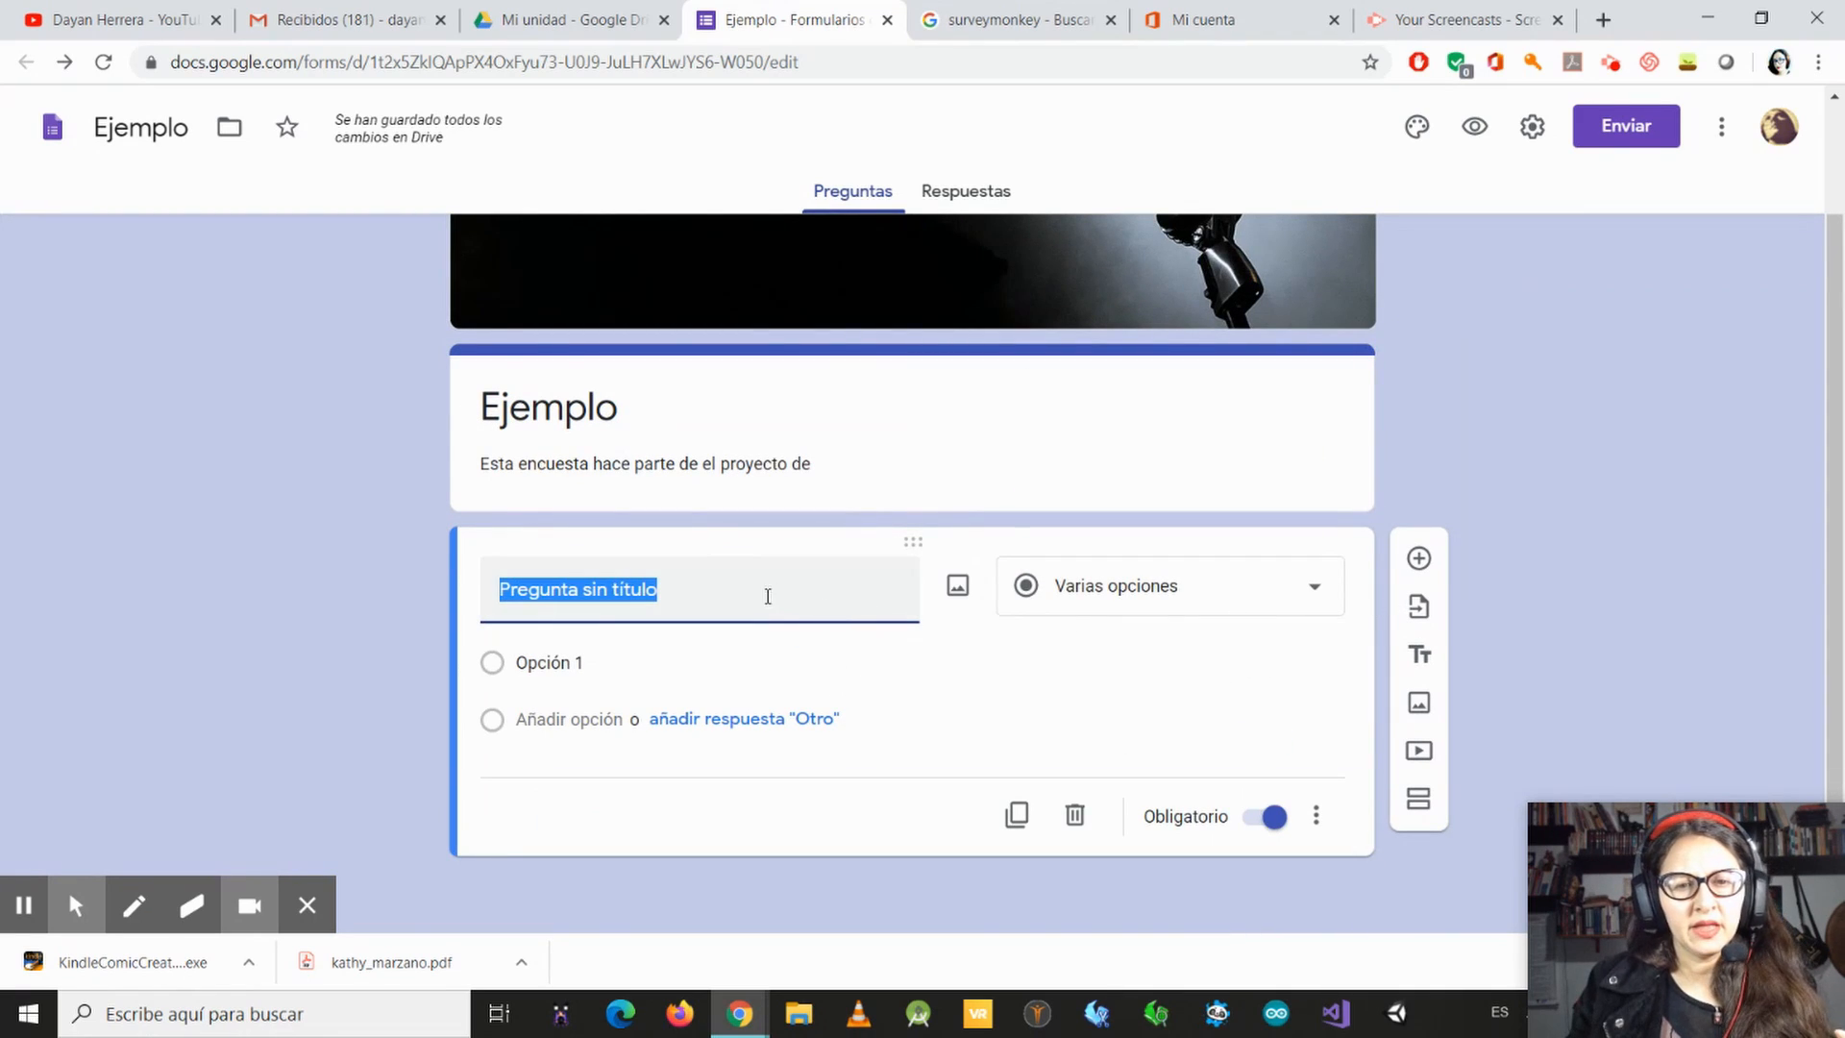
pyautogui.moveTo(756, 589); pyautogui.dragTo(535, 589)
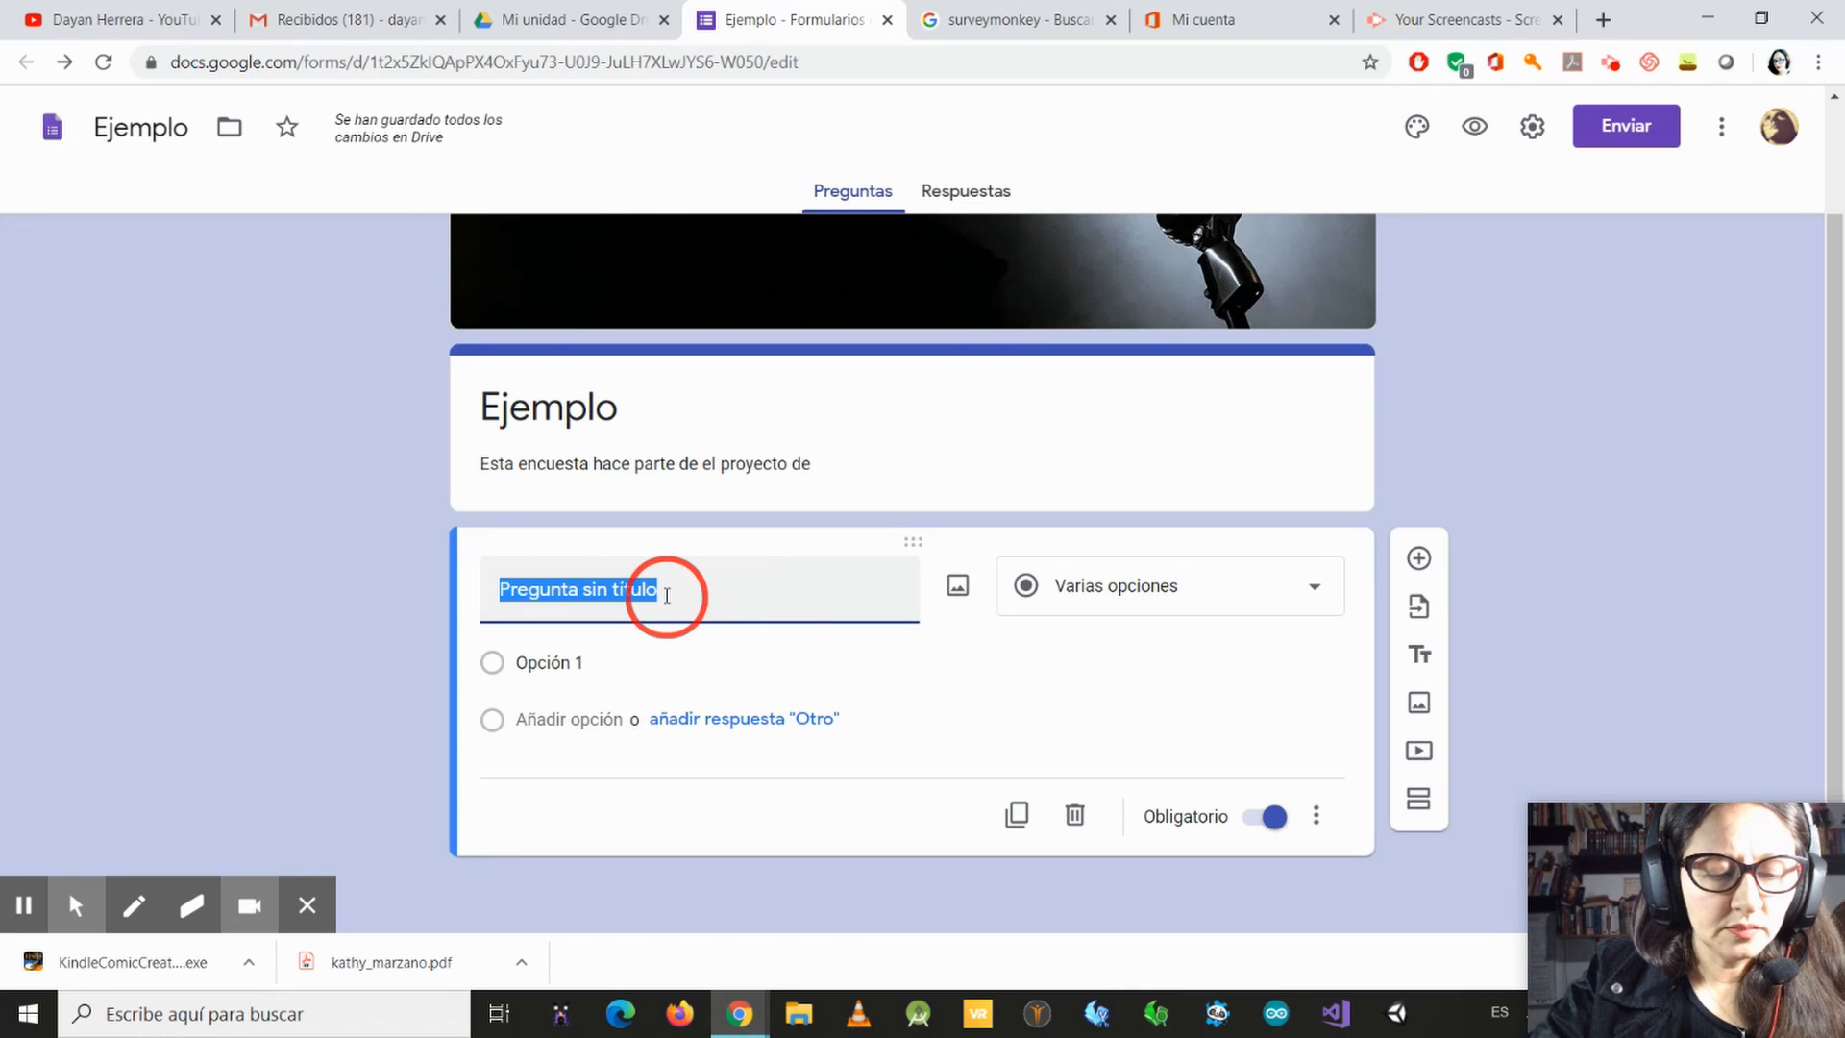
pyautogui.write('De')
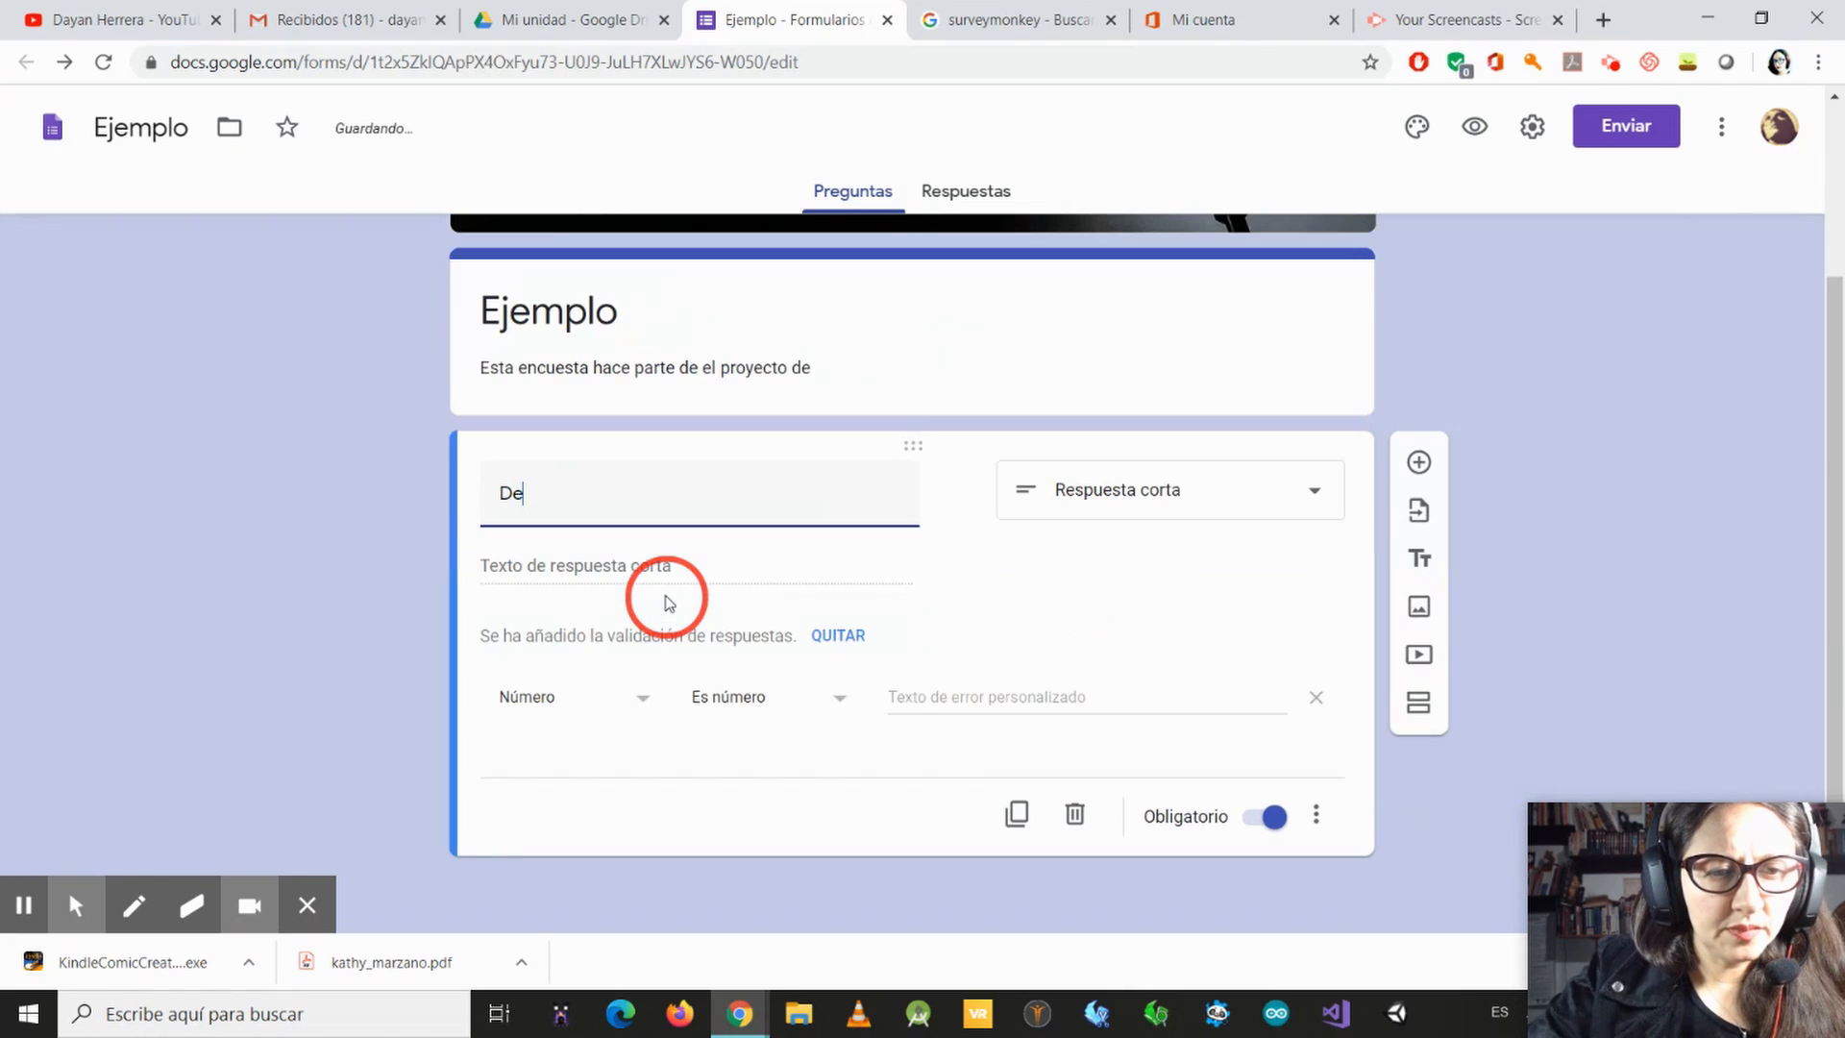
pyautogui.press('BackSpace')
pyautogui.press('BackSpace')
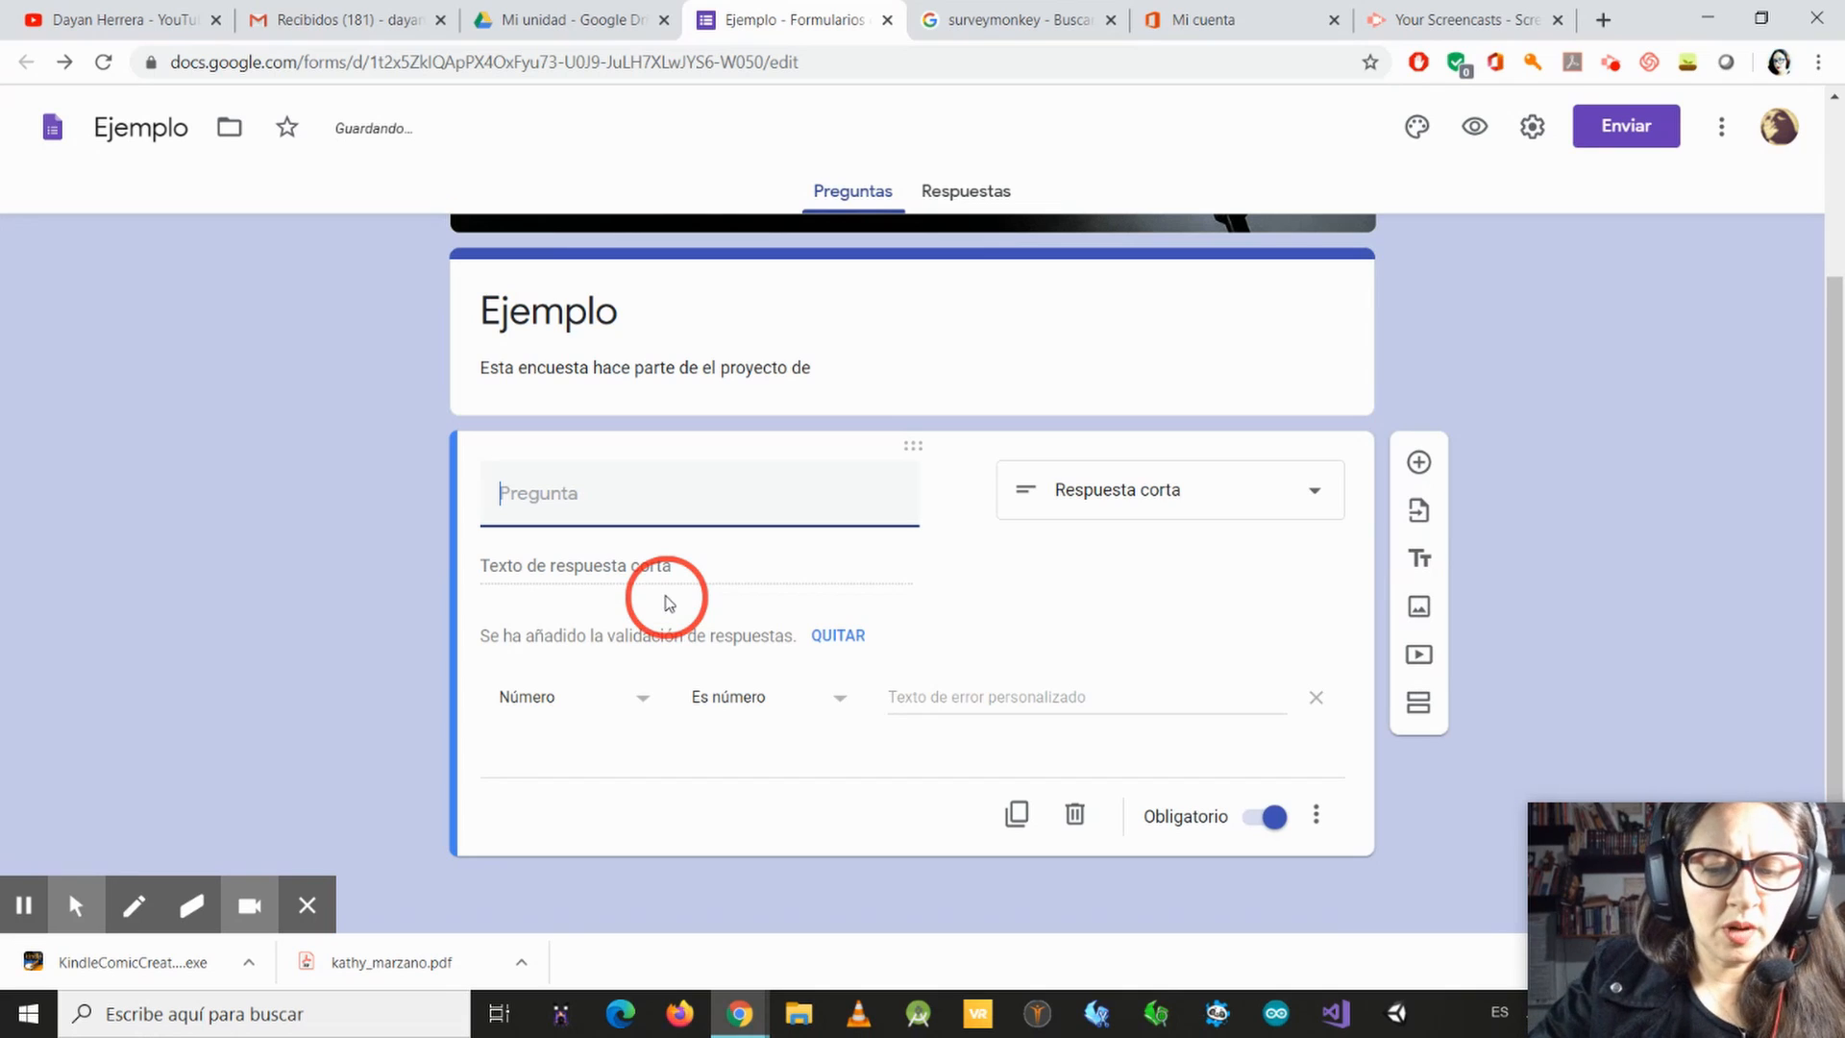
pyautogui.write('¿Cu')
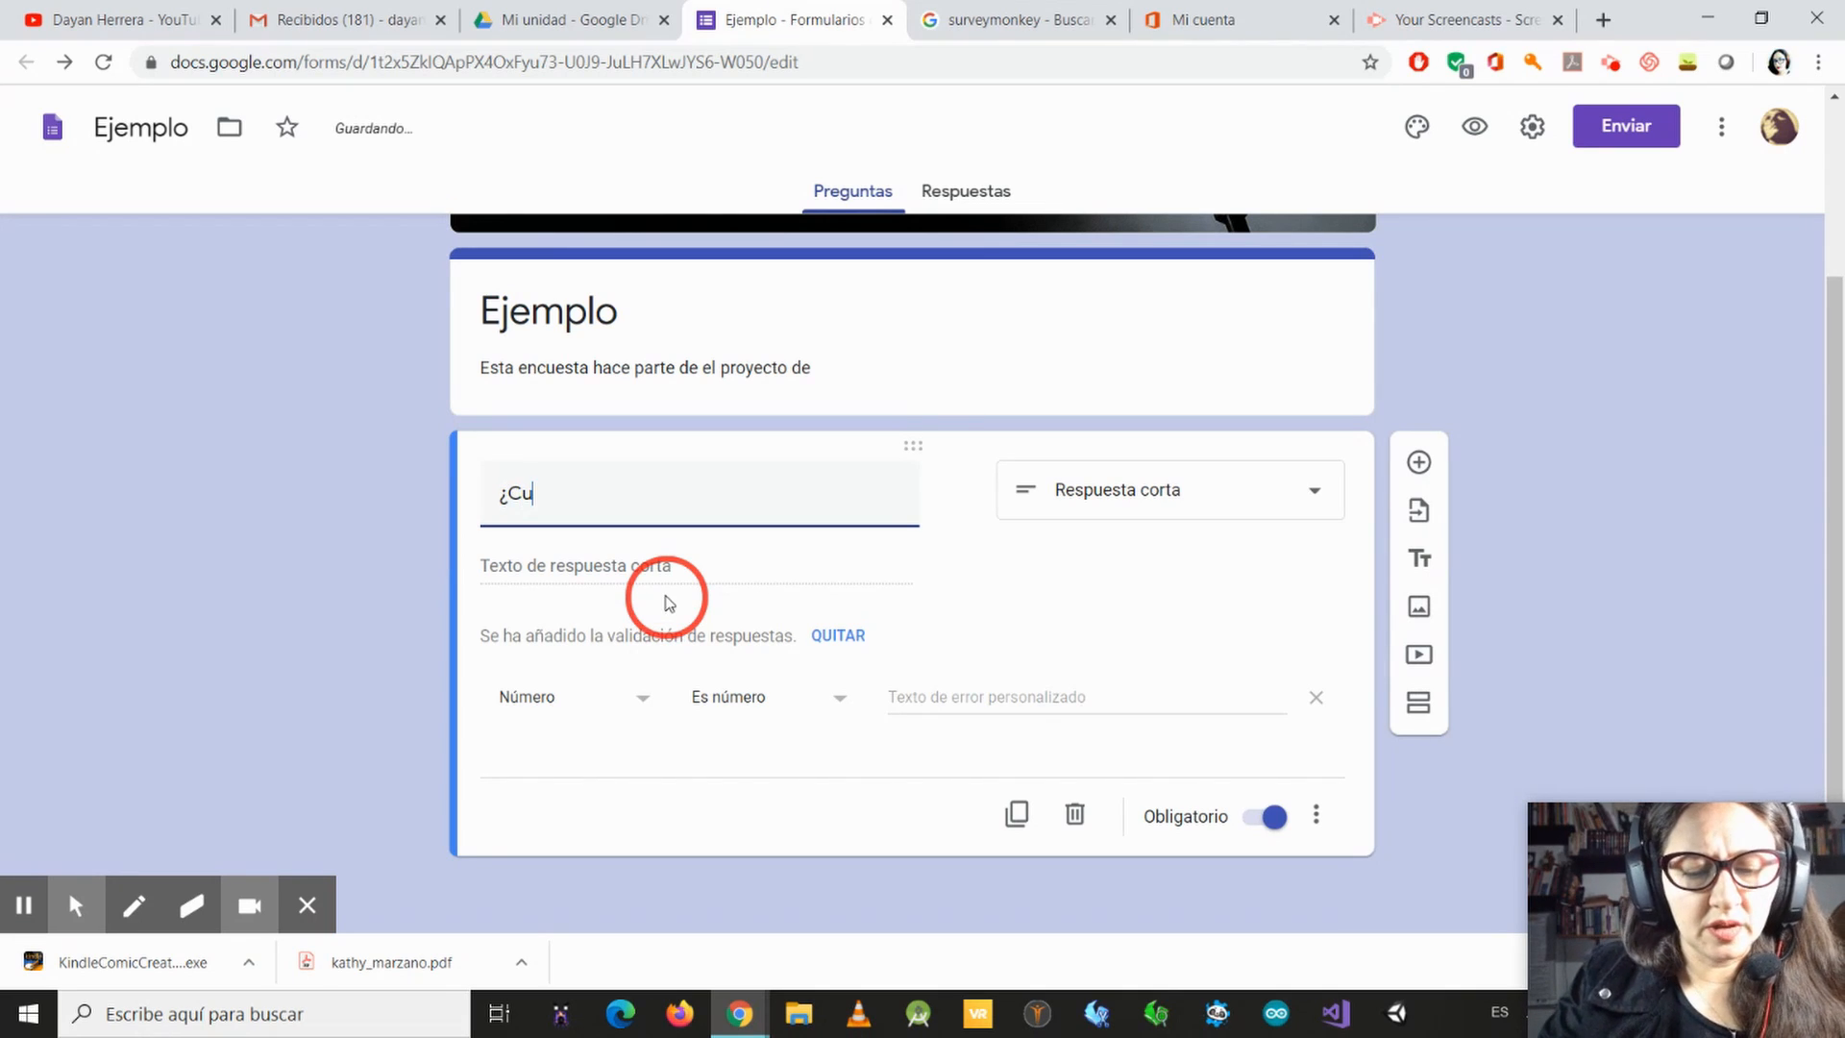
pyautogui.write('ntas')
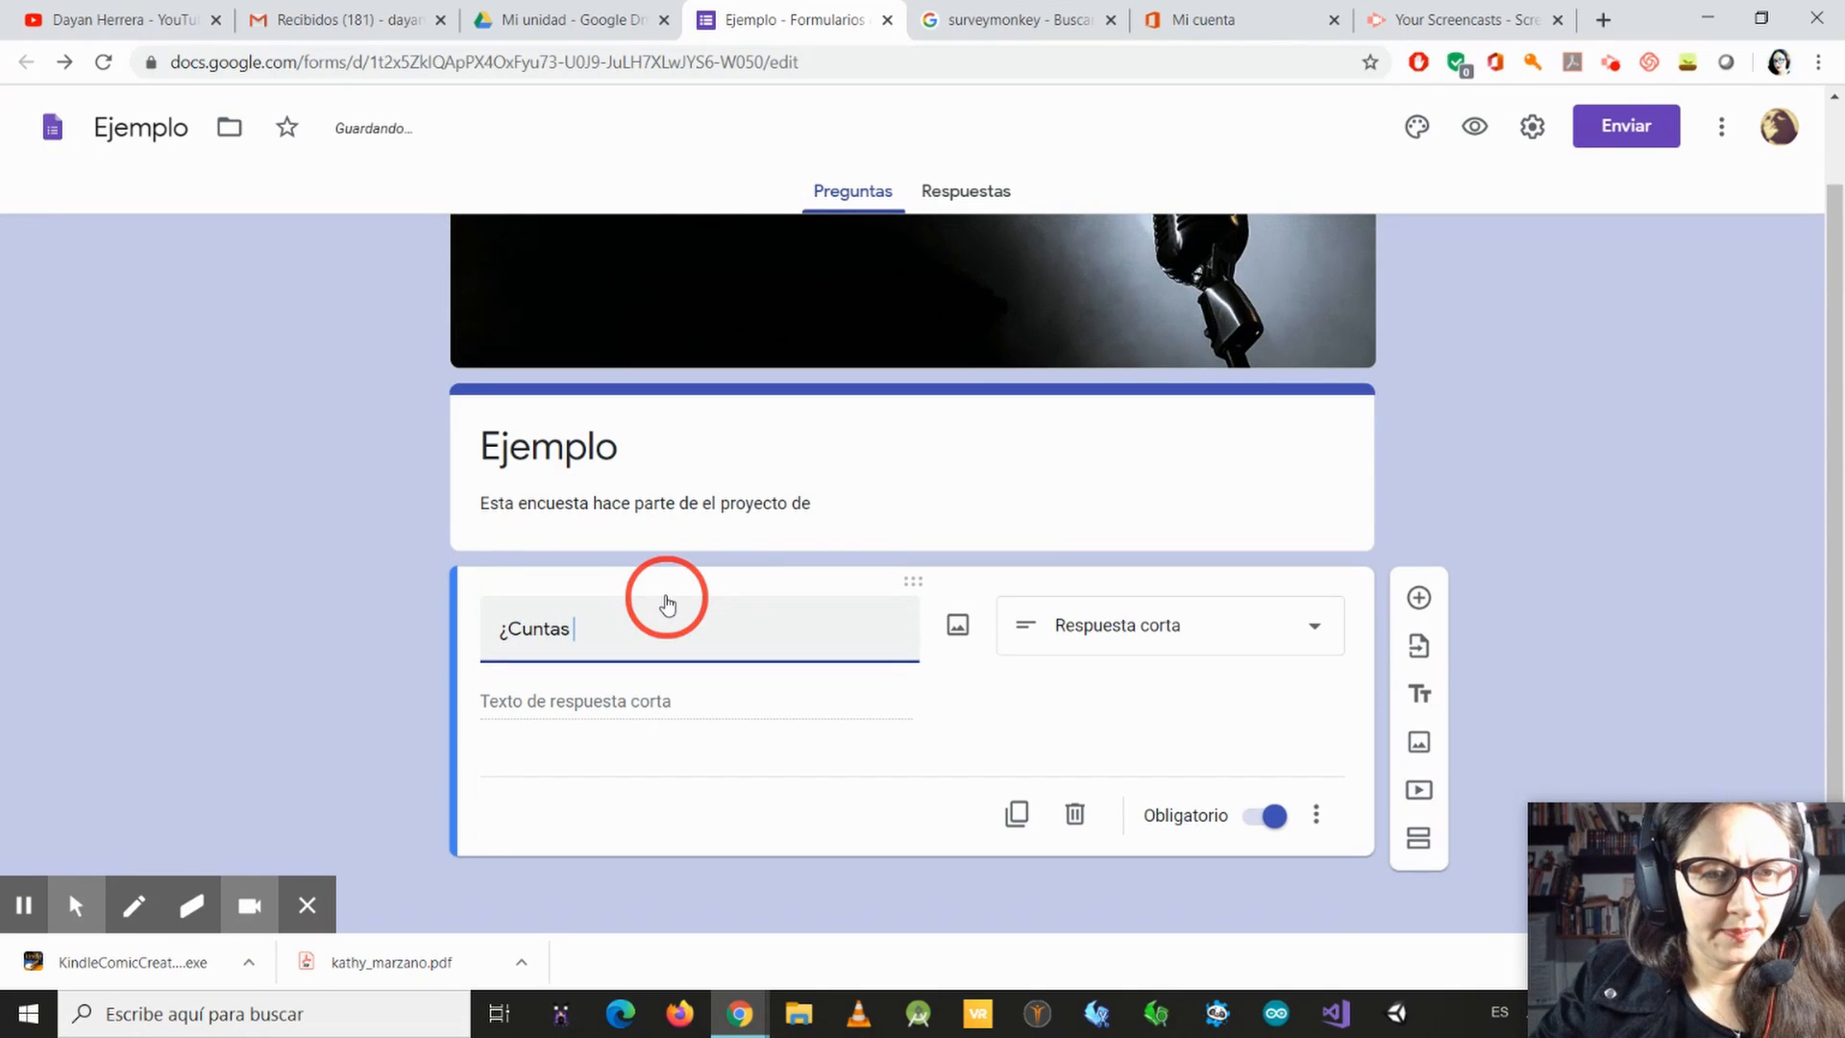
pyautogui.press('BackSpace')
pyautogui.press('BackSpace')
pyautogui.press('BackSpace')
pyautogui.press('BackSpace')
pyautogui.press('BackSpace')
pyautogui.write('anta')
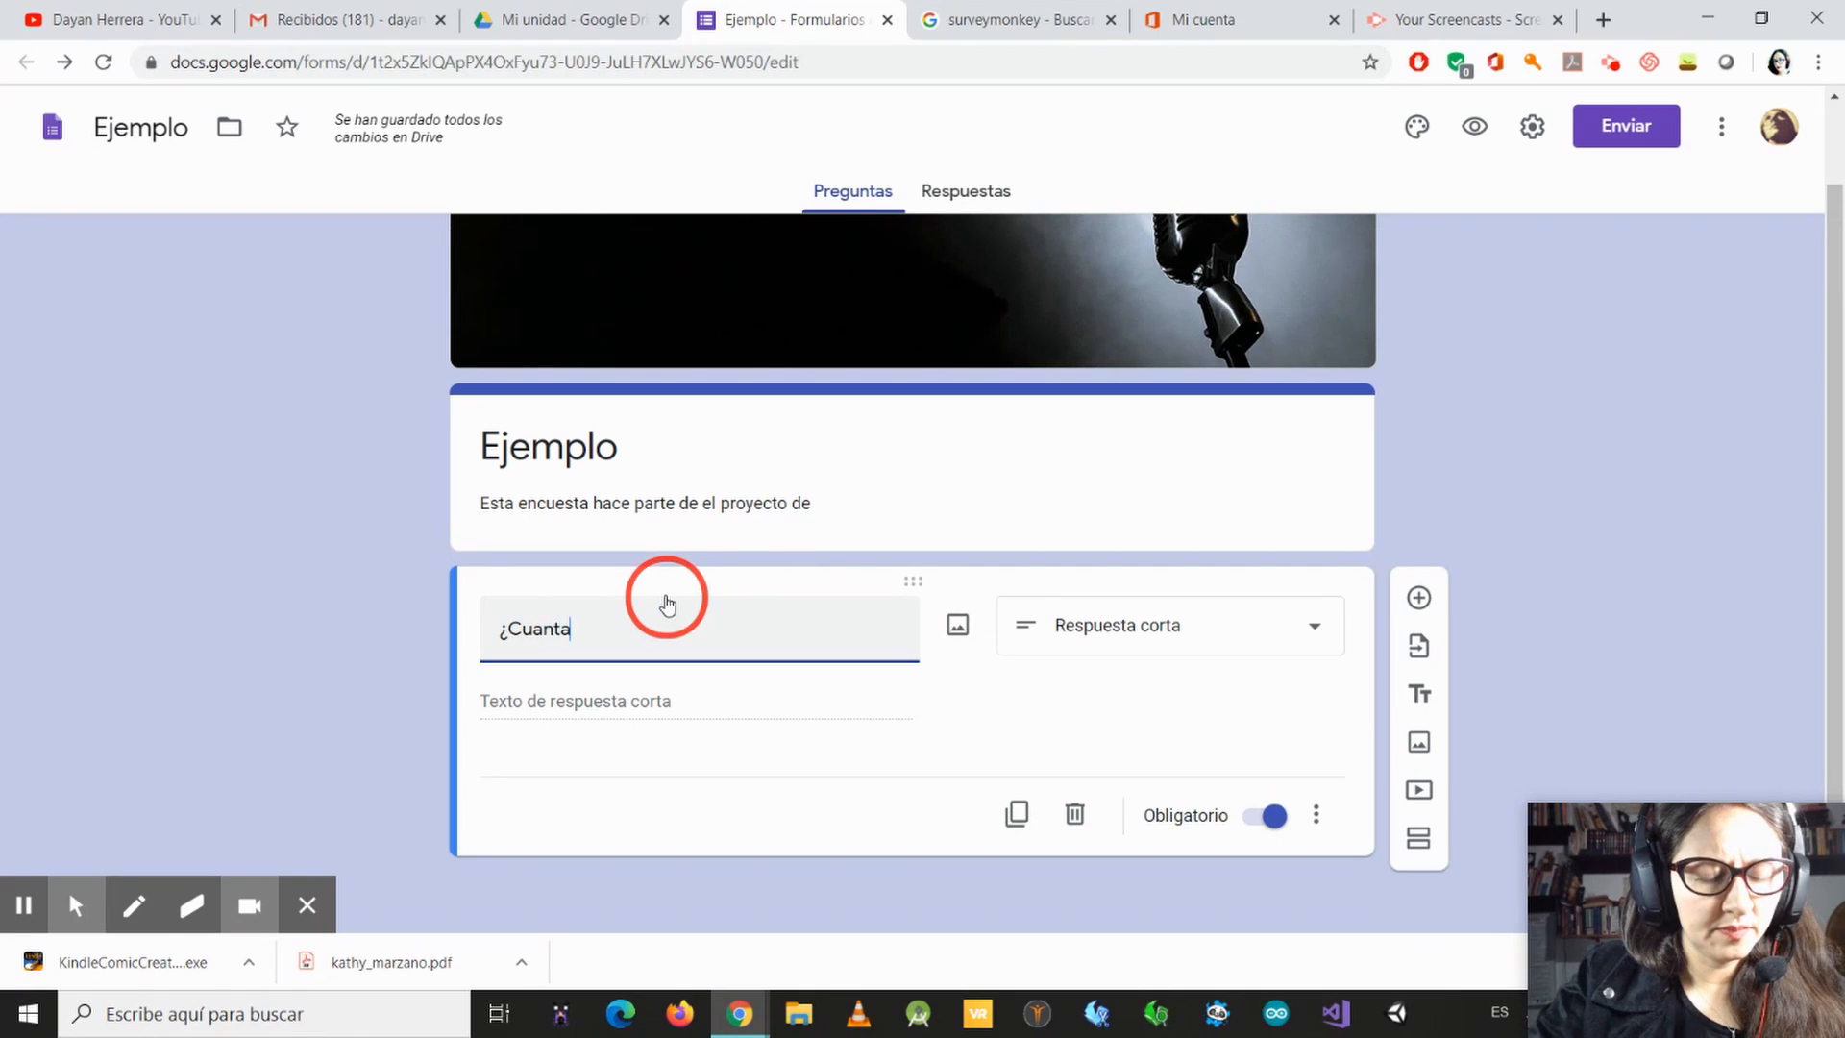
pyautogui.write('s ras')
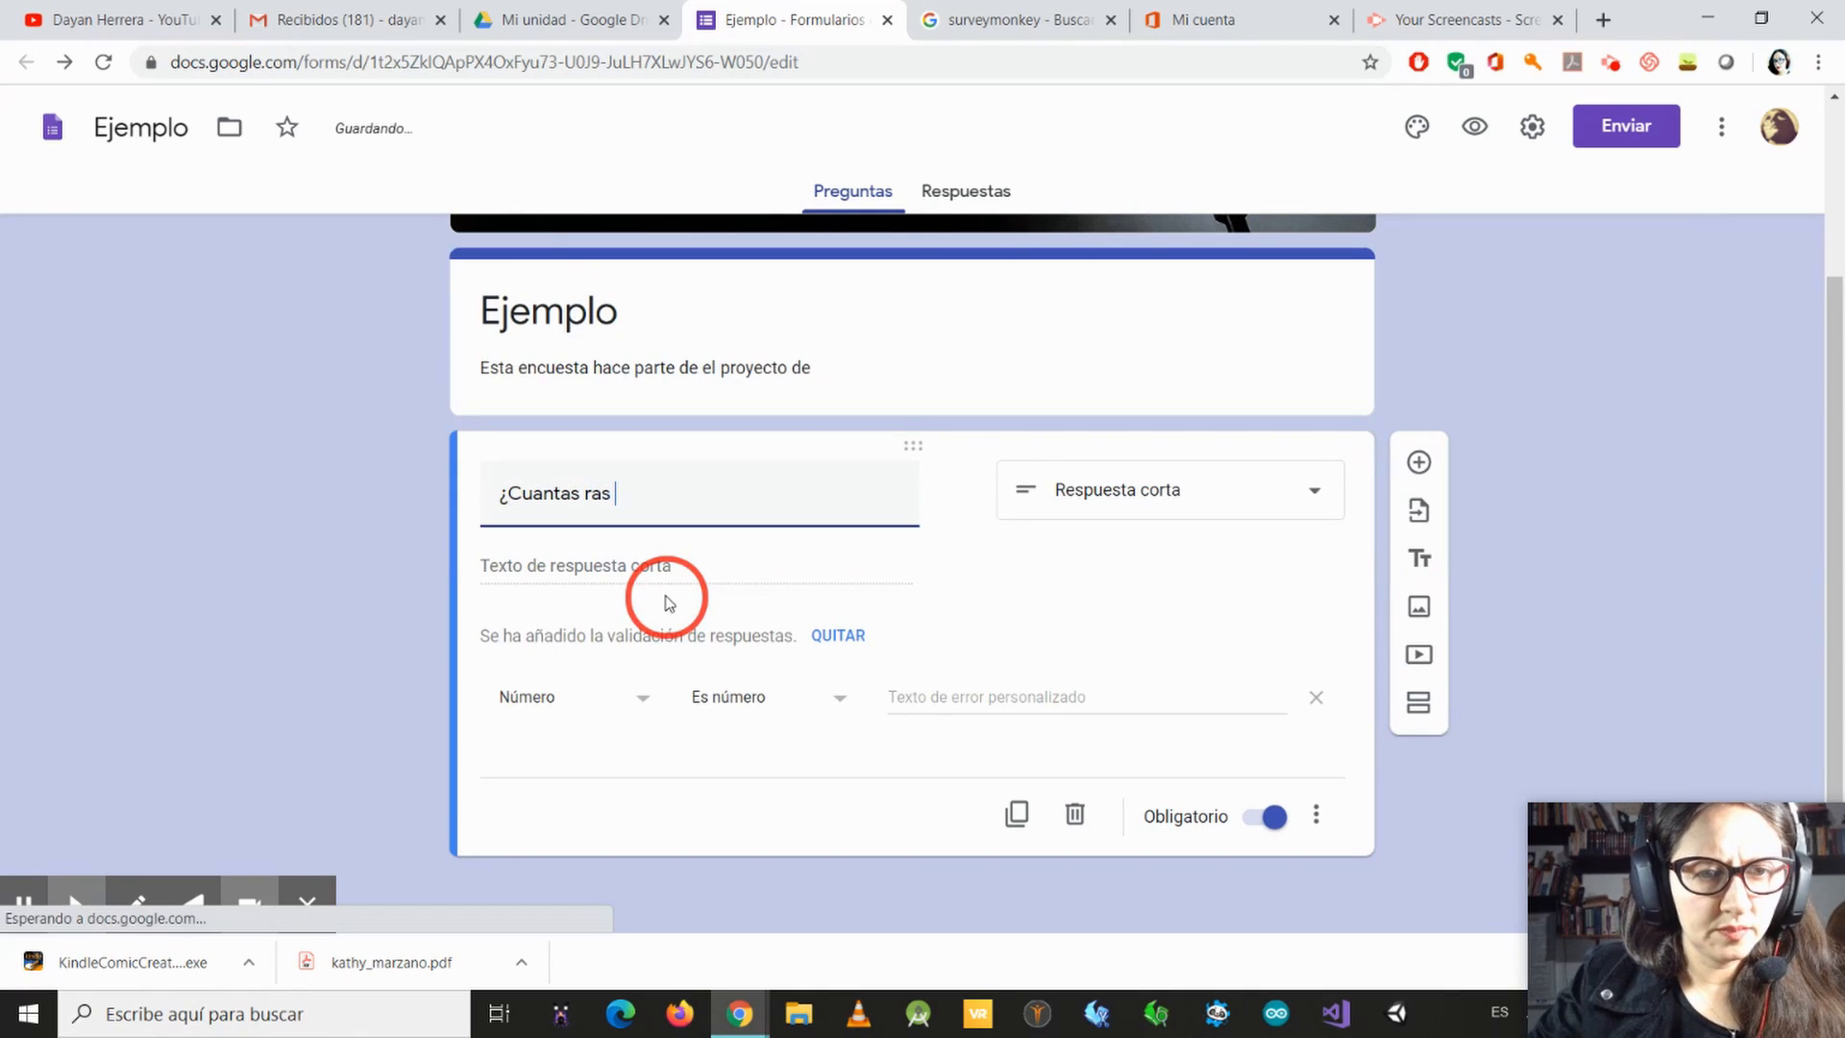
pyautogui.press('BackSpace')
pyautogui.press('BackSpace')
pyautogui.press('BackSpace')
pyautogui.press('BackSpace')
pyautogui.write('hi')
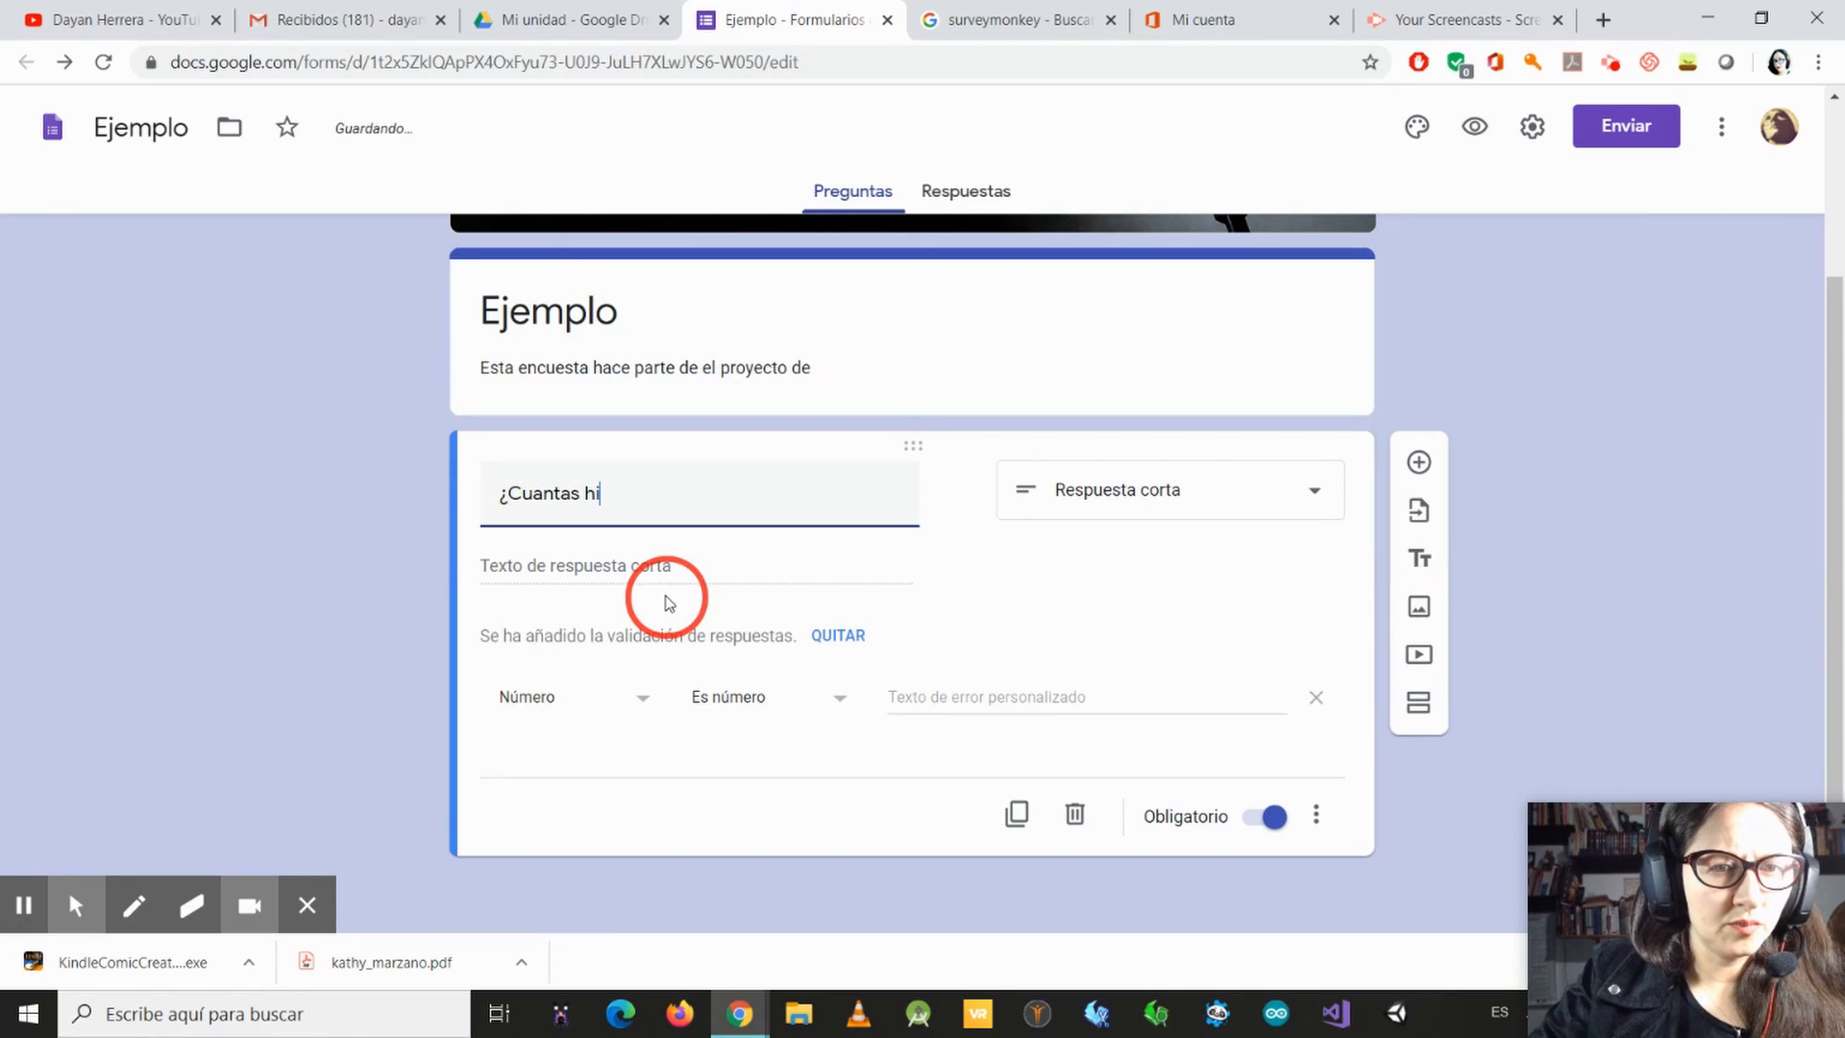
pyautogui.press('BackSpace')
pyautogui.write('oras al d')
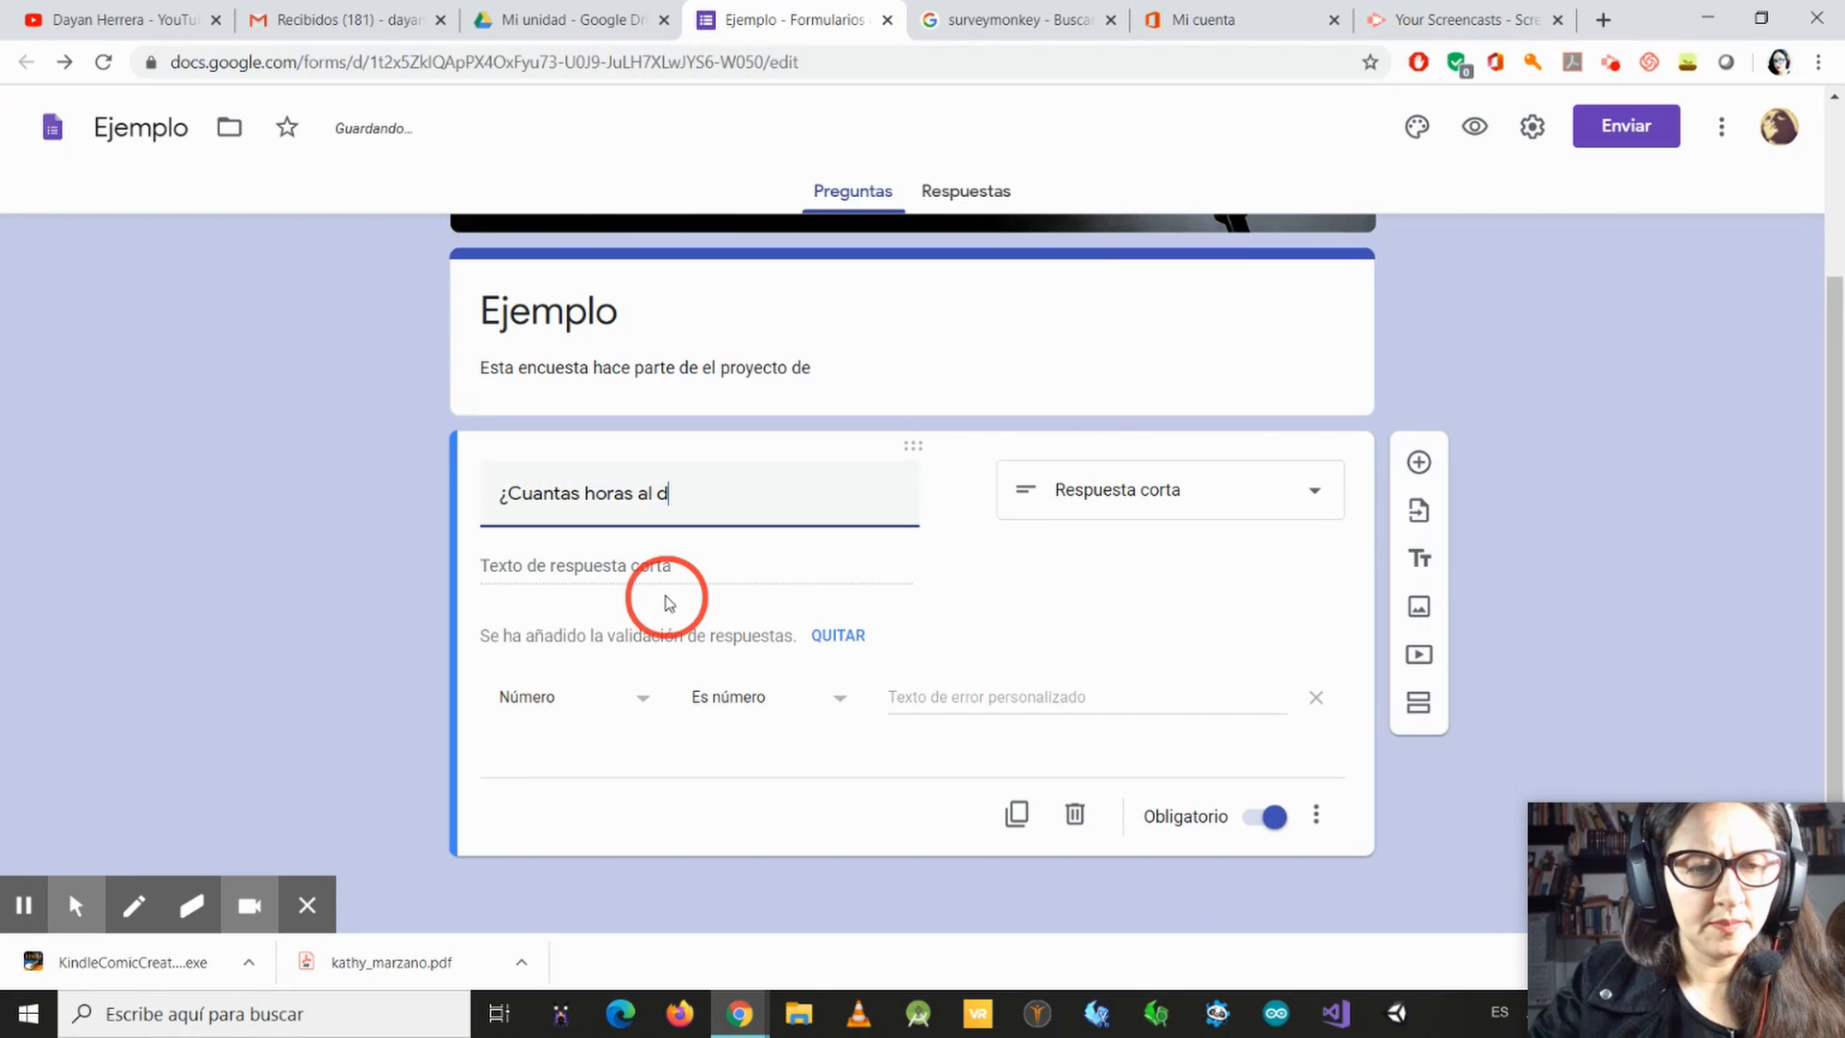
pyautogui.write('ia esc')
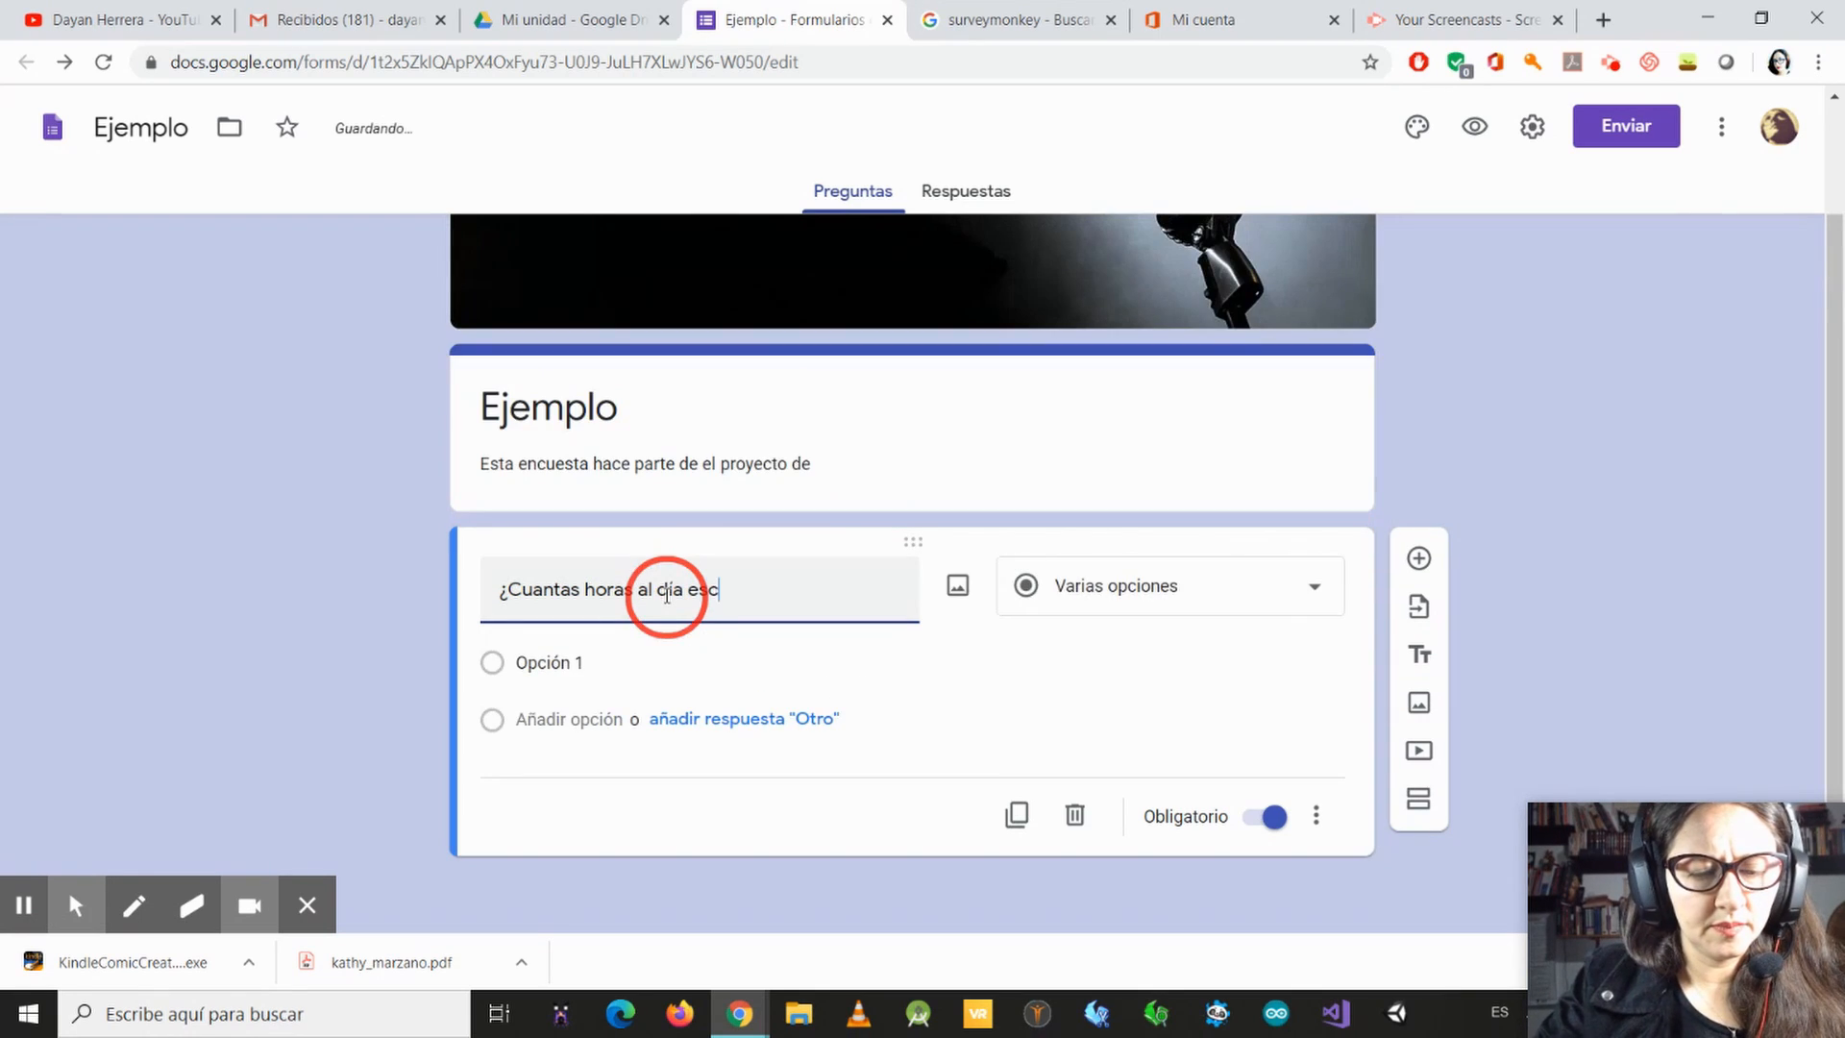
pyautogui.write('uchas m')
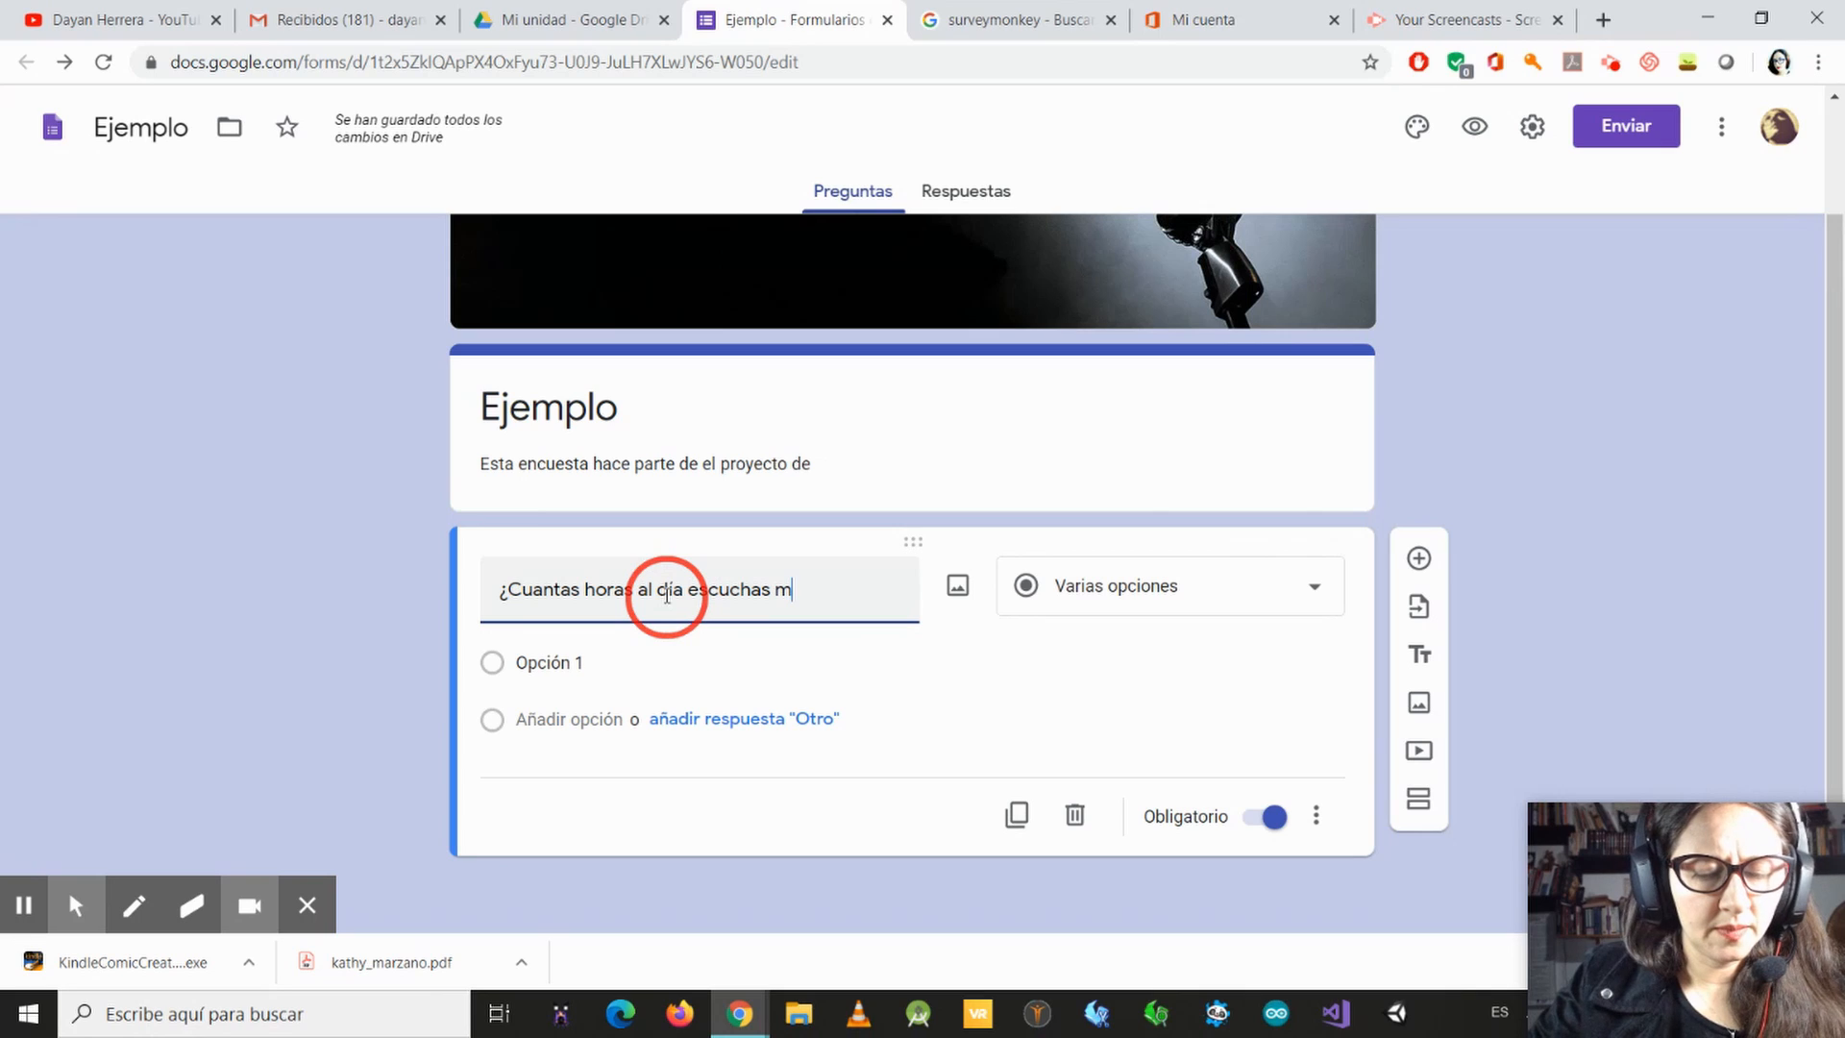
pyautogui.write('úsica')
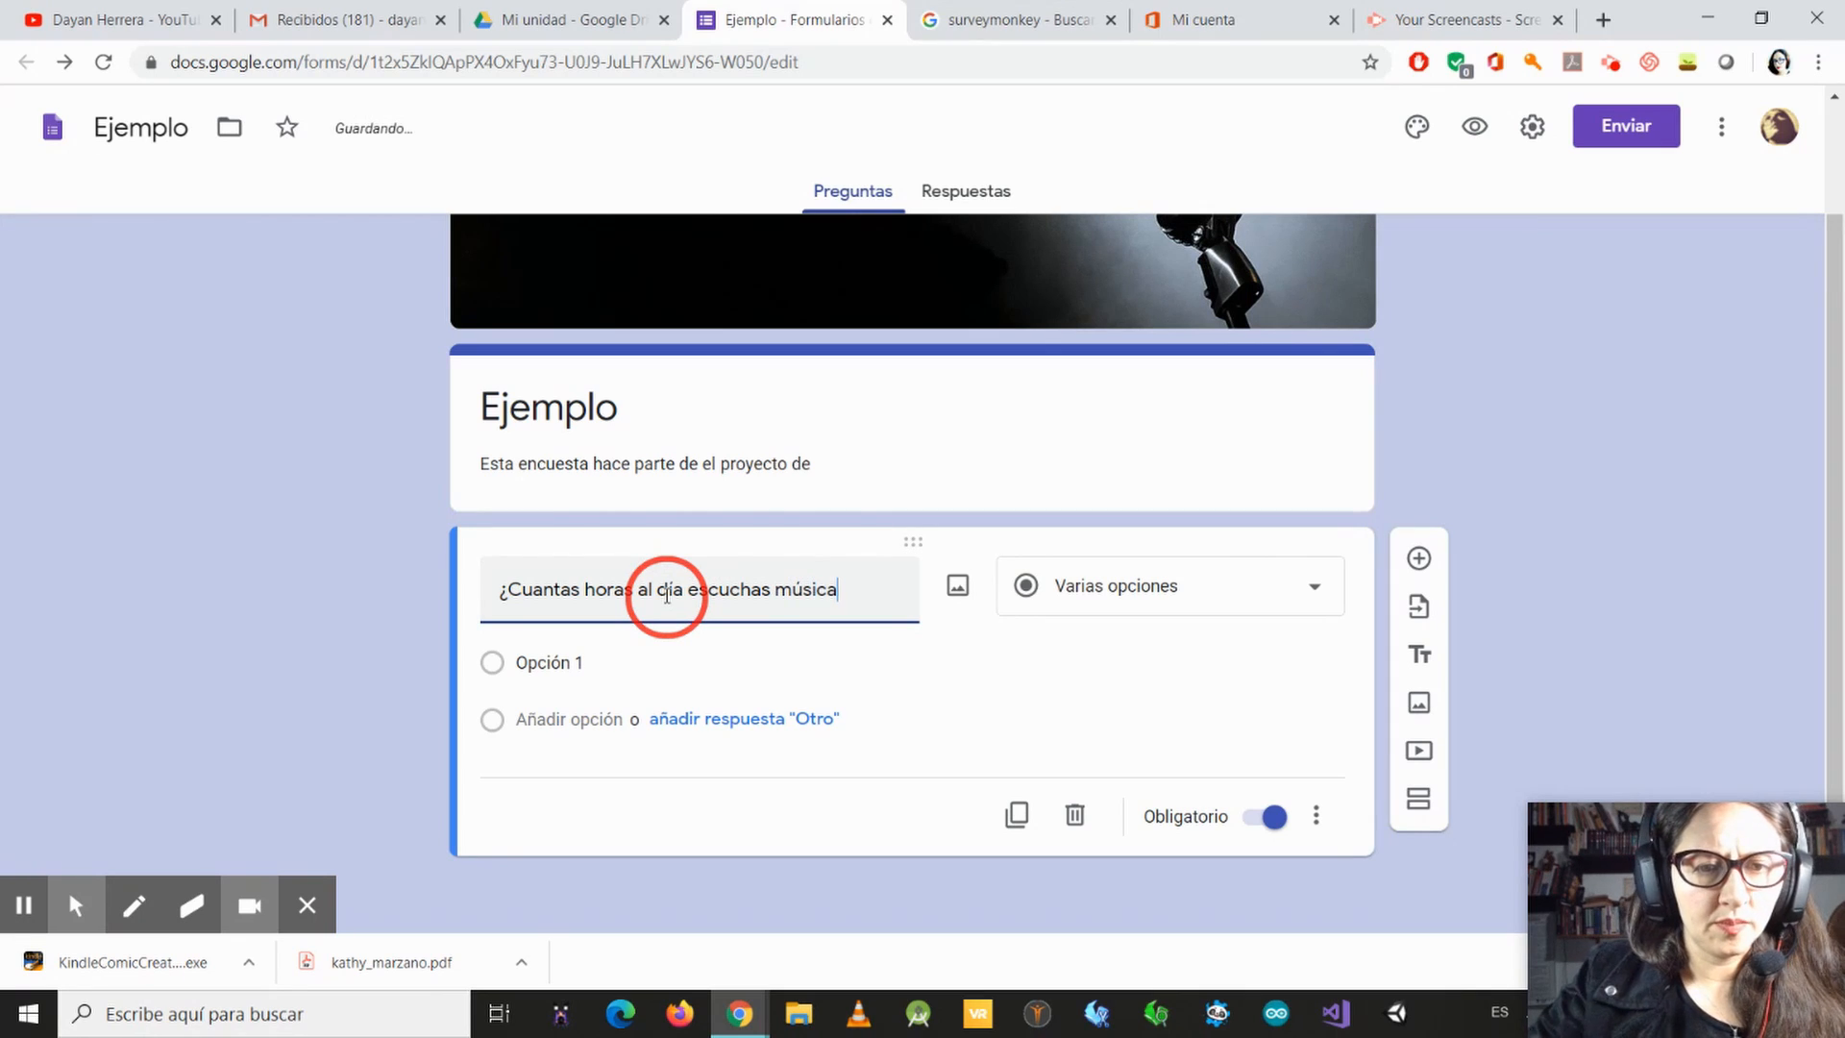
pyautogui.write('?')
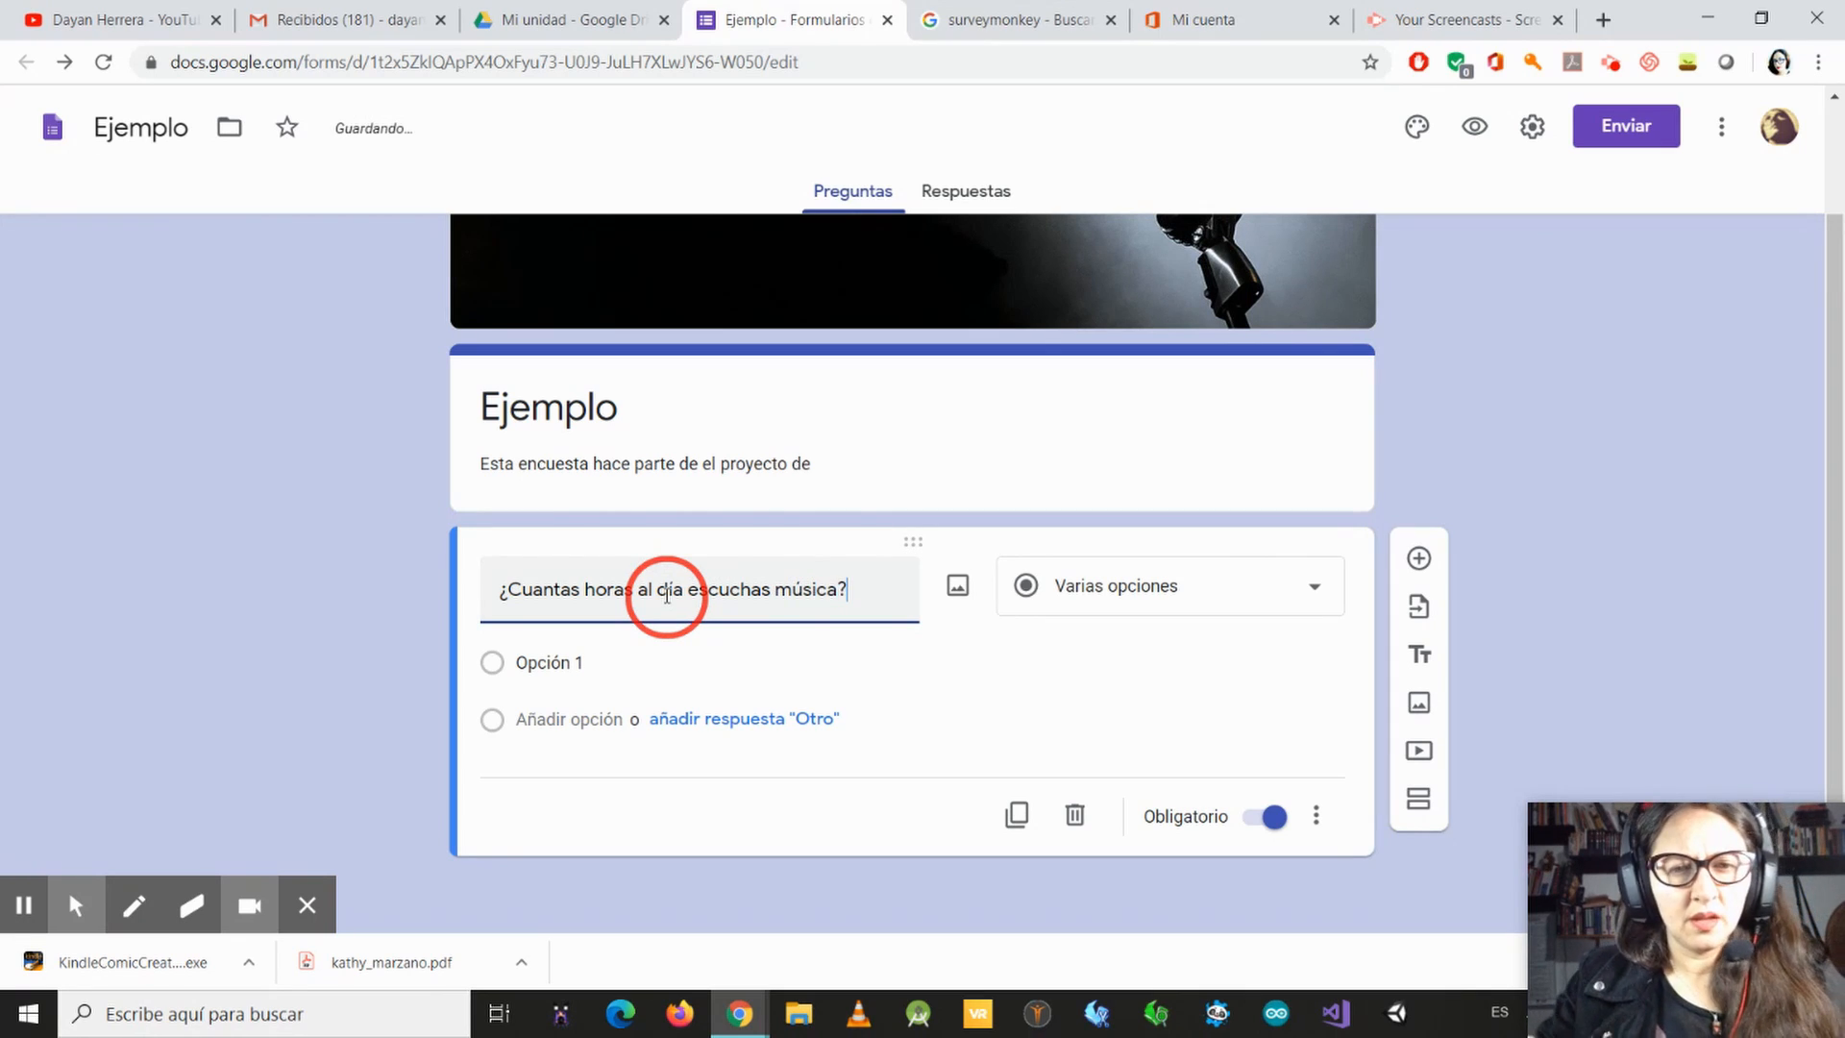
# Step: Set the question's first answer option to "1 a 2 horas"
pyautogui.click(813, 648)
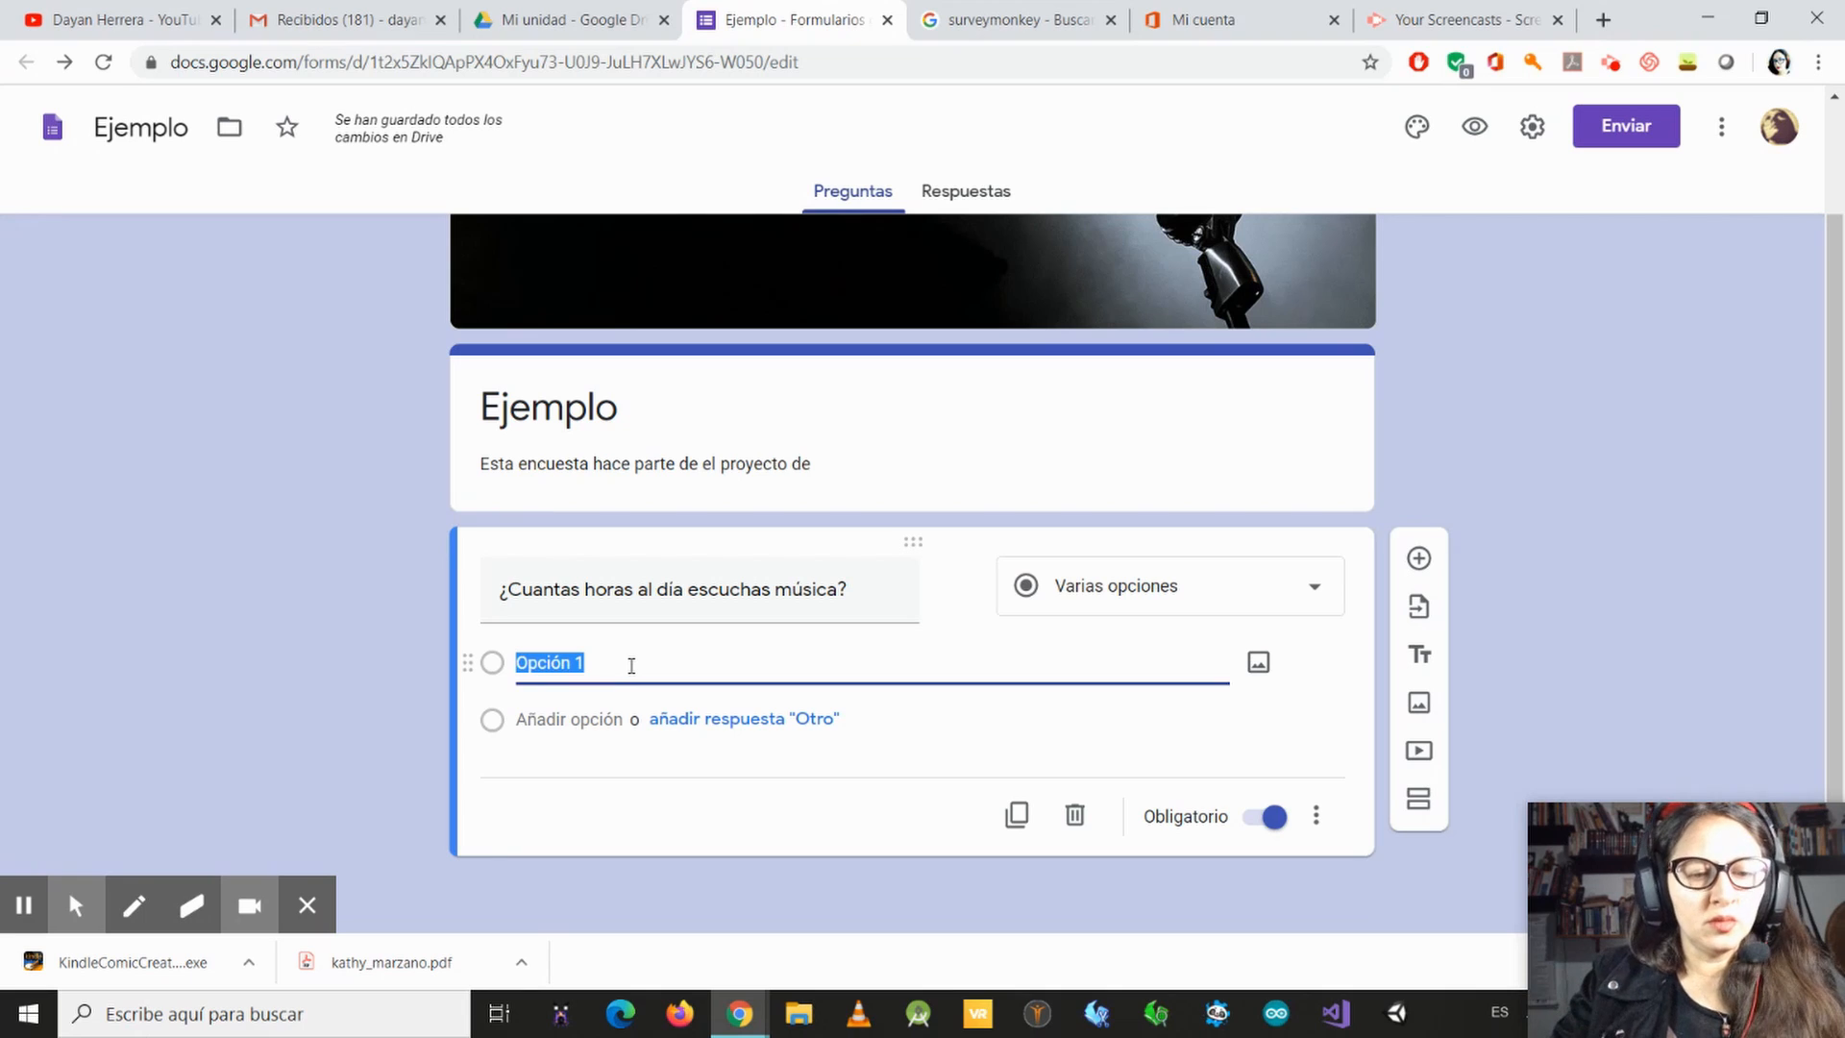
pyautogui.write('1')
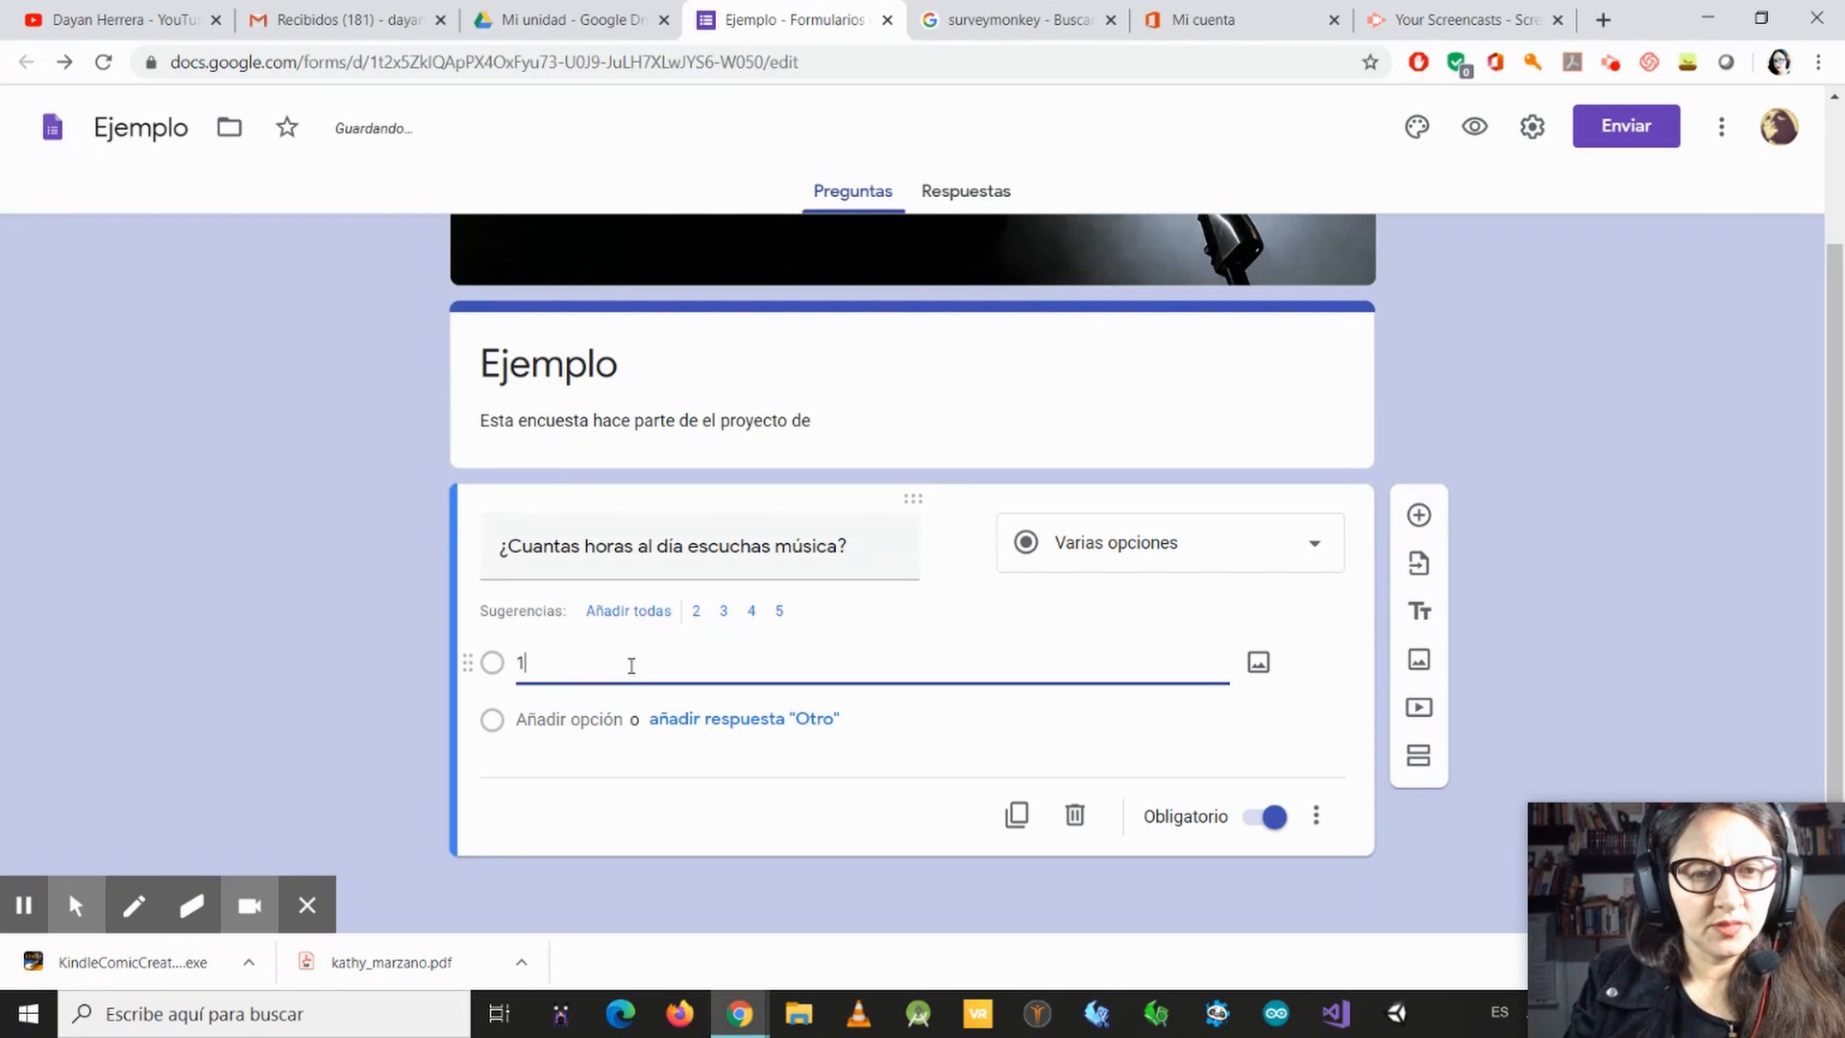
pyautogui.write(' a')
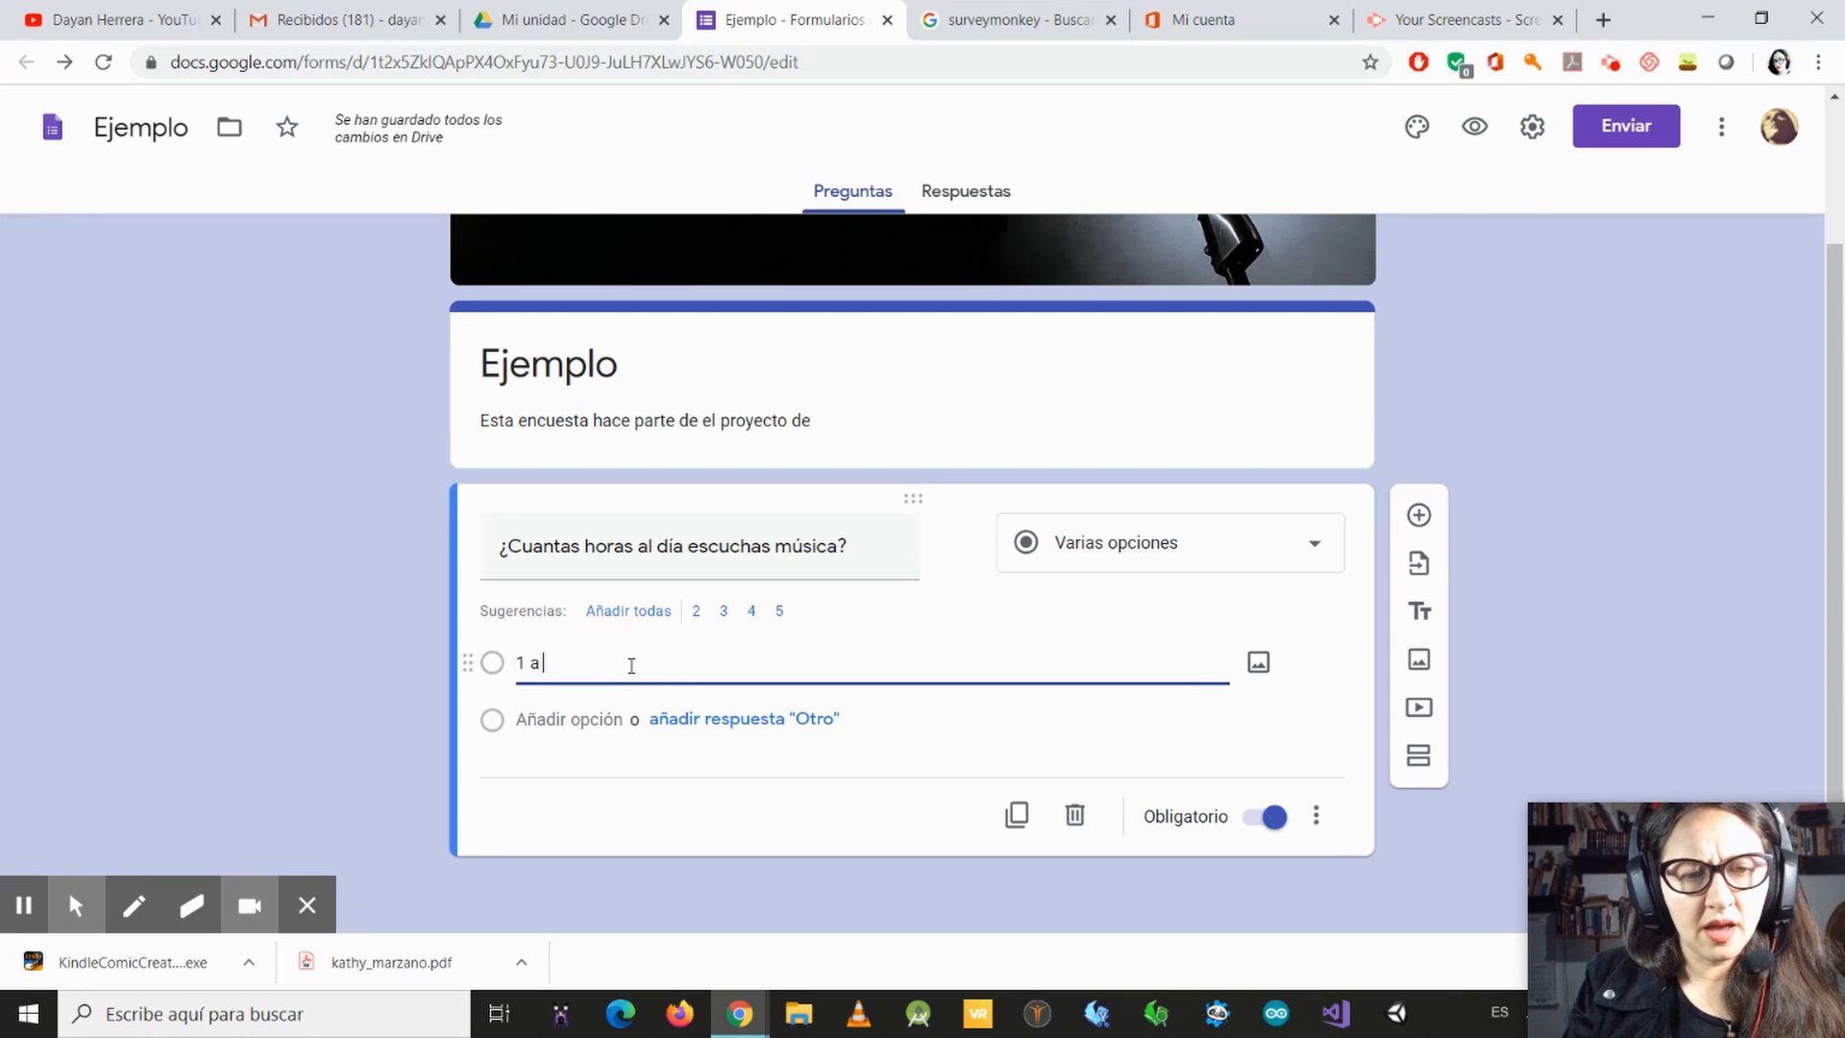
pyautogui.write(' 2 h')
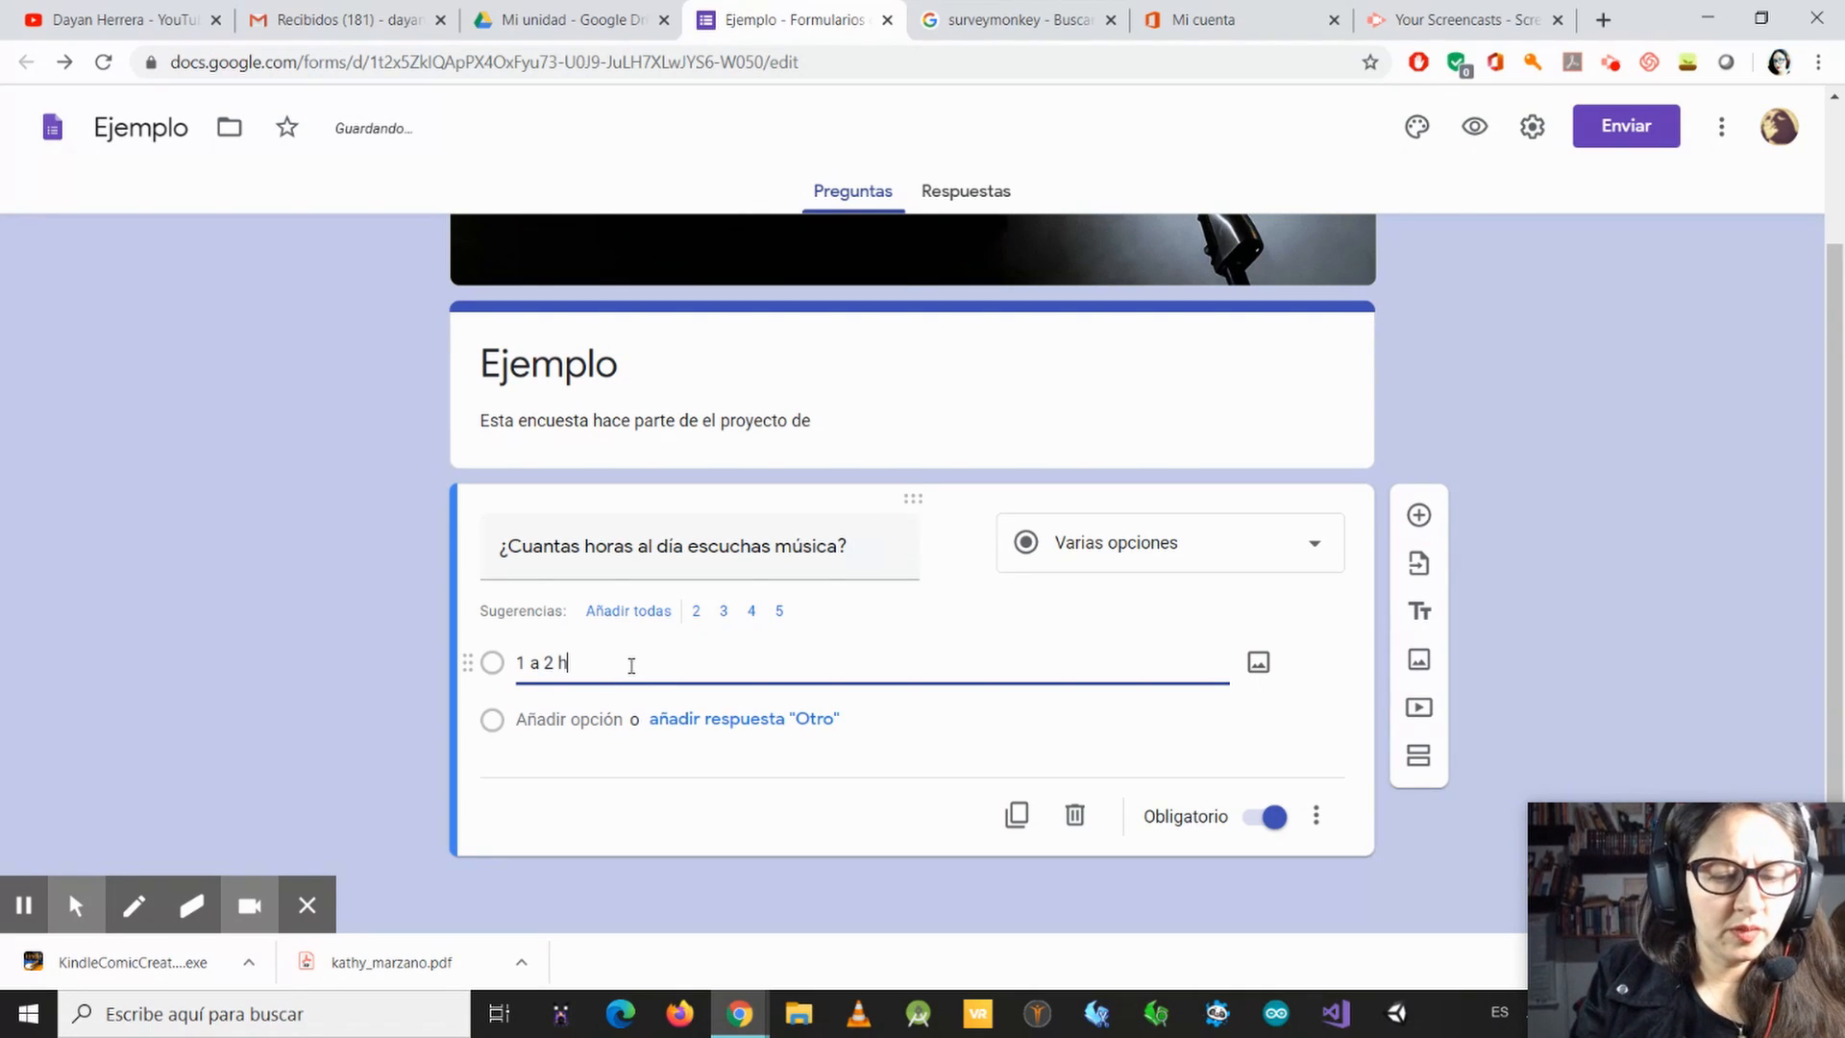
pyautogui.write('ora')
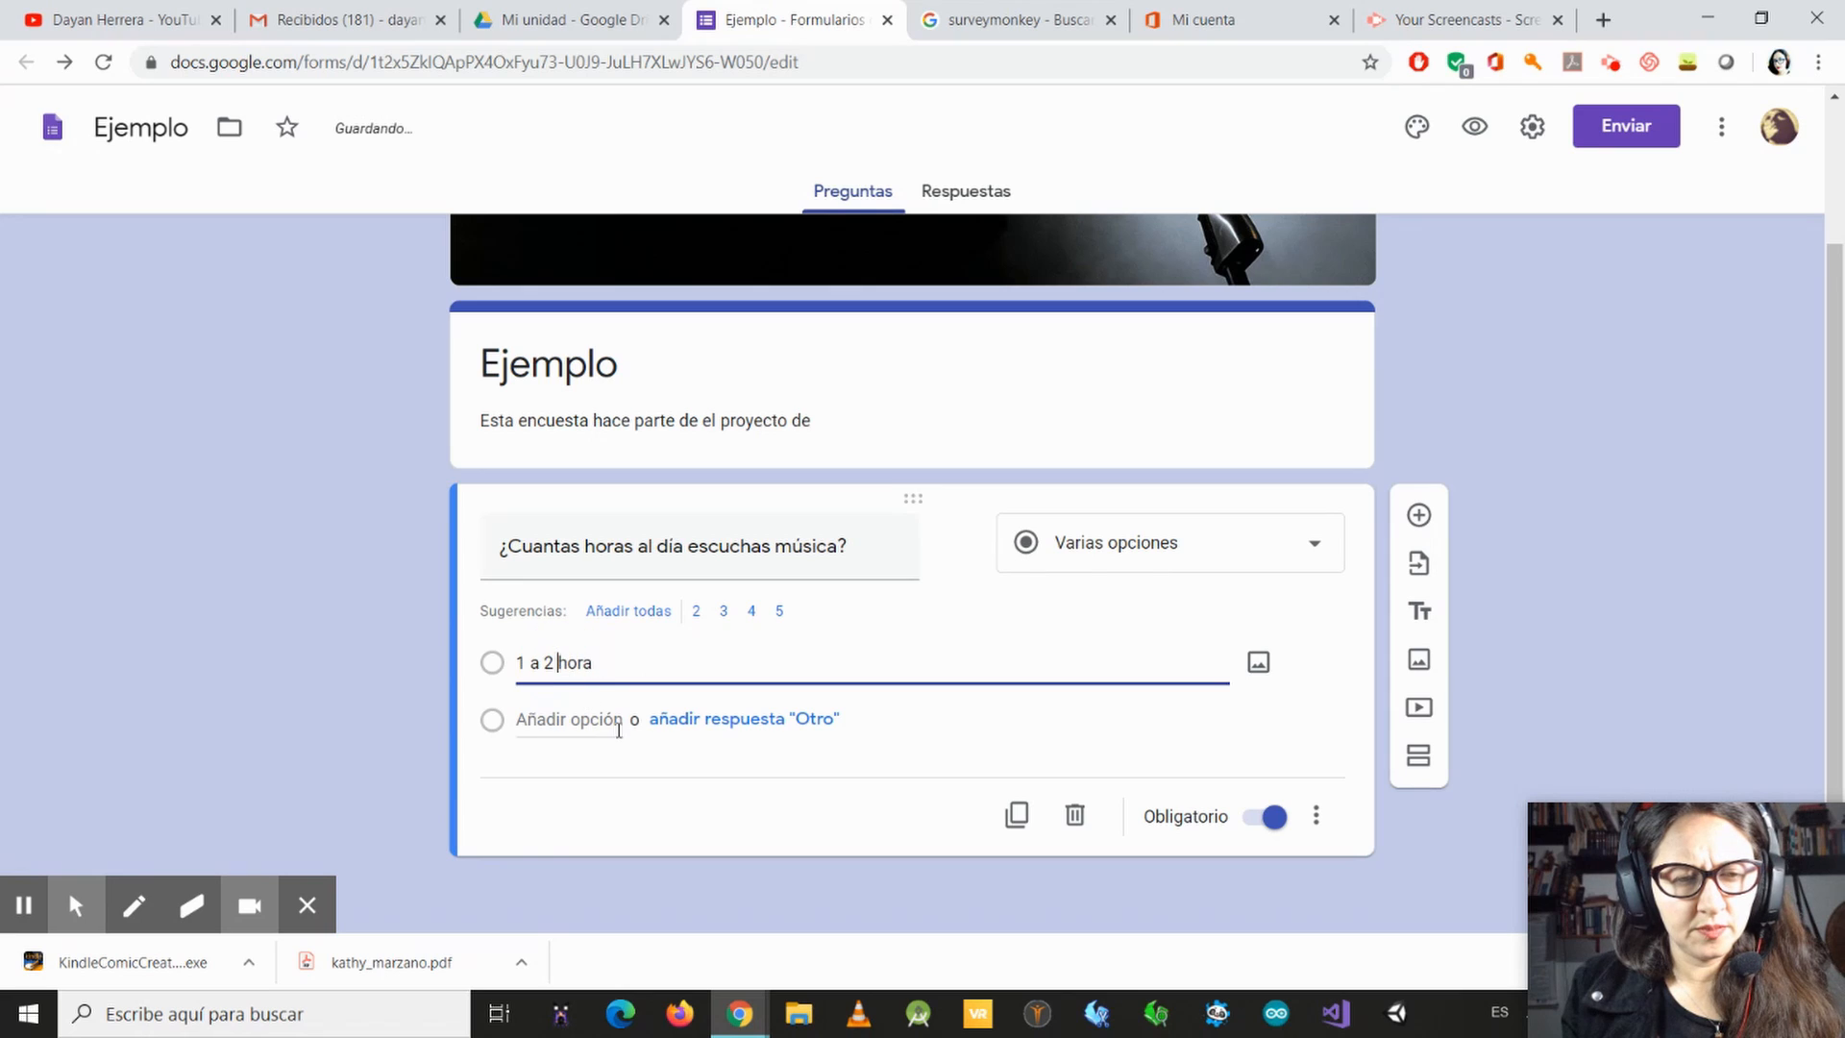
pyautogui.write('s')
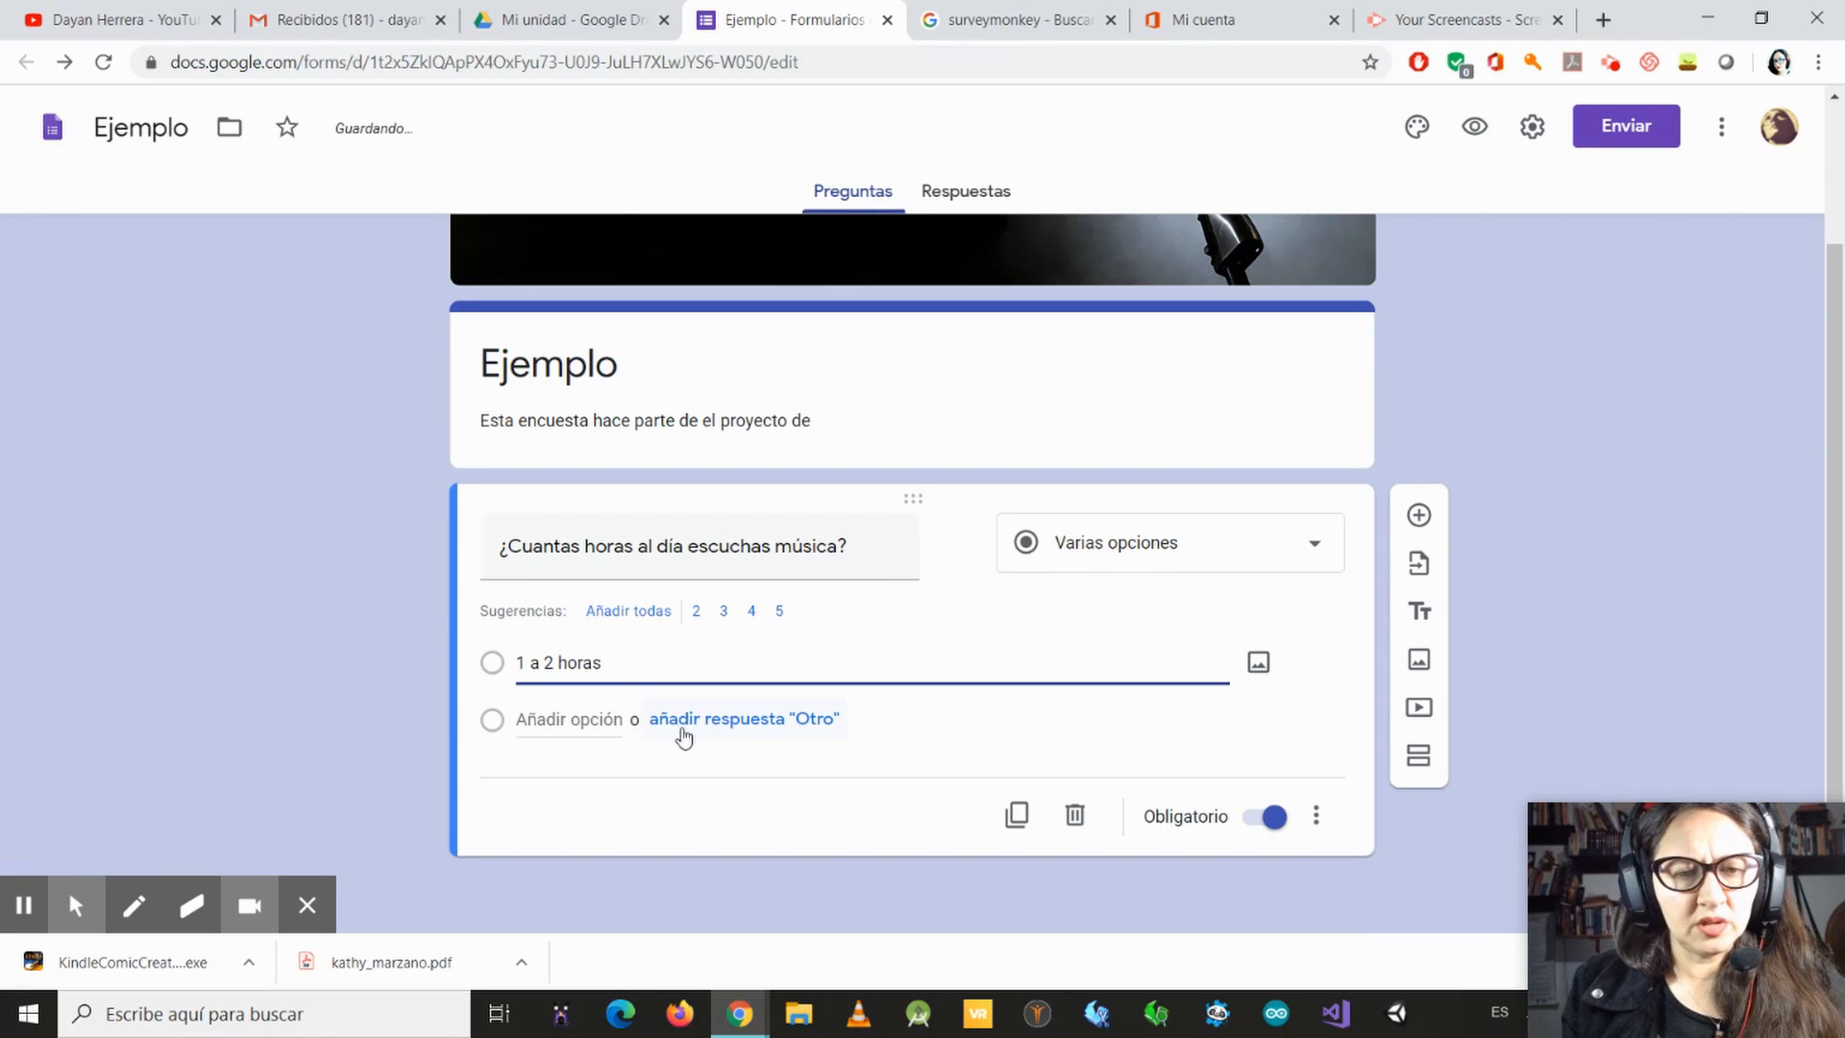
# Step: Add a second answer option reading "2 a 3 horas" to the music question
pyautogui.click(608, 713)
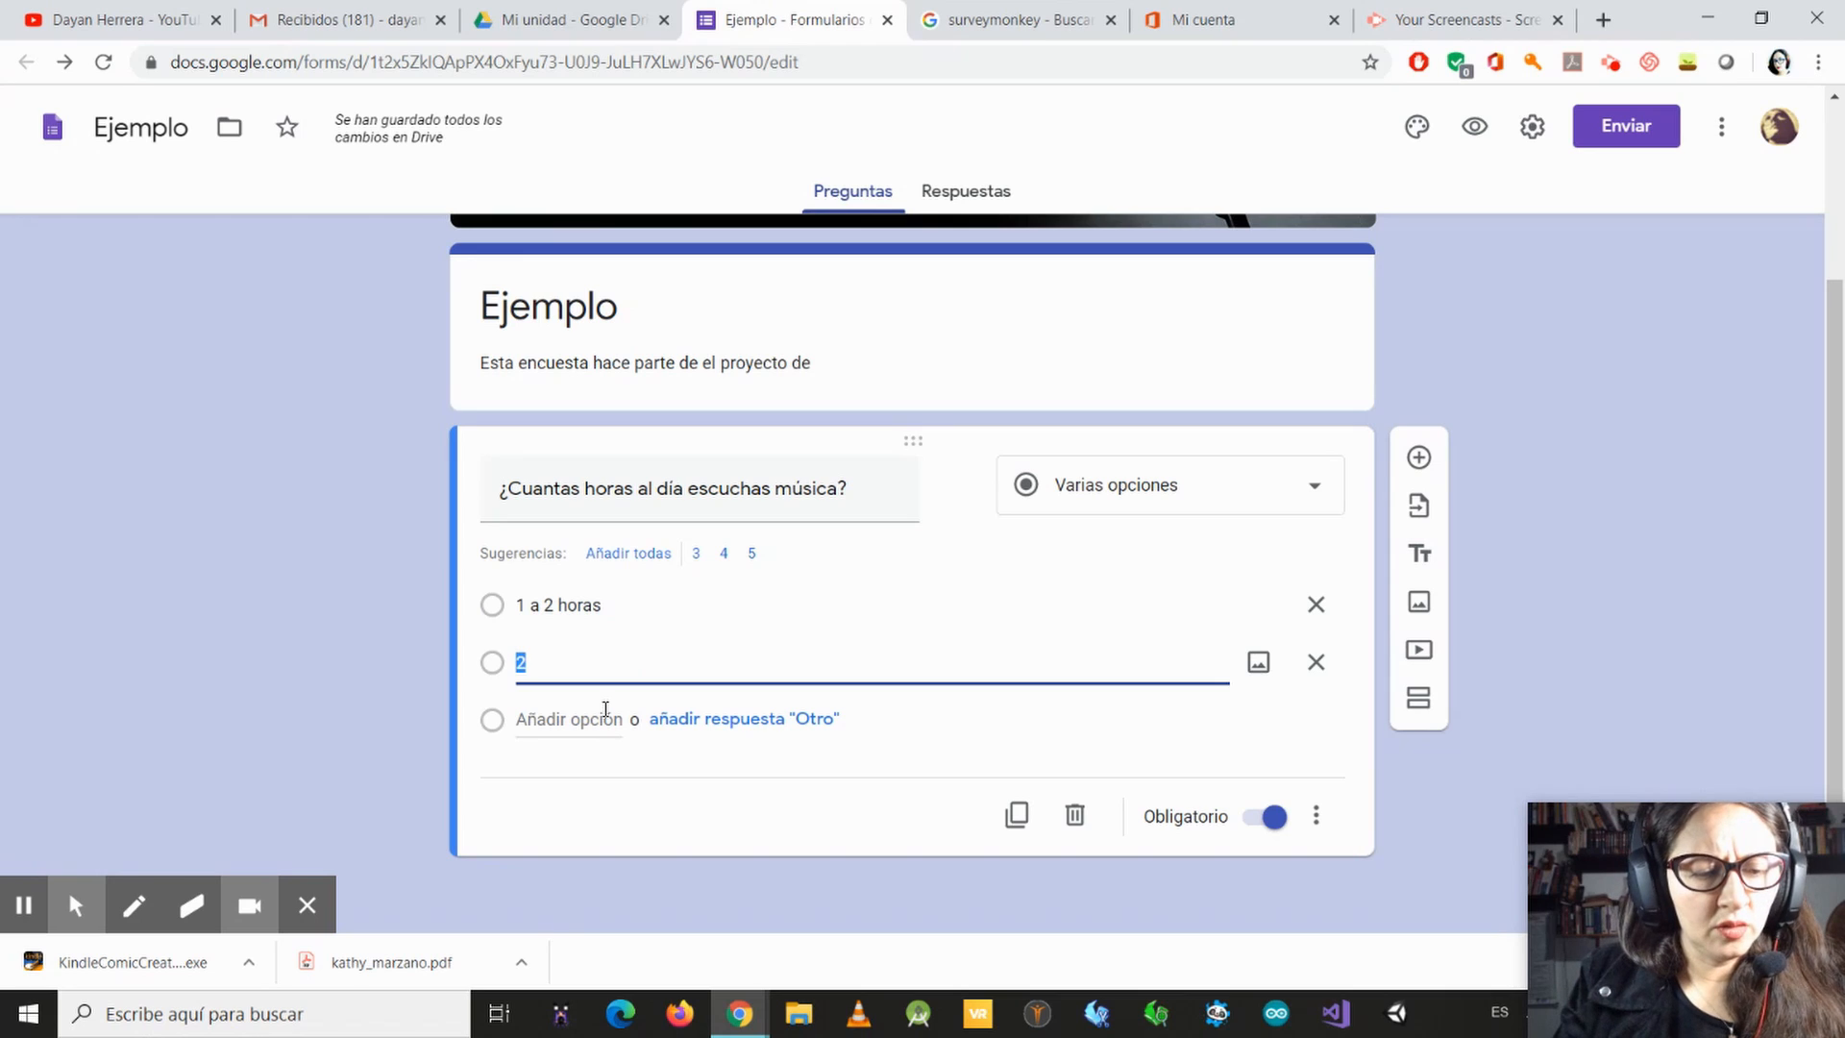
pyautogui.press('BackSpace')
pyautogui.write('2 a 3')
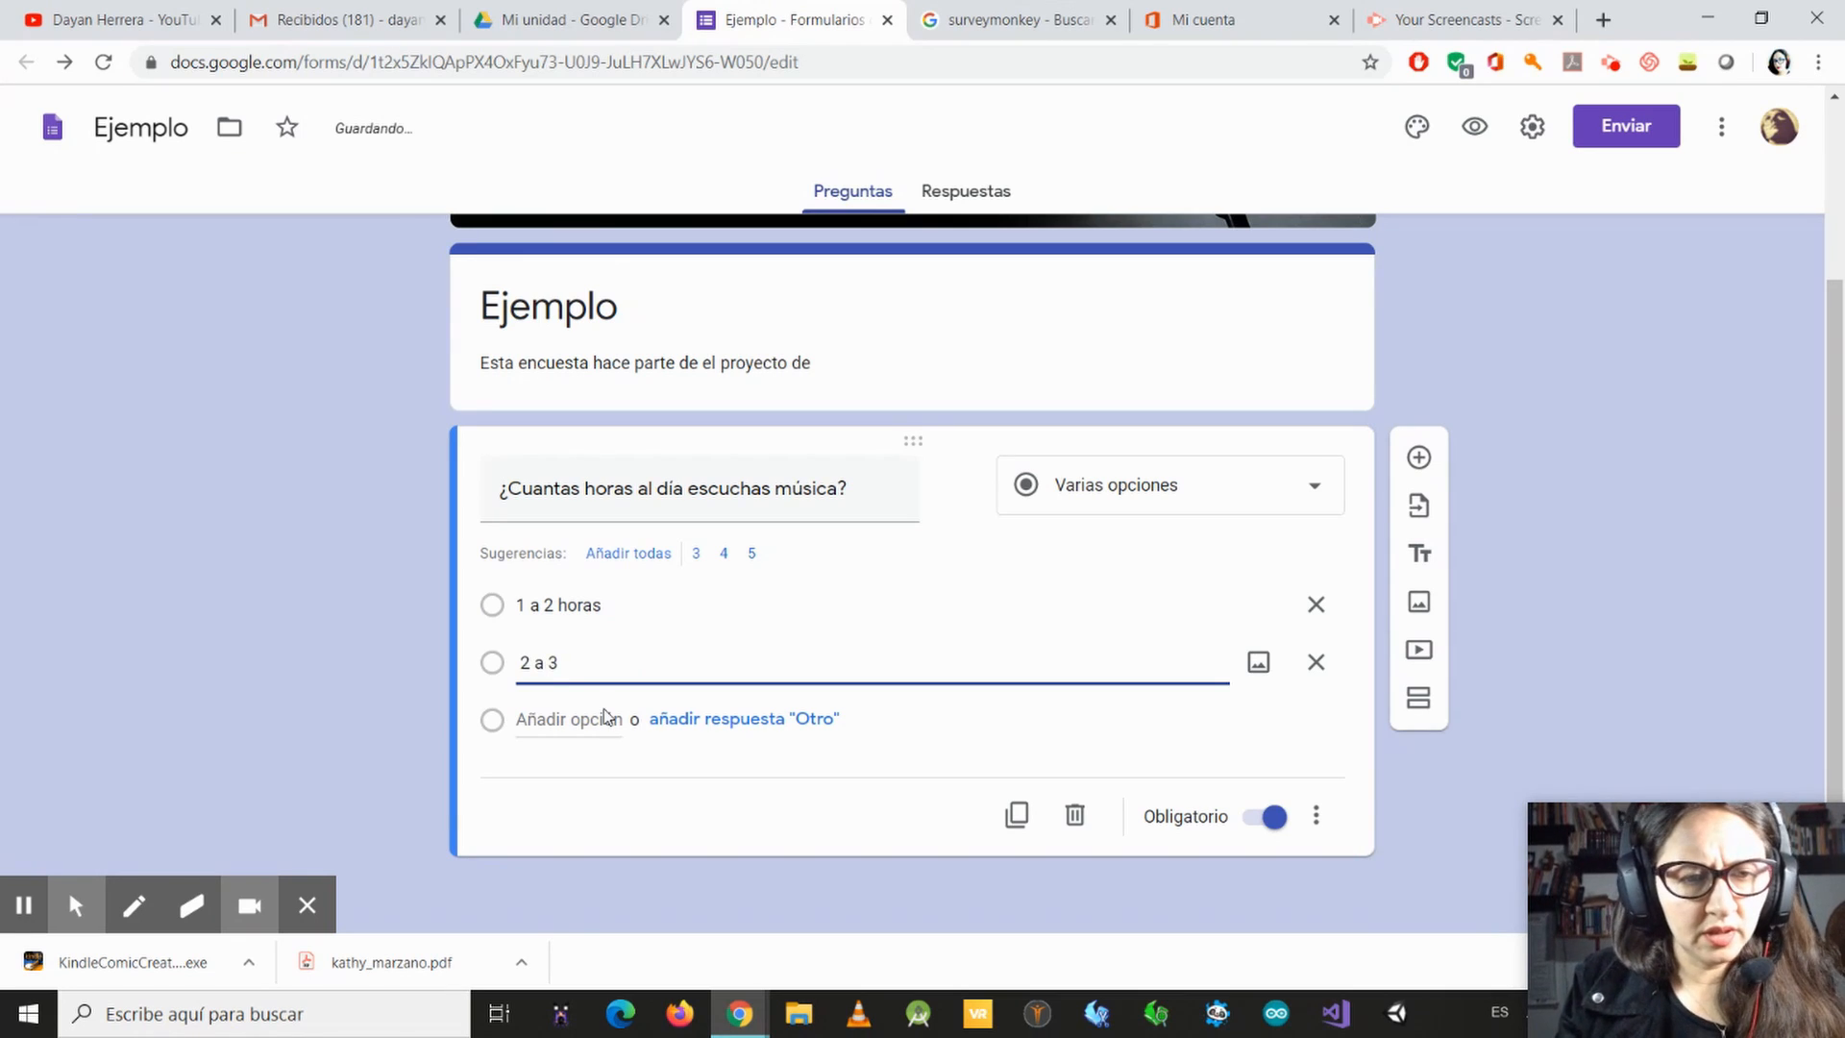
pyautogui.write(' horas')
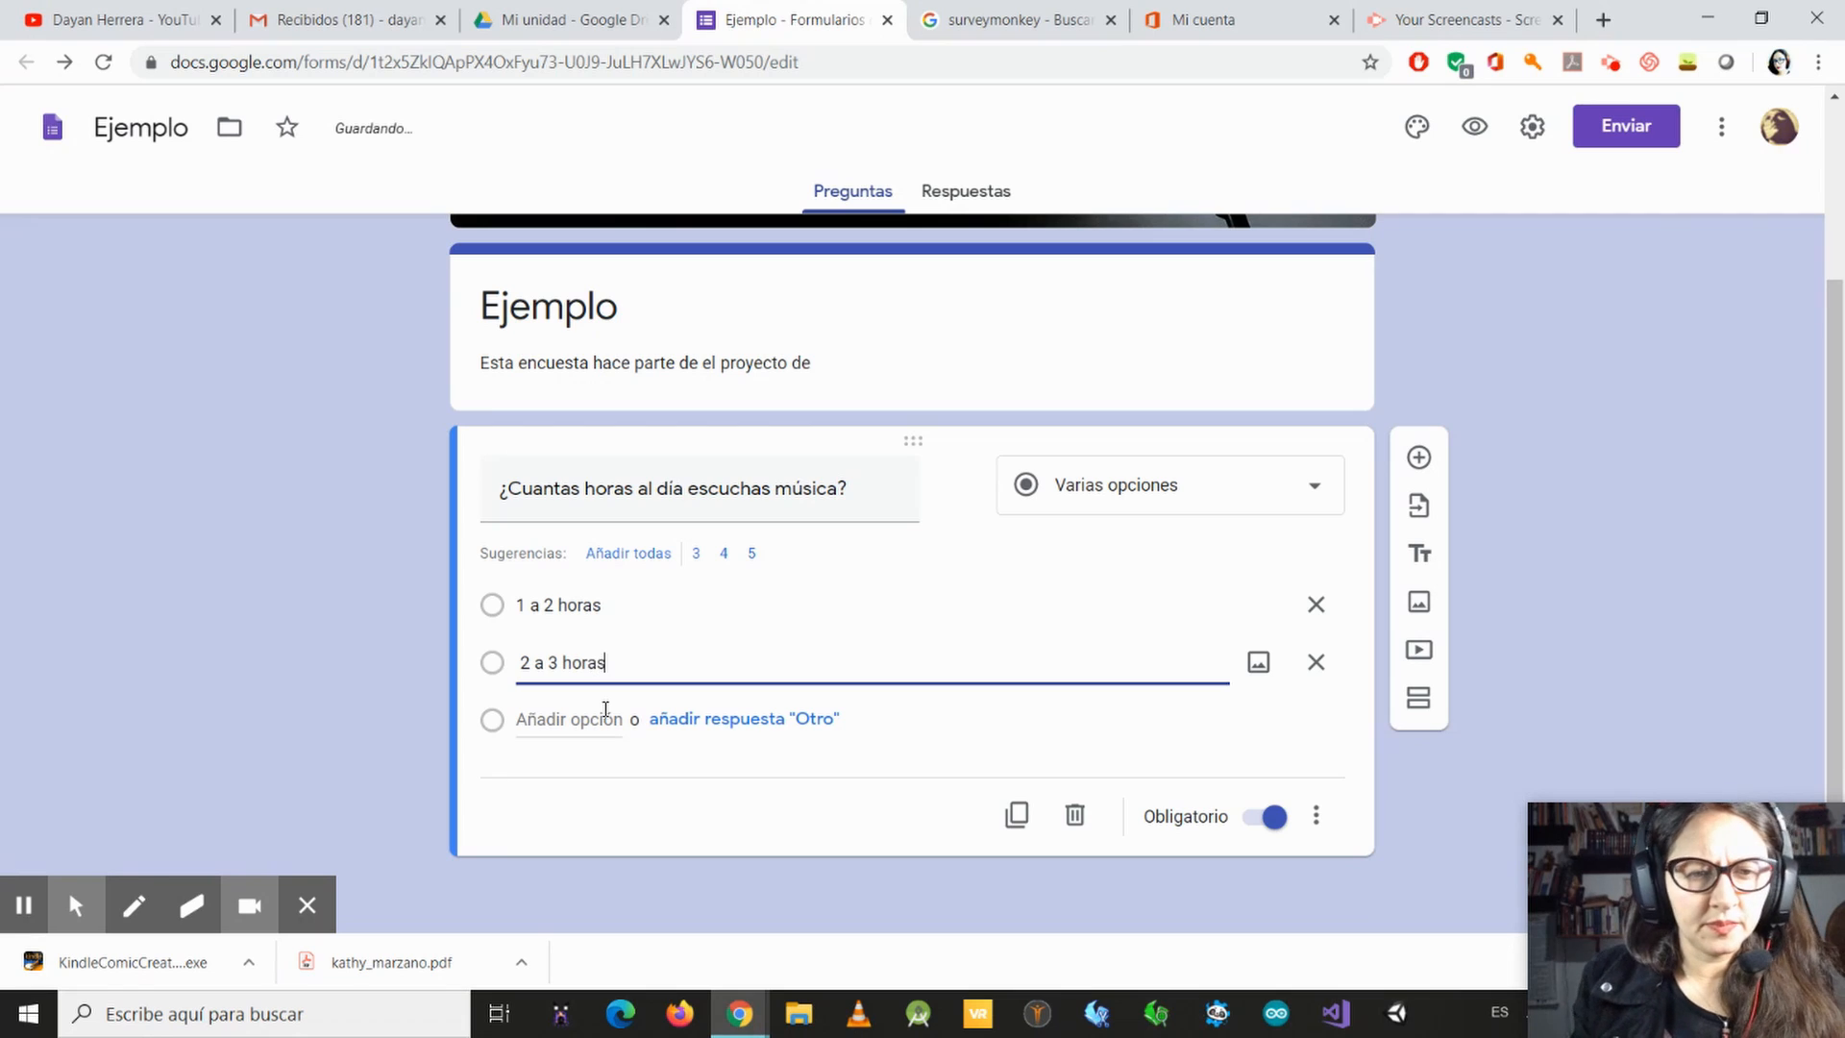
# Step: Add a third answer option reading "Más de 3 horas" to the music question
pyautogui.press('Return')
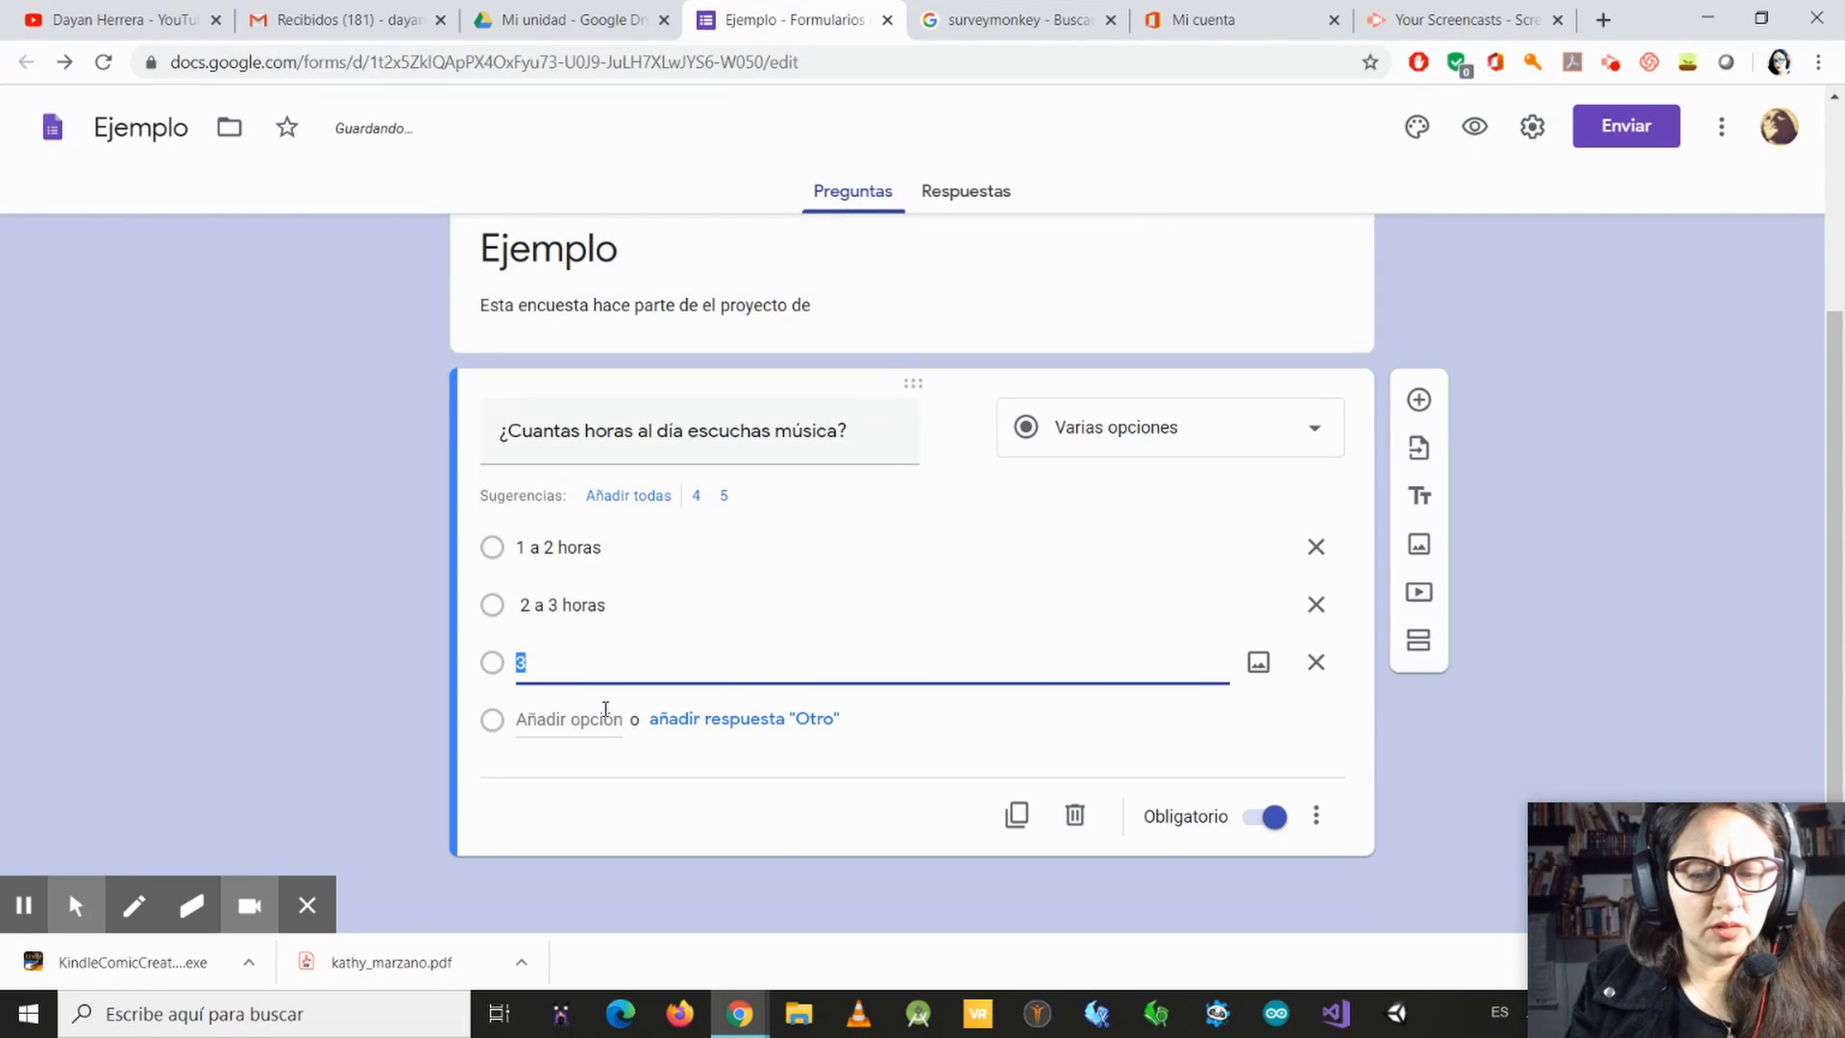
pyautogui.press('BackSpace')
pyautogui.write('Más de t')
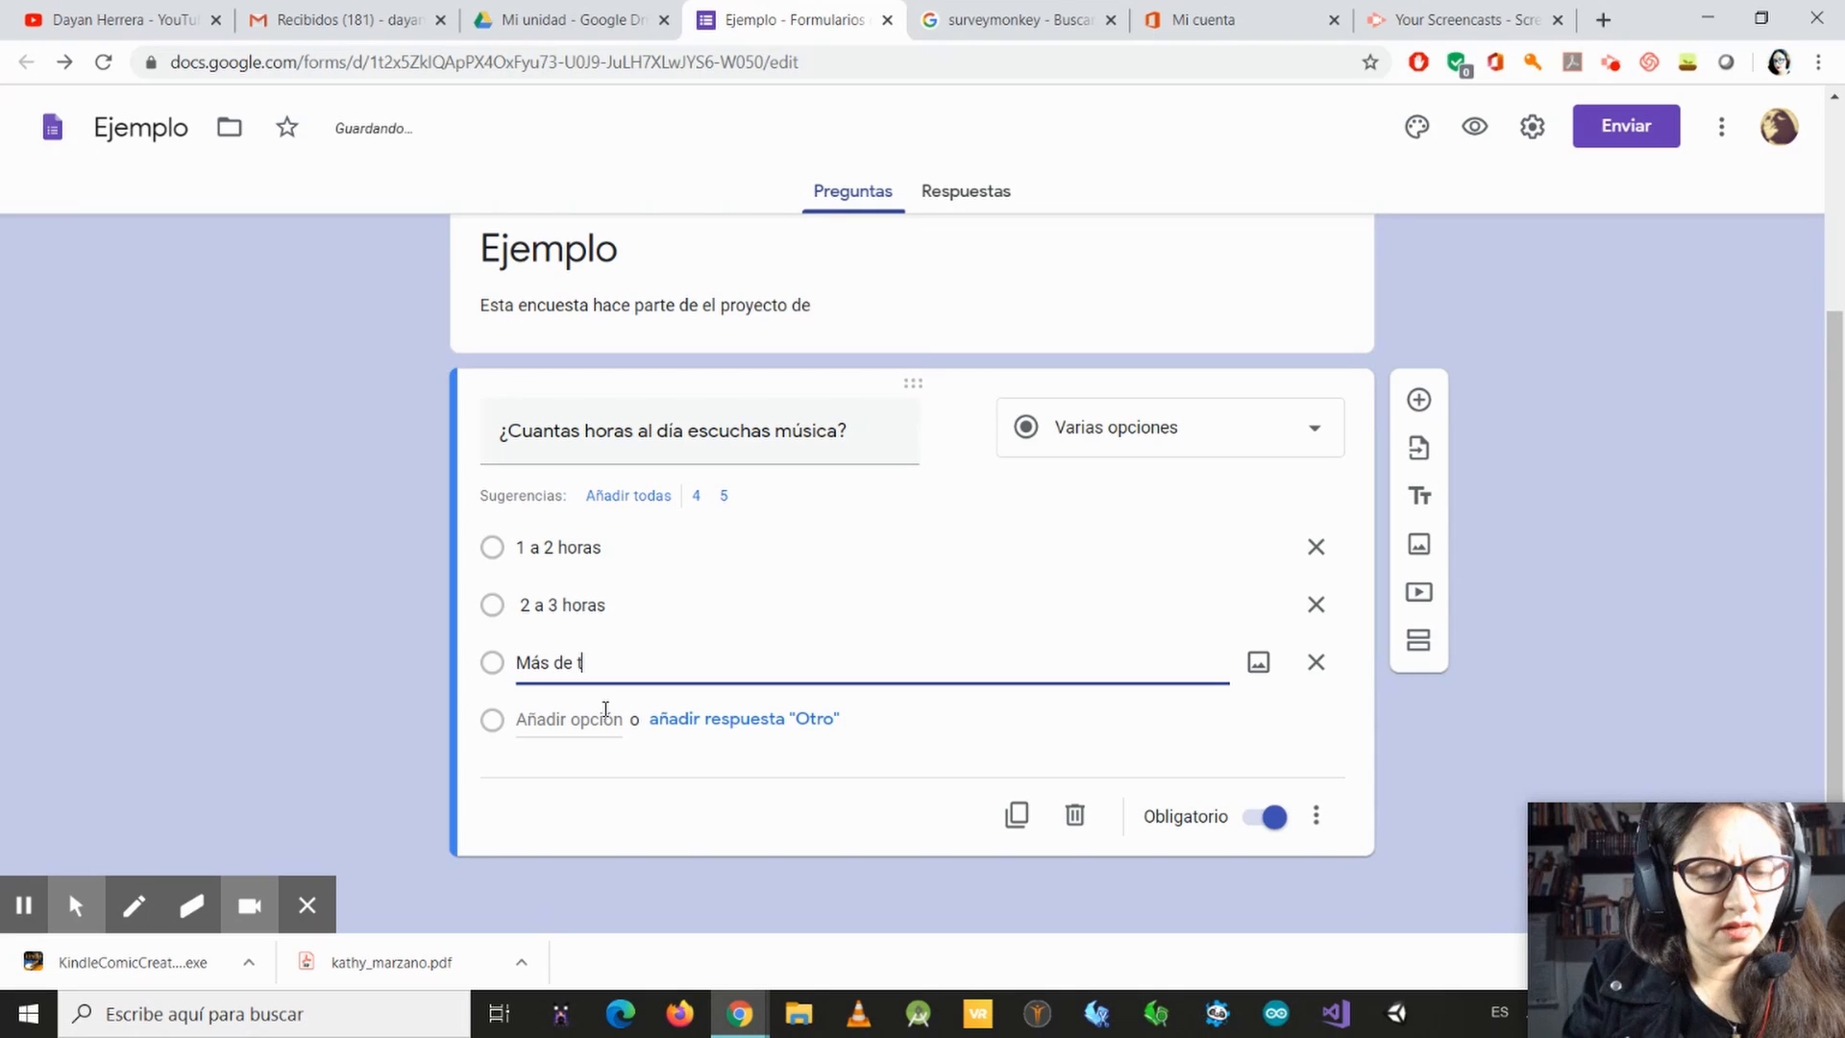
pyautogui.press('BackSpace')
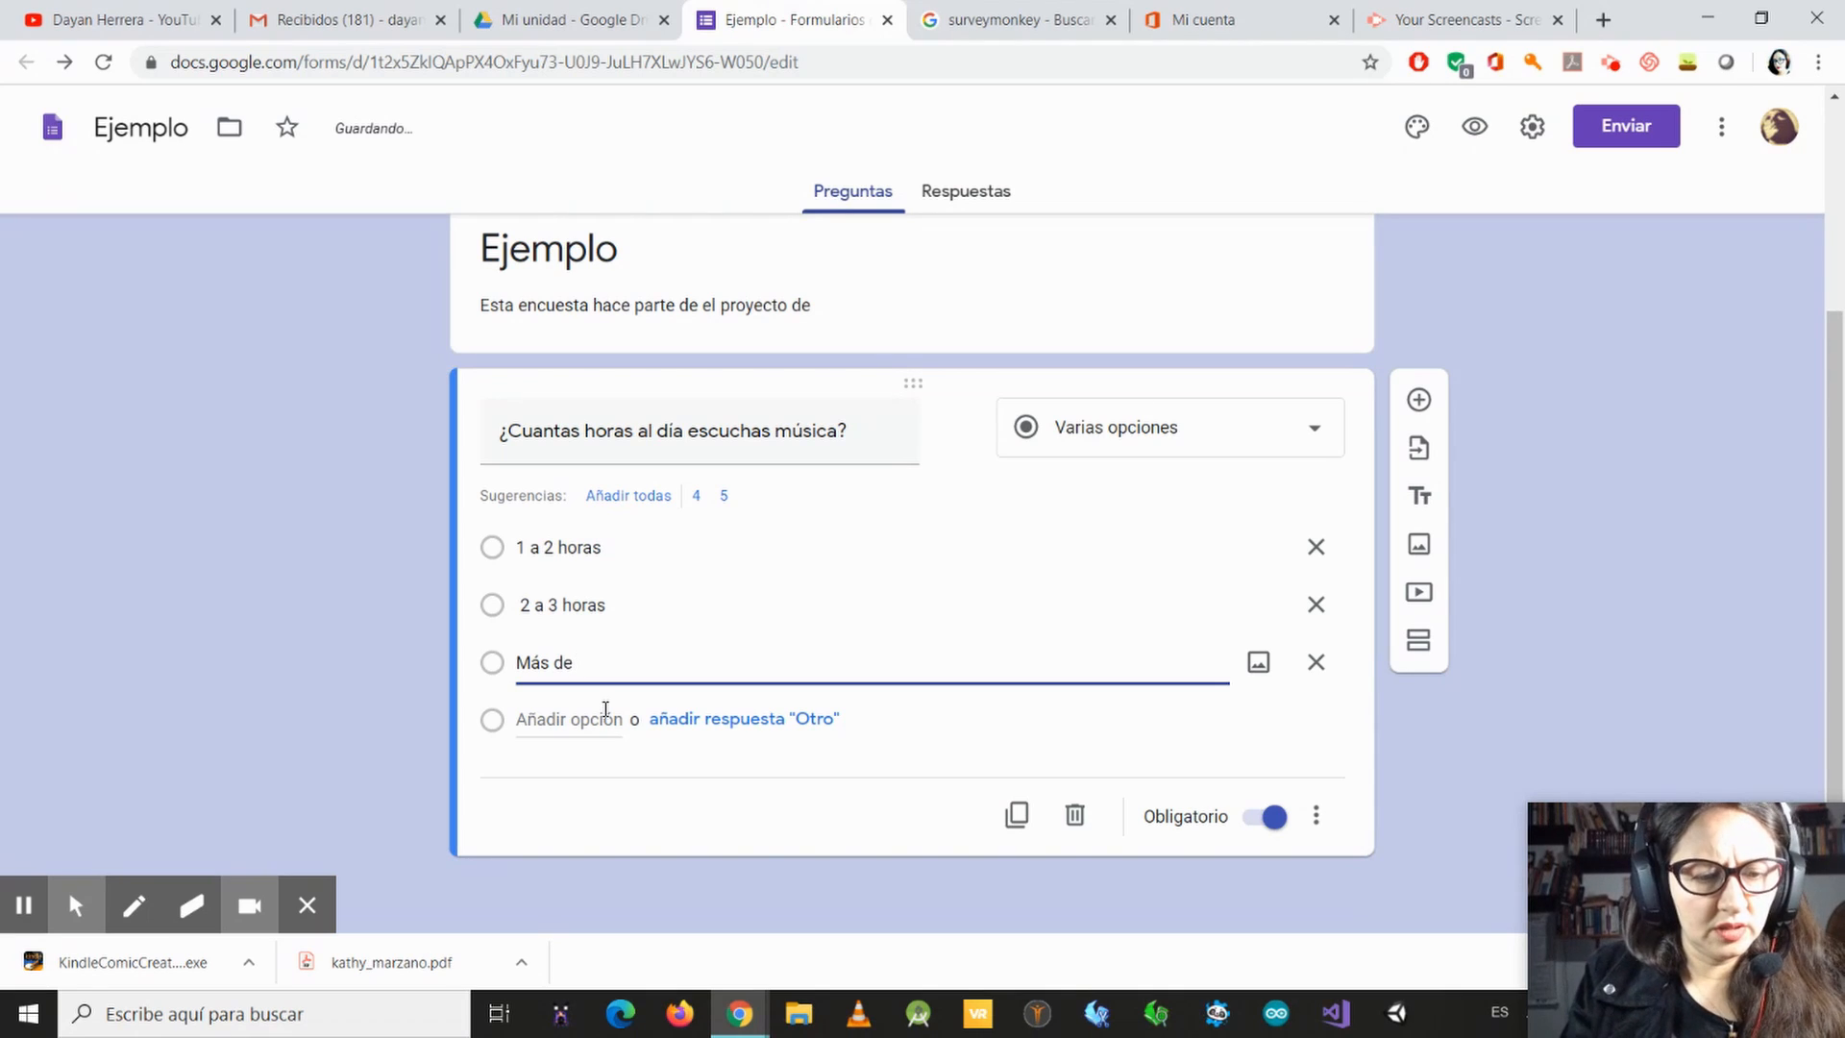
pyautogui.write('3 horas')
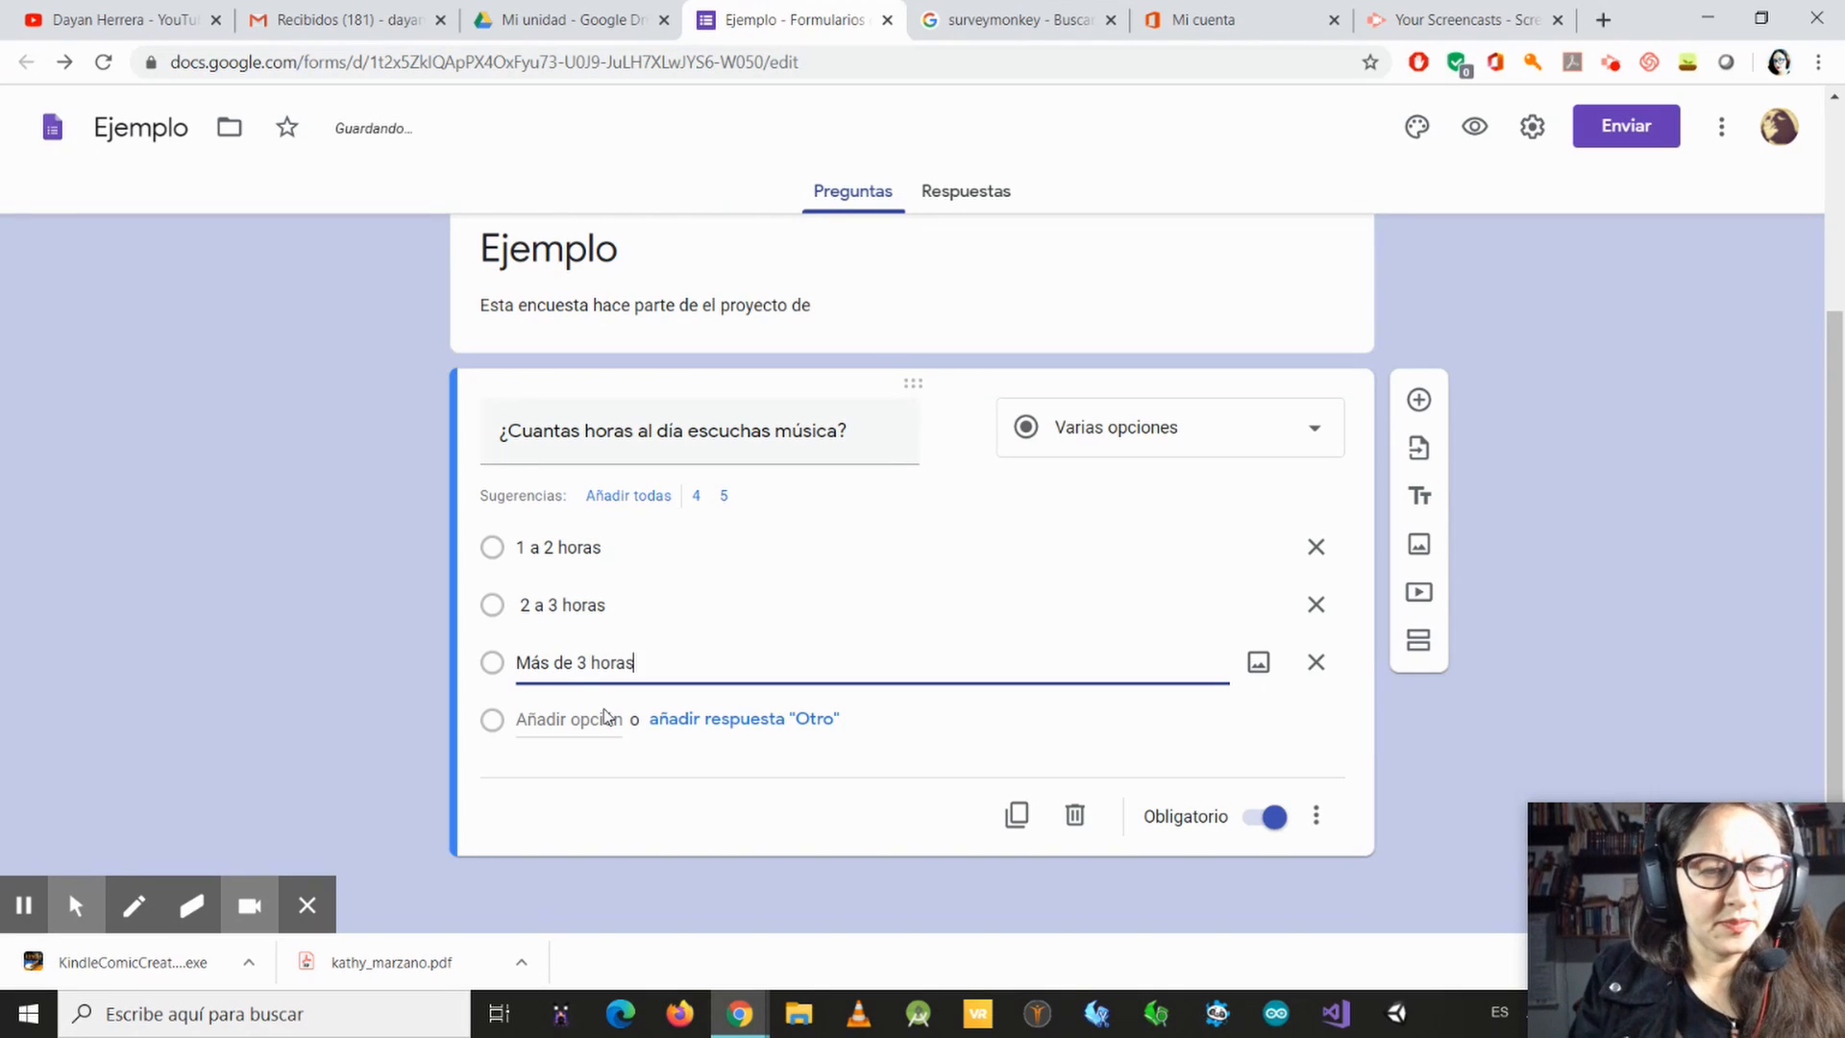
pyautogui.click(843, 824)
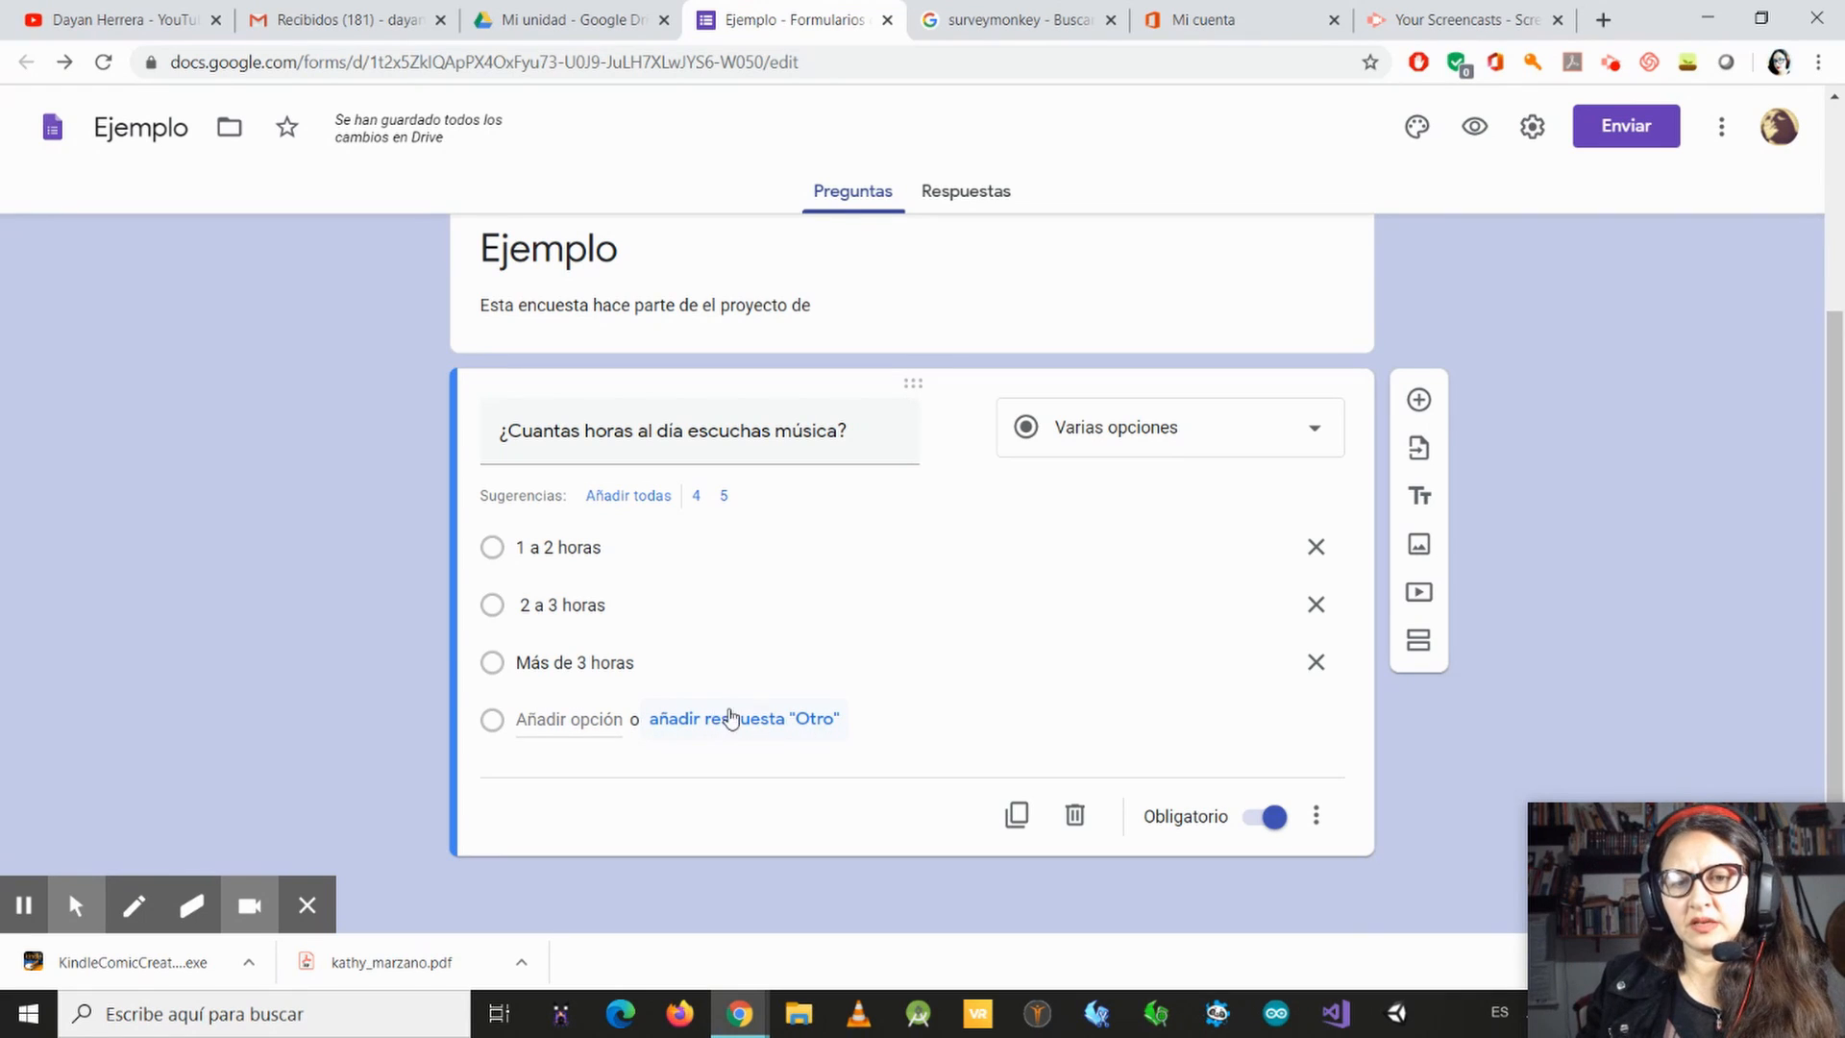
# Step: Switch the question's Obligatorio setting off and back on, viewing its additional display options in between
pyautogui.click(1251, 827)
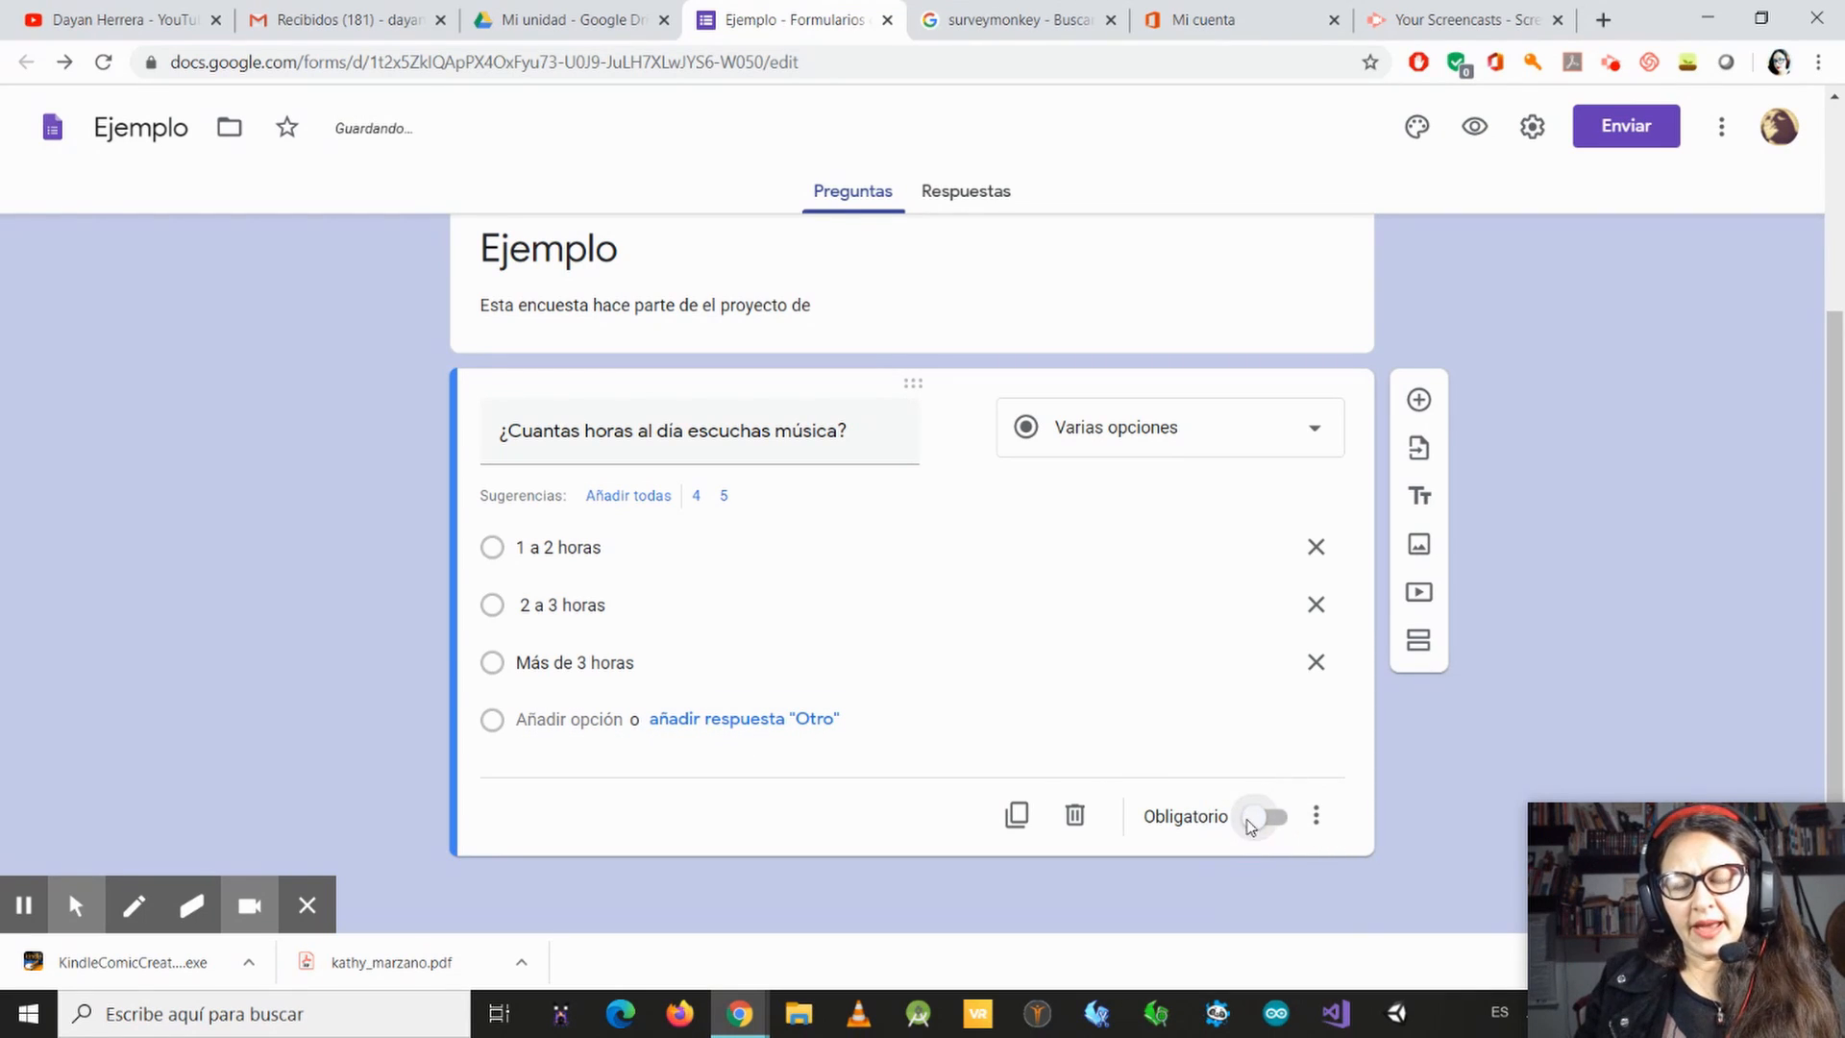
pyautogui.click(1316, 816)
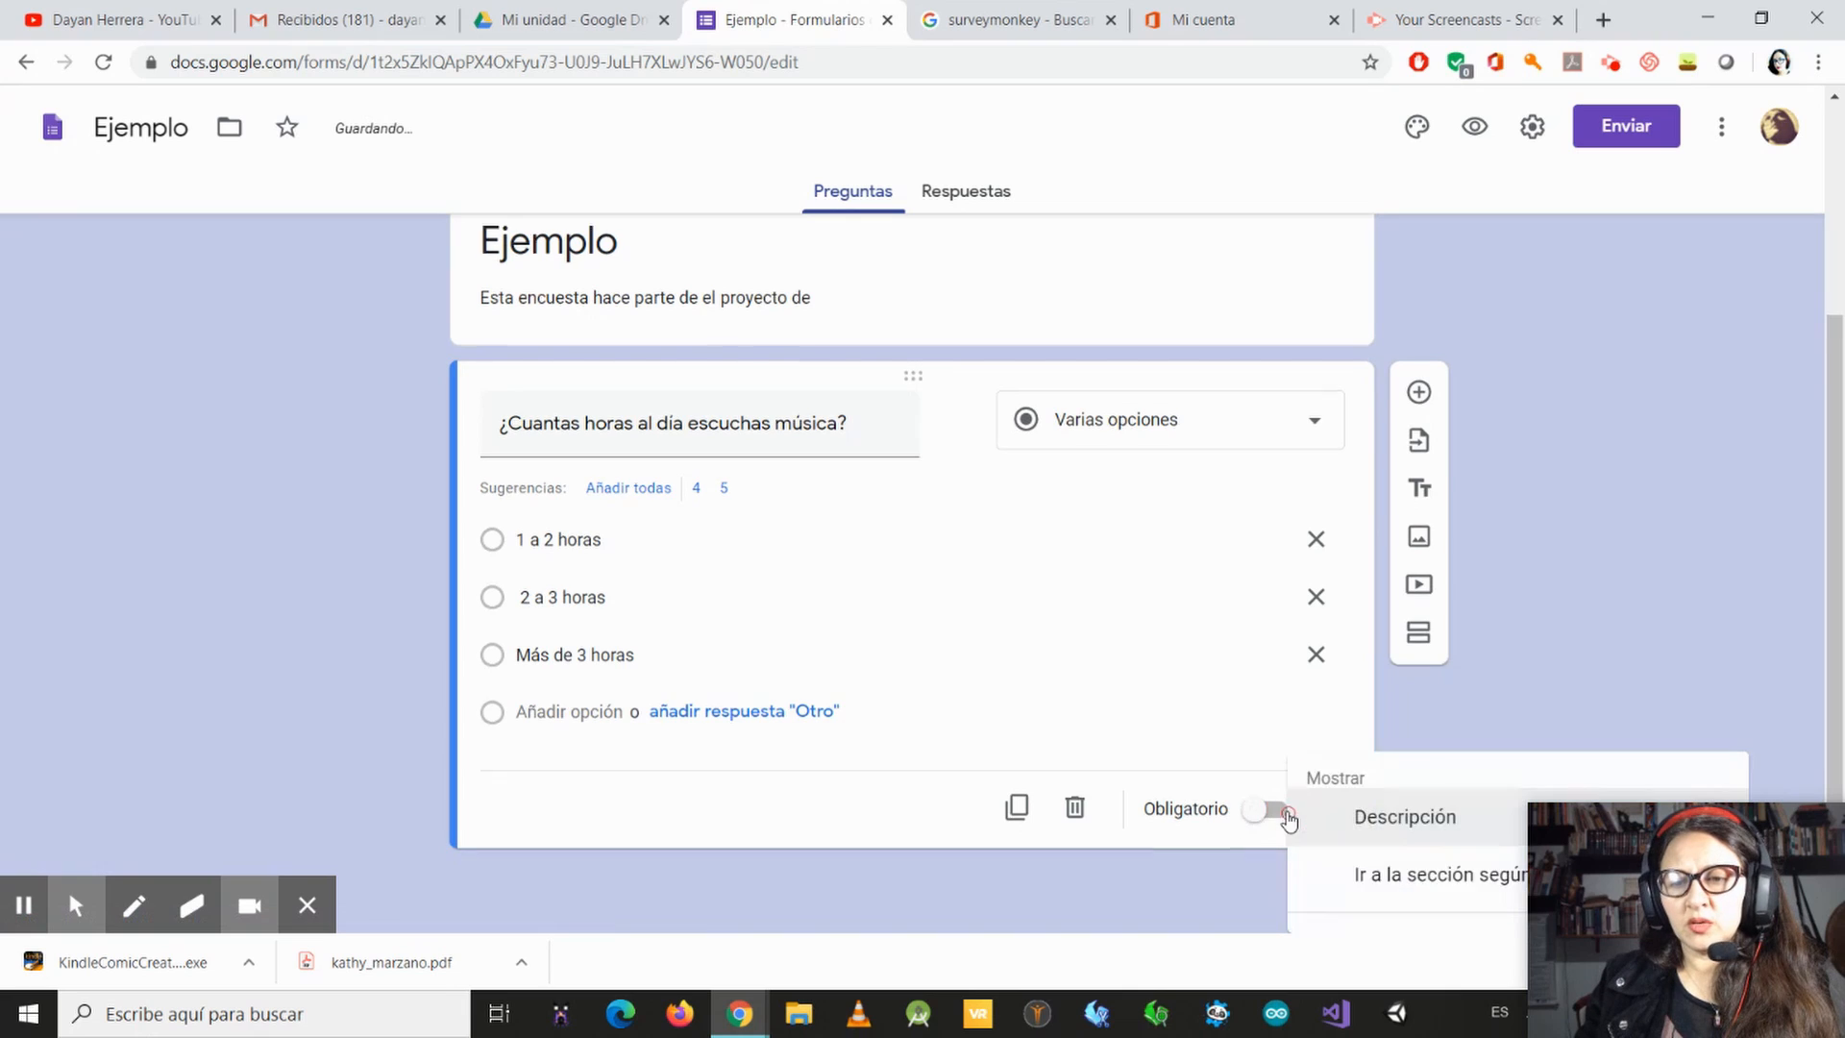
pyautogui.click(1273, 766)
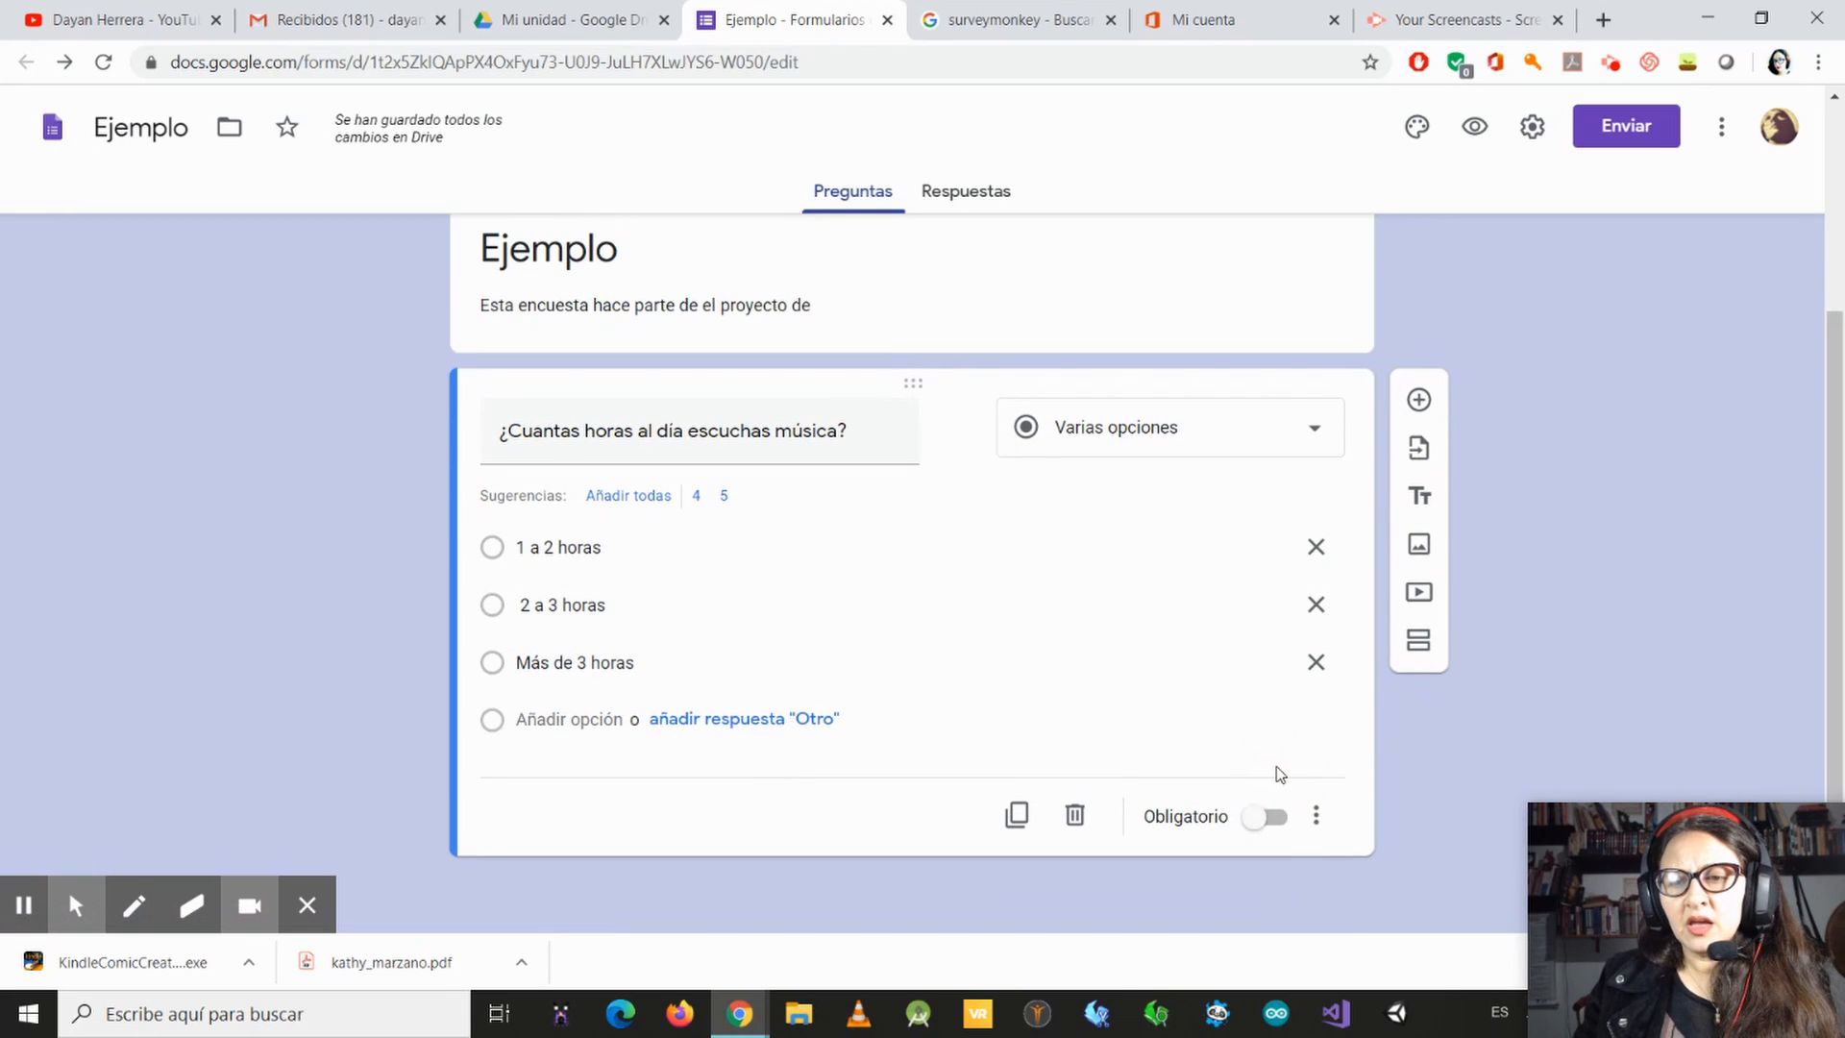
pyautogui.click(1270, 819)
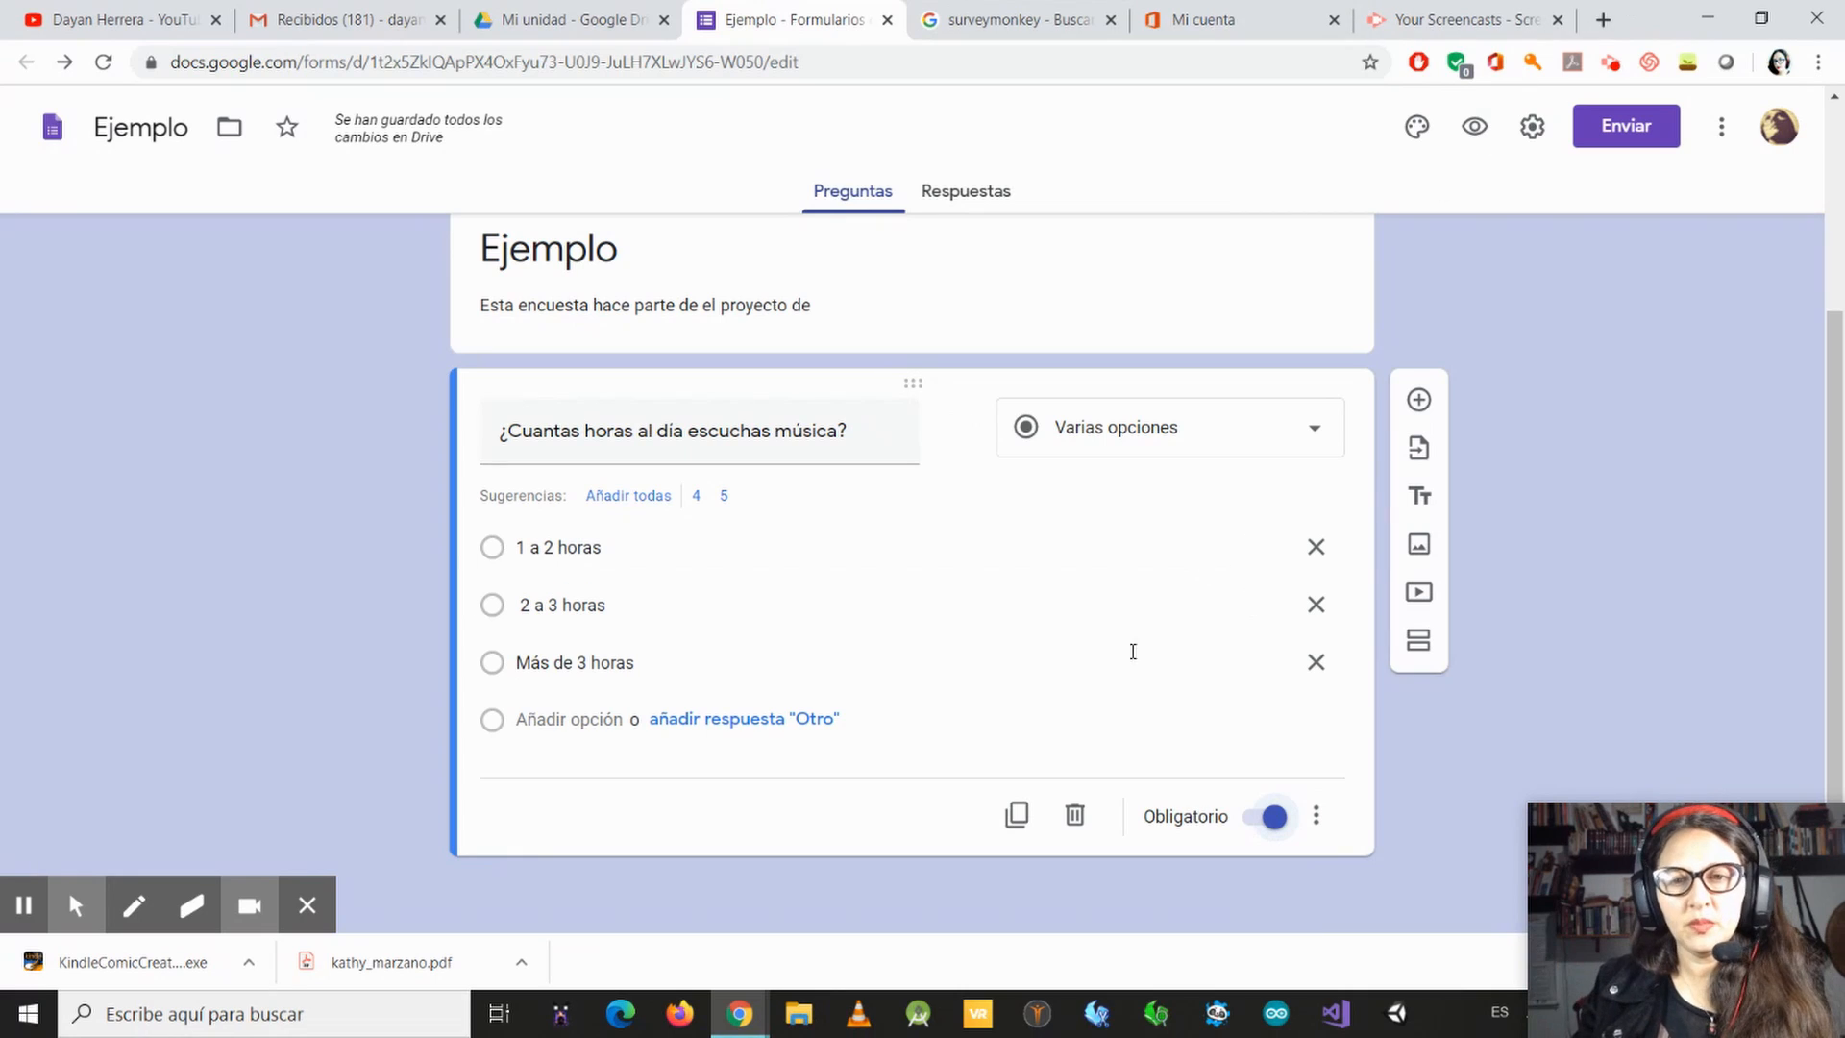
pyautogui.scroll(3, 741, 652)
pyautogui.scroll(-3, 741, 652)
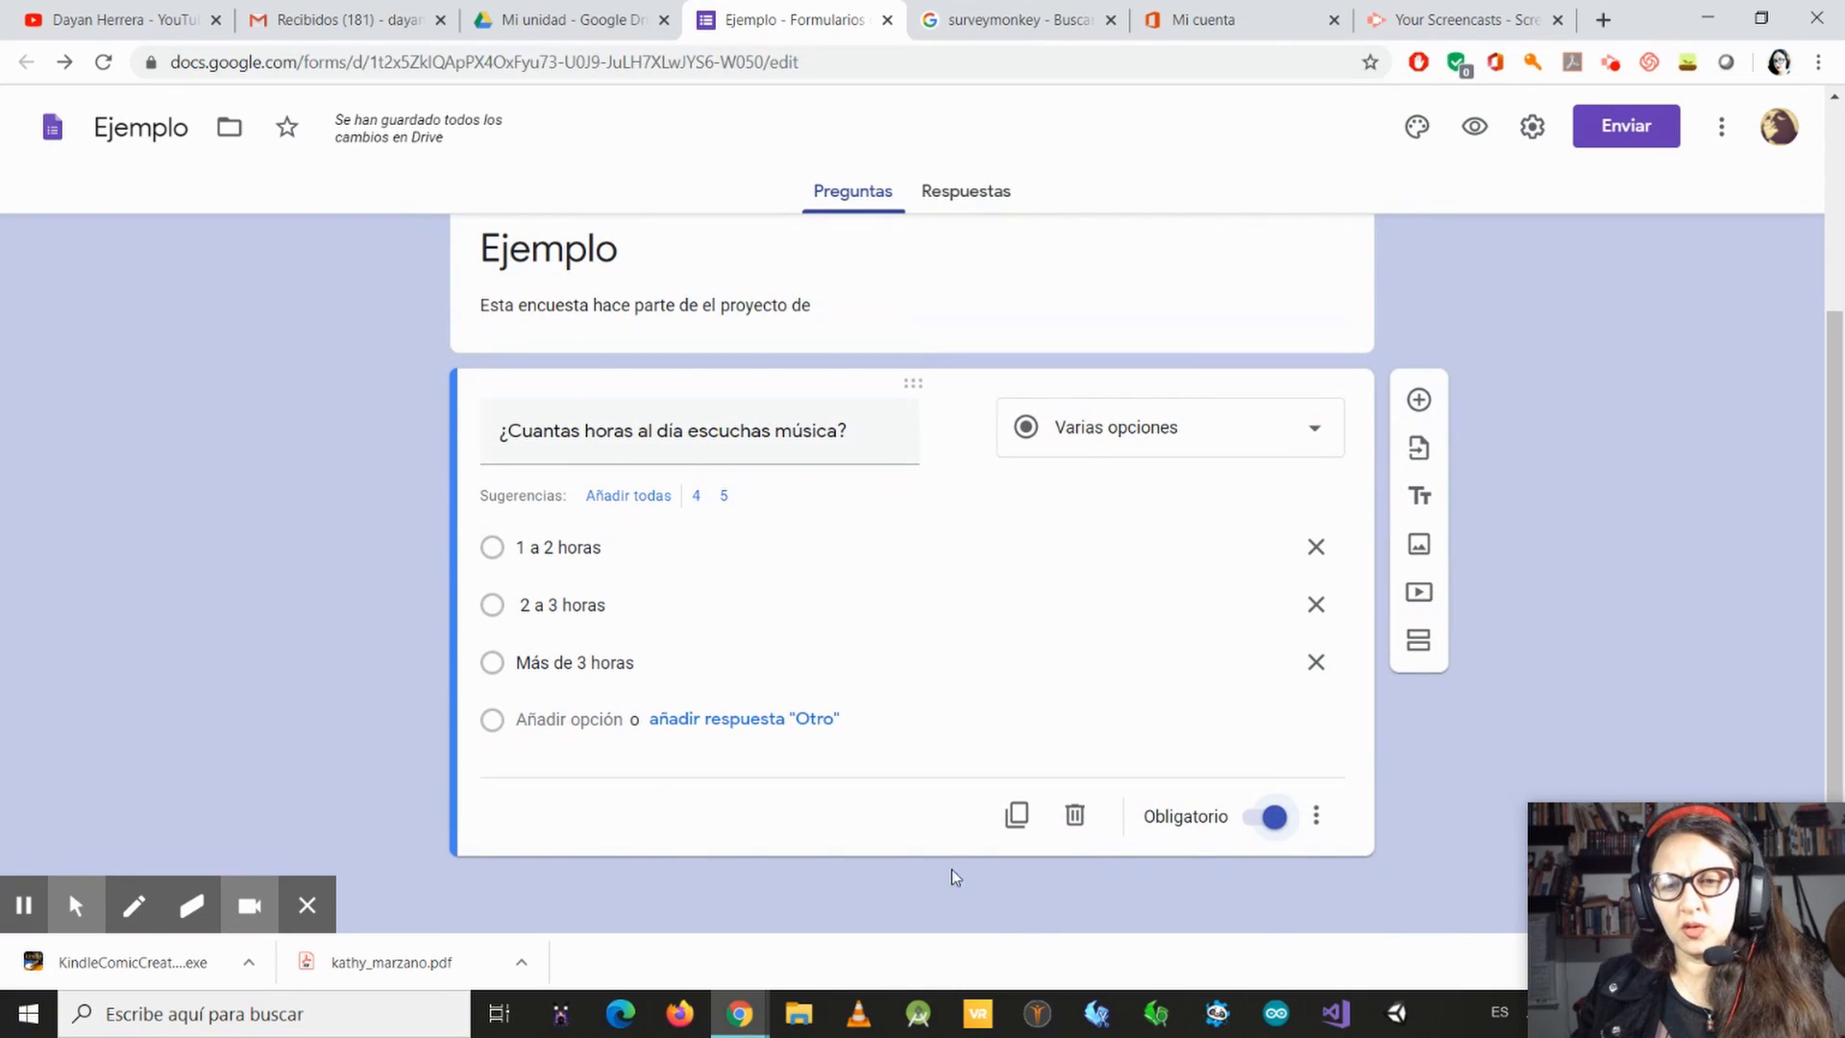
pyautogui.click(1316, 816)
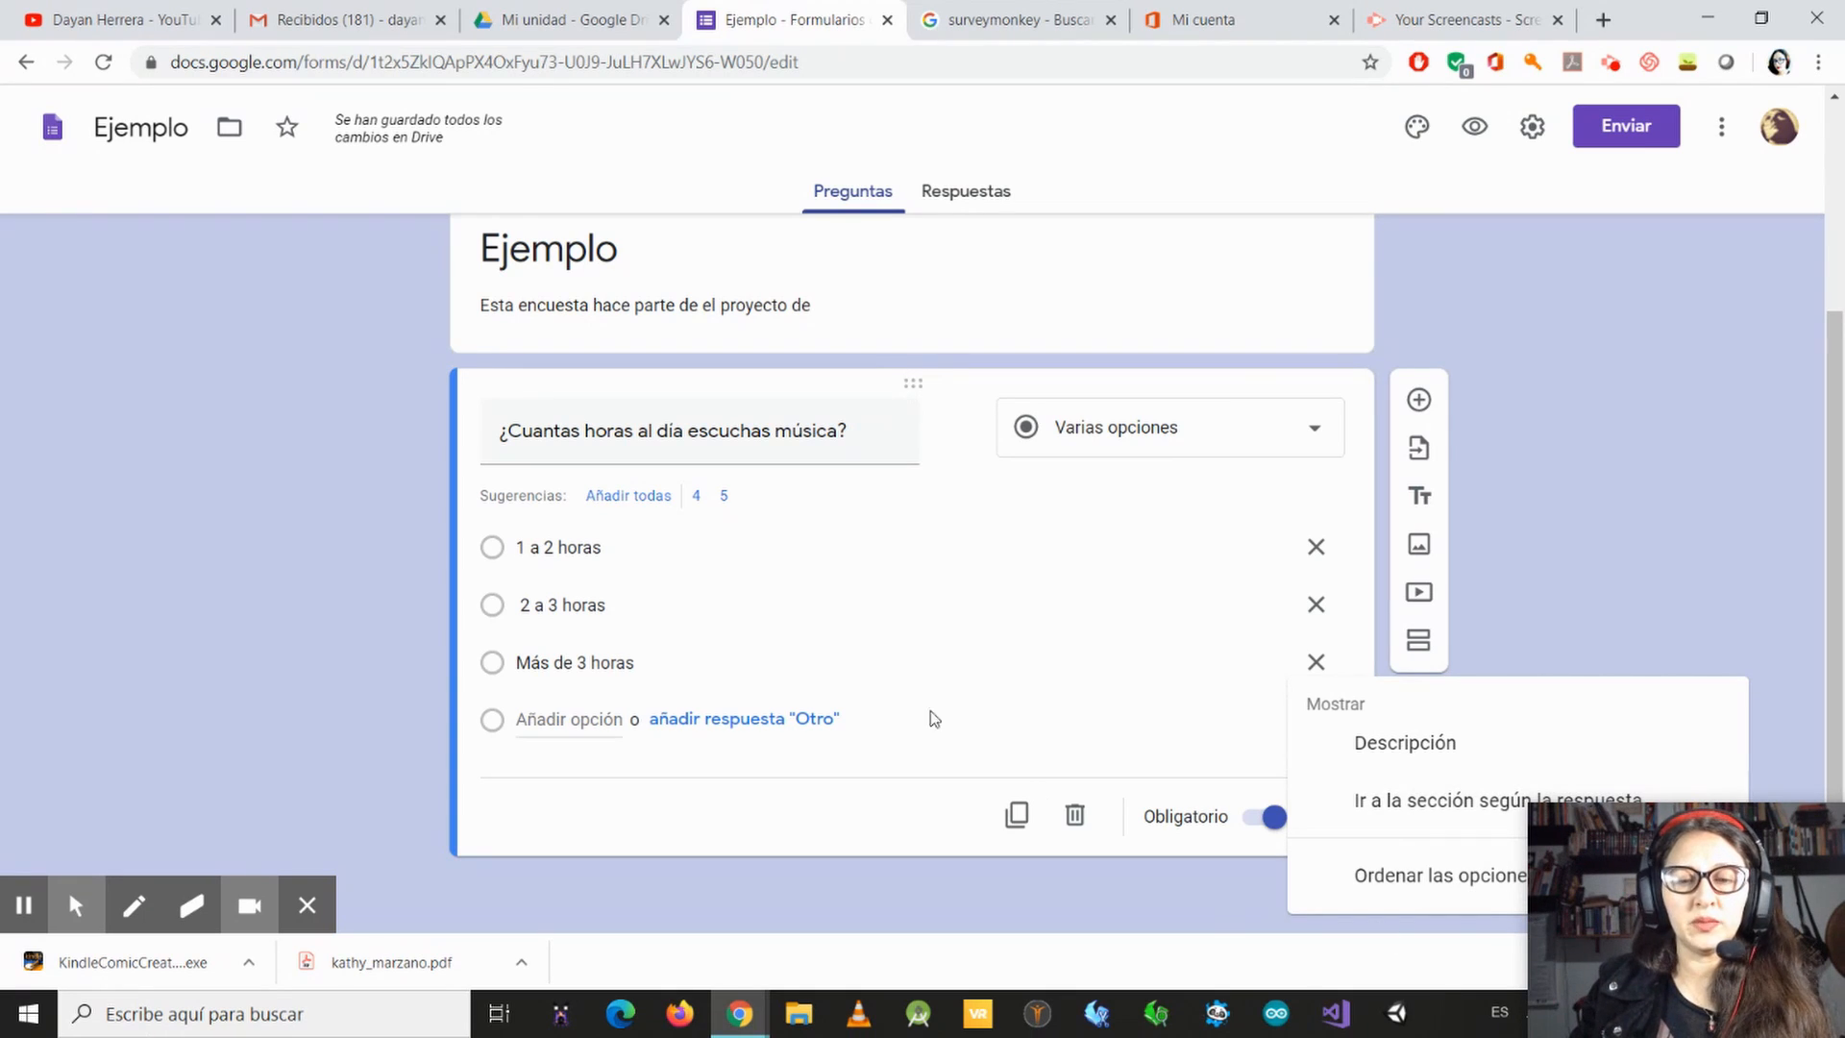
pyautogui.click(955, 659)
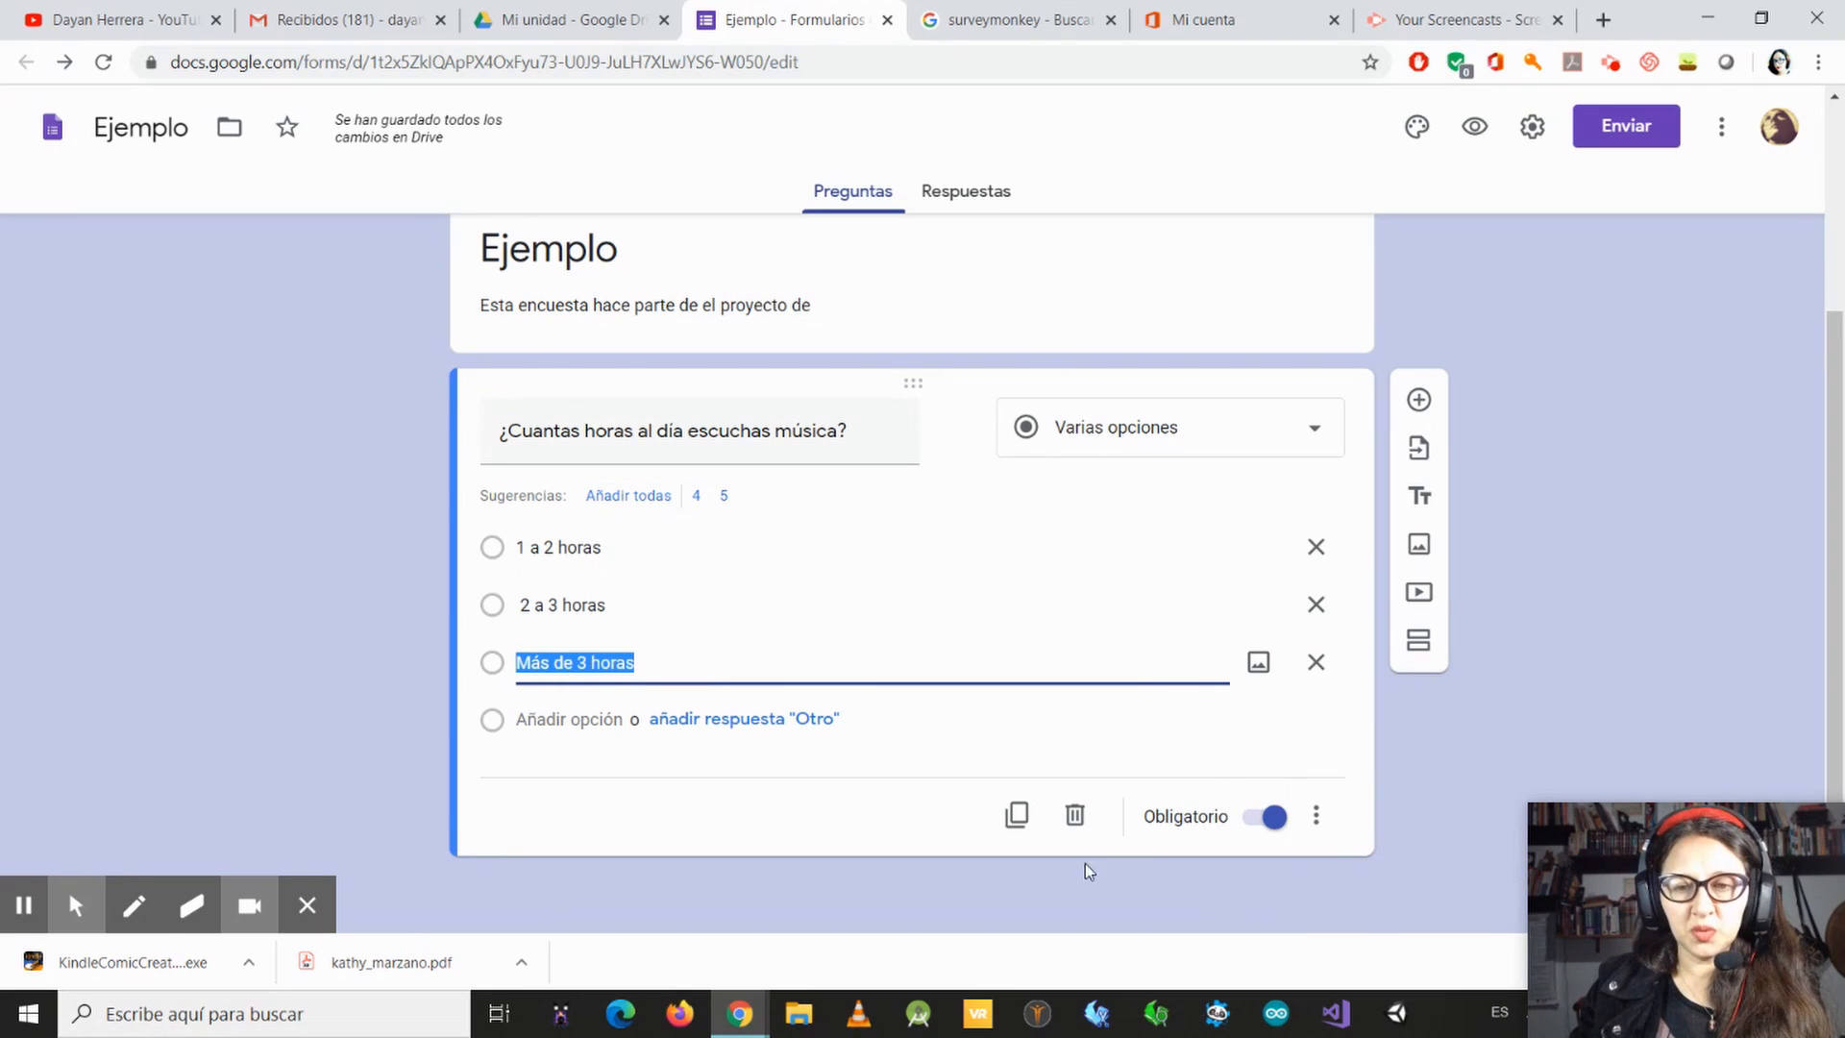
# Step: Add a second question below the music-hours question and set its type to Casillas
pyautogui.click(1419, 402)
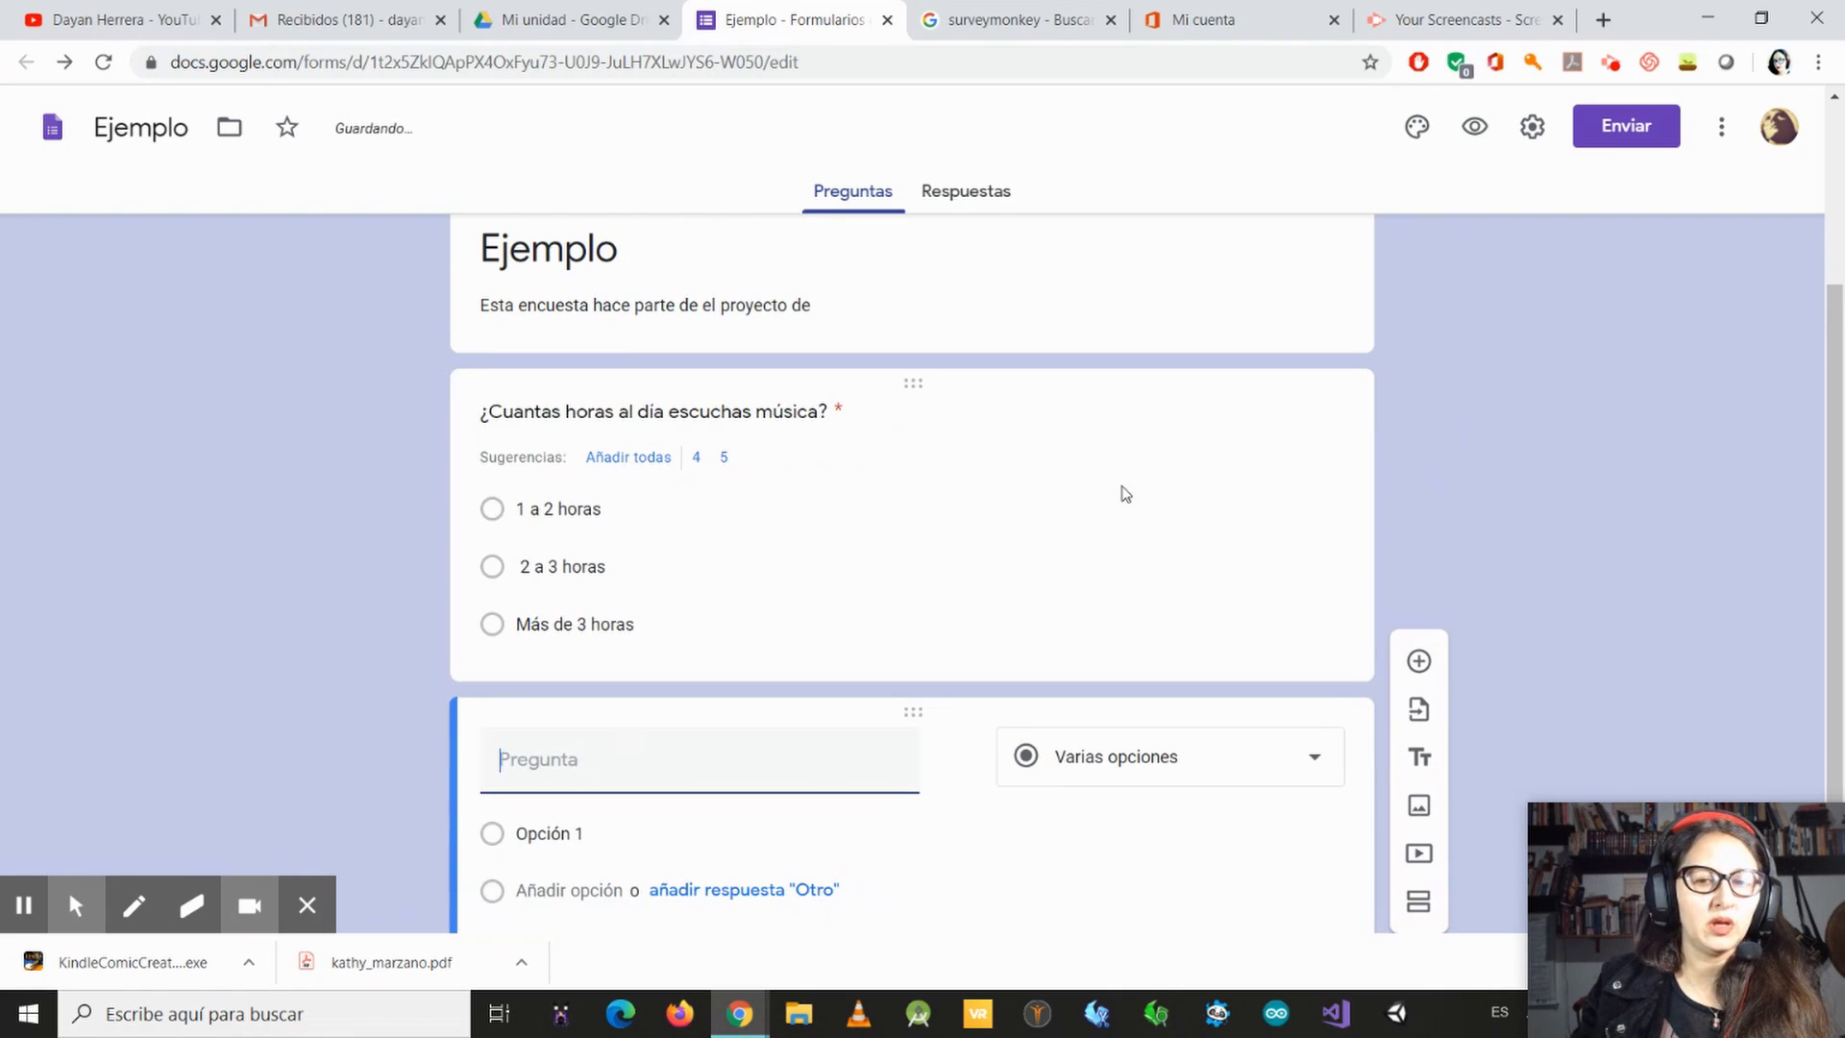
pyautogui.click(1276, 613)
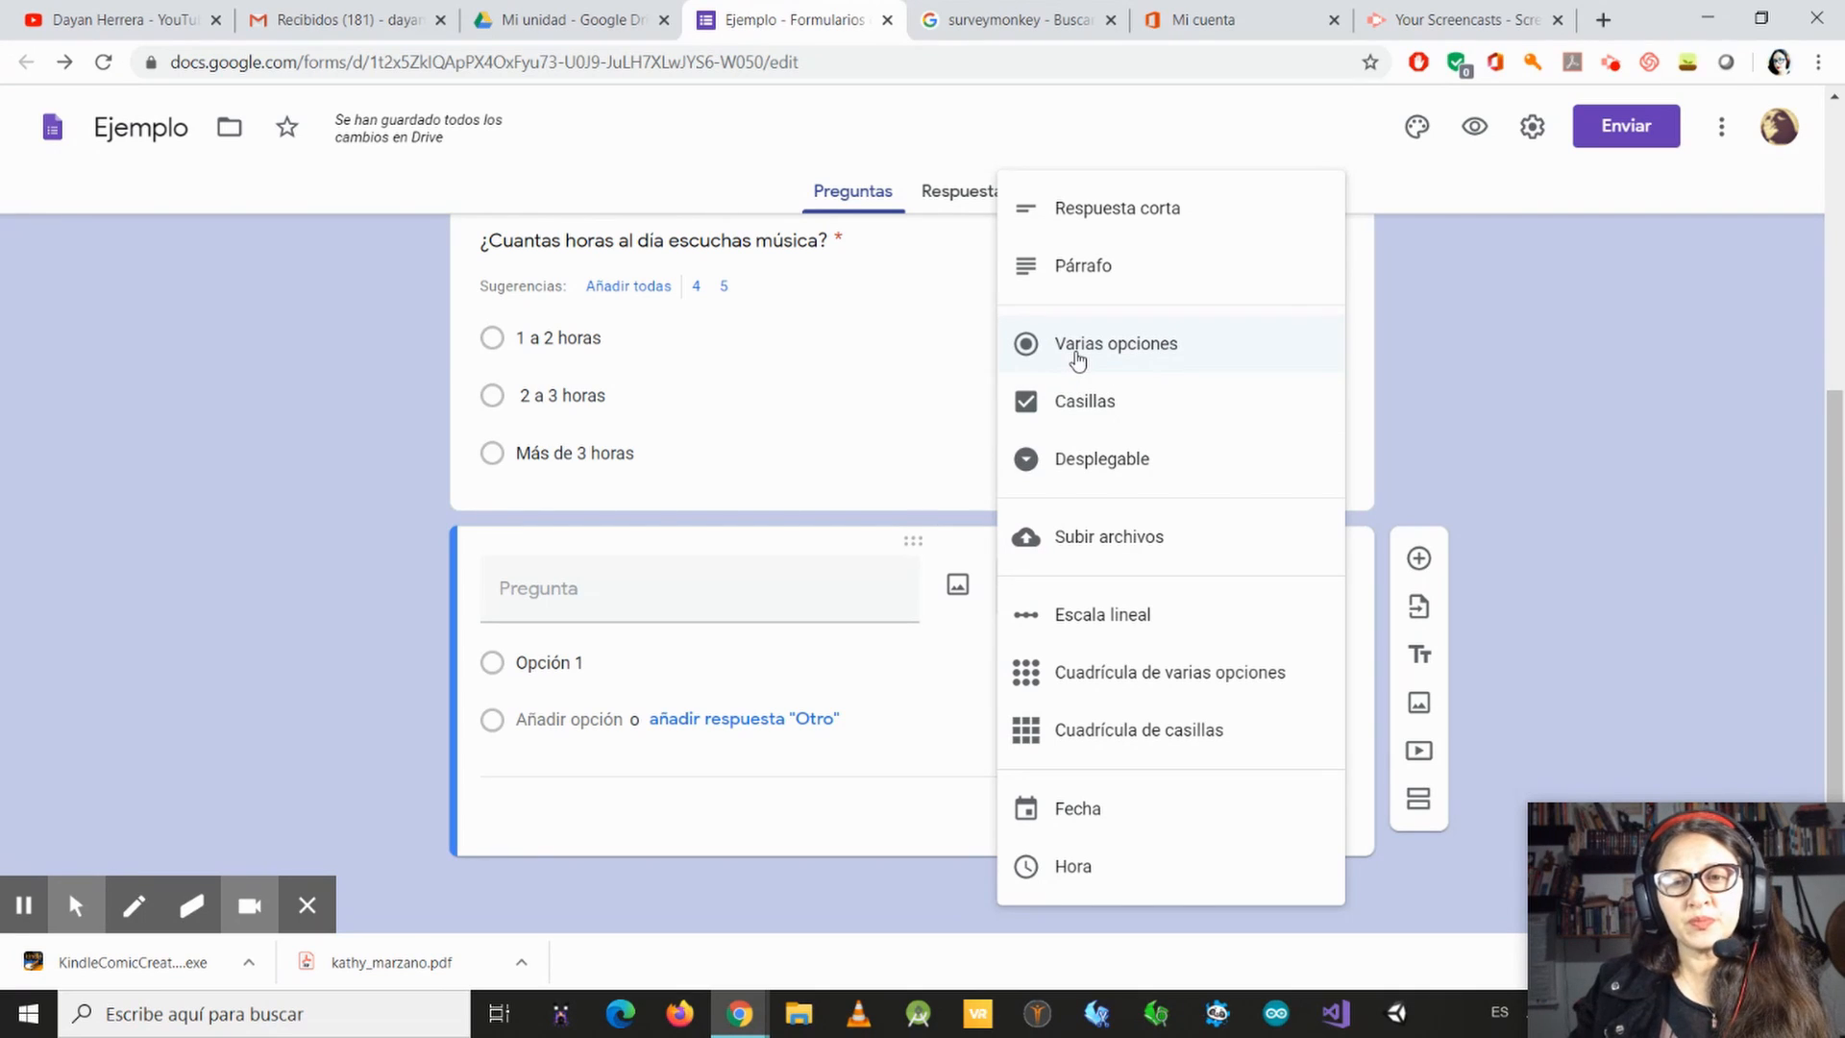
pyautogui.click(1146, 420)
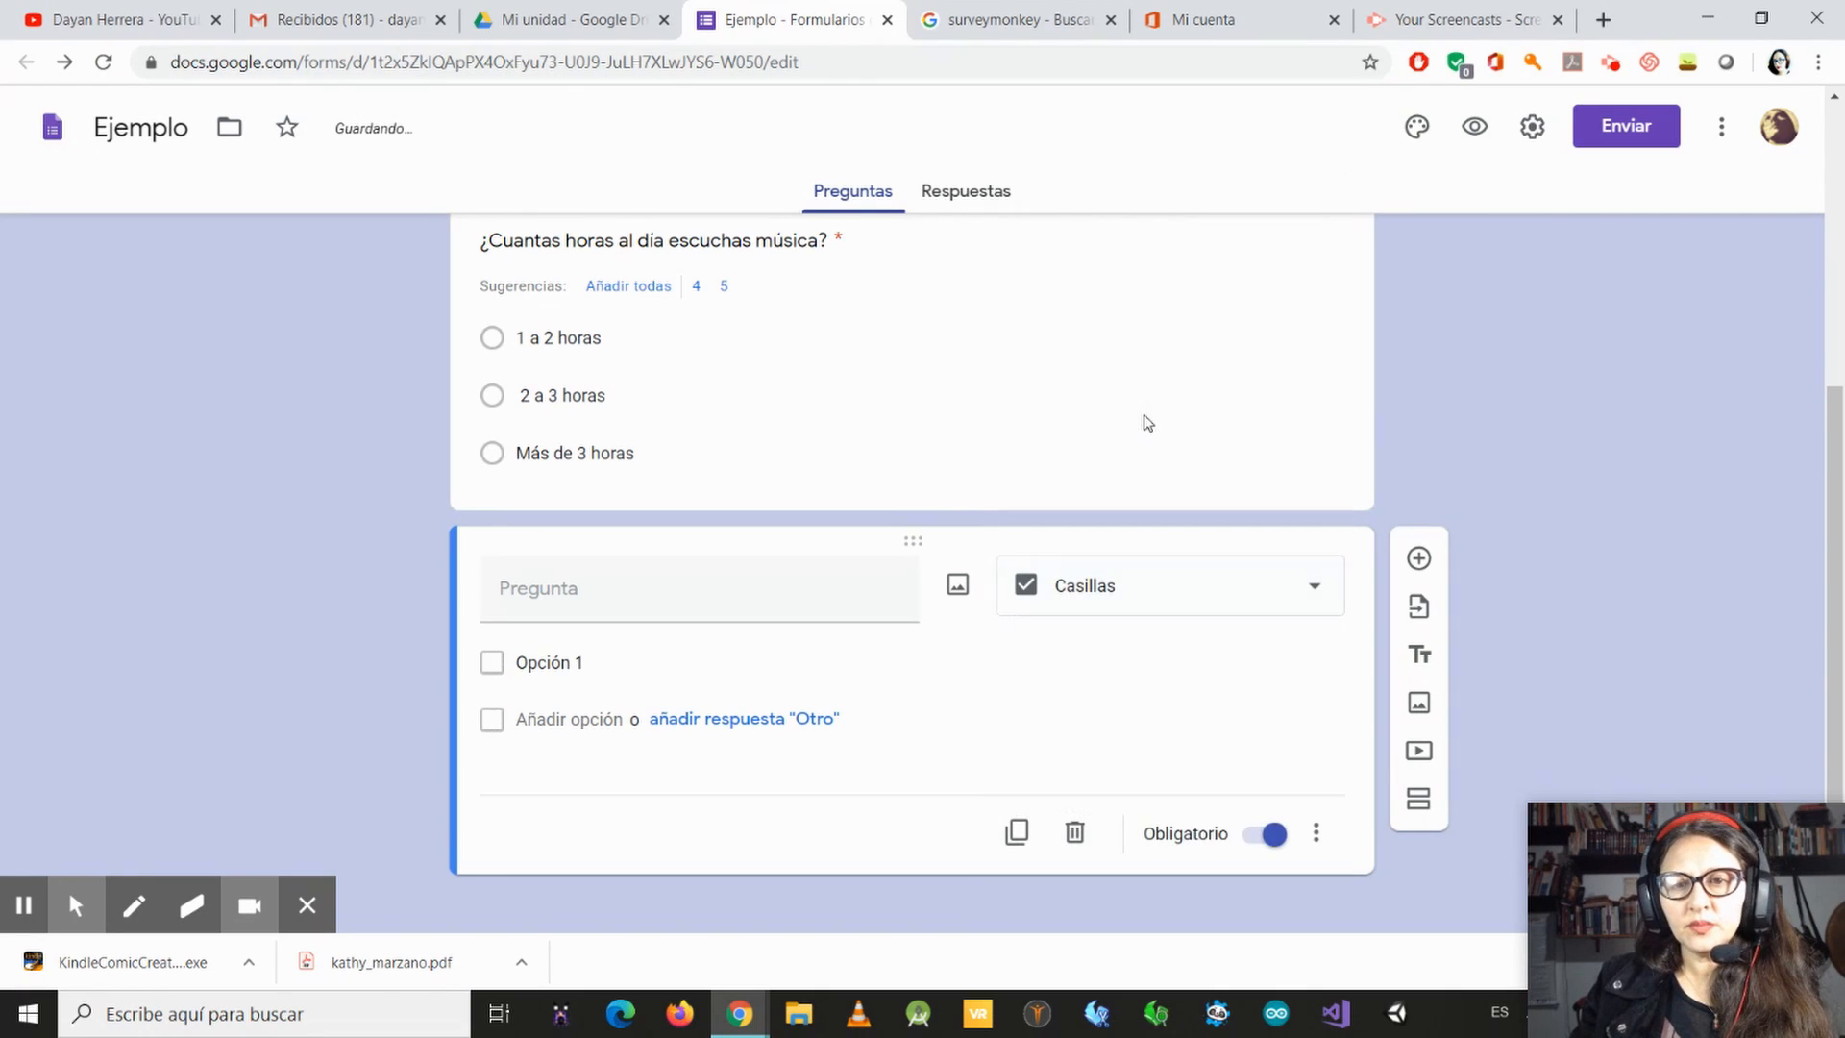
pyautogui.click(1332, 608)
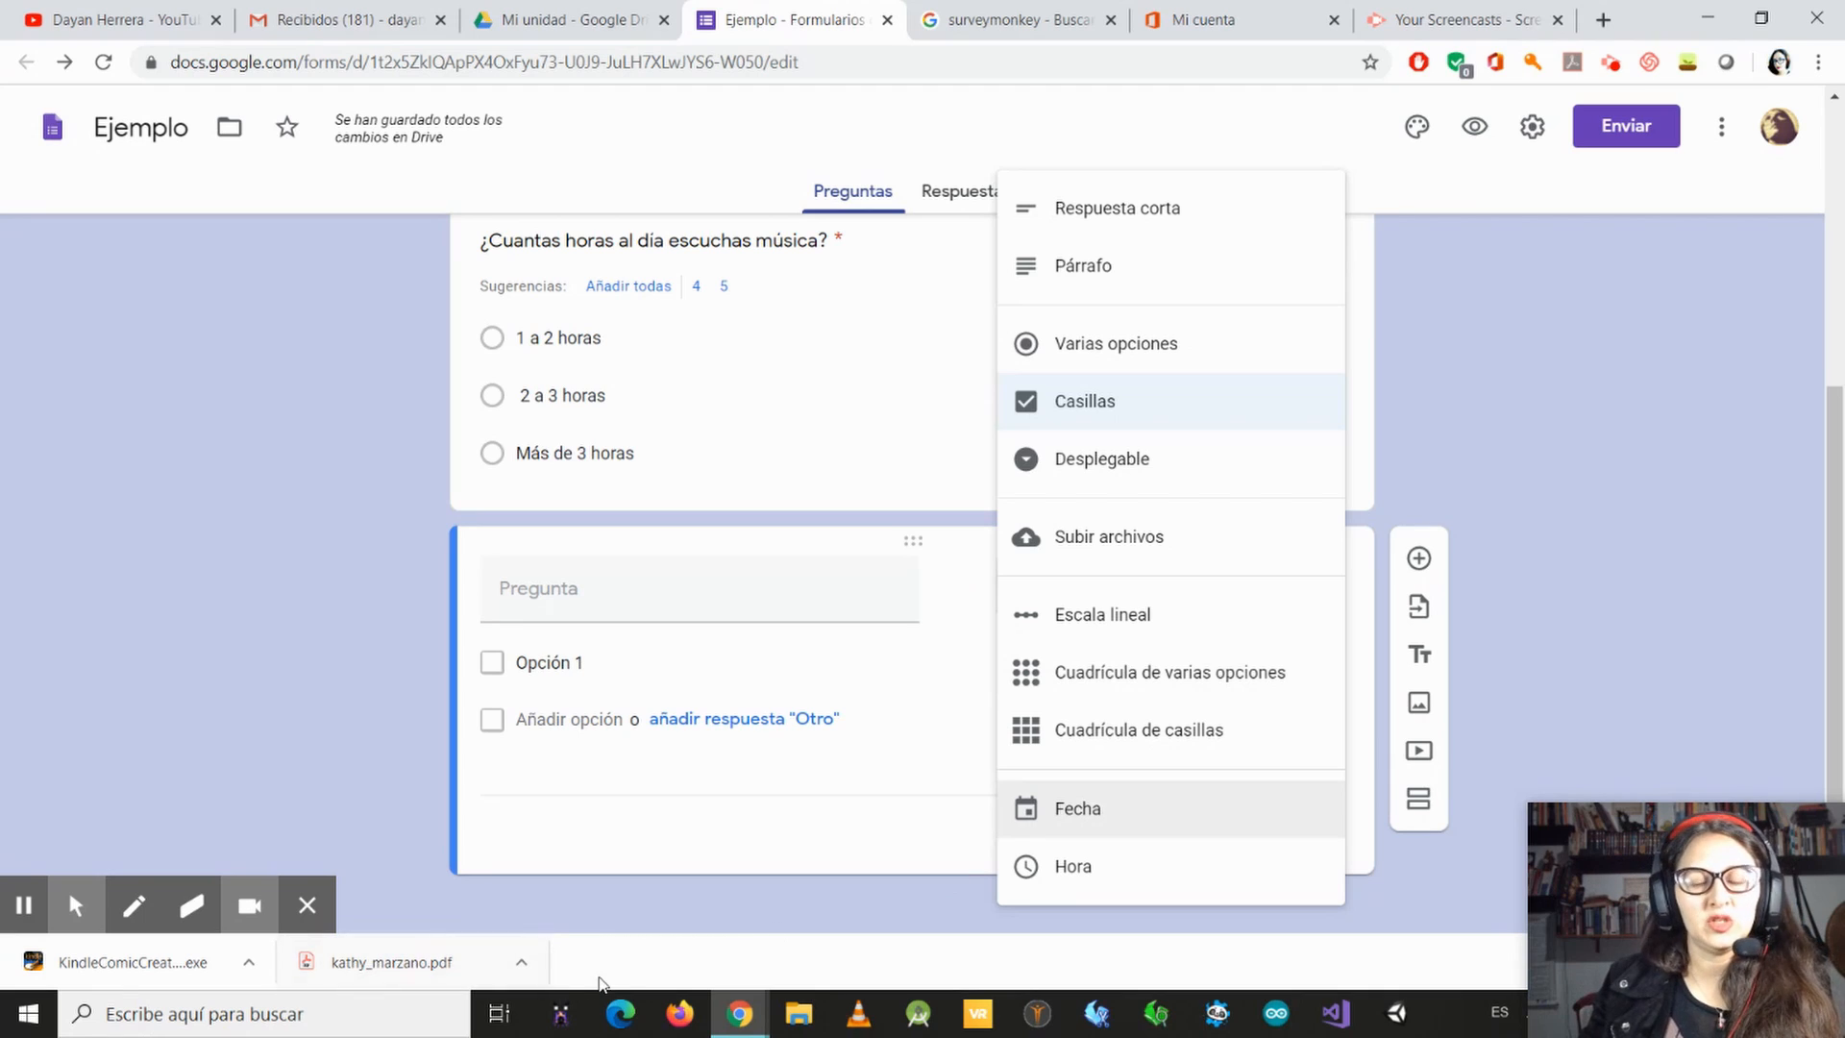
pyautogui.click(771, 857)
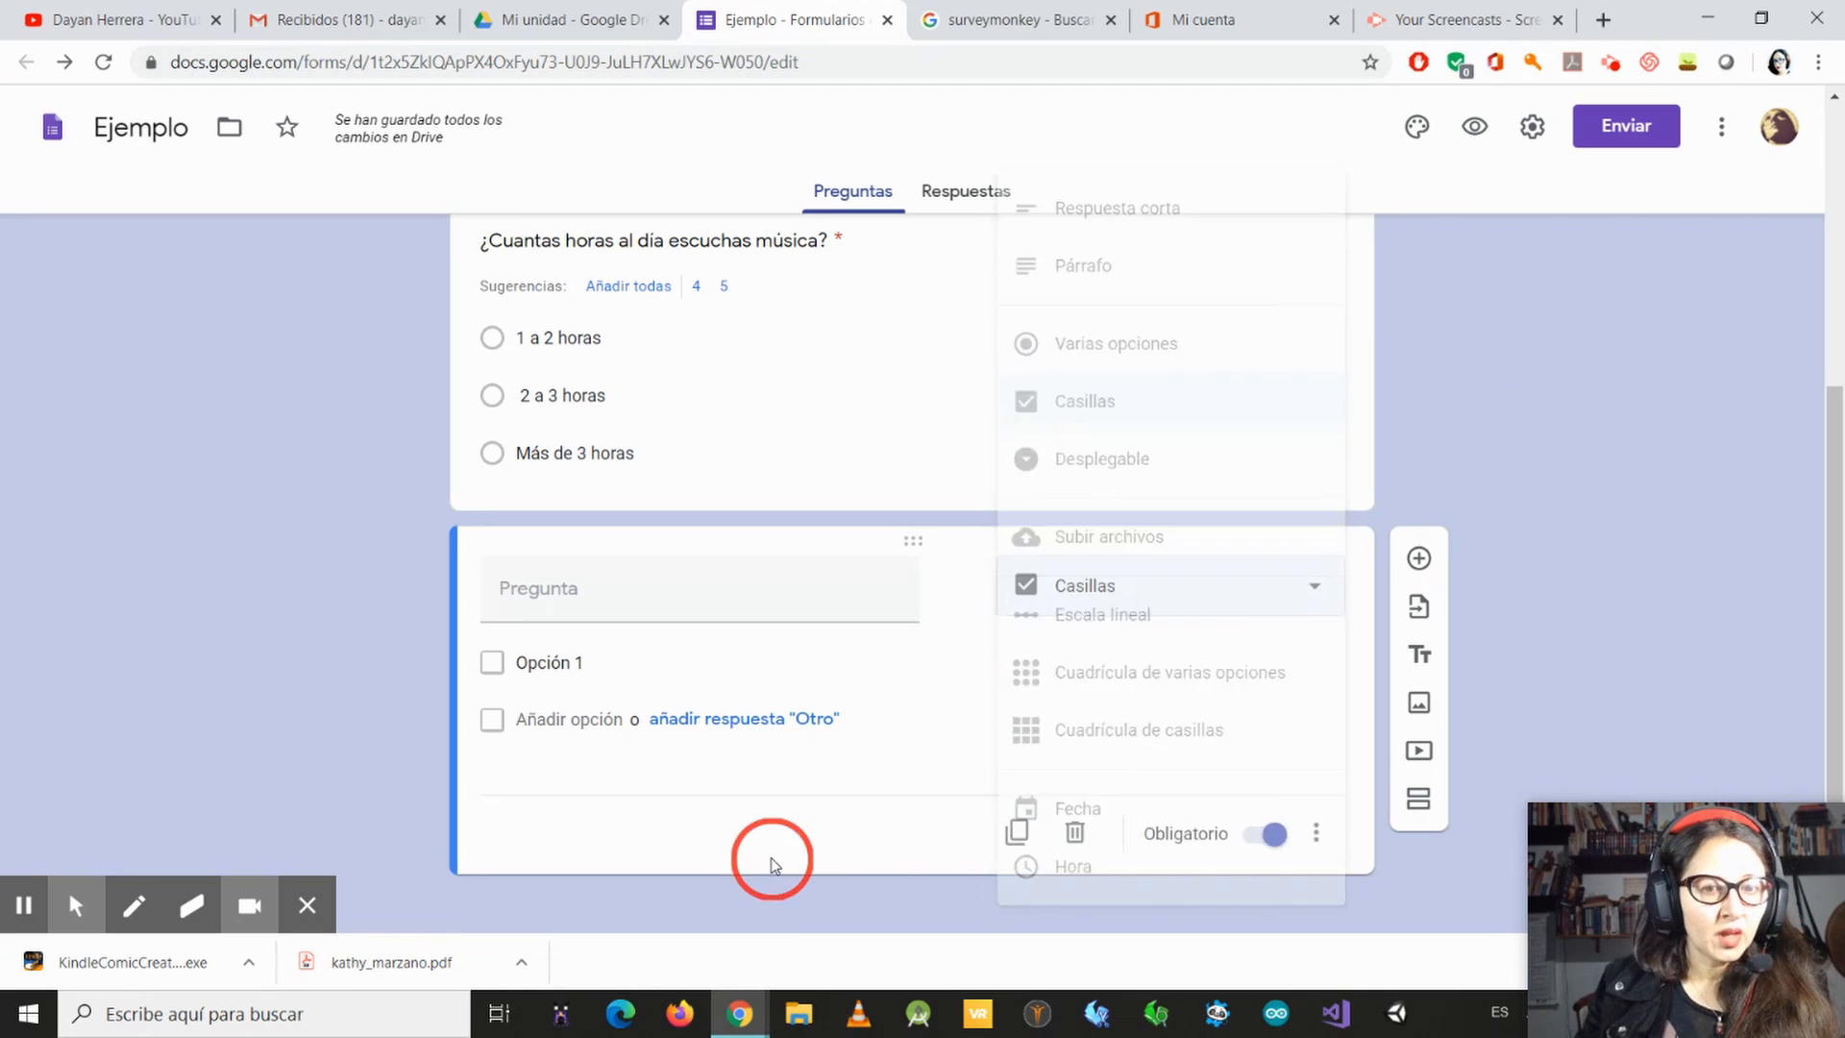
# Step: Enter "¿Cuáles de las siguientes emisoras escuchas?" as the text of the new checkbox question
pyautogui.click(692, 597)
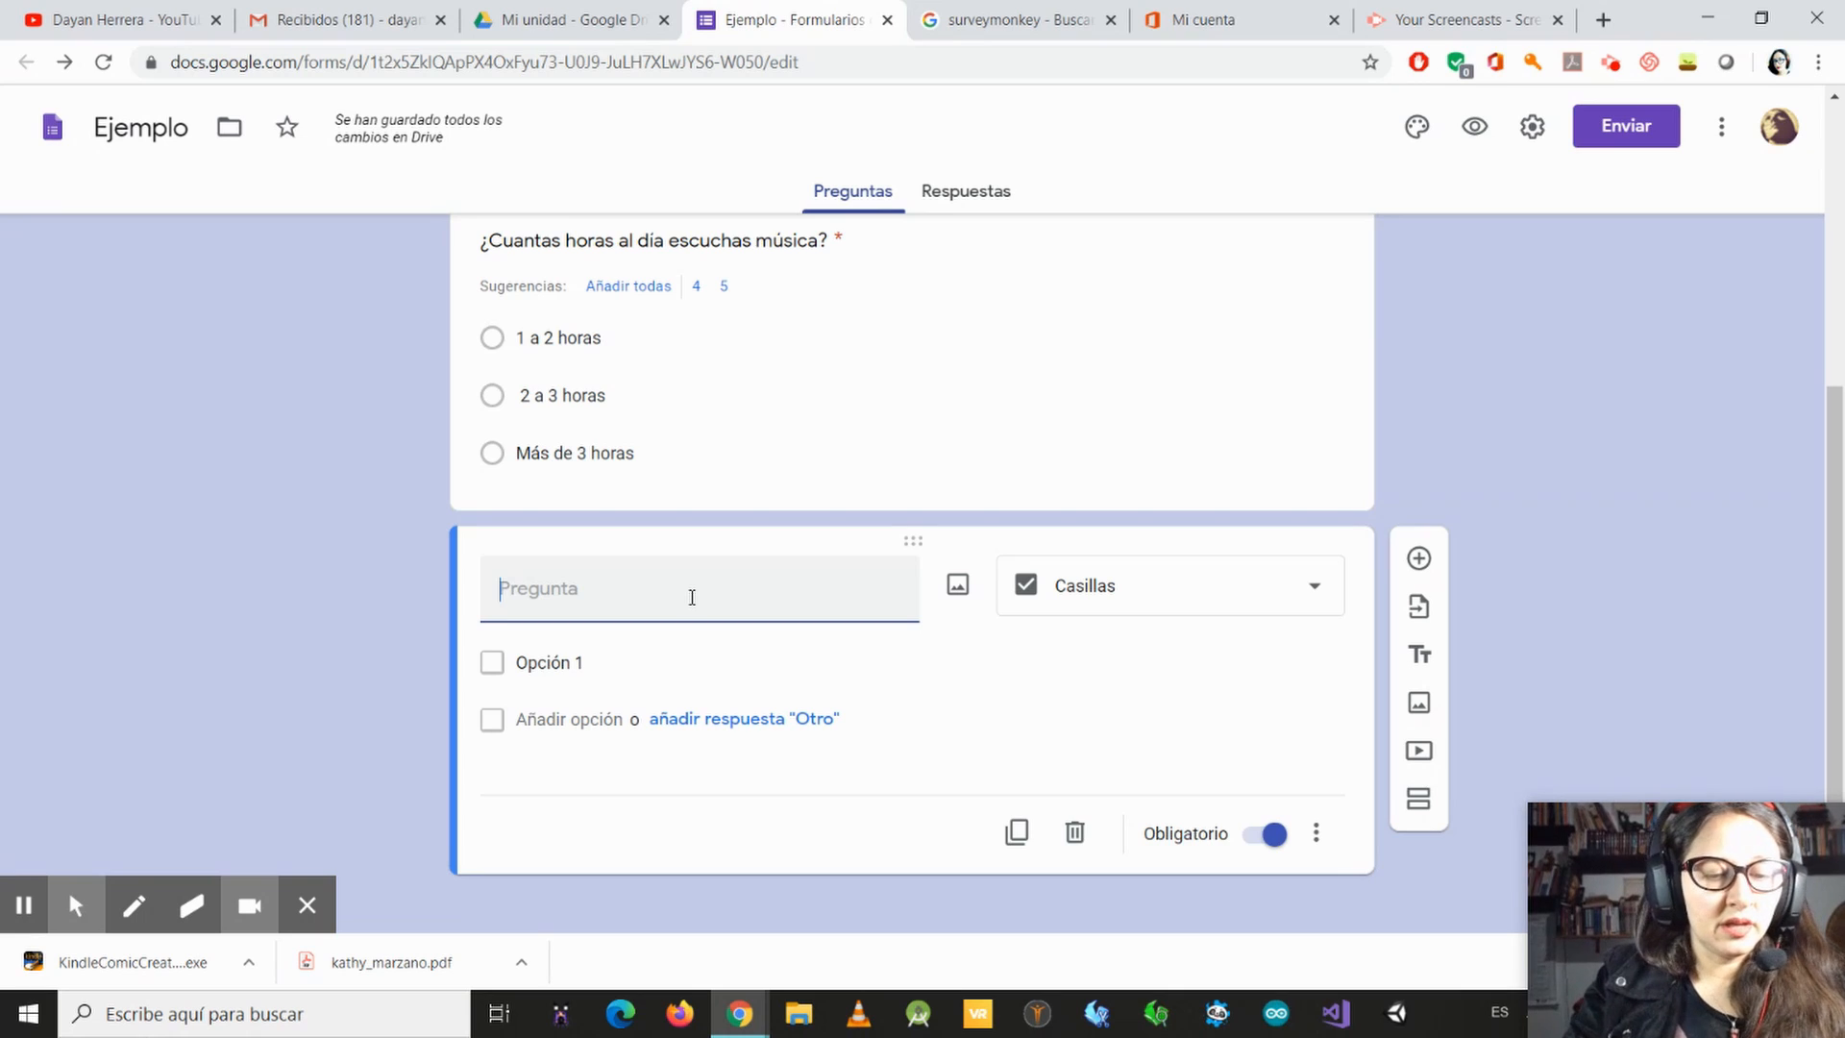
pyautogui.write('¿Qu')
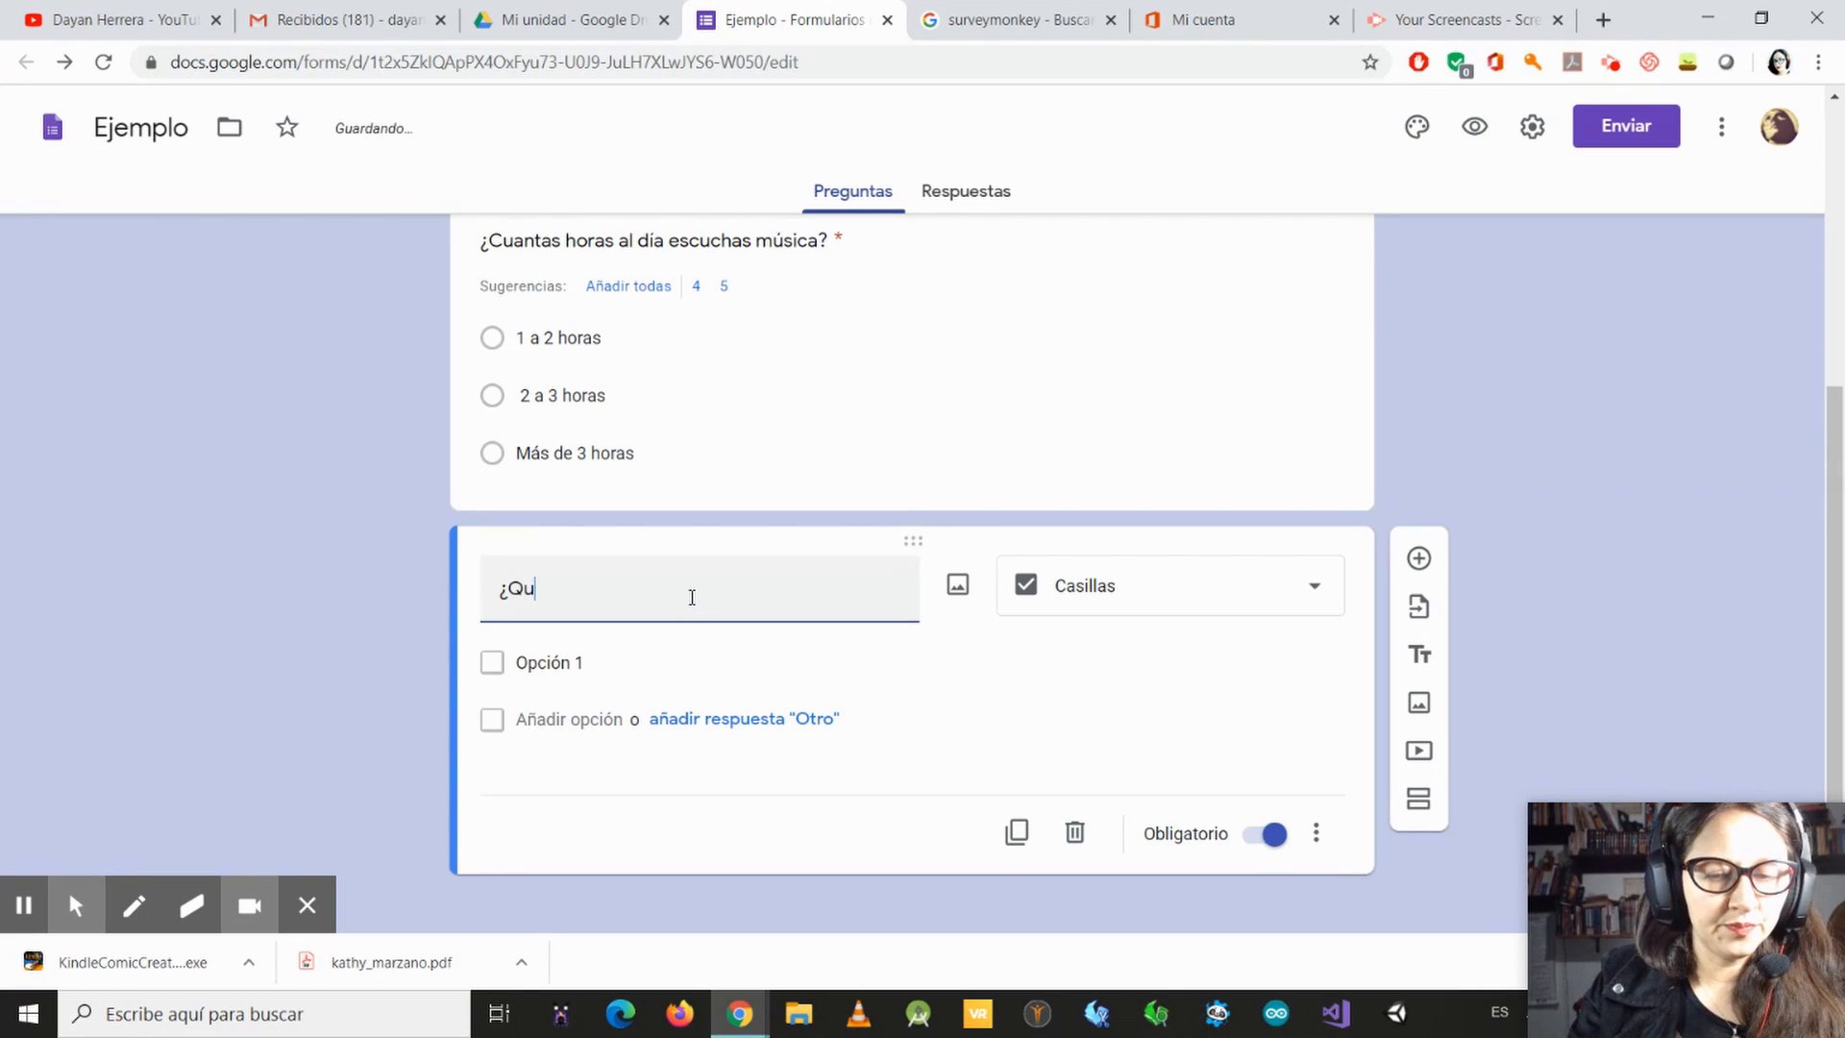
pyautogui.press('BackSpace')
pyautogui.press('BackSpace')
pyautogui.write('Cuá')
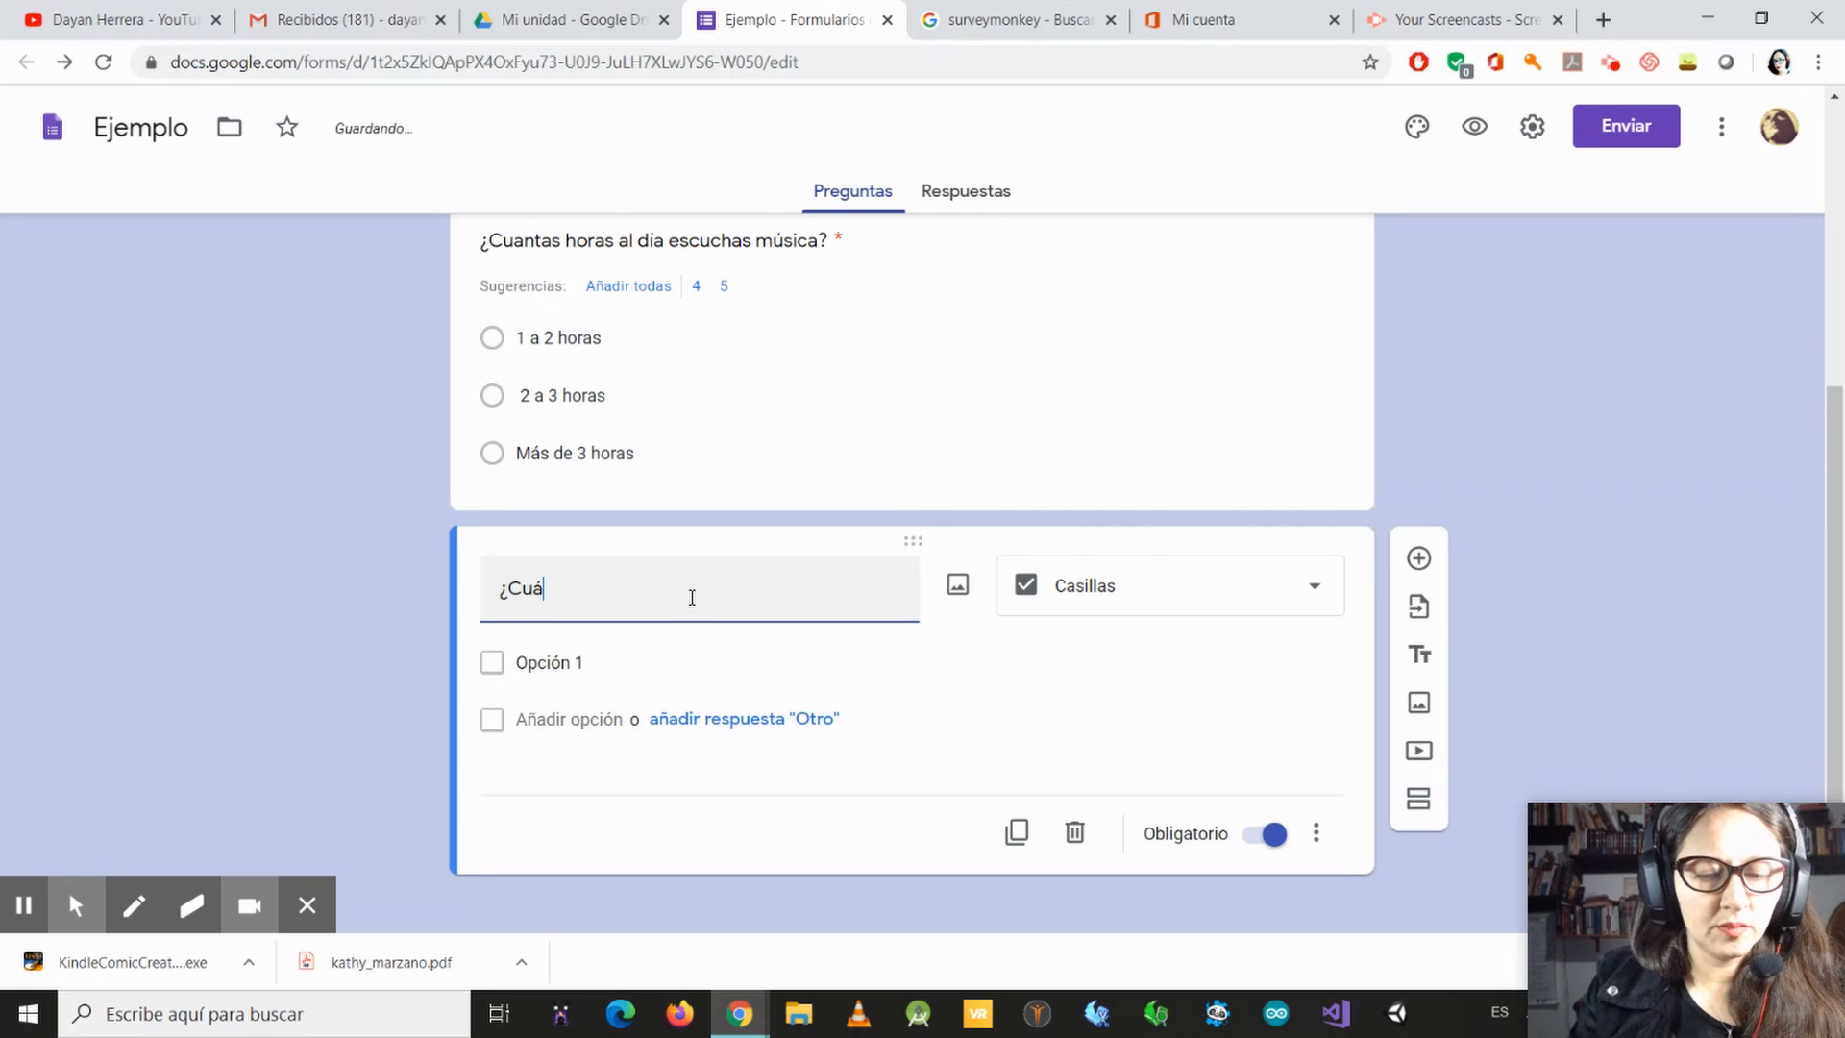
pyautogui.write('les de las si')
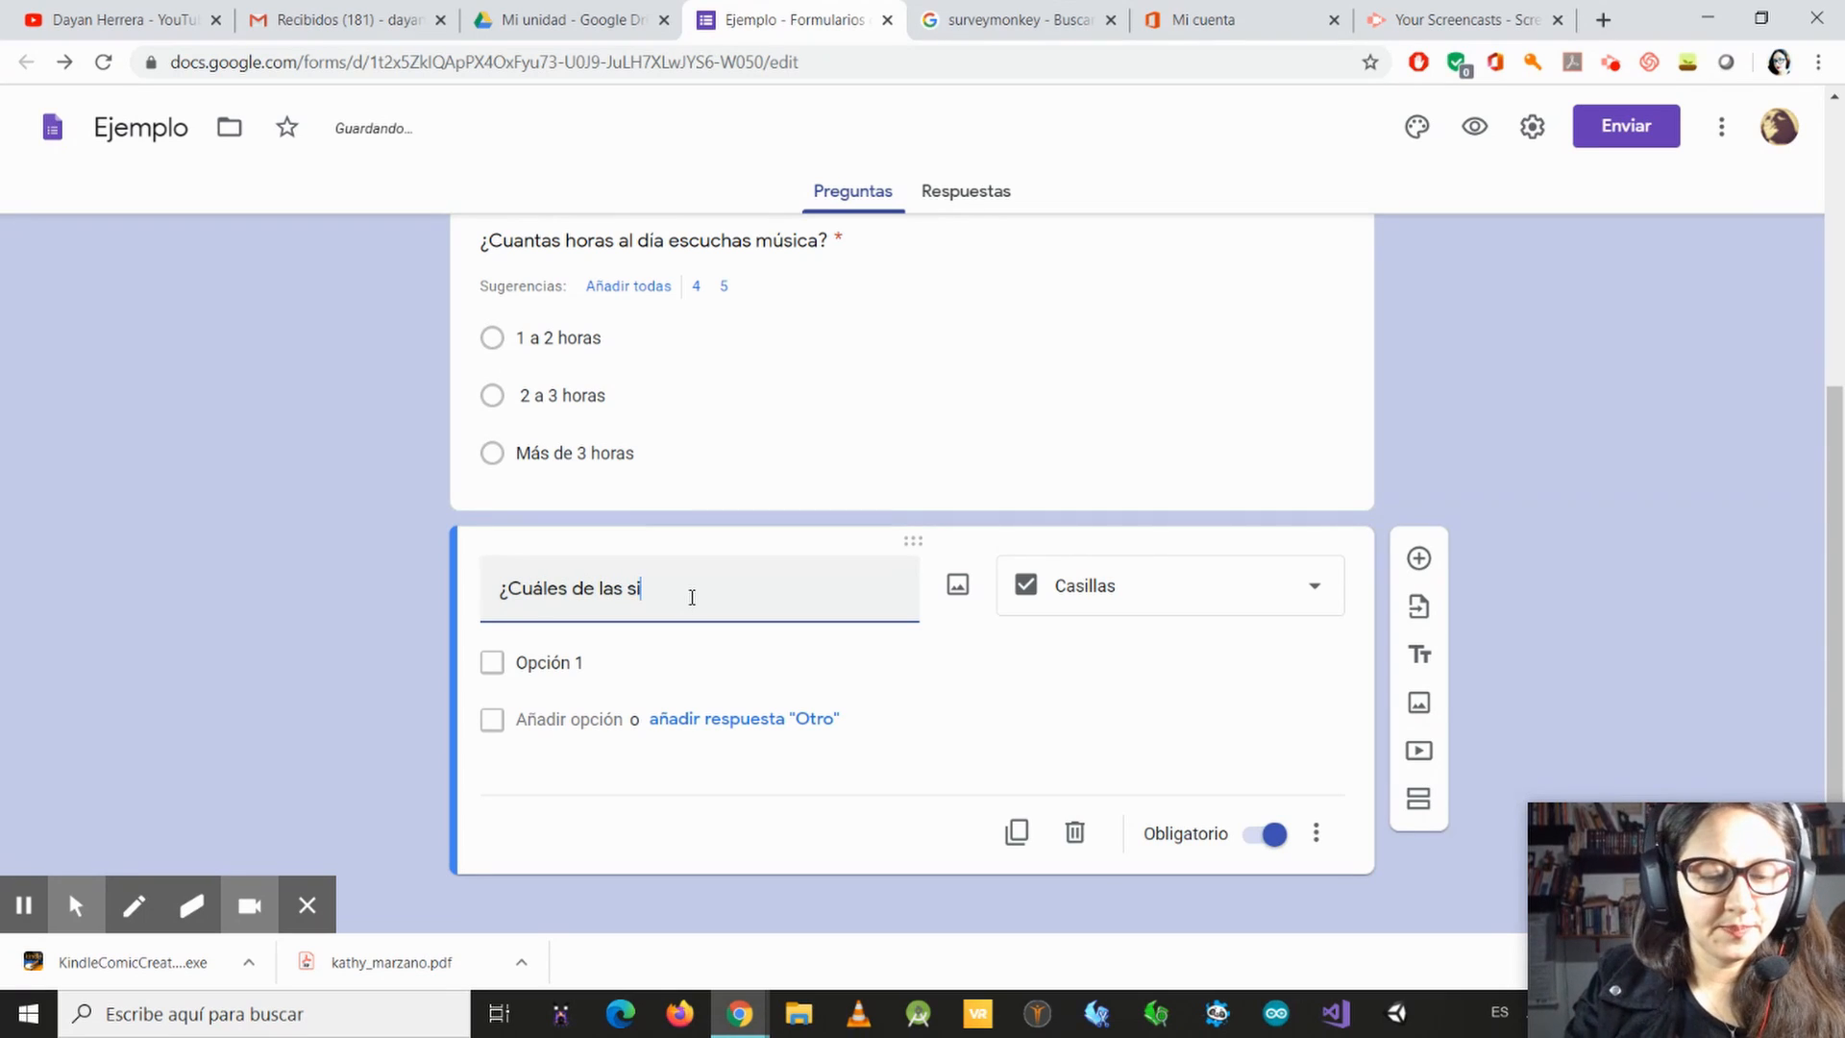
pyautogui.write('guientes e')
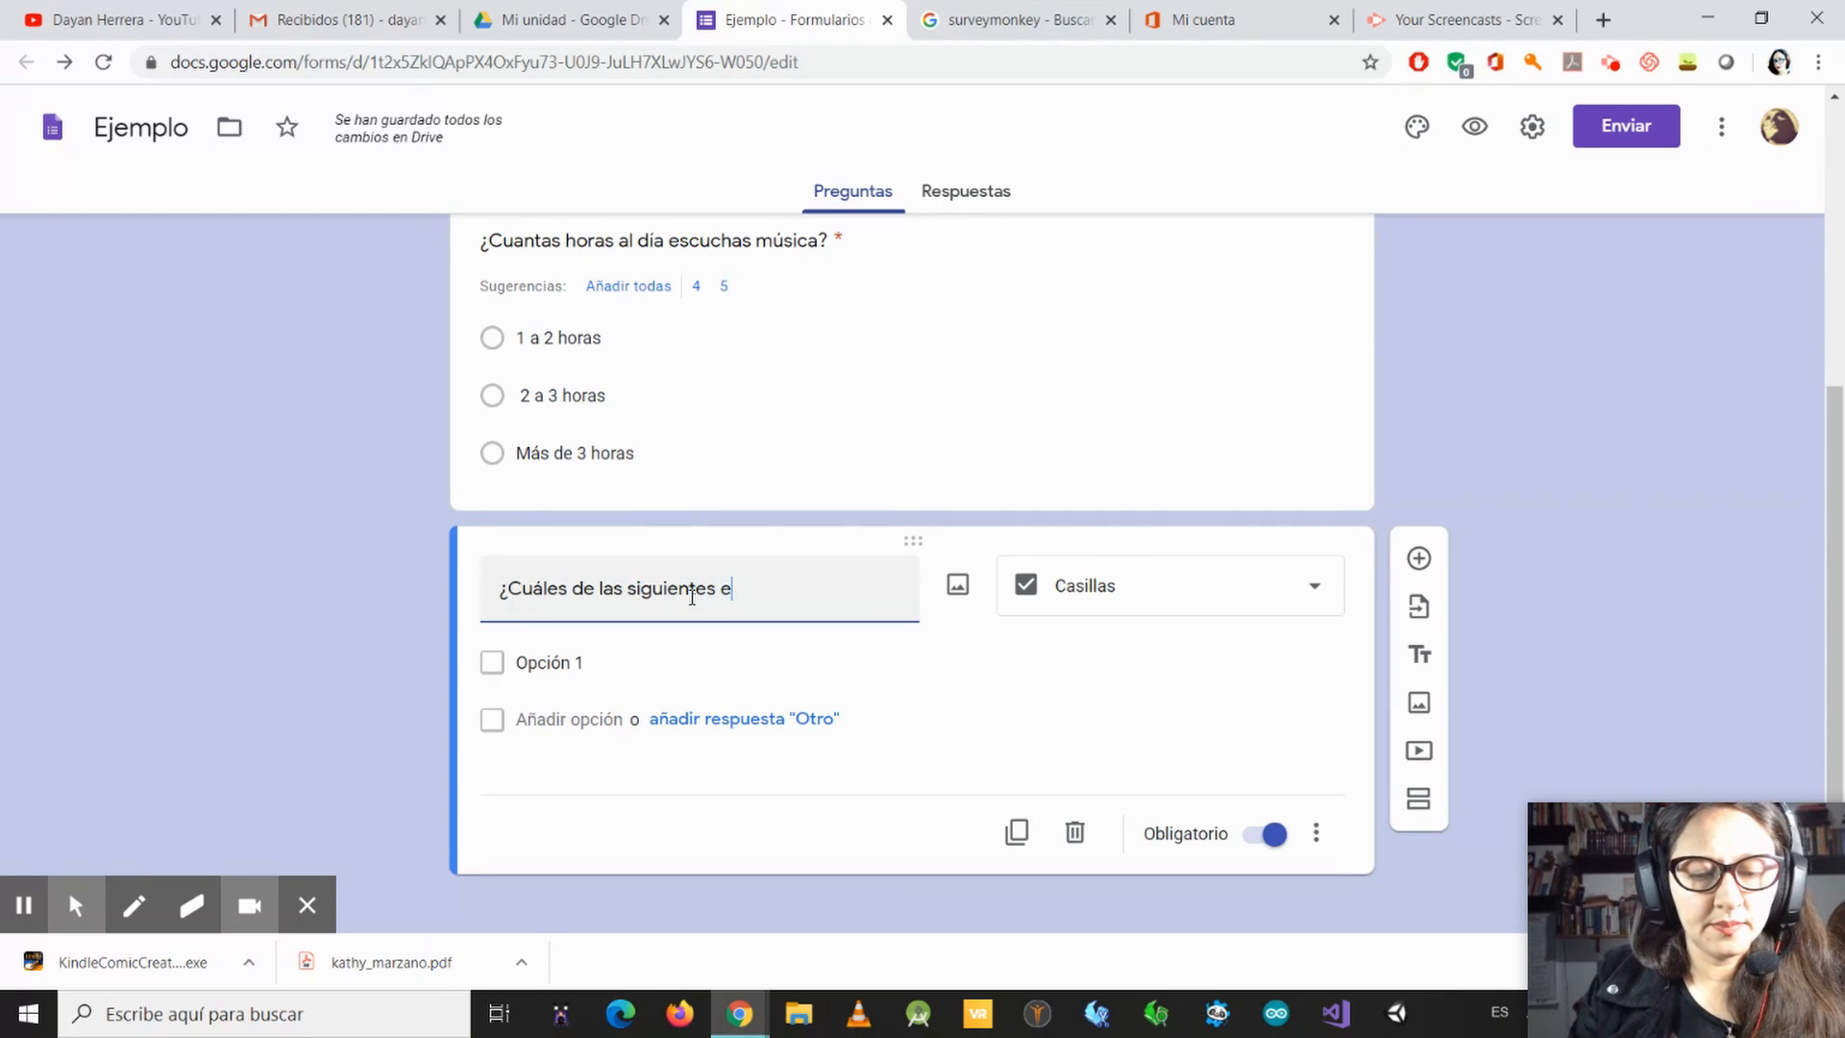
pyautogui.write('miso')
pyautogui.press('BackSpace')
pyautogui.write('isora')
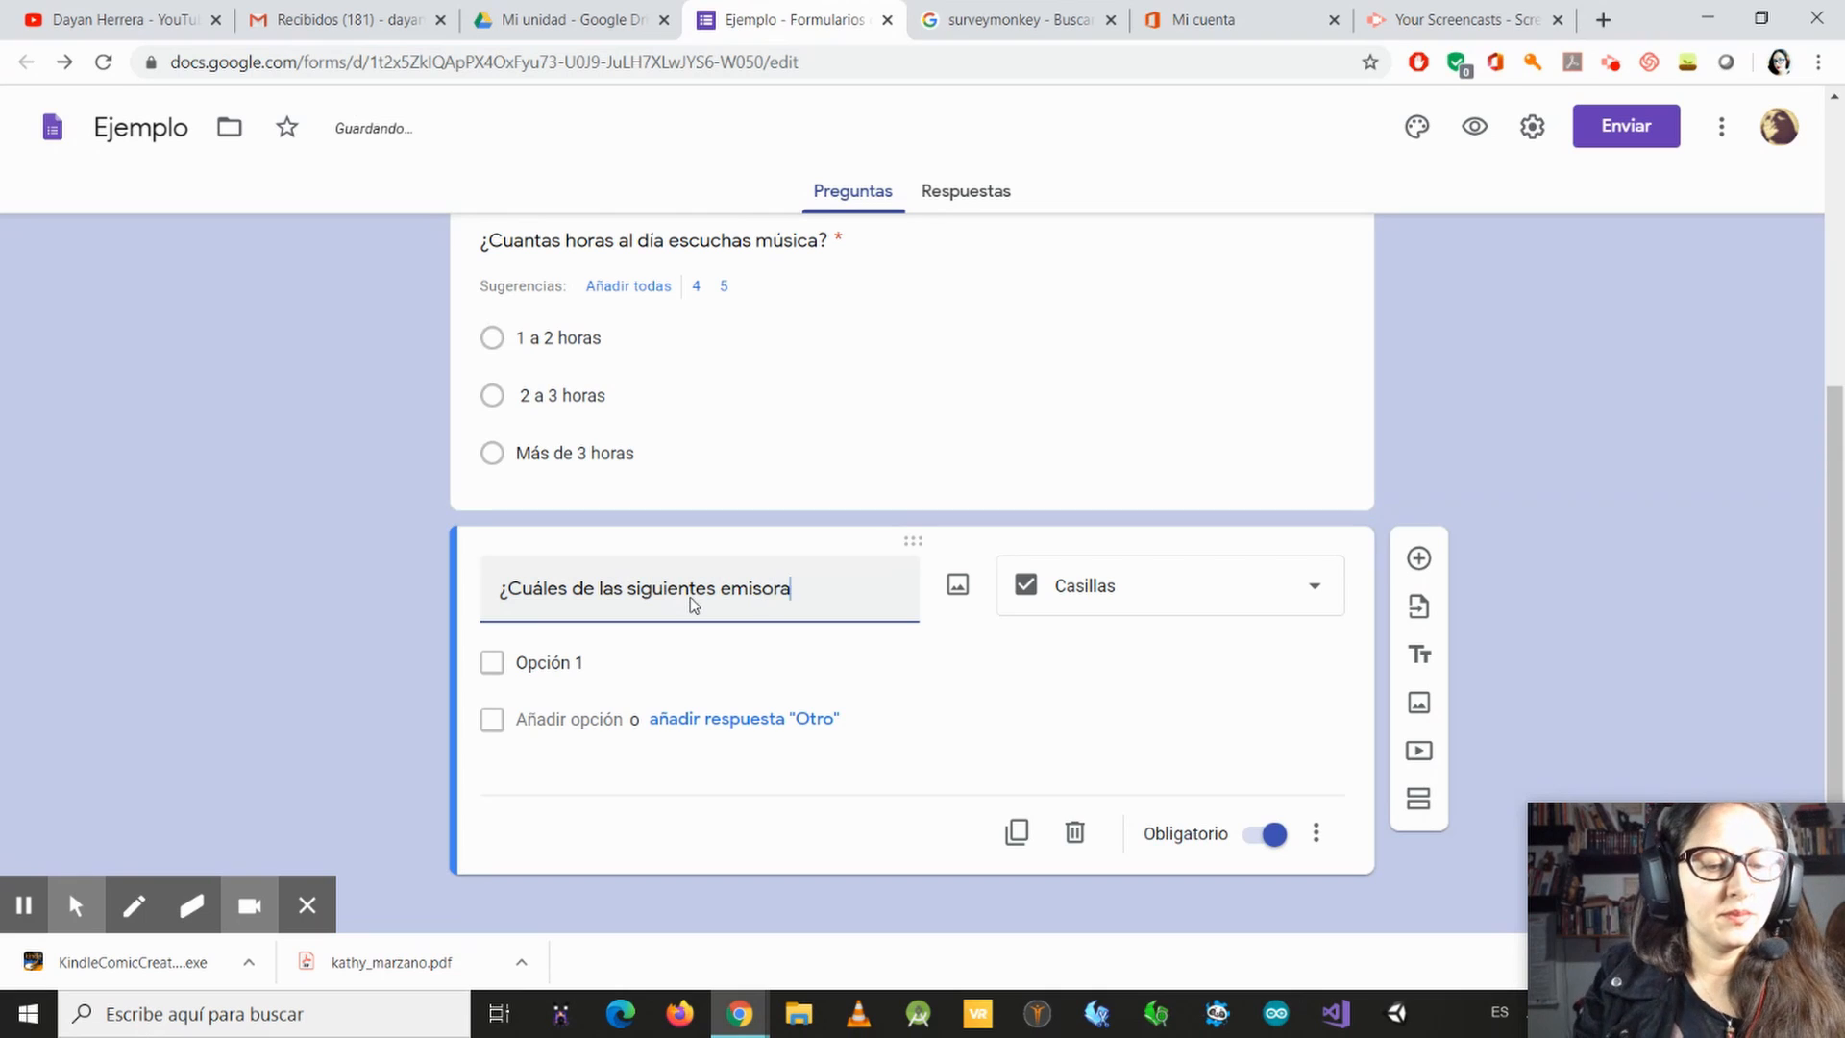
pyautogui.write('s escuc')
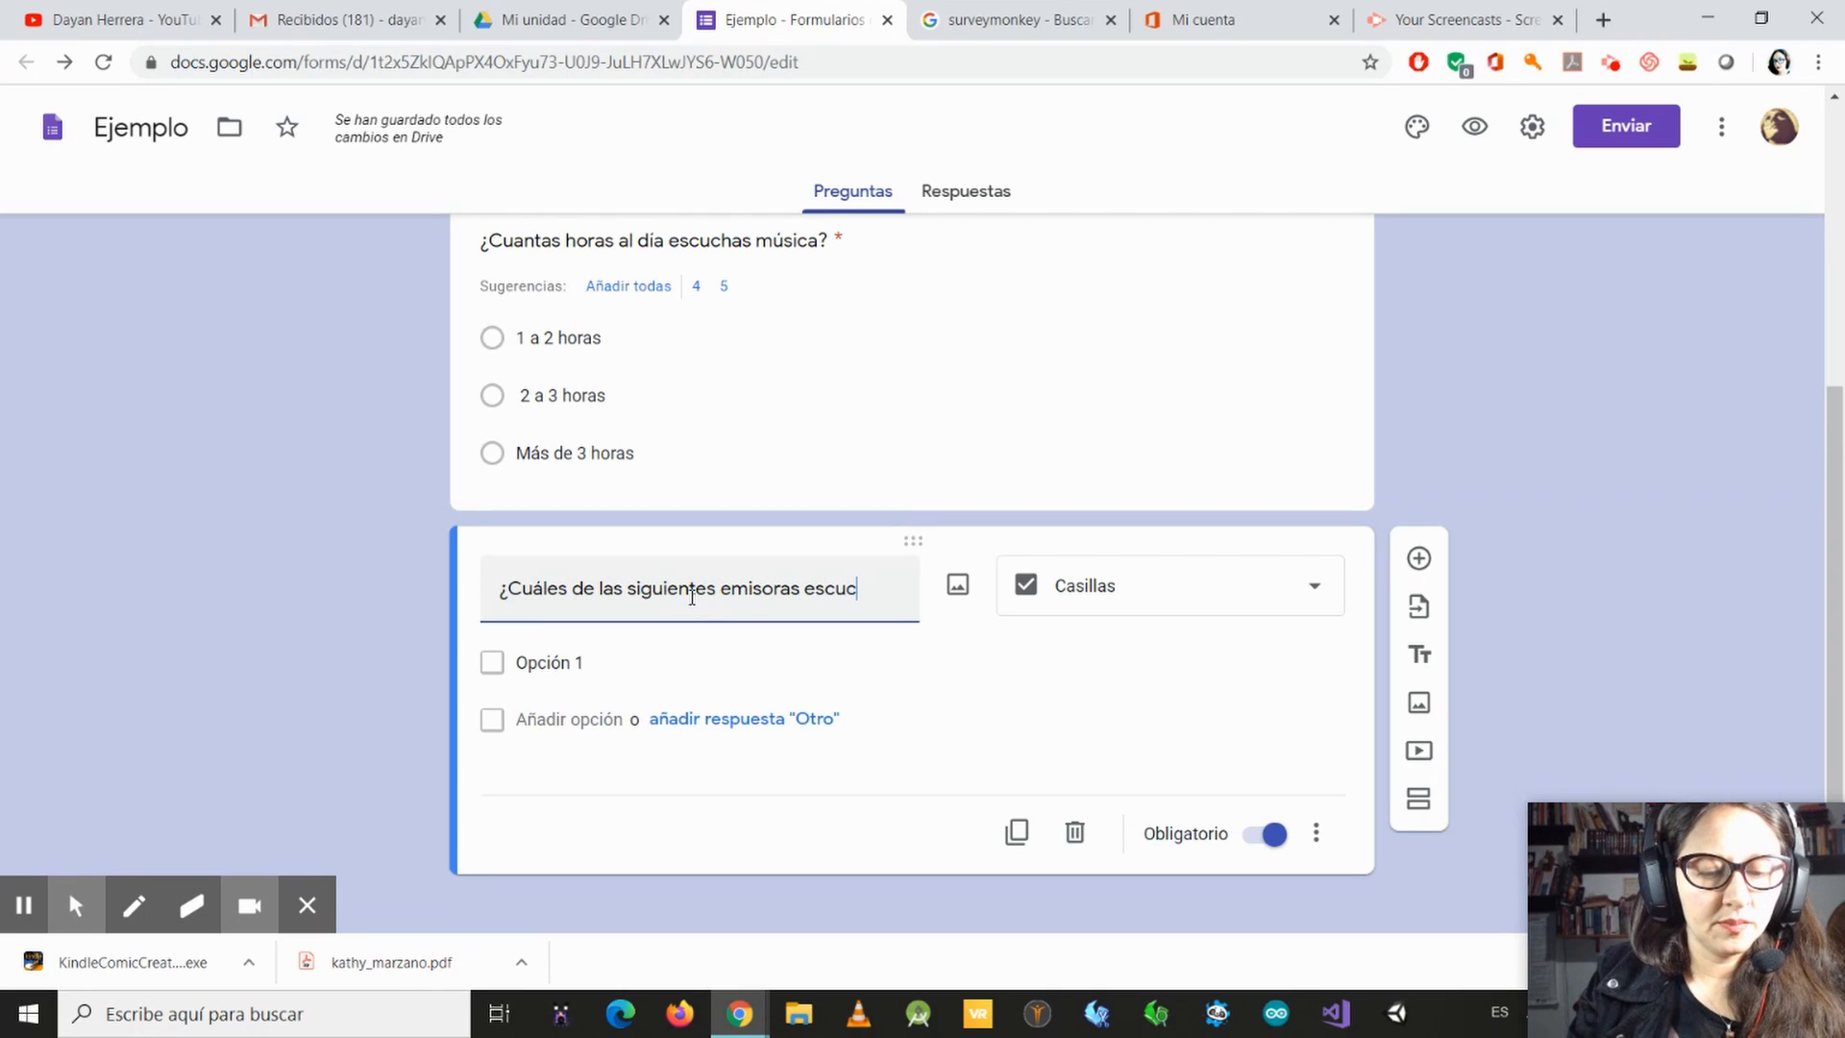
pyautogui.write('h')
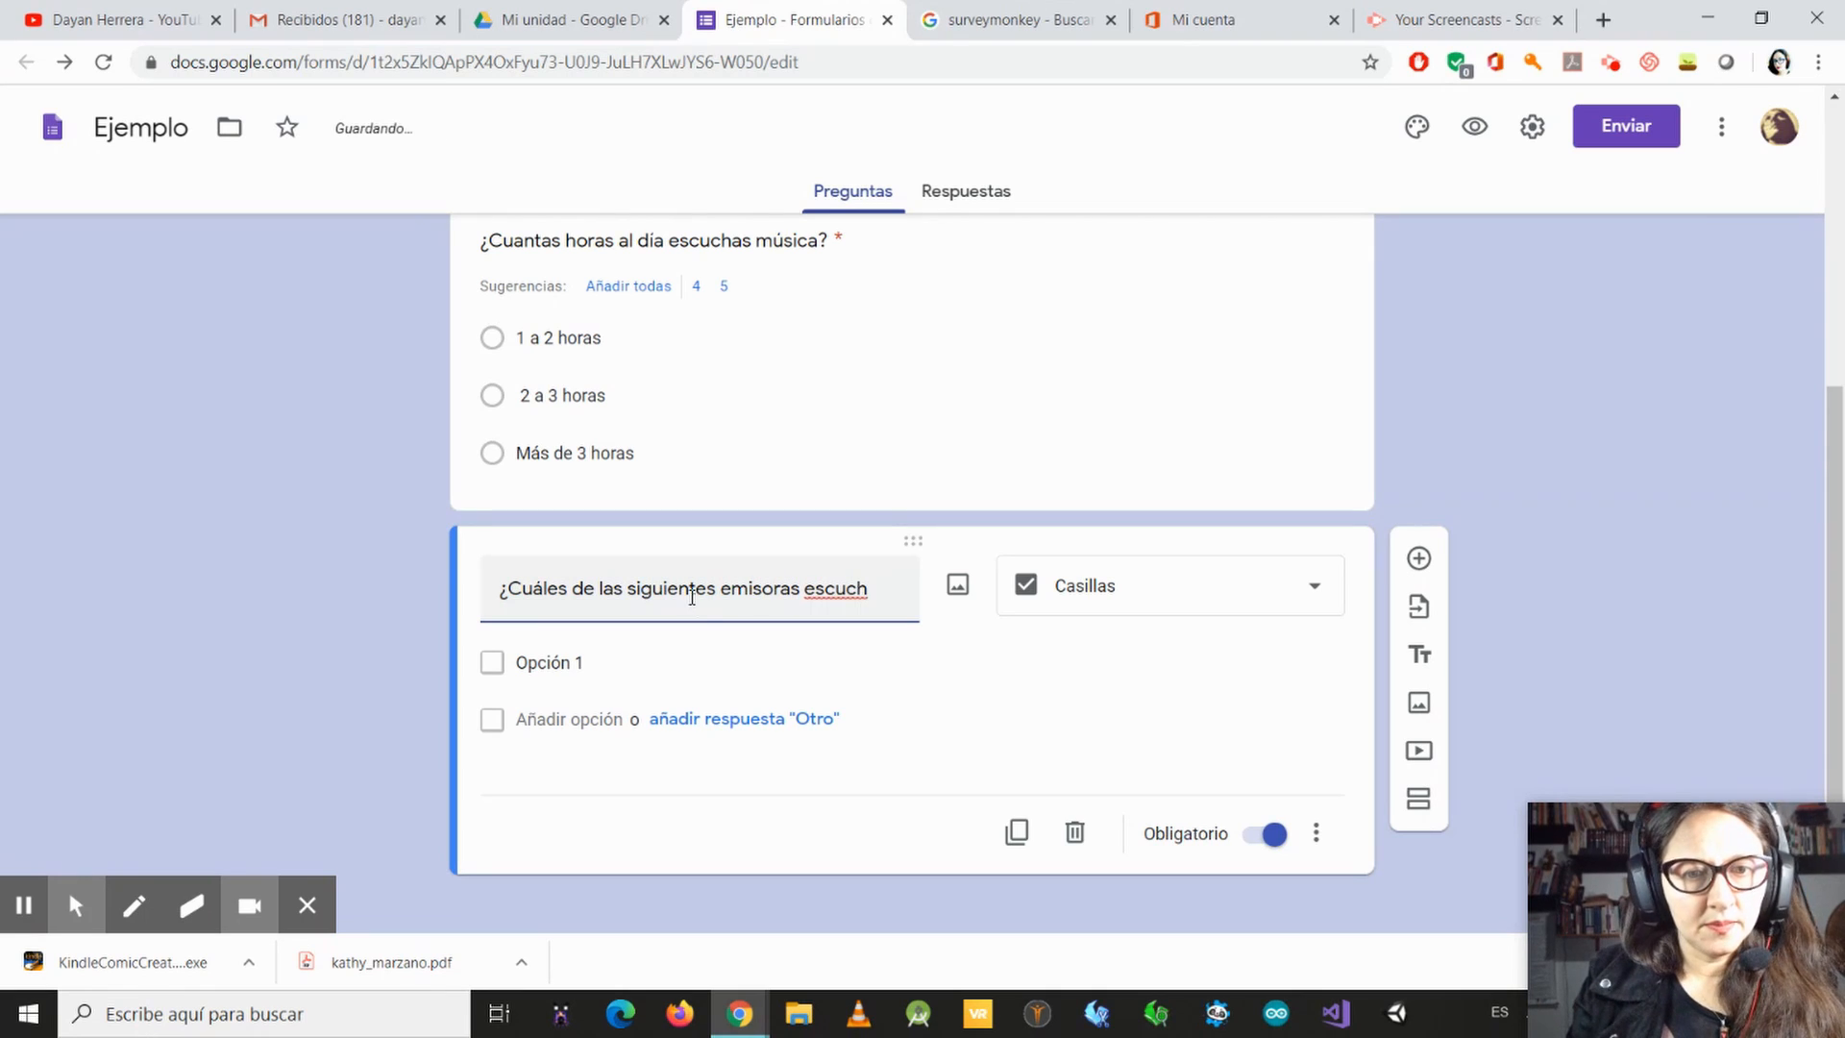
pyautogui.write('as')
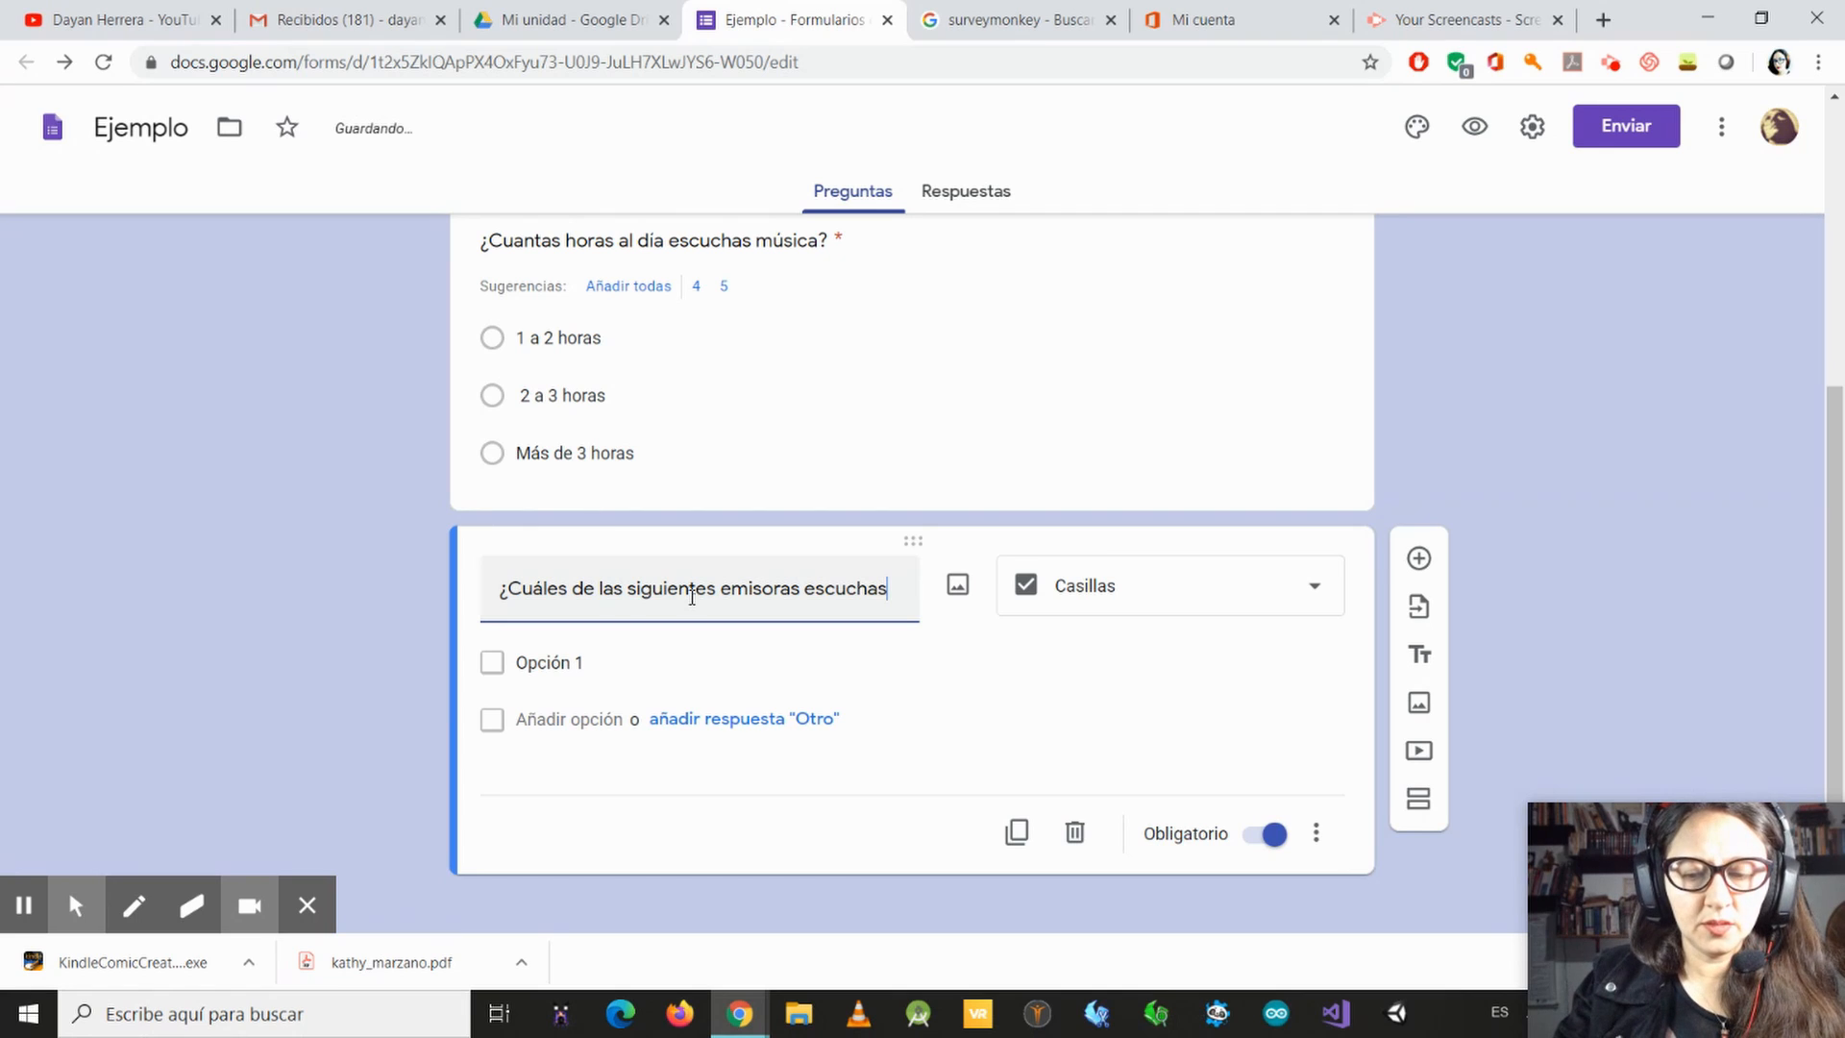
pyautogui.write('?')
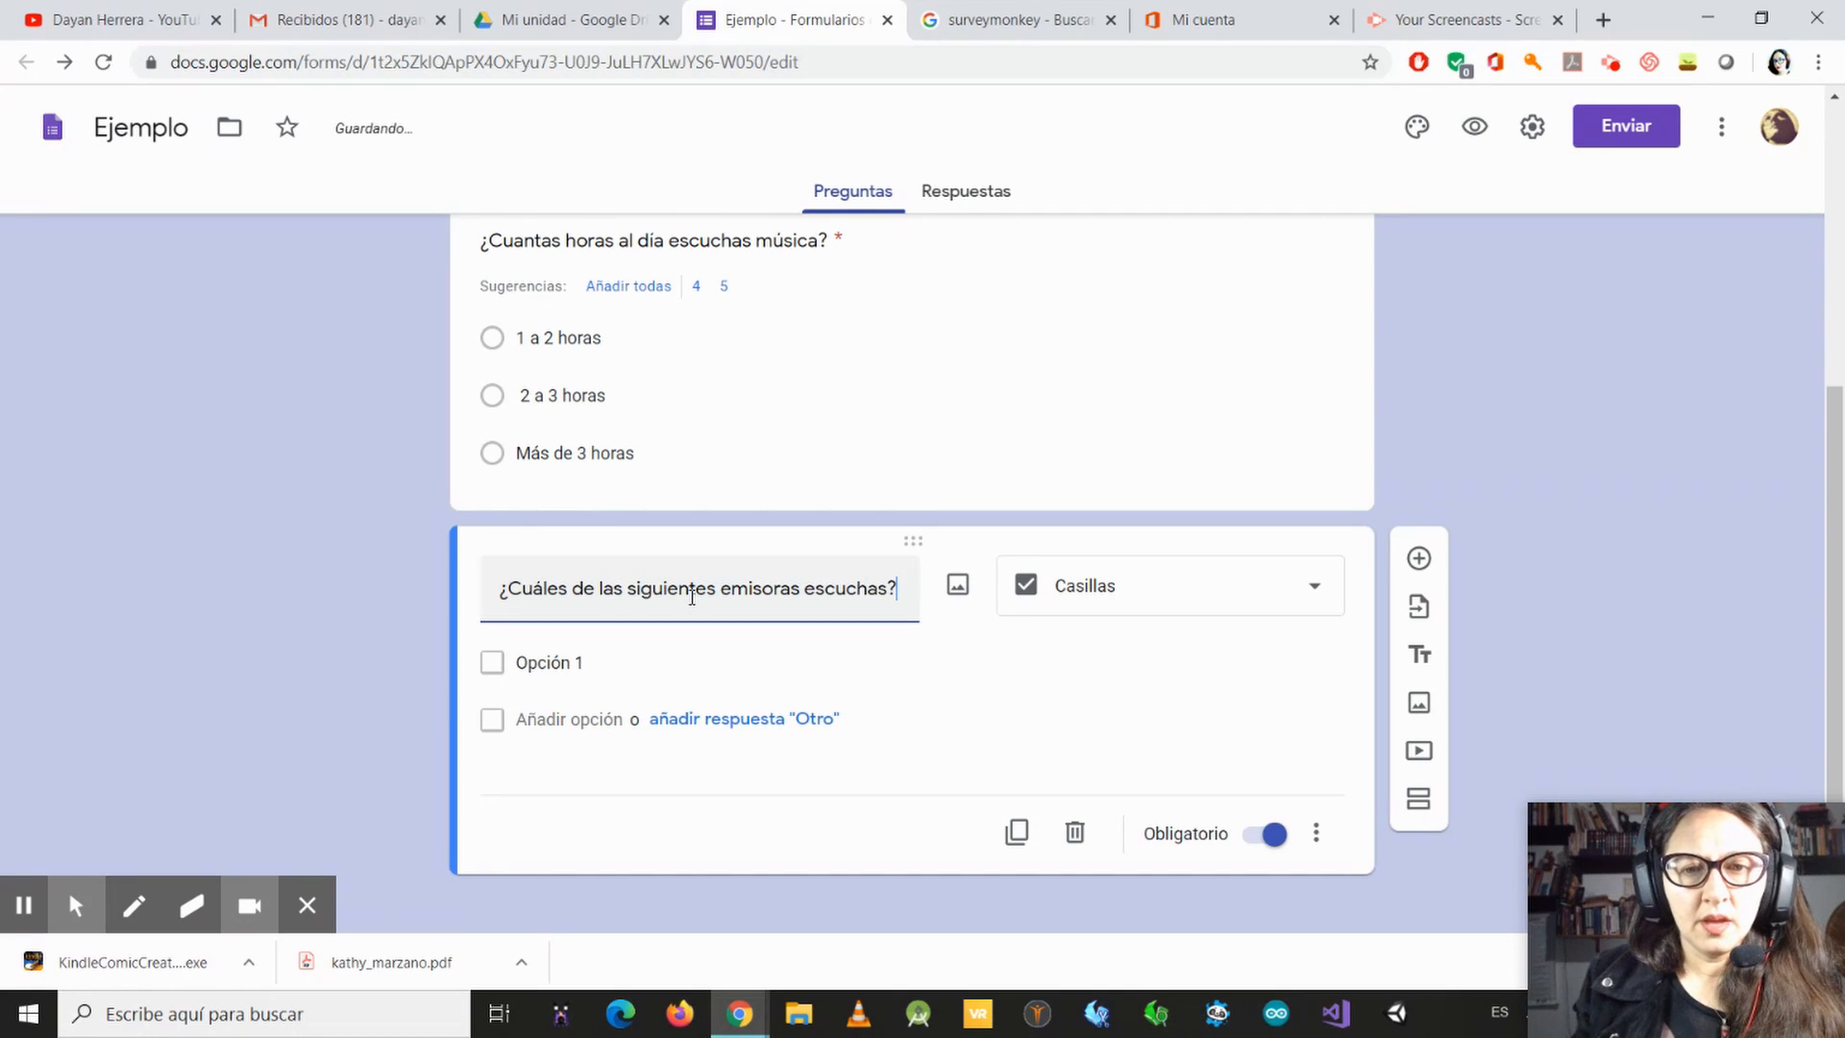
# Step: Set the first two checkbox options of the radio station question to "La Mega" and "Radioactiva"
pyautogui.click(606, 661)
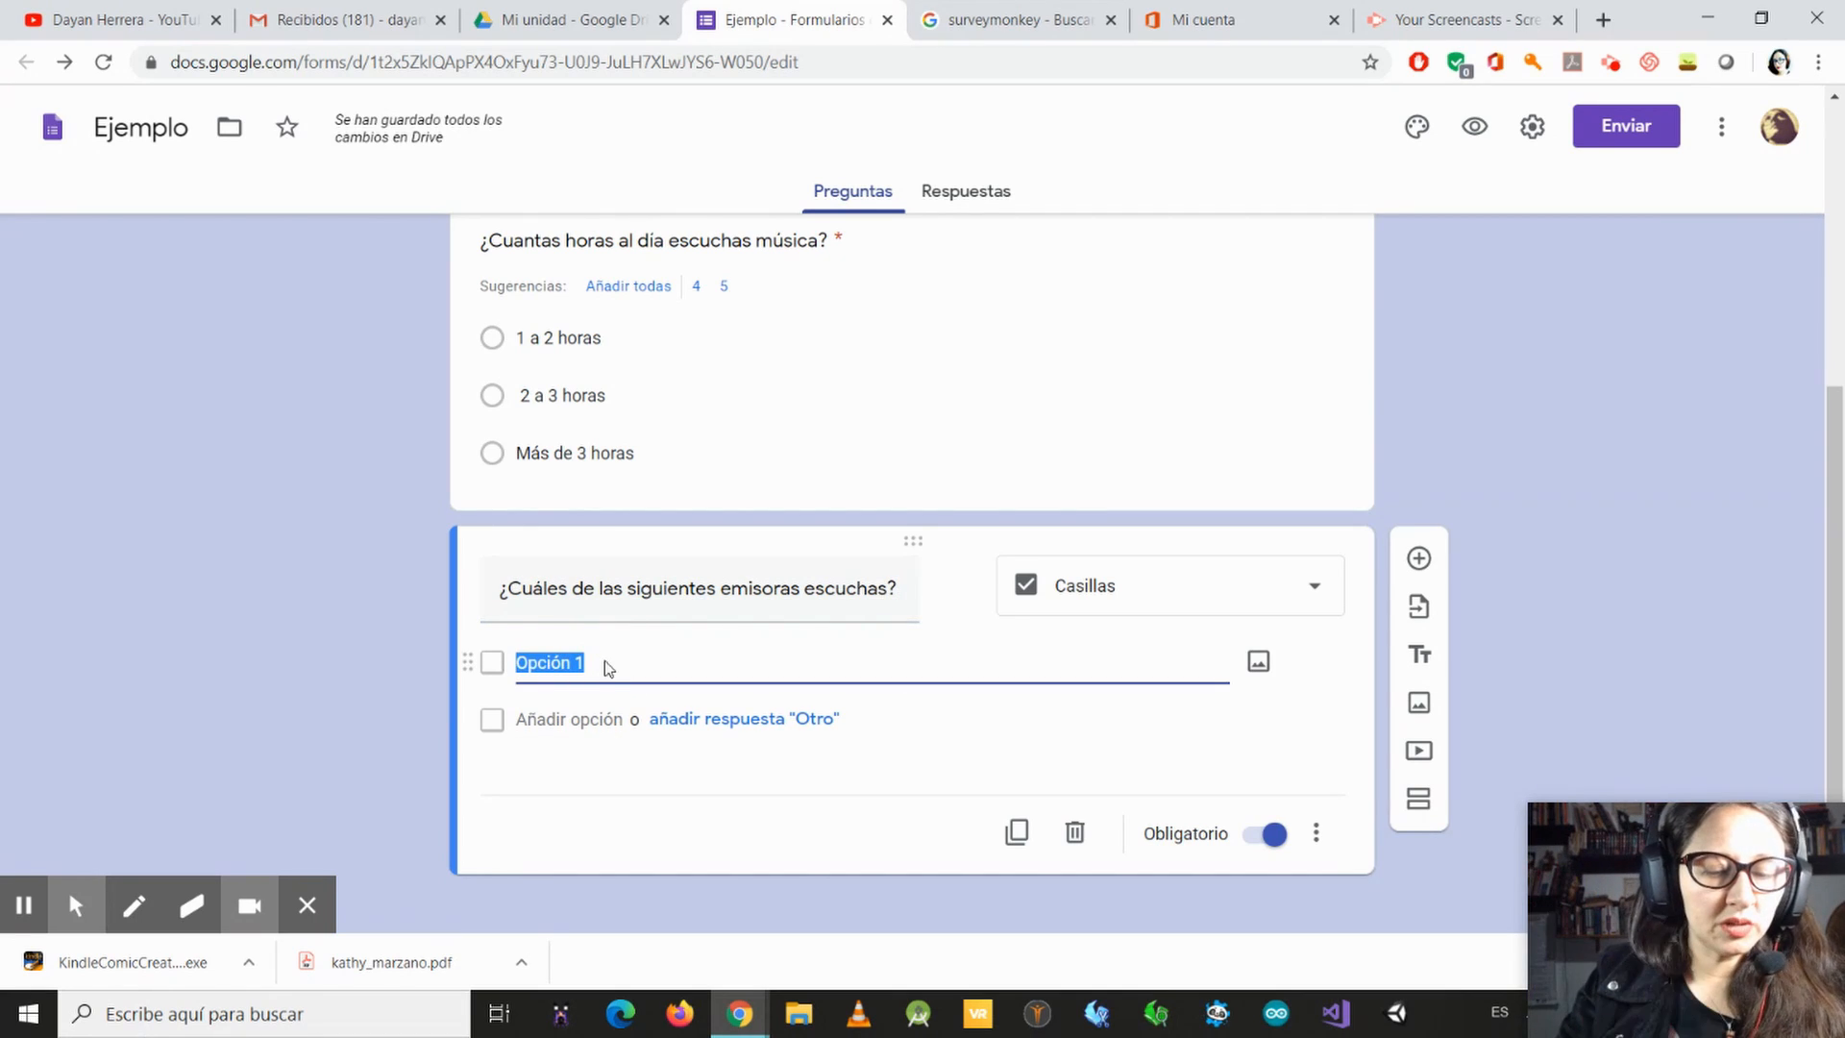
pyautogui.write('La M')
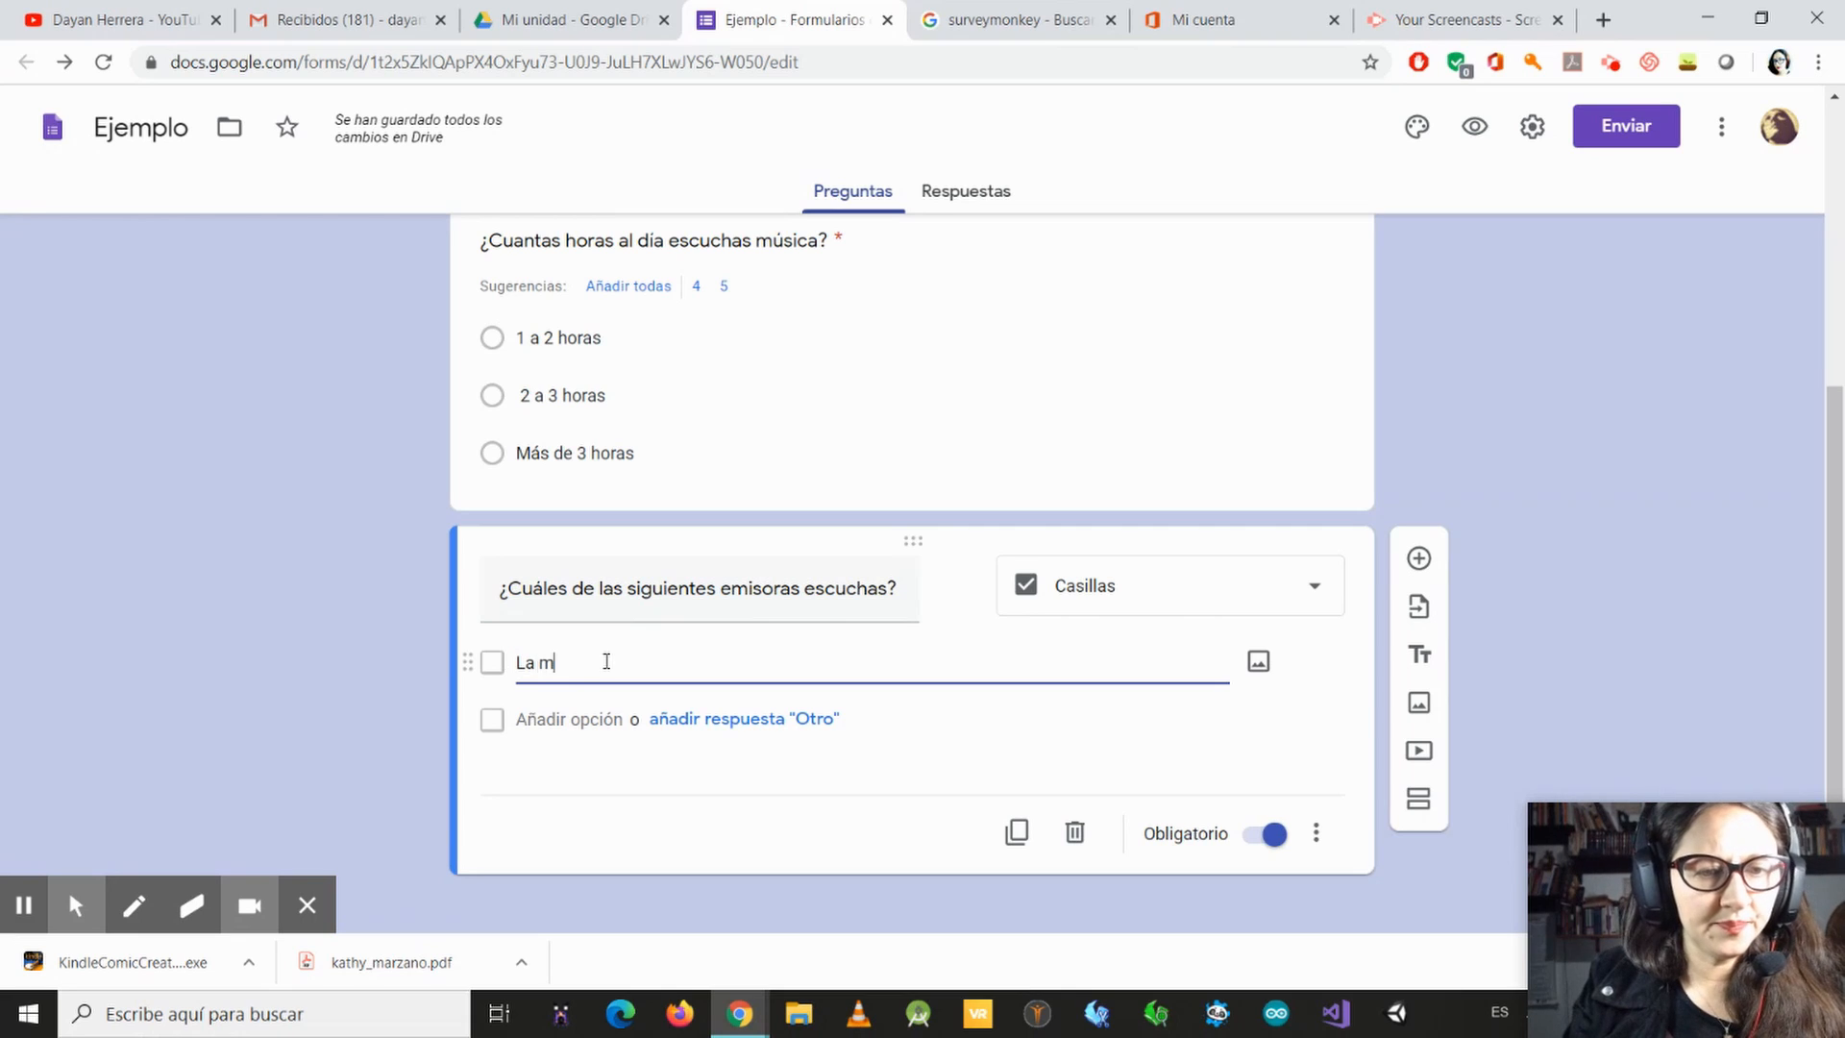
pyautogui.write('ega')
pyautogui.press('Return')
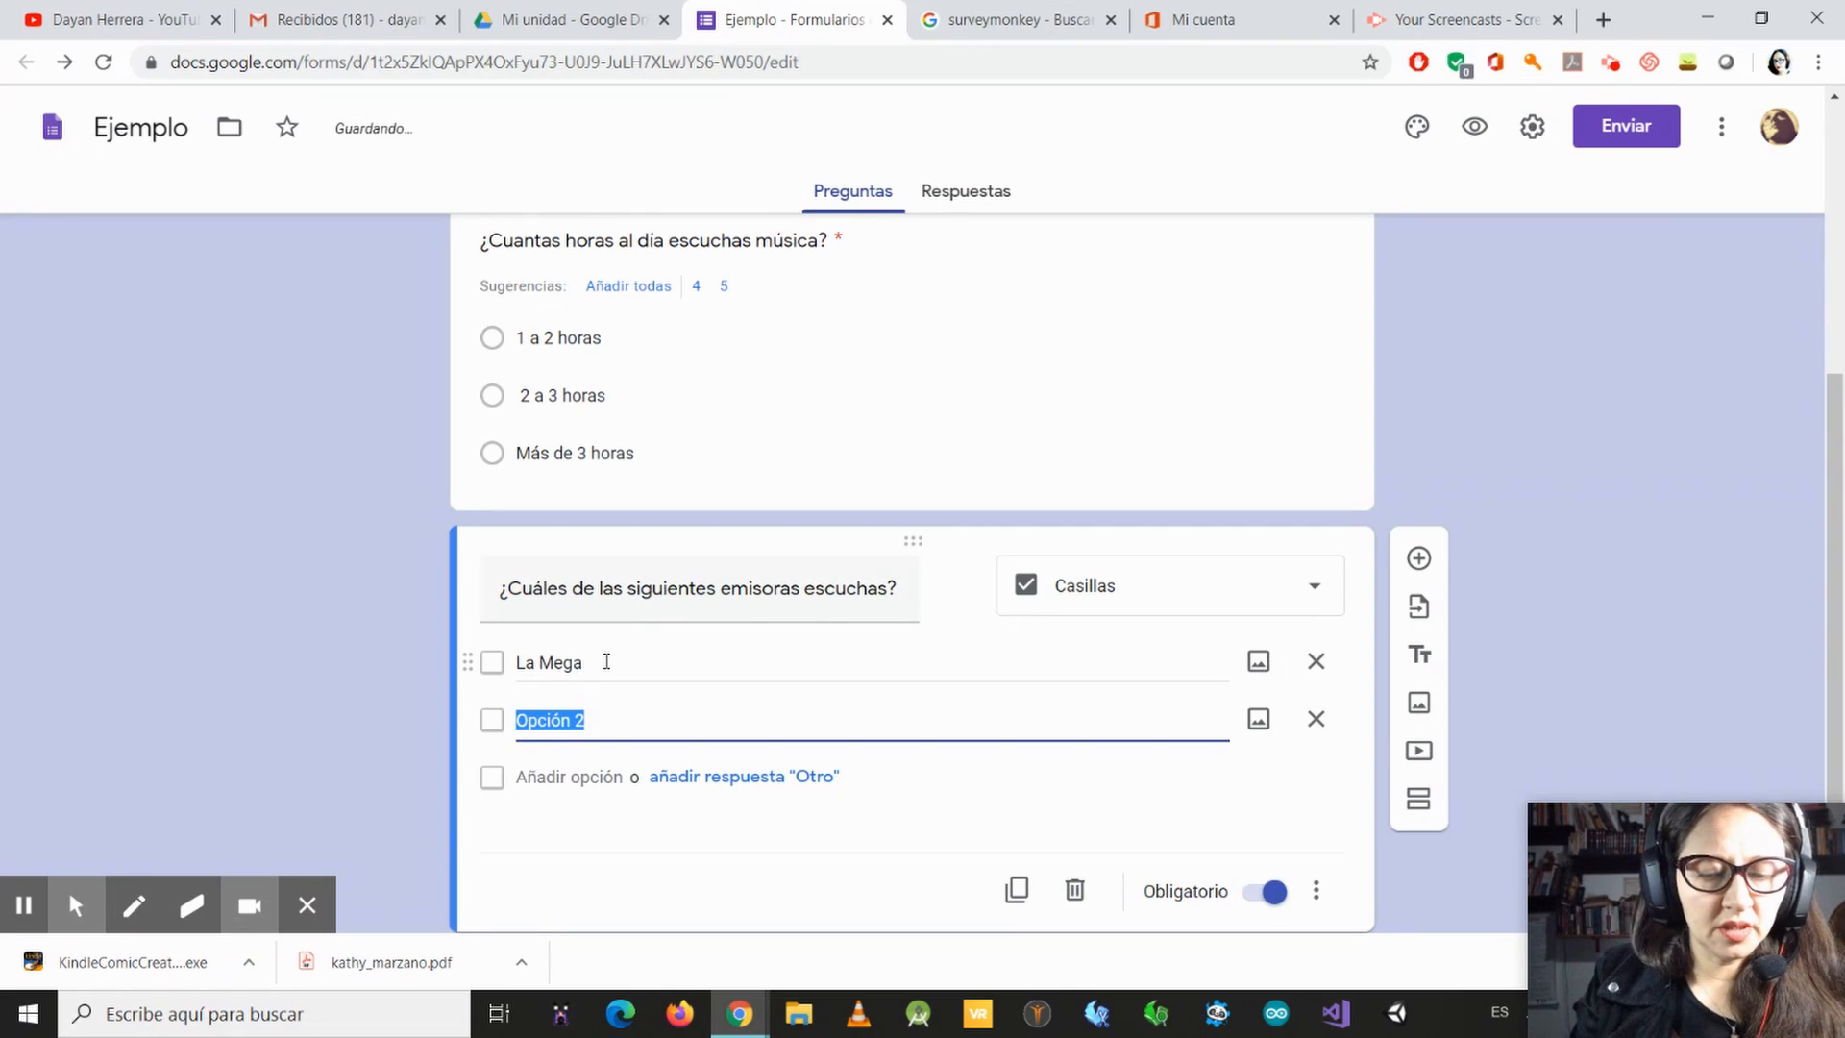
pyautogui.write('Radioa')
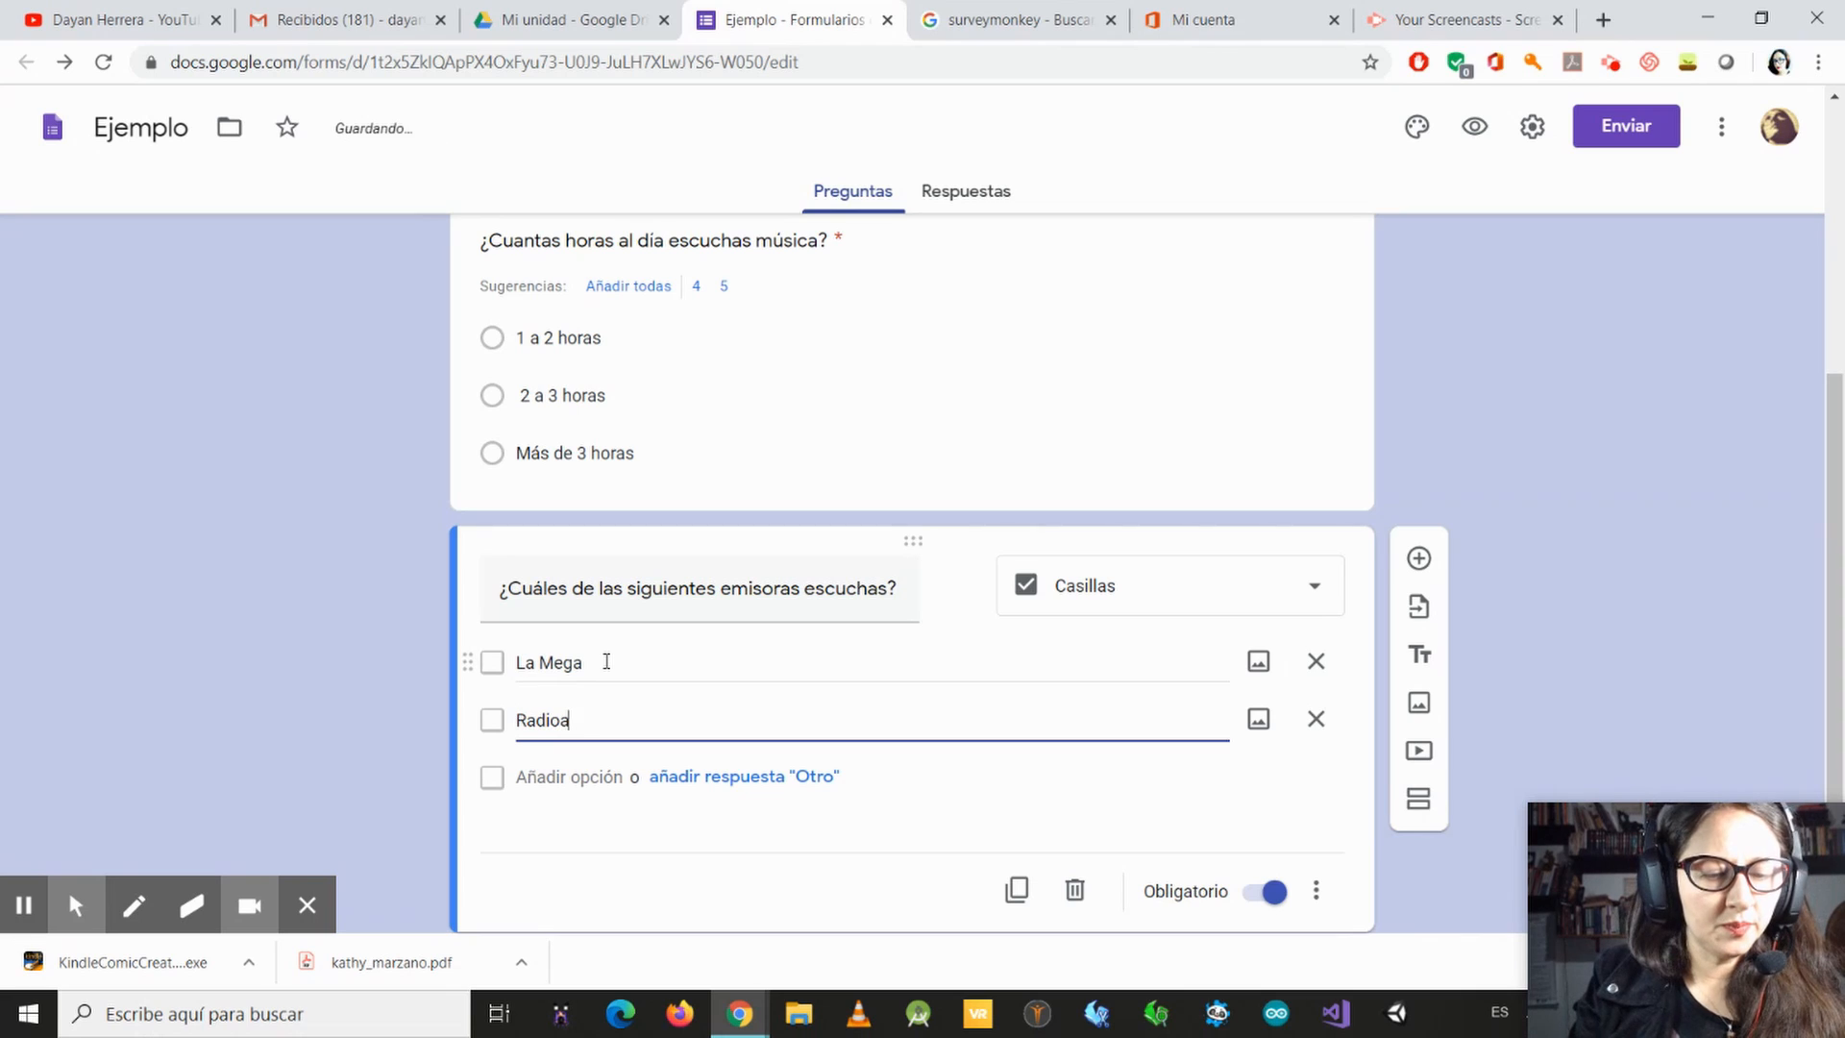
pyautogui.write('ctiva')
pyautogui.press('Return')
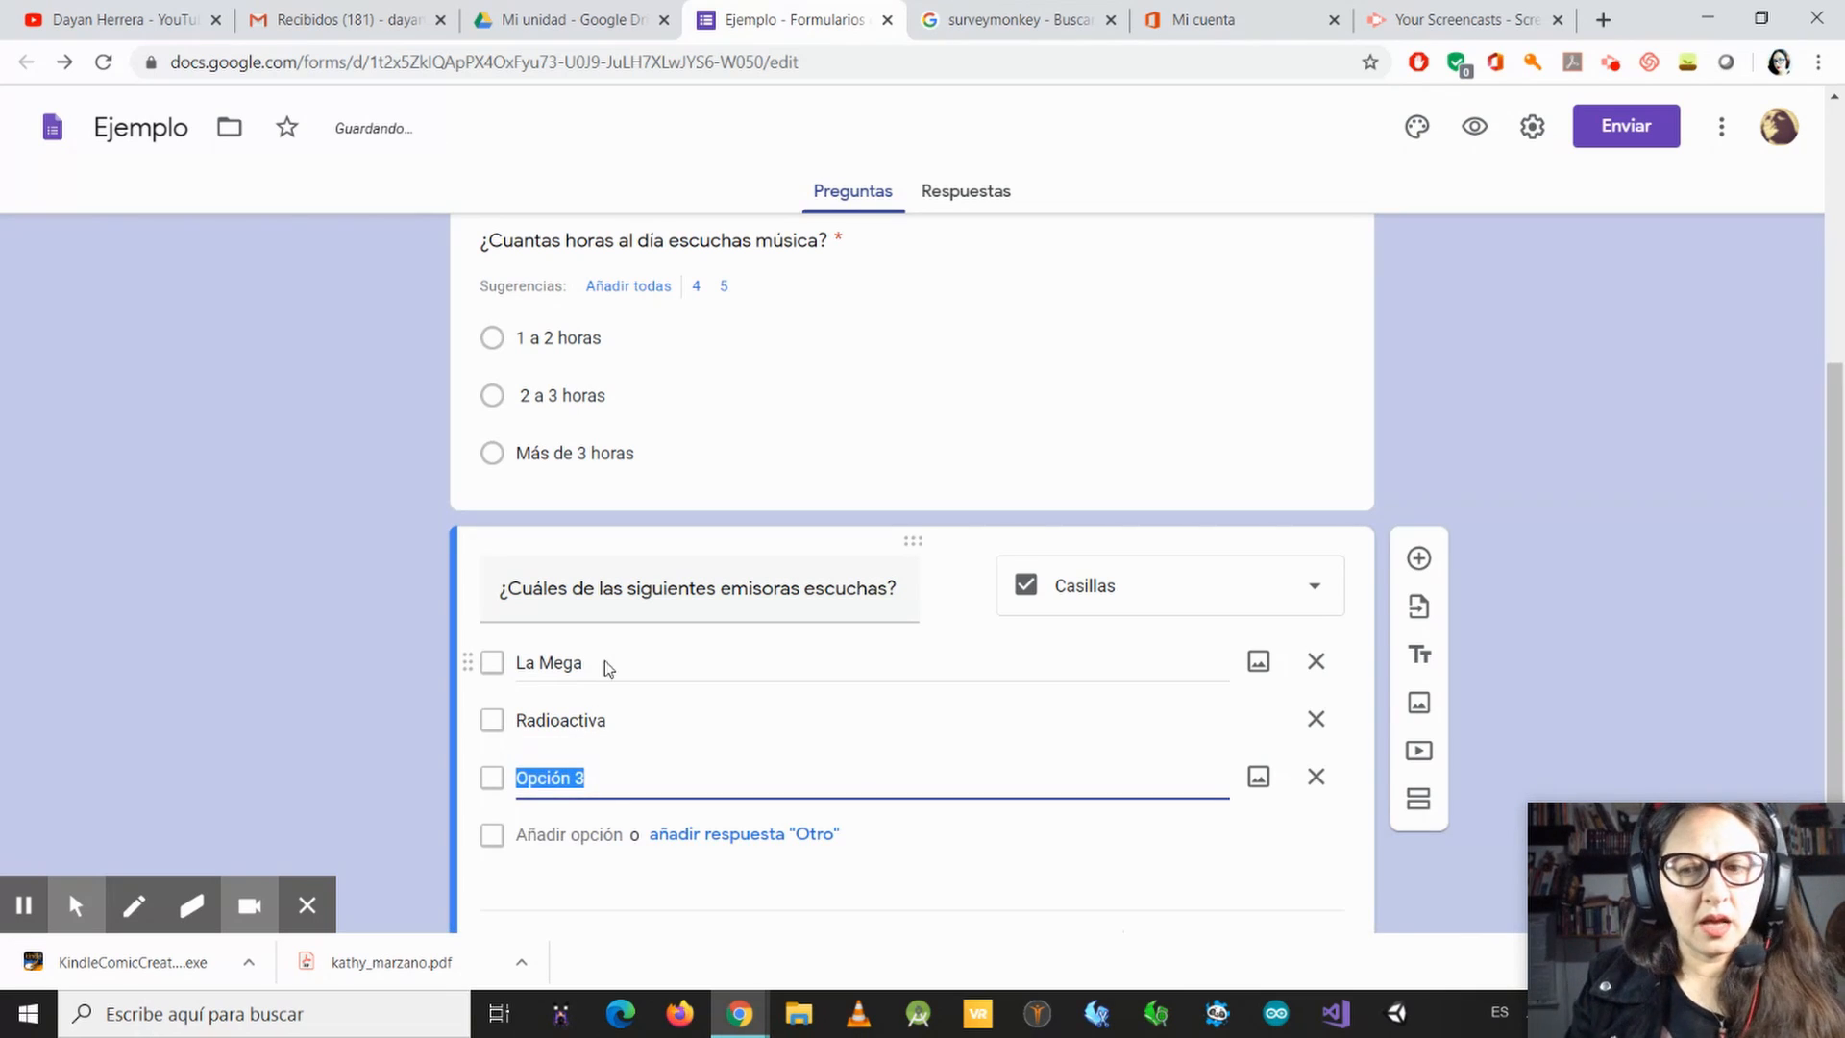
# Step: Enter "Los 40 principales" as the third option of the radio station question
pyautogui.write('Los 40')
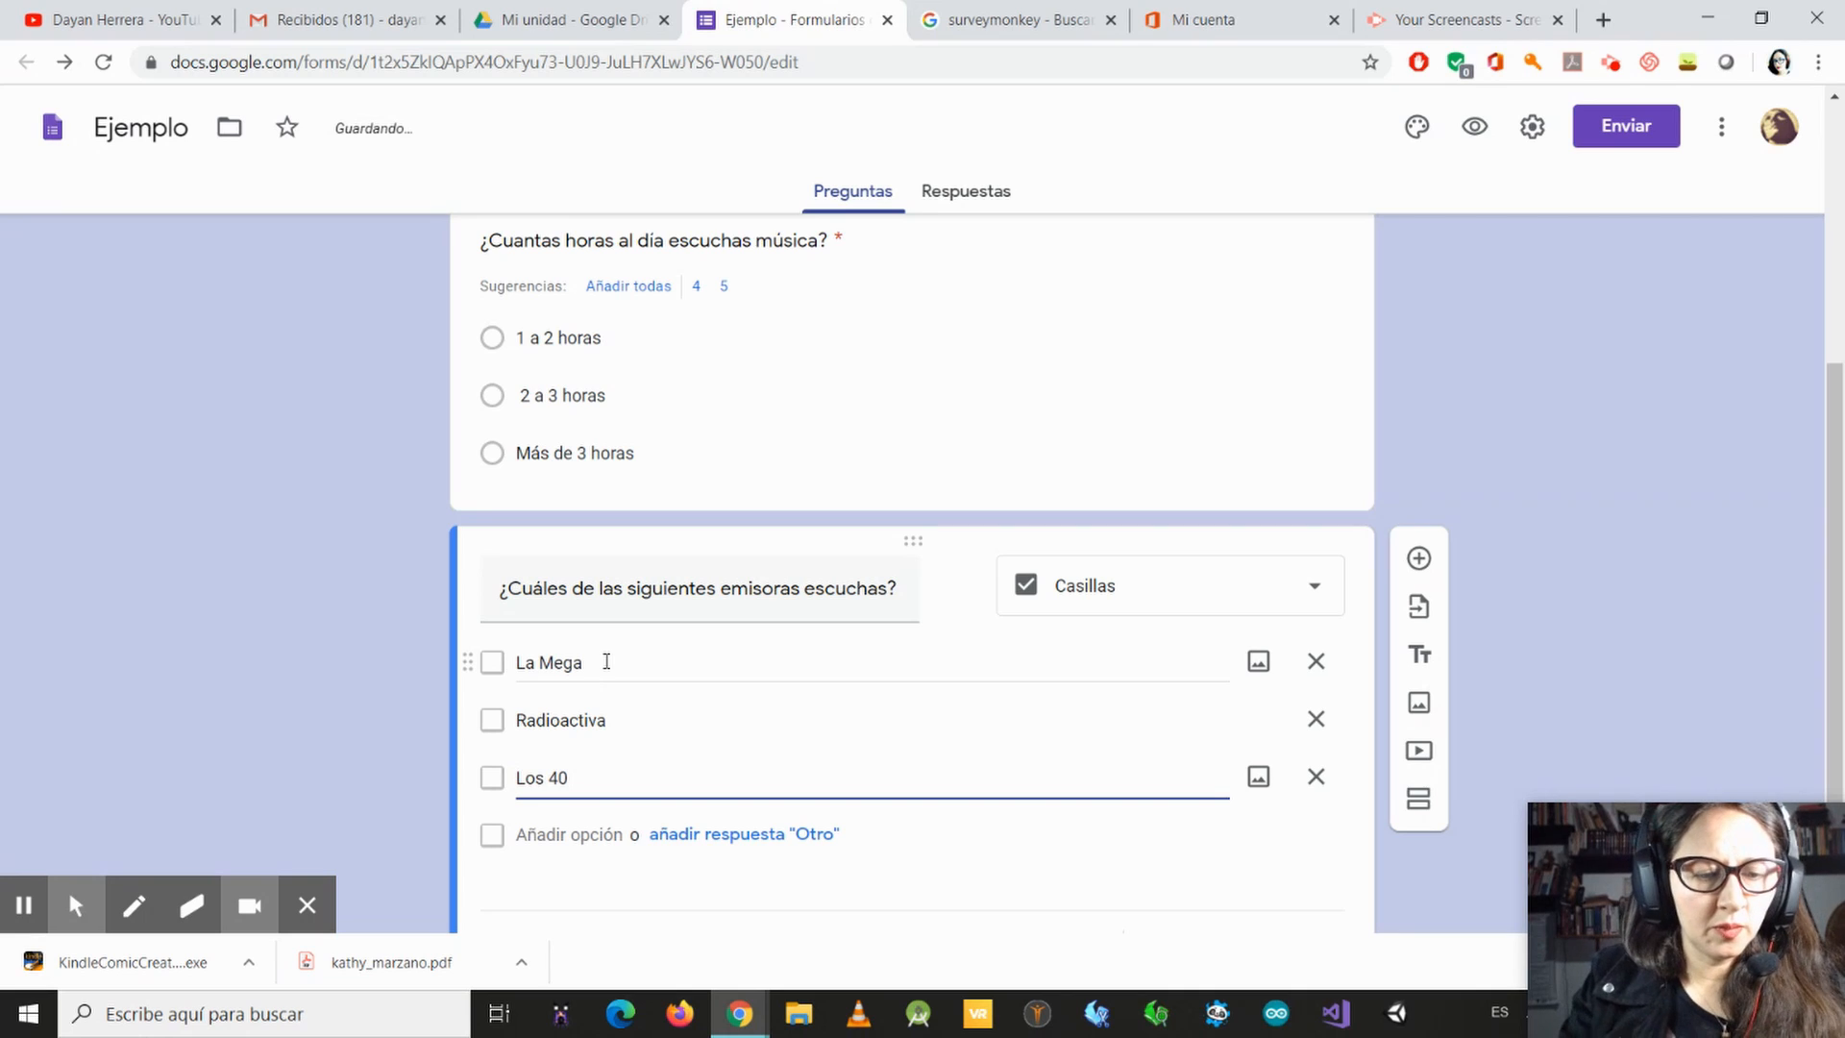
pyautogui.write(' pri')
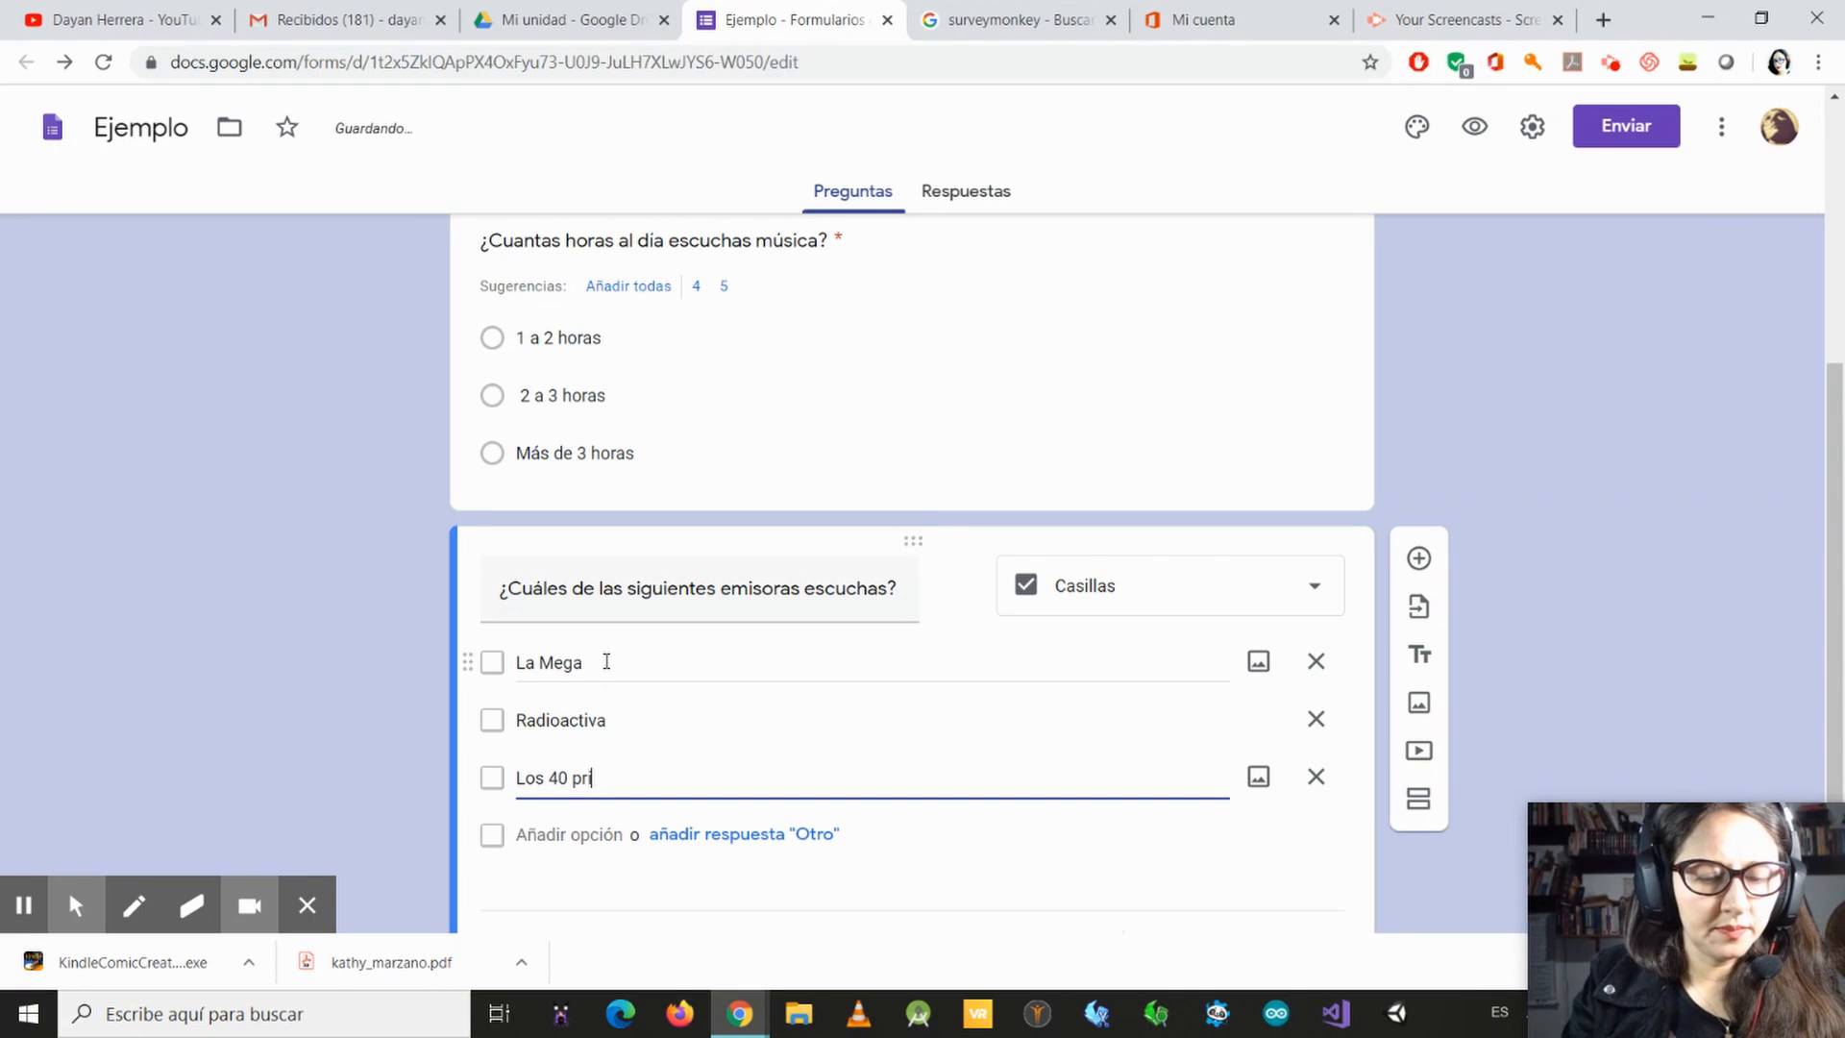
pyautogui.write('ncipales')
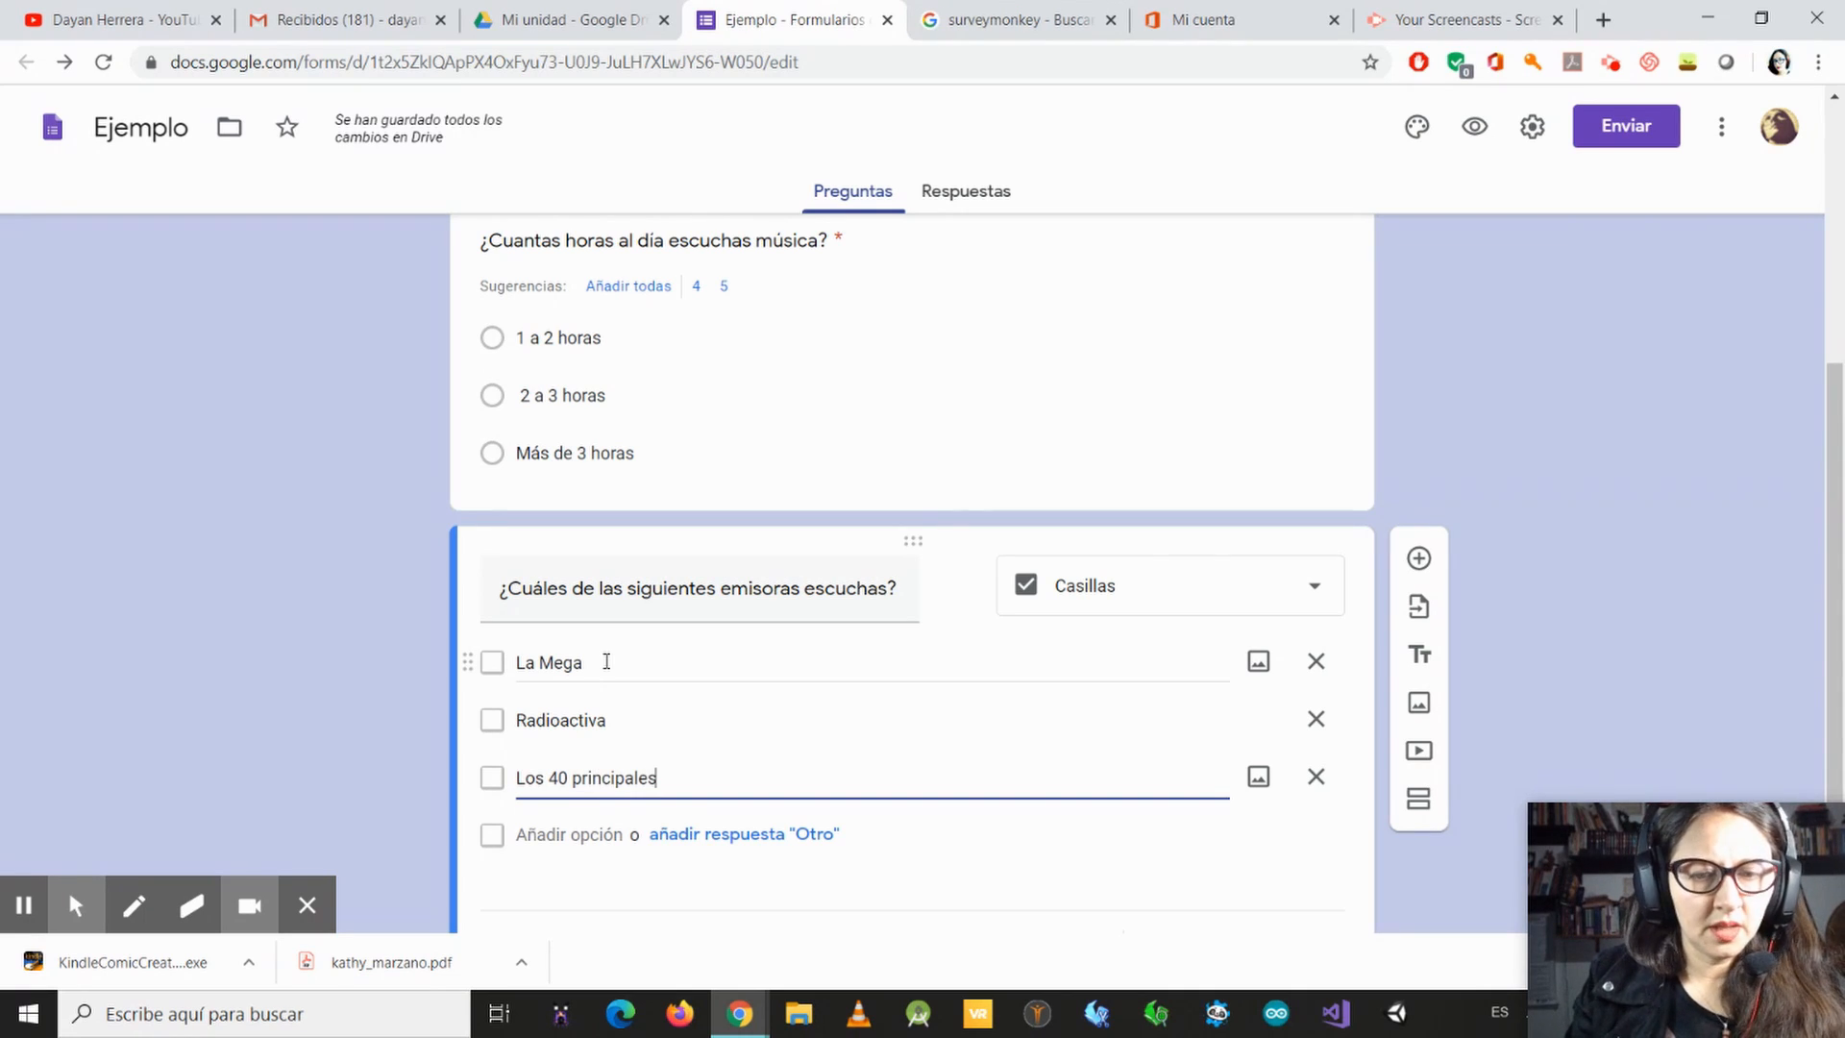
pyautogui.press('Return')
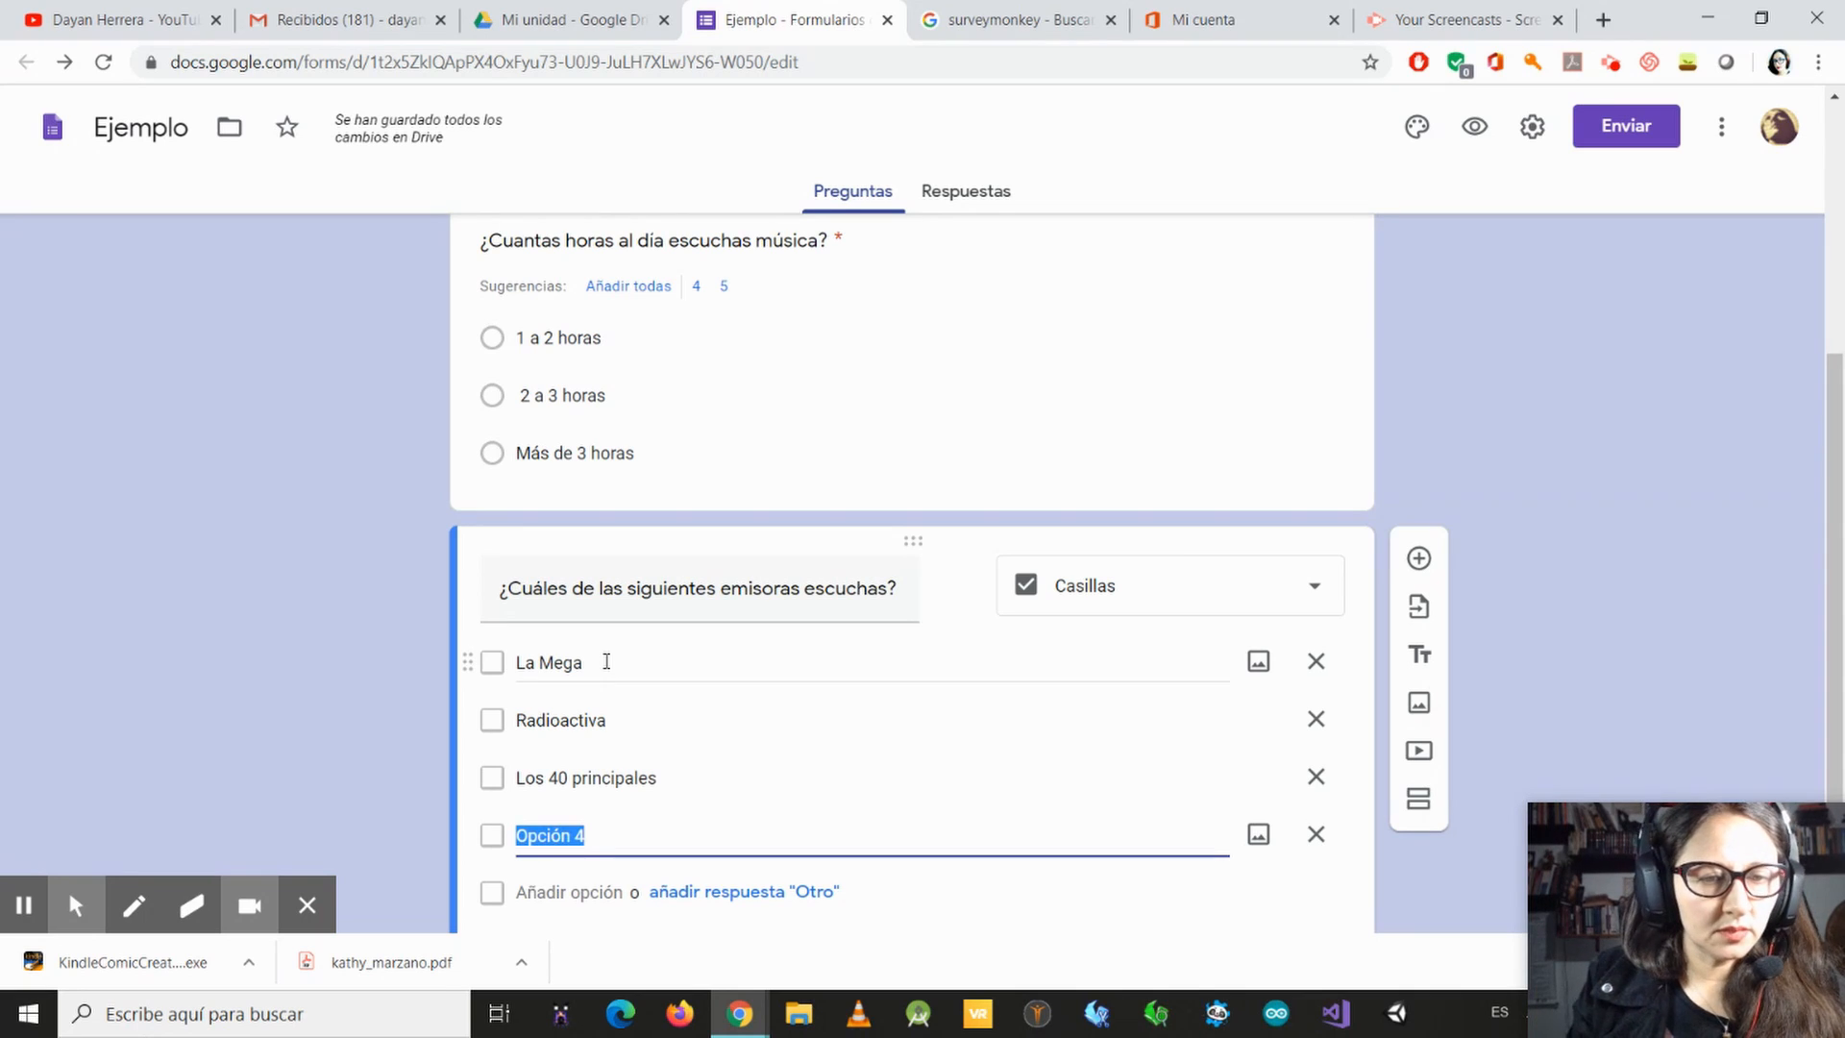
# Step: Enter "El Sol" and "La FM" as the fourth and fifth options of the radio station question
pyautogui.write('El so')
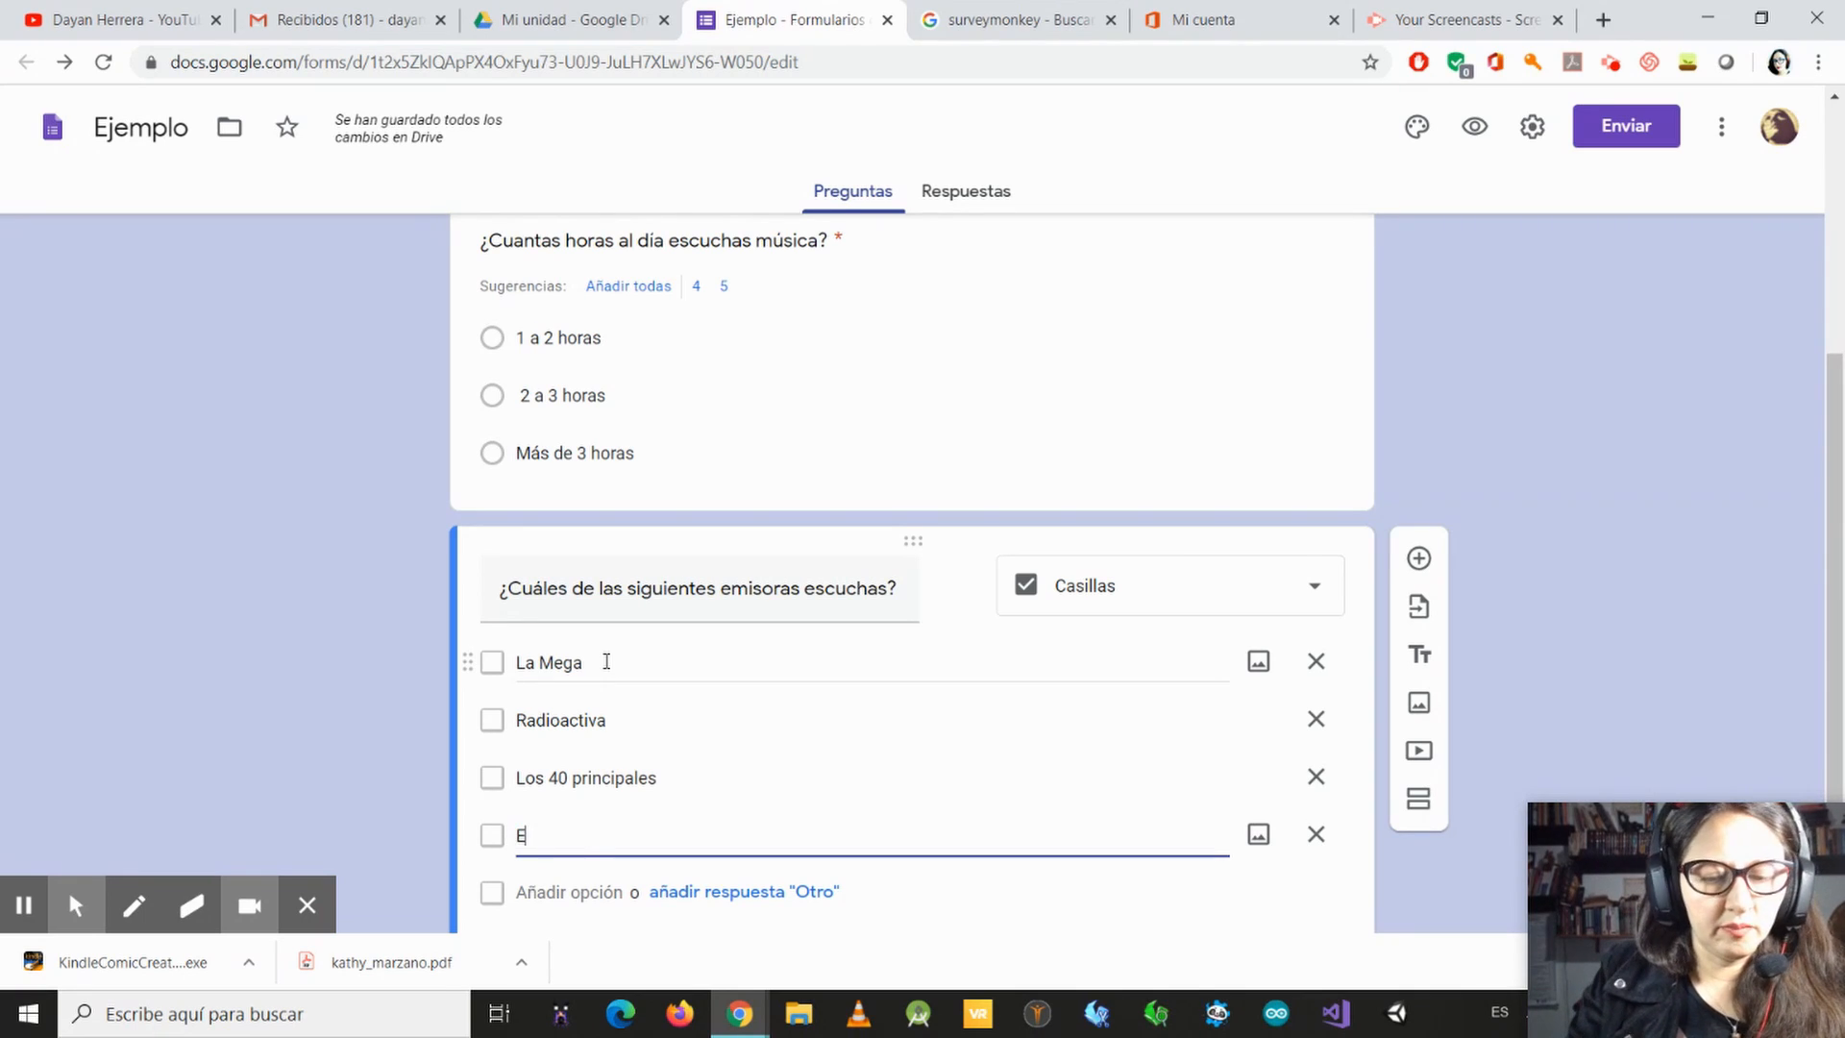
pyautogui.press('BackSpace')
pyautogui.press('BackSpace')
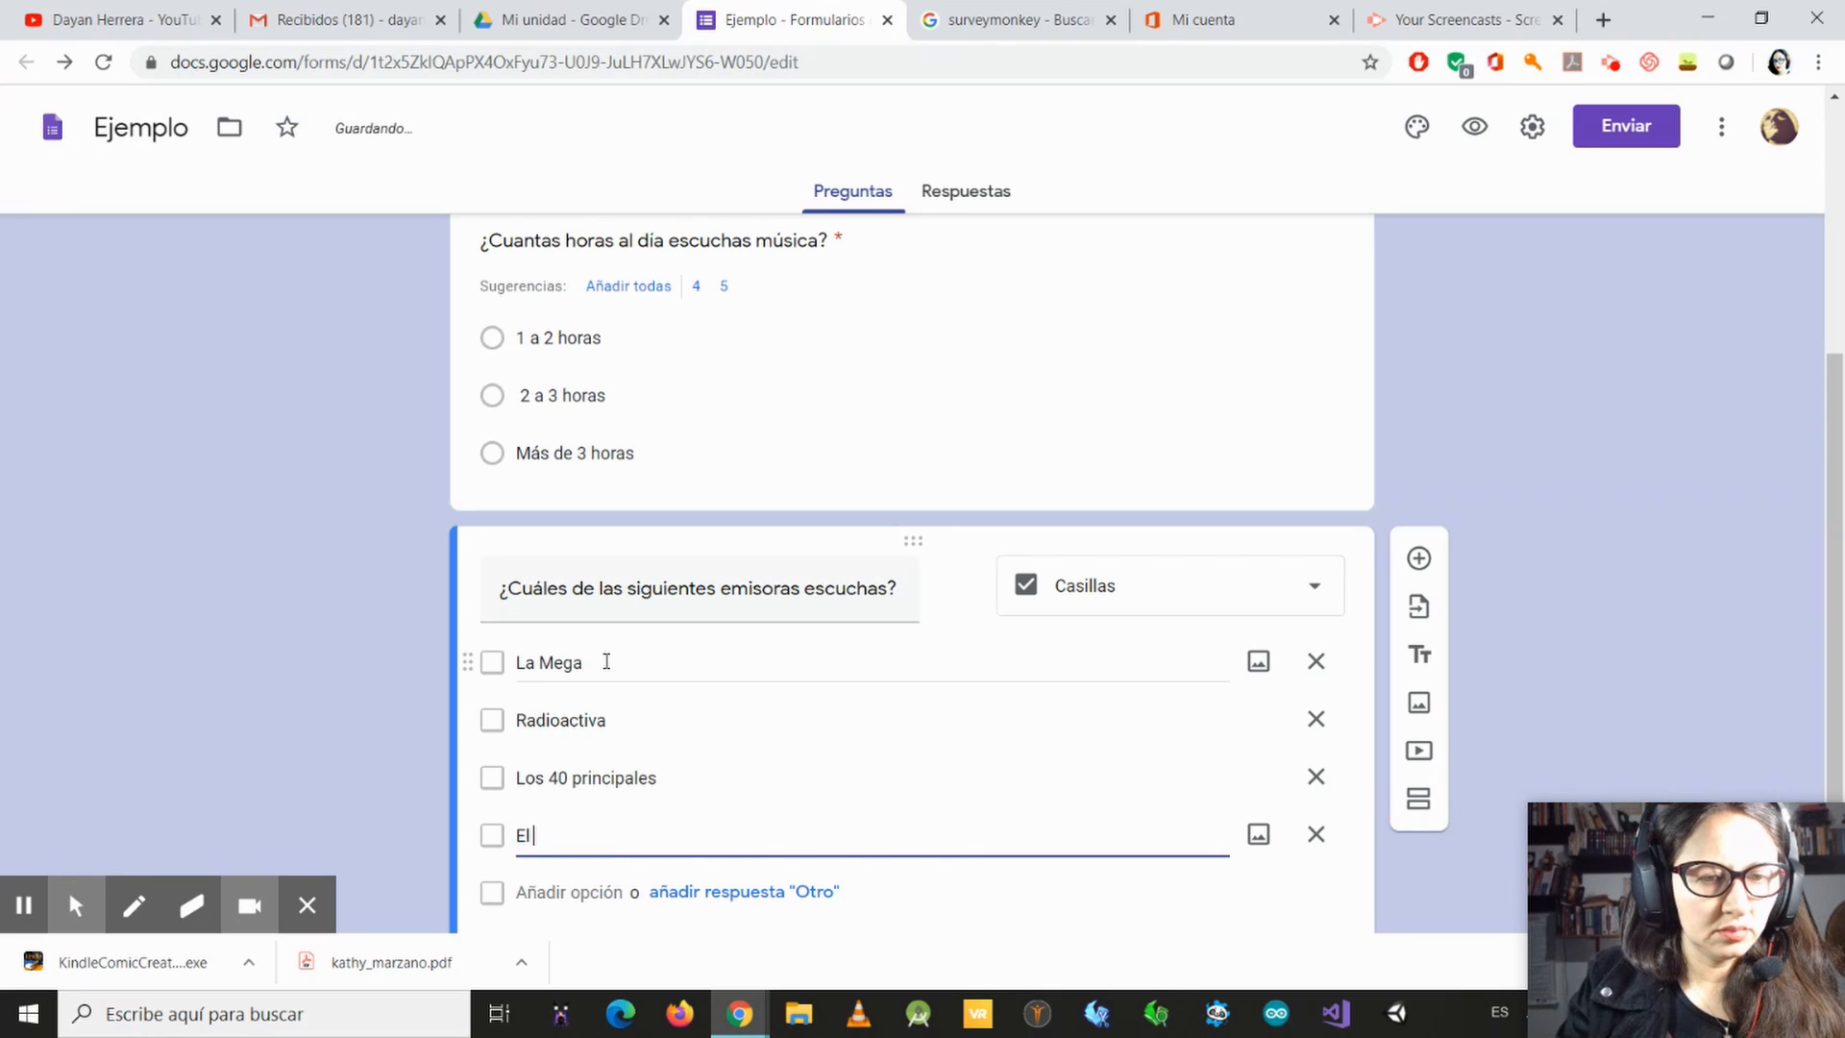
pyautogui.write('Sol')
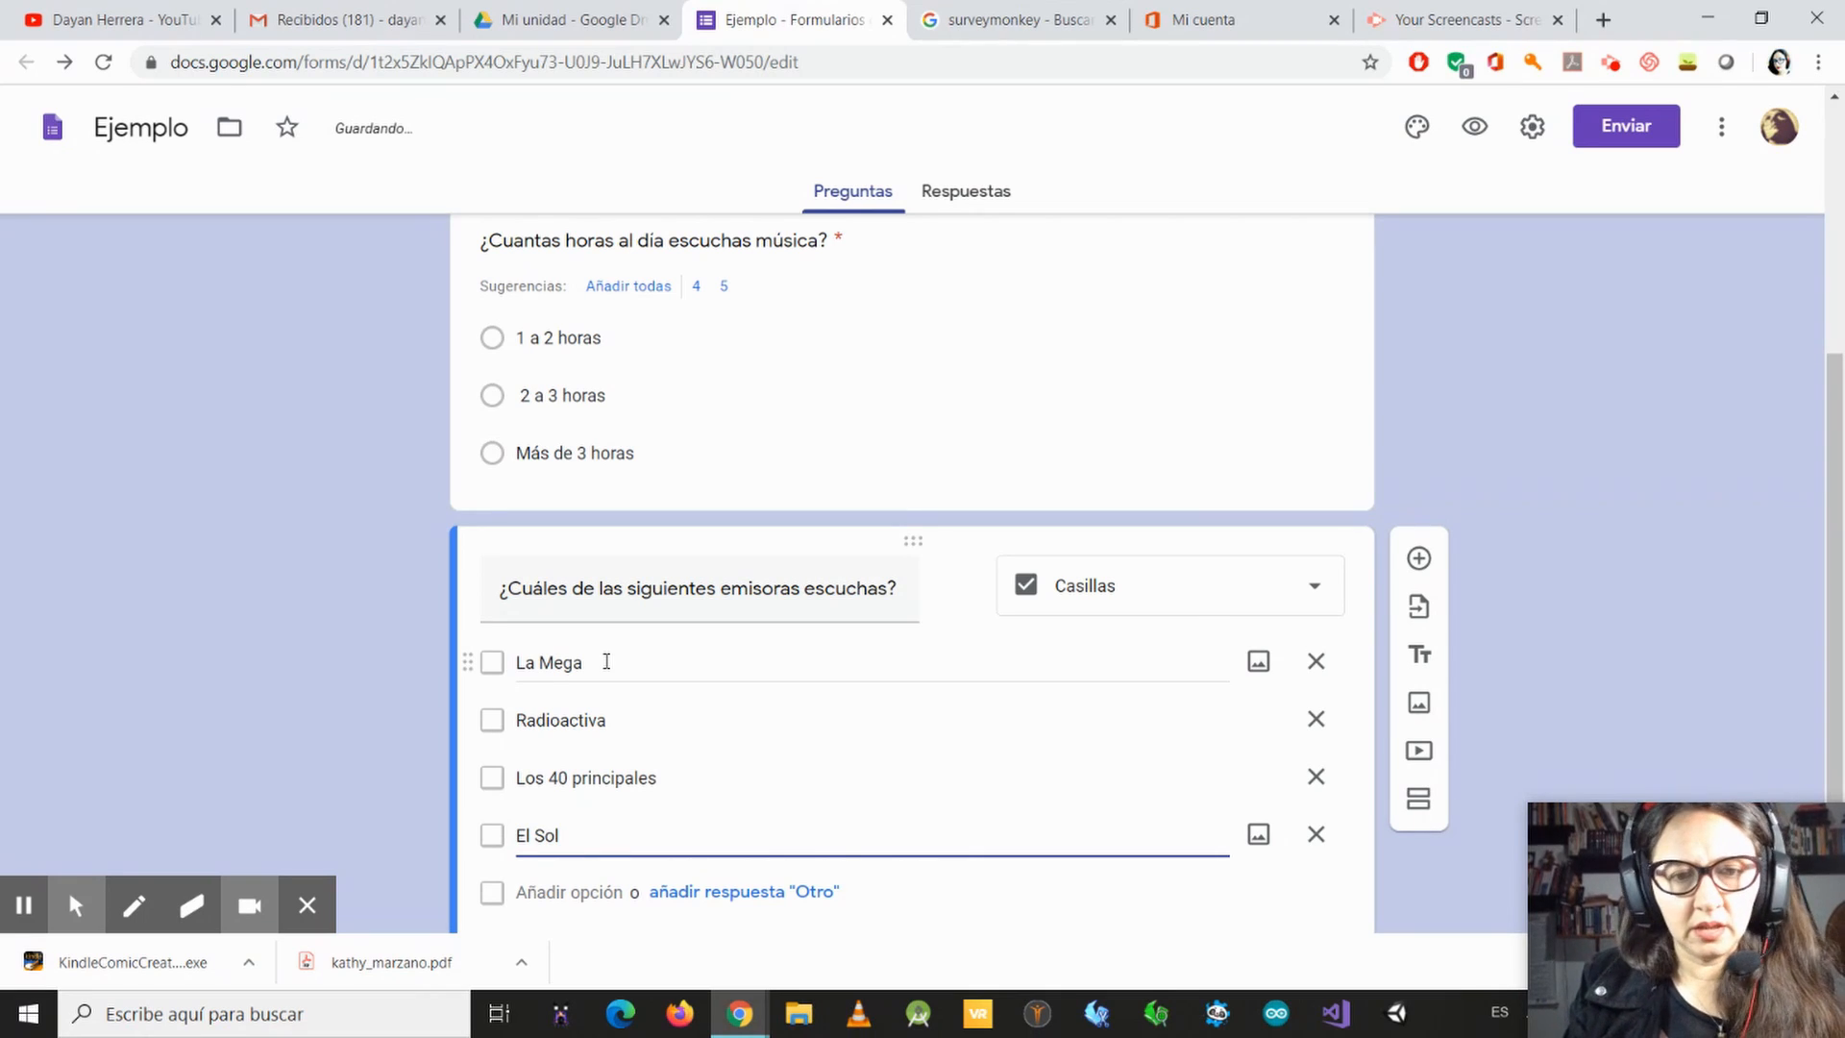
pyautogui.press('Return')
pyautogui.write('La FM')
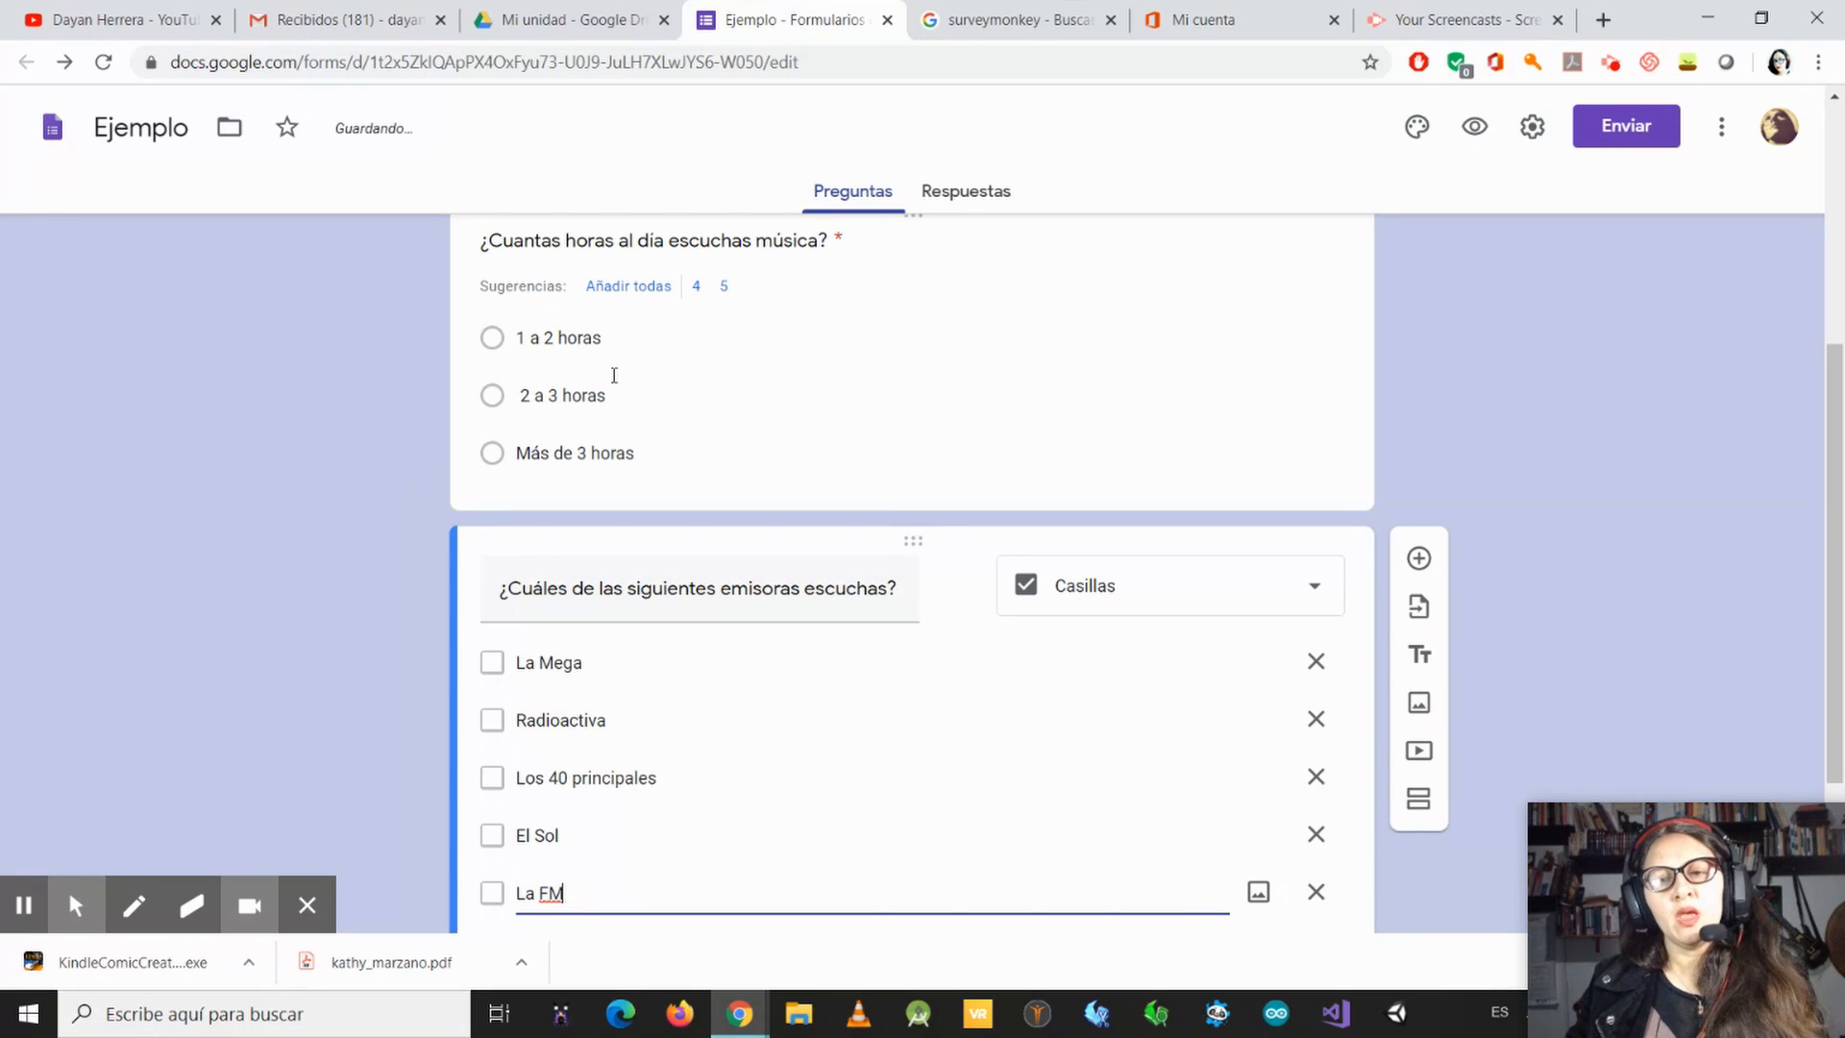
pyautogui.scroll(-3, 782, 605)
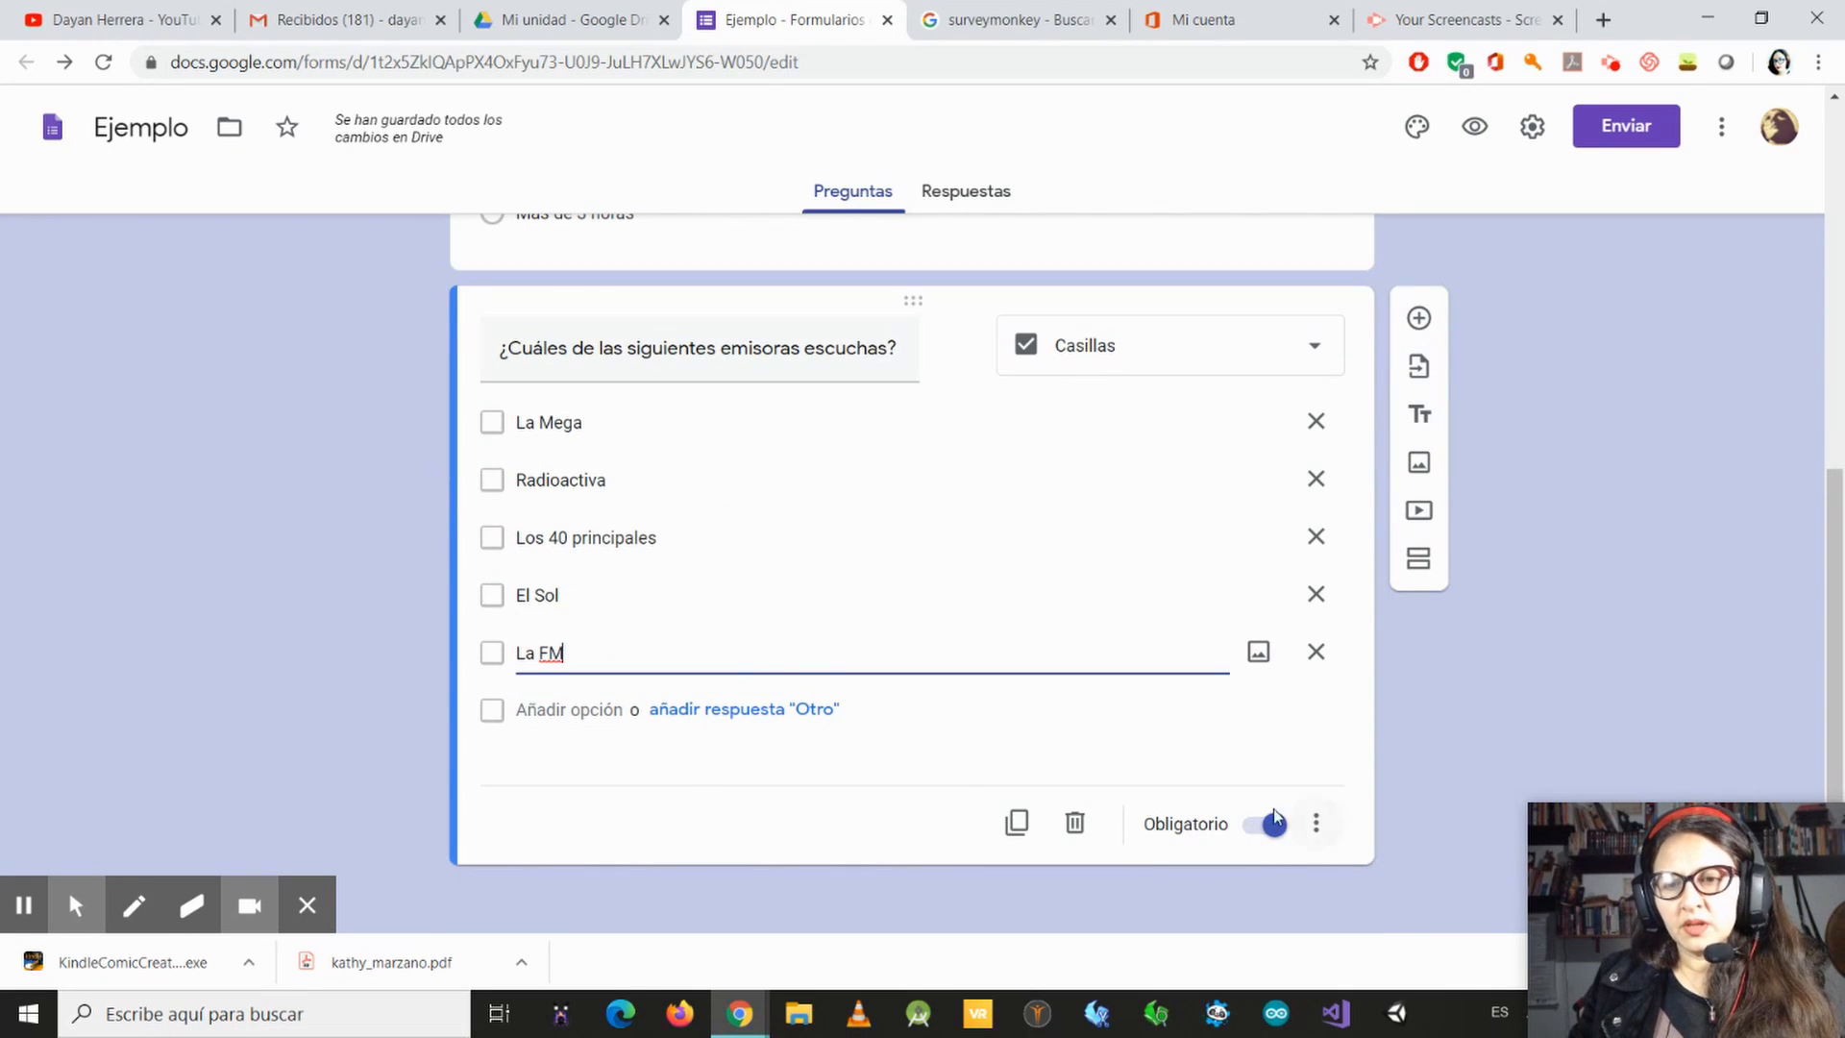
pyautogui.click(1249, 841)
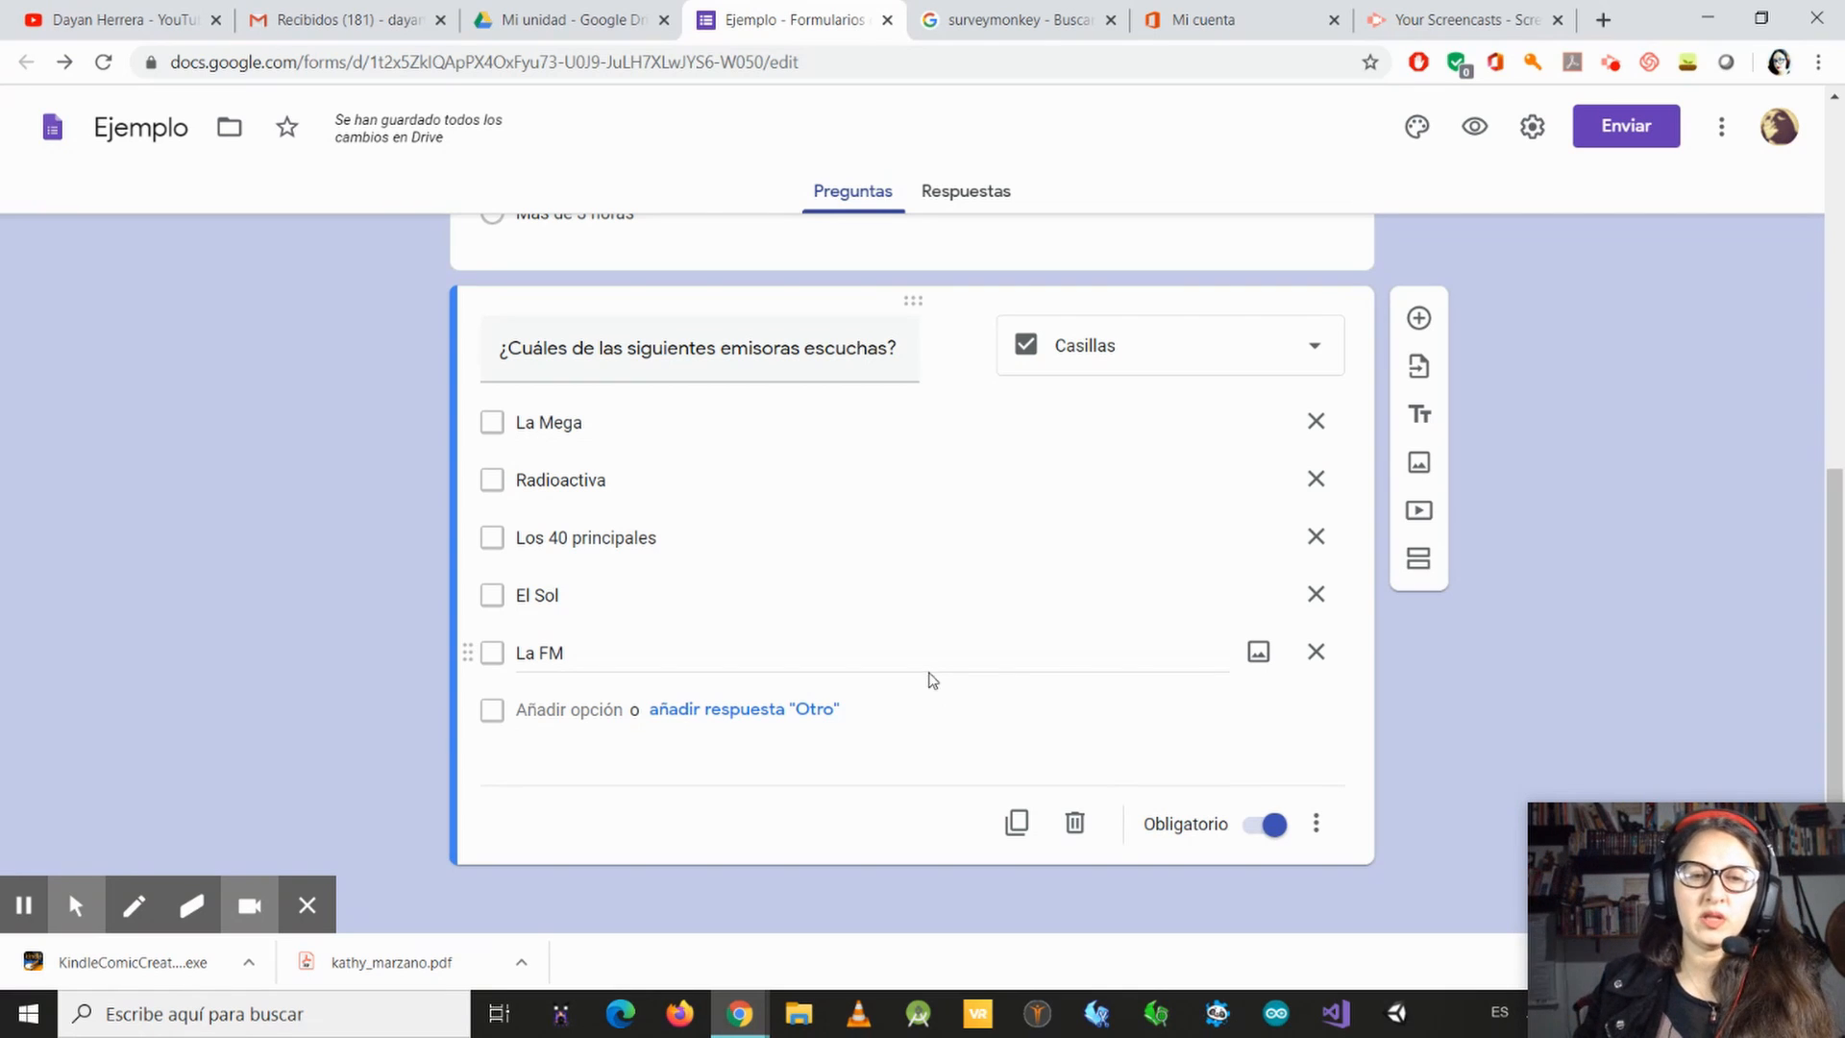
# Step: Add a third question below the radio station question and set its type to Escala lineal
pyautogui.click(1418, 318)
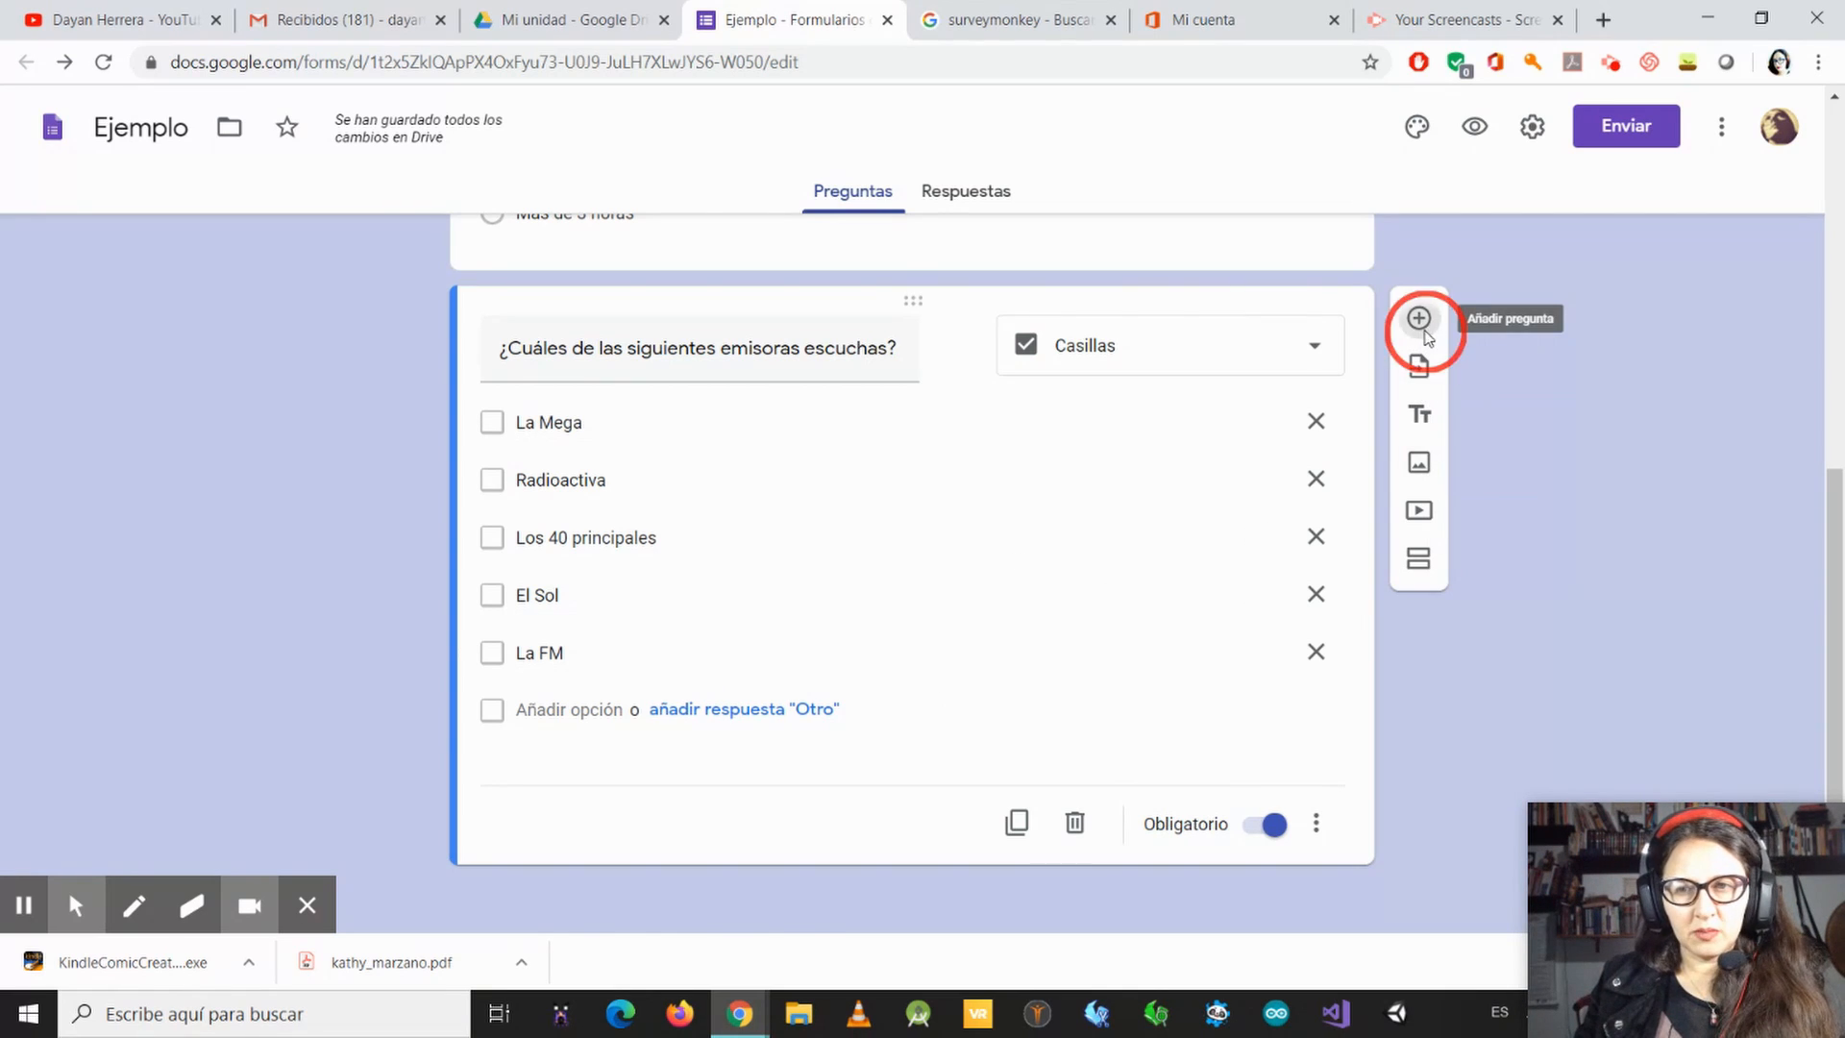
pyautogui.click(1315, 636)
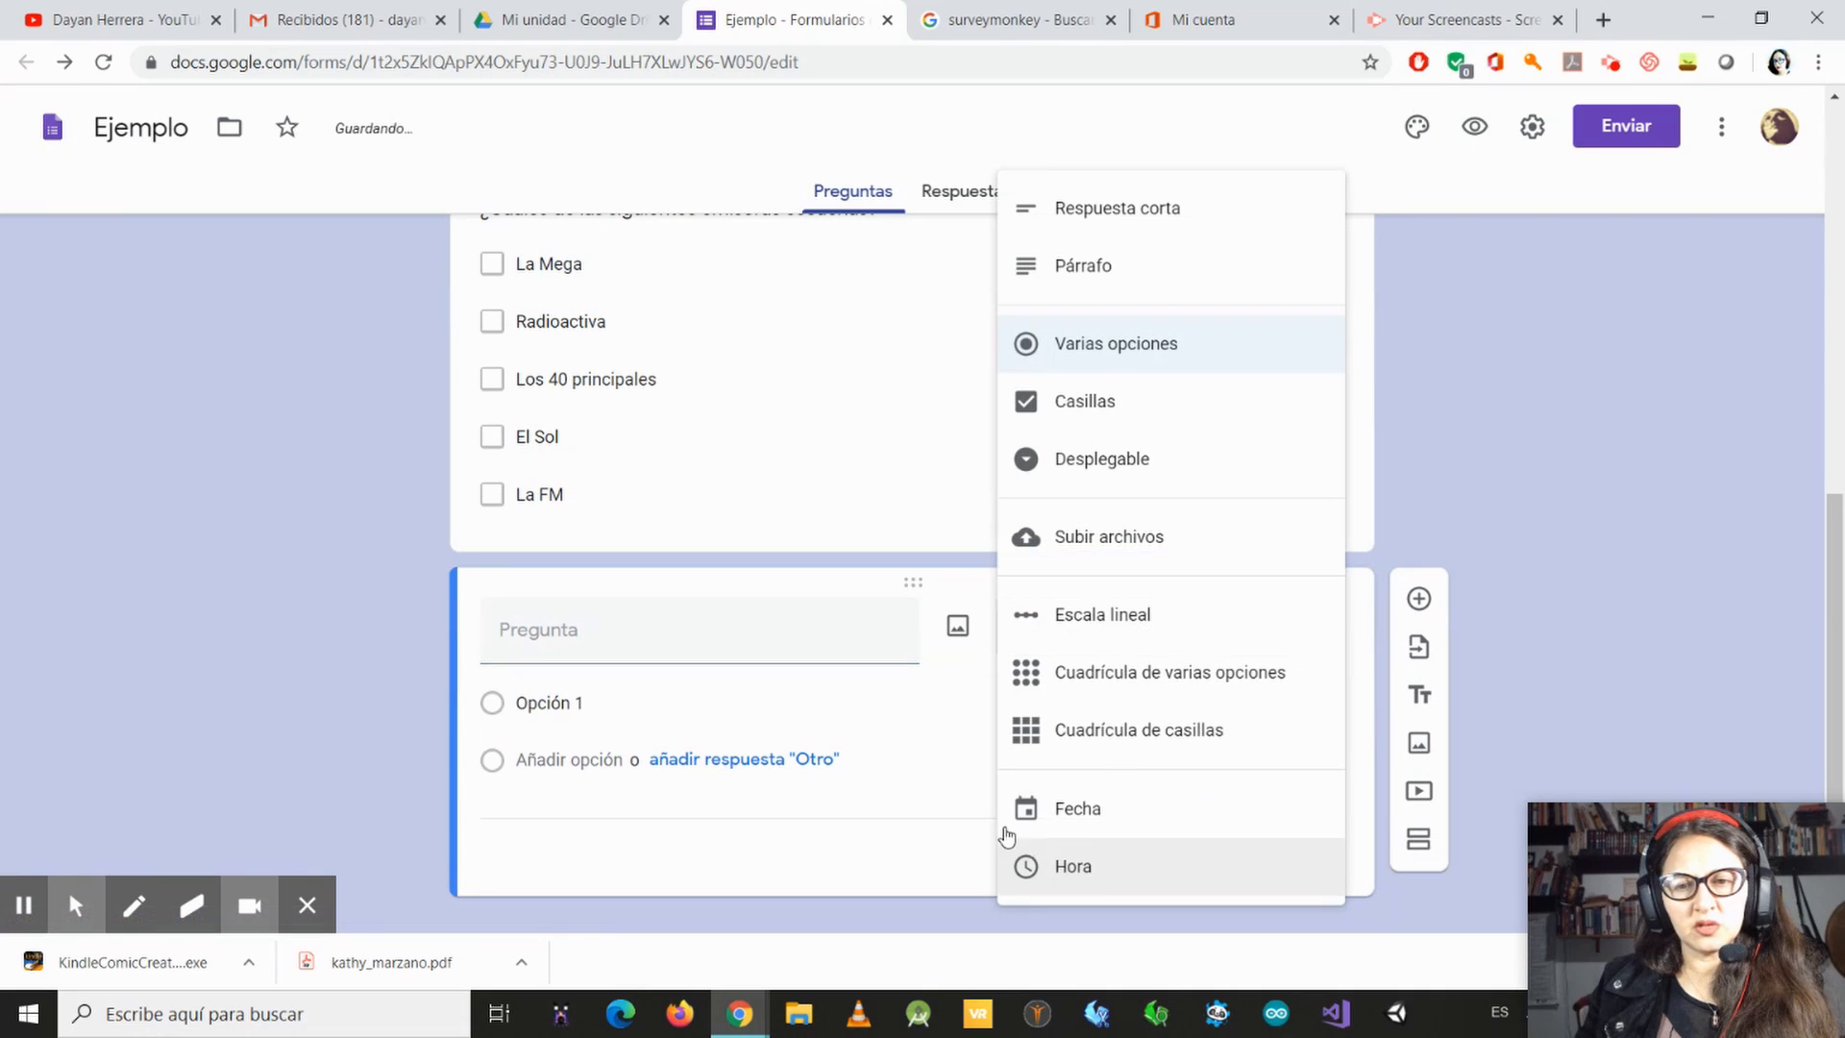
pyautogui.click(1007, 622)
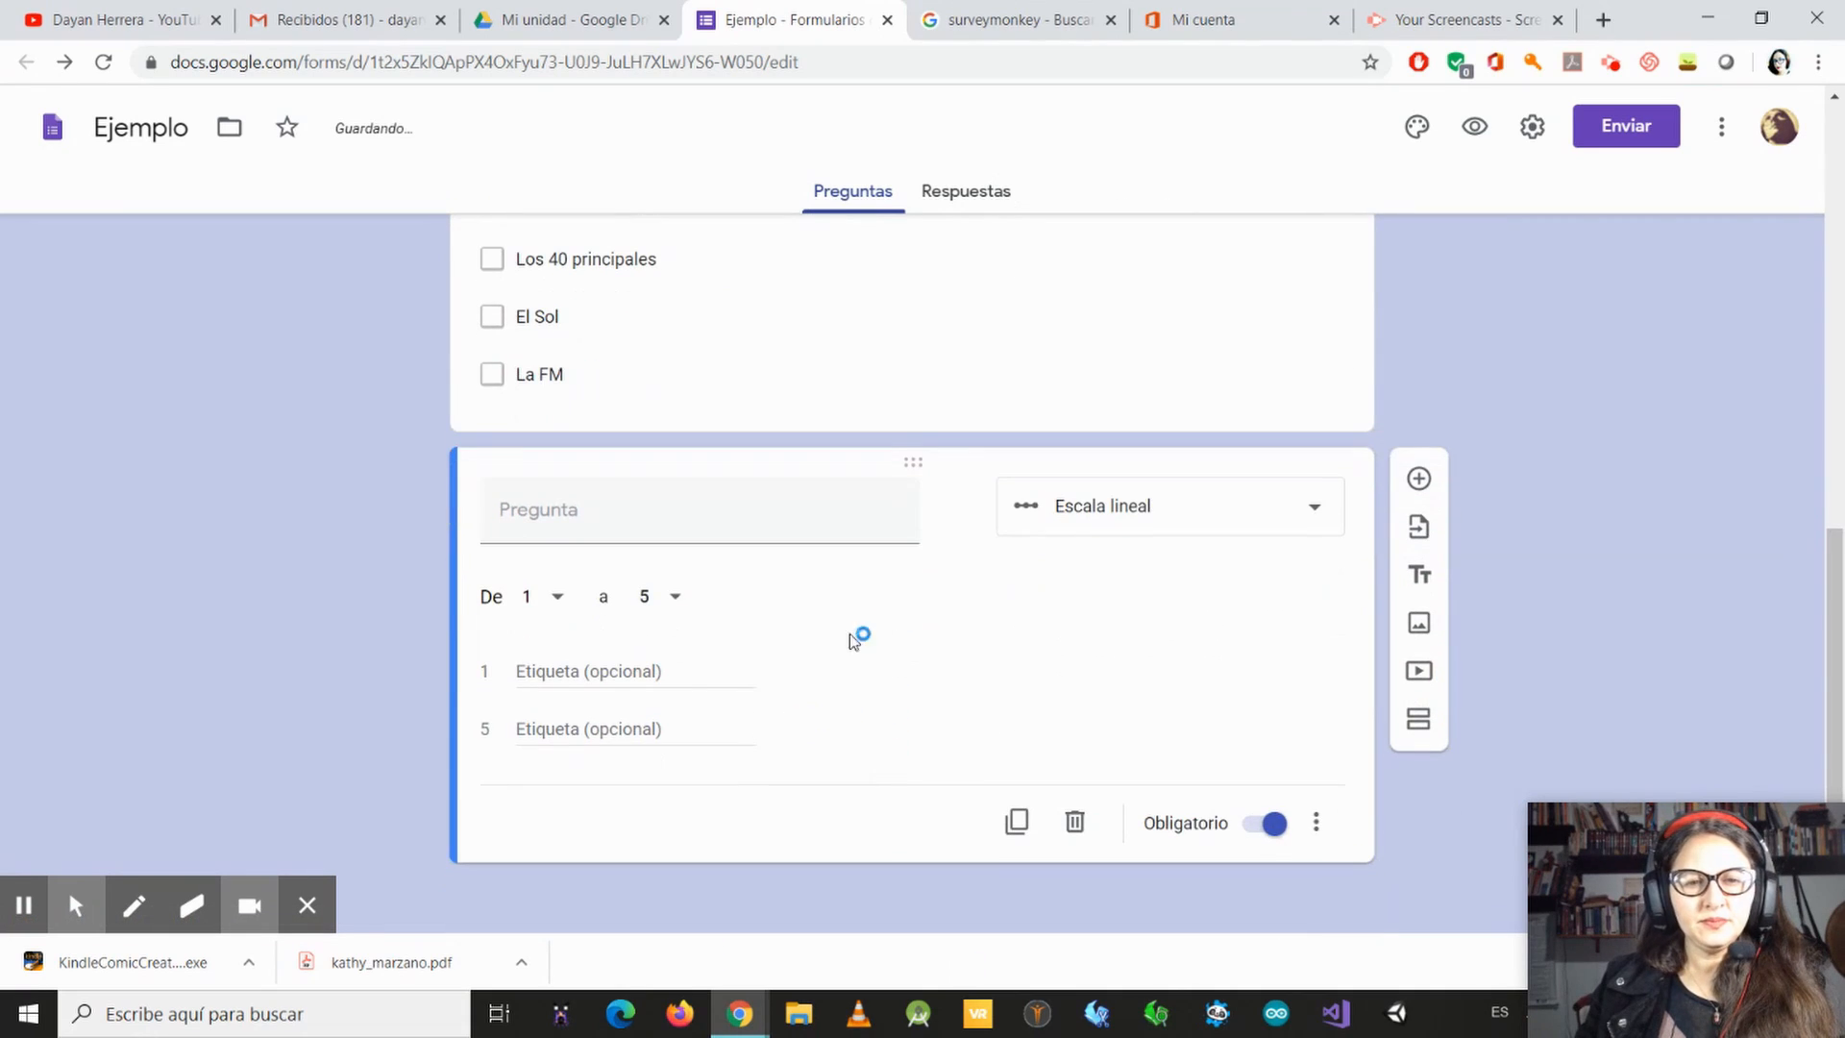
# Step: Enter the linear scale question's text as "Califica de 1 a 5 cuanto te gustan las emisoras nacionales"
pyautogui.click(597, 525)
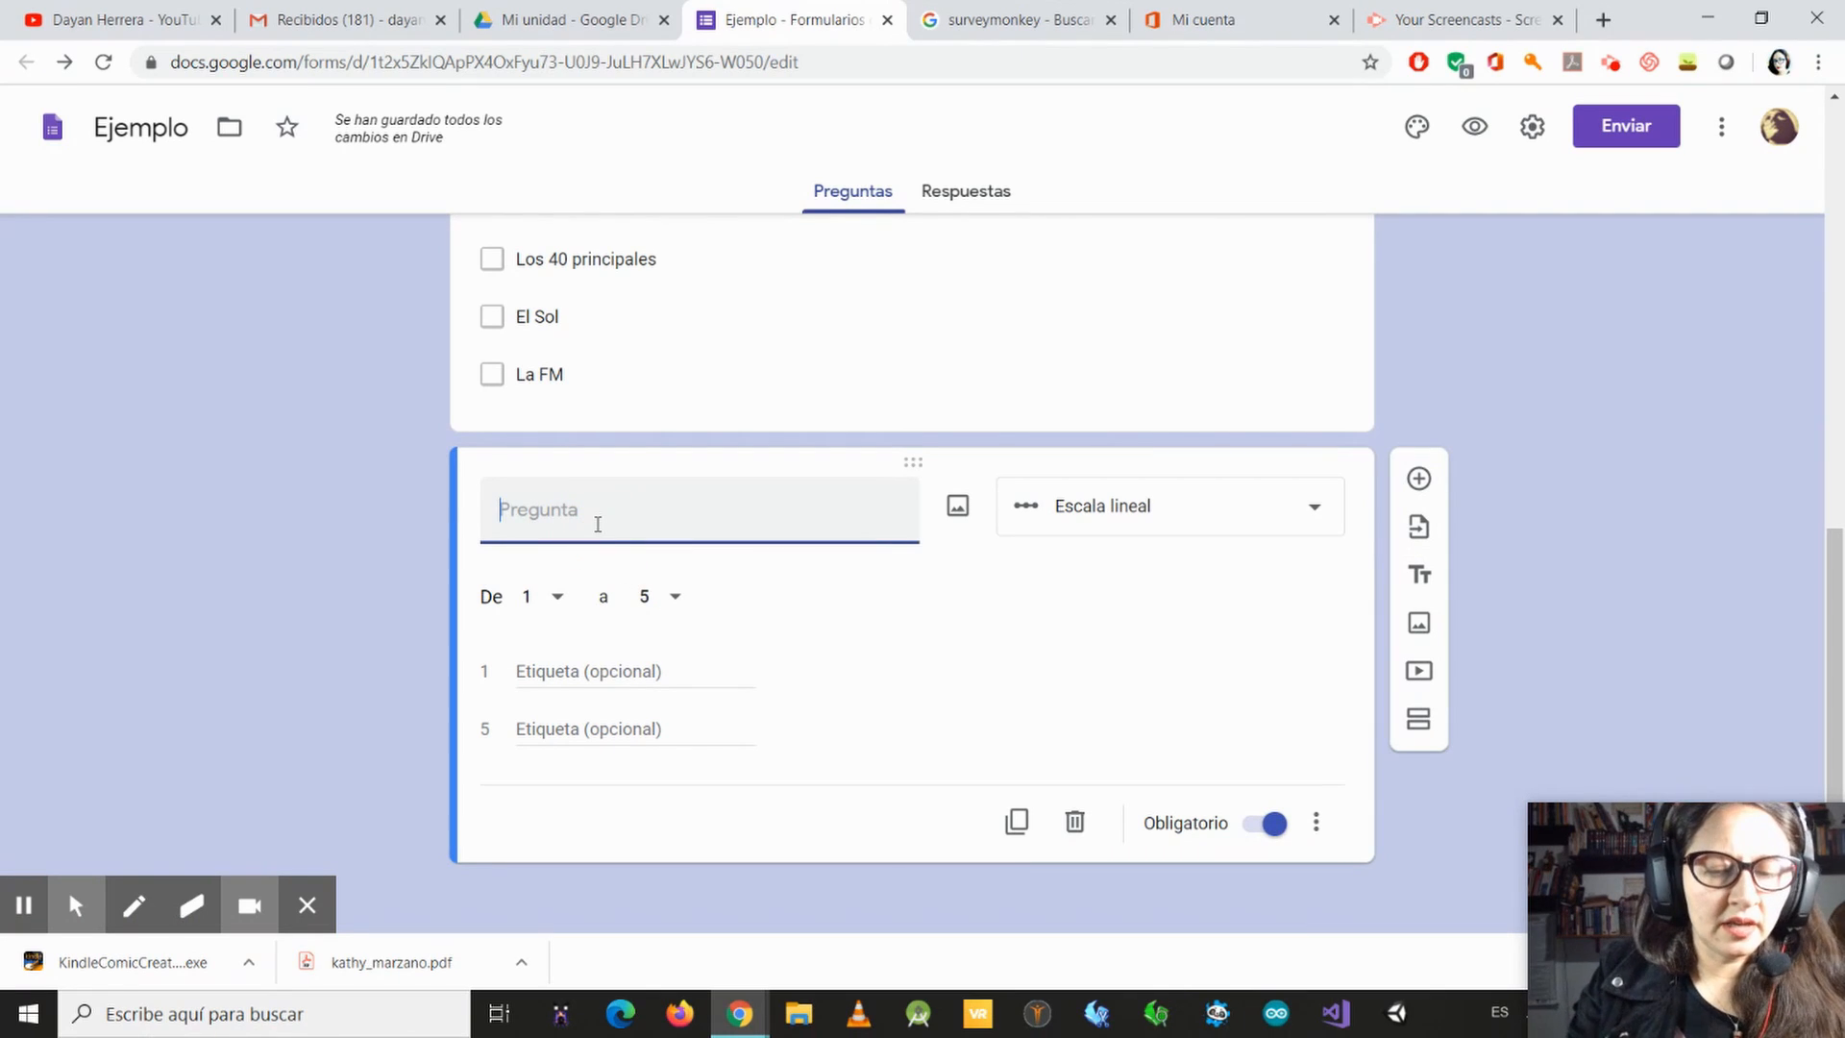
pyautogui.write('¿')
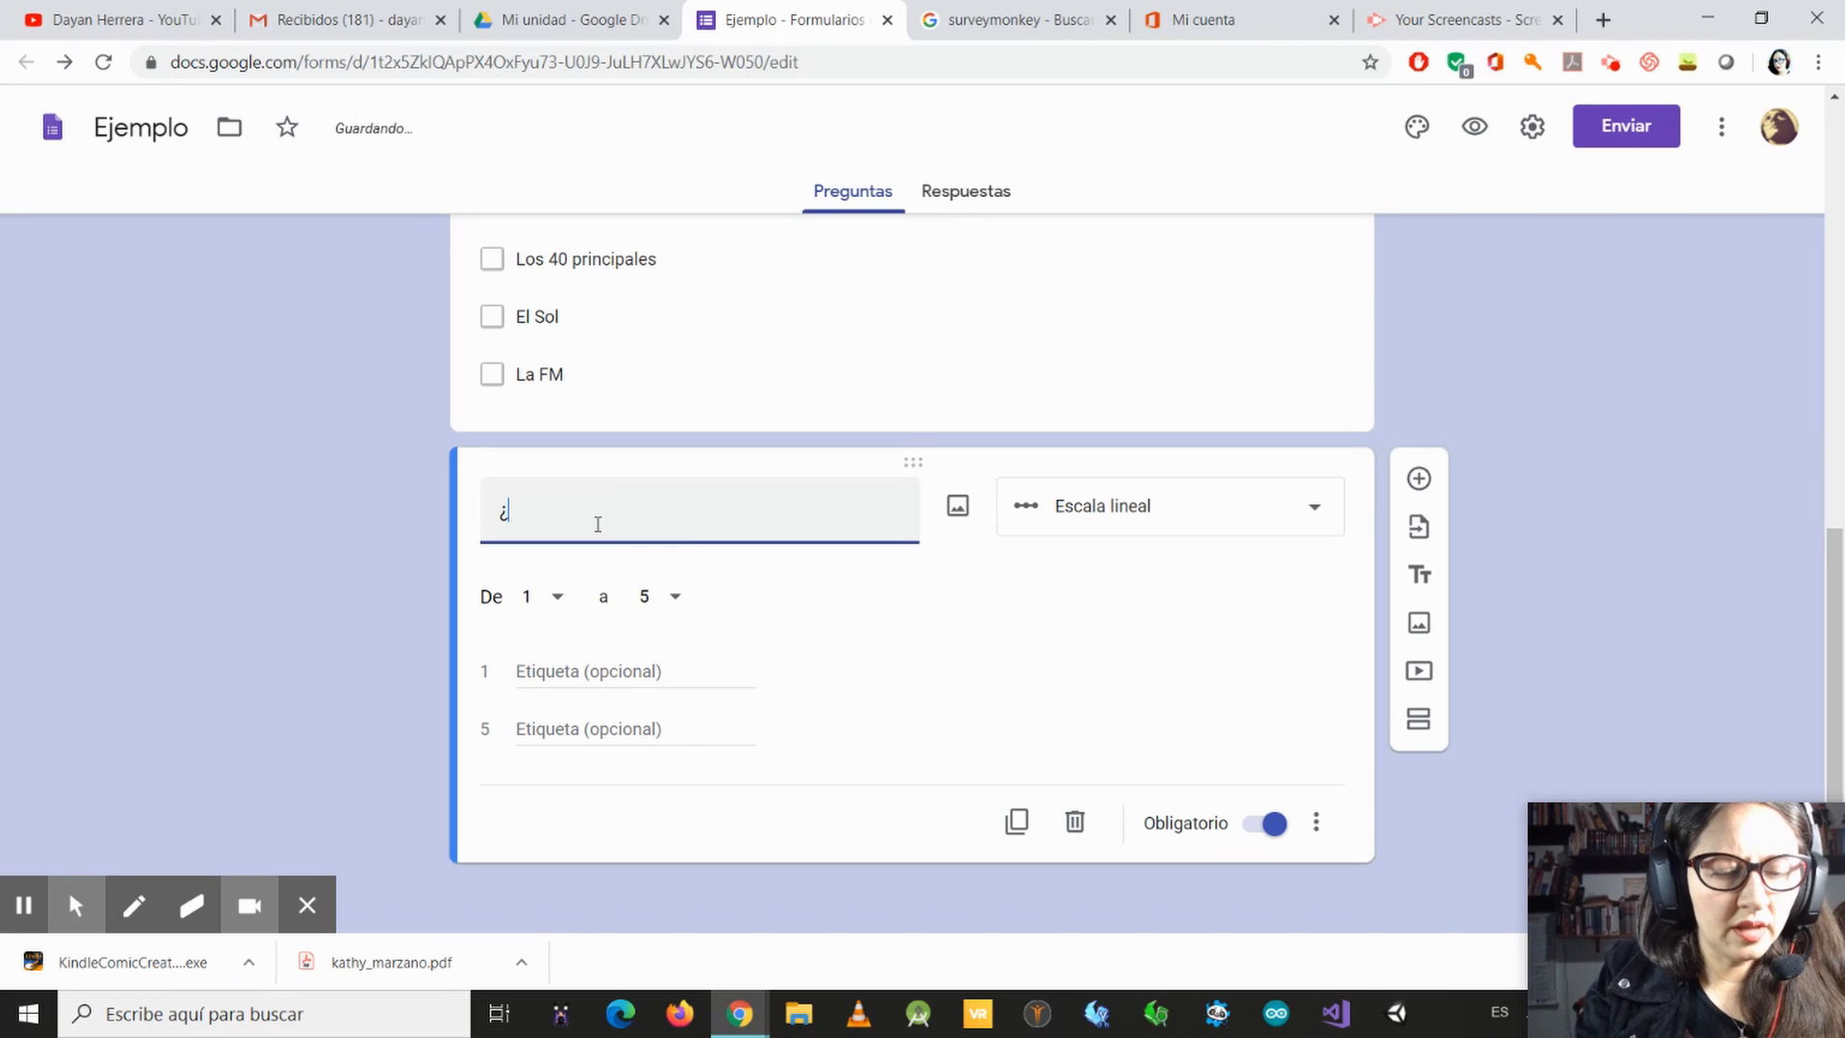
pyautogui.press('BackSpace')
pyautogui.write('Cali')
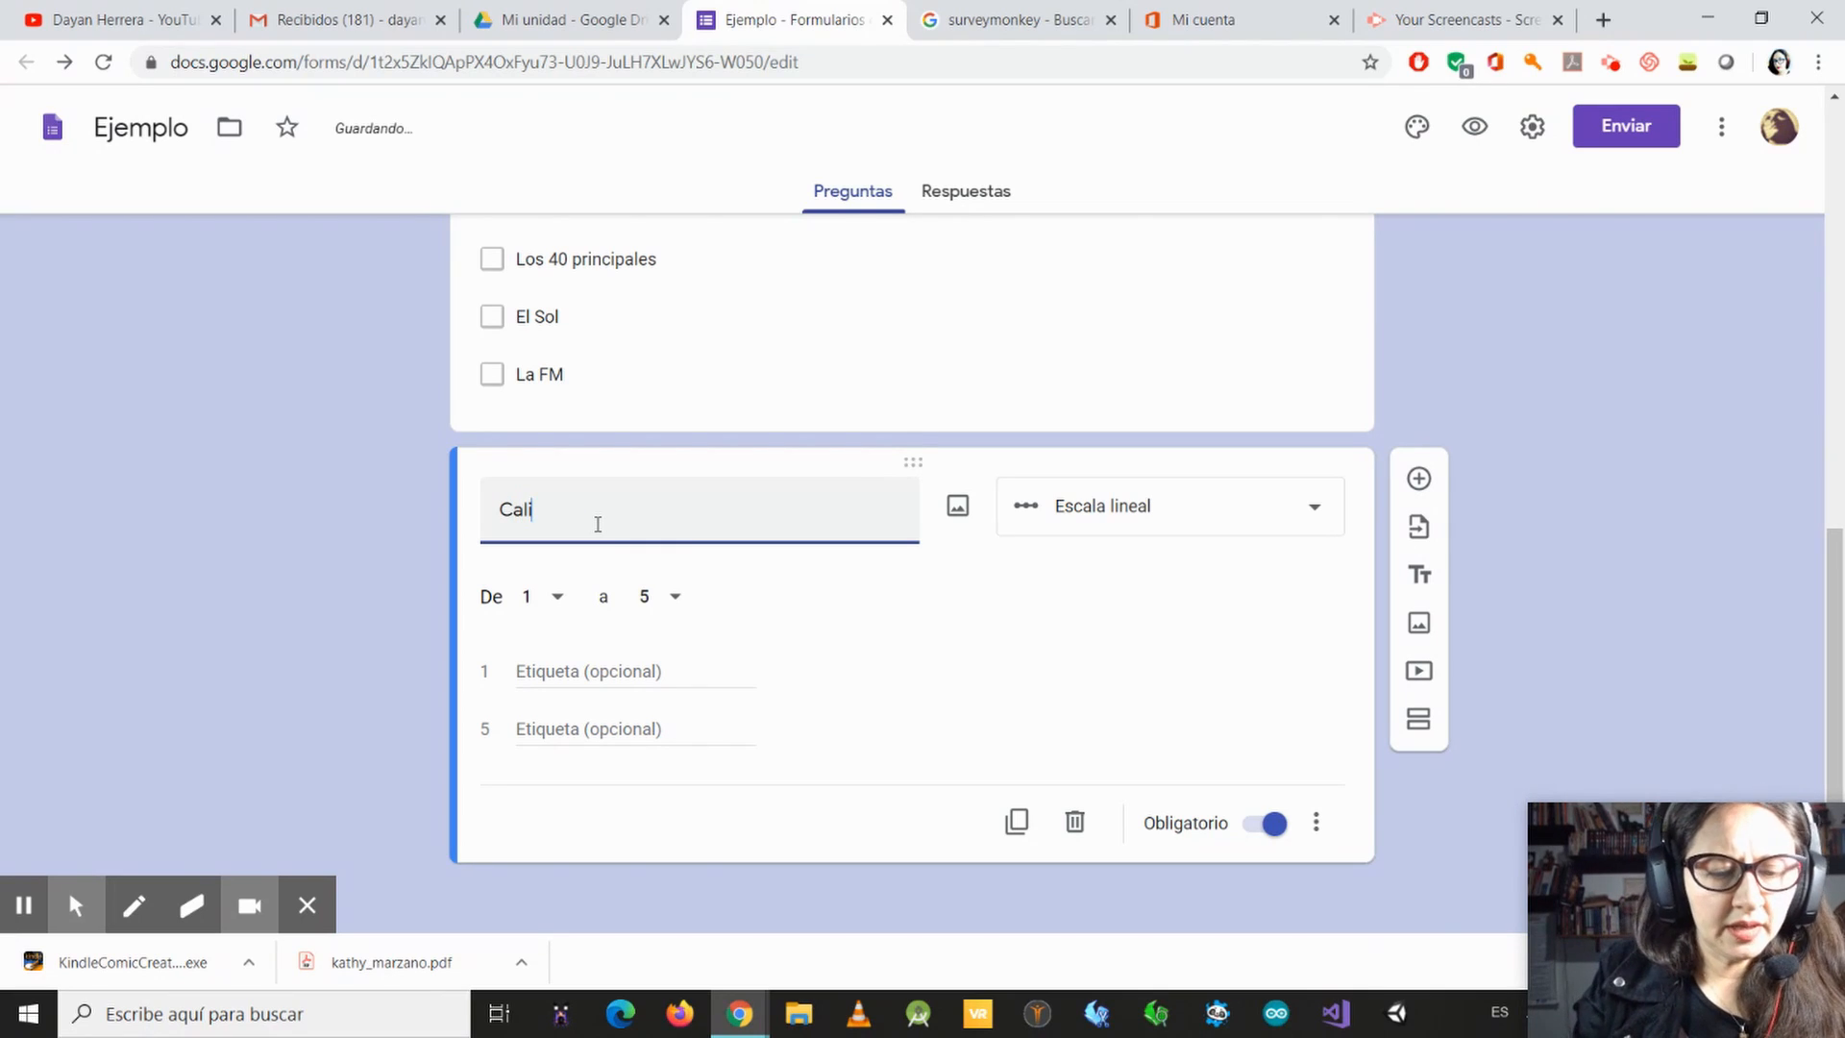
pyautogui.write('fica ')
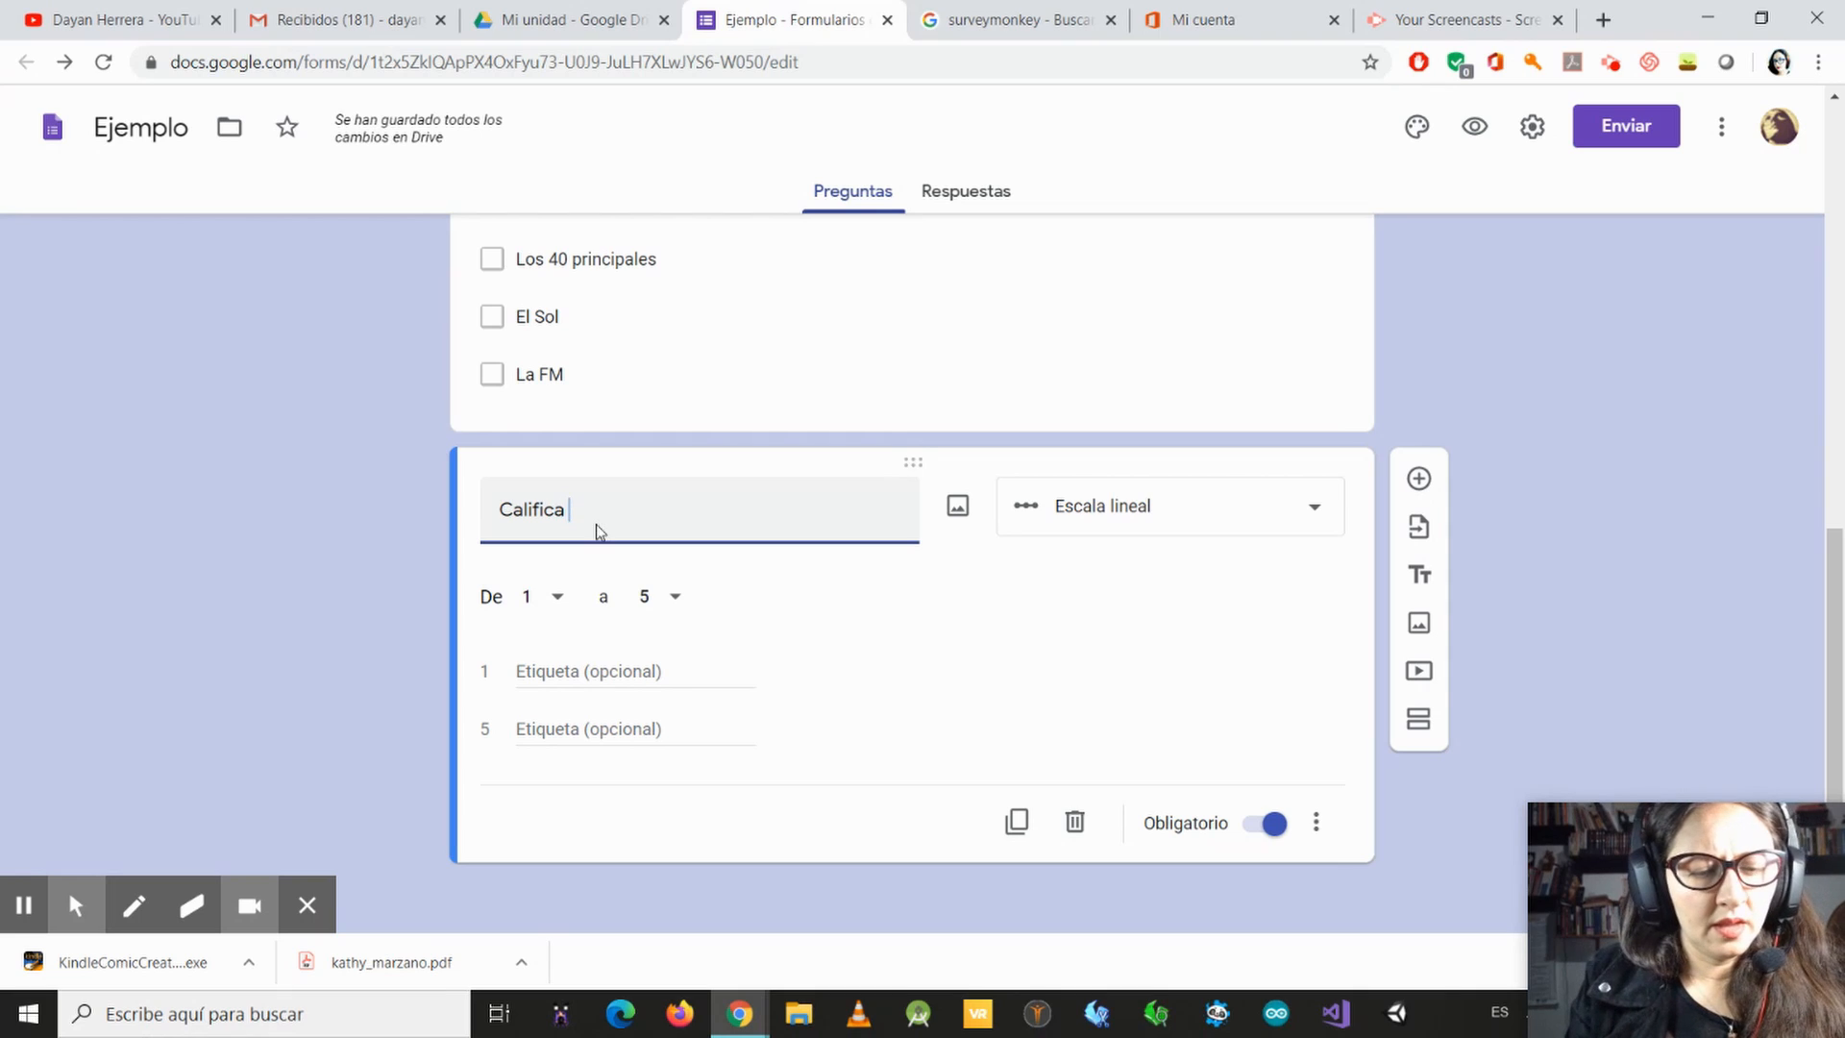
pyautogui.write('de 1 a 5 ')
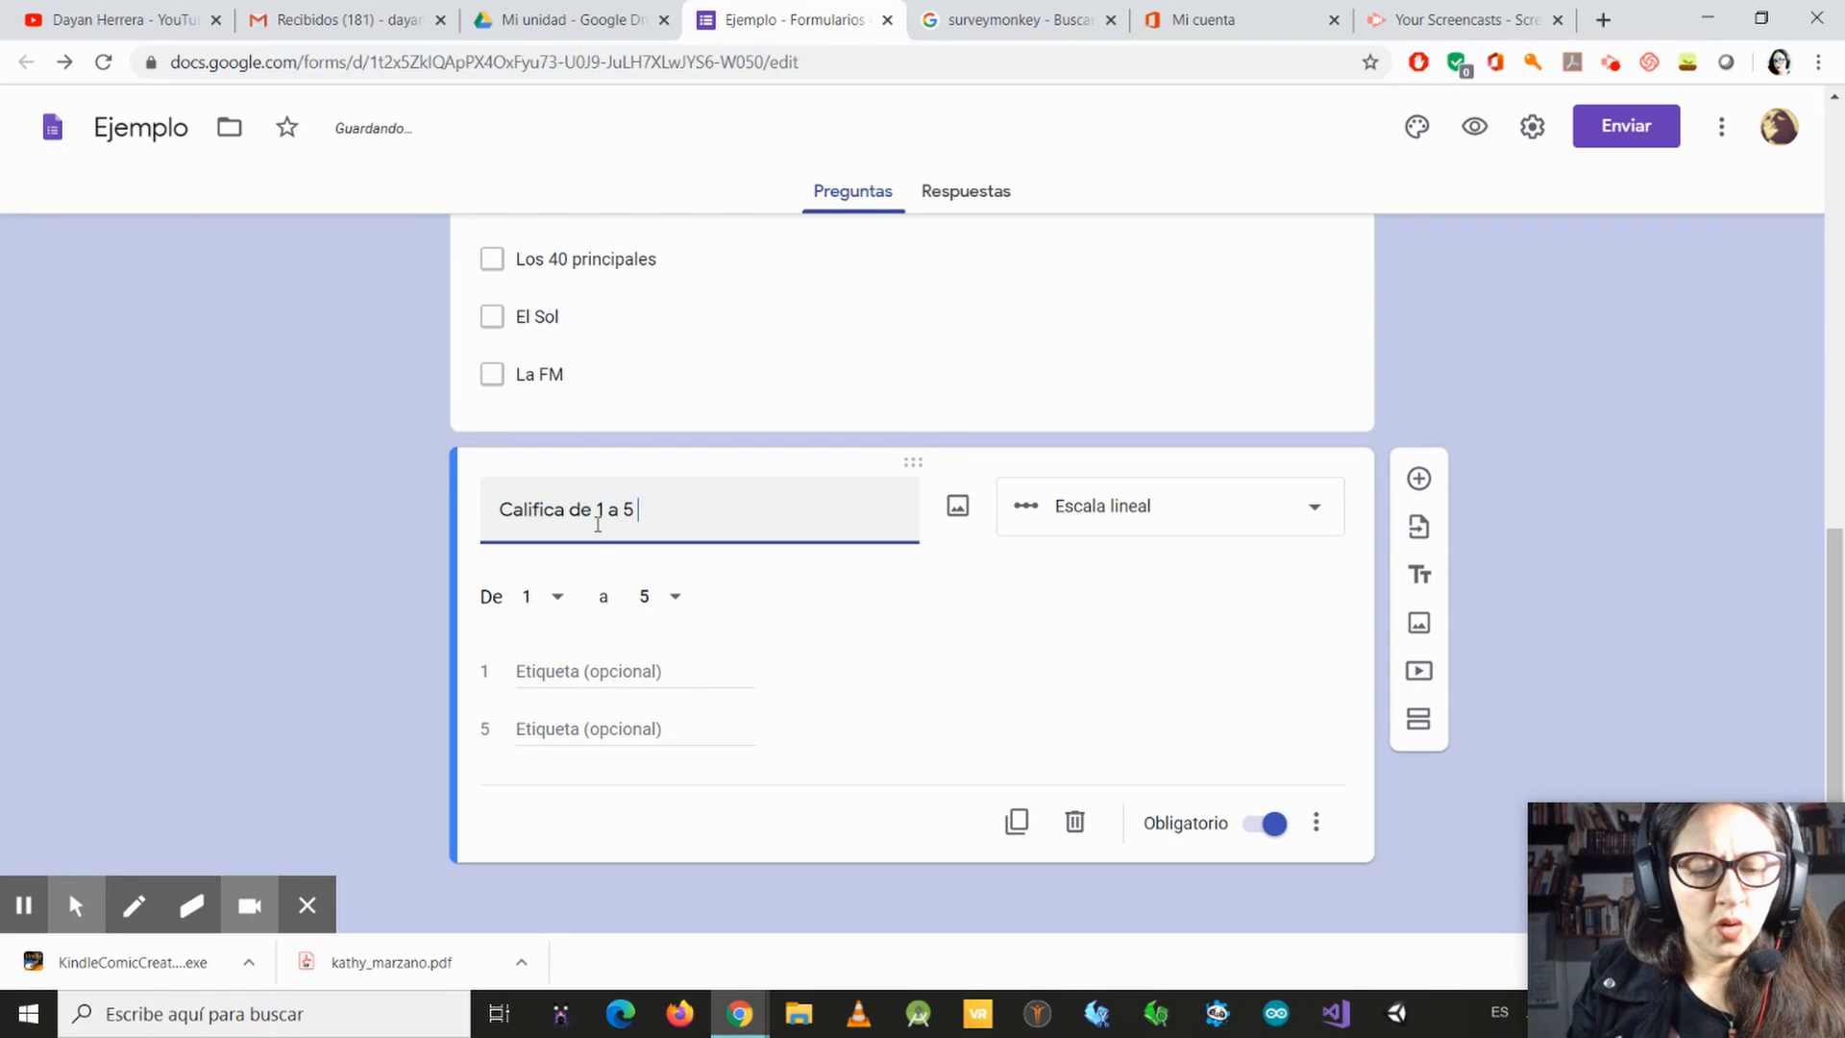
pyautogui.write('cuanto ')
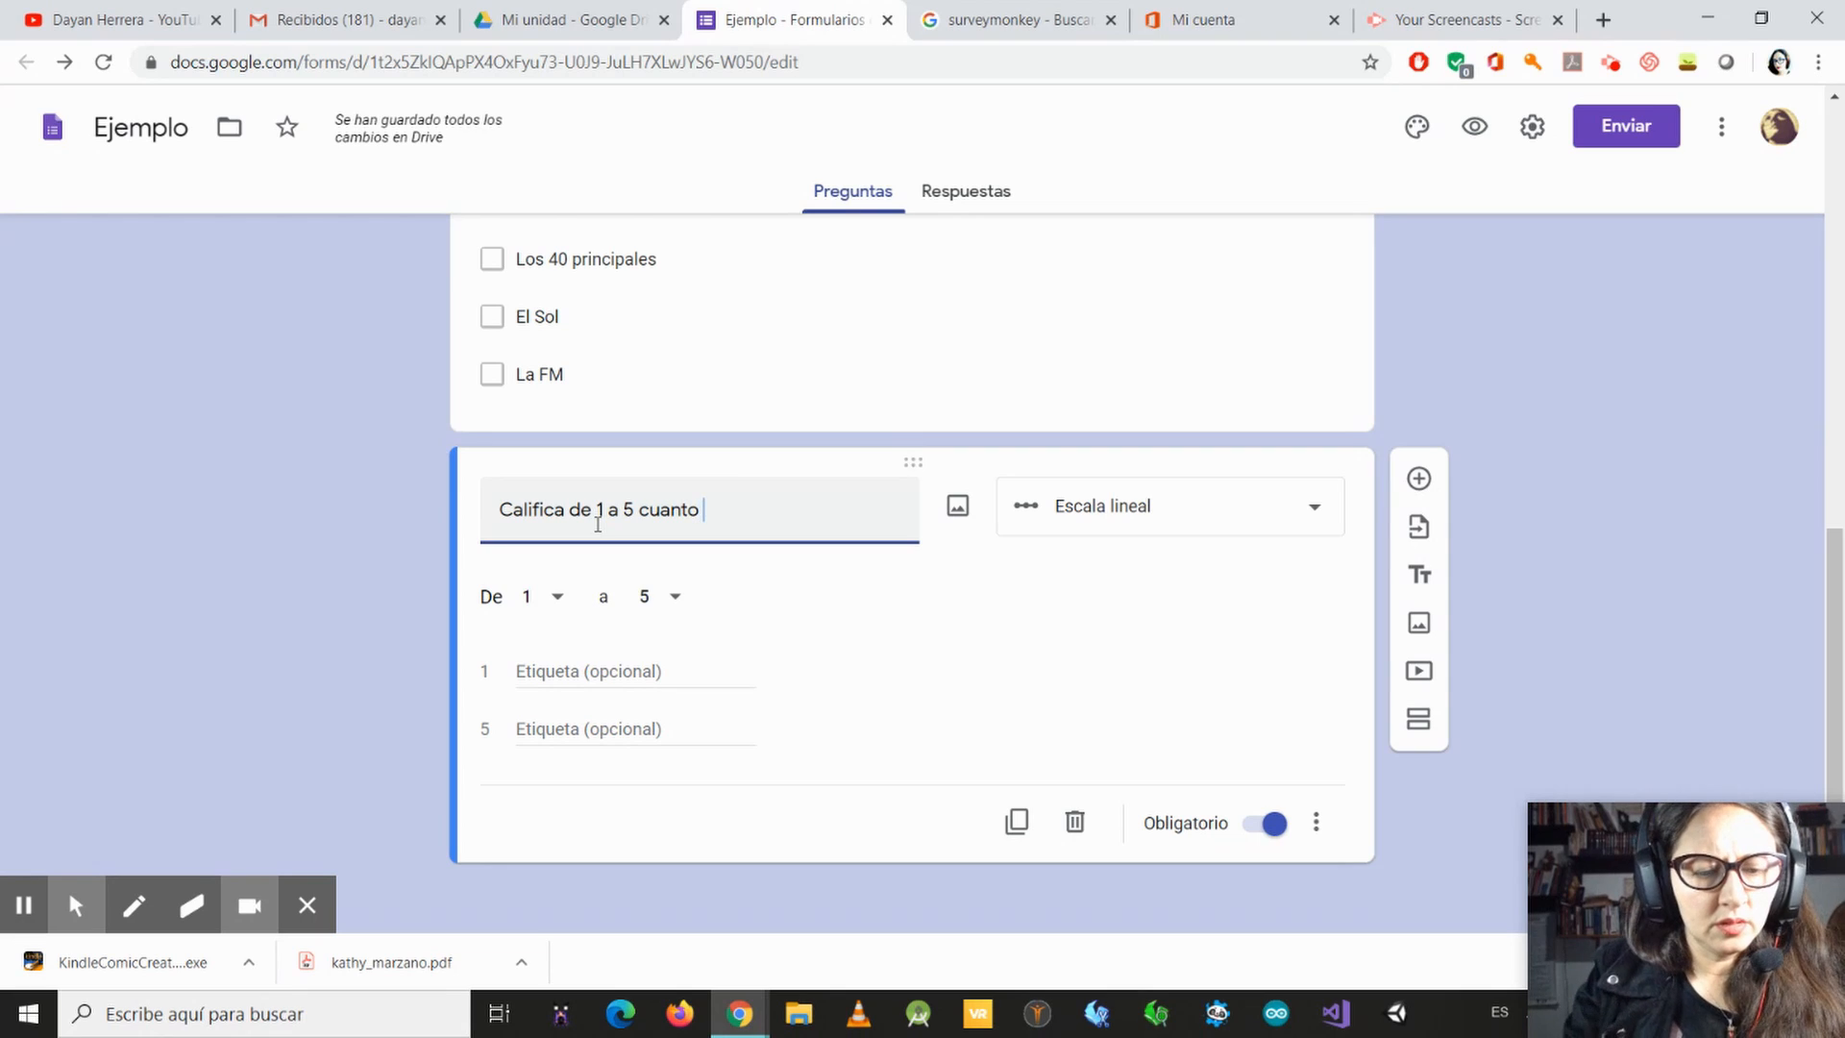
pyautogui.write('te gustan ')
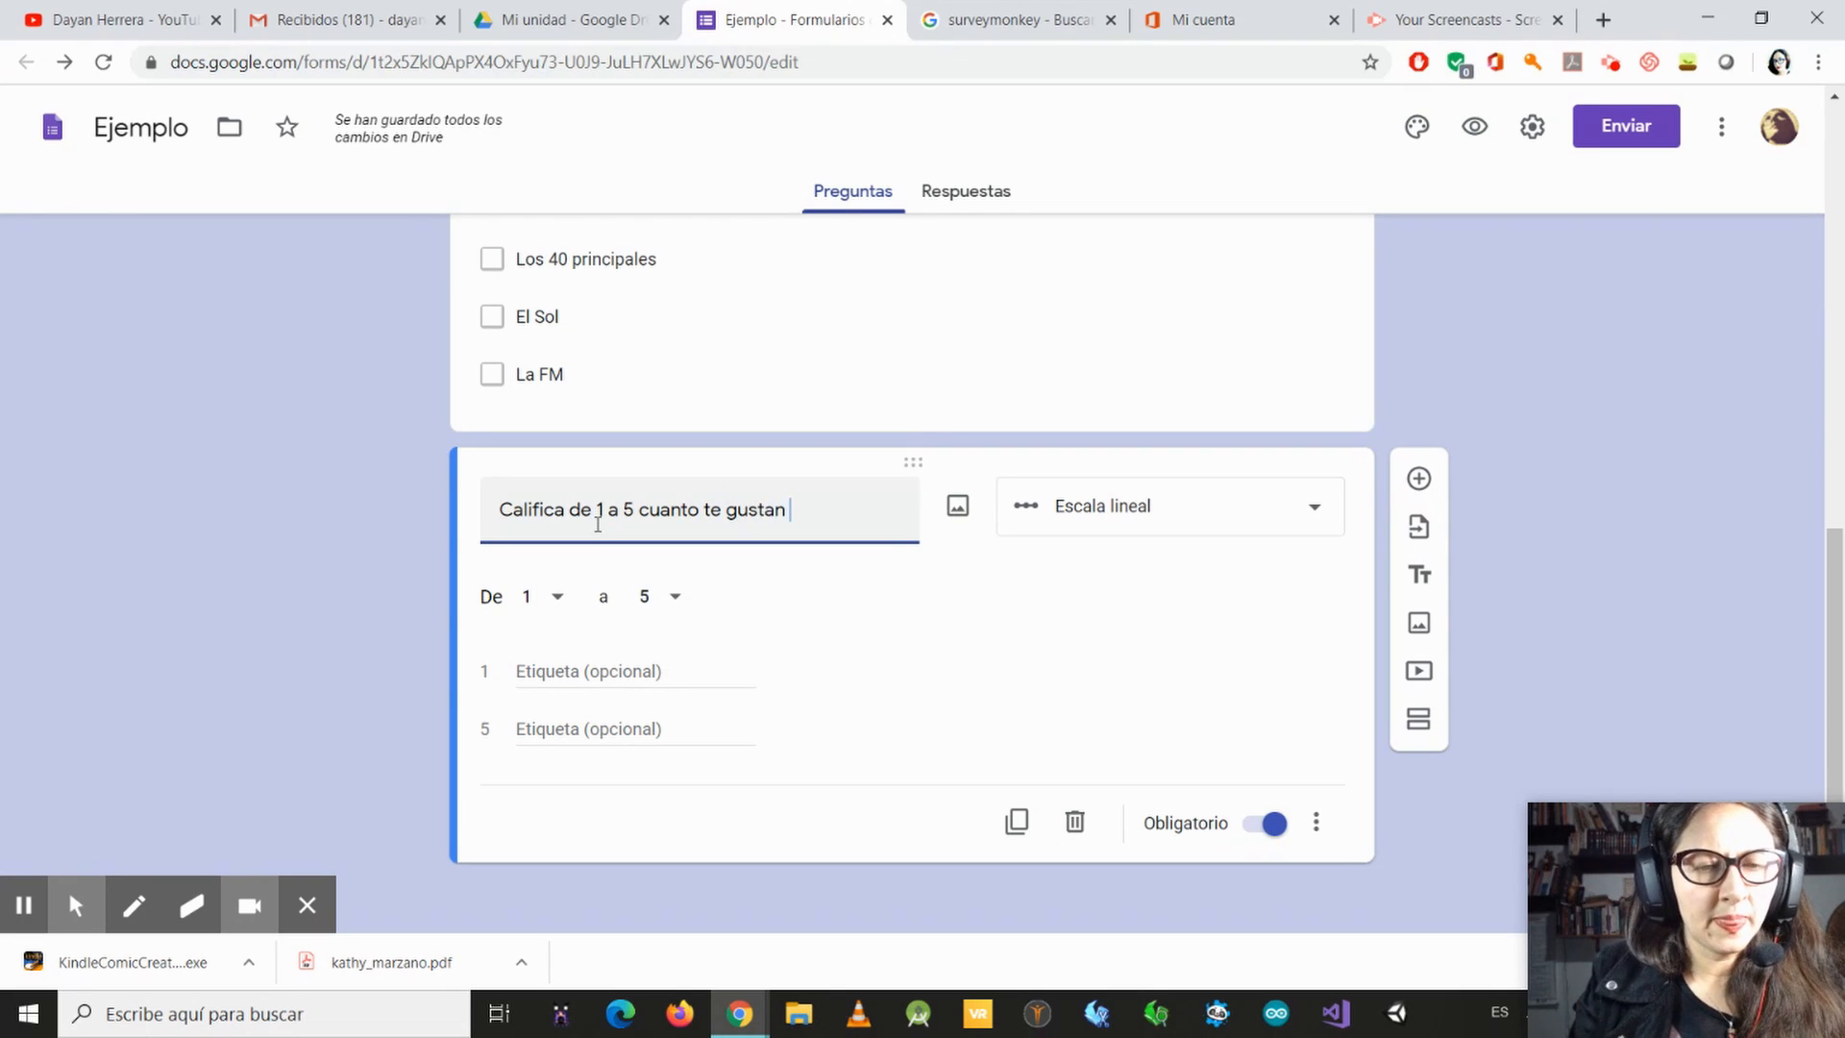
pyautogui.write('las emo')
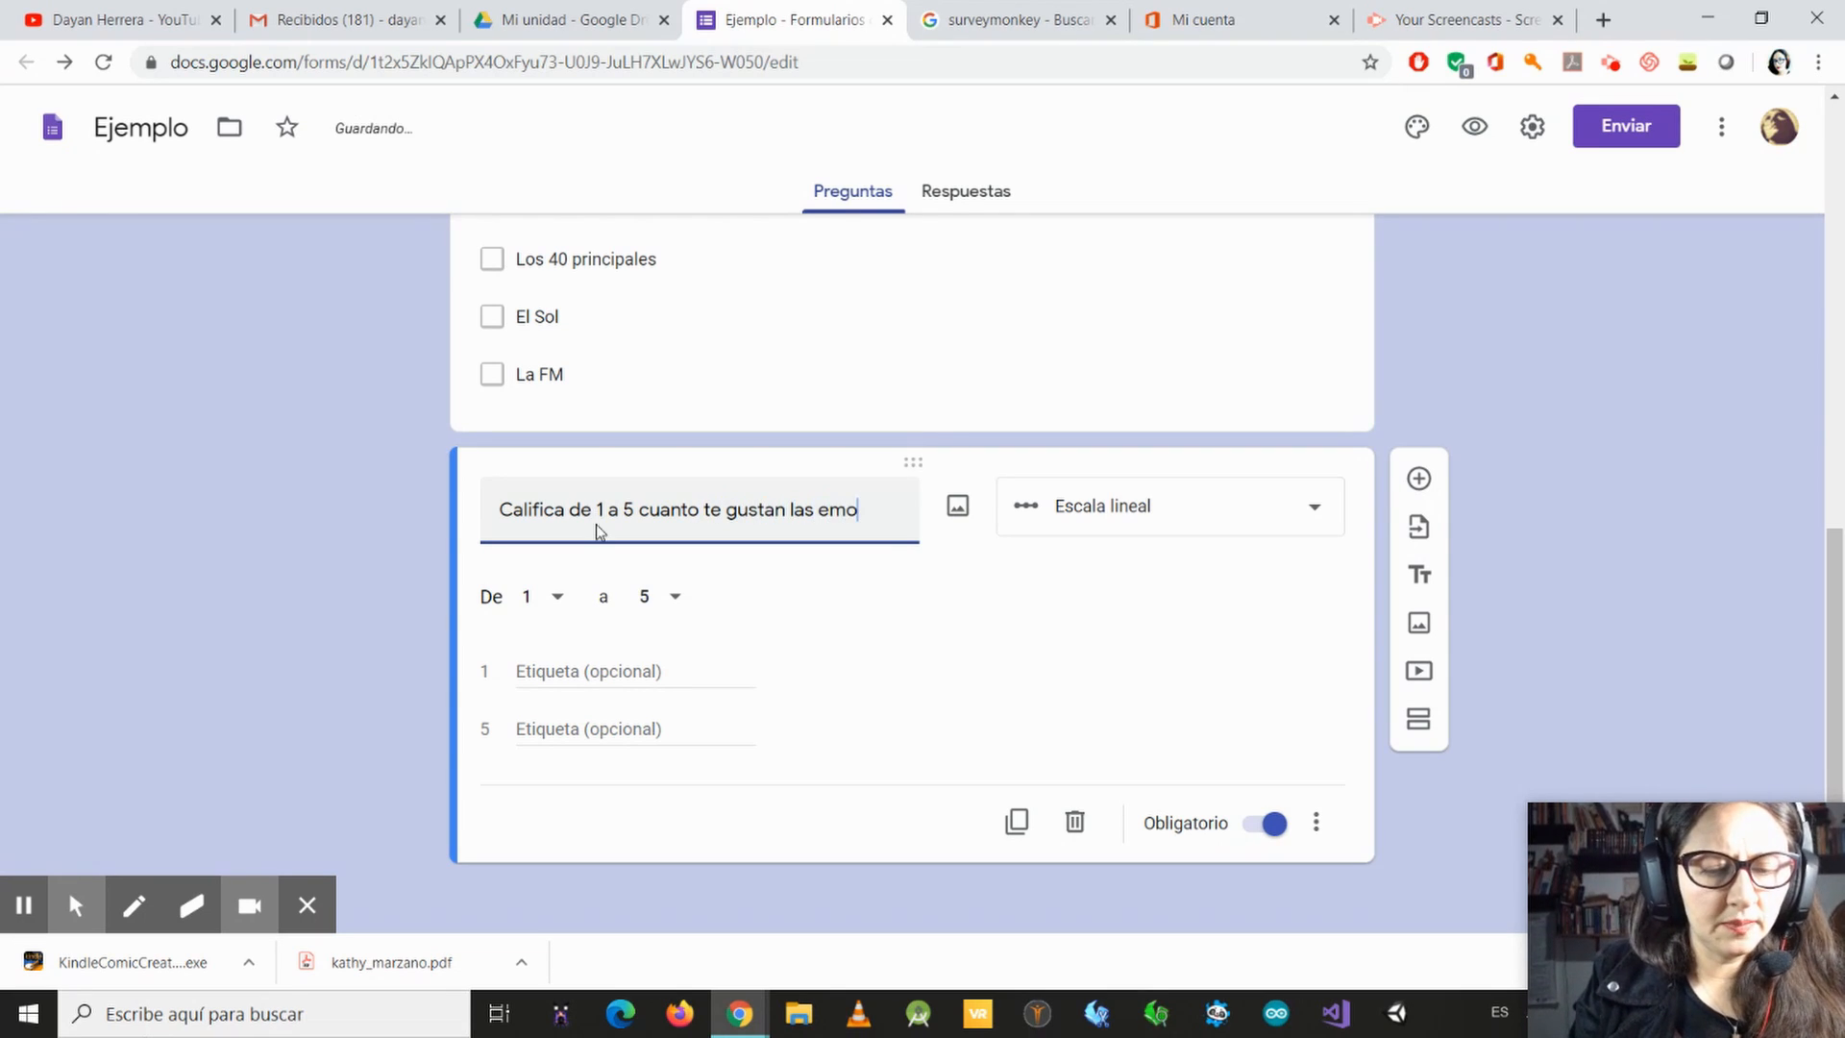
pyautogui.press('BackSpace')
pyautogui.write('isoras')
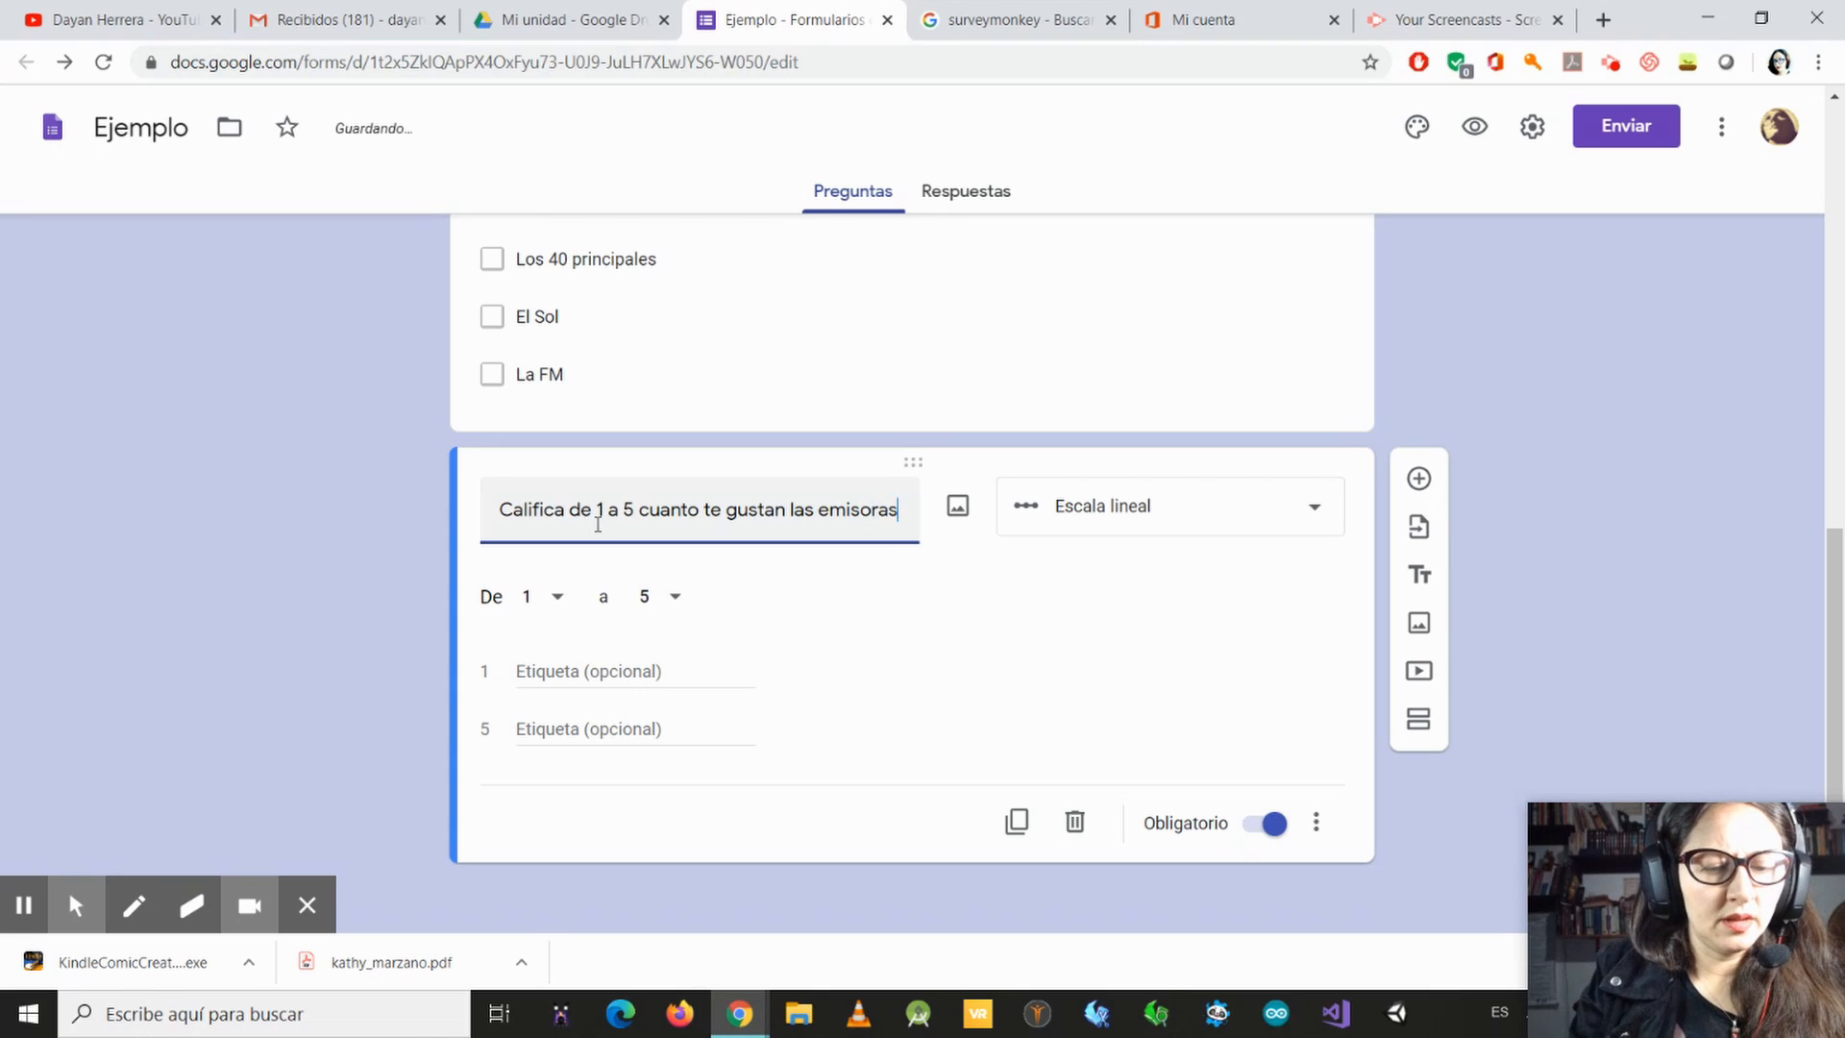
pyautogui.write(' nacionale')
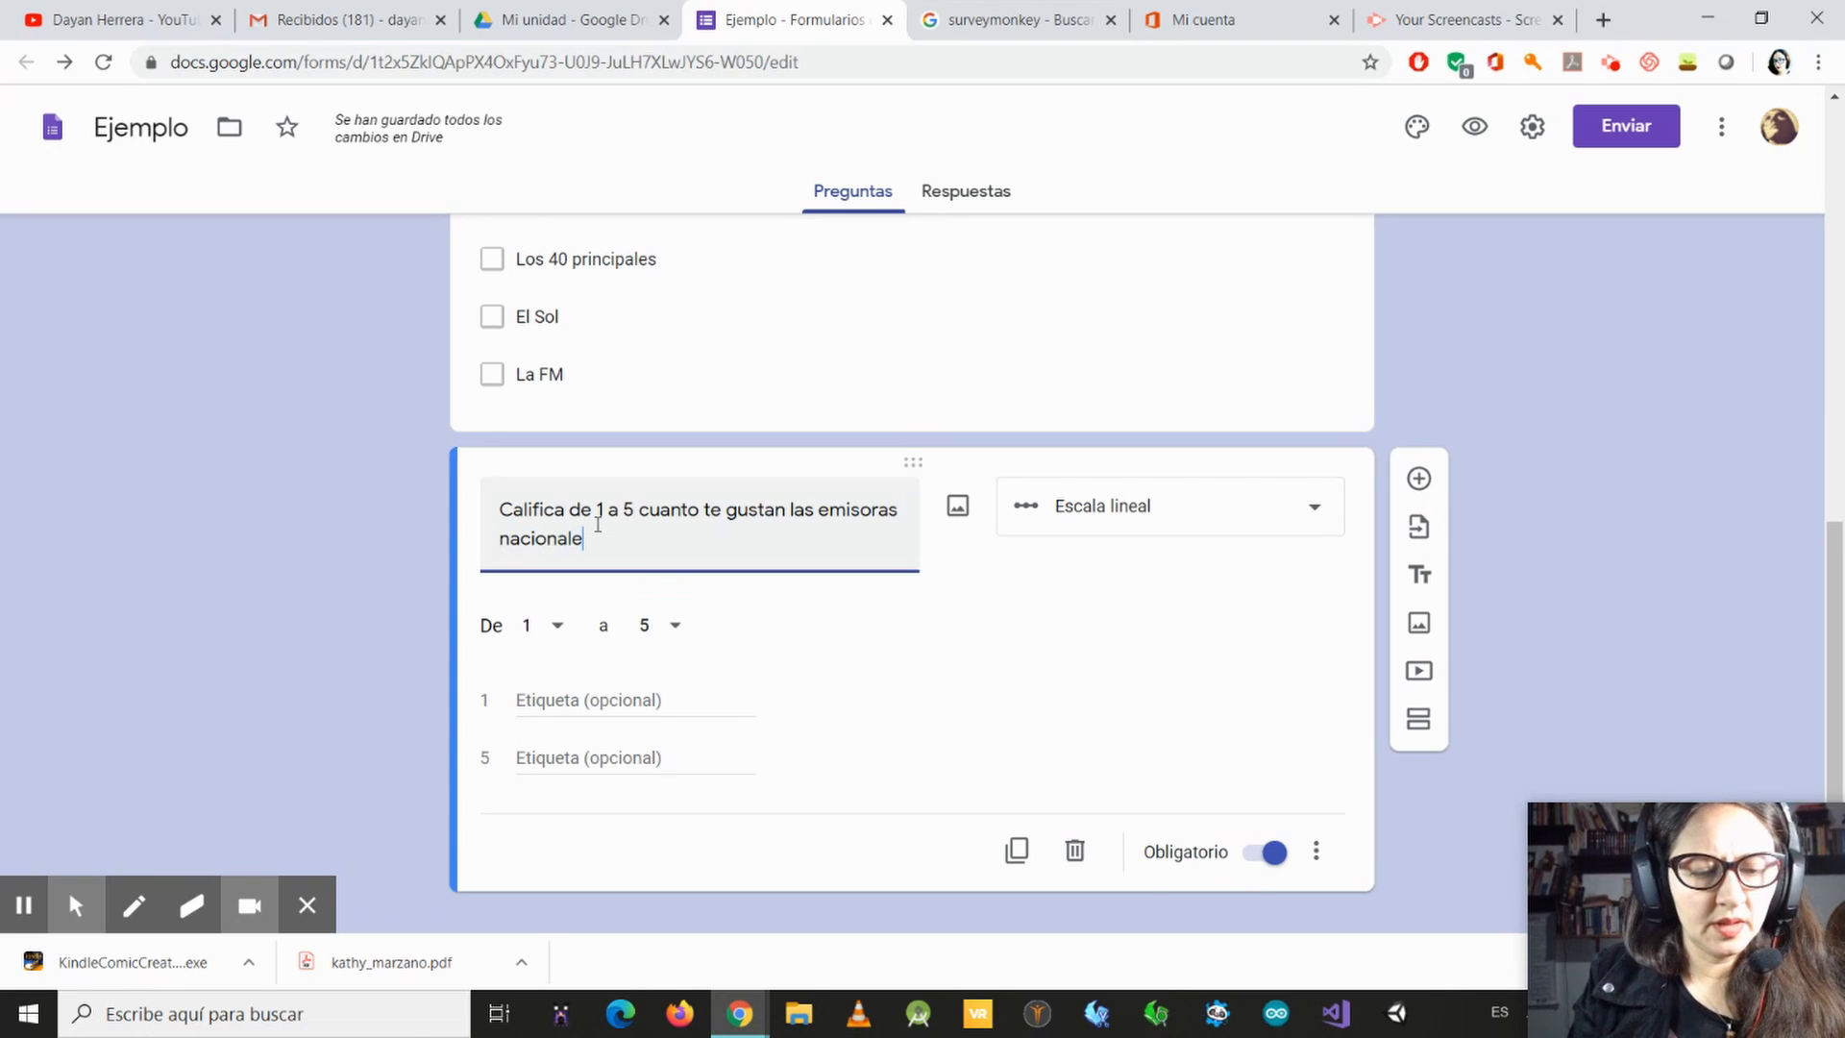
pyautogui.write('s (')
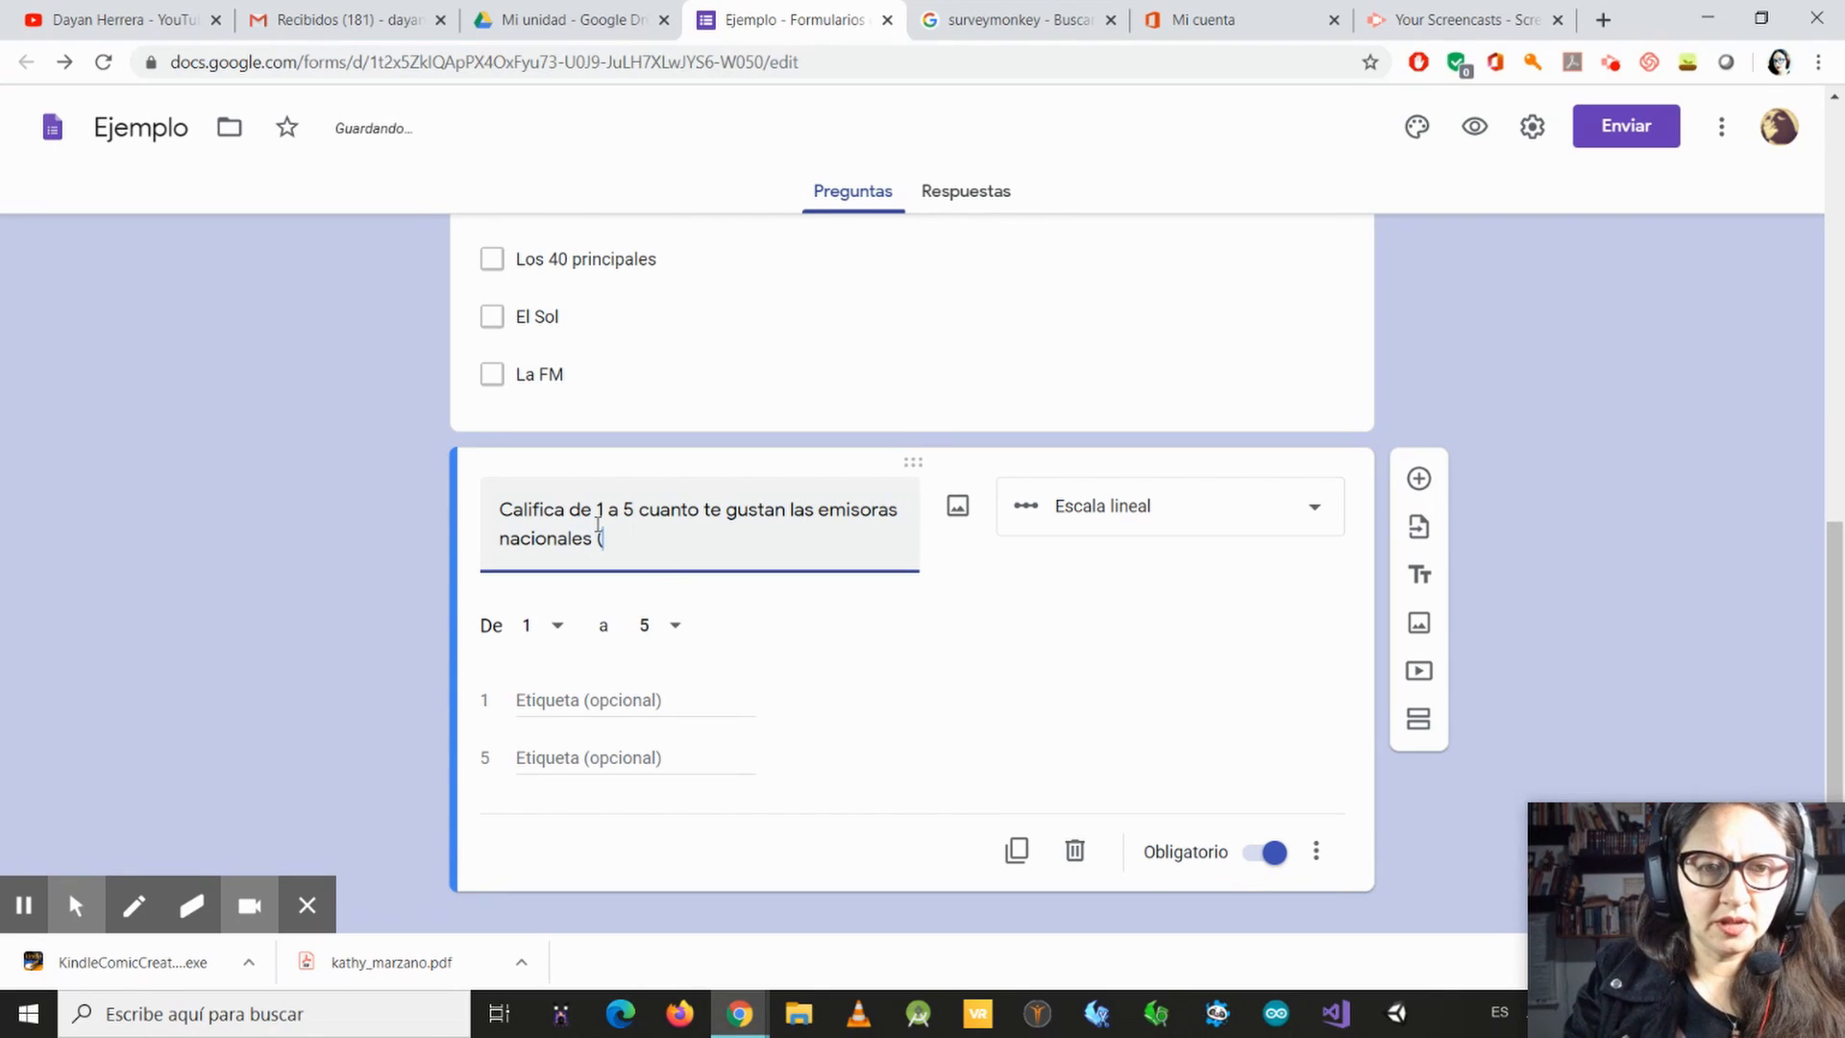
pyautogui.write(' Siendo ')
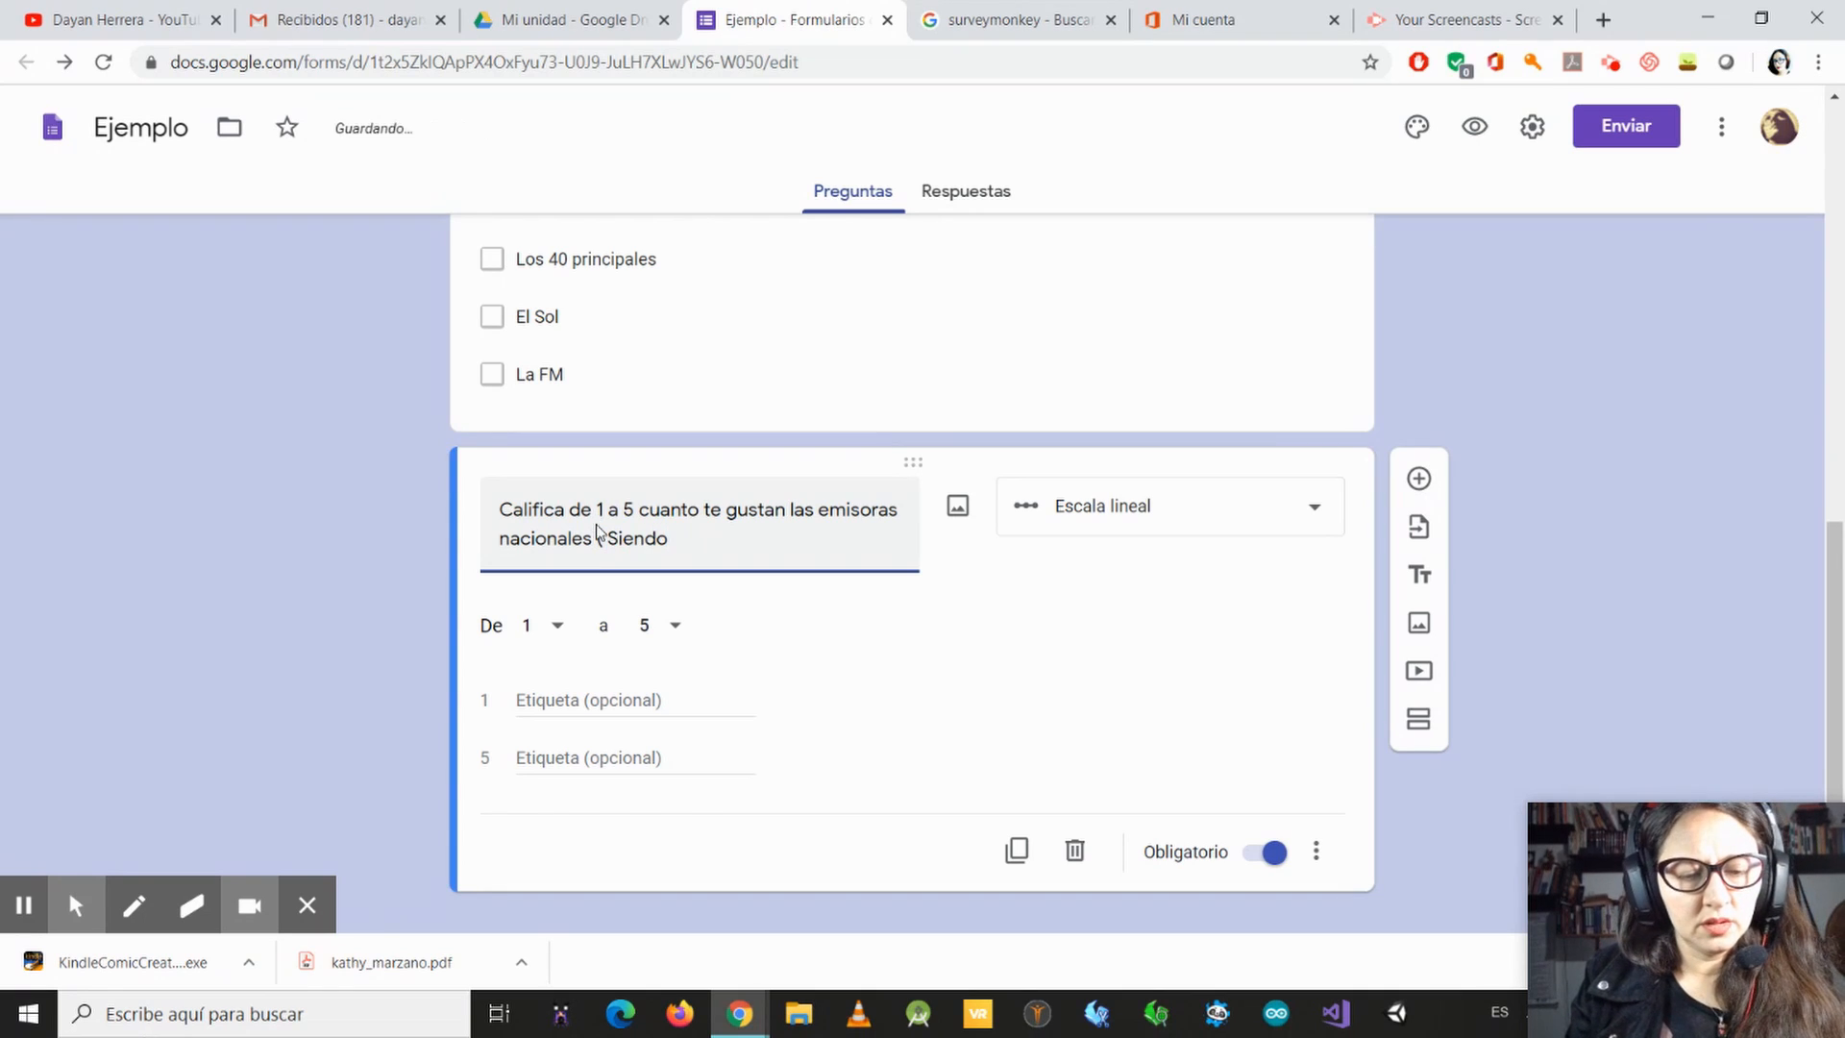
pyautogui.write('1 no me')
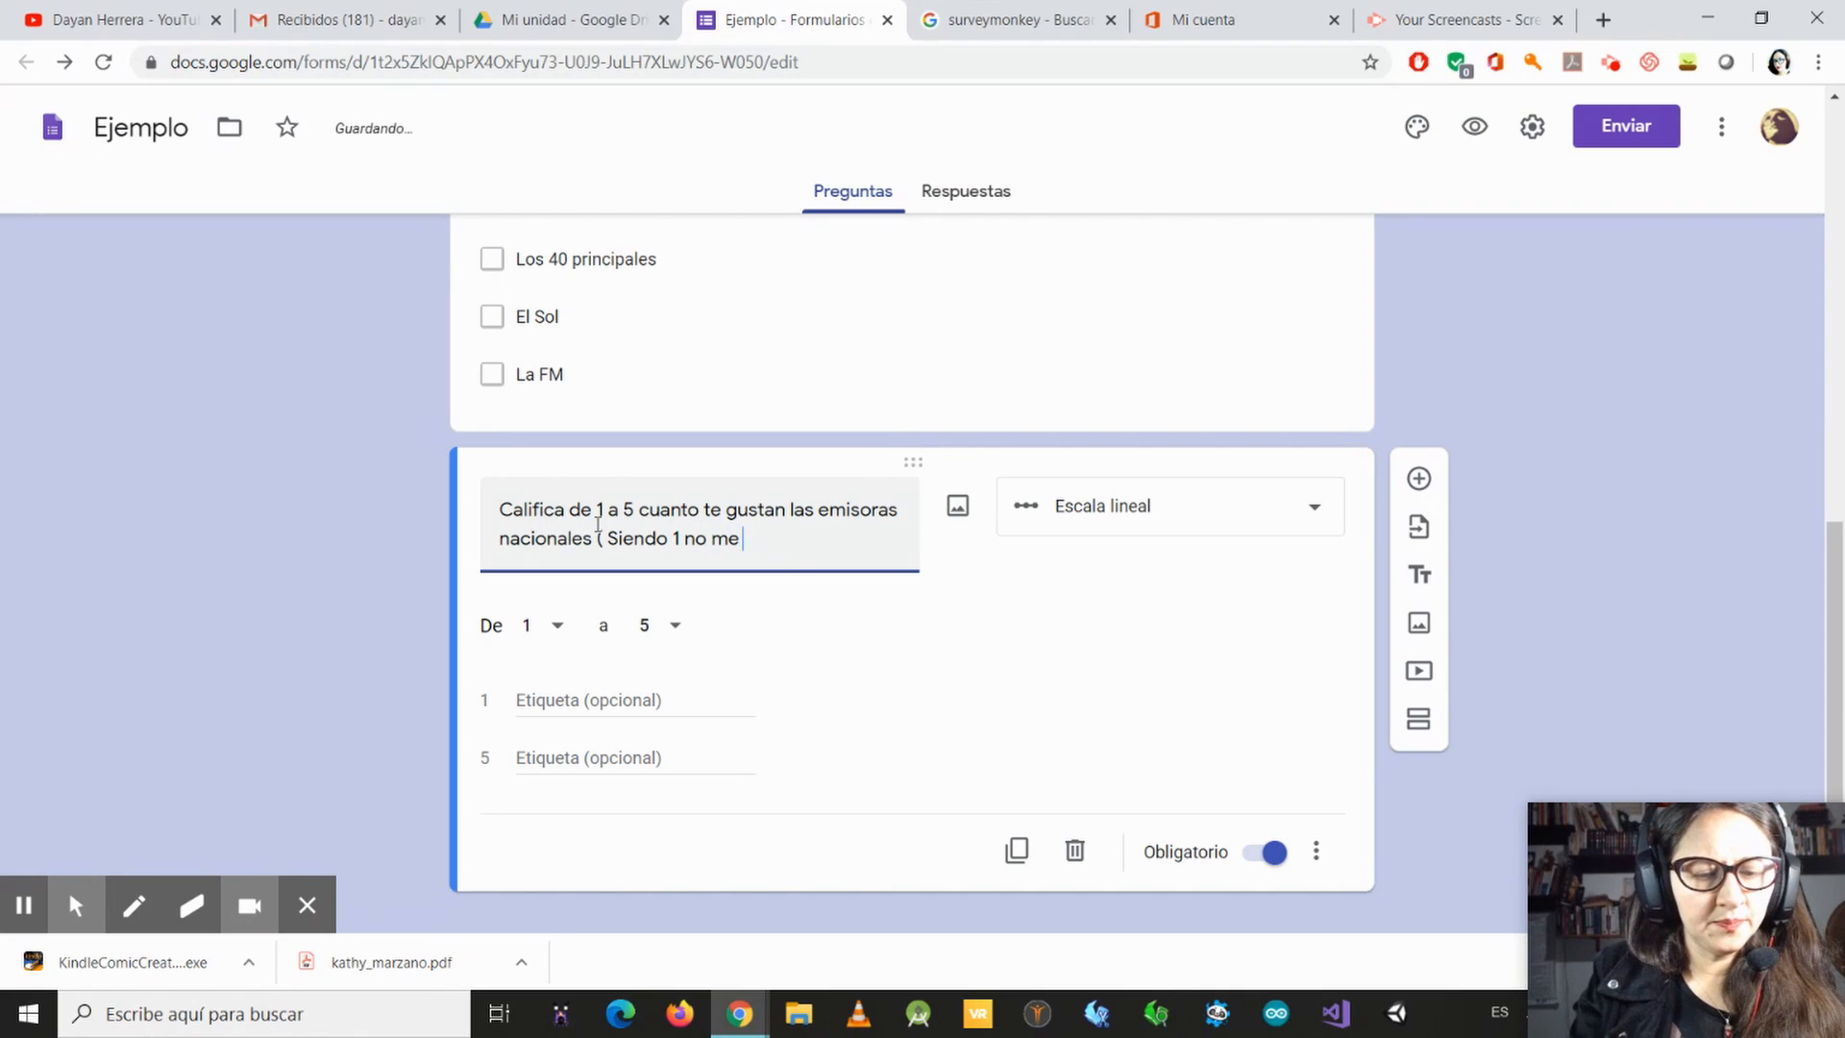
pyautogui.write(' gusta')
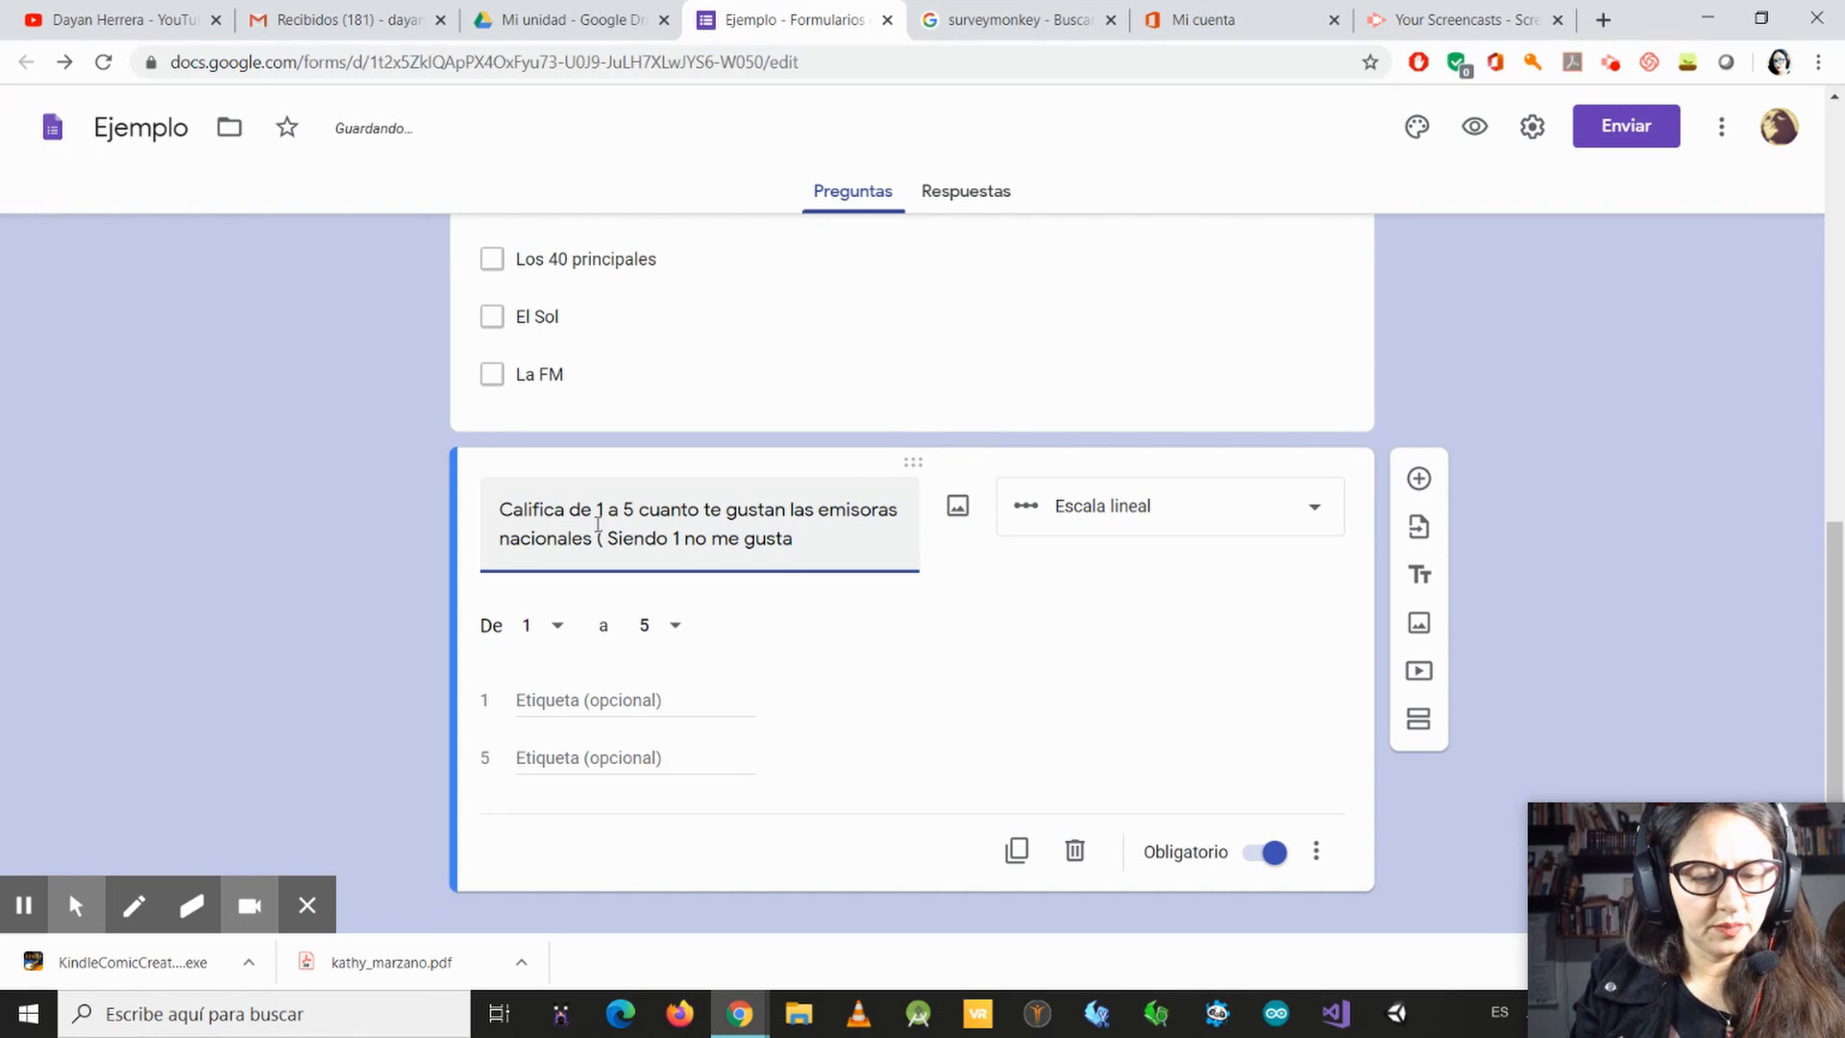
pyautogui.write('n y')
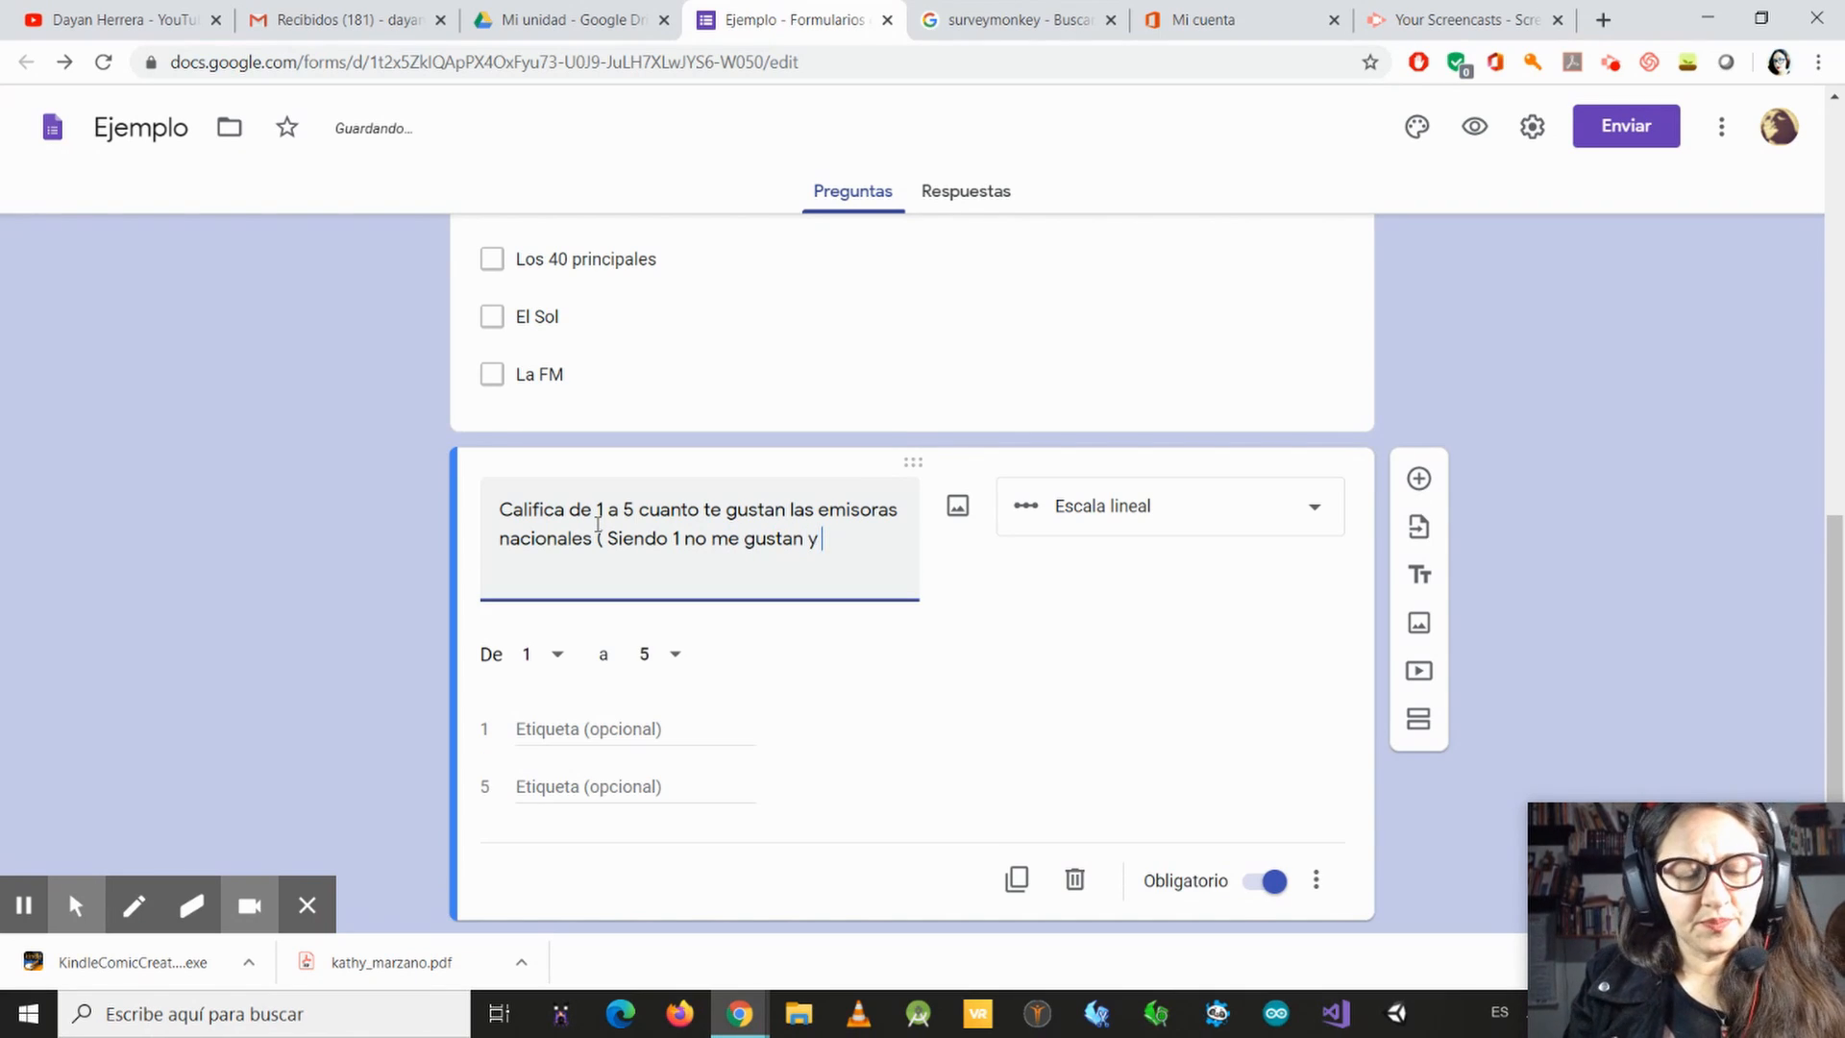
pyautogui.write(' 5 men')
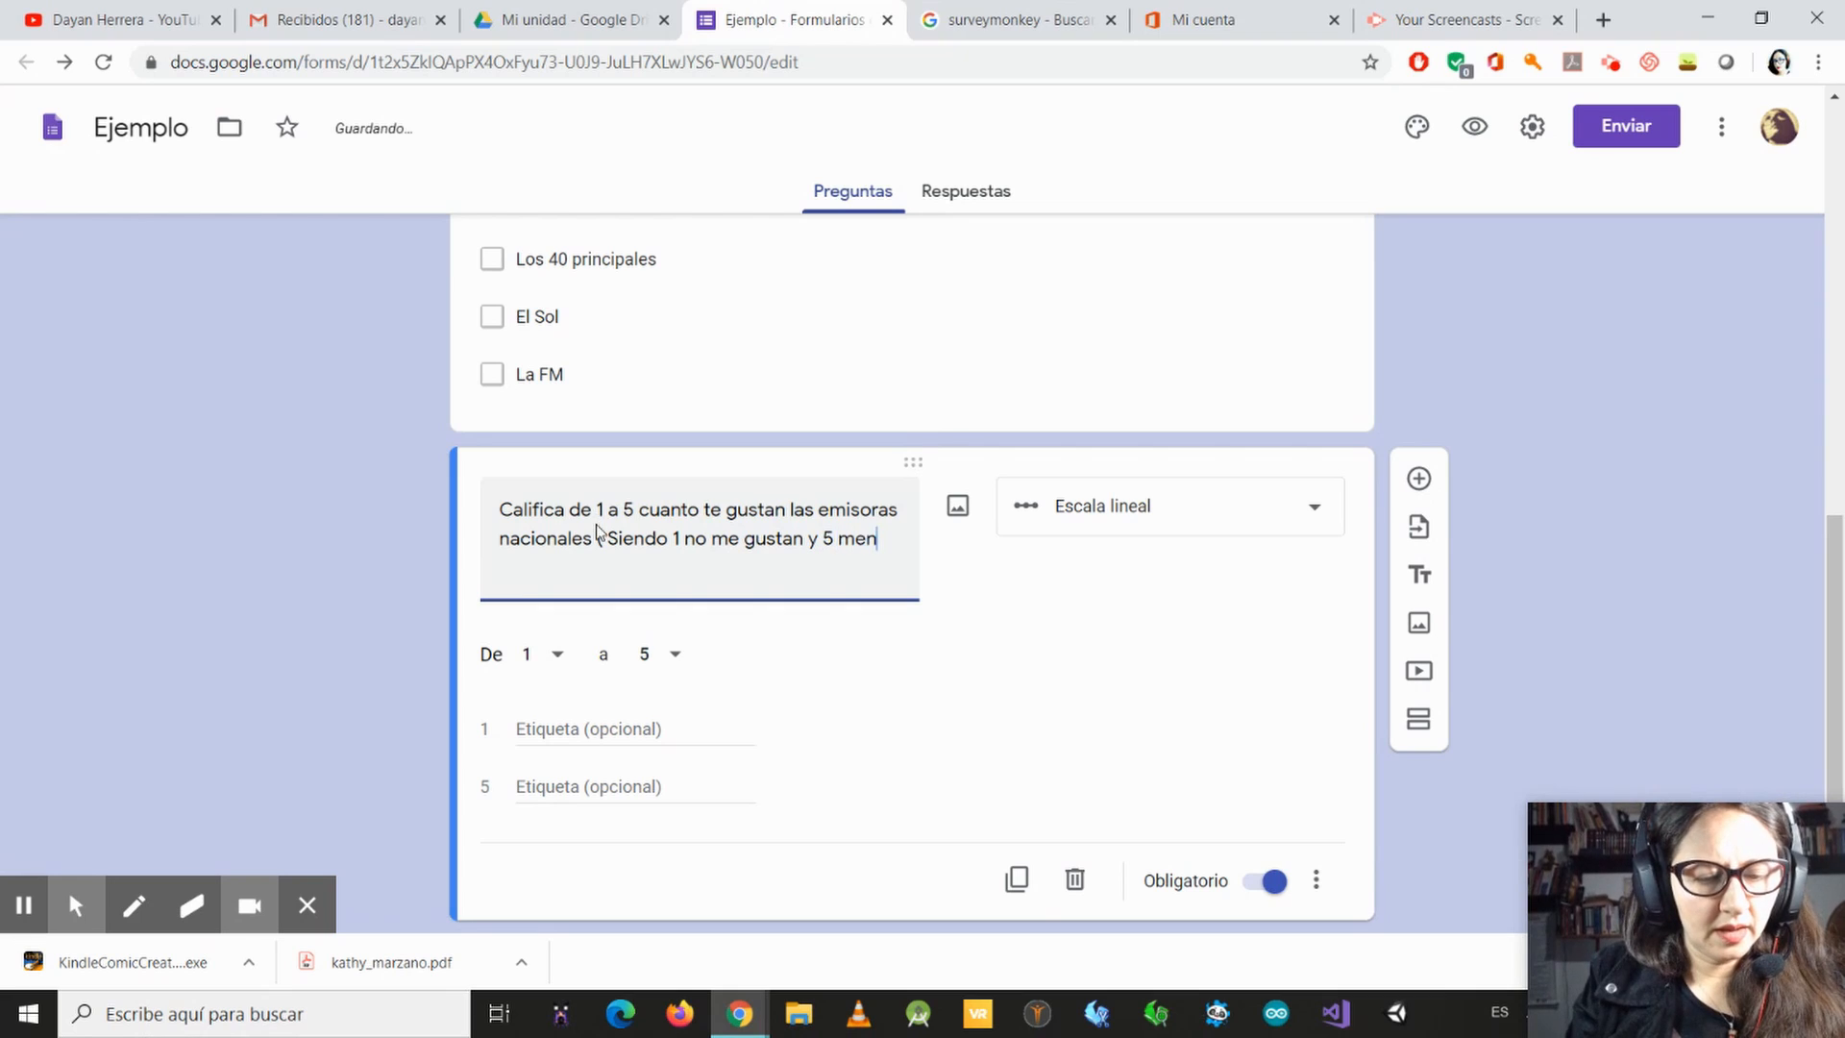
pyautogui.write('cantan')
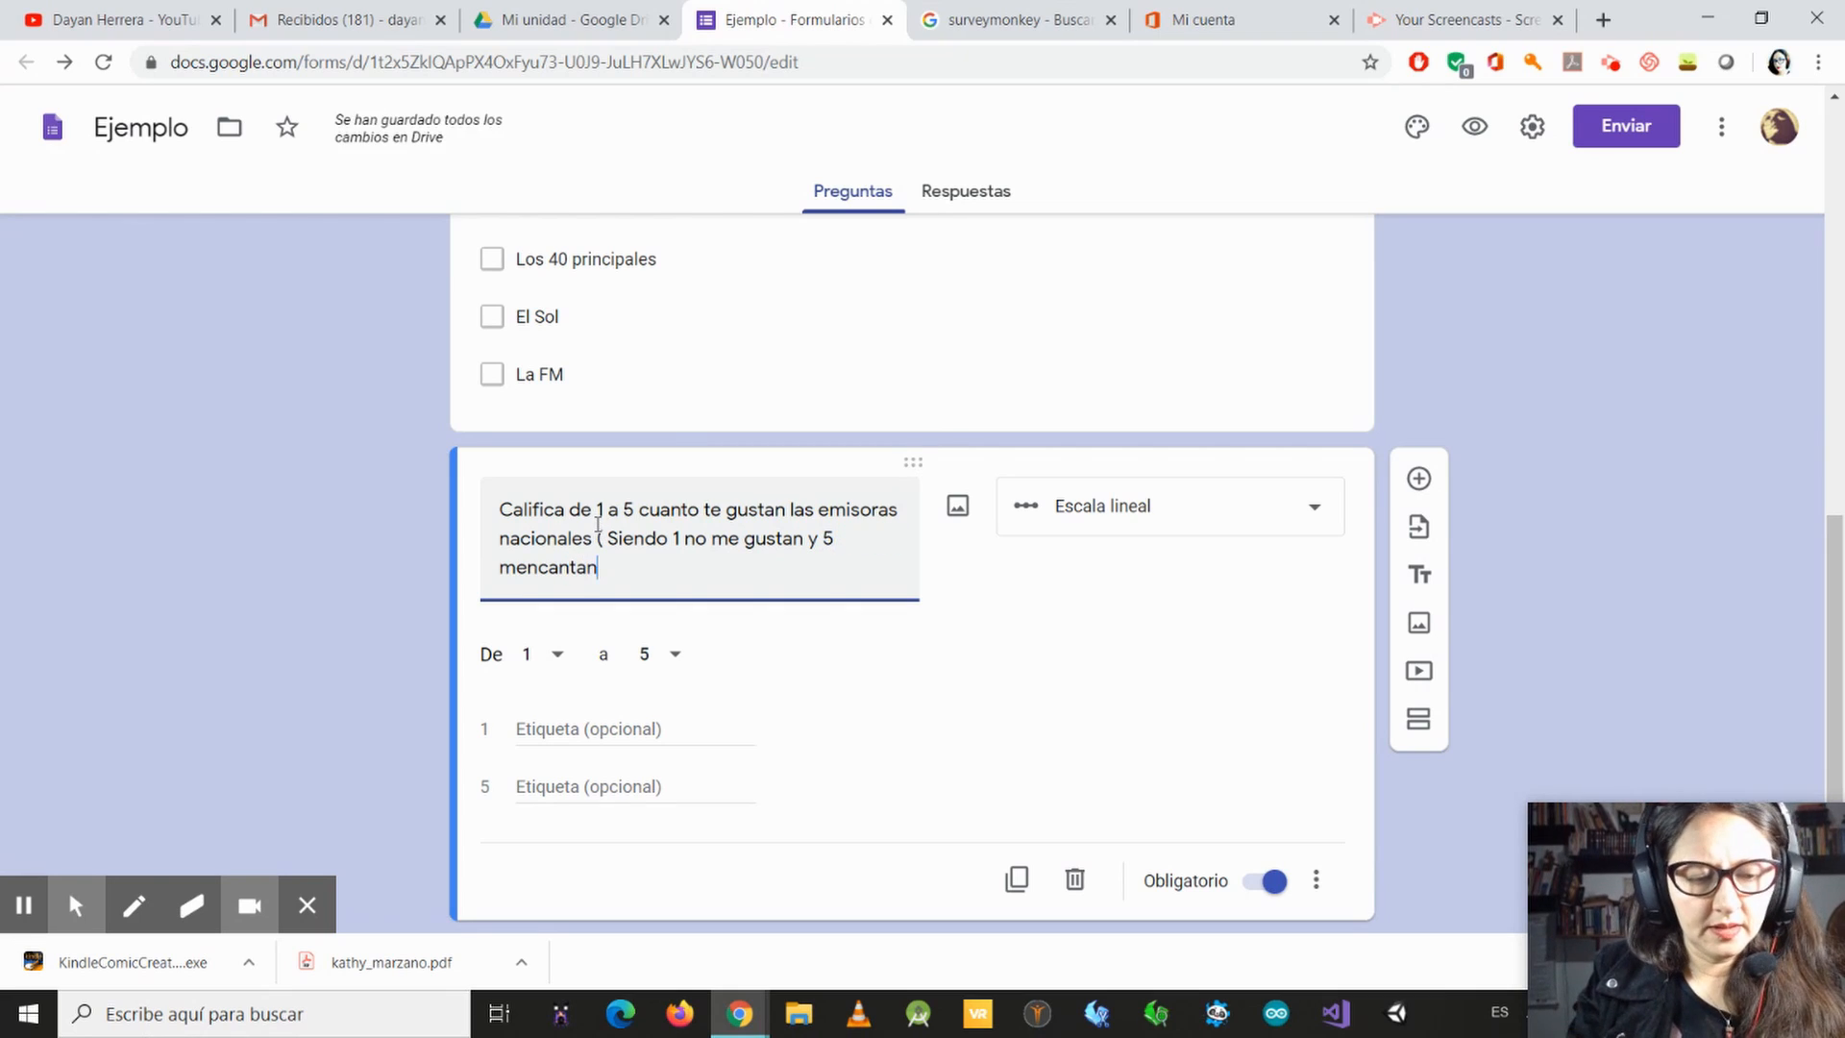
pyautogui.write(')')
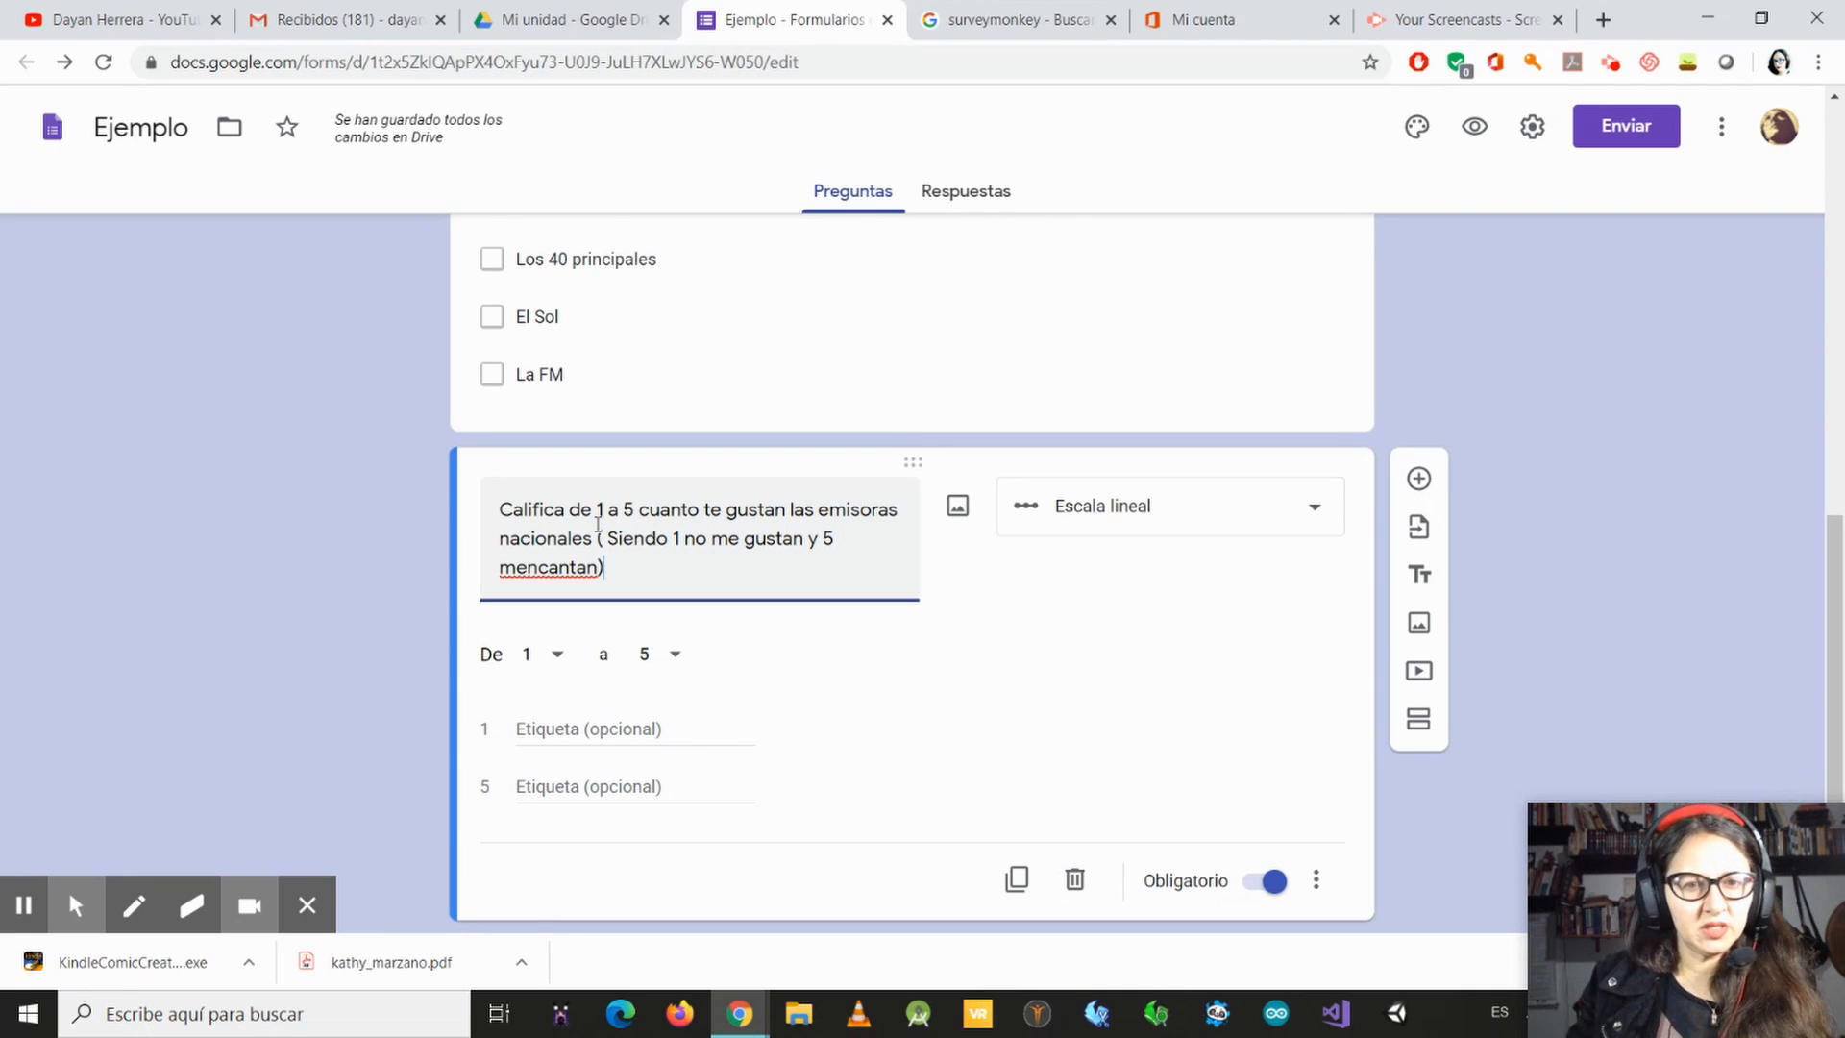
# Step: Append "( Siendo 1 no me gustan y 5 me encantan)" to the linear scale question's text
pyautogui.click(531, 567)
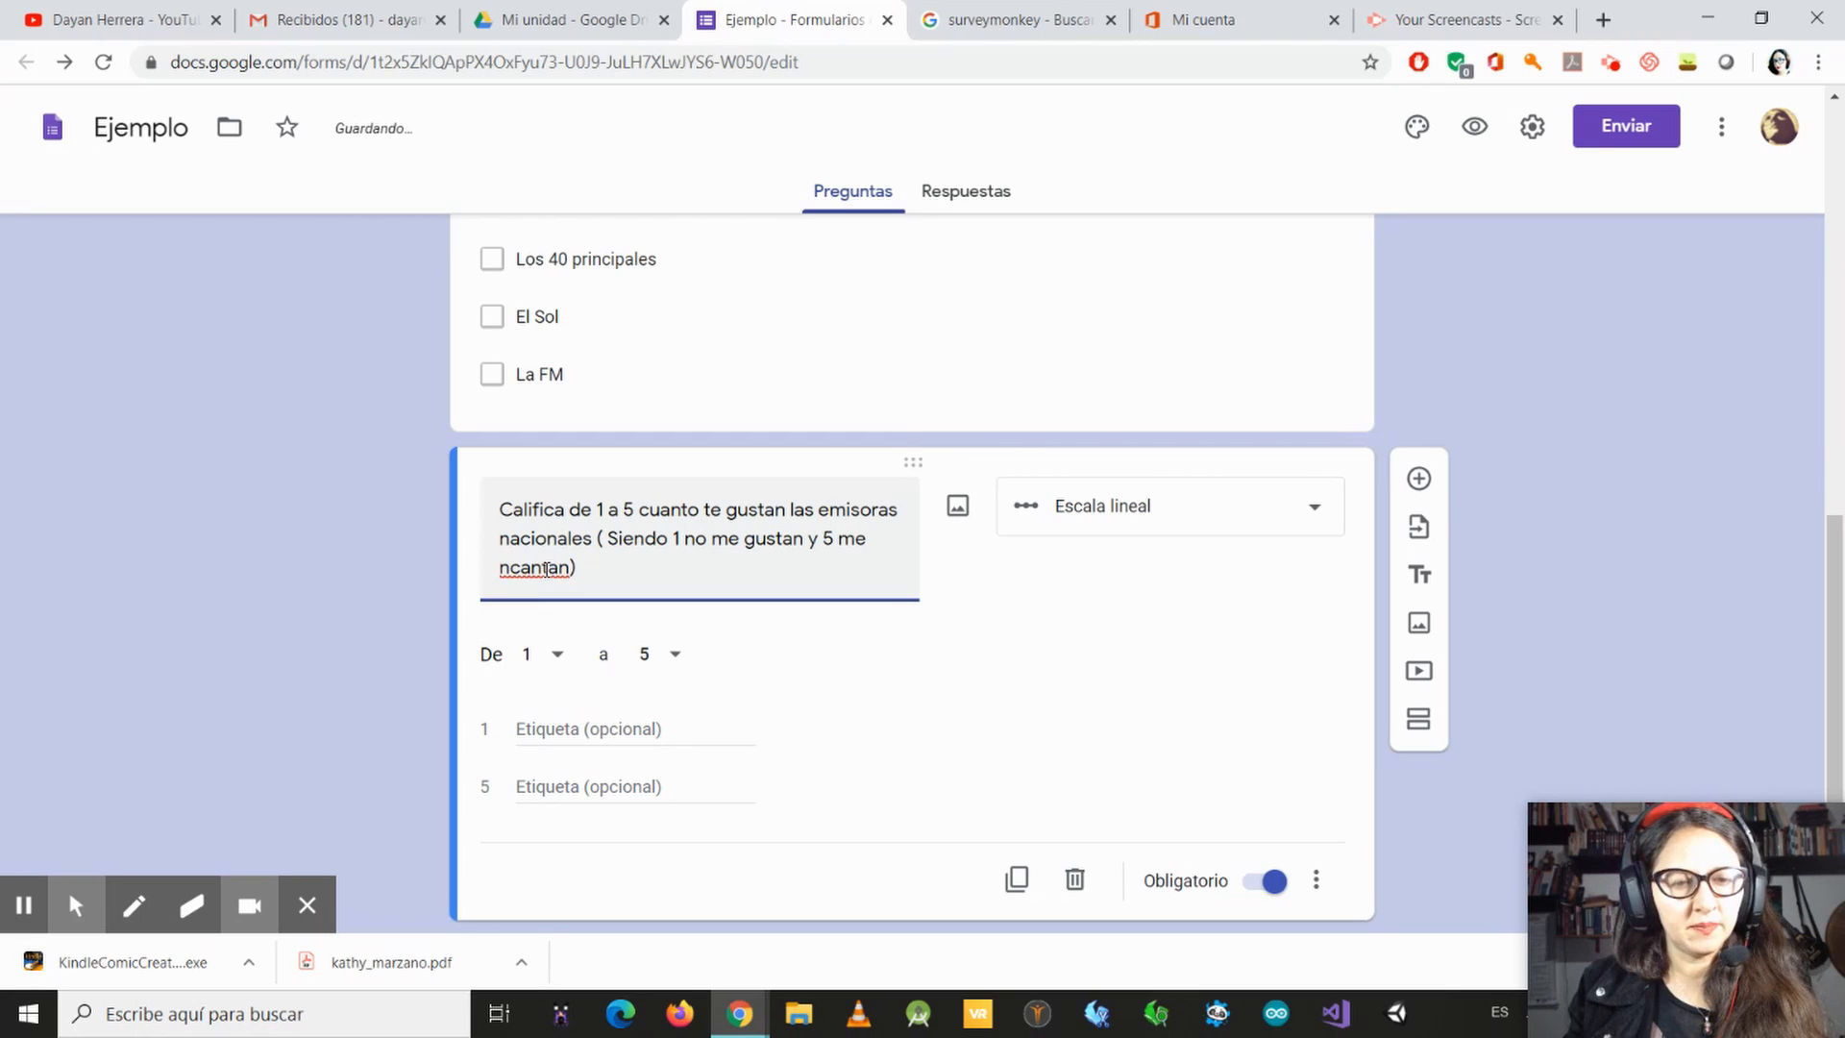
pyautogui.write('e')
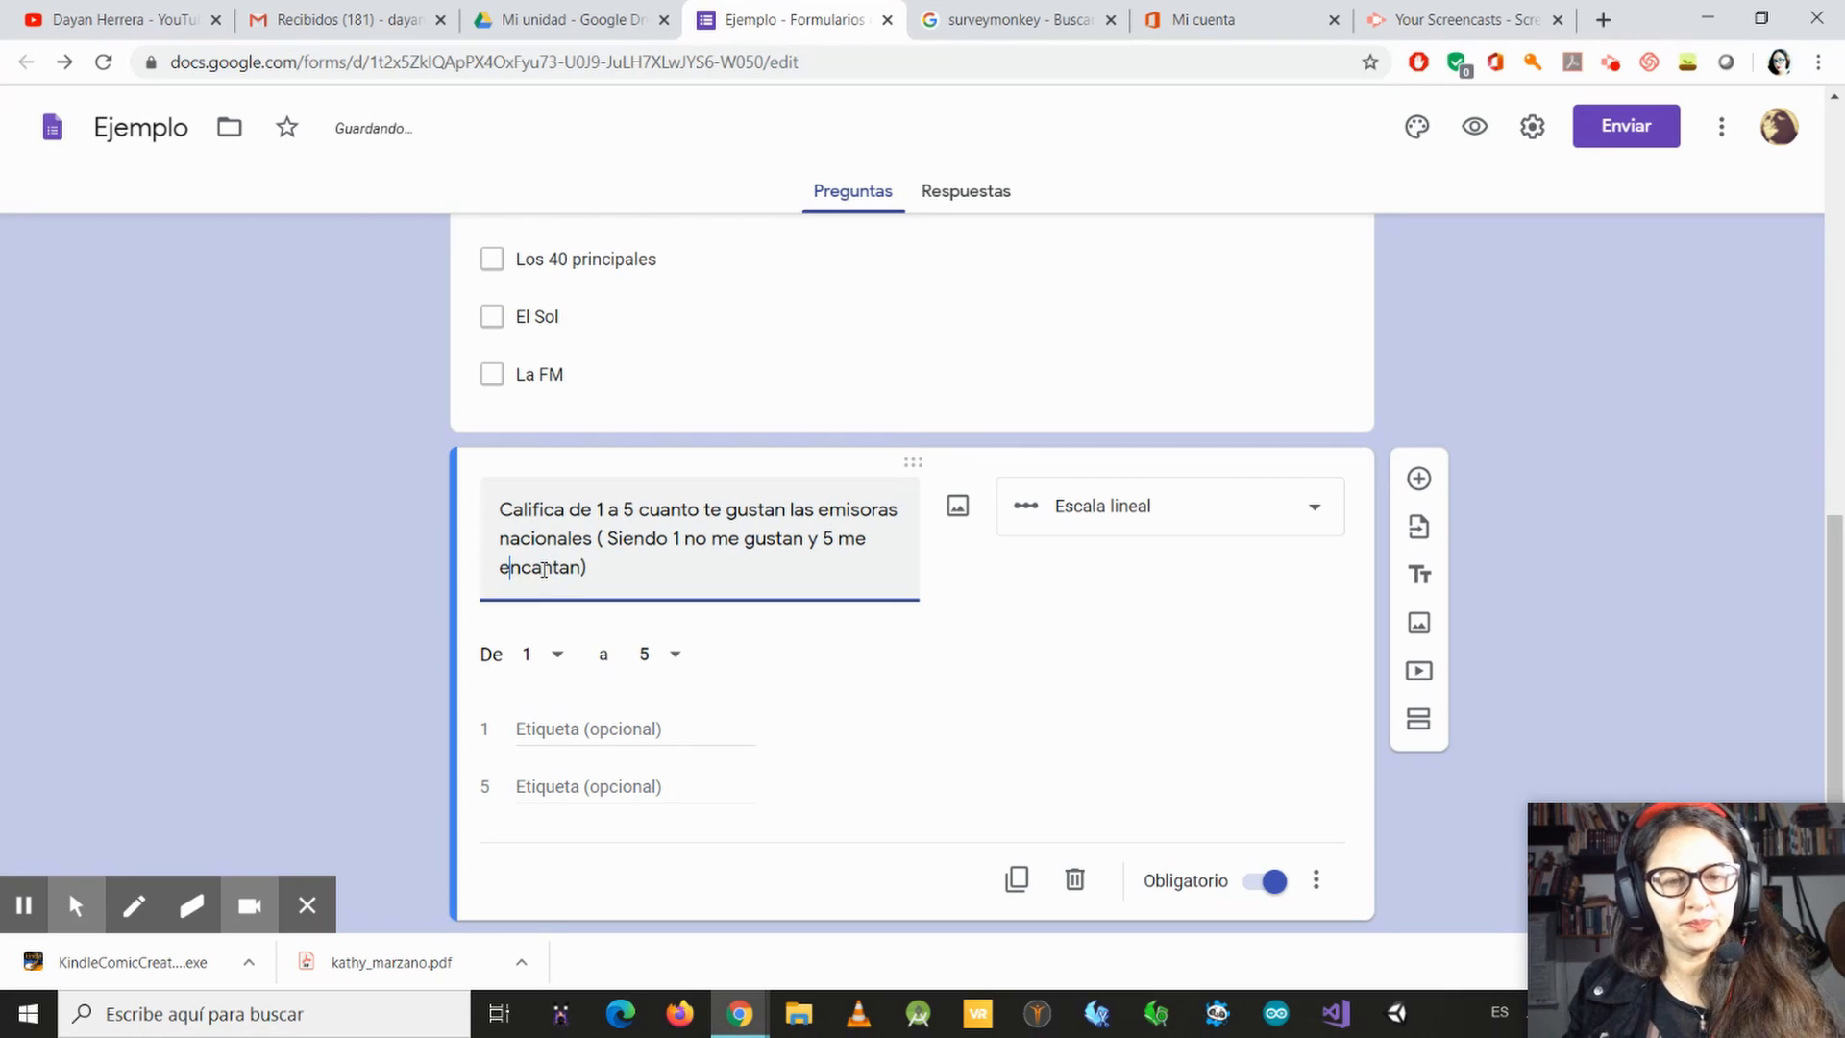
# Step: Label the linear scale's value 1 as "No me gustan" and value 5 as "Me encantan"
pyautogui.click(600, 728)
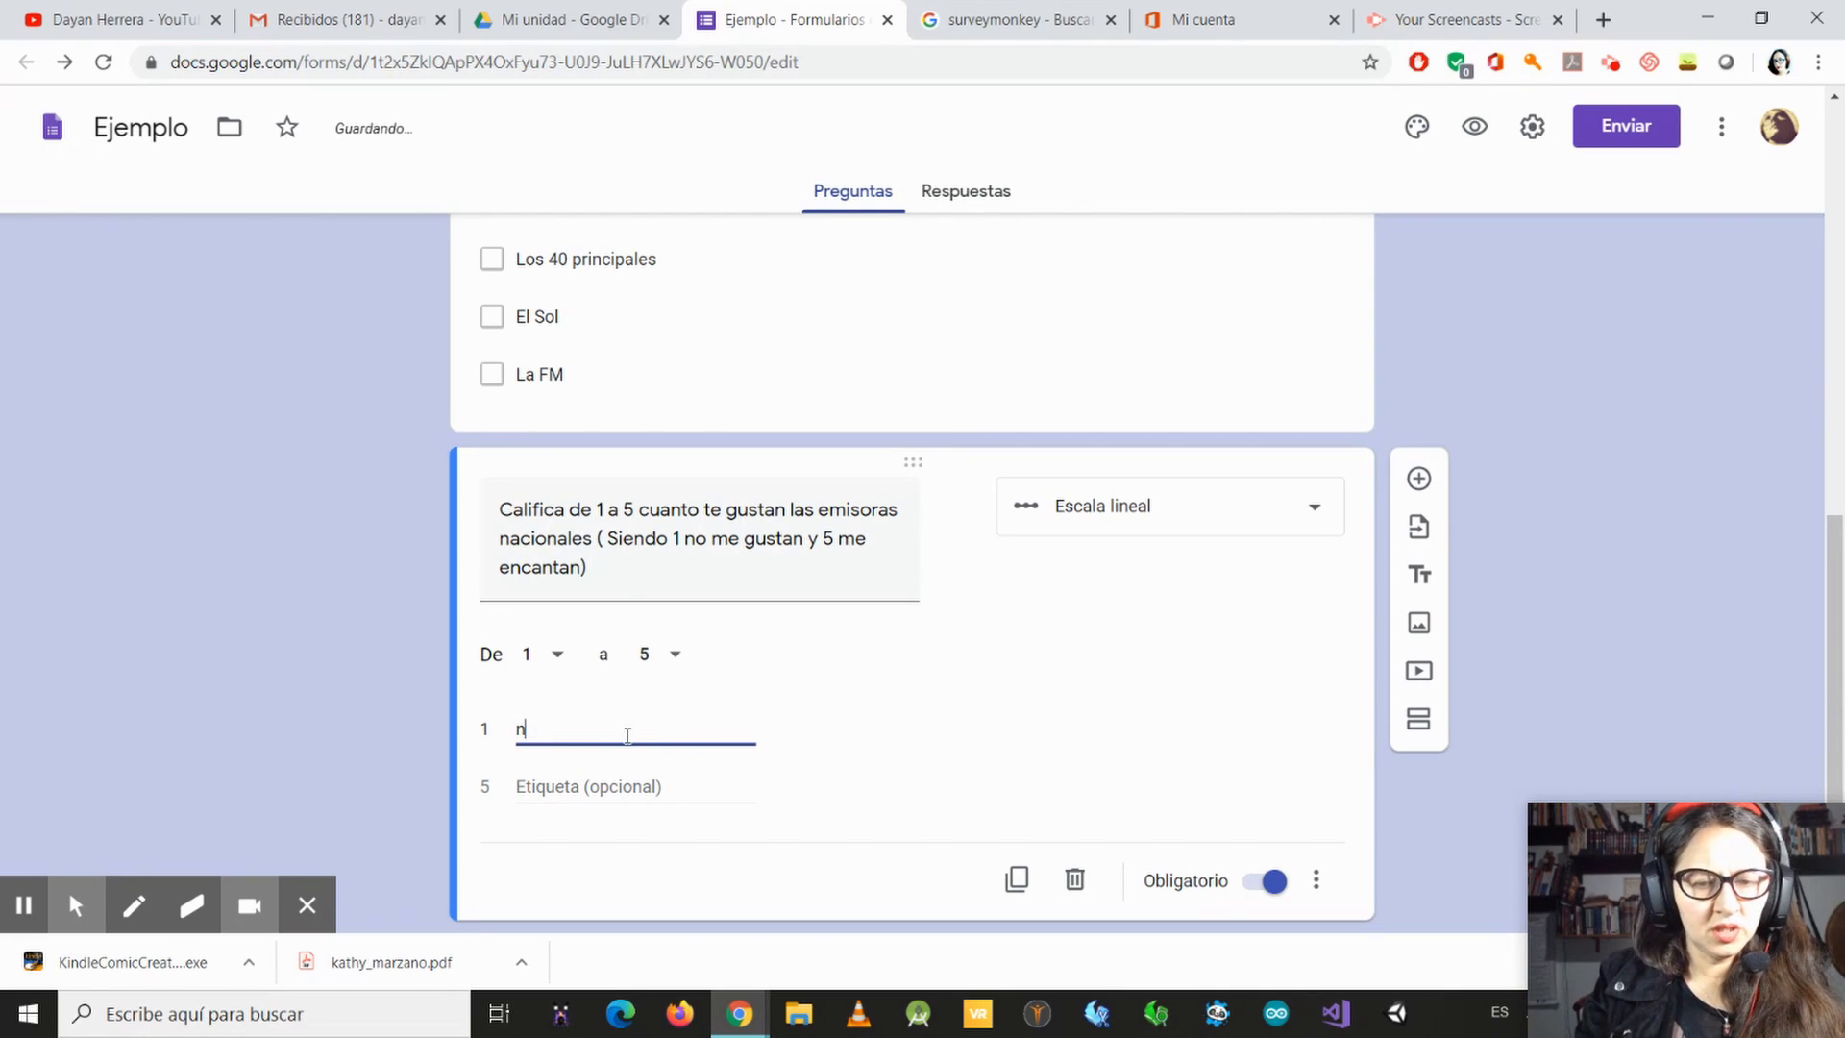
pyautogui.press('BackSpace')
pyautogui.write('No m')
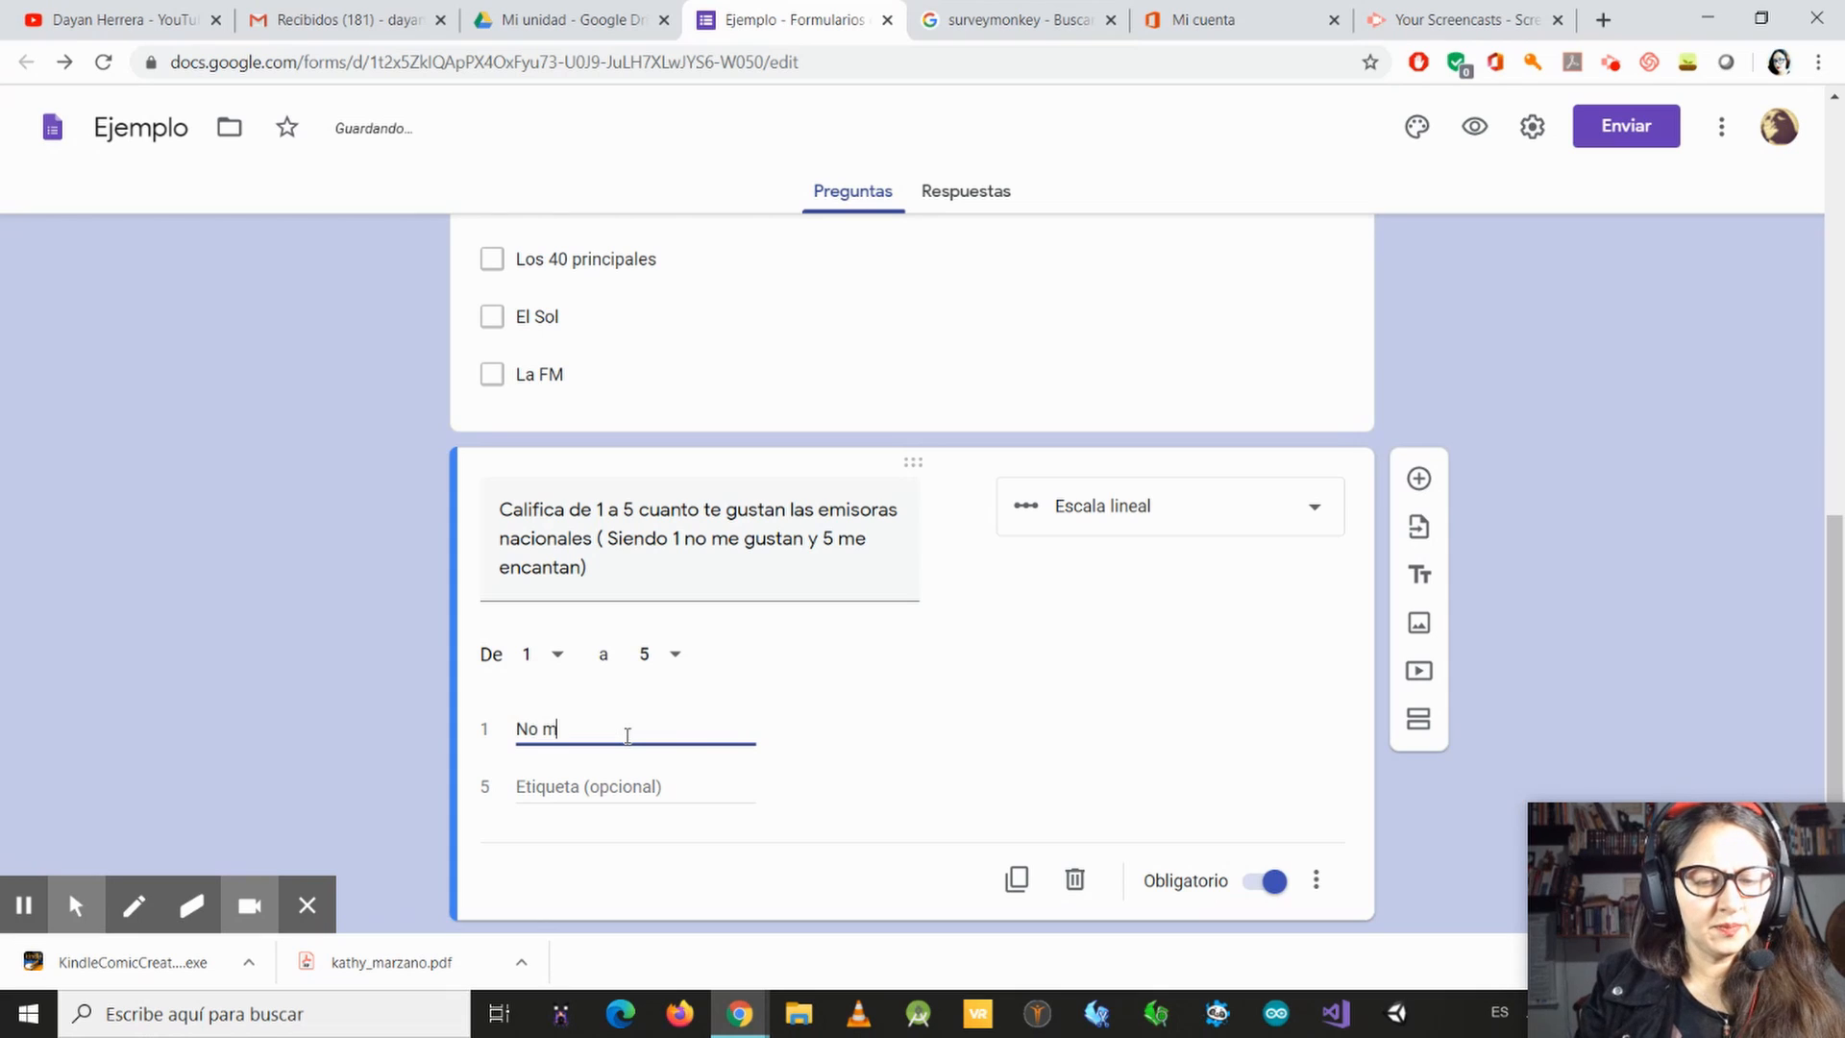
pyautogui.write('e gusta')
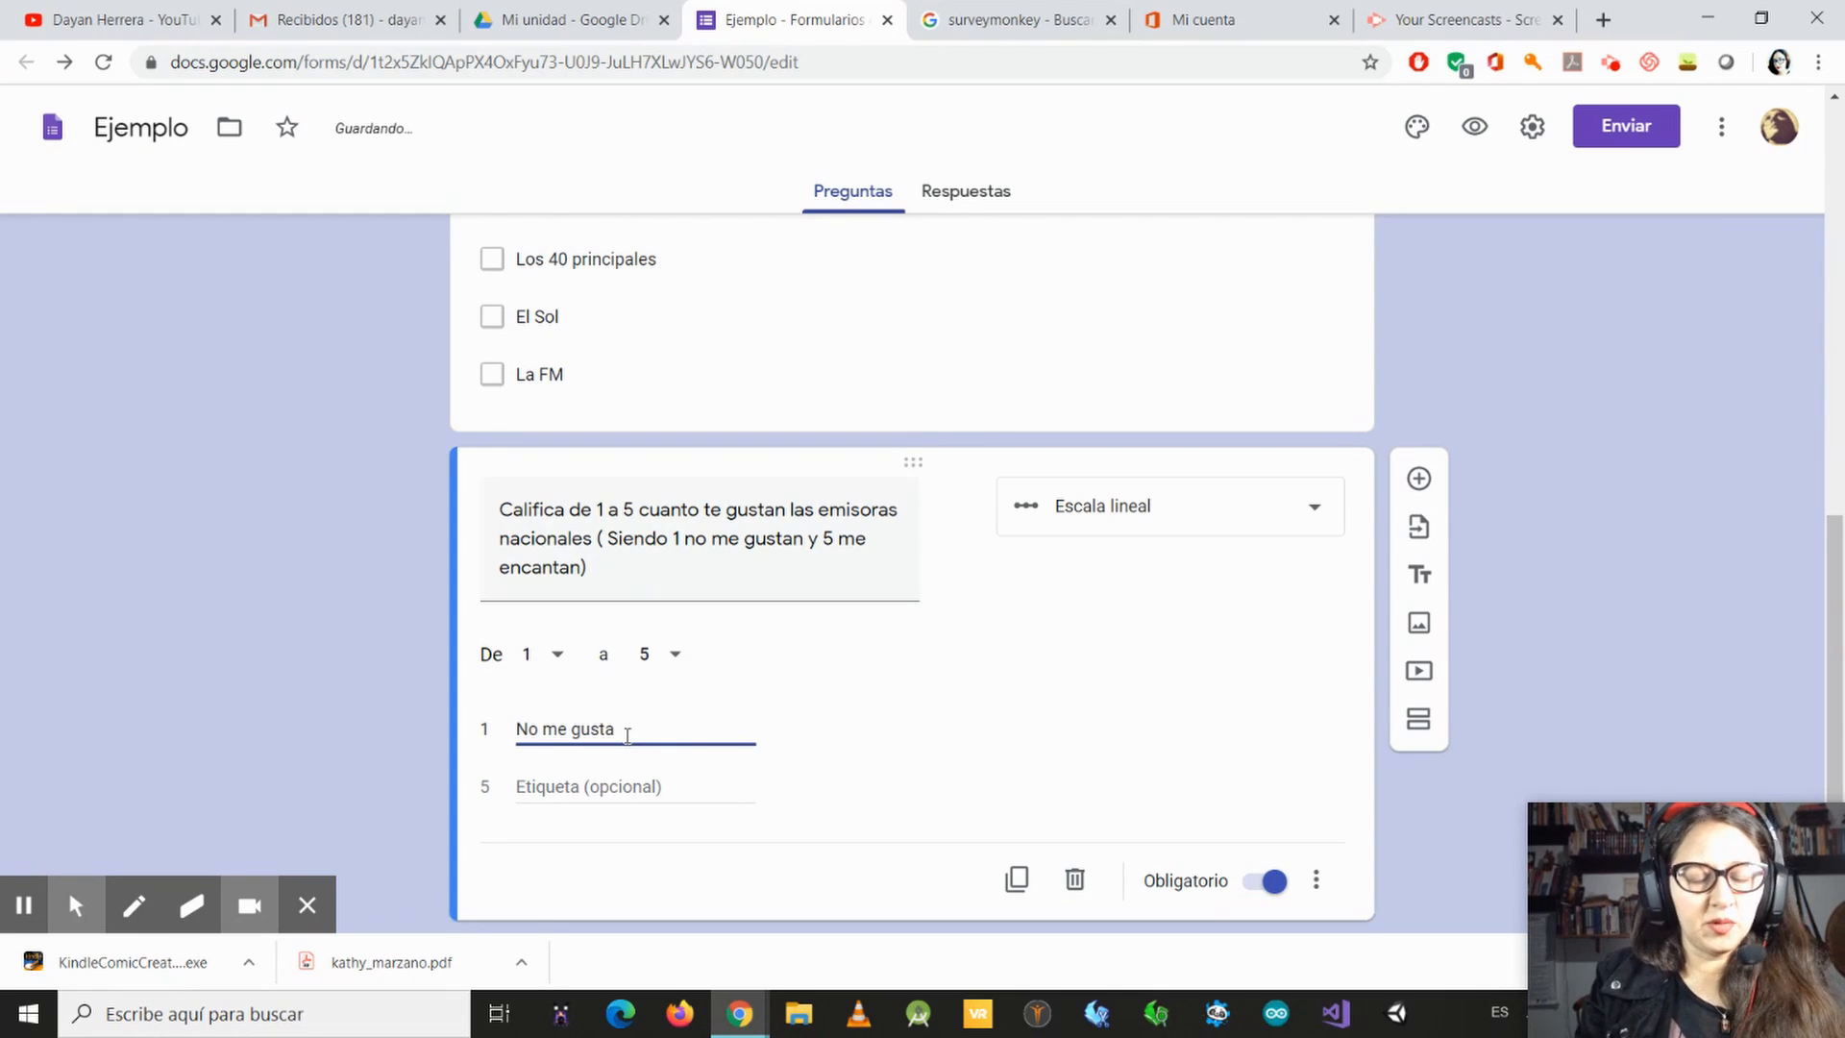
pyautogui.write('n')
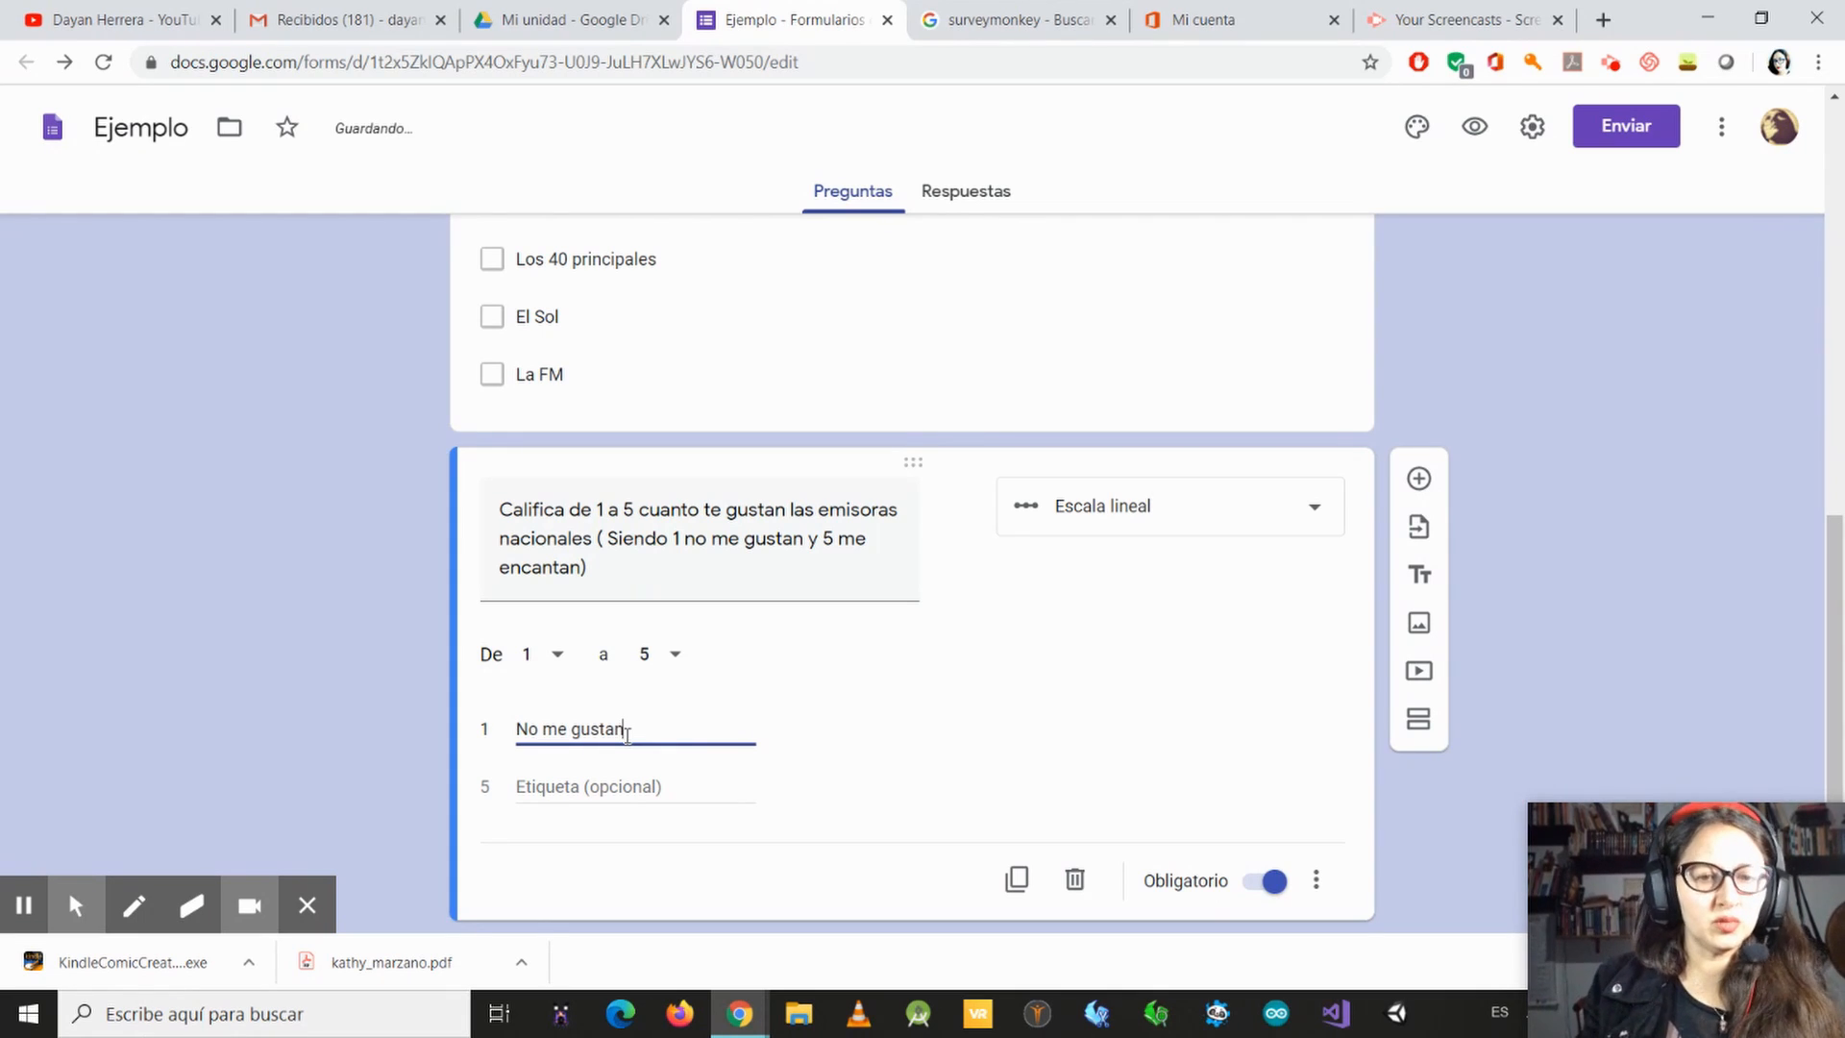
pyautogui.click(523, 788)
pyautogui.write('Me e')
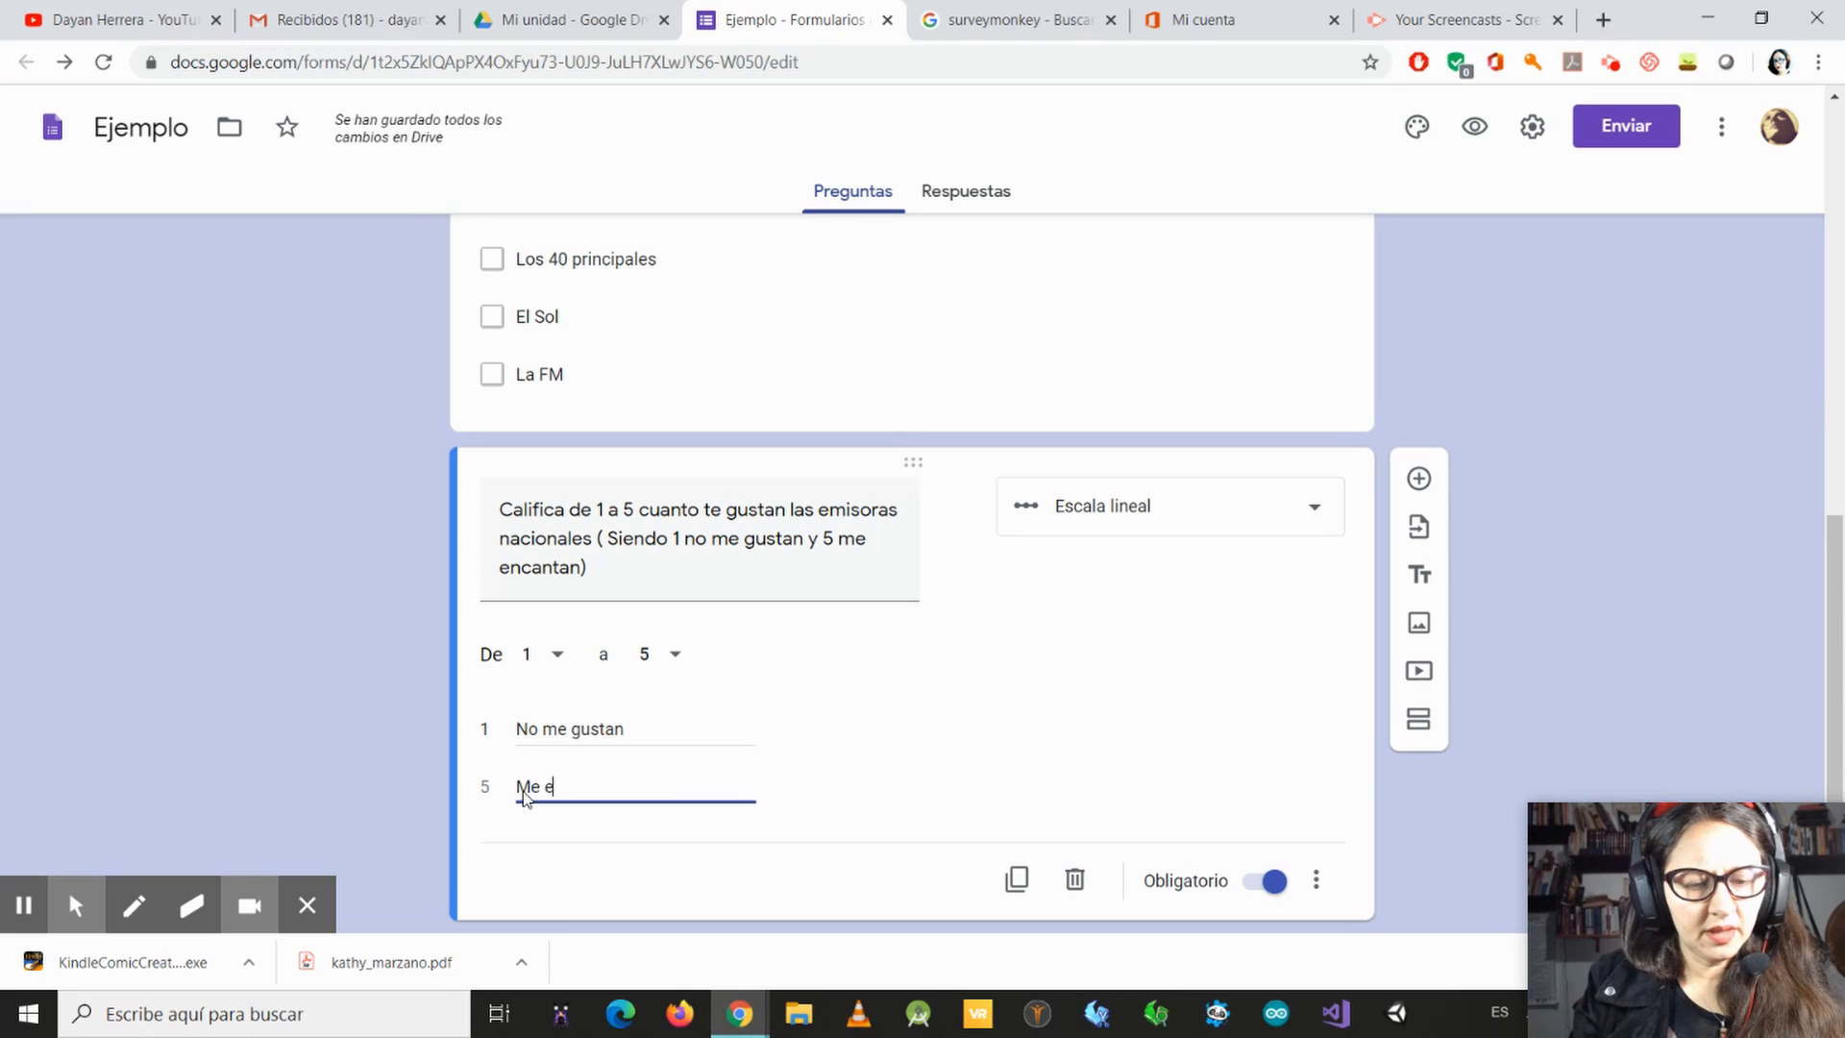
pyautogui.write('ncantan')
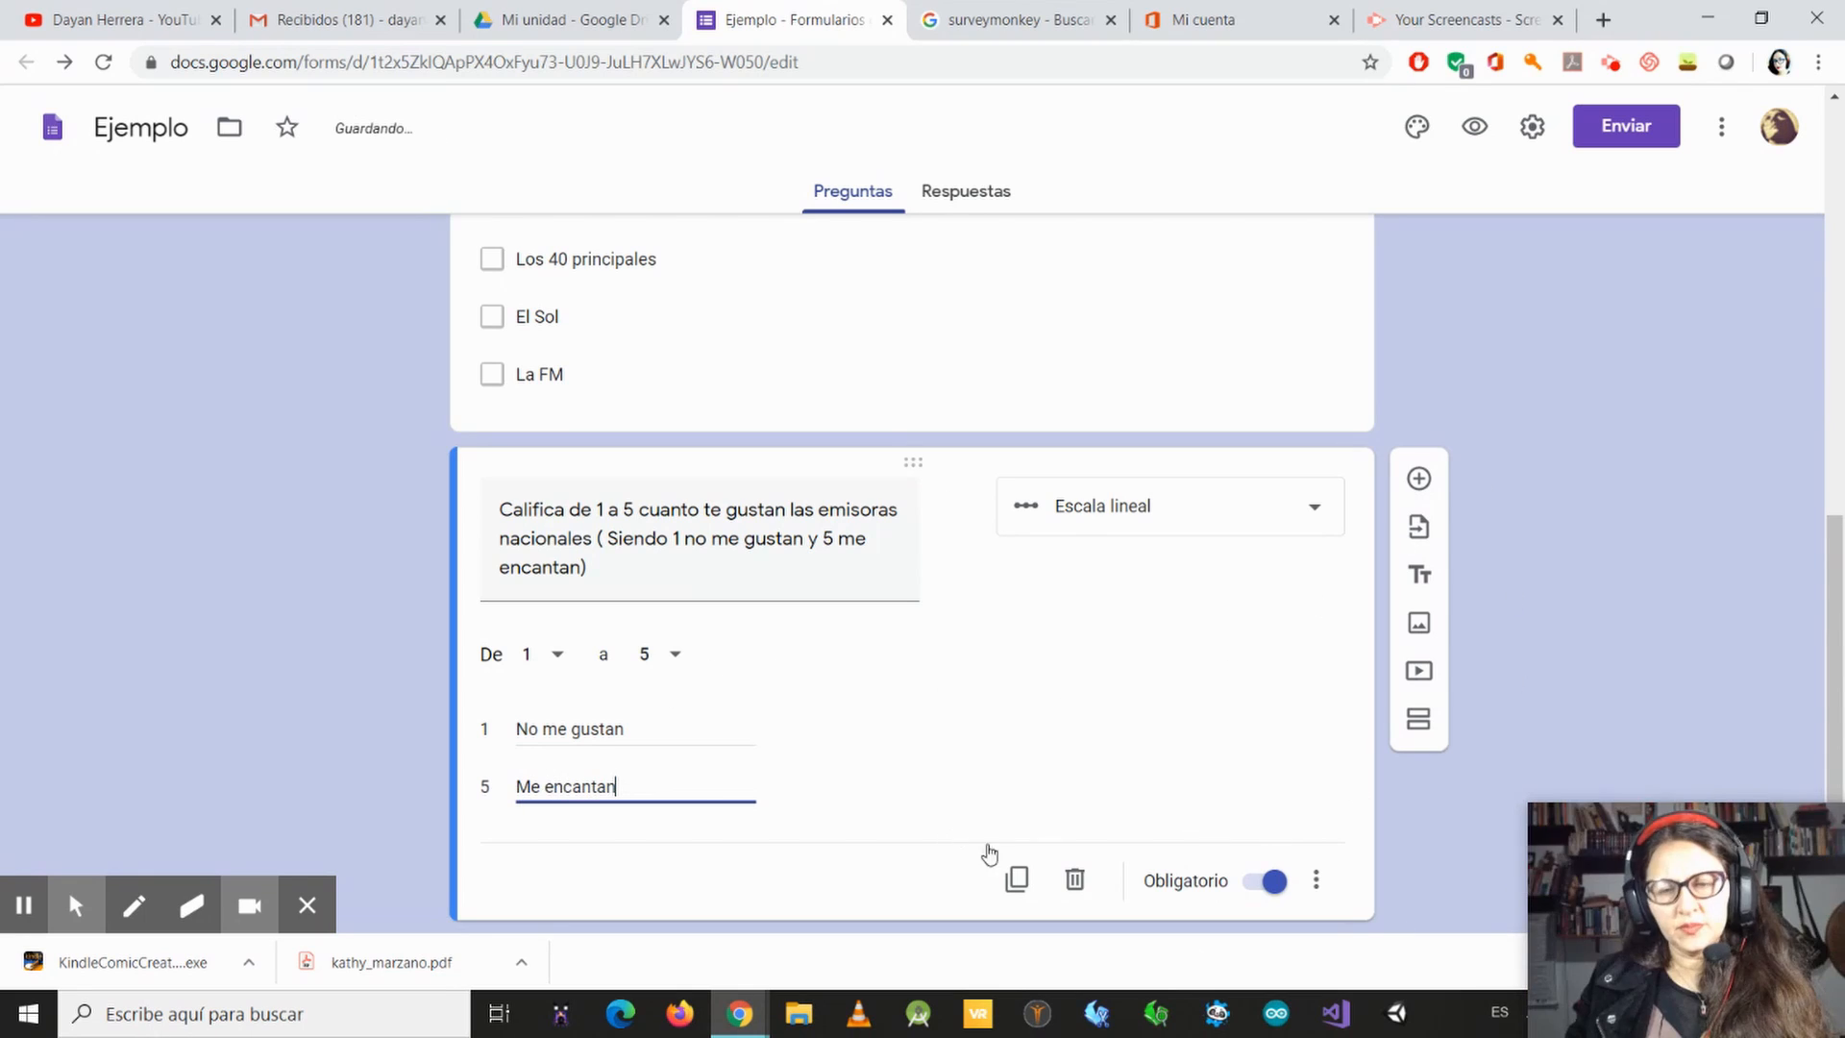
# Step: Preview the form, examine its header and all three questions as respondents see them, and close the preview
pyautogui.scroll(-1, 965, 384)
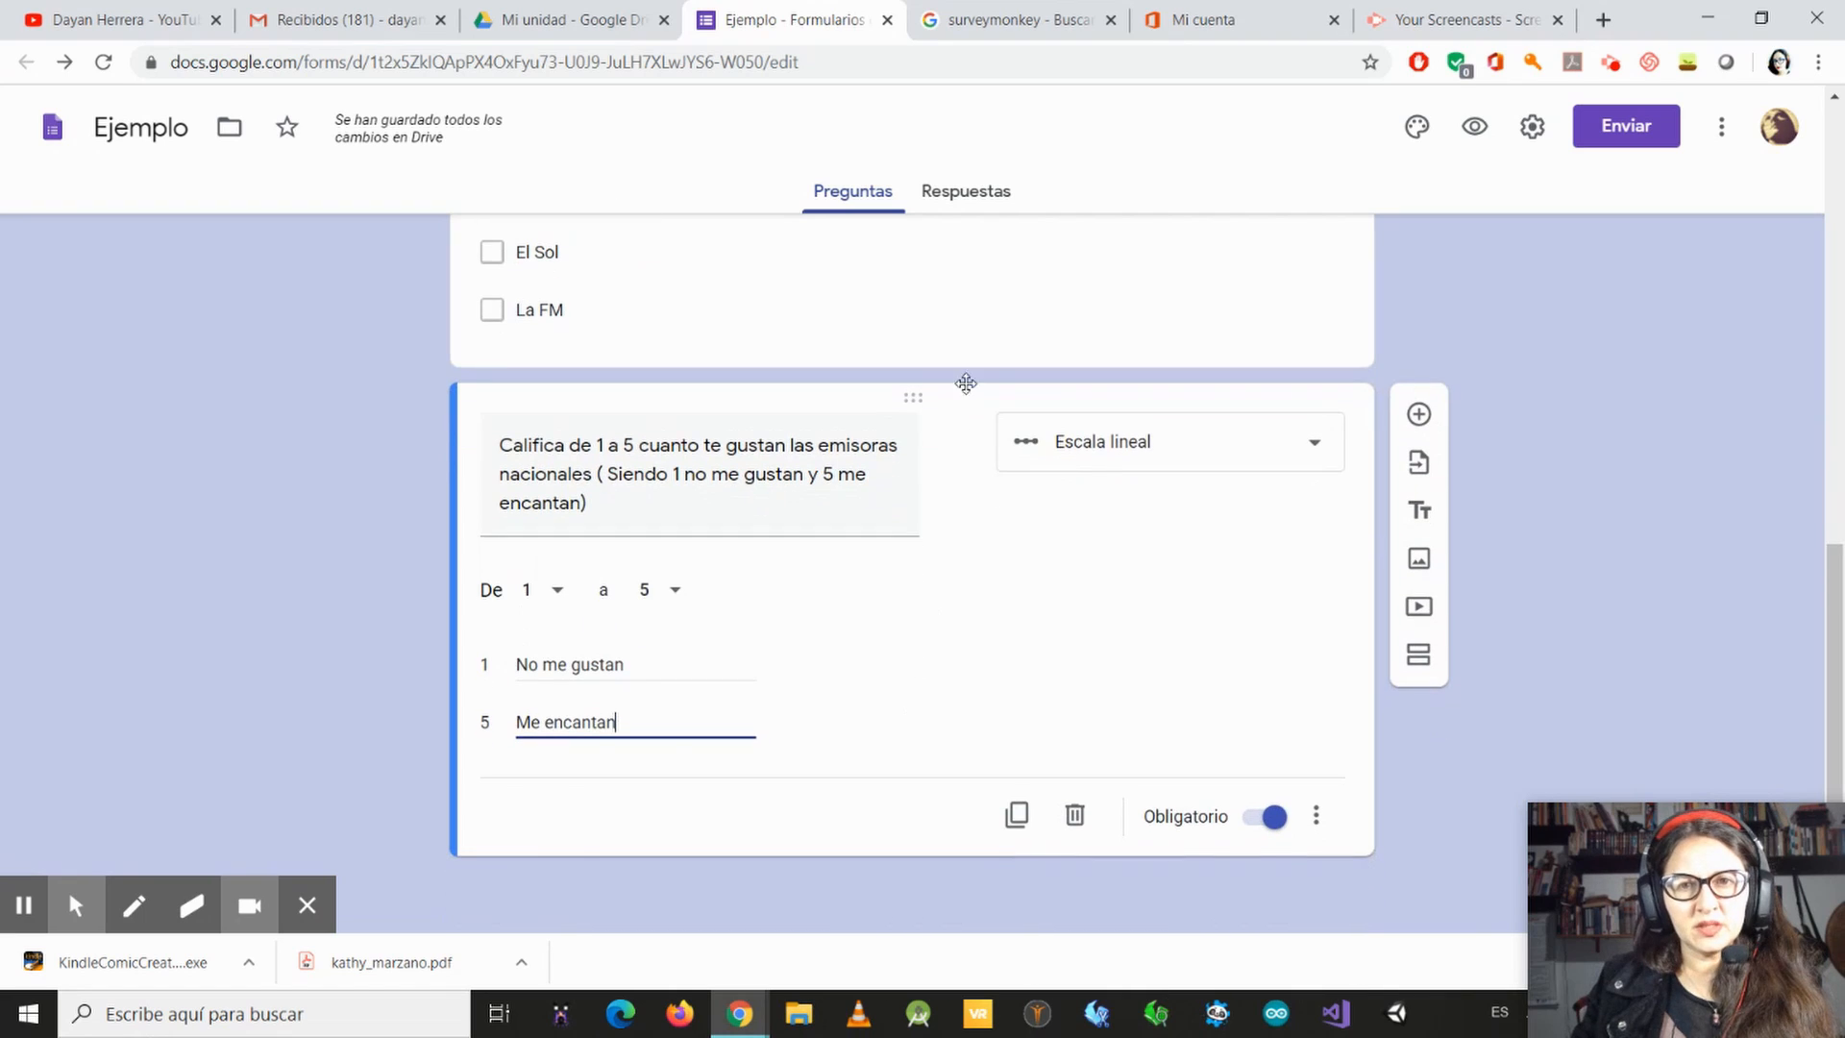
pyautogui.scroll(1, 1350, 270)
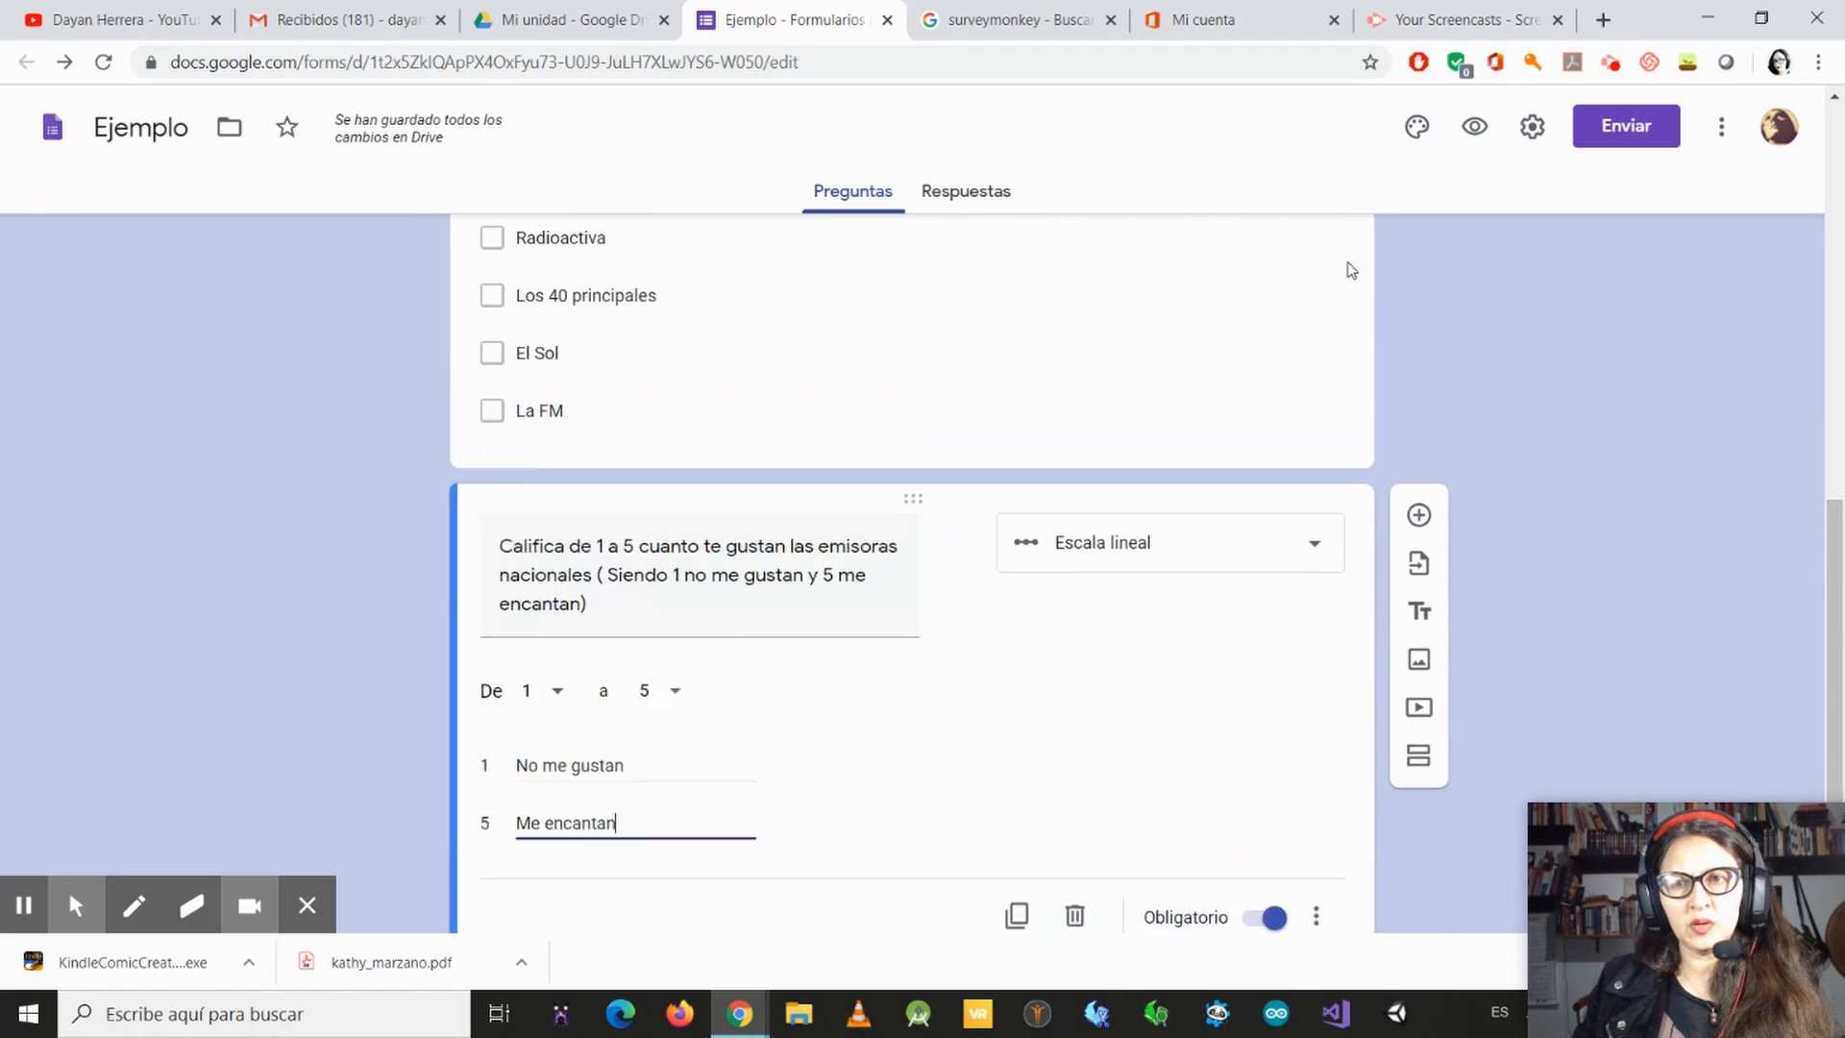
pyautogui.scroll(1, 1351, 270)
pyautogui.click(1475, 126)
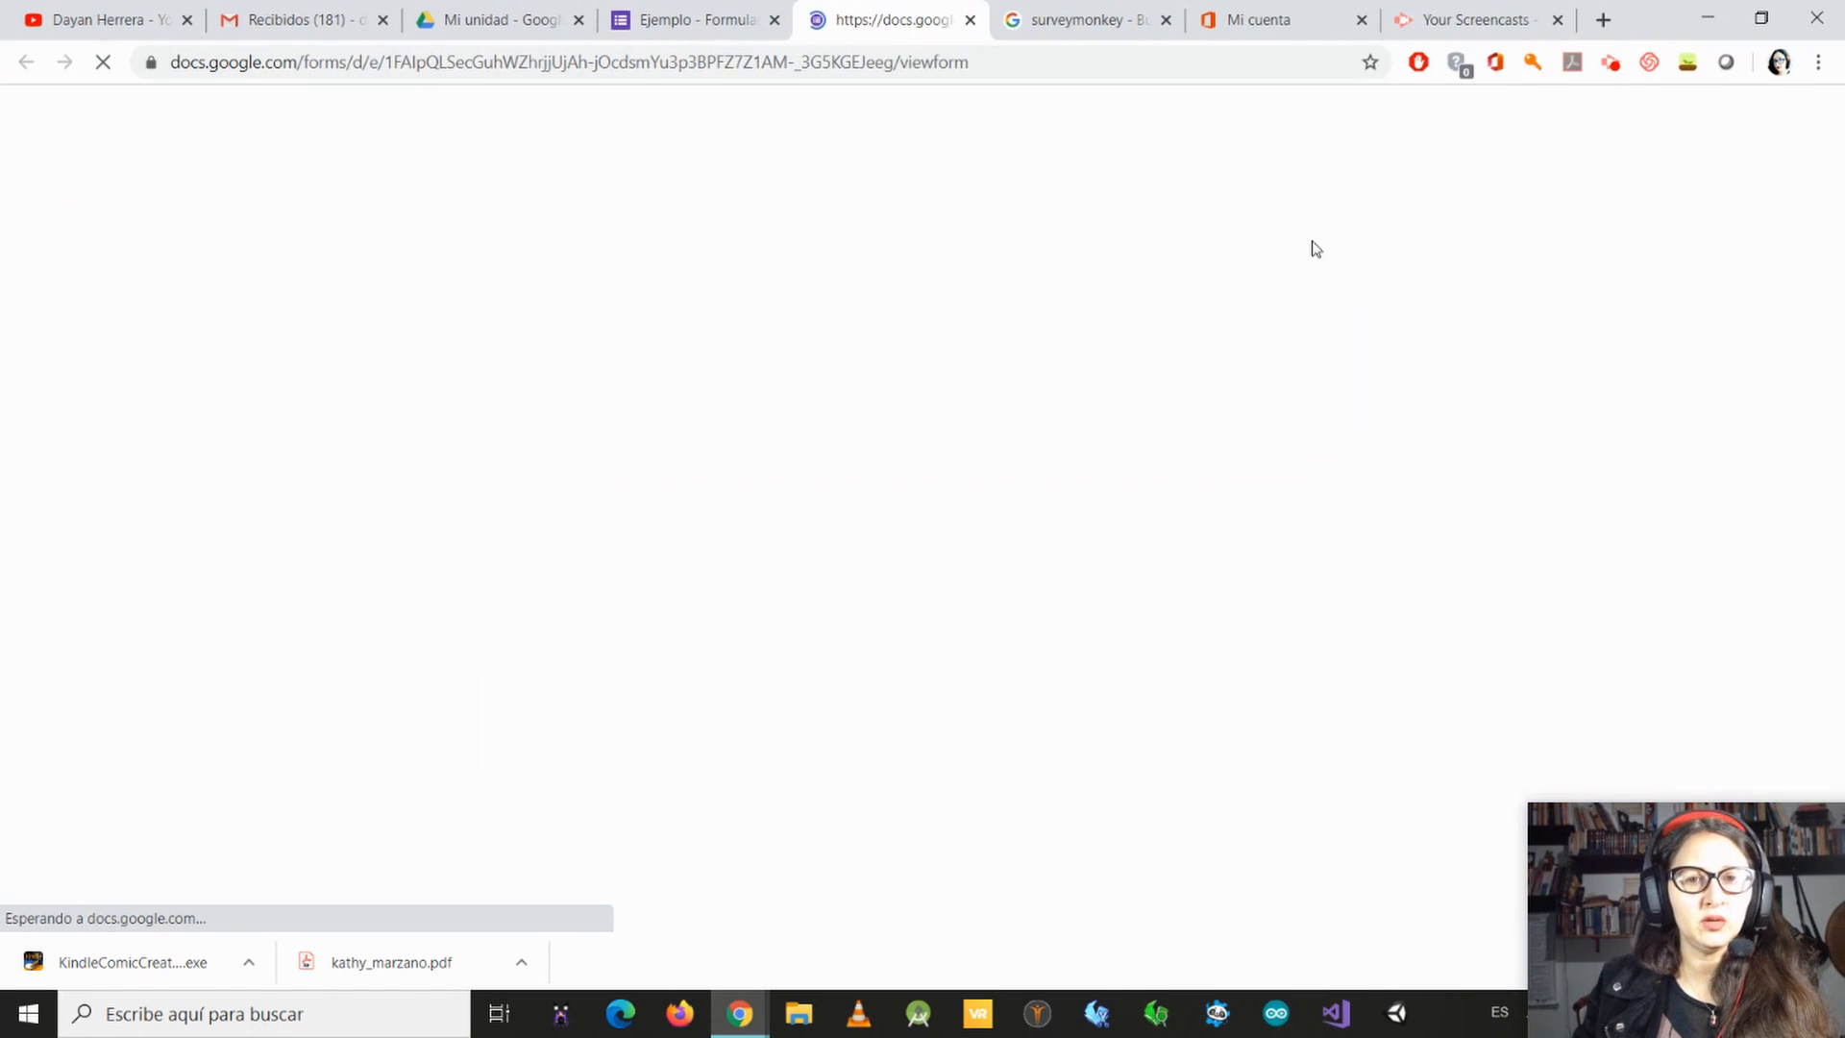
pyautogui.scroll(-3, 917, 445)
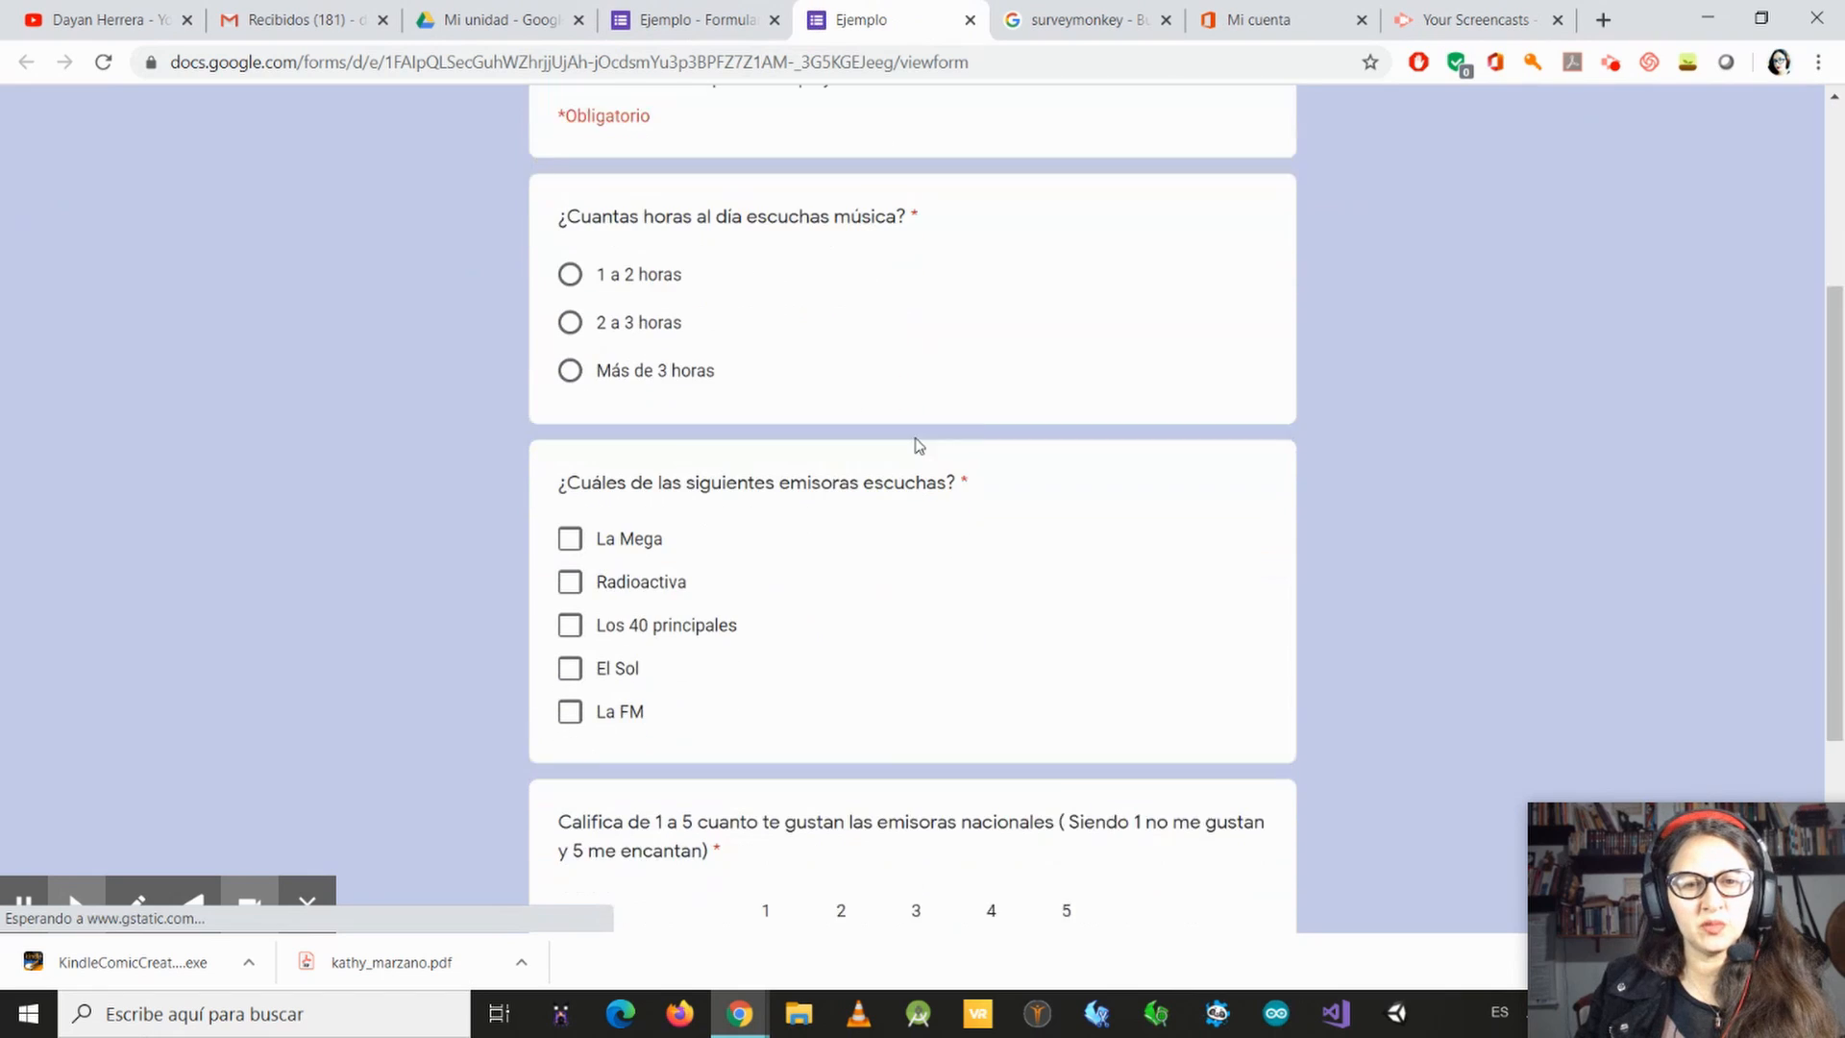
pyautogui.scroll(-3, 917, 445)
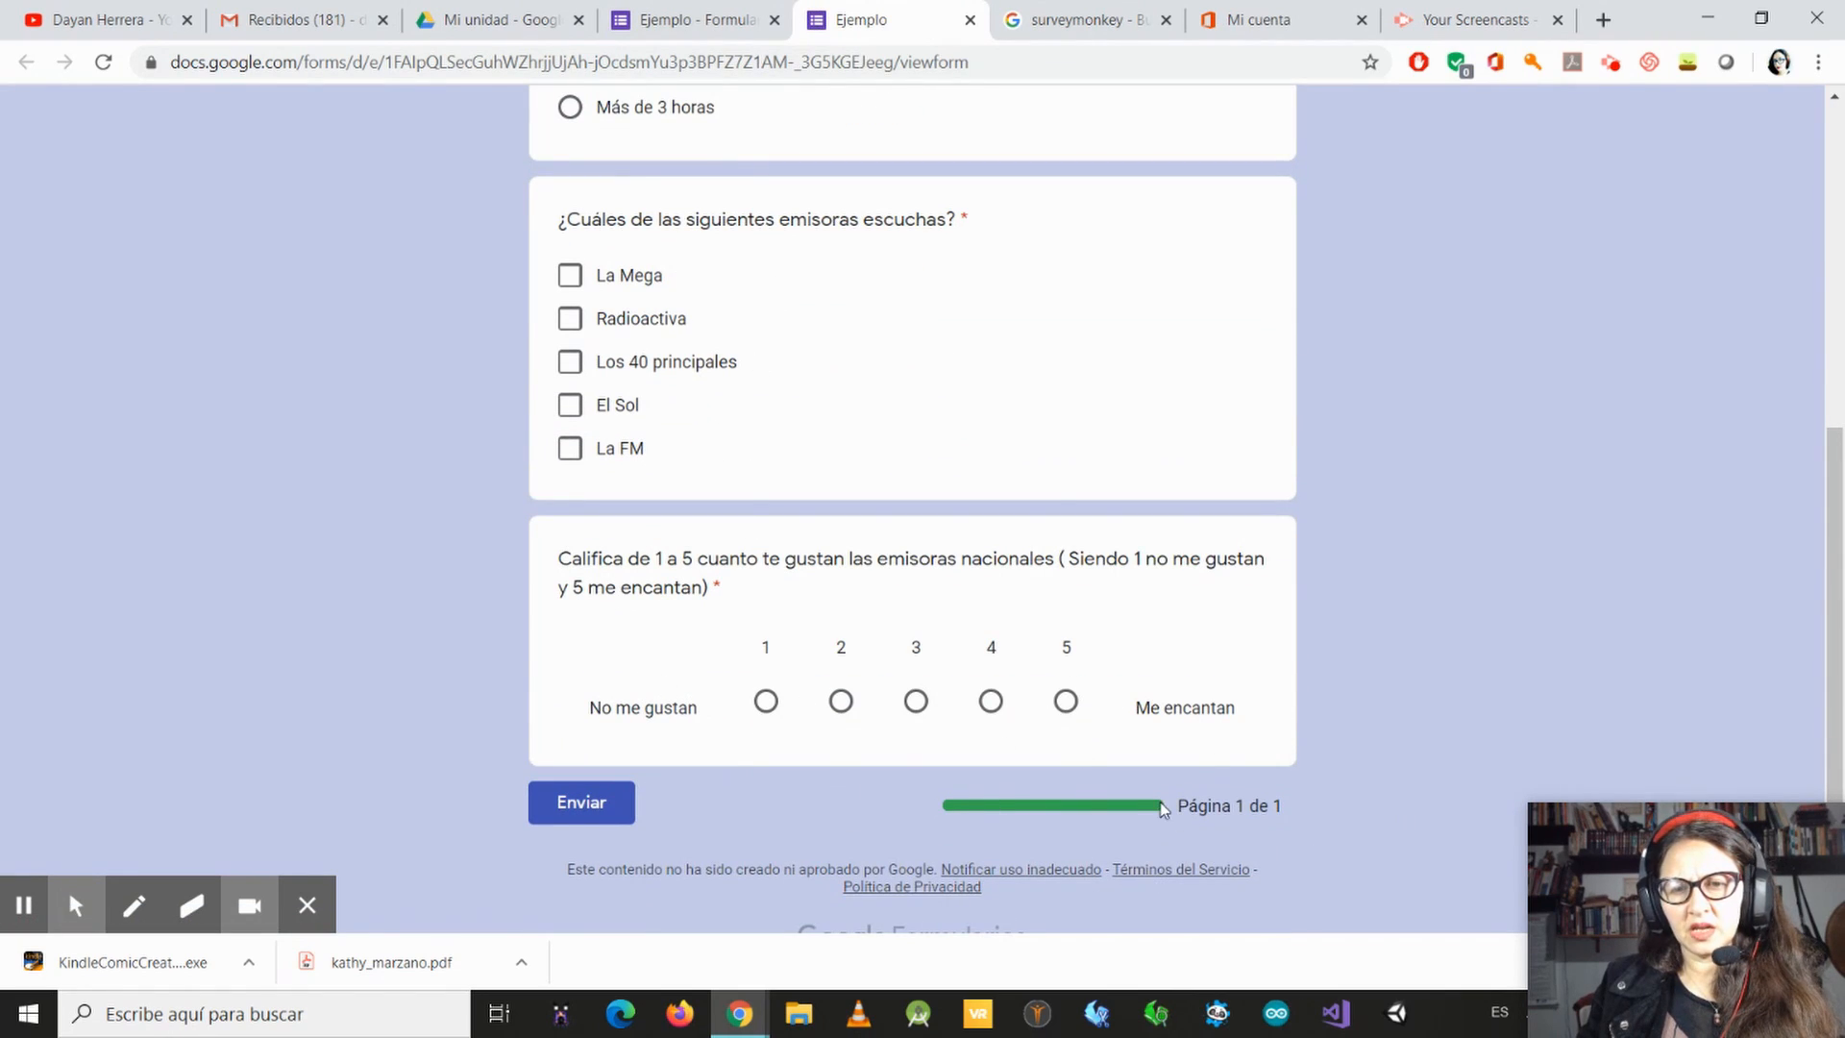
pyautogui.scroll(6, 902, 580)
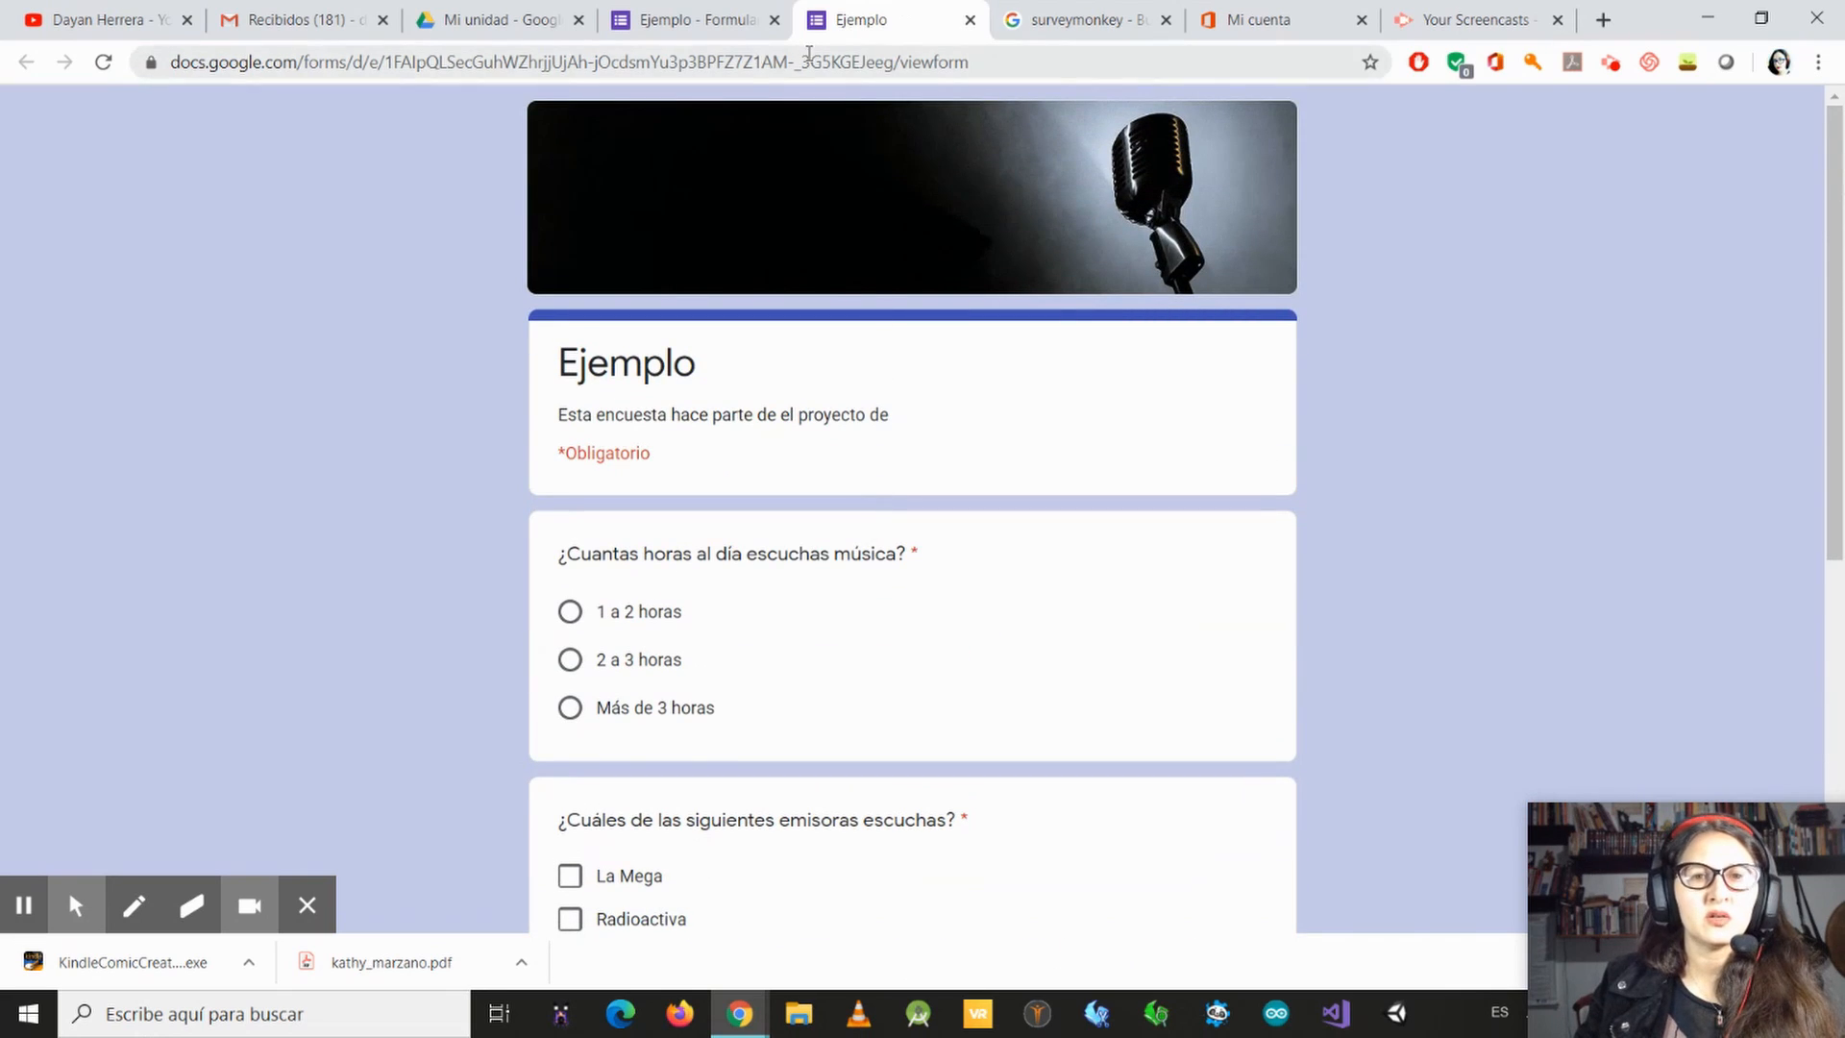
pyautogui.click(715, 19)
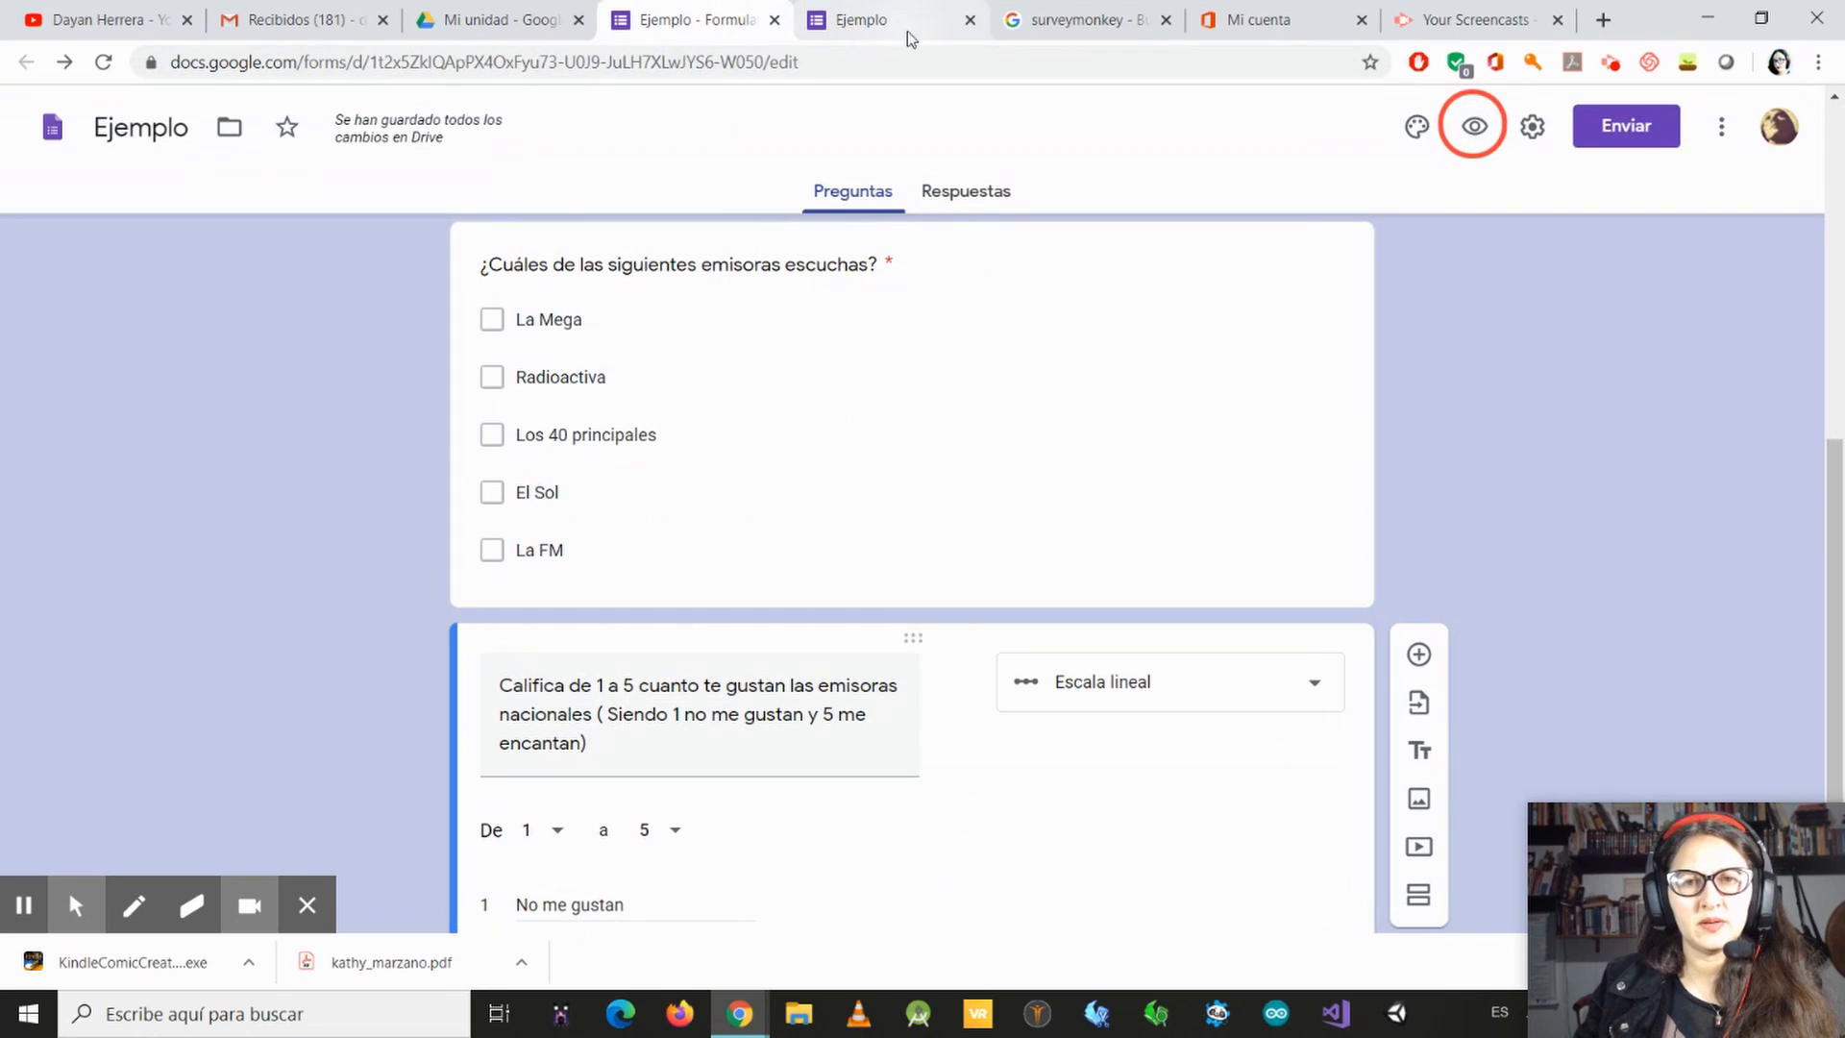
pyautogui.click(970, 19)
# Step: Add a question below the linear scale question and make its type "Cuadrícula de varias opciones"
pyautogui.scroll(-3, 1391, 780)
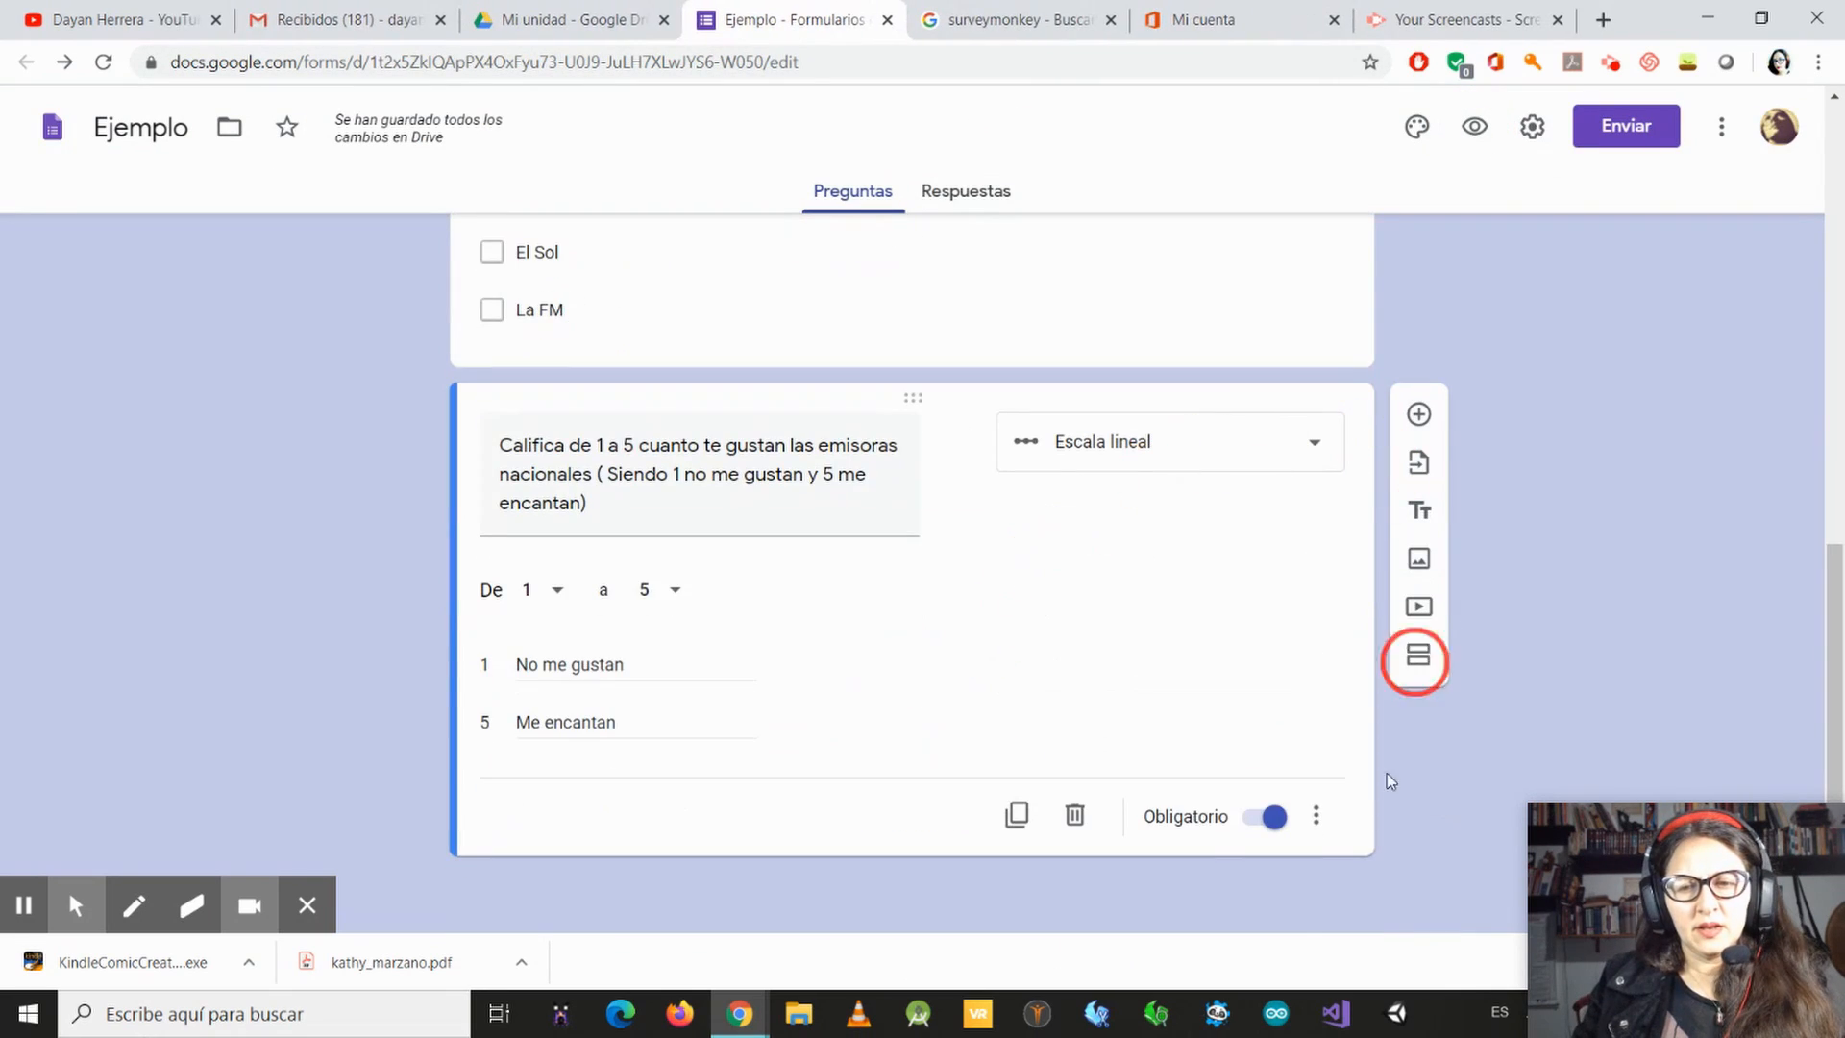
pyautogui.click(1419, 414)
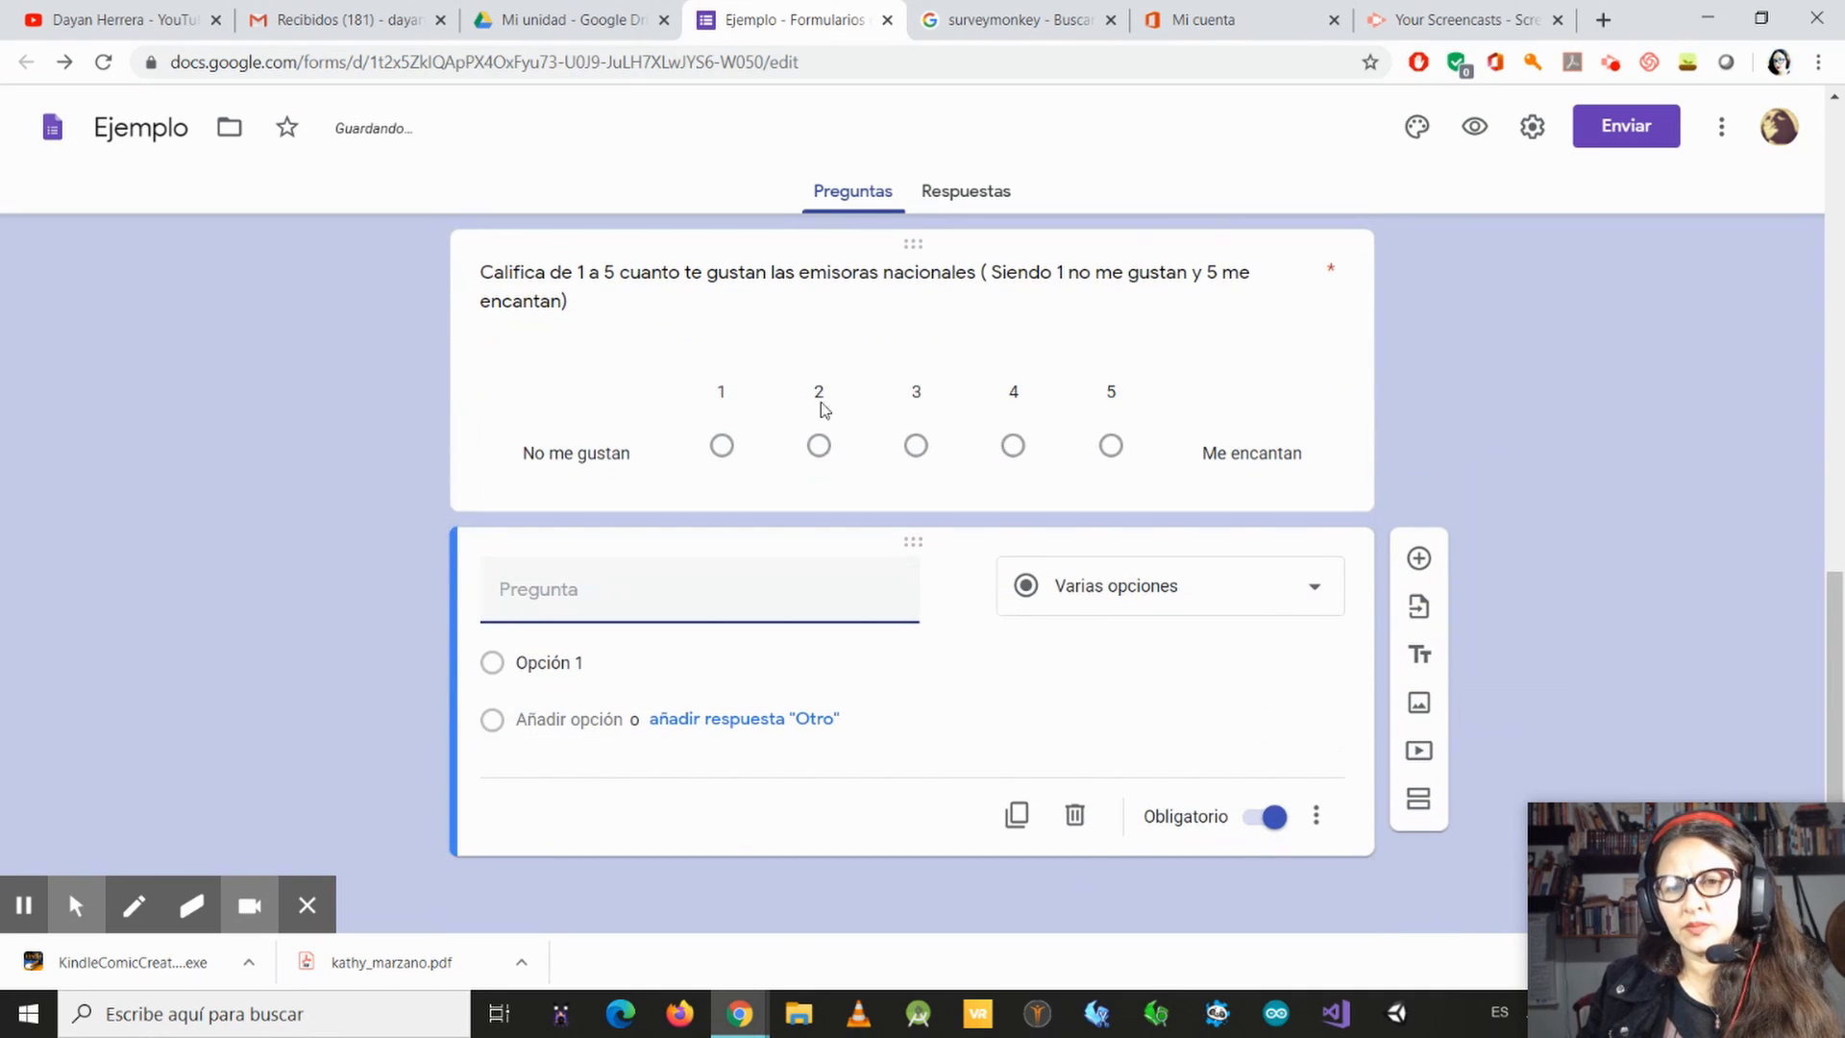
pyautogui.click(1208, 596)
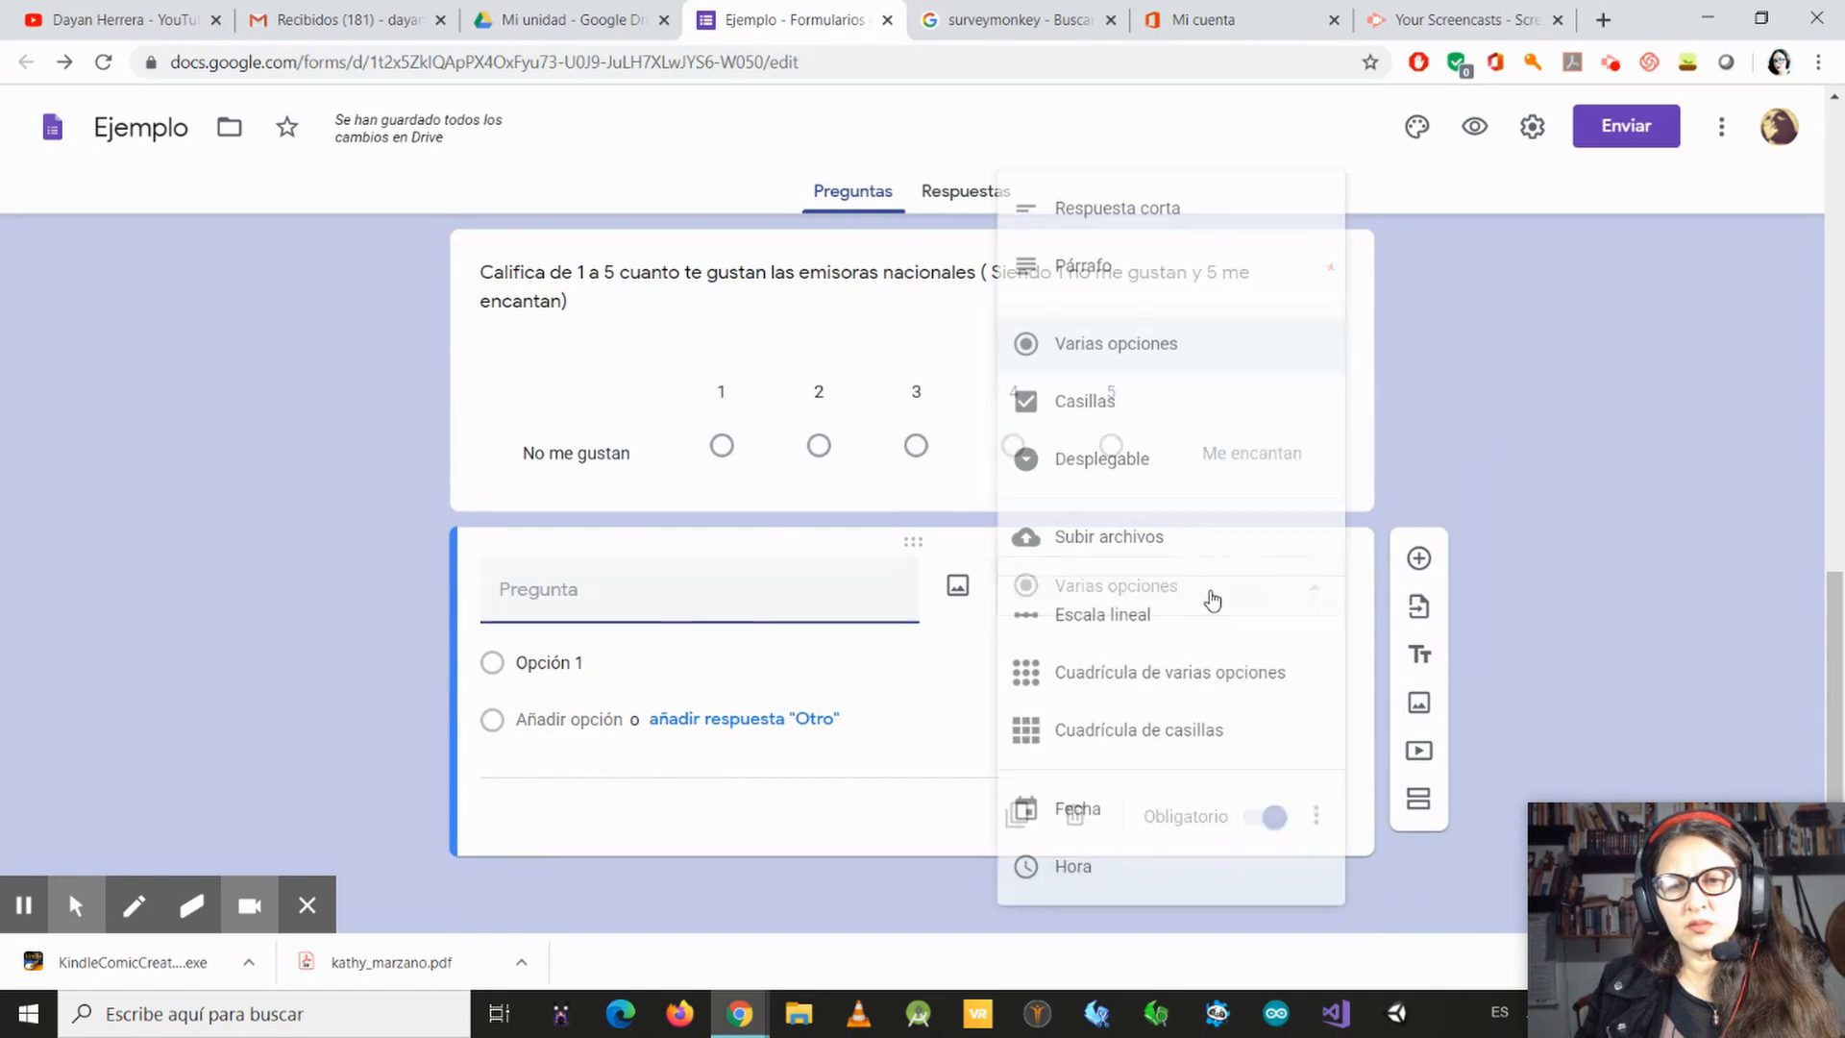
pyautogui.click(1182, 678)
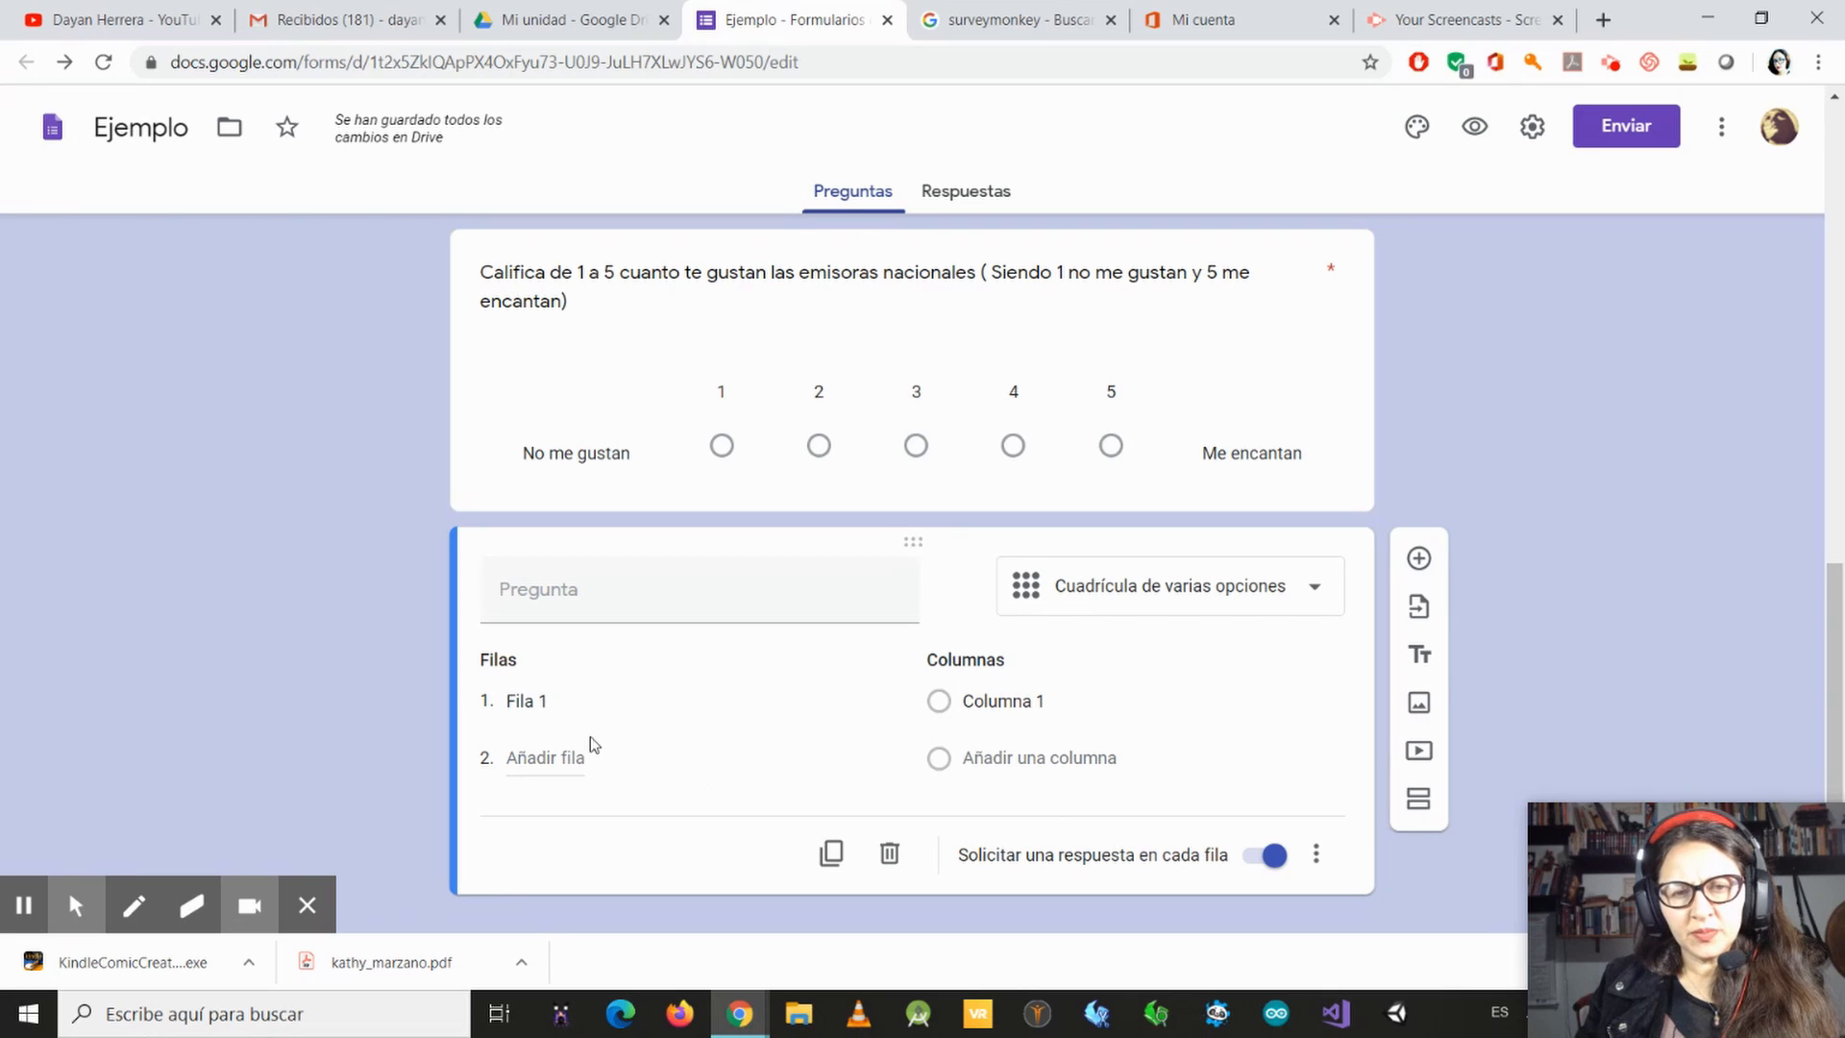
pyautogui.click(589, 695)
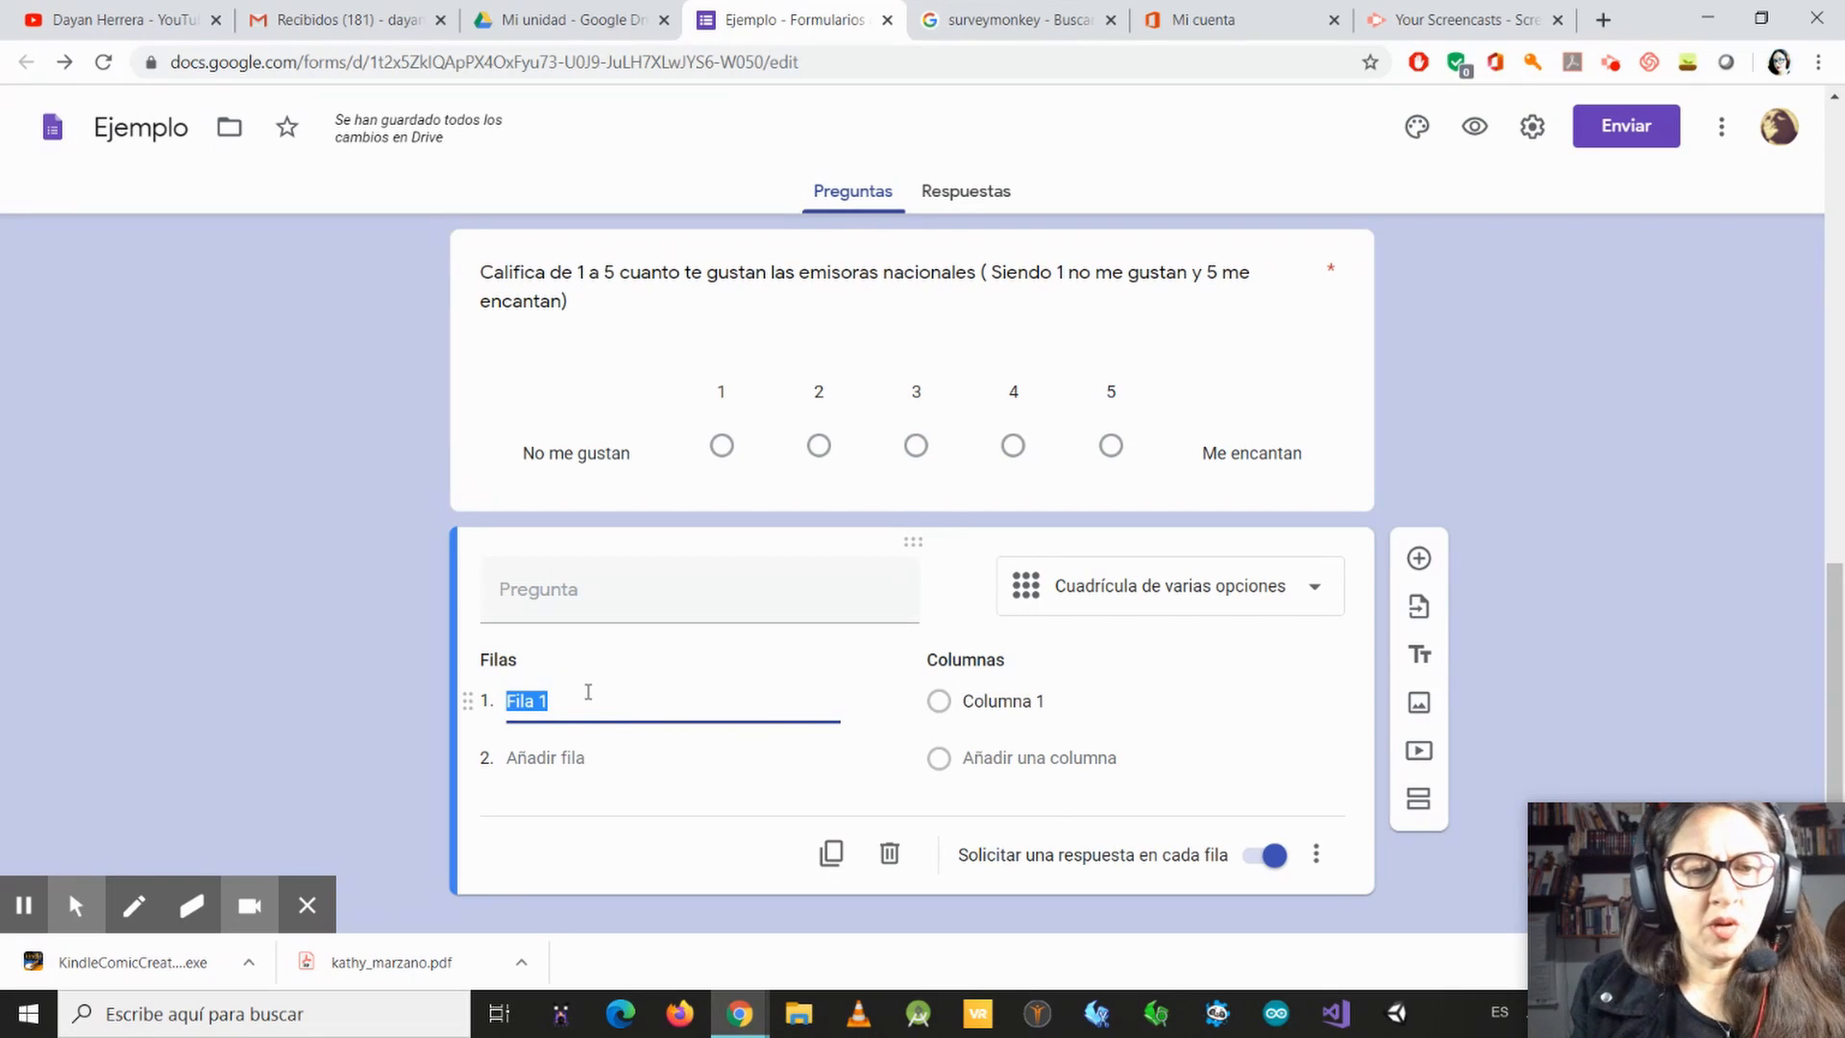
# Step: Enter the grid question's text as "Cuanto escuchas la siguentes emisoras"
pyautogui.click(730, 608)
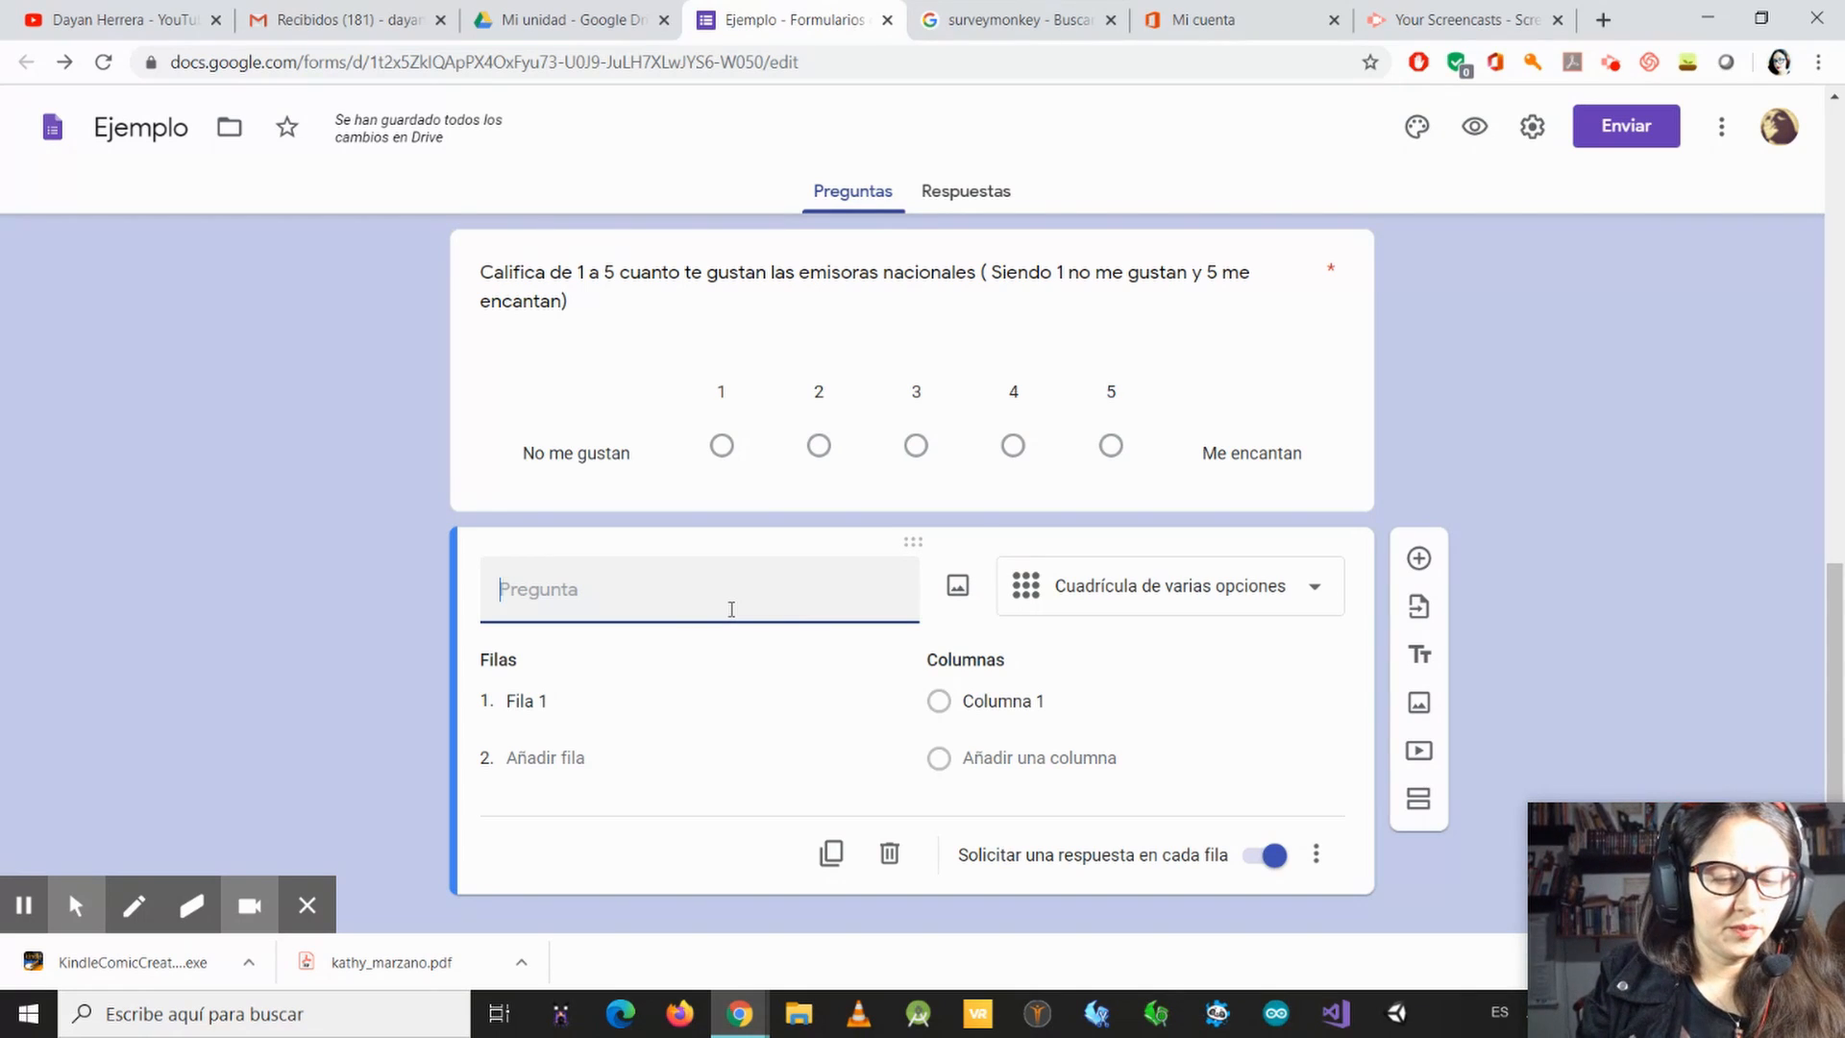
pyautogui.write('Cuant')
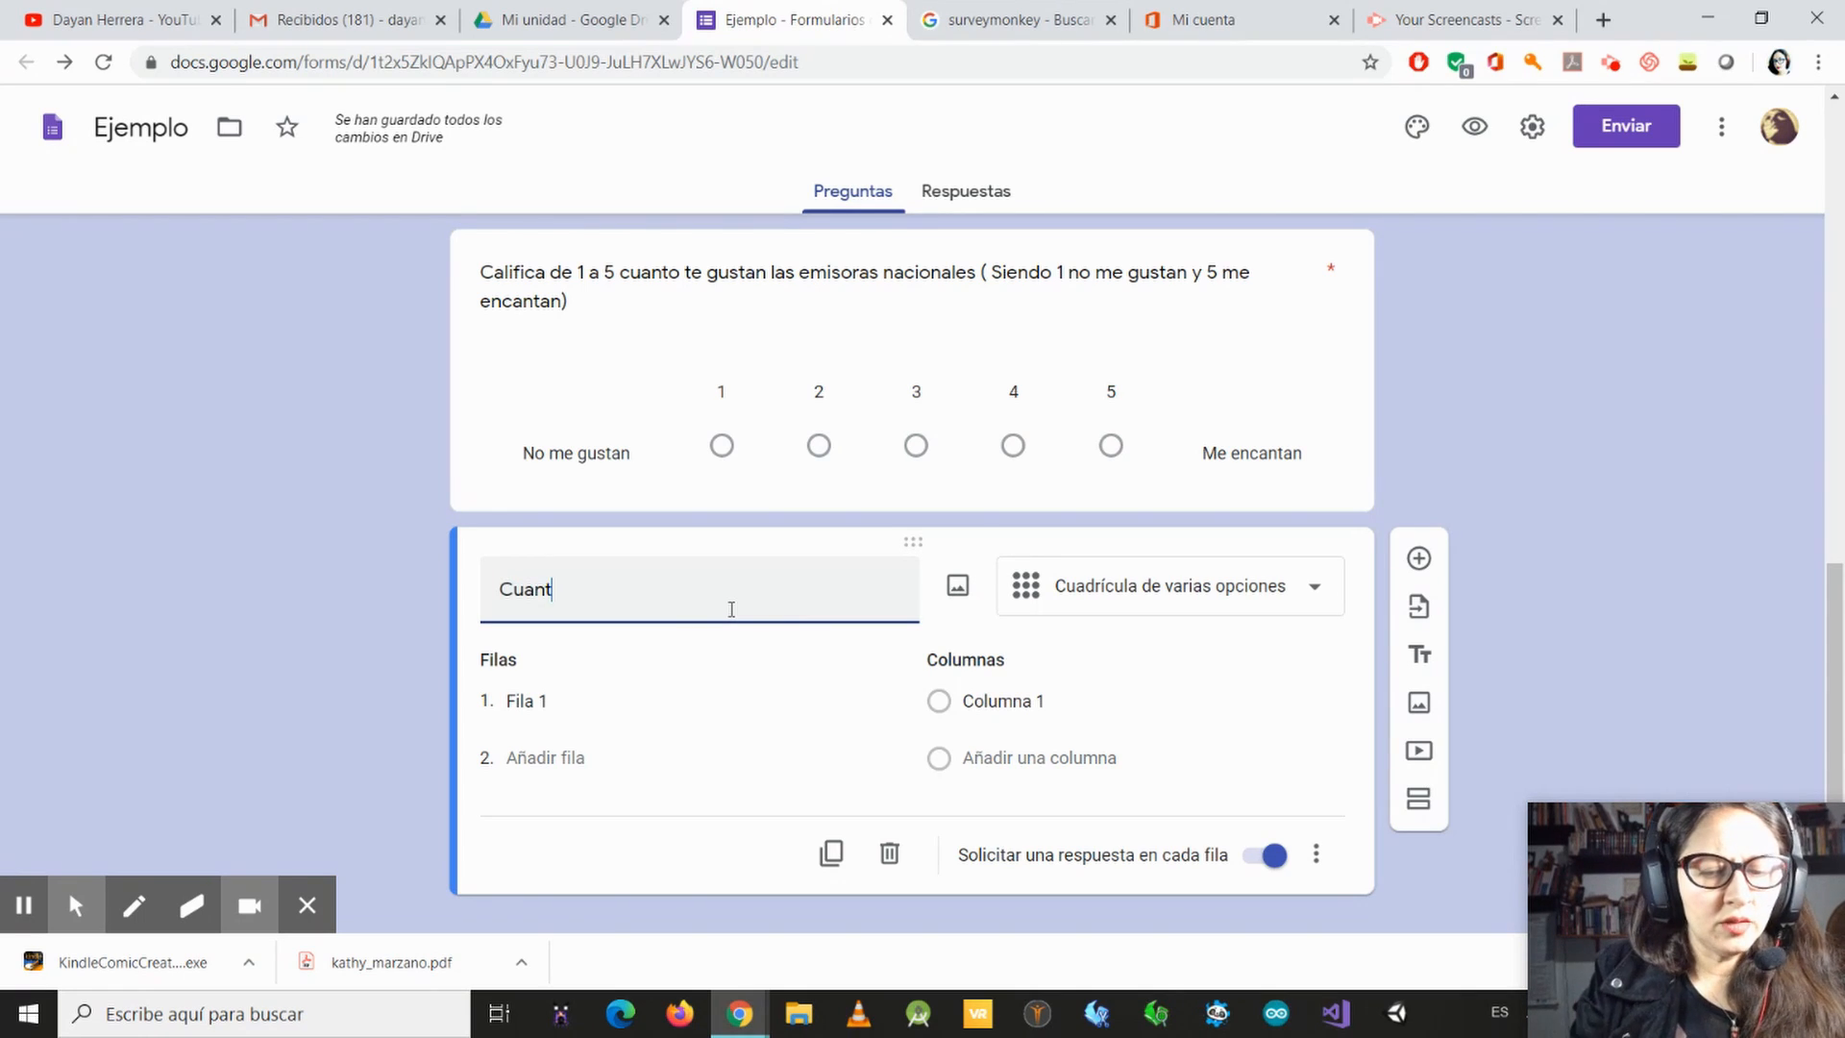
pyautogui.write('o escuc')
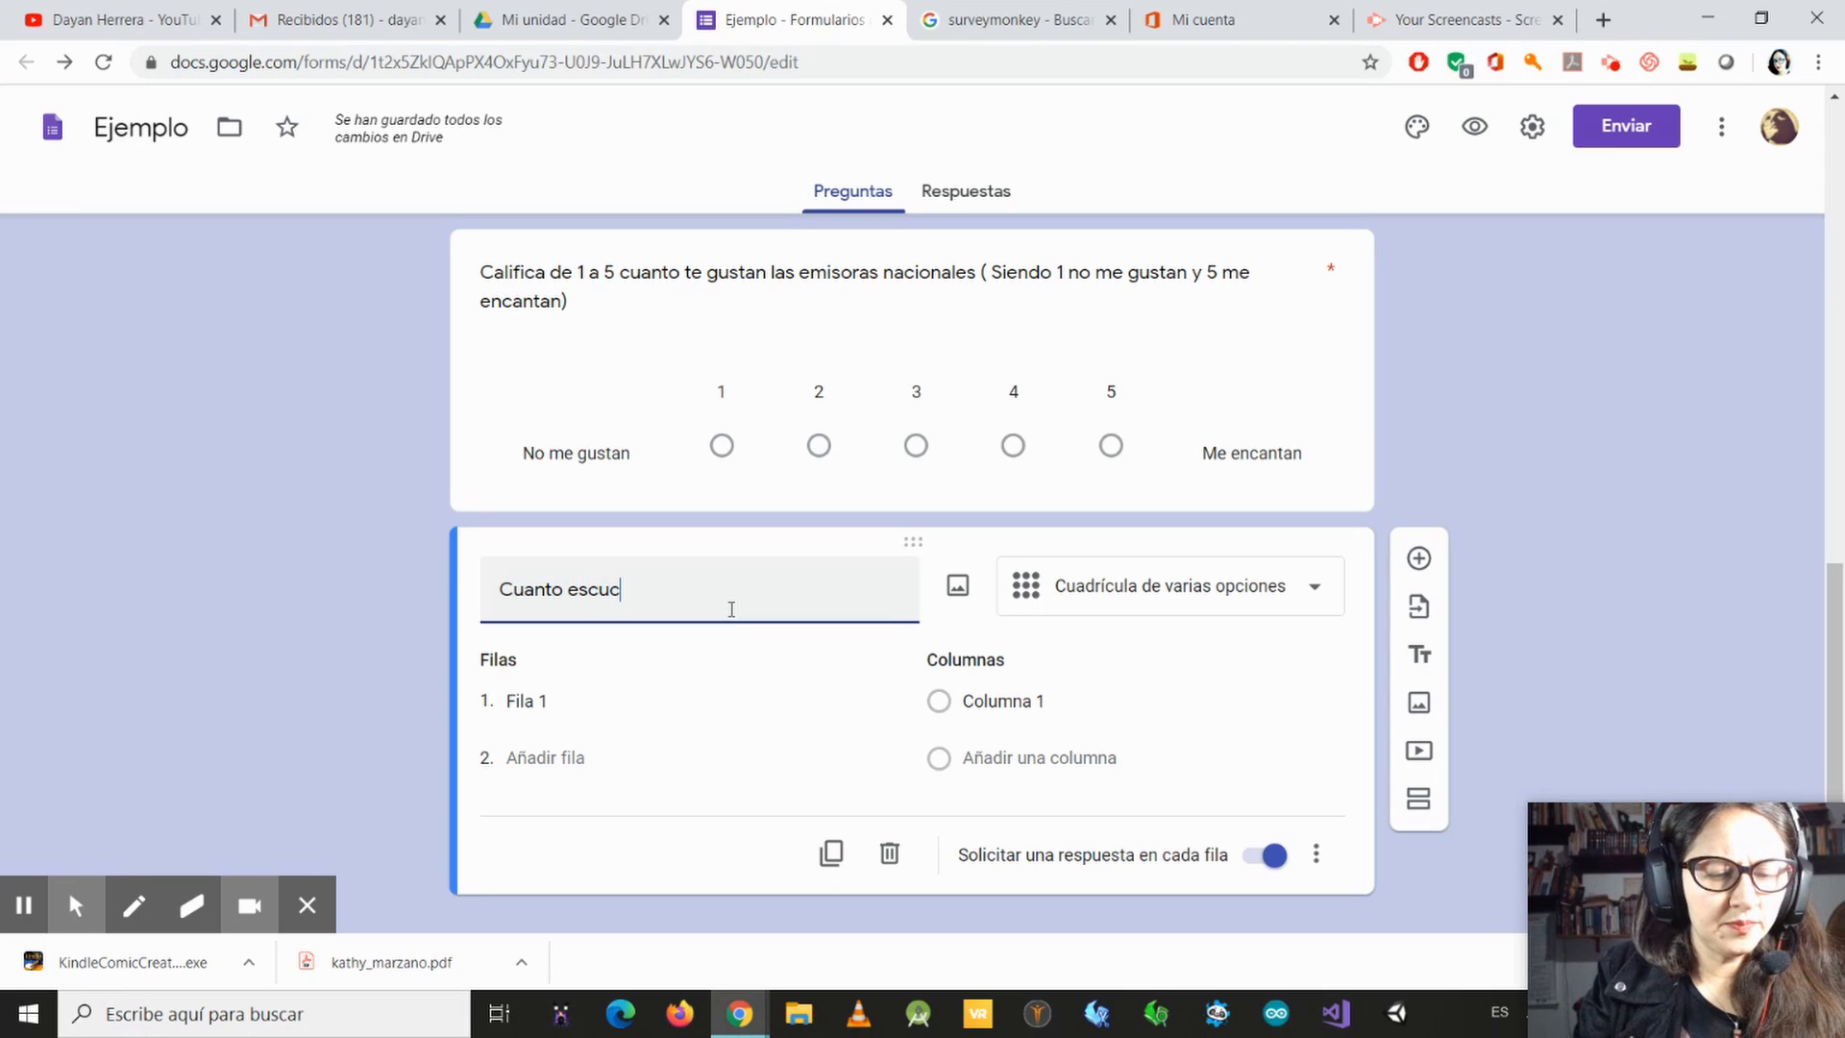
pyautogui.write('has la sigu')
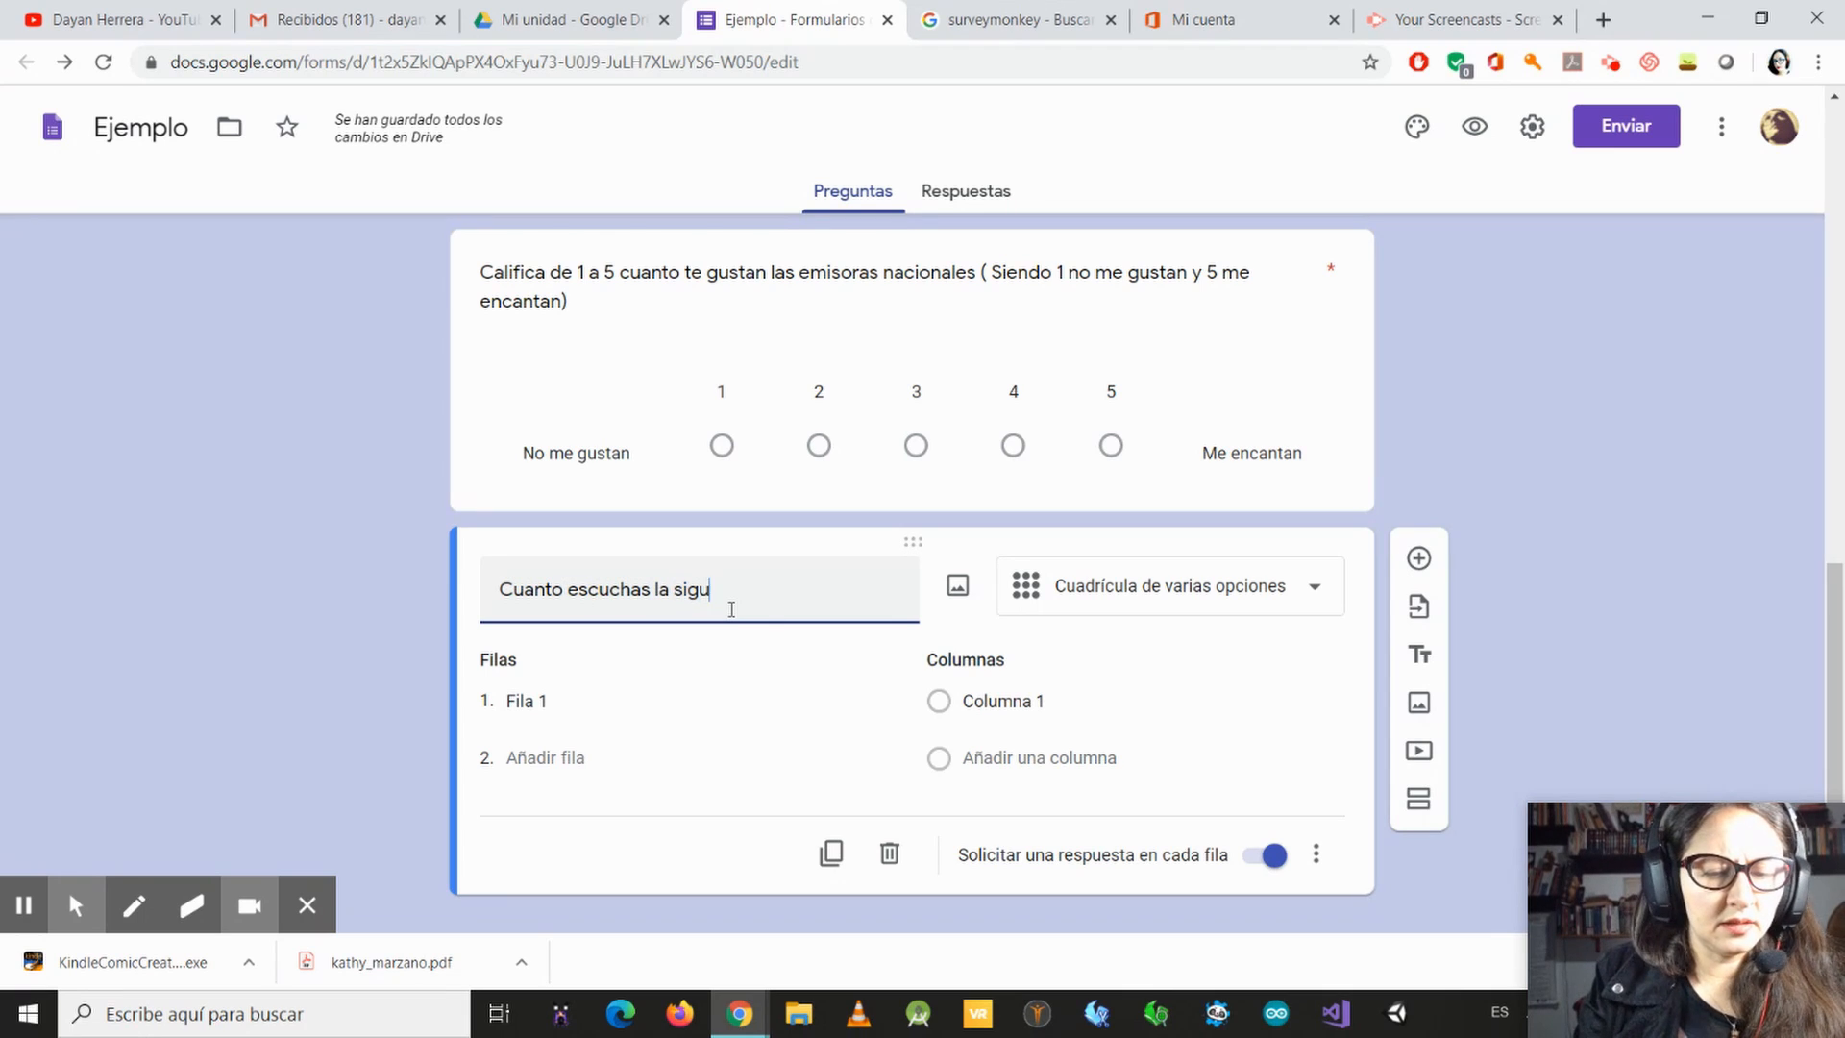
pyautogui.write('entes emis')
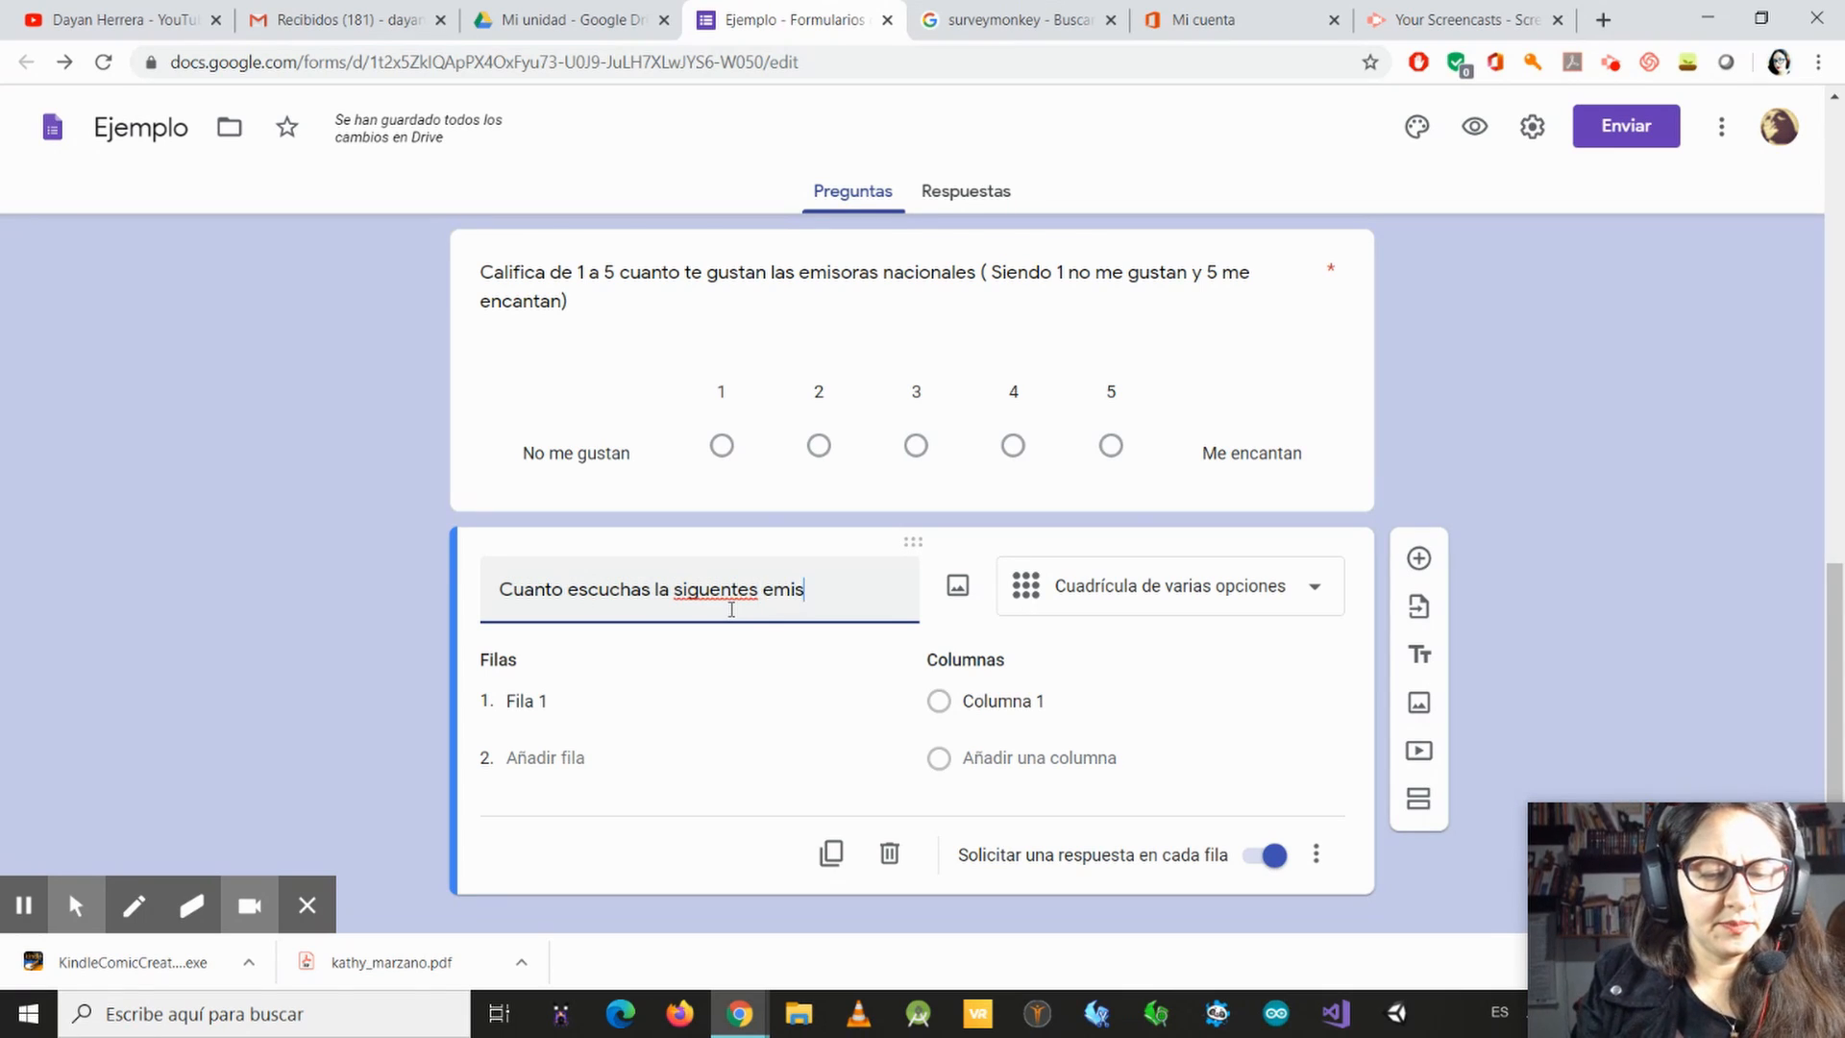
pyautogui.write('oras')
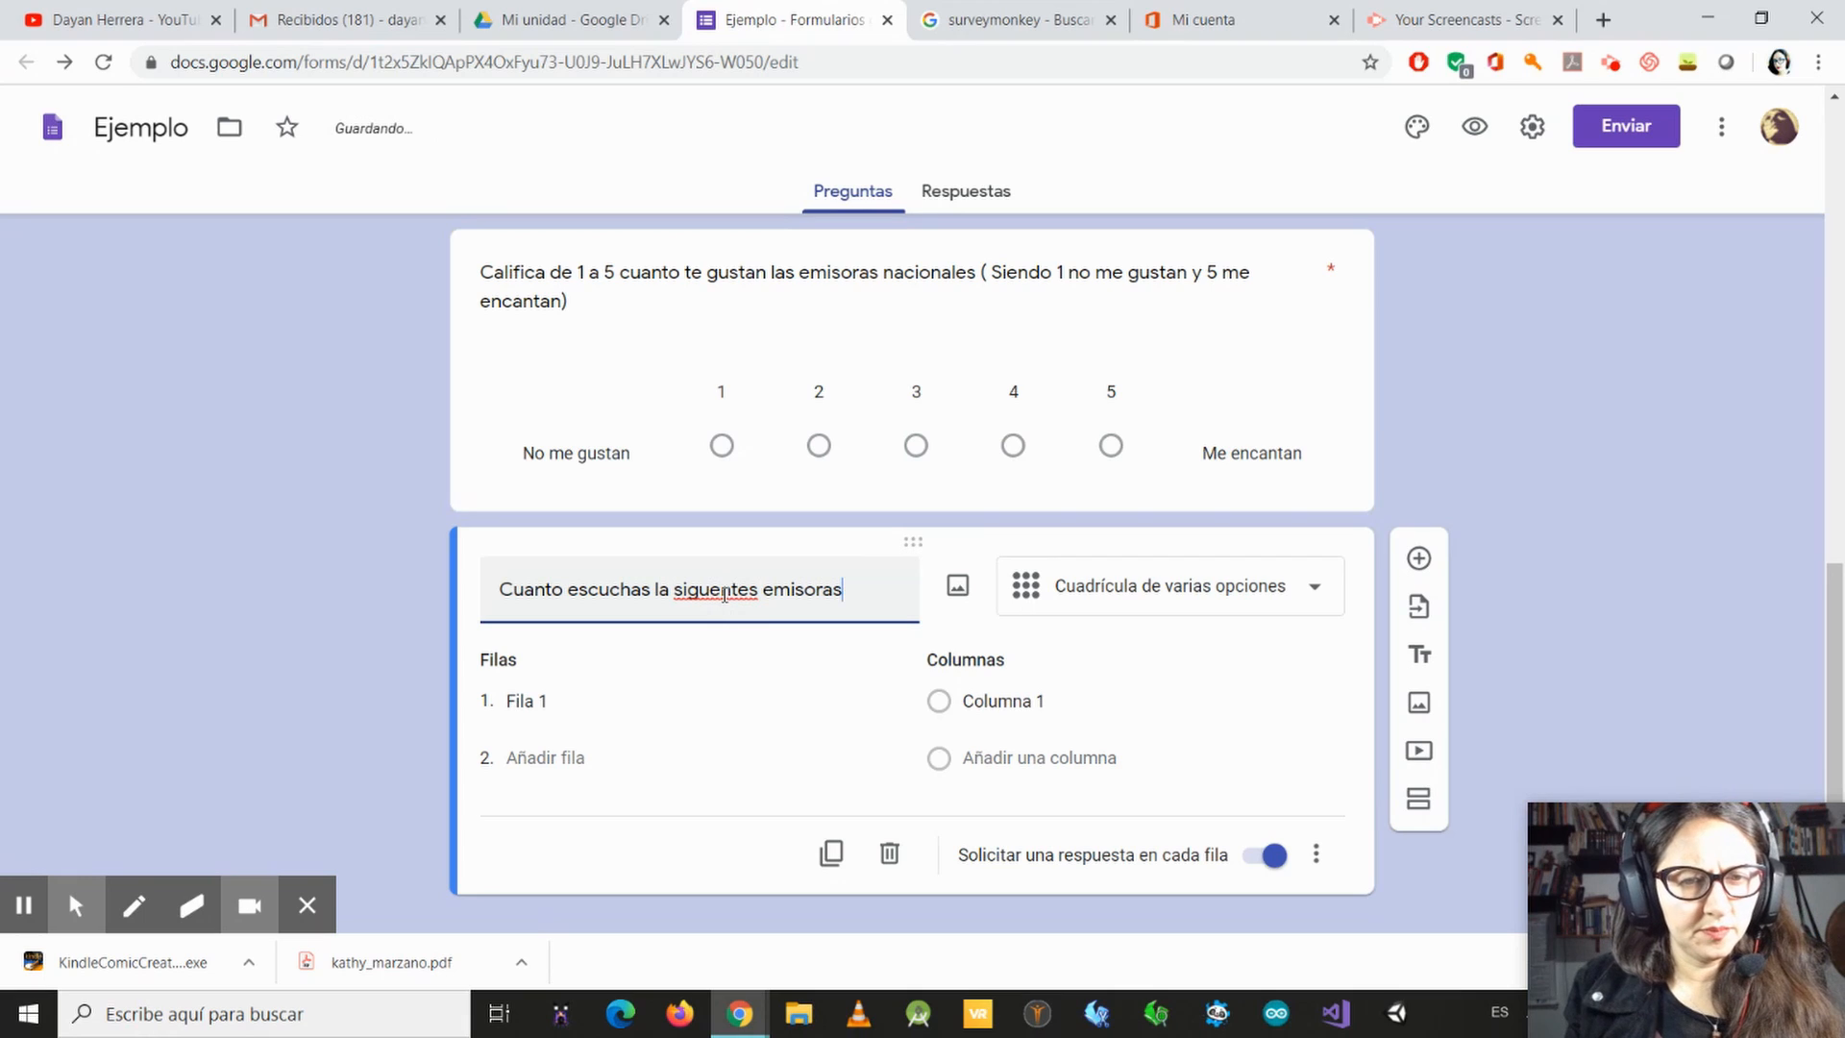
# Step: Correct the grid question's spelling and punctuation to read "¿Cuánto escuchas la siguientes emisoras?"
pyautogui.click(724, 593)
pyautogui.write('i')
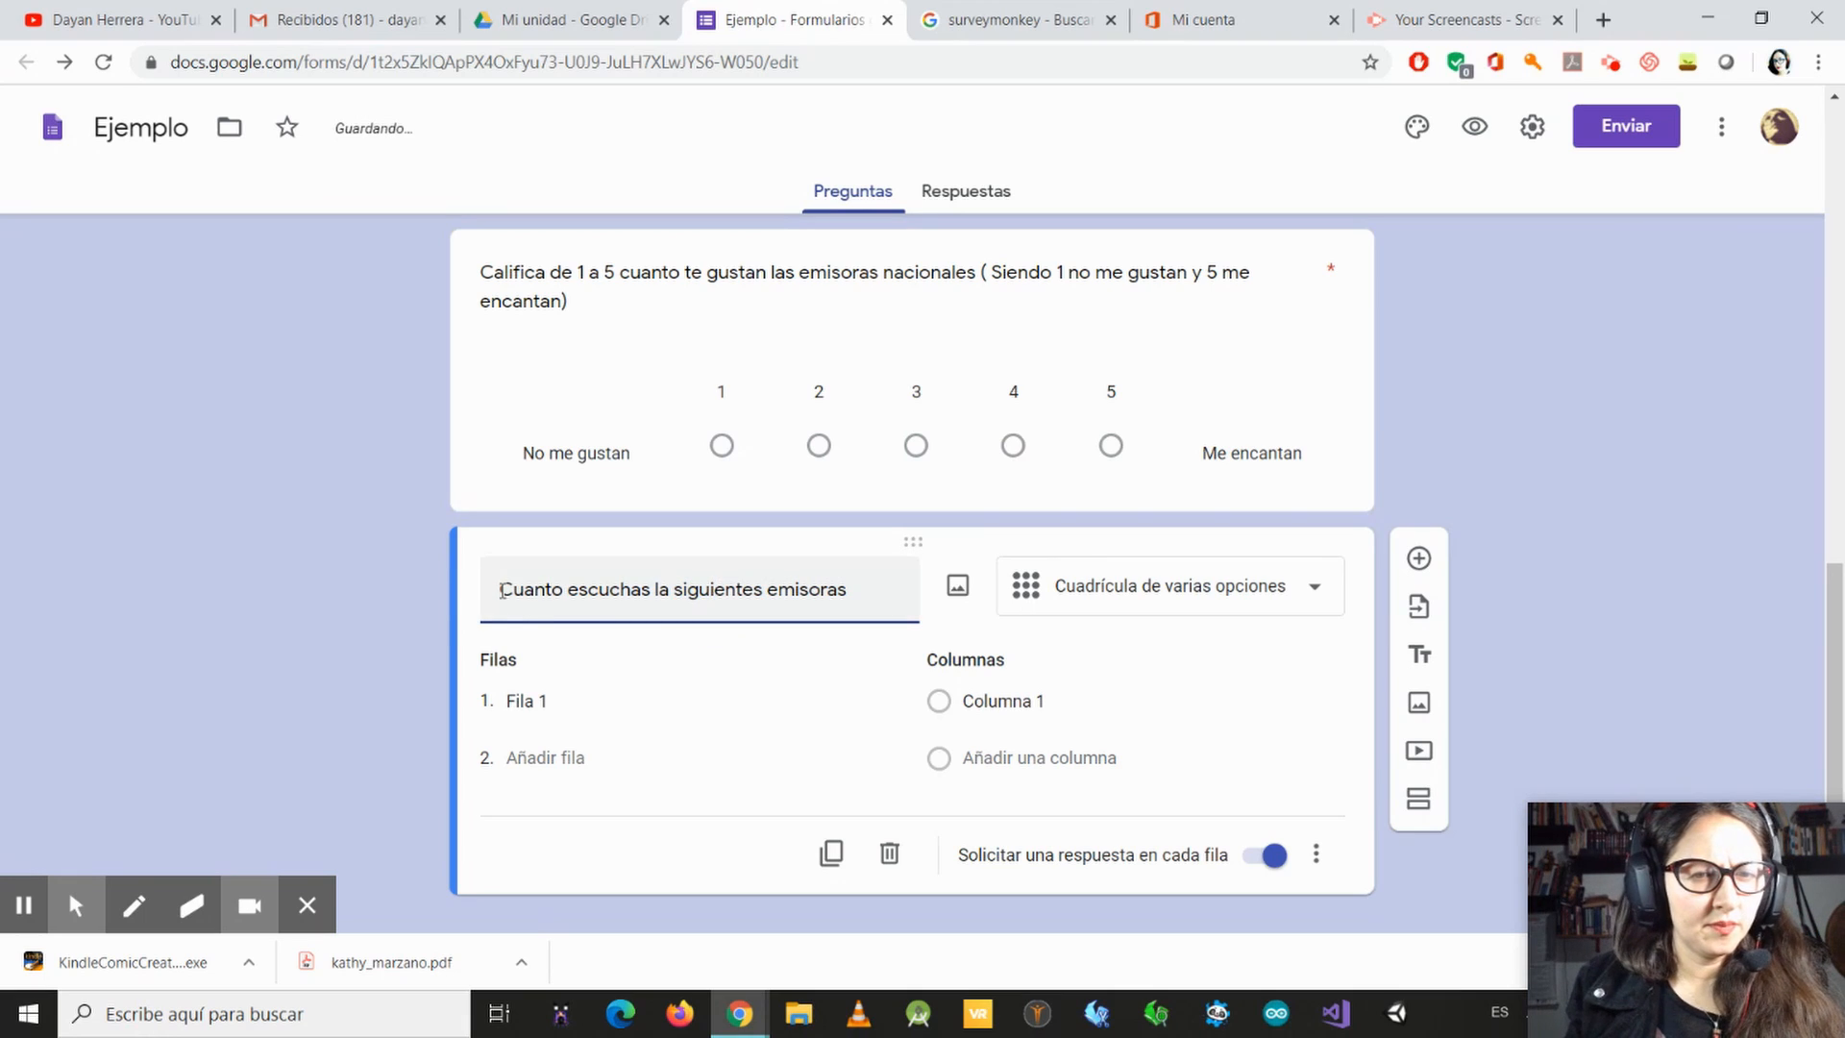
pyautogui.write('¿')
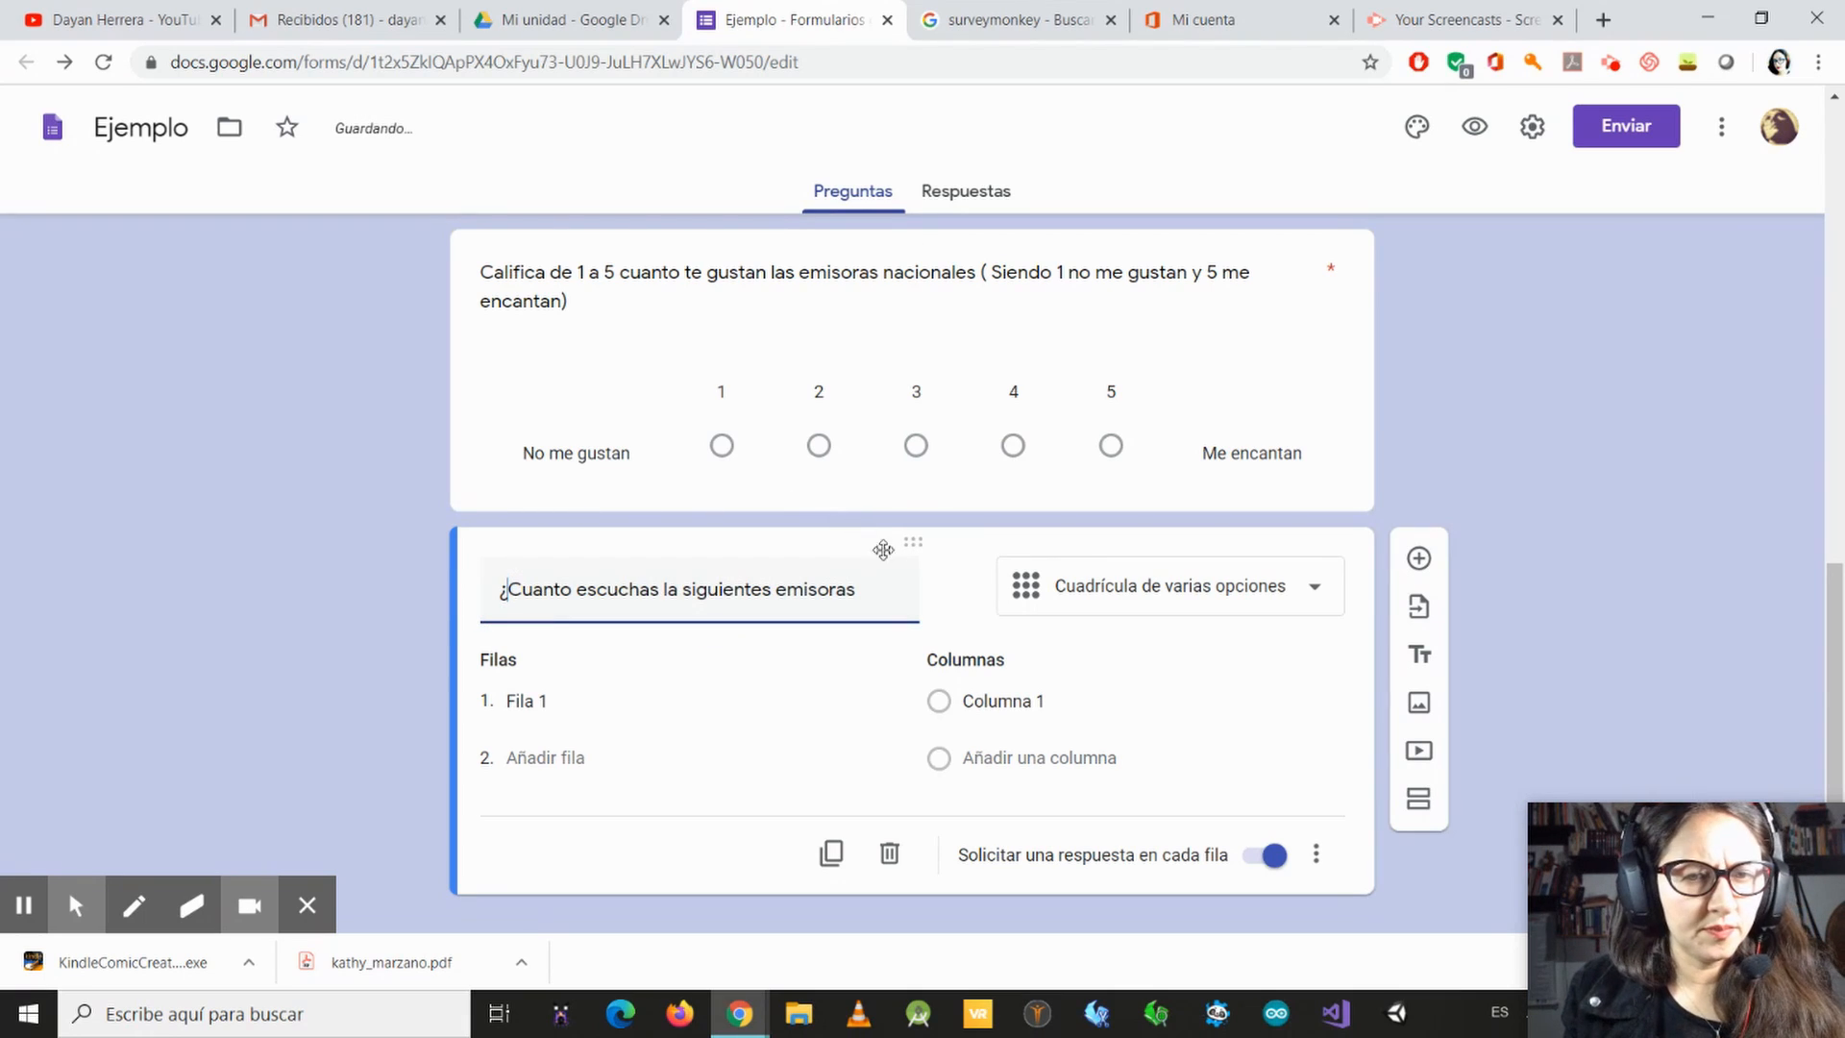
pyautogui.click(863, 586)
pyautogui.write('?')
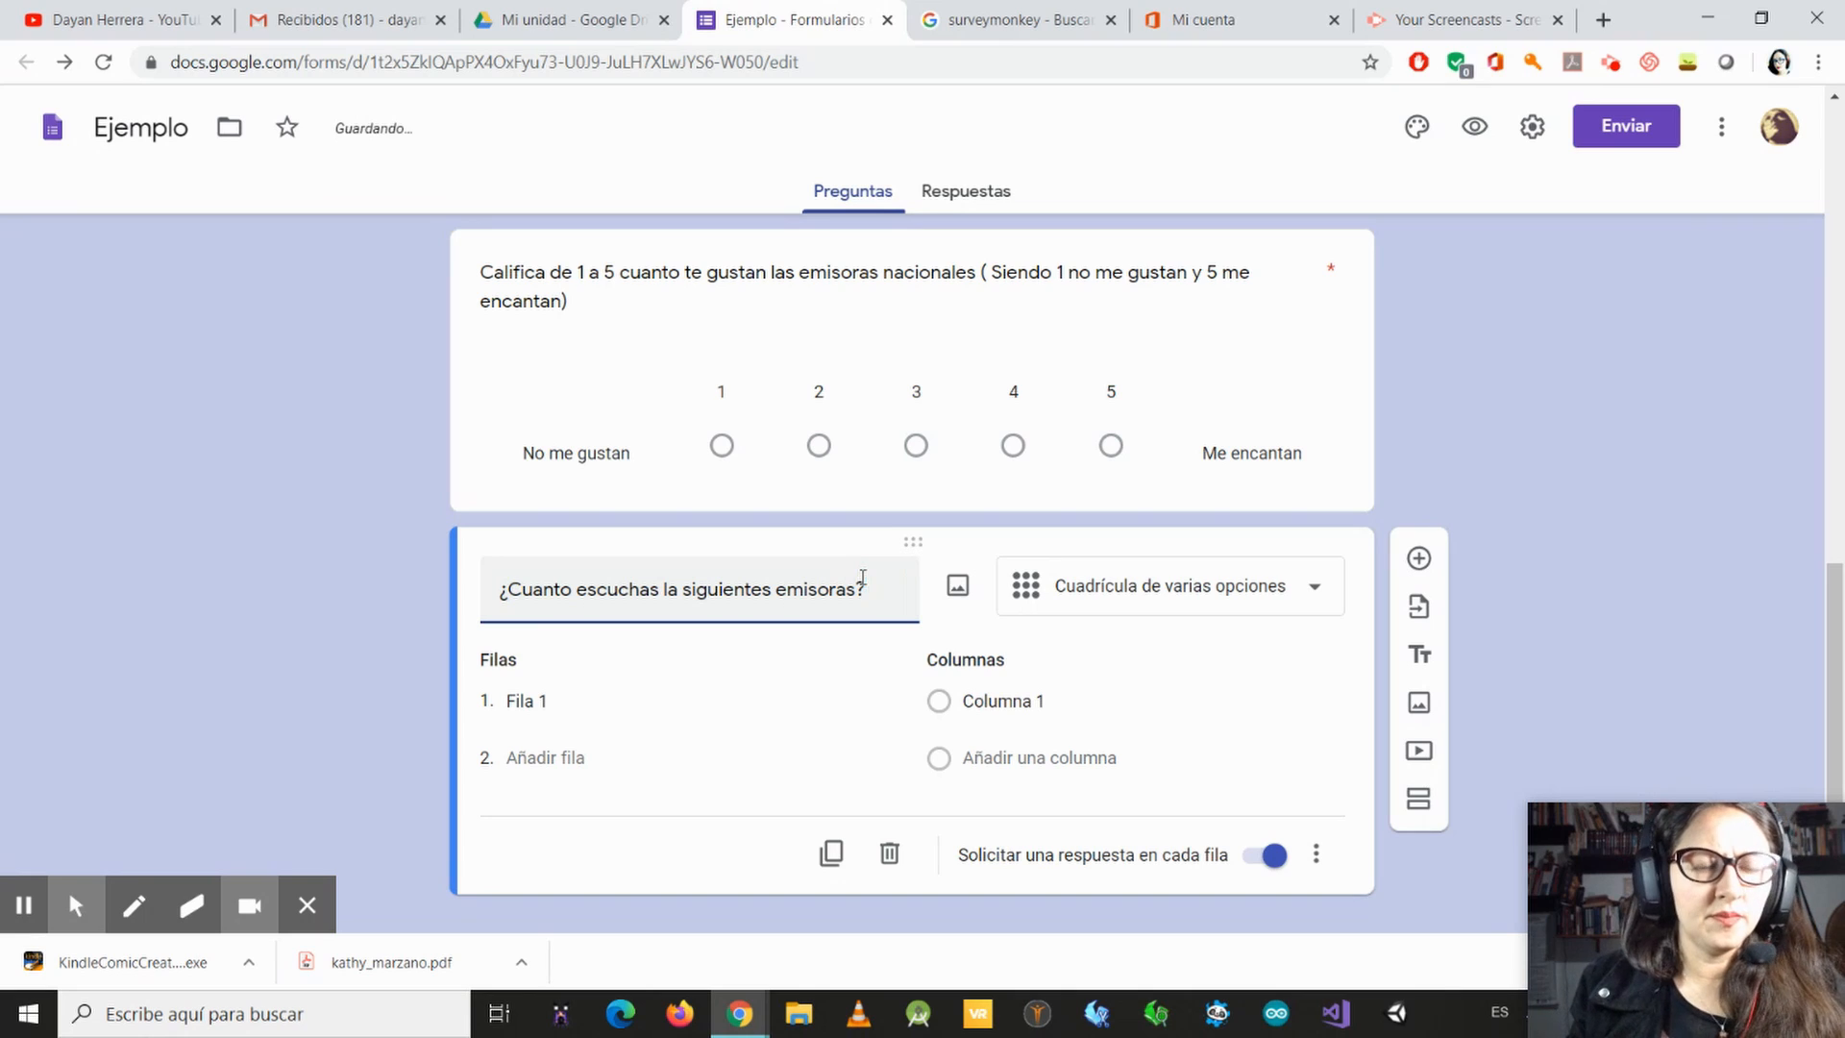
pyautogui.click(542, 589)
pyautogui.press('BackSpace')
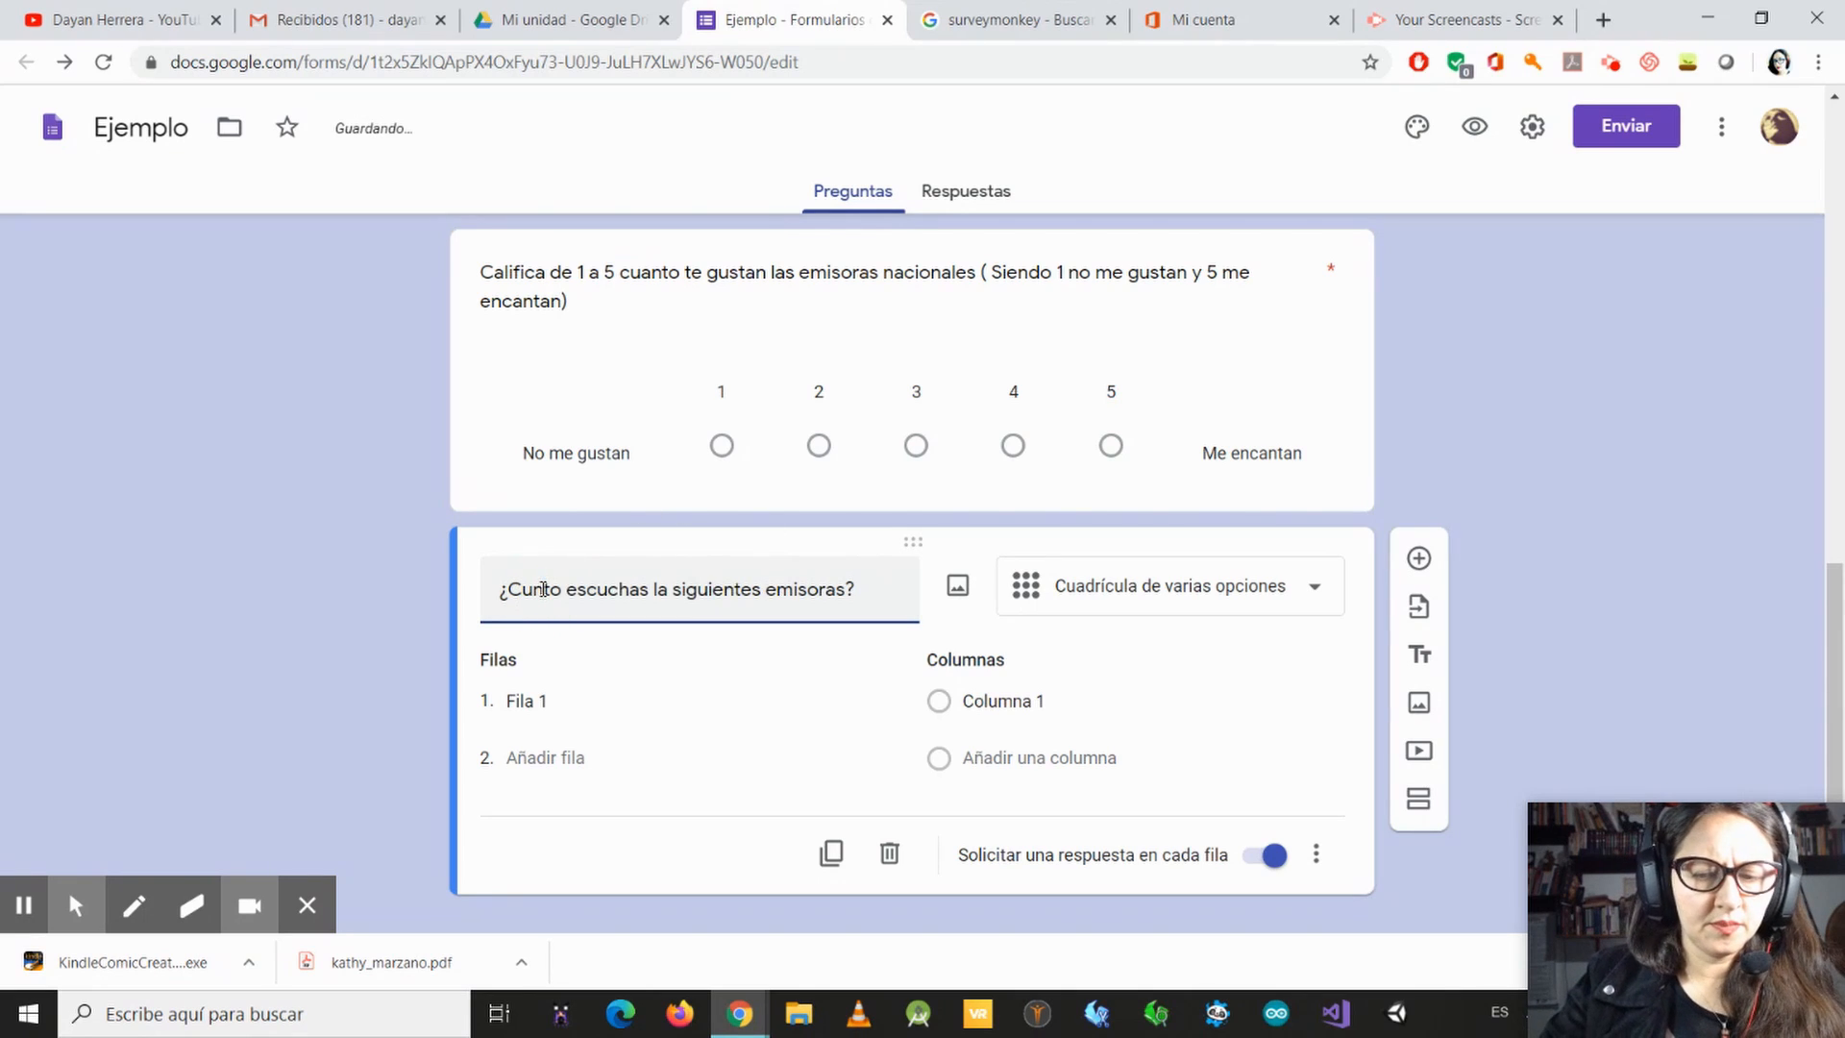
pyautogui.write('á')
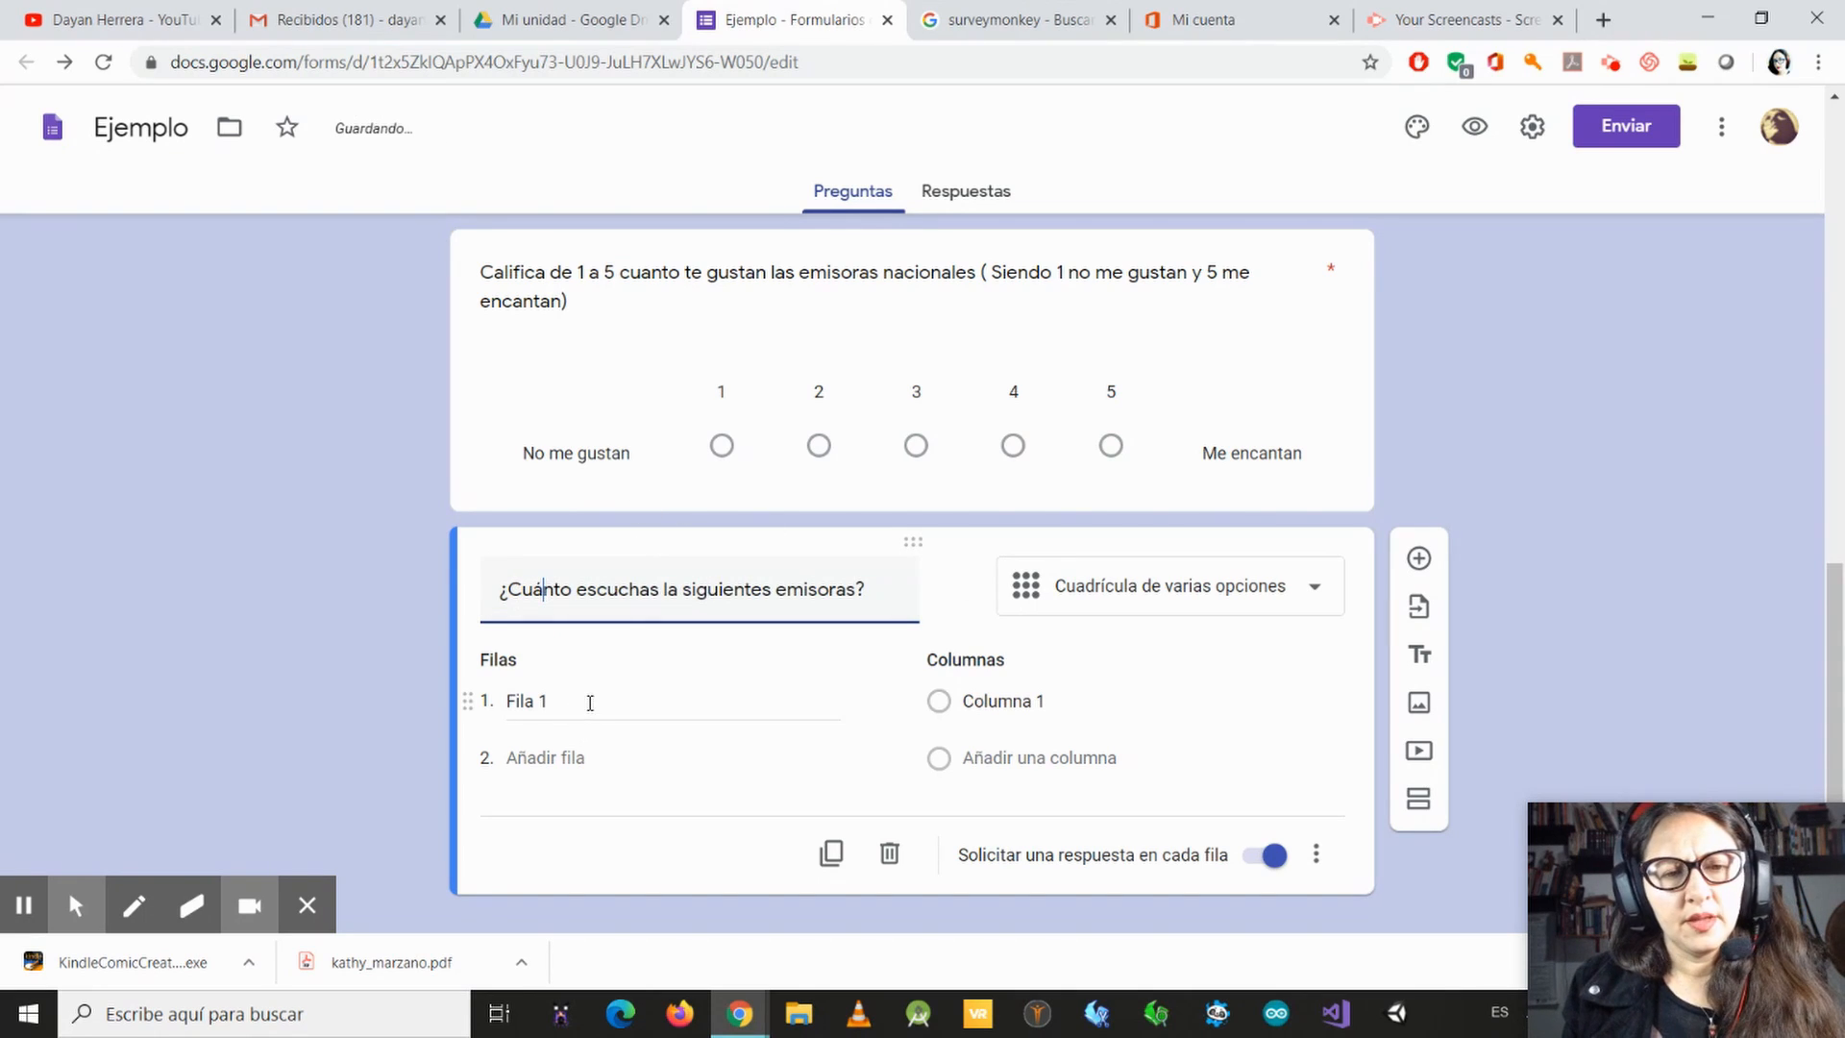
# Step: Name the grid's first row "La Maga" and add a second row below it
pyautogui.click(590, 702)
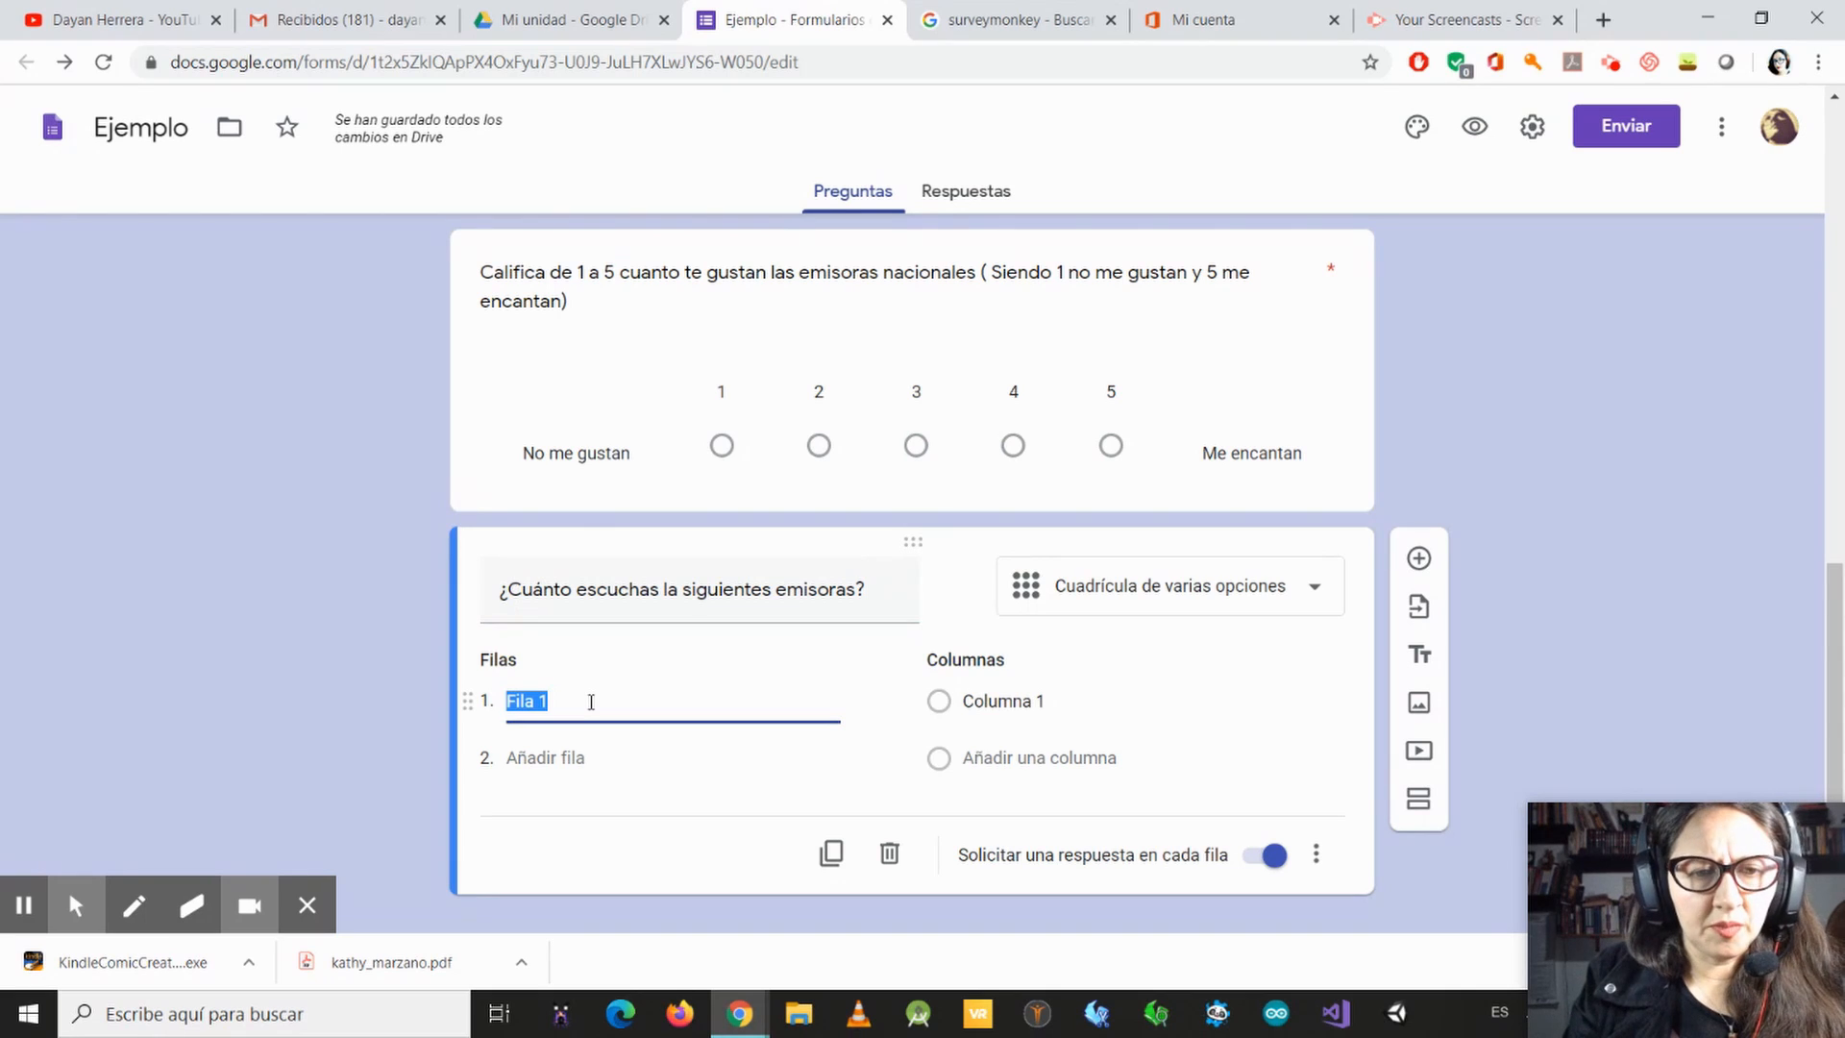
pyautogui.write('La mega')
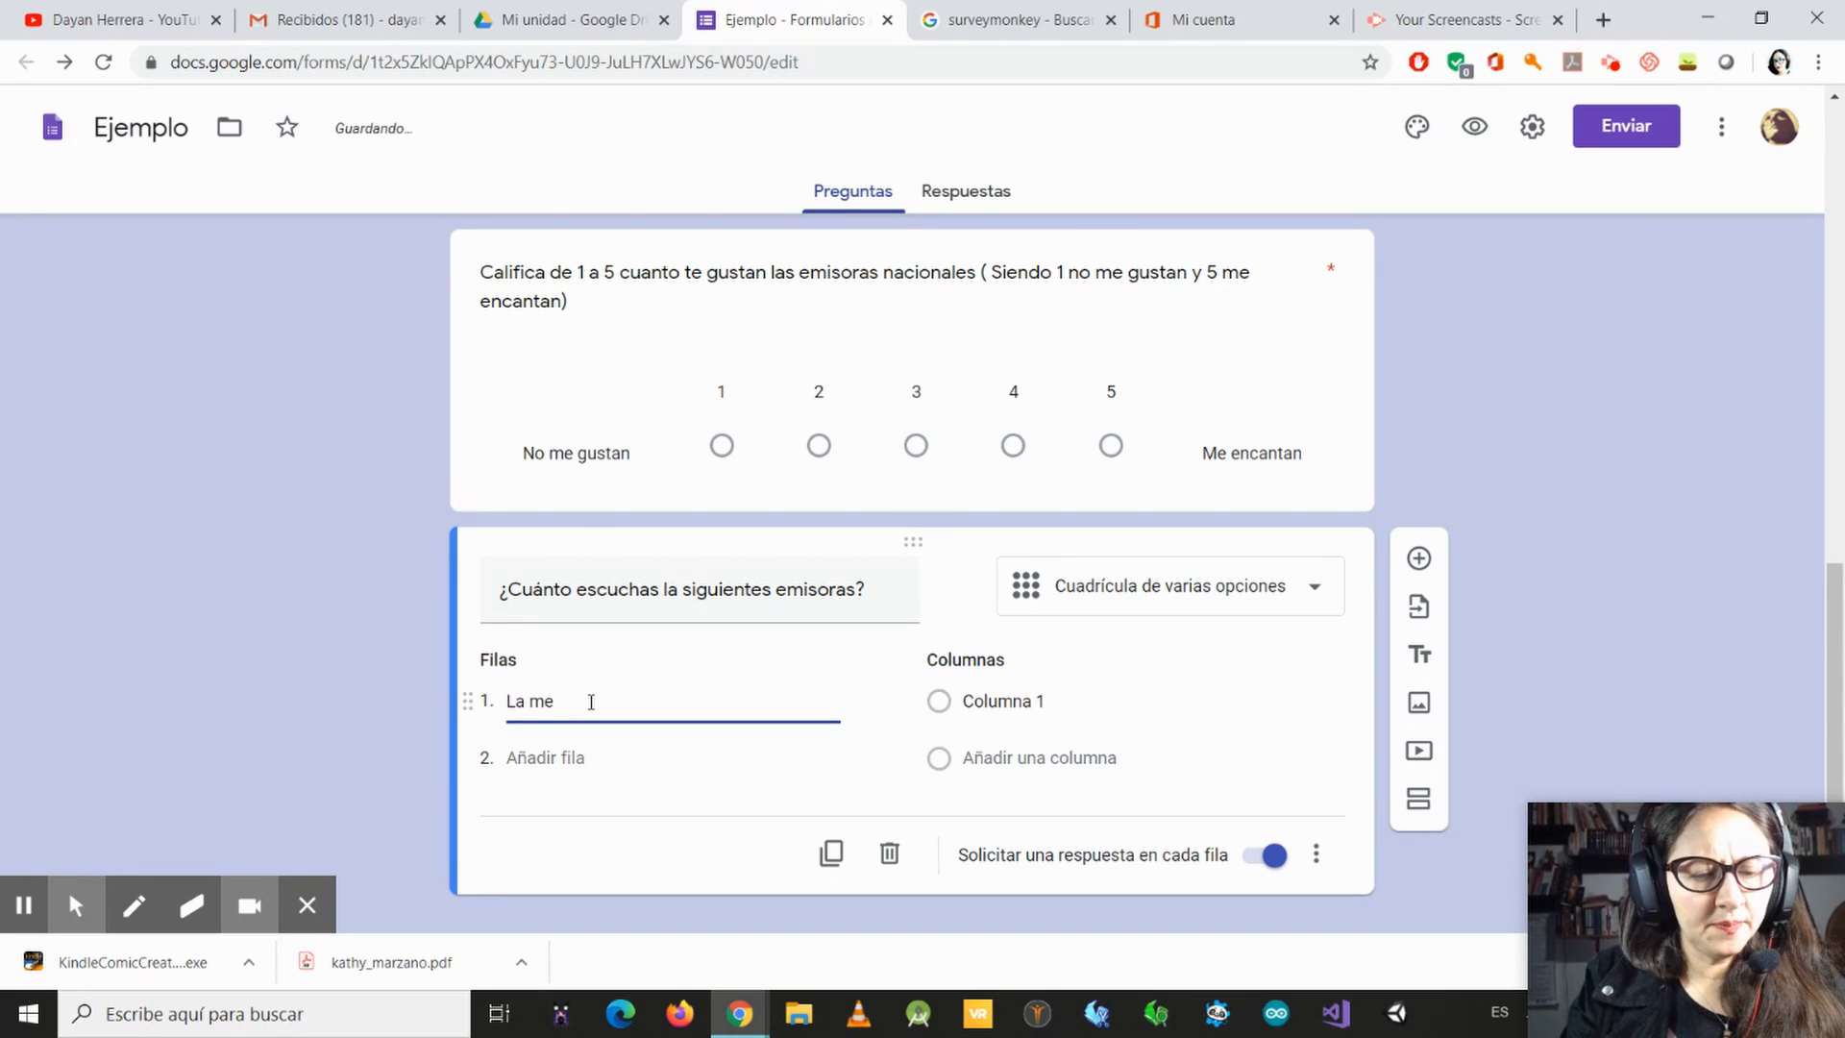
pyautogui.press('BackSpace')
pyautogui.press('BackSpace')
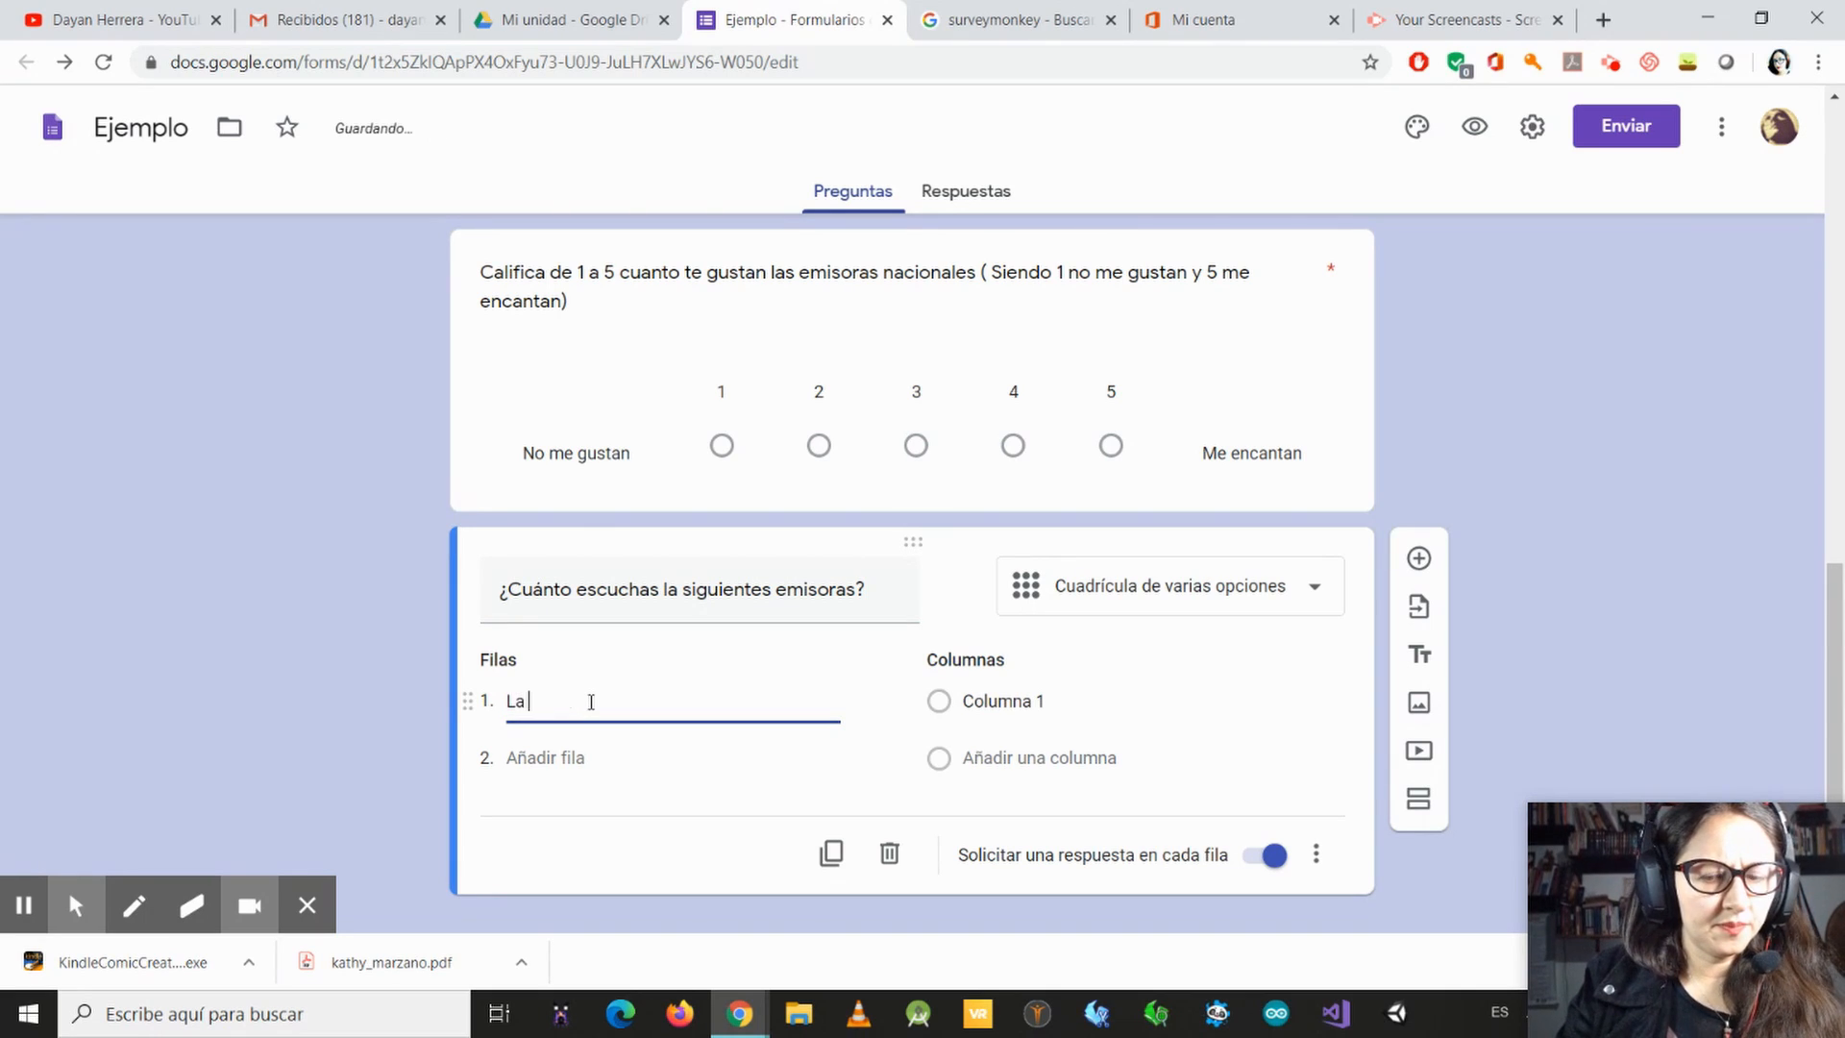
pyautogui.write('Mage')
pyautogui.press('Return')
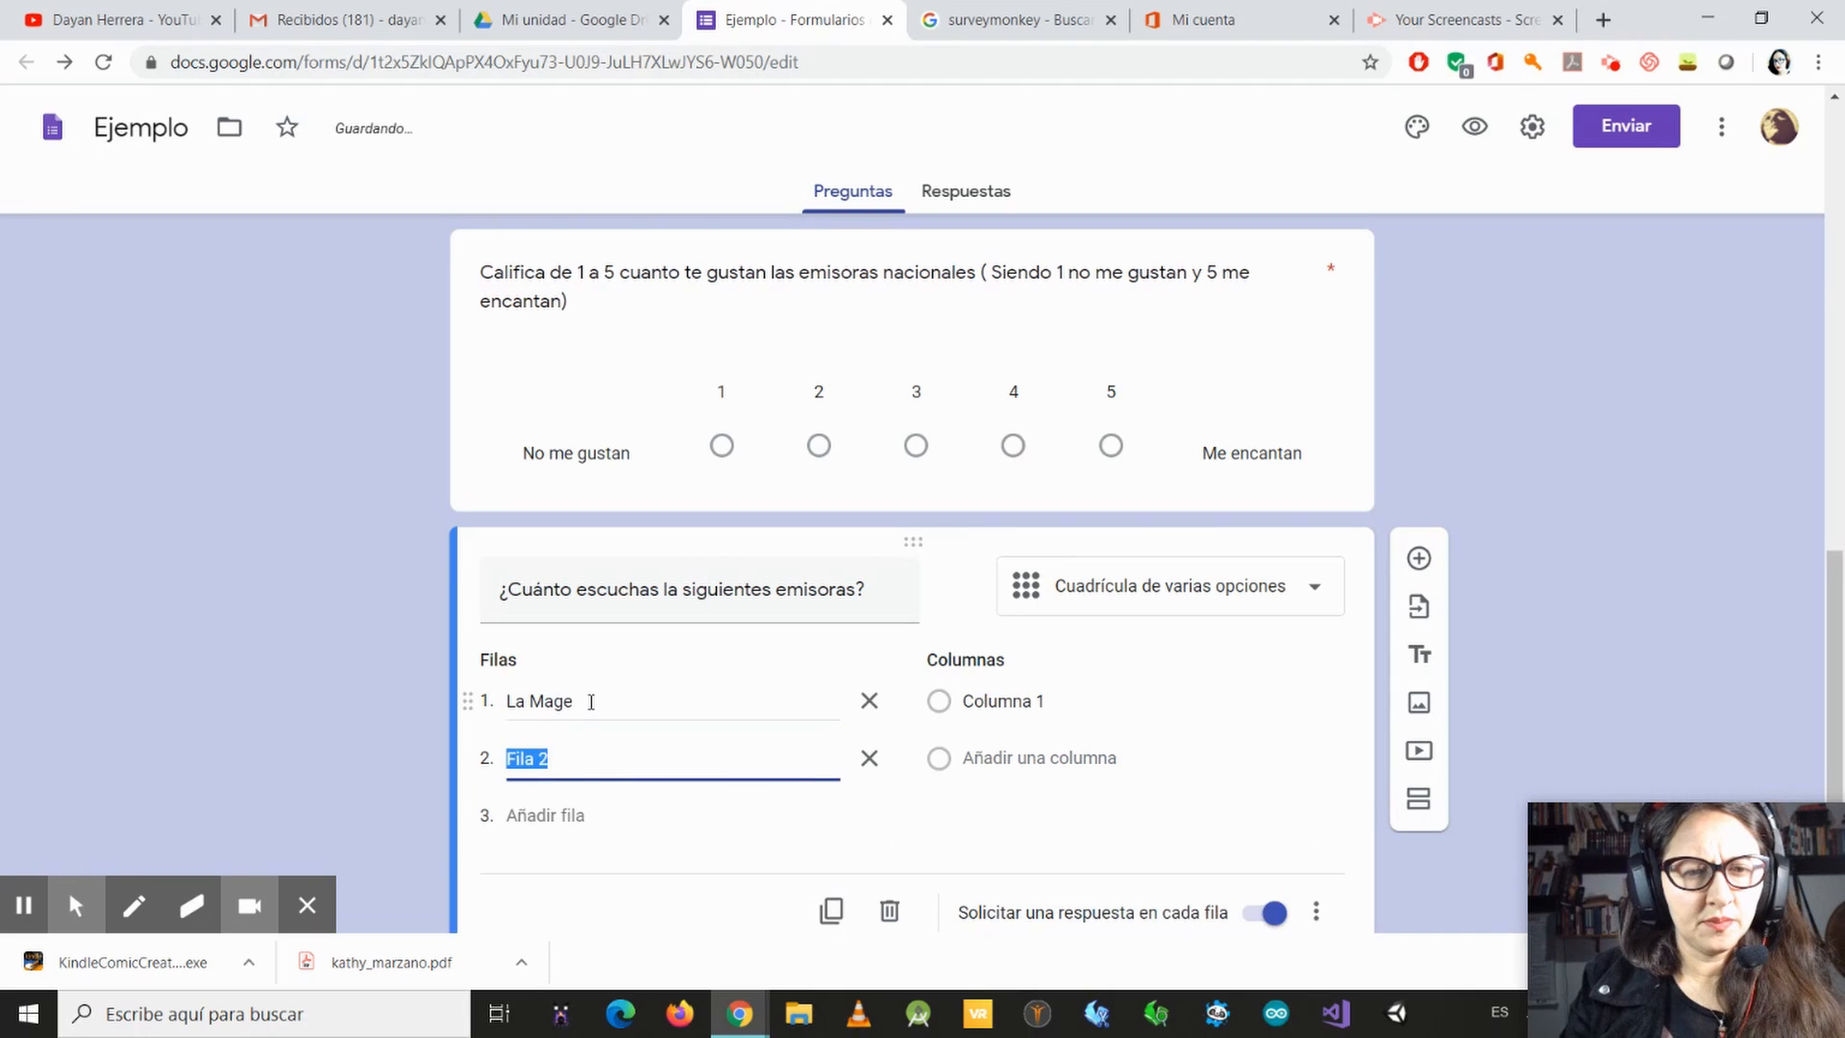
pyautogui.press('BackSpace')
pyautogui.click(659, 699)
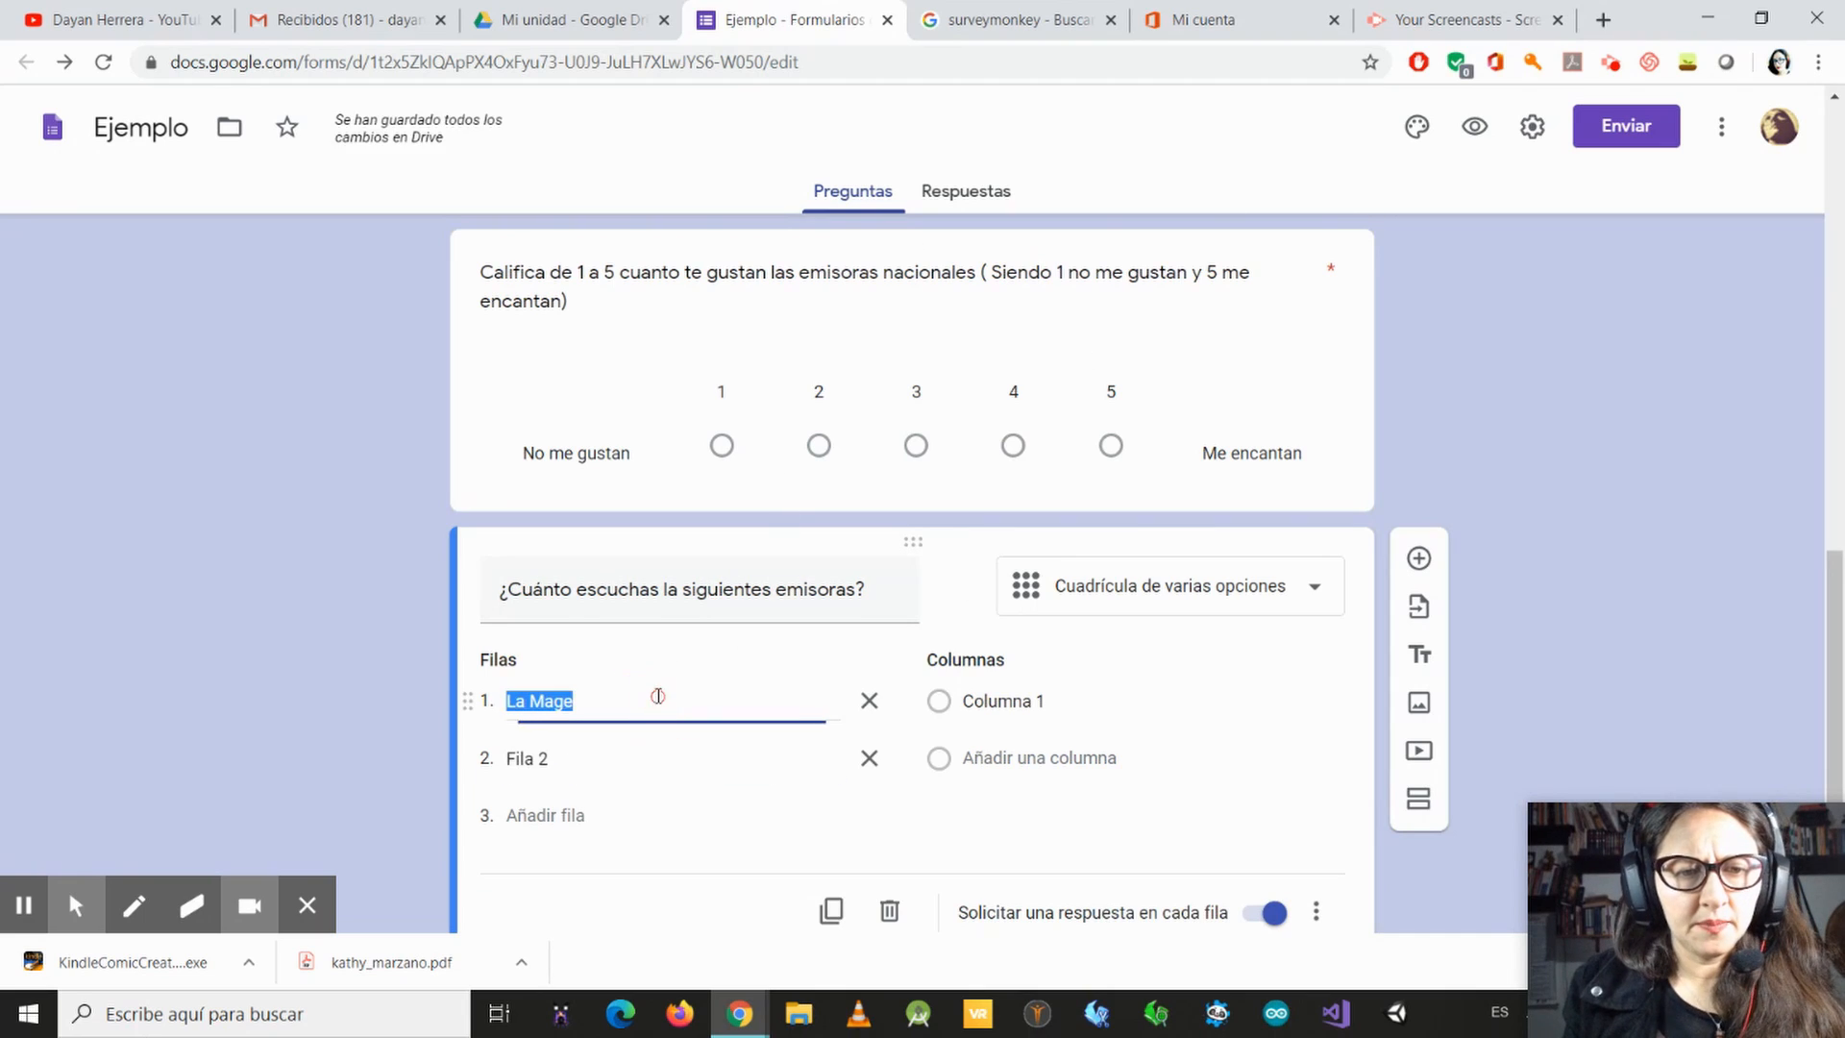
pyautogui.click(659, 696)
pyautogui.press('BackSpace')
pyautogui.write('a')
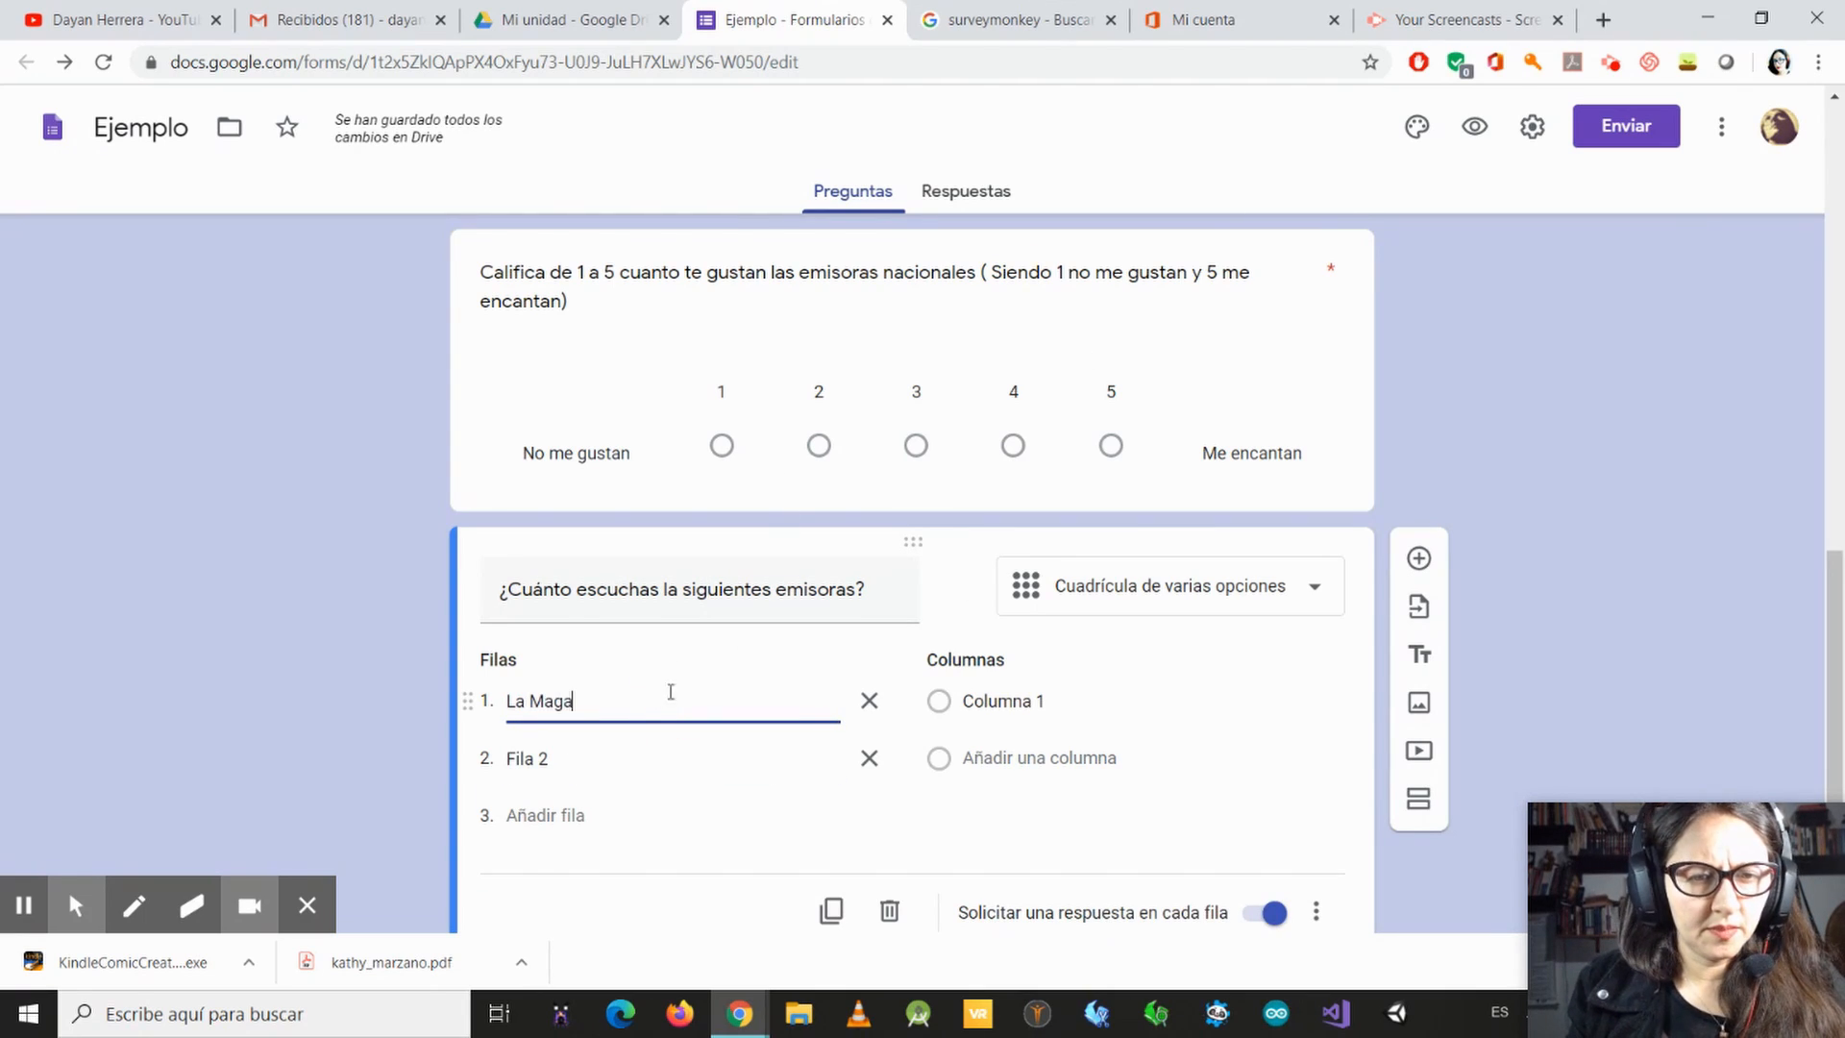
# Step: Name the grid's second row "Los 40 principales"
pyautogui.click(618, 758)
pyautogui.write('Los')
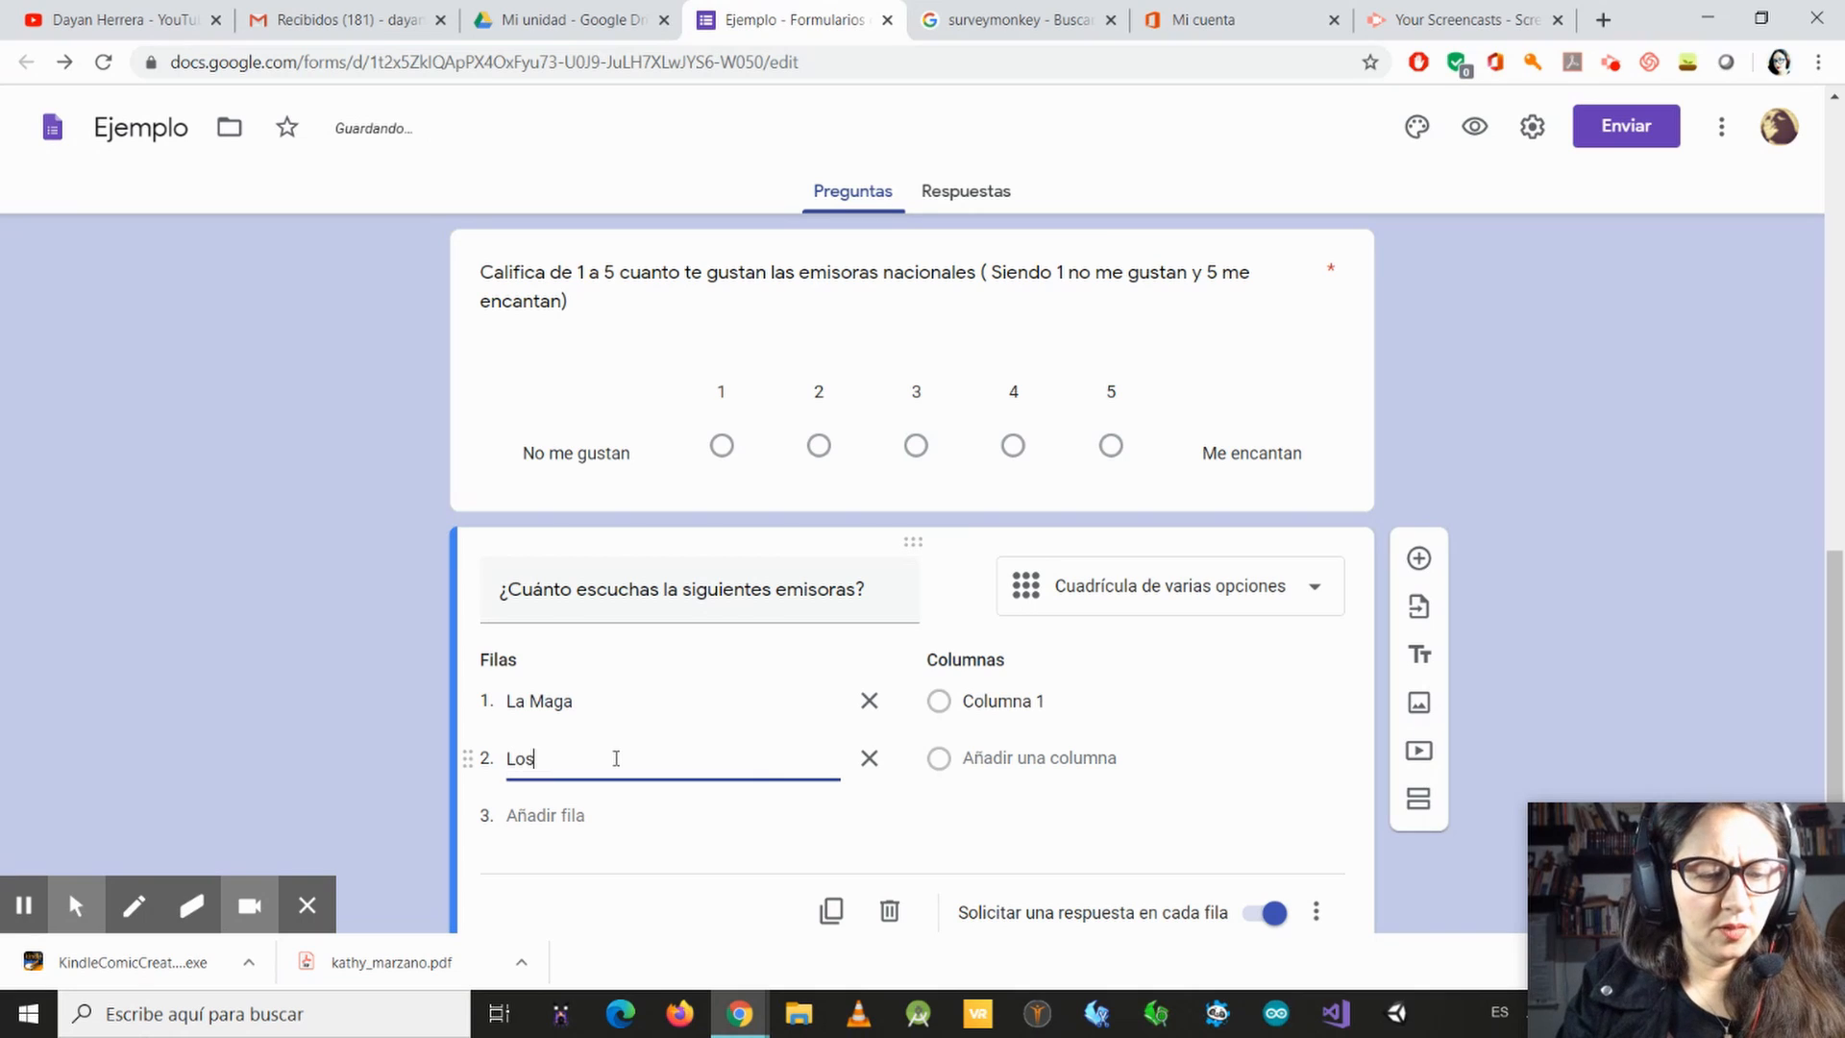
pyautogui.write(' 40 pr')
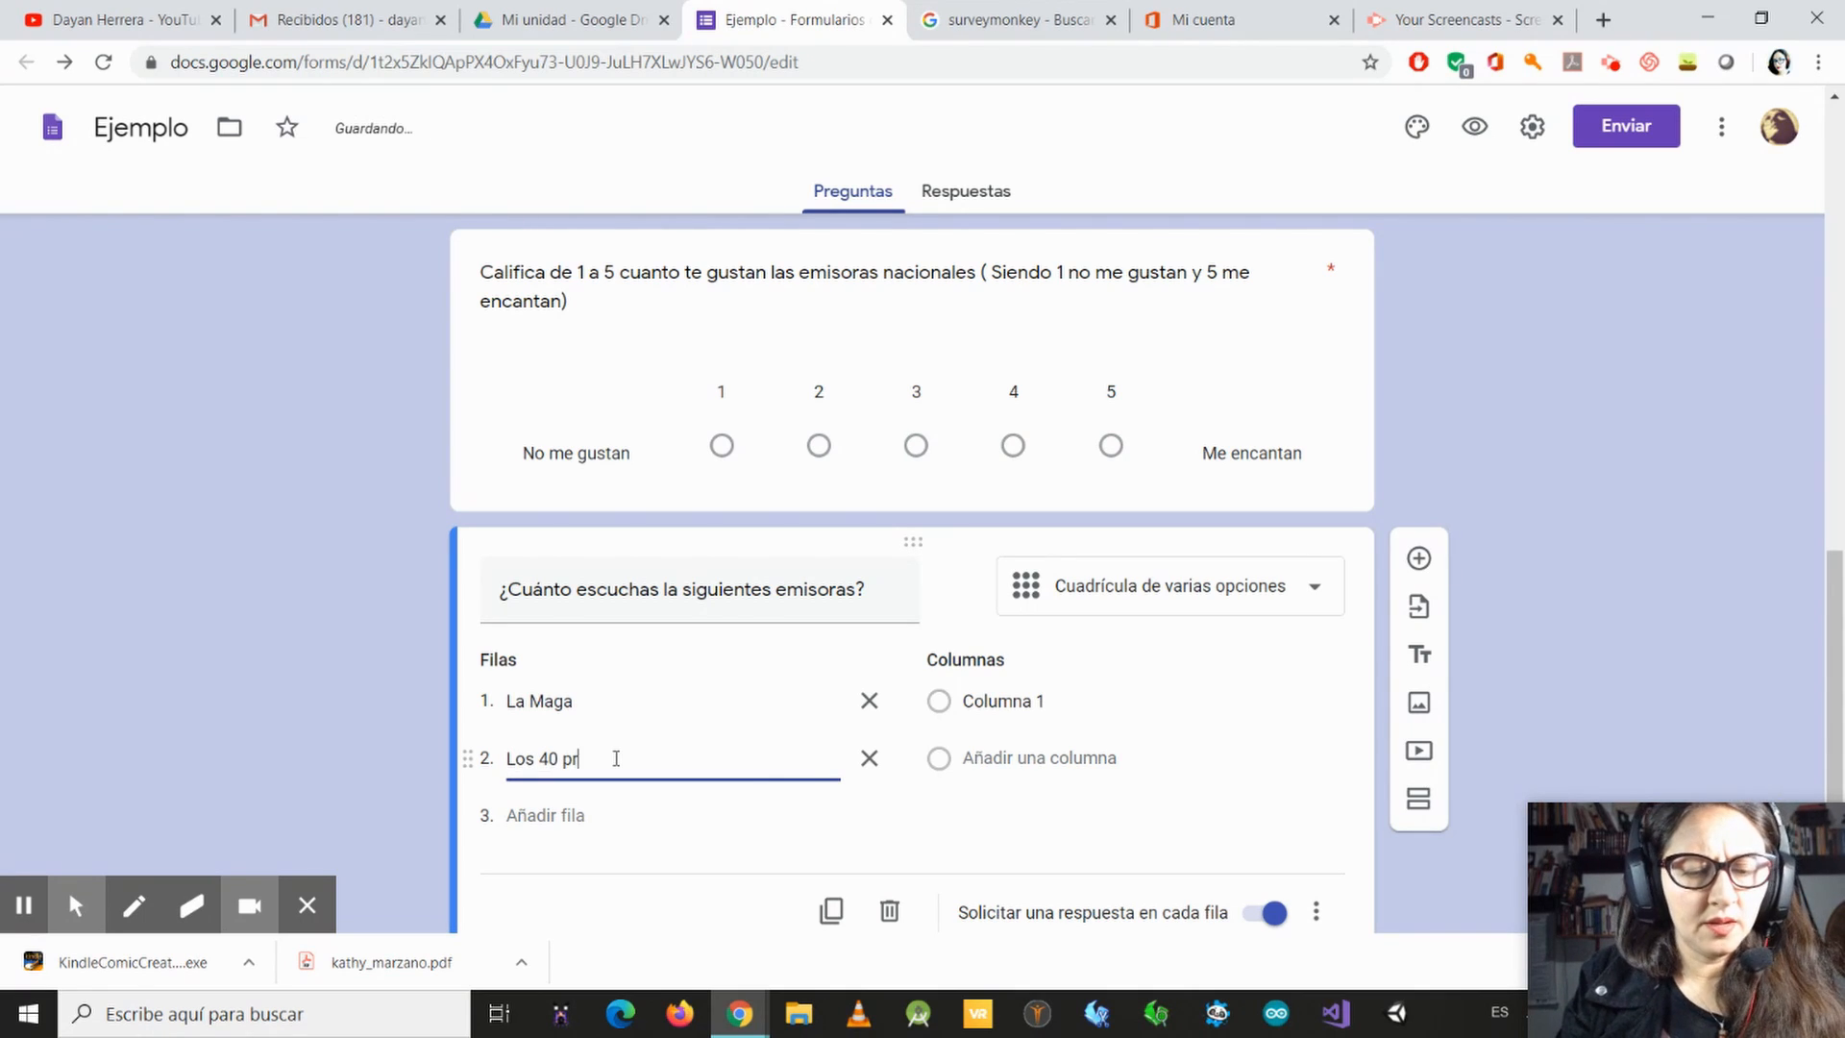
pyautogui.write('incipales')
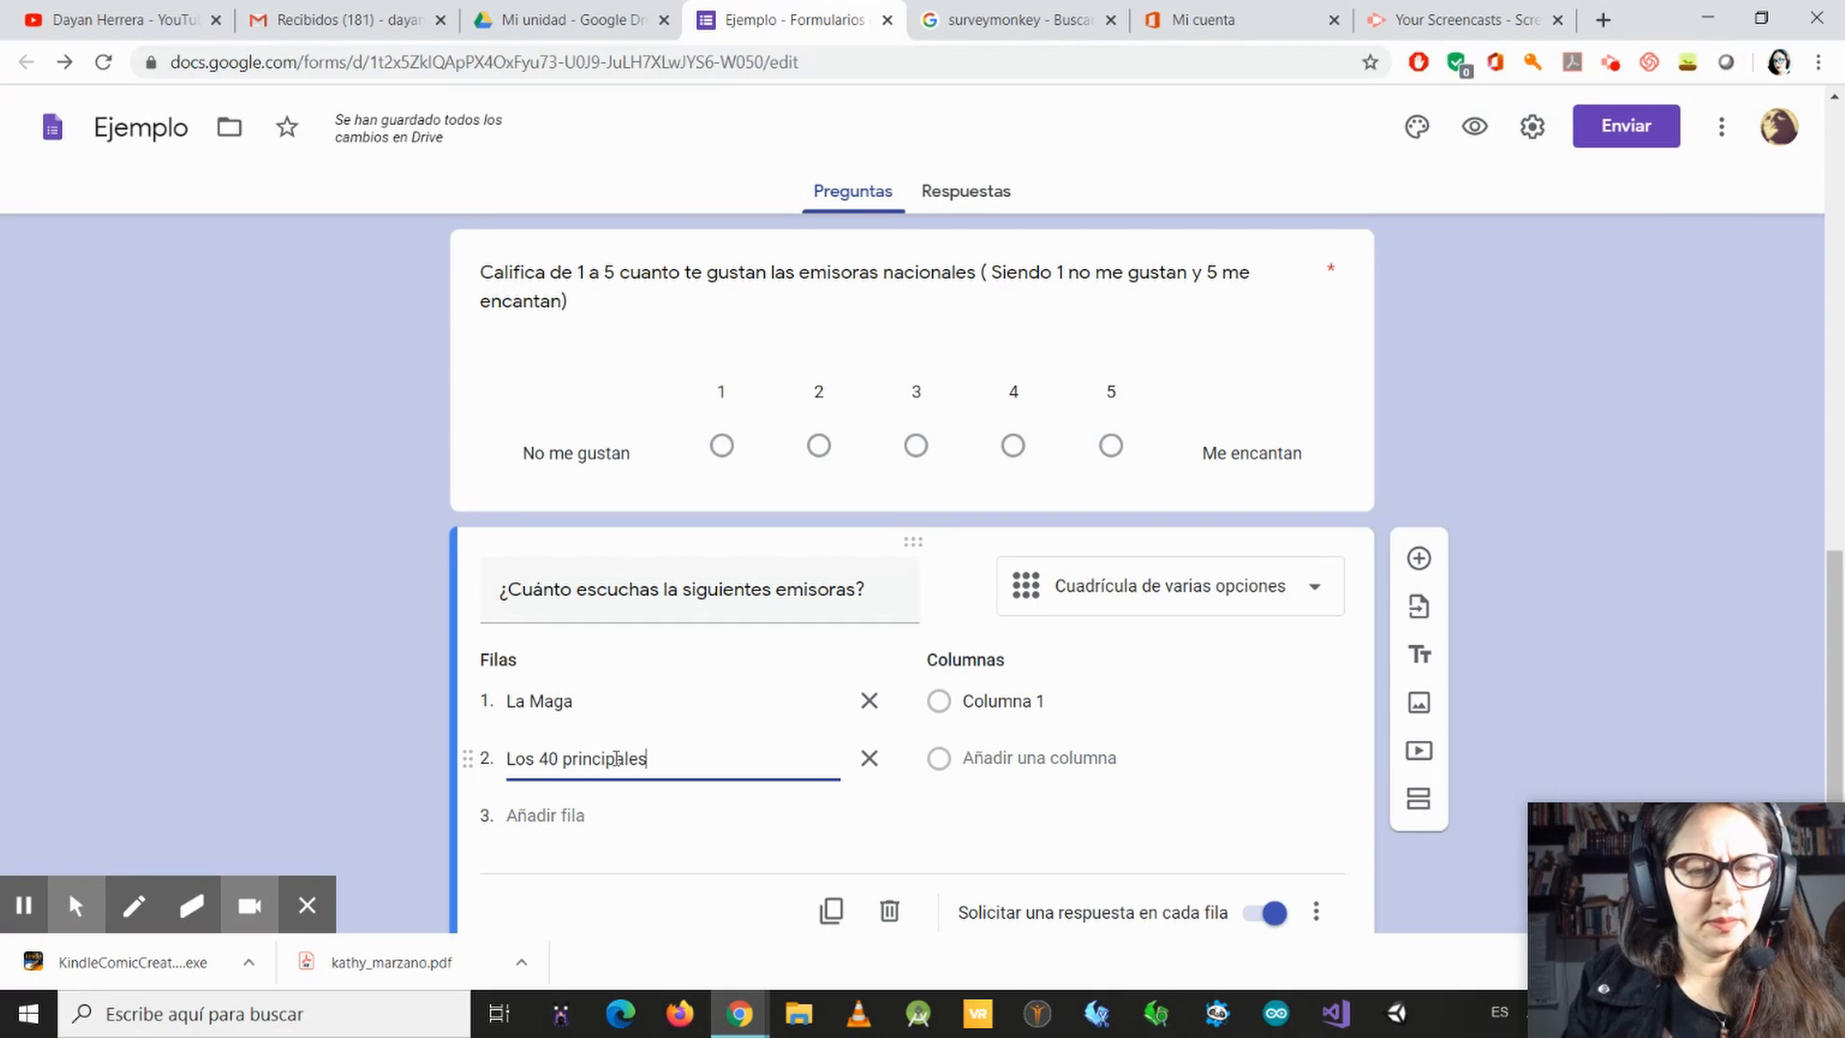
# Step: Add a third row named "Raidoactiva" to the grid, with an empty fourth row after it
pyautogui.press('Return')
pyautogui.write('Ra')
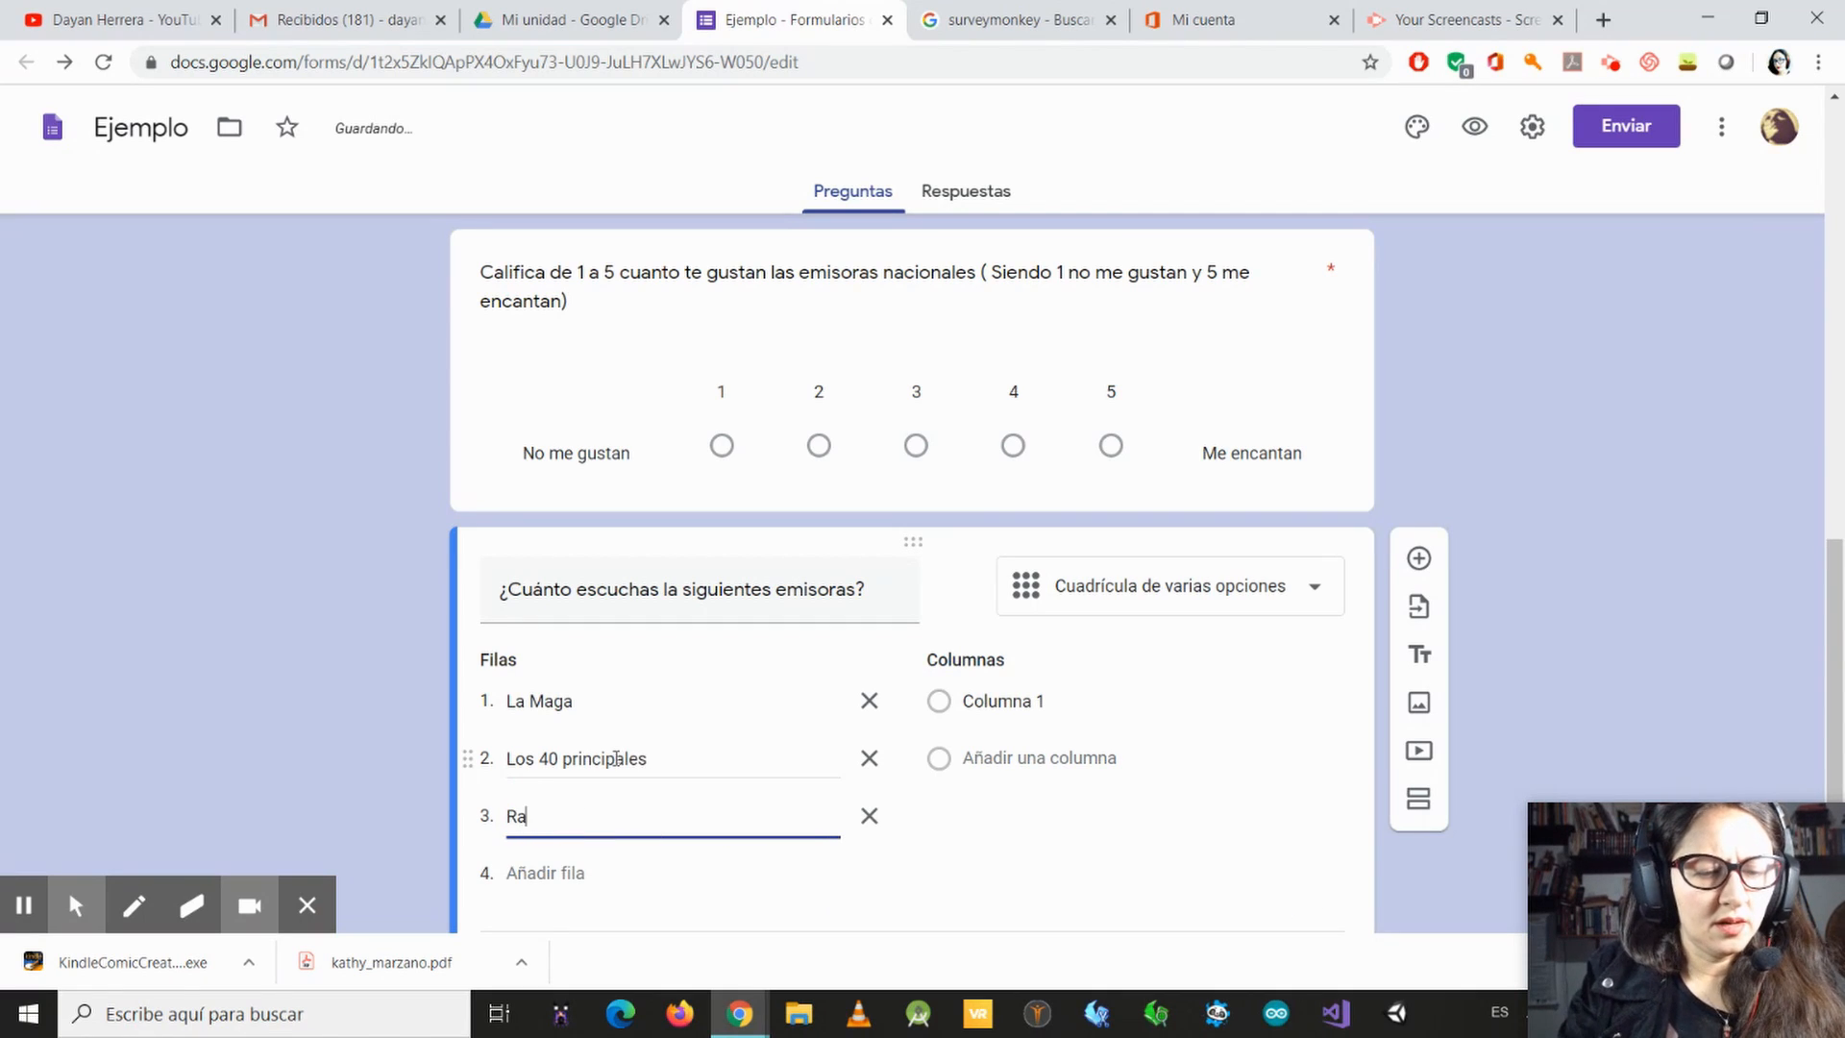
pyautogui.write('ioacti')
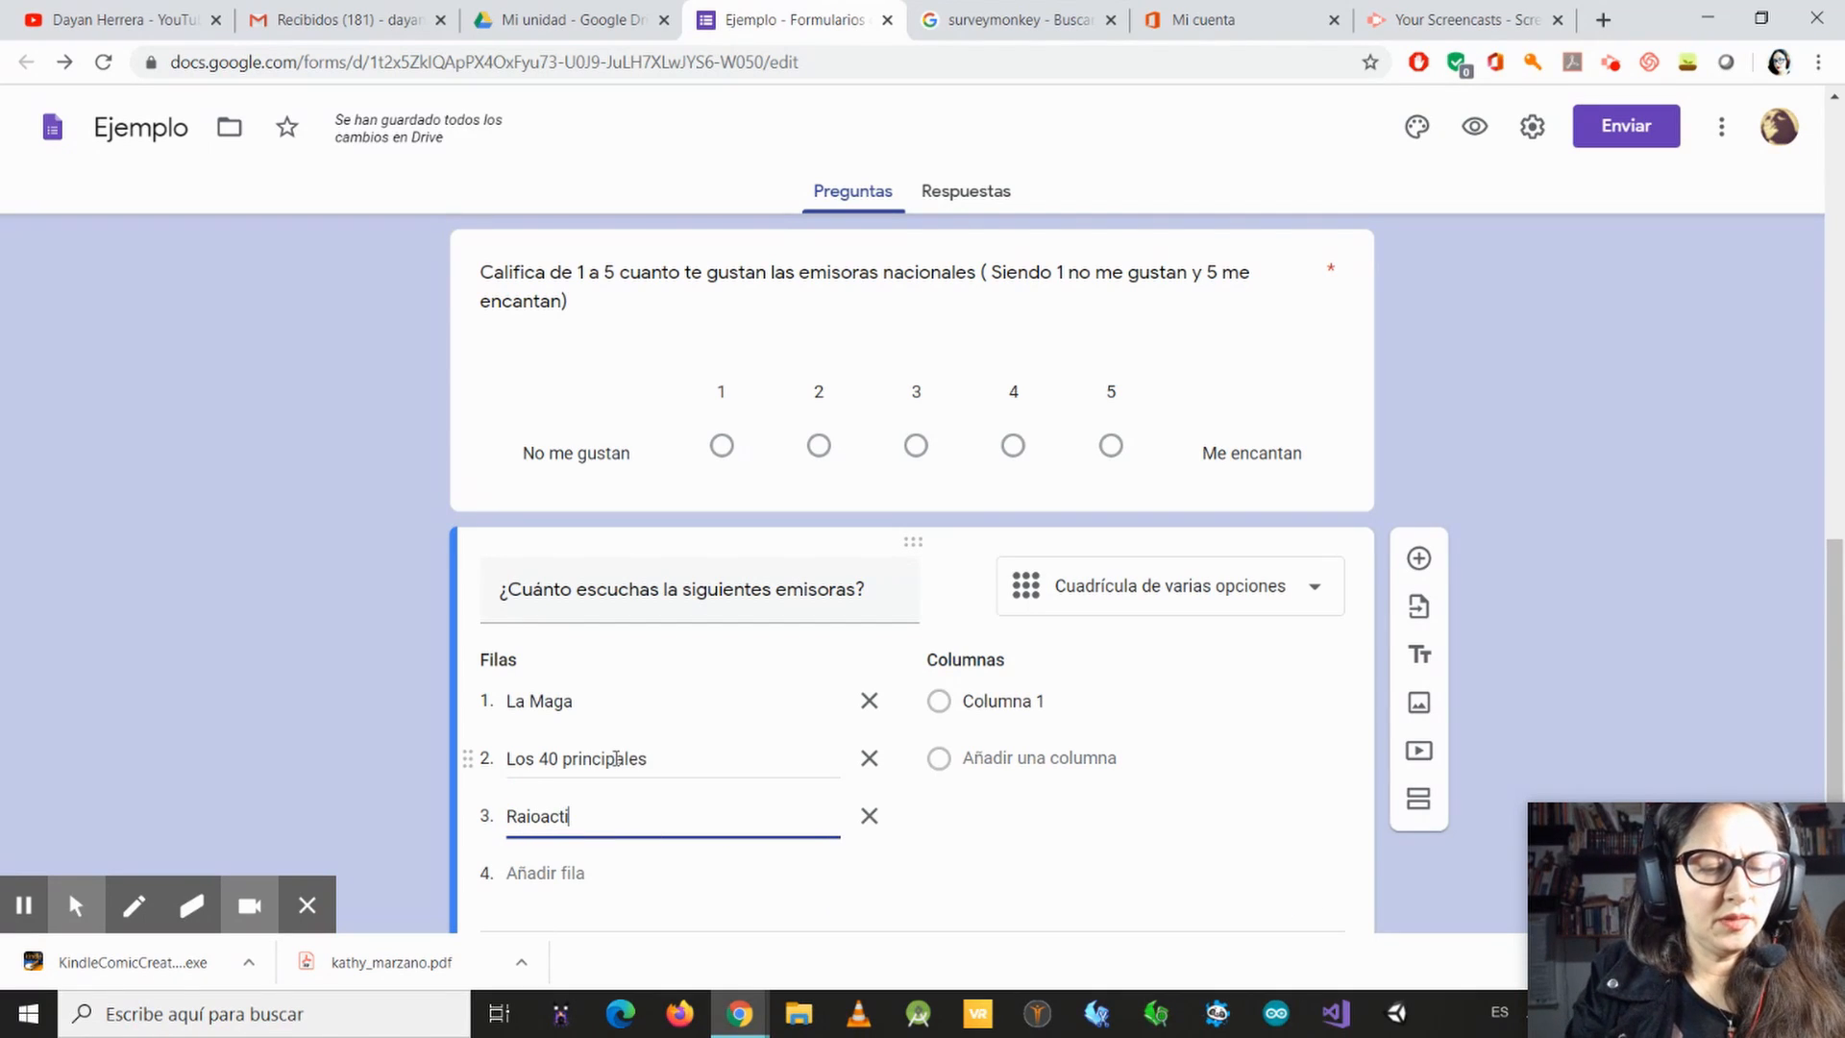
pyautogui.write('va')
pyautogui.press('Return')
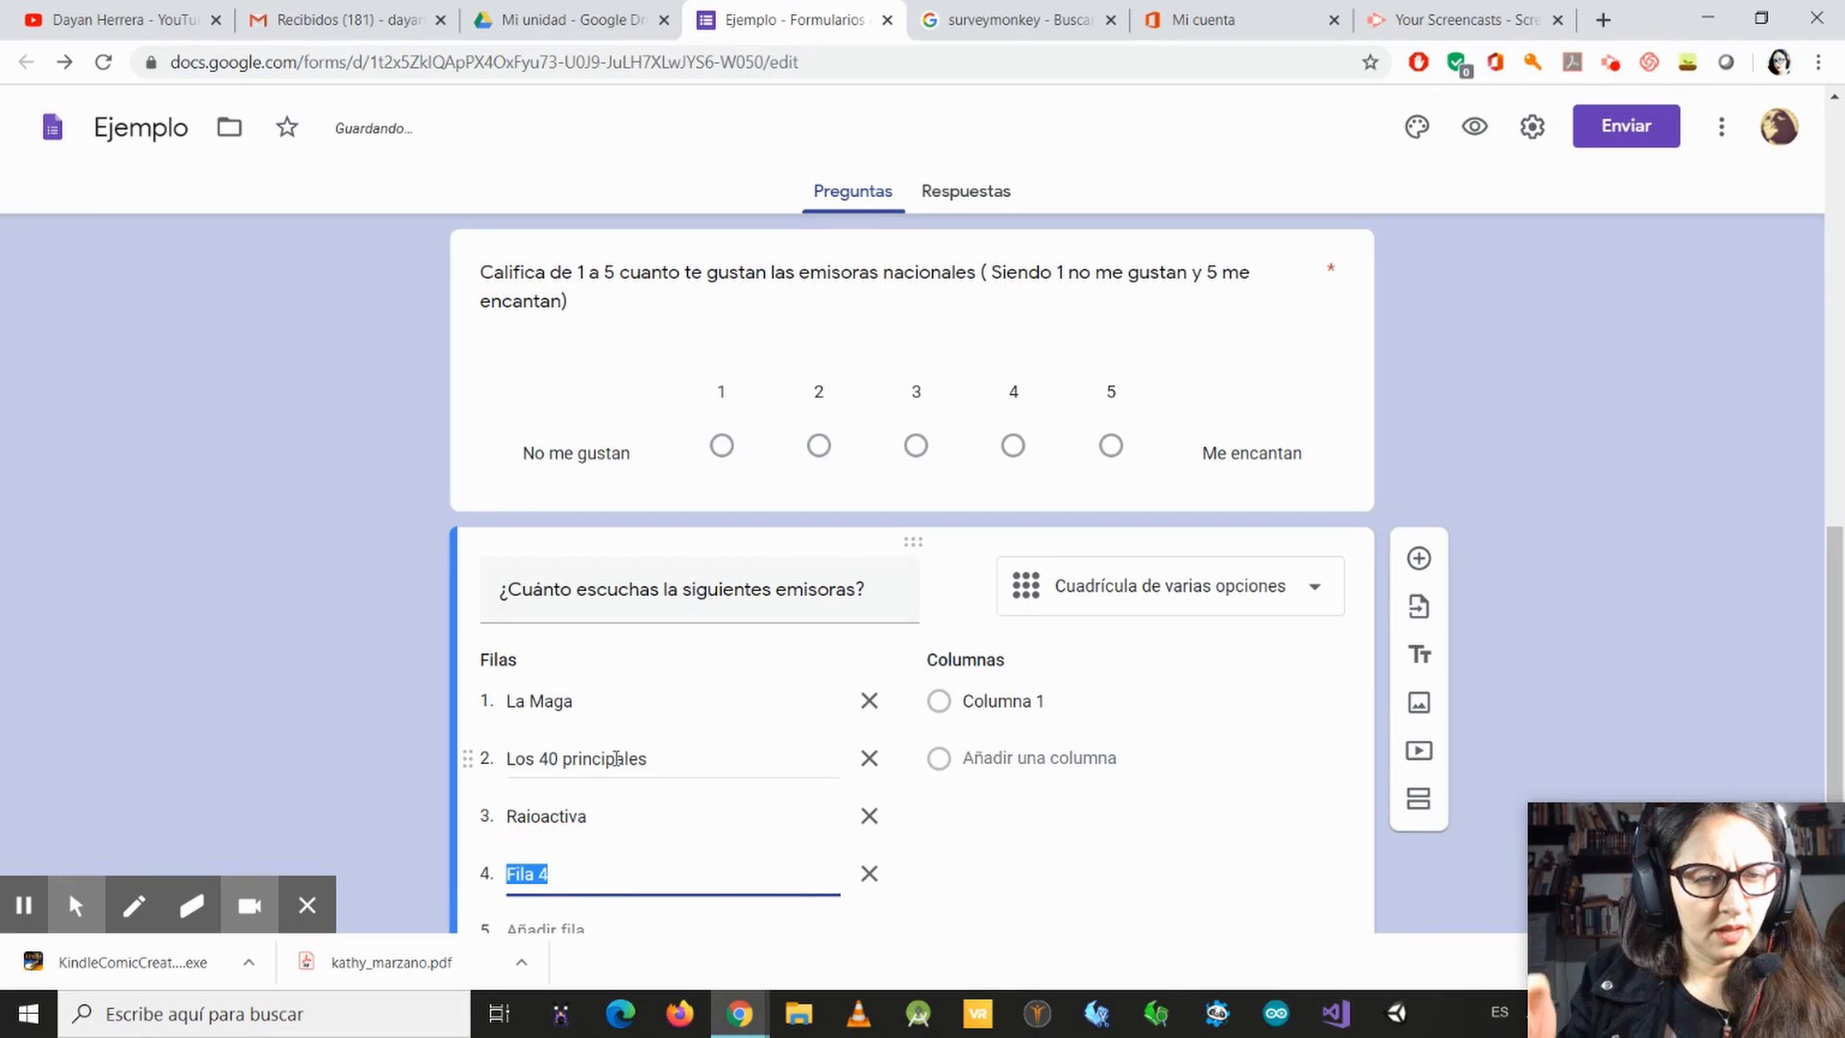
pyautogui.click(538, 815)
pyautogui.click(538, 814)
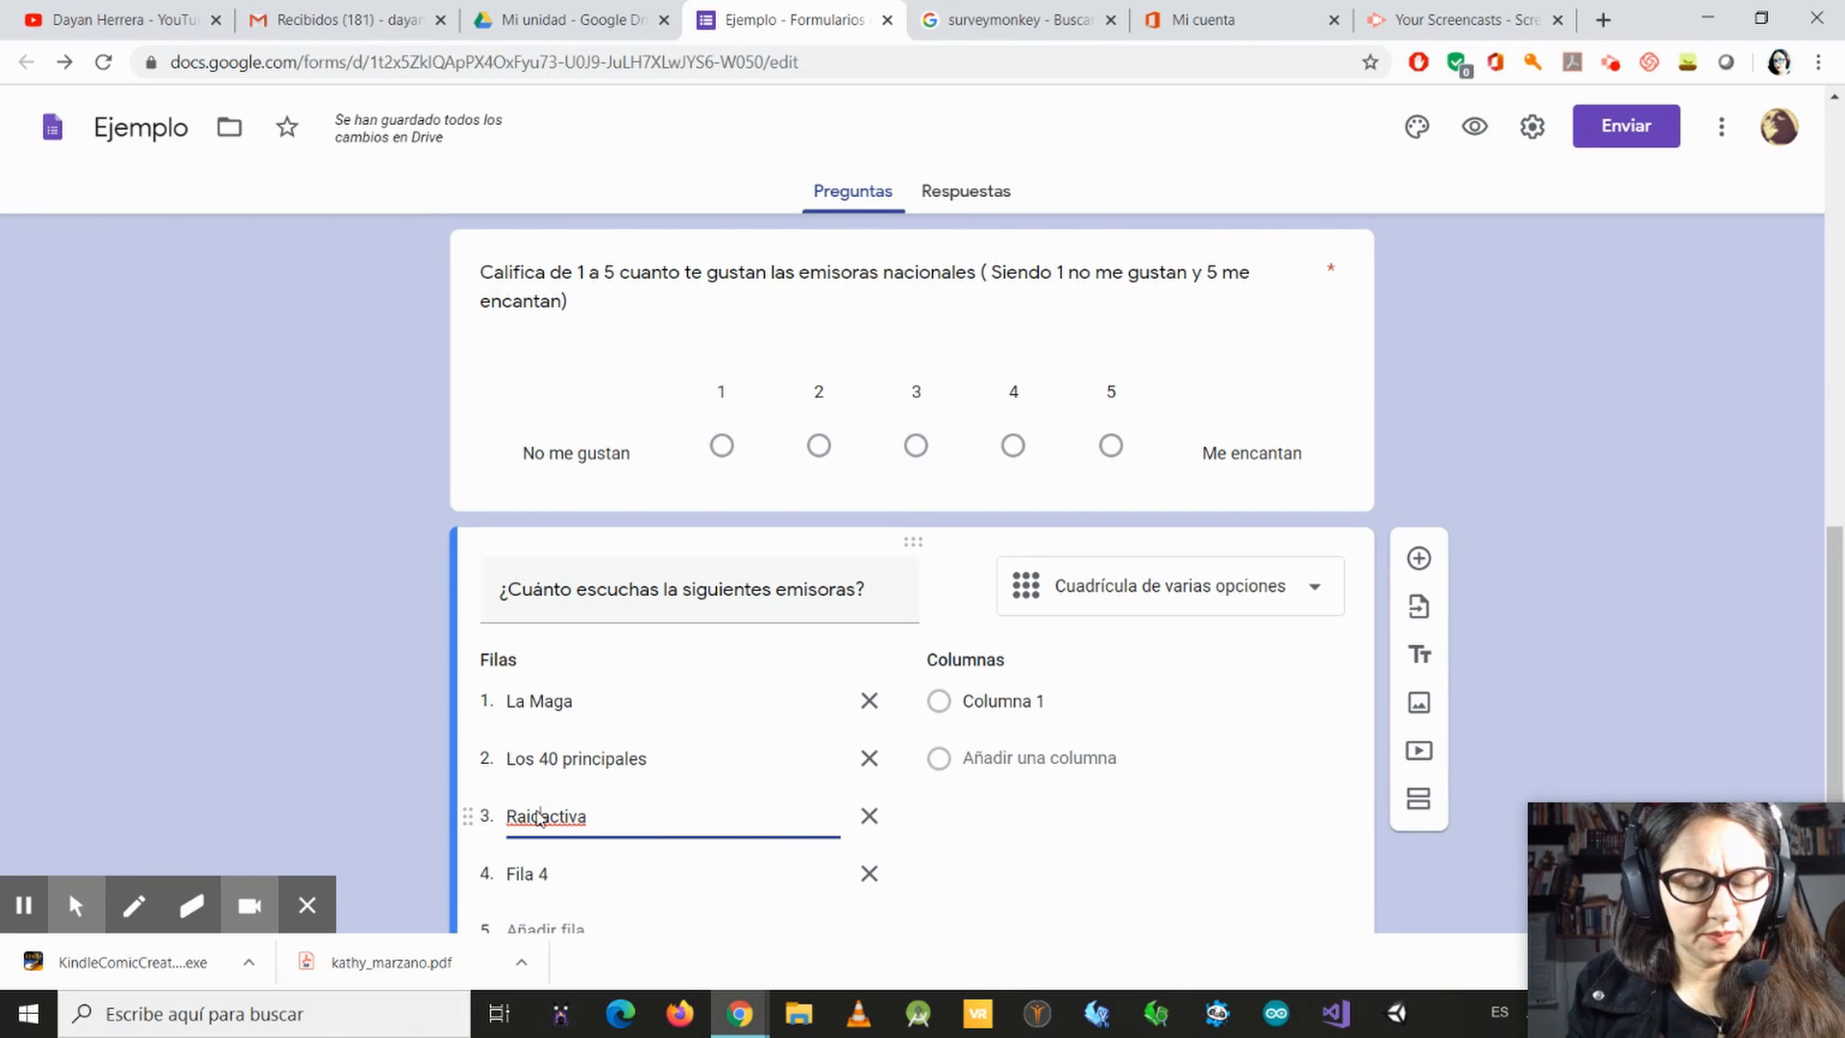
pyautogui.write('d')
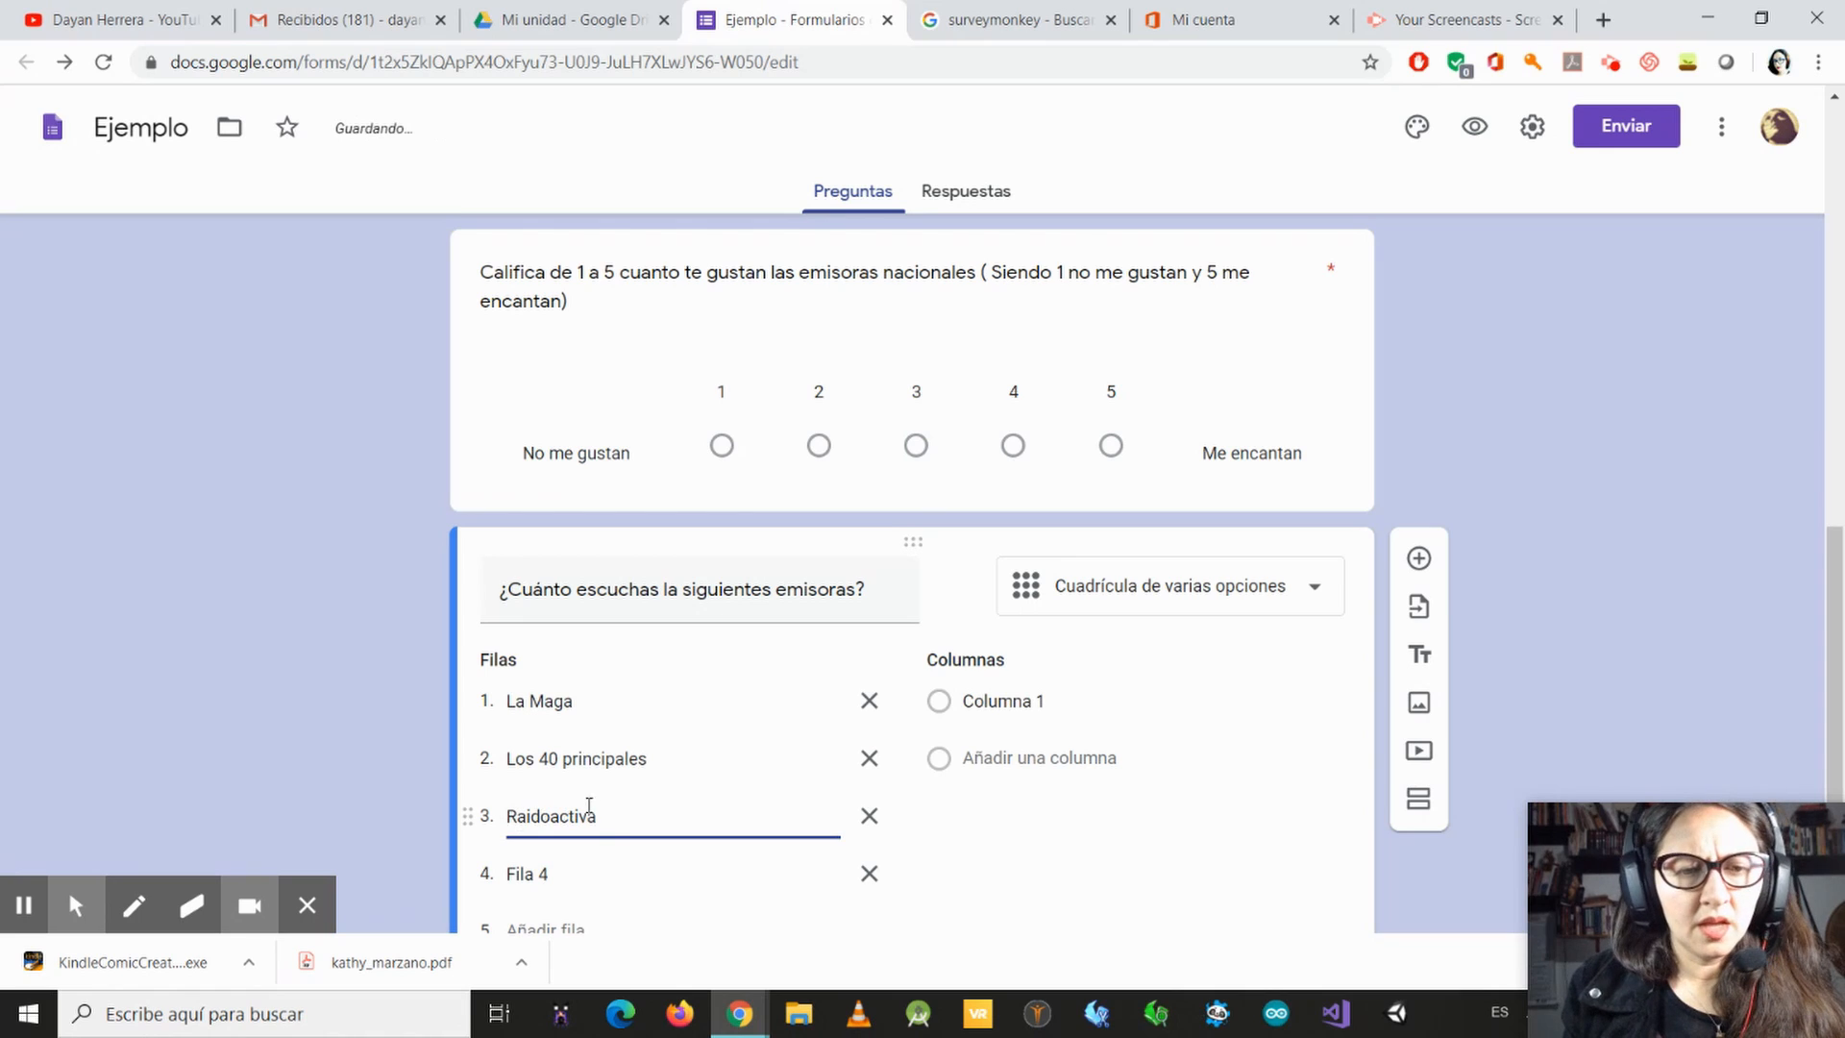
# Step: Name the grid's fourth row "La FM" and add a fifth row named "El Sol"
pyautogui.click(598, 874)
pyautogui.write('La')
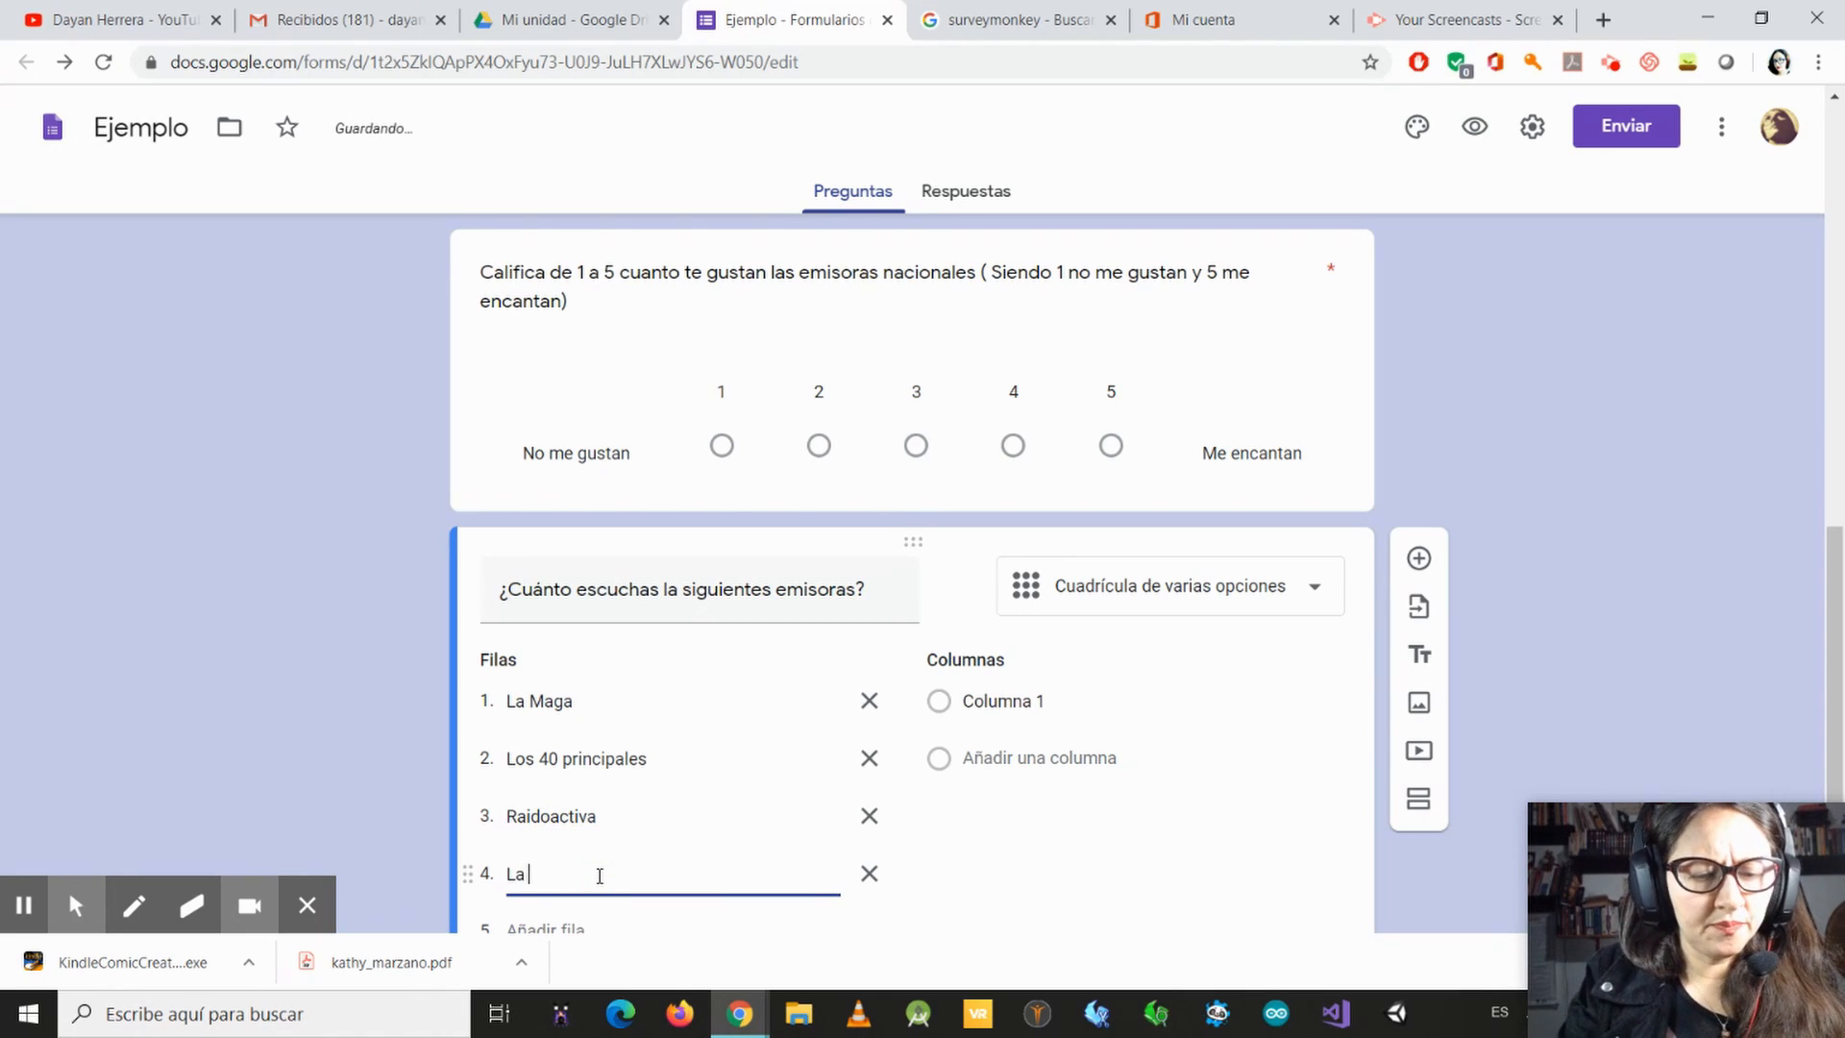
pyautogui.write(' FMM')
pyautogui.press('BackSpace')
pyautogui.press('BackSpace')
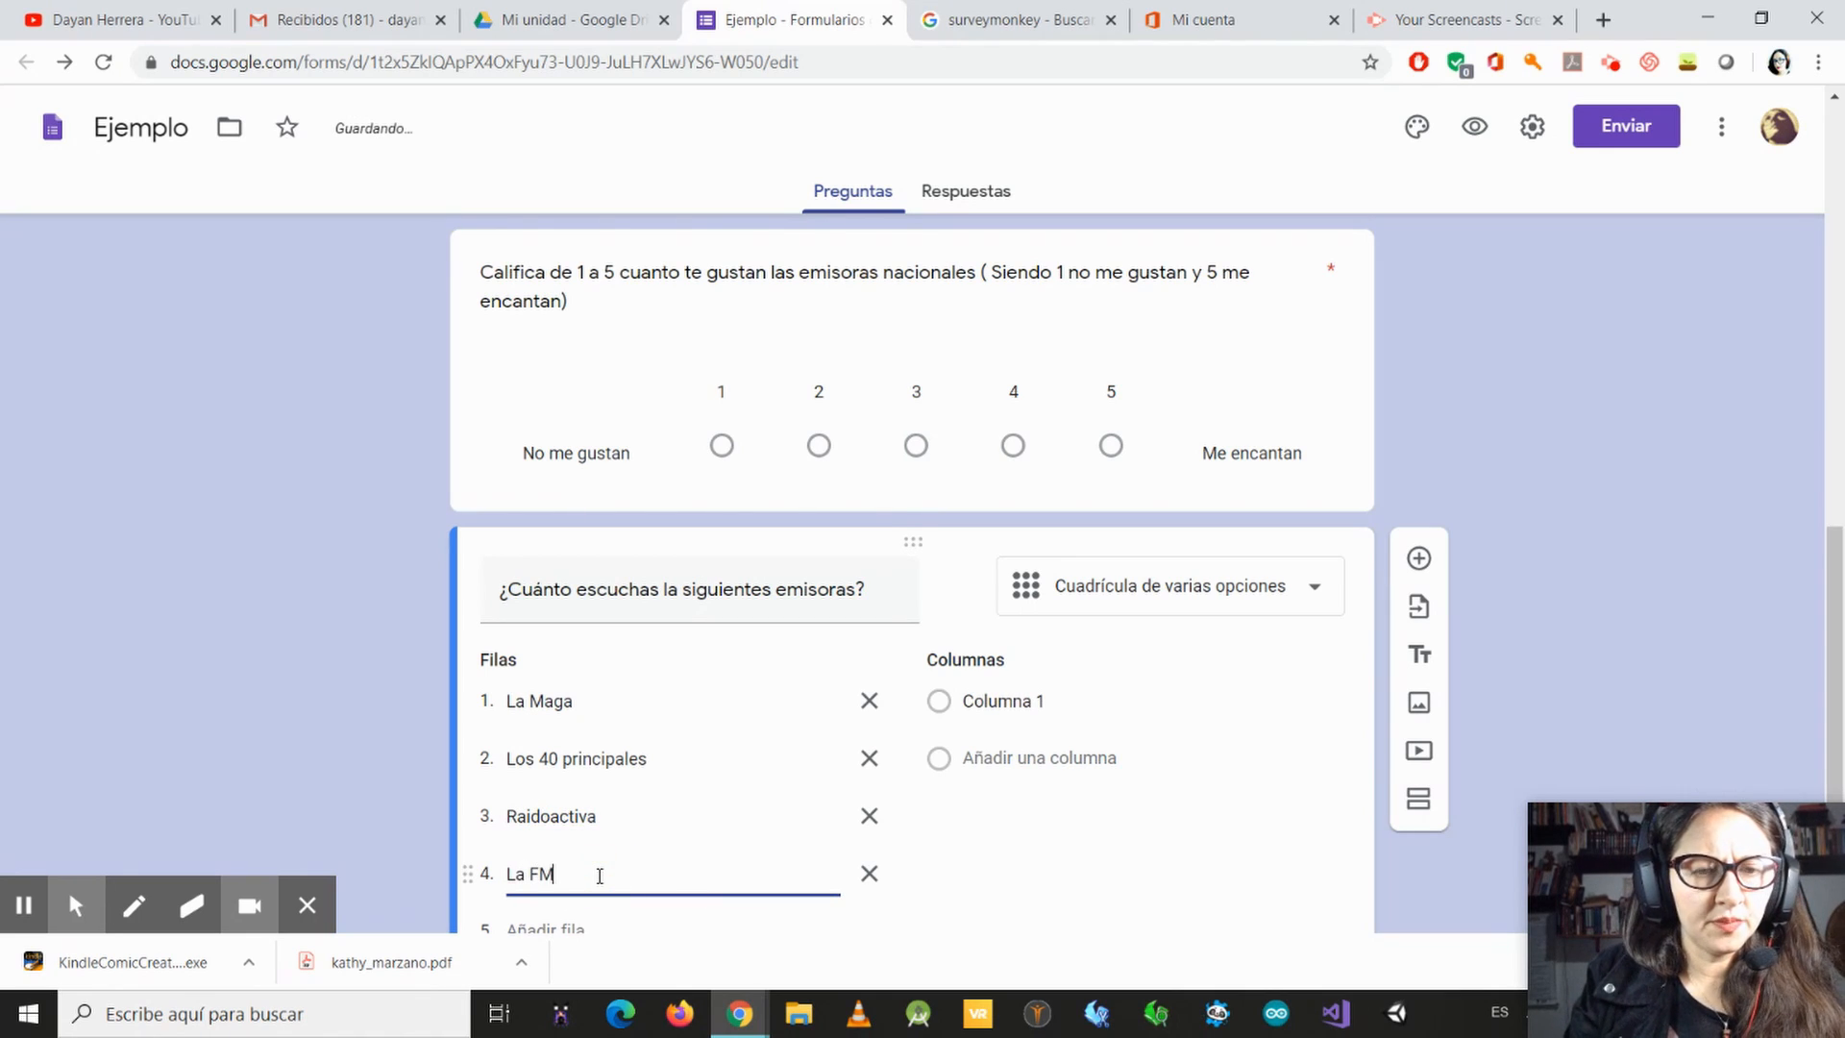
pyautogui.write('M')
pyautogui.scroll(-1, 769, 711)
pyautogui.click(699, 807)
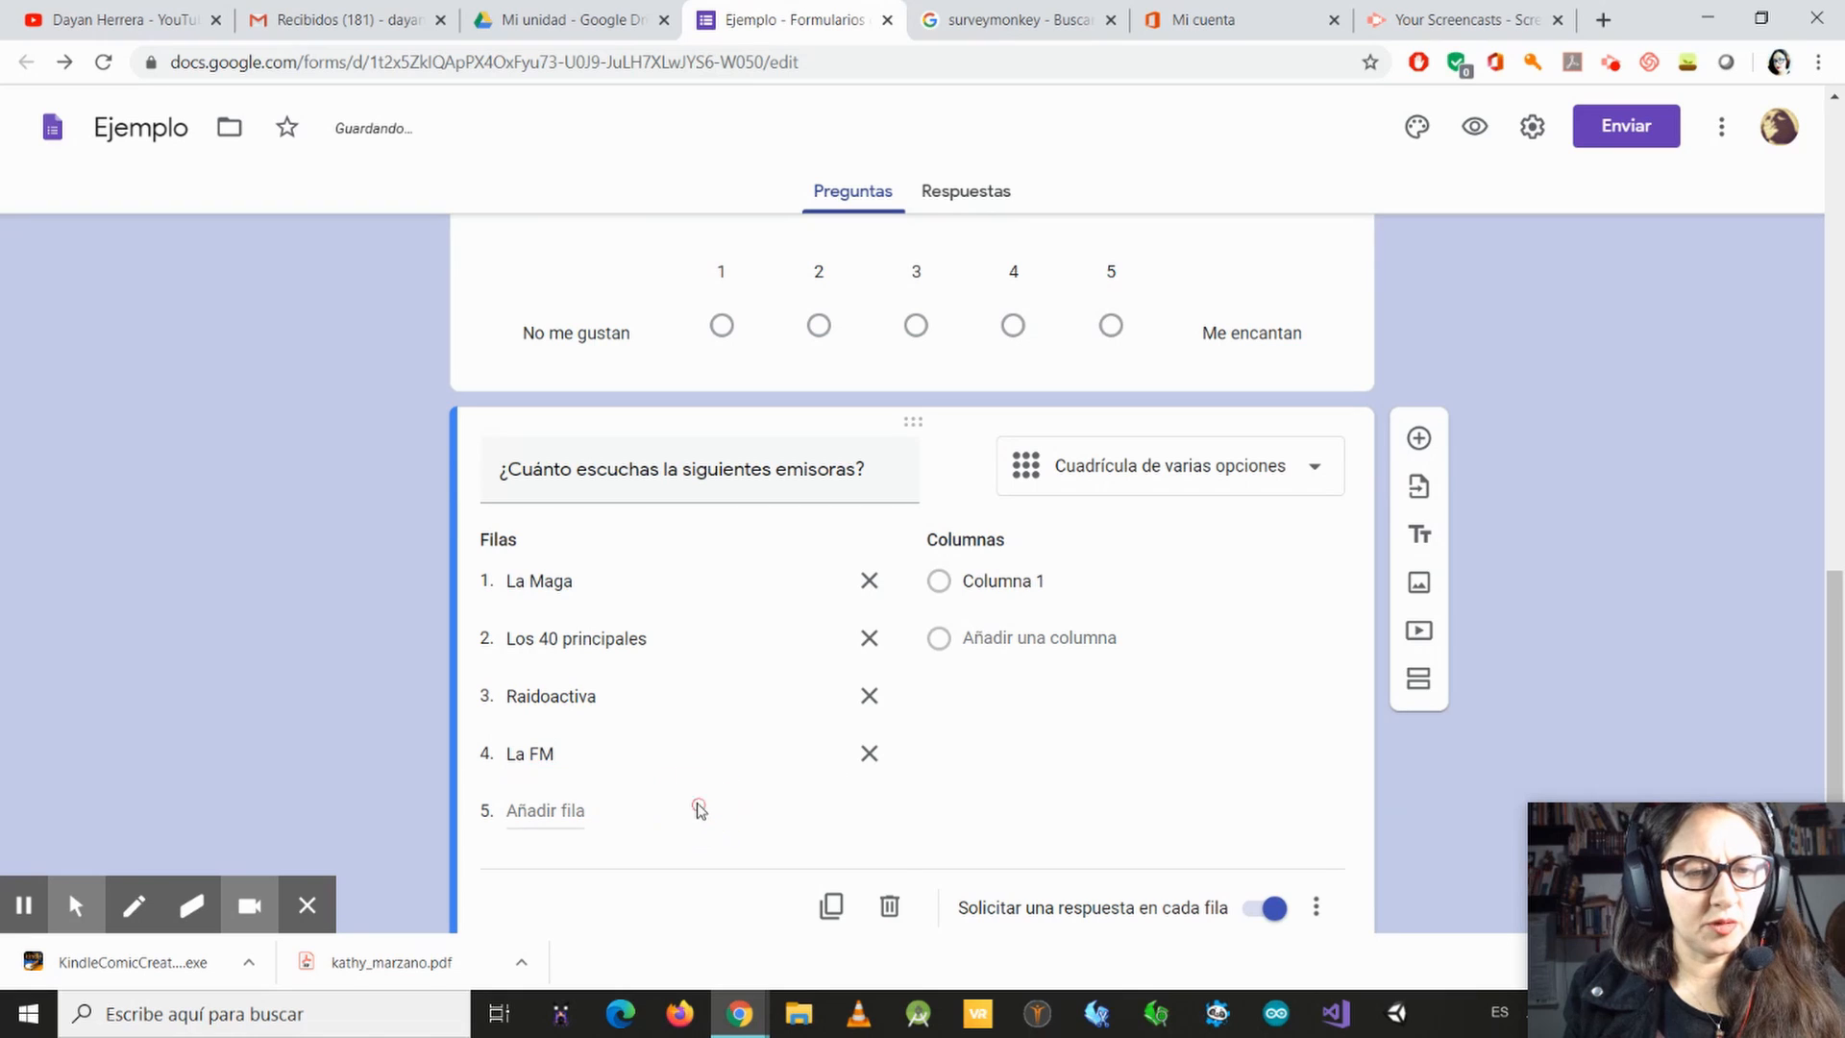
pyautogui.click(528, 813)
pyautogui.write('El Sol')
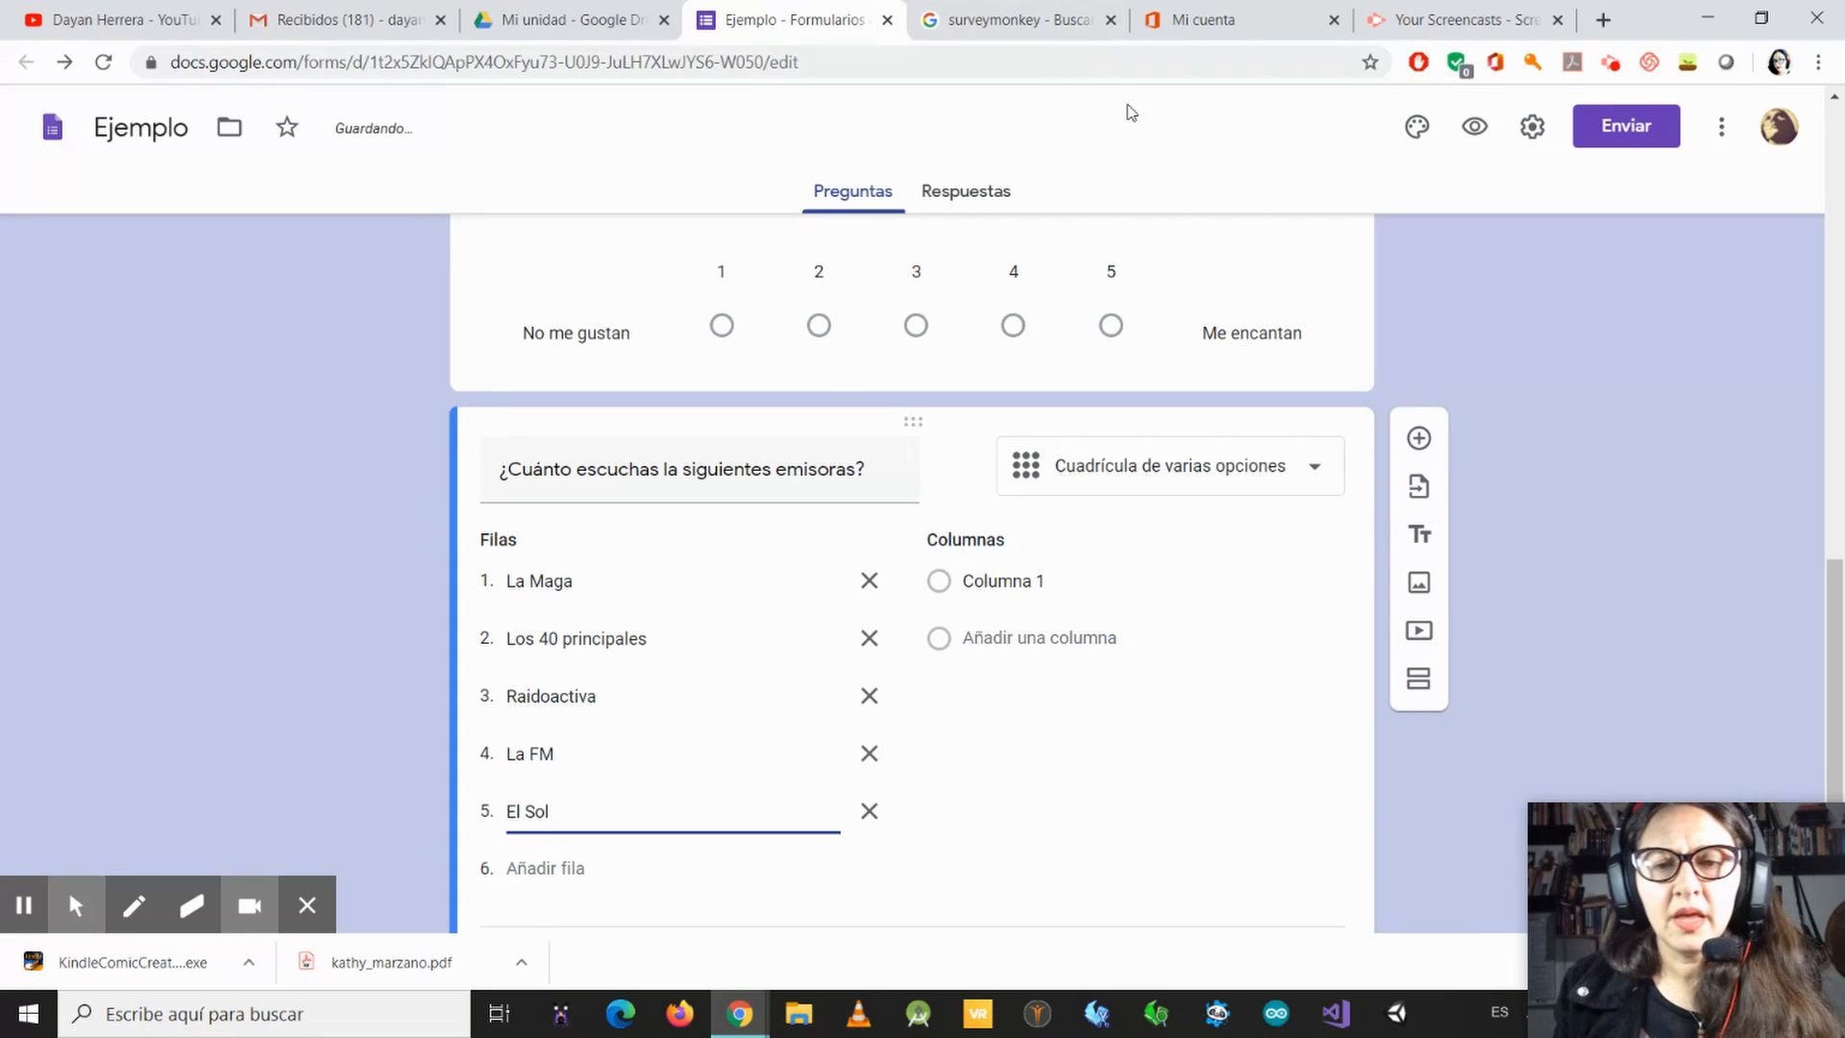
# Step: Name the grid's first column "No la escucho" and add a second column below it
pyautogui.click(1057, 583)
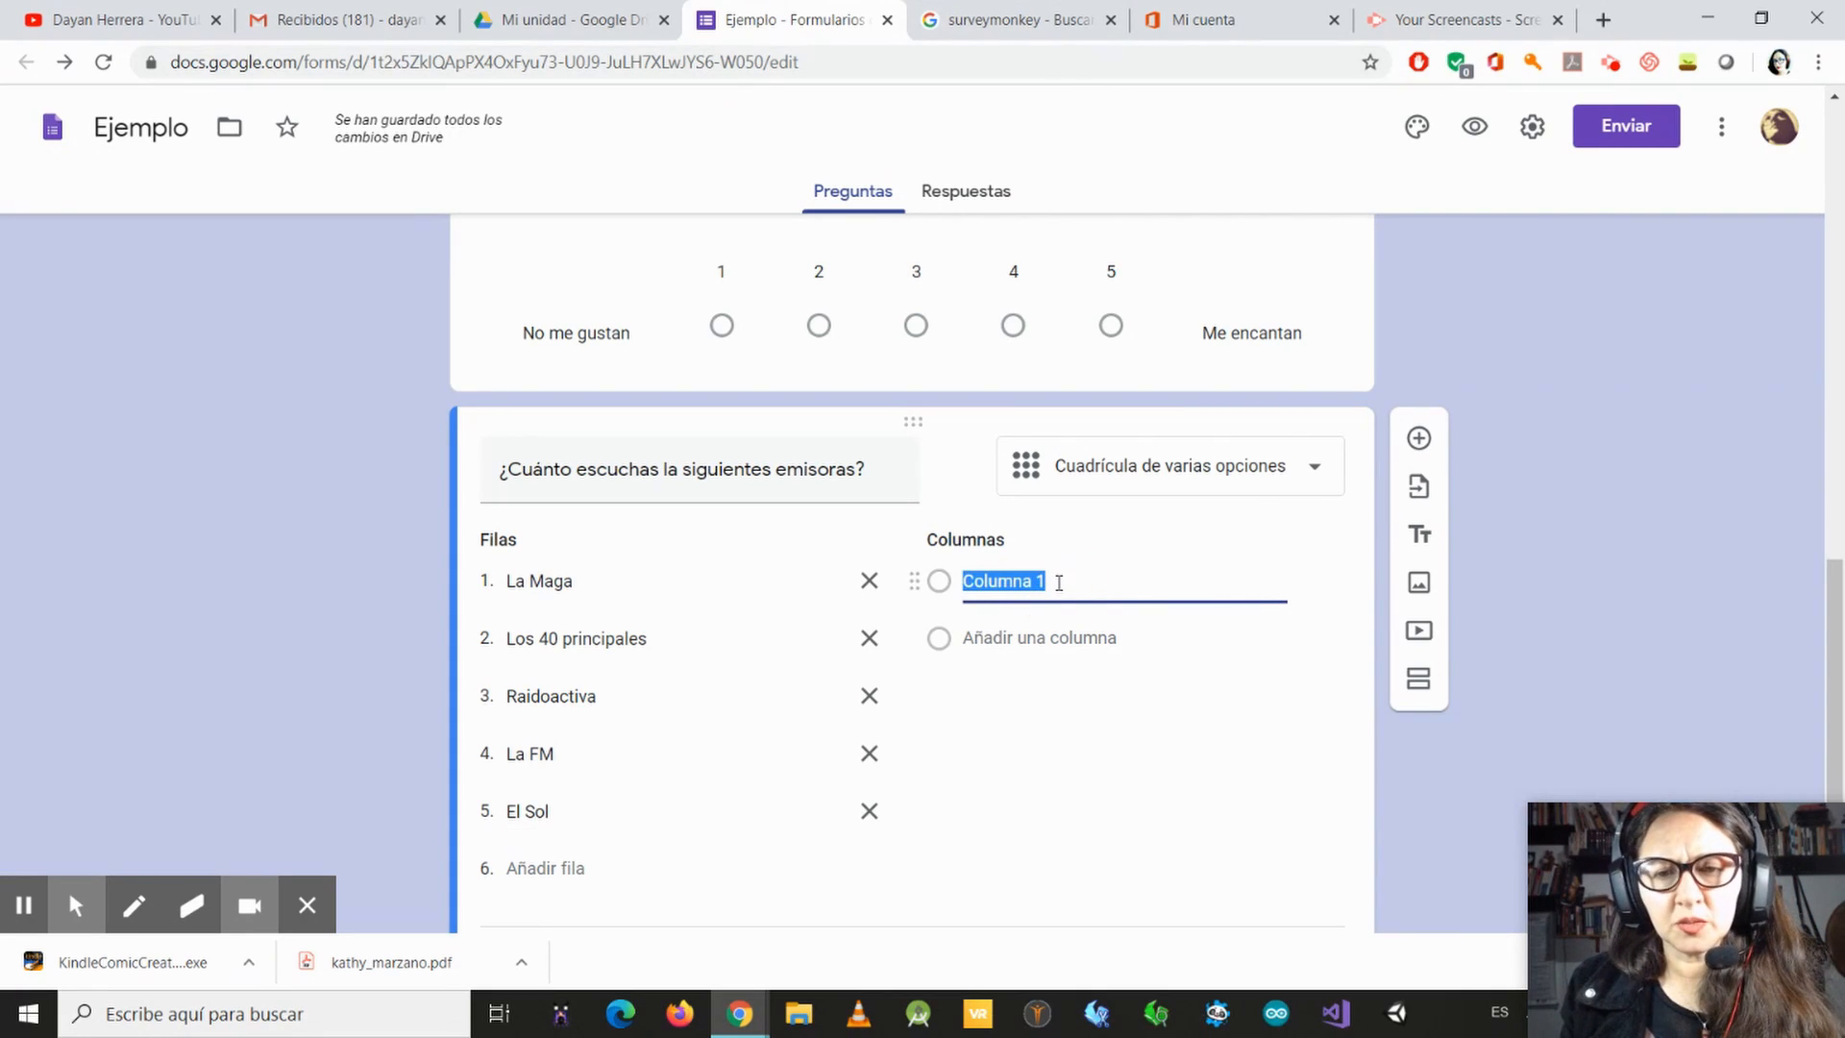
pyautogui.write('Noa l')
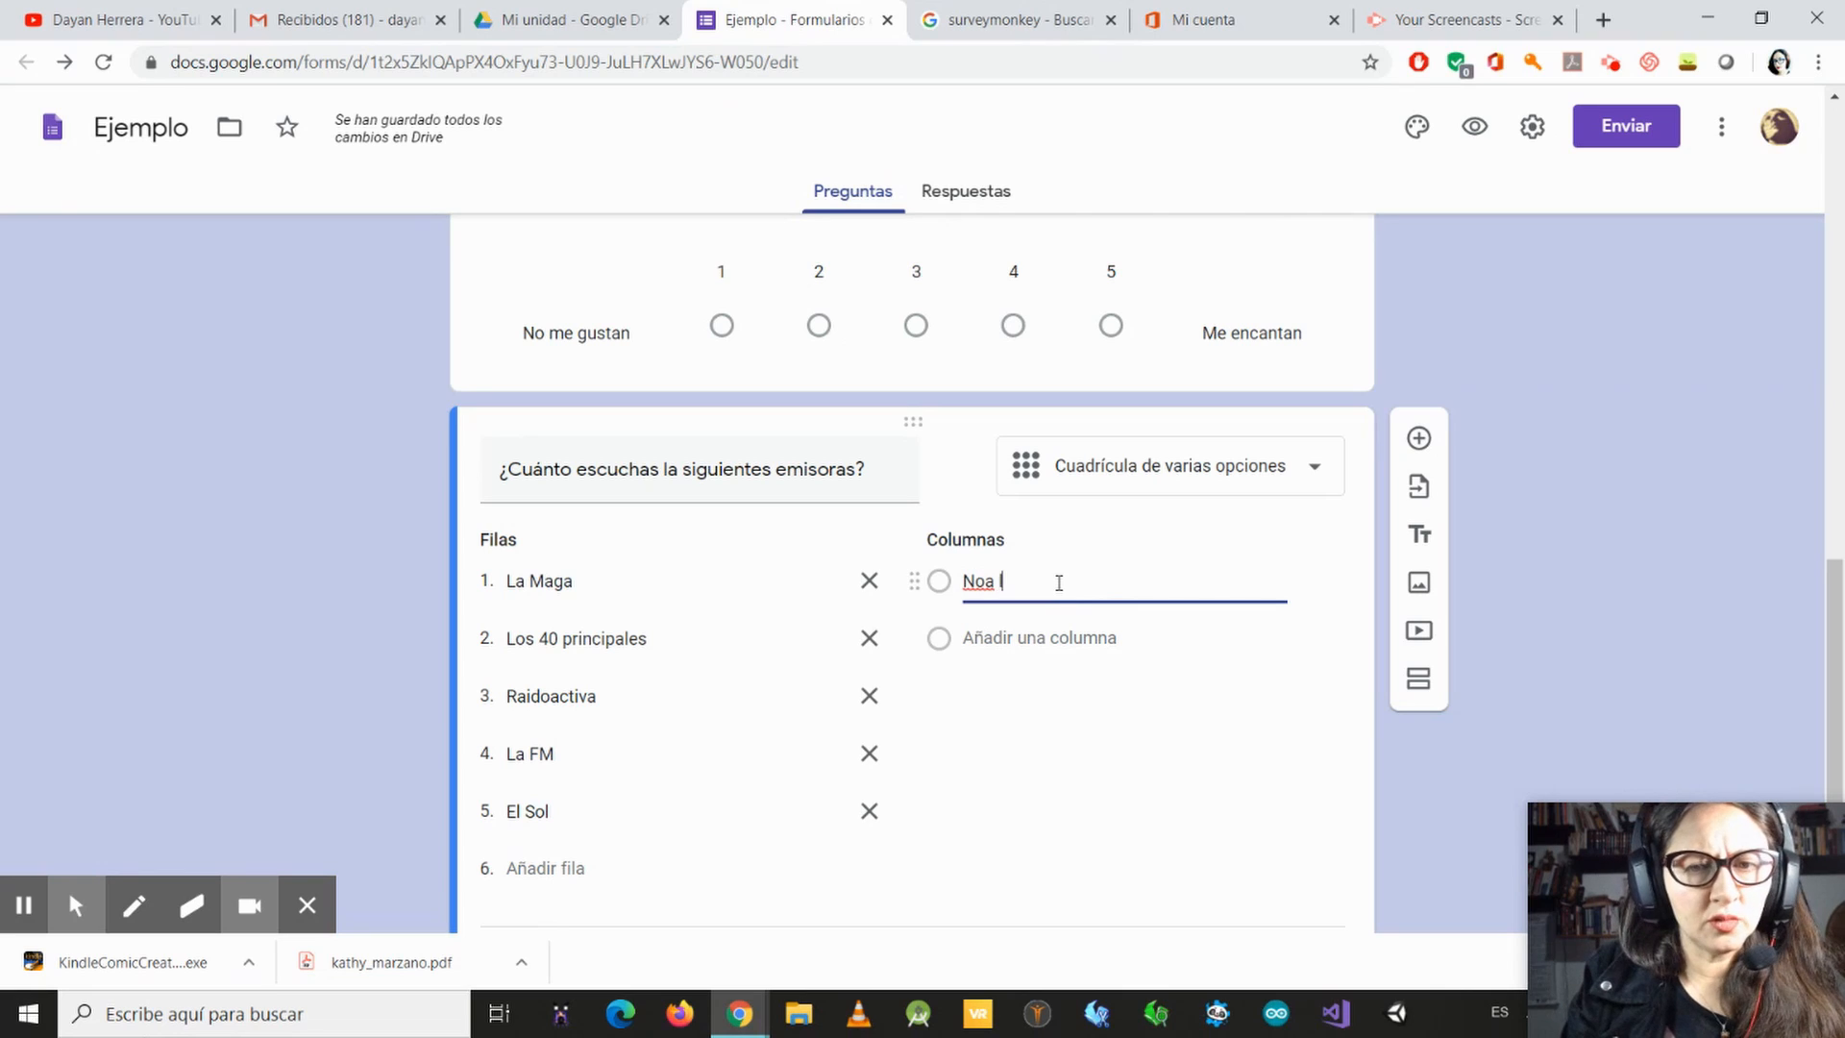
pyautogui.write('la e')
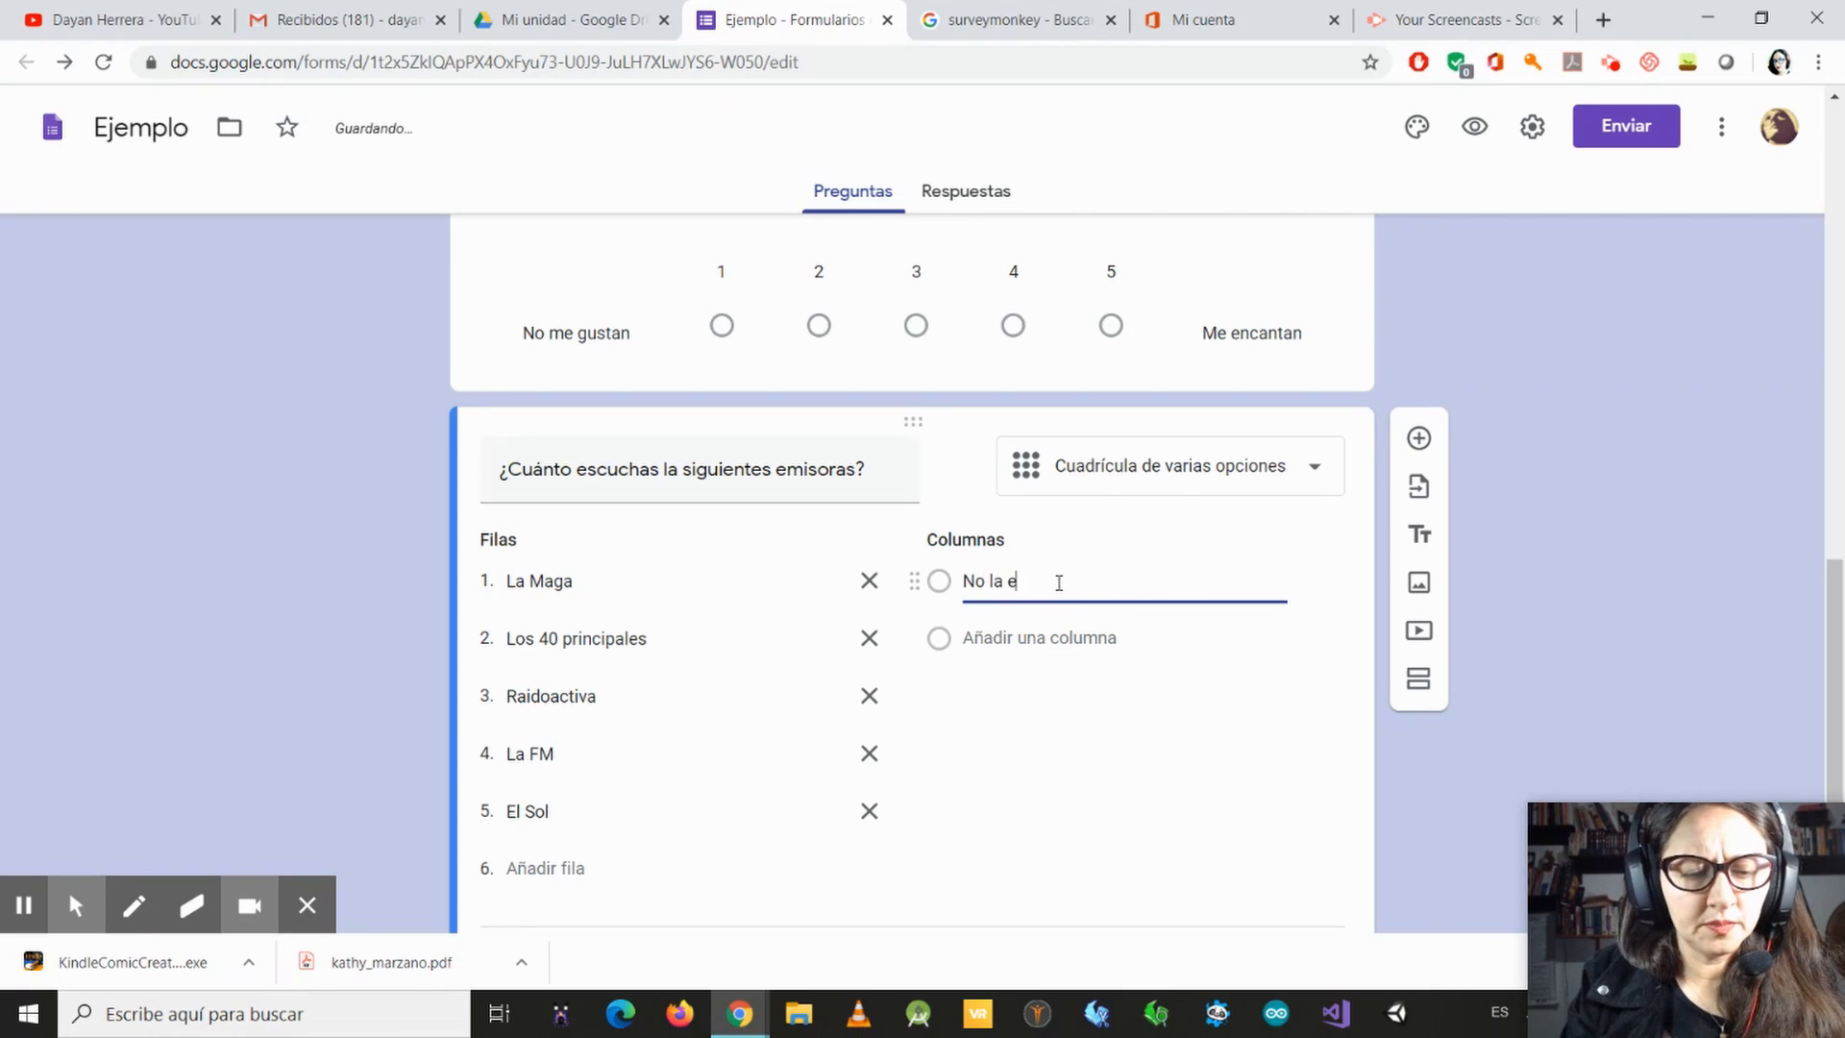
pyautogui.write('cucho')
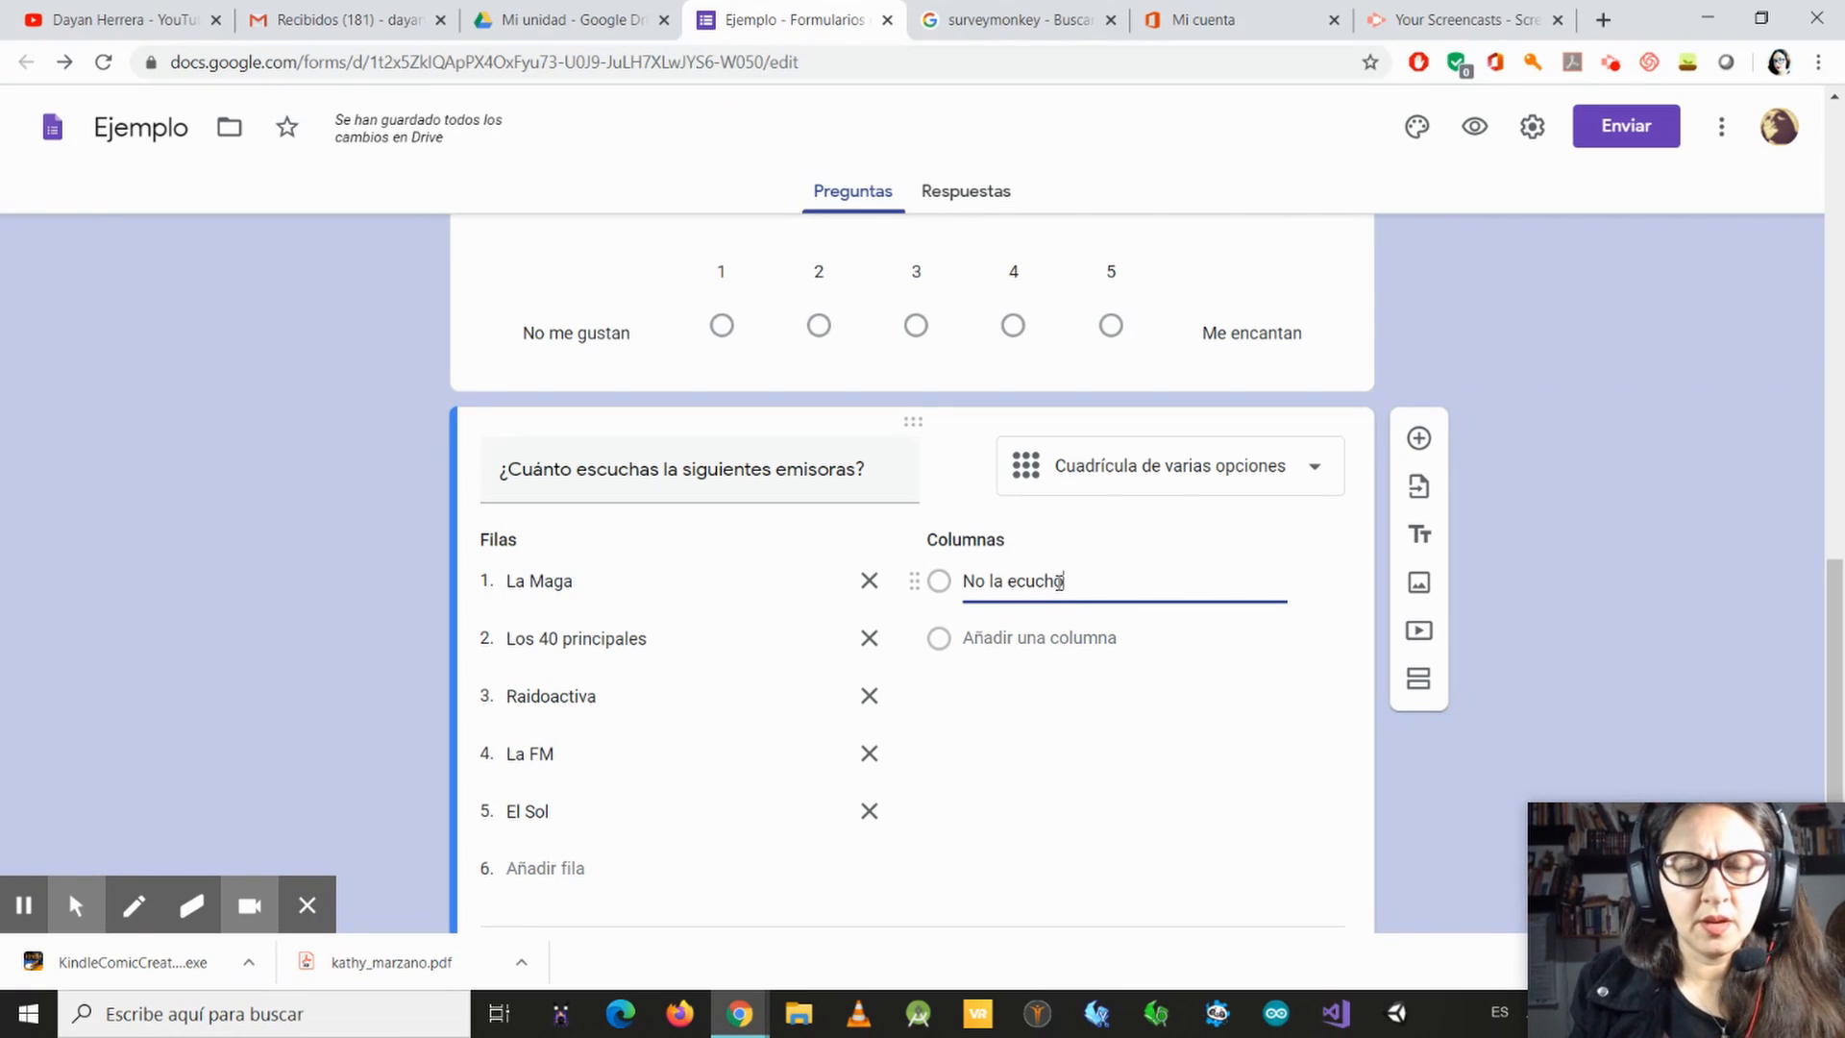
pyautogui.click(1075, 636)
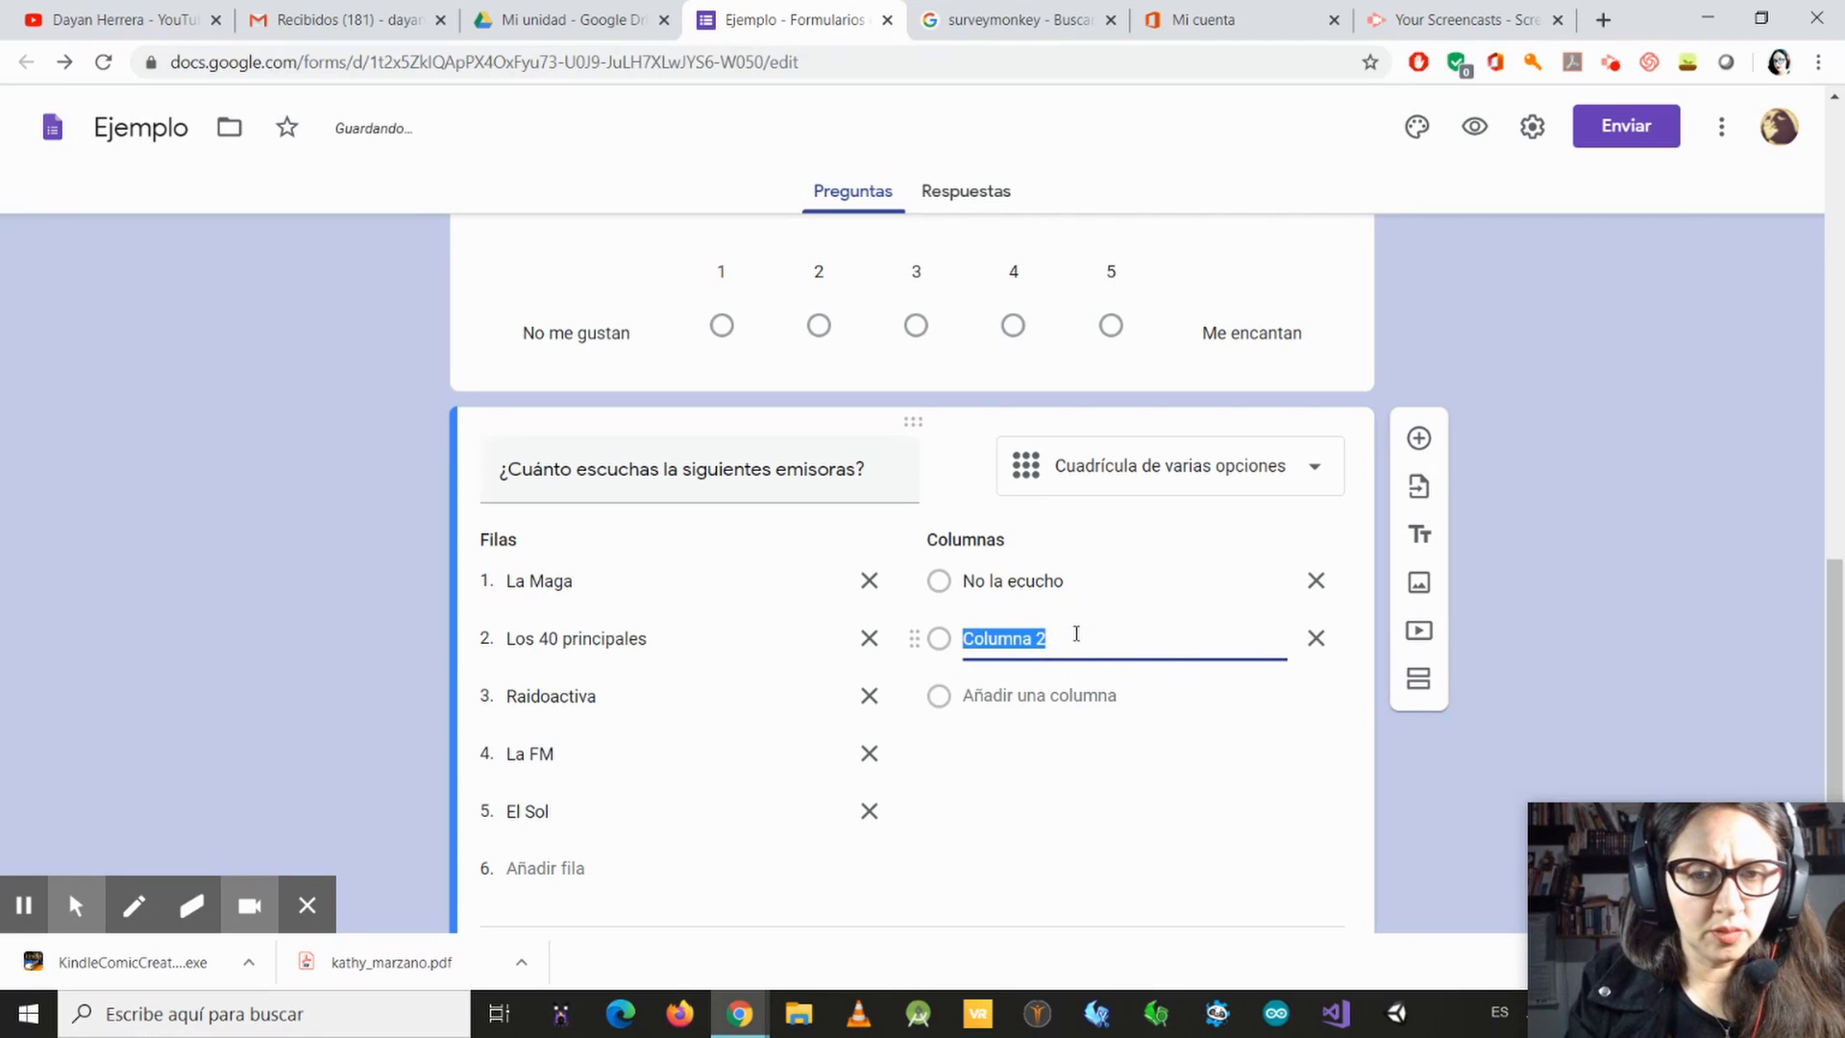
pyautogui.click(1023, 582)
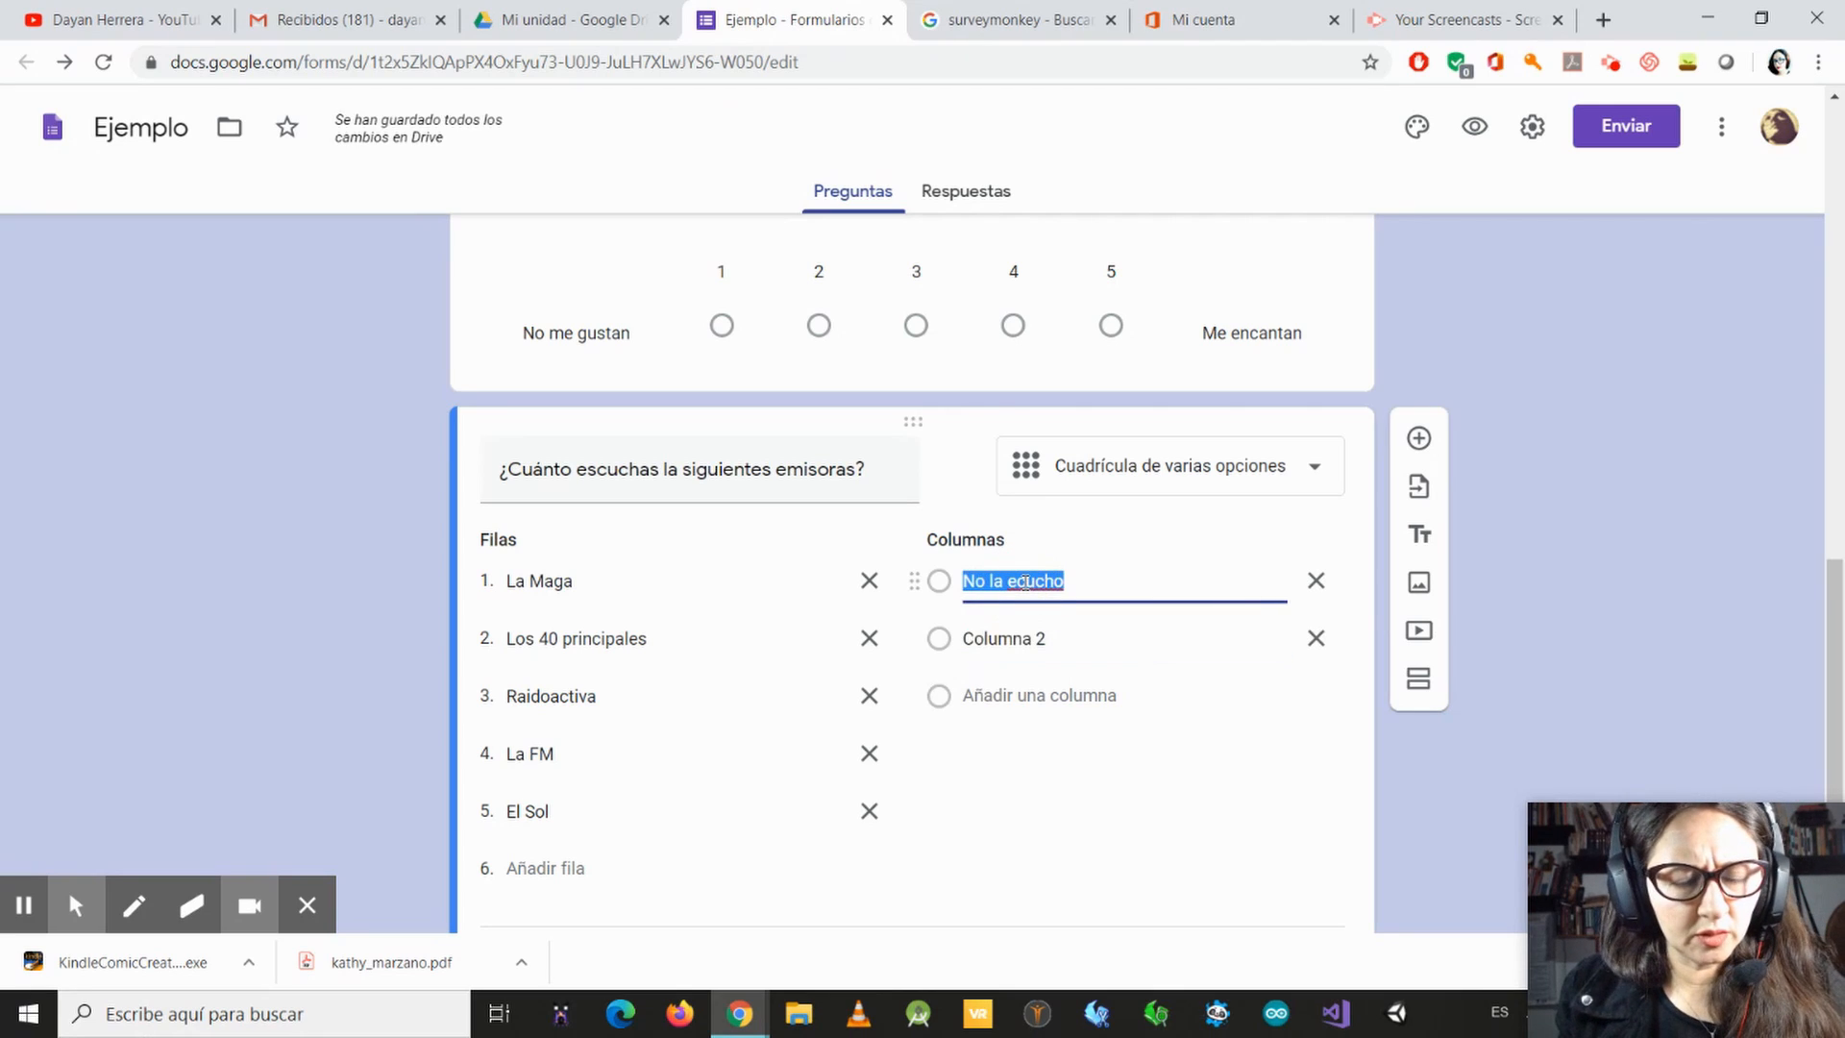
pyautogui.click(1025, 581)
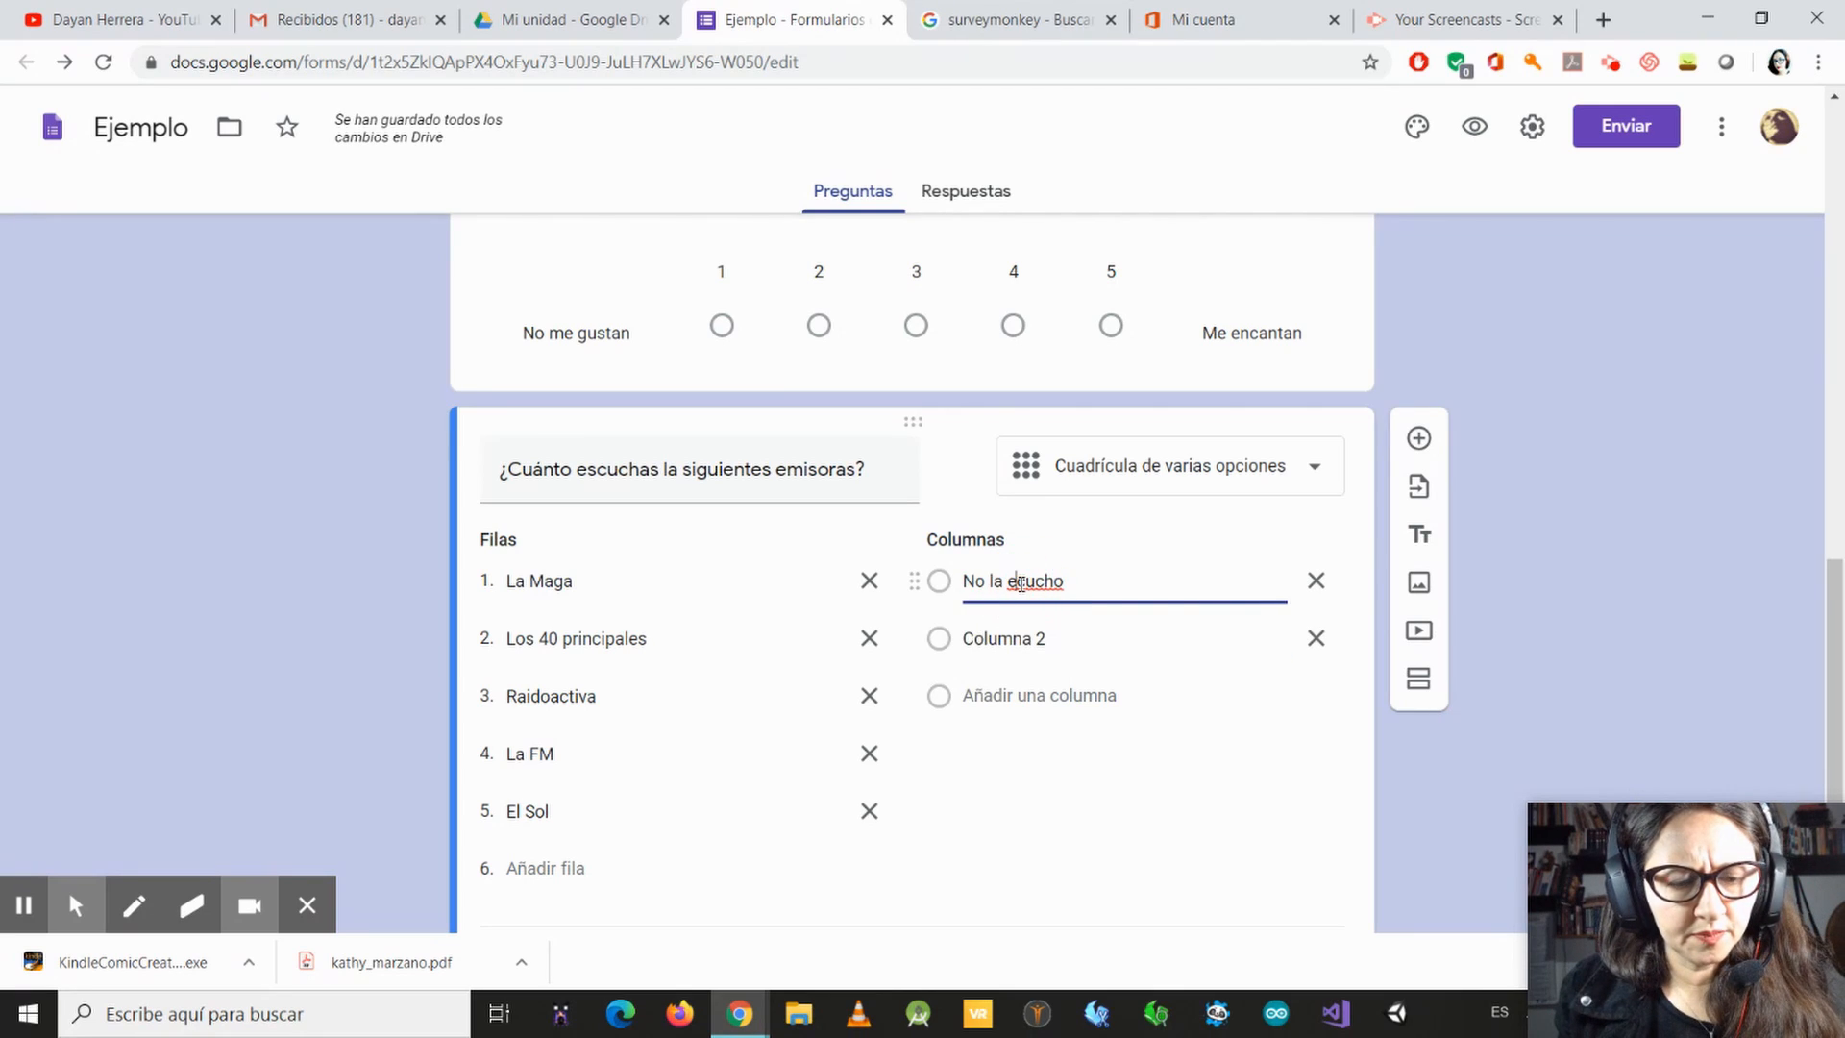
pyautogui.write('s')
# Step: Name the grid's second column "La escucho ocacionalmente"
pyautogui.click(1031, 639)
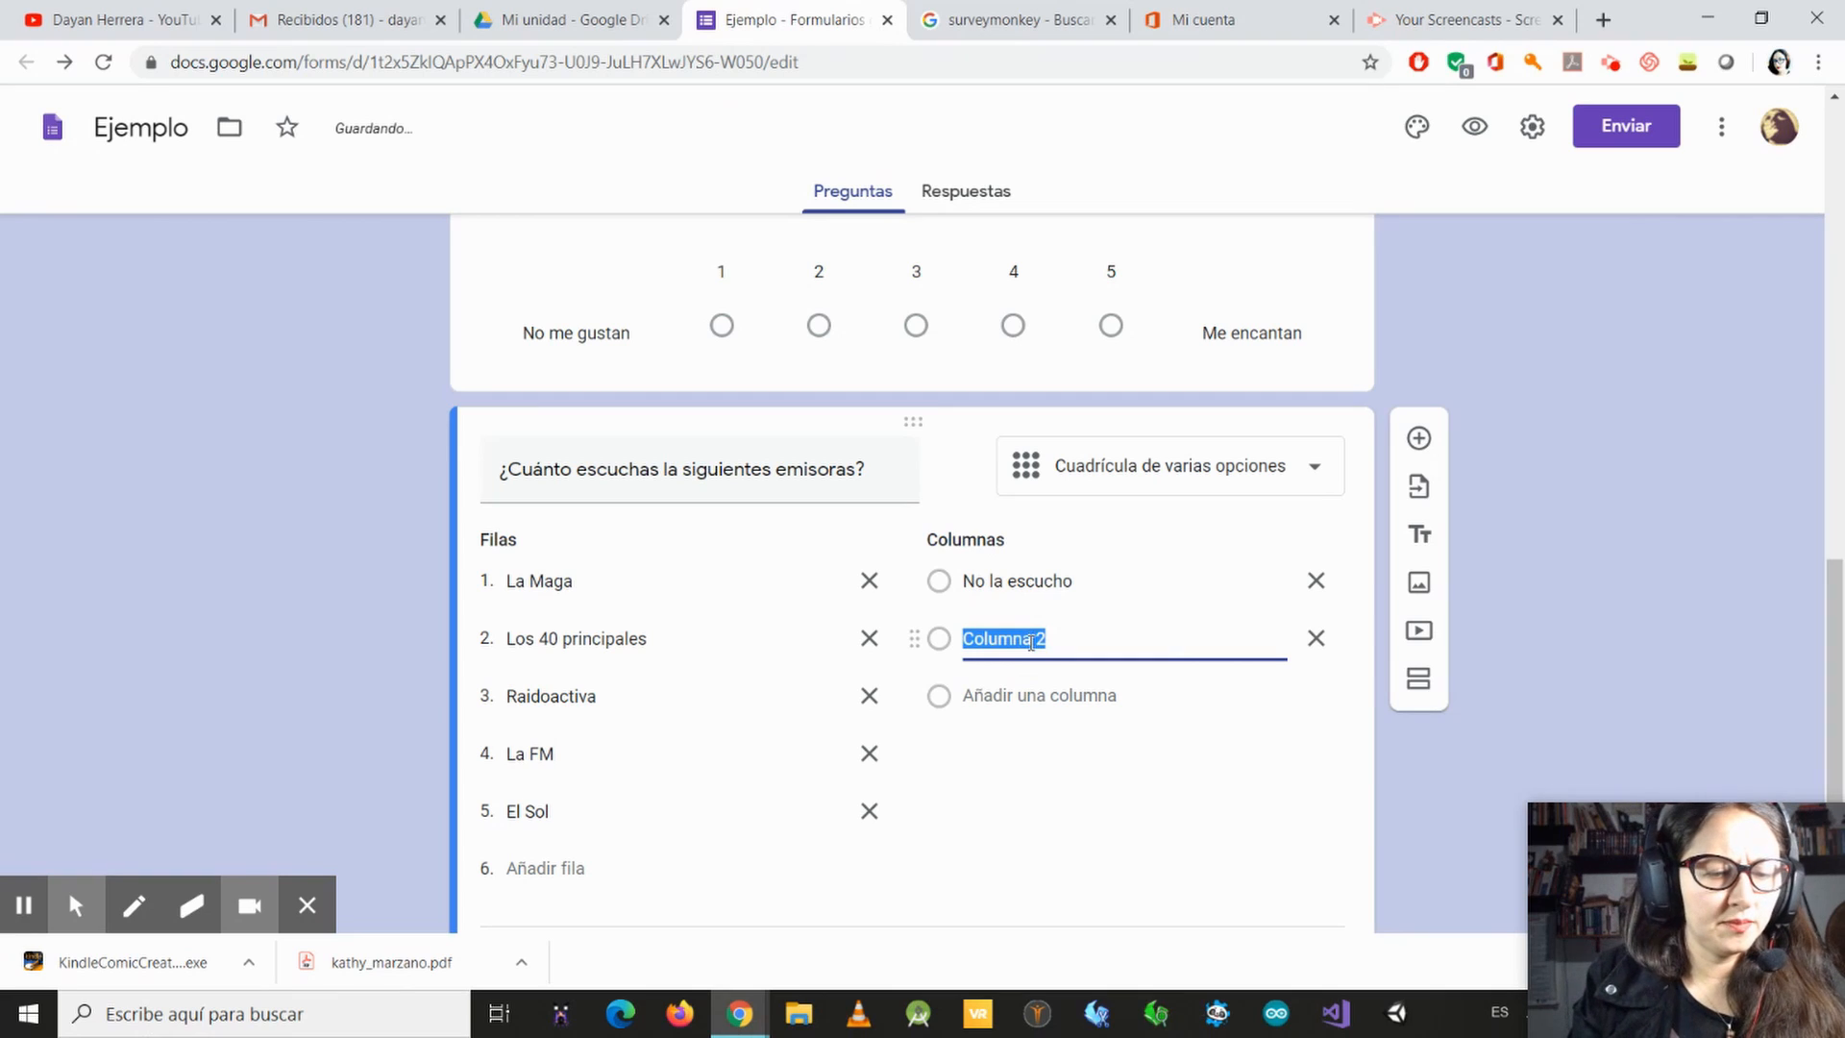
pyautogui.write('La escuch')
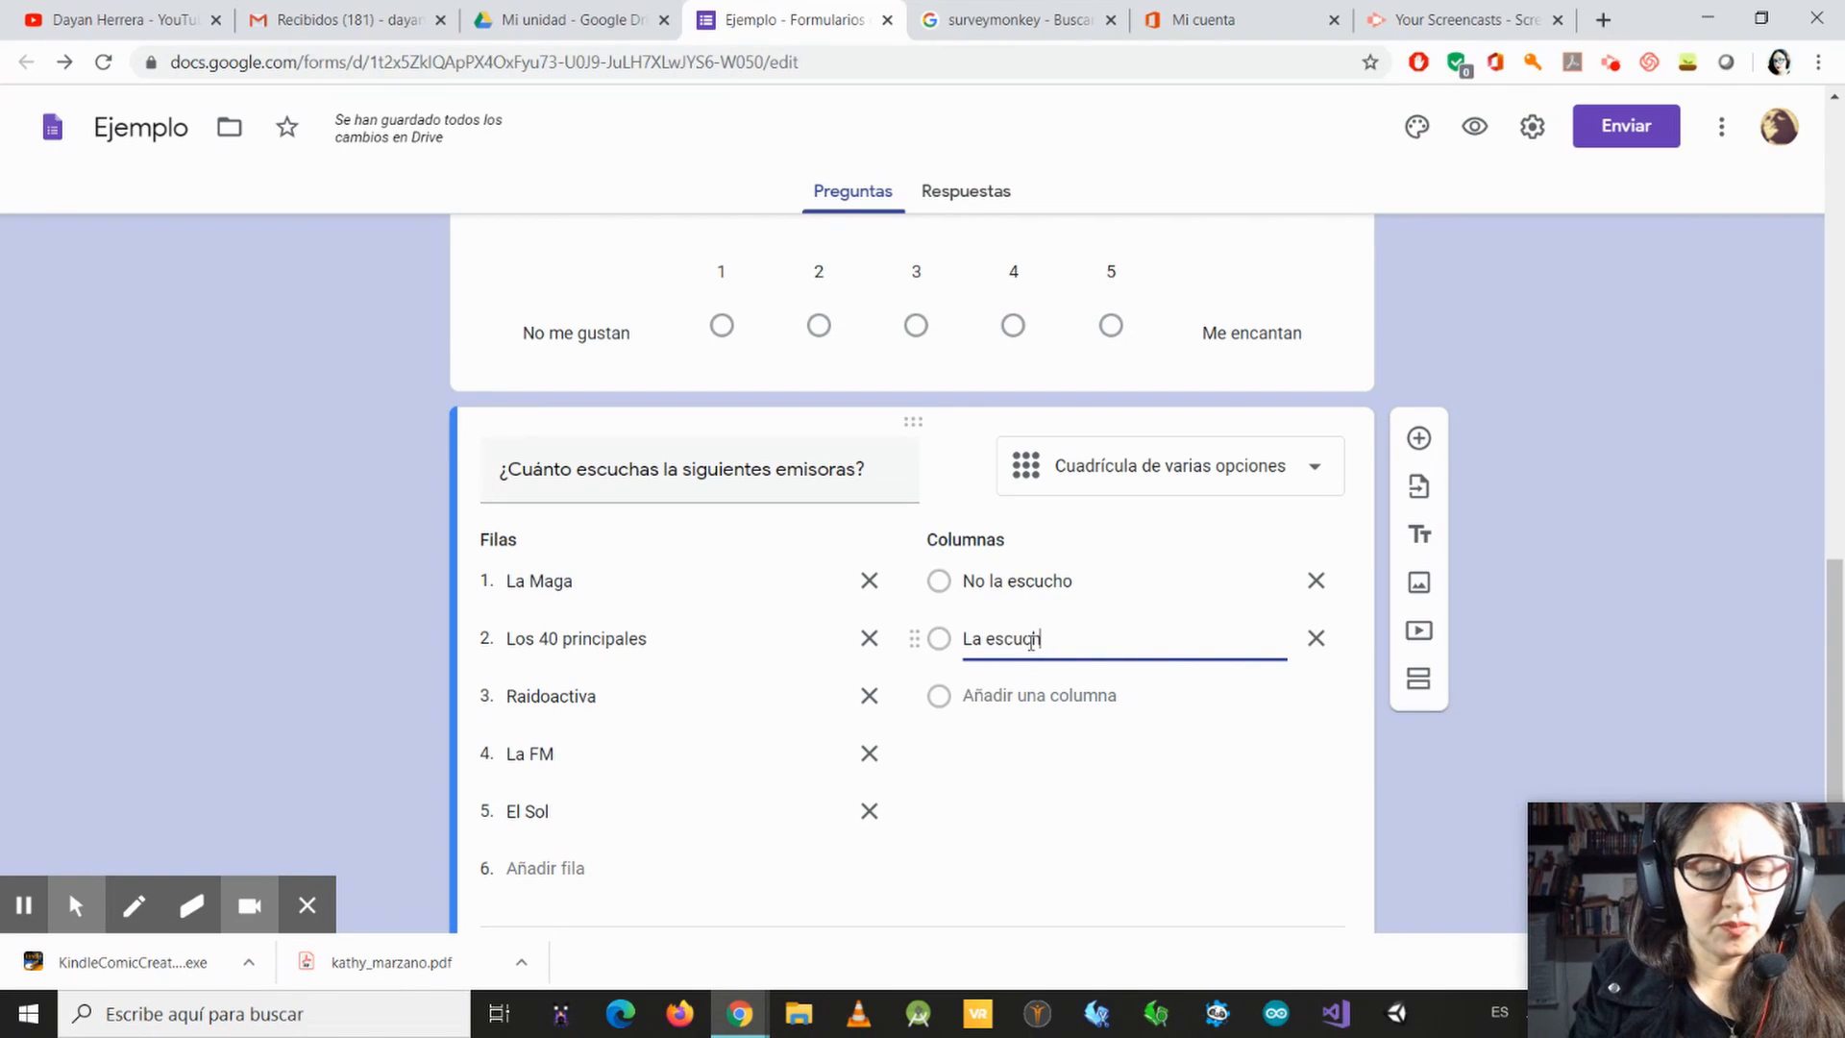
pyautogui.write('o oca')
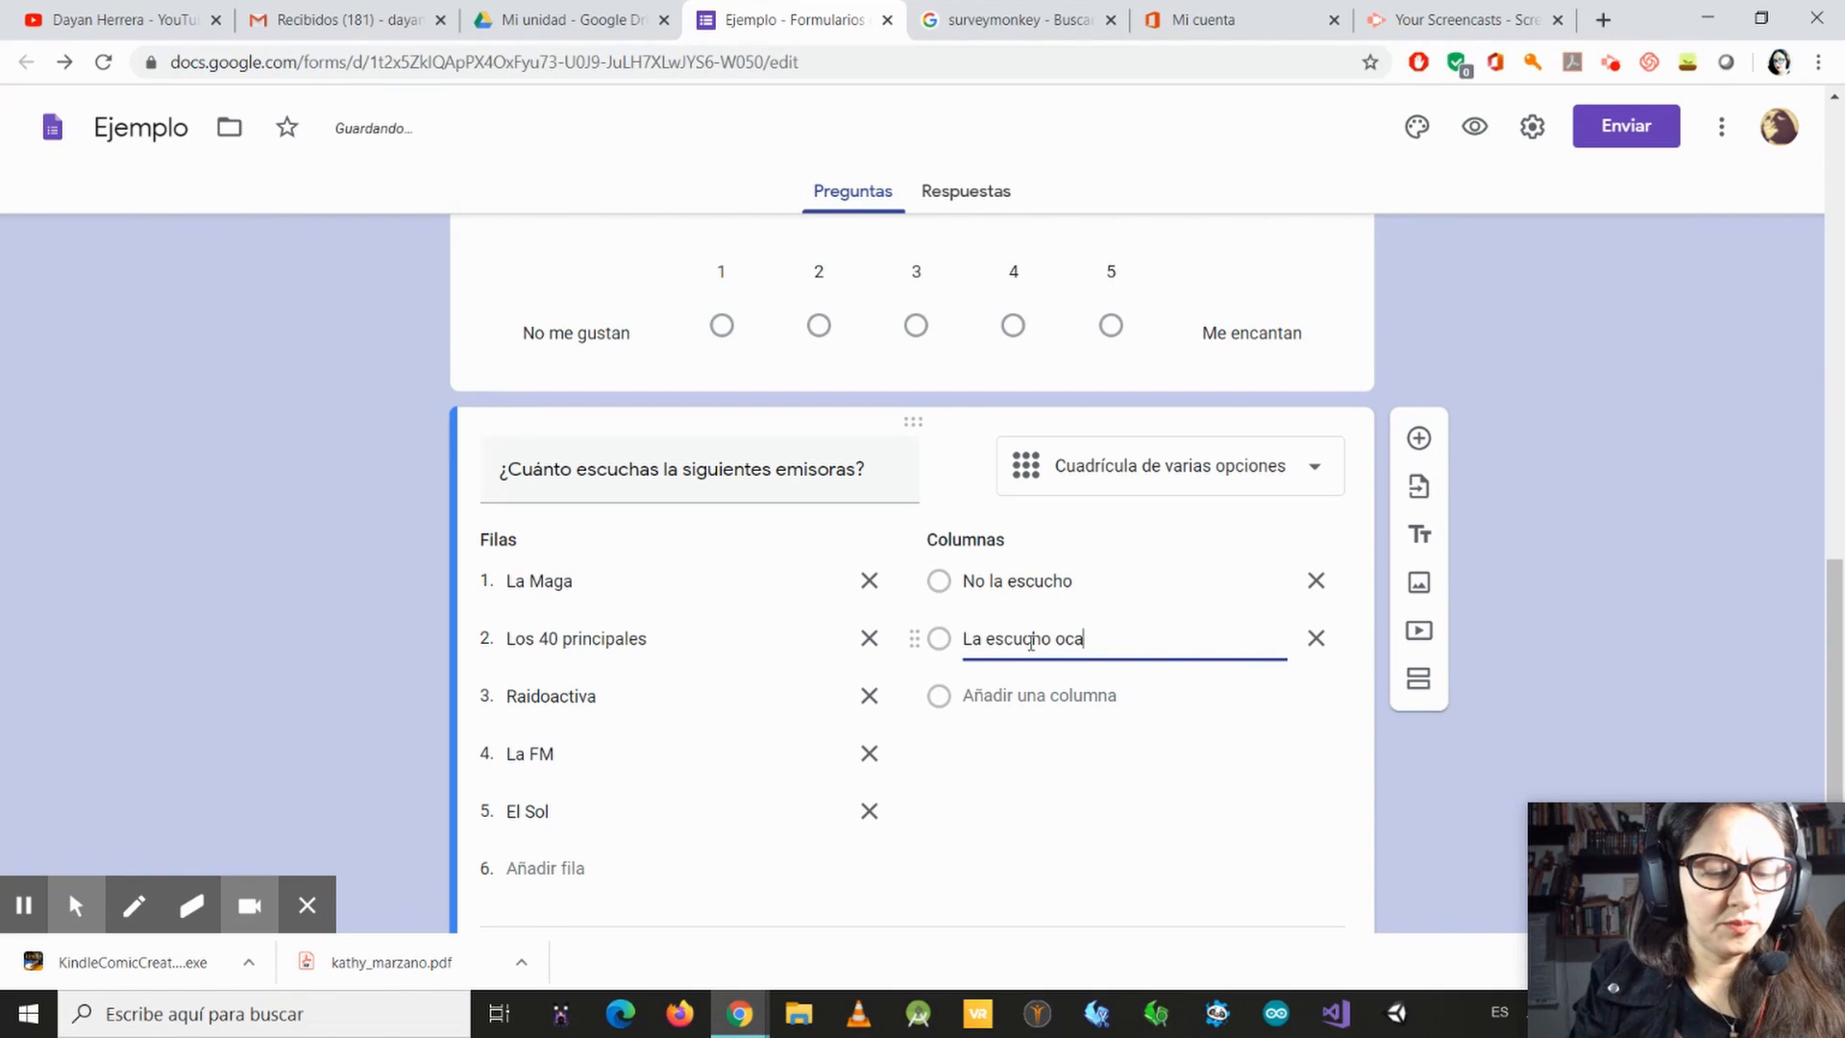
pyautogui.write('cionalmente')
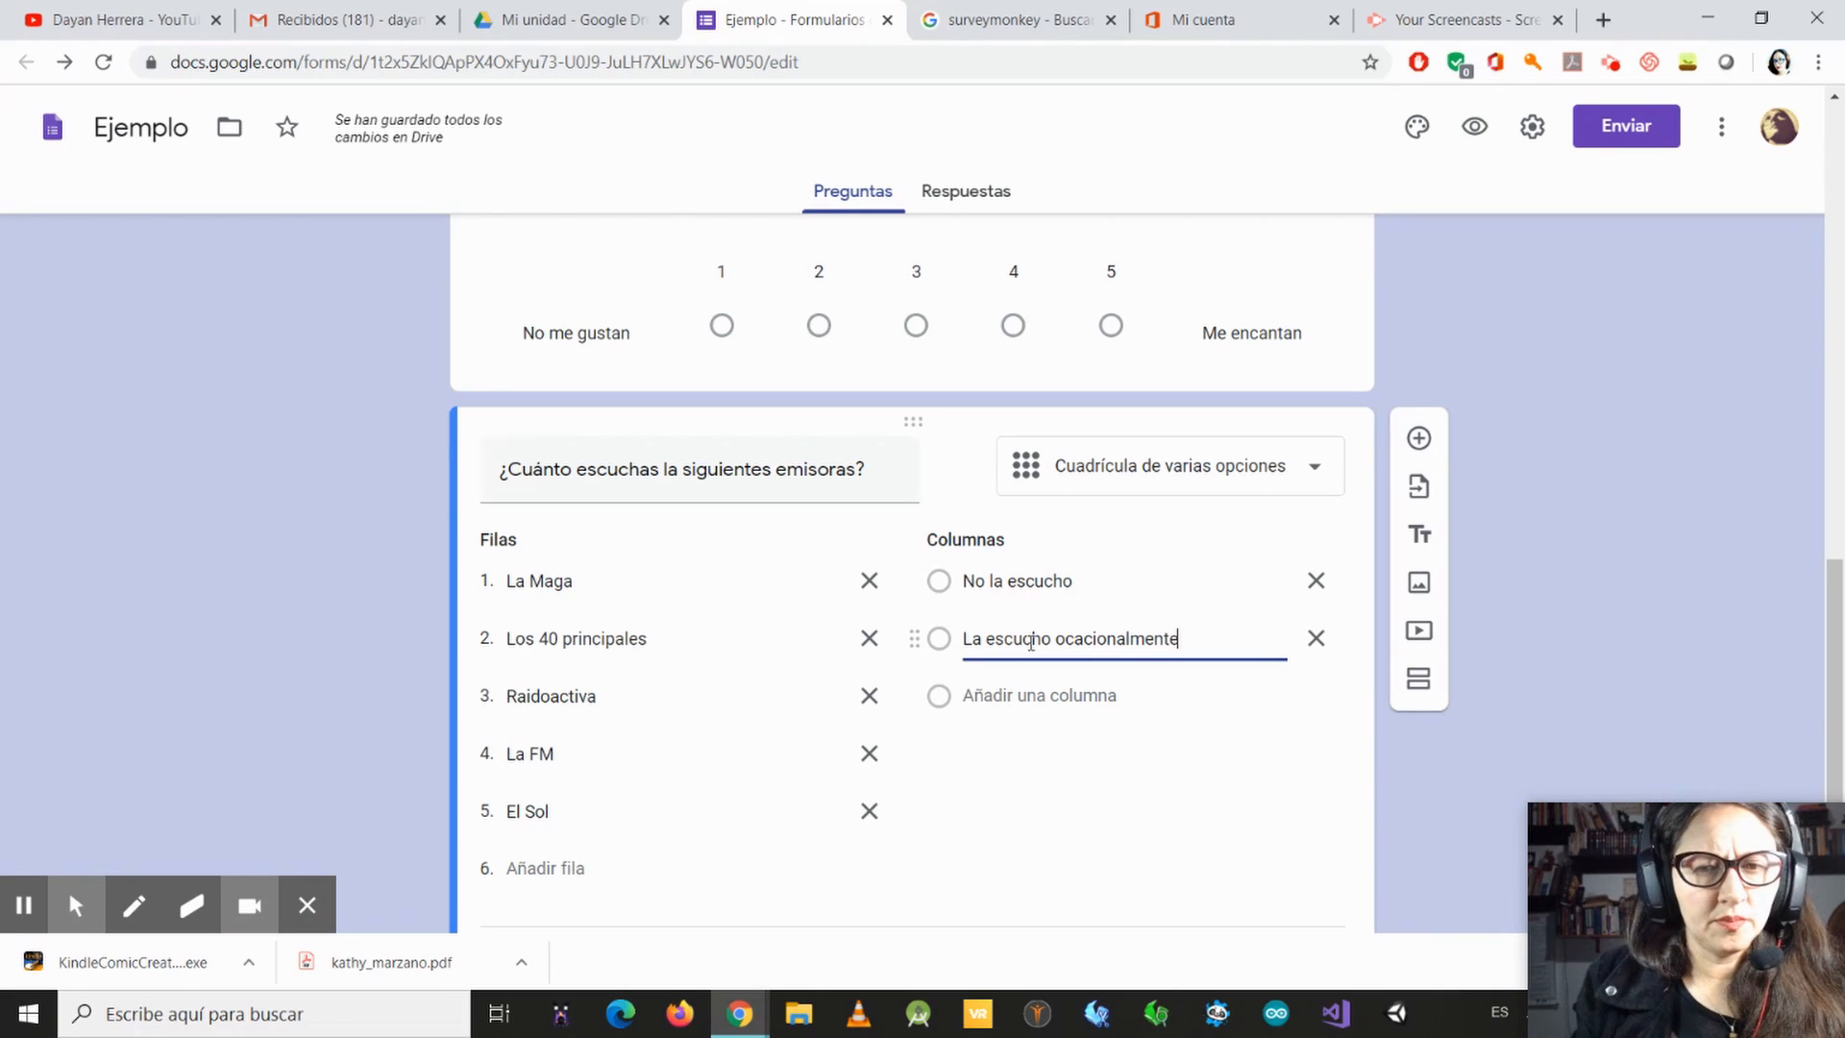
# Step: Add a third column named "La escucho muy seguido" to the radio station grid
pyautogui.click(1011, 695)
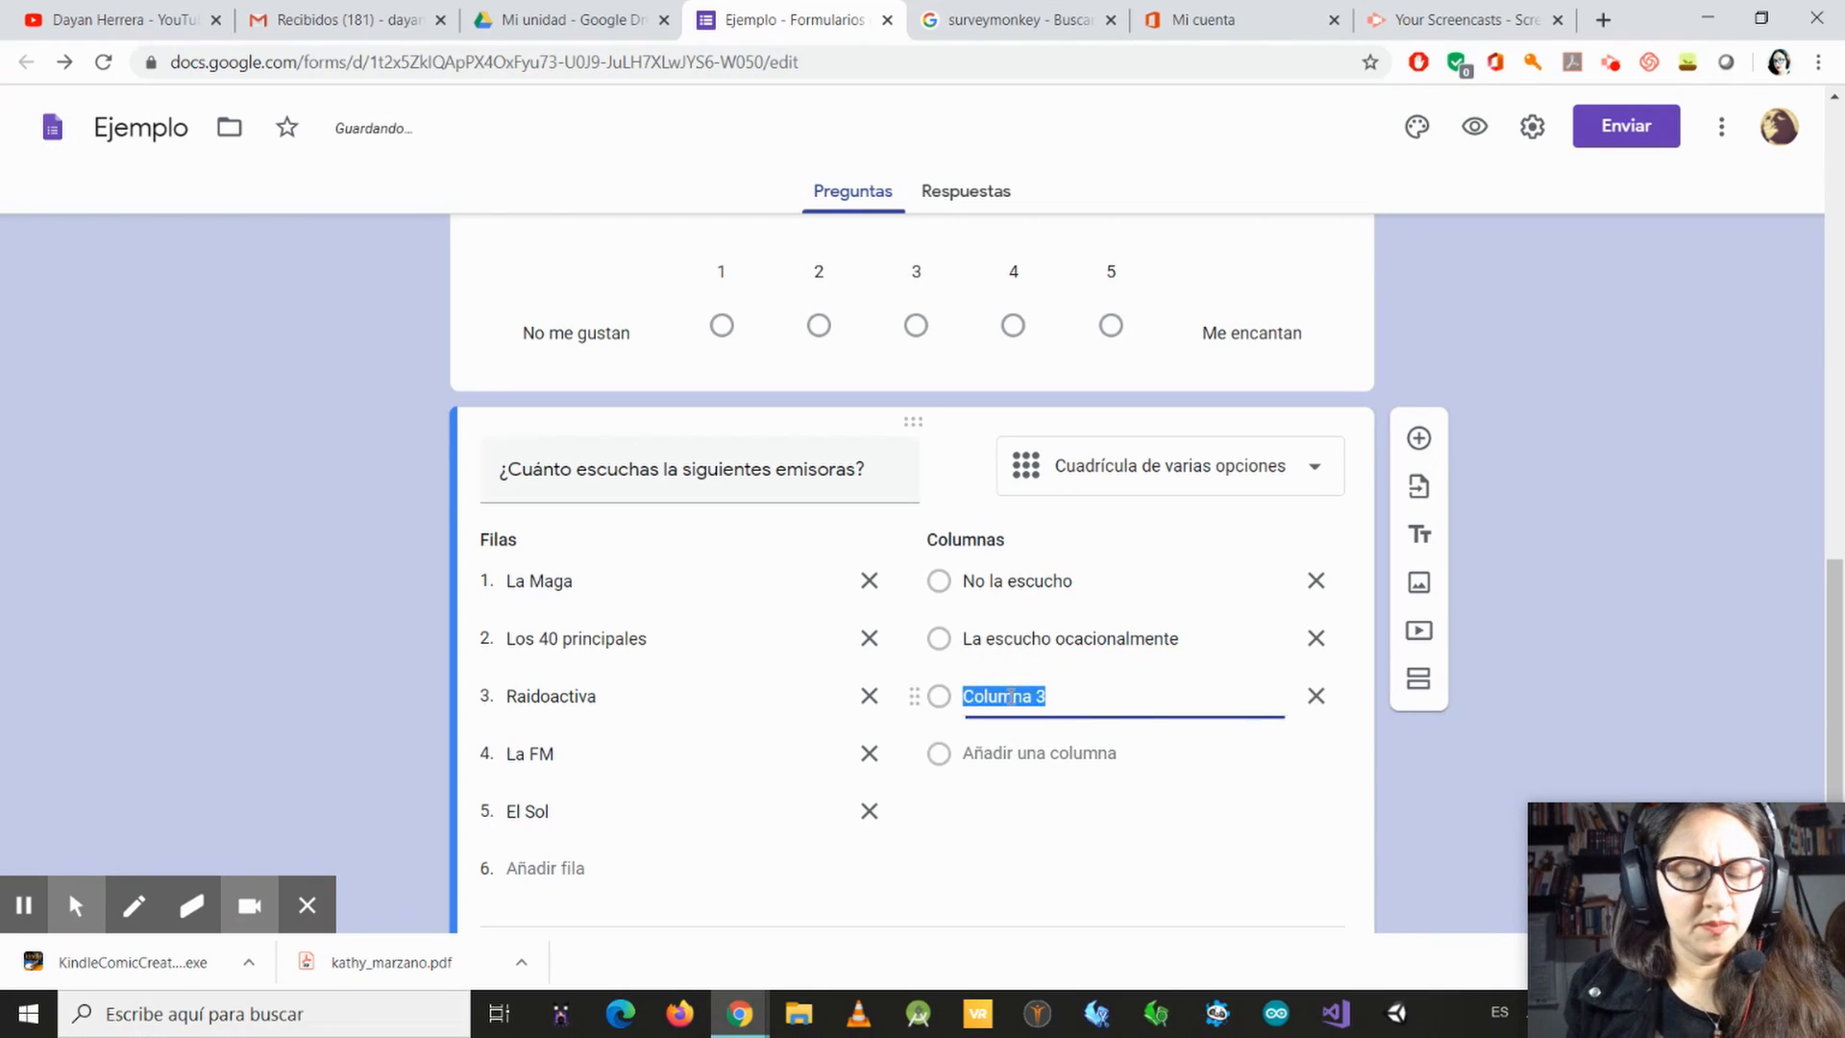
pyautogui.write('La escu')
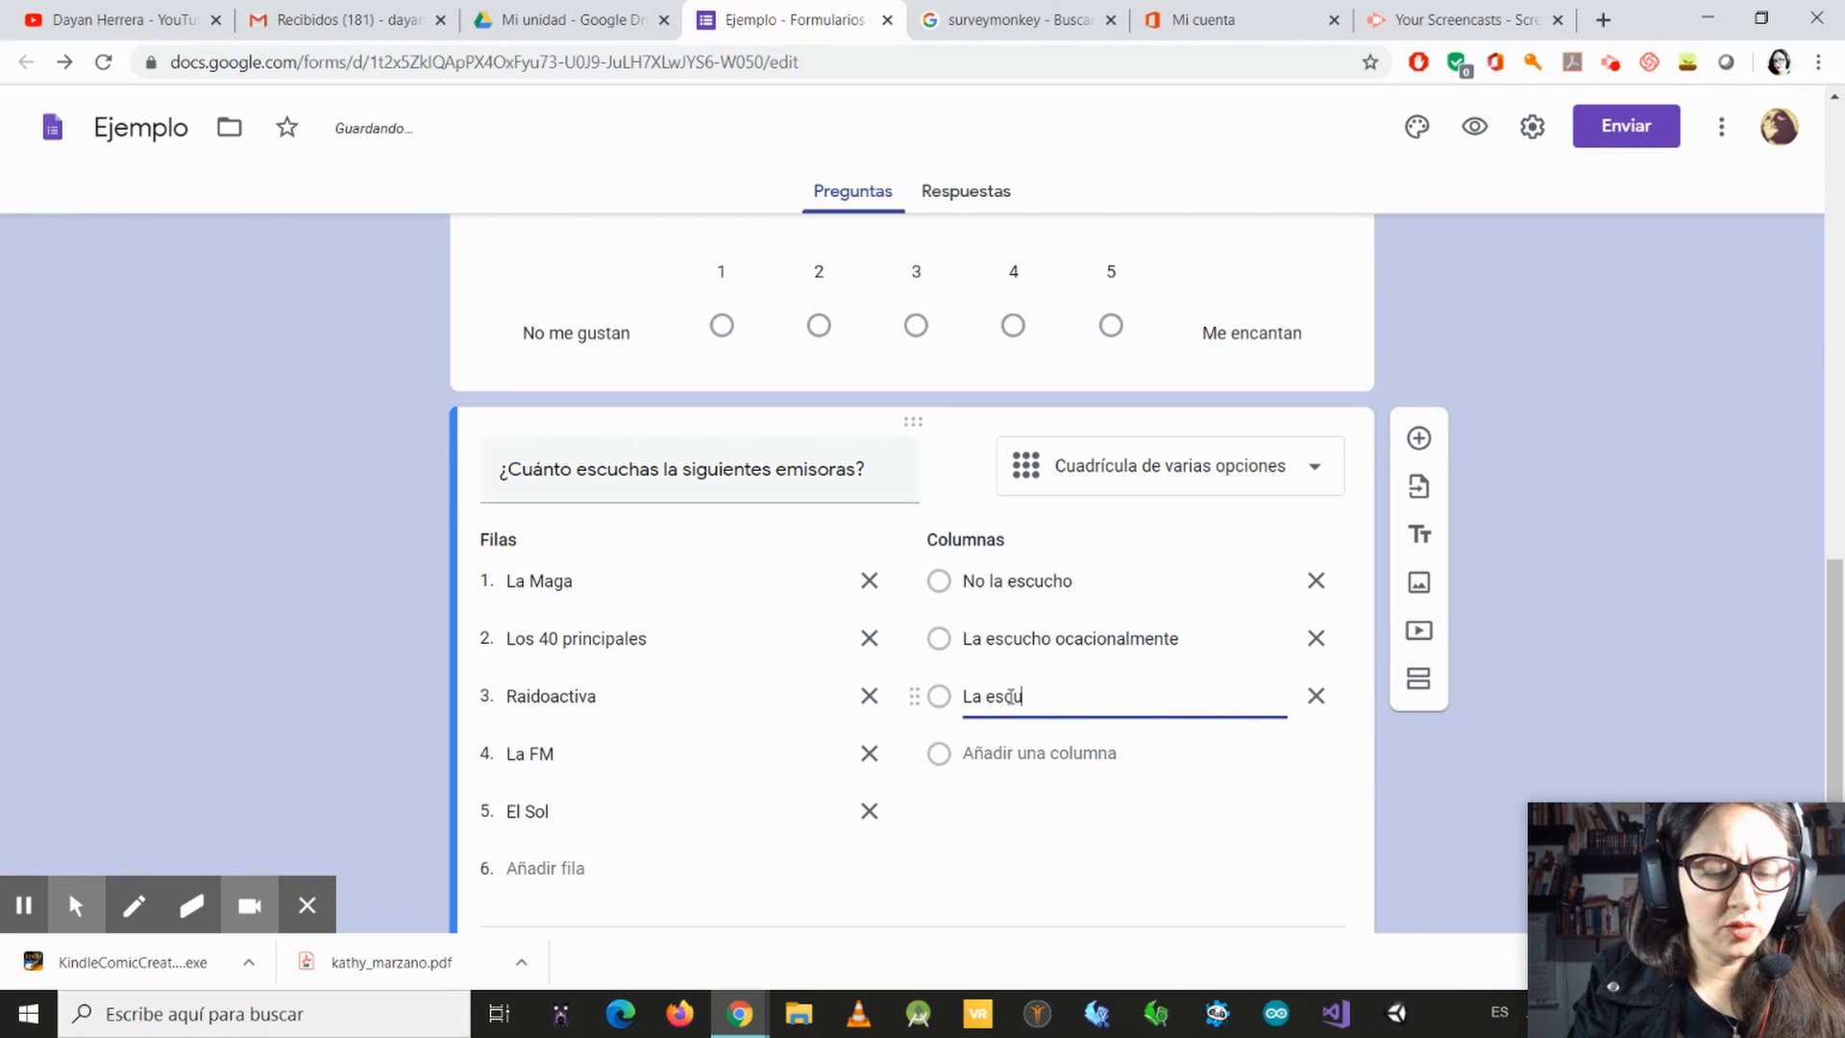
pyautogui.write('cho')
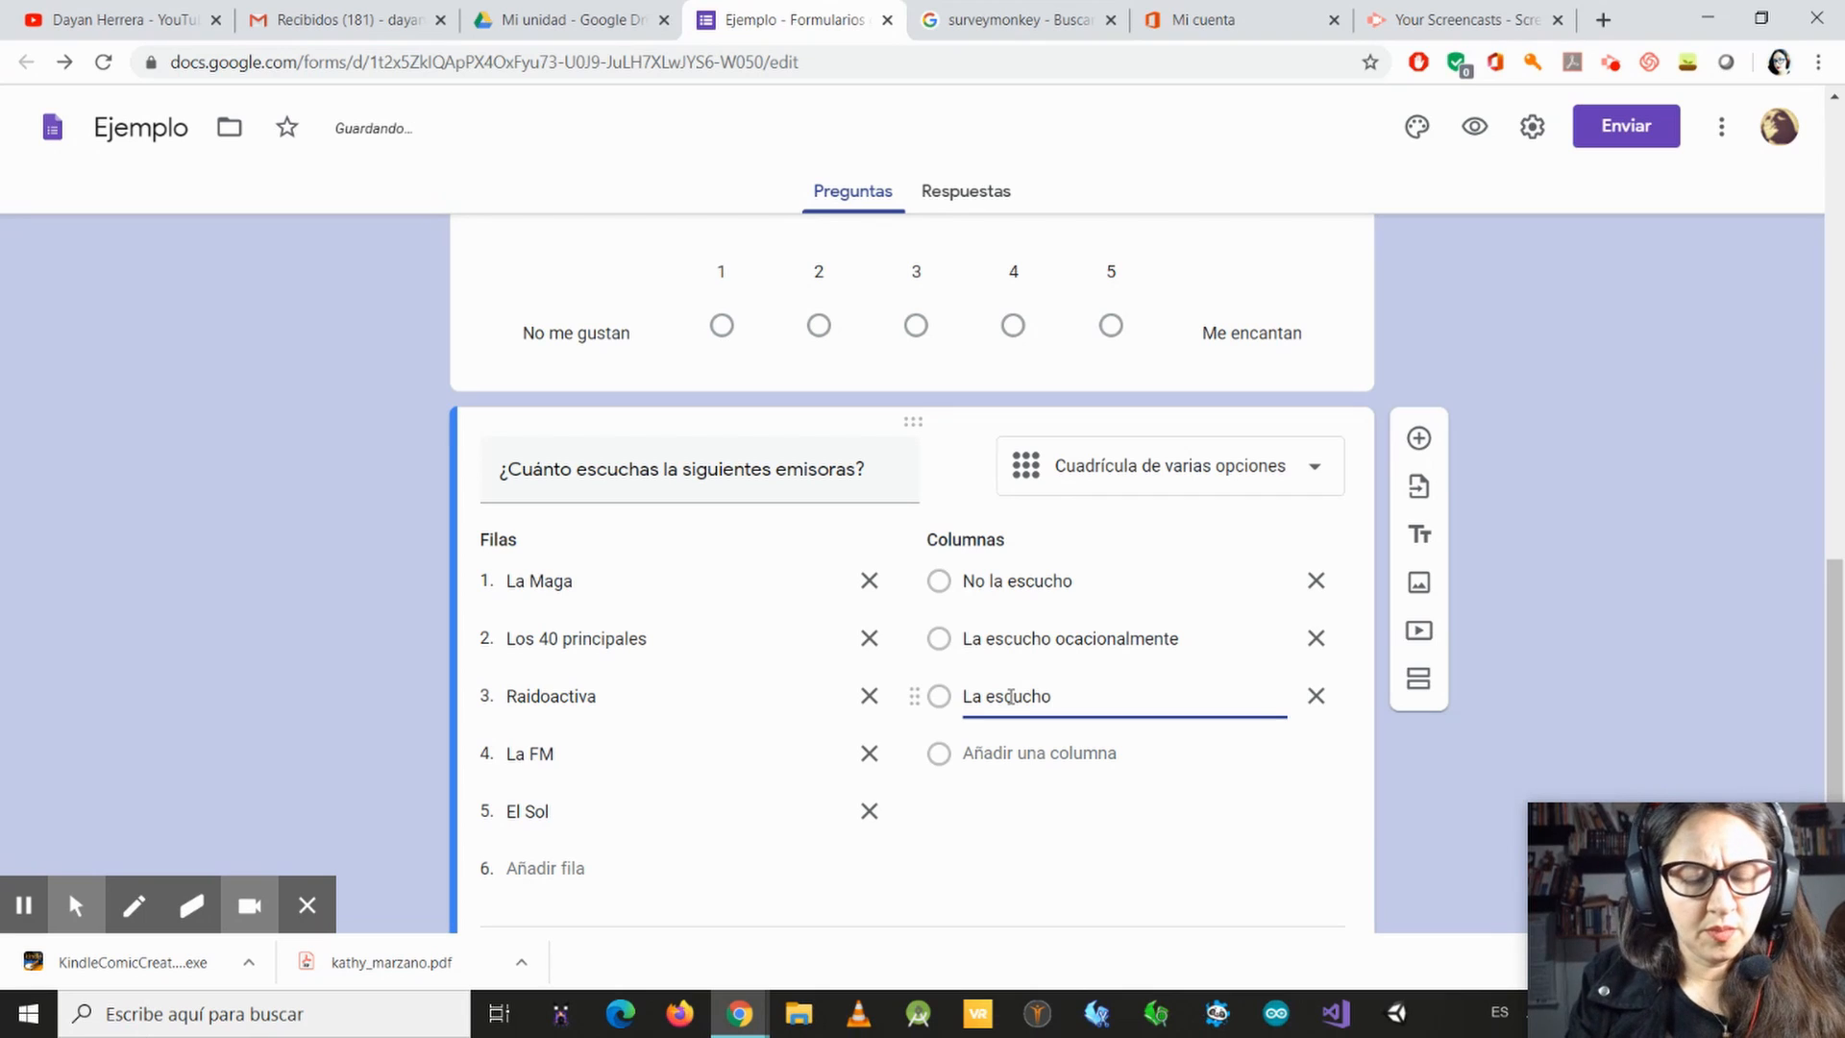
pyautogui.write(' muy se')
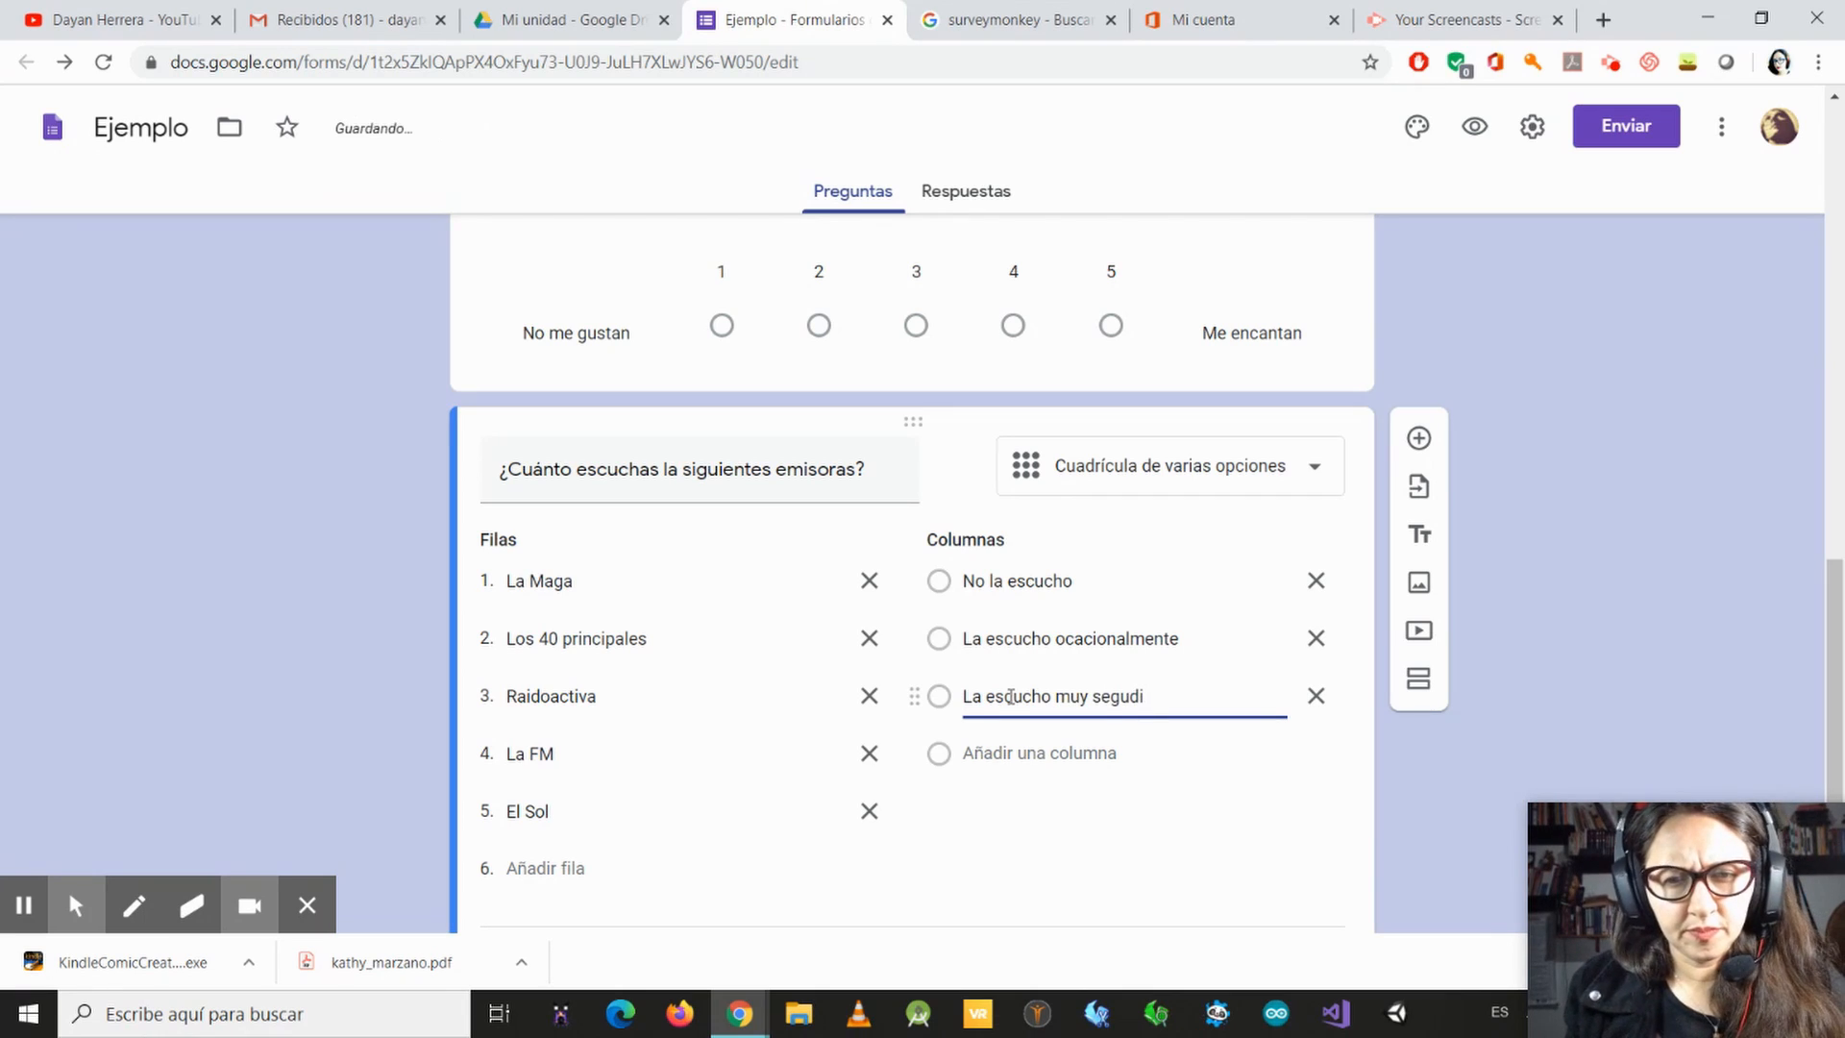
pyautogui.write('guid')
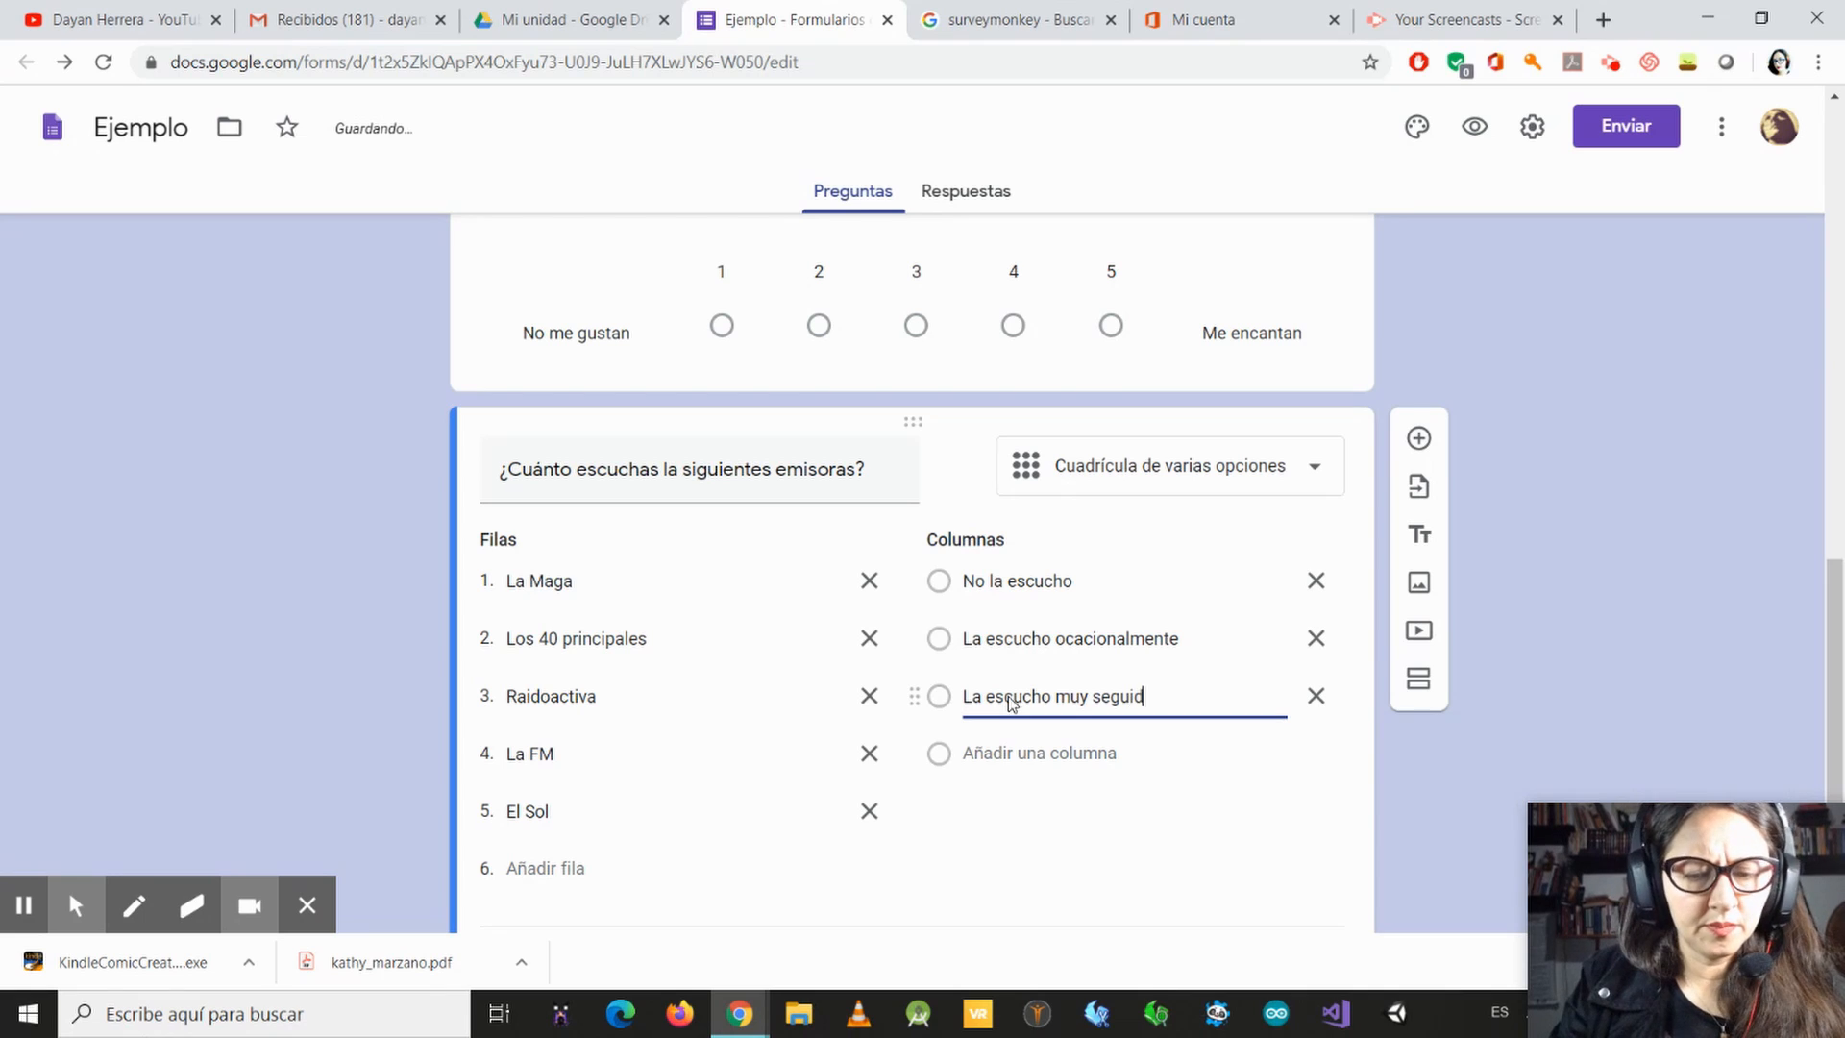
pyautogui.write('o')
# Step: Add a fourth column named "Es la emisora que más escucho" to the radio station grid
pyautogui.press('Return')
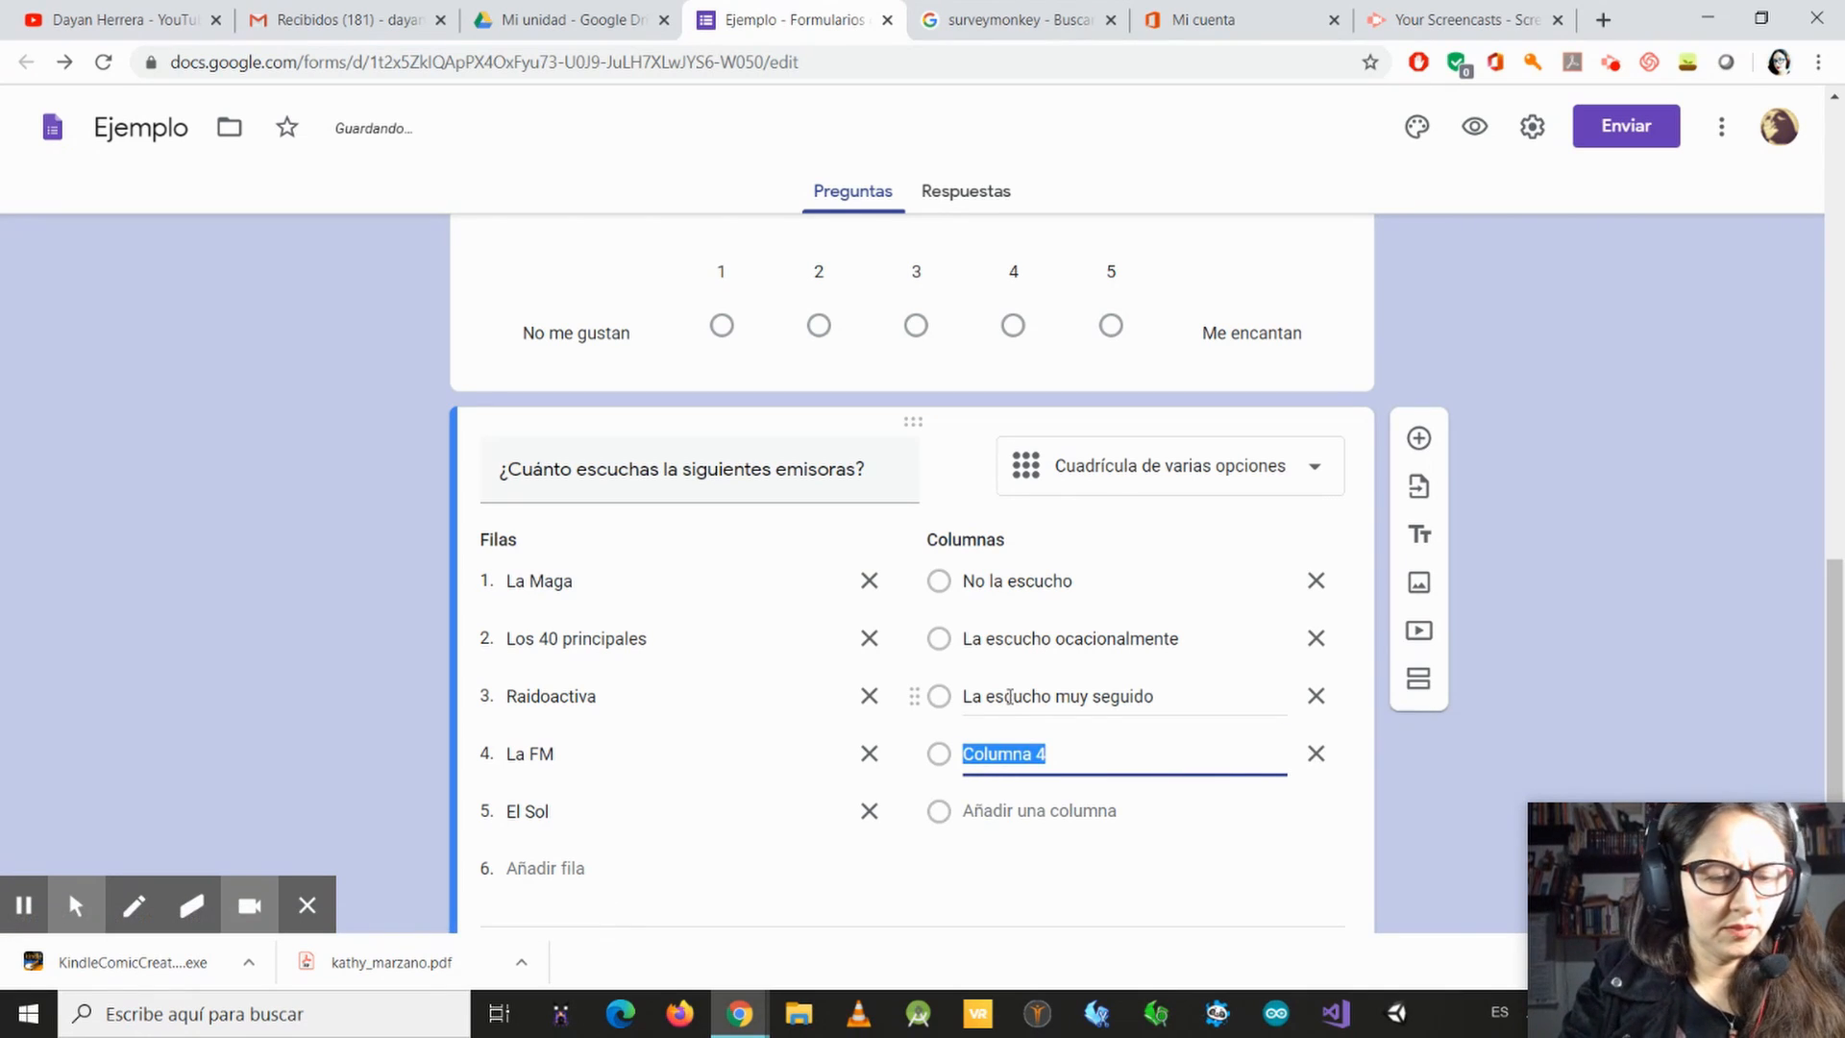
pyautogui.write('Es')
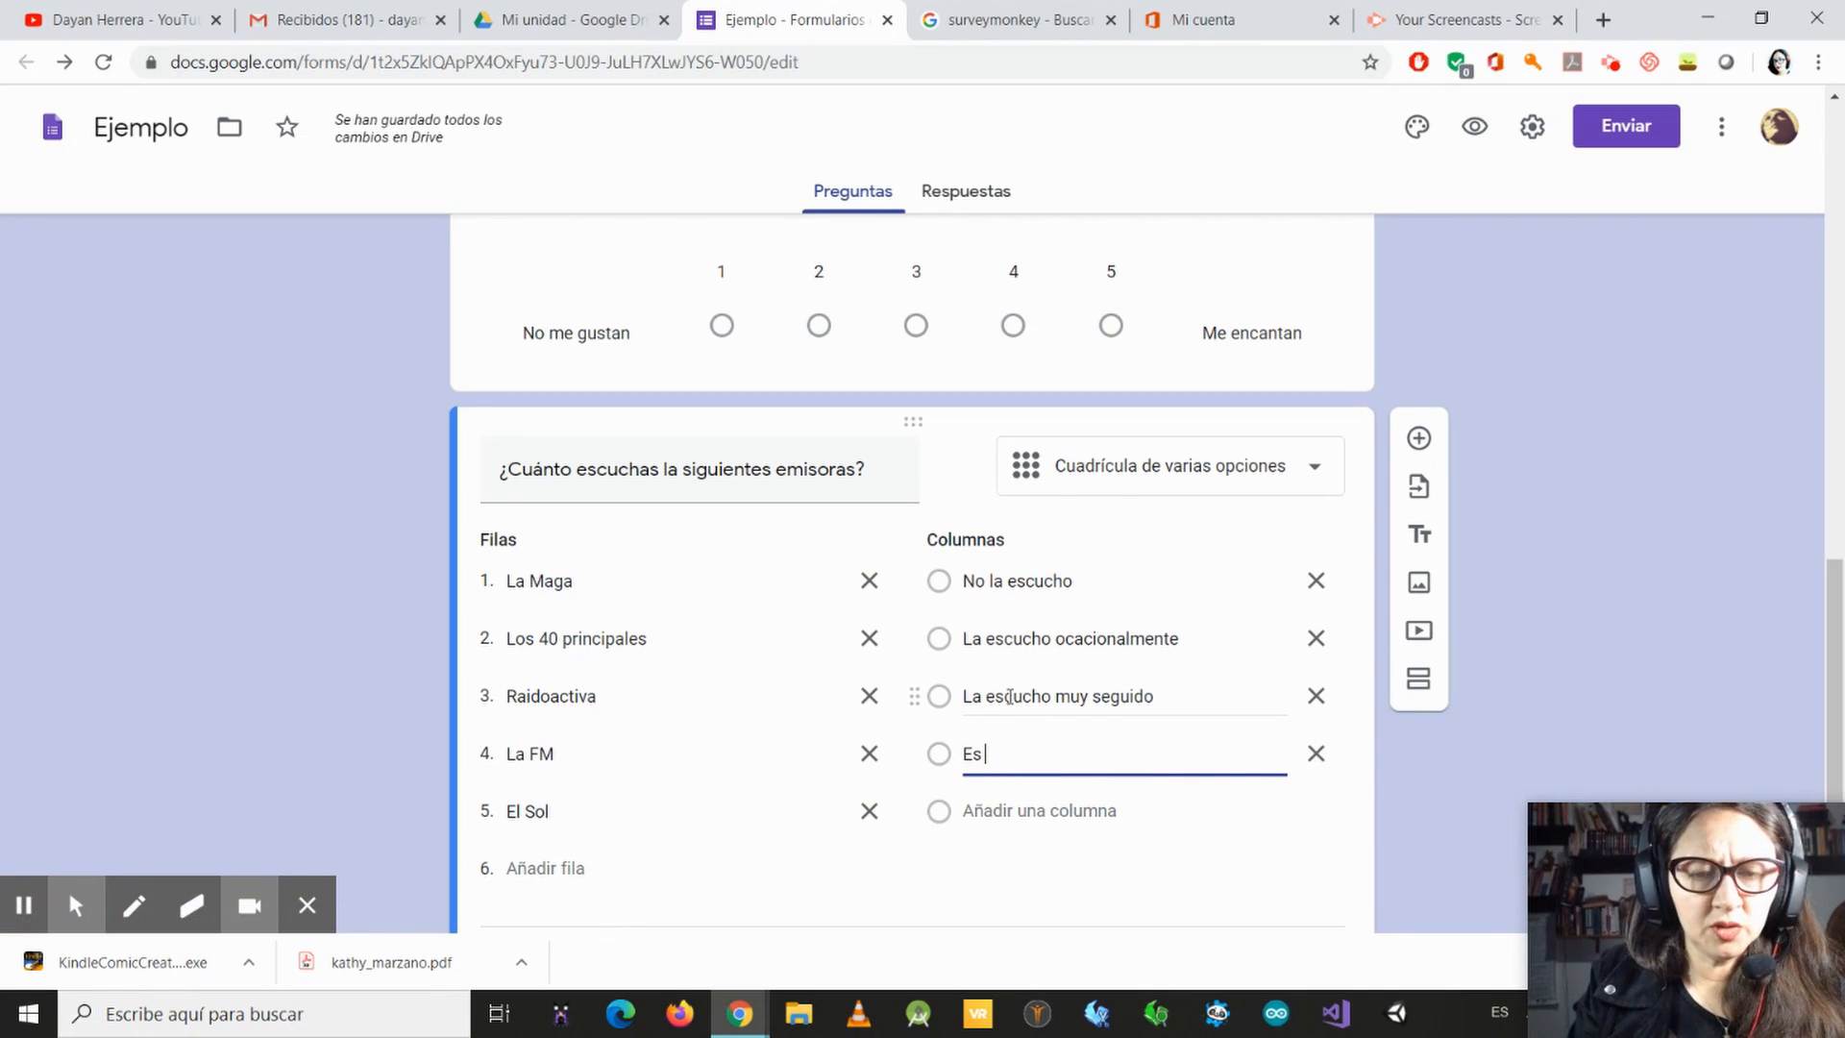
pyautogui.write(' la rmisor')
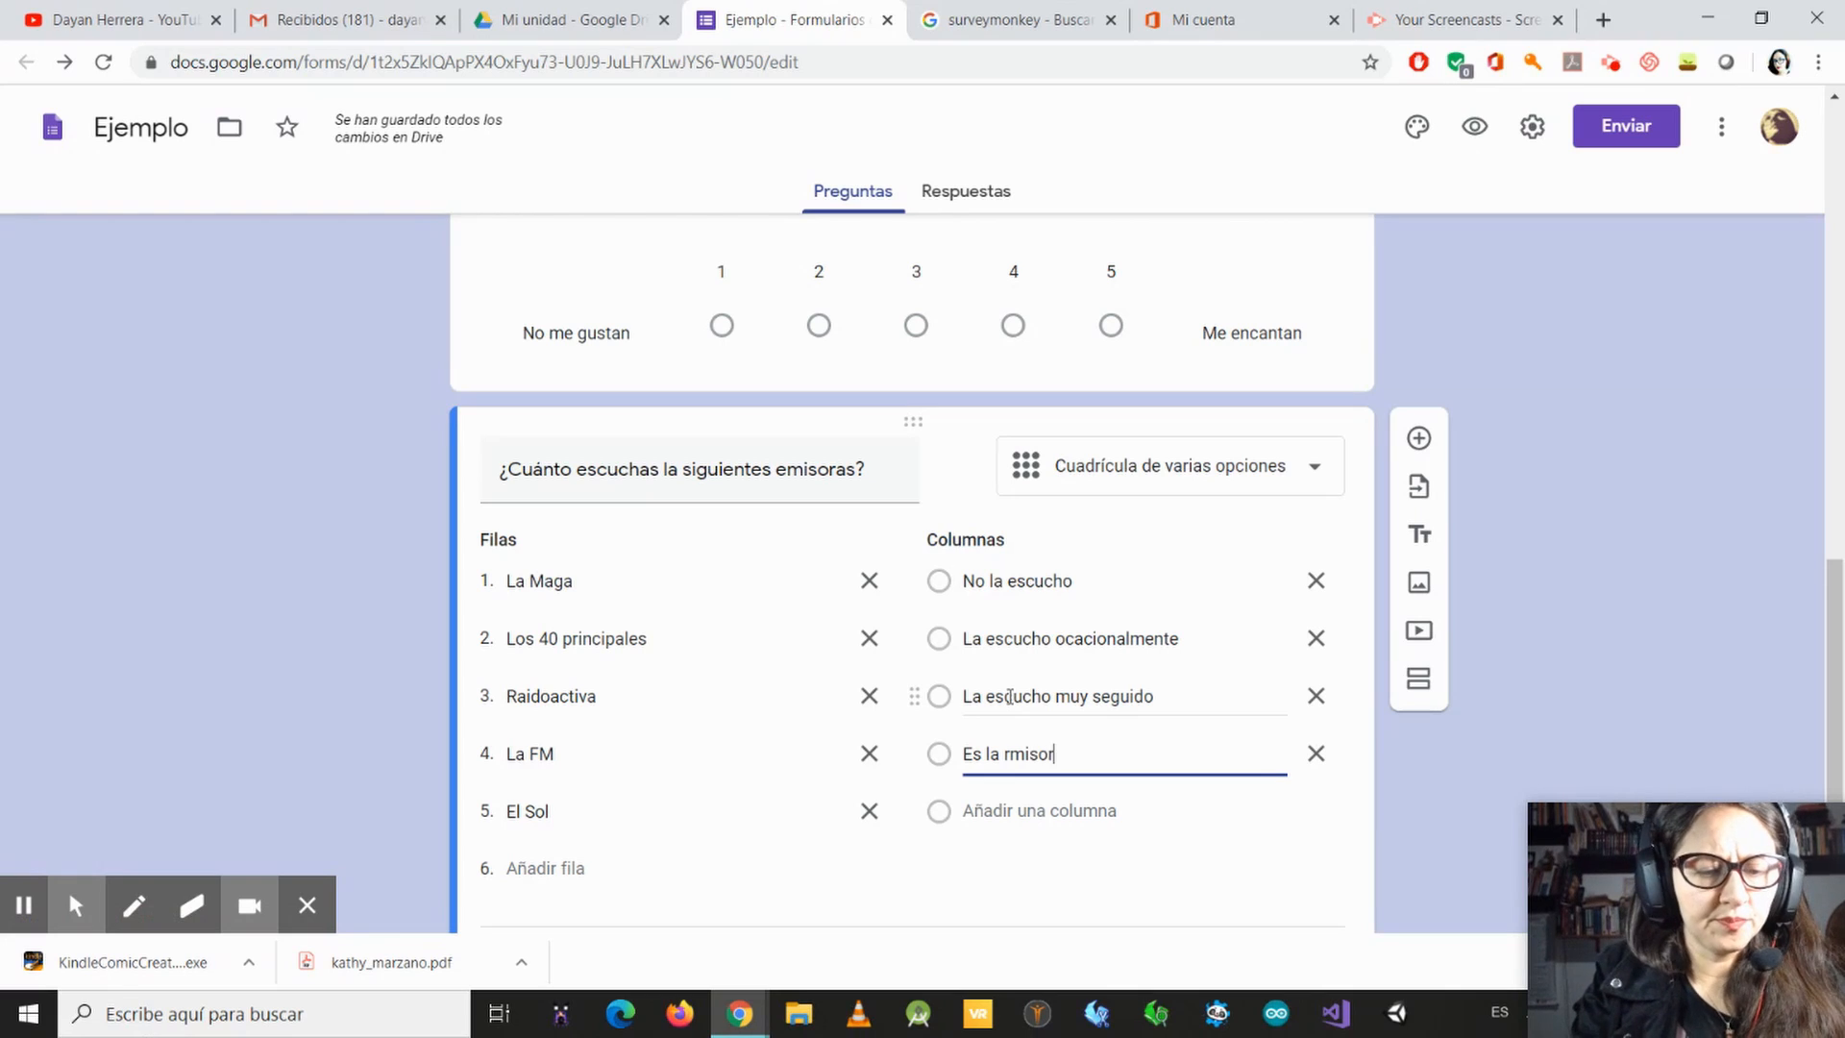
pyautogui.write('a que más')
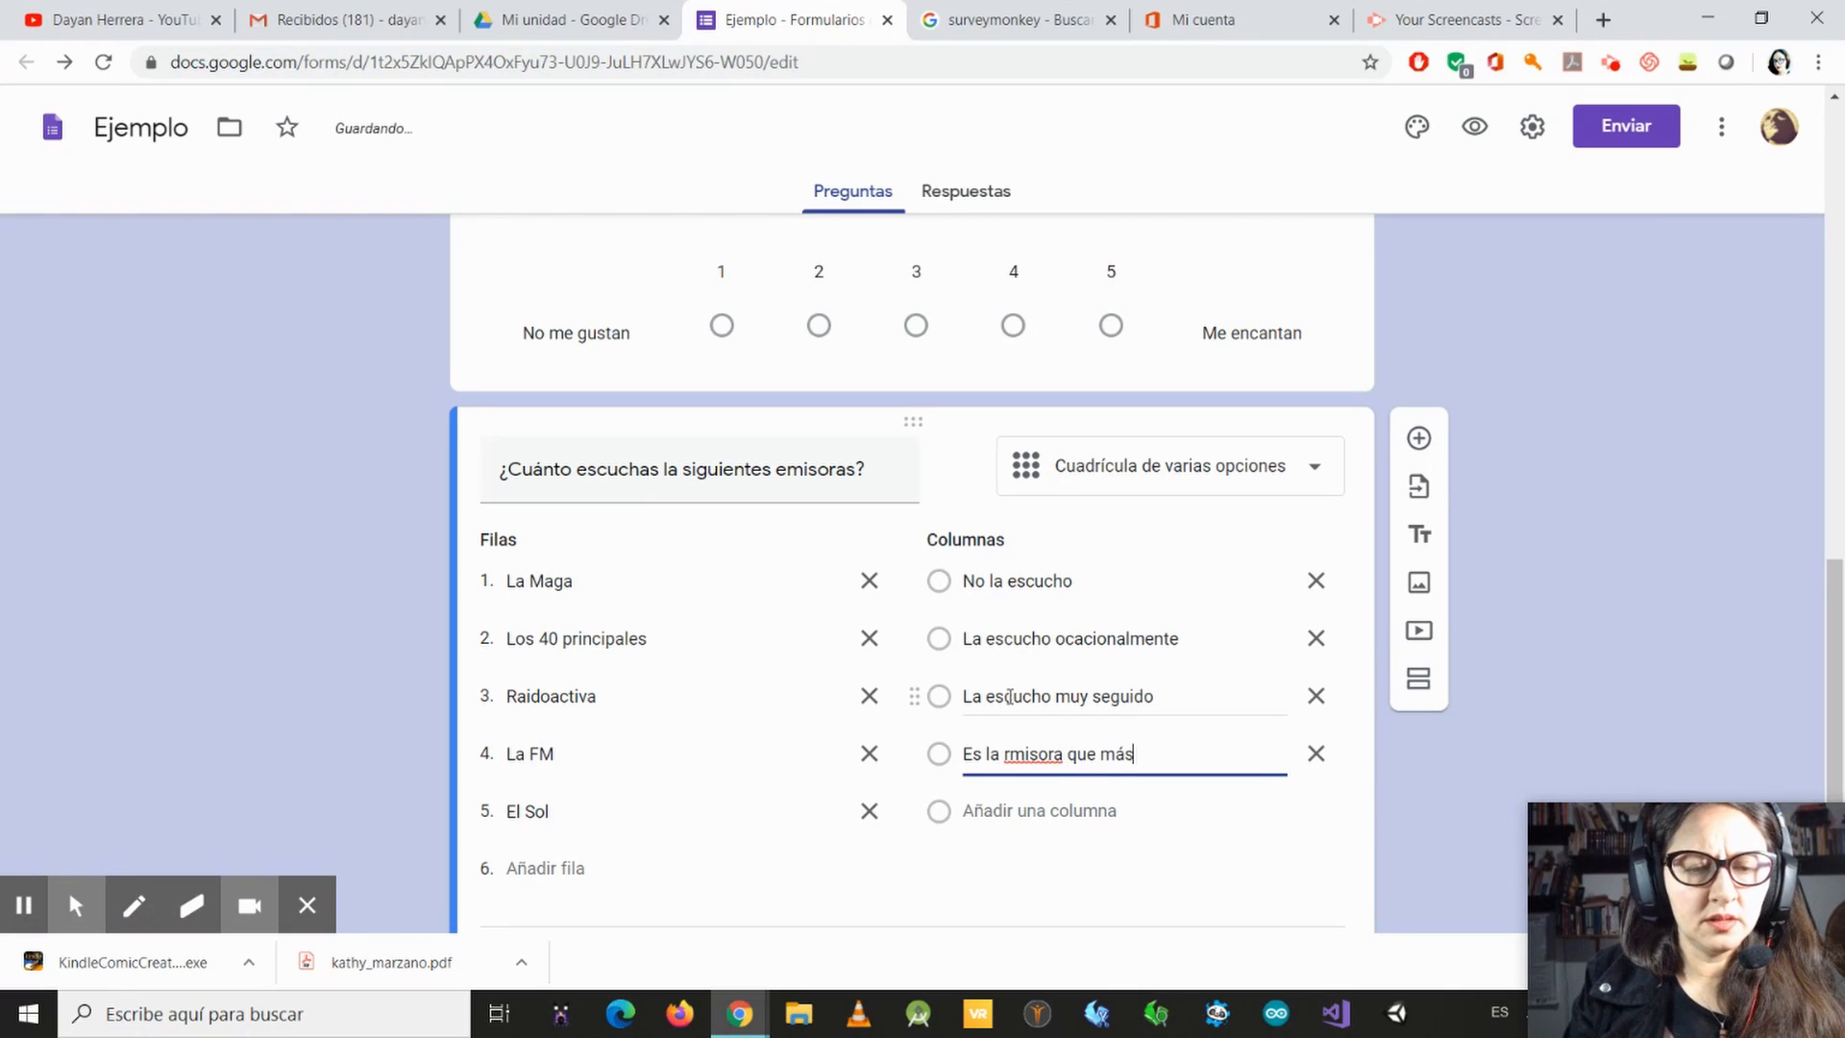
pyautogui.write(' escu')
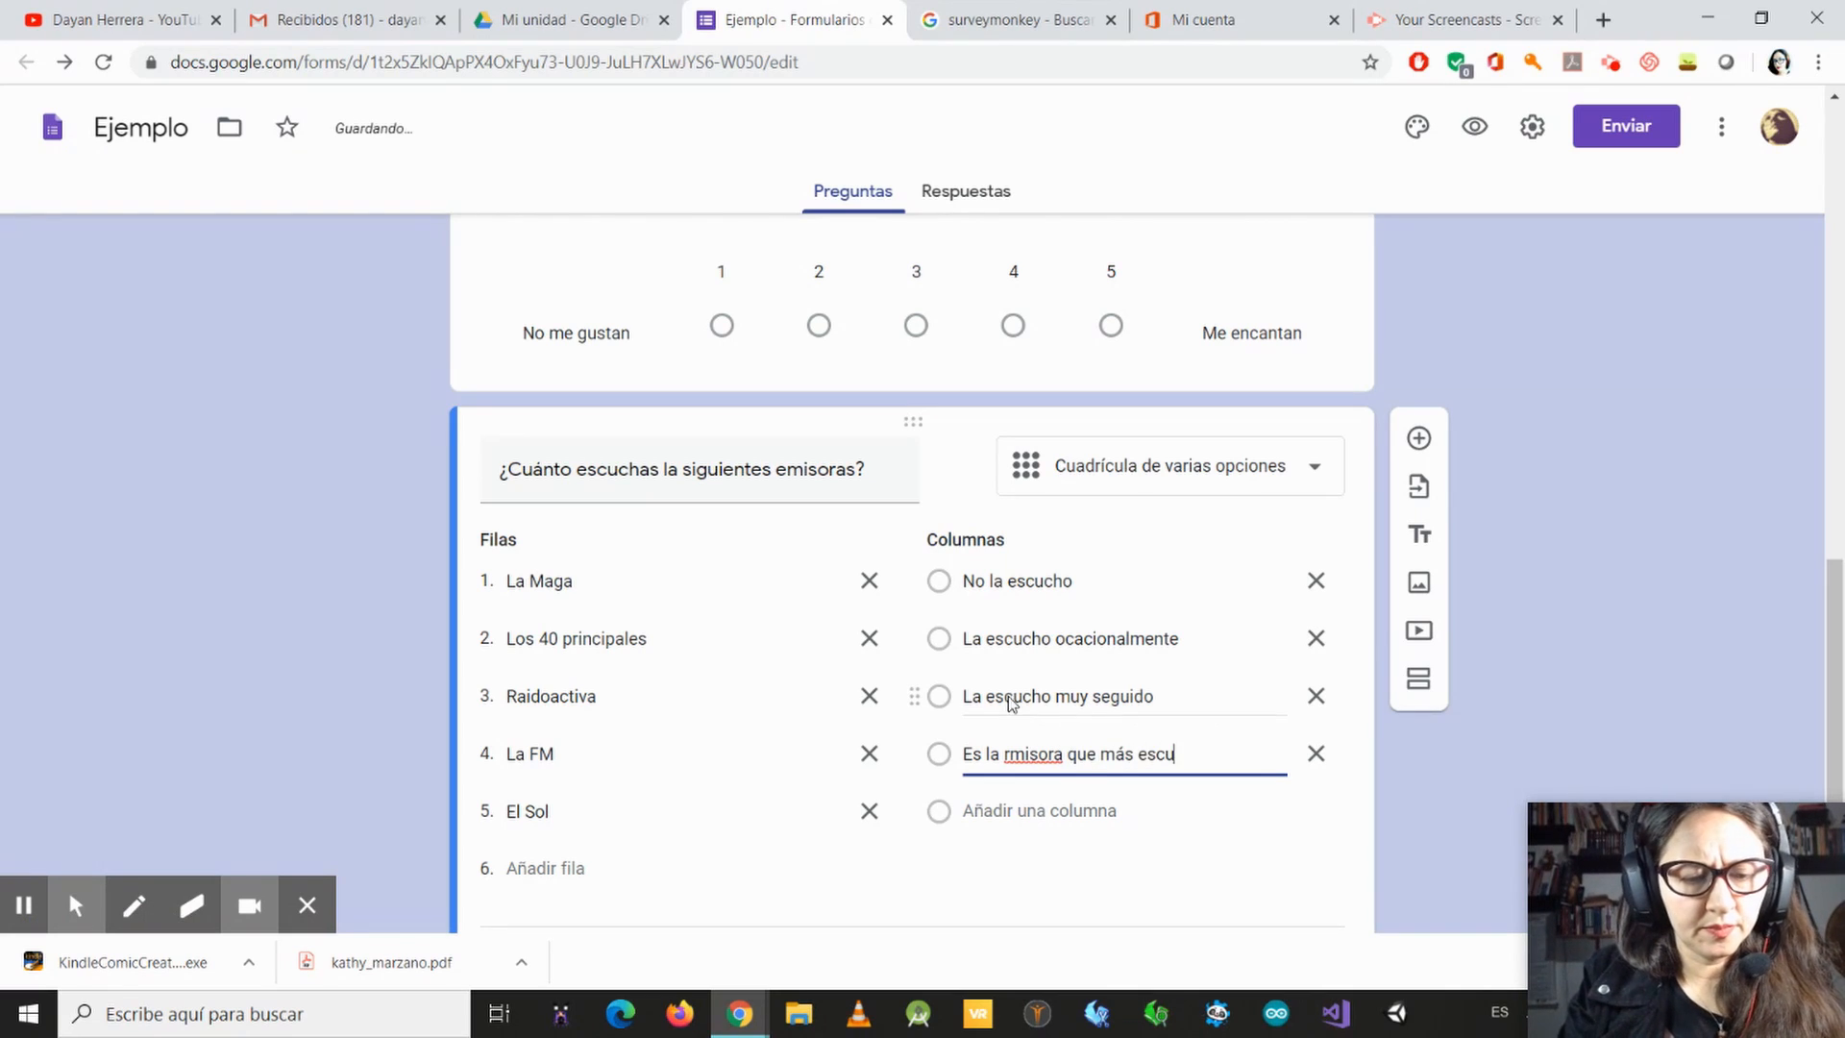
pyautogui.write('cho')
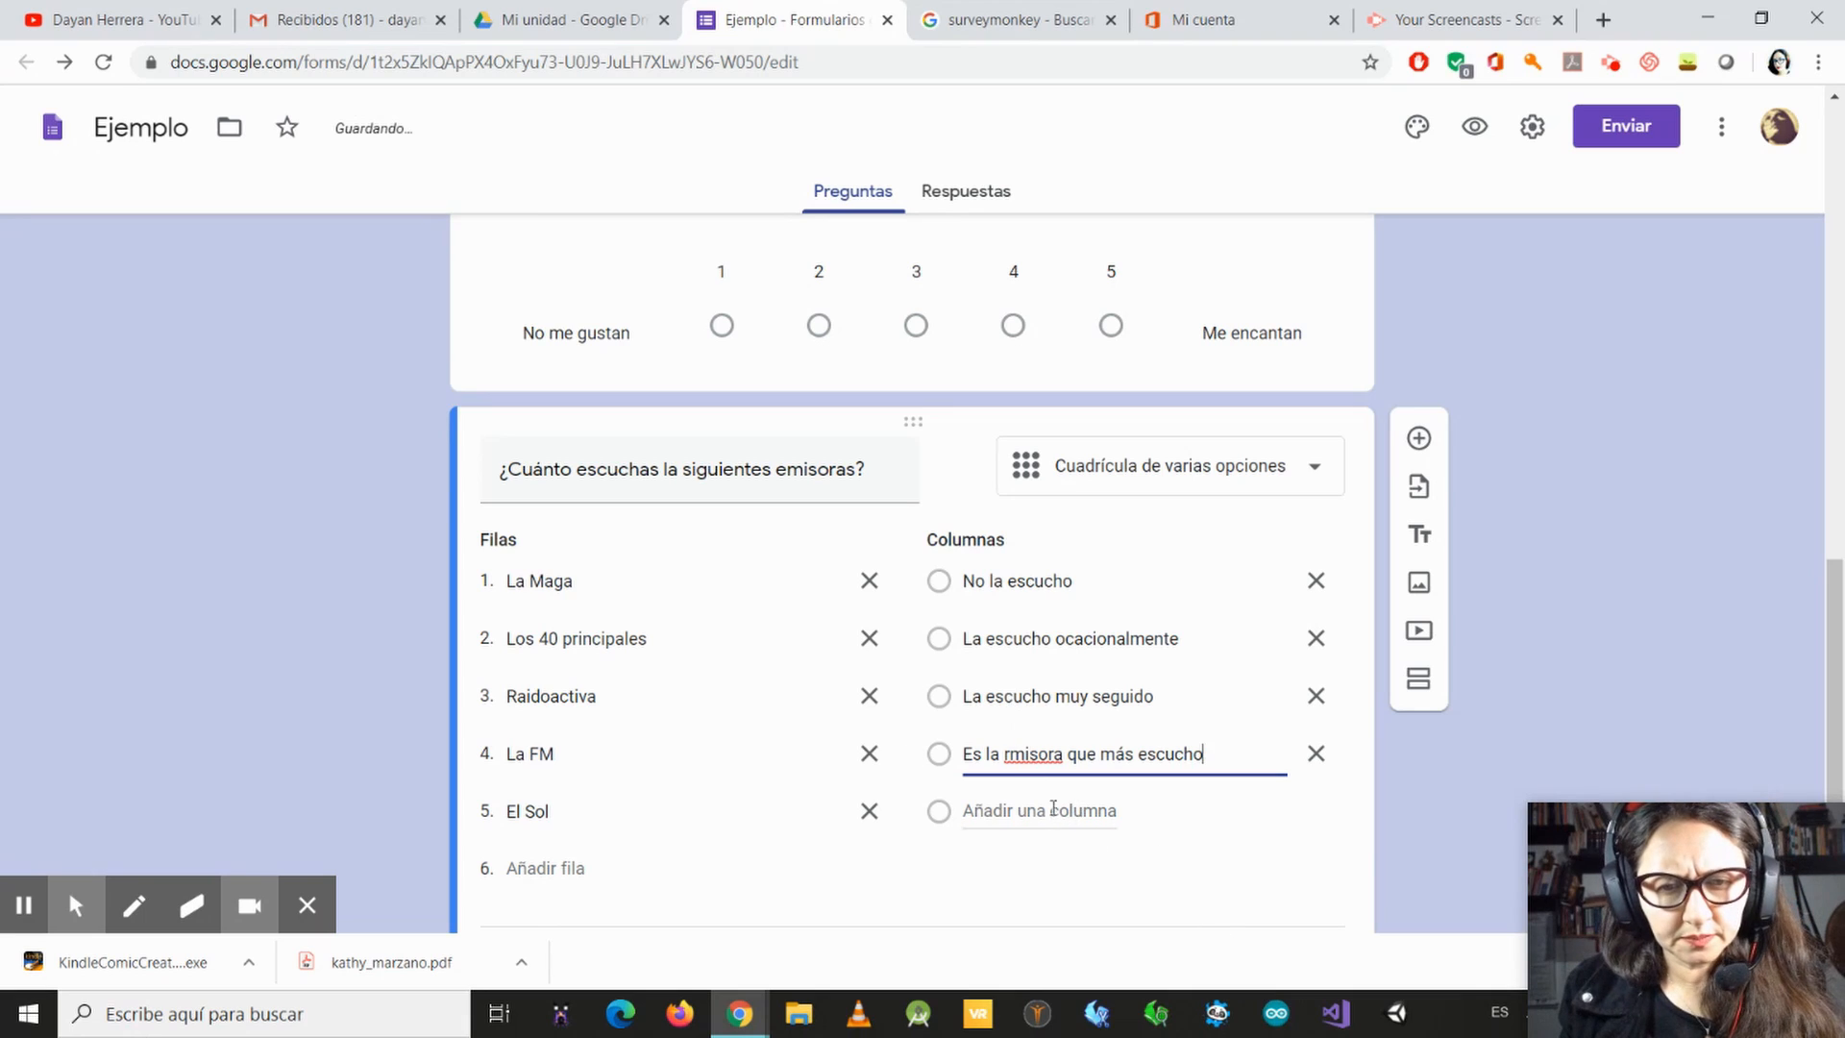
pyautogui.click(1010, 755)
pyautogui.press('BackSpace')
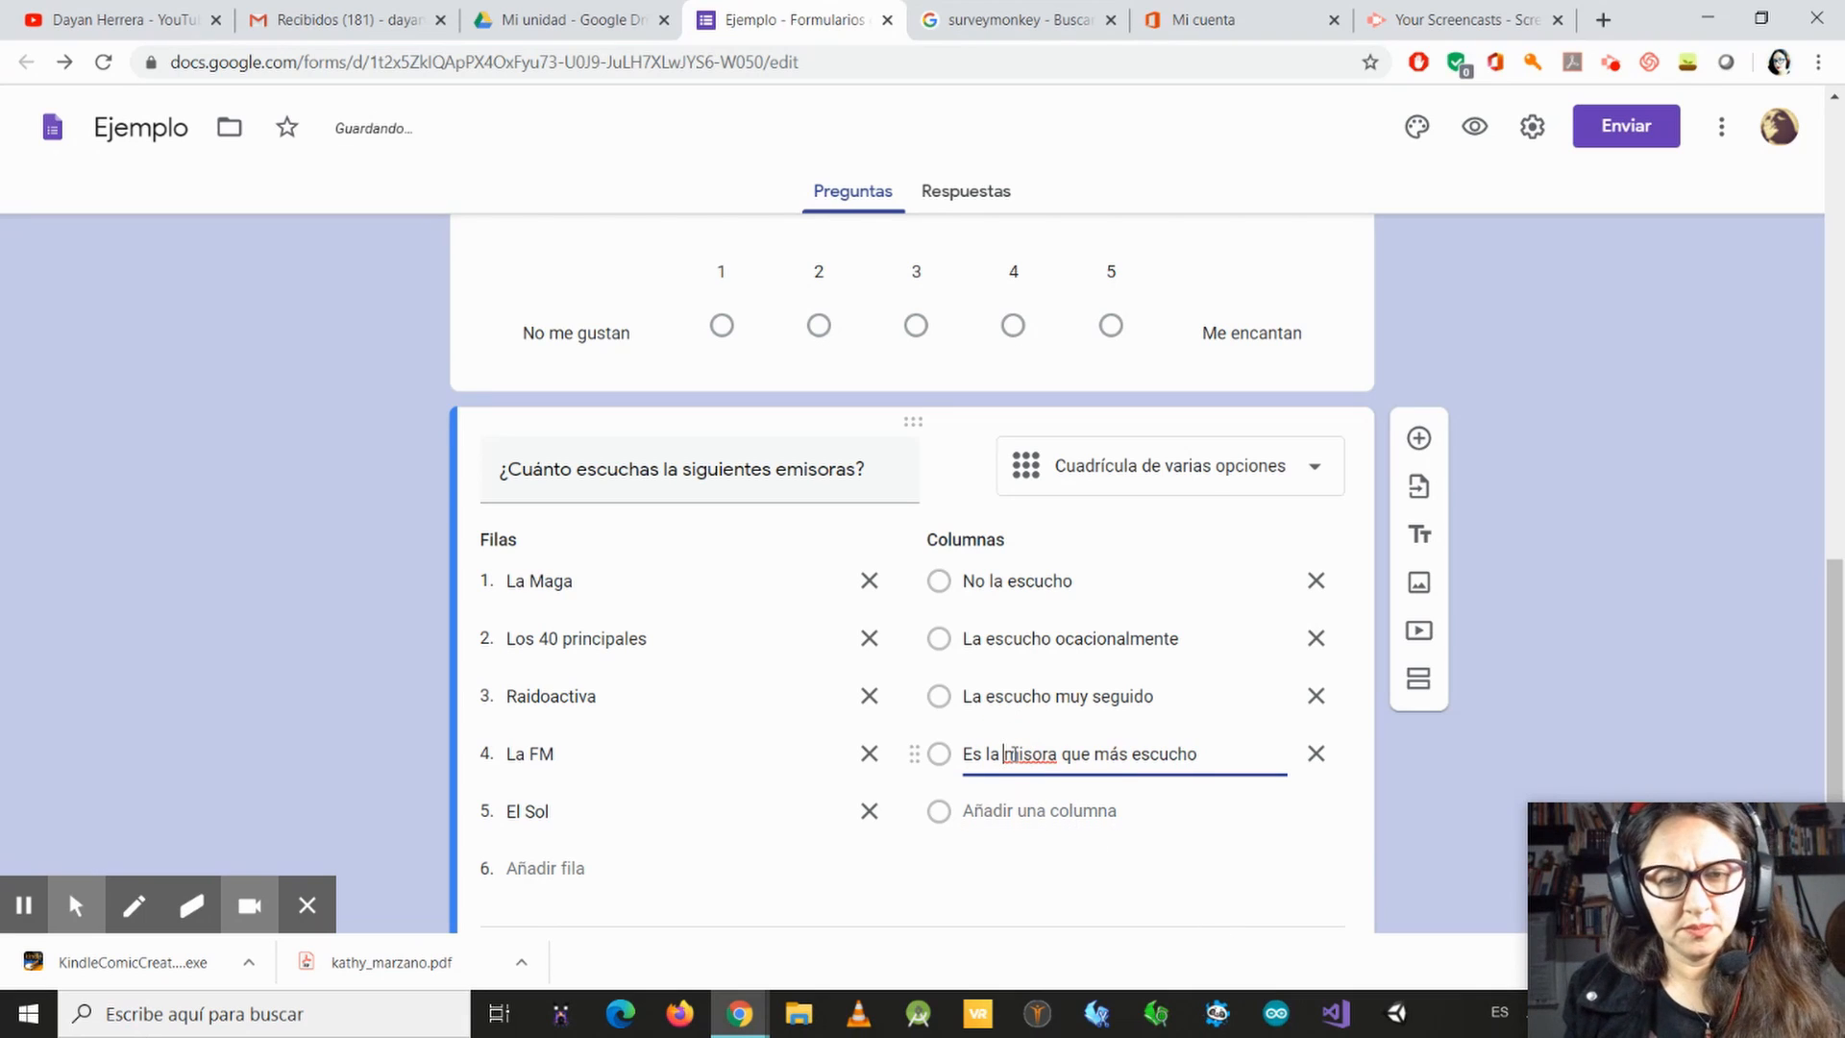
pyautogui.write('e')
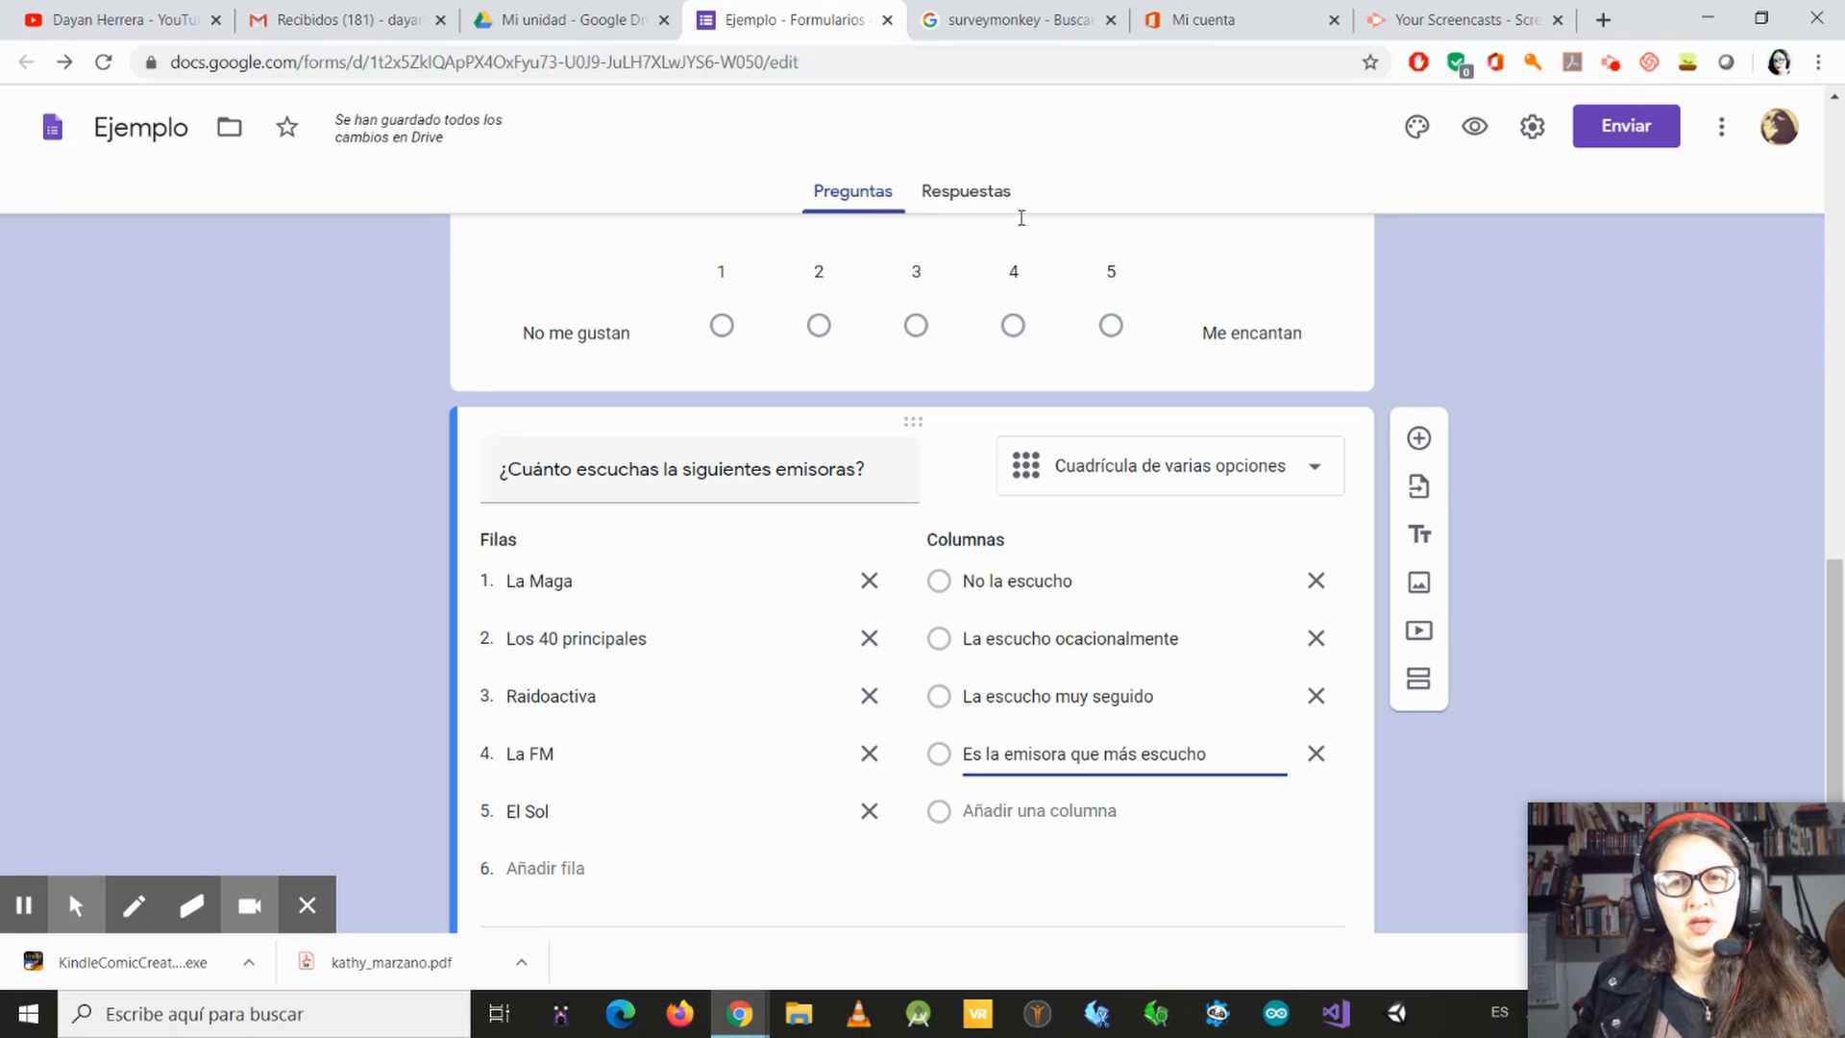
# Step: Look at the form's responses section, and preview the form down to the radio station grid
pyautogui.click(973, 187)
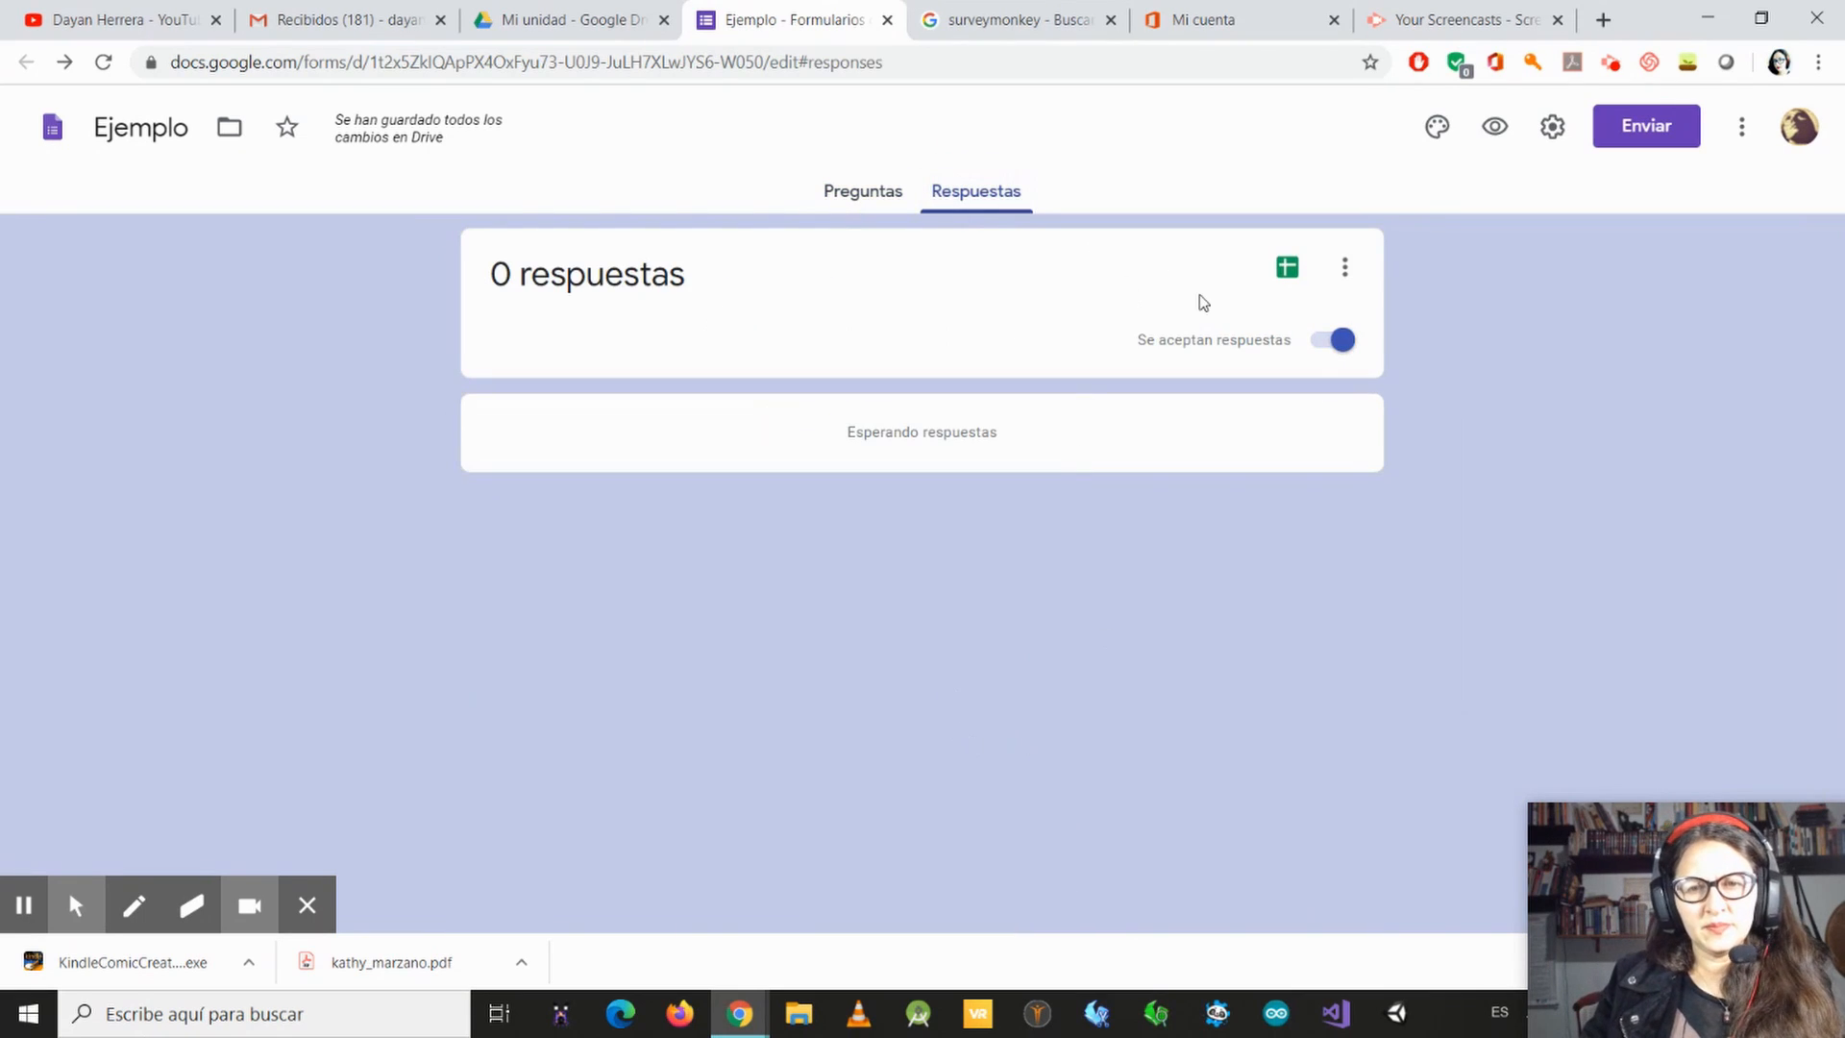
pyautogui.click(865, 192)
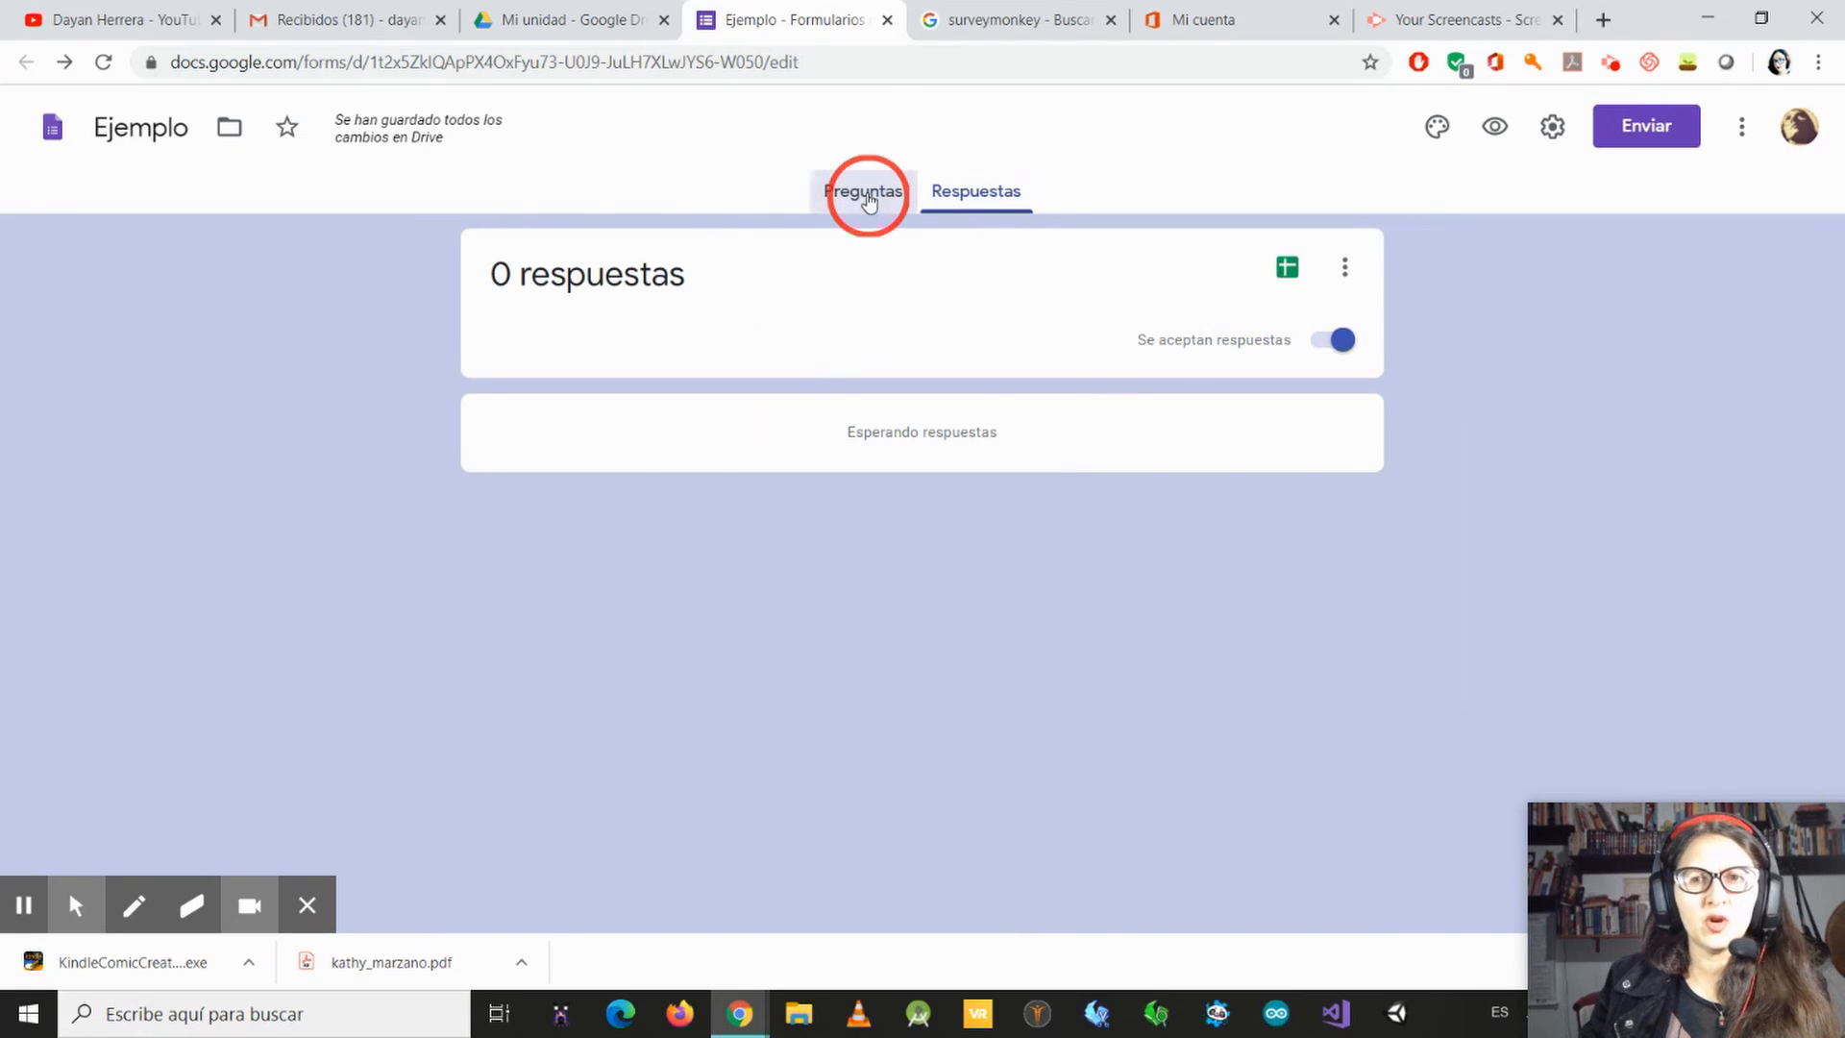
pyautogui.click(1467, 132)
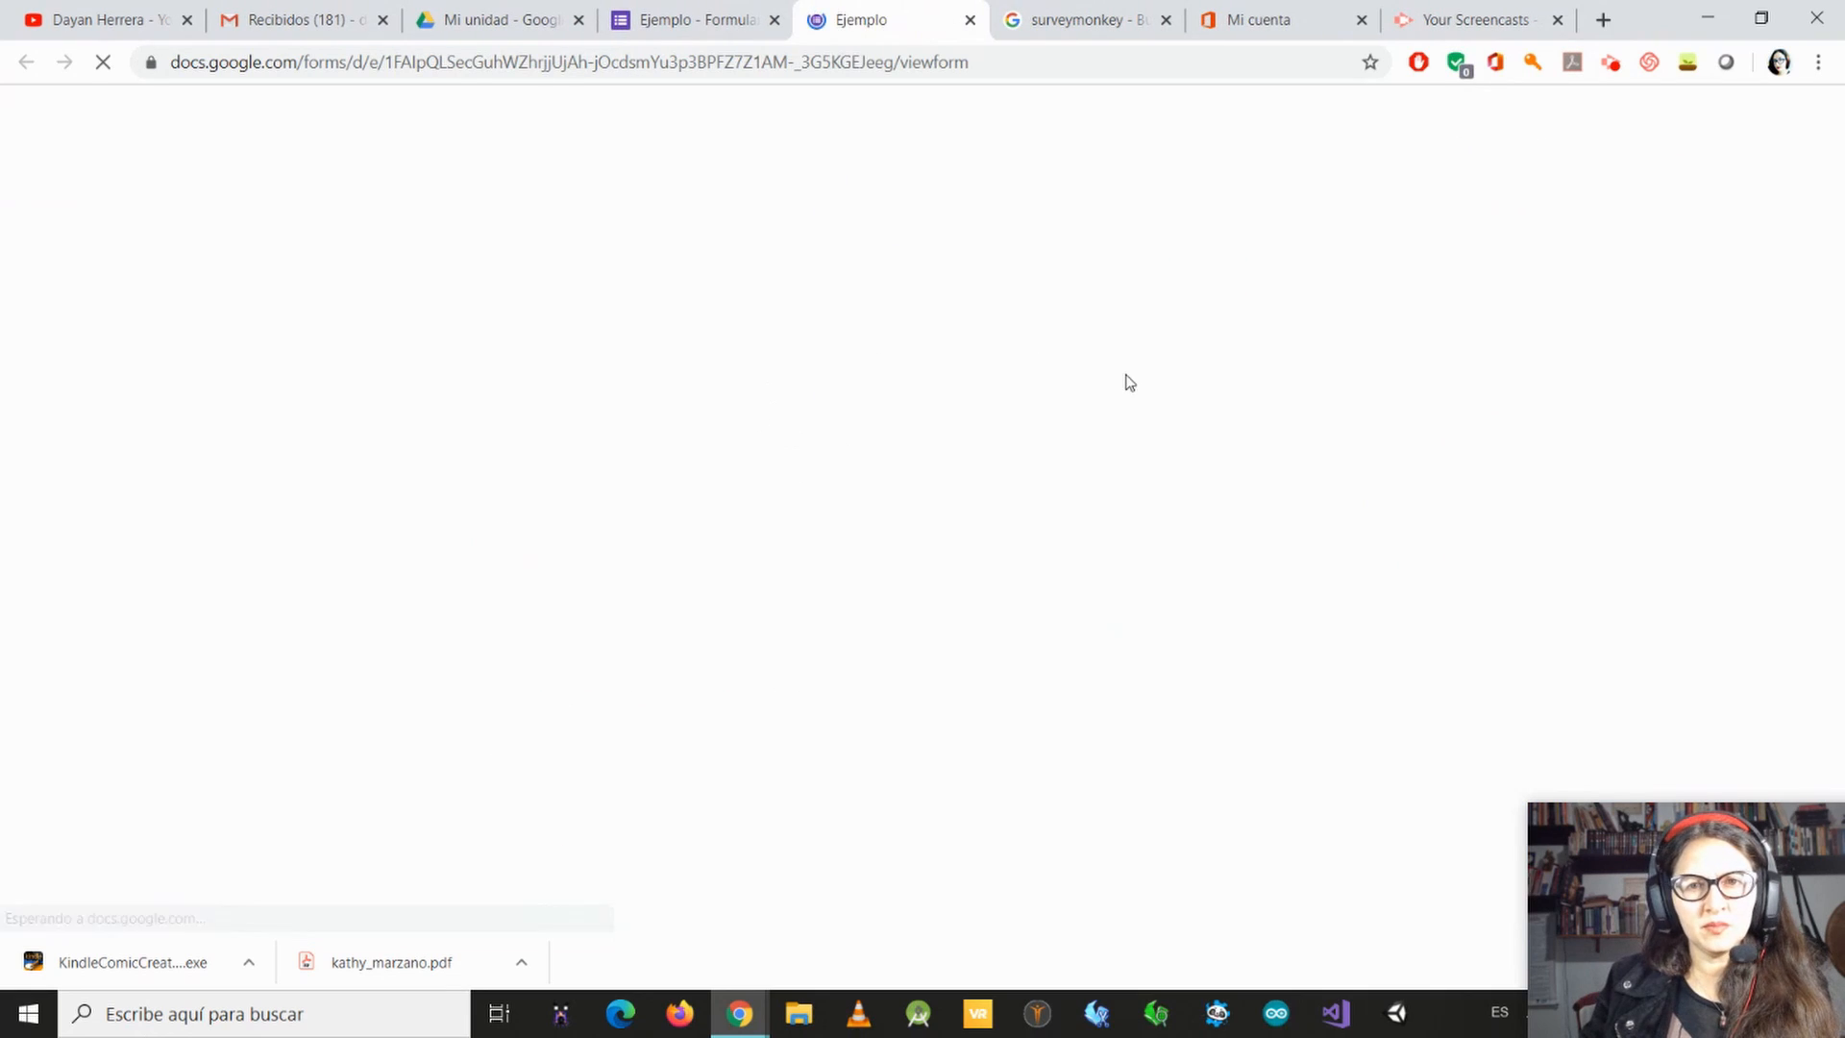
pyautogui.scroll(-12, 873, 661)
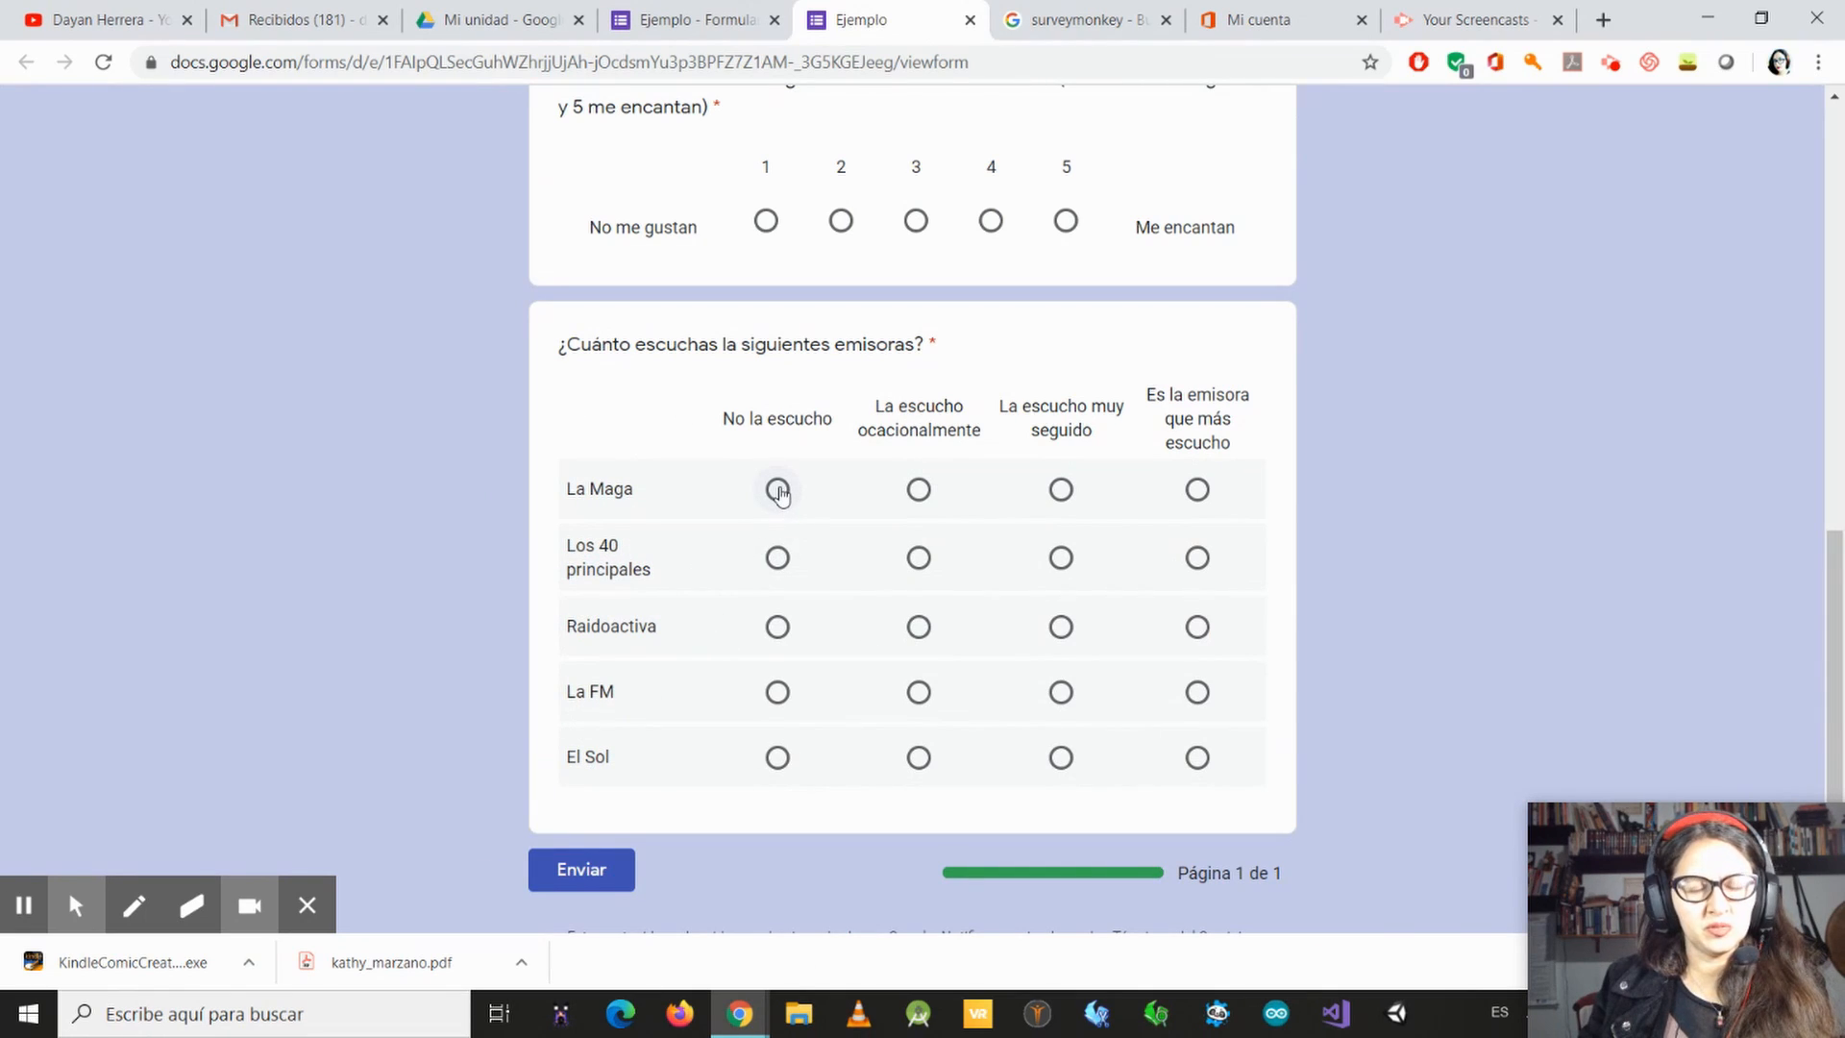
# Step: Answer the previewed grid: La Maga, El Sol "No la escucho"; Los 40 principales, La FM "La escucho muy seguido"; Raidoactiva "Es la emisora que más escucho"
pyautogui.click(778, 757)
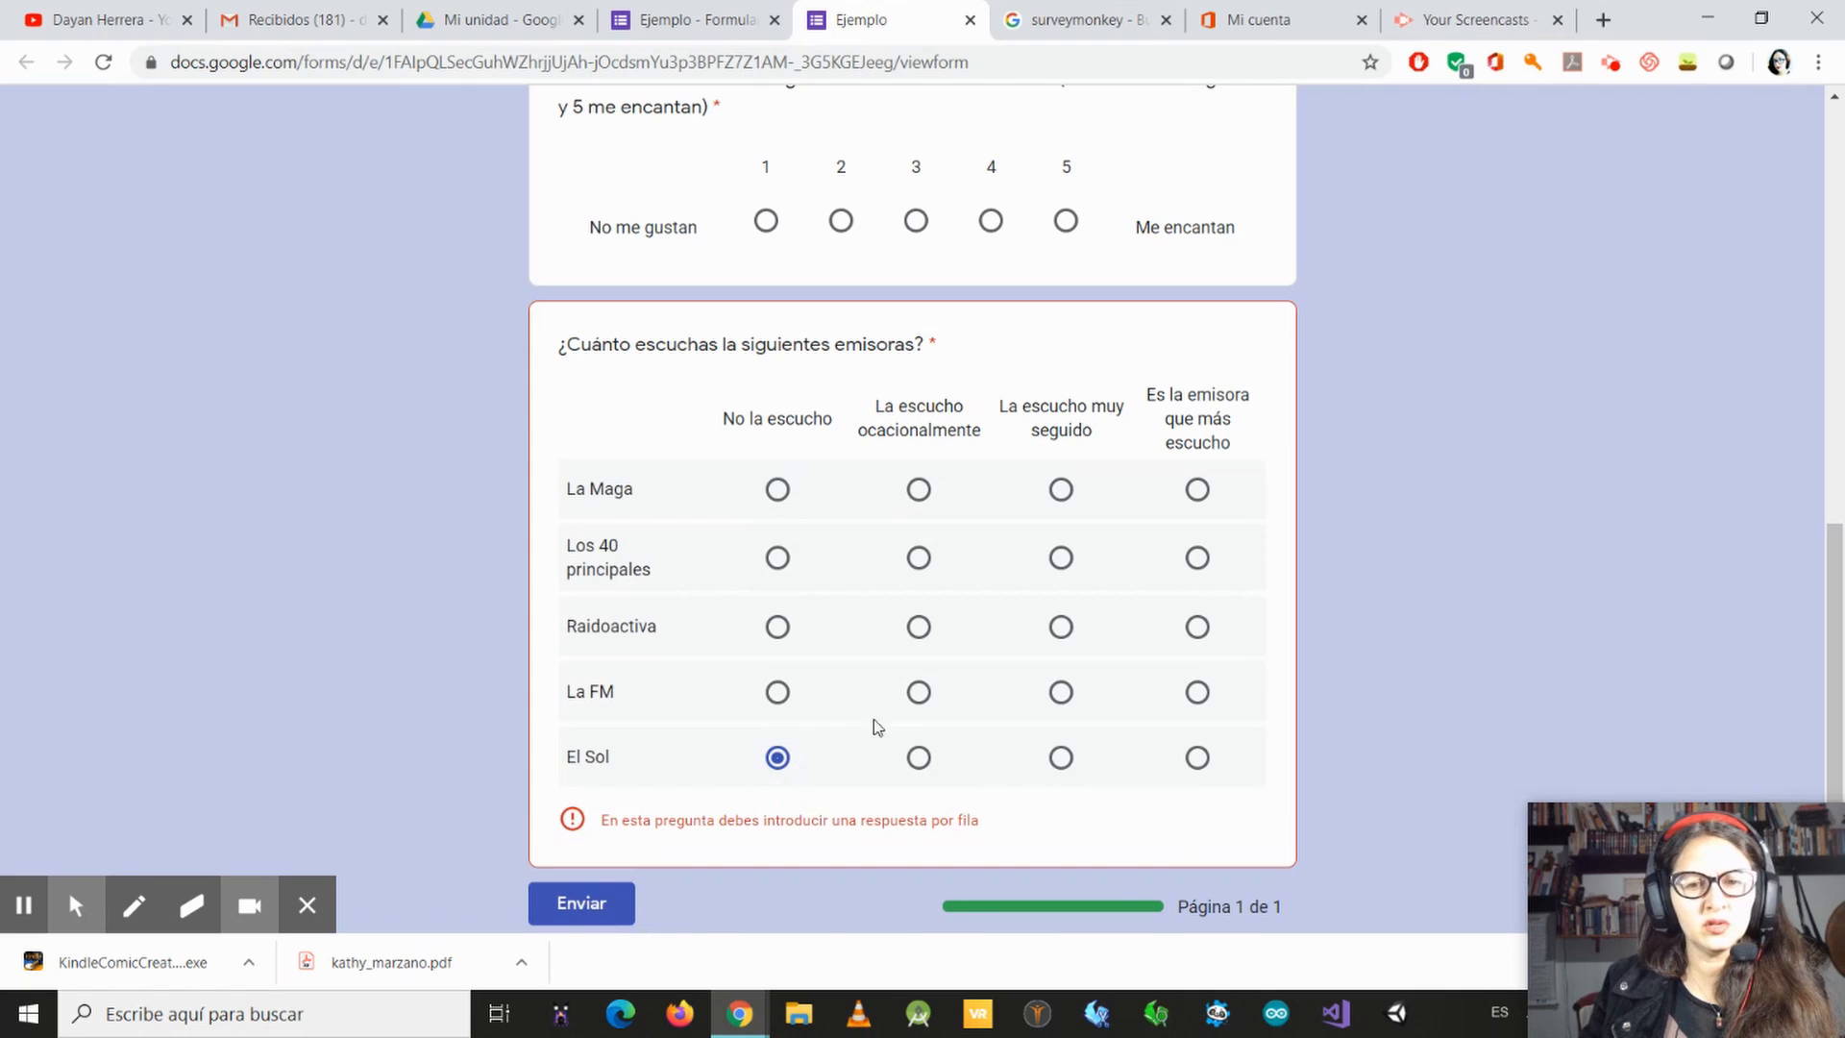
pyautogui.click(1064, 695)
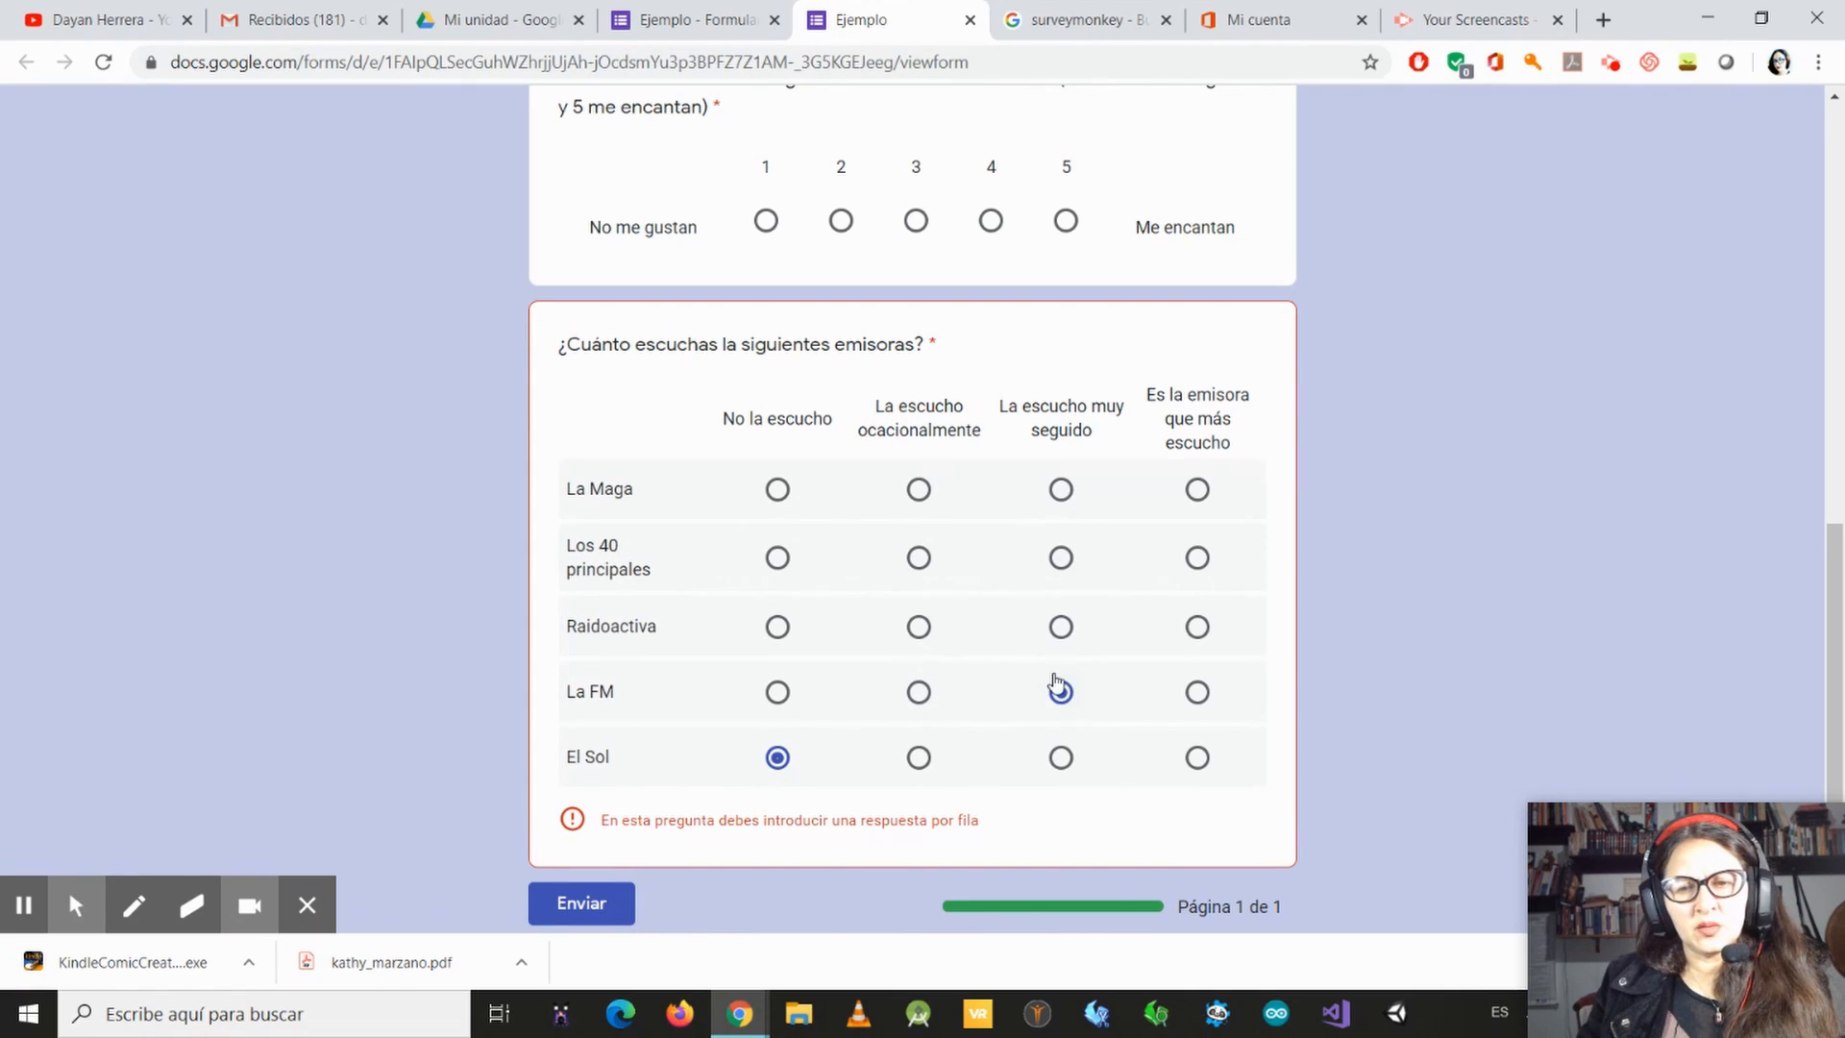
pyautogui.click(1061, 559)
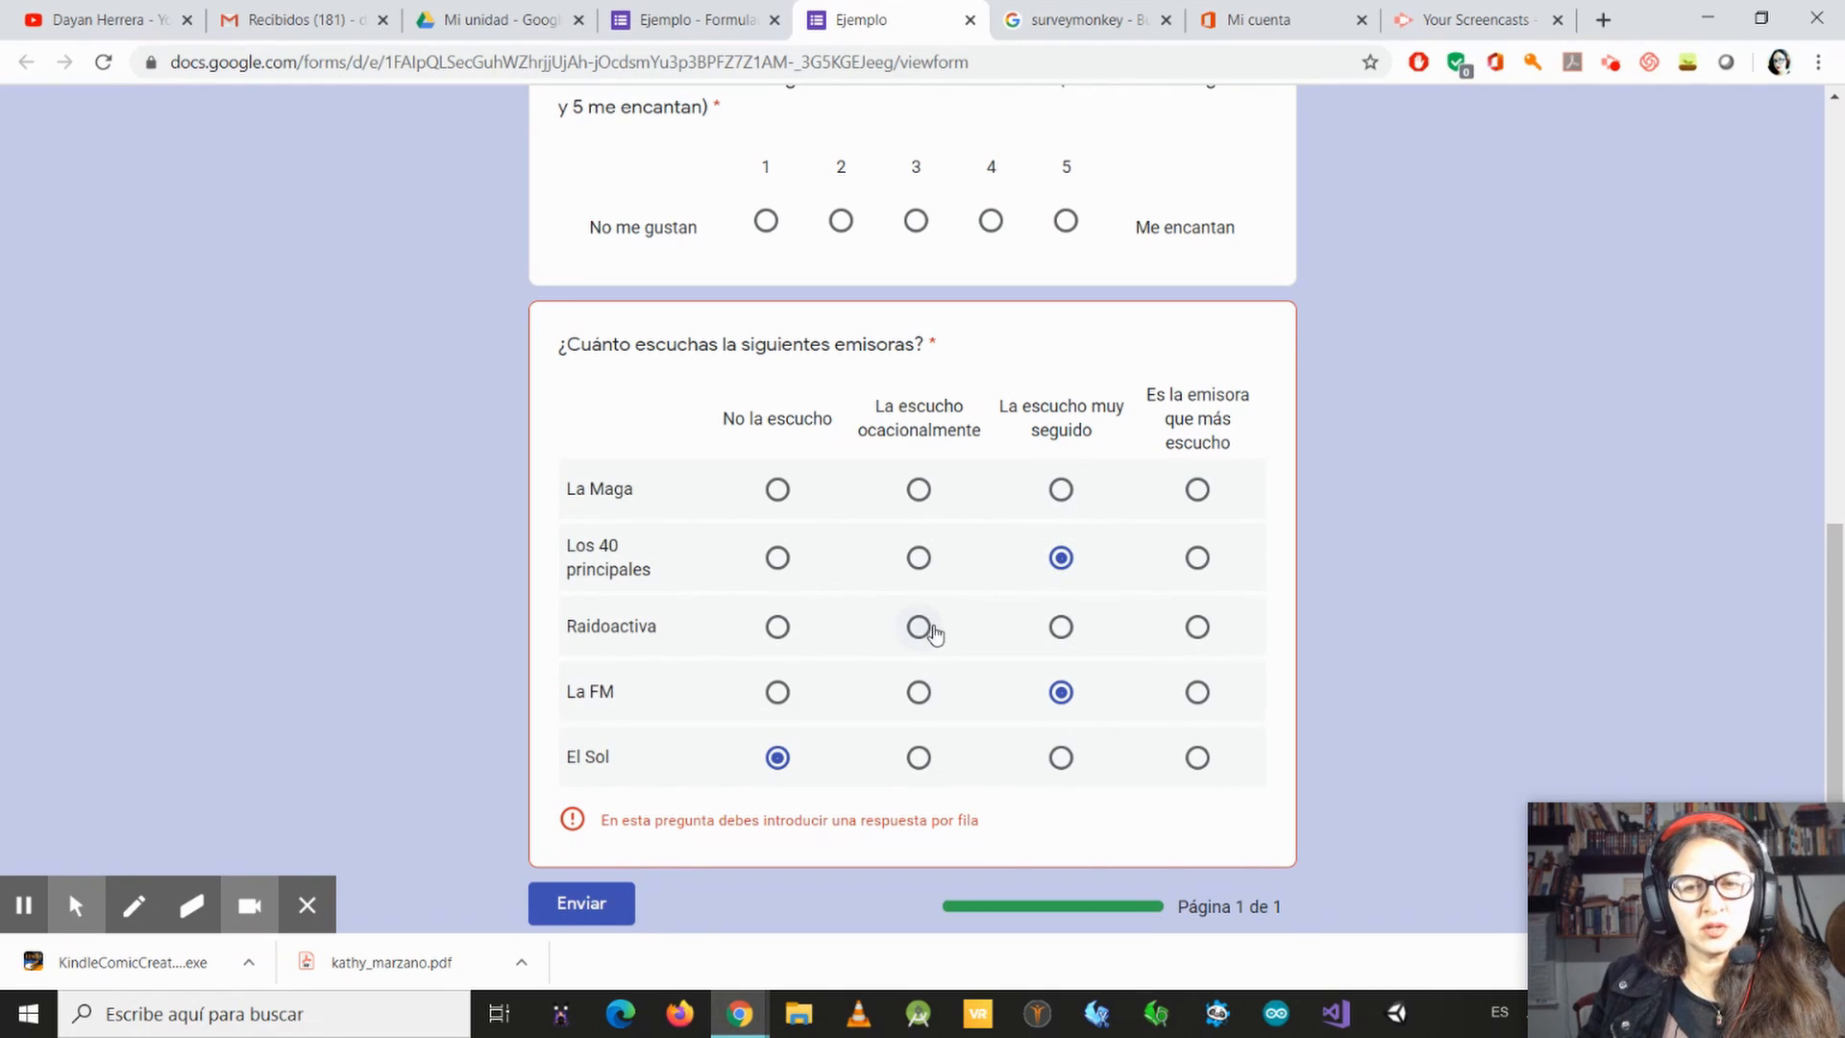
pyautogui.click(1197, 627)
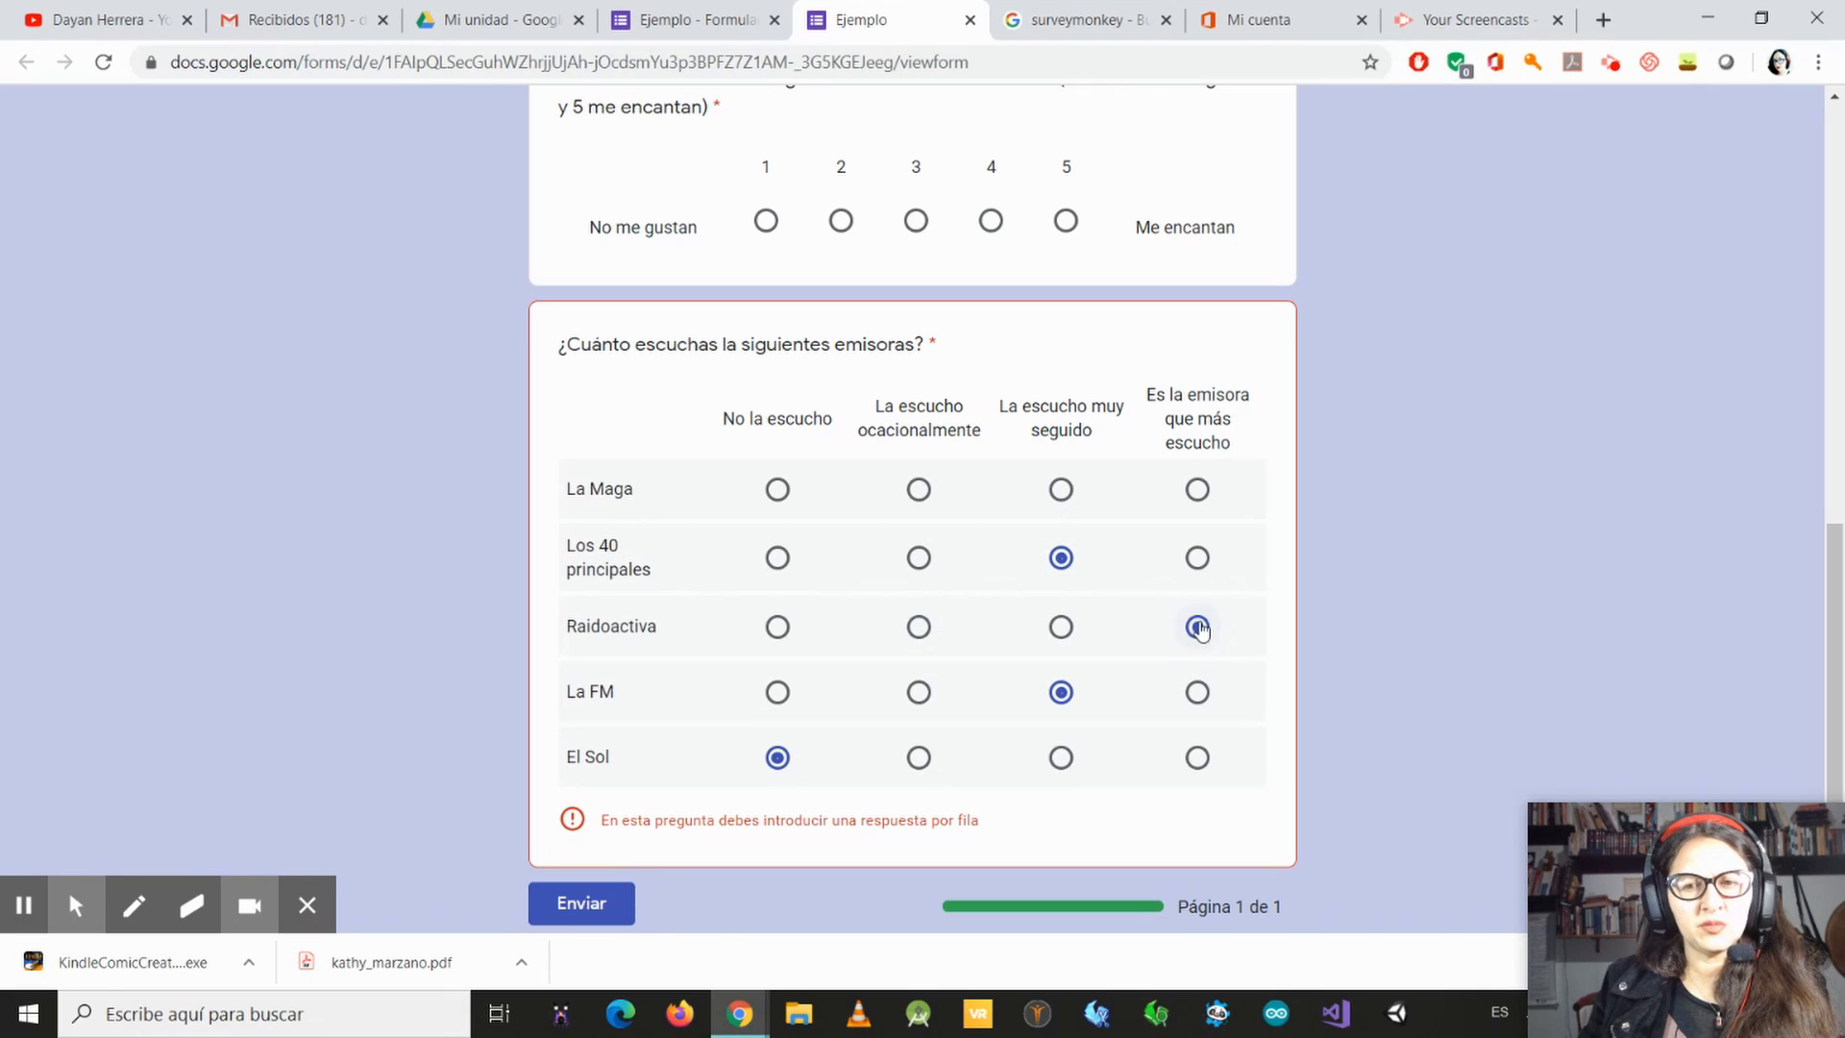
pyautogui.click(773, 494)
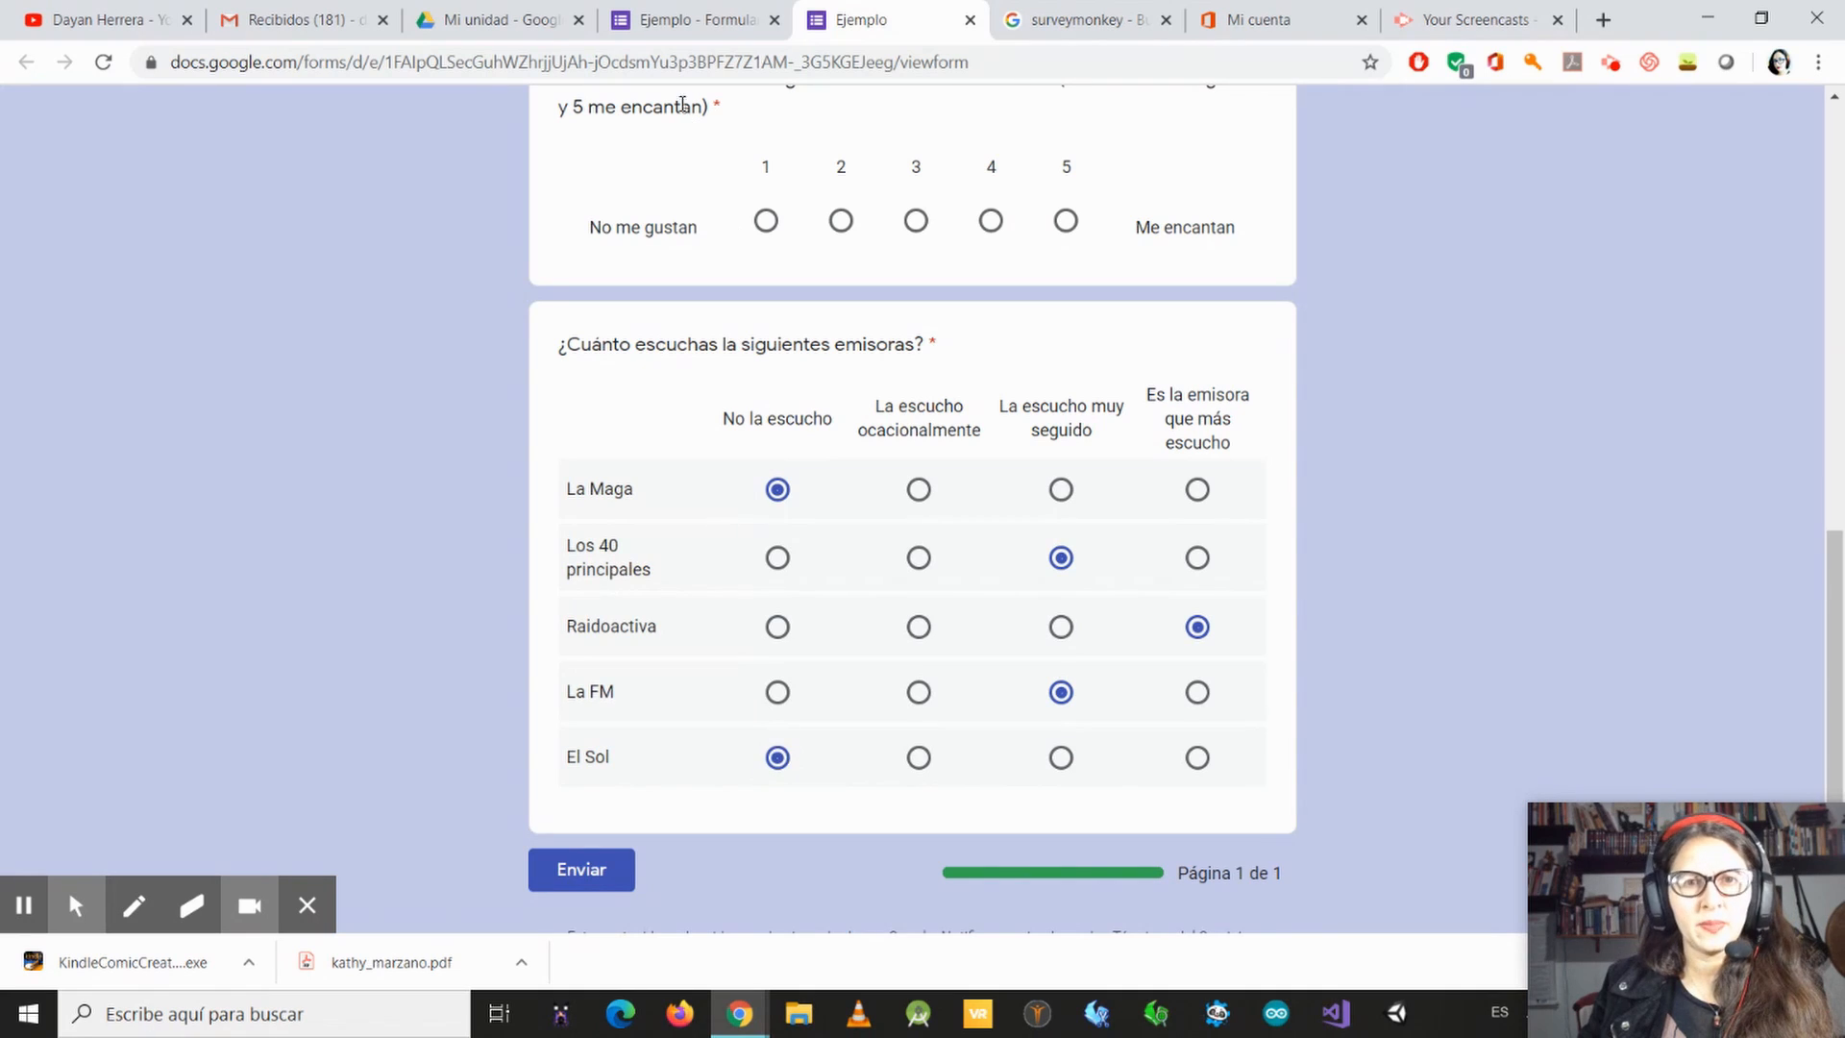
# Step: Return to the form editor and add a new question below the radio station grid
pyautogui.click(694, 20)
pyautogui.scroll(-11, 939, 651)
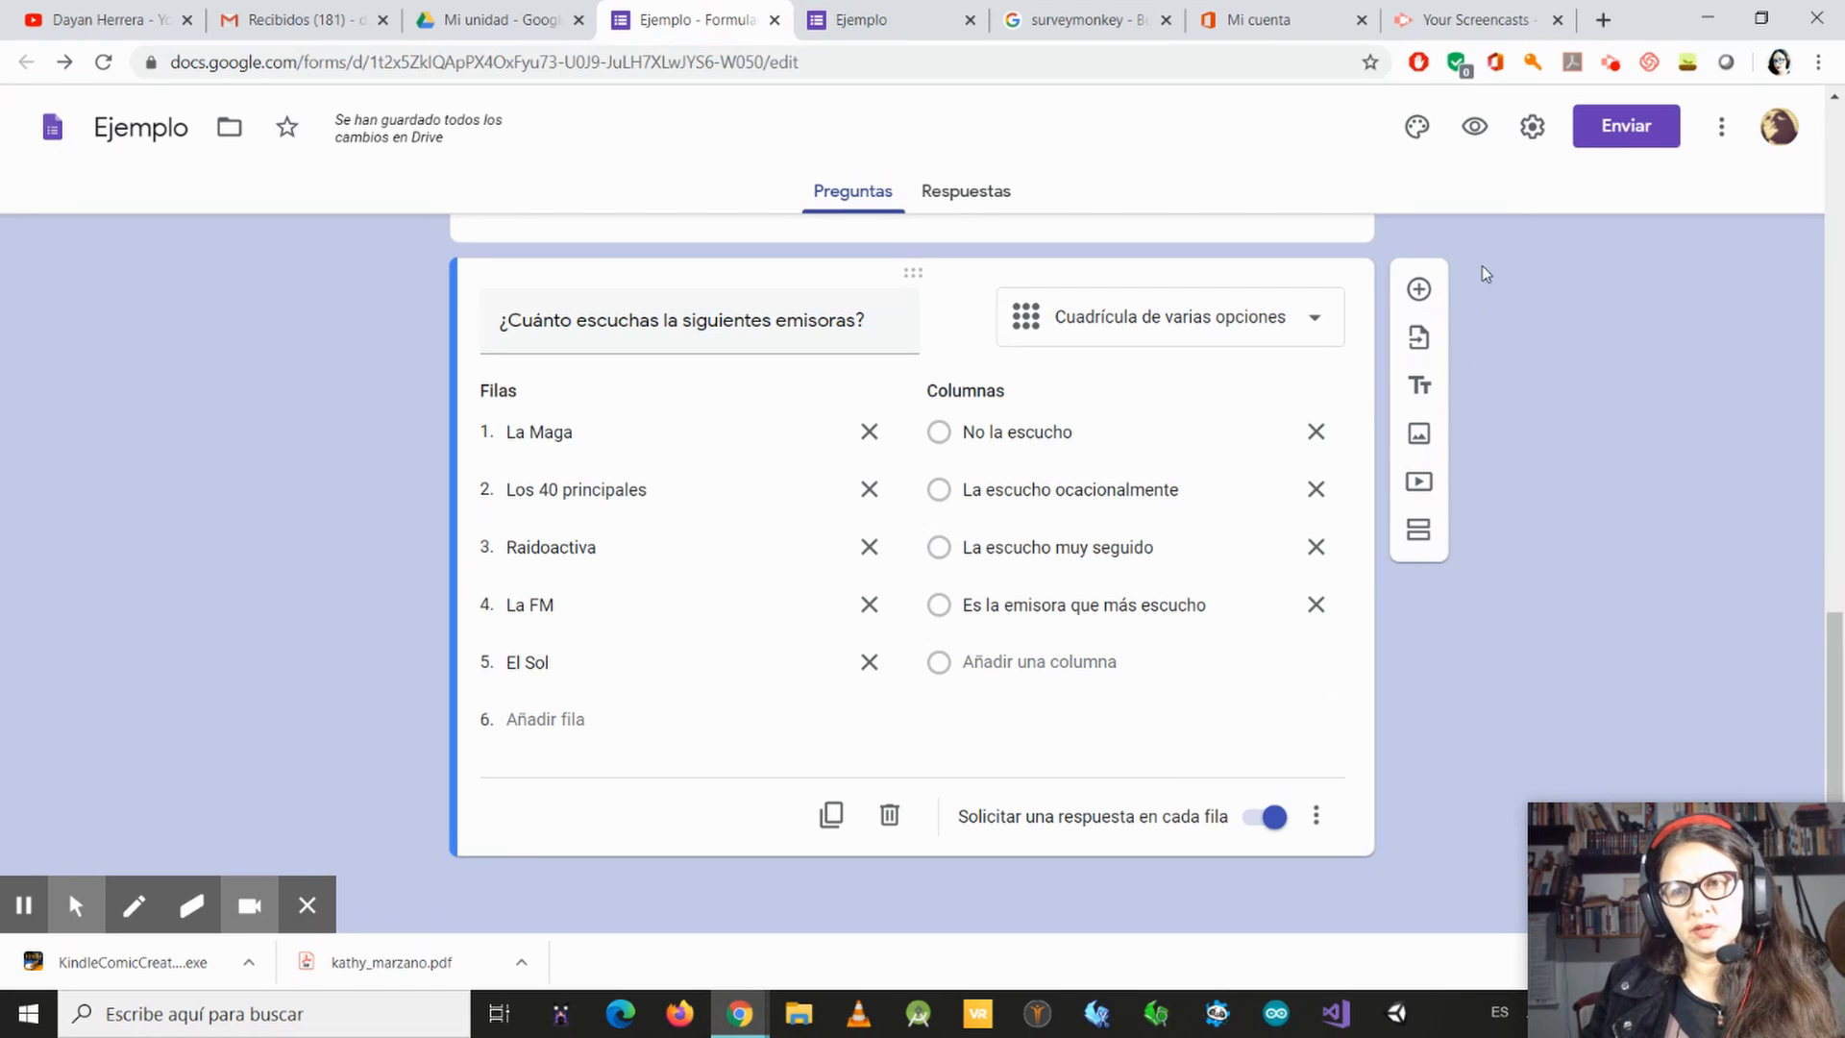
pyautogui.click(1419, 289)
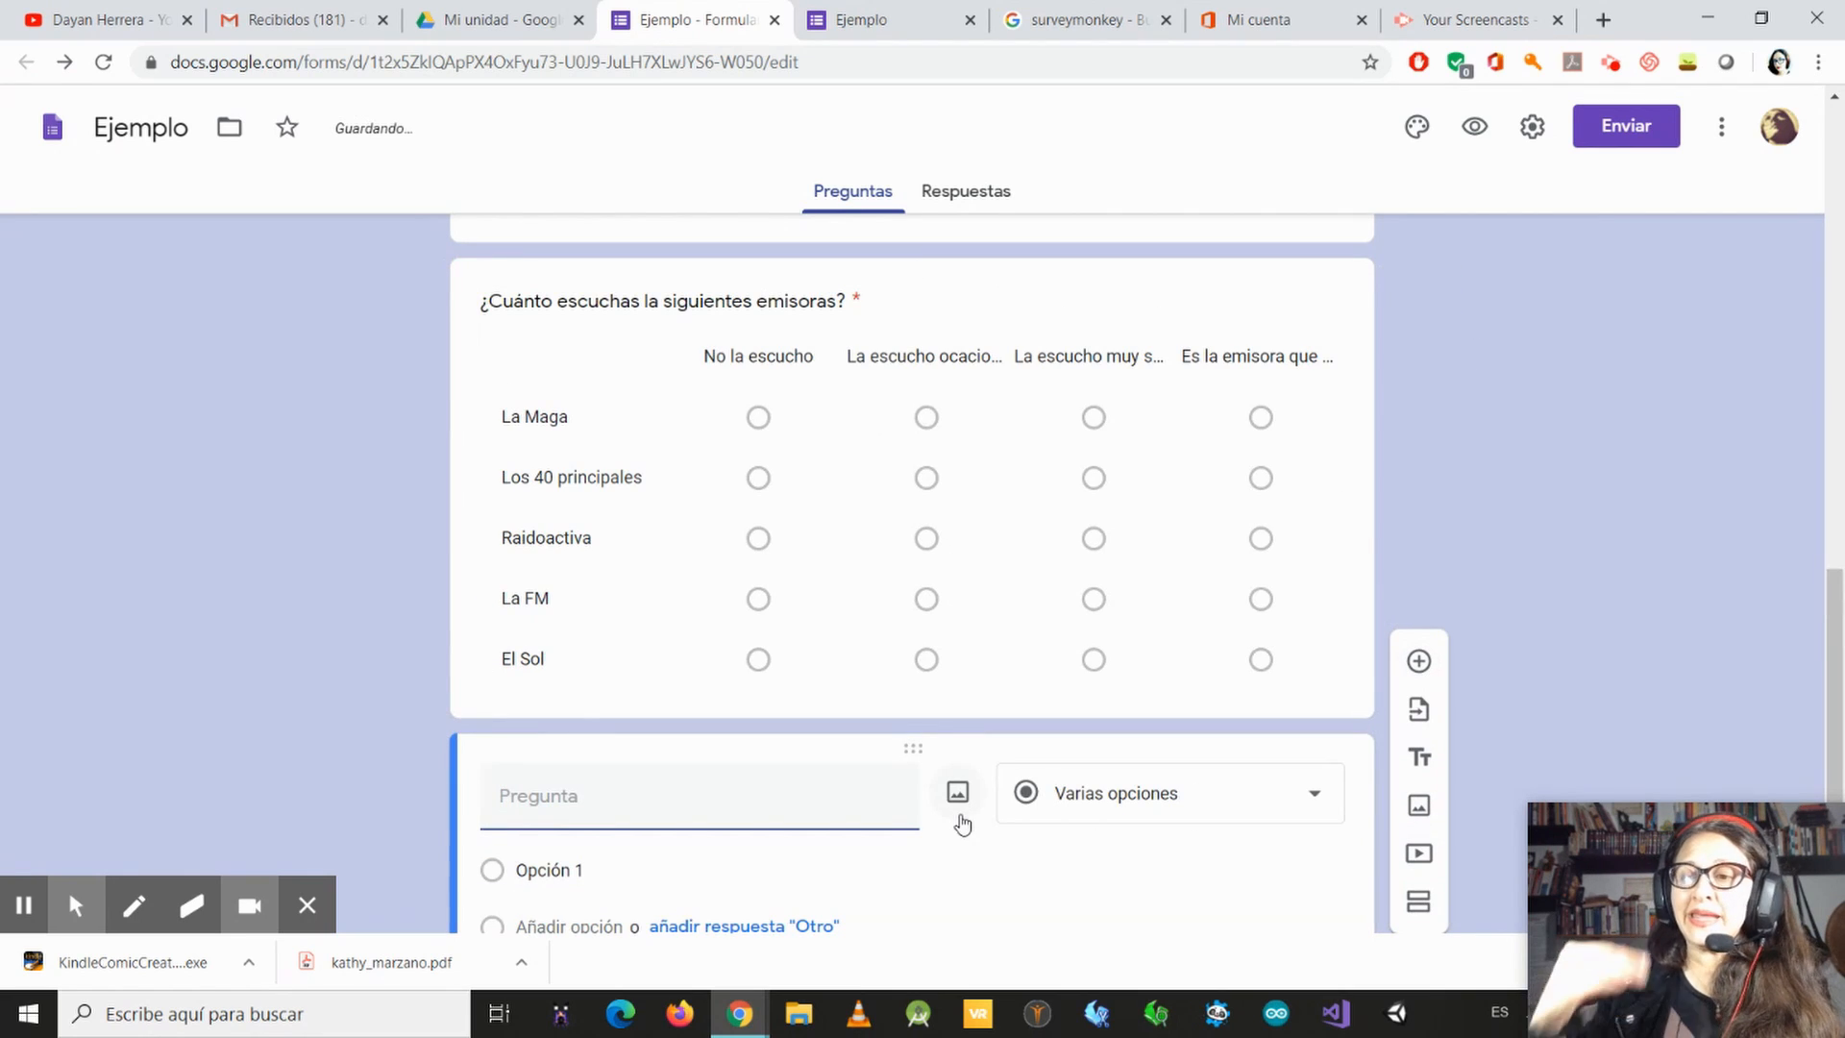
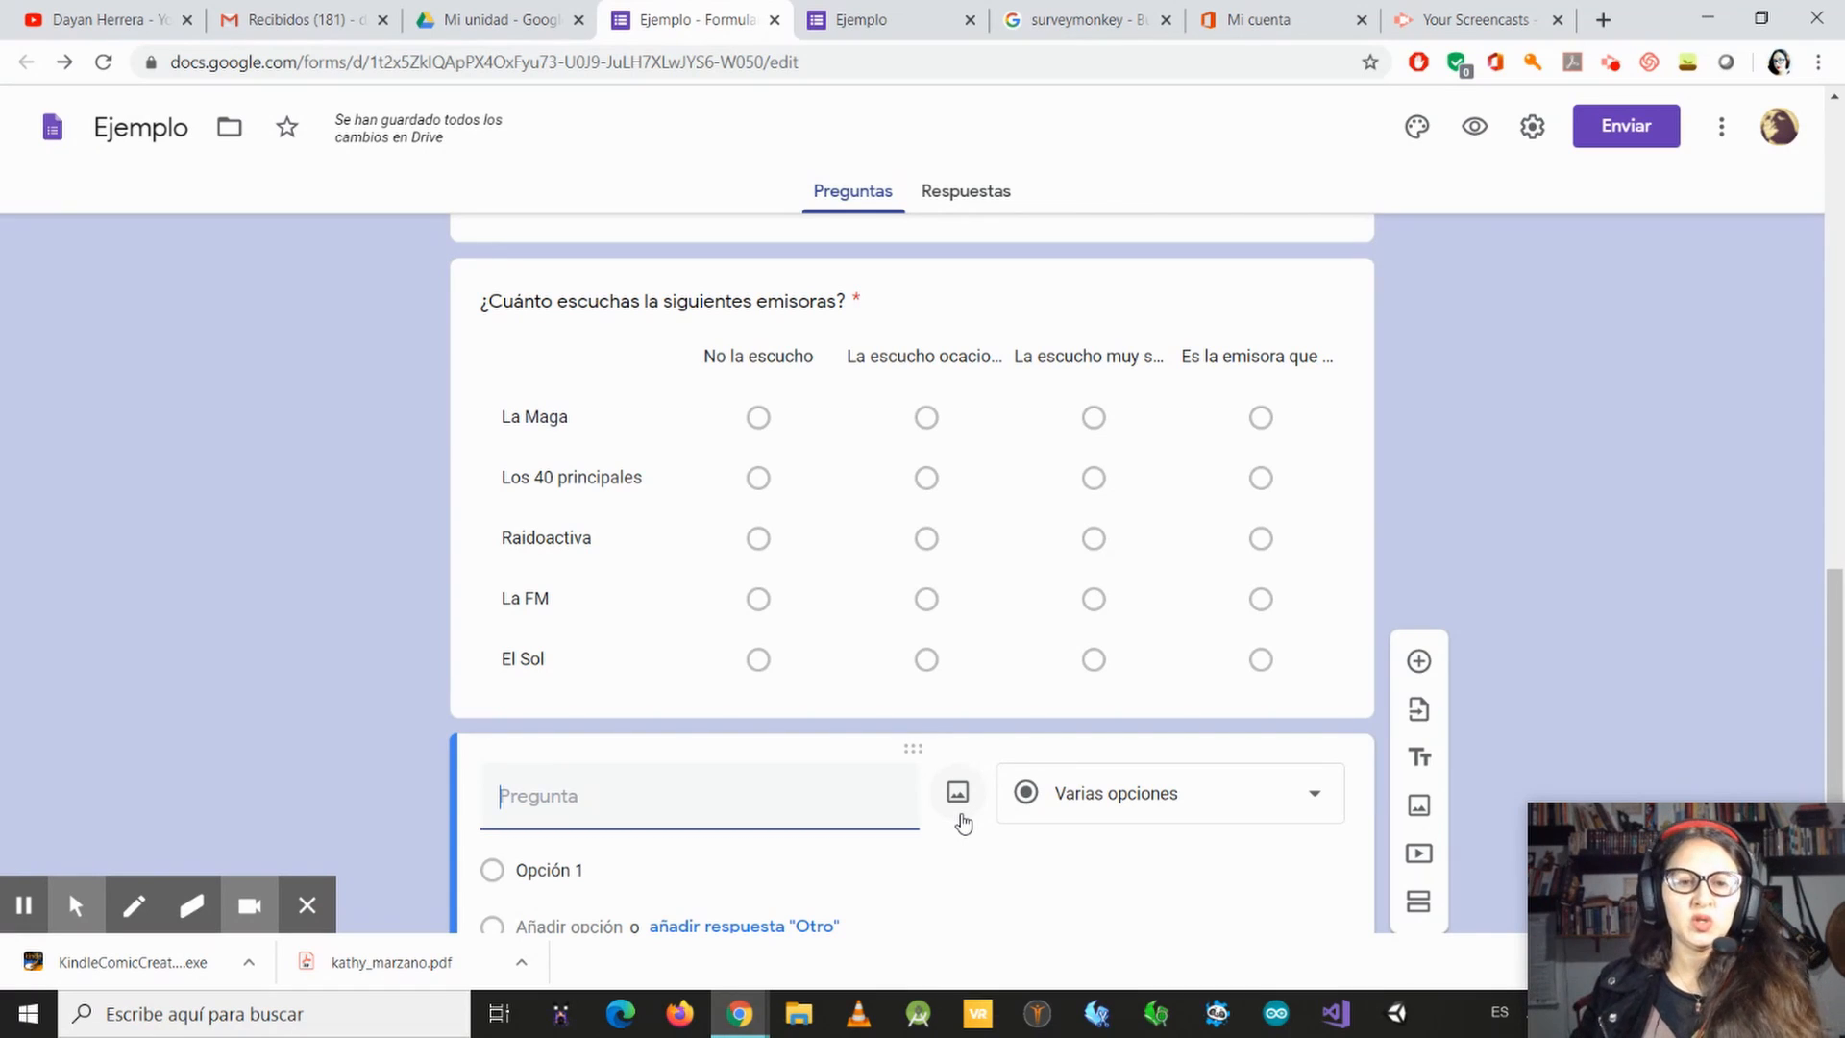
# Step: Change the new question's type to "Cuadrícula de casillas"
pyautogui.scroll(-2, 1013, 865)
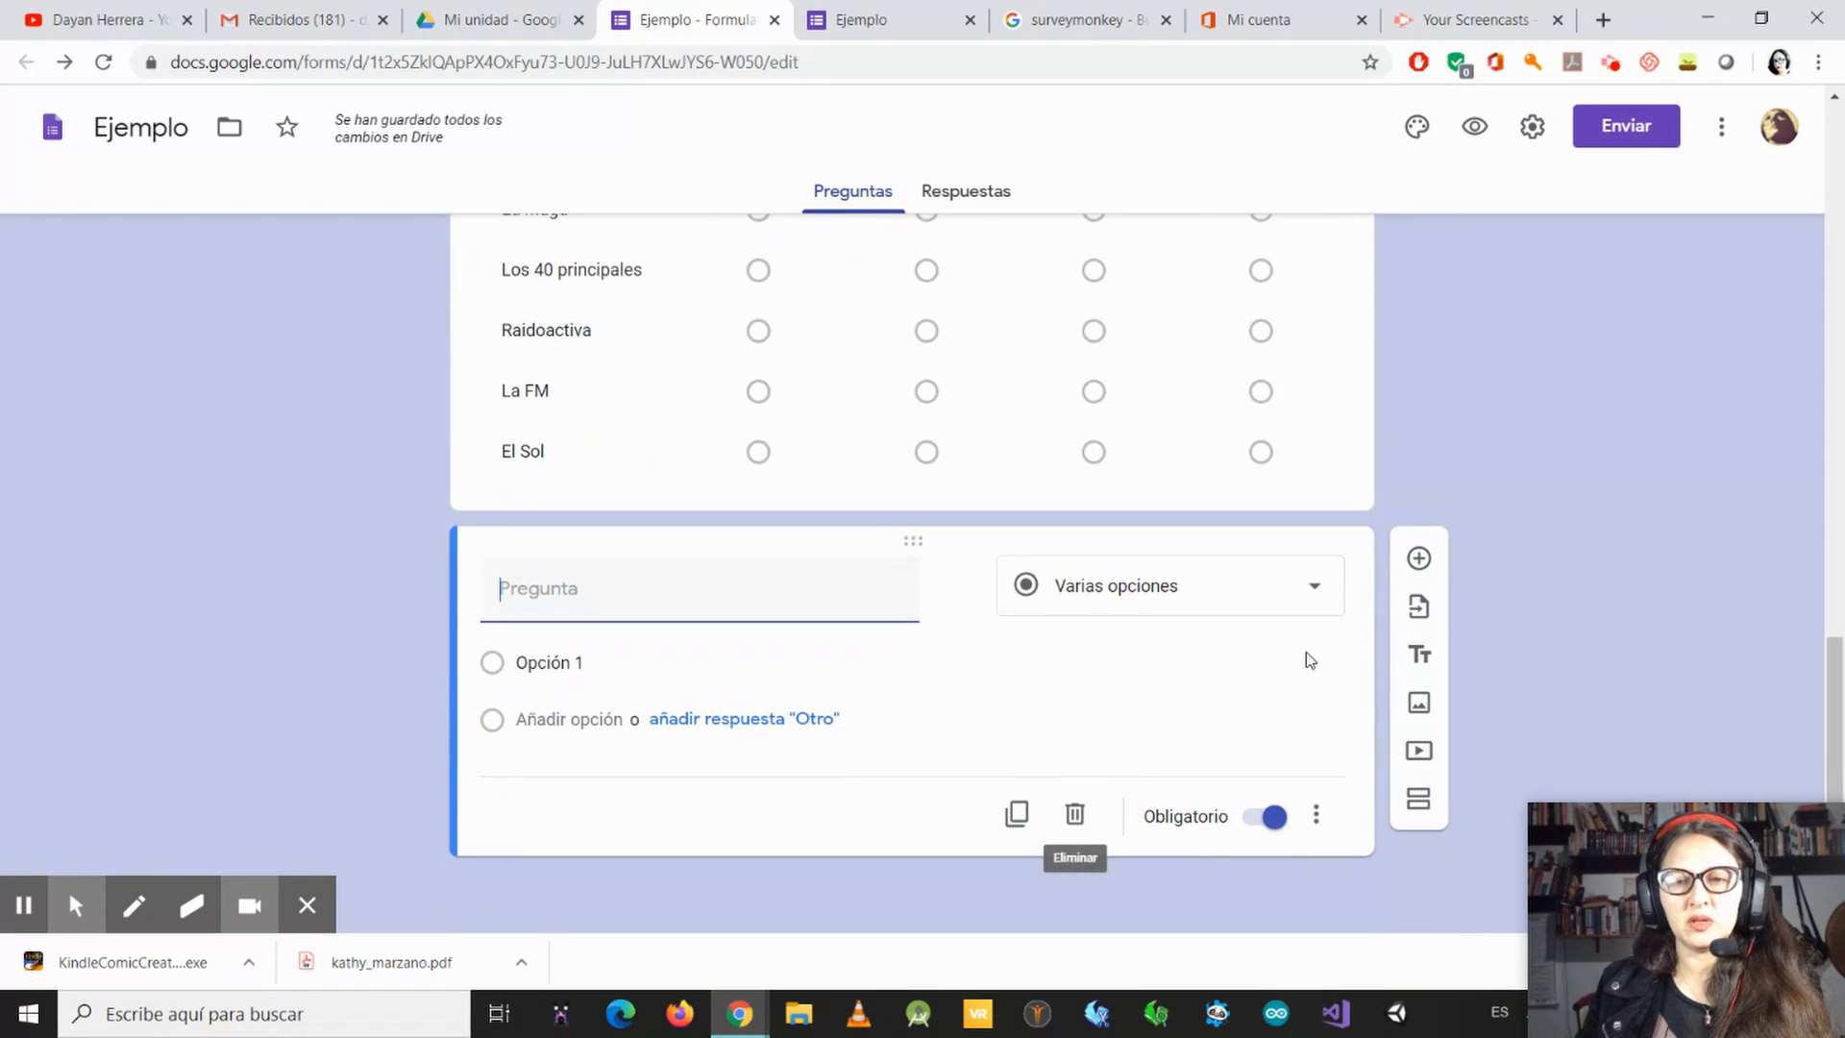
pyautogui.click(1315, 586)
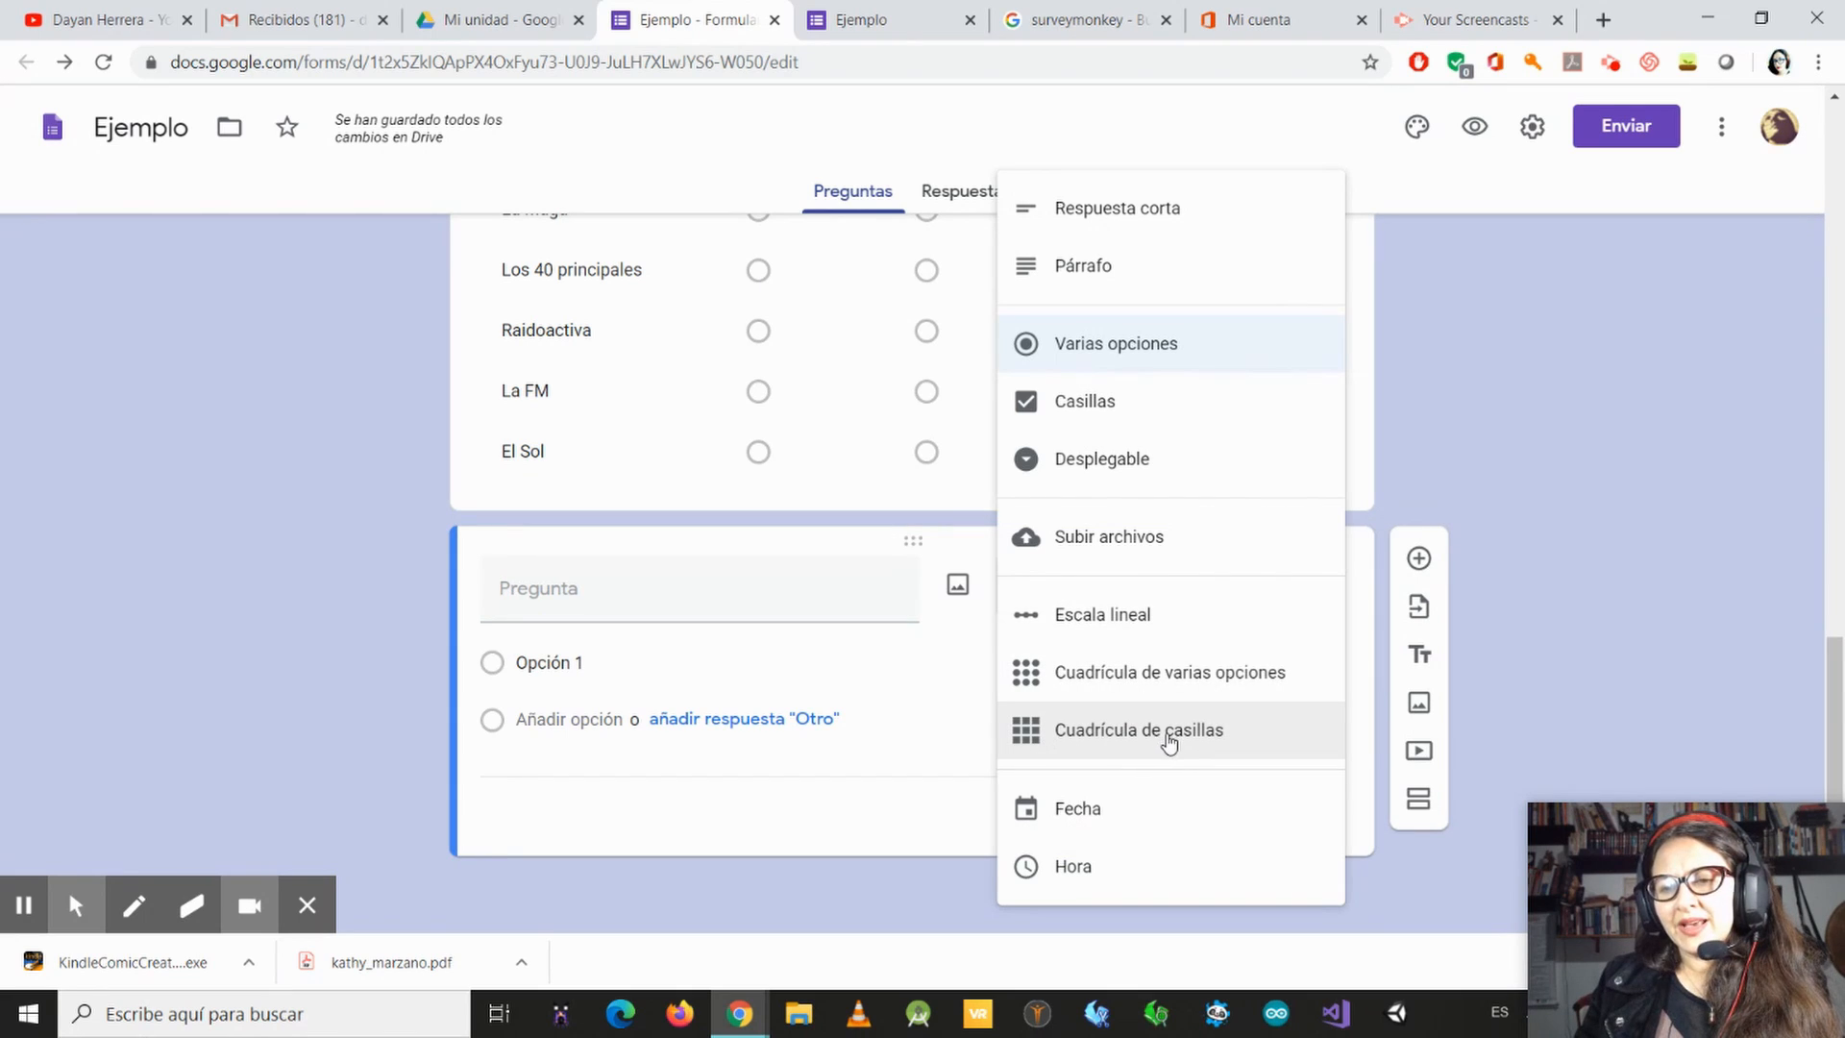
pyautogui.click(1168, 741)
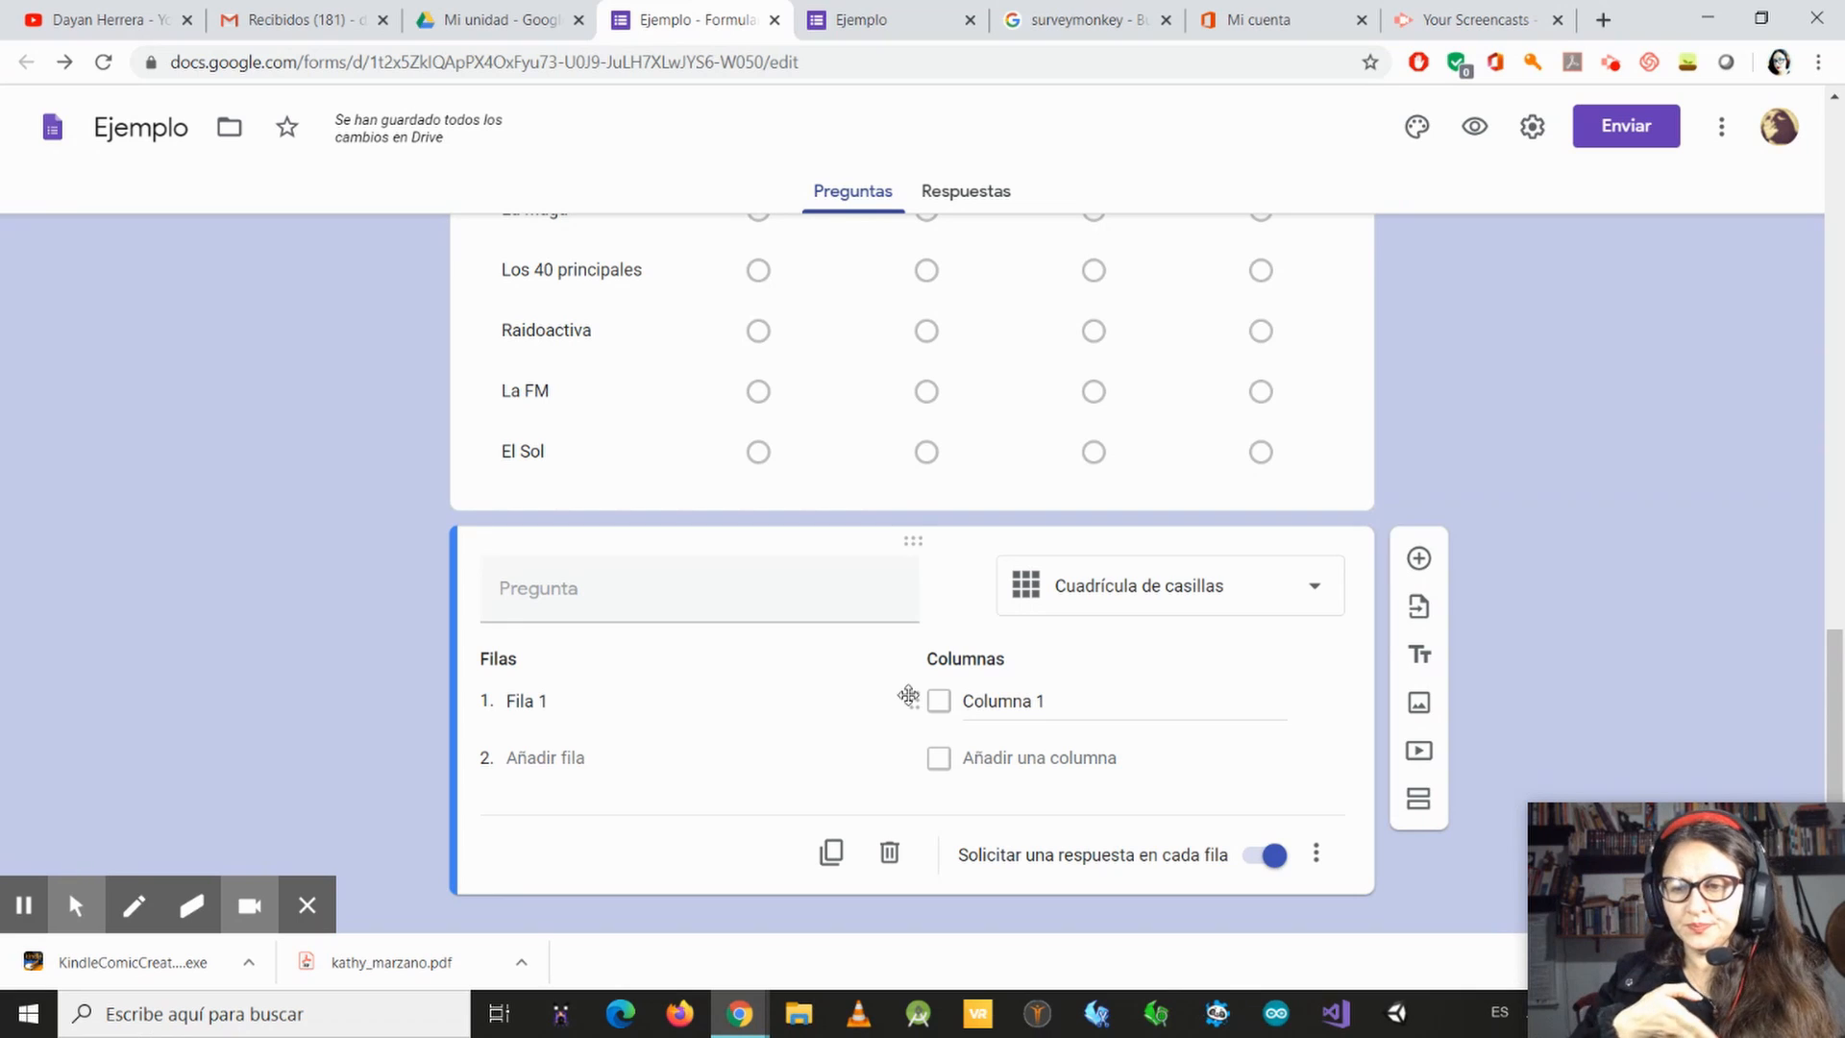
# Step: Title the checkbox grid question "¿ De las siguientes emisoras cuáles escuchas y cuándo lo haces?"
pyautogui.scroll(3, 783, 506)
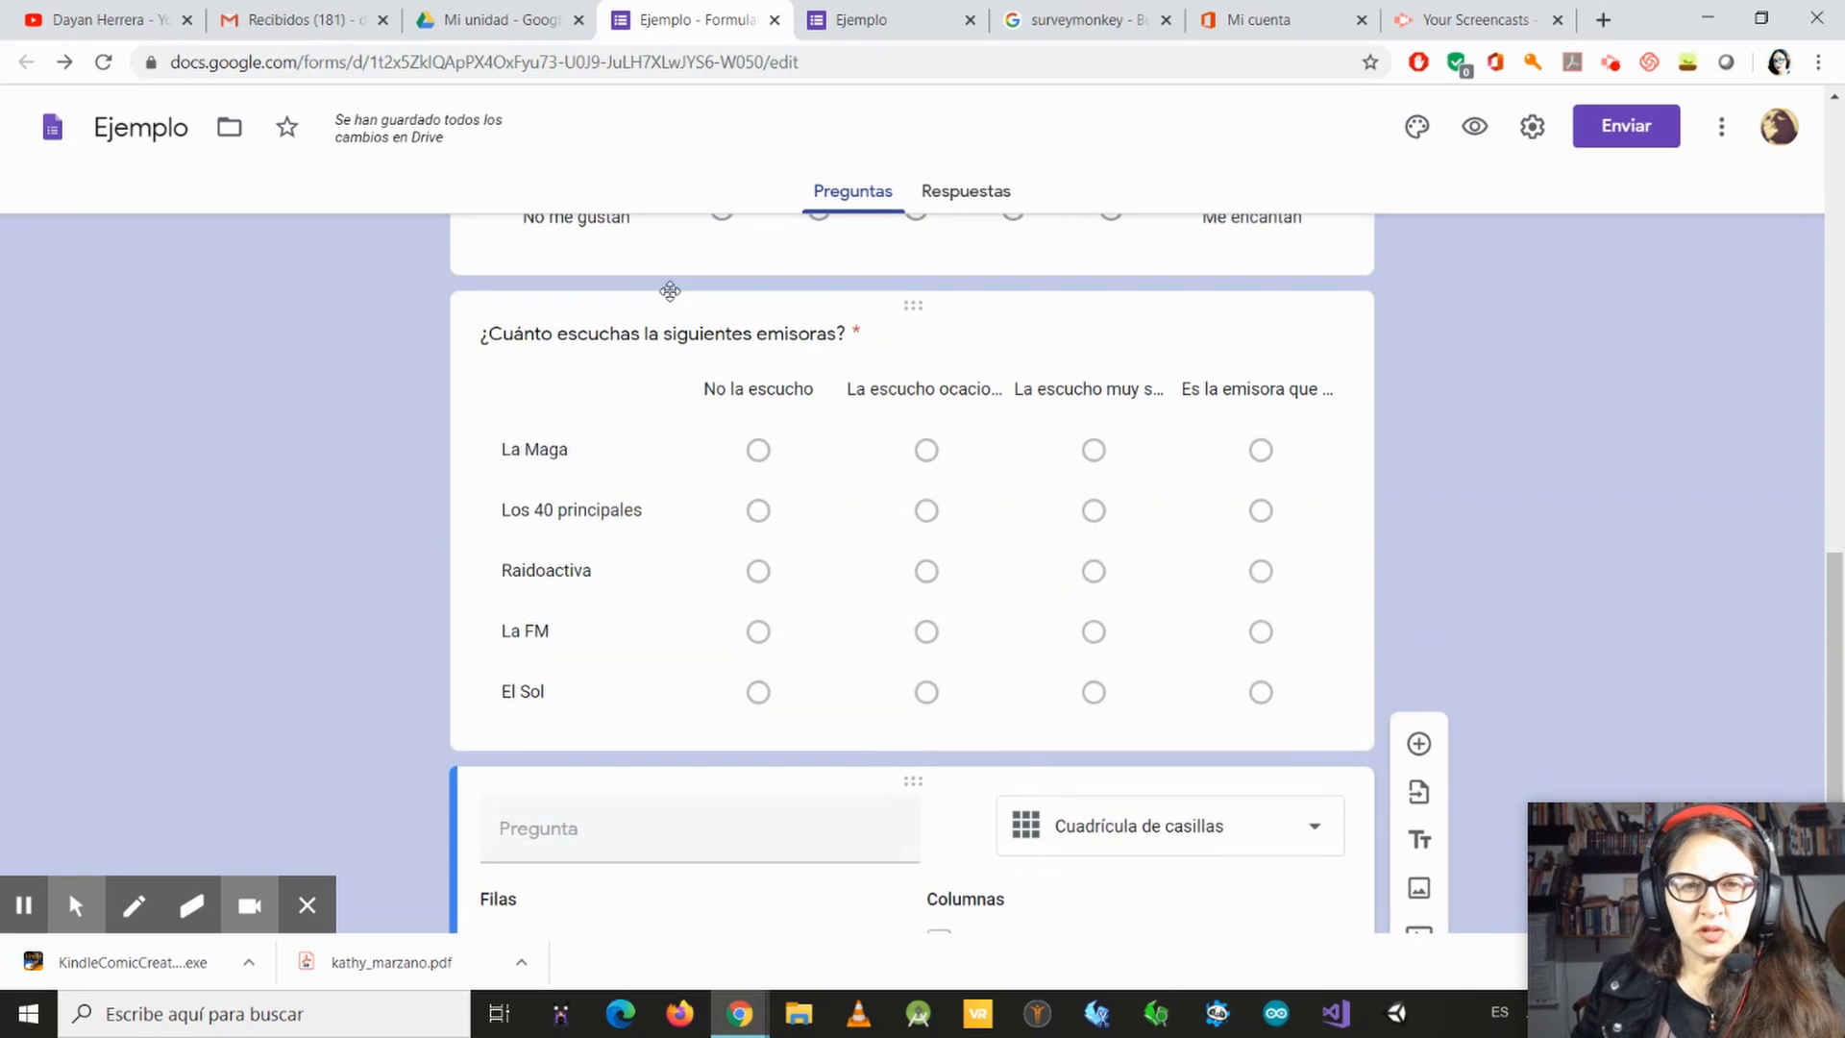
pyautogui.scroll(-2, 615, 826)
pyautogui.click(638, 728)
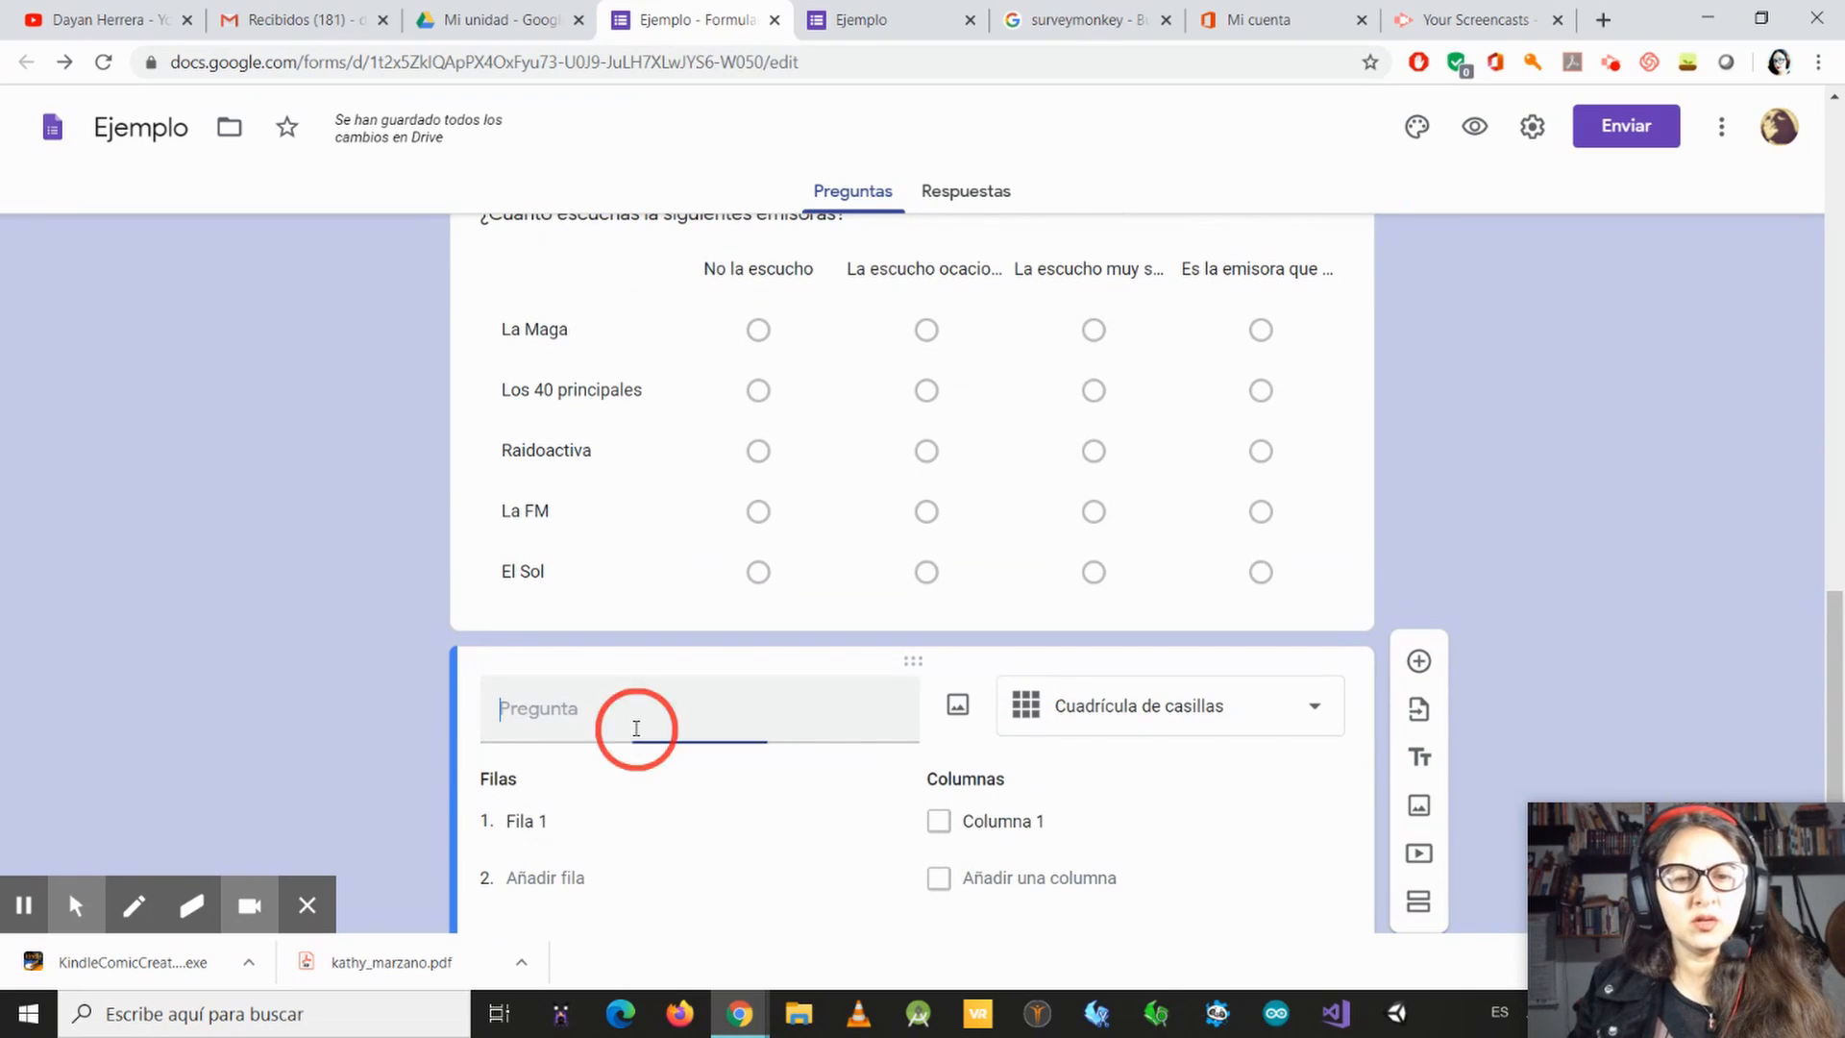
pyautogui.write('¿')
pyautogui.press('BackSpace')
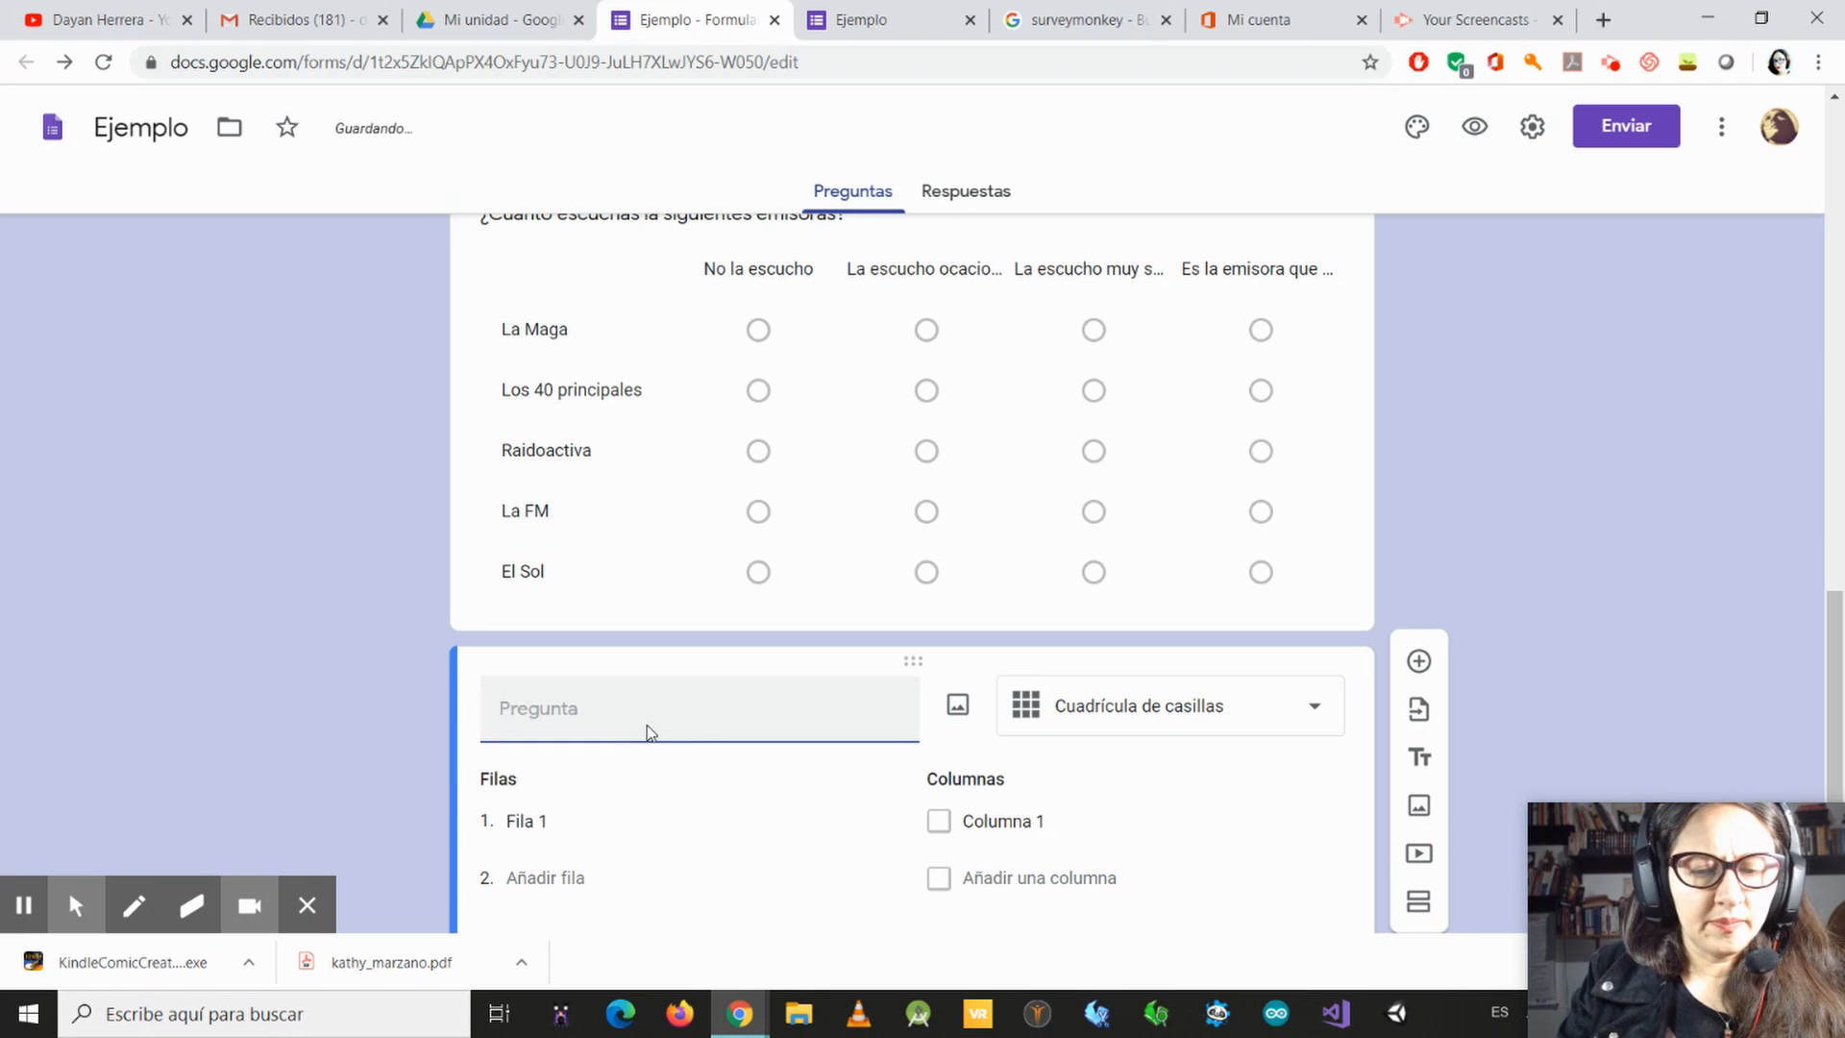
pyautogui.write('¿')
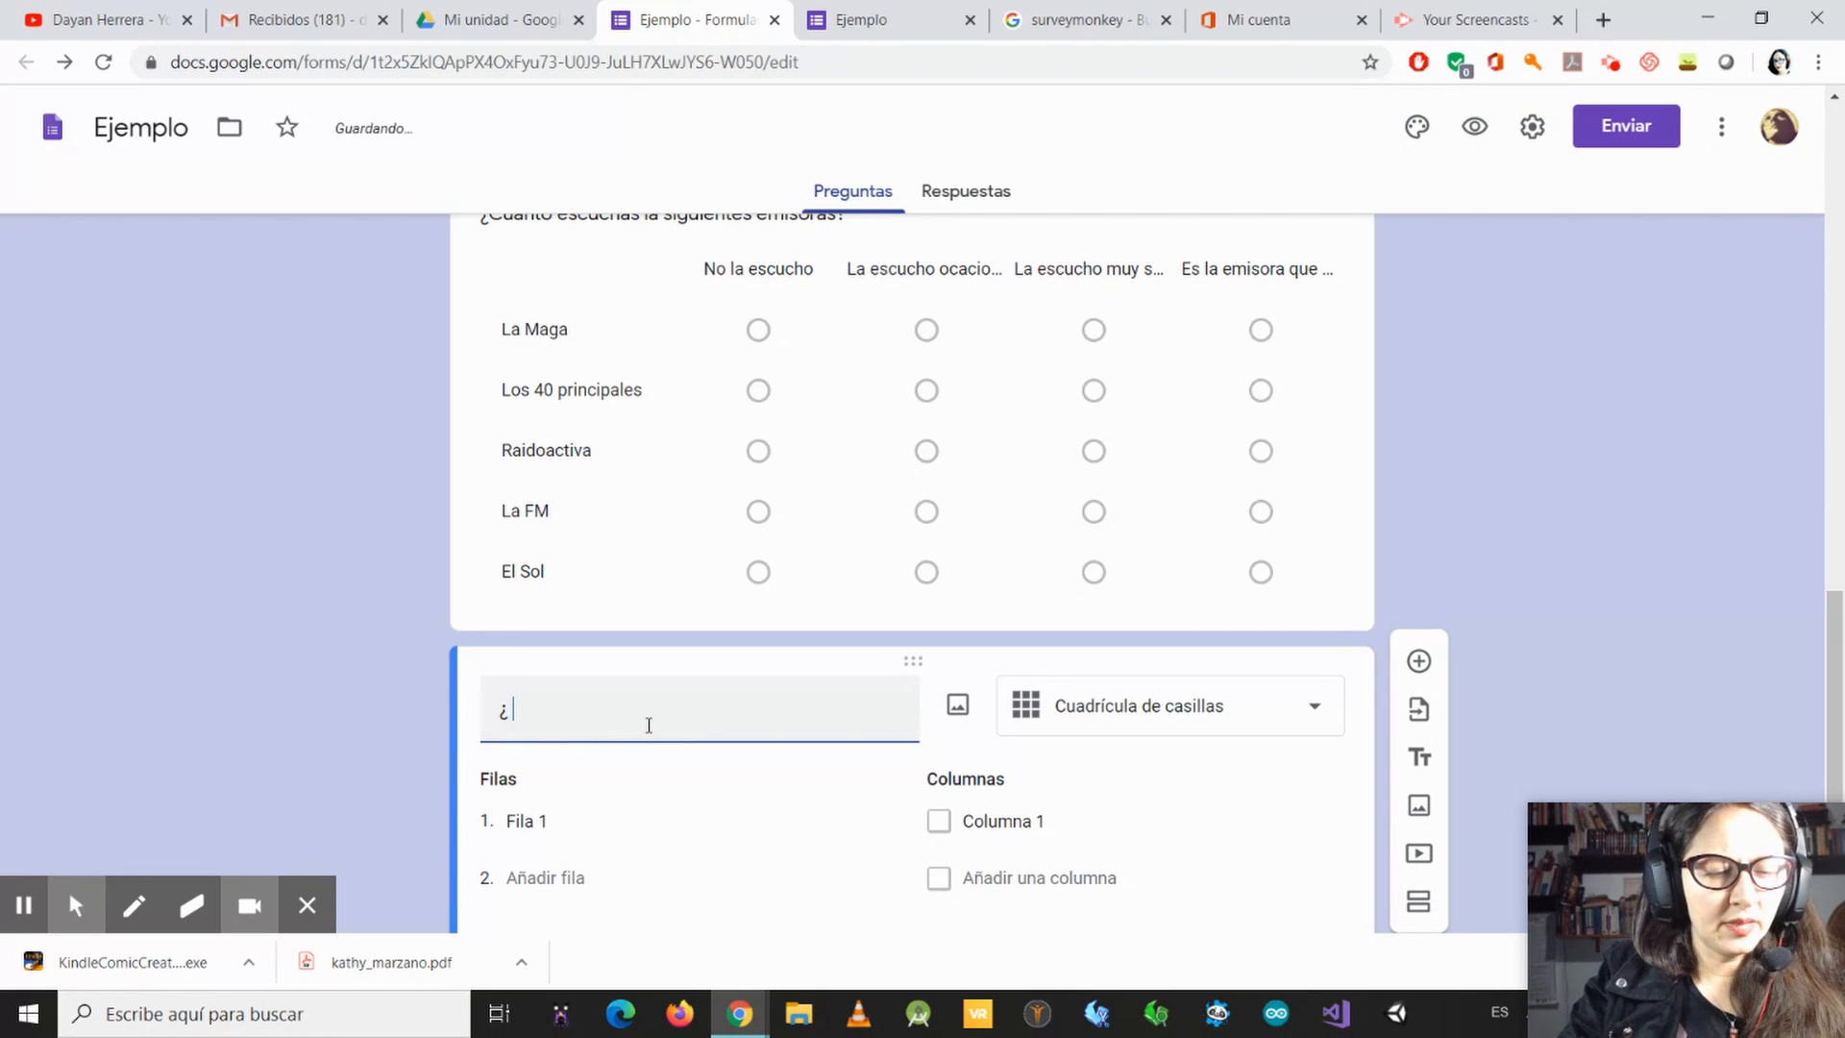
pyautogui.write(' De las')
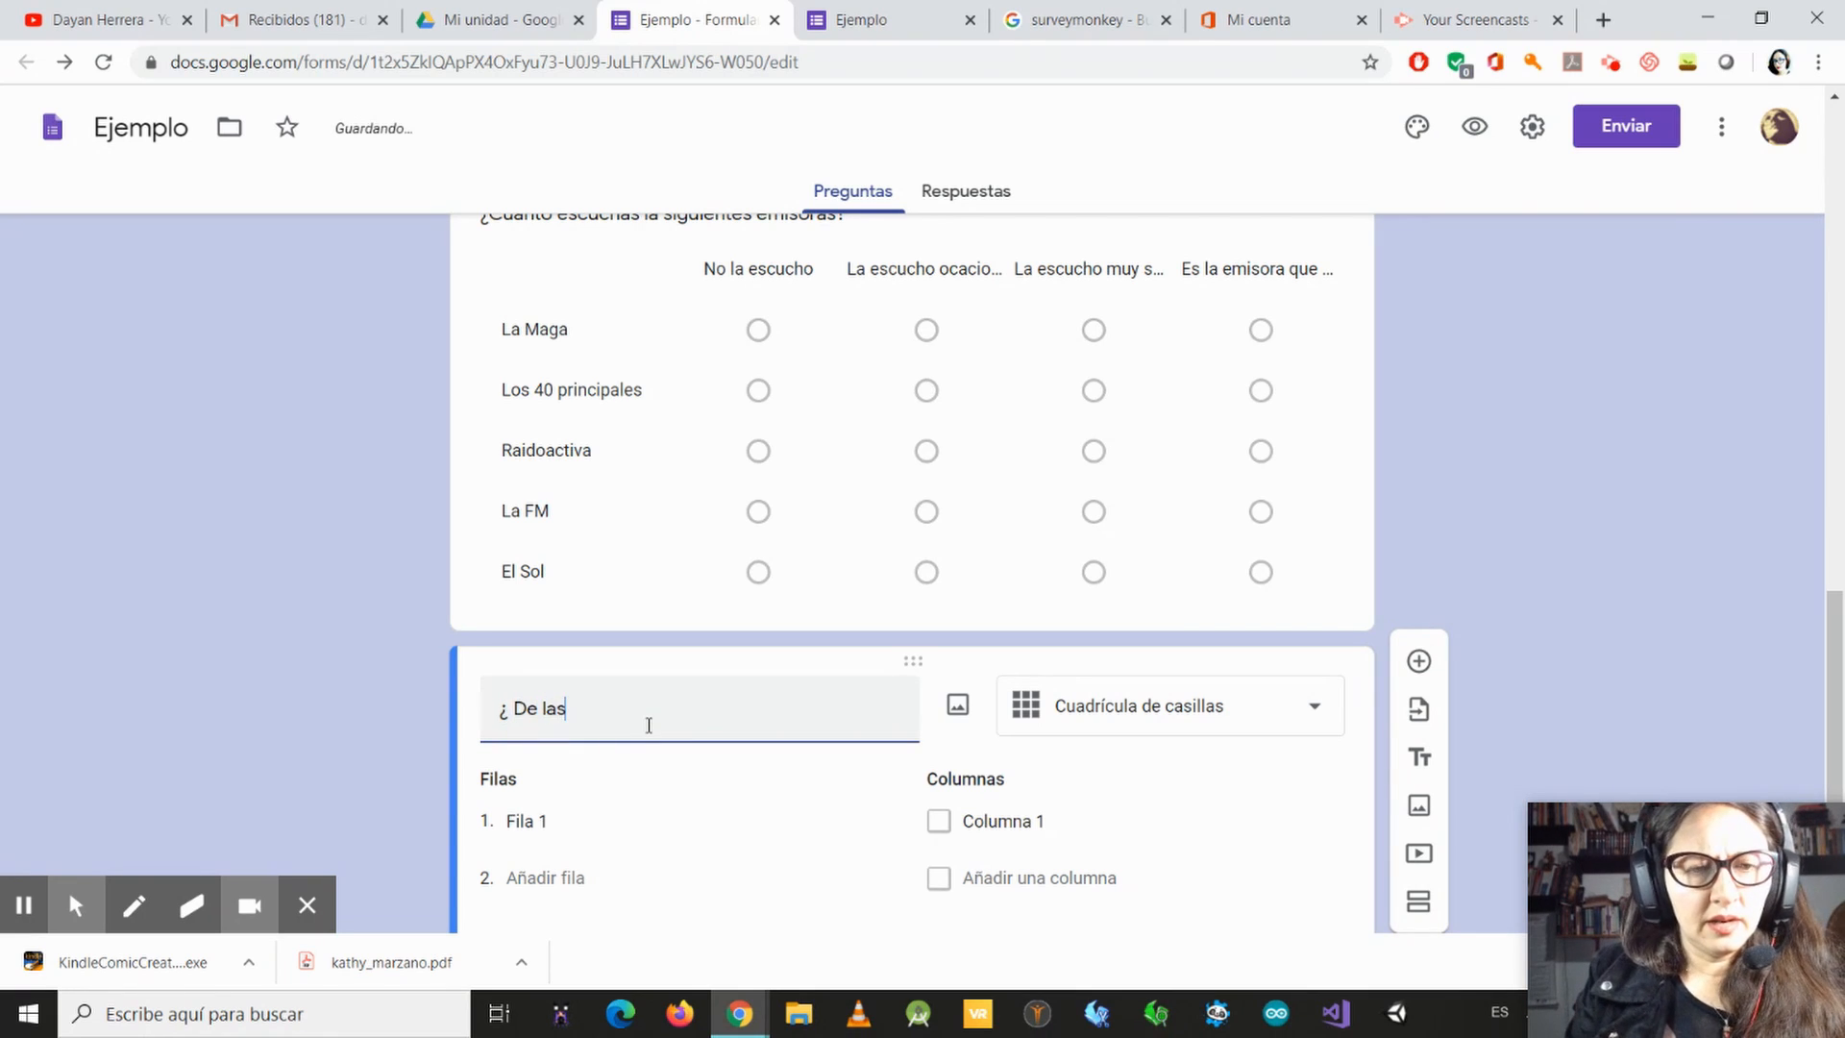
pyautogui.write(' sig')
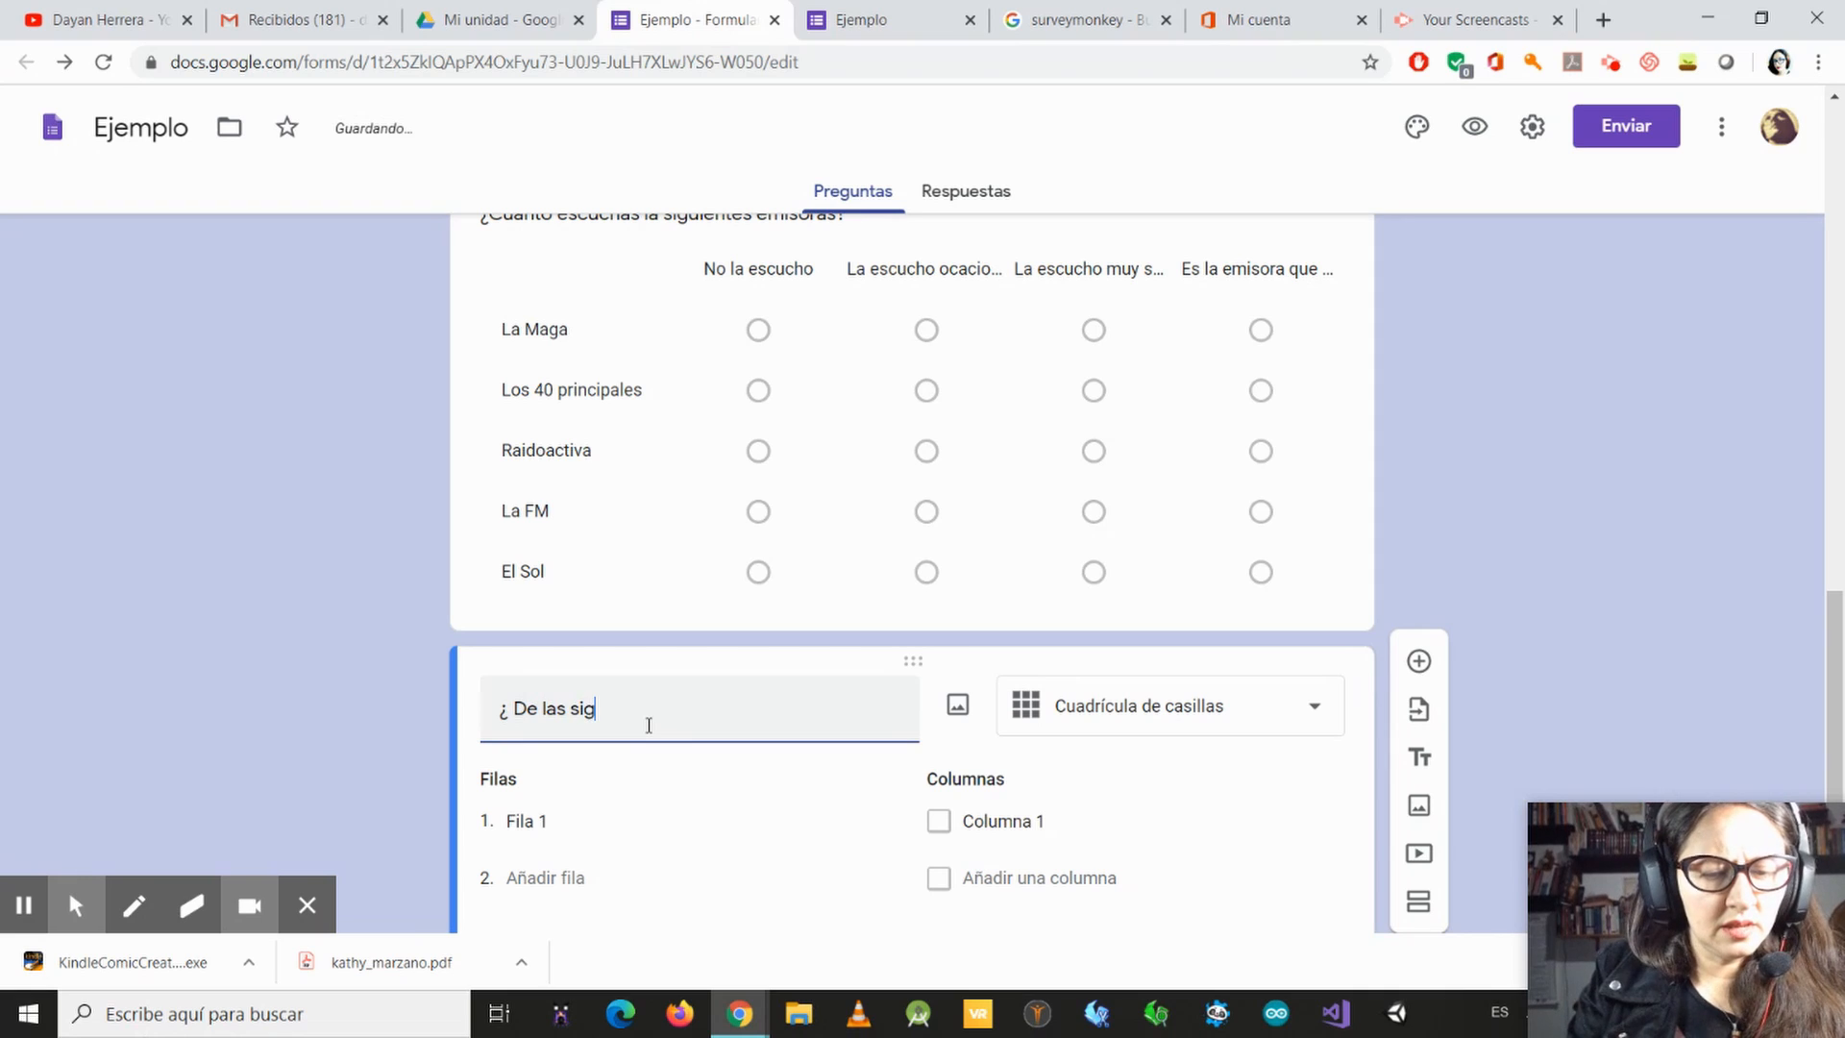
pyautogui.write('uientes e')
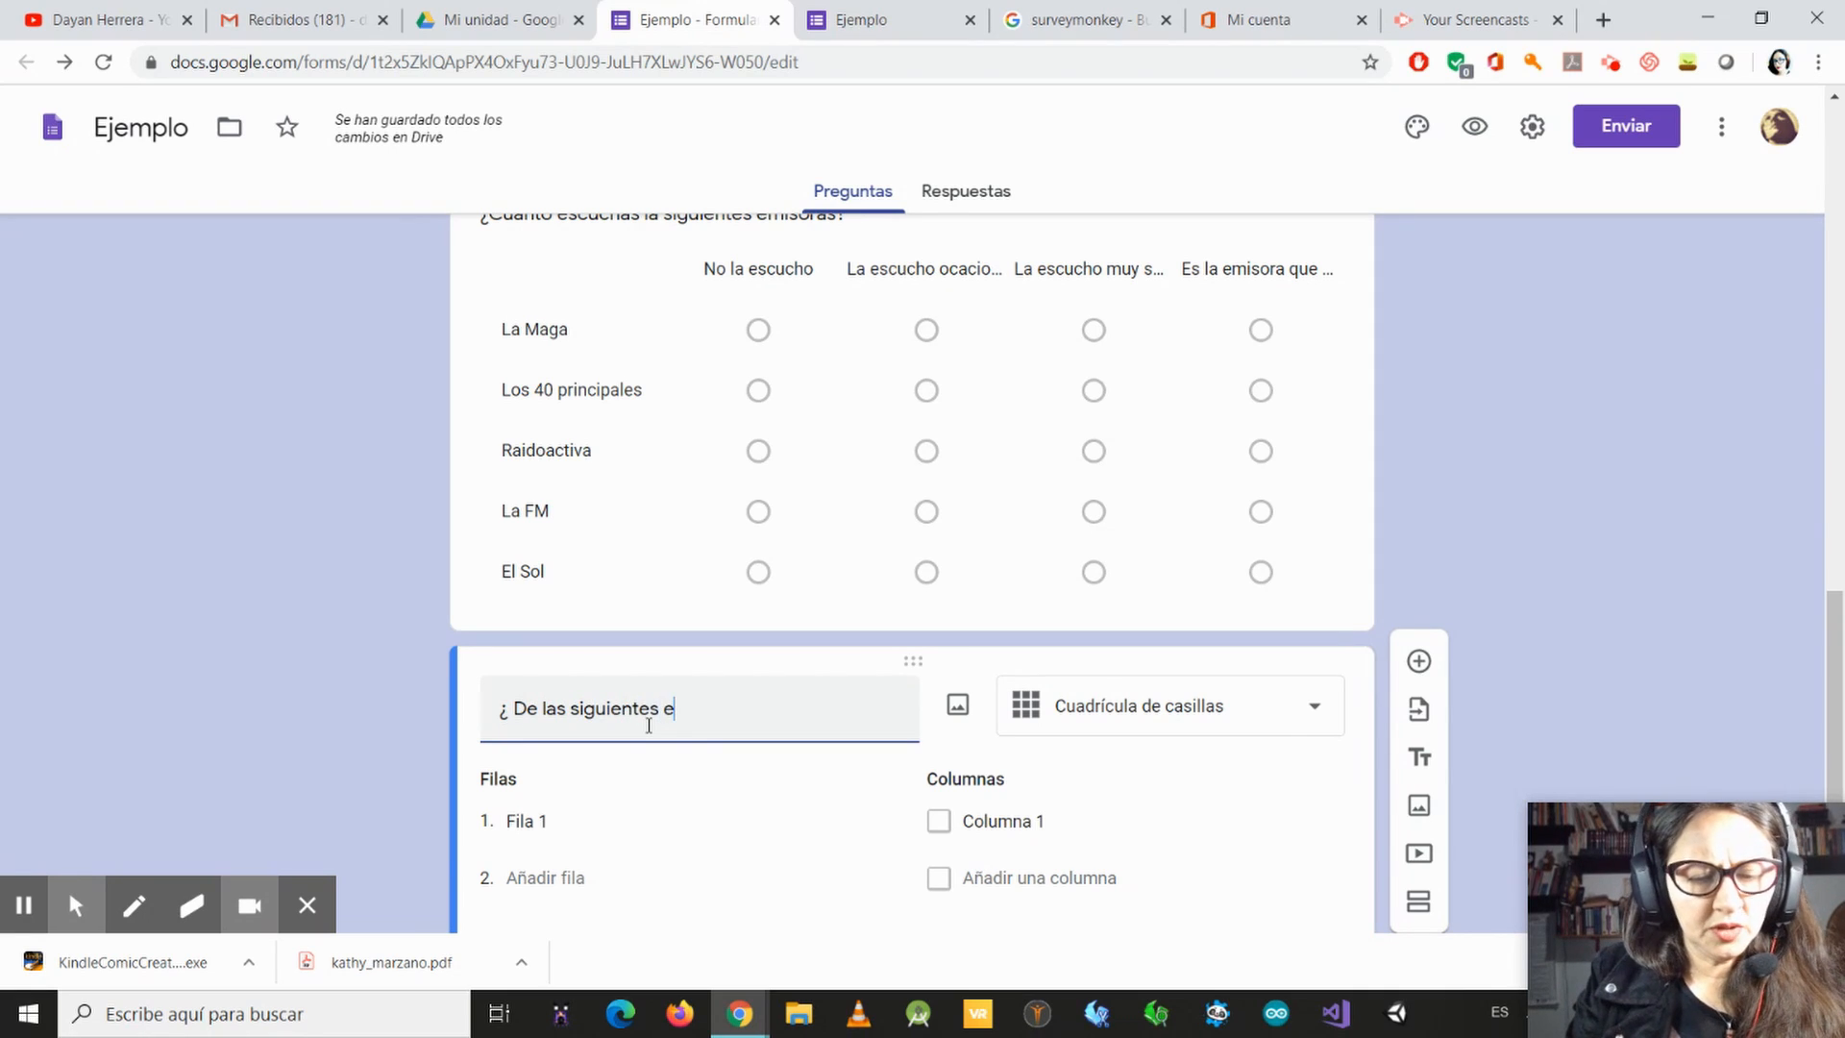
pyautogui.write('misoras c')
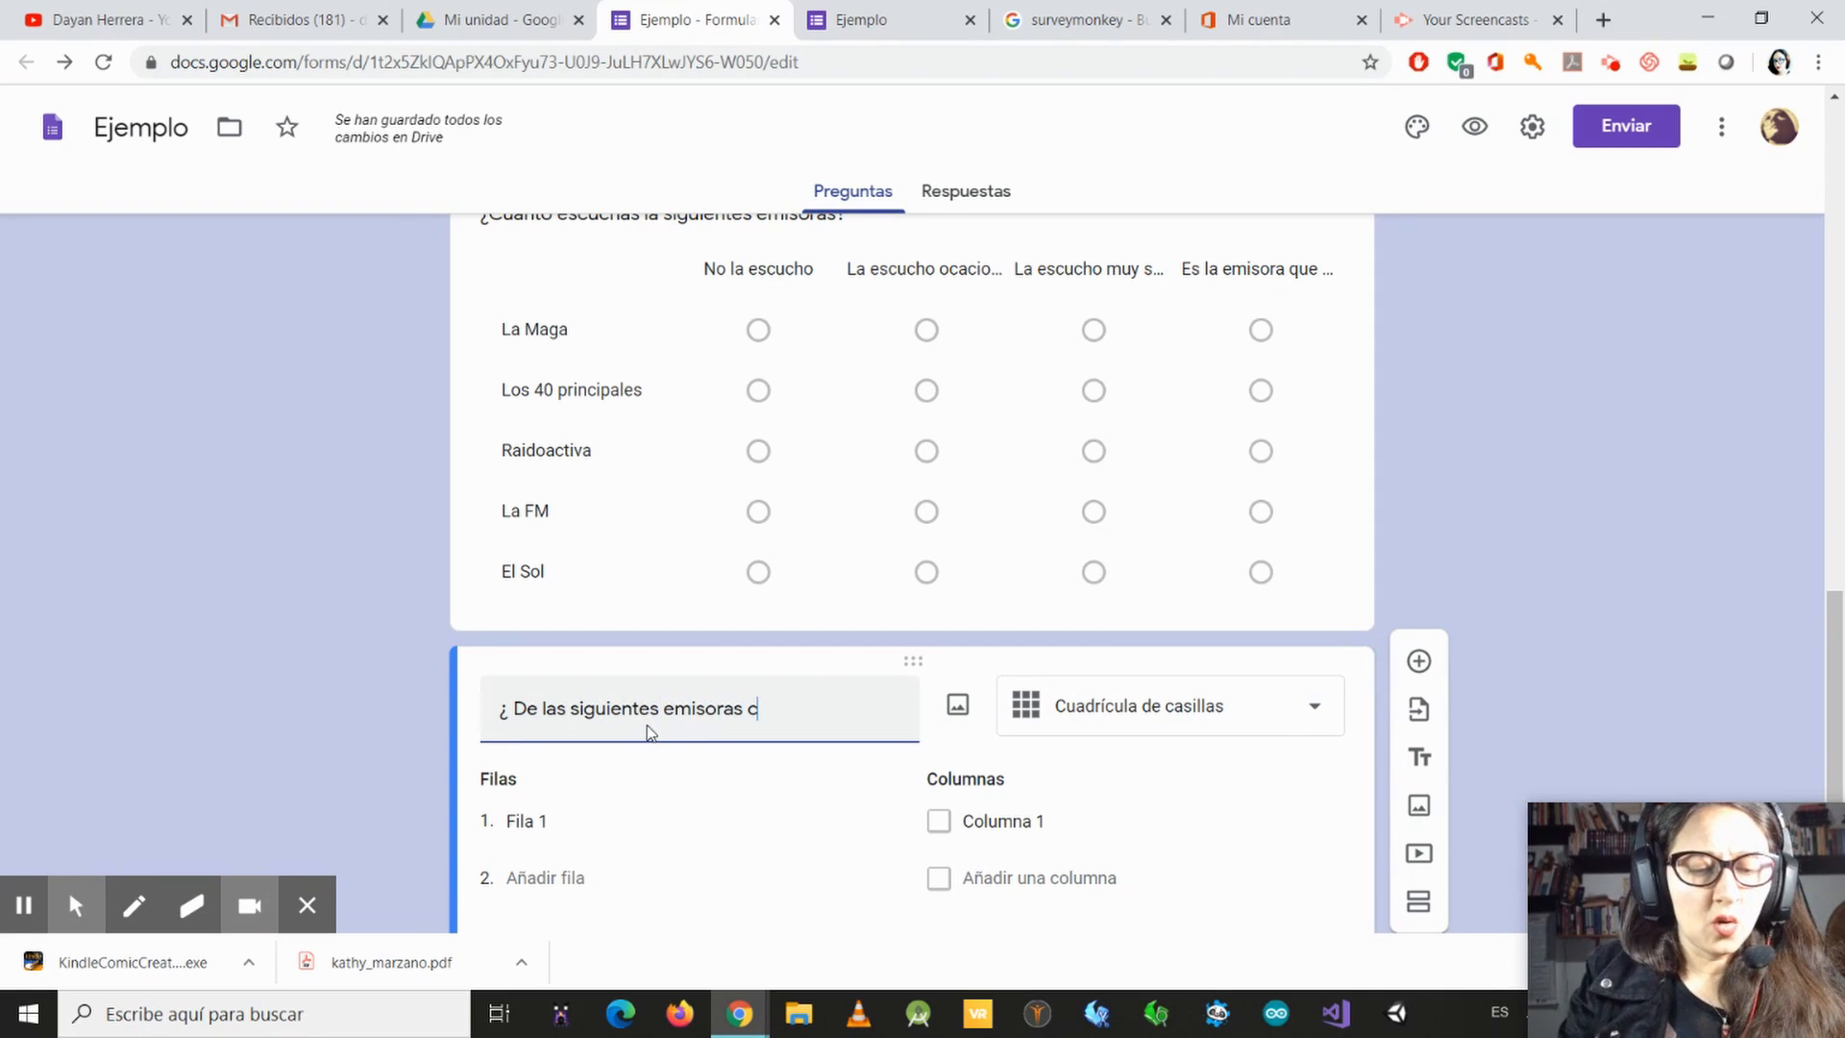
pyautogui.write('u')
pyautogui.write('áles')
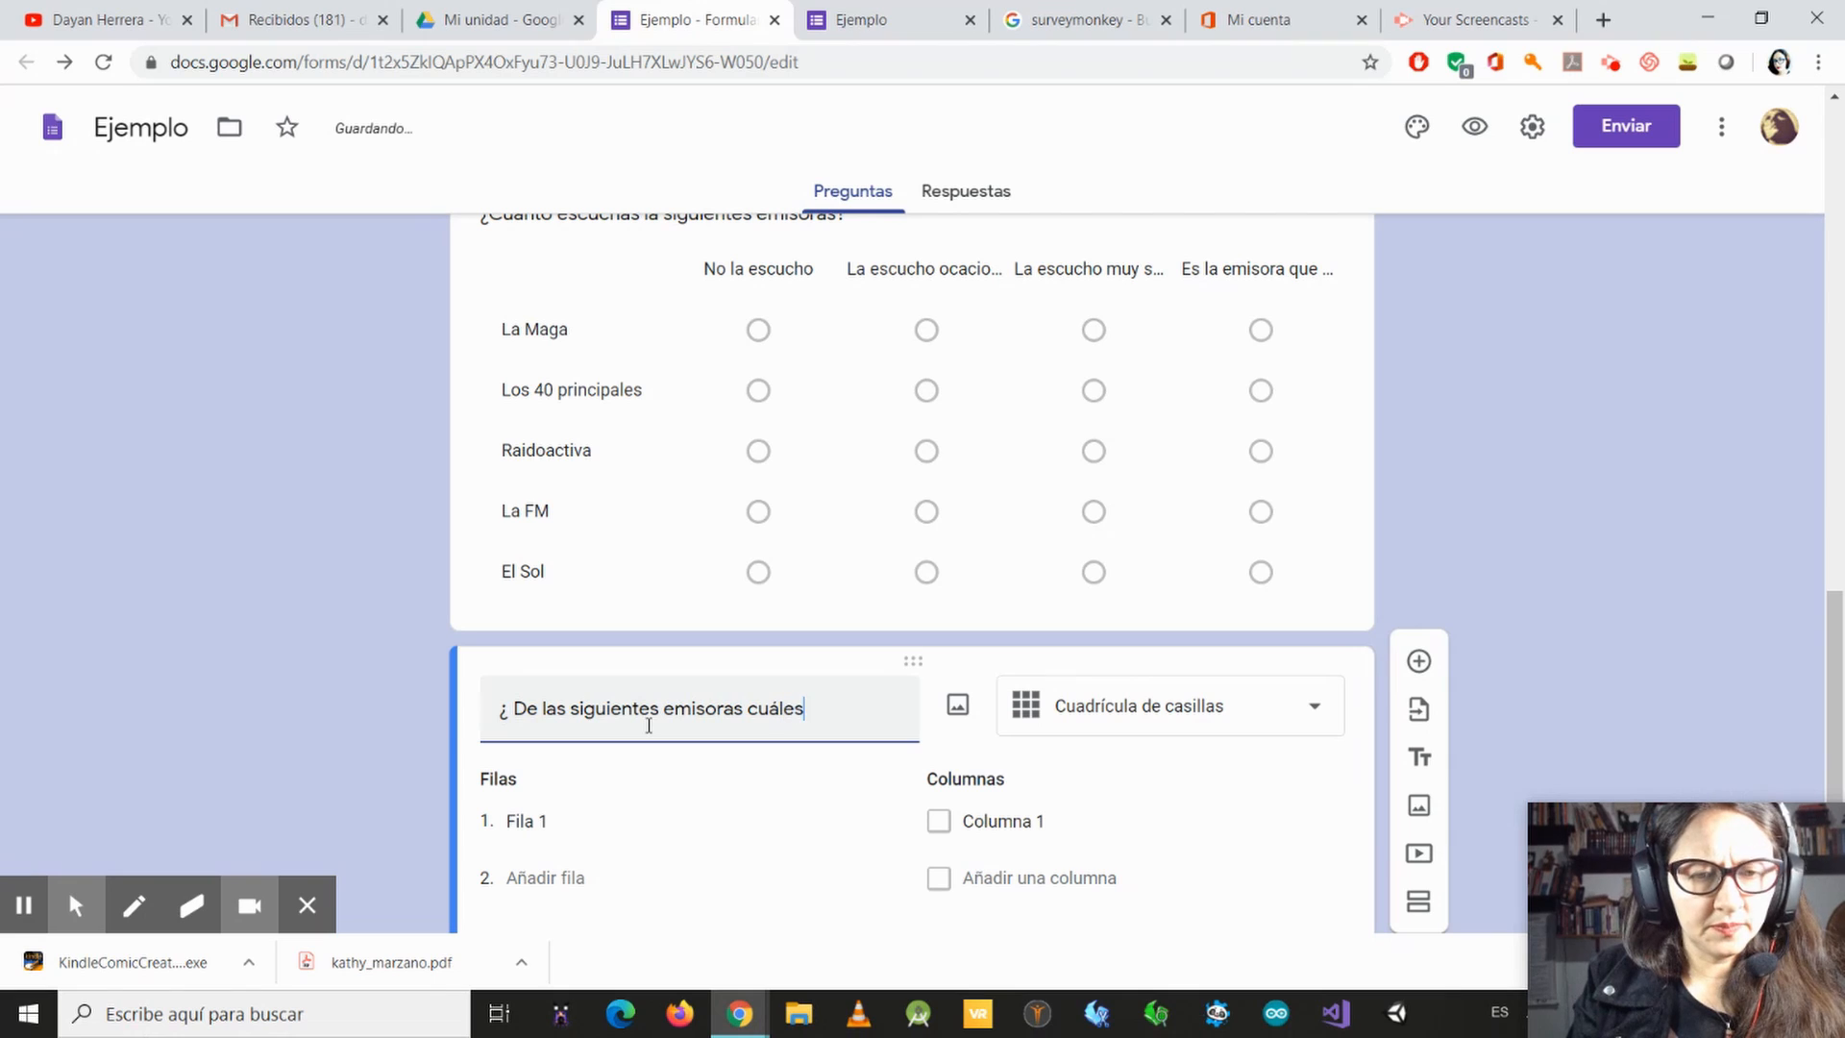
pyautogui.write(' escuchas')
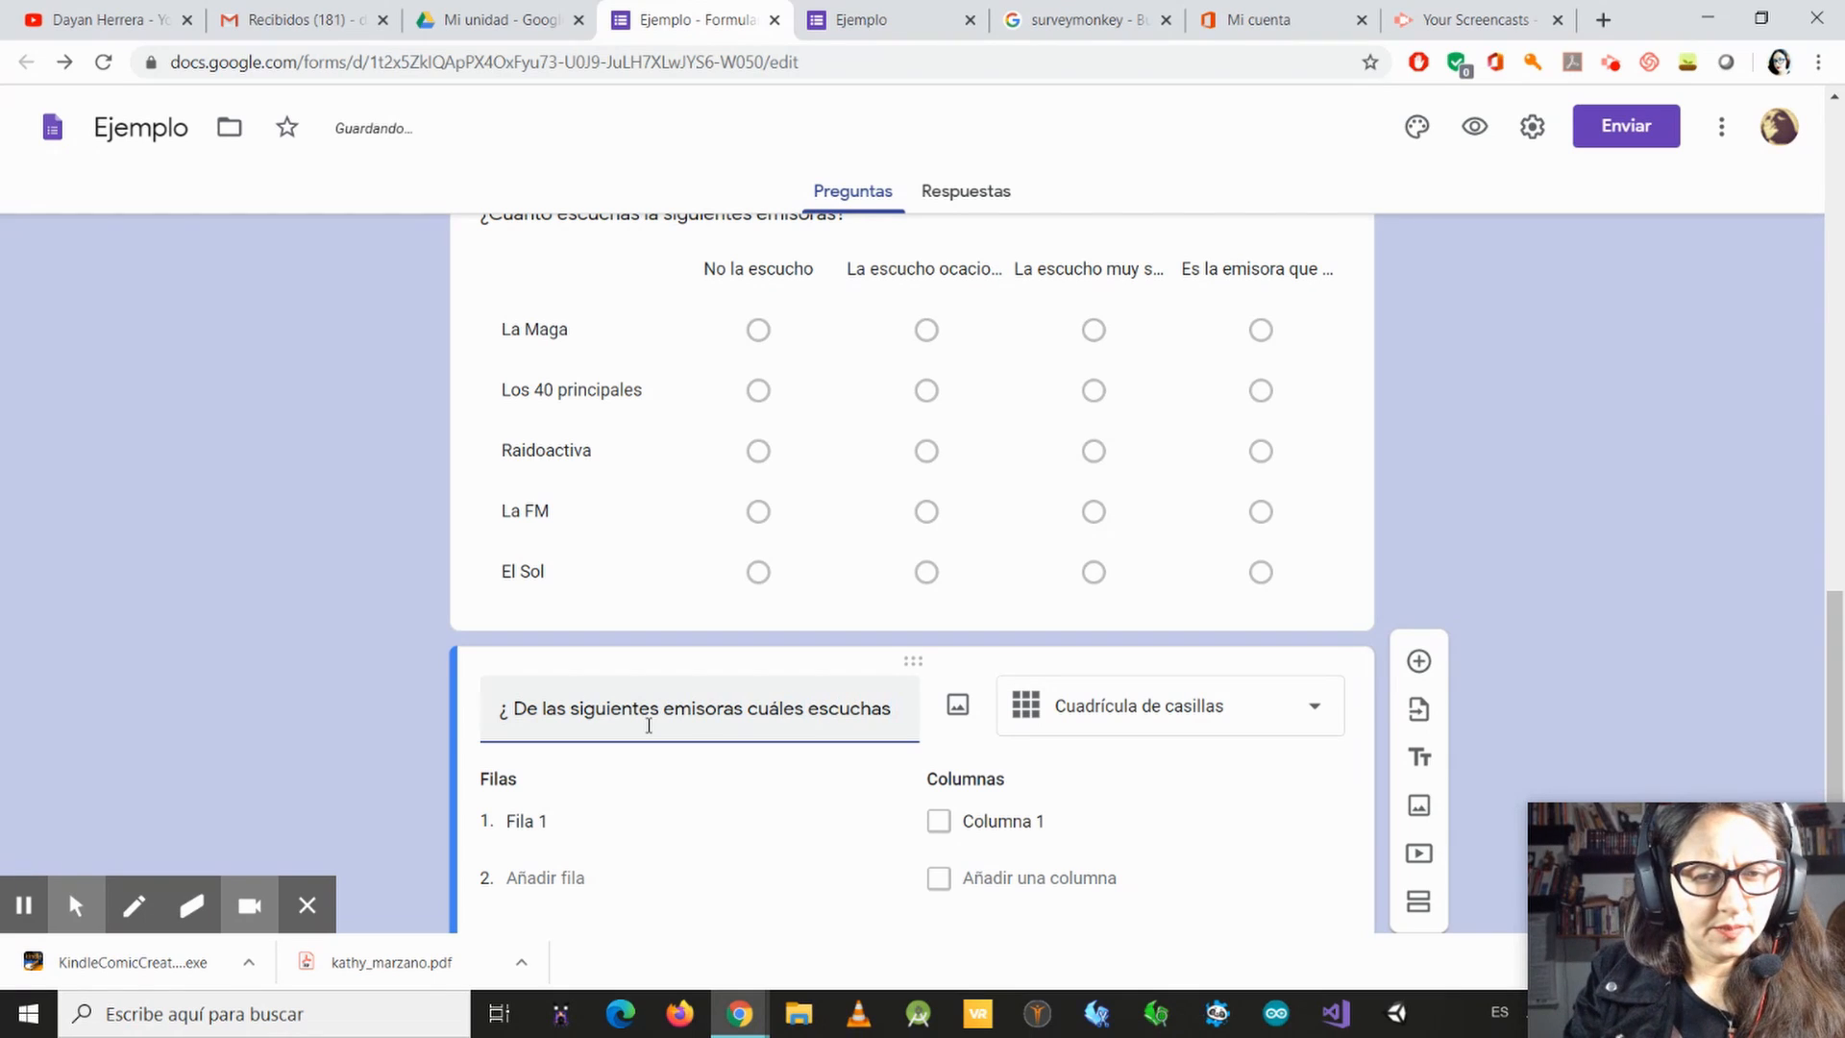
pyautogui.write(' y cu')
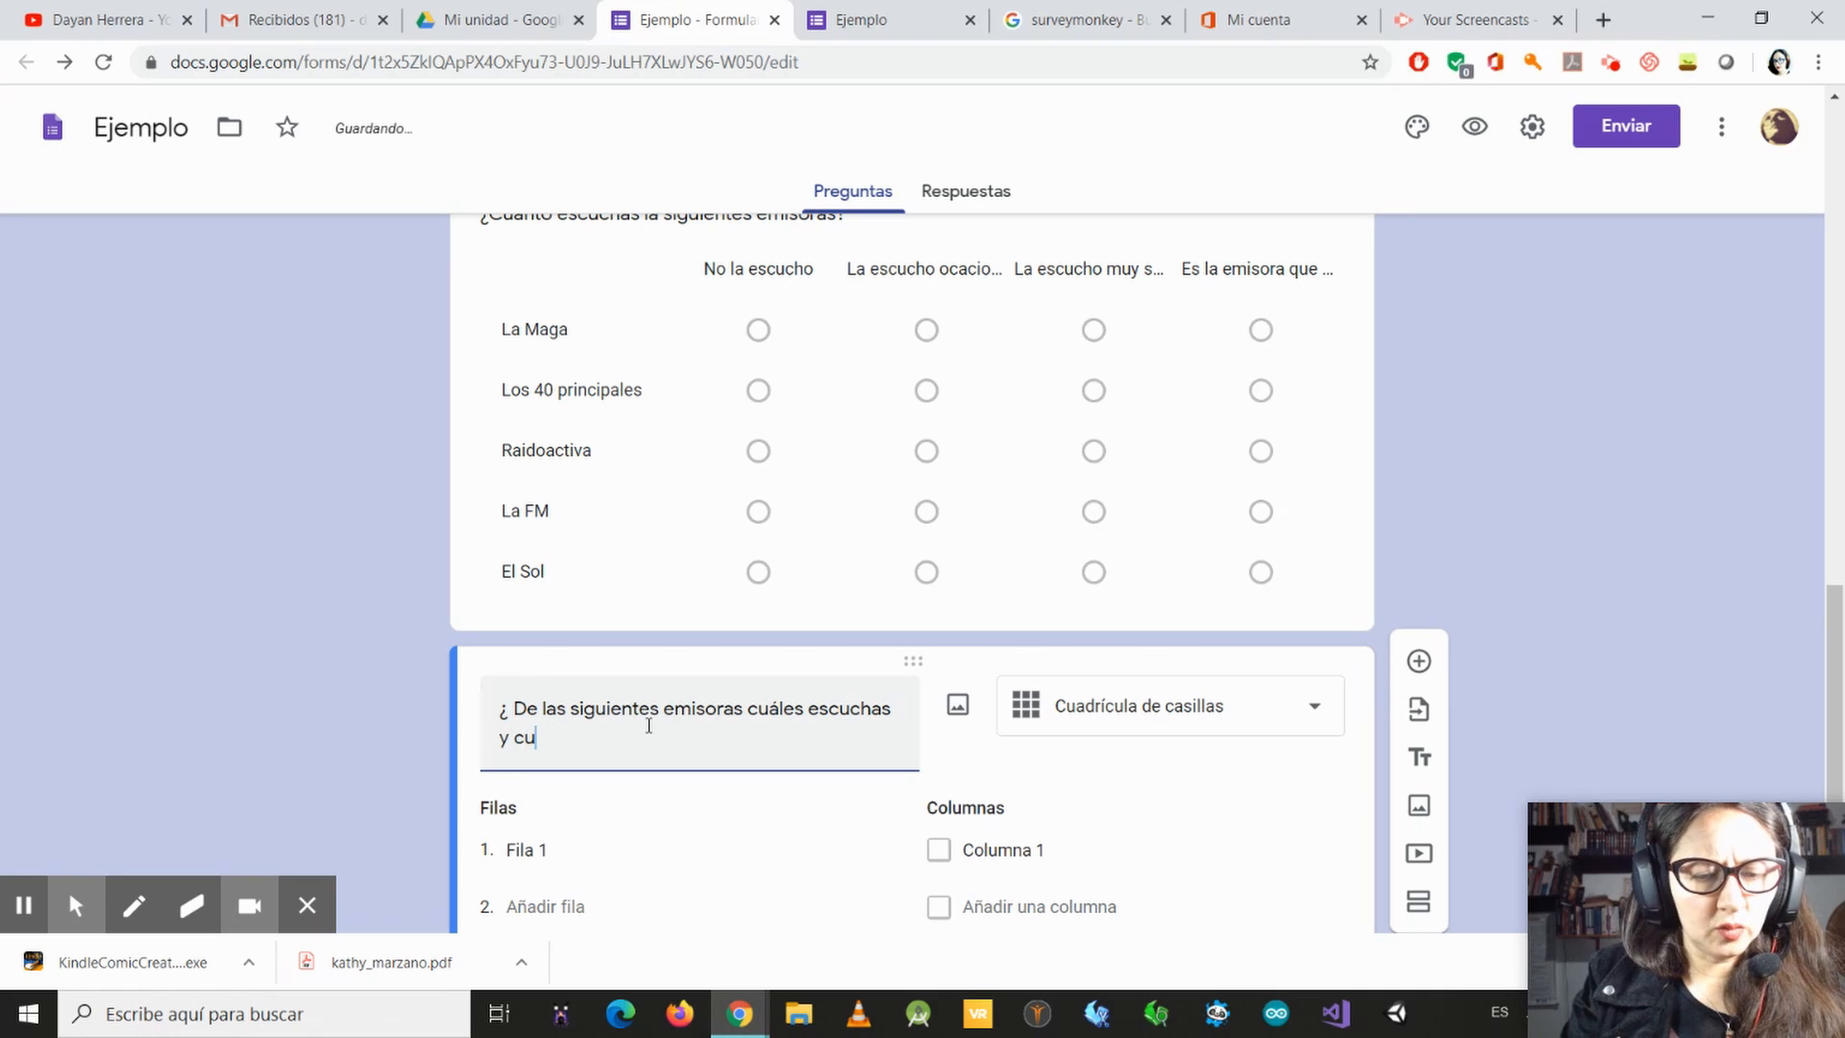
pyautogui.write('ánto d')
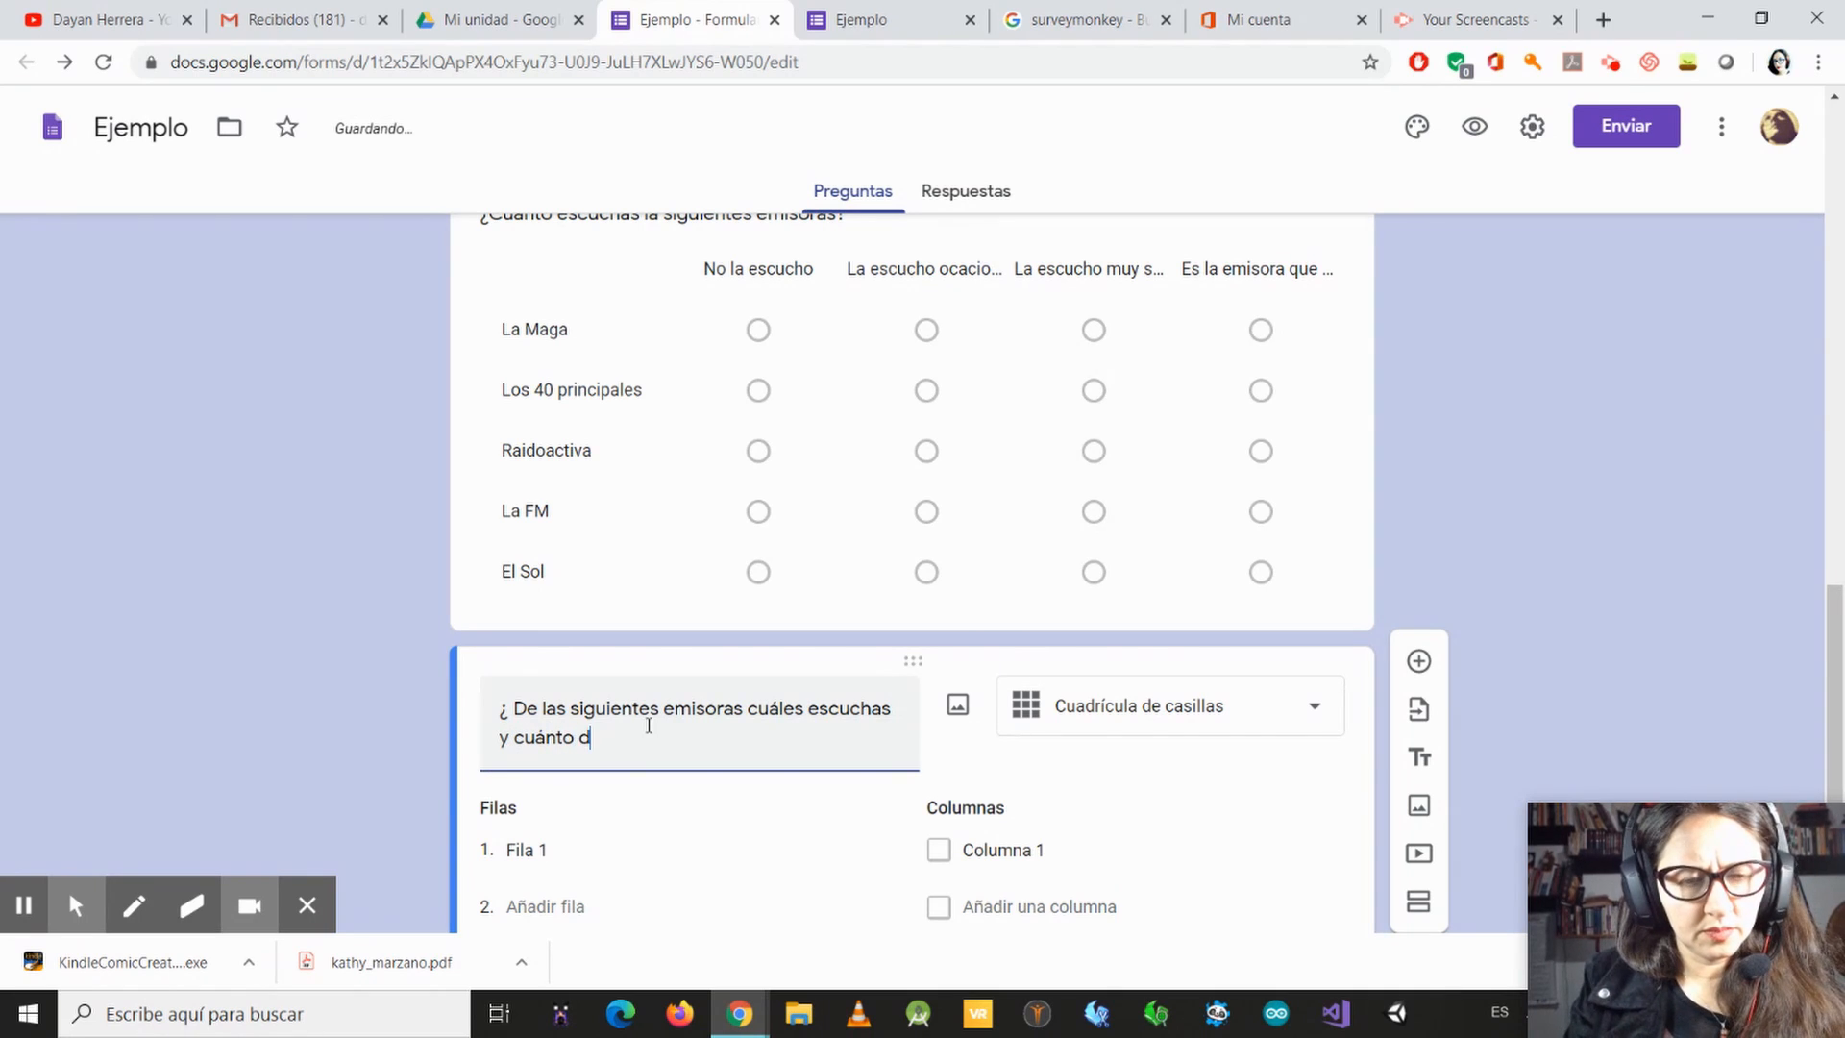
pyautogui.press('BackSpace')
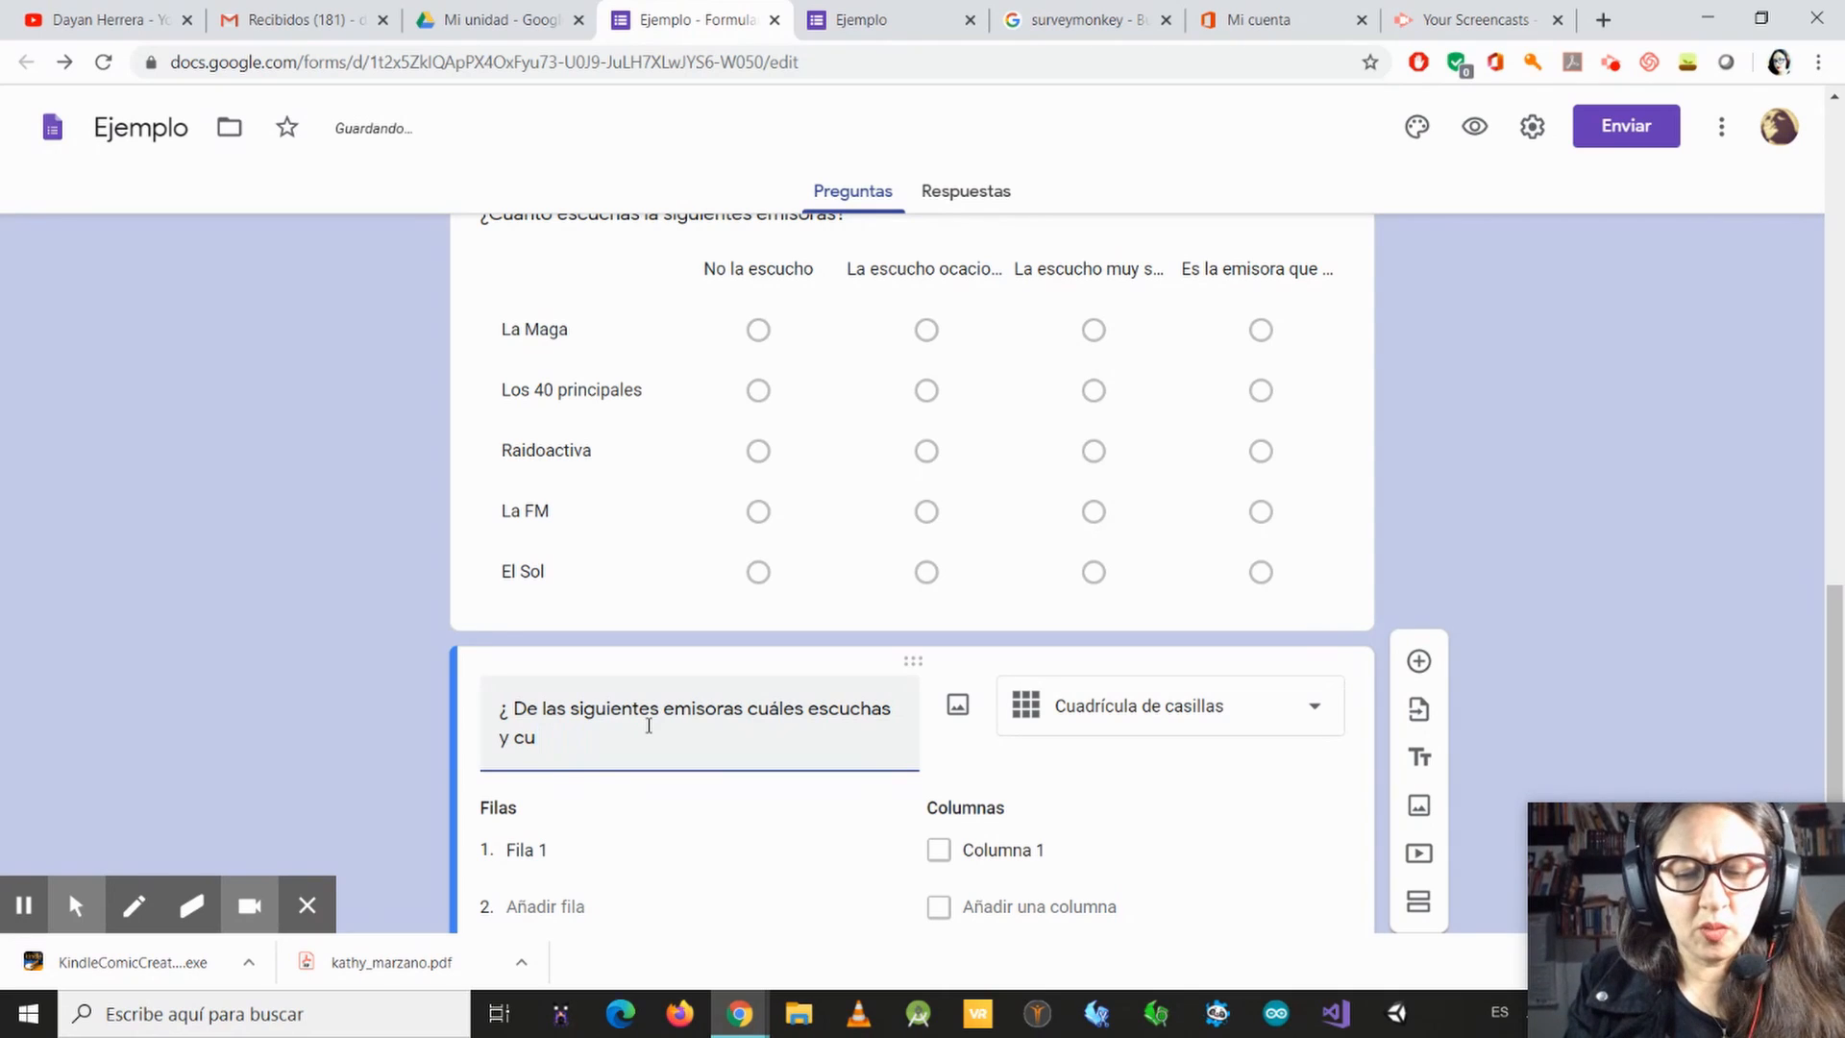
pyautogui.write('b')
pyautogui.write('nd')
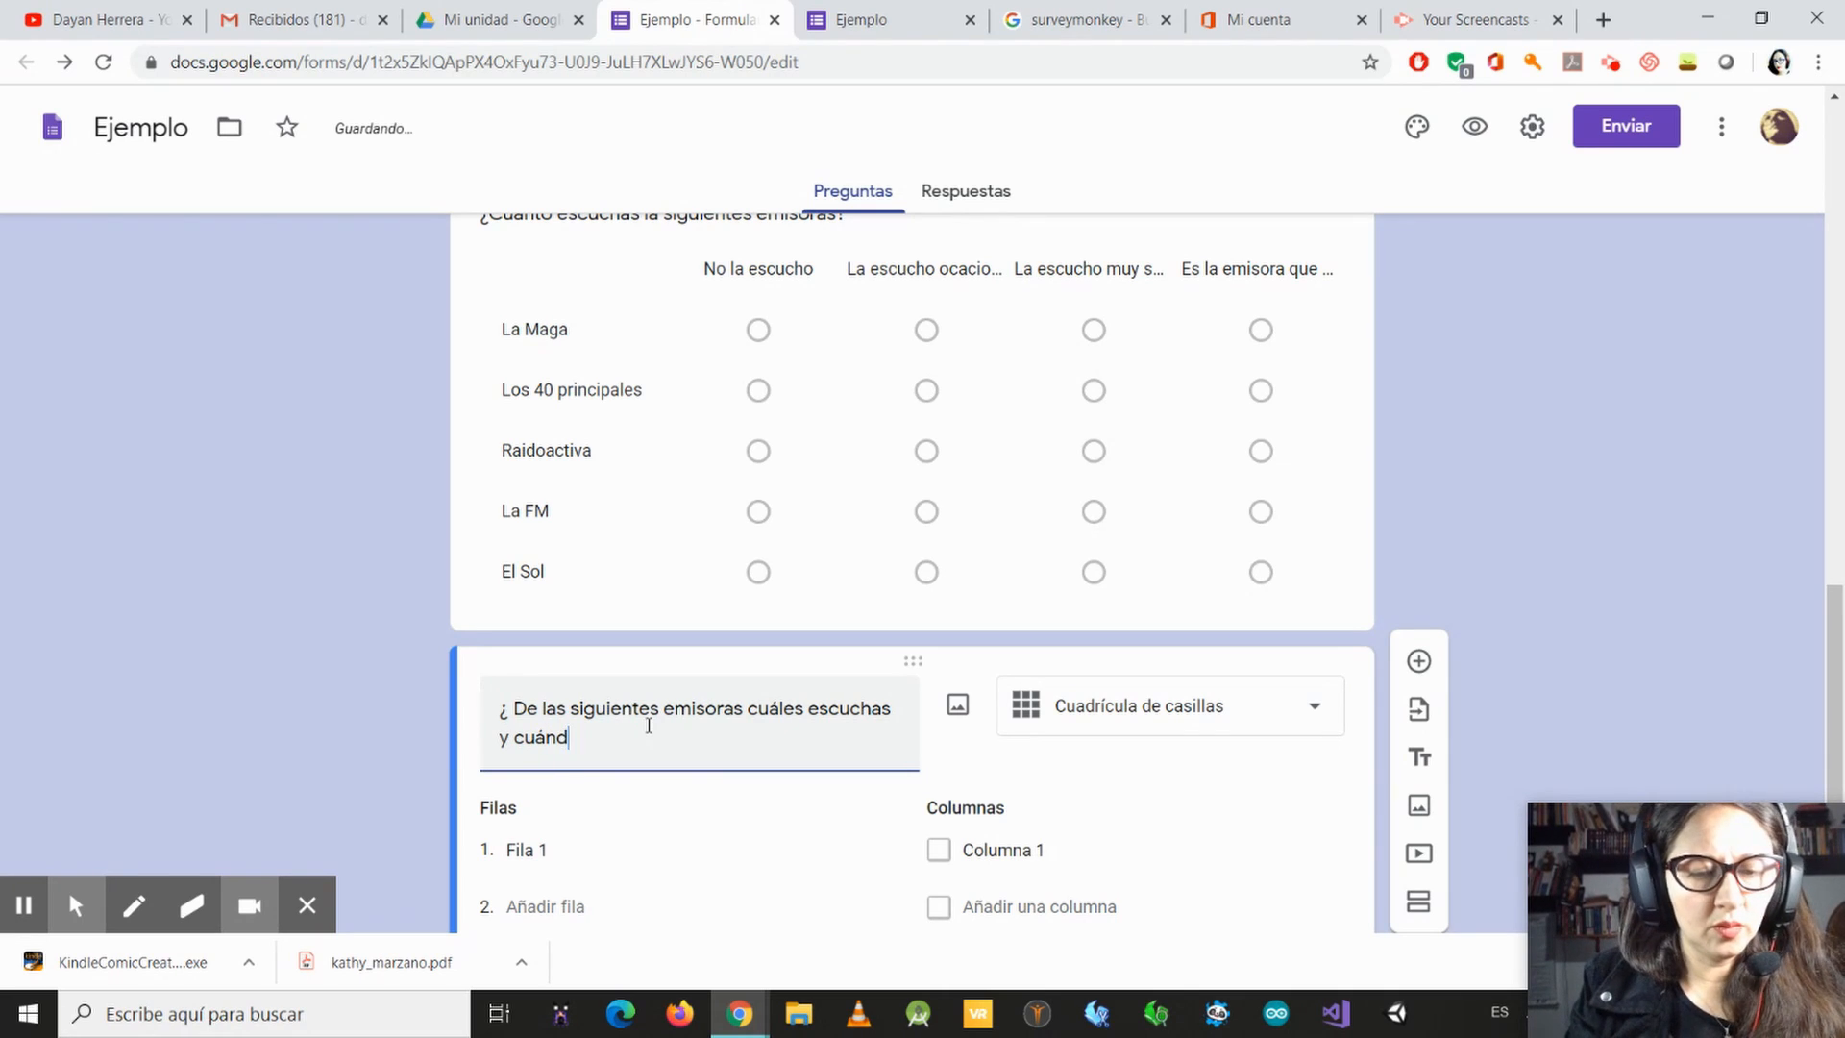
pyautogui.write('o lo haces?')
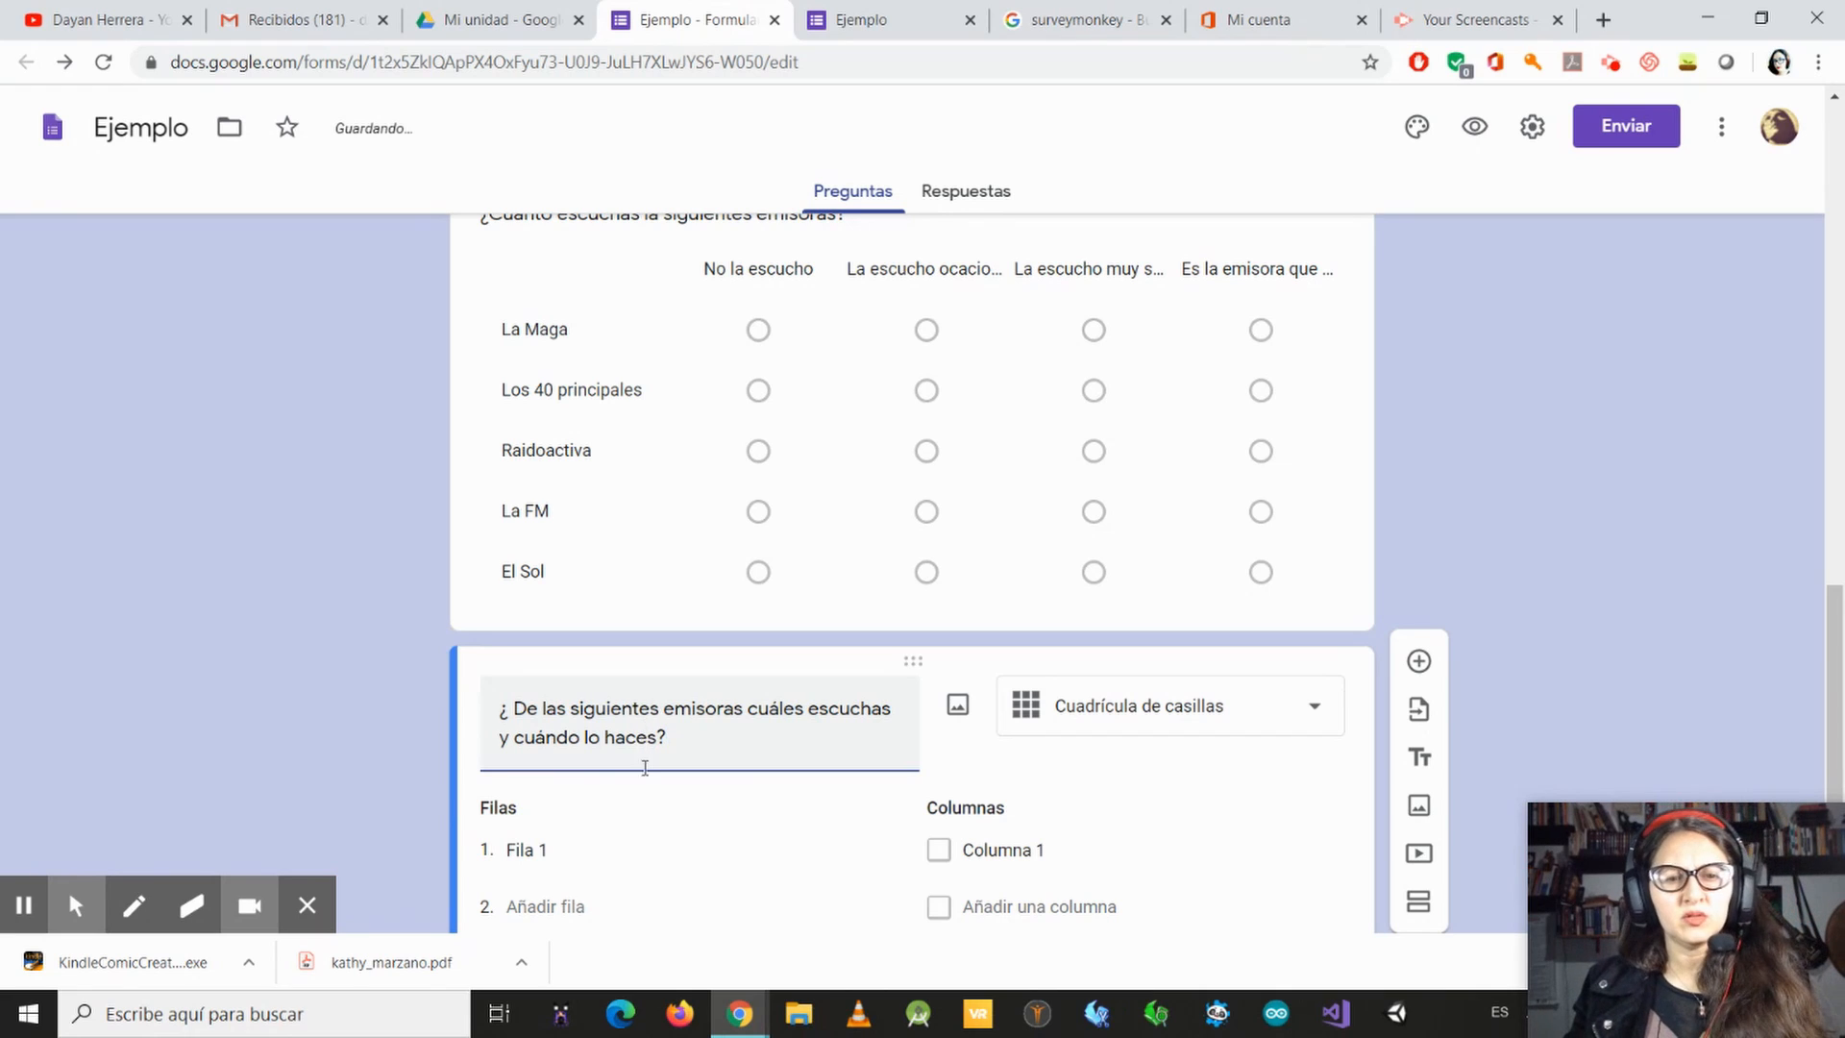
# Step: Correct the first row of the earlier radio station grid to "La Mega"
pyautogui.click(602, 870)
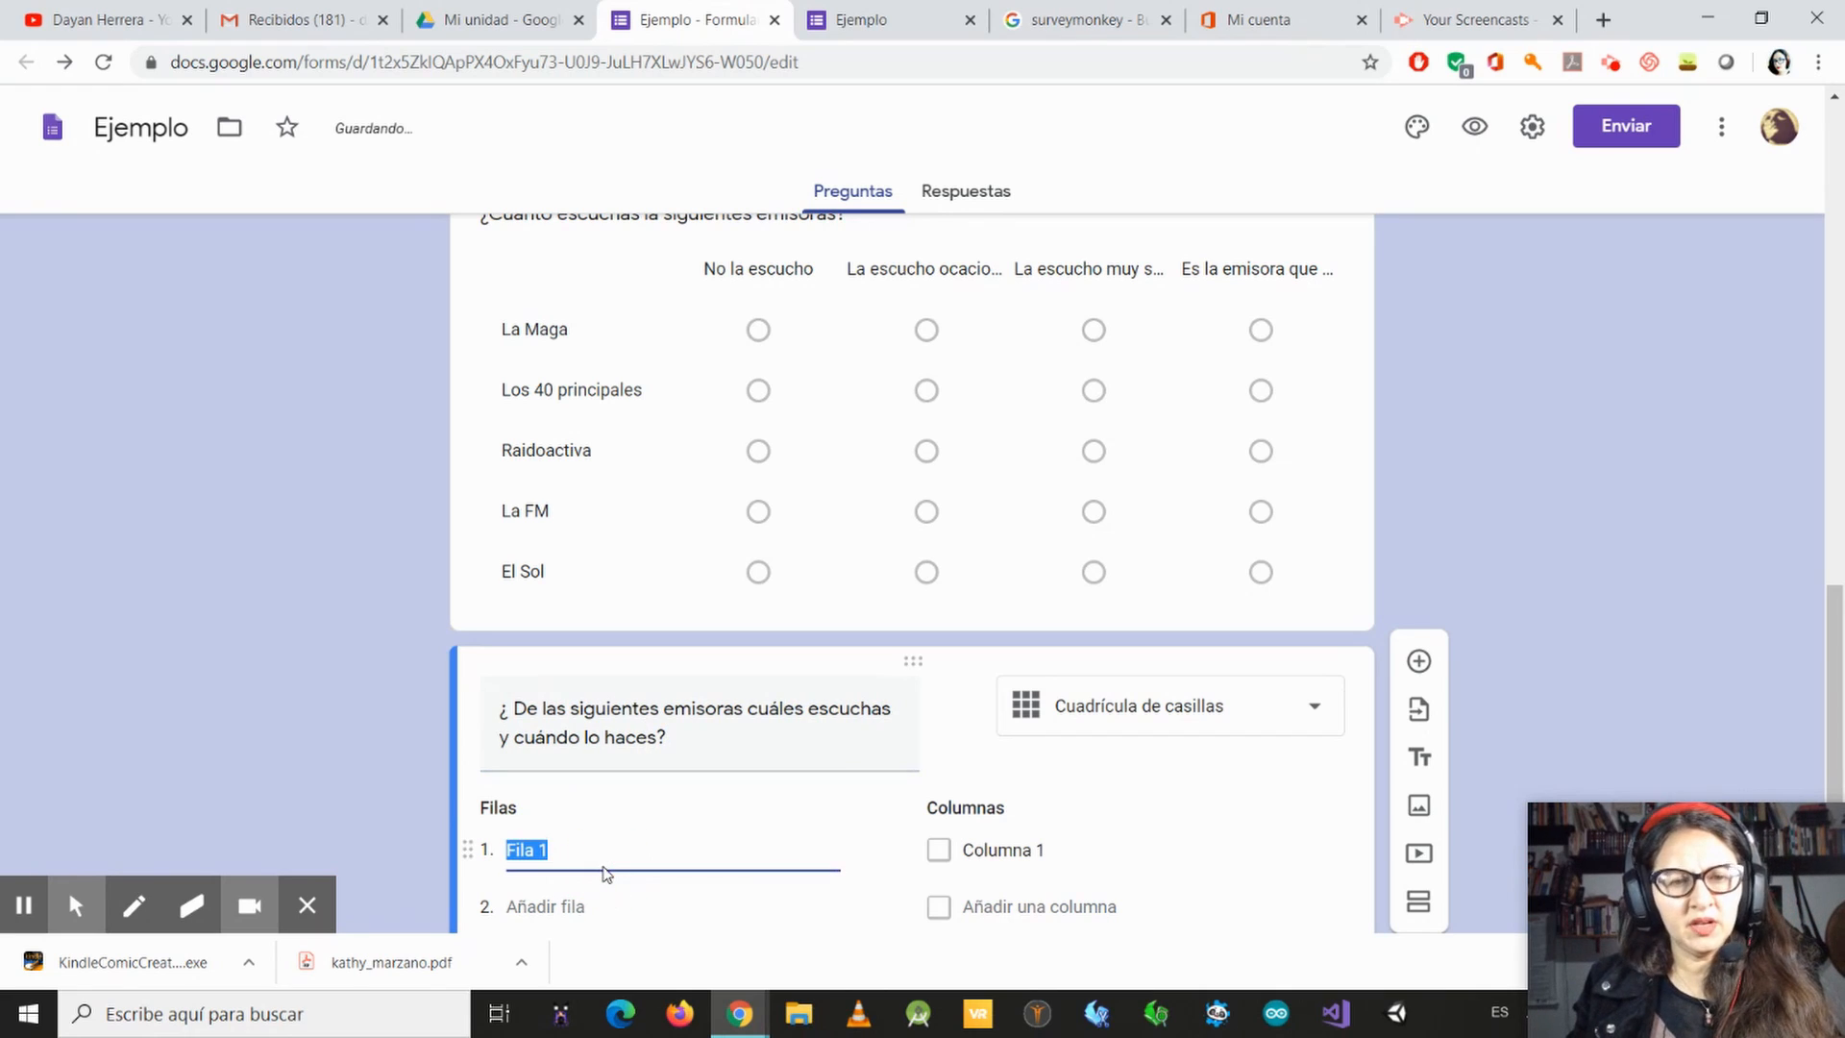
pyautogui.click(578, 330)
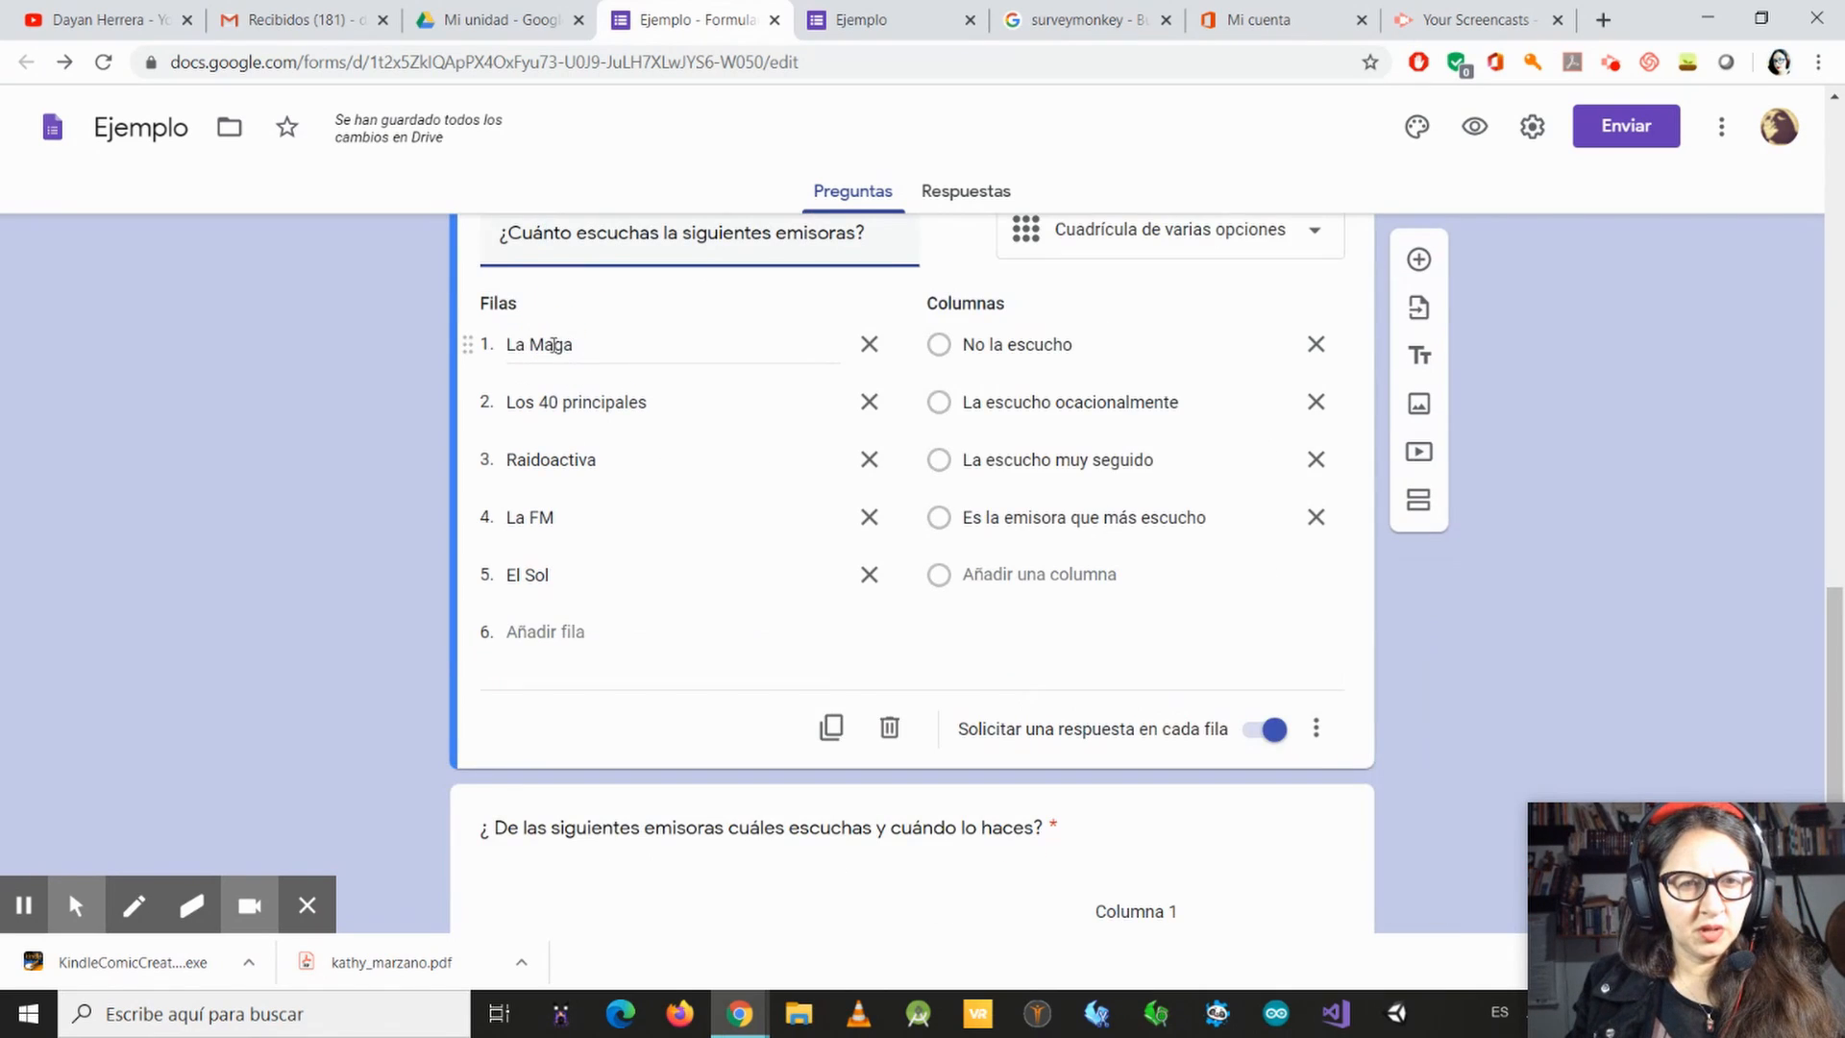
pyautogui.click(582, 364)
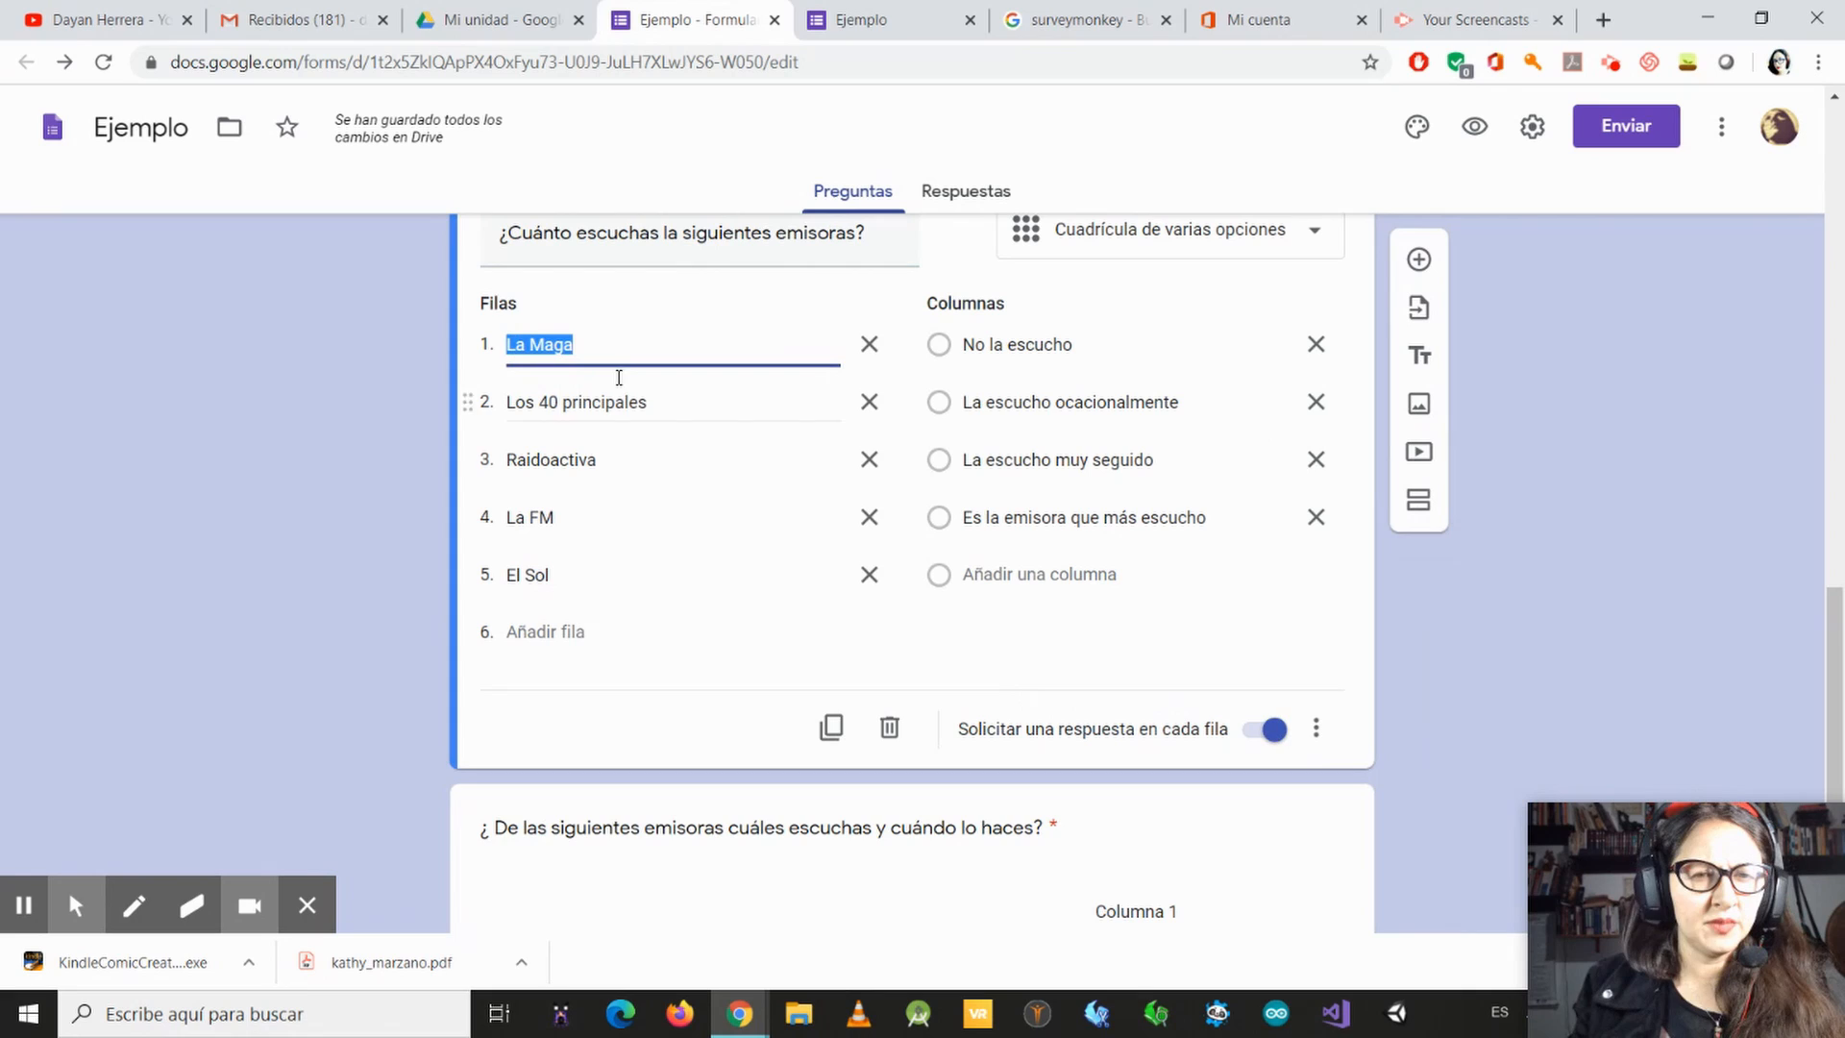
pyautogui.click(555, 343)
pyautogui.press('BackSpace')
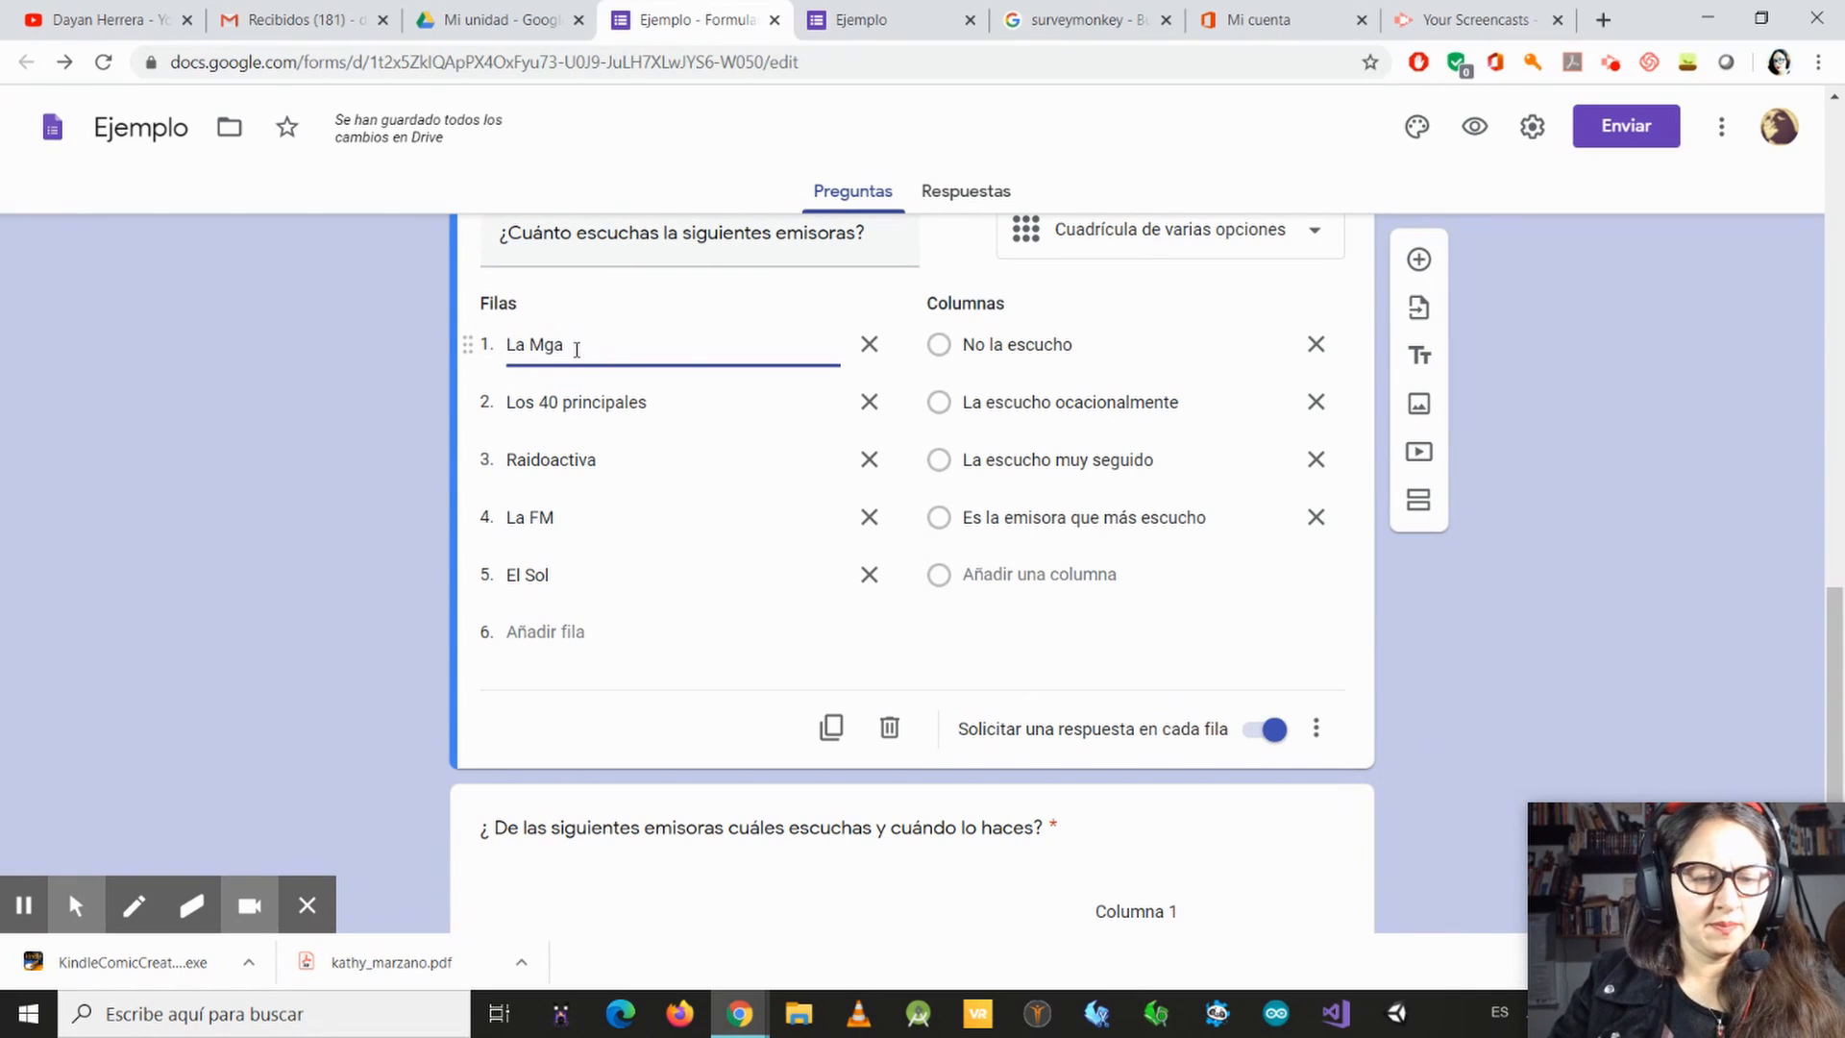
pyautogui.write('e')
# Step: Copy "La Mega" from the earlier grid into the first row of the new checkbox grid
pyautogui.doubleClick(538, 354)
pyautogui.moveTo(537, 355); pyautogui.dragTo(507, 355)
pyautogui.hotkey('ctrl', 'c')
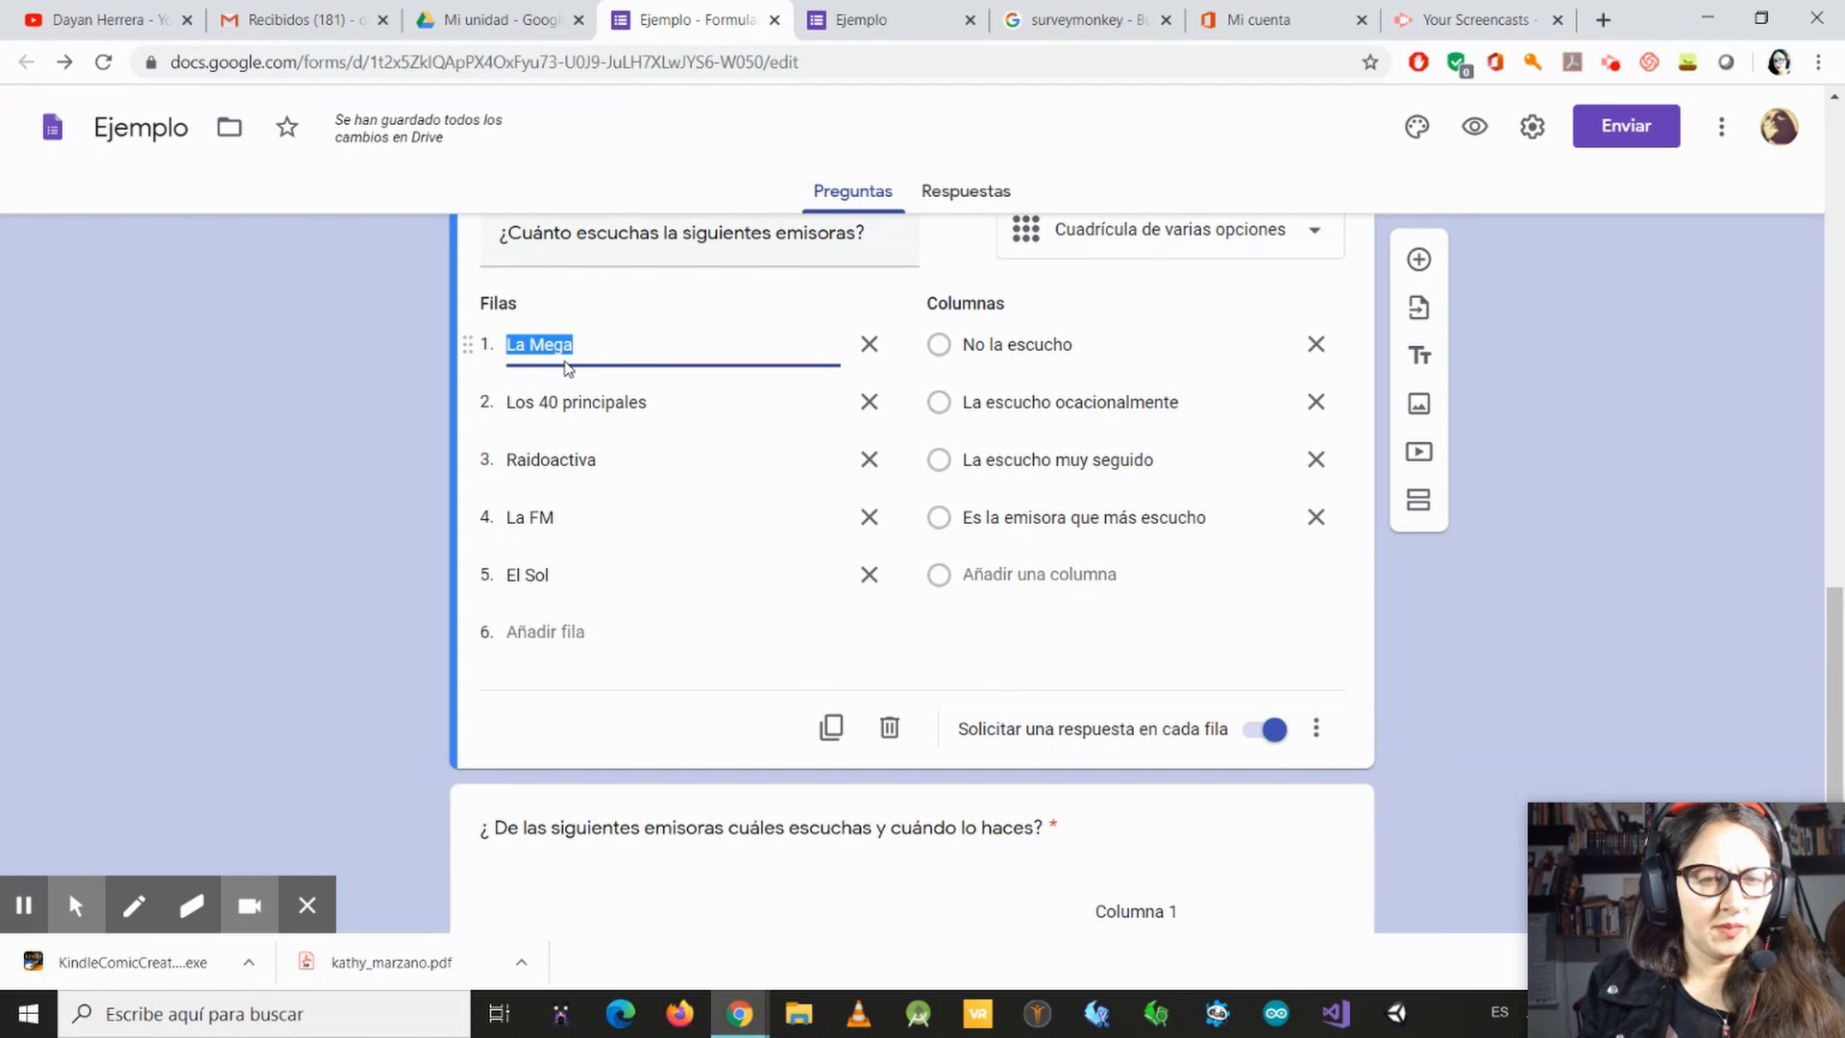
pyautogui.scroll(-2, 581, 655)
pyautogui.click(522, 792)
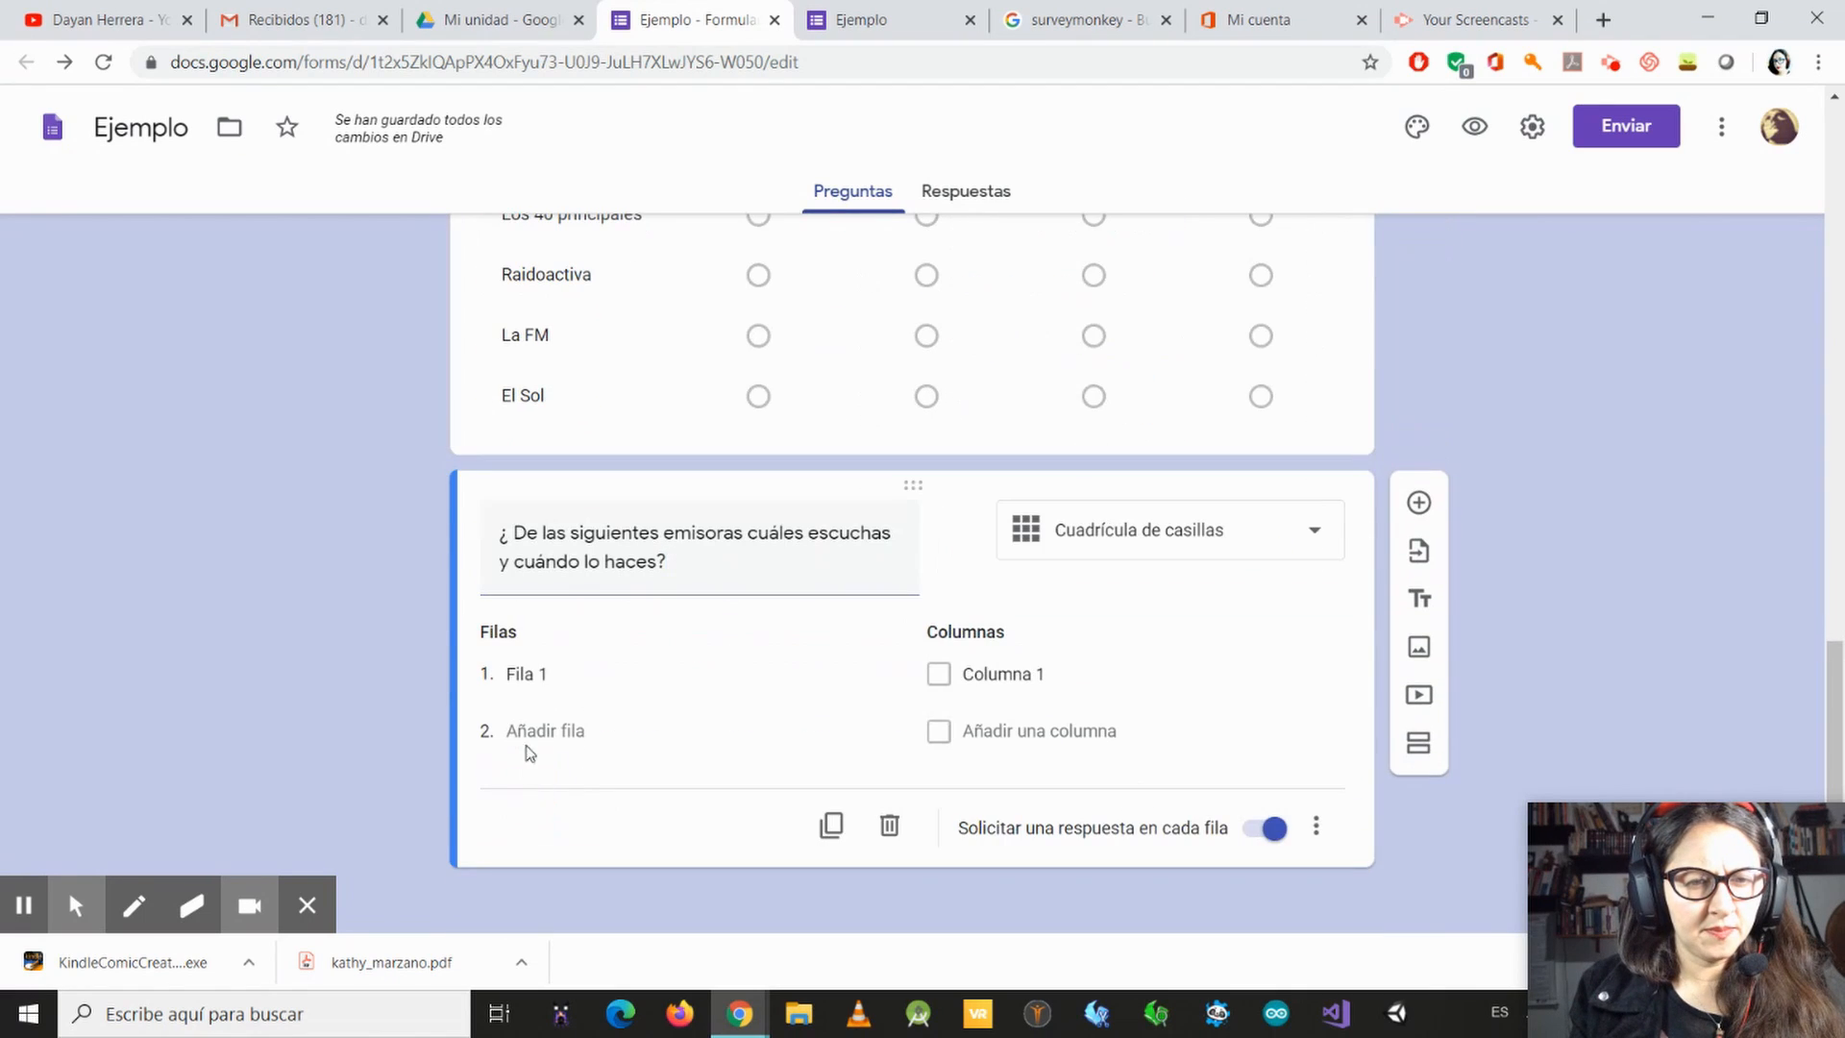
pyautogui.click(554, 670)
pyautogui.hotkey('ctrl', 'v')
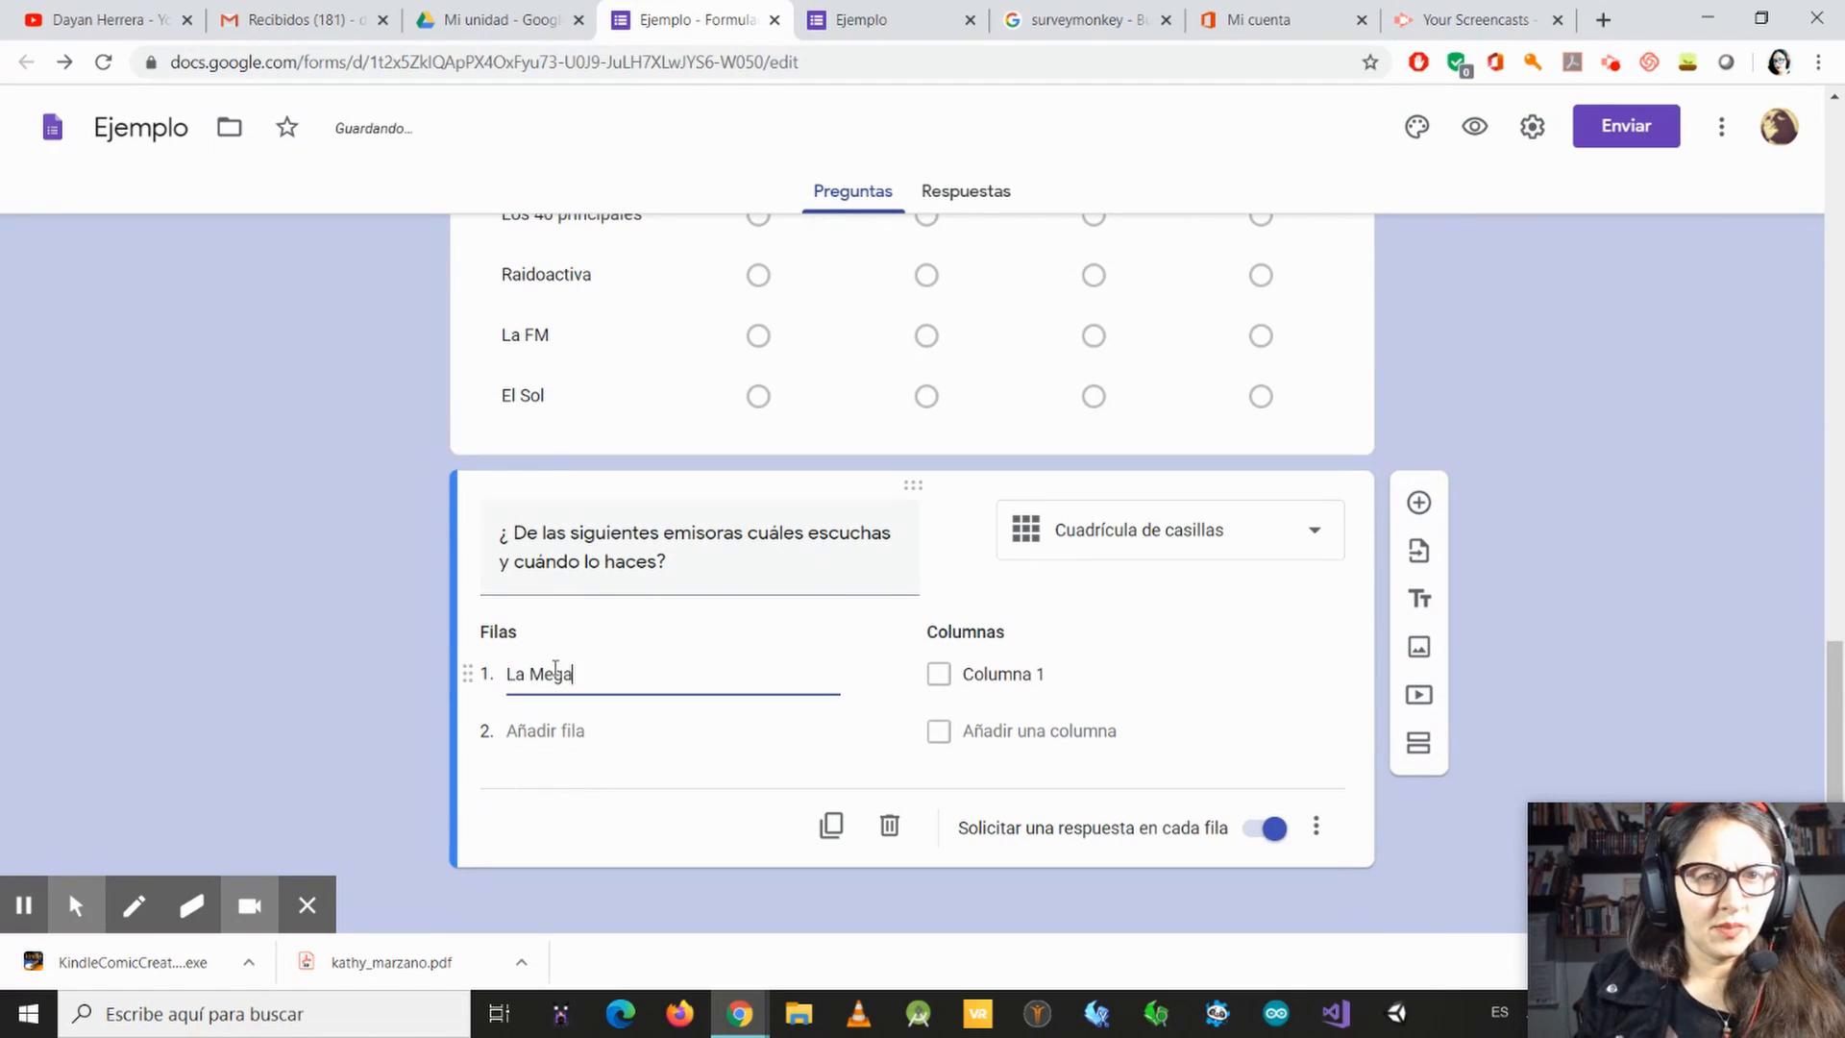
pyautogui.click(515, 256)
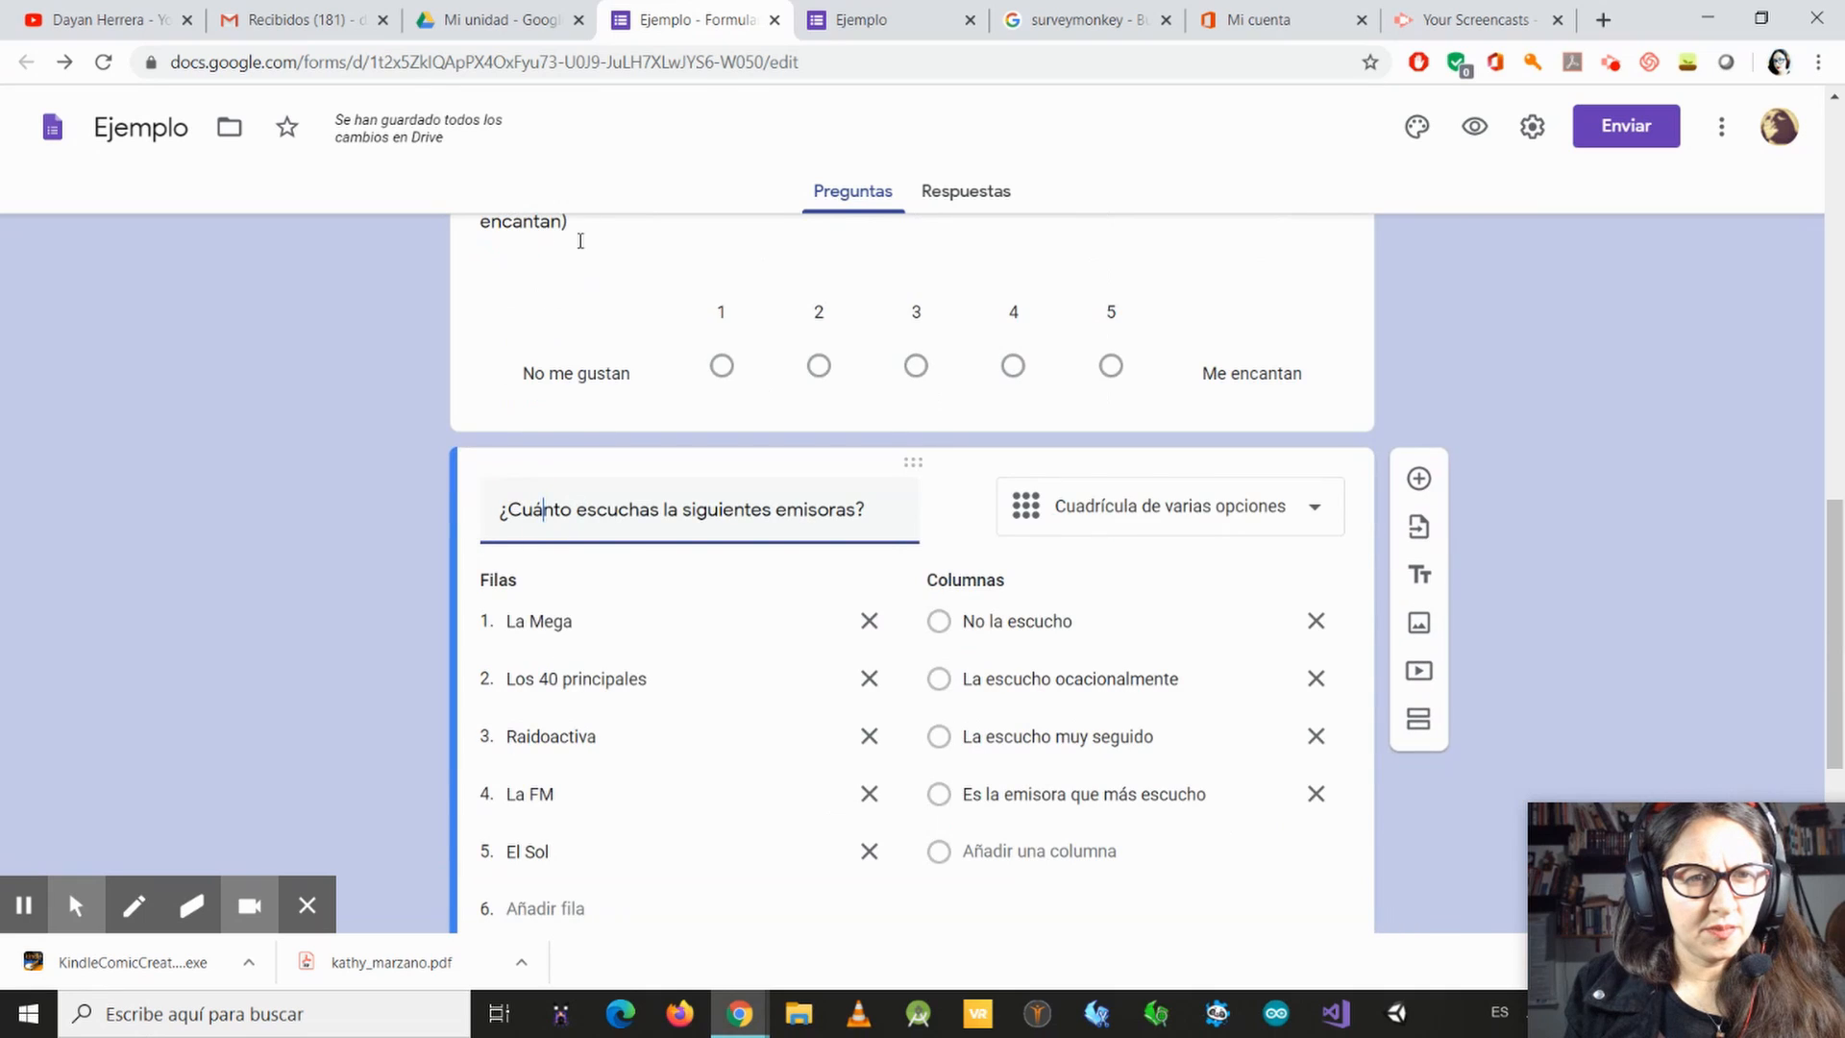
pyautogui.scroll(-3, 573, 708)
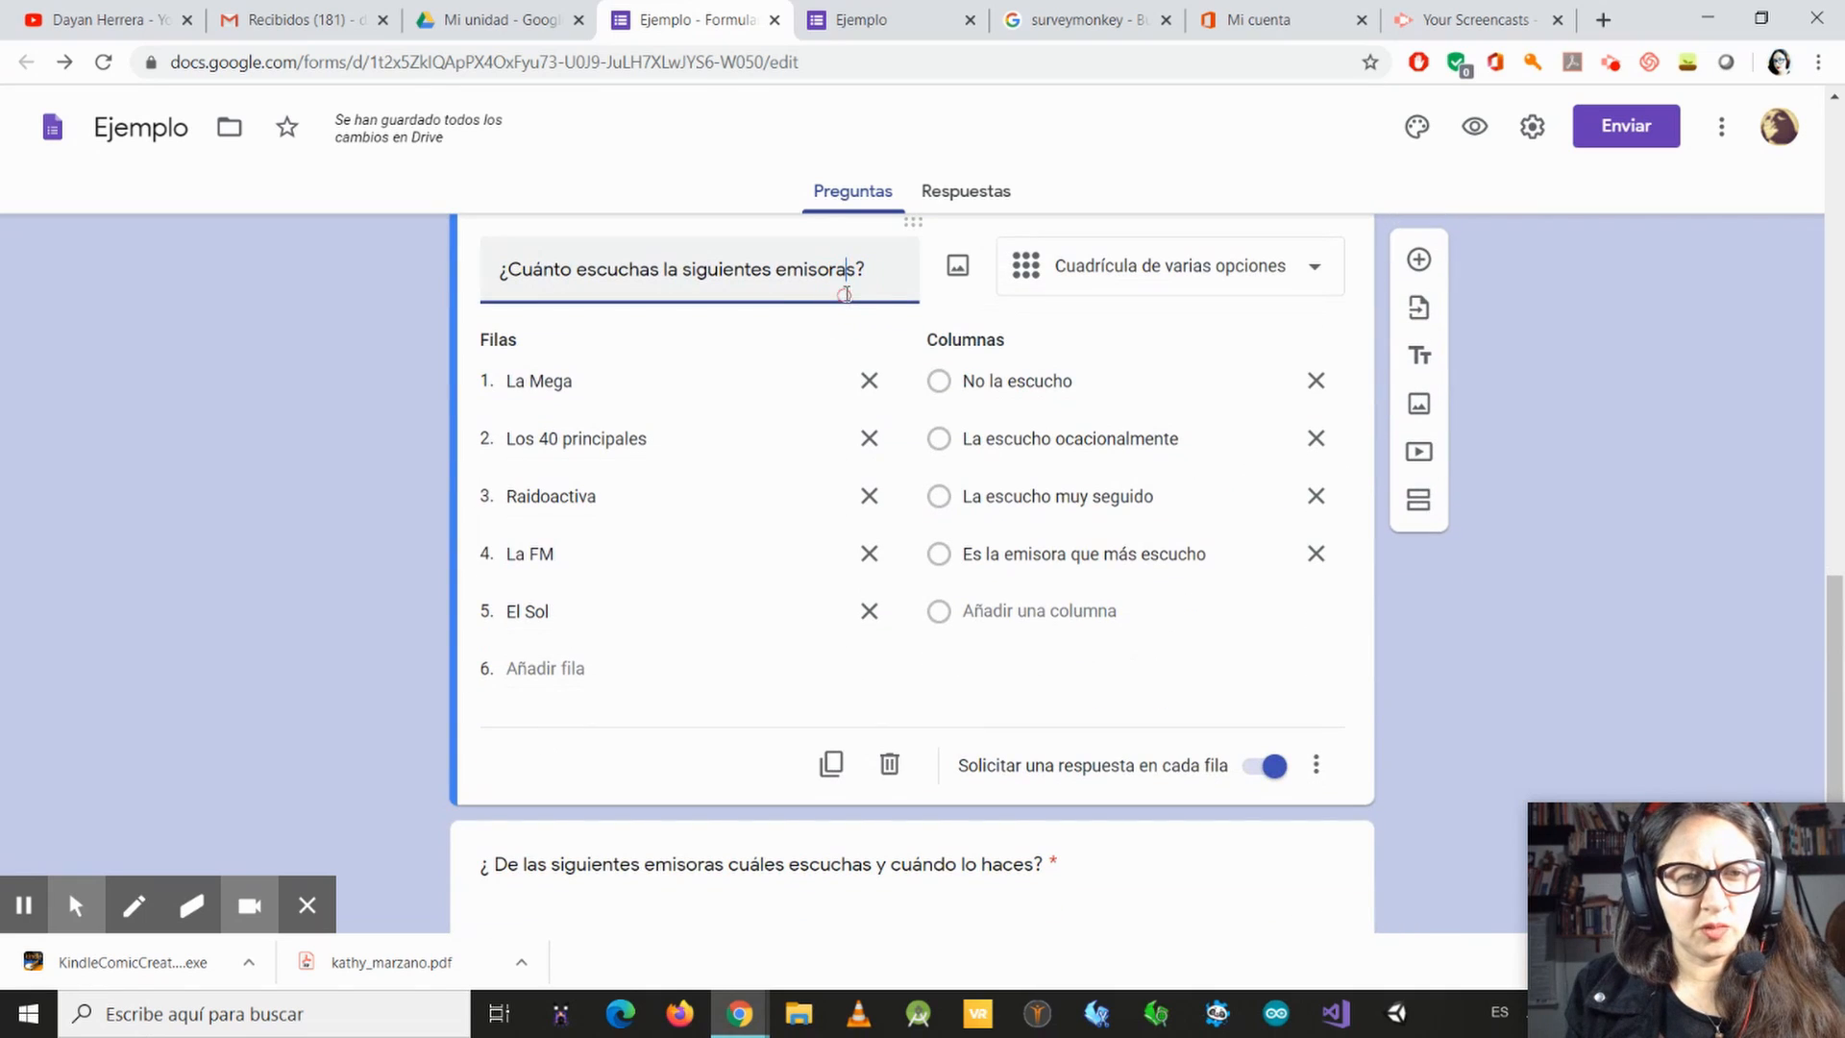
pyautogui.scroll(-2, 660, 897)
pyautogui.click(624, 802)
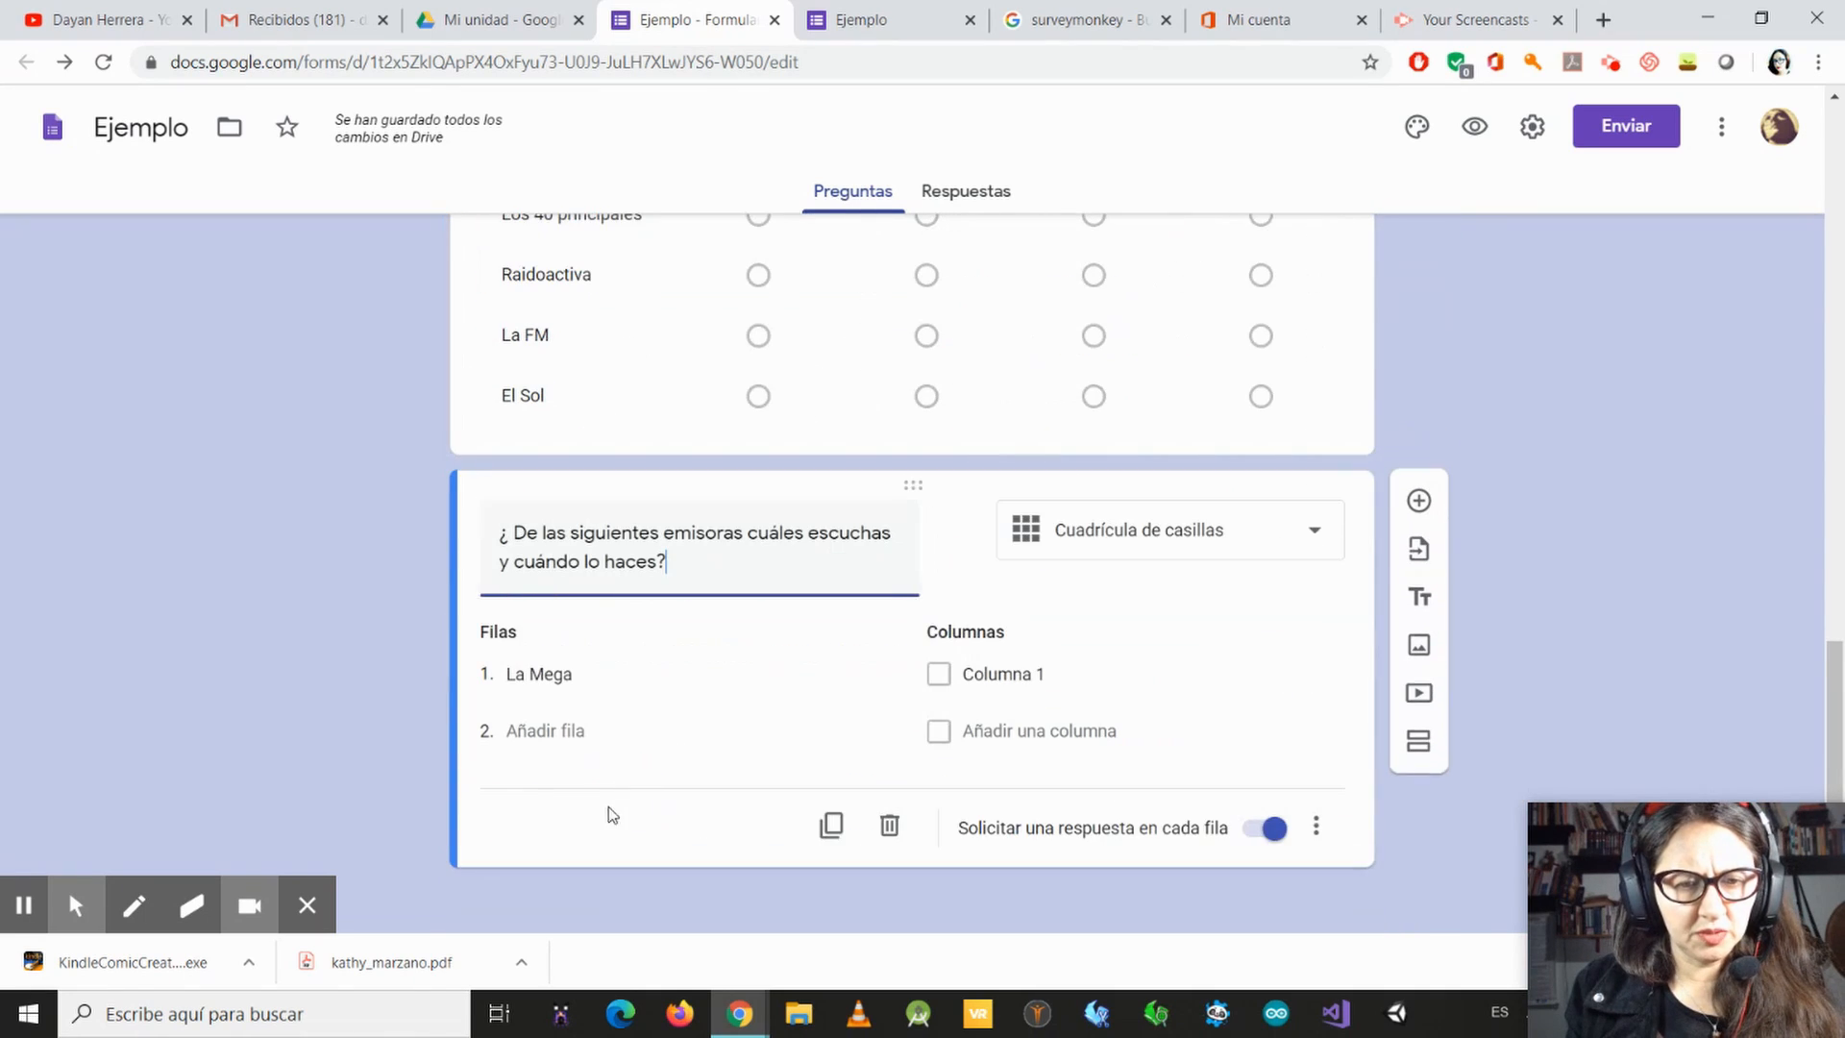
# Step: Add "Los 40 principales" and "La FM" as the second and third rows of the checkbox grid
pyautogui.click(545, 732)
pyautogui.write('Los 40')
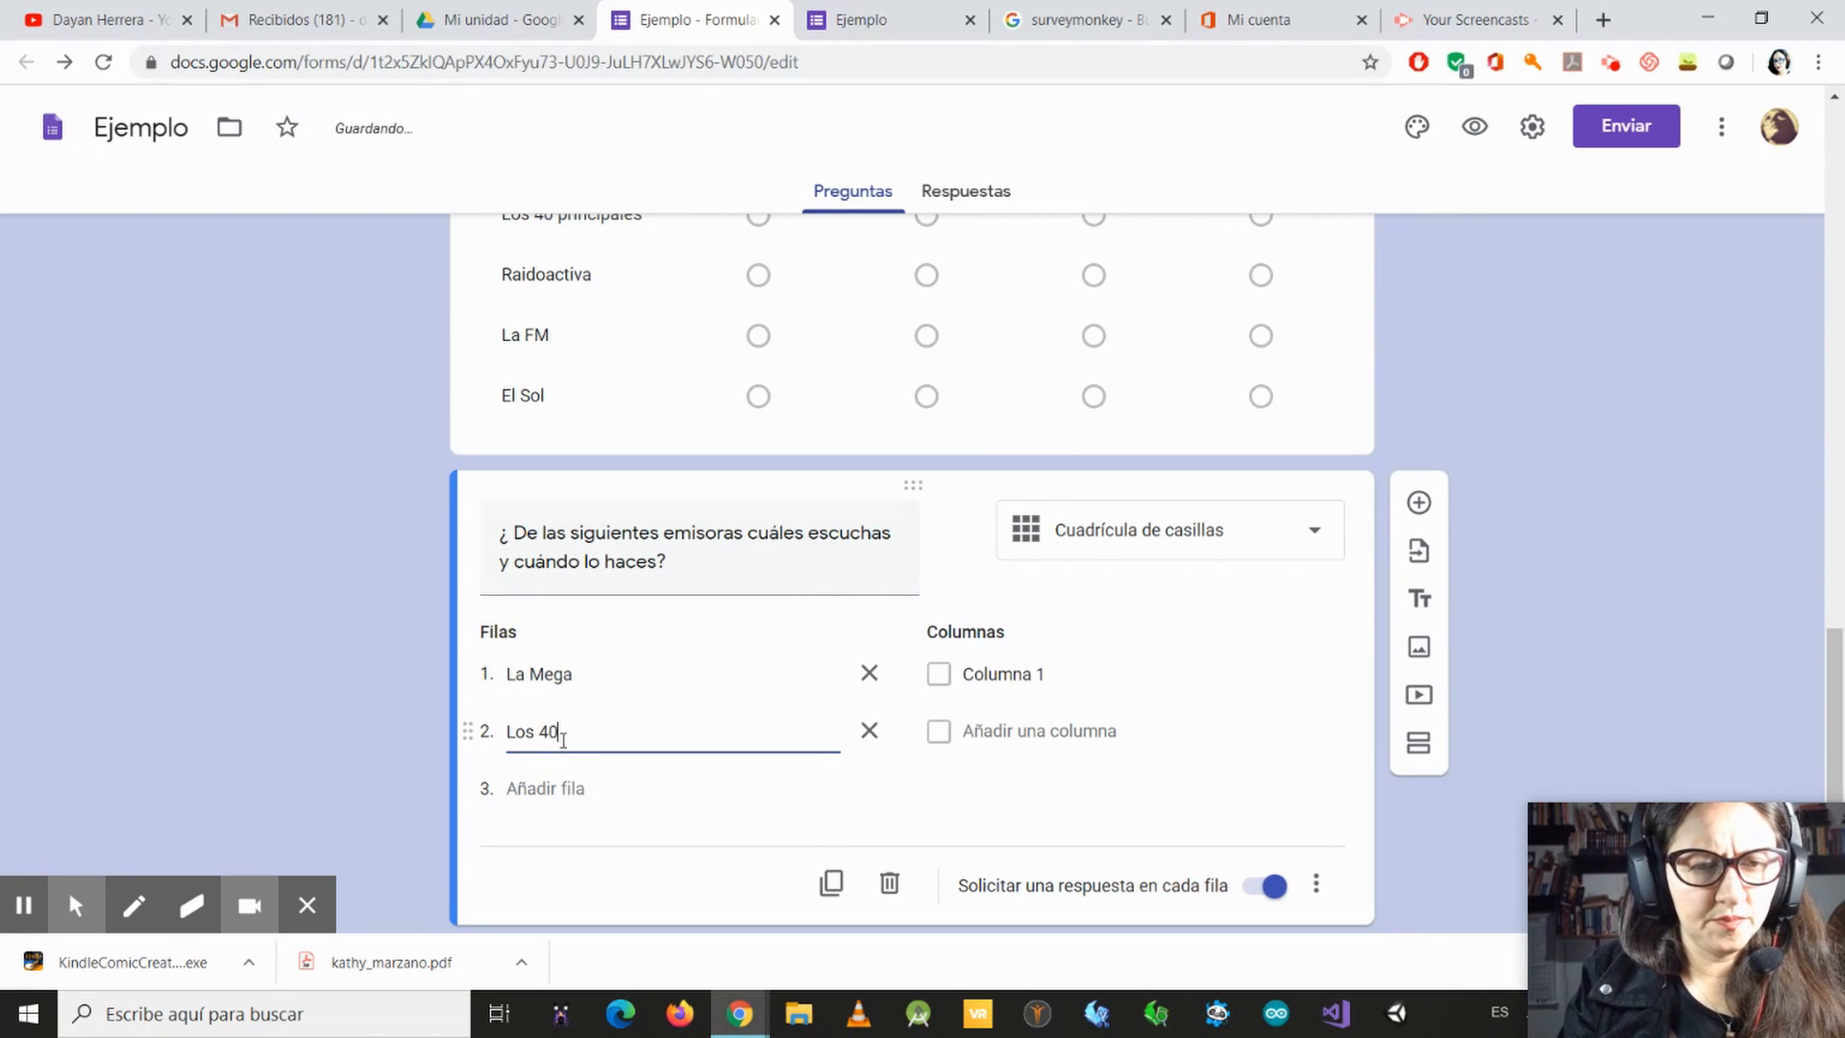
pyautogui.write(' pri')
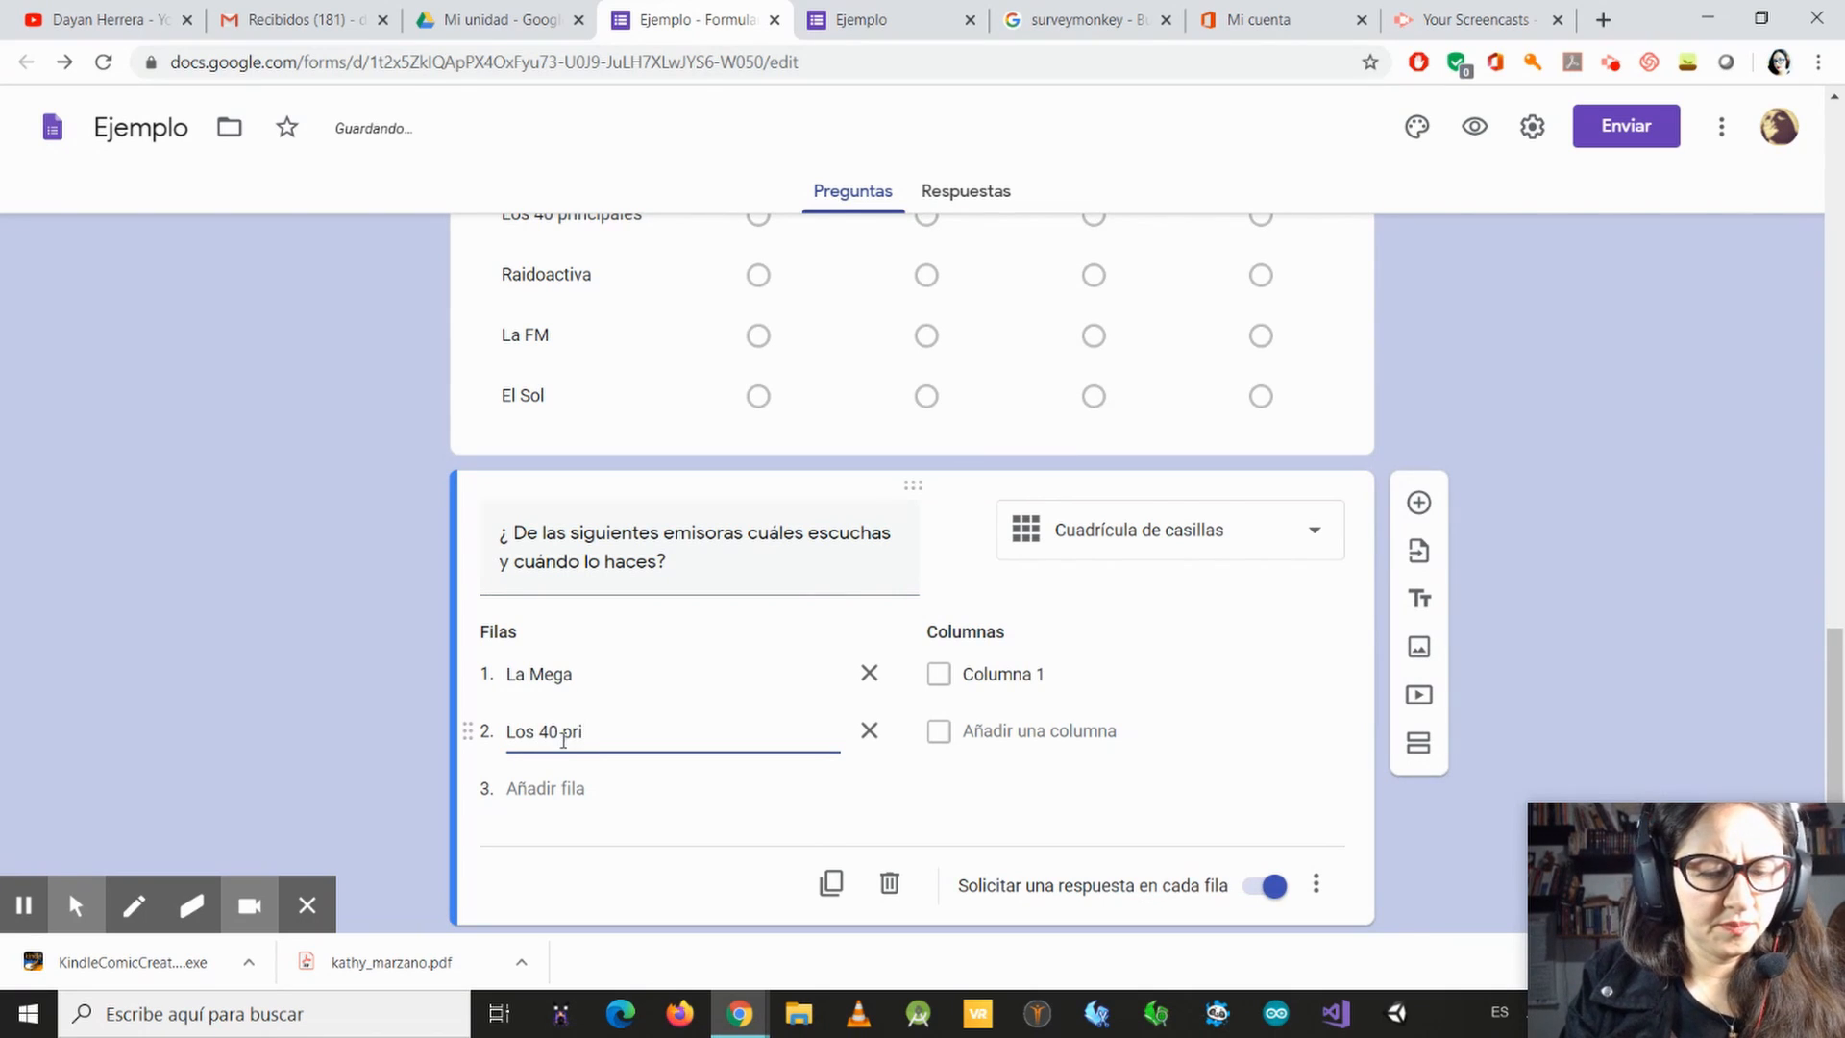
pyautogui.write('ncipales')
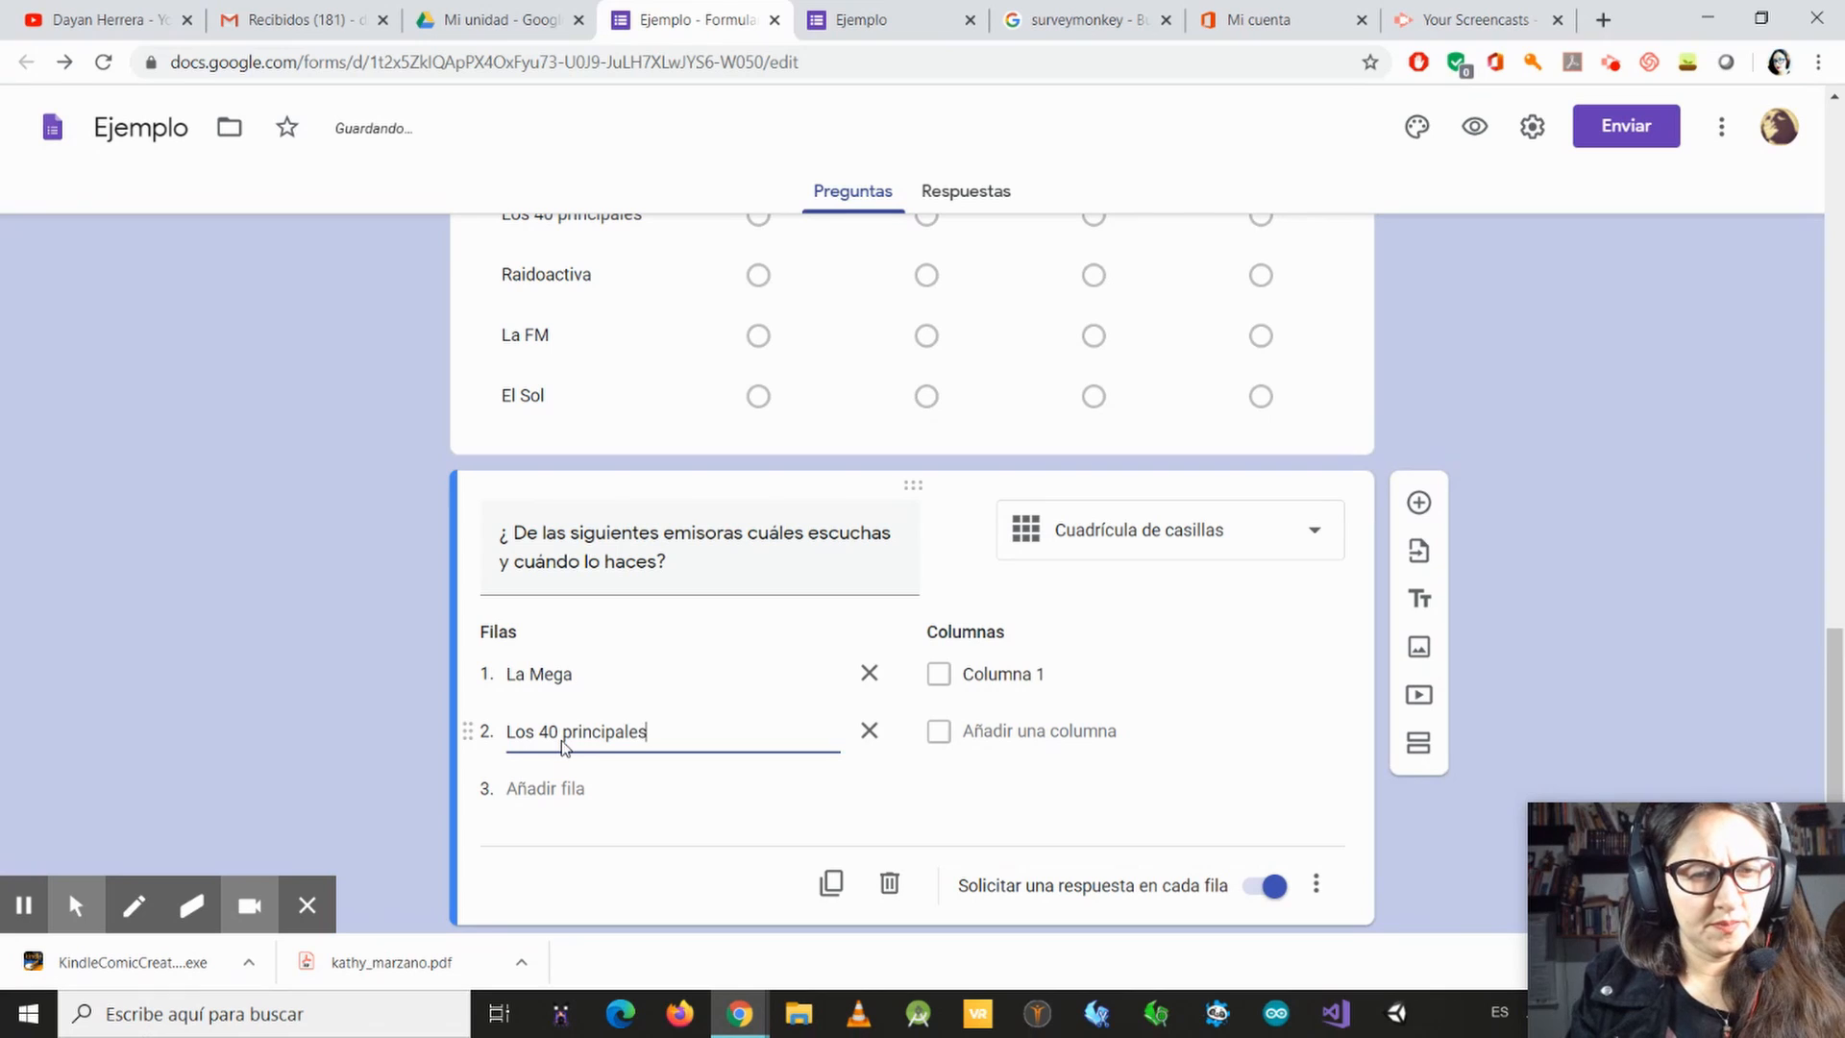
pyautogui.click(547, 797)
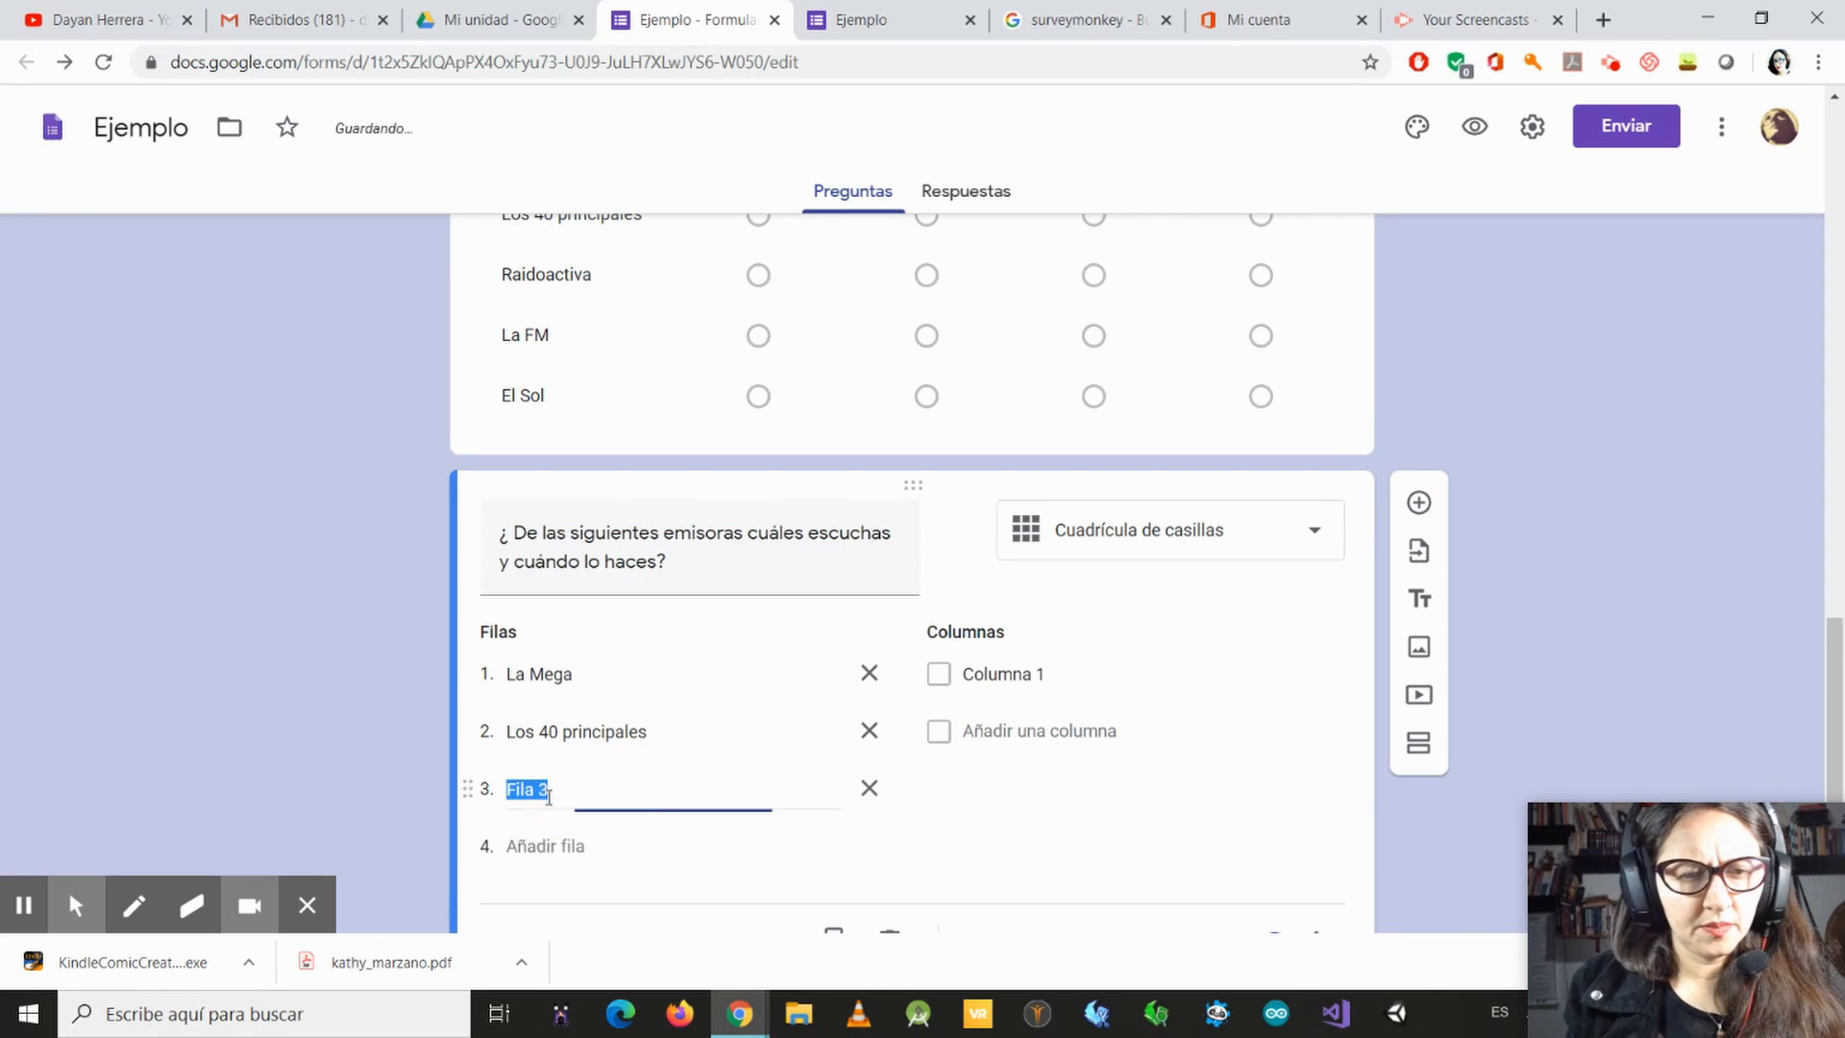
pyautogui.write('La ')
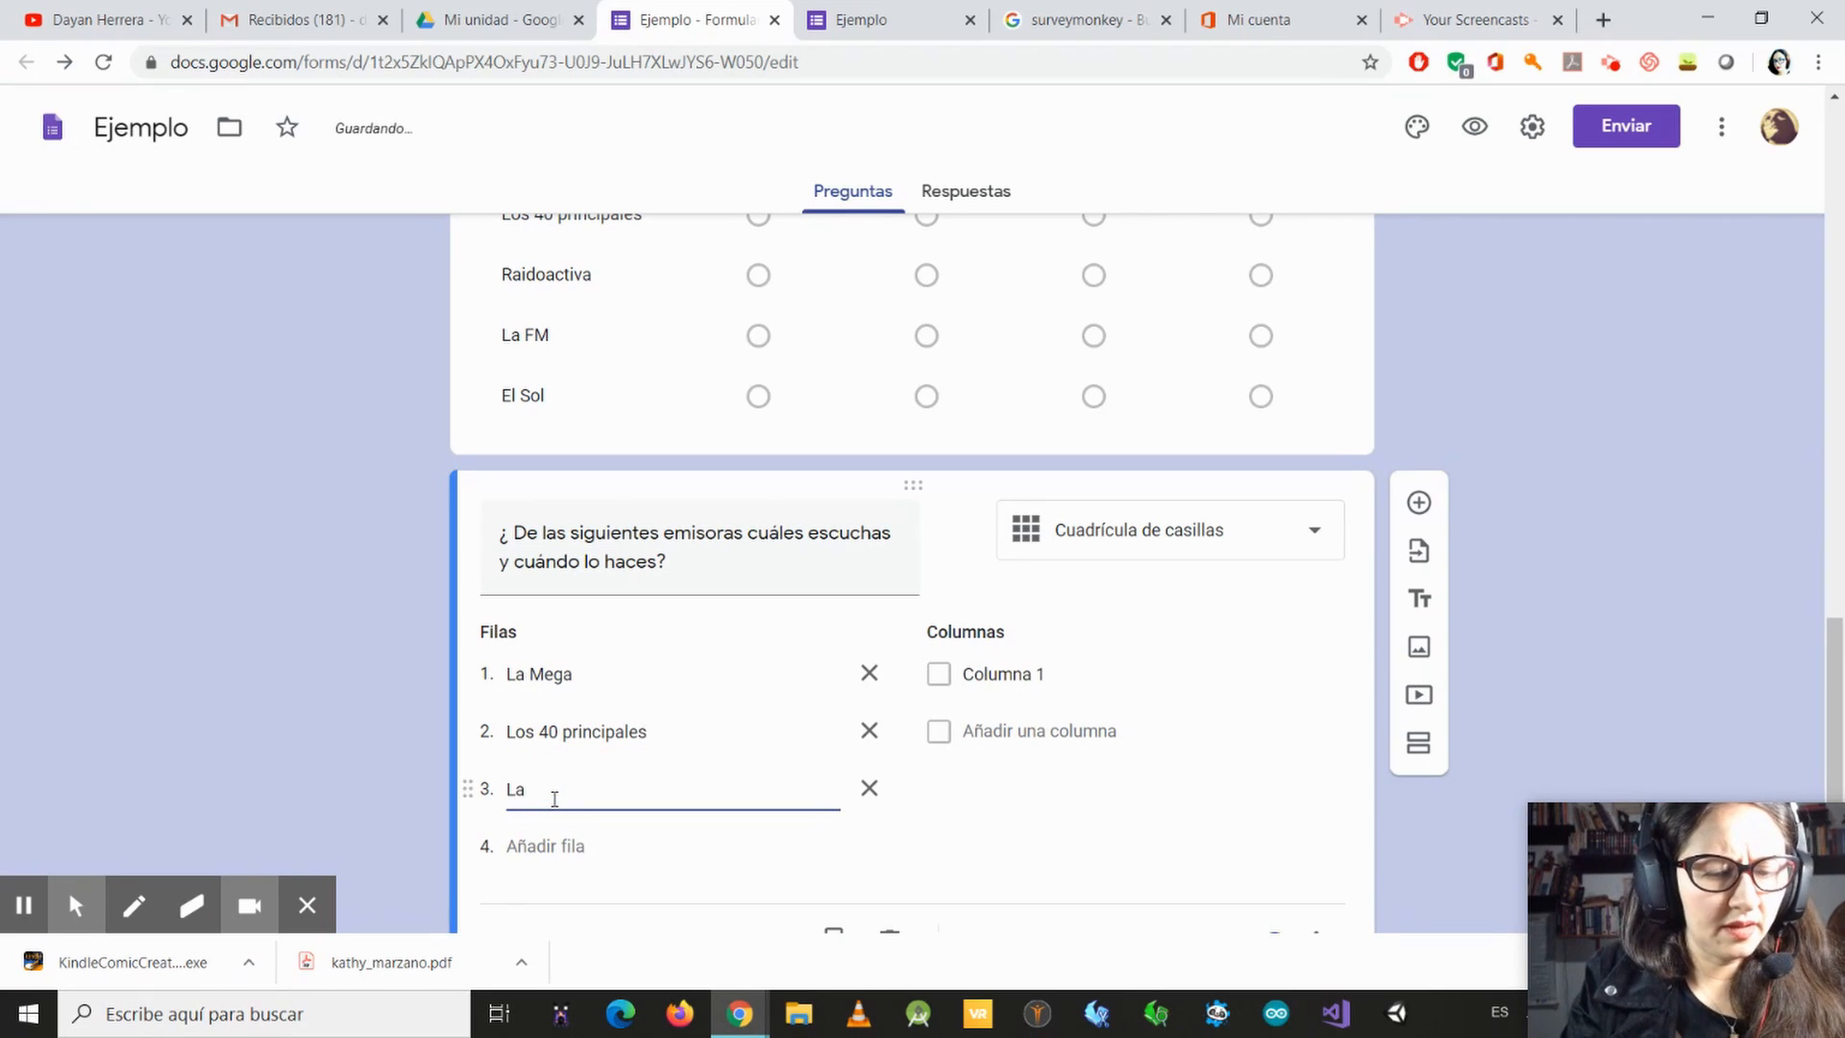
pyautogui.write('FM')
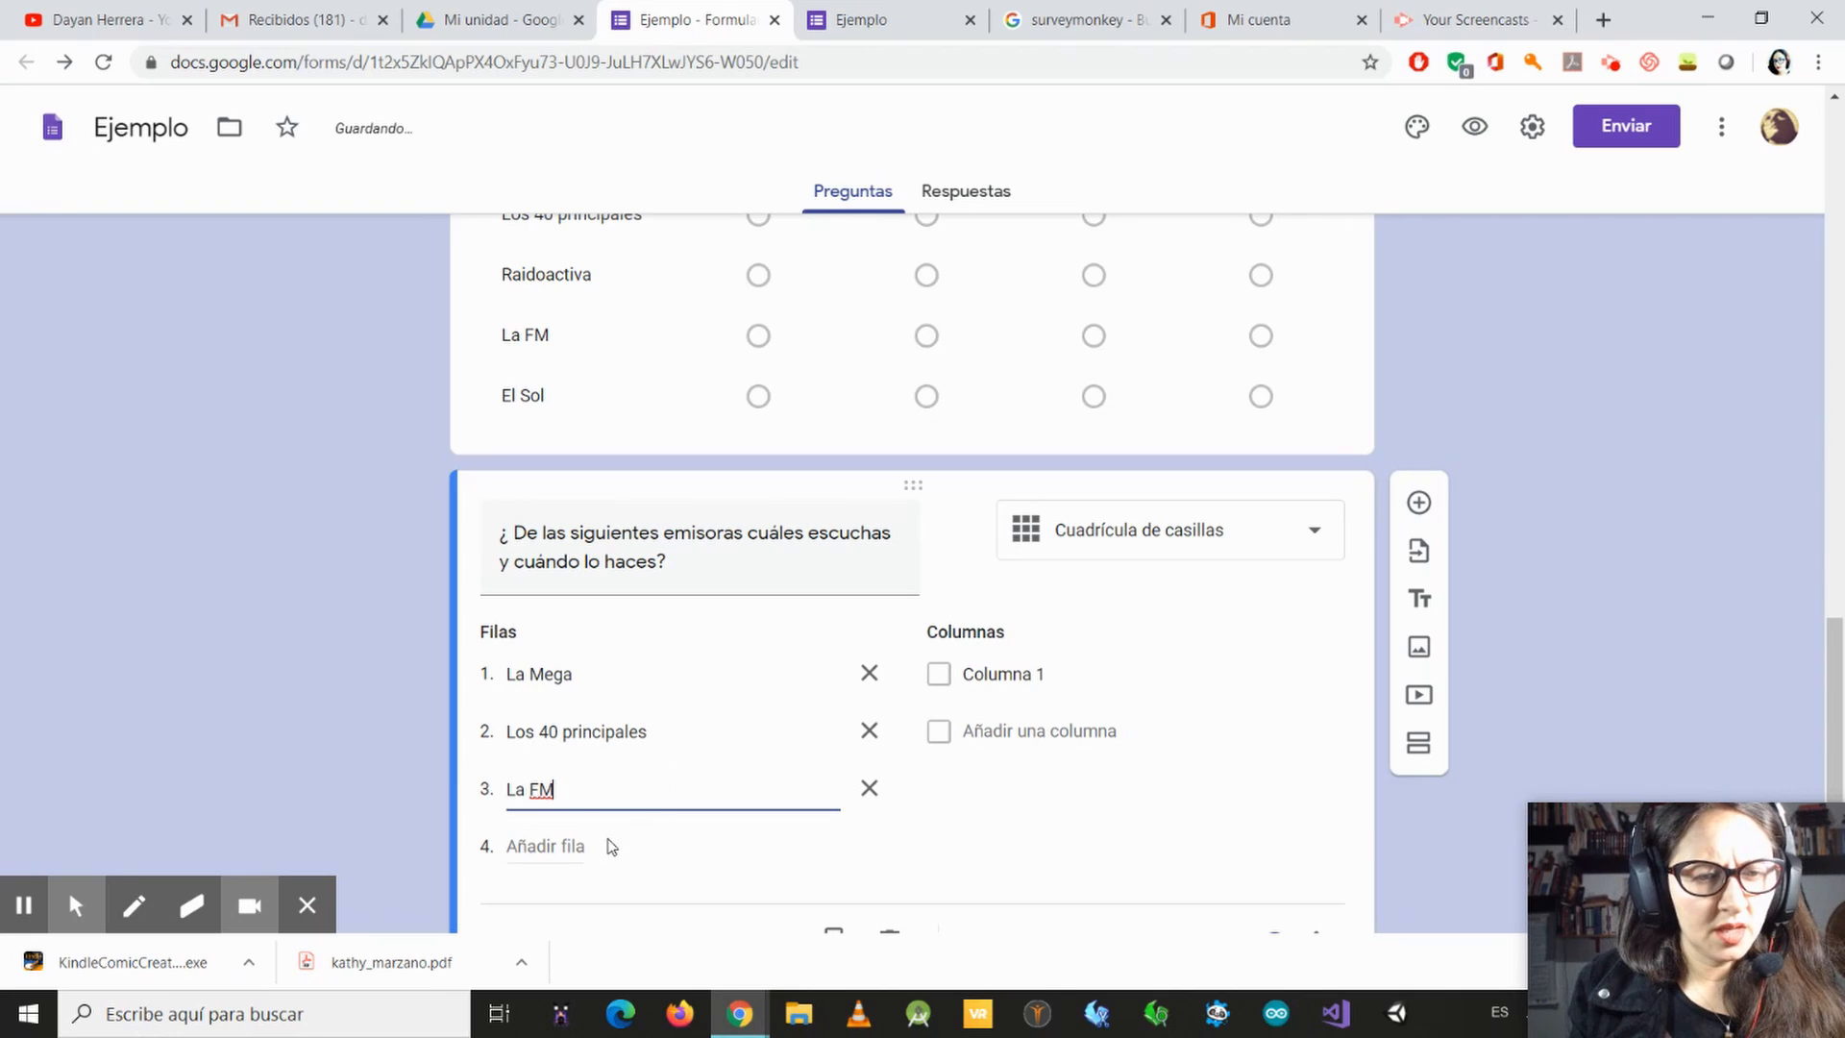
# Step: Add "El sol" and "Radioactiva" as the fourth and fifth rows of the checkbox grid
pyautogui.click(608, 845)
pyautogui.click(609, 845)
pyautogui.write('E')
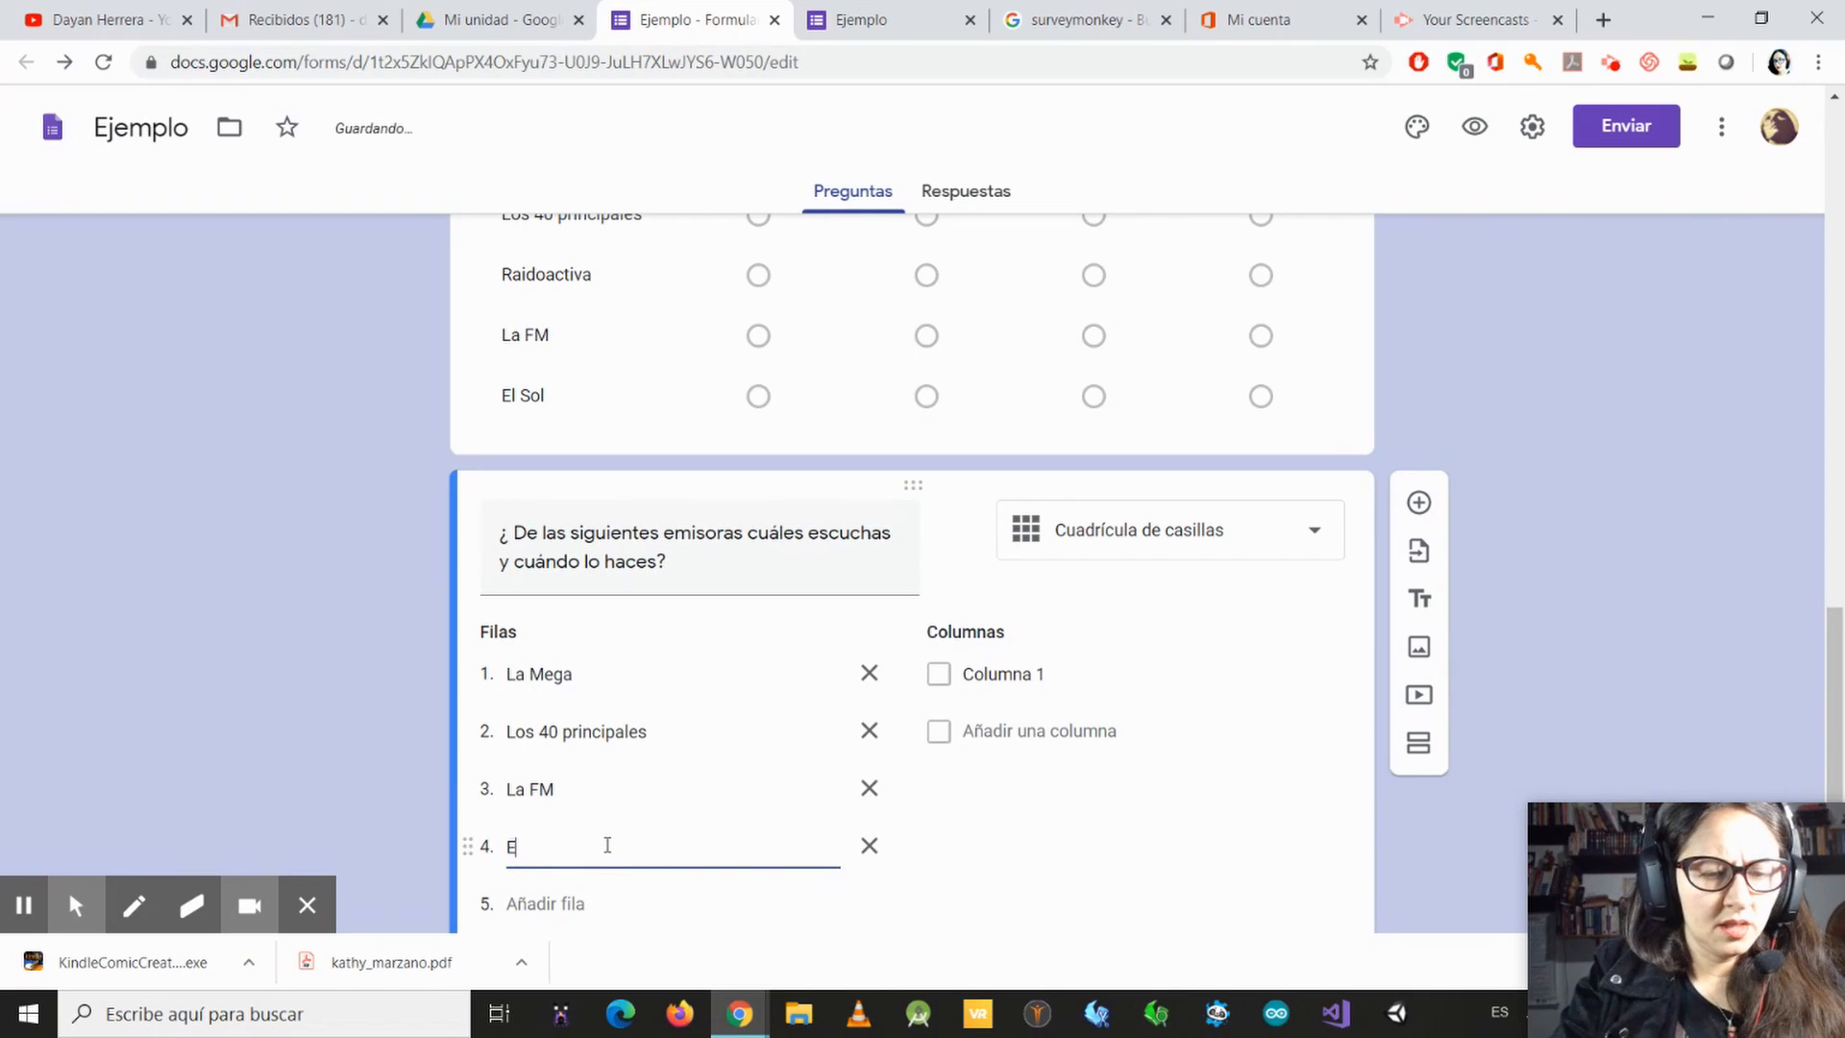
pyautogui.write('l sol')
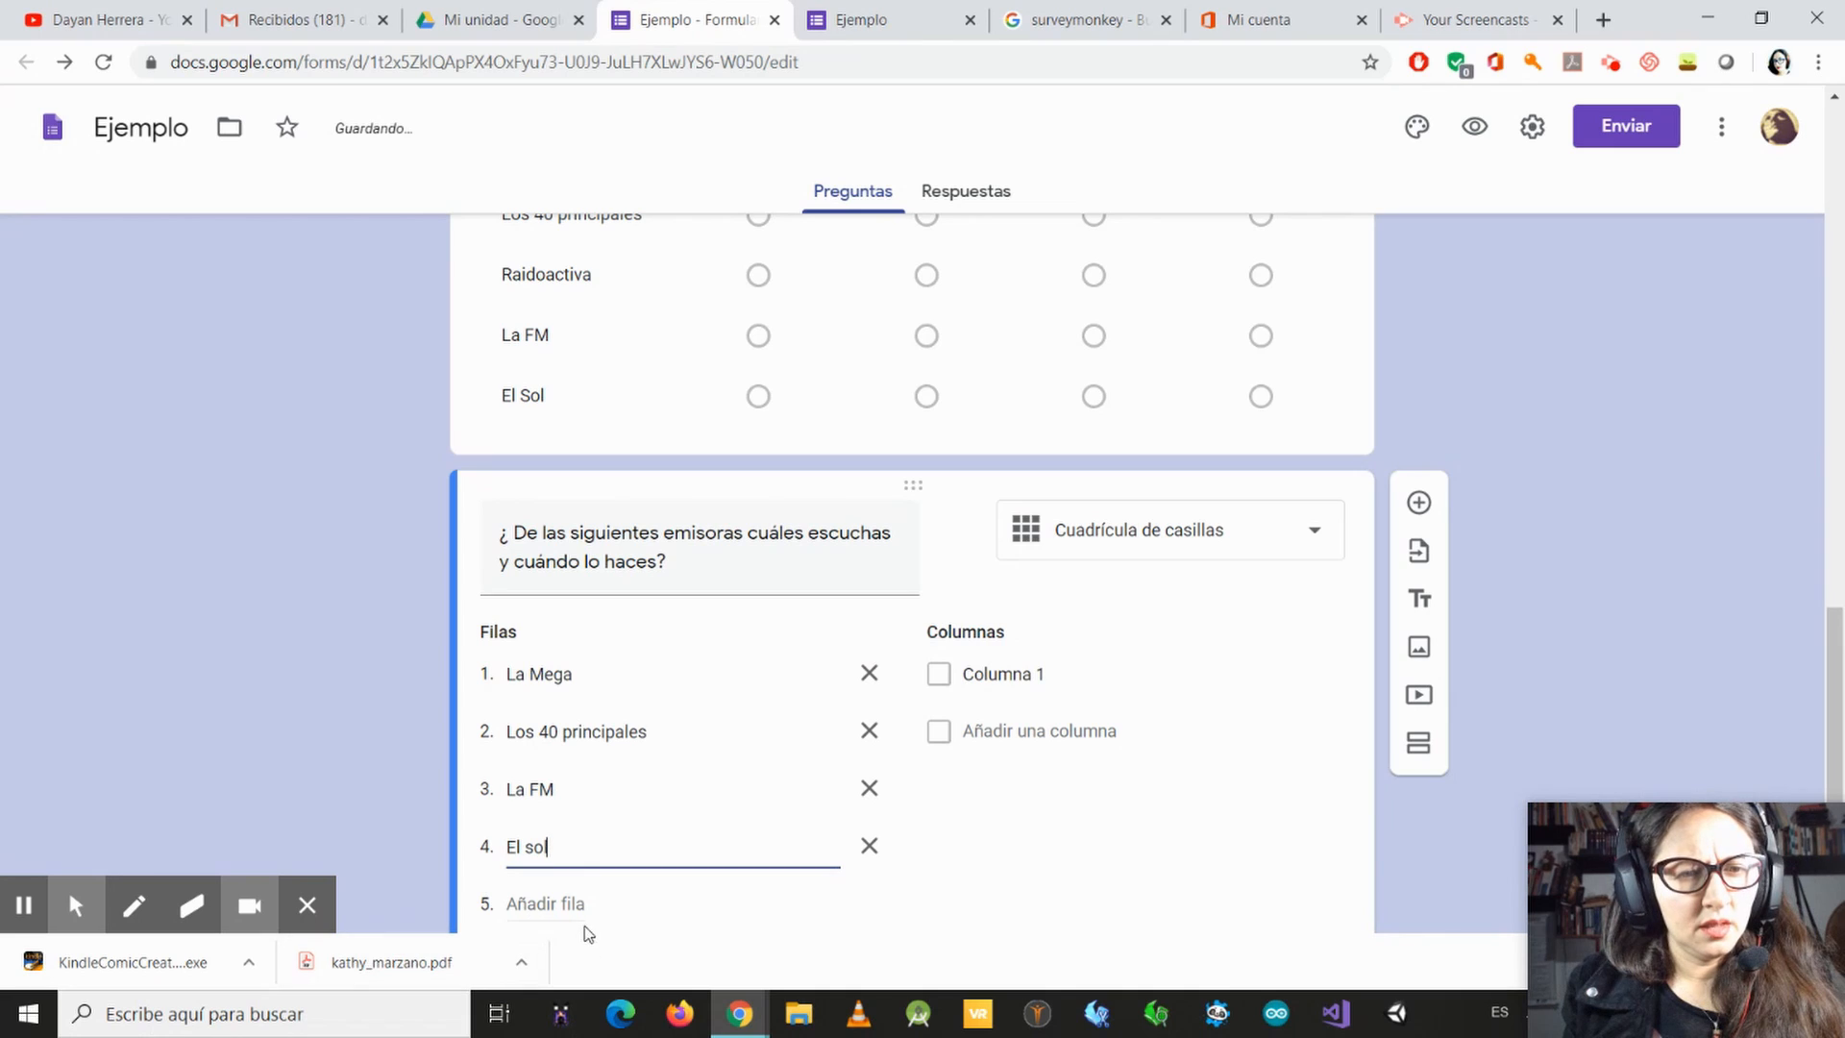
pyautogui.click(548, 905)
pyautogui.write('R')
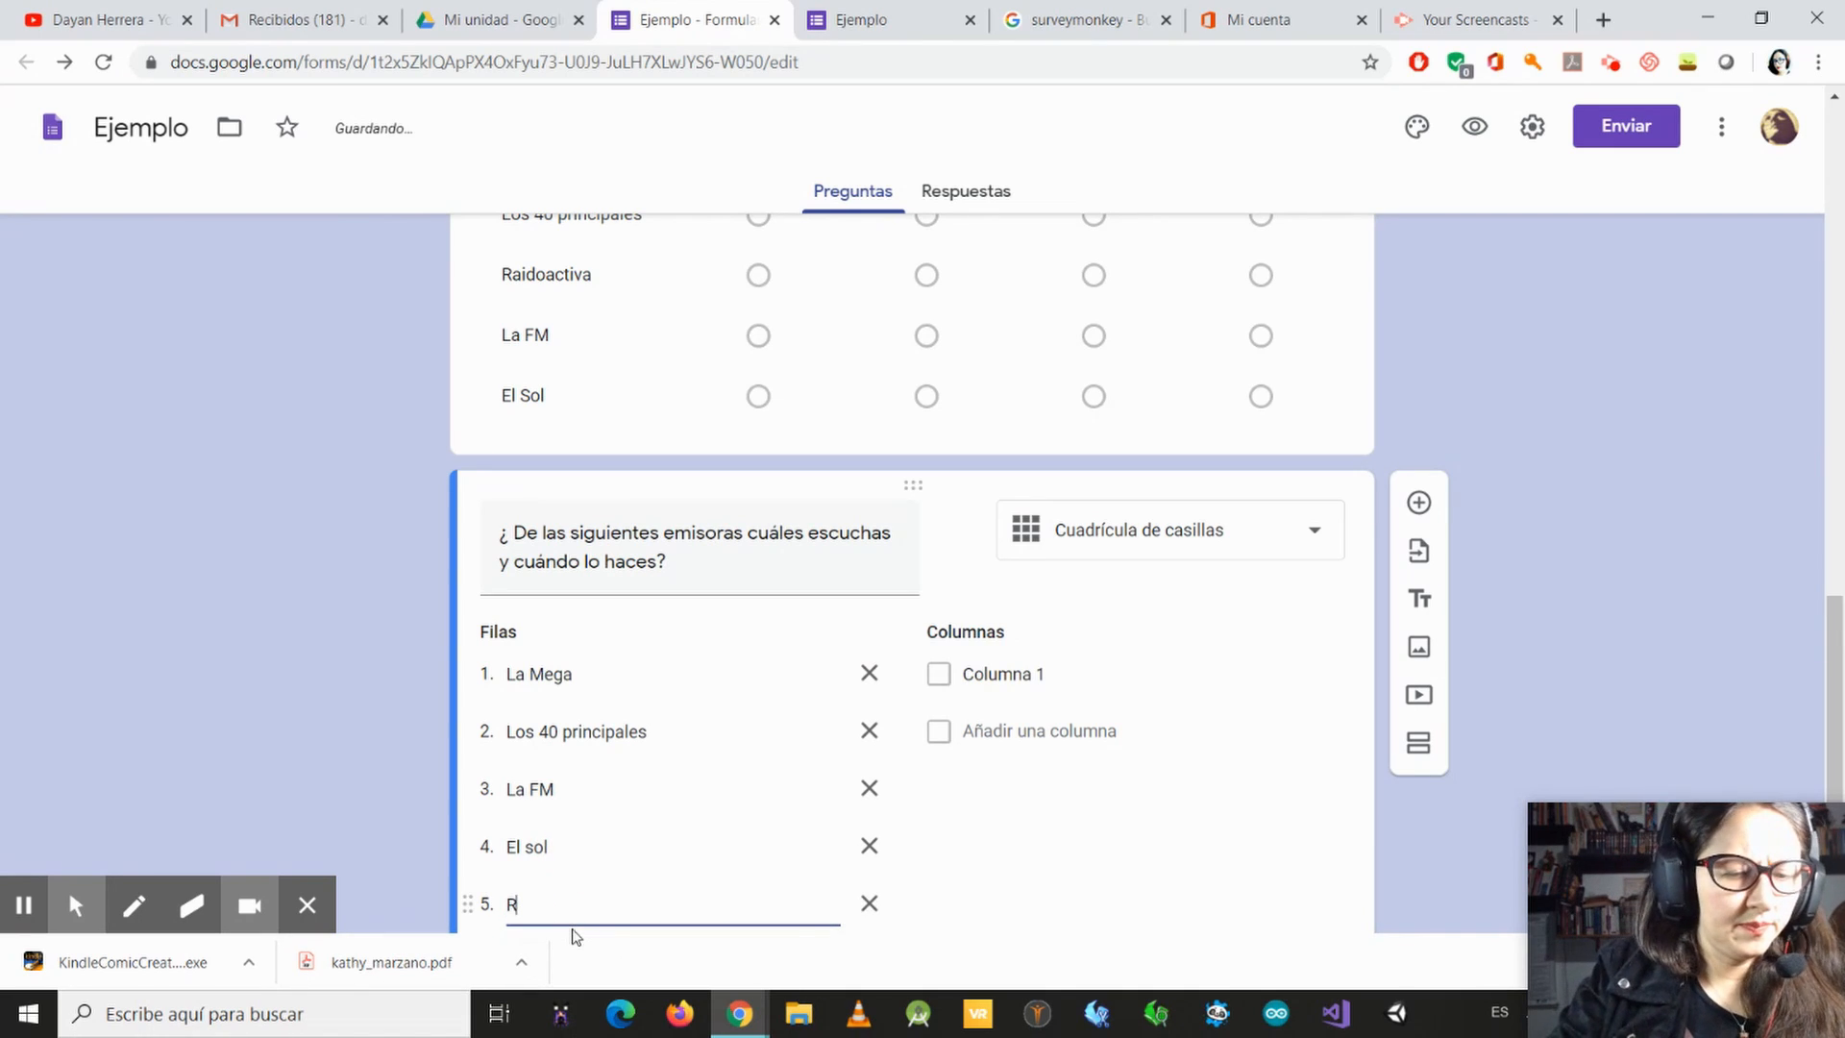
pyautogui.write('adioacti')
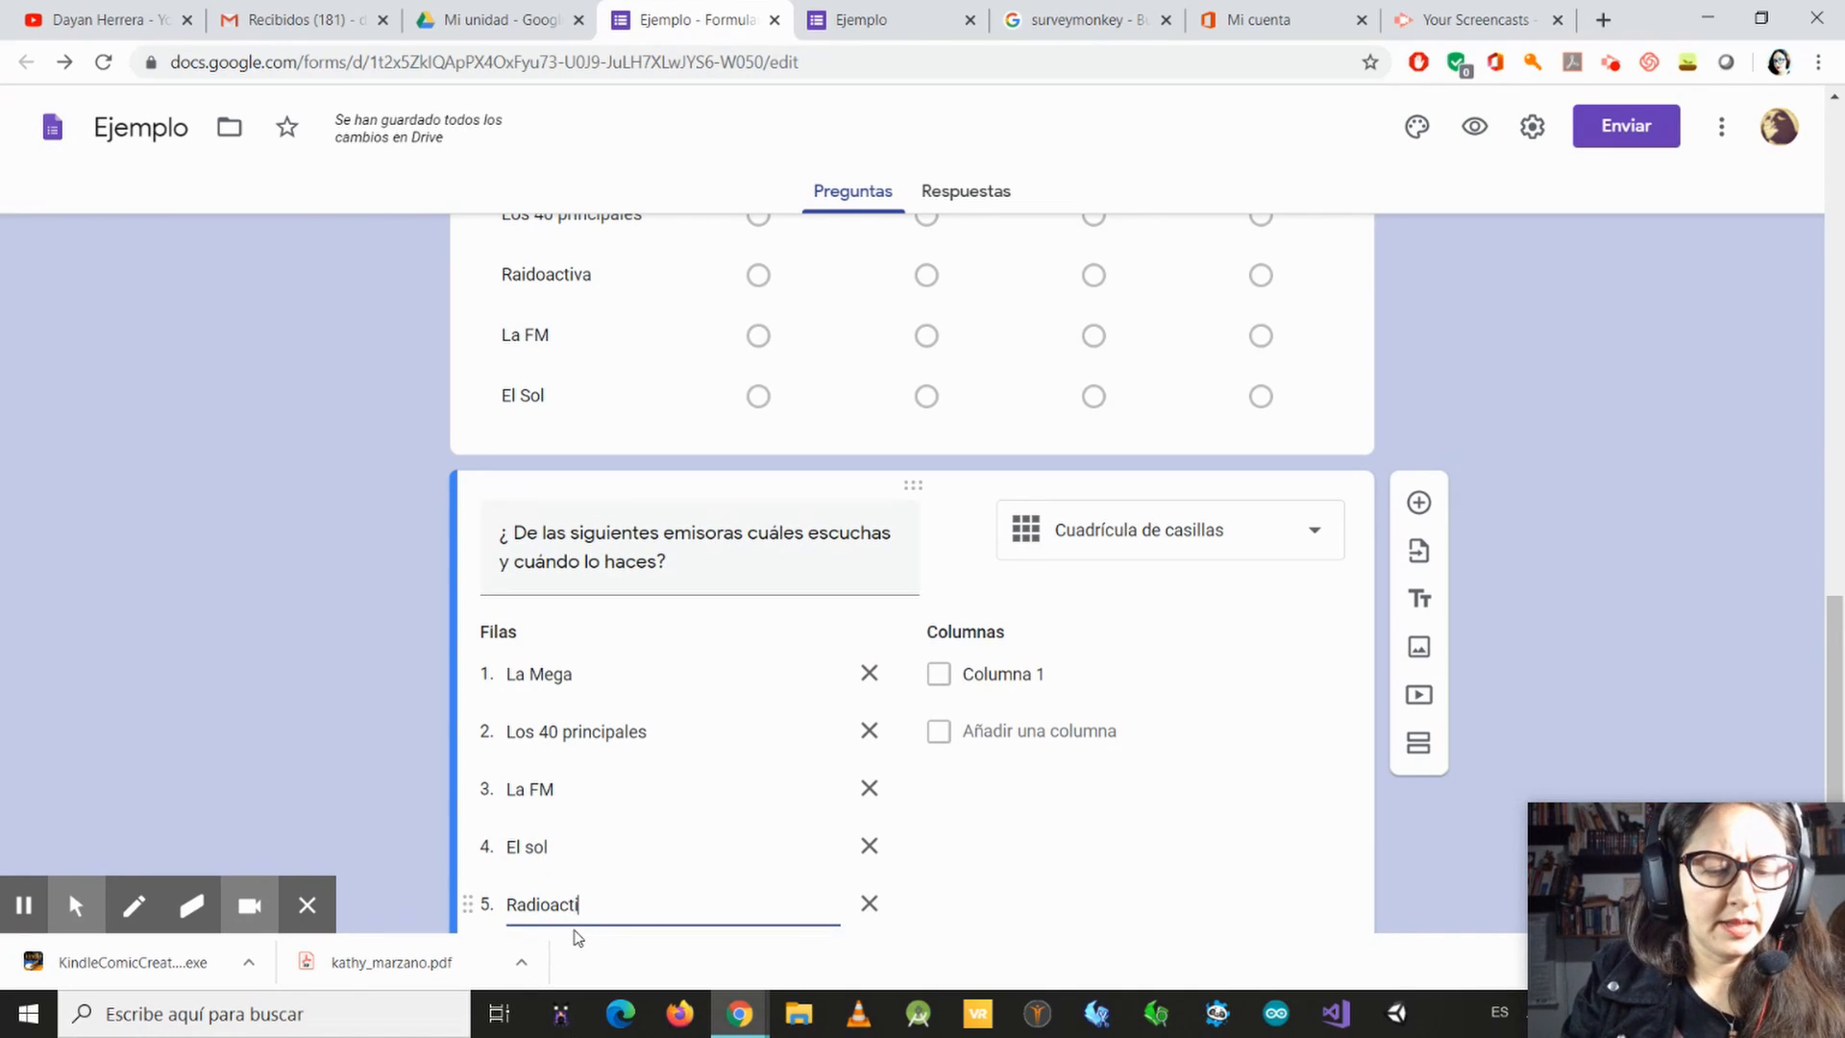
pyautogui.write('va')
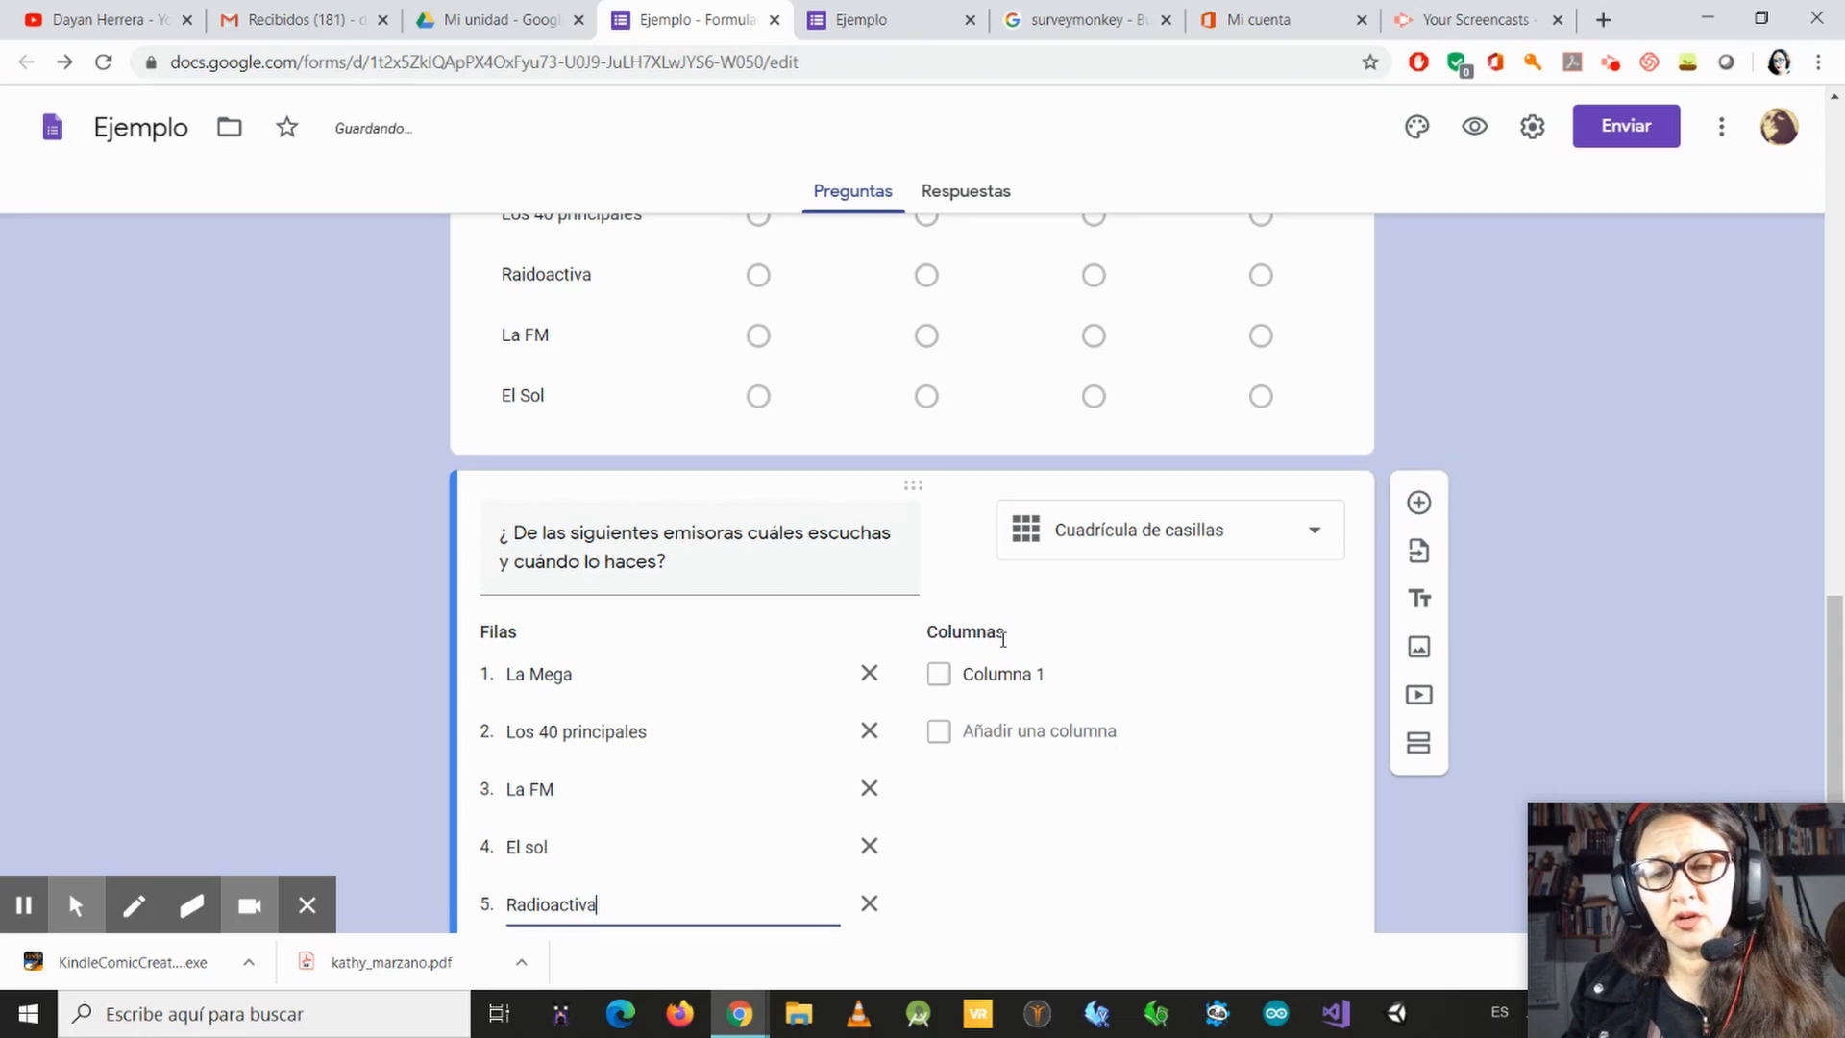
# Step: Name the checkbox grid's first column "Nunca la escucho" and add a second column
pyautogui.click(1007, 674)
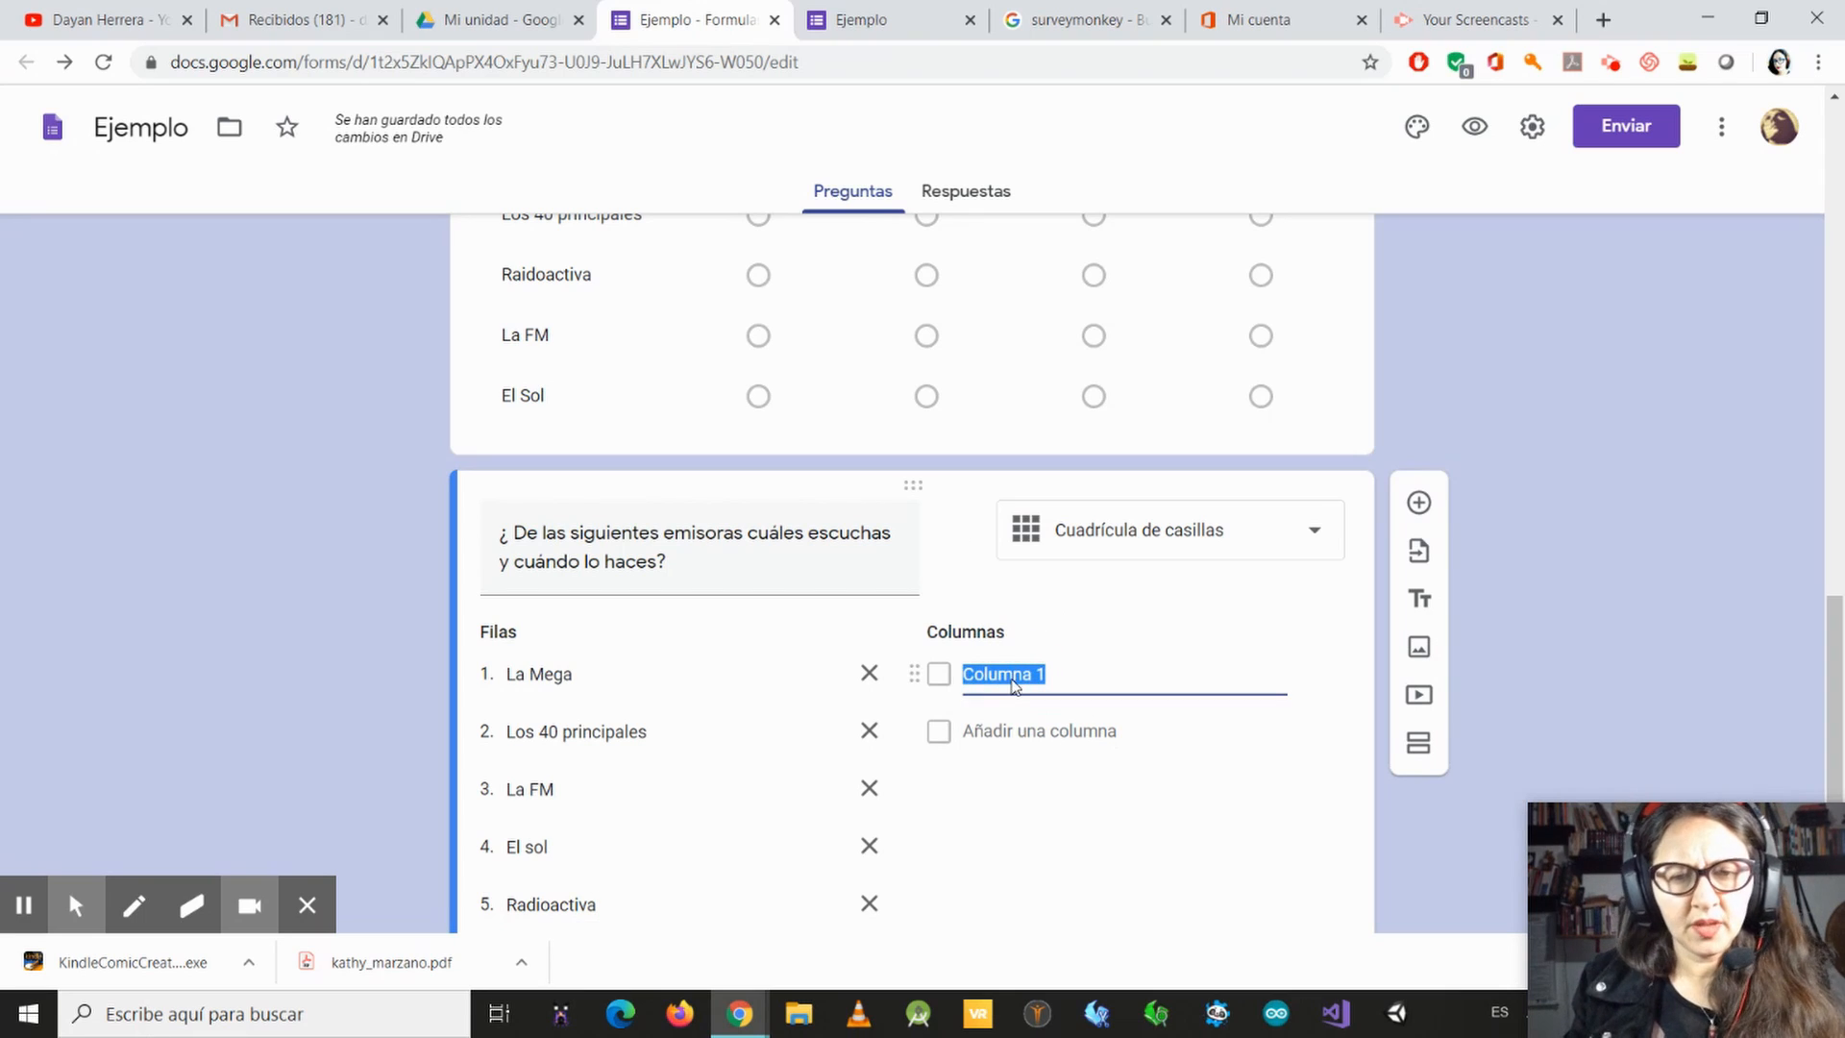
pyautogui.write('Nun')
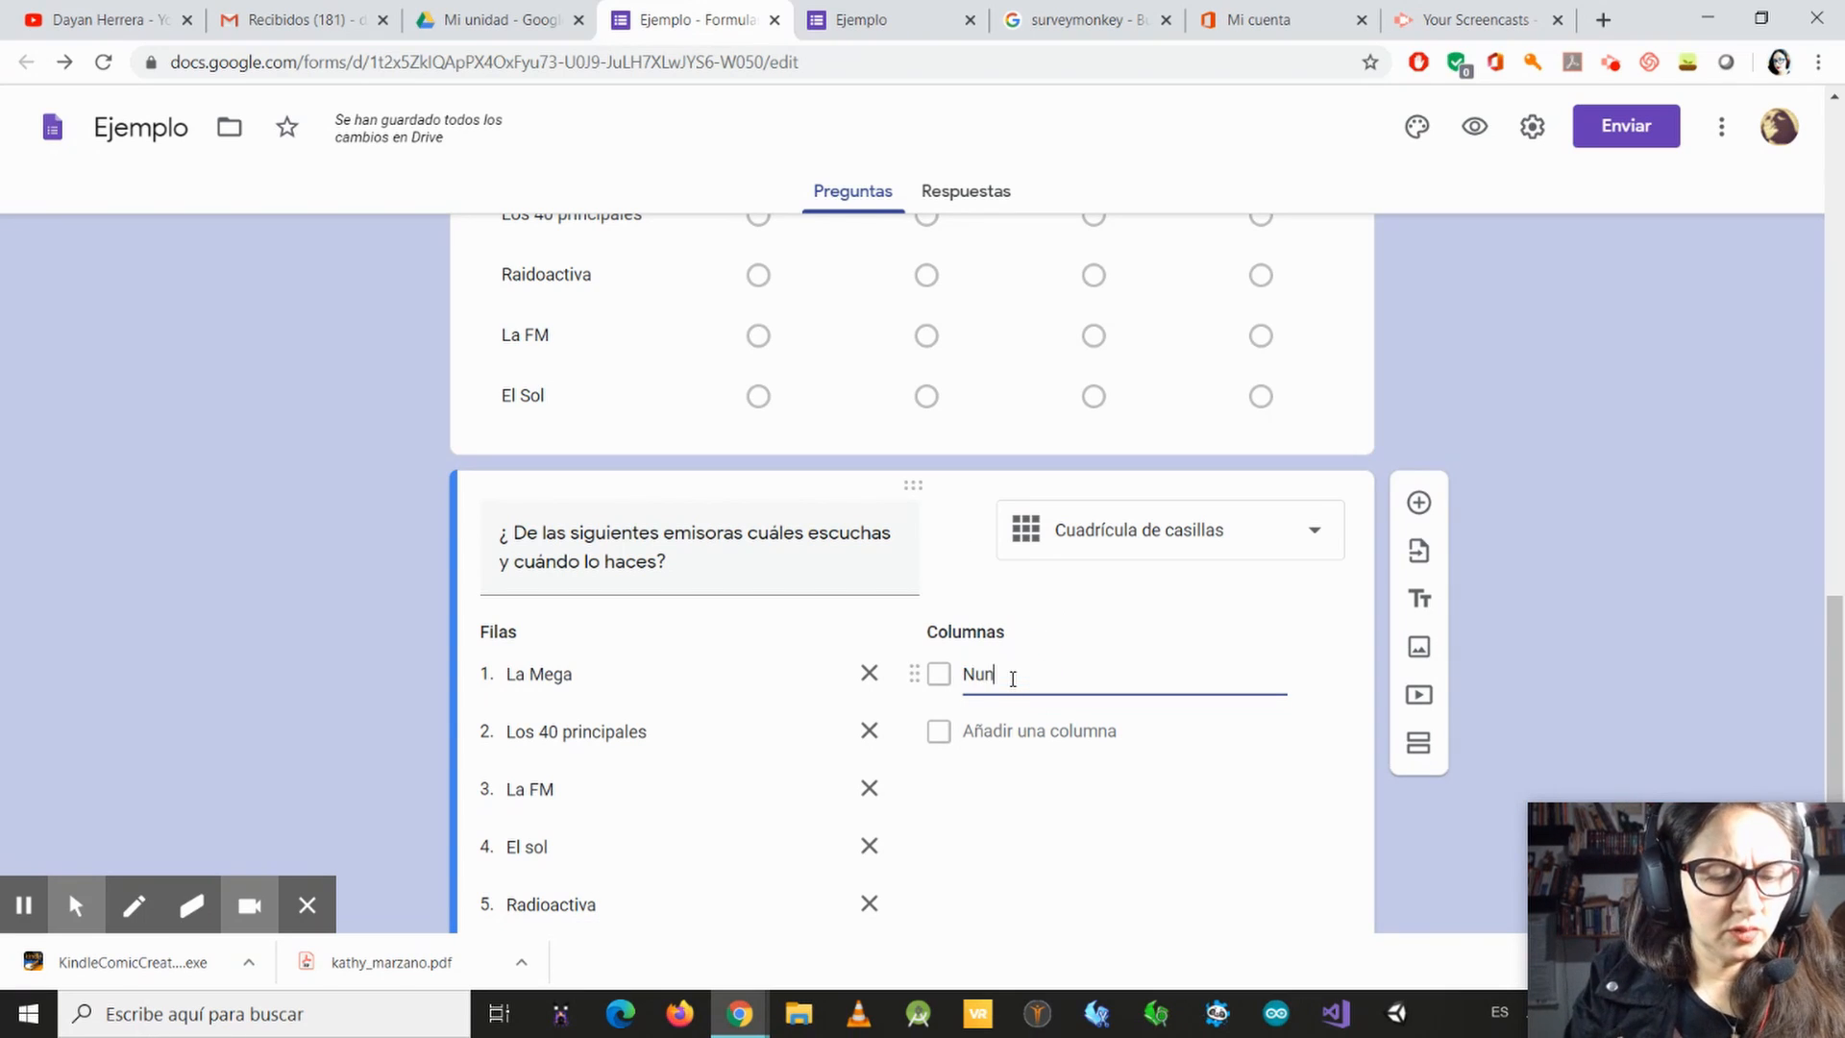
pyautogui.write('ca la ecu')
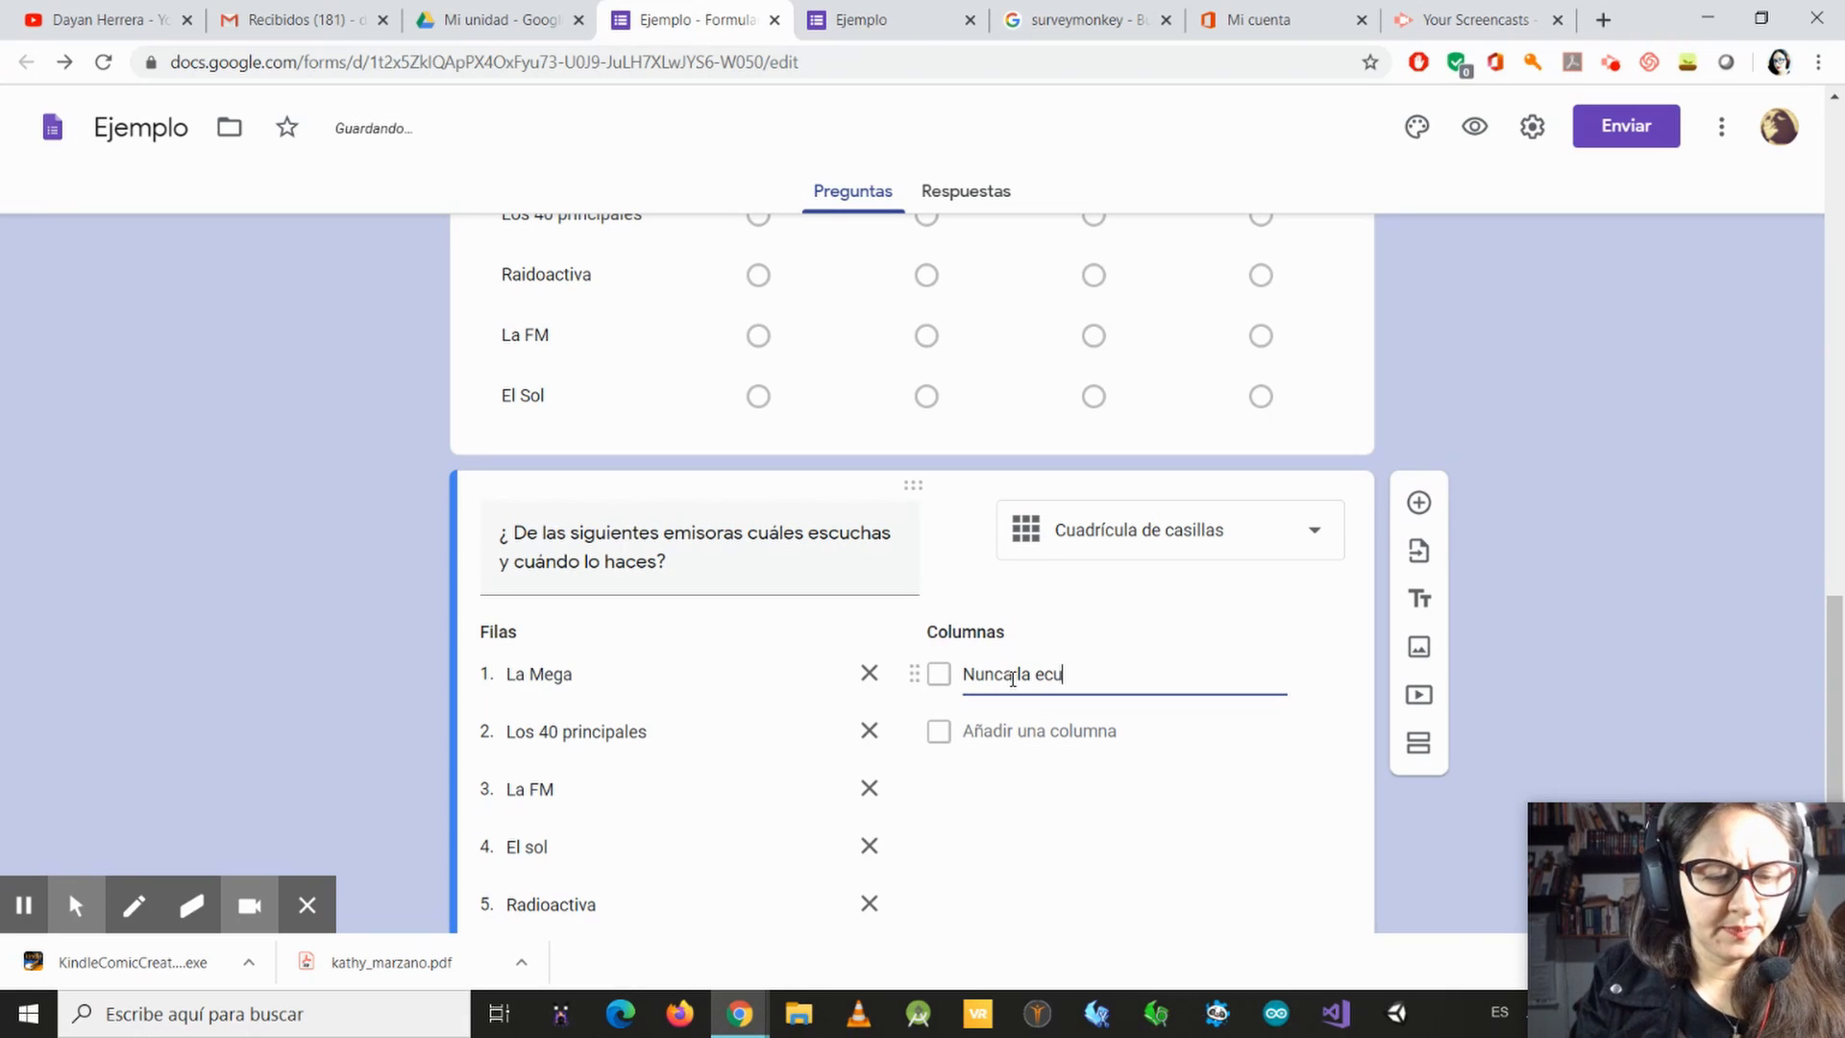
pyautogui.write('ch')
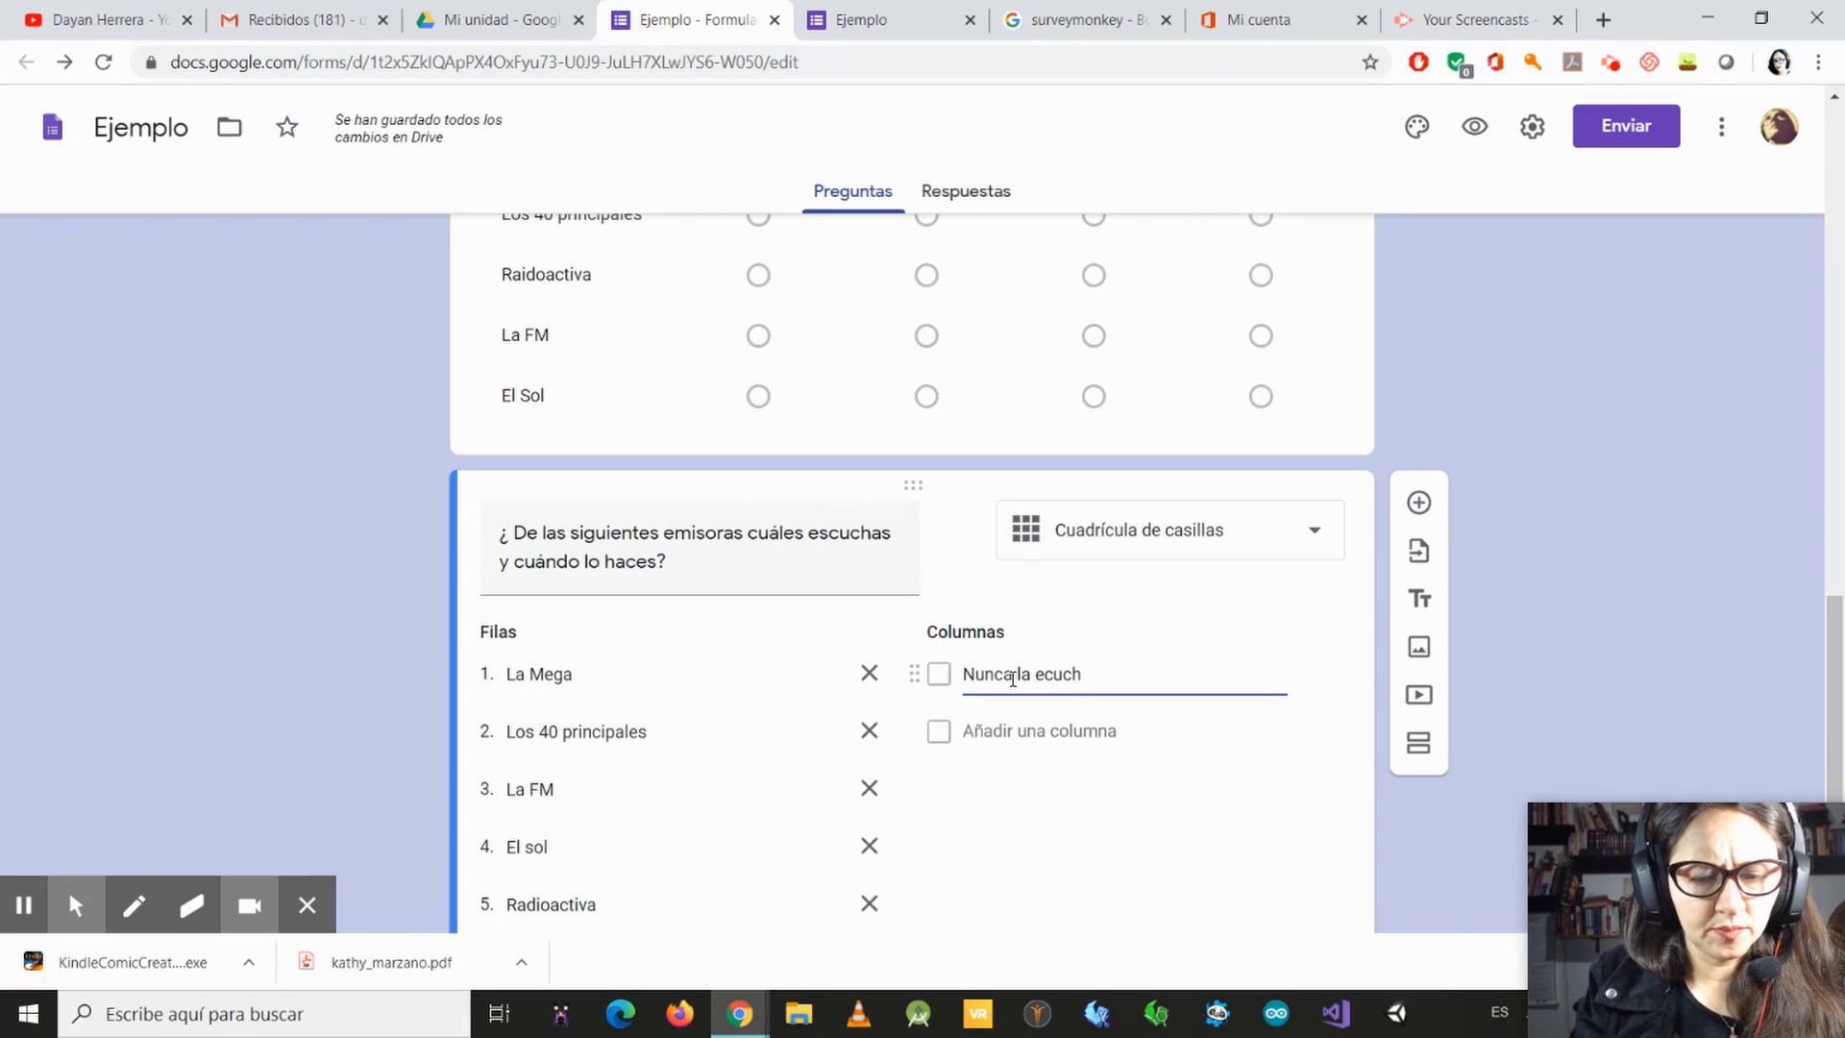
pyautogui.write('lh')
pyautogui.press('BackSpace')
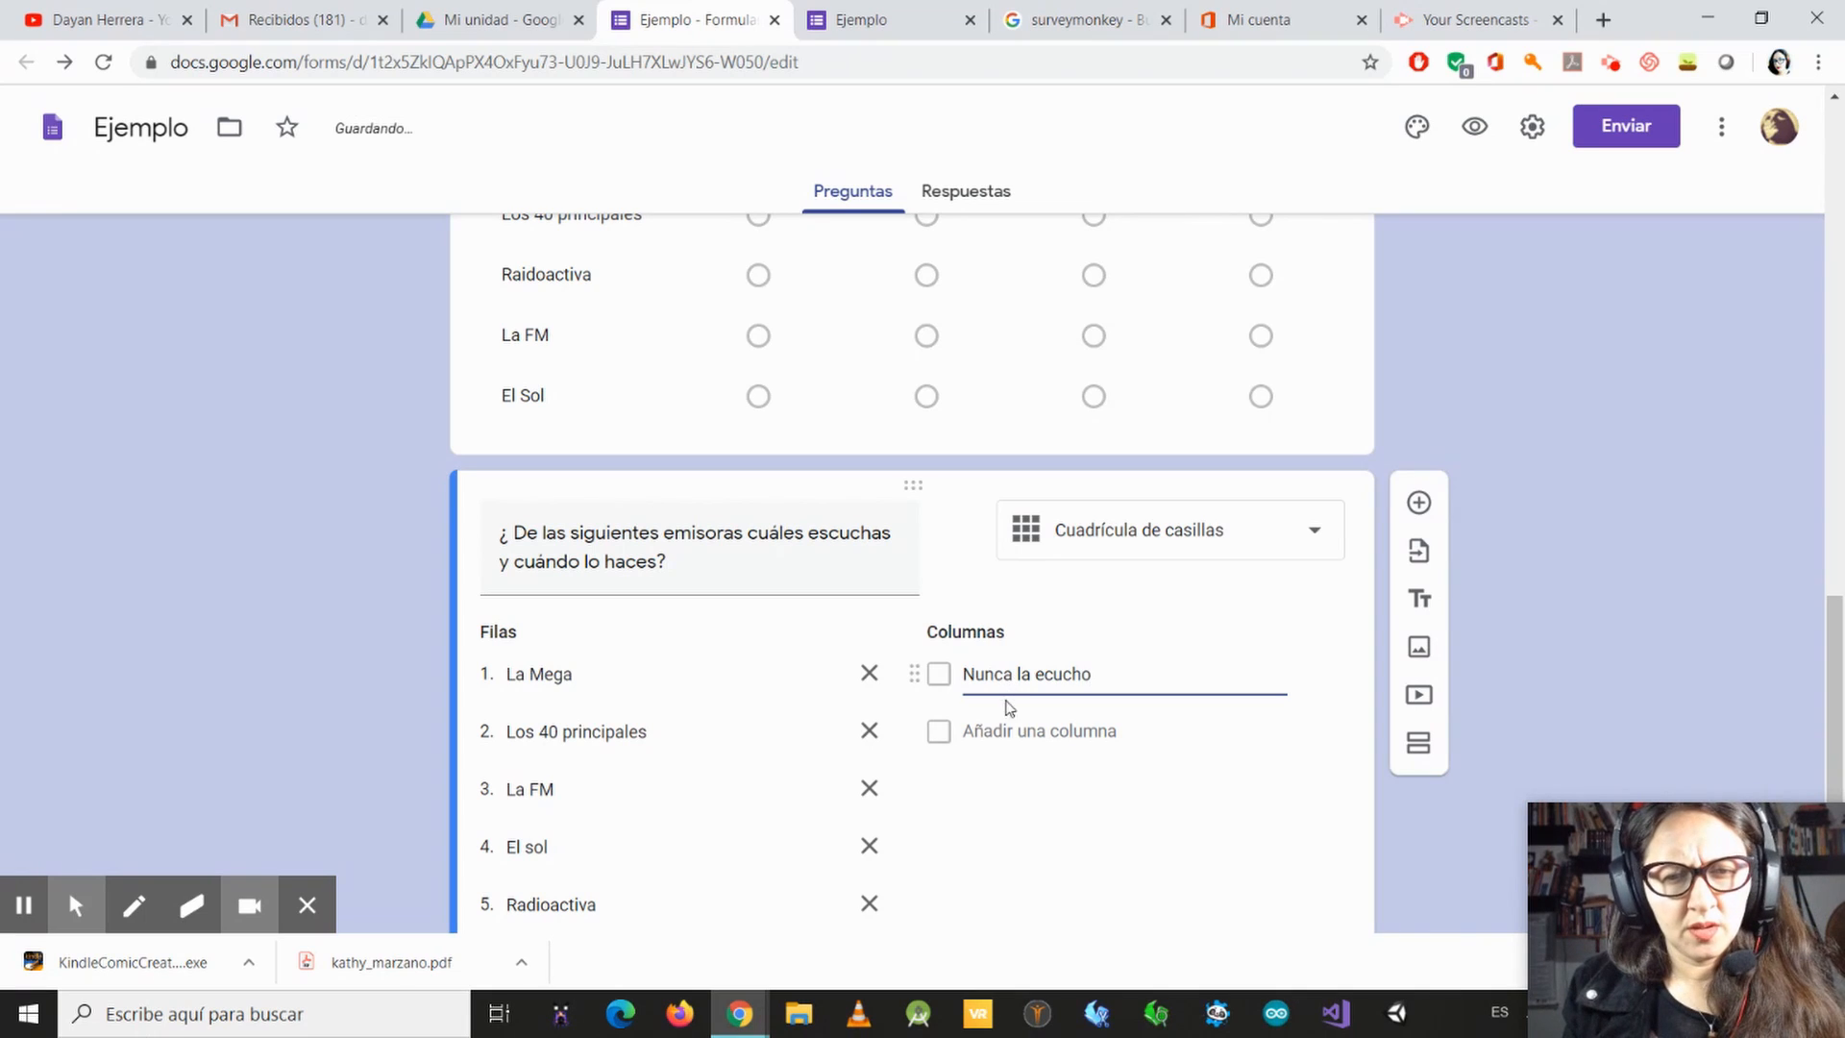
pyautogui.click(982, 740)
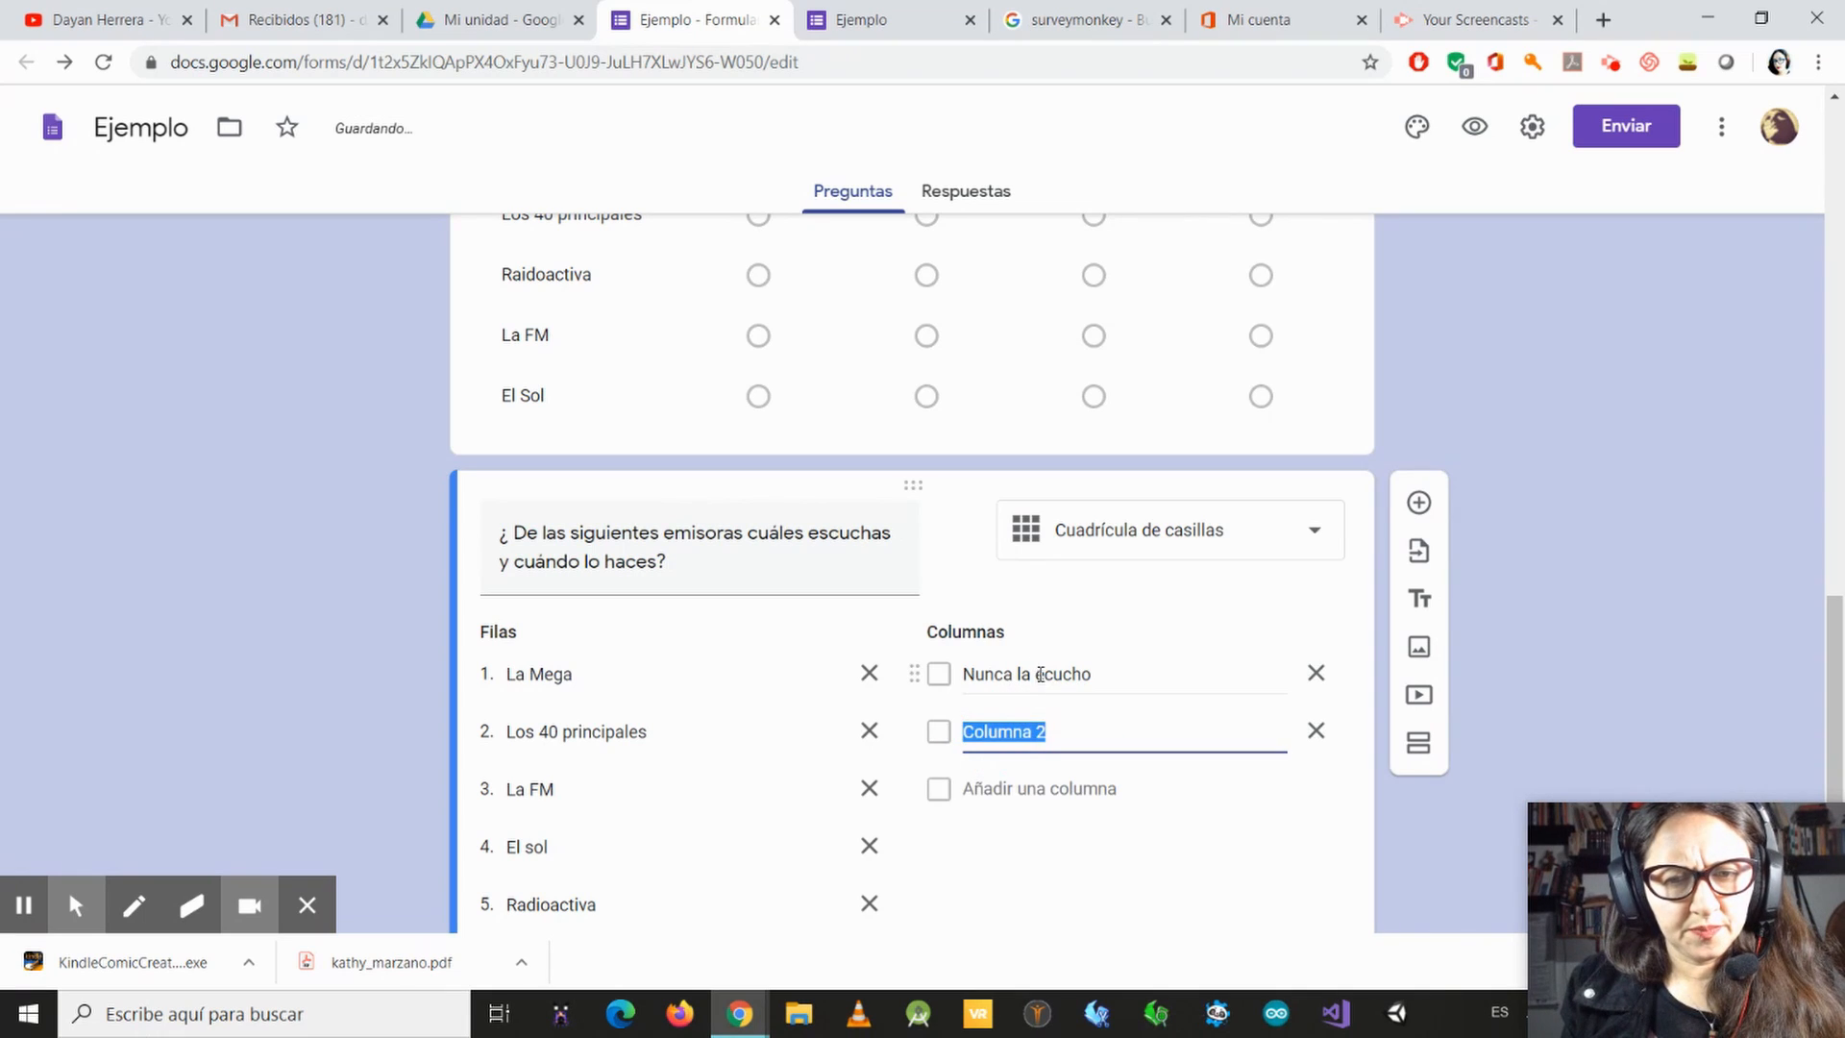
pyautogui.click(1042, 672)
pyautogui.click(1043, 672)
pyautogui.write('s')
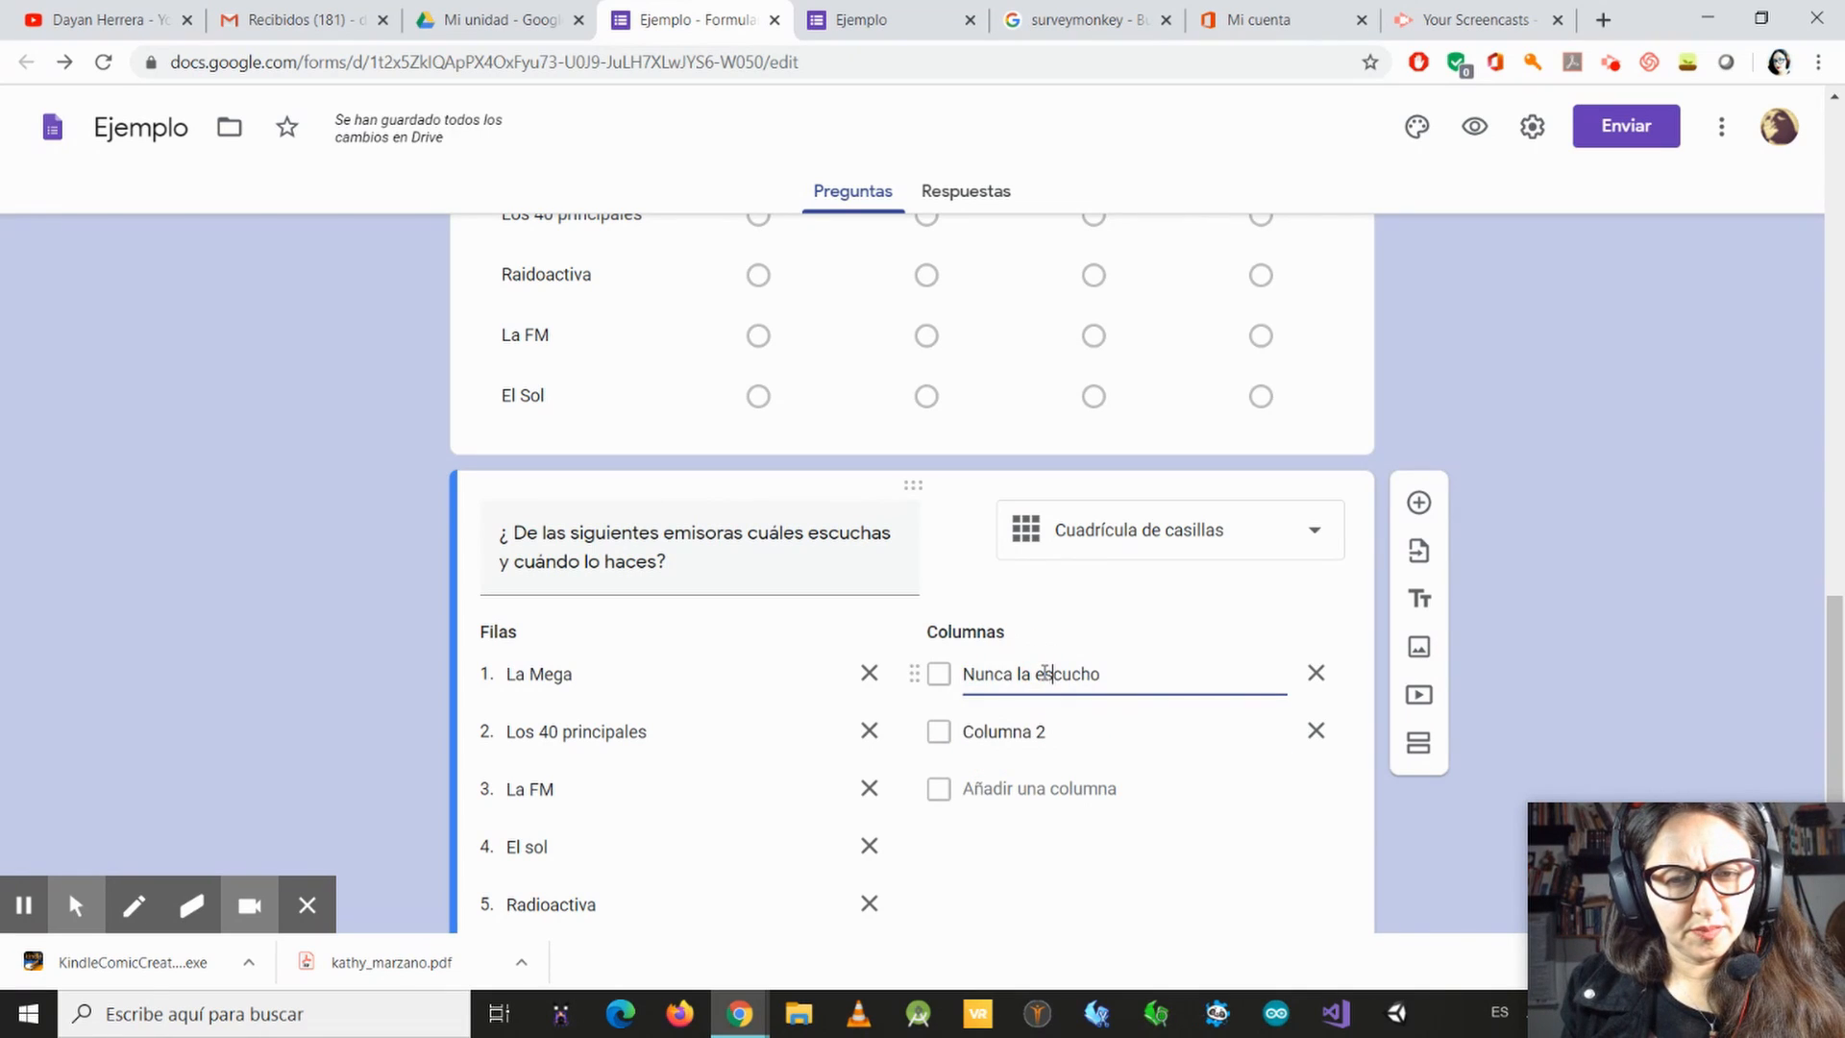
# Step: Name the checkbox grid's second column "La escucho entre semana"
pyautogui.click(1030, 732)
pyautogui.write('La ')
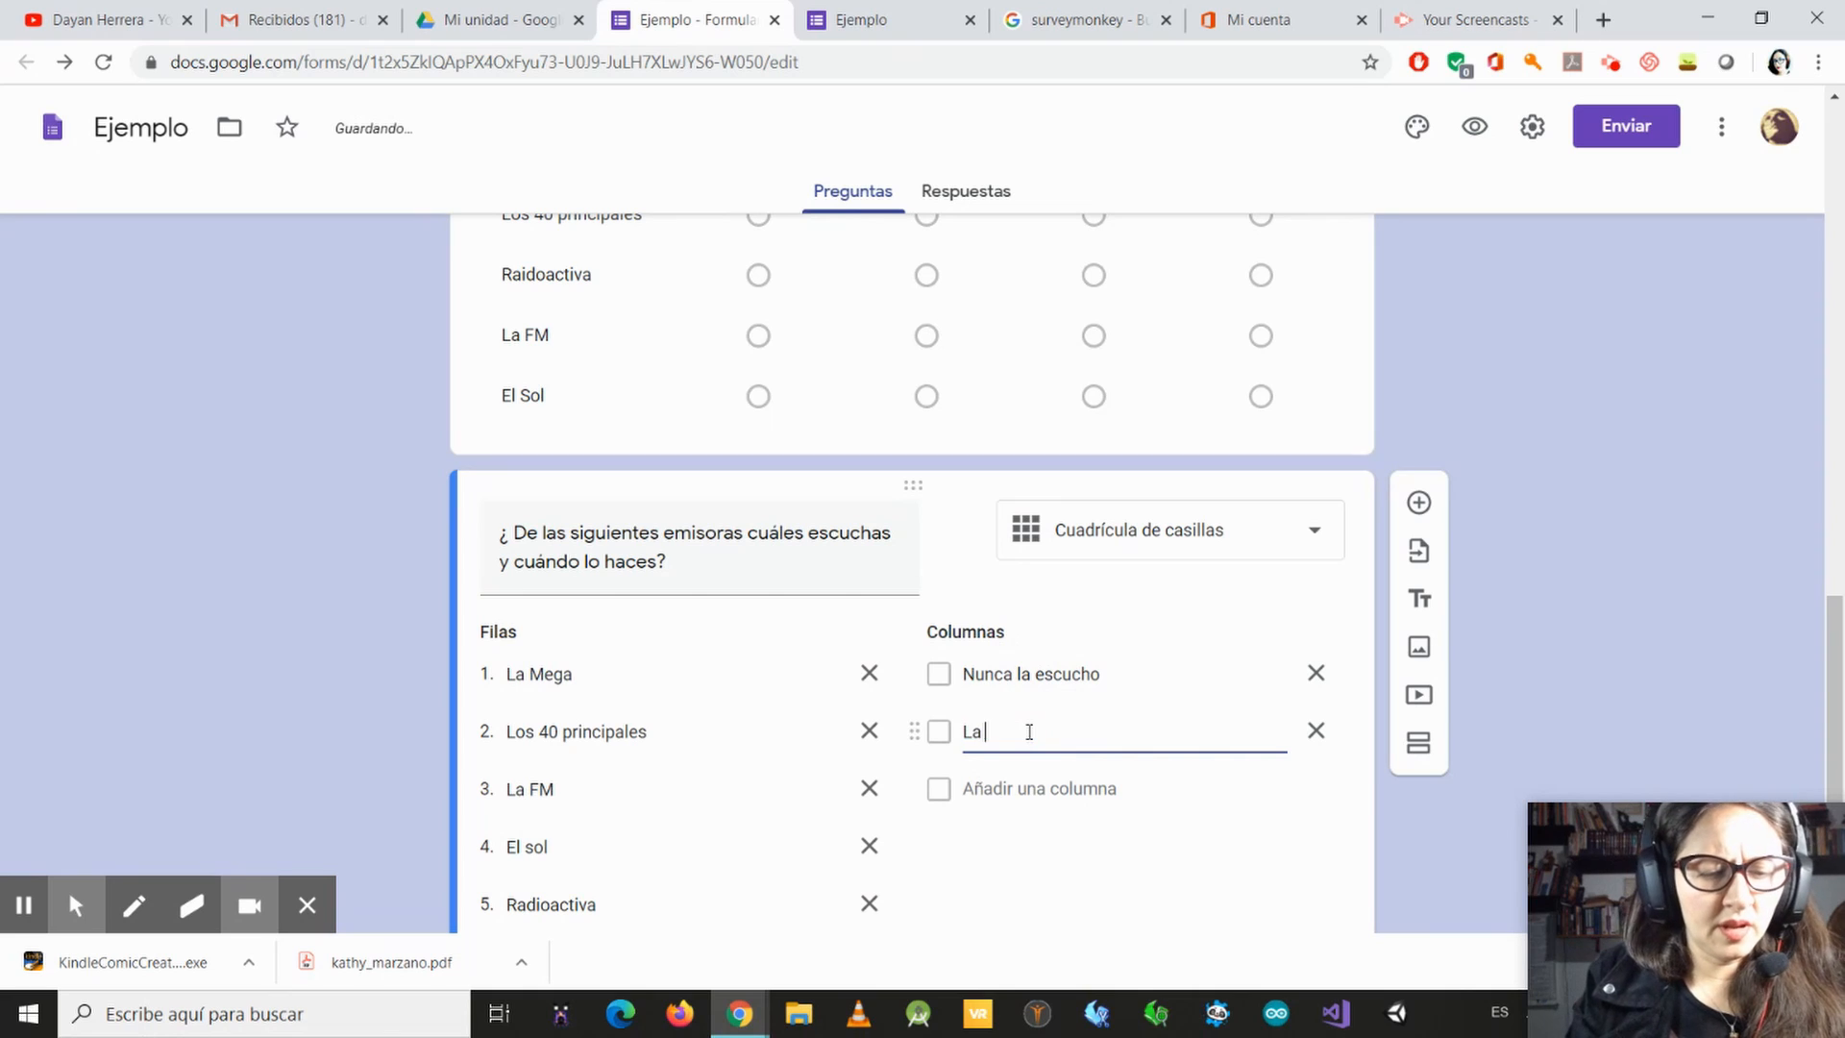
pyautogui.write('escu')
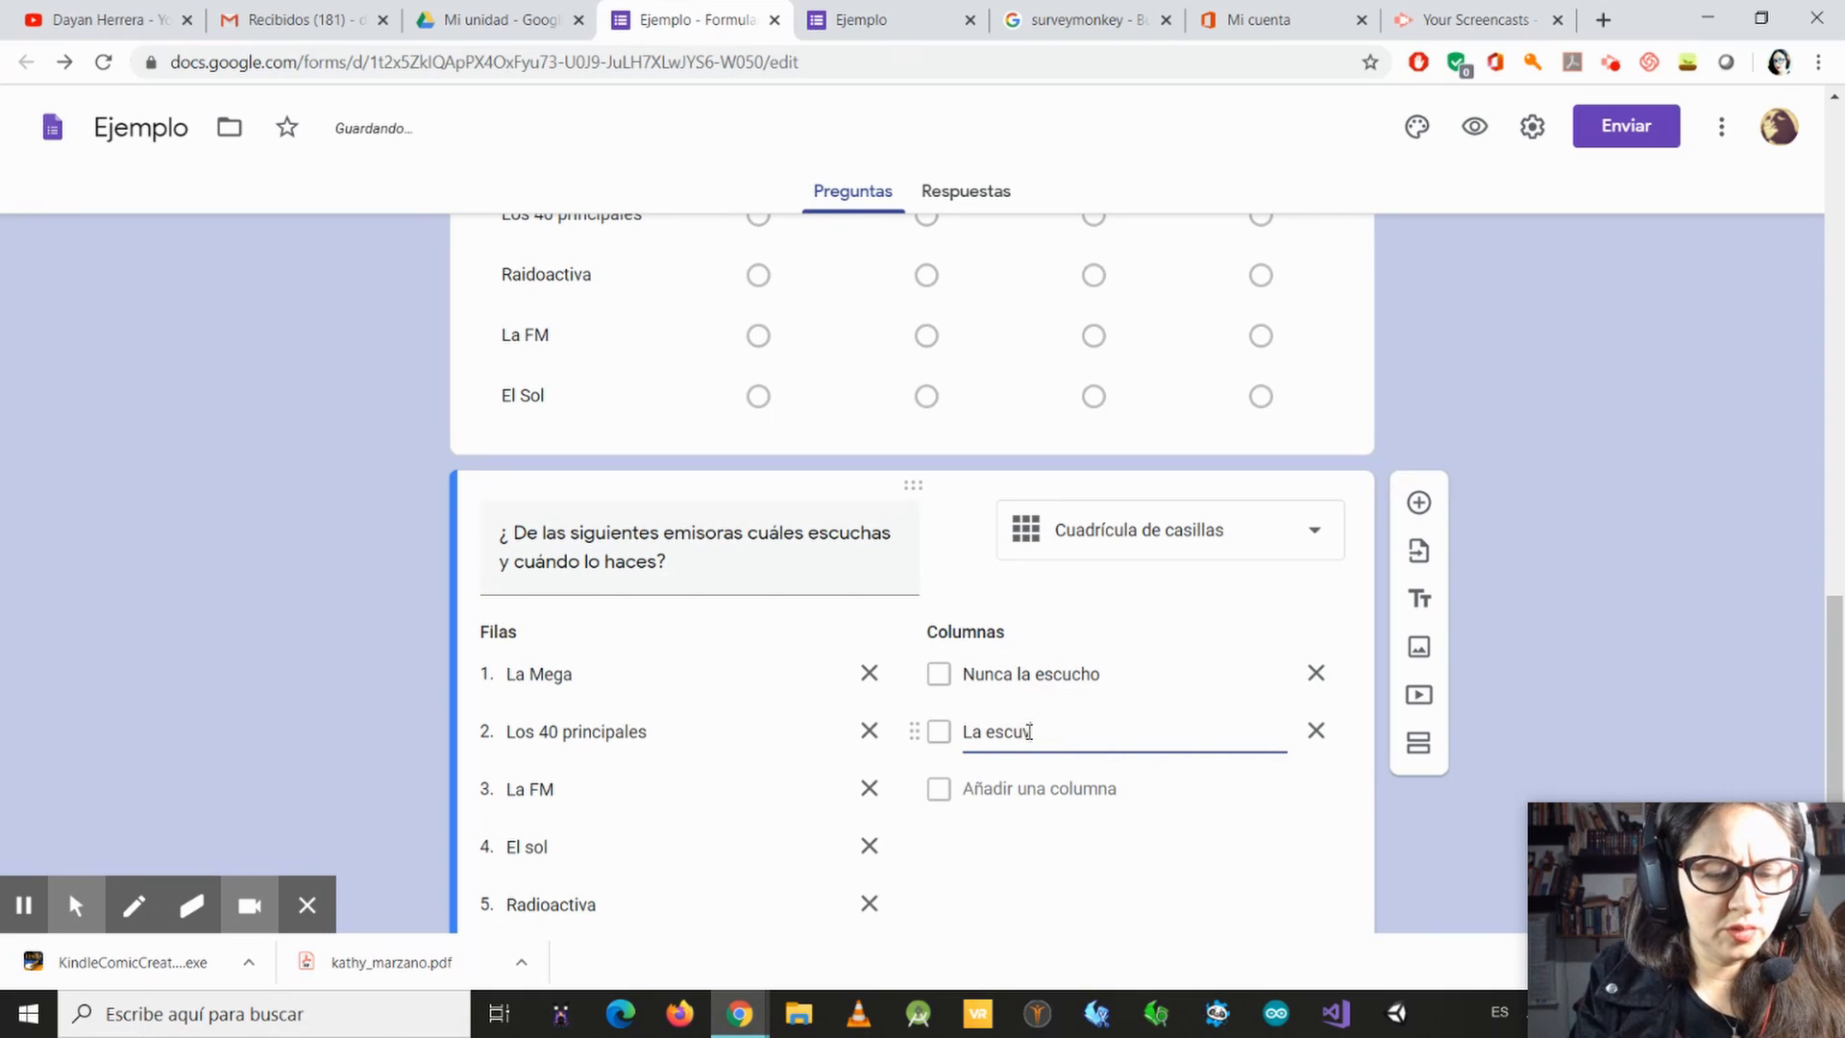
pyautogui.write('cho en')
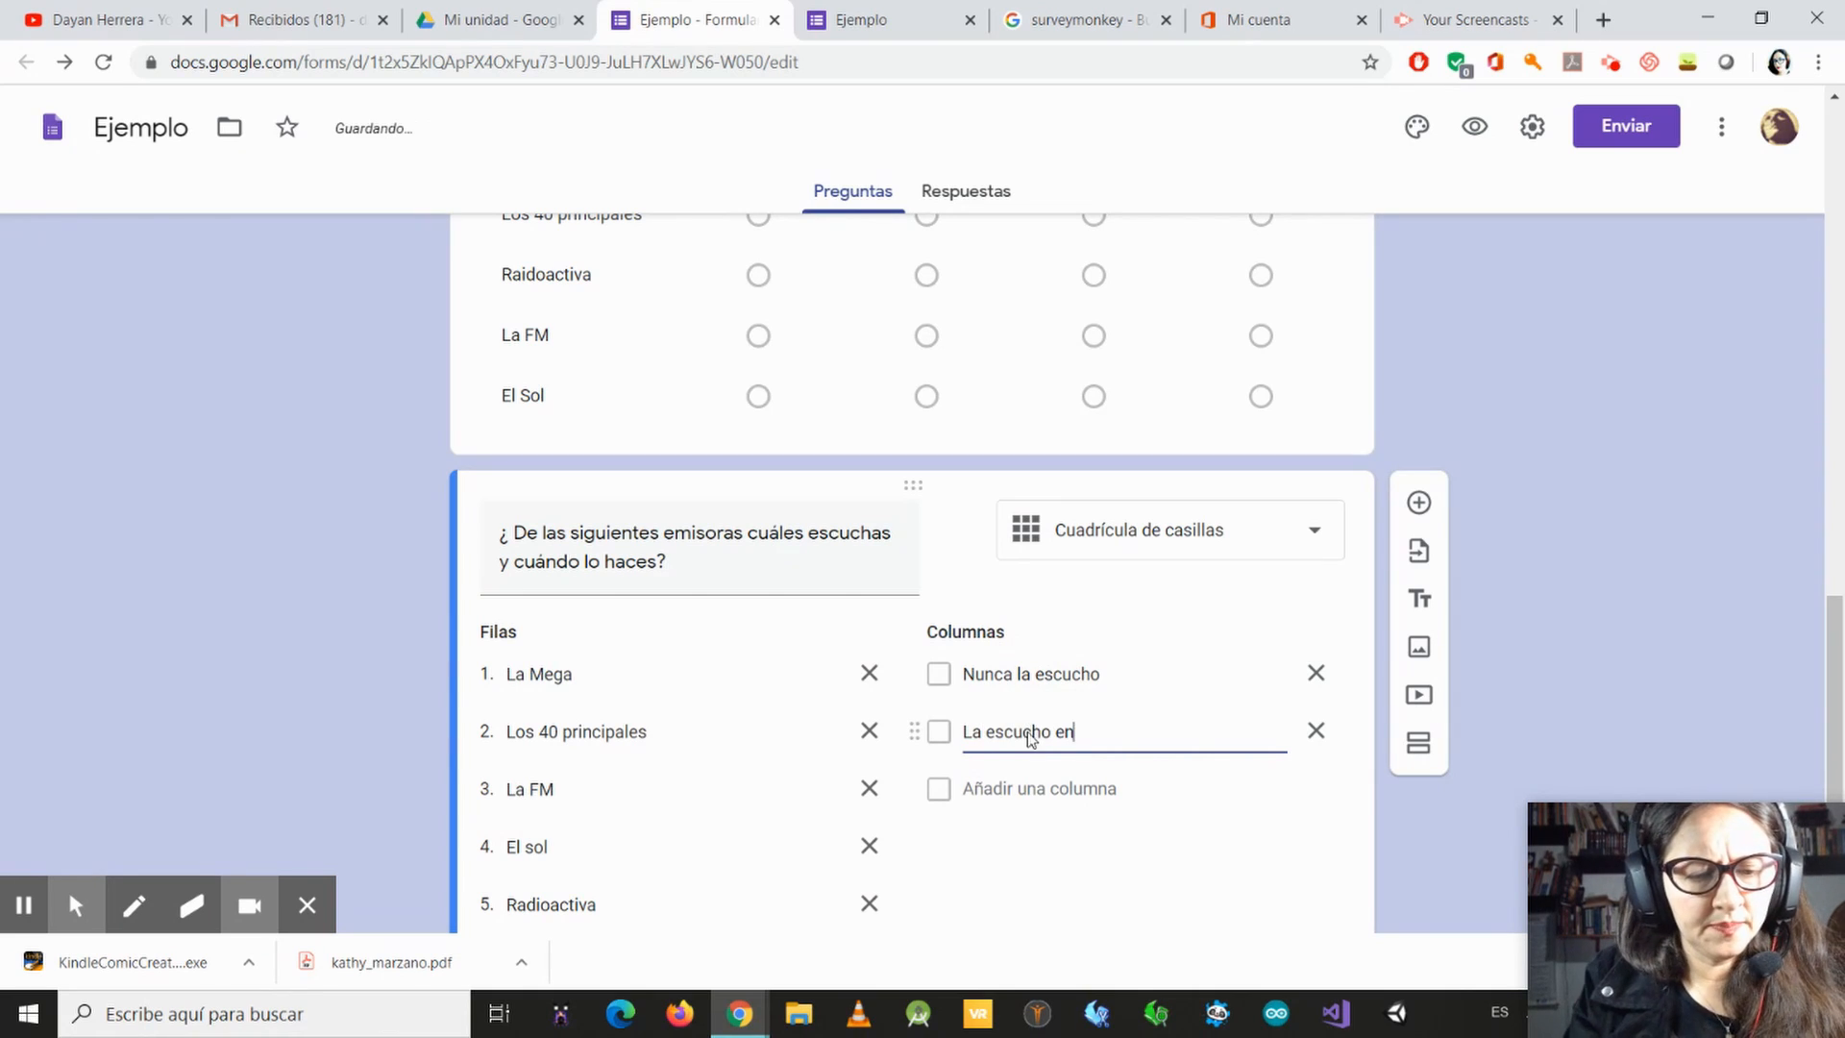
pyautogui.write('tre semana')
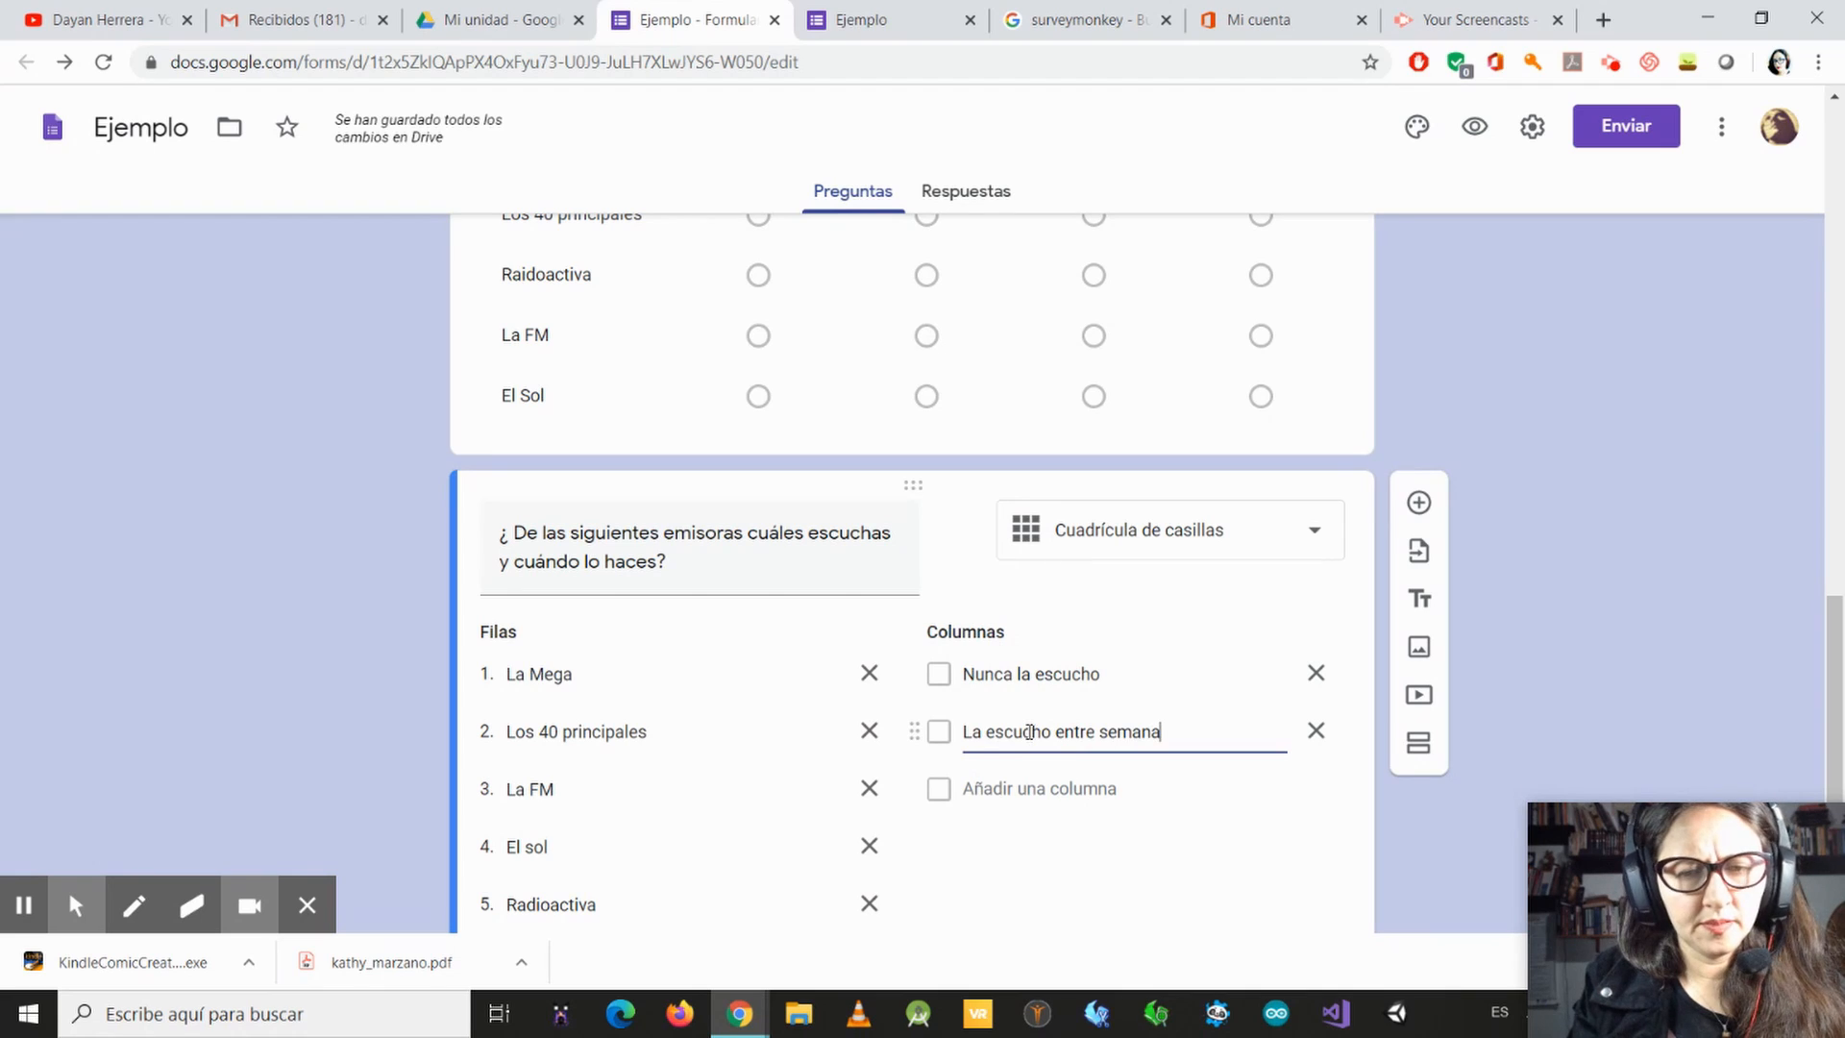
# Step: Add "La escucho solo el fin de semana" as the third column of the checkbox grid, plus a fourth column with its default name
pyautogui.click(1062, 791)
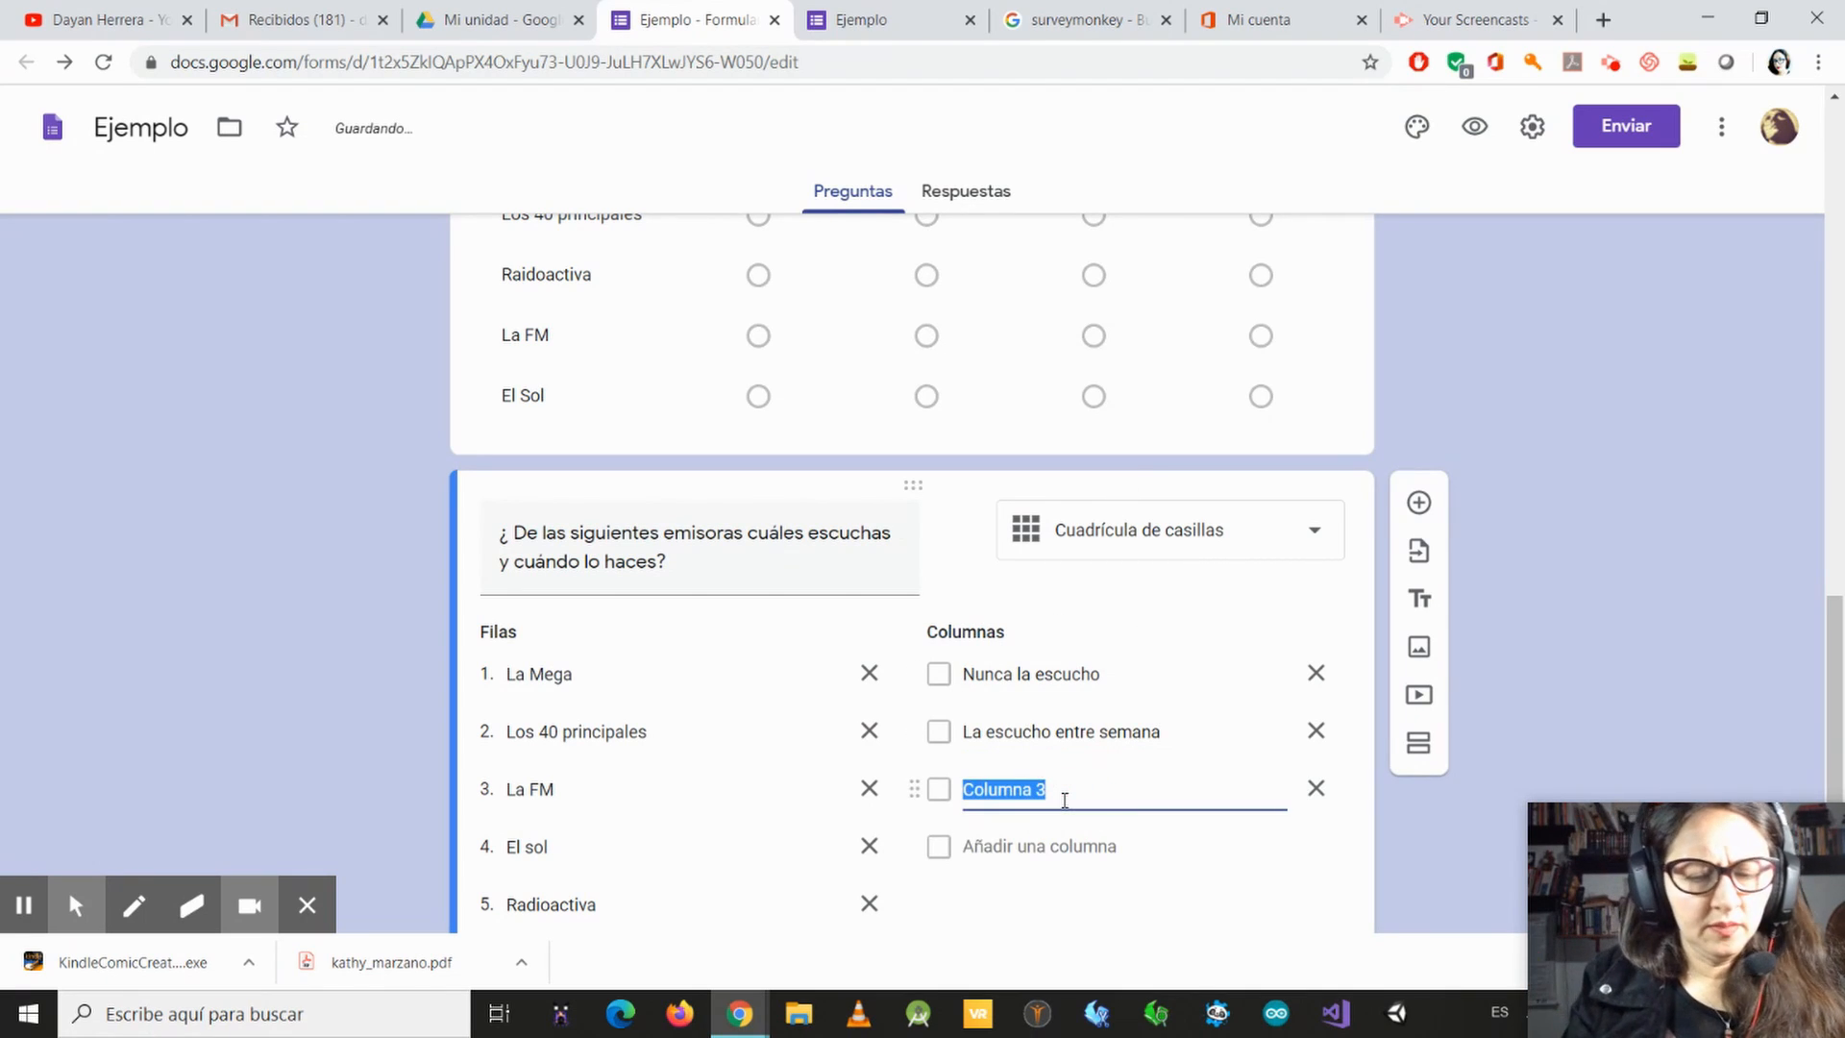
pyautogui.write('La escu')
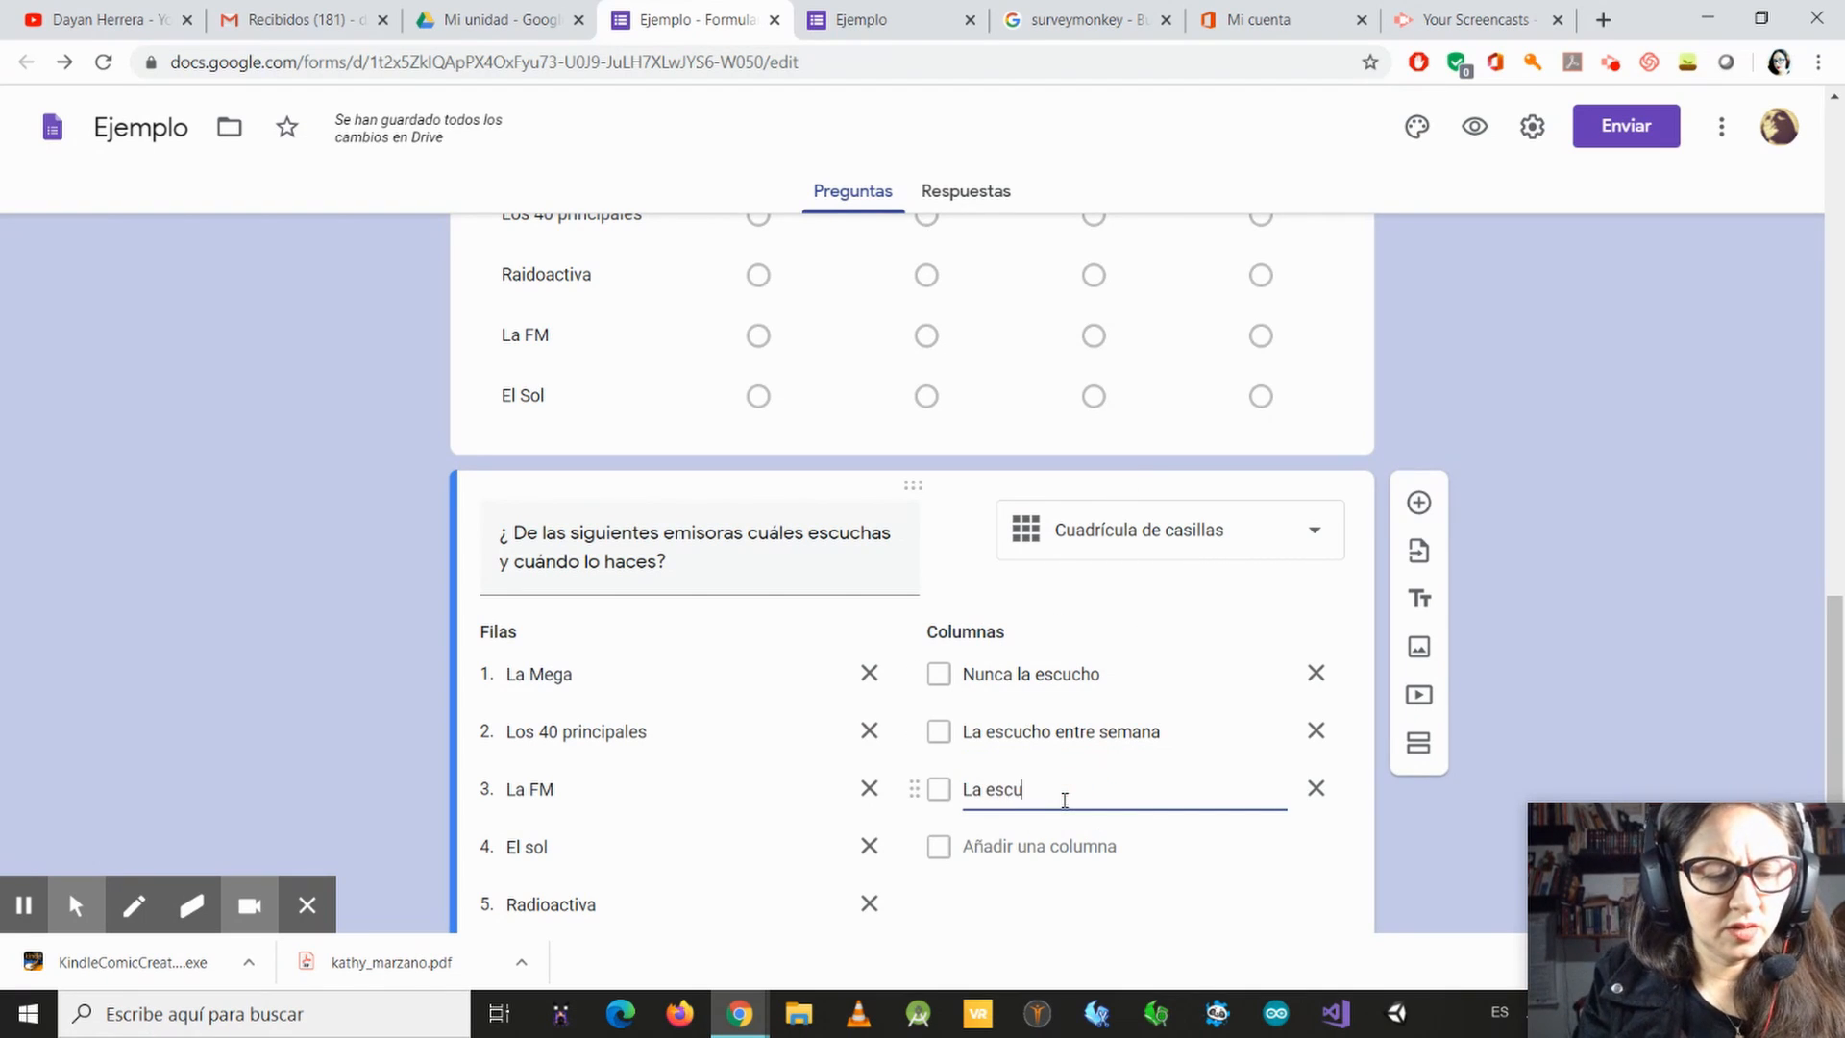
pyautogui.write('cho el ')
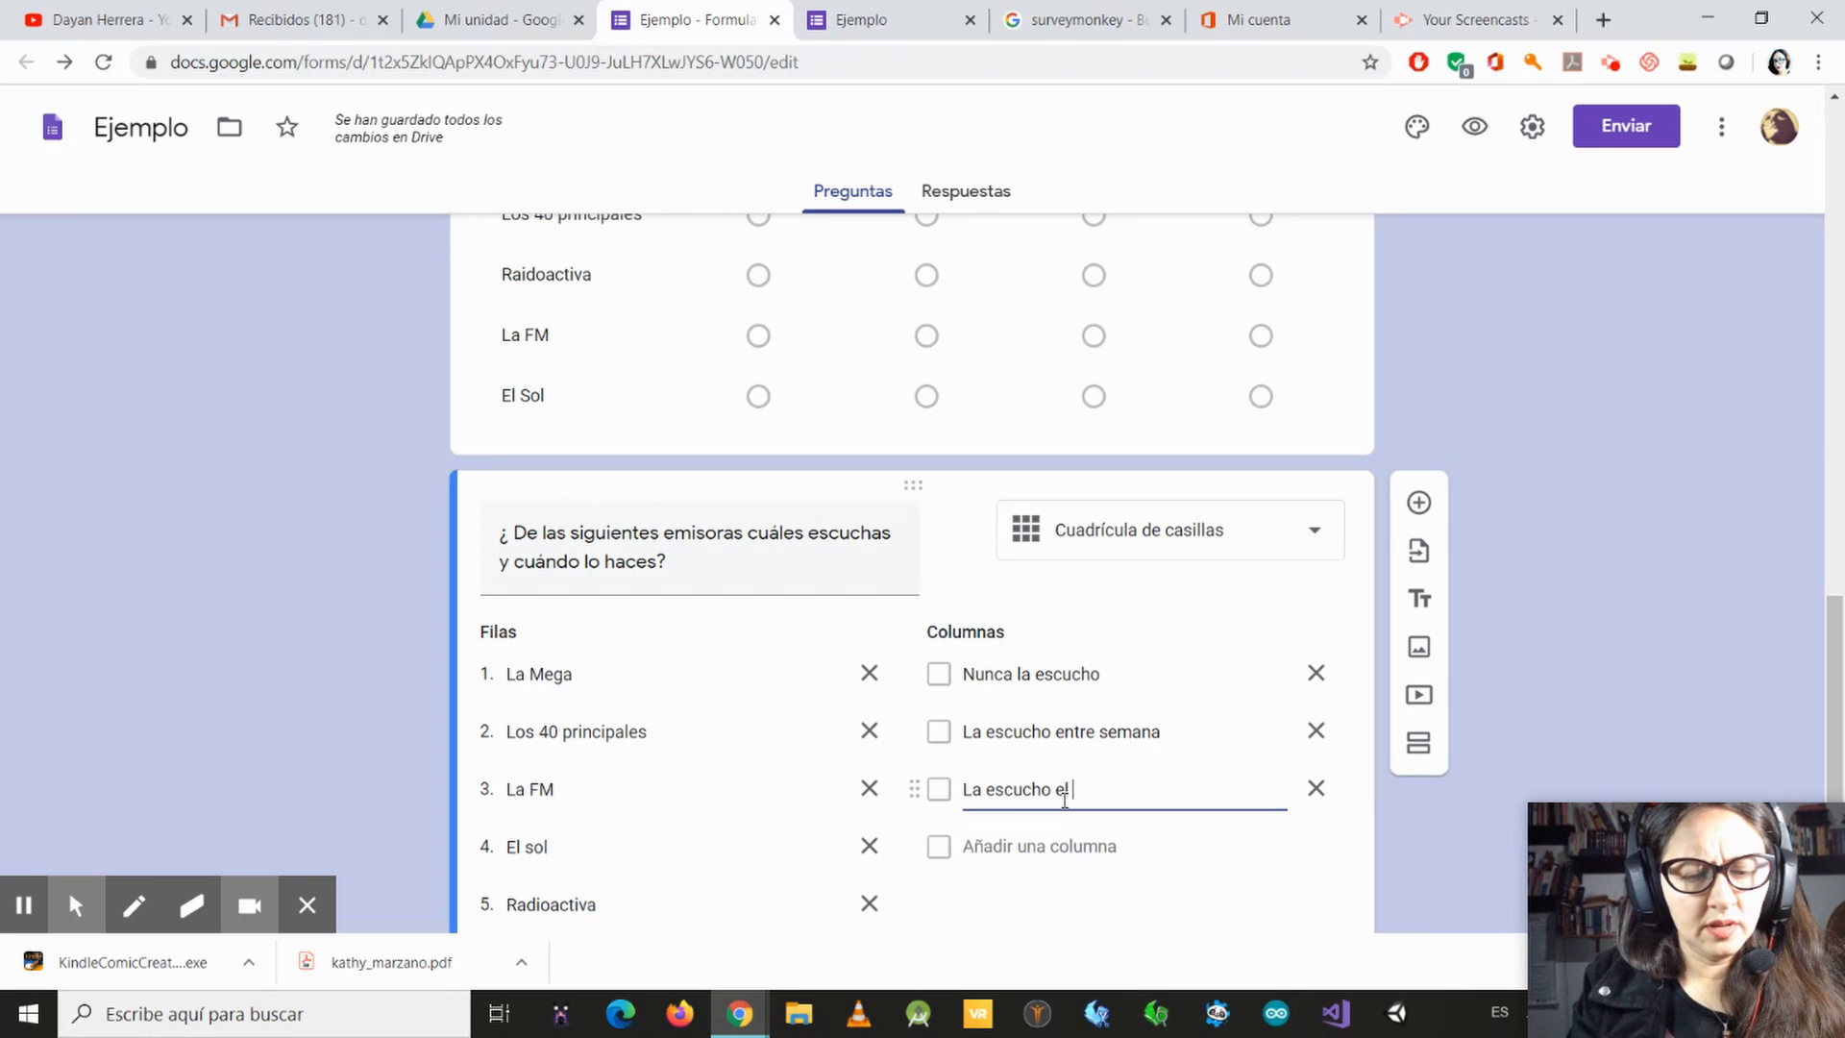
pyautogui.write('fin d')
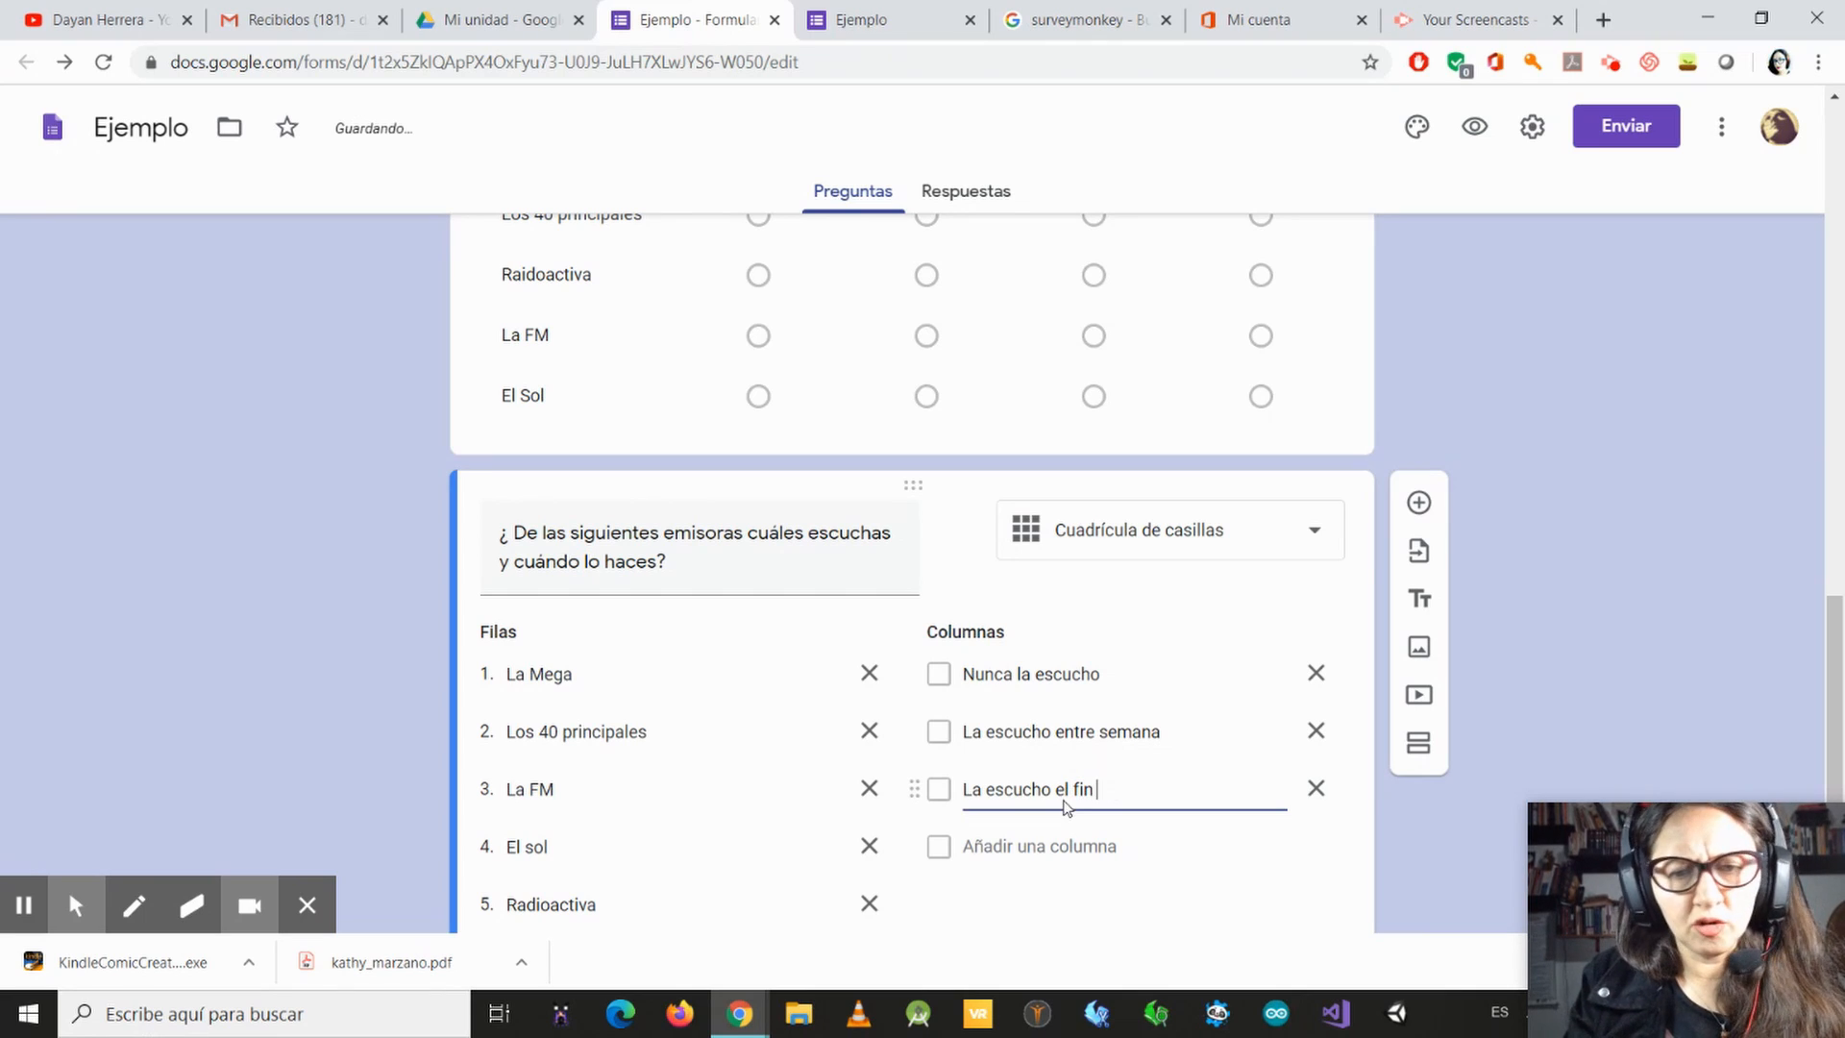
pyautogui.press('BackSpace')
pyautogui.press('BackSpace')
pyautogui.press('BackSpace')
pyautogui.write('sol')
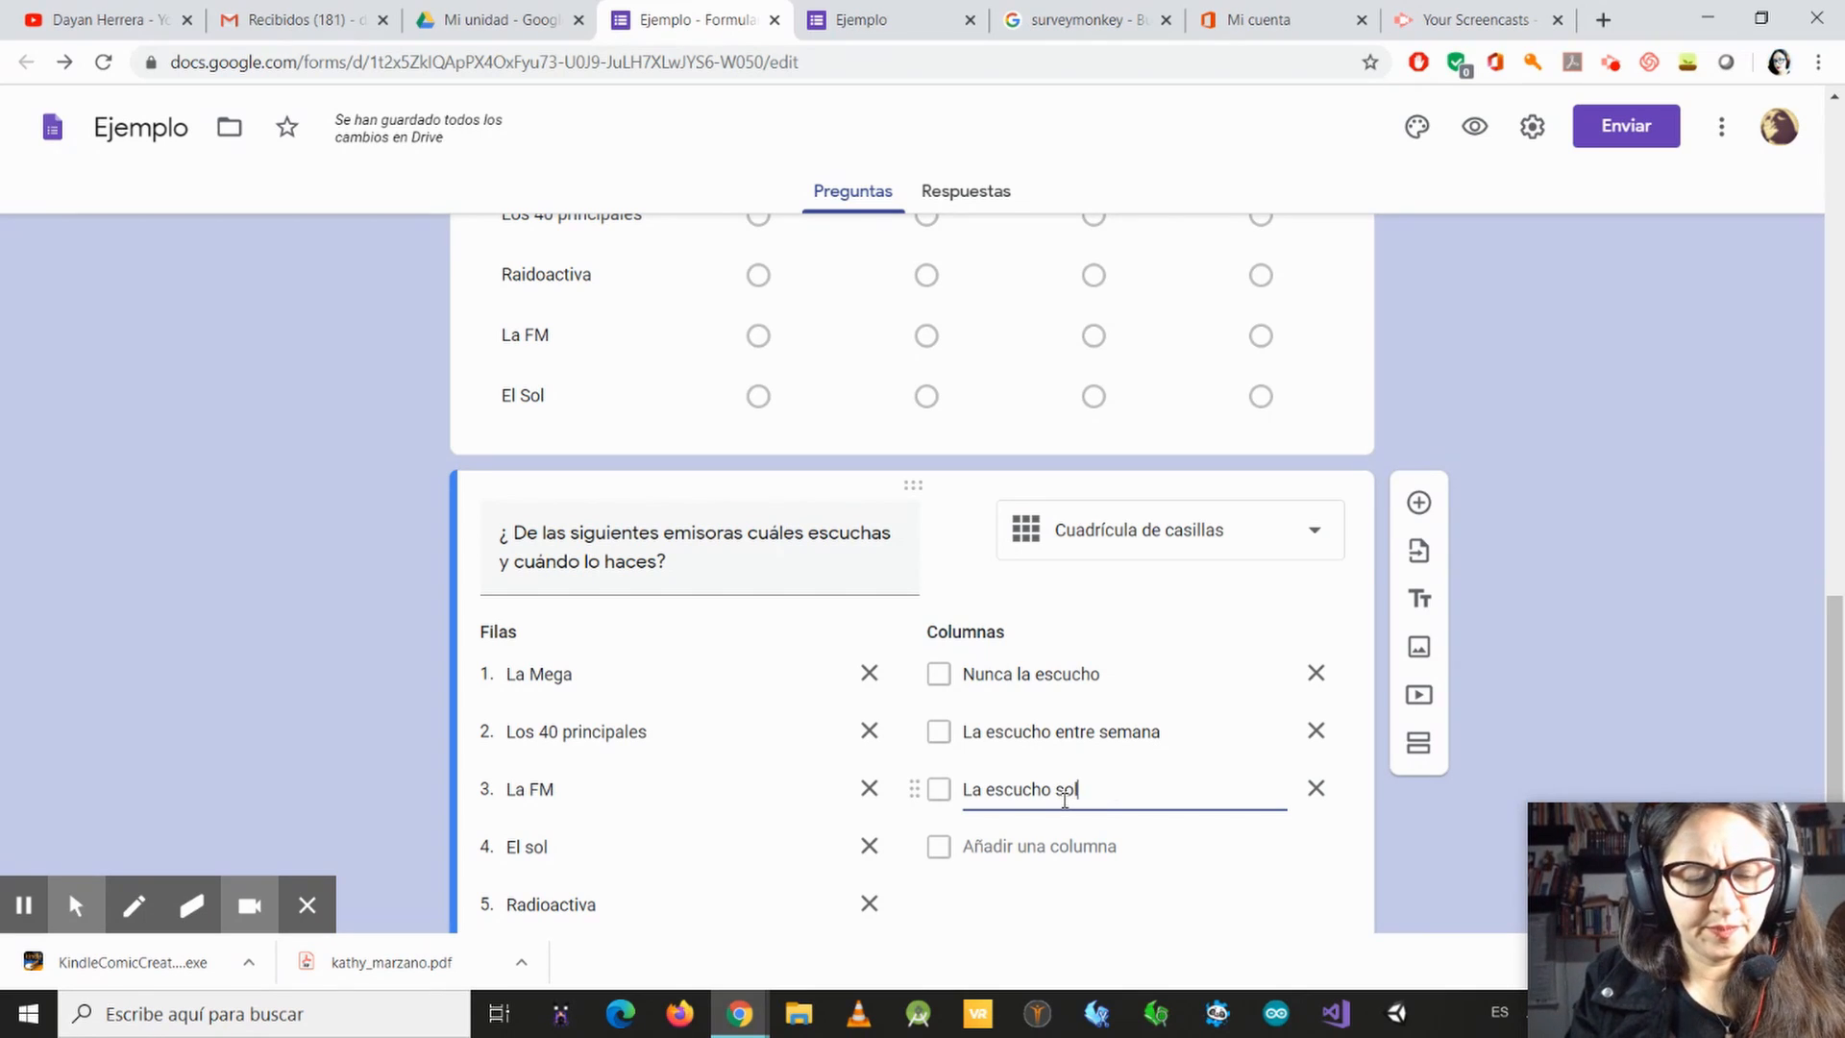
pyautogui.write('o el fin de semana')
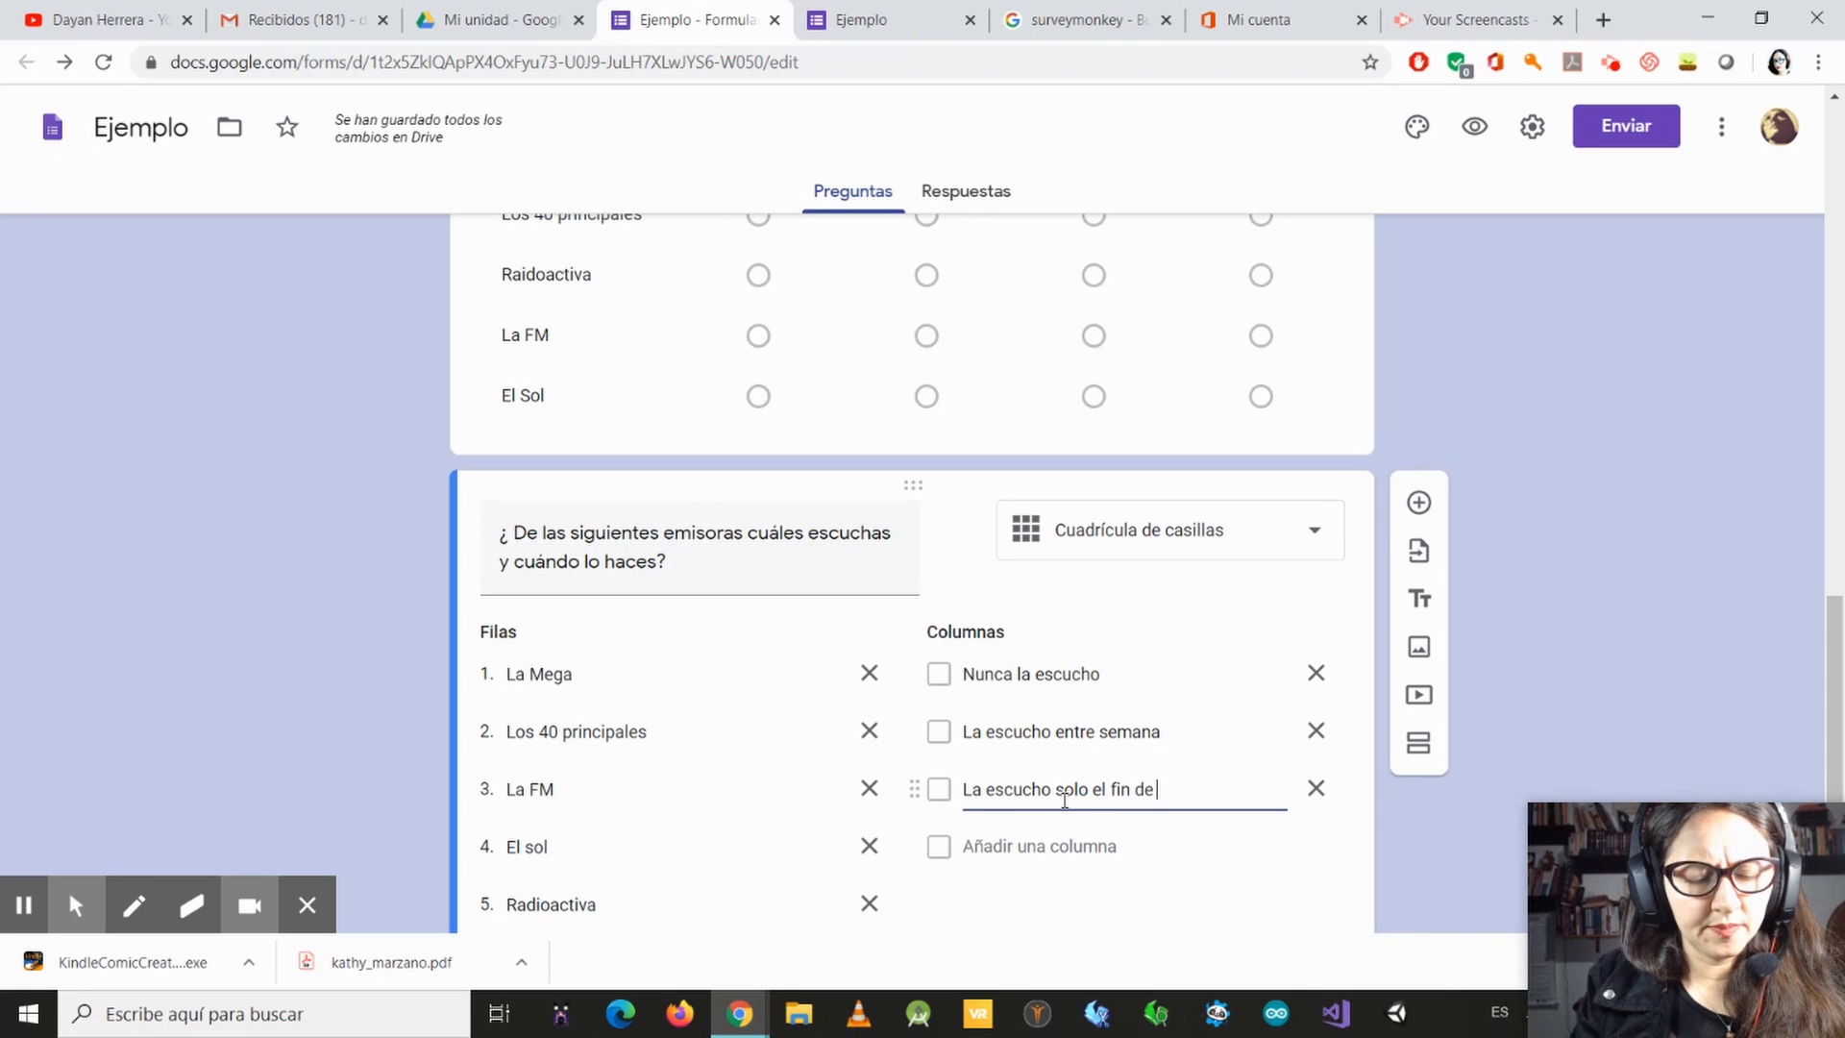
pyautogui.click(1052, 848)
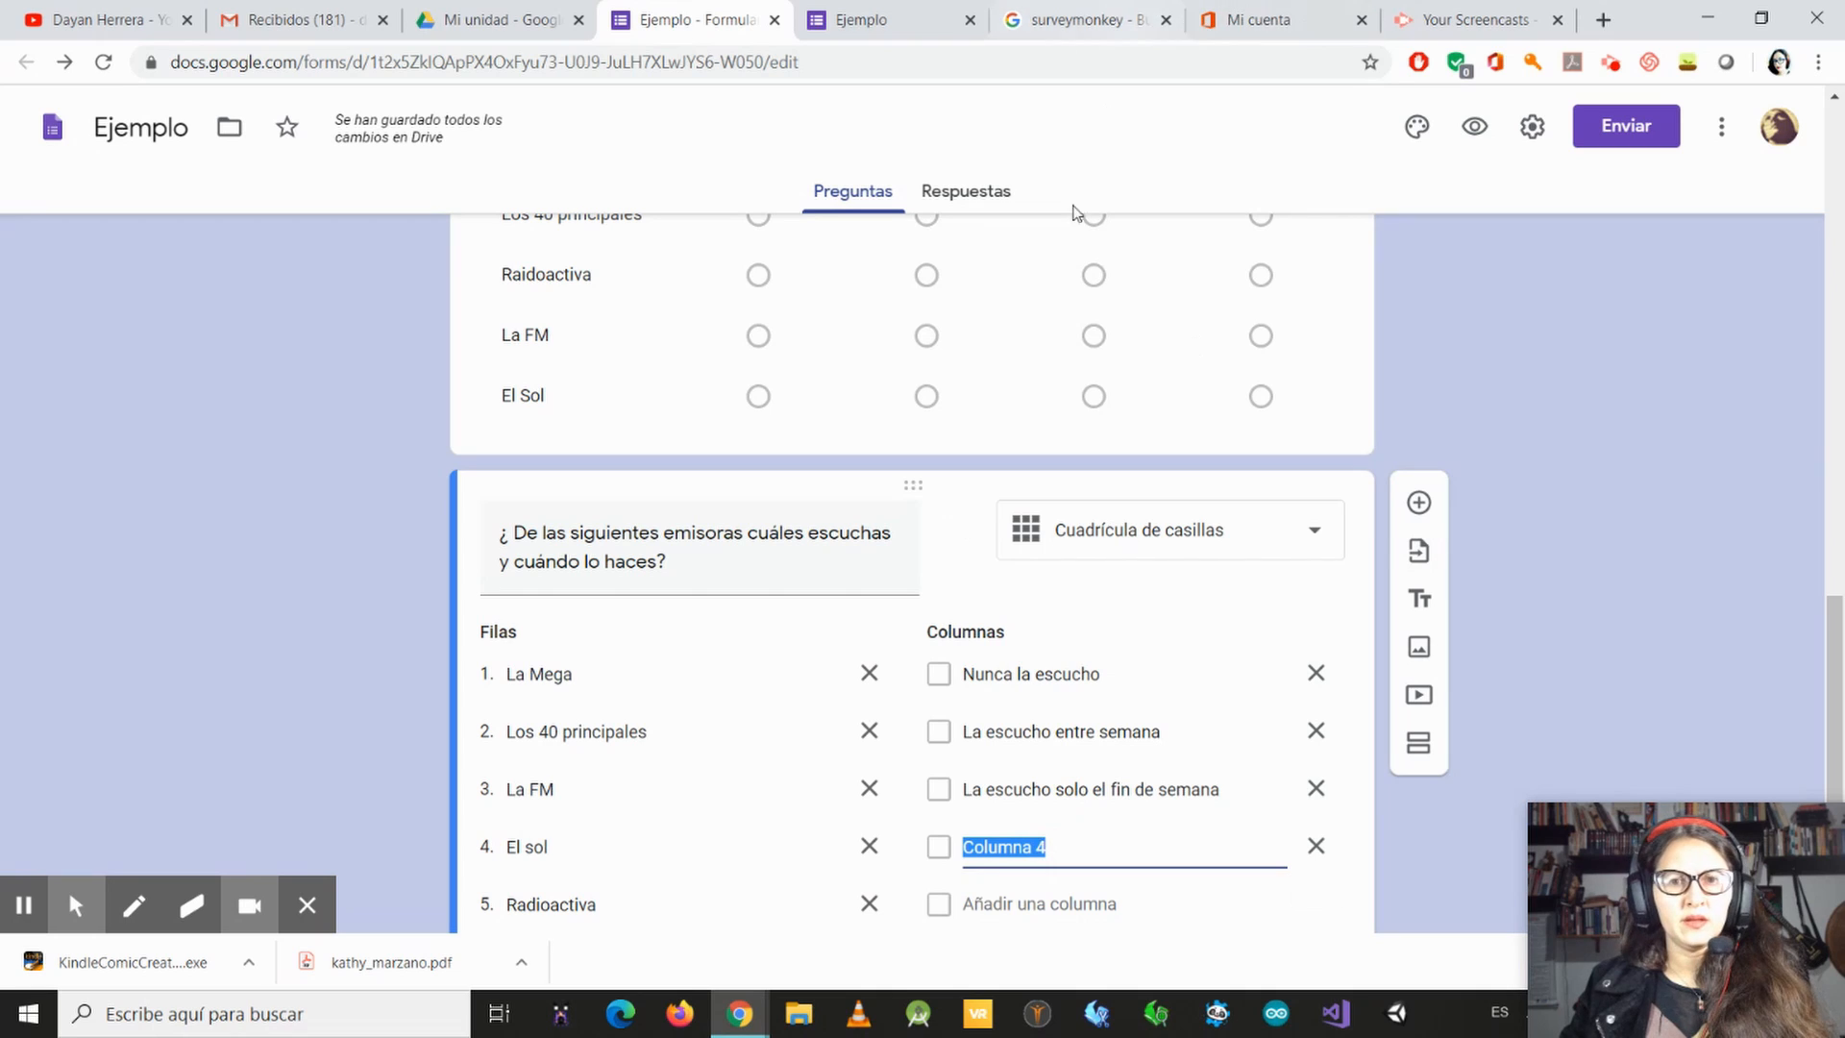
# Step: Preview the form and compare the multiple-choice radio station grid with the new checkbox grid
pyautogui.click(1476, 127)
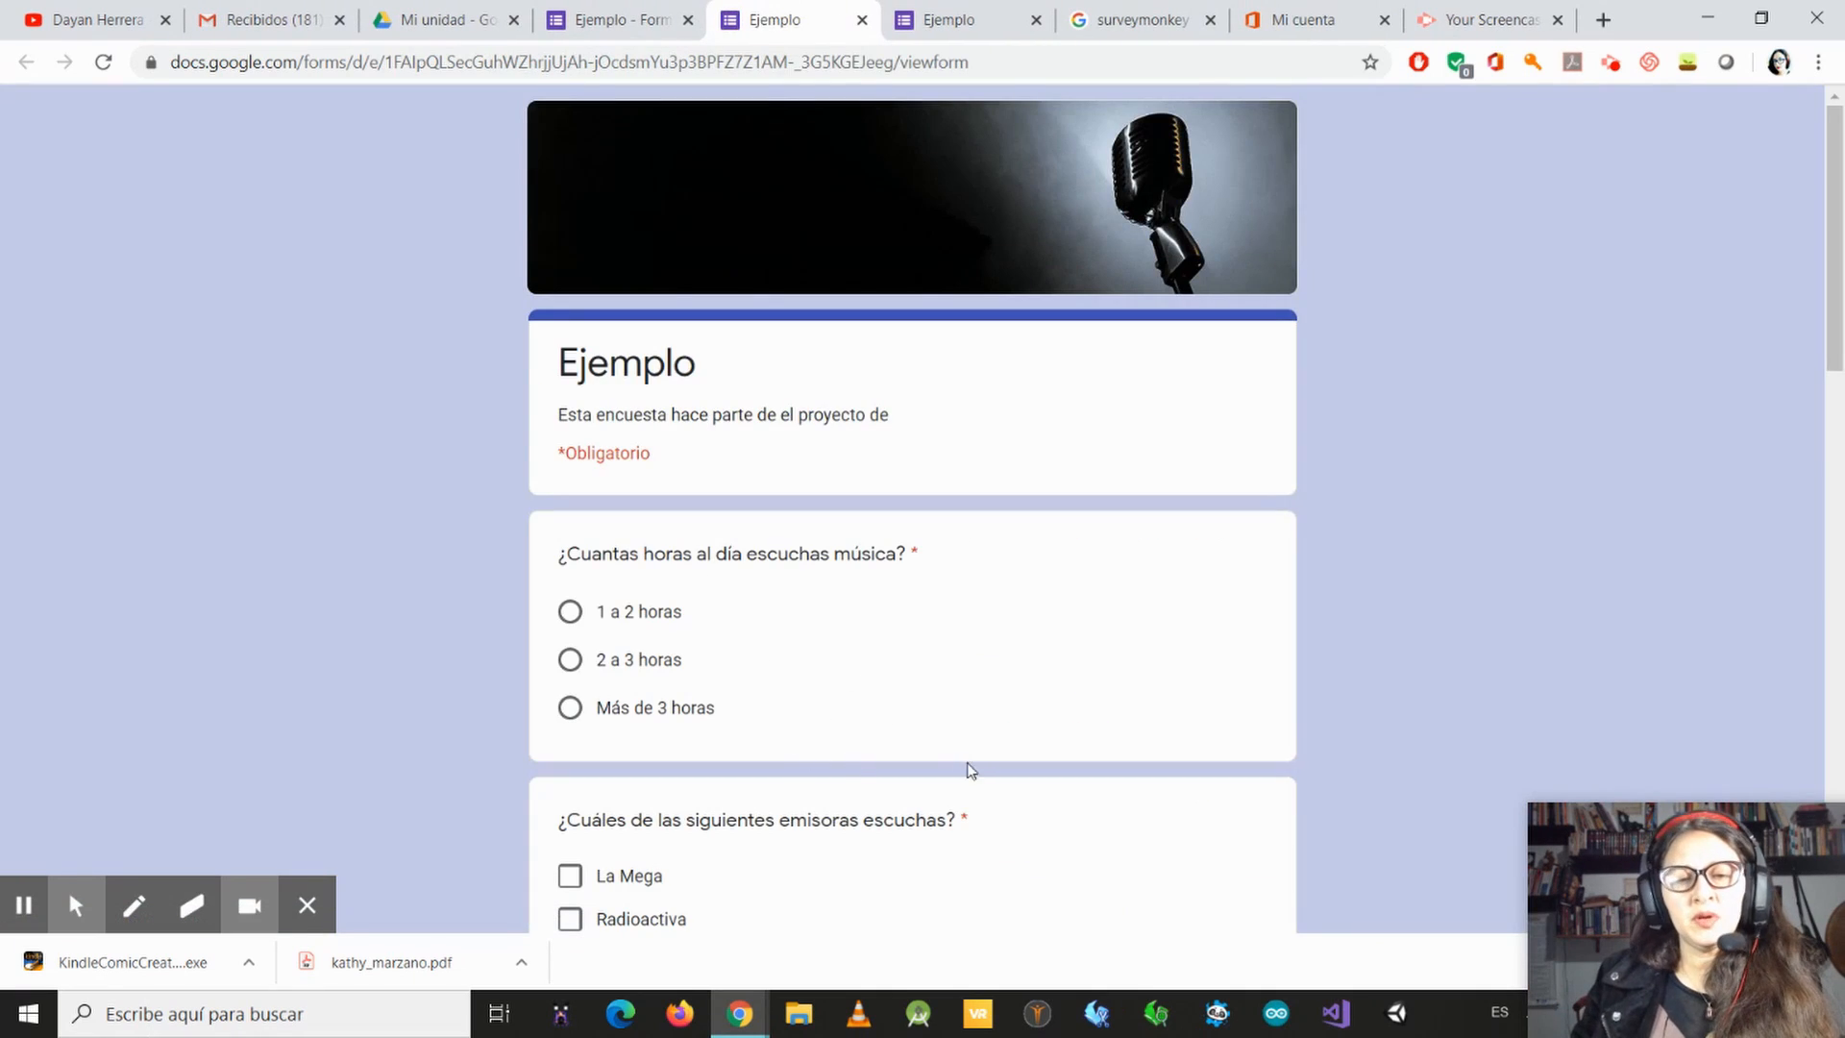
pyautogui.scroll(-15, 968, 770)
pyautogui.scroll(-4, 774, 650)
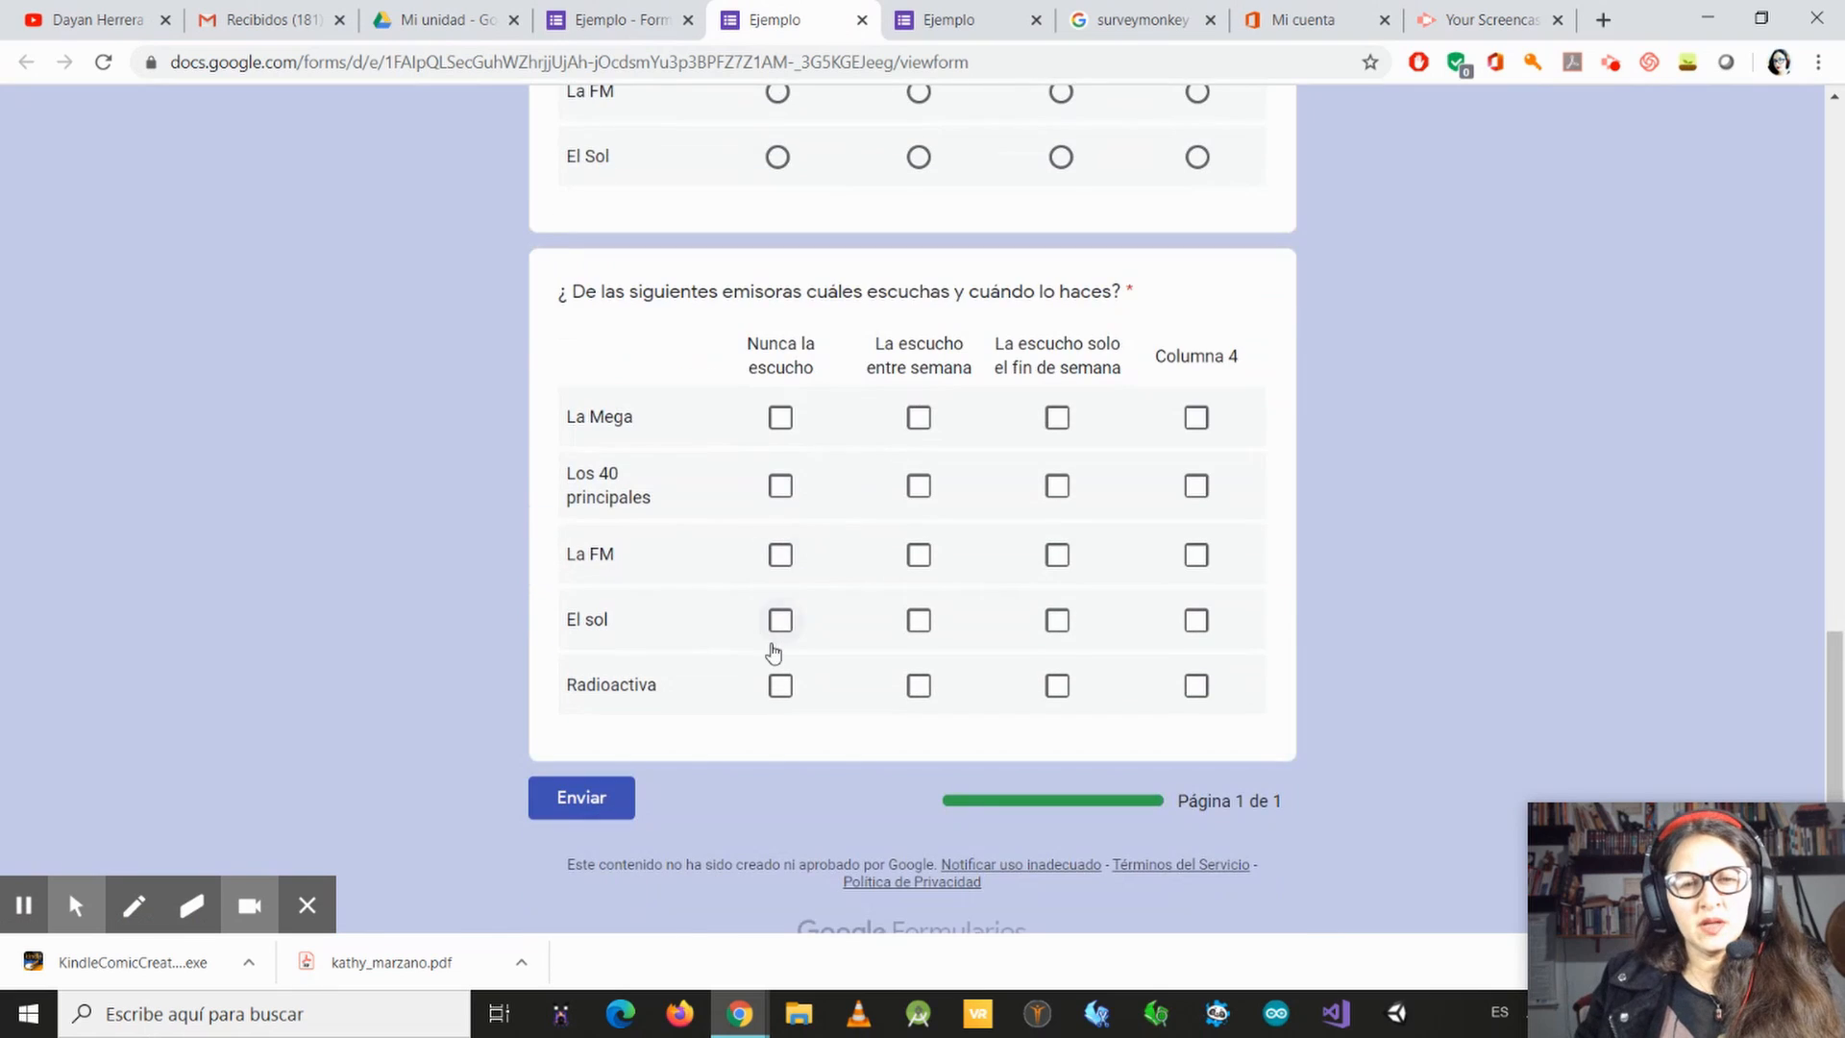
pyautogui.scroll(4, 742, 233)
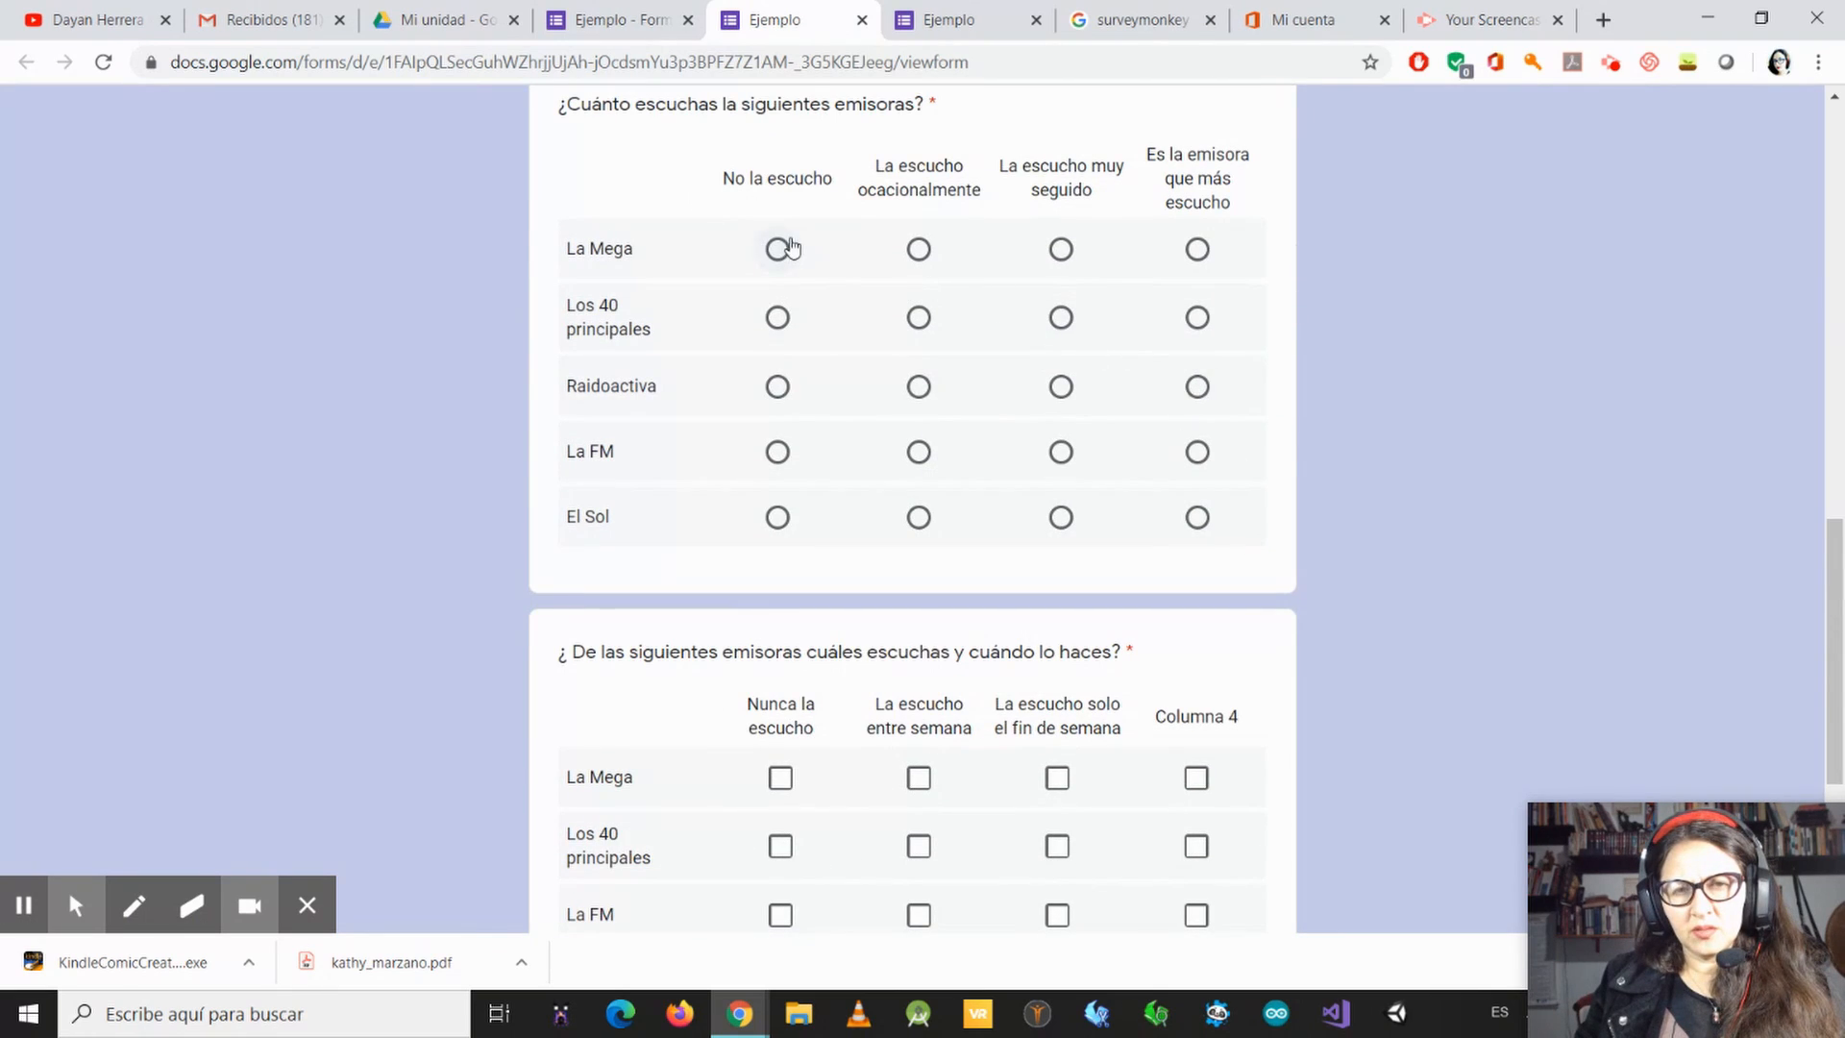
pyautogui.scroll(-4, 1035, 280)
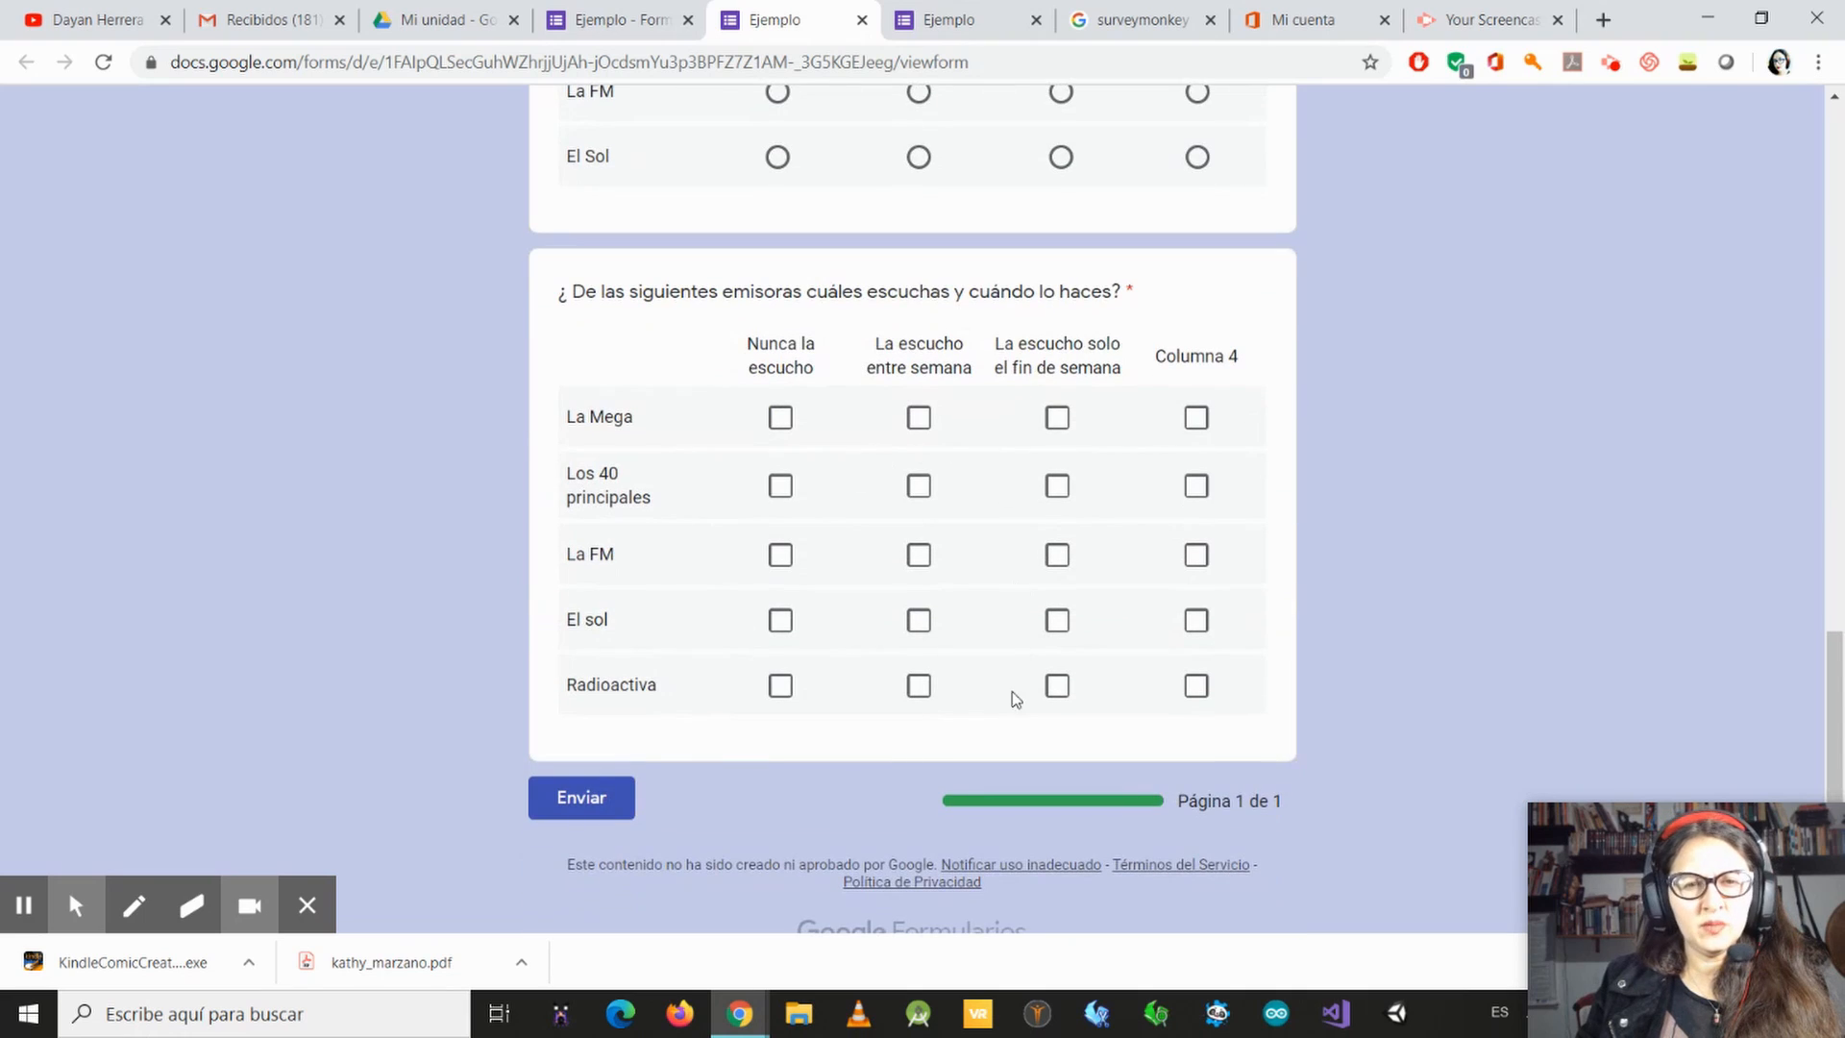
# Step: In the previewed checkbox grid, answer the Radioactiva row with both "La escucho entre semana" and "La escucho solo el fin de semana"
pyautogui.click(779, 688)
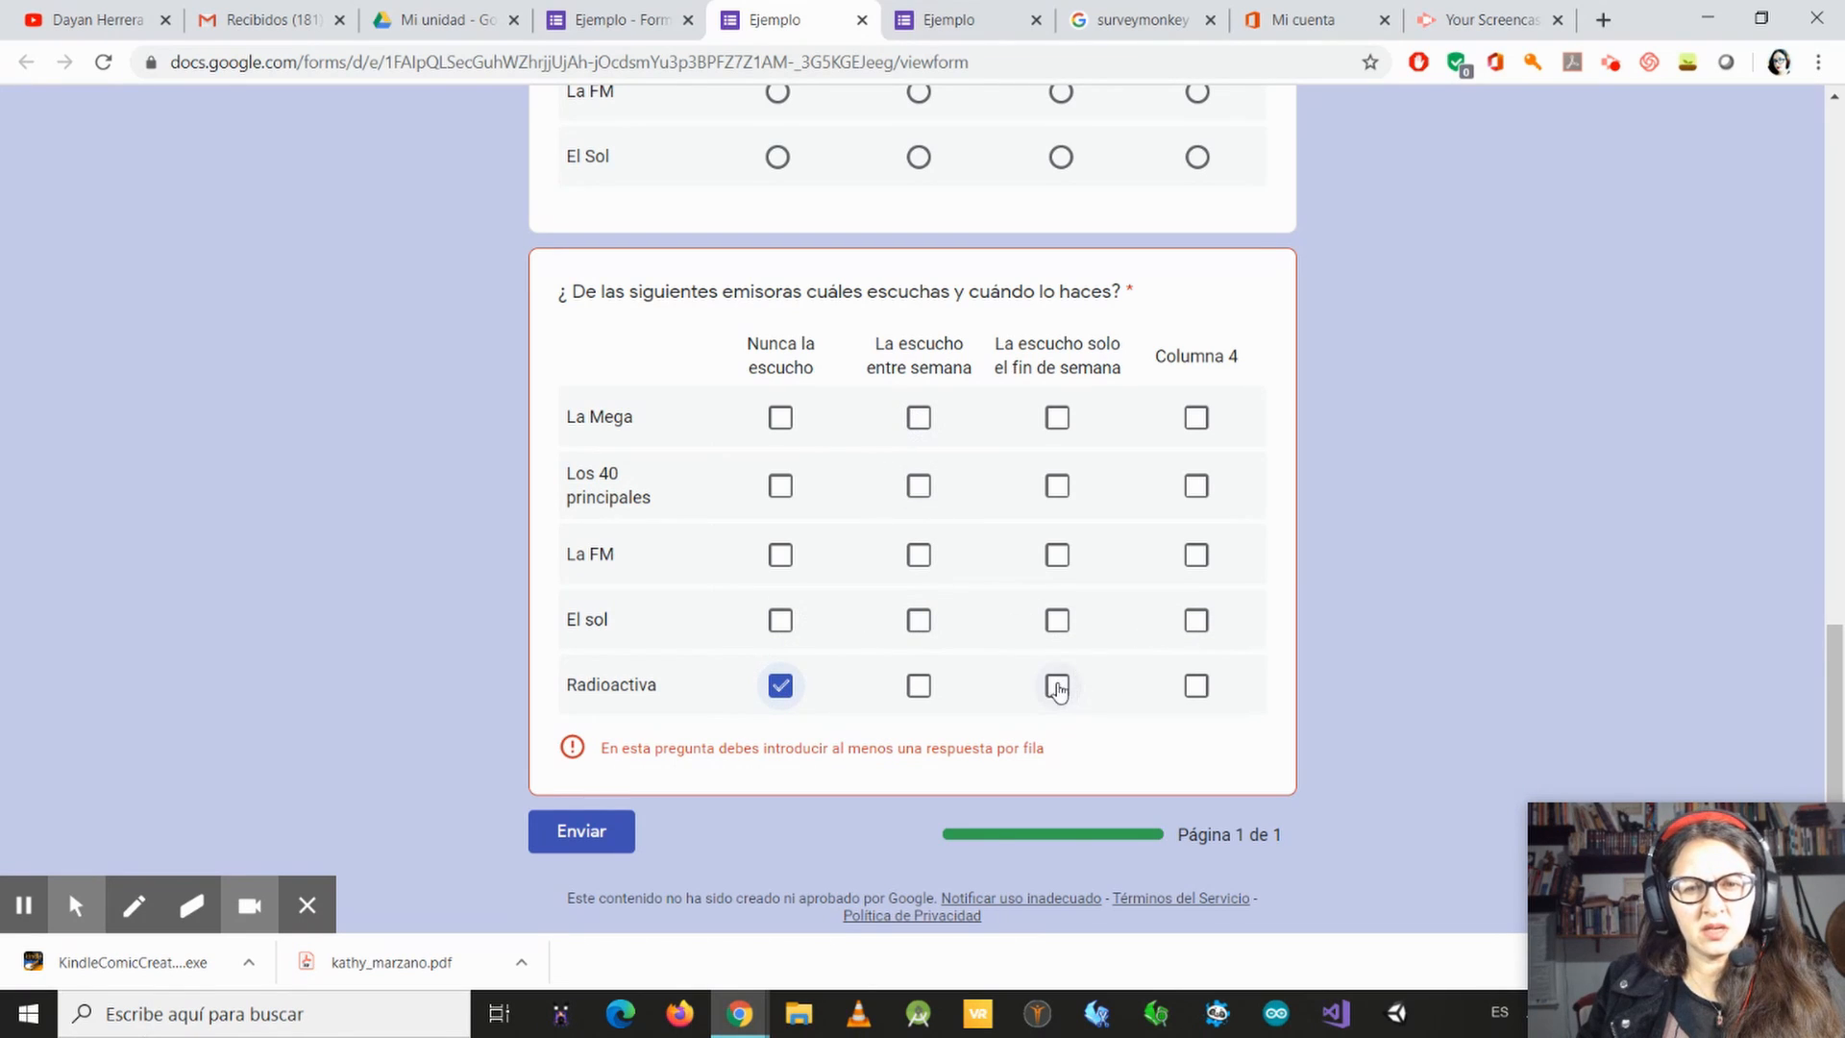
pyautogui.click(782, 688)
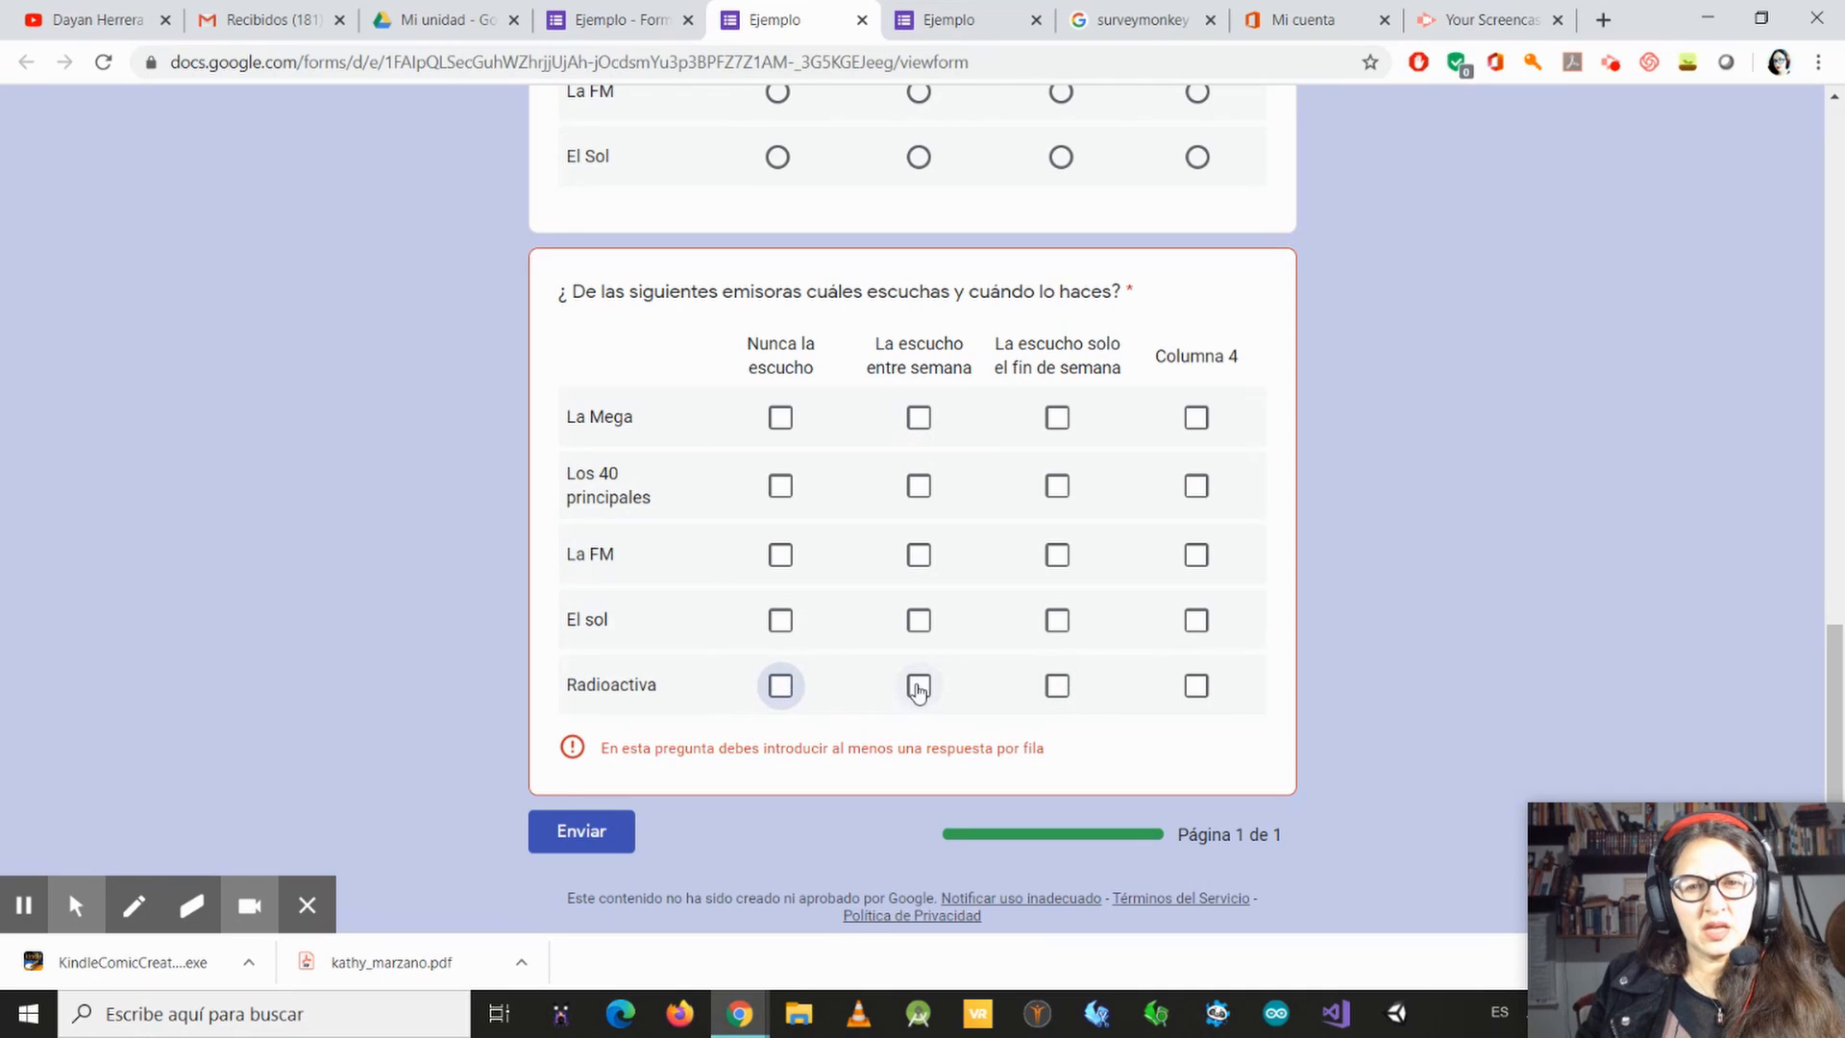
pyautogui.click(919, 688)
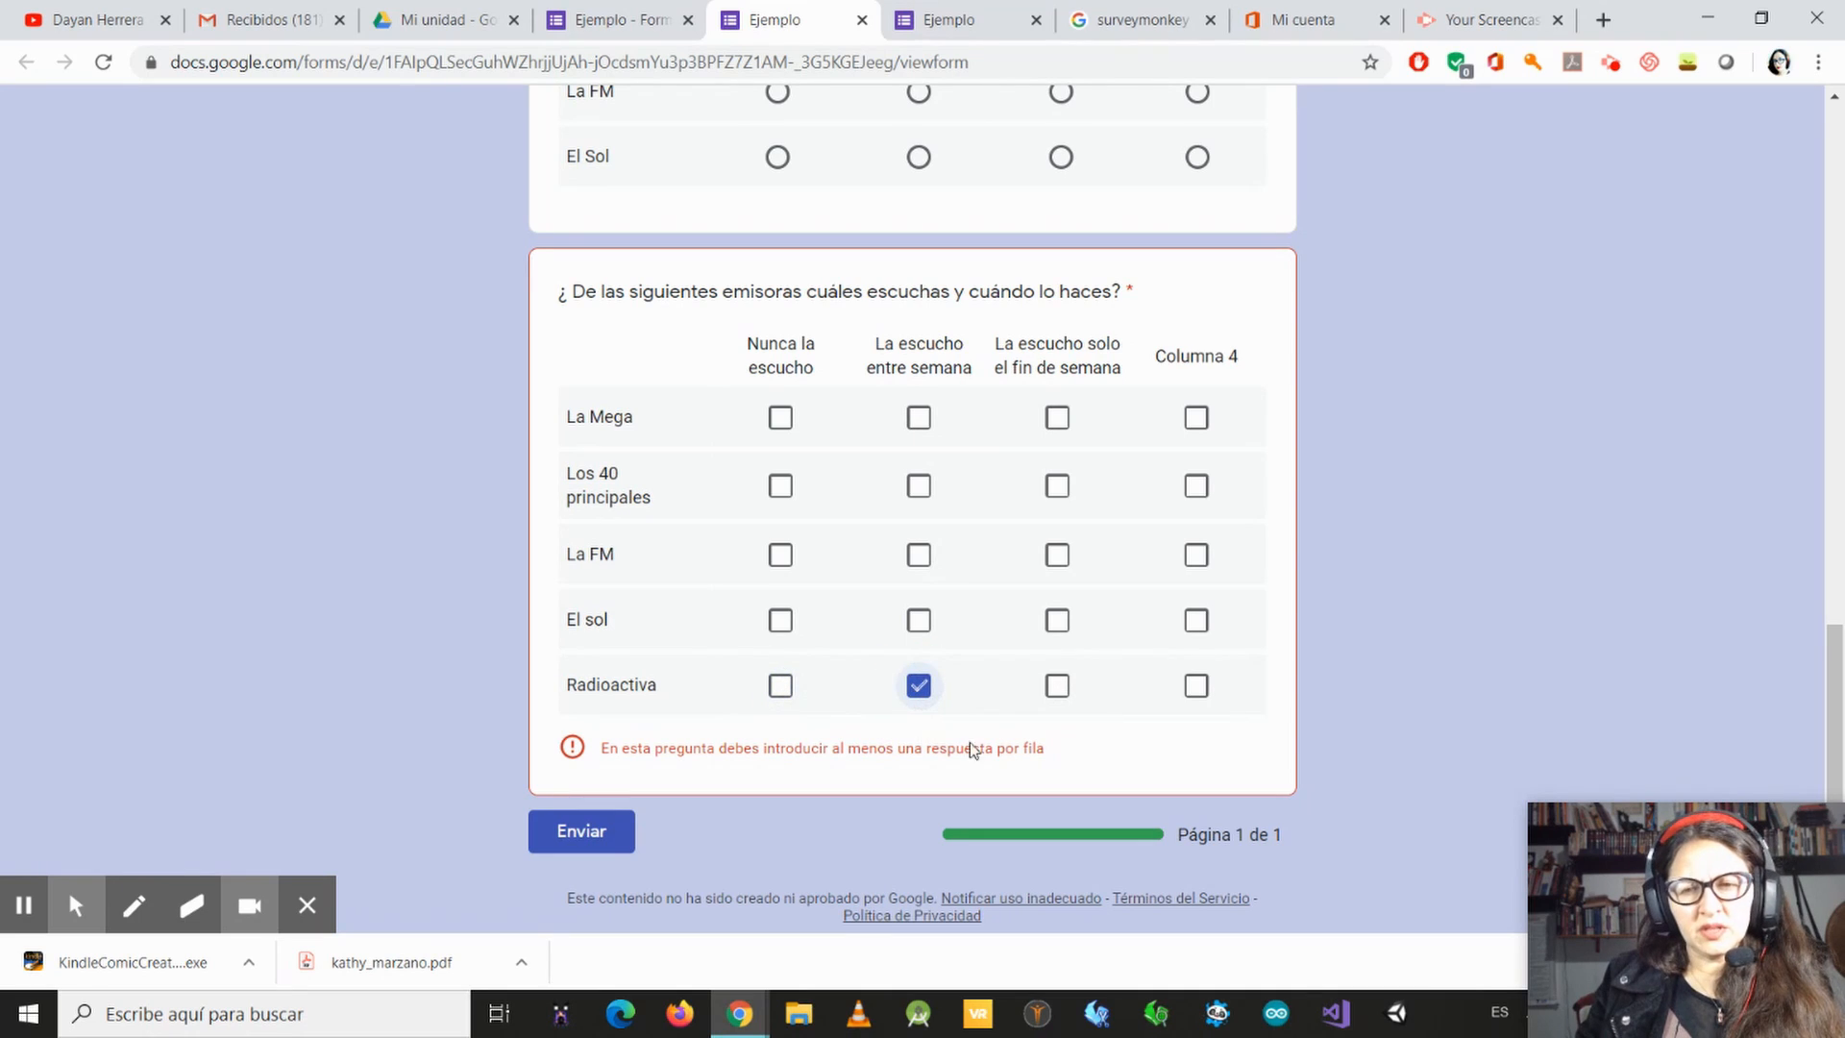
pyautogui.click(1057, 688)
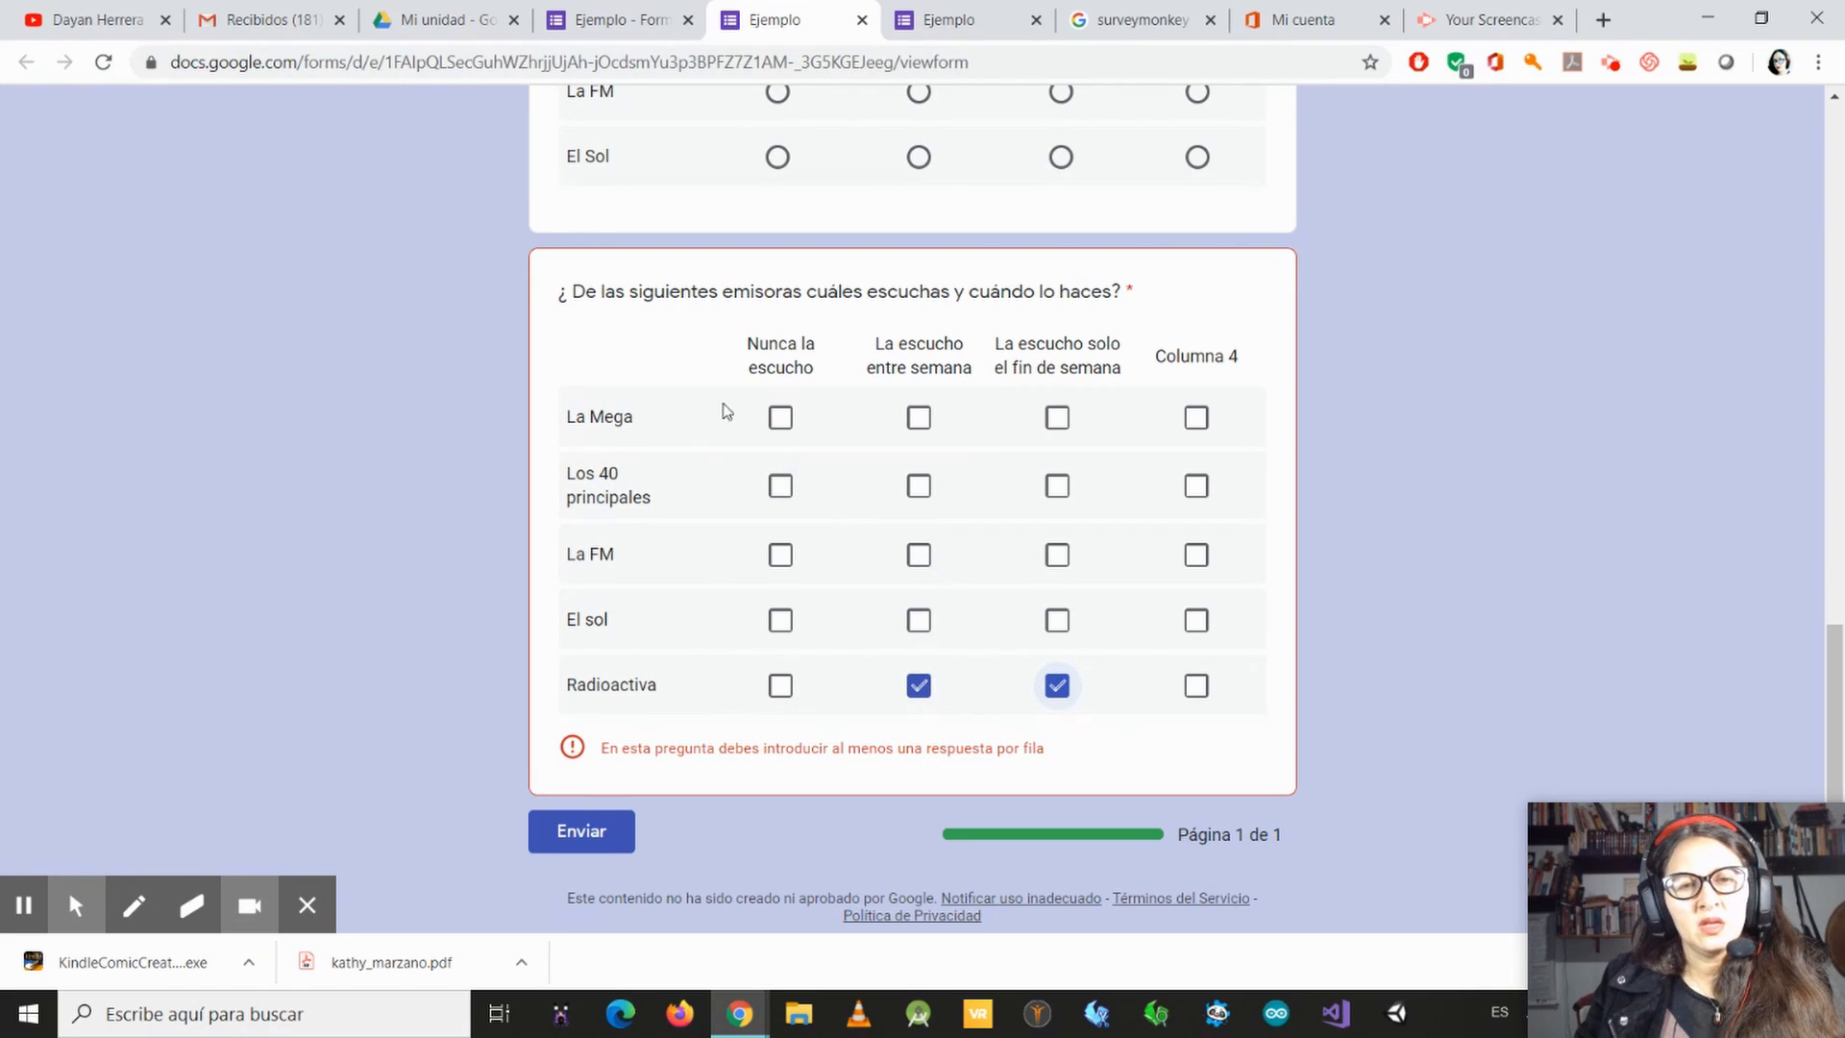
# Step: Mark La Mega as never heard, Los 40 principales as weekdays, La FM as weekends only, and El sol as both weekdays and weekends
pyautogui.click(780, 417)
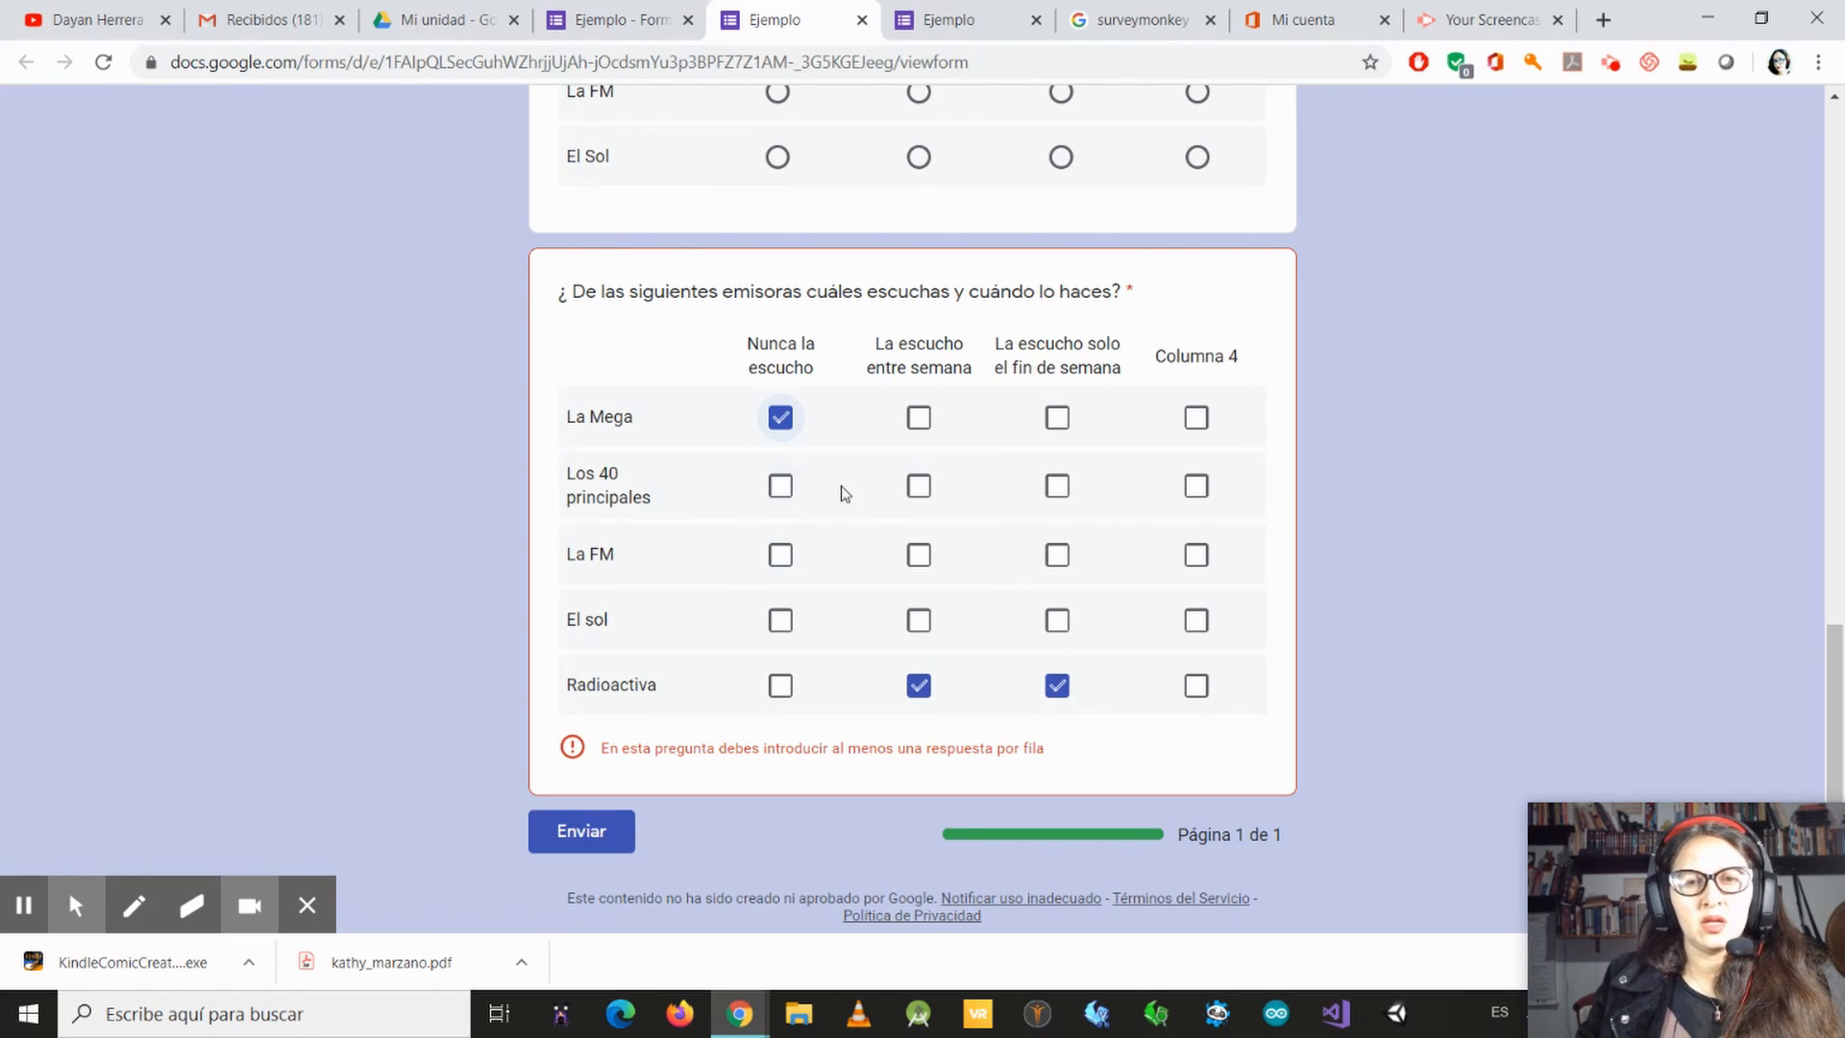
pyautogui.click(924, 492)
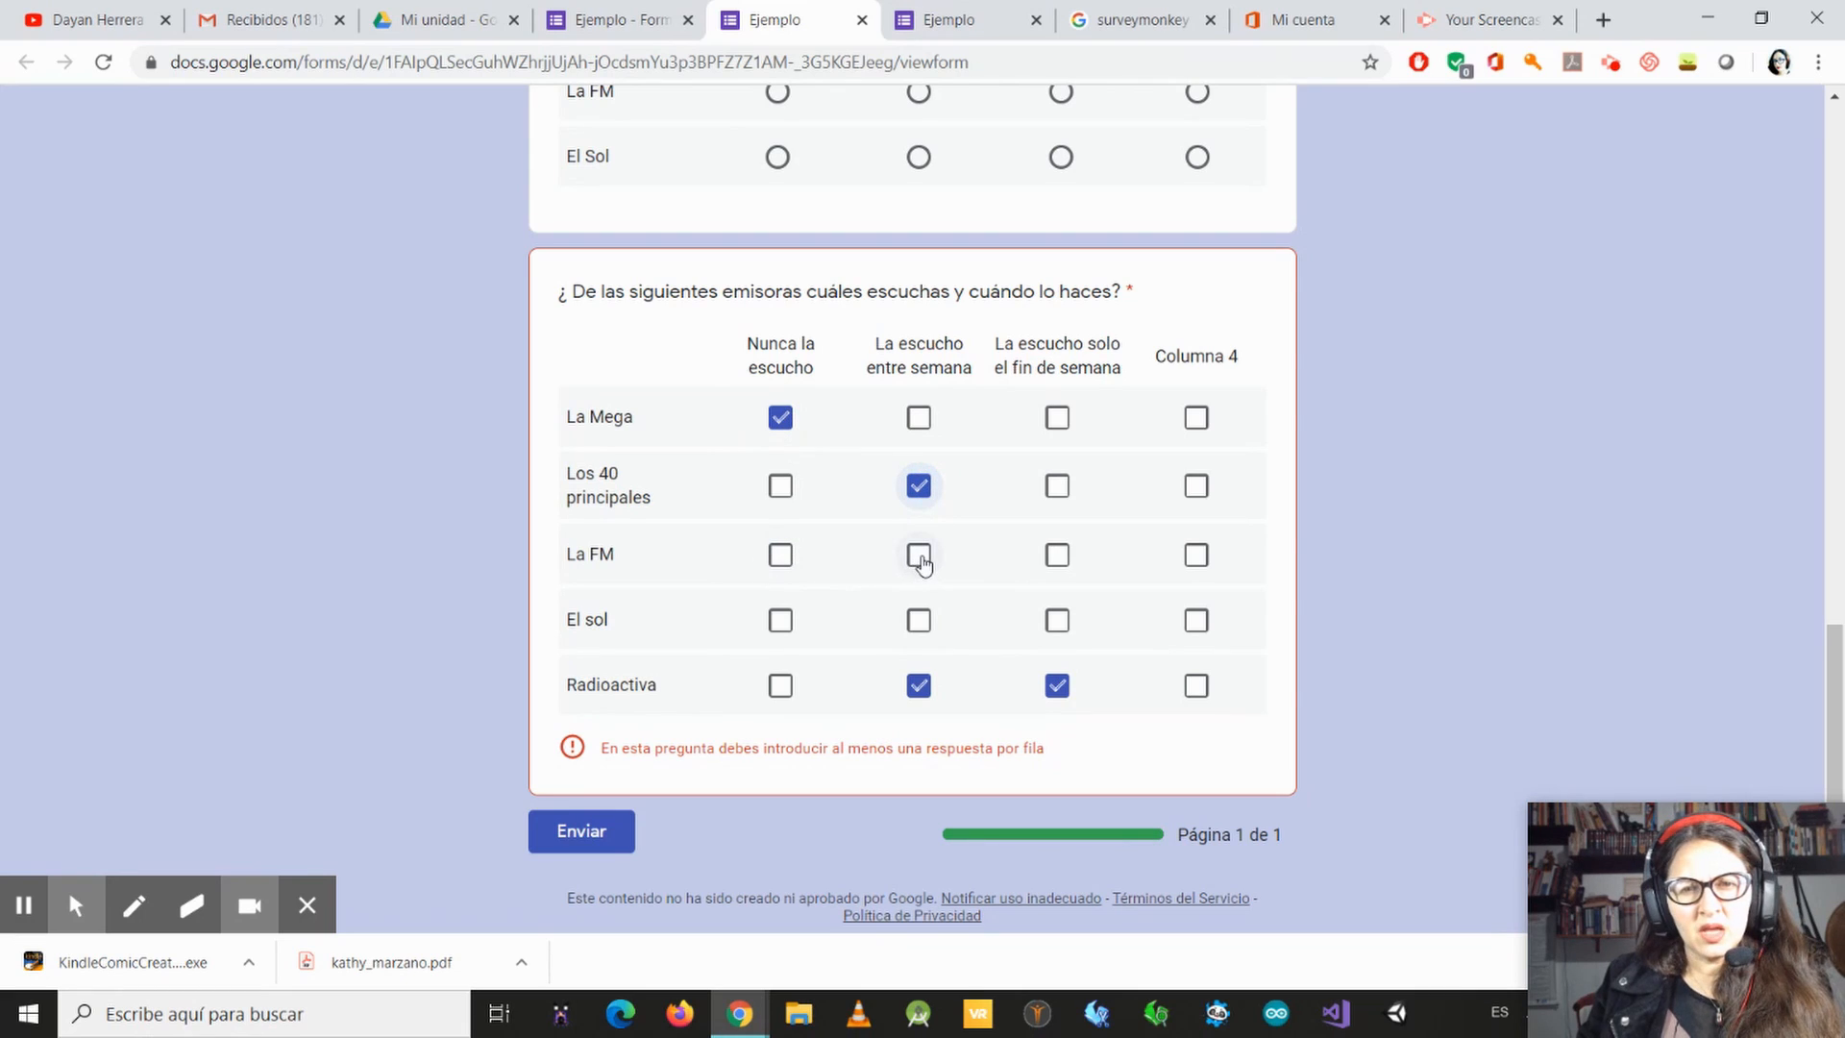
pyautogui.click(1045, 561)
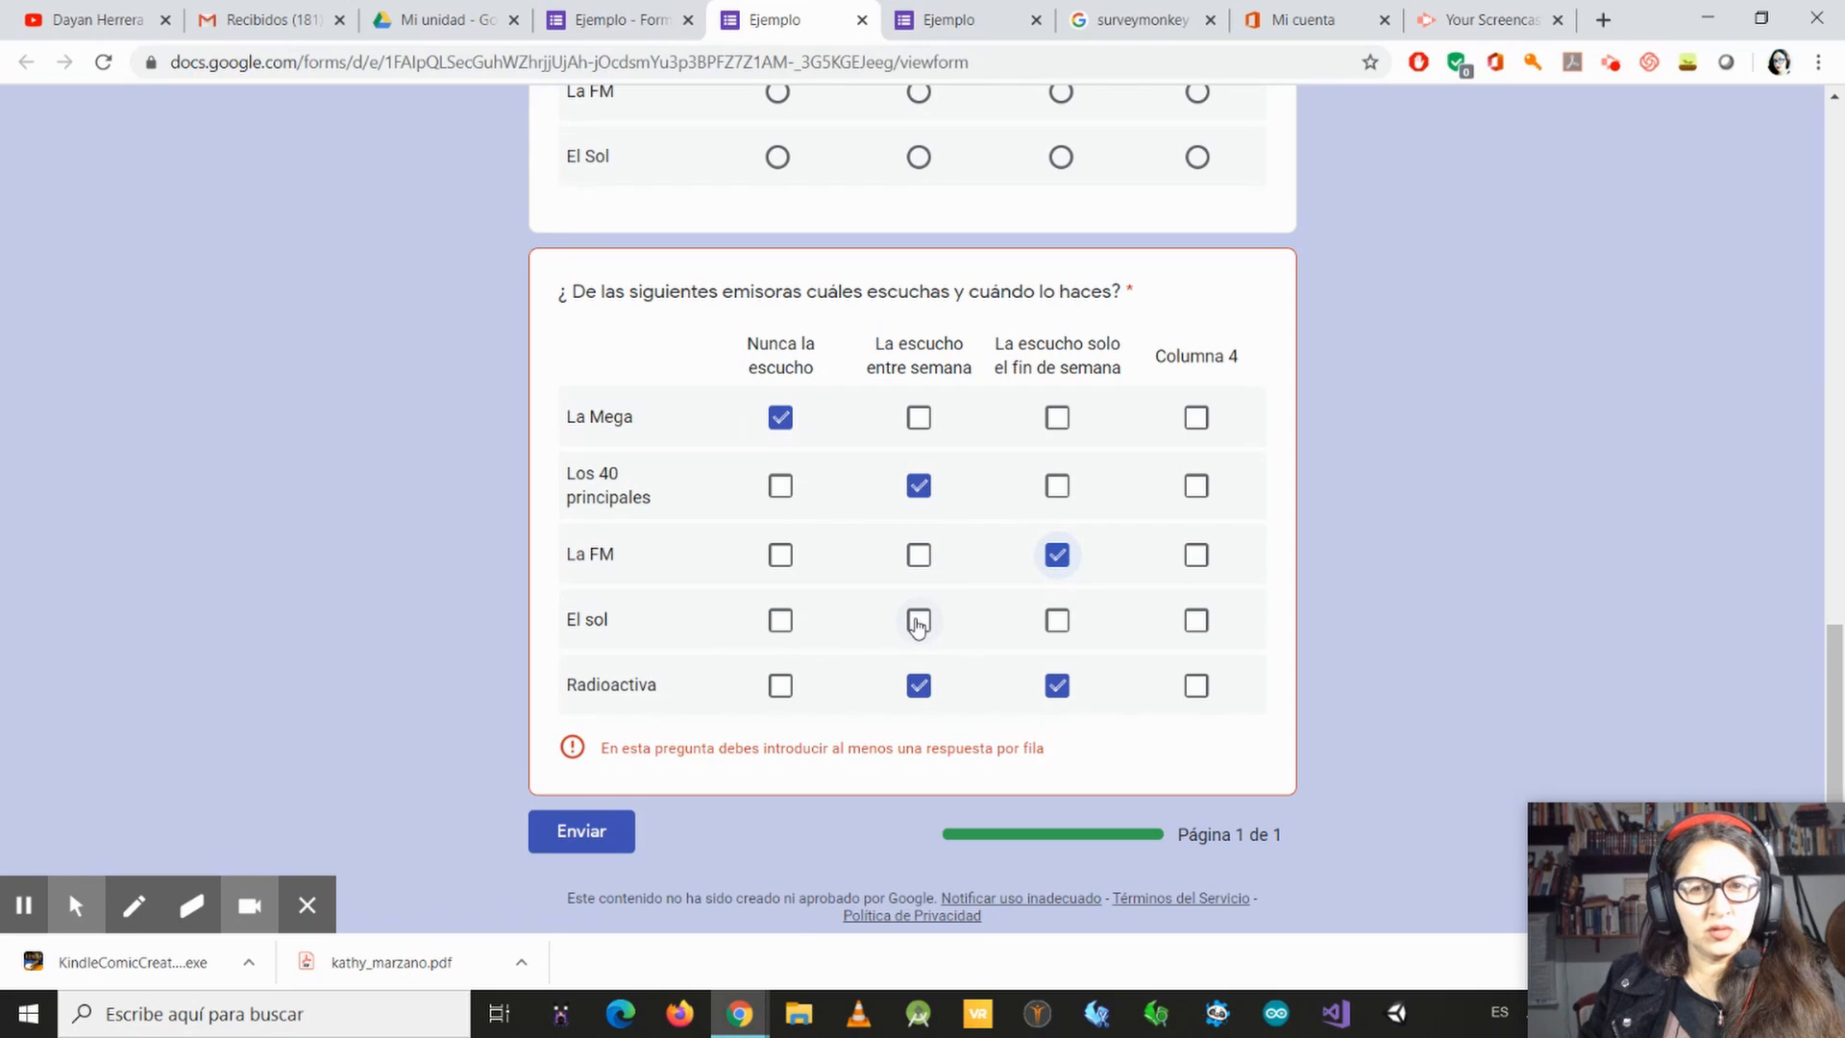
pyautogui.click(918, 620)
pyautogui.click(1056, 620)
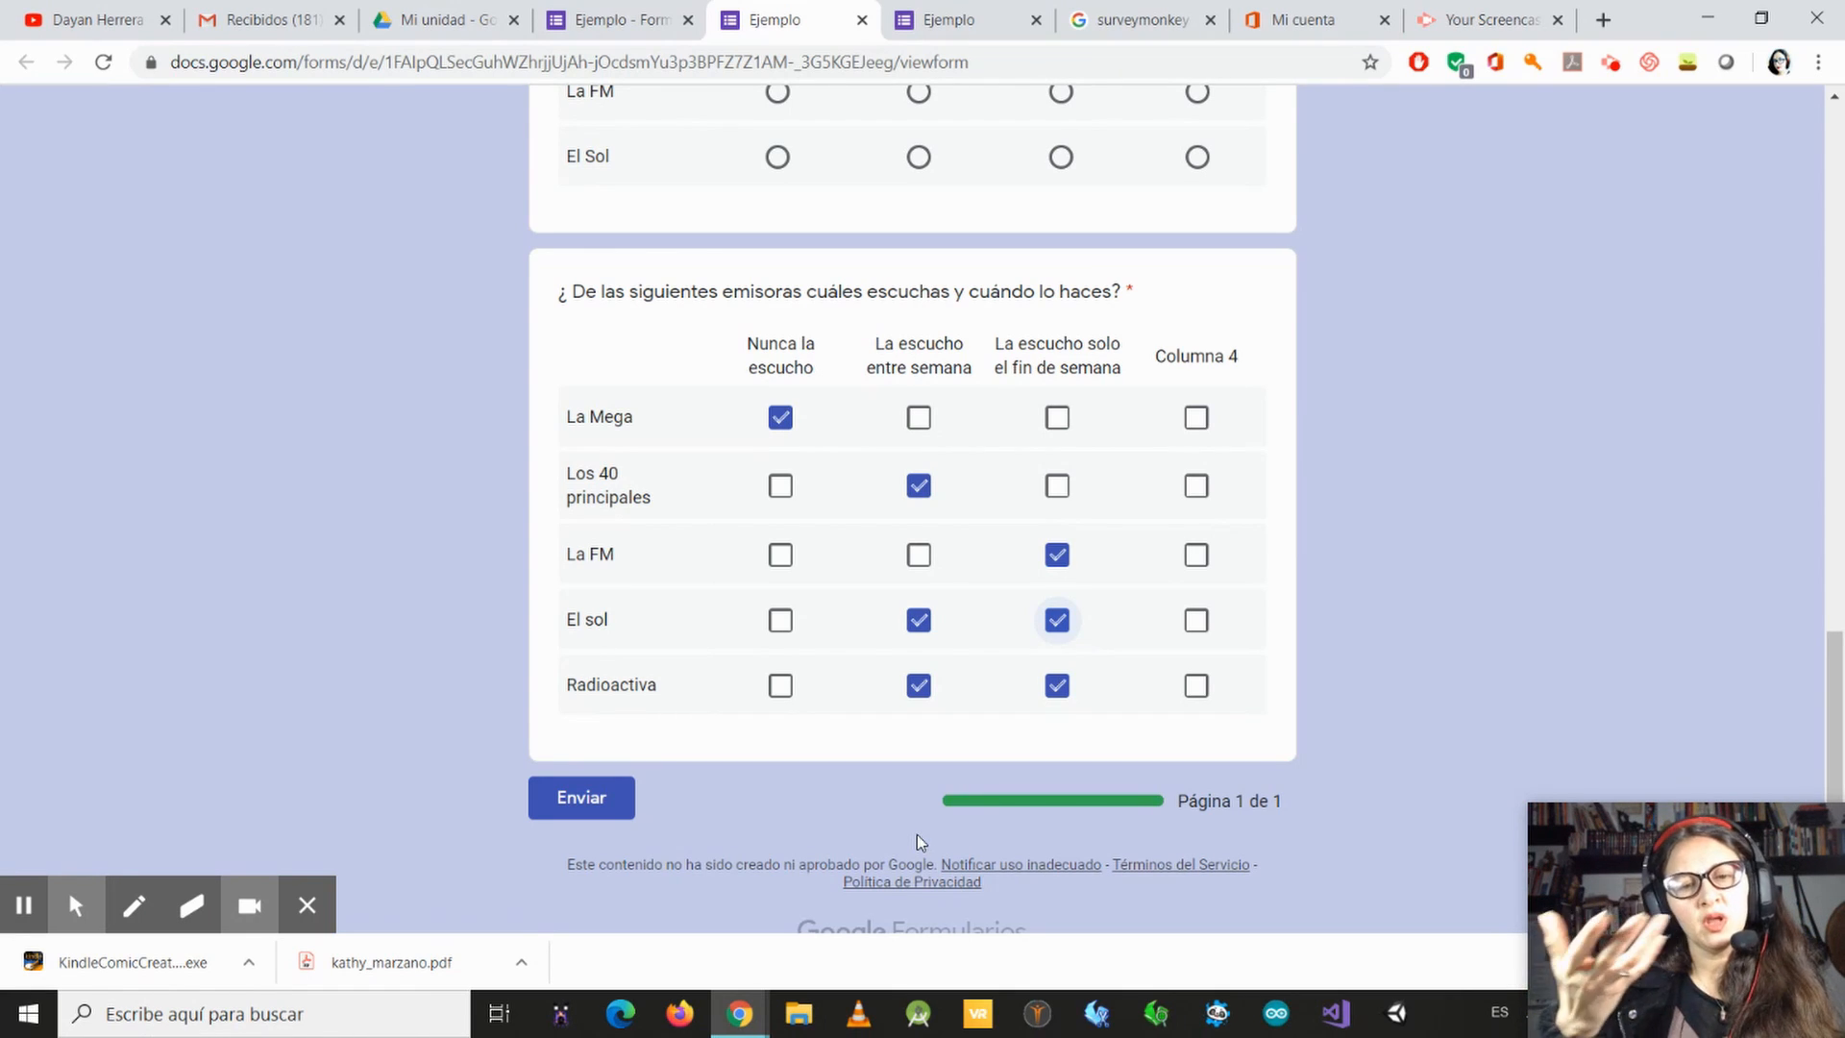
# Step: Return to the form editor, add a question below the checkbox grid and set its type to Fecha
pyautogui.click(590, 27)
pyautogui.scroll(-3, 1137, 577)
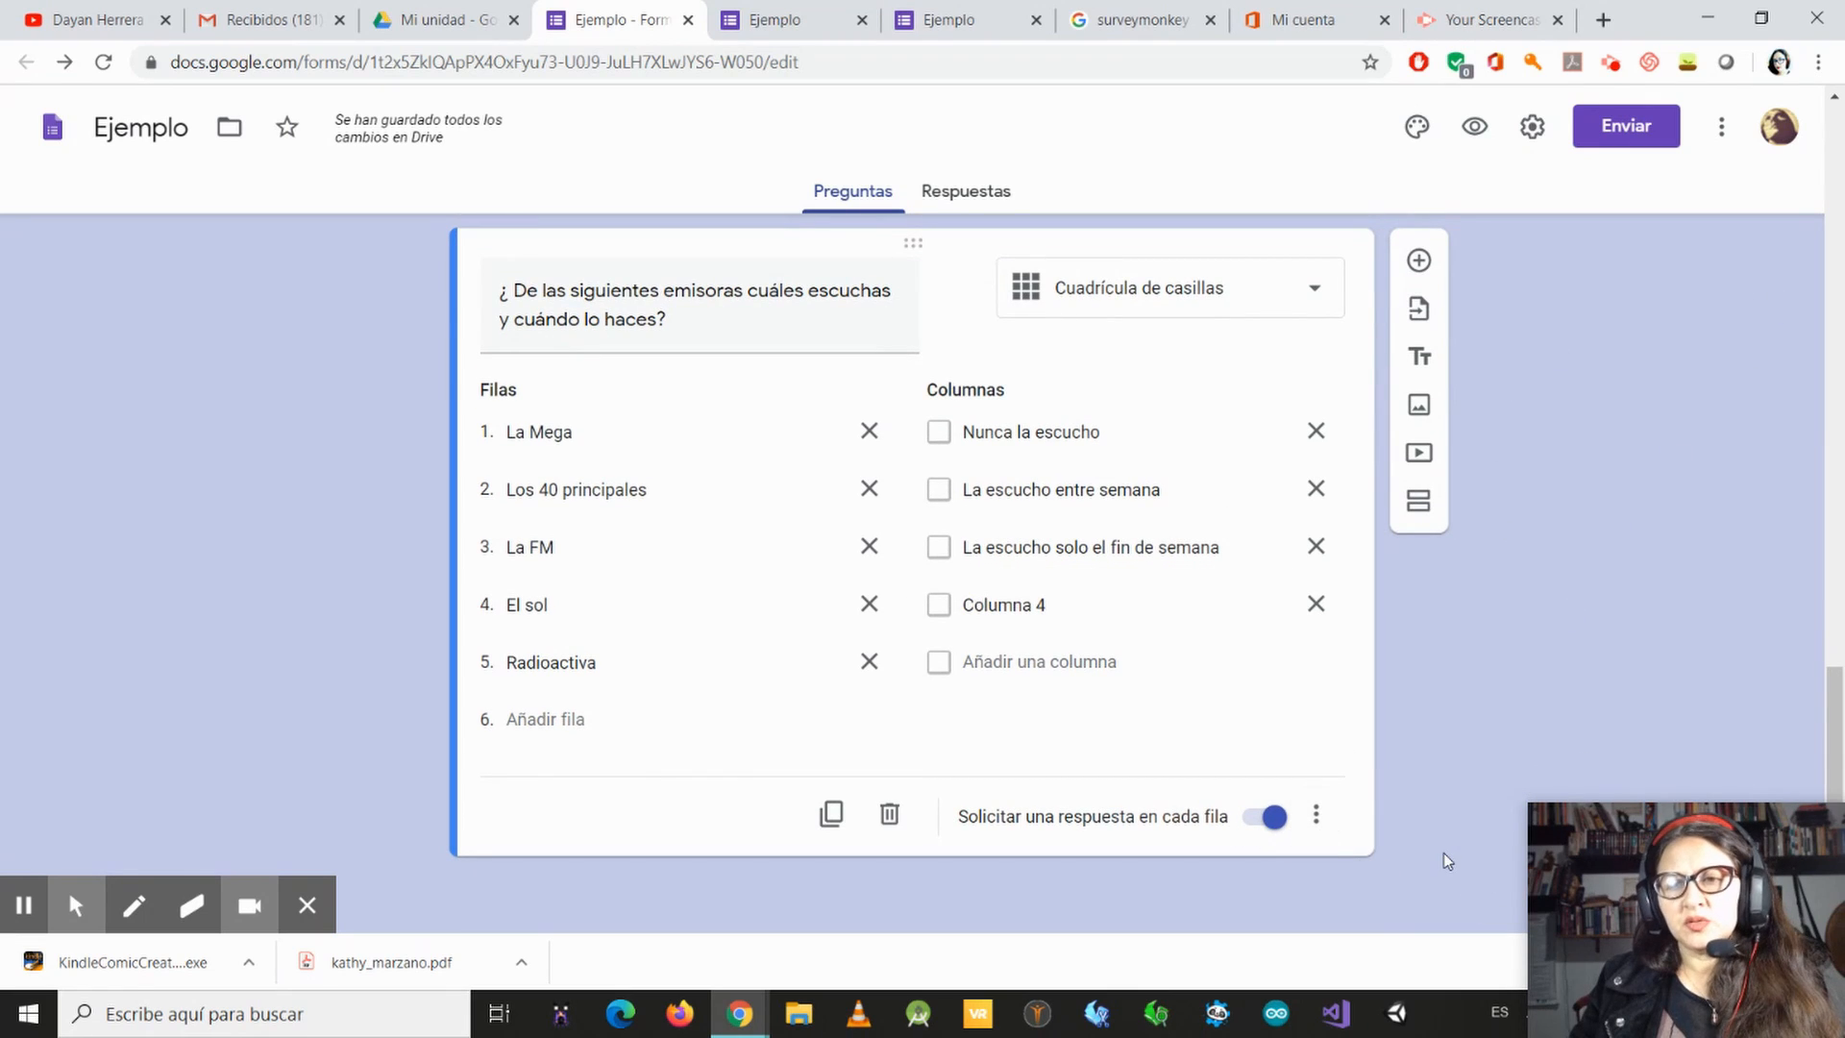
pyautogui.click(1420, 262)
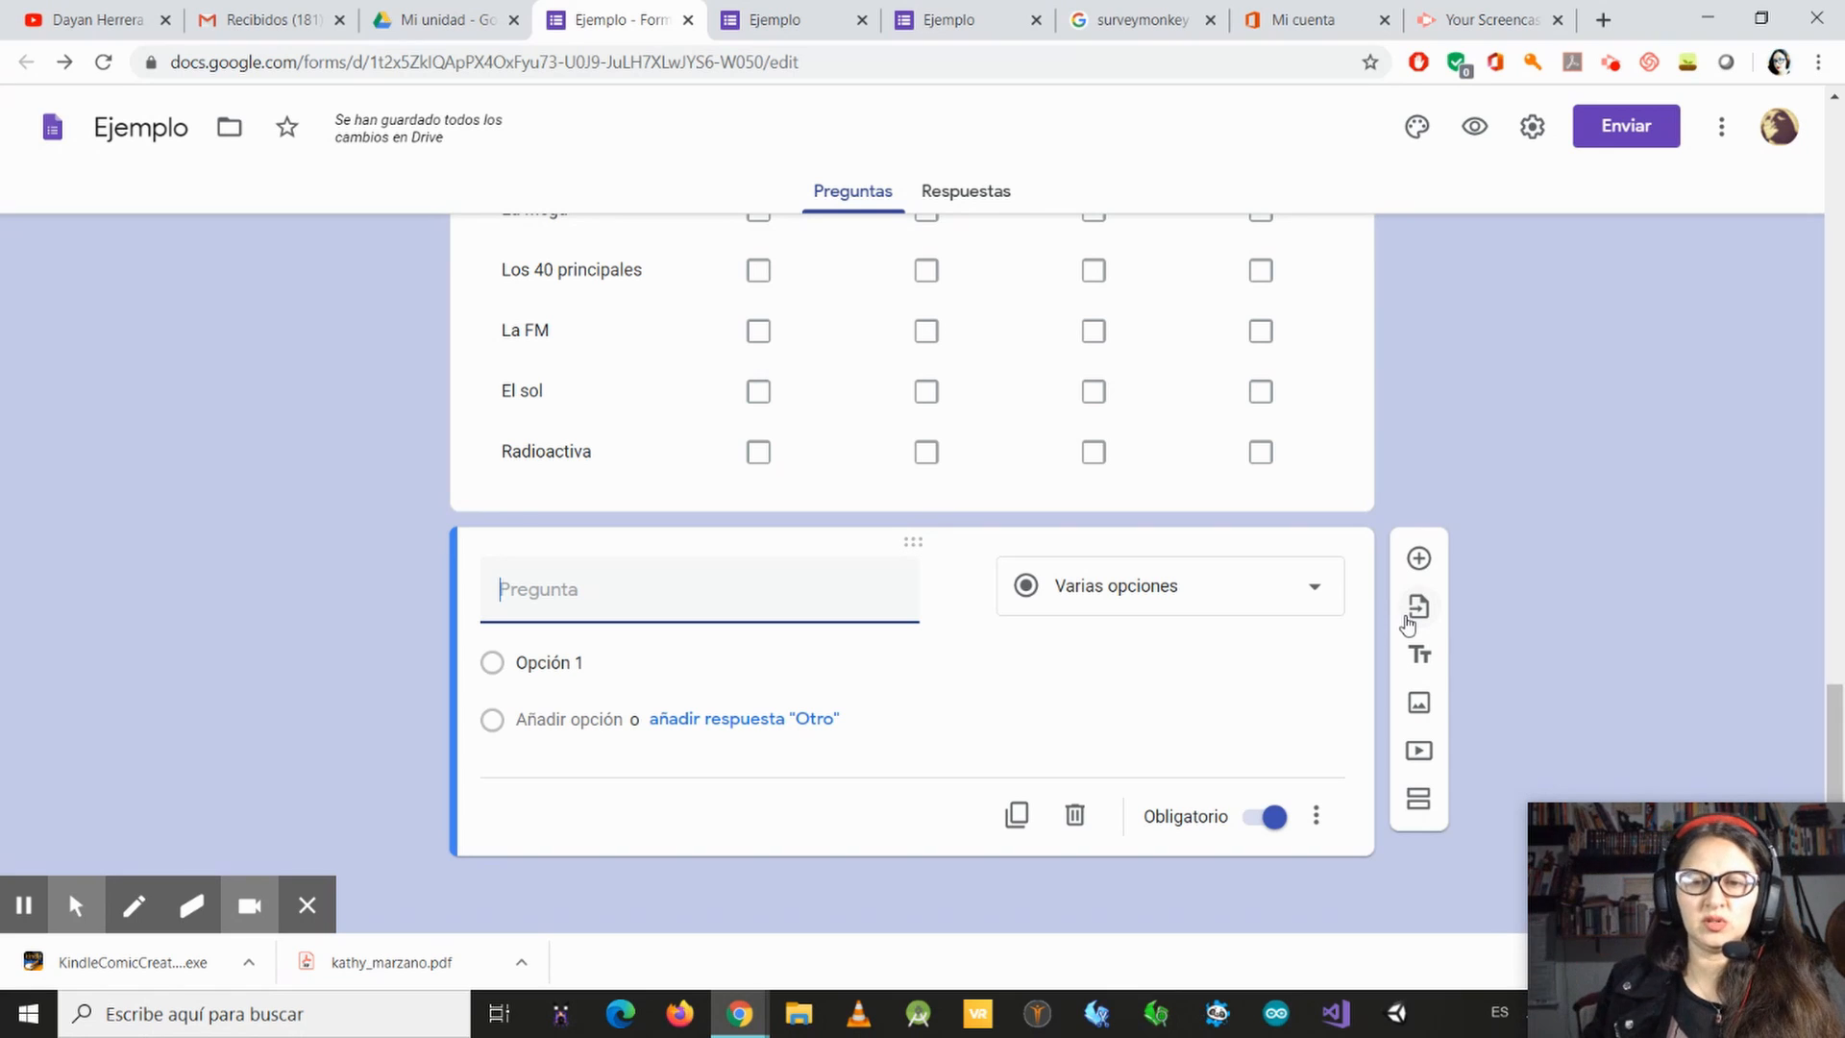
pyautogui.click(1324, 588)
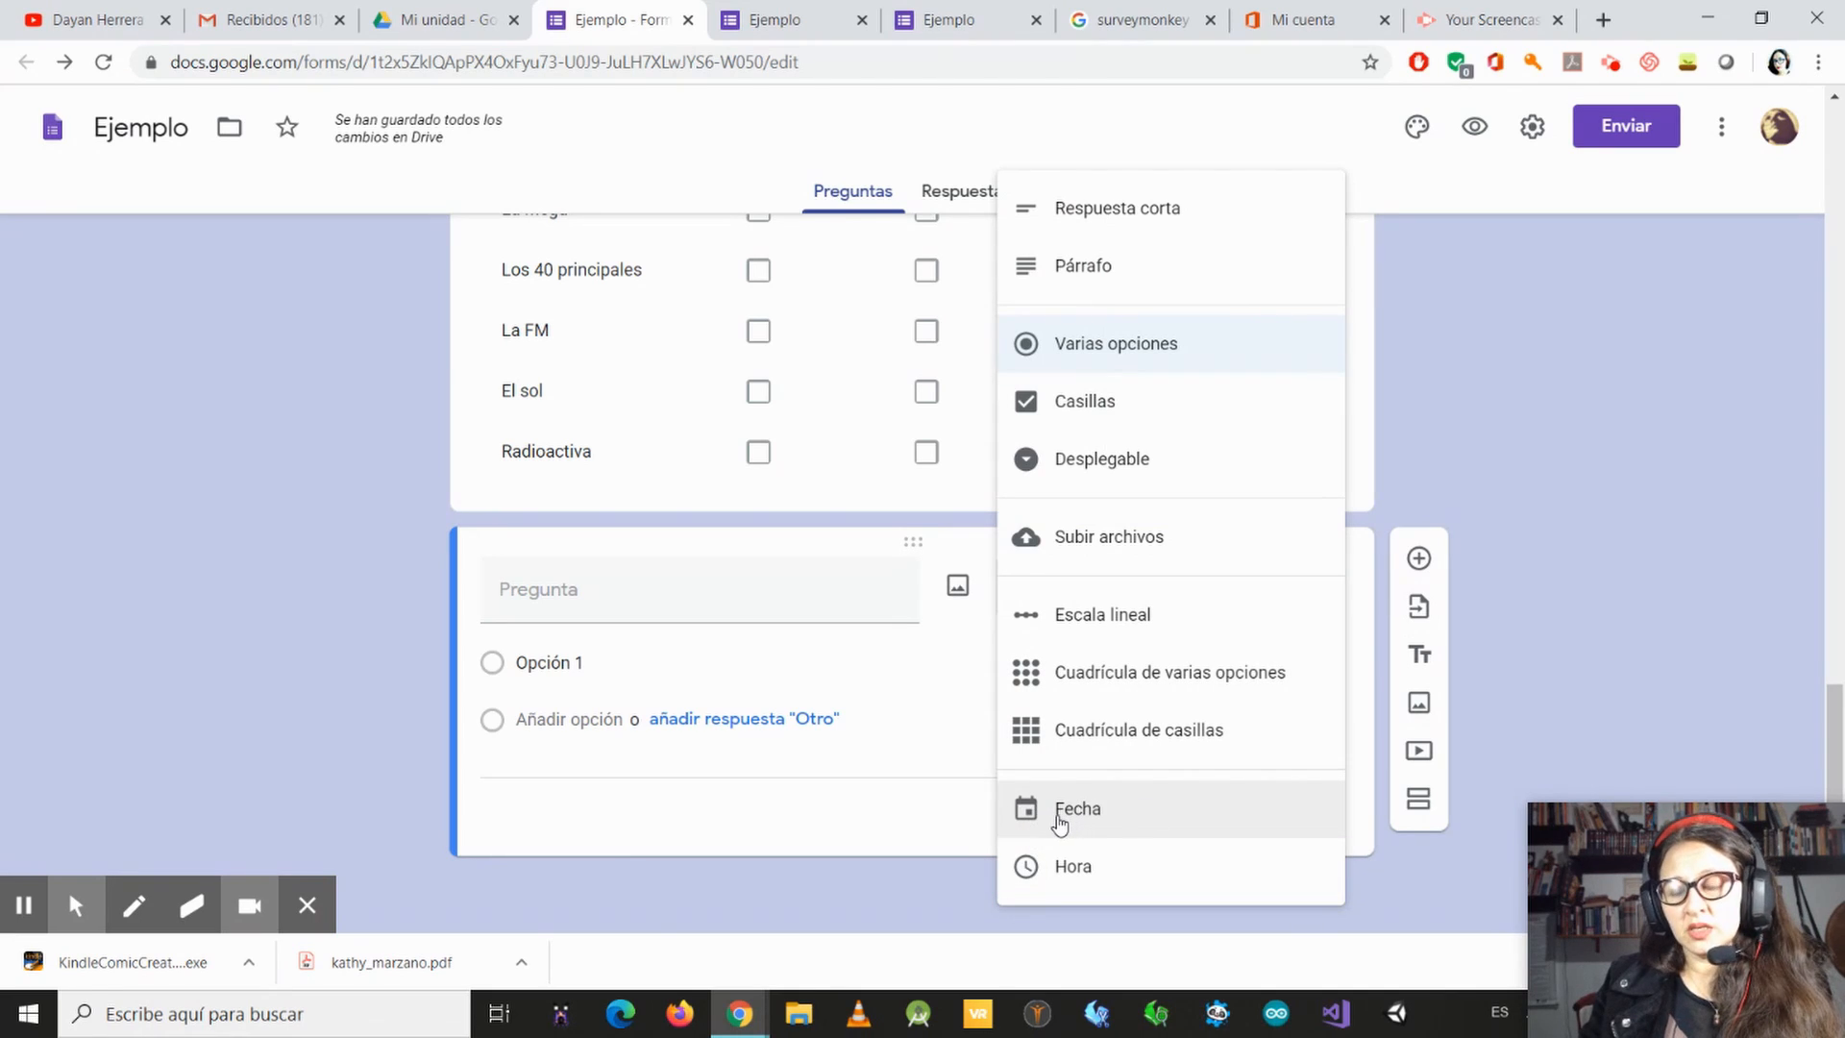
pyautogui.click(1057, 817)
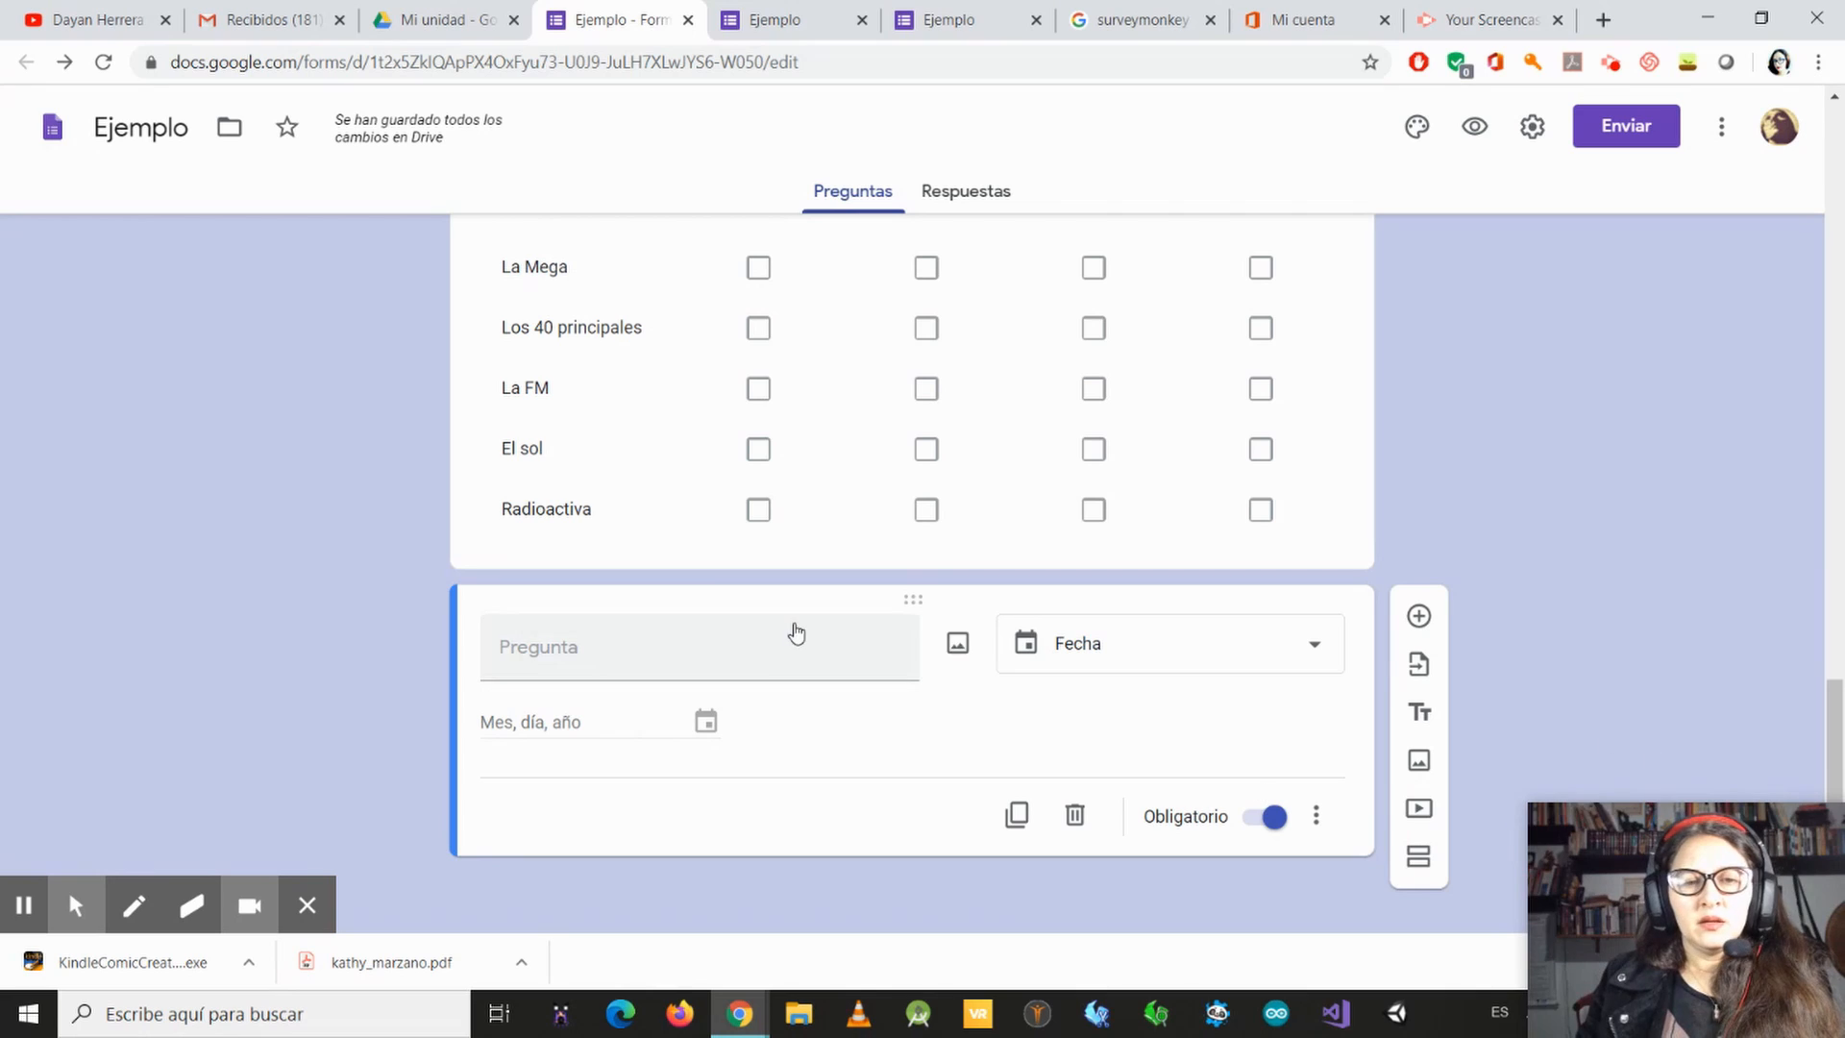
# Step: Title the date question "¿Cuándo nació usted?"
pyautogui.click(759, 639)
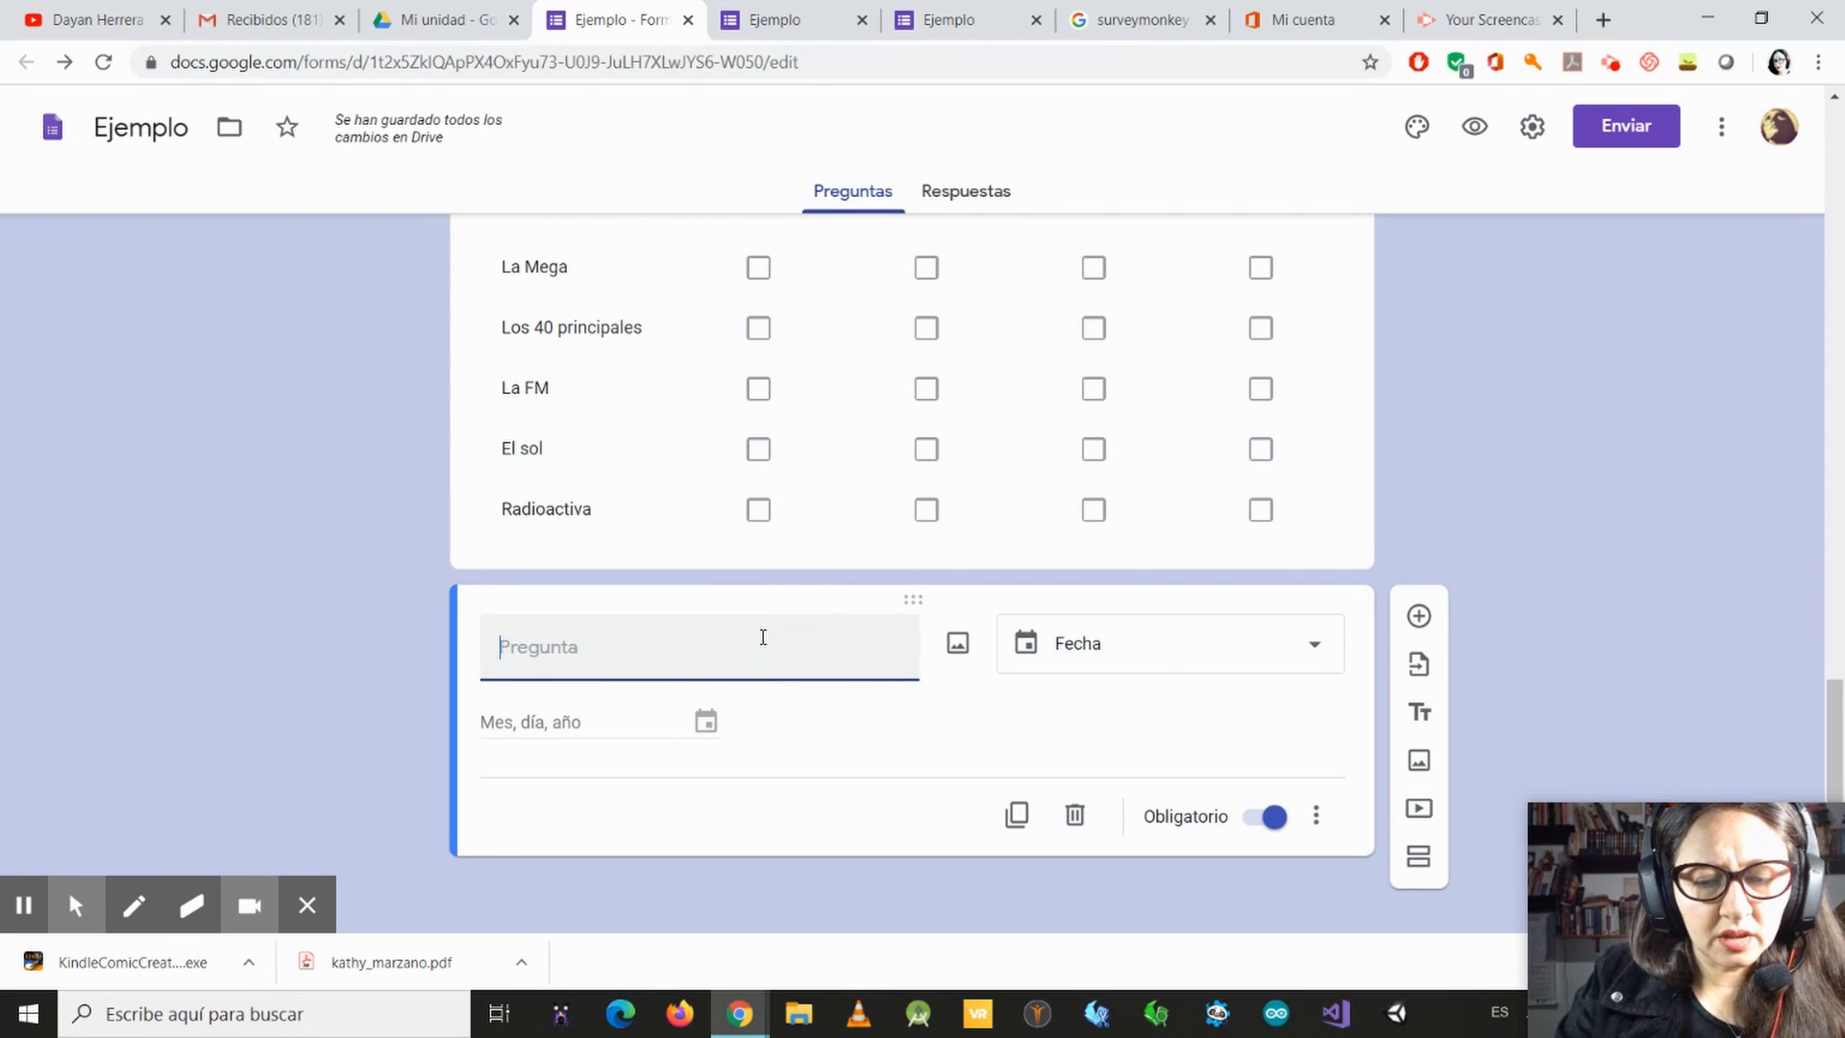
pyautogui.write('¿')
pyautogui.press('BackSpace')
pyautogui.write('¿cundo')
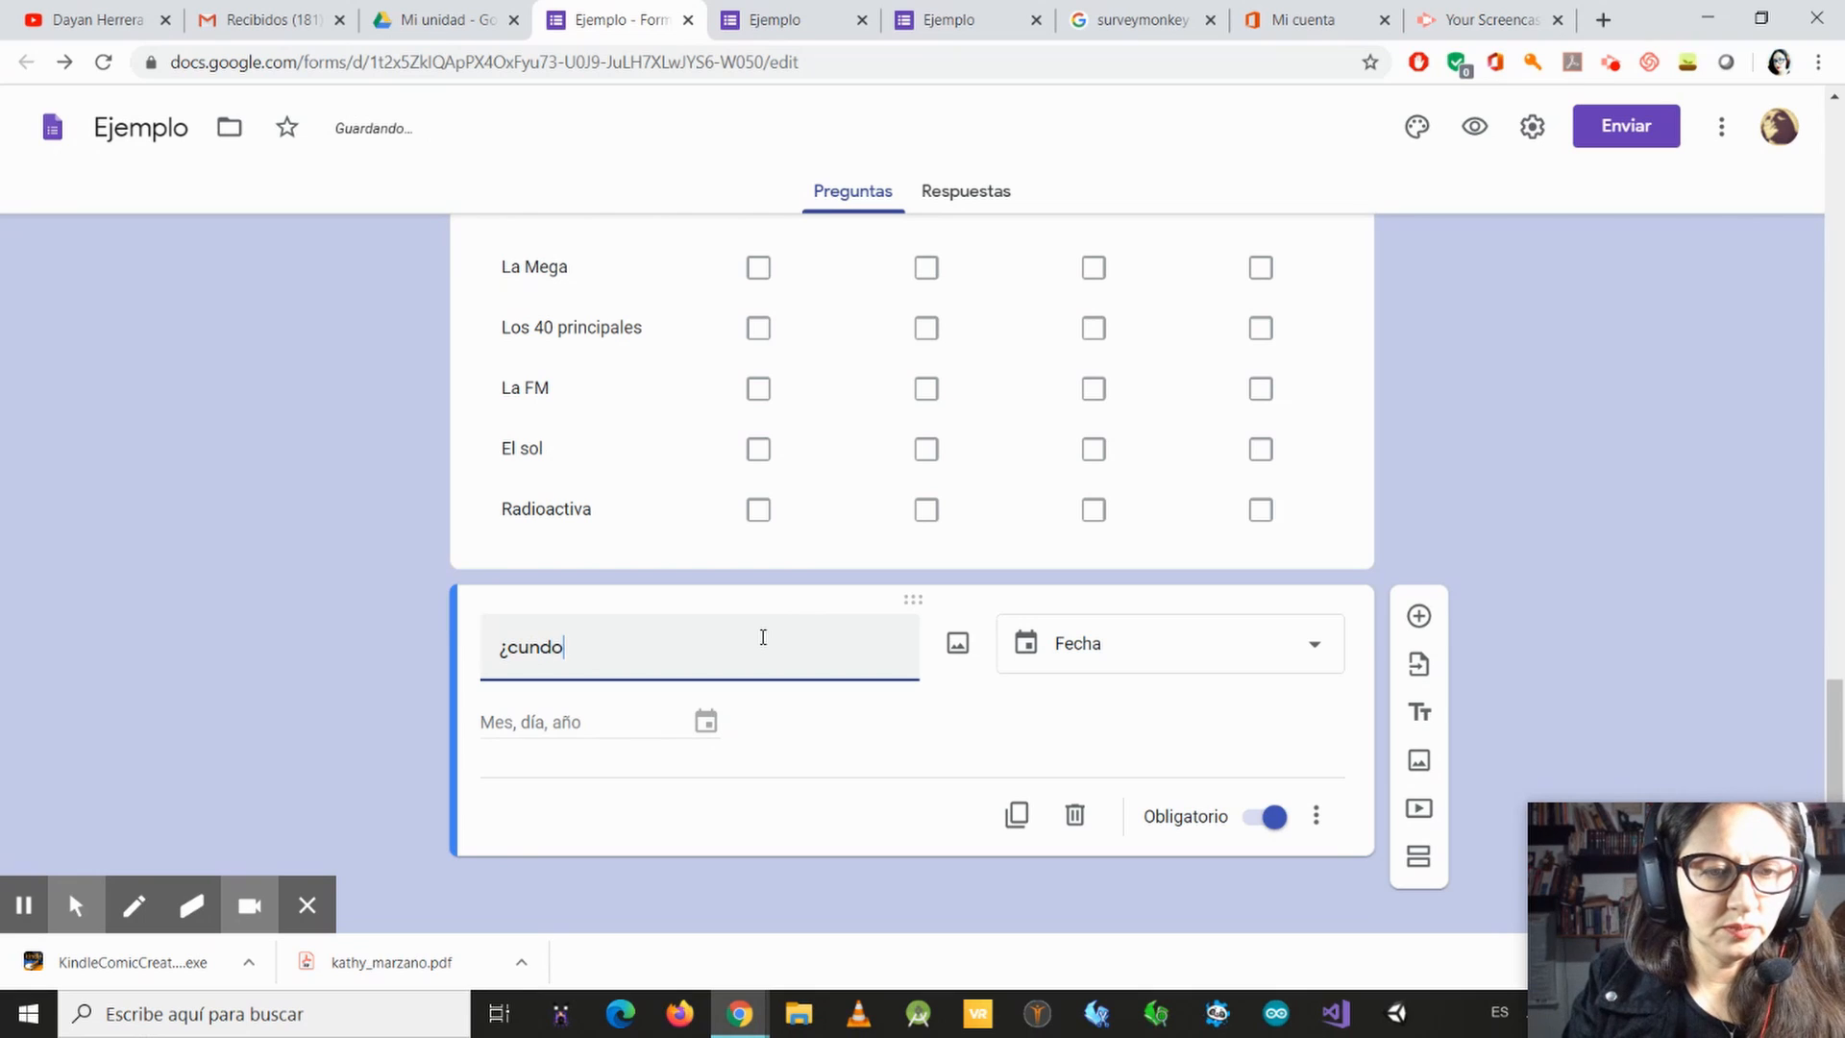
pyautogui.press('BackSpace')
pyautogui.press('BackSpace')
pyautogui.press('BackSpace')
pyautogui.press('BackSpace')
pyautogui.press('BackSpace')
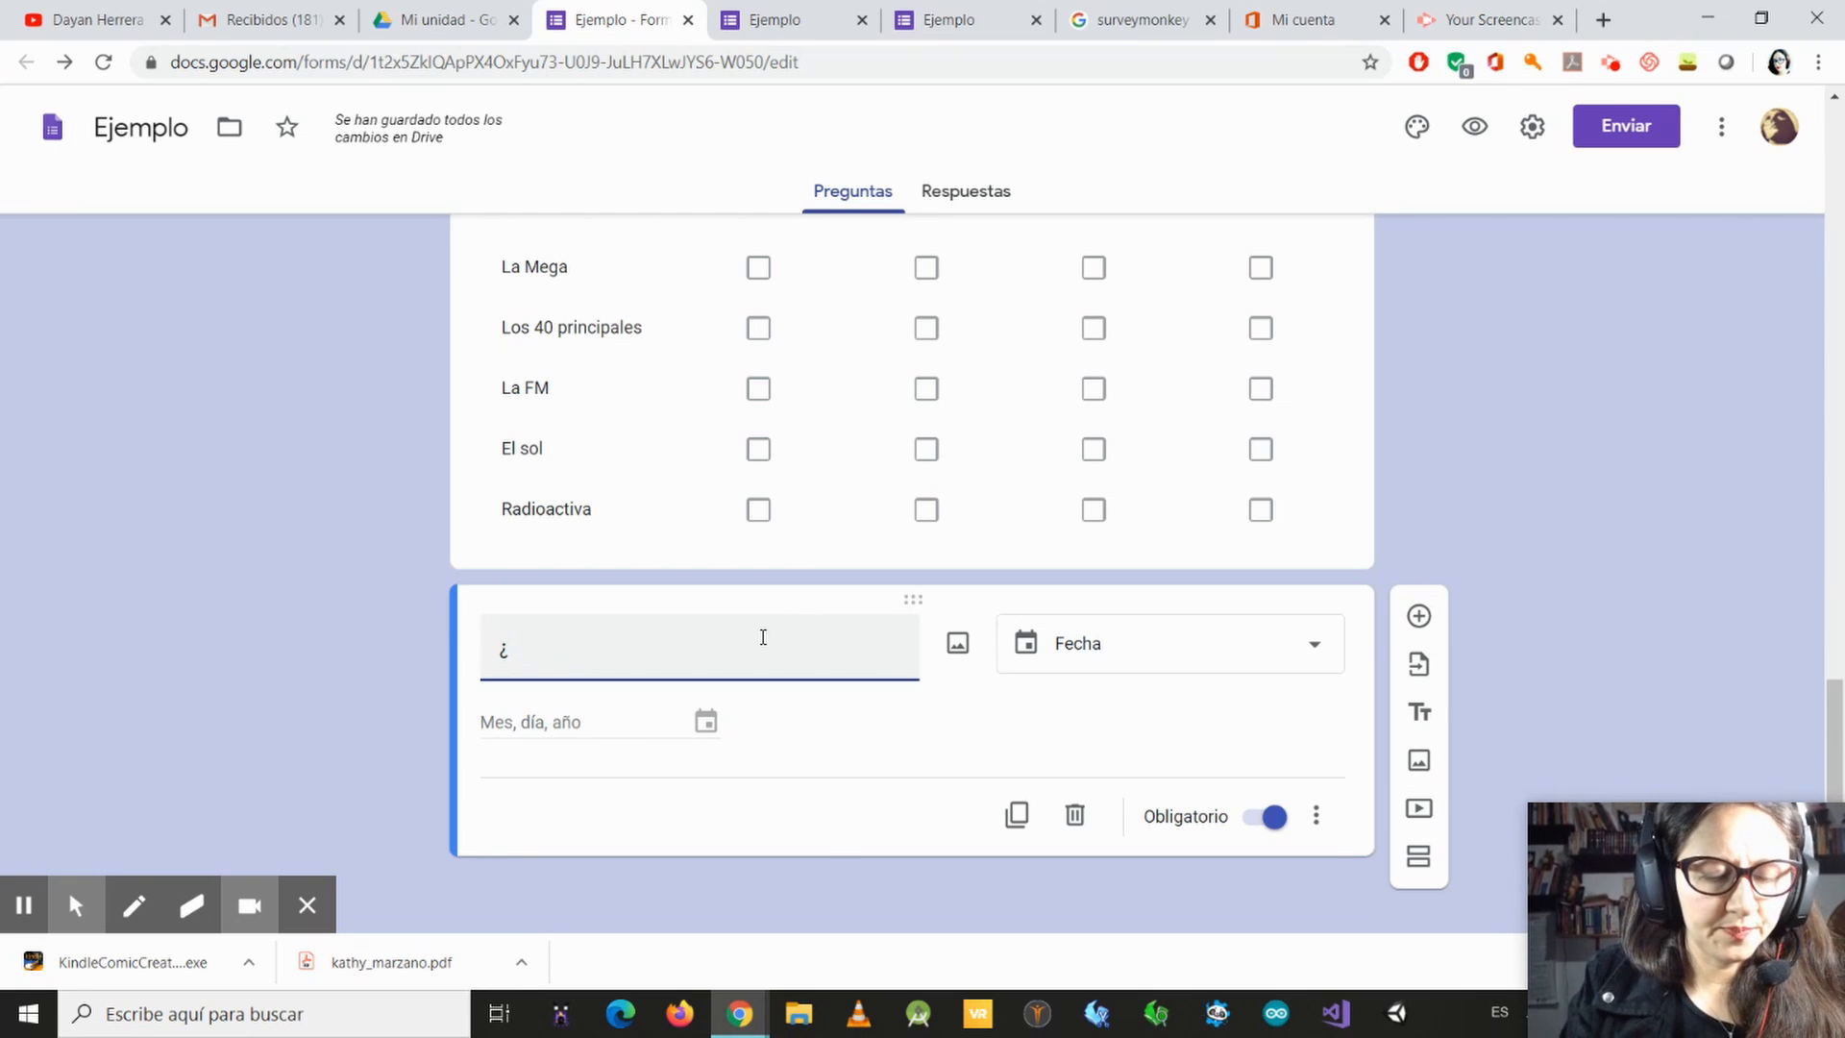
pyautogui.write('¿C')
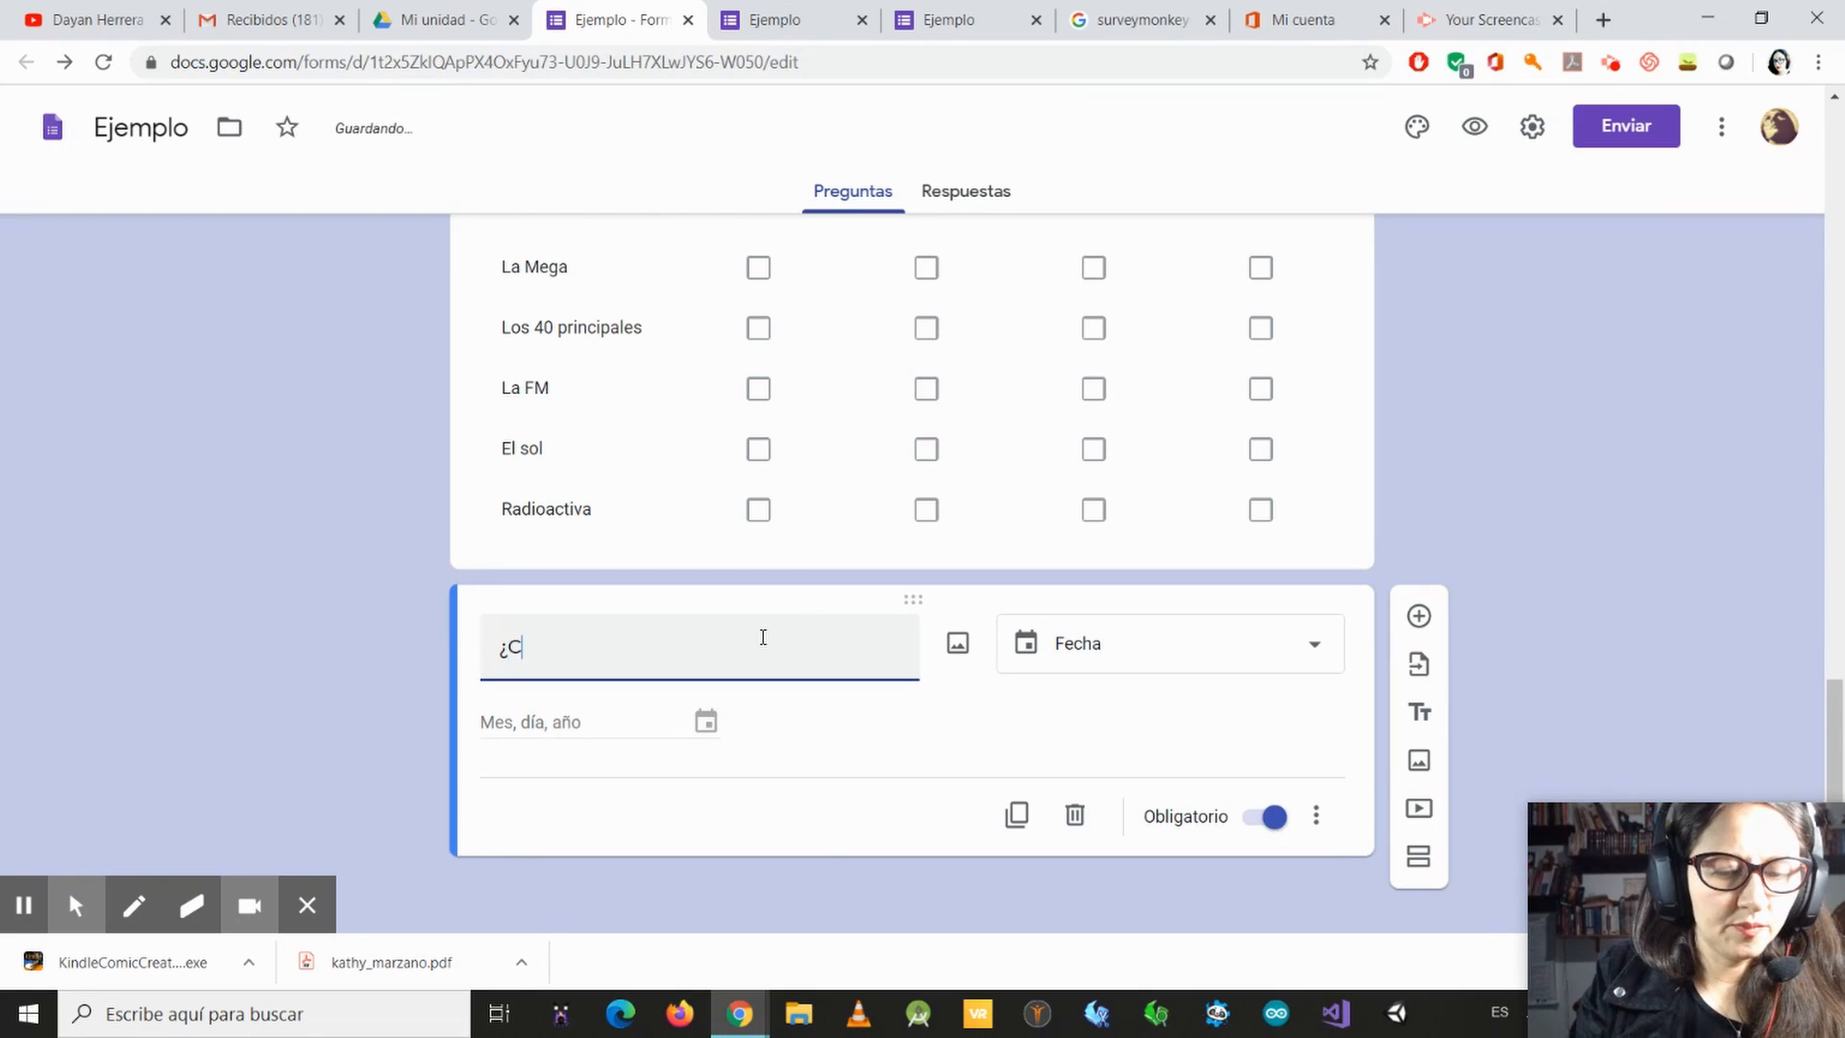
pyautogui.write('uándo')
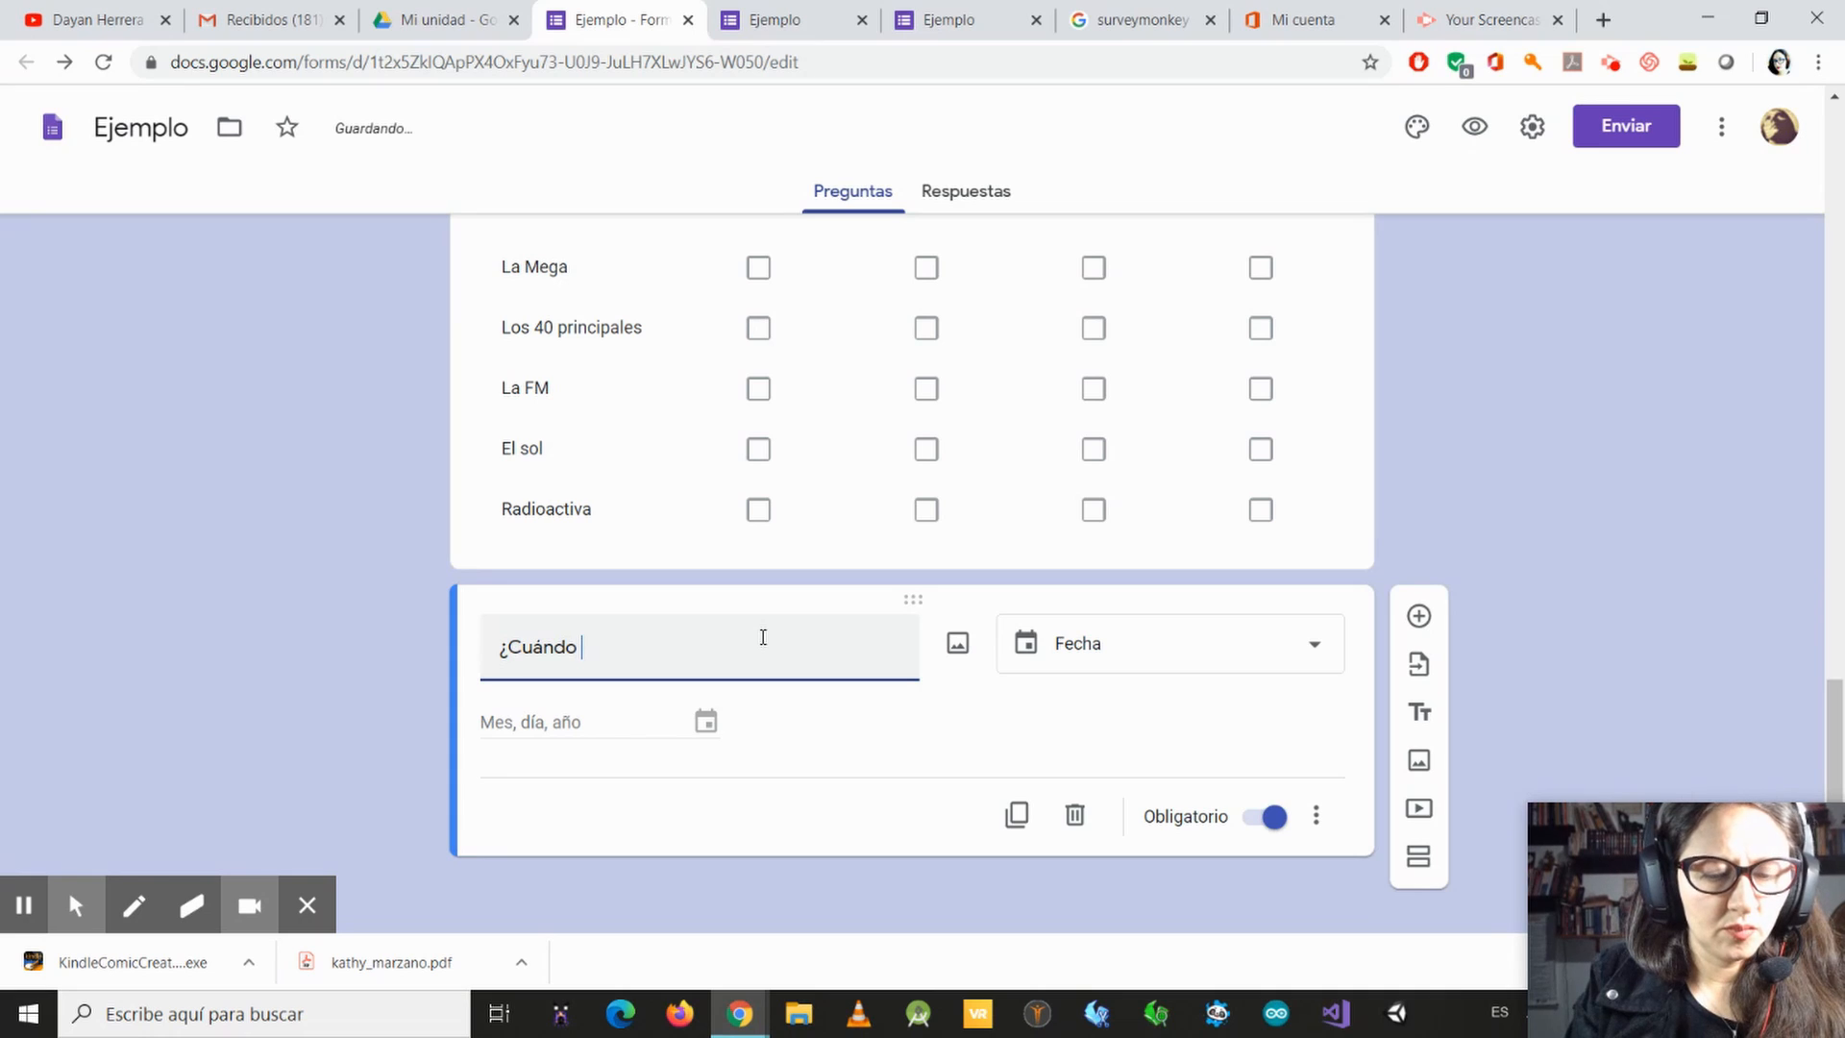
pyautogui.write(' naci')
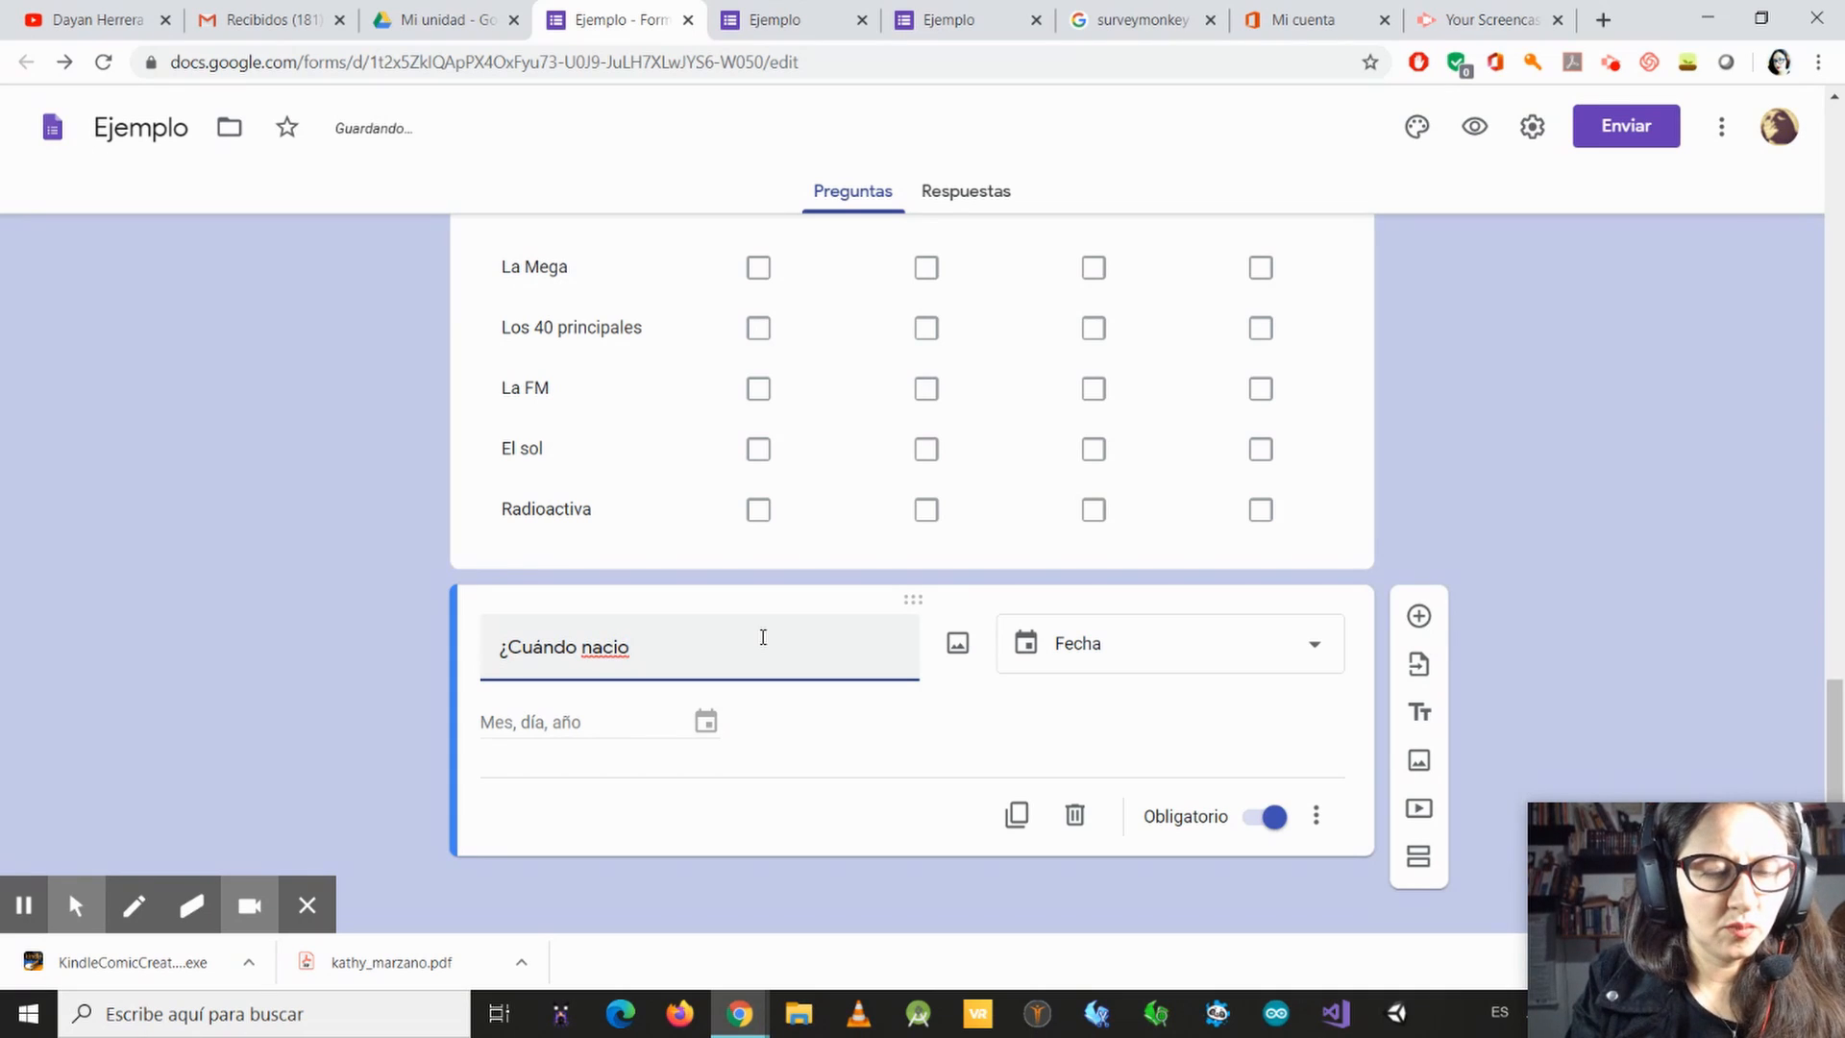
pyautogui.write('ó u')
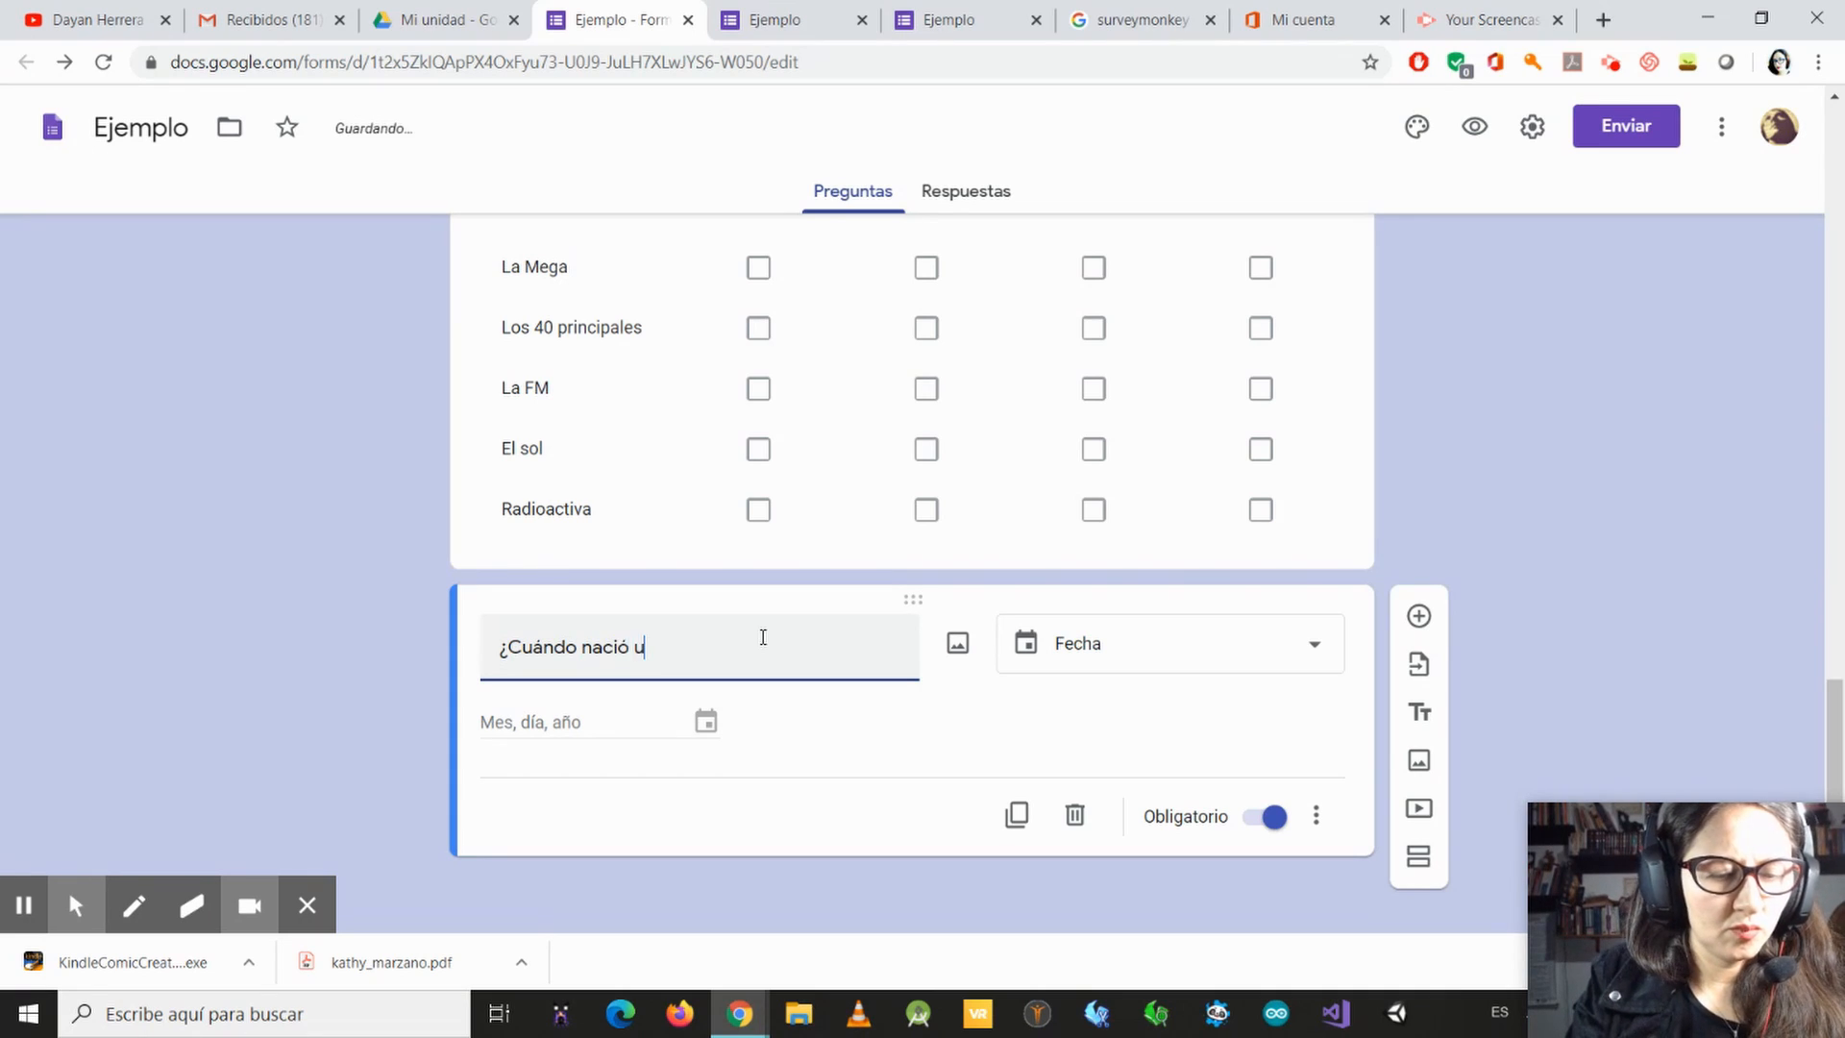
pyautogui.write('sted?')
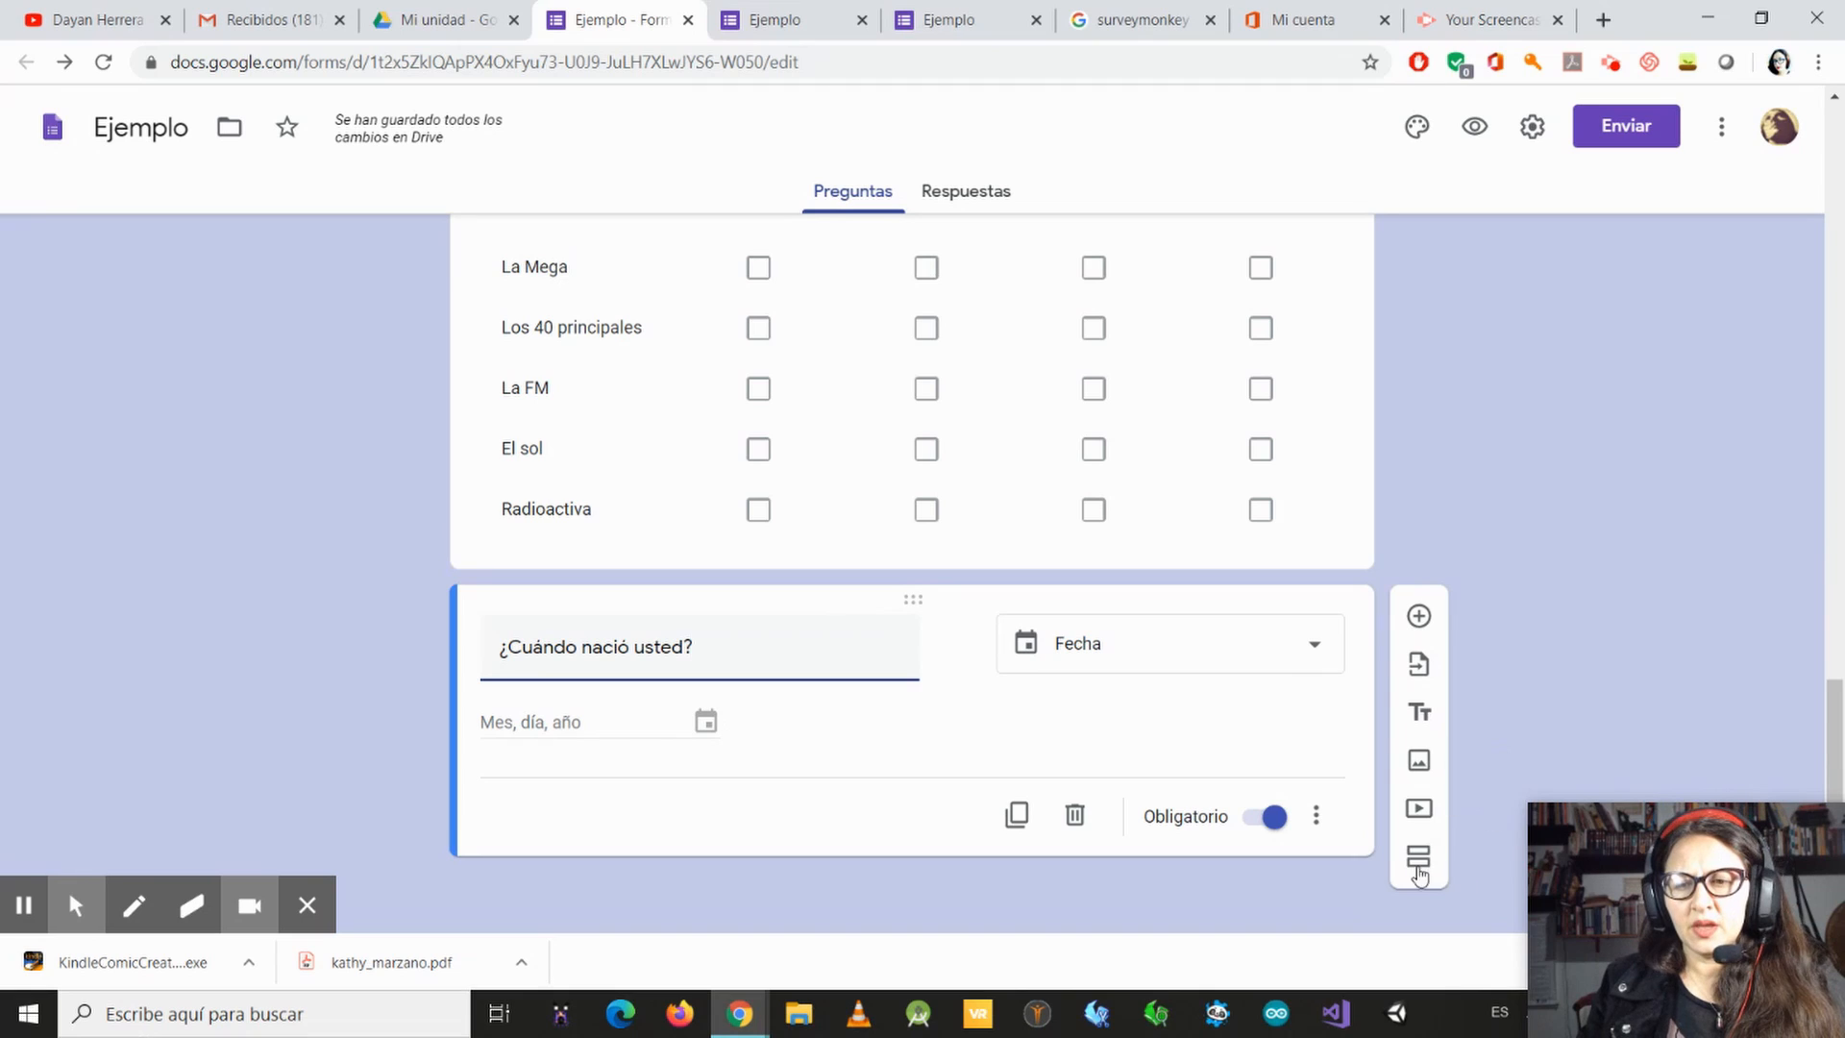
# Step: Add an untitled question of the default type below the date question and preview the form
pyautogui.click(1419, 617)
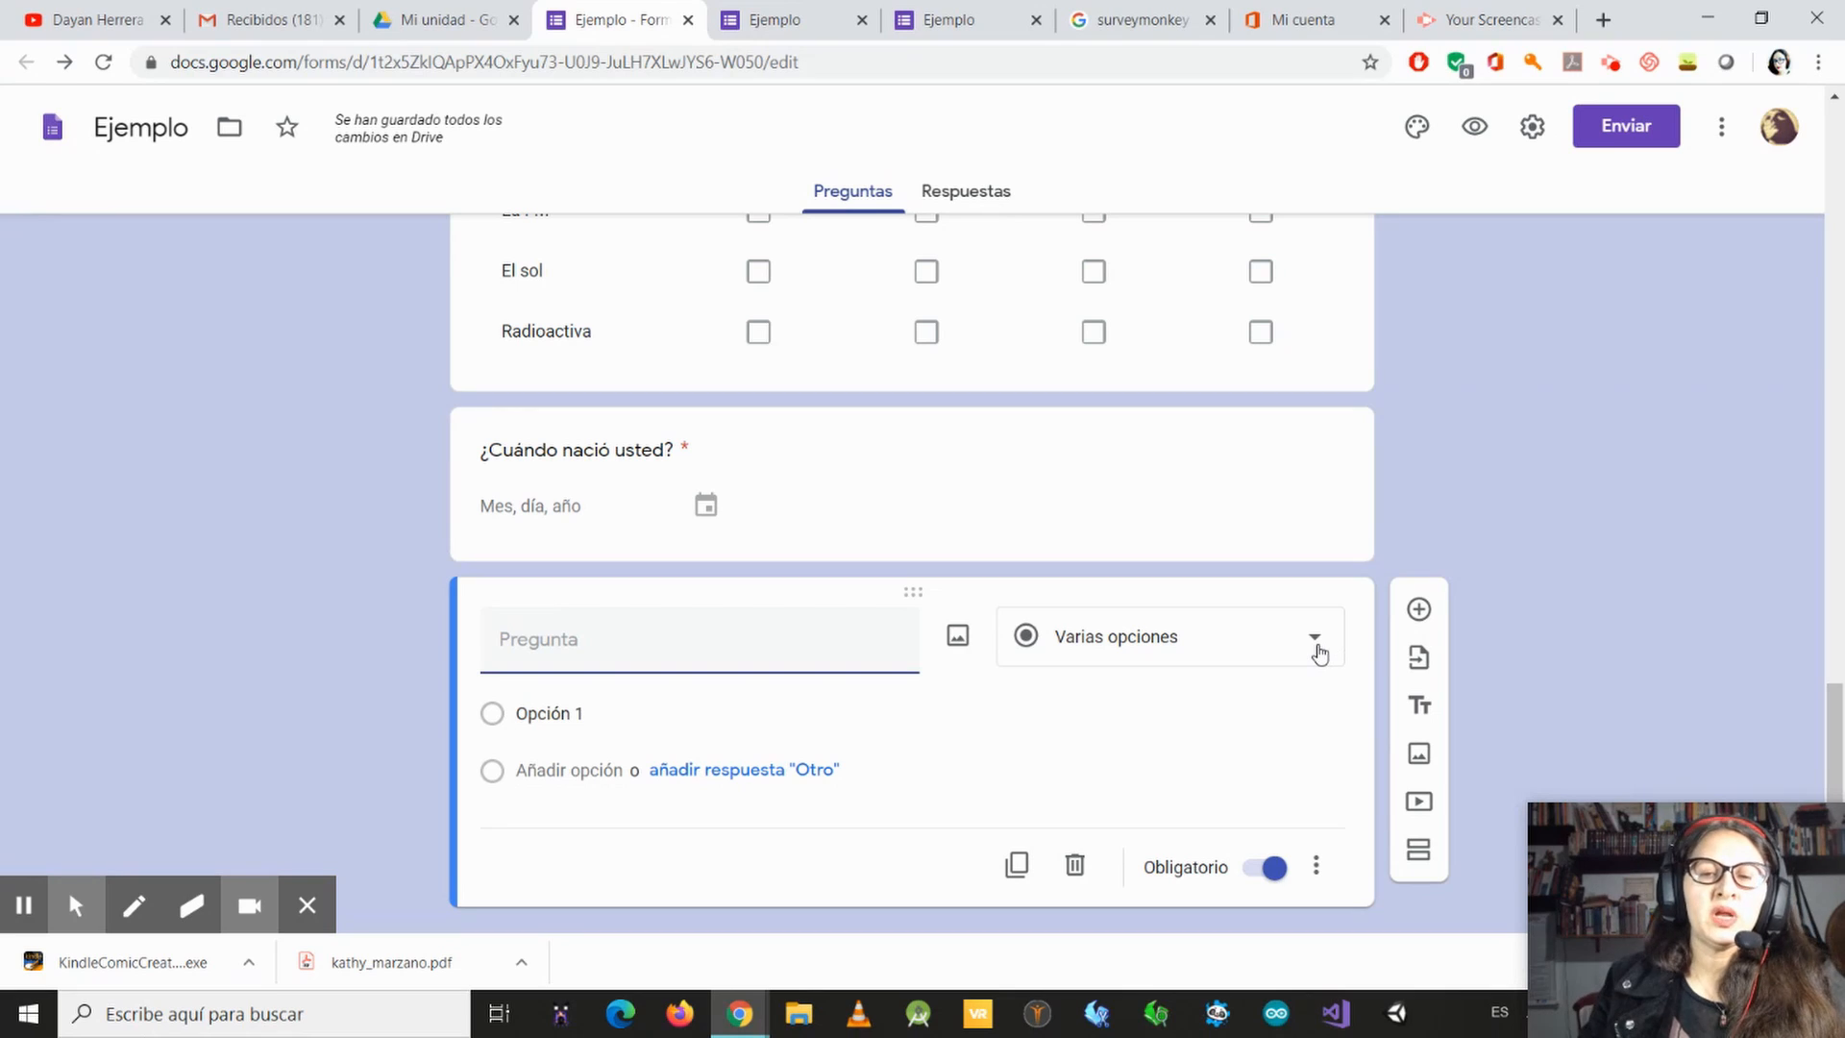
pyautogui.click(1320, 654)
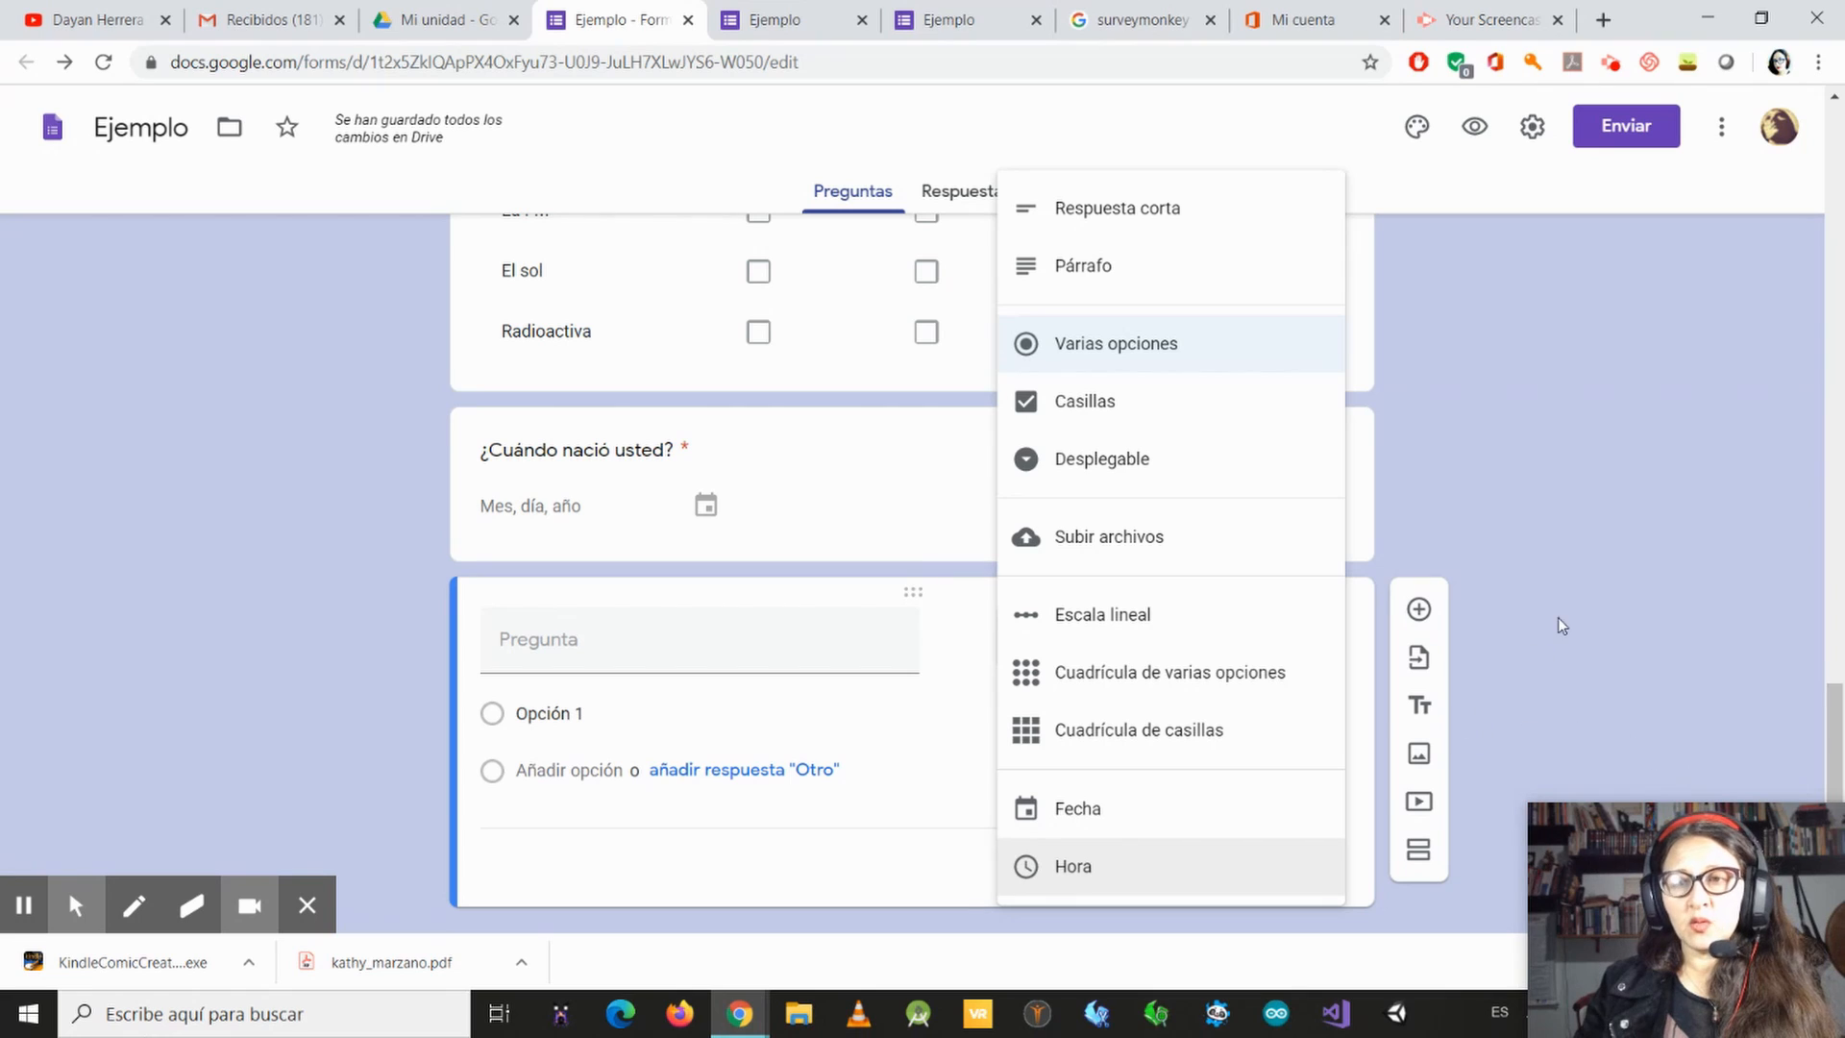
pyautogui.scroll(5, 1537, 605)
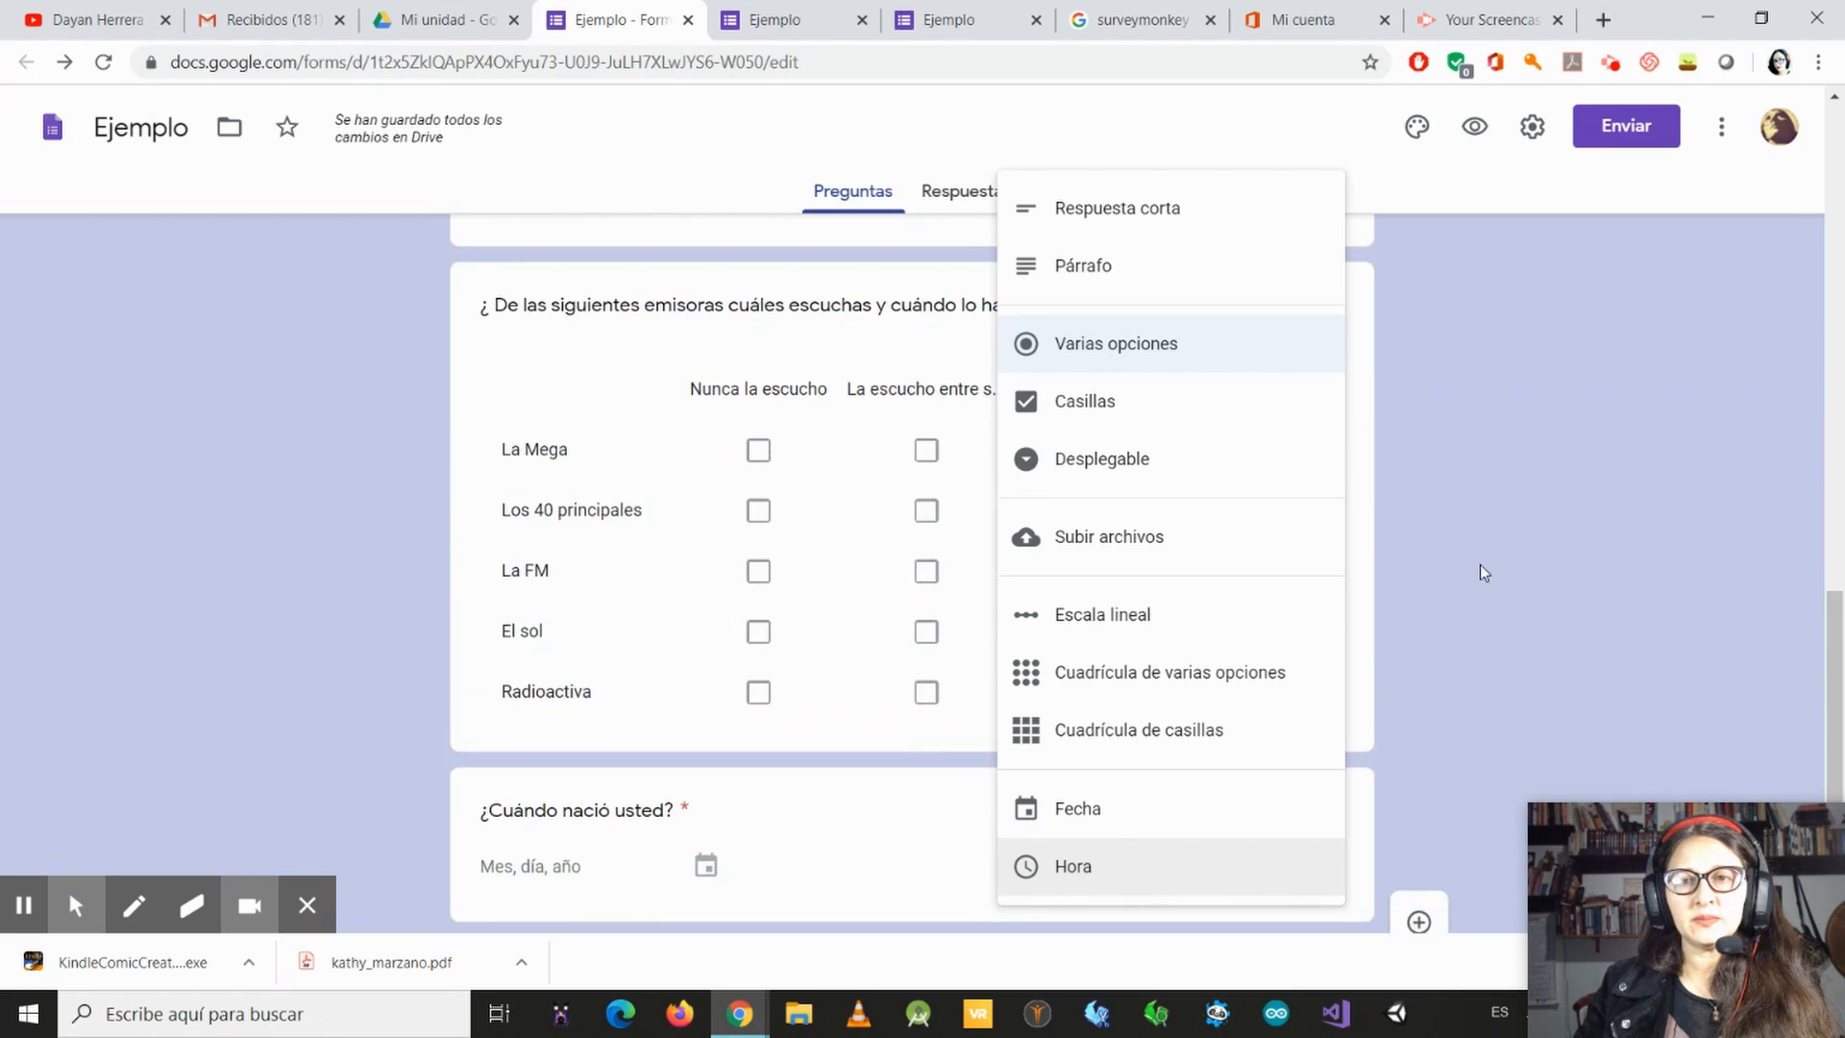
pyautogui.click(1471, 150)
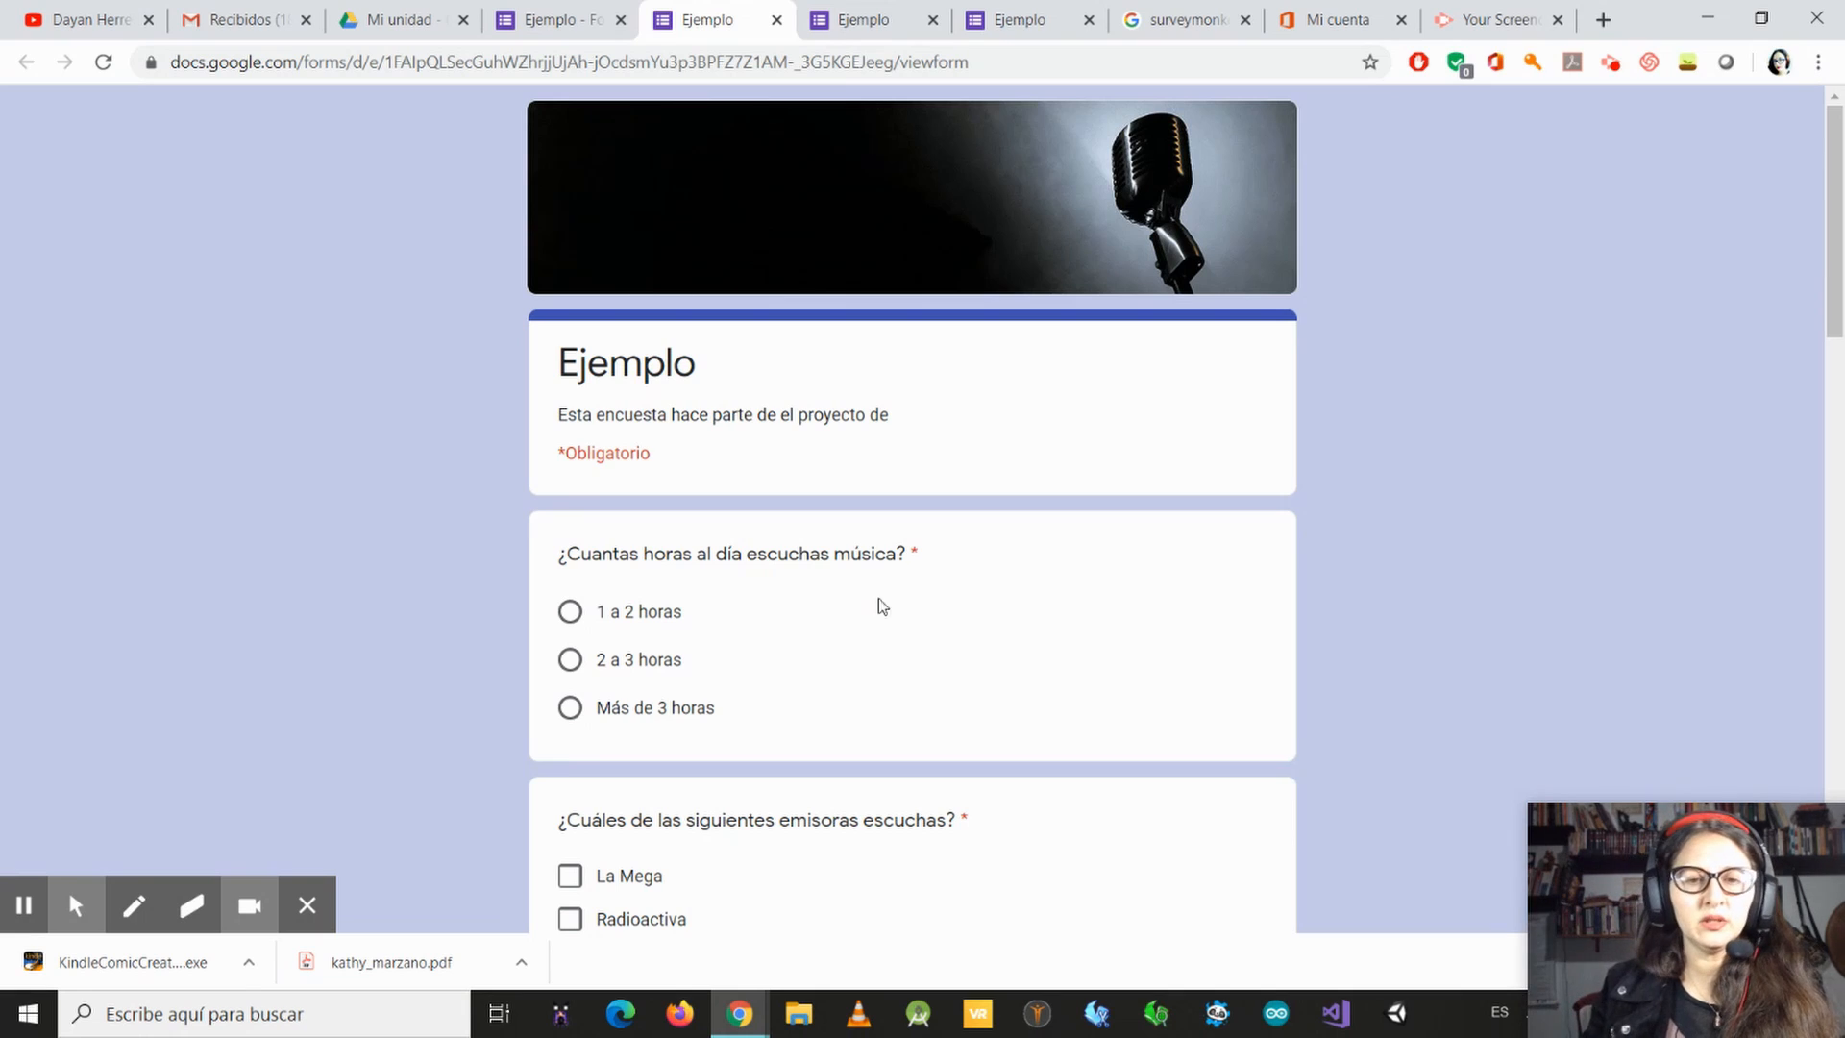
# Step: In the preview, try the options for daily music listening hours and leave "2 a 3 horas" selected
pyautogui.scroll(-2, 596, 538)
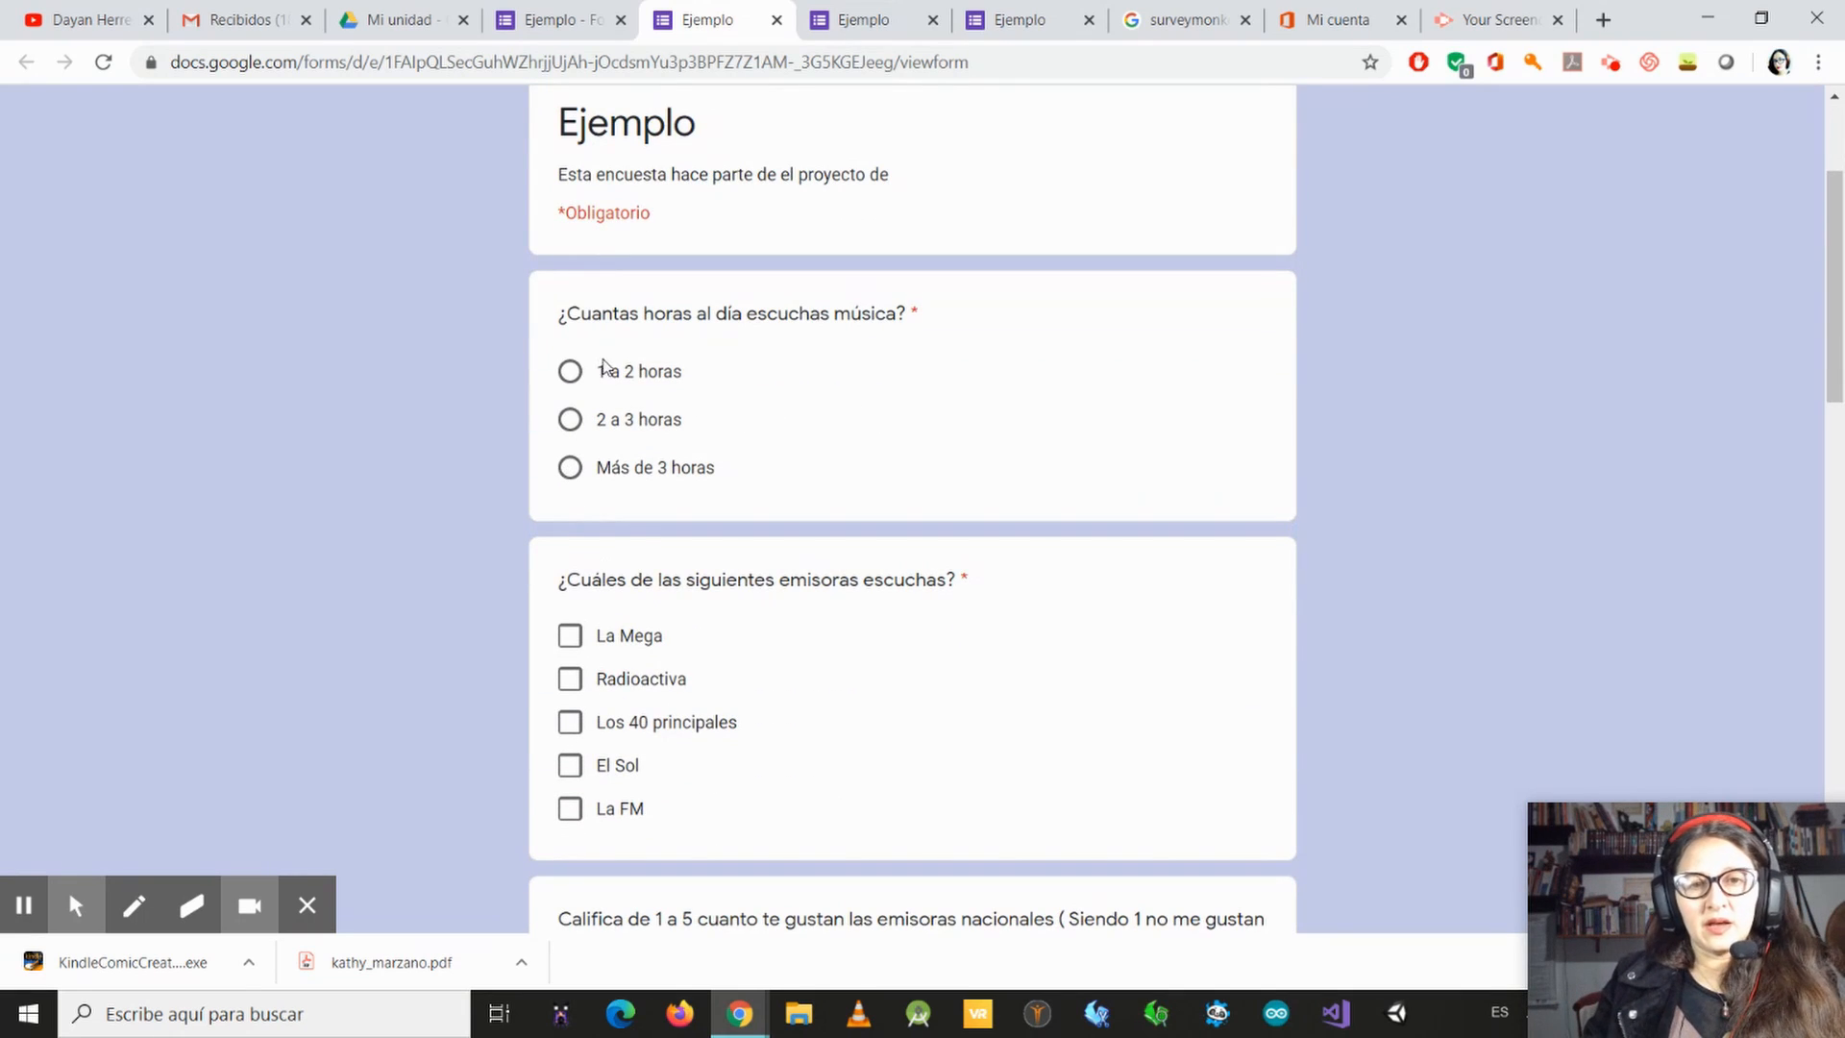
pyautogui.click(570, 419)
pyautogui.click(570, 371)
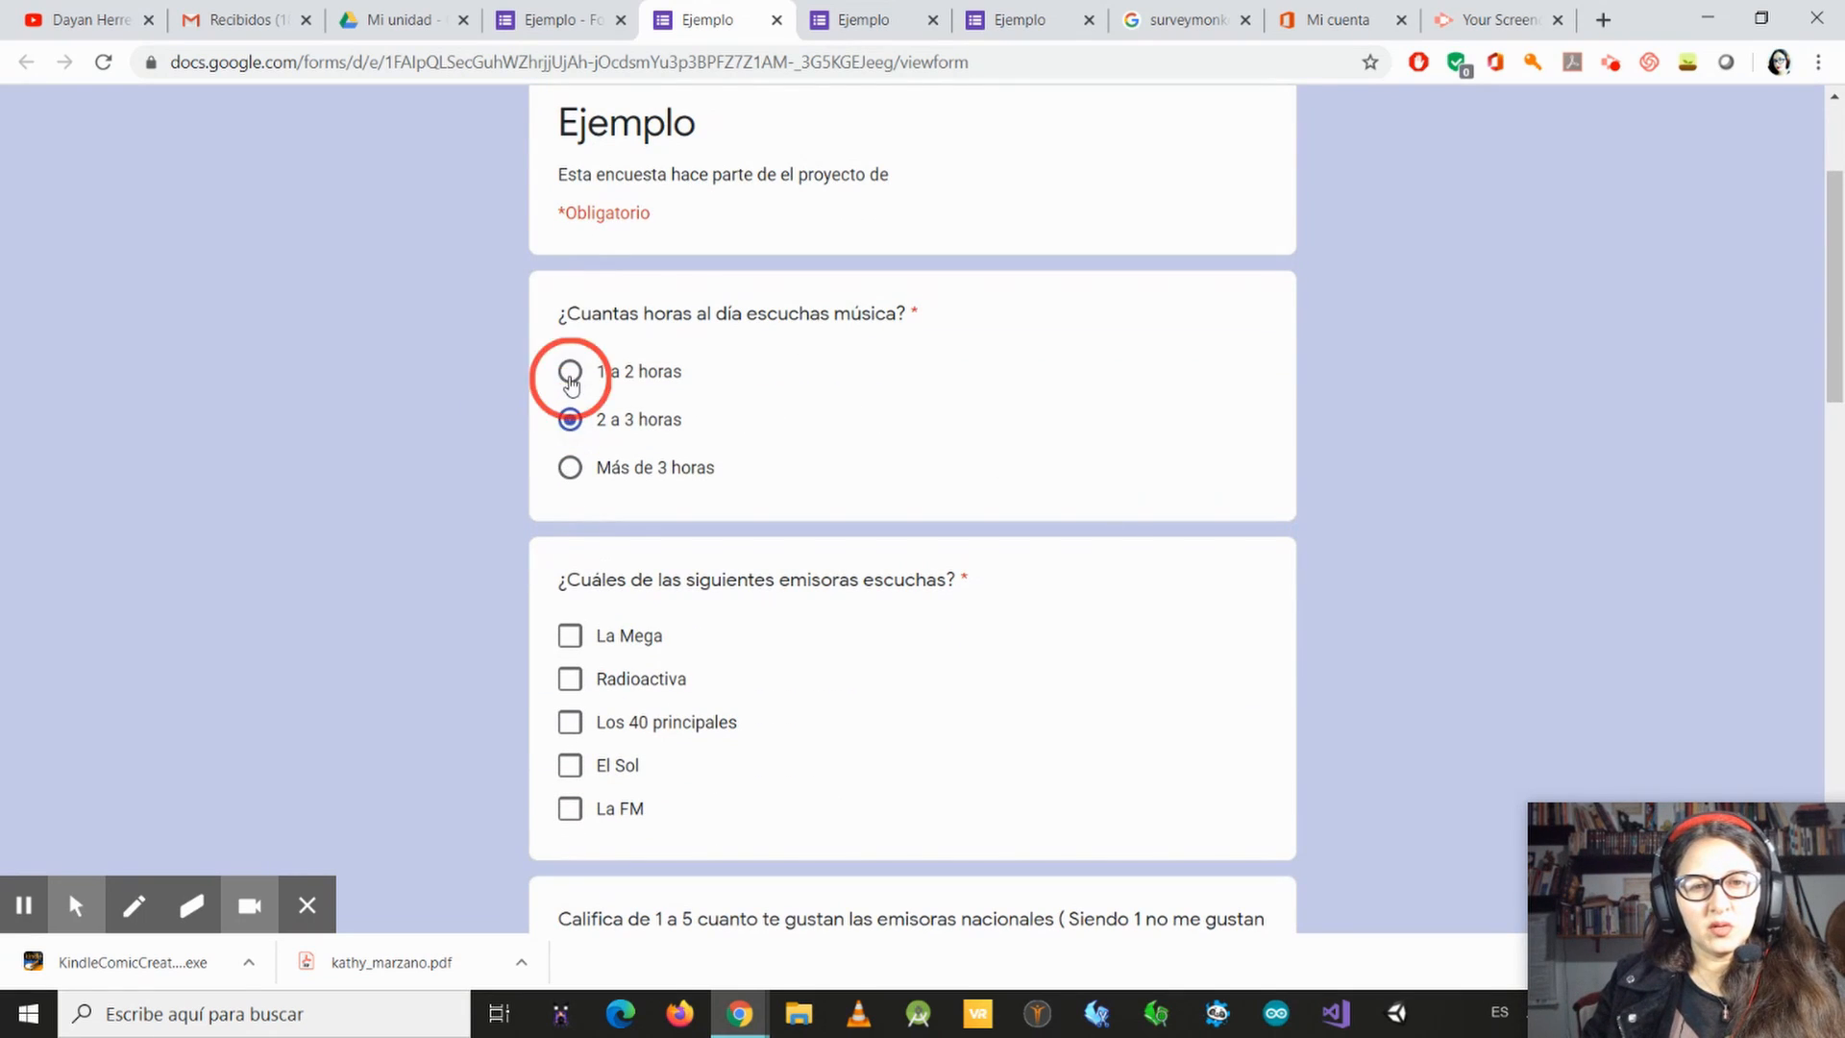
pyautogui.click(572, 469)
pyautogui.click(570, 371)
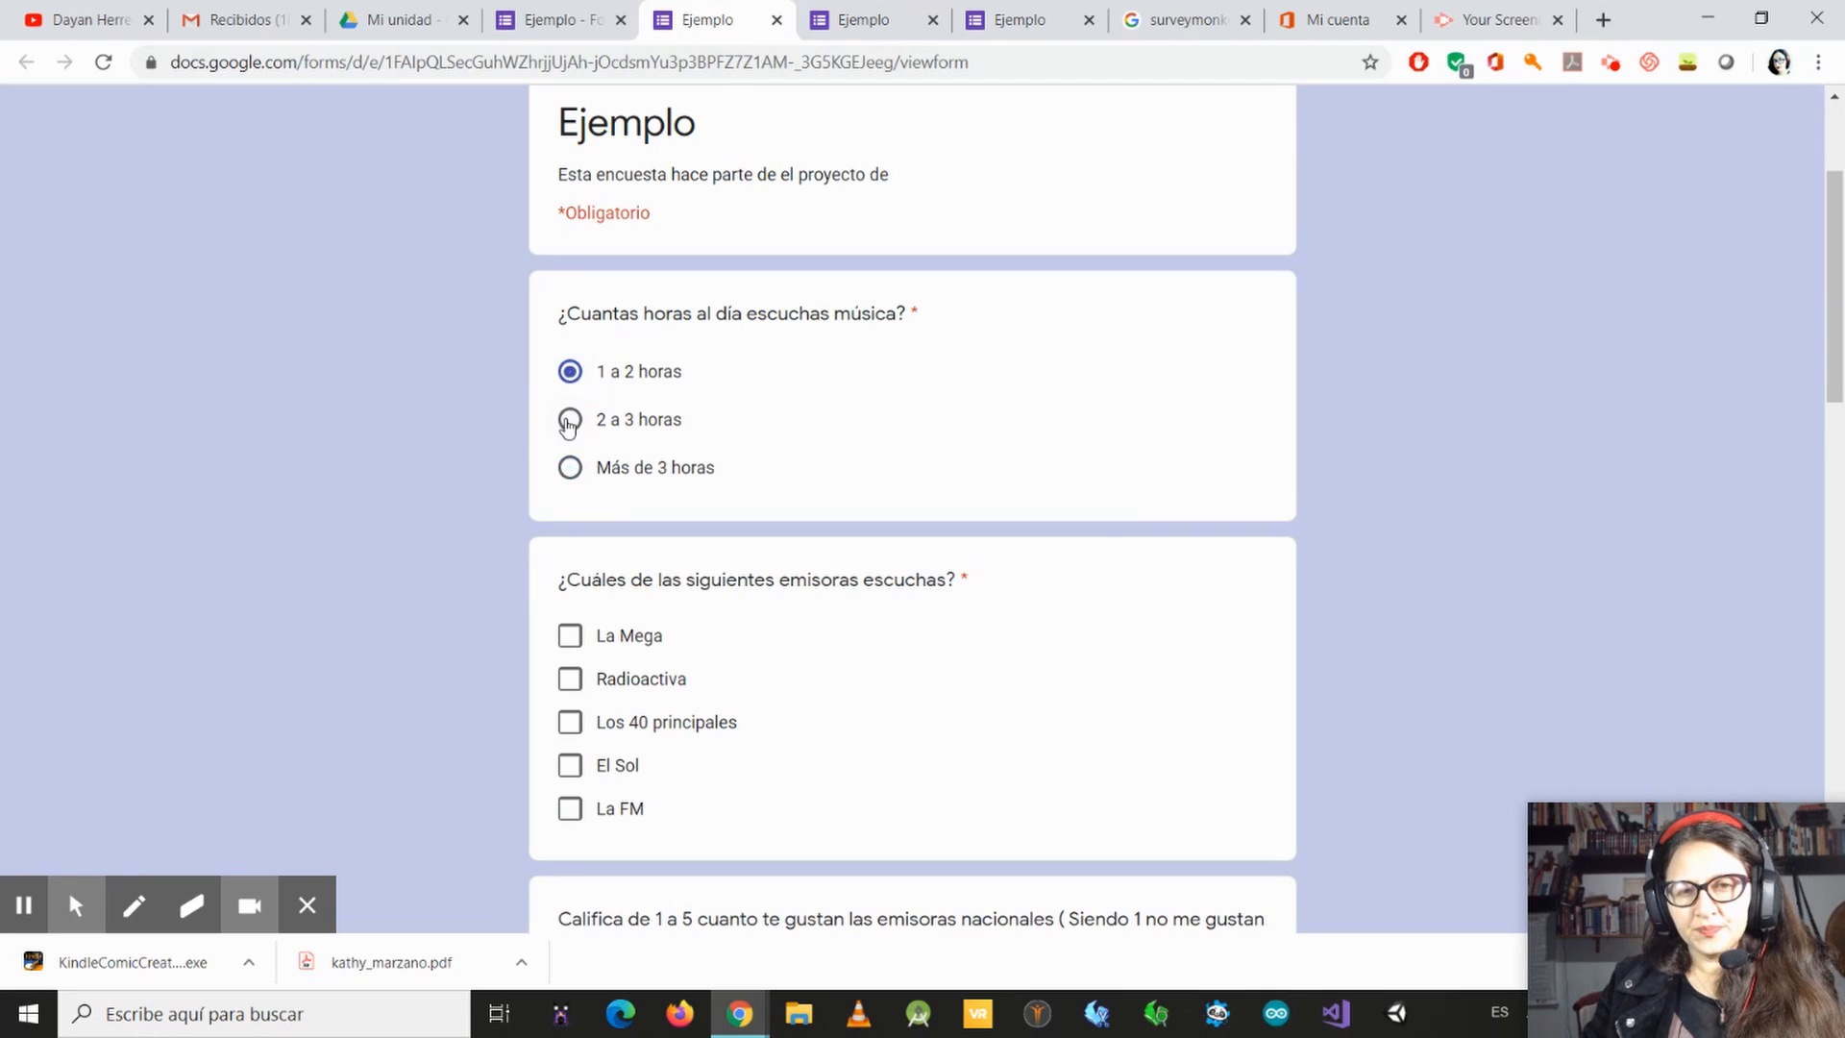
pyautogui.click(569, 418)
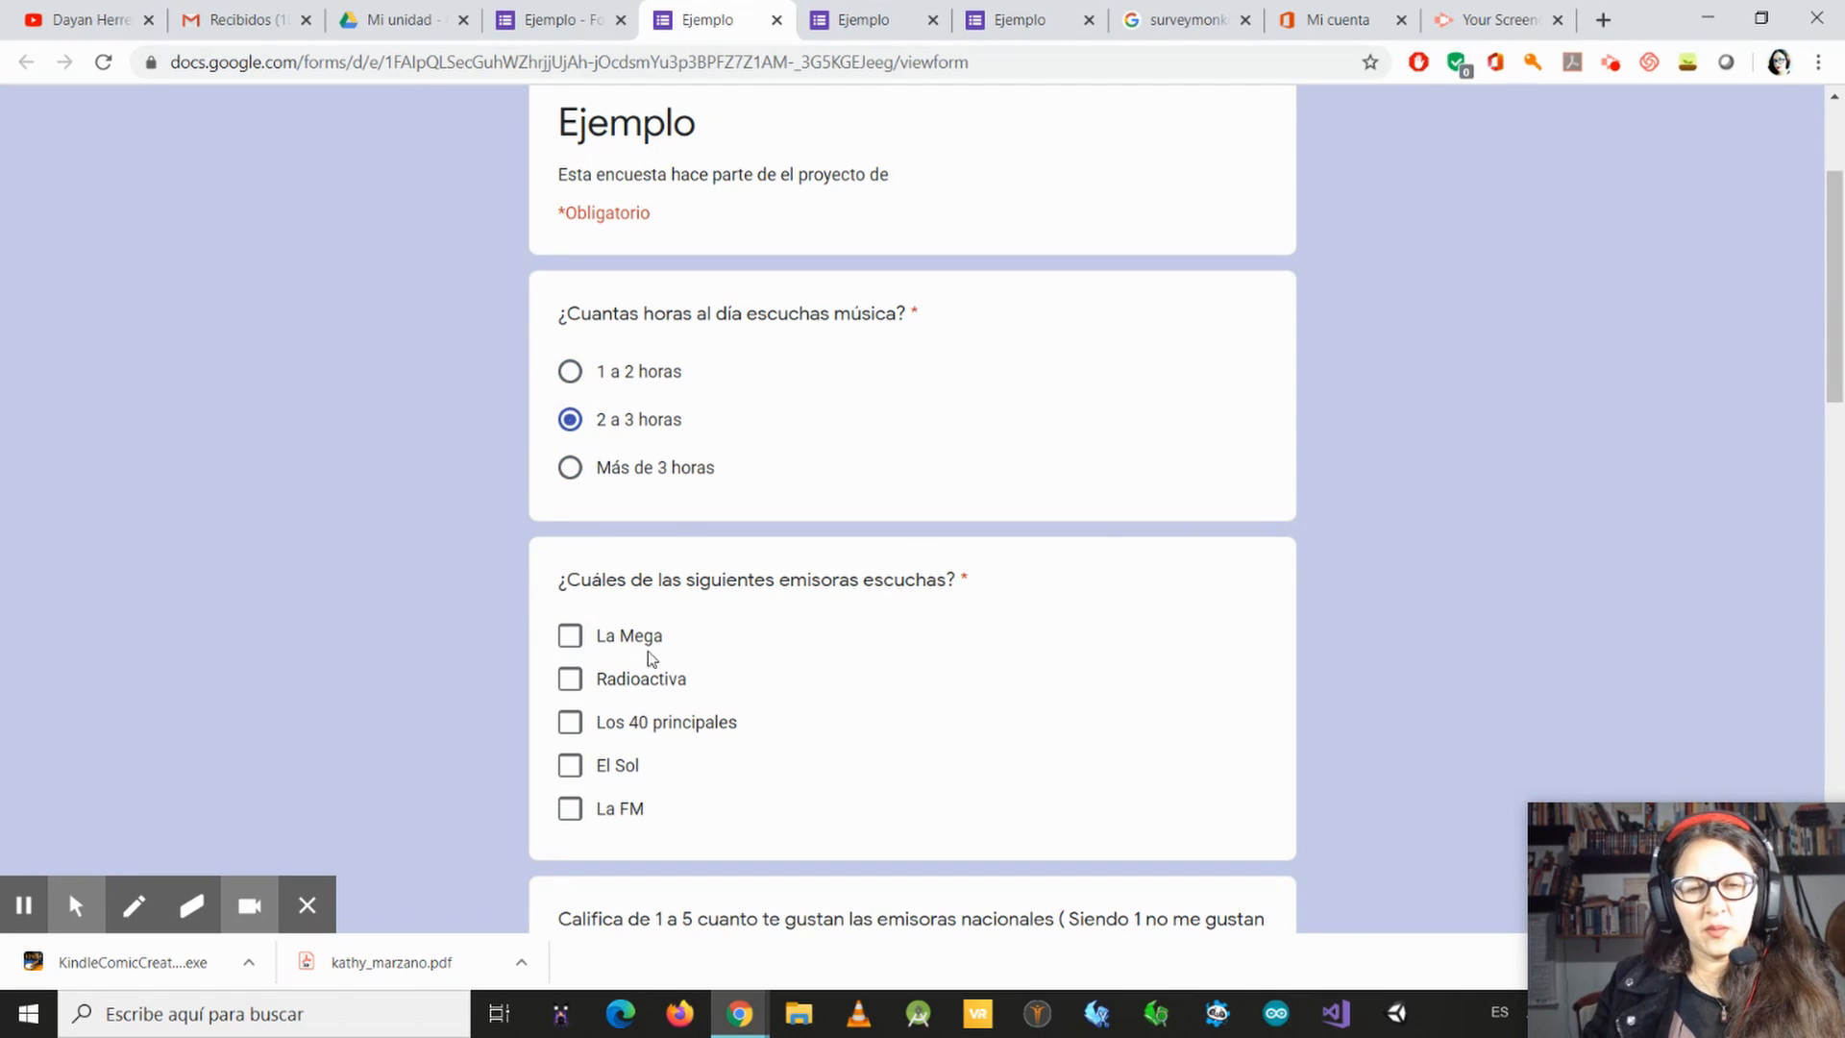
# Step: Mark La Mega, Radioactiva and El Sol as stations listened to, and rate the national stations 3
pyautogui.click(571, 638)
pyautogui.click(569, 678)
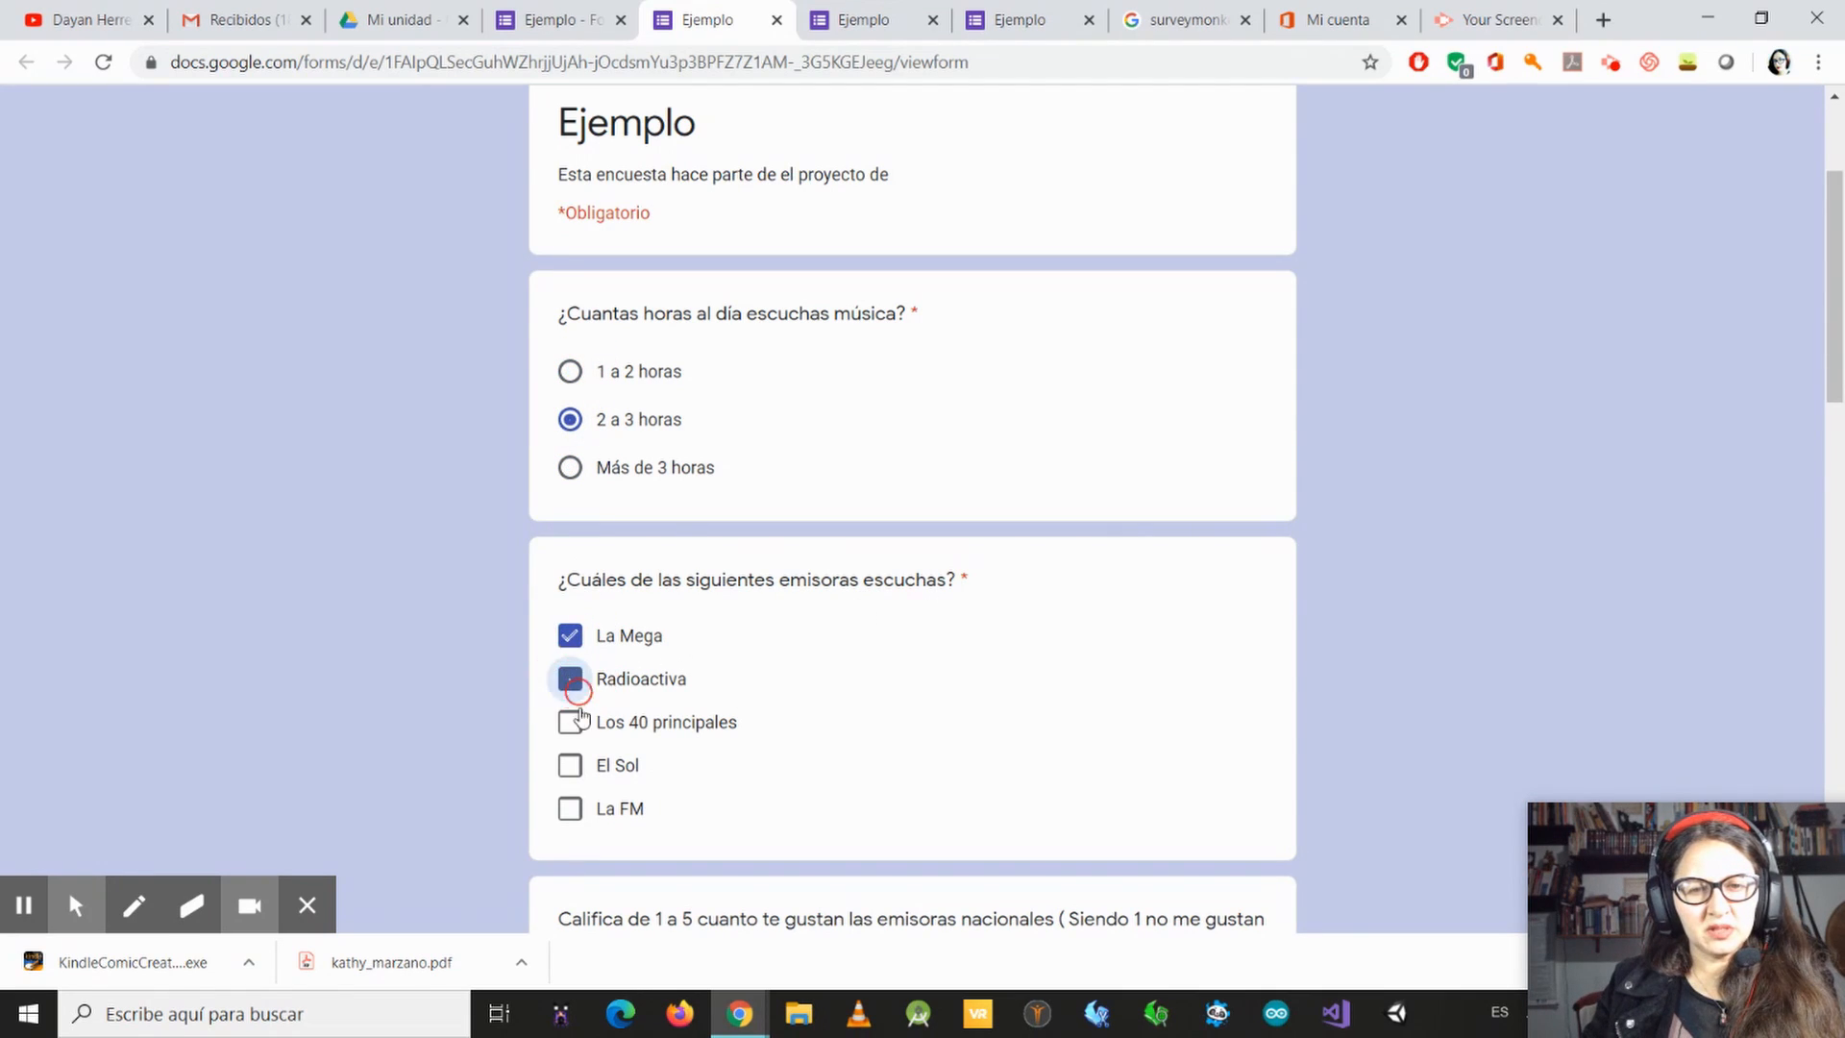
pyautogui.click(582, 770)
pyautogui.scroll(-4, 863, 747)
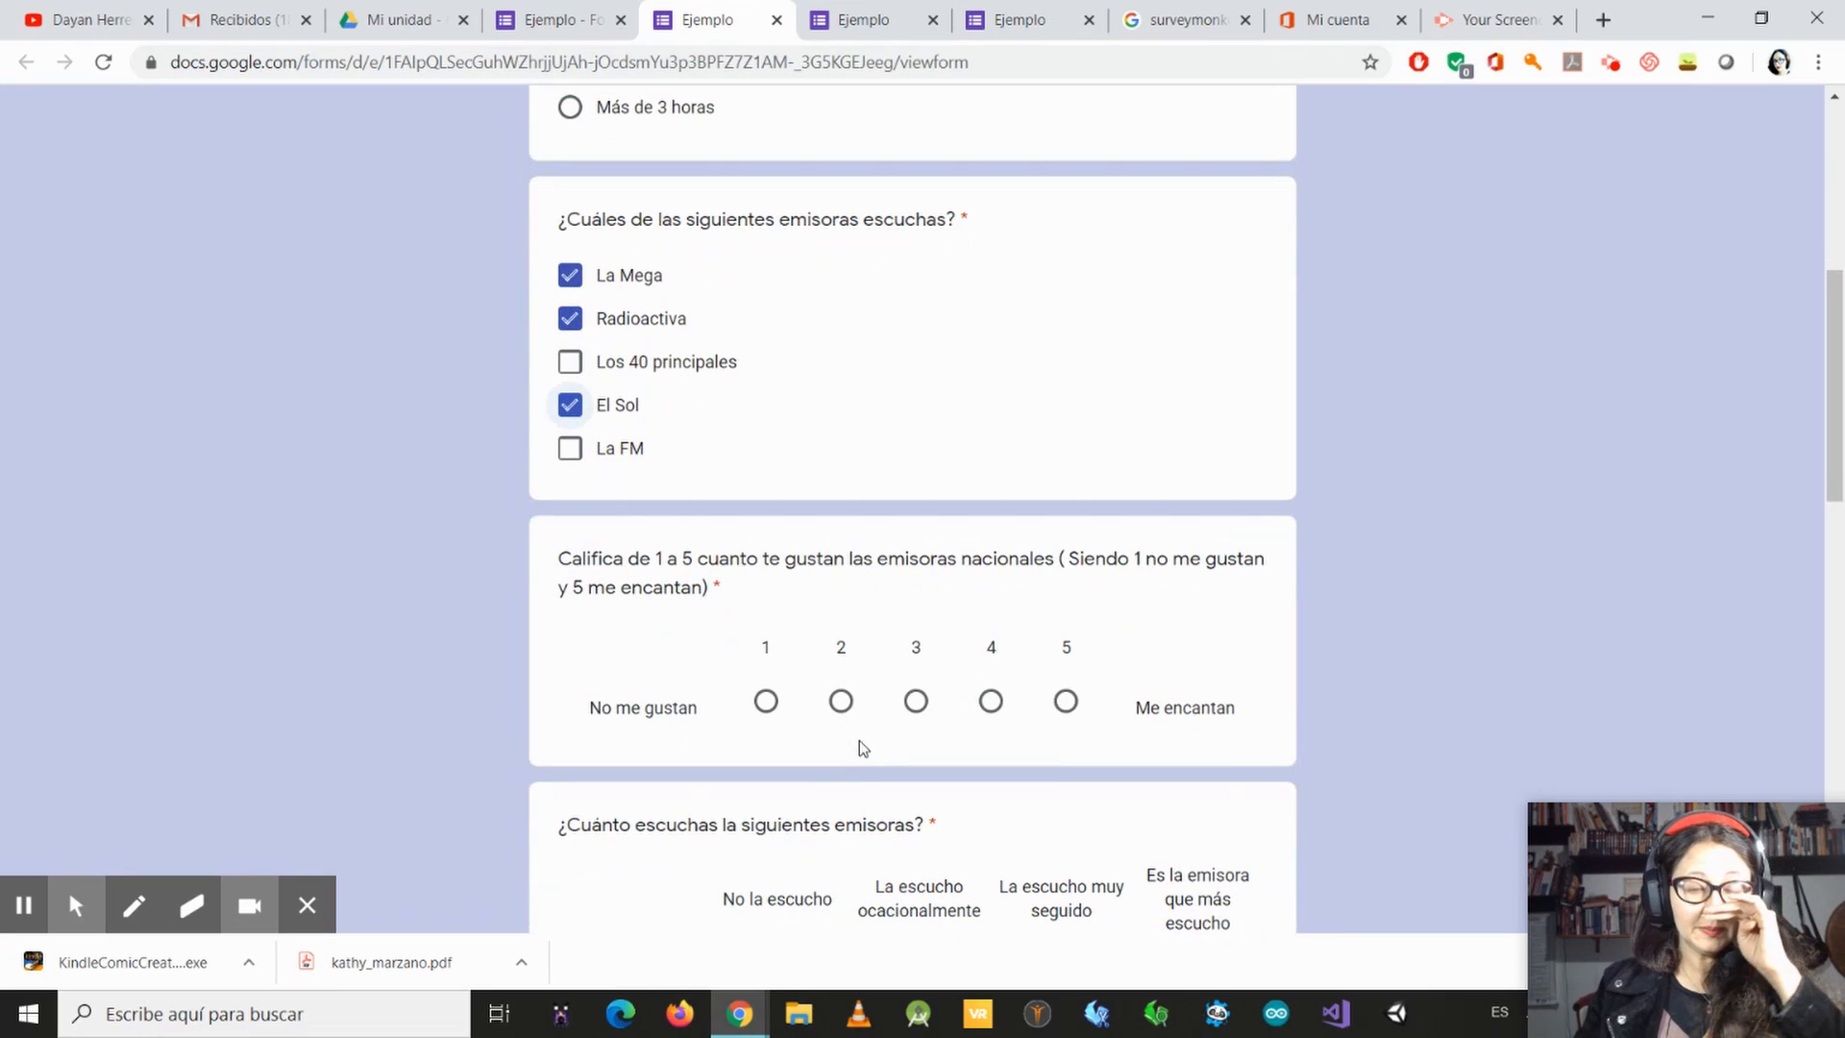
pyautogui.click(916, 704)
# Step: In the multiple-choice grid, mark El Sol and La FM as most listened to, and Raidoactiva and Los 40 principales as "La escucho muy seguido"
pyautogui.scroll(-5, 936, 802)
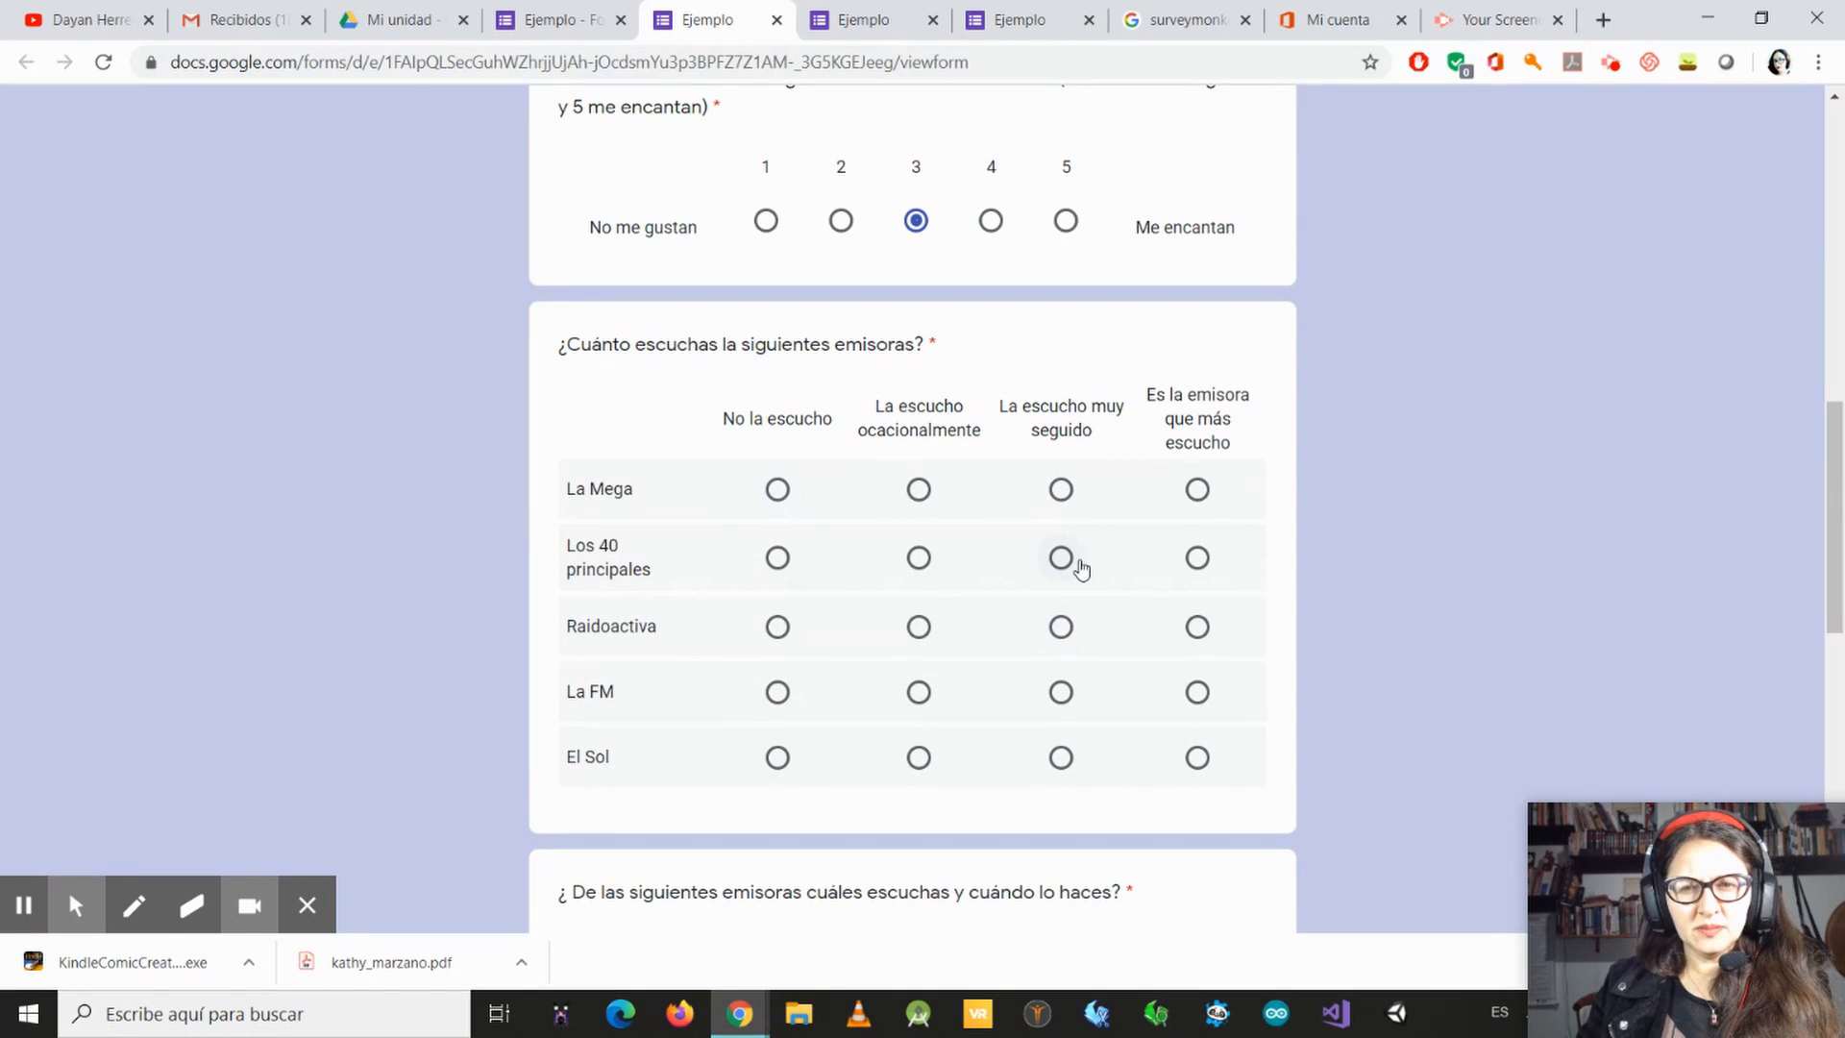
pyautogui.click(1194, 766)
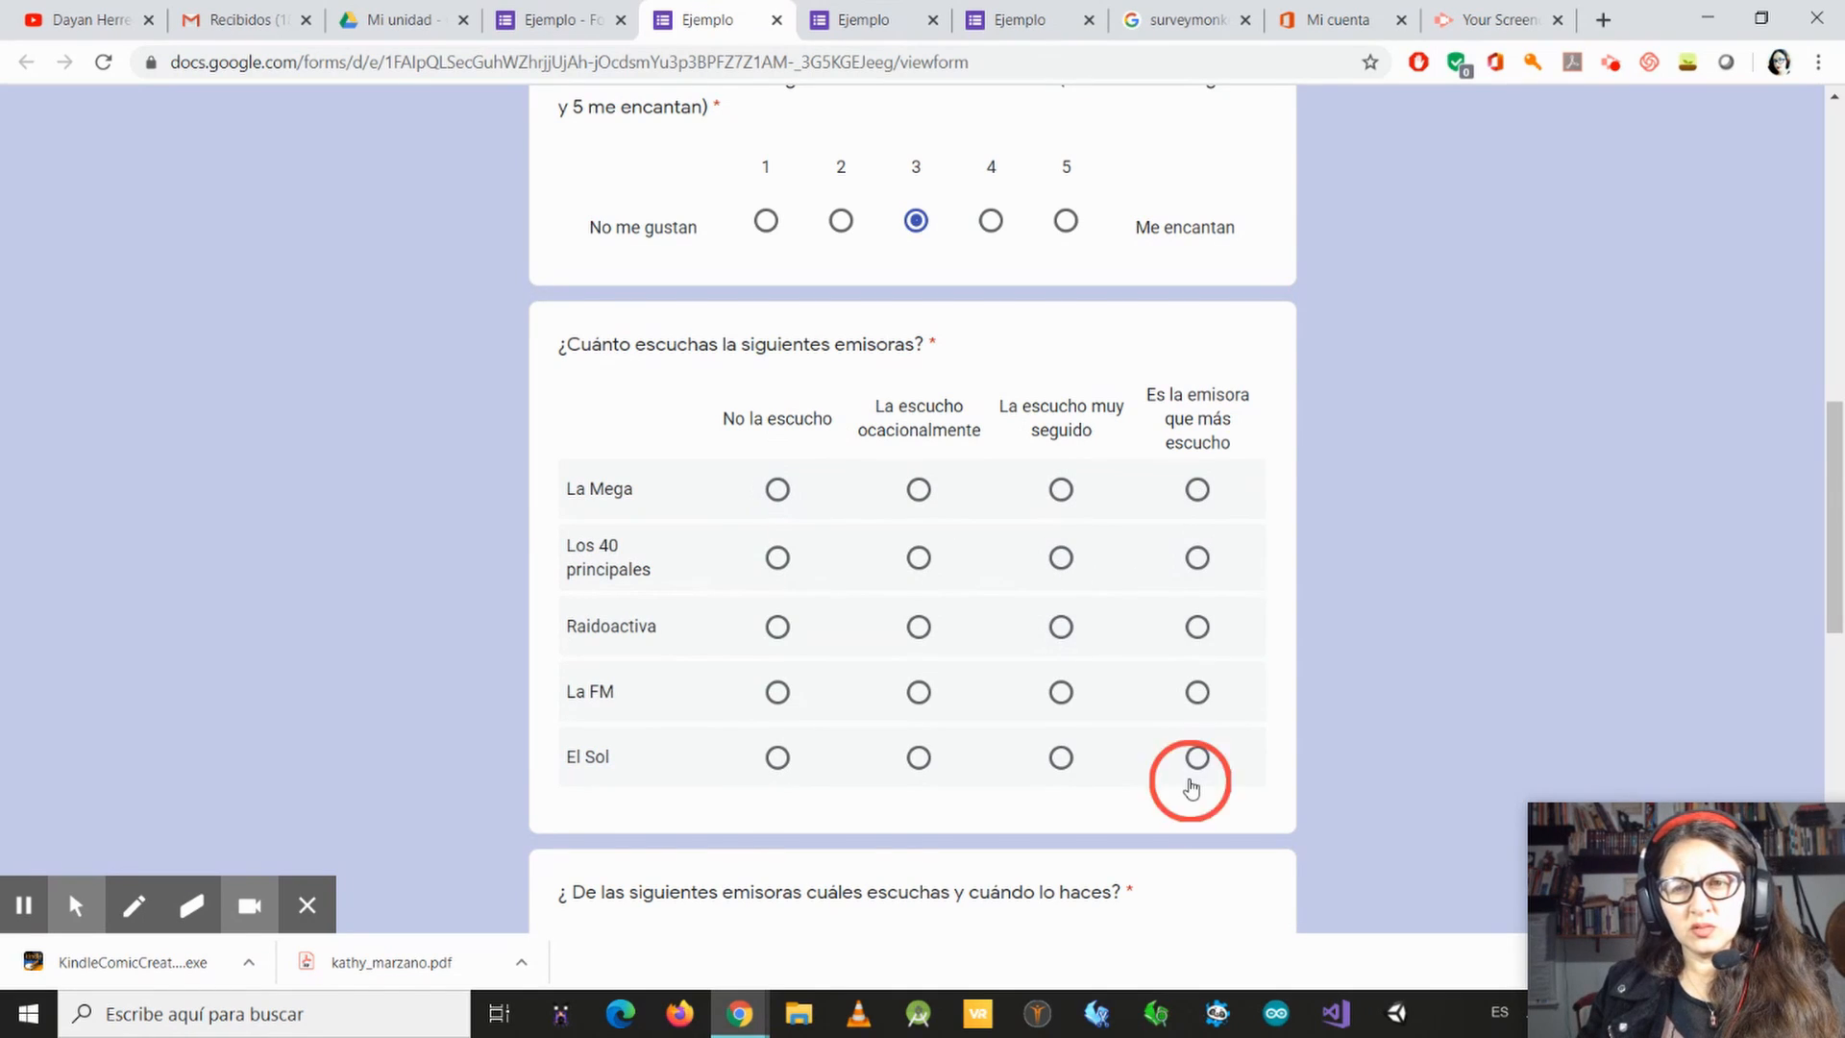
pyautogui.click(1197, 690)
pyautogui.click(1062, 620)
pyautogui.click(1060, 557)
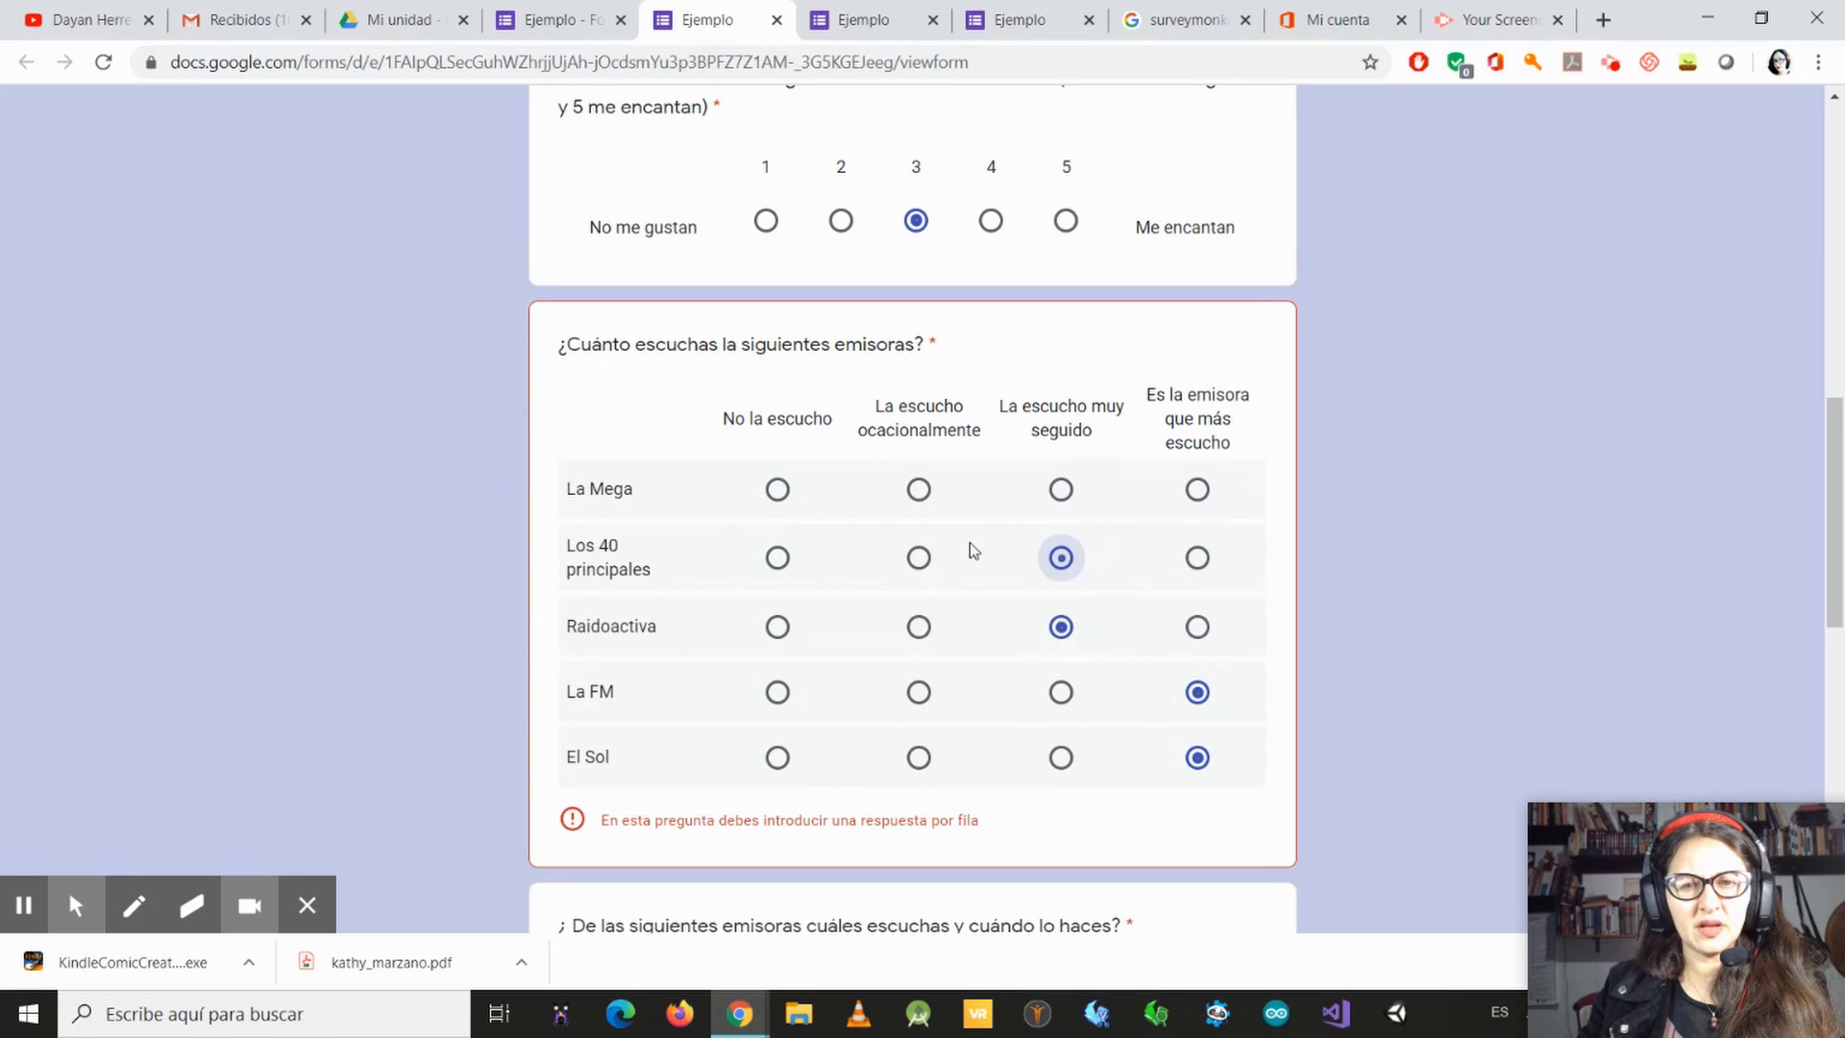
# Step: Change Los 40 principales and La FM to "La escucho ocacionalmente" and answer the La Mega row
pyautogui.click(919, 557)
pyautogui.click(918, 692)
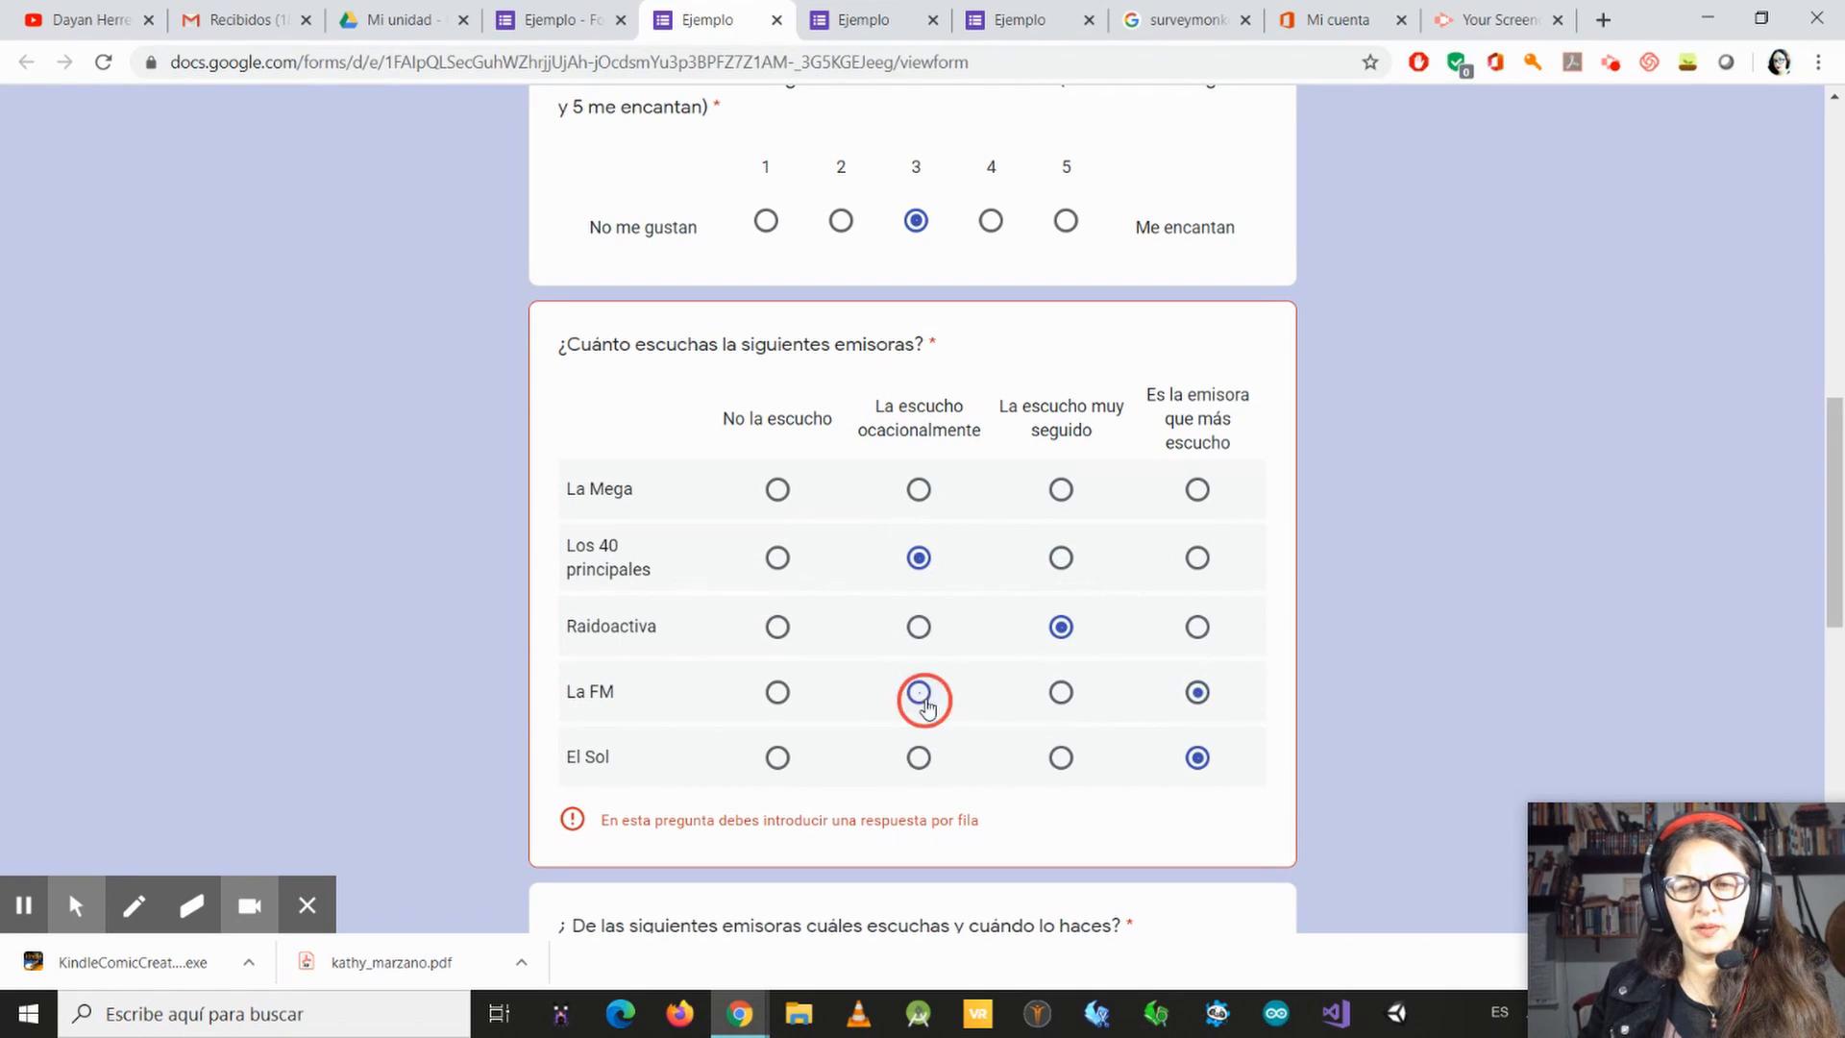
pyautogui.scroll(-3, 1129, 812)
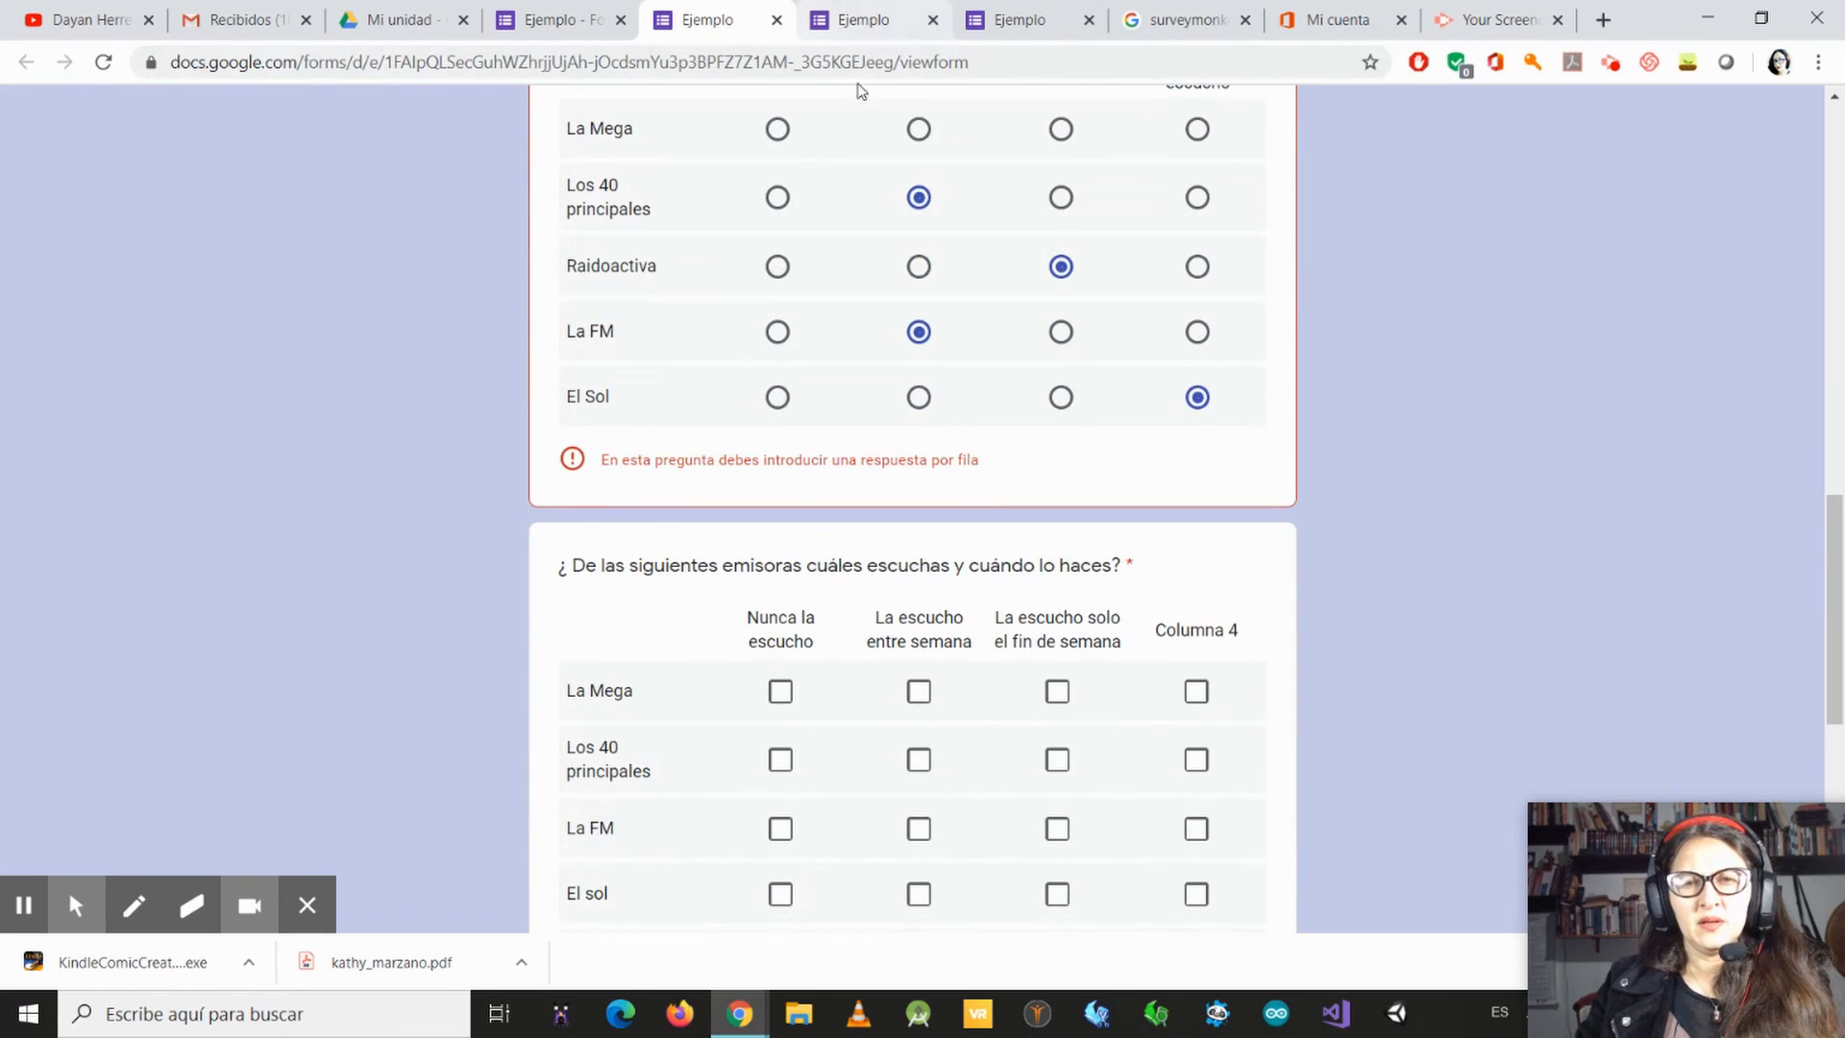
pyautogui.click(917, 129)
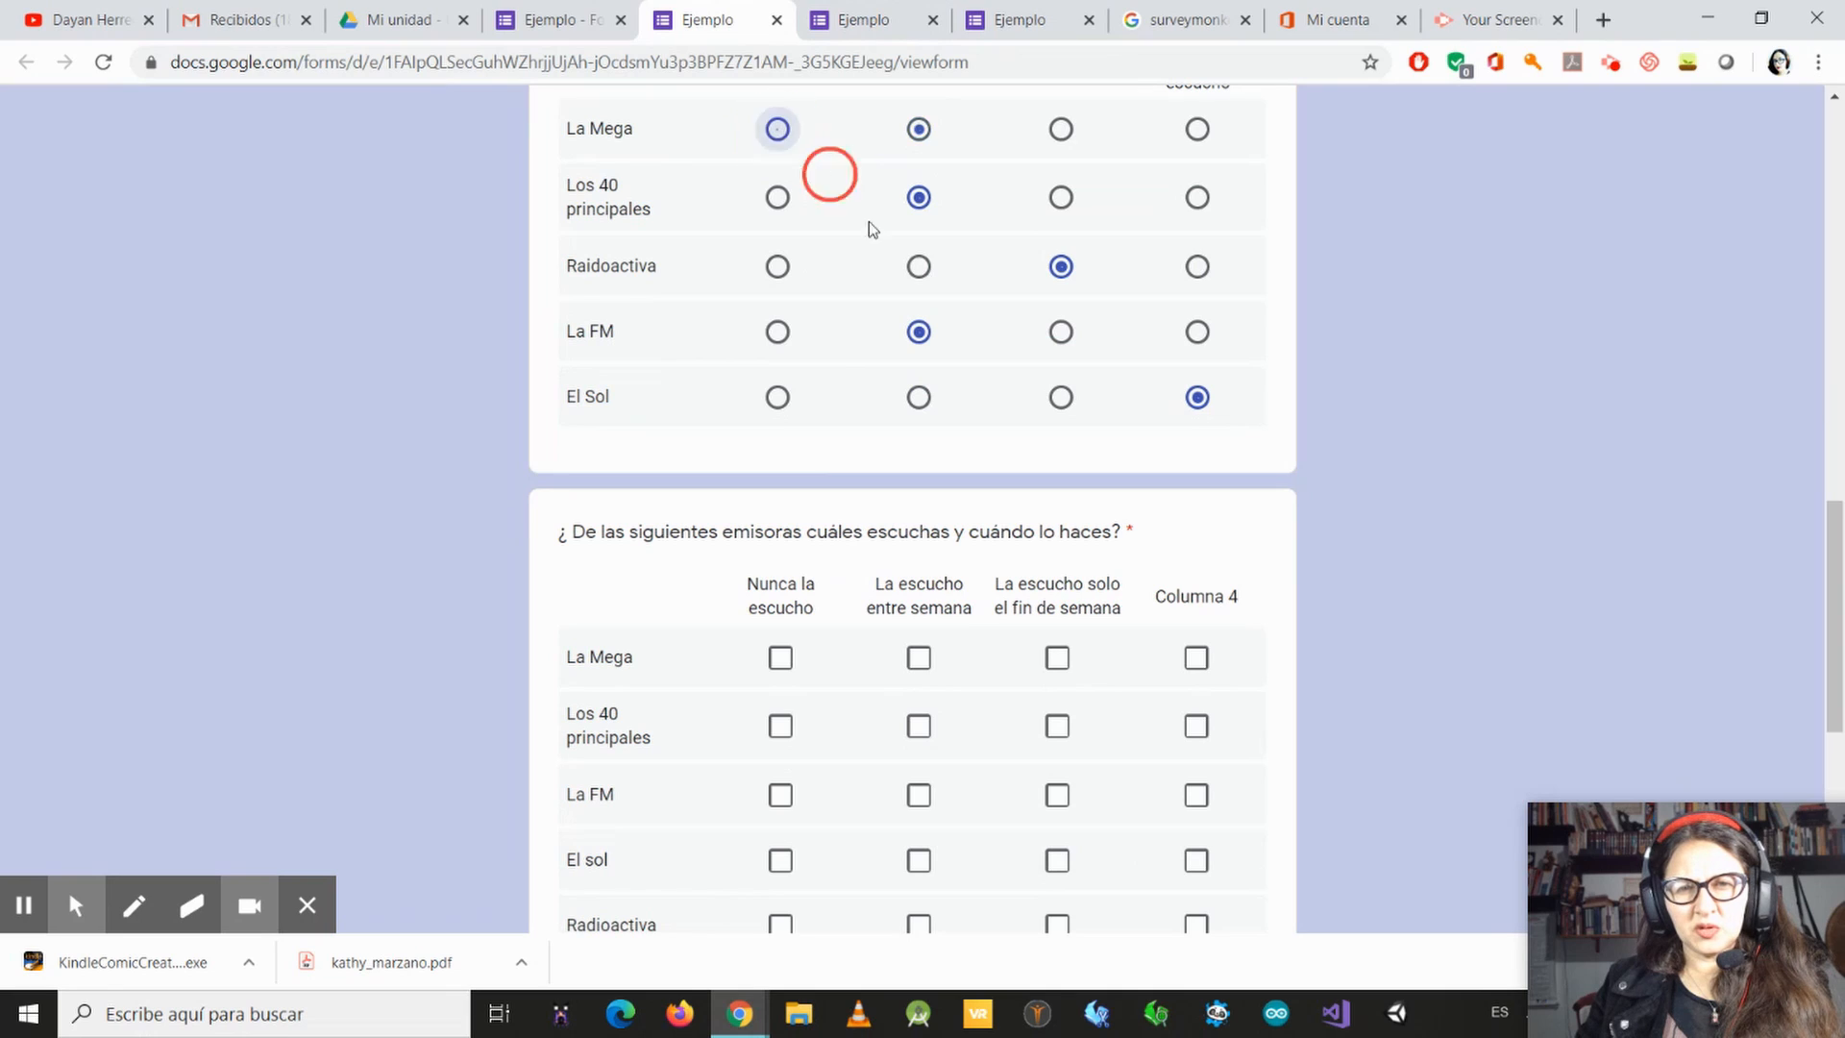
# Step: In the checkbox grid, mark Radioactiva and El sol as listened to both "entre semana" and "solo el fin de semana"
pyautogui.scroll(-3, 869, 226)
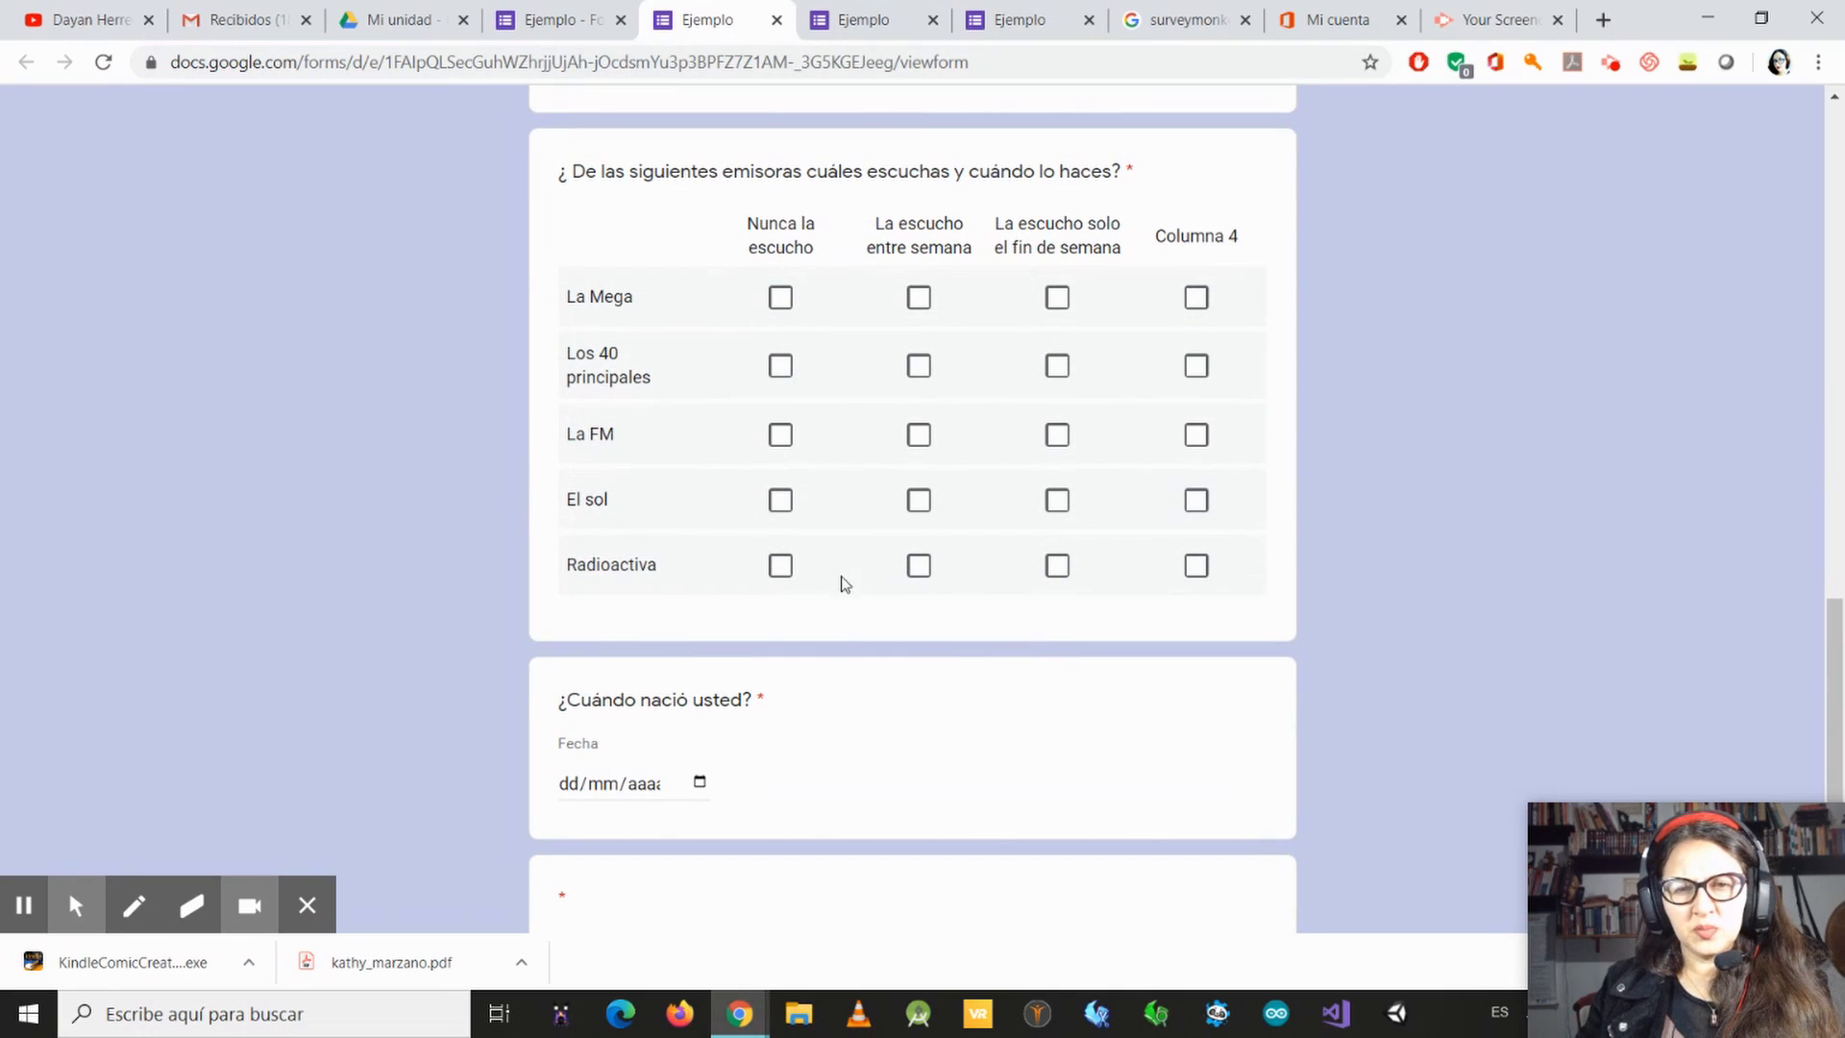
pyautogui.click(778, 573)
pyautogui.click(809, 586)
pyautogui.click(918, 567)
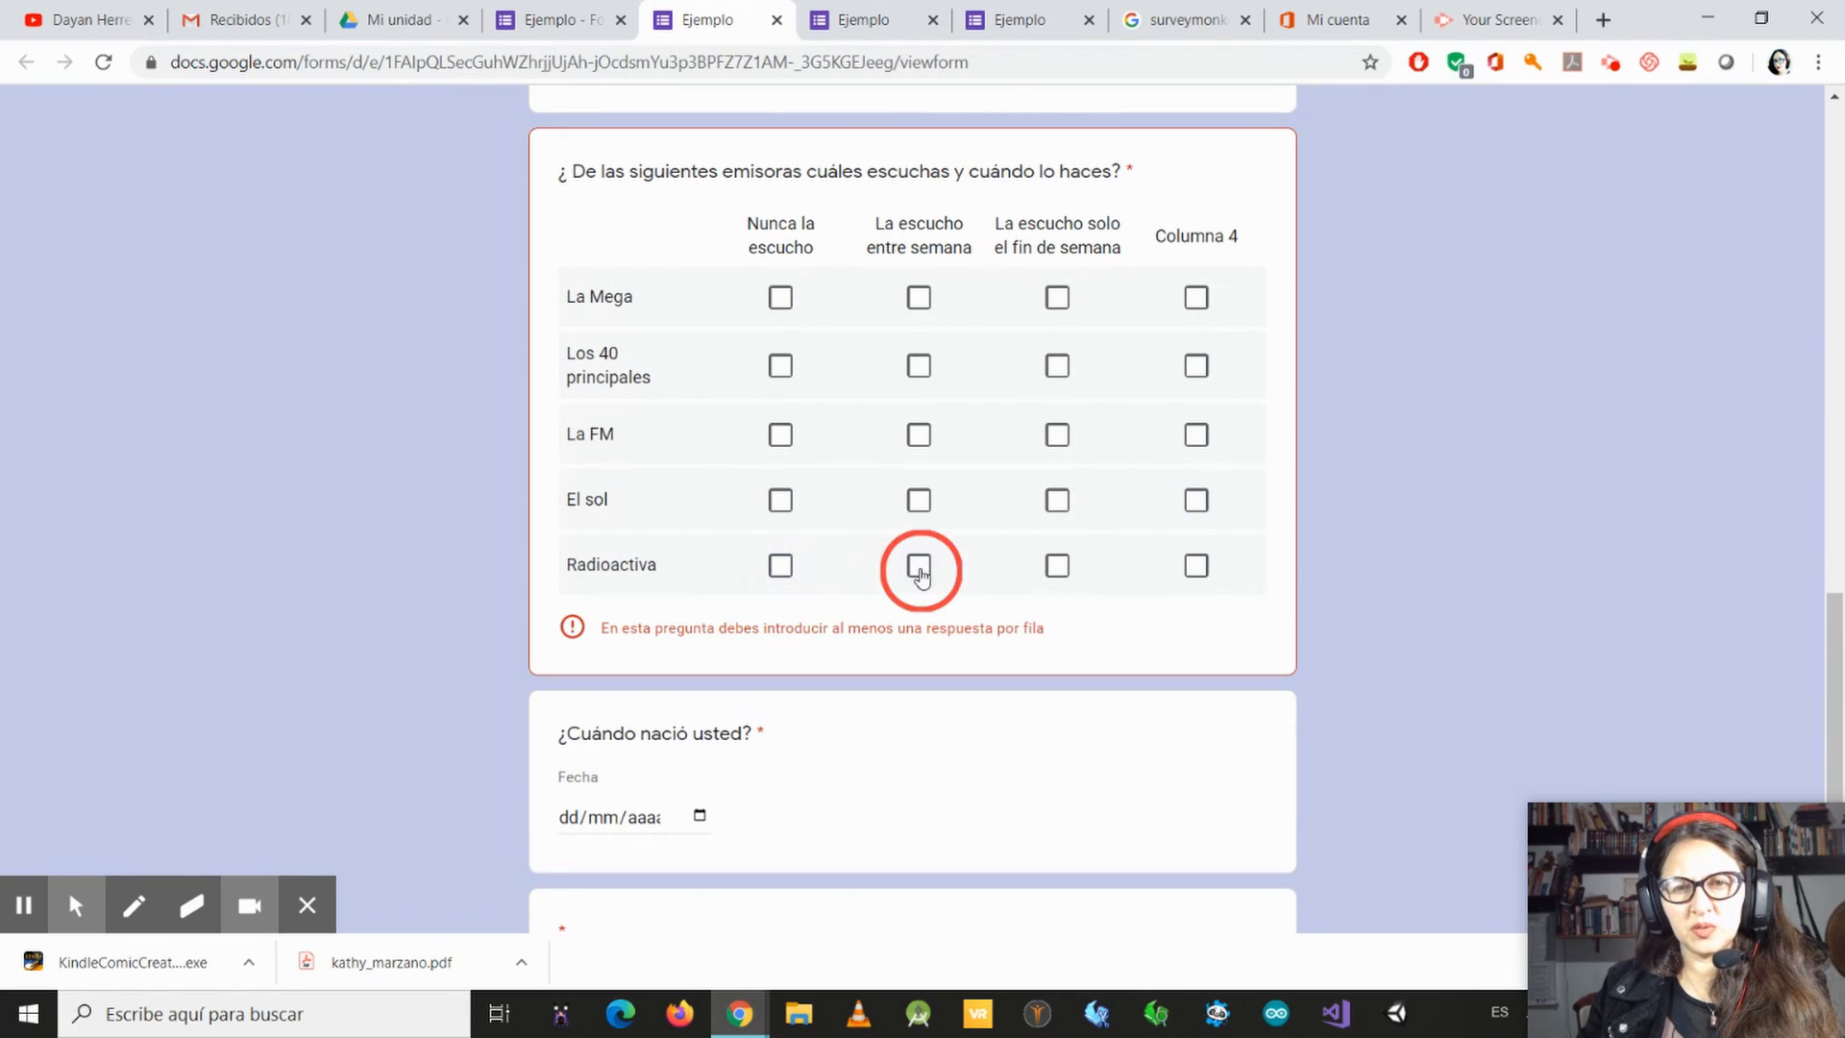
pyautogui.click(1057, 567)
pyautogui.click(937, 500)
pyautogui.click(1057, 501)
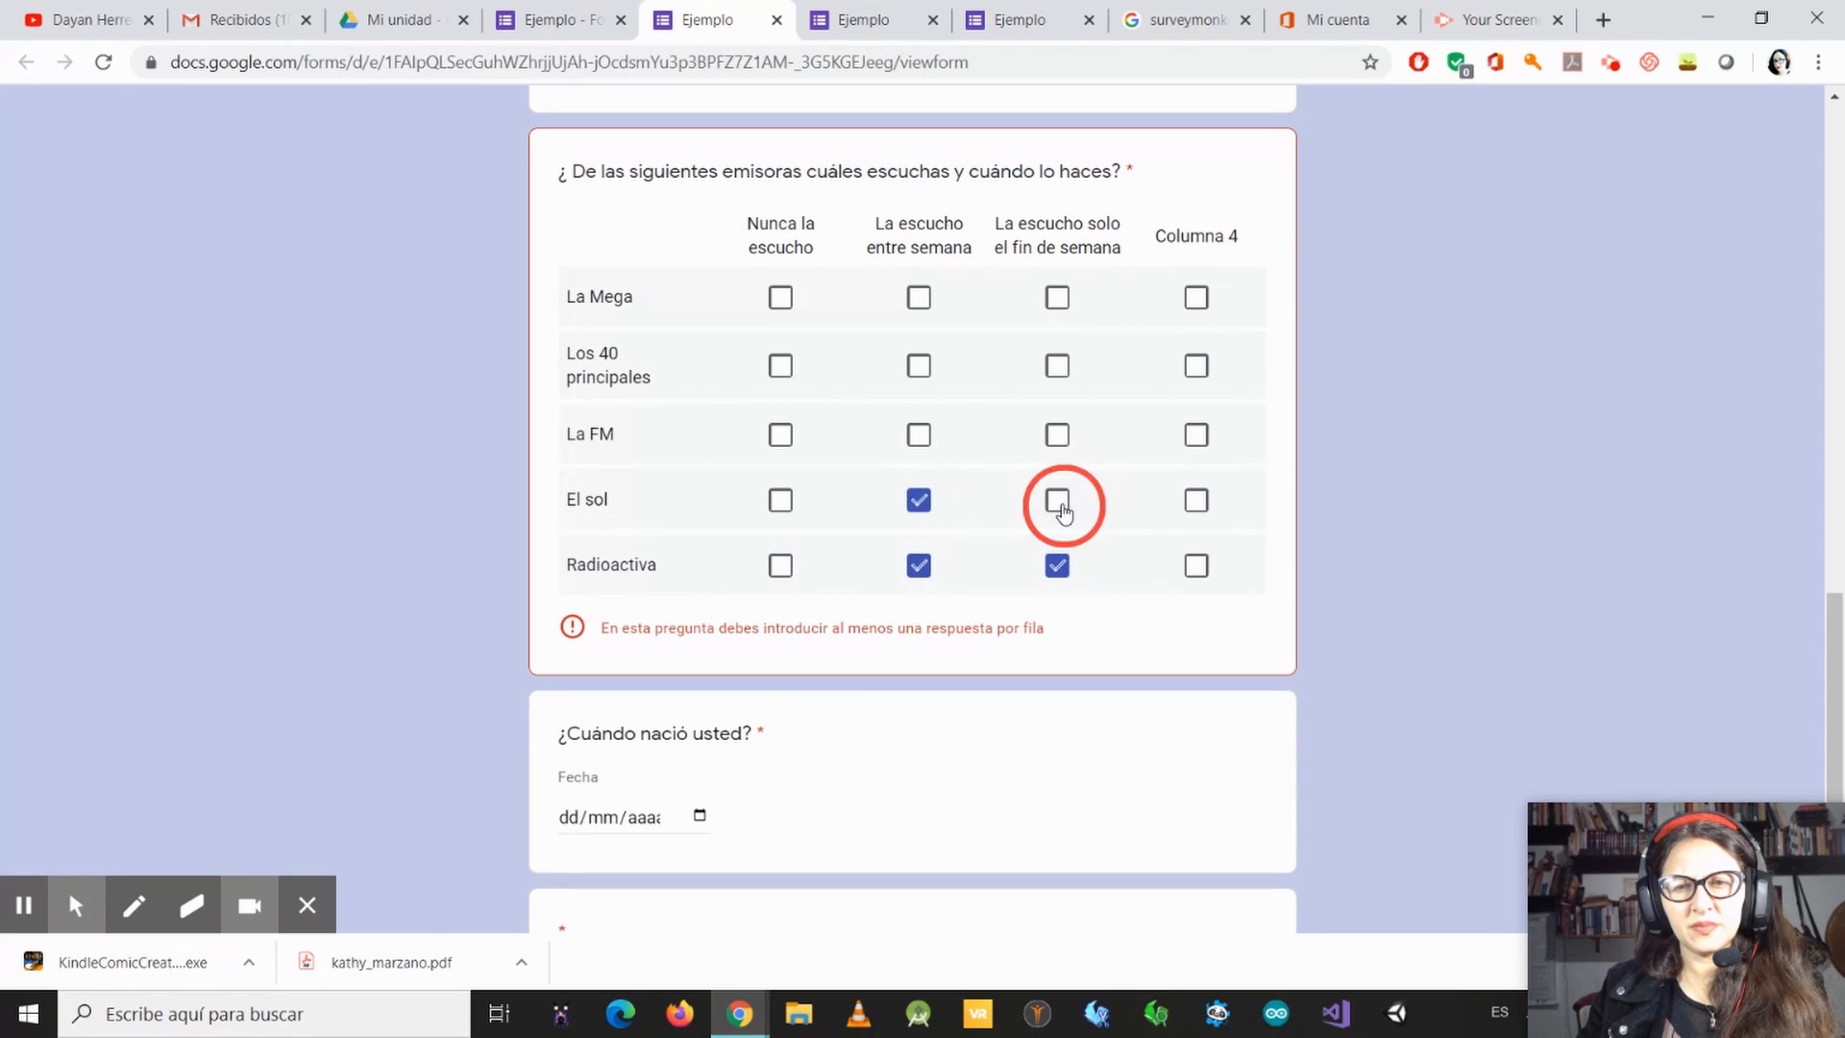
# Step: Mark La FM as "Nunca la escucho", Los 40 principales as weekends only, and La Mega as weekdays
pyautogui.click(780, 435)
pyautogui.click(1067, 376)
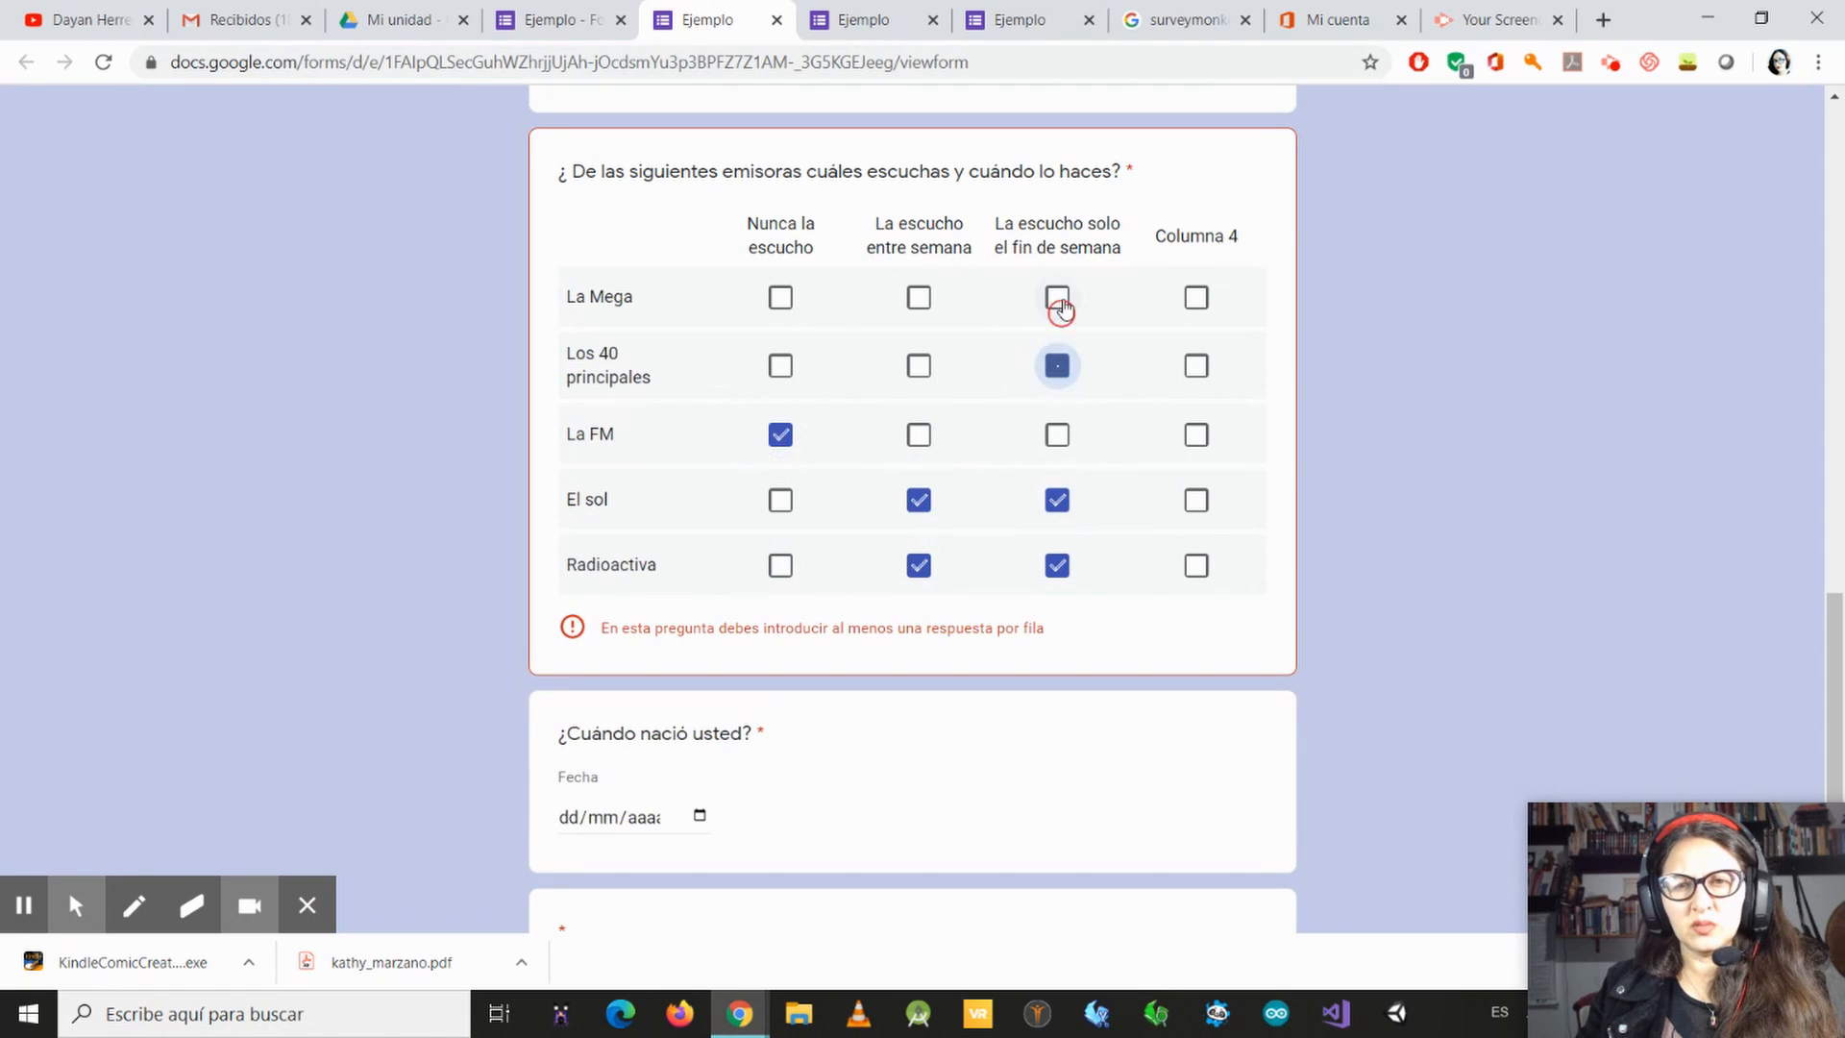
pyautogui.click(919, 298)
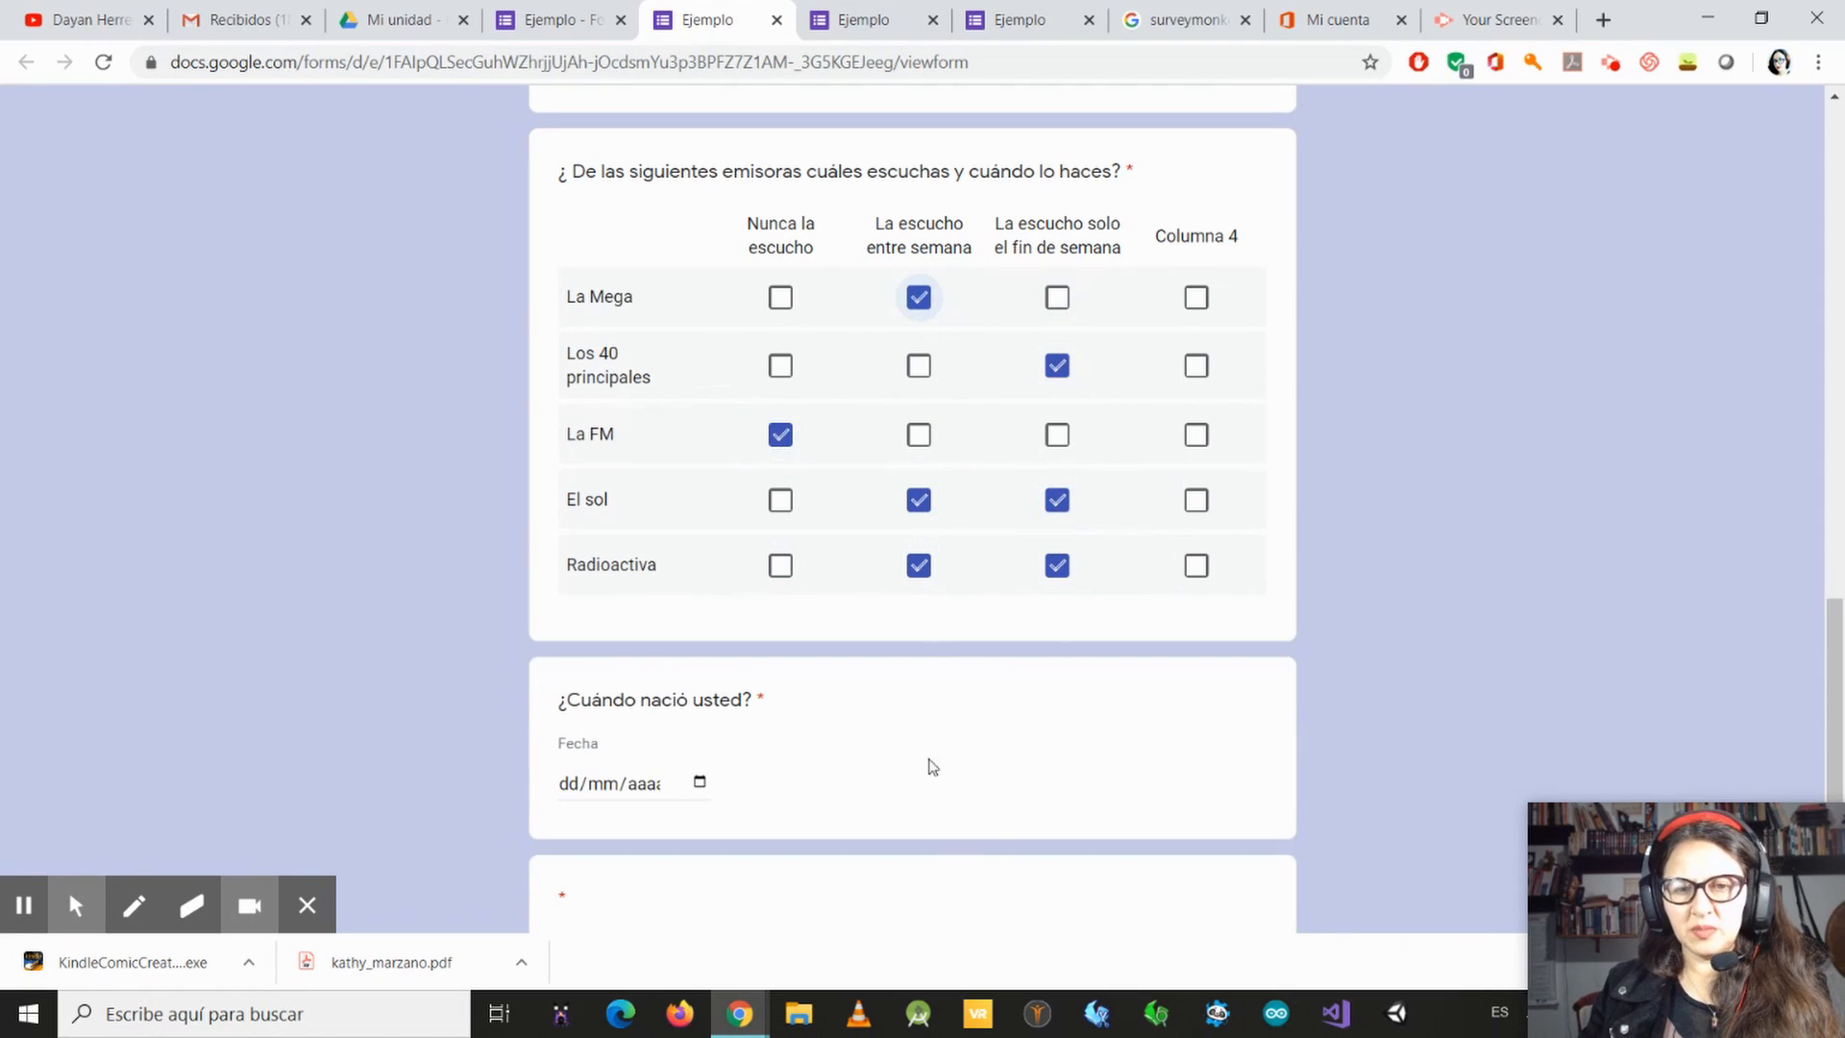
# Step: Answer "¿Cuándo nació usted?" with a date from the calendar and try to submit the form
pyautogui.scroll(-3, 729, 481)
pyautogui.click(699, 543)
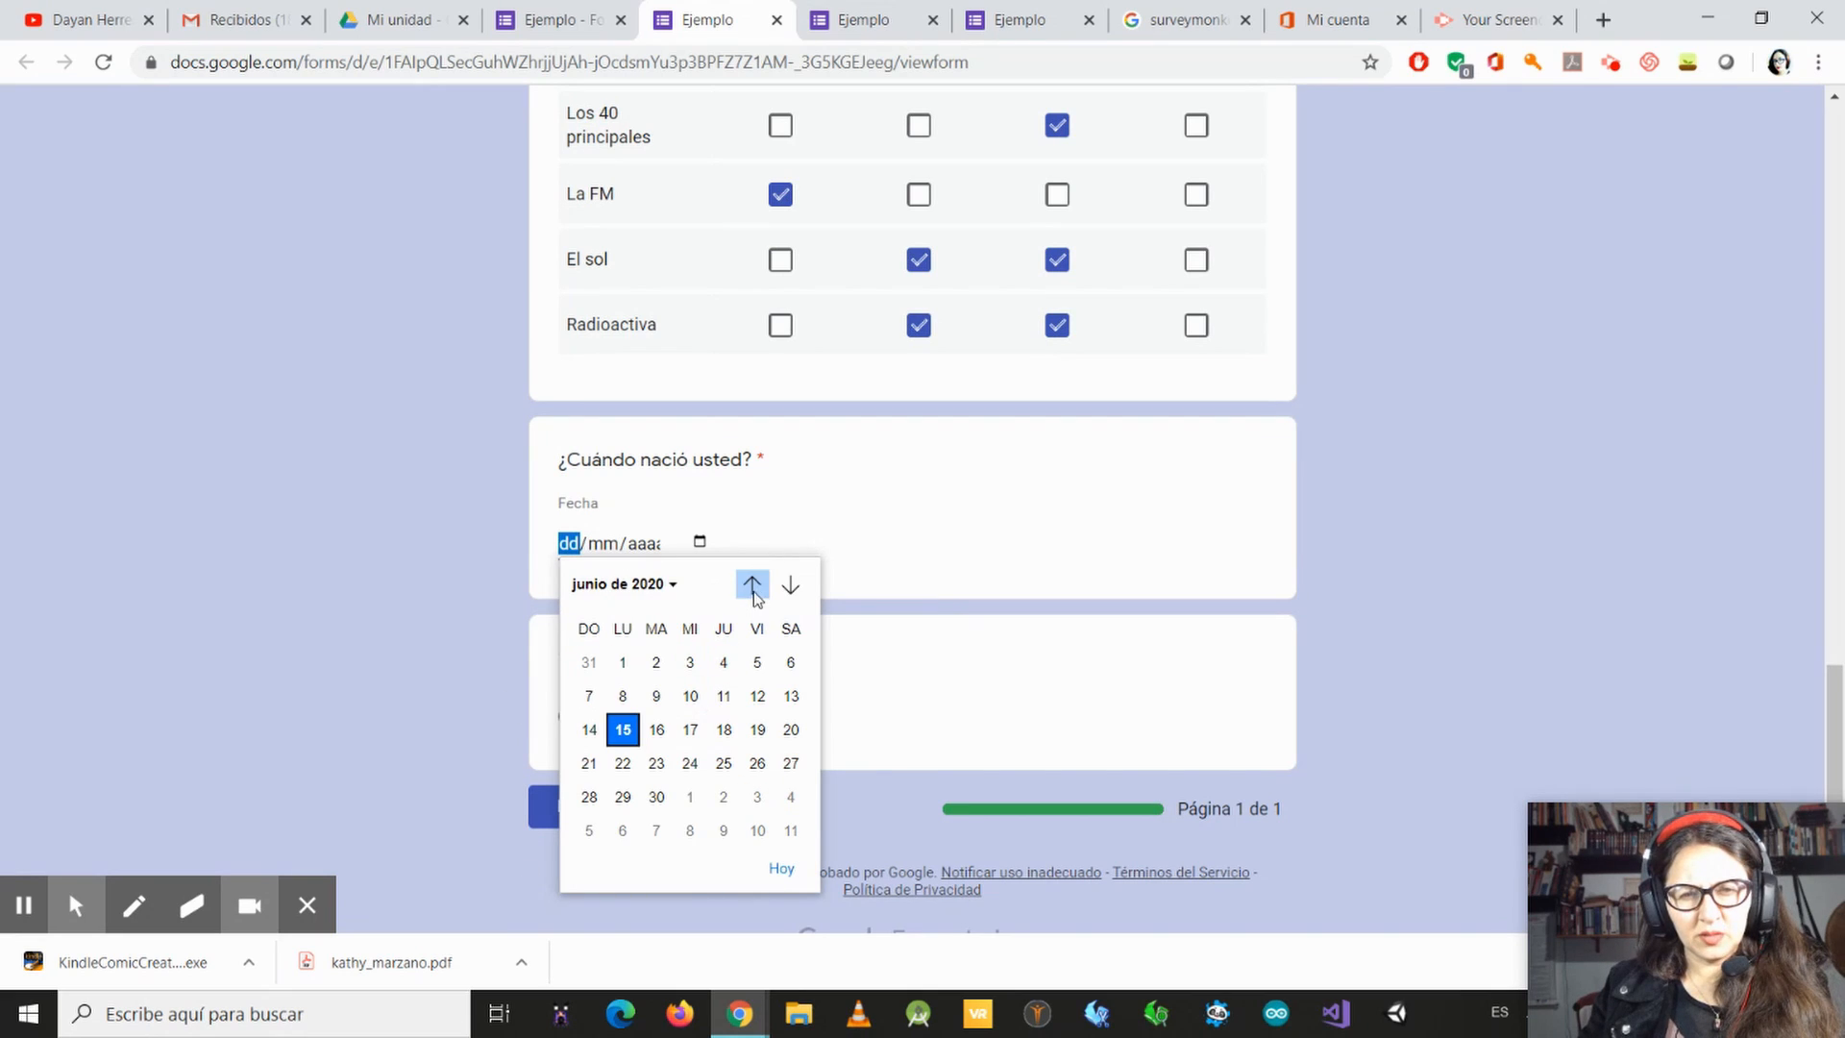
pyautogui.click(661, 585)
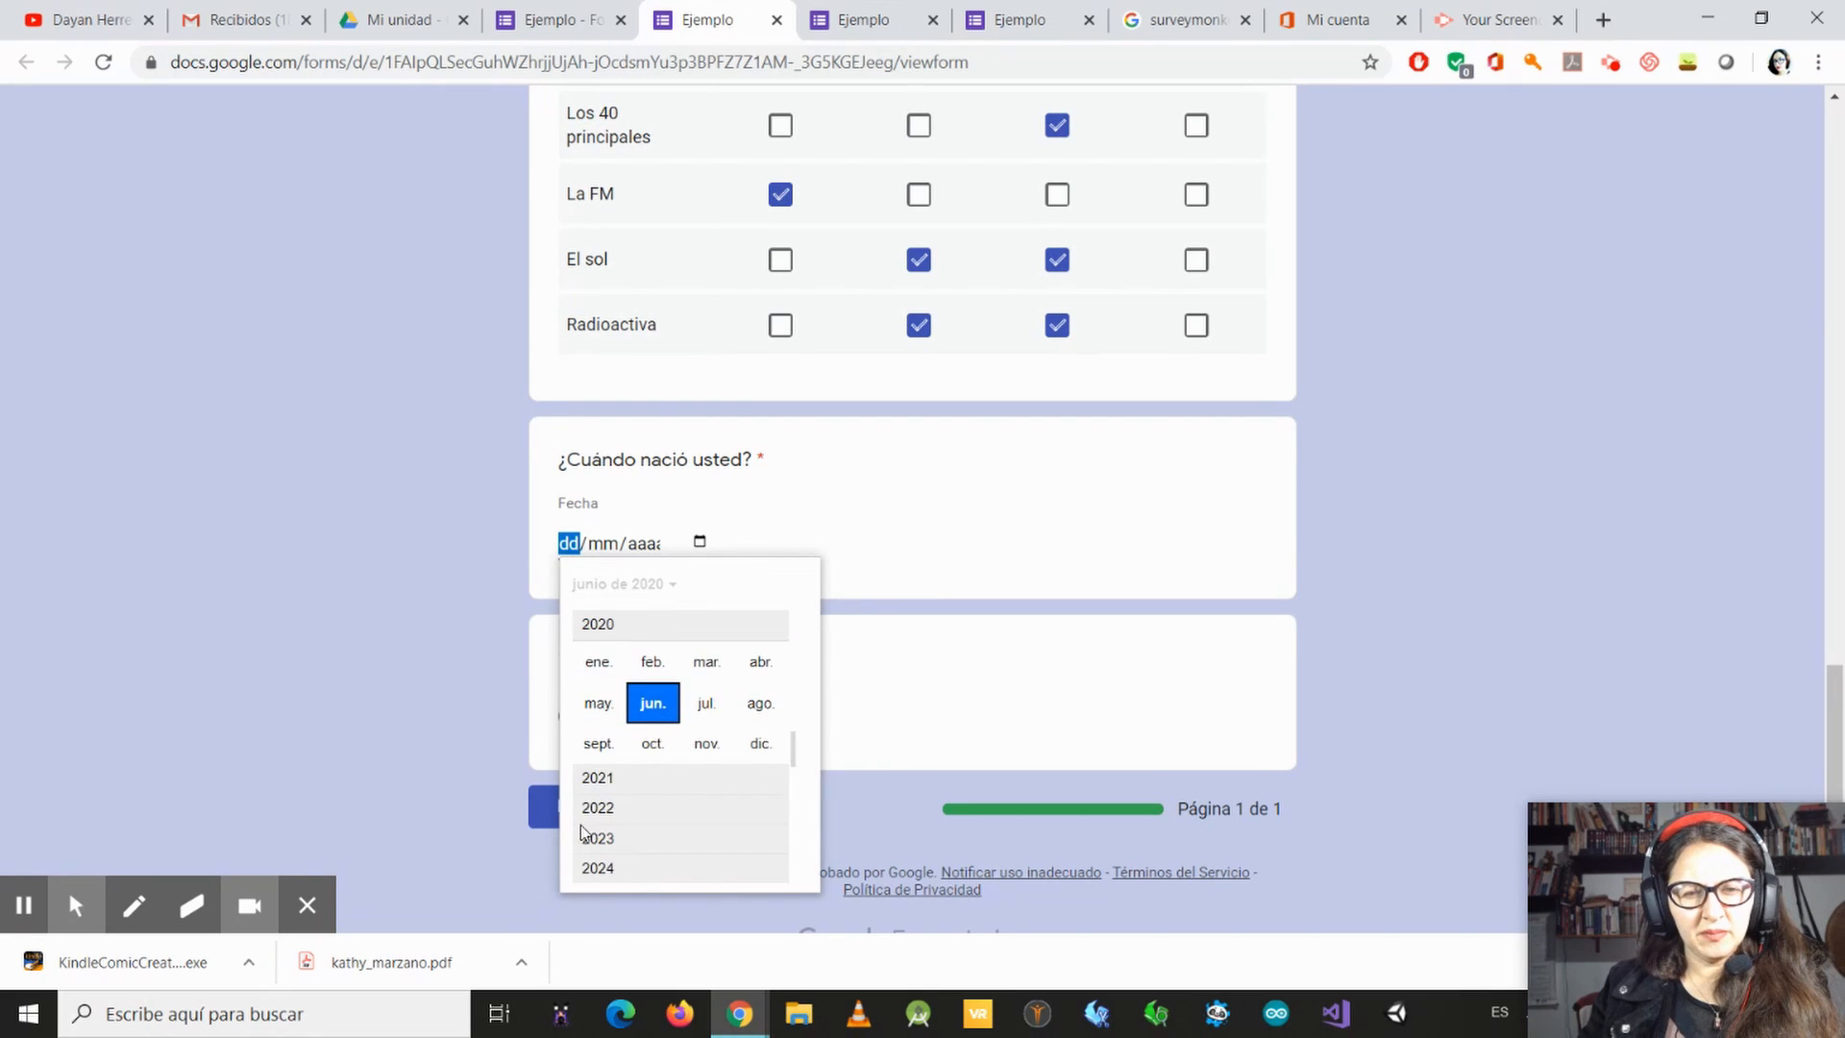
pyautogui.scroll(1, 610, 821)
pyautogui.scroll(-3, 654, 842)
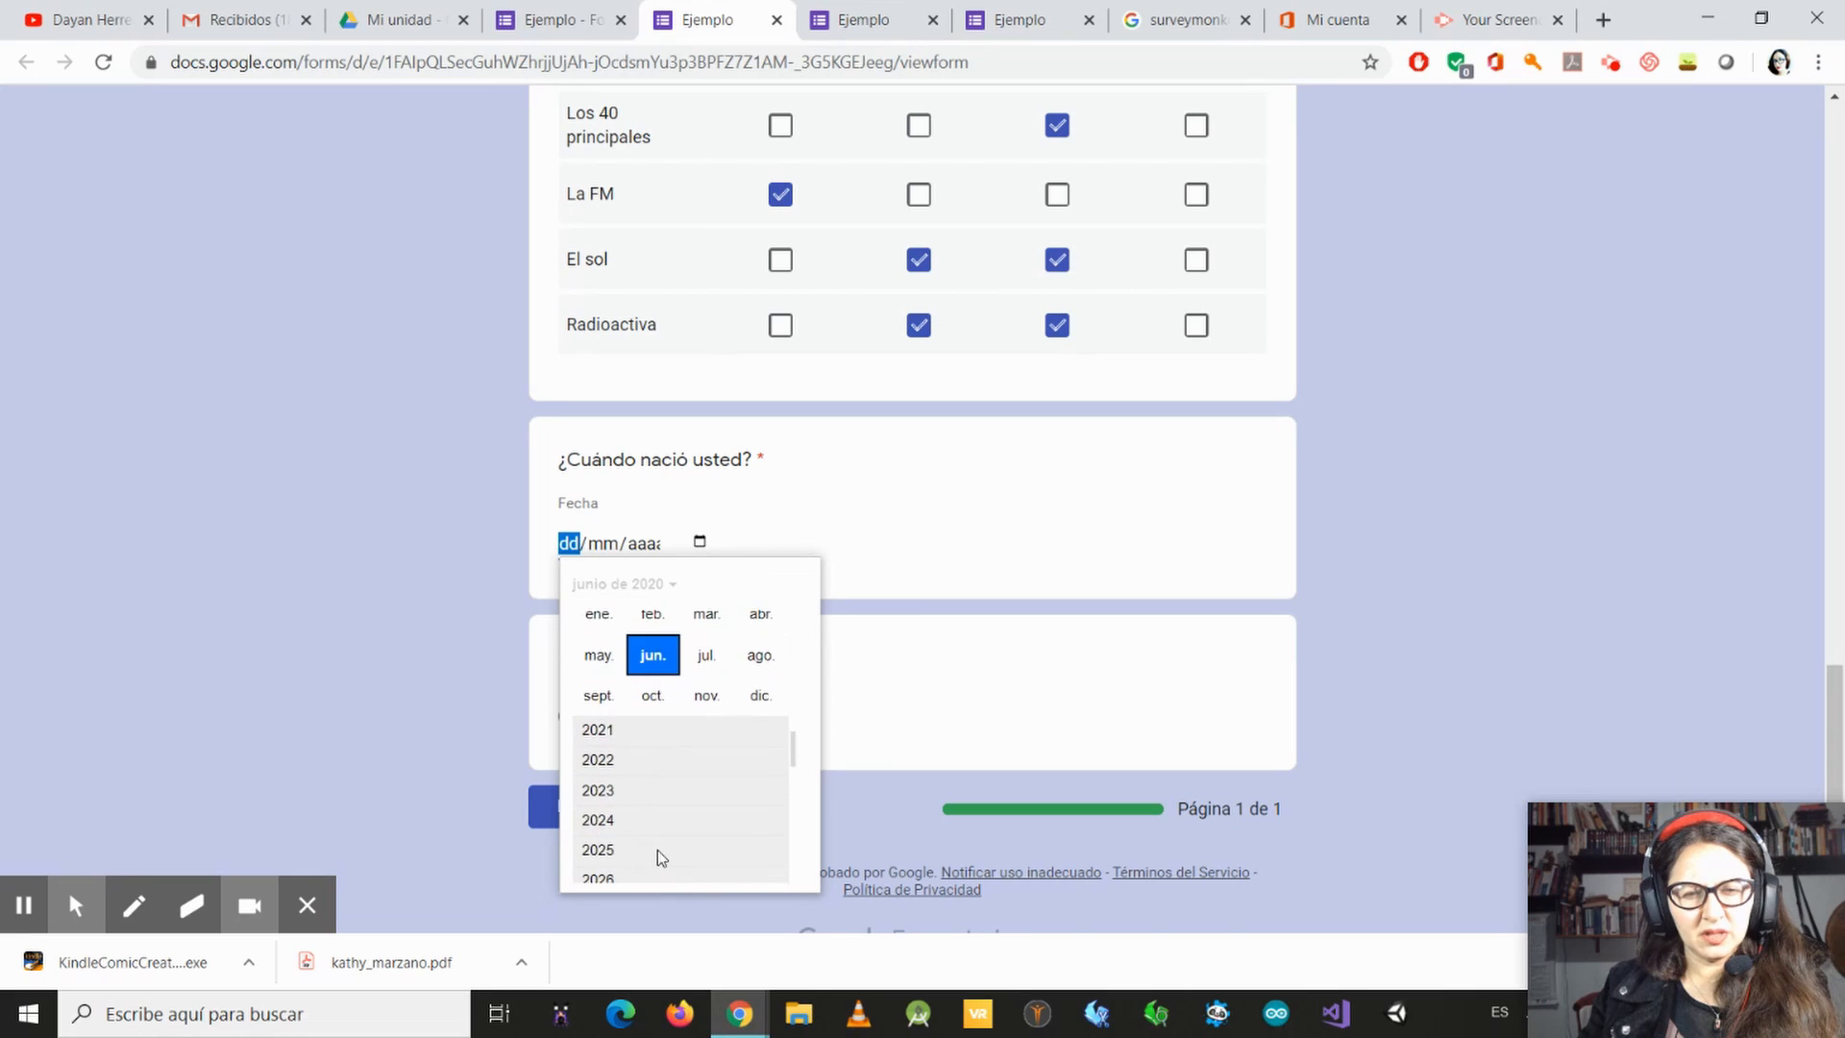
pyautogui.scroll(1, 654, 841)
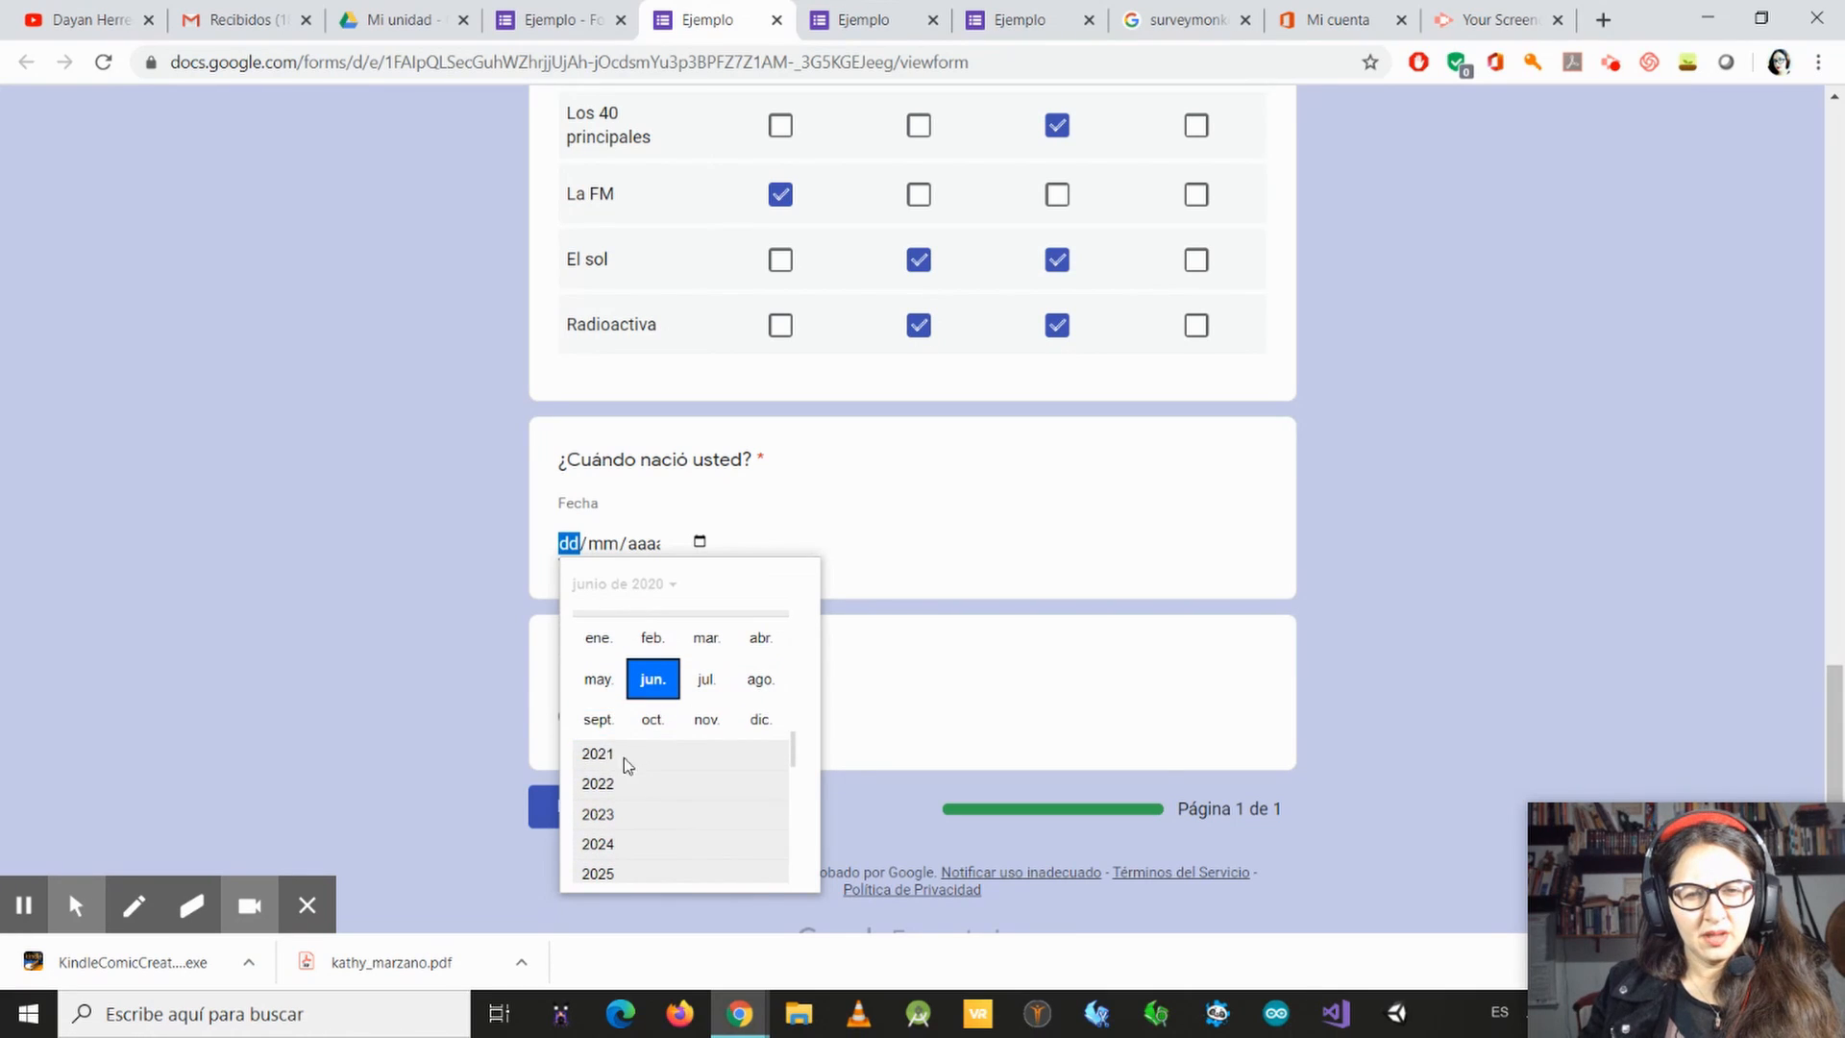
pyautogui.click(596, 642)
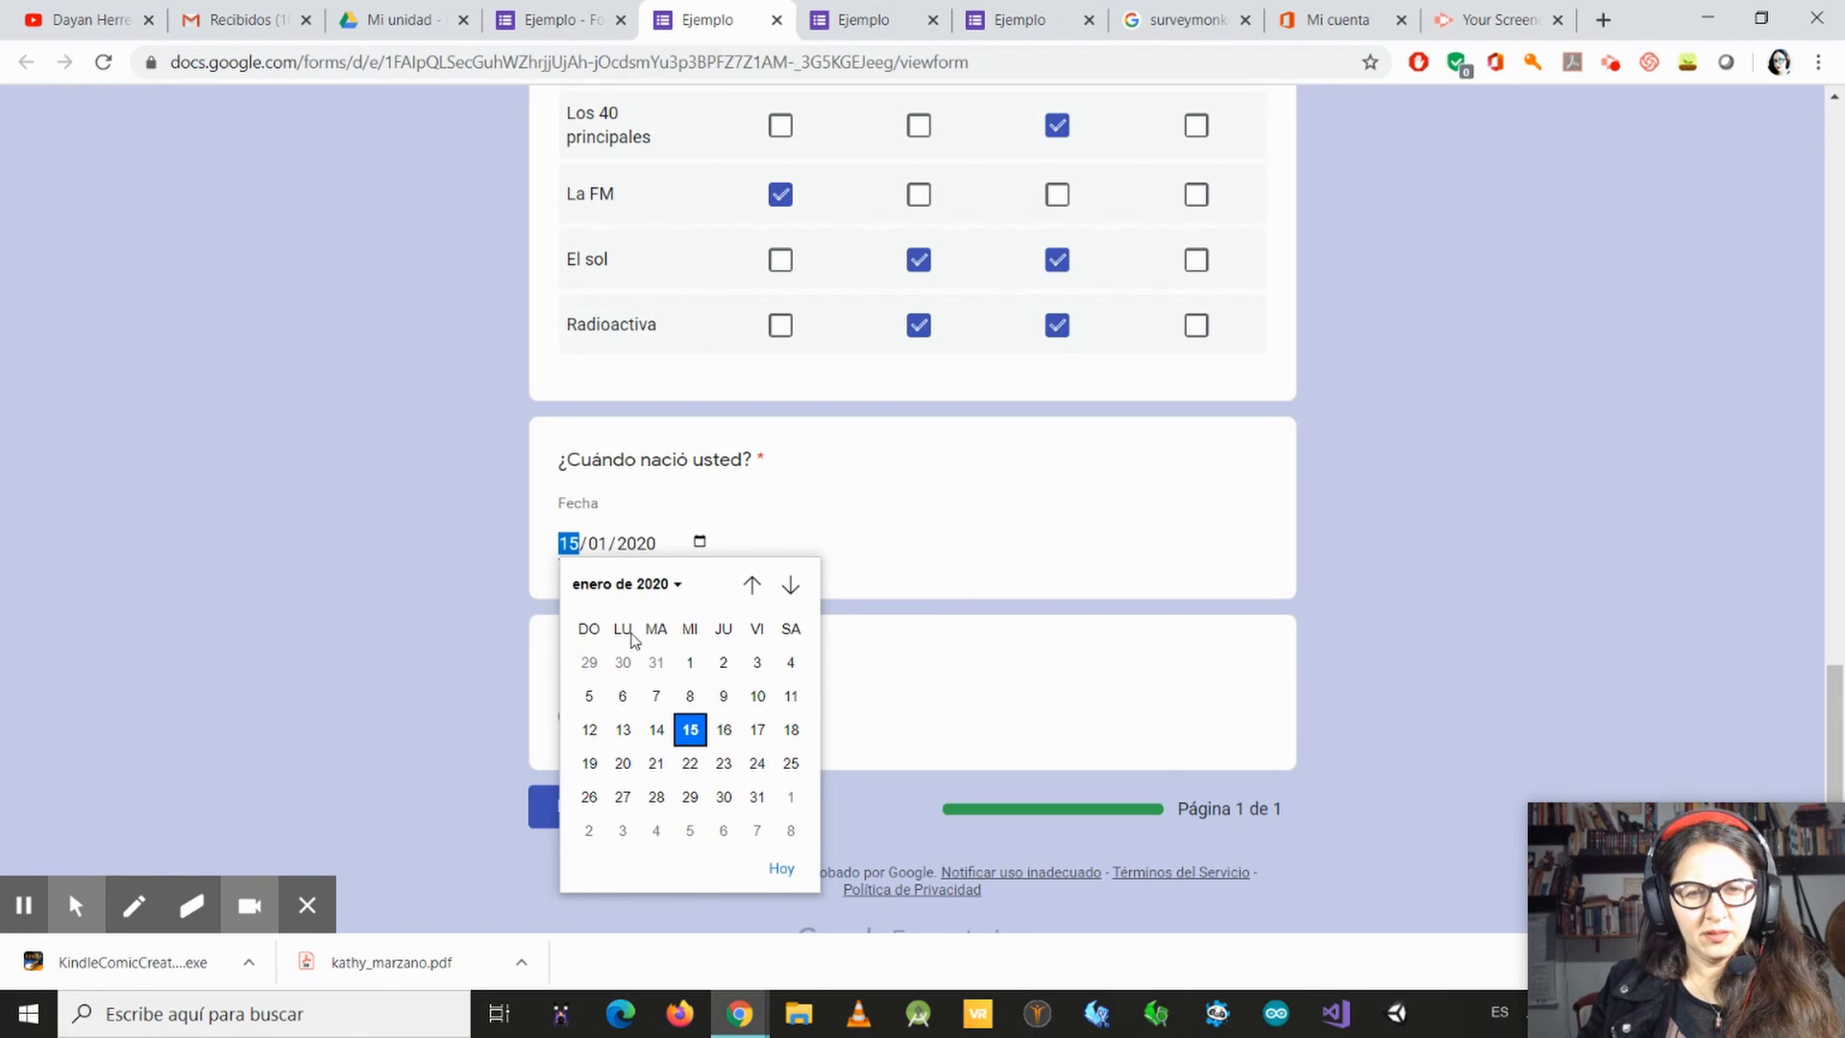
pyautogui.click(752, 586)
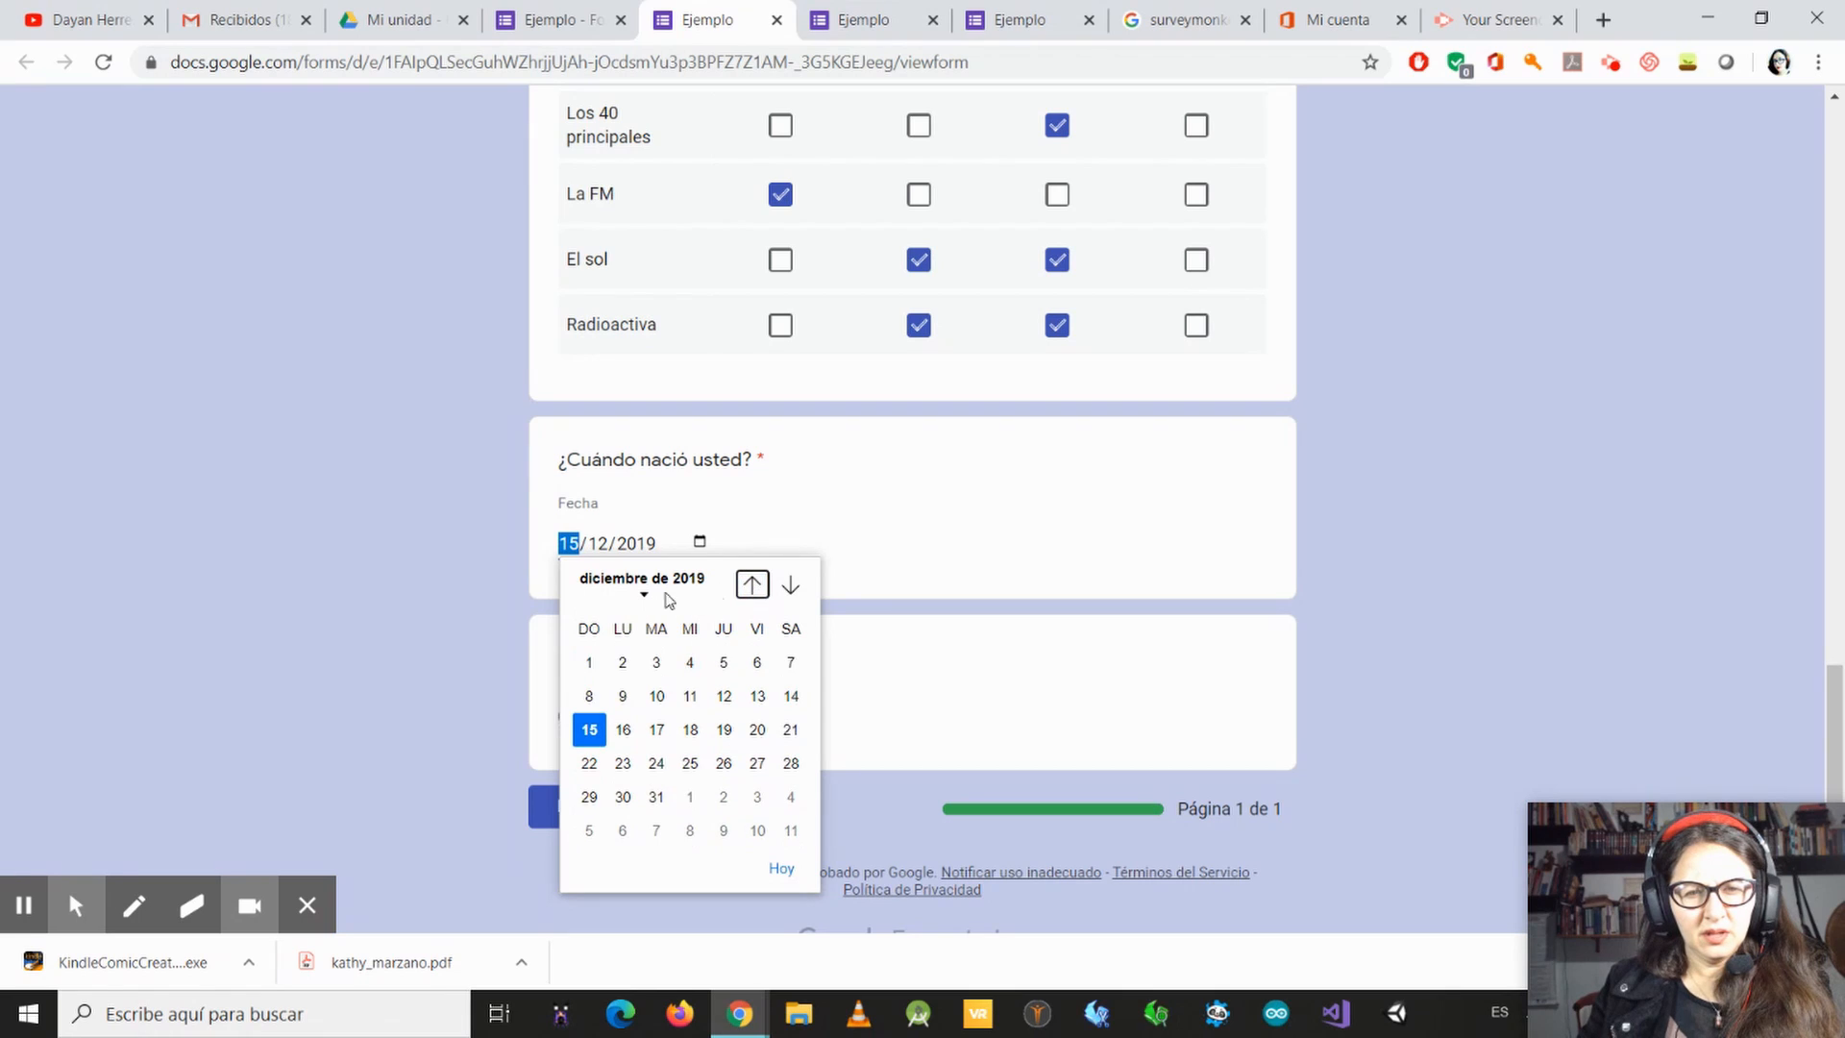
pyautogui.click(751, 586)
pyautogui.click(752, 586)
pyautogui.click(751, 586)
pyautogui.click(751, 586)
pyautogui.click(752, 586)
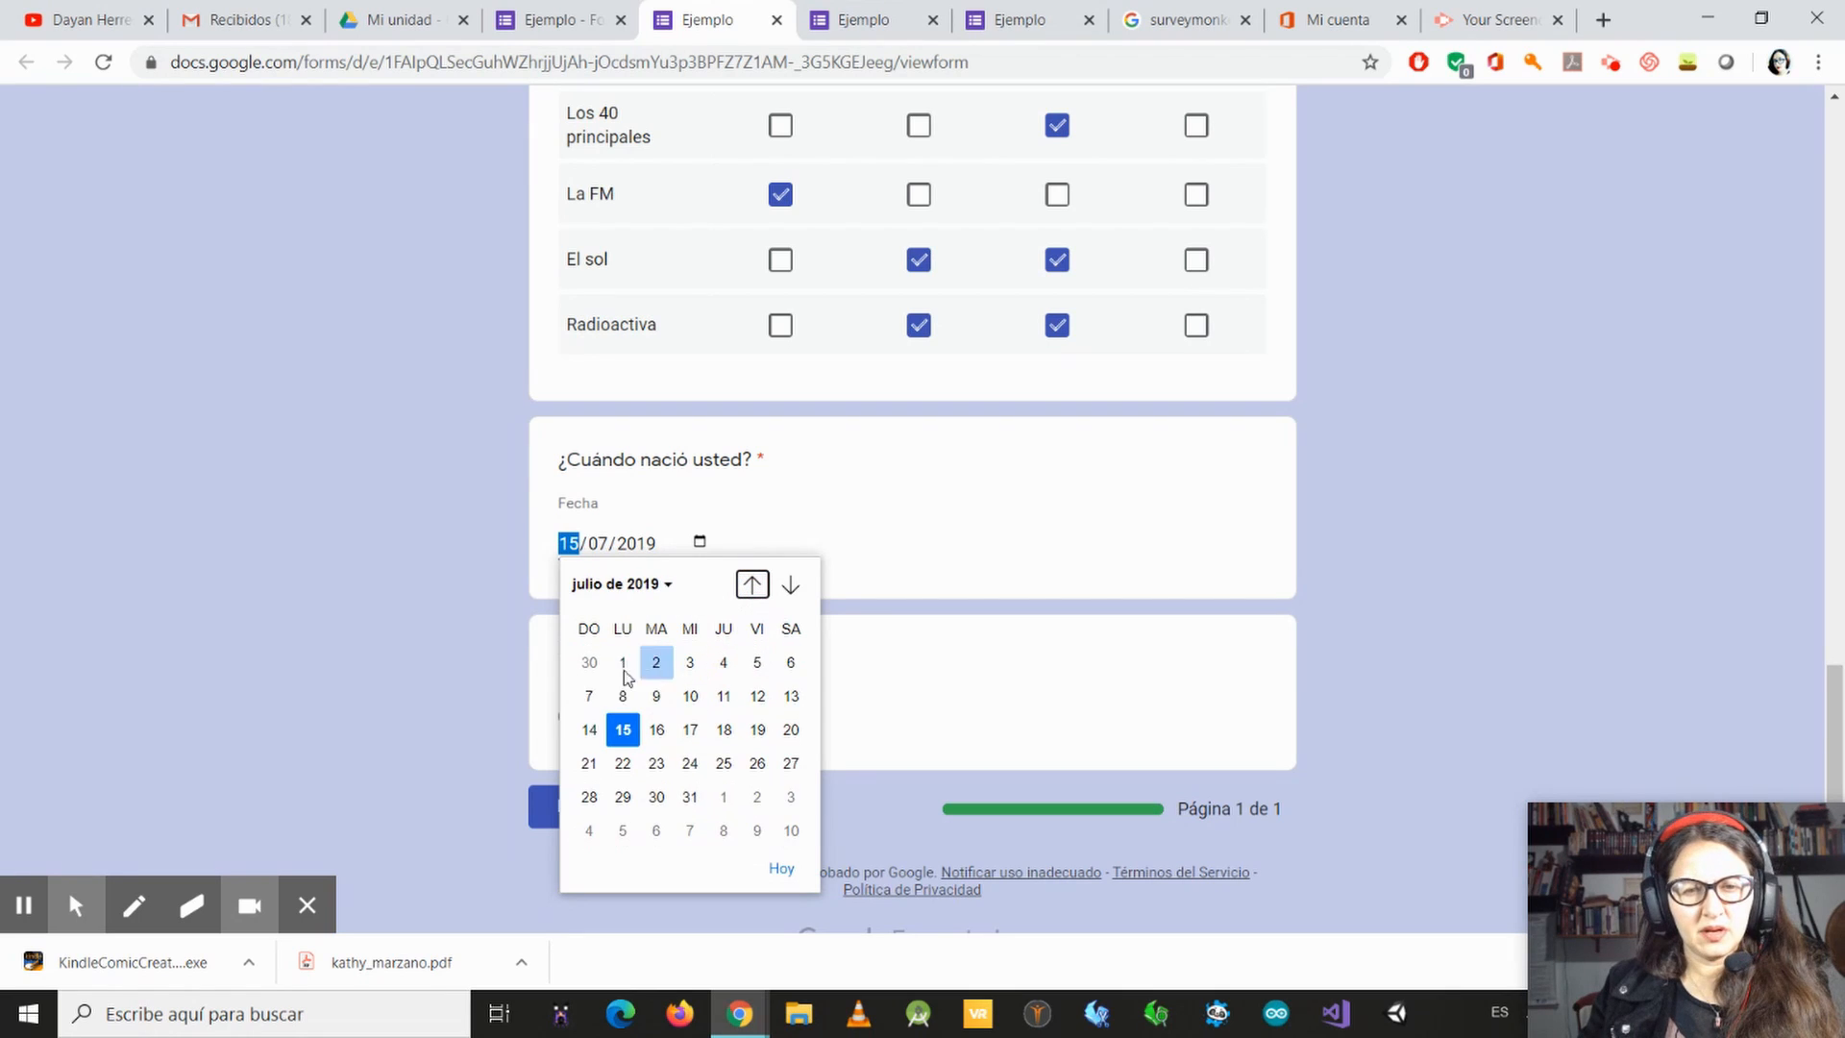
pyautogui.click(623, 659)
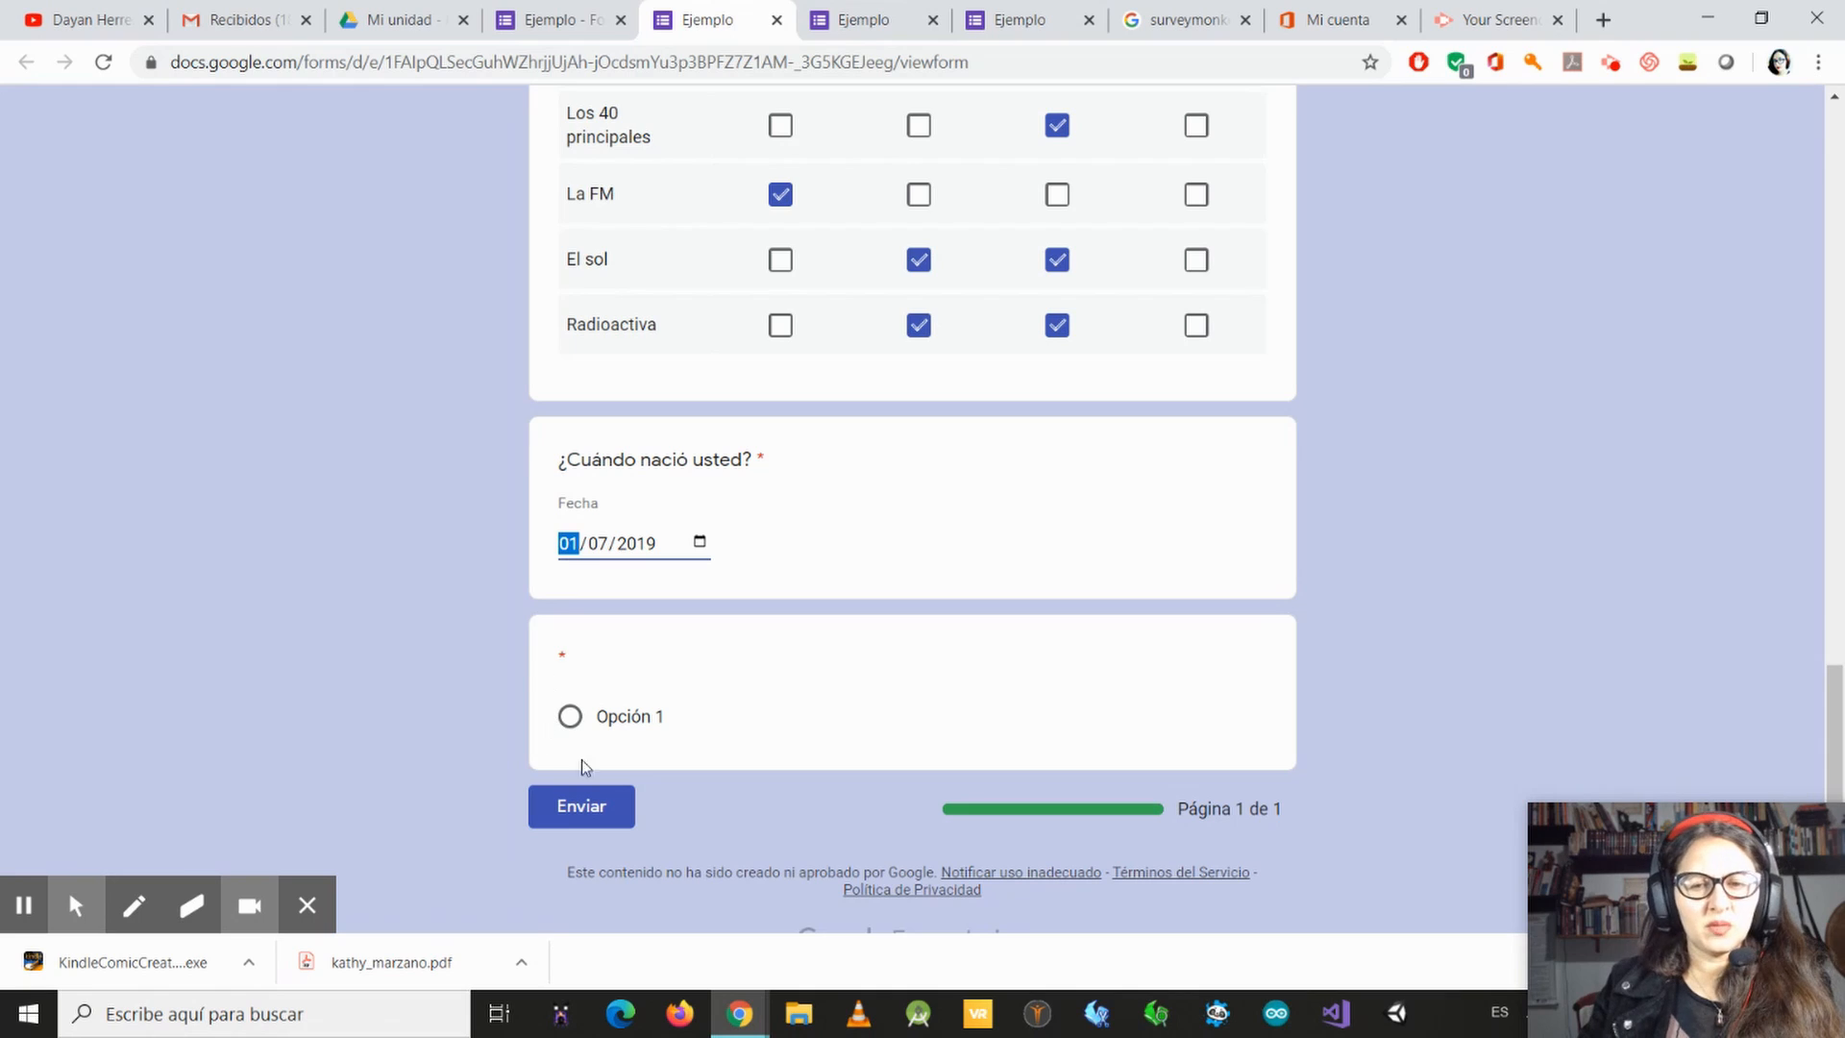
pyautogui.click(590, 817)
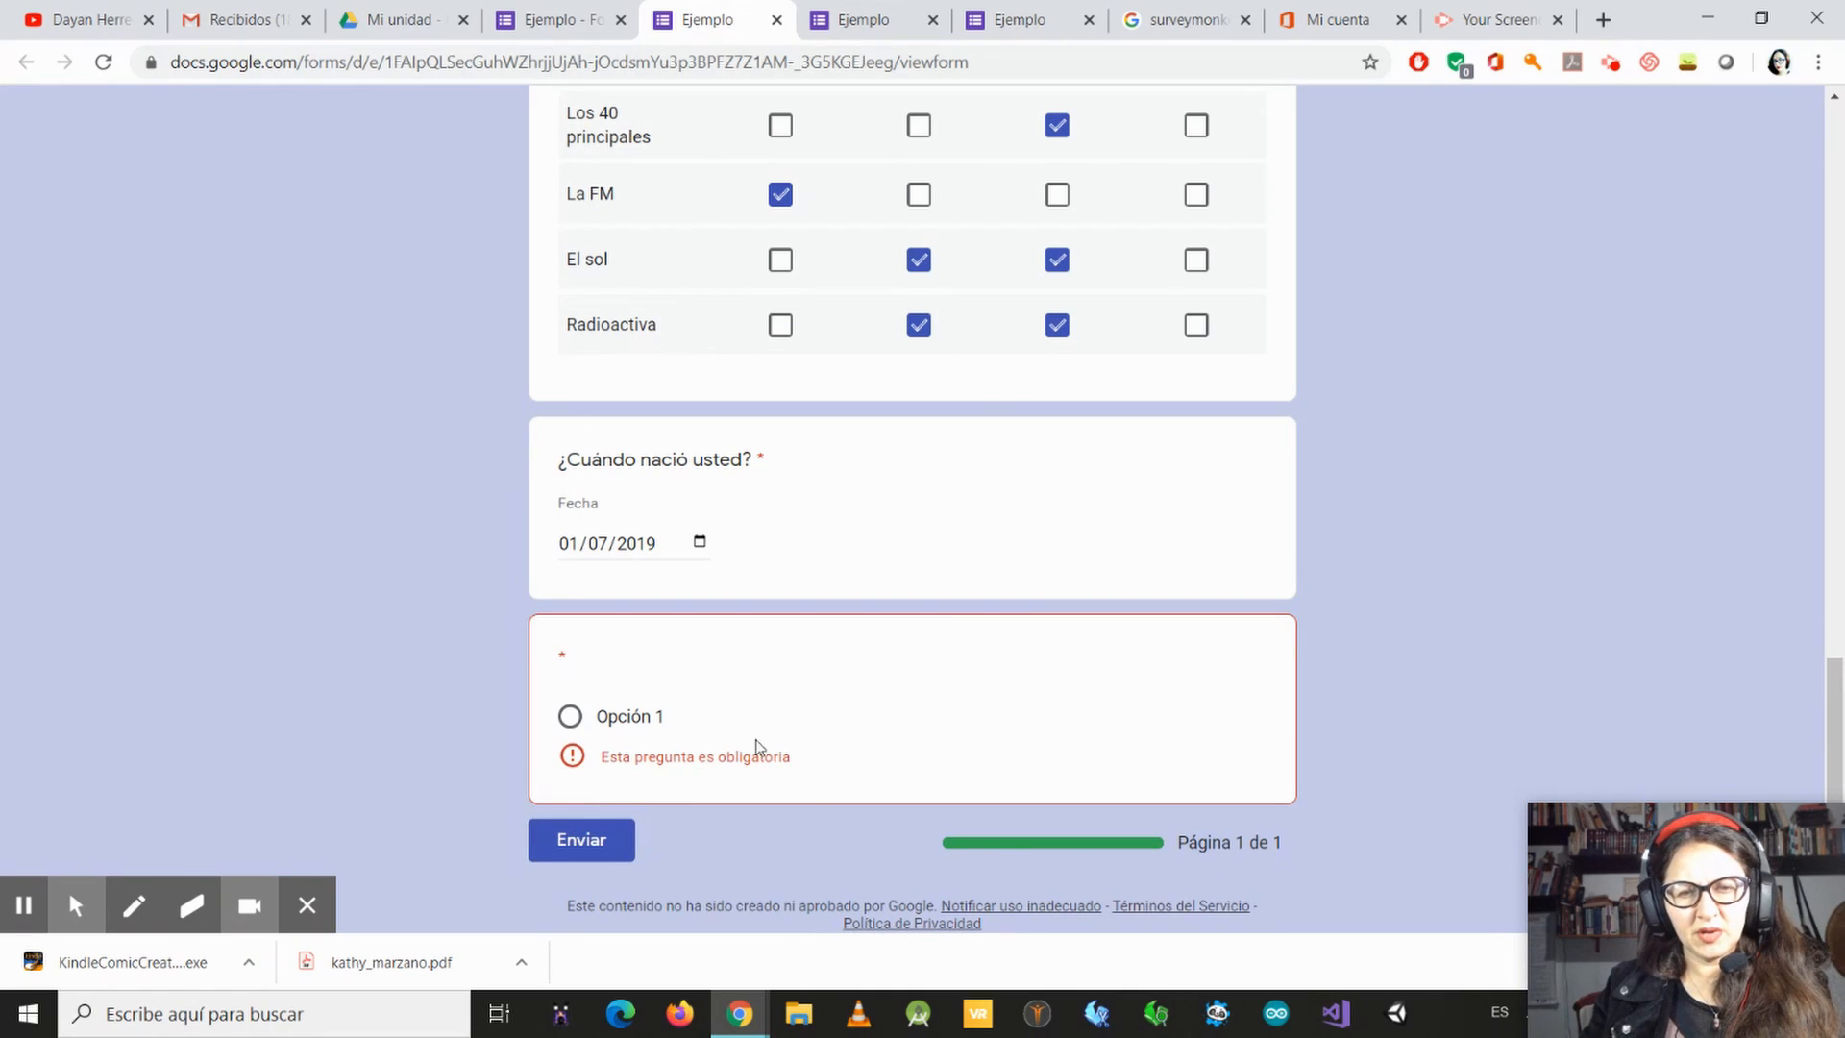
# Step: Return to the form editor and delete the untitled multiple-choice question after the date question
pyautogui.click(562, 22)
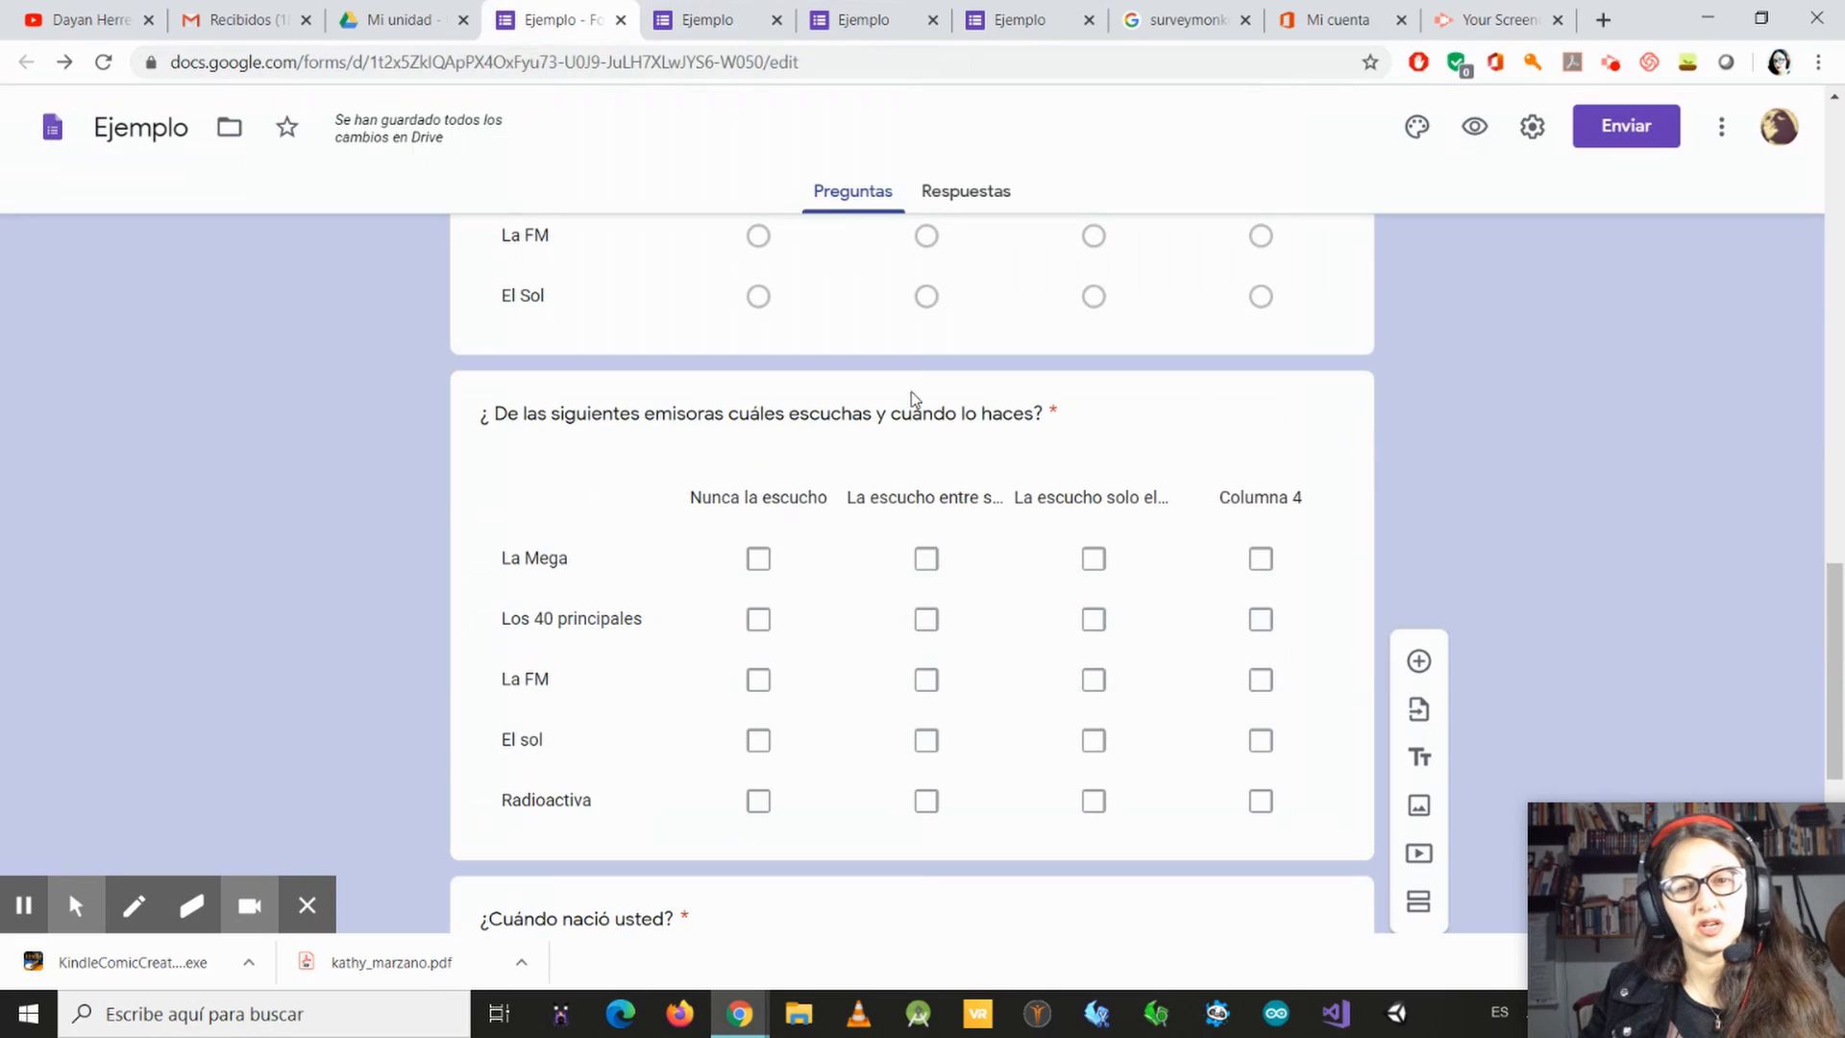
pyautogui.scroll(-3, 1315, 698)
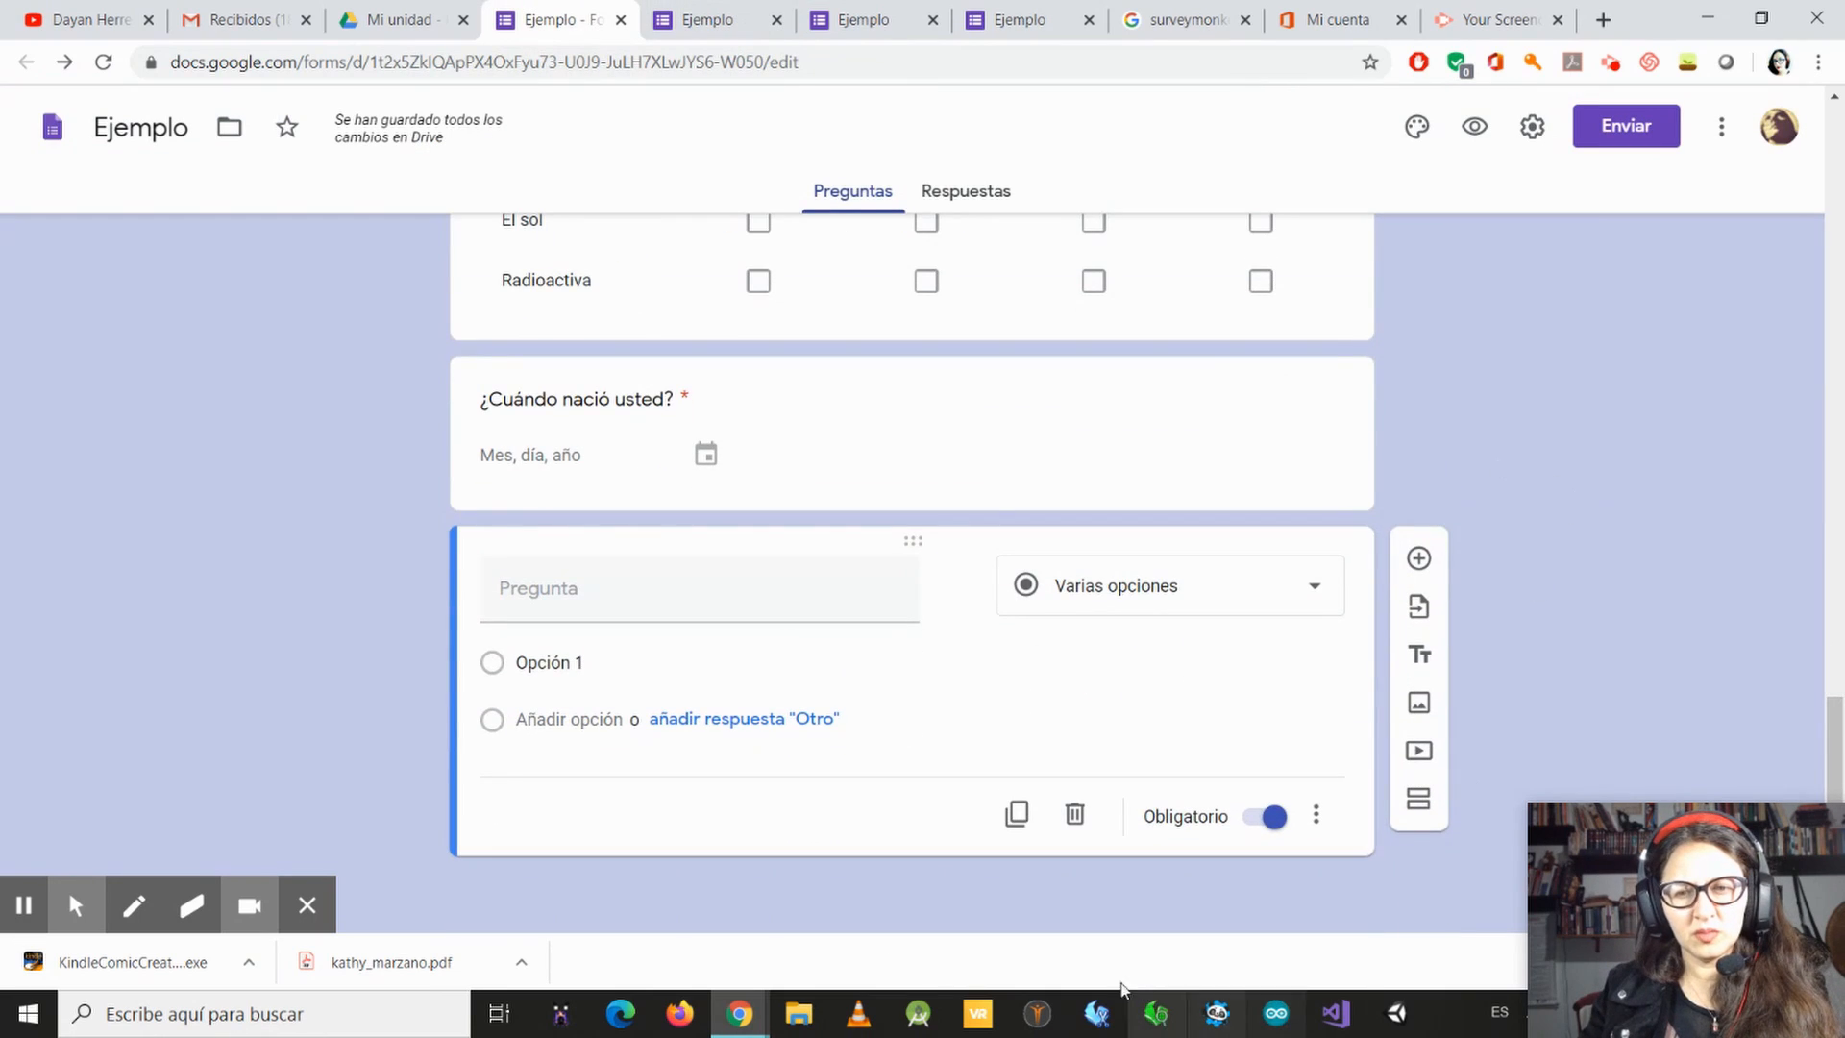
pyautogui.click(1074, 816)
# Step: Reload the form preview, discarding the entered answers, and check the questions through to the end of the form
pyautogui.hotkey('ctrl', 'Tab')
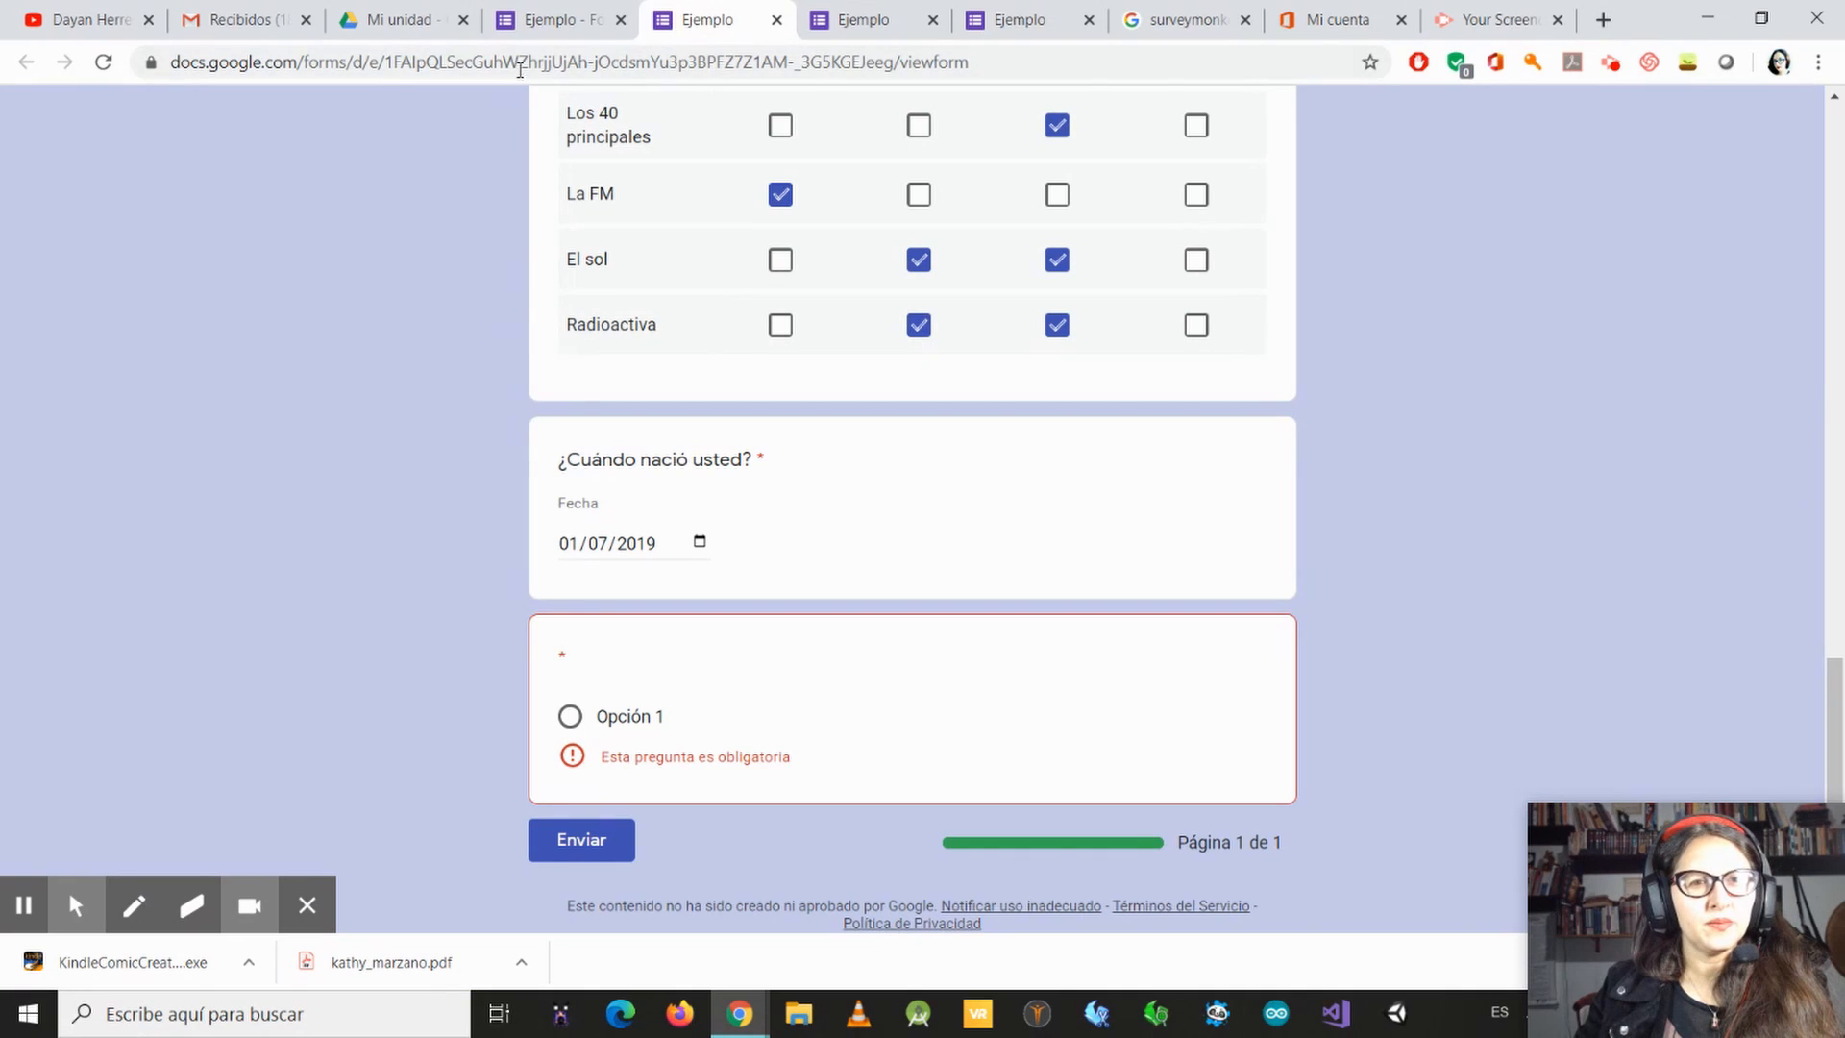
pyautogui.click(104, 61)
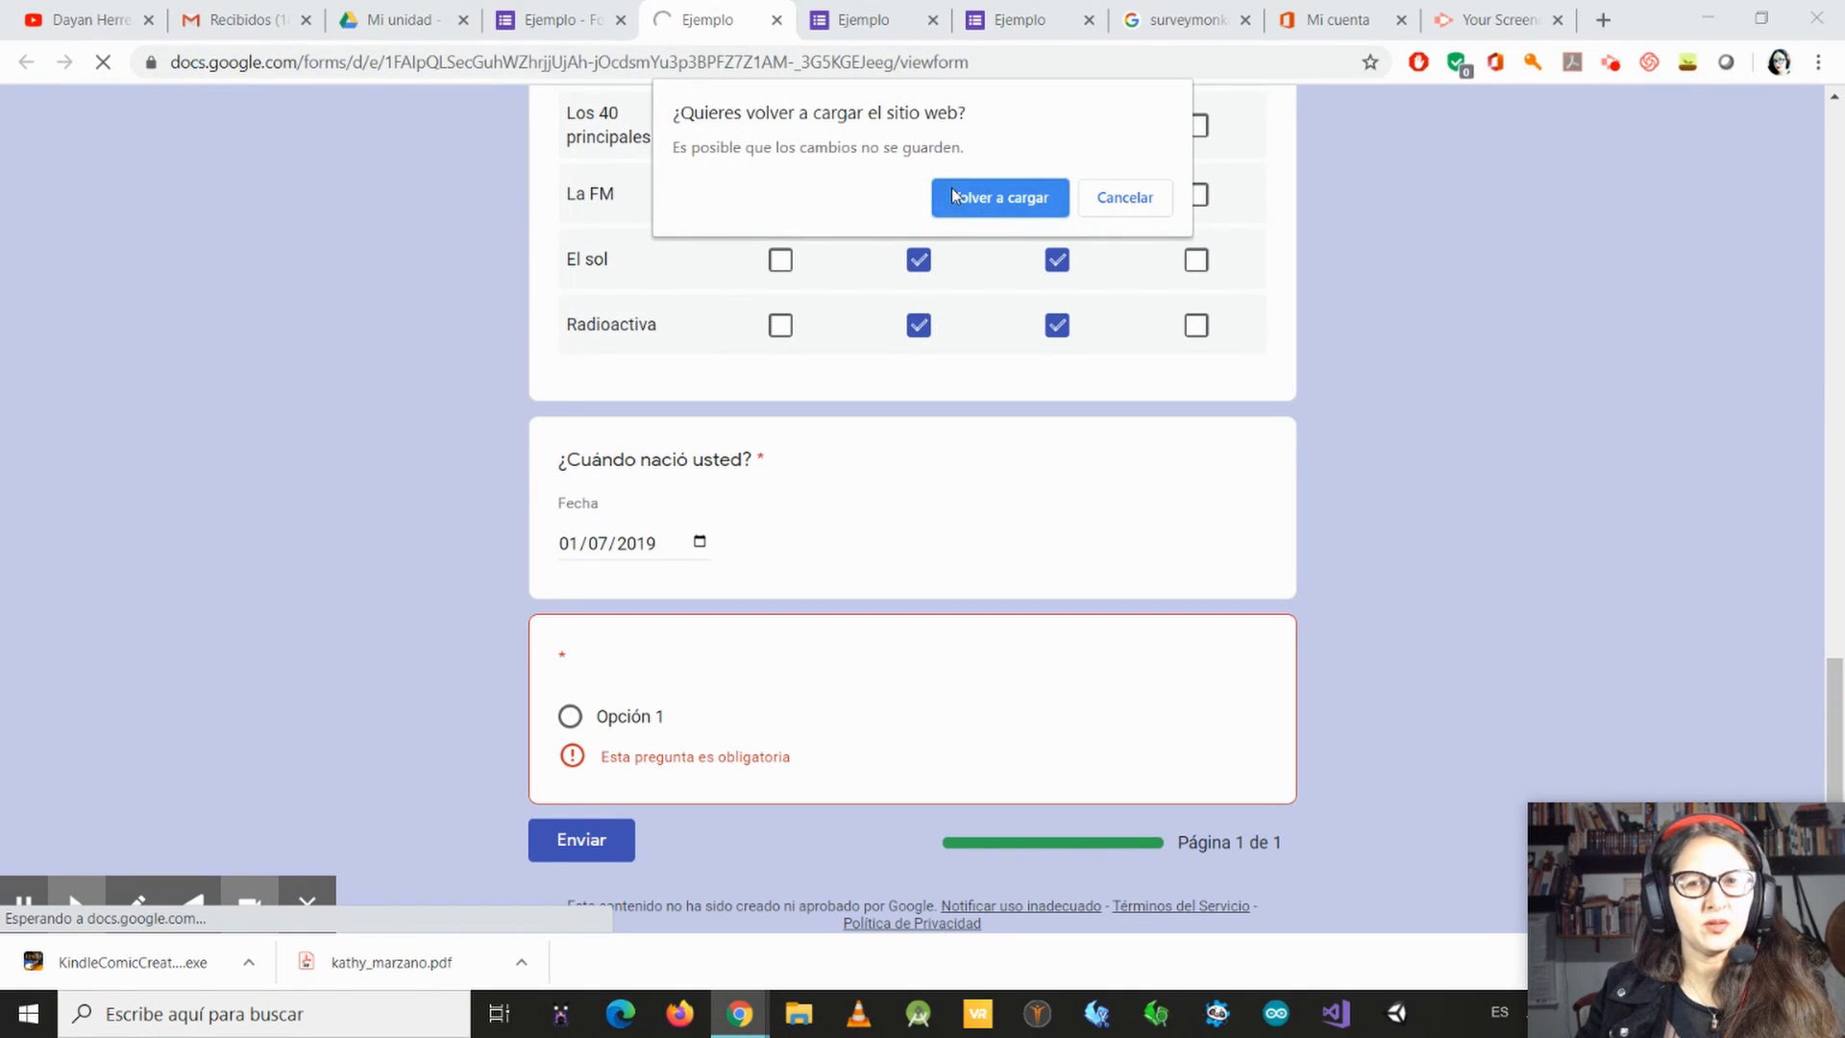
pyautogui.click(990, 197)
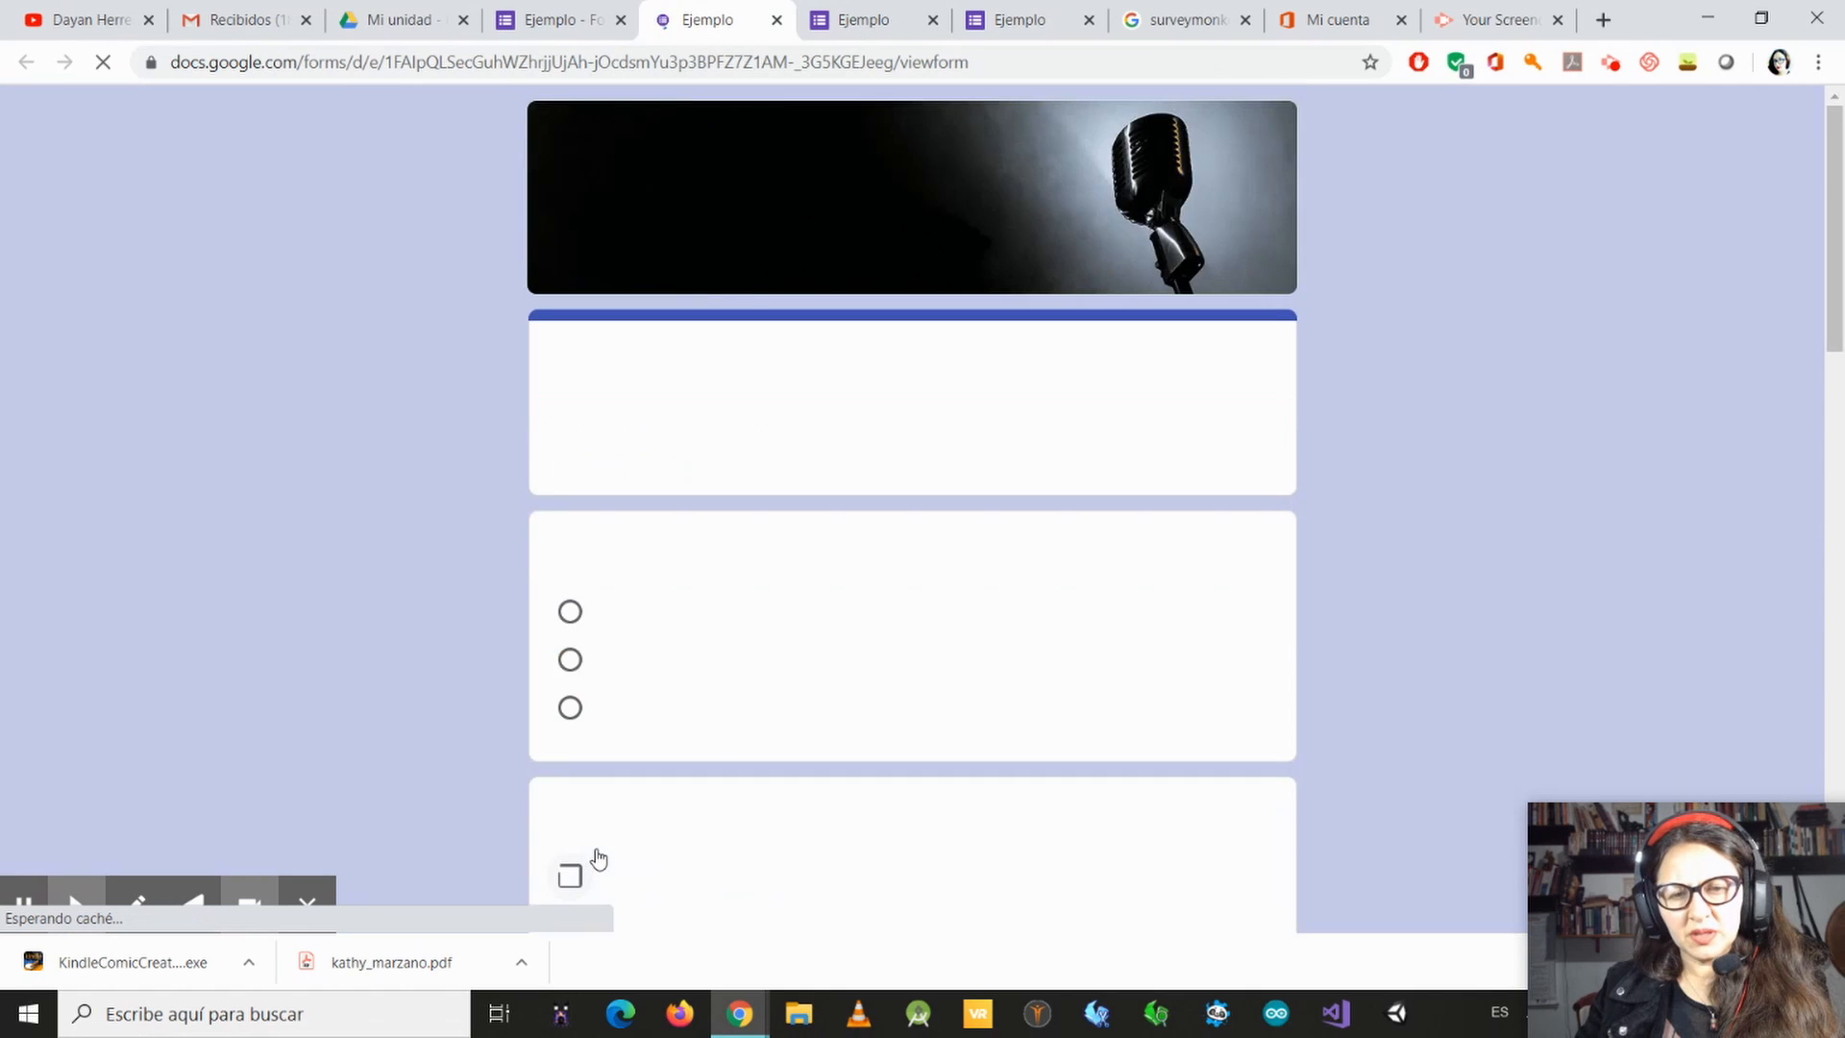
pyautogui.scroll(-10, 989, 774)
pyautogui.scroll(-5, 855, 355)
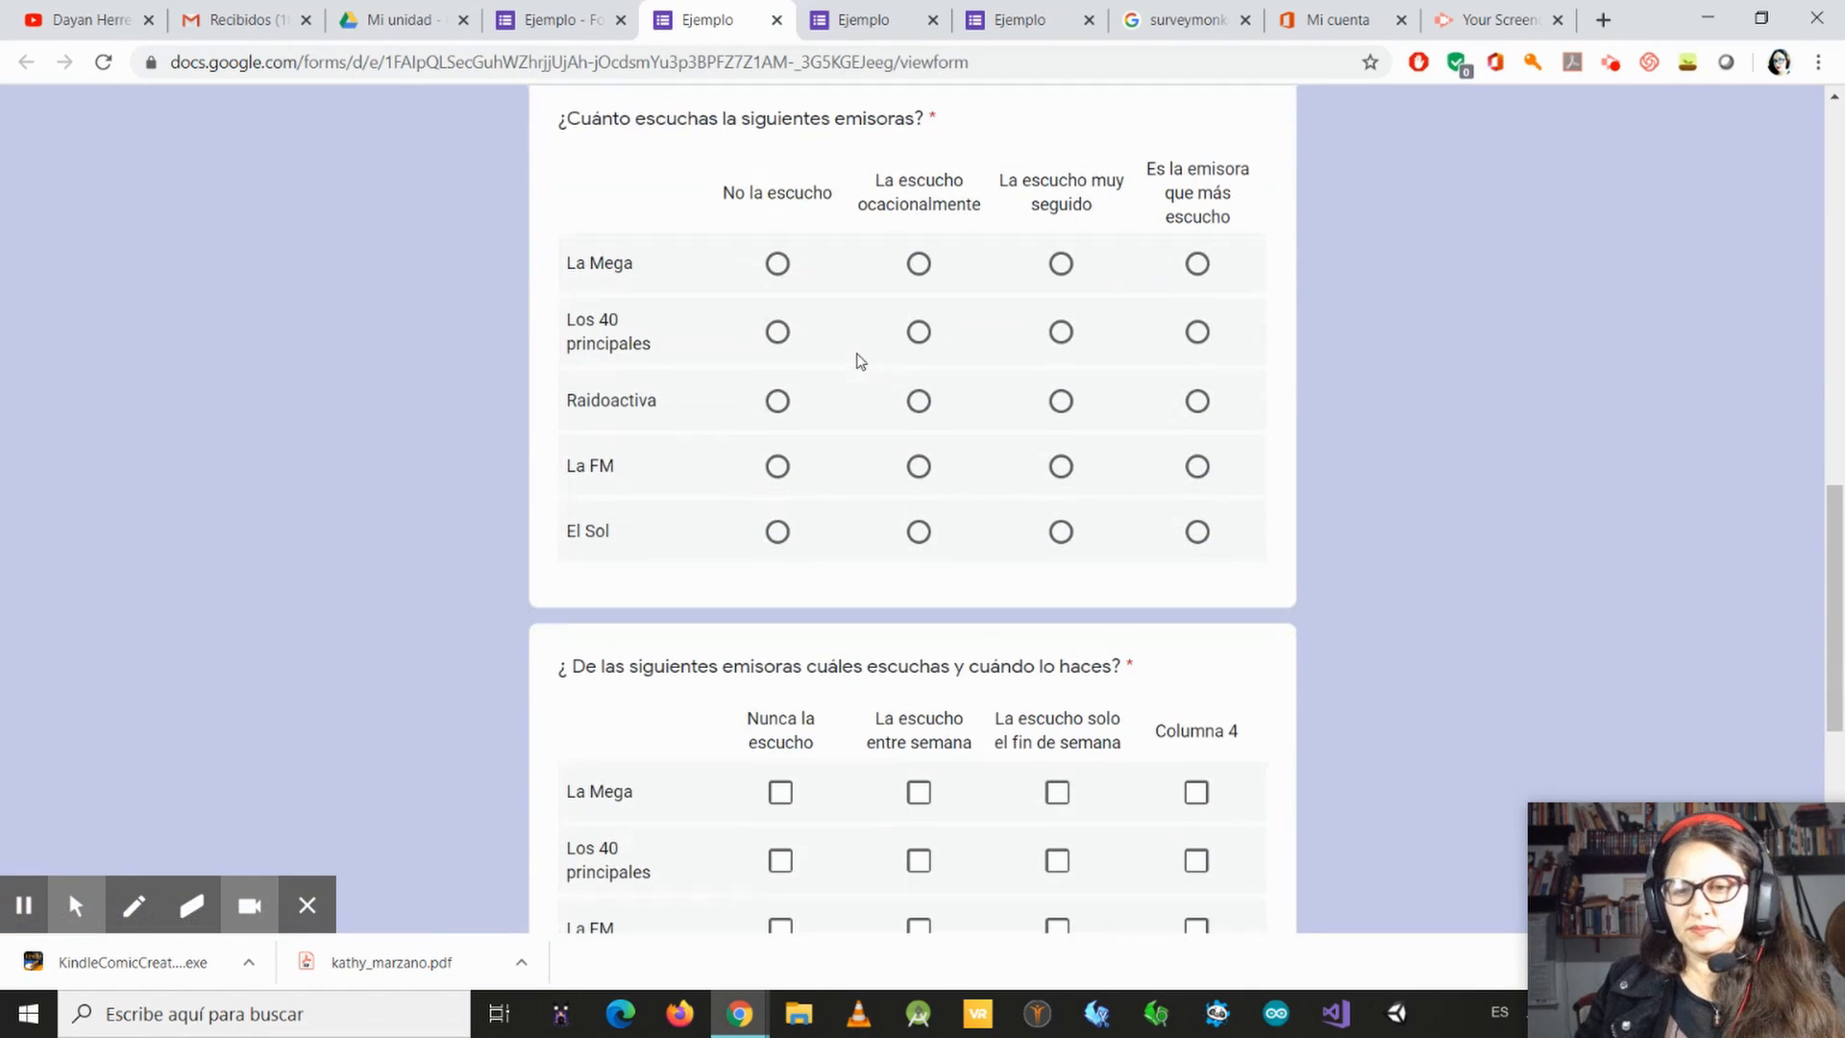
pyautogui.scroll(-4, 832, 358)
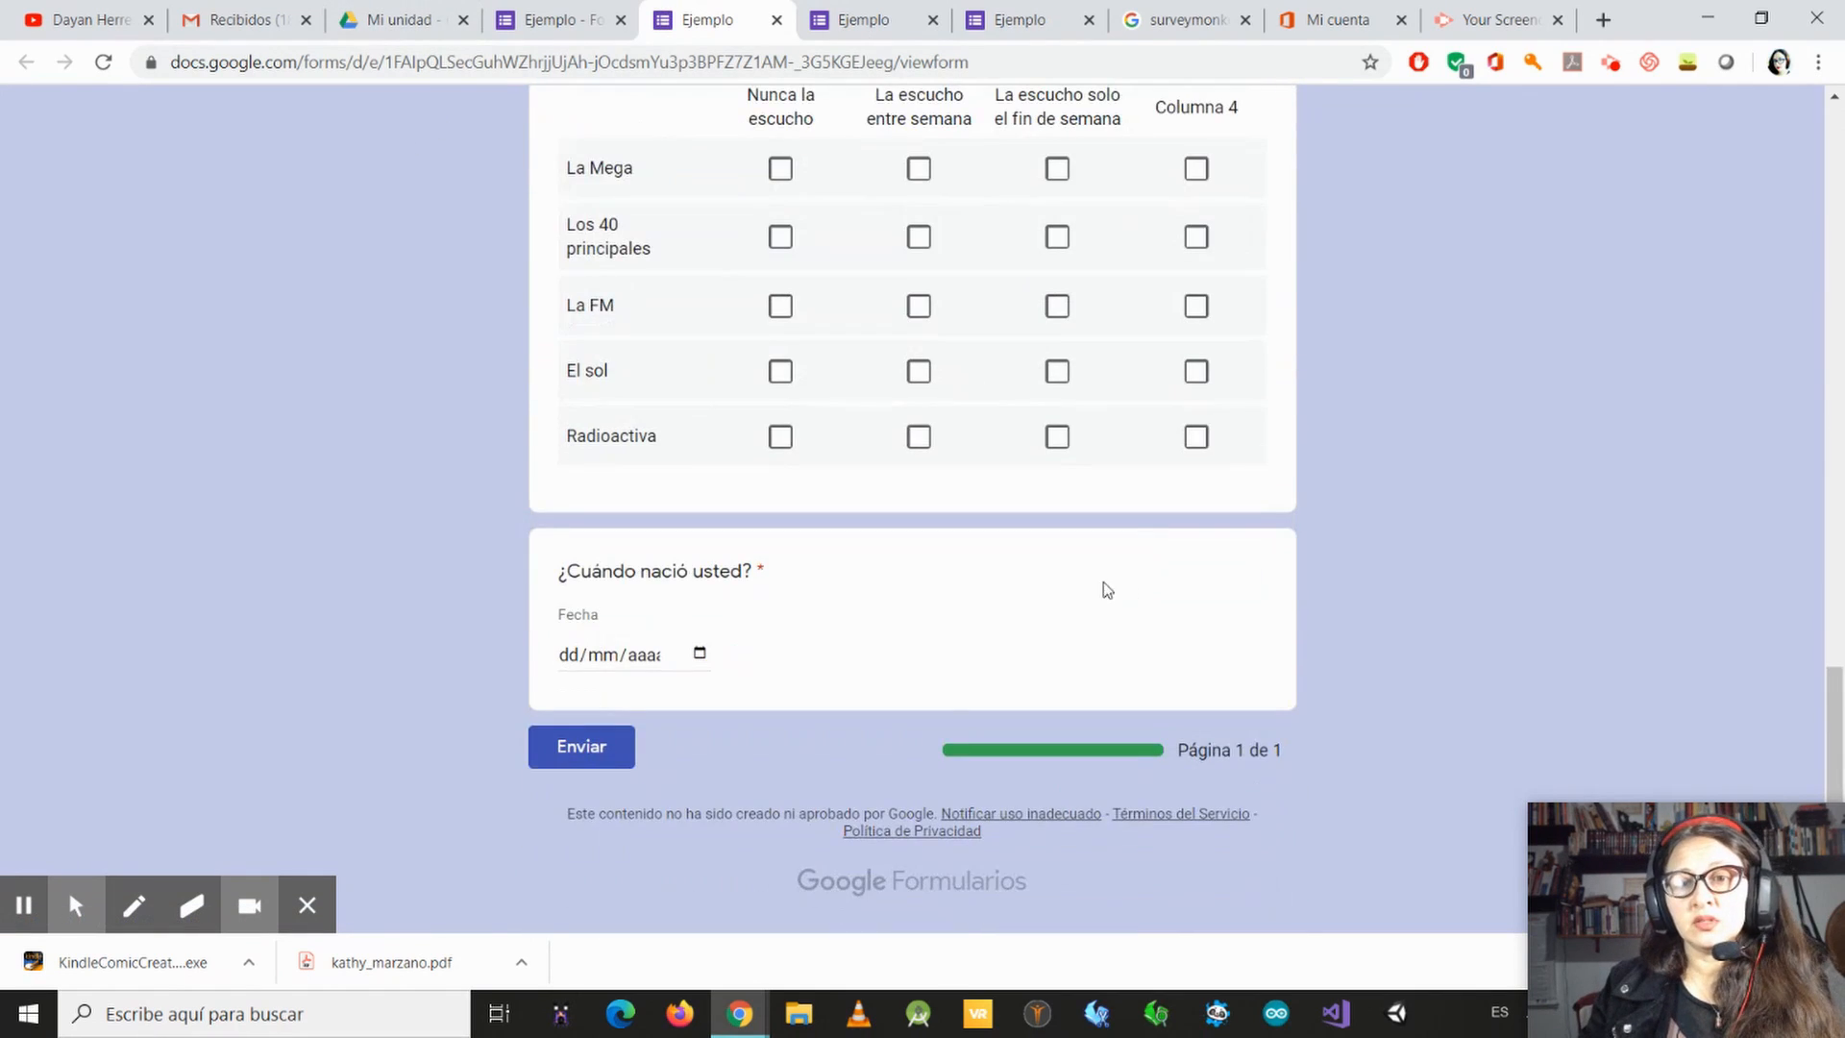
# Step: Back in the form editor, view the options for adding collaborators and close them without adding anyone
pyautogui.click(559, 19)
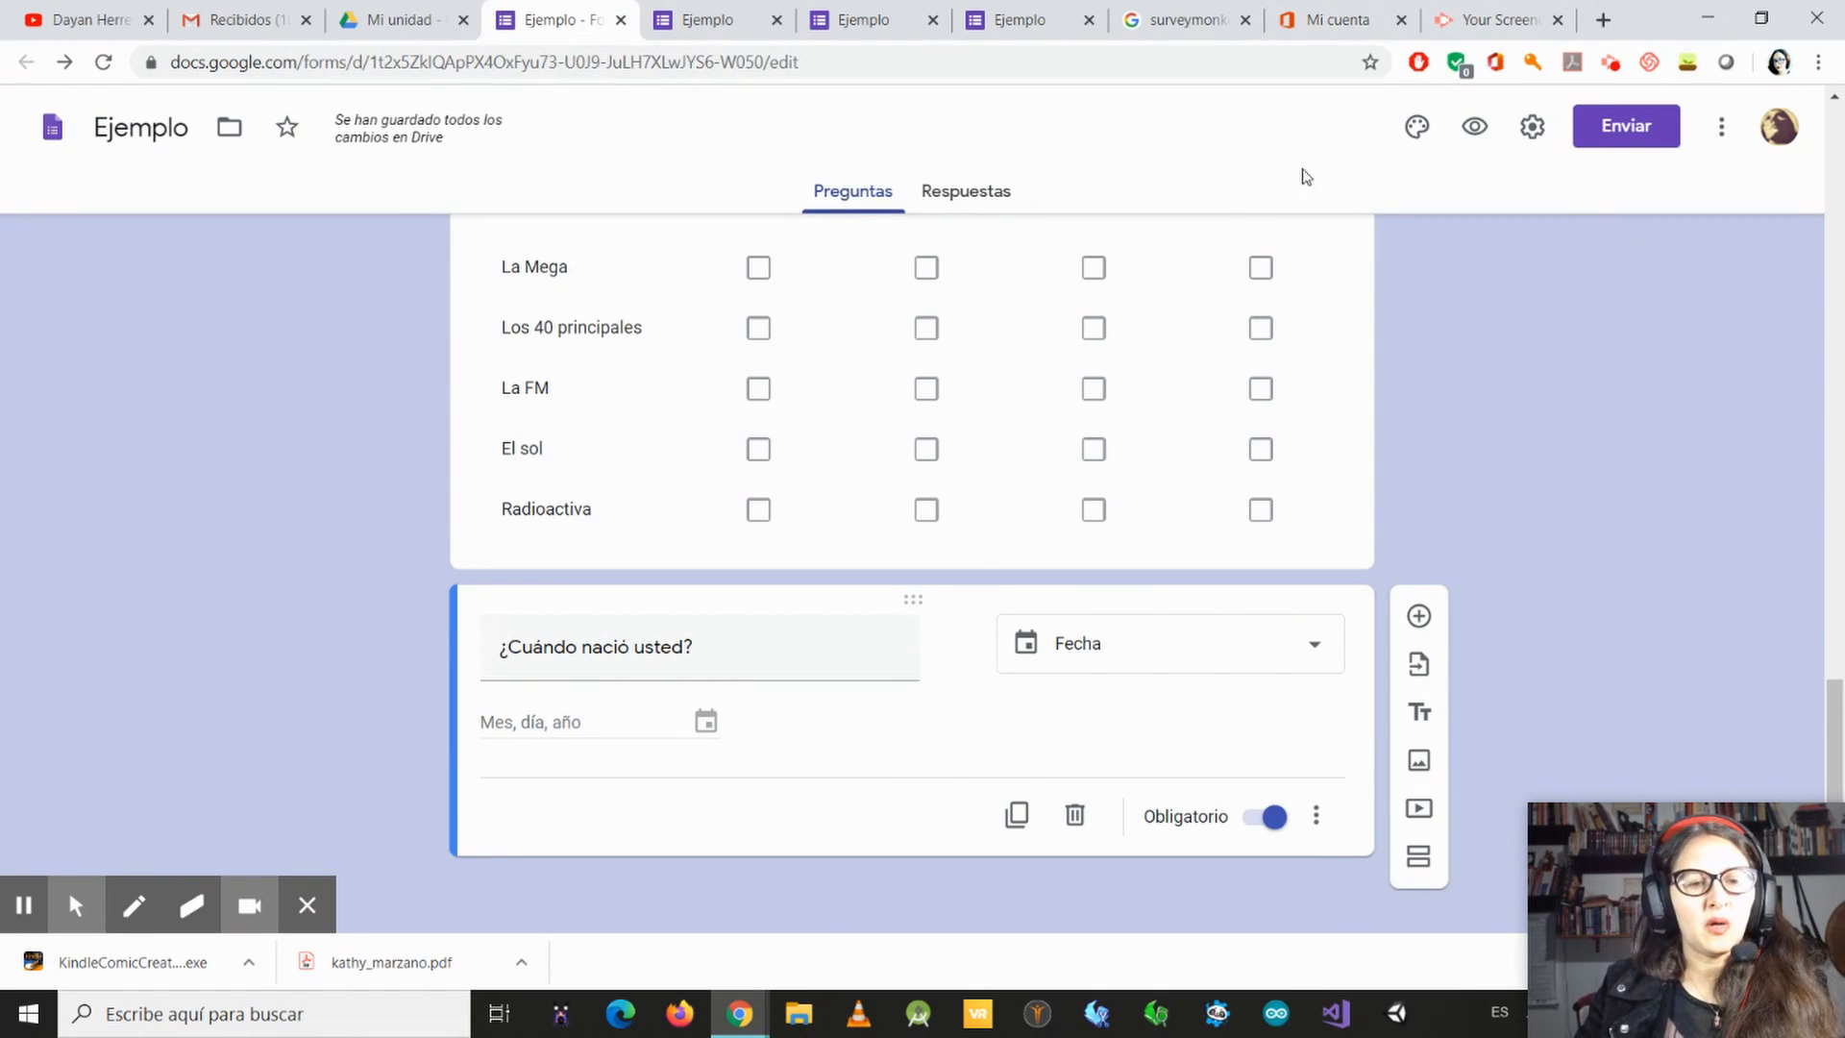
pyautogui.click(1720, 128)
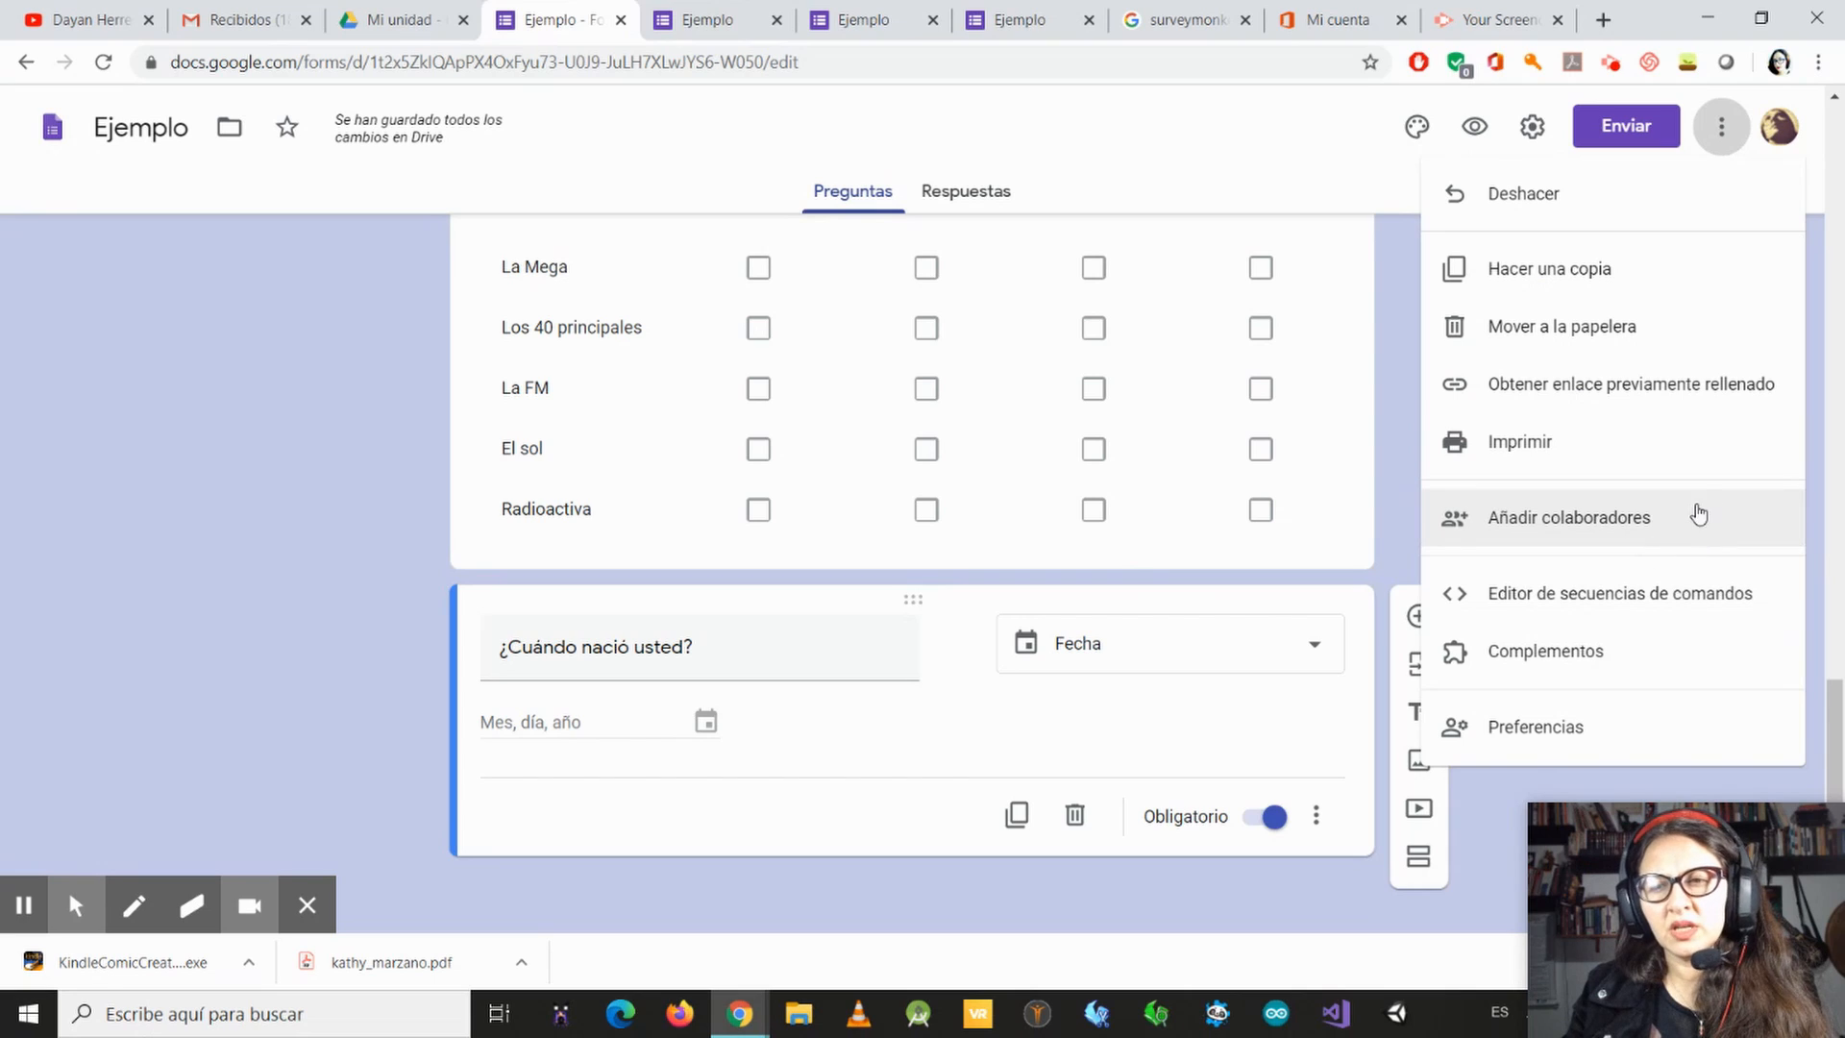
pyautogui.click(1496, 524)
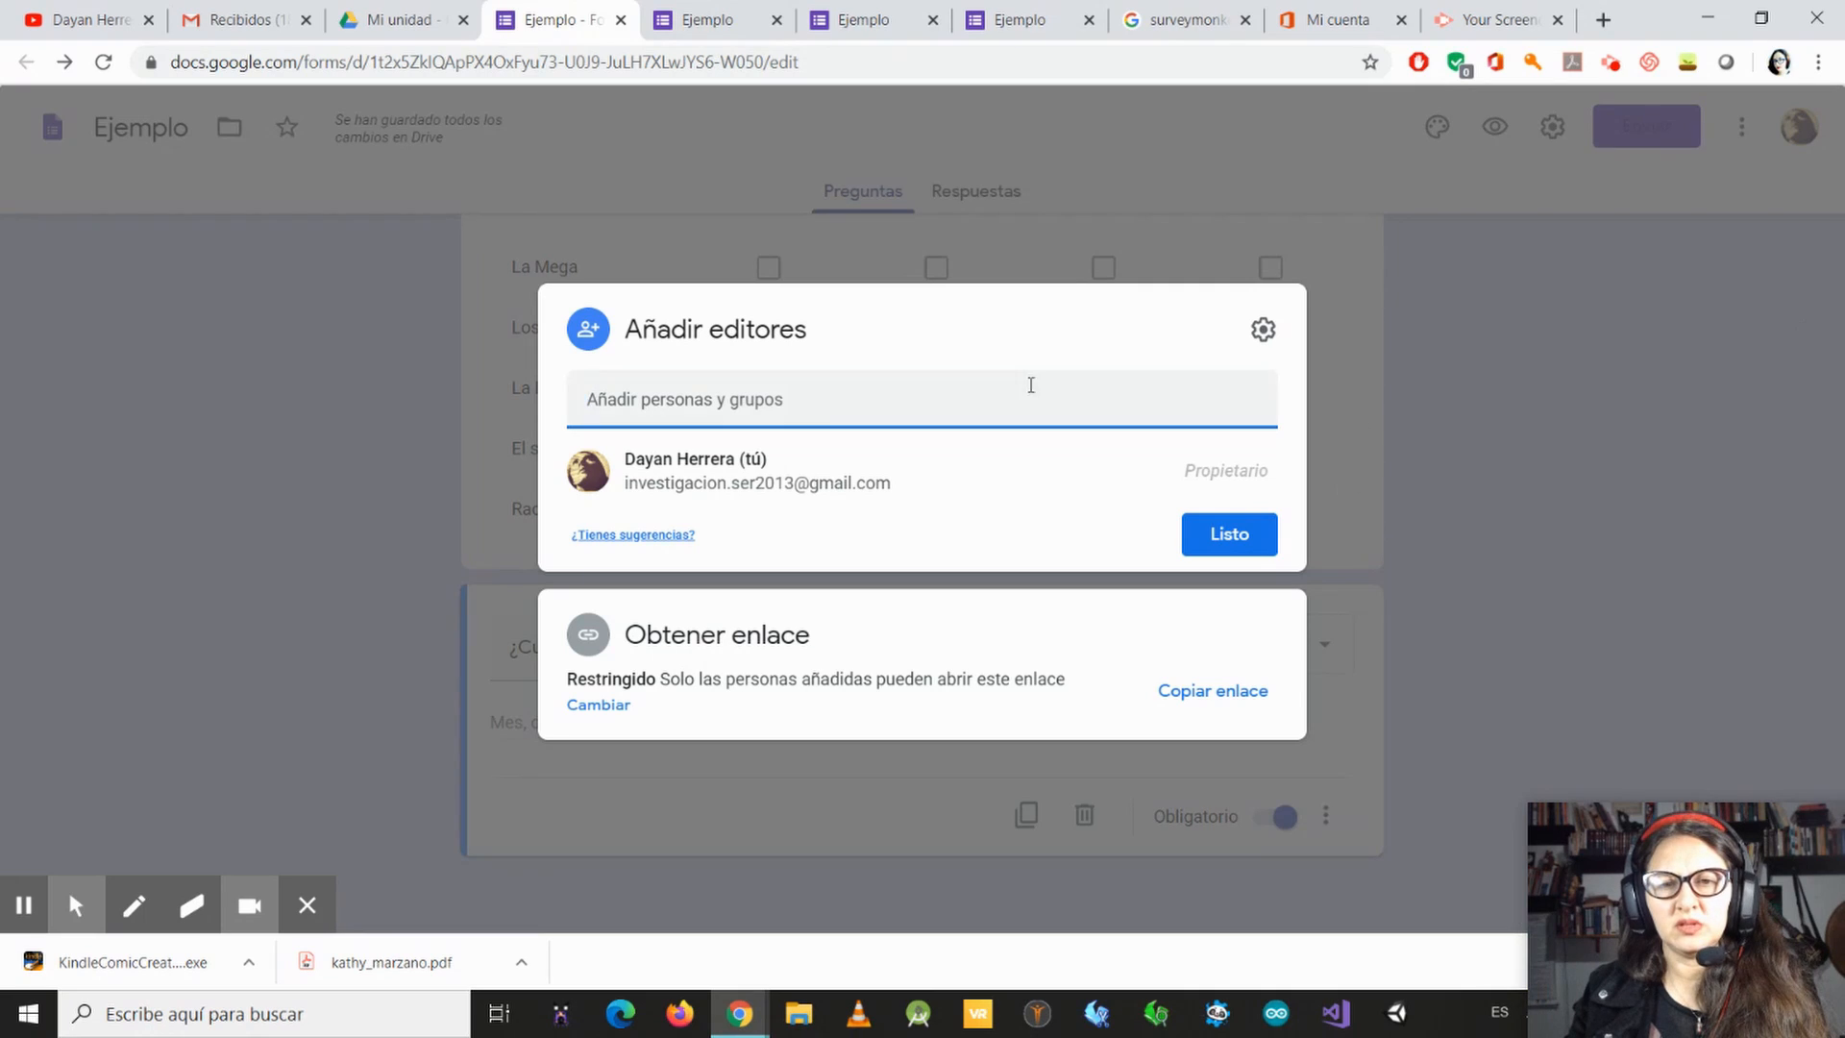
pyautogui.click(1431, 370)
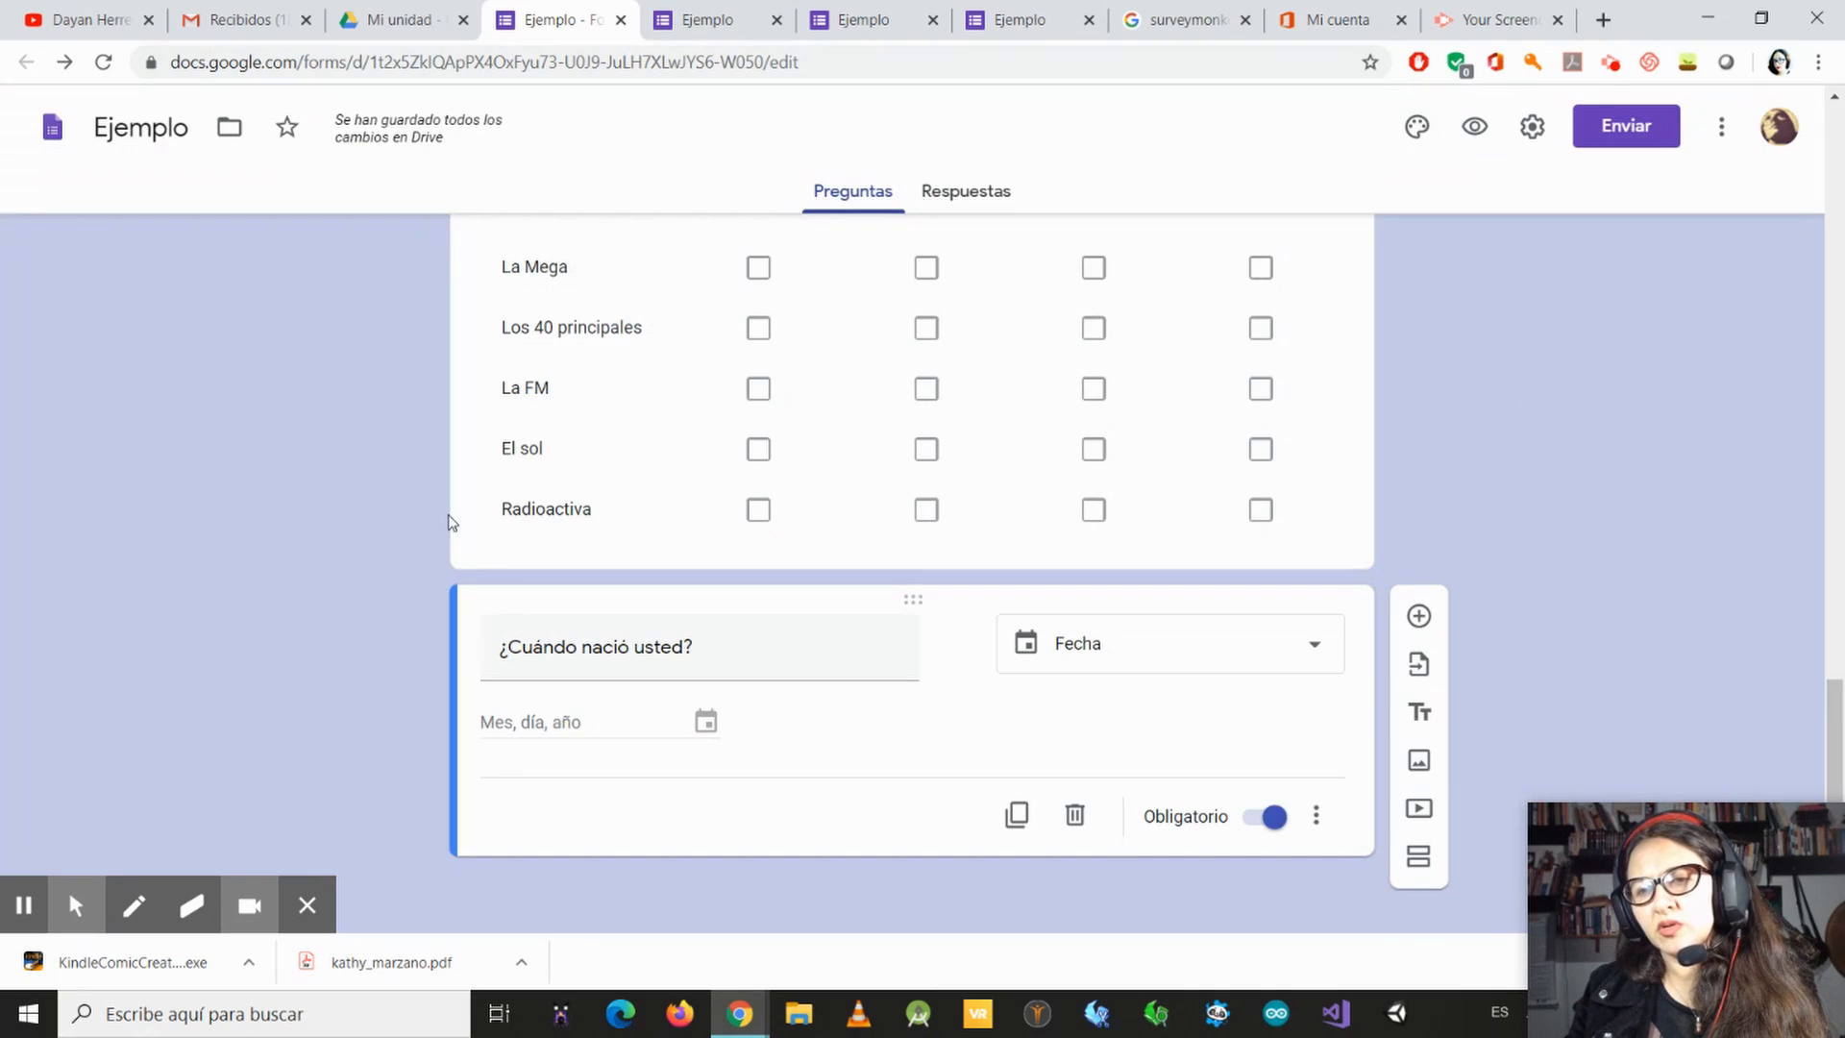
# Step: Review the form's default preferences for e-mail collection, required questions and test scoring, then glance over the other form options
pyautogui.click(1721, 126)
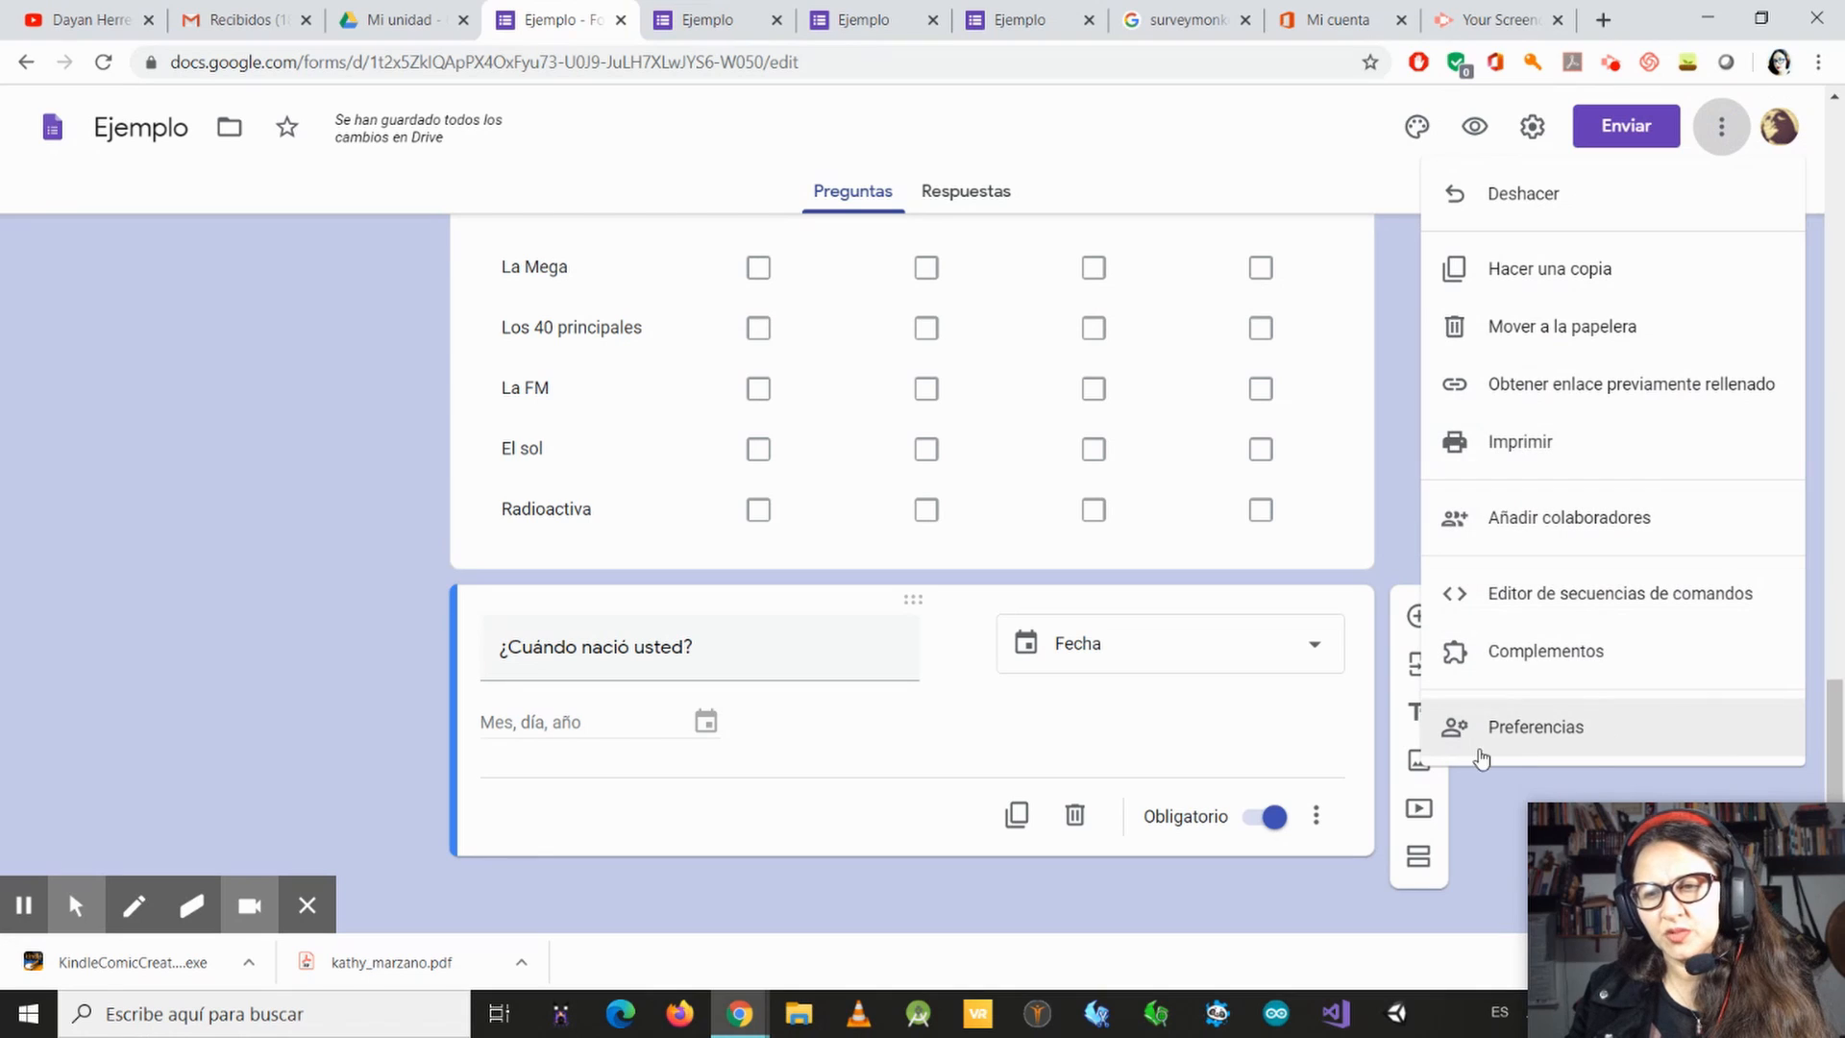
pyautogui.click(1518, 734)
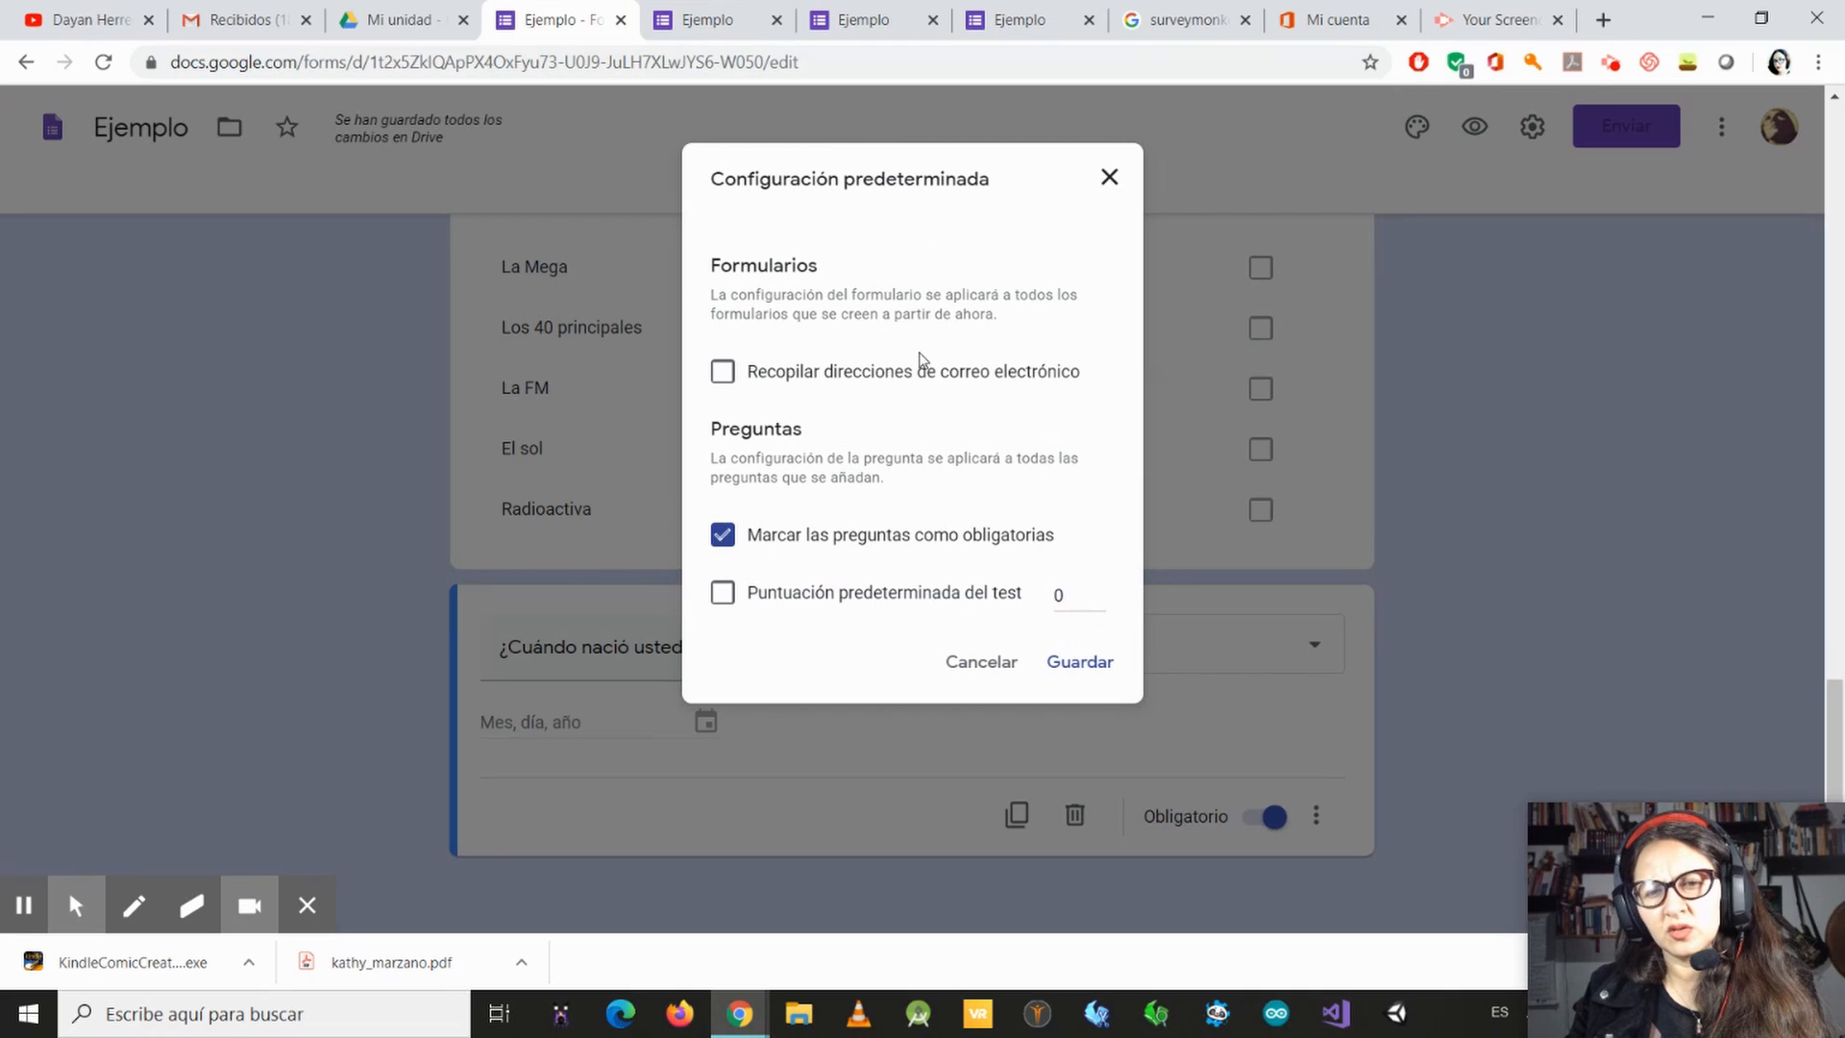
pyautogui.click(1109, 177)
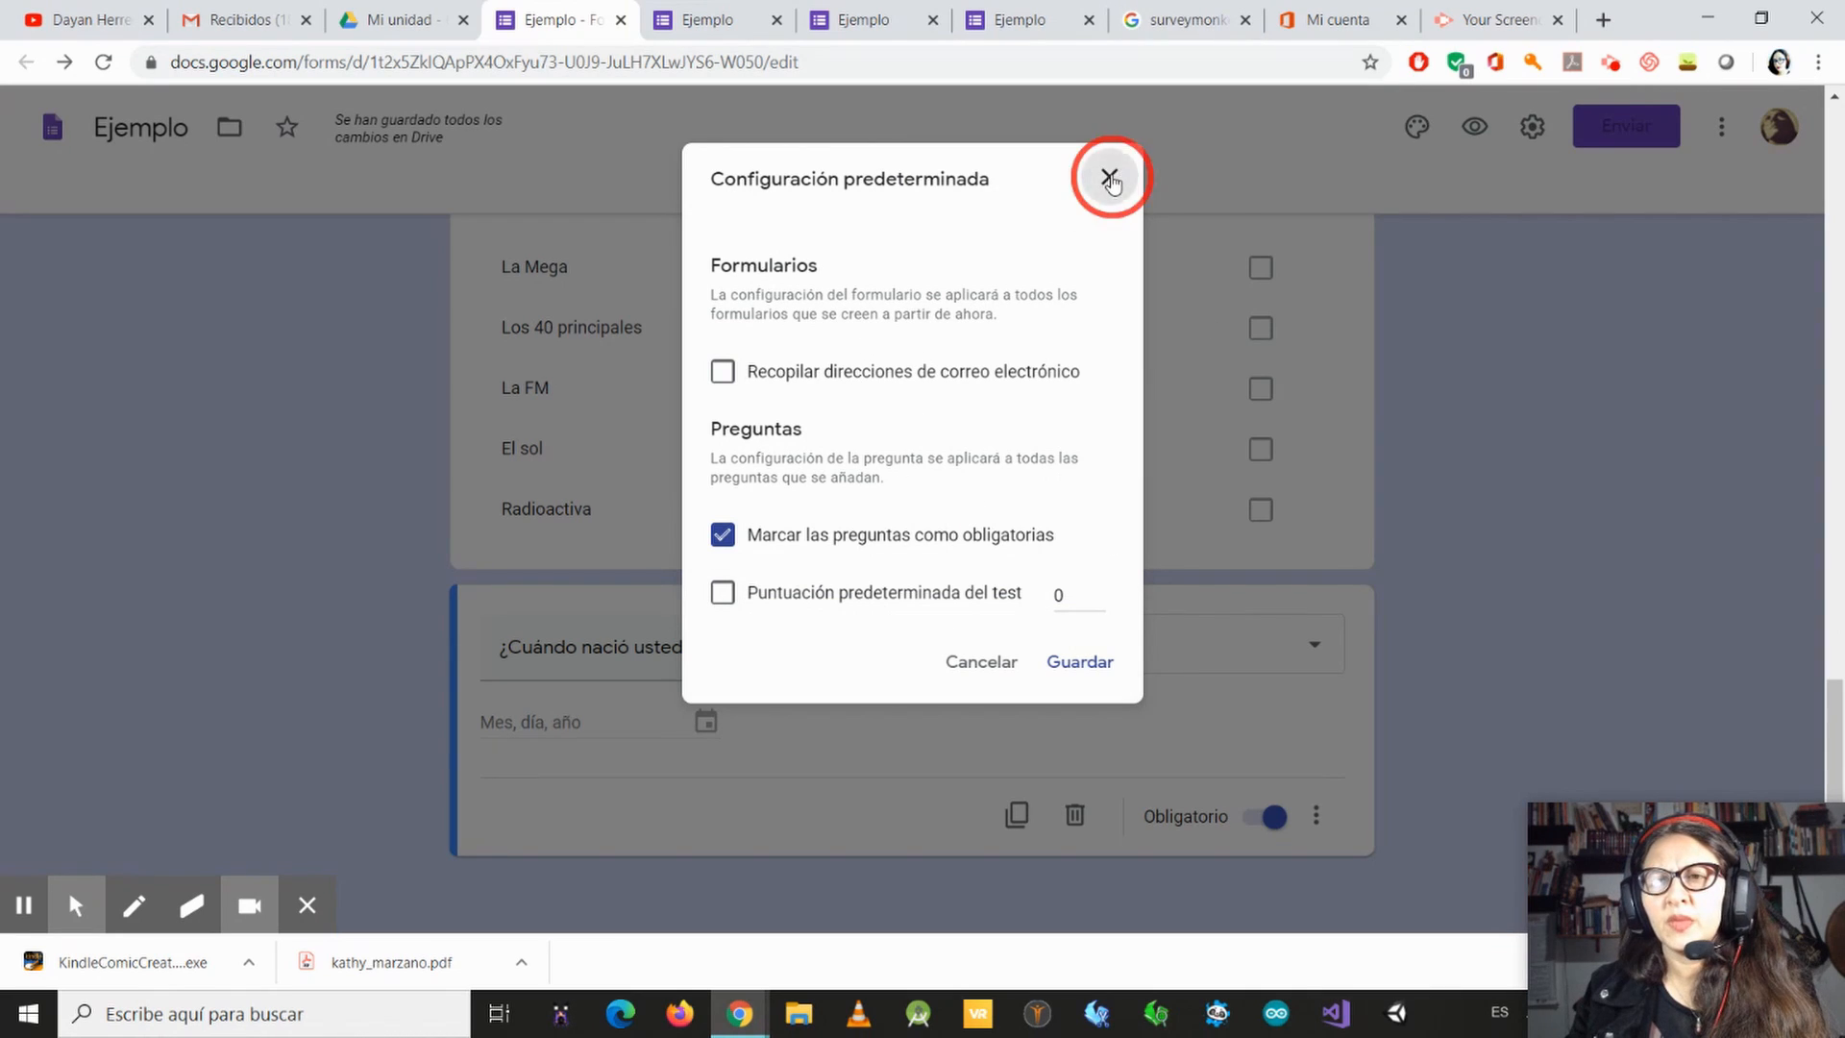
pyautogui.click(1720, 126)
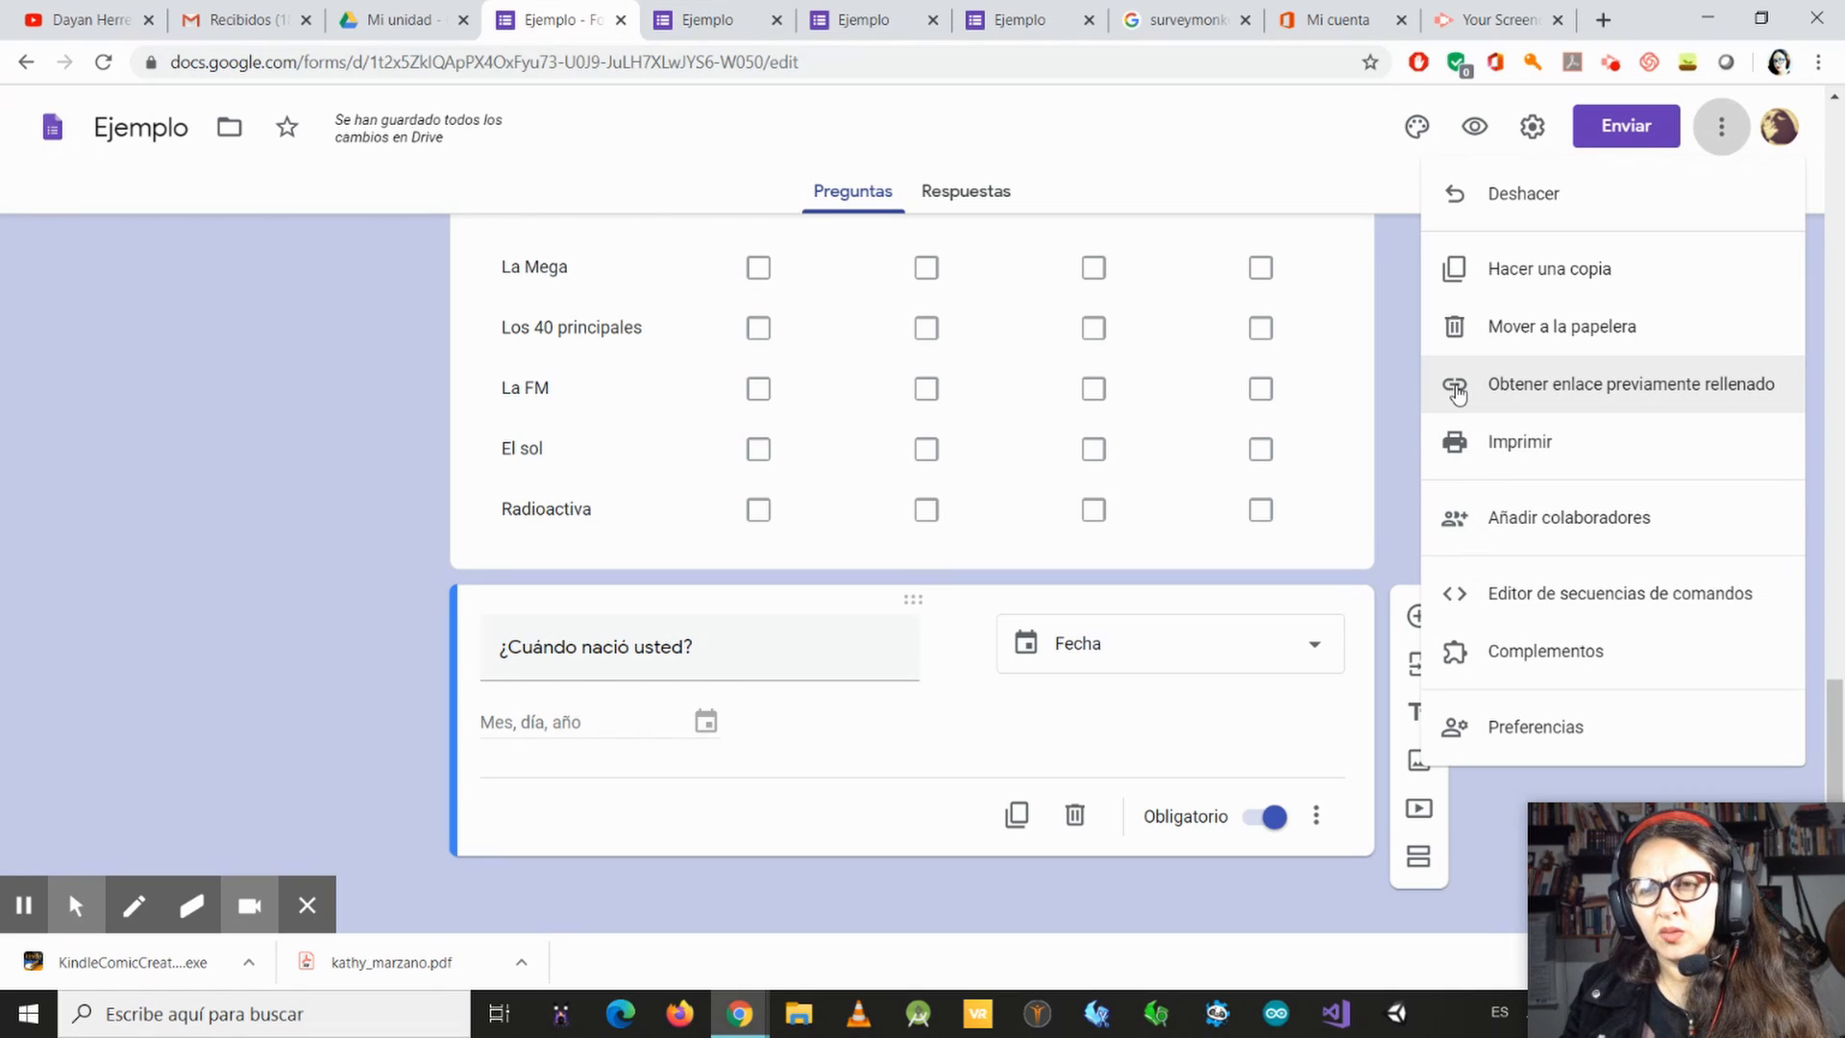
pyautogui.click(1729, 129)
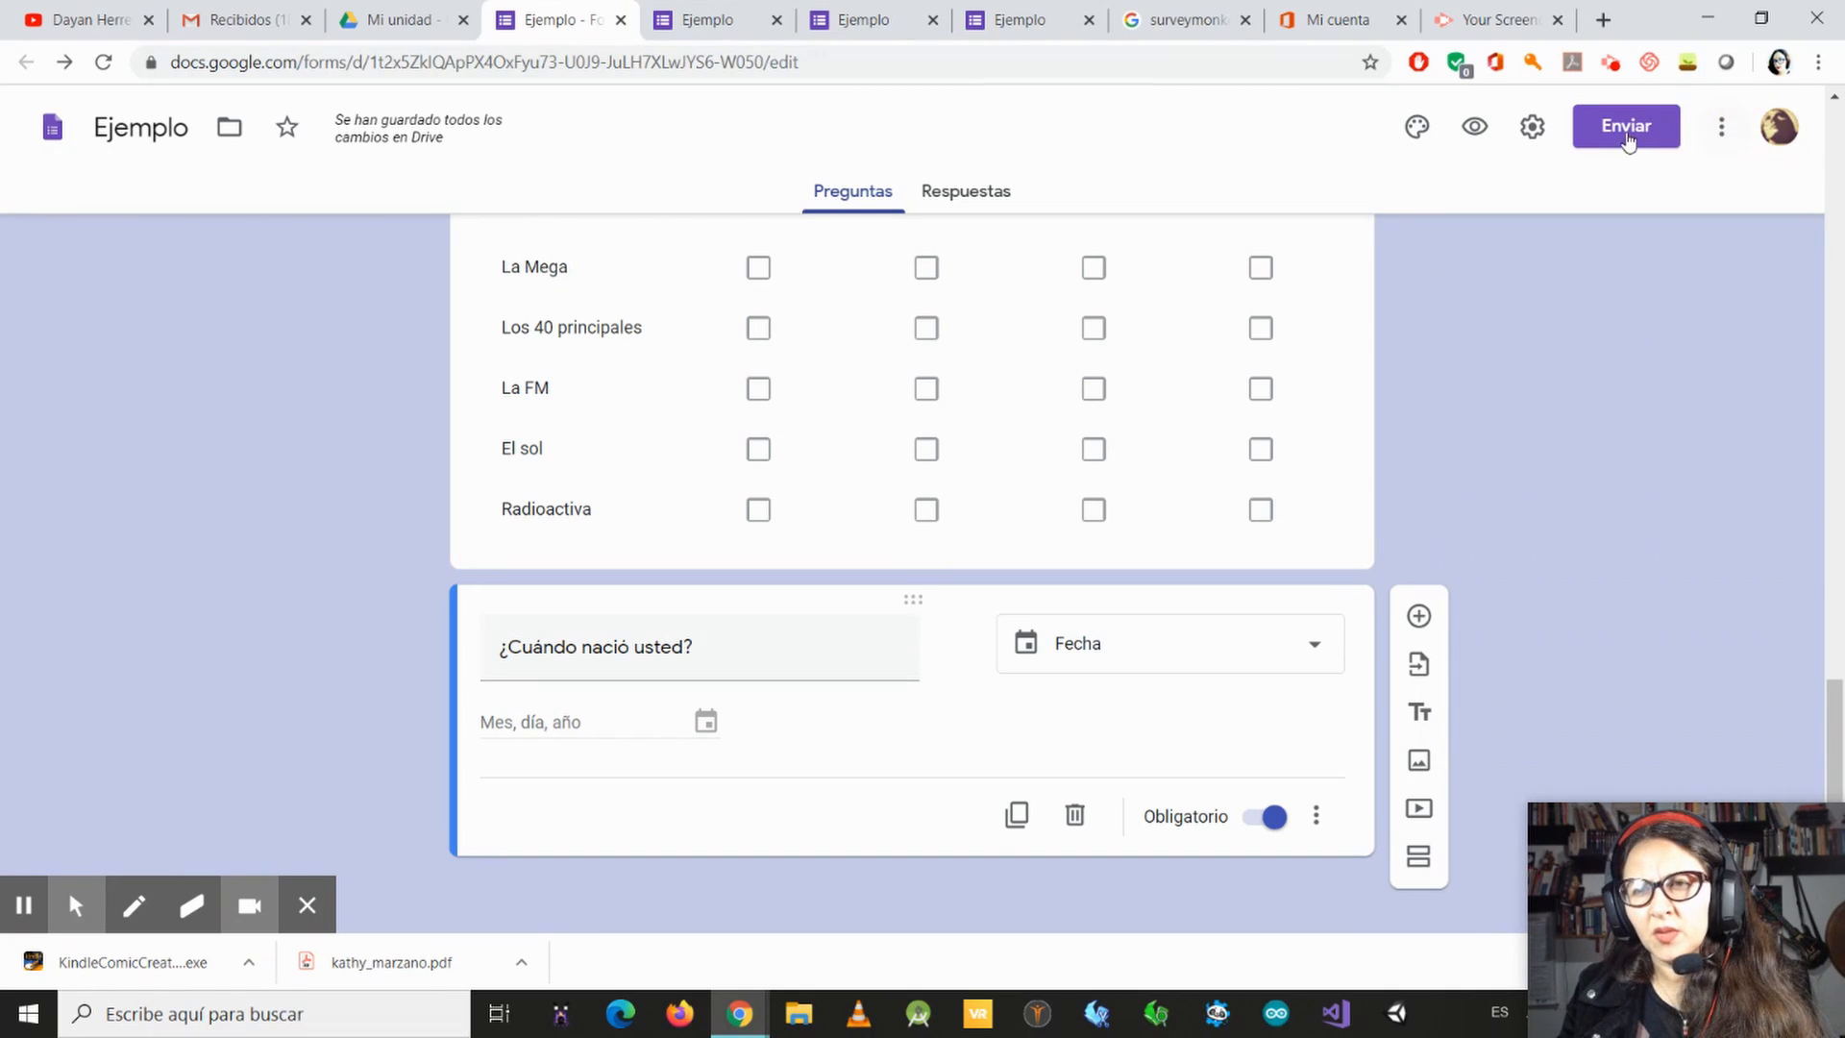
# Step: Review the ways to send the form by e-mail, shortened link and embedded HTML, and close without sending
pyautogui.click(1628, 140)
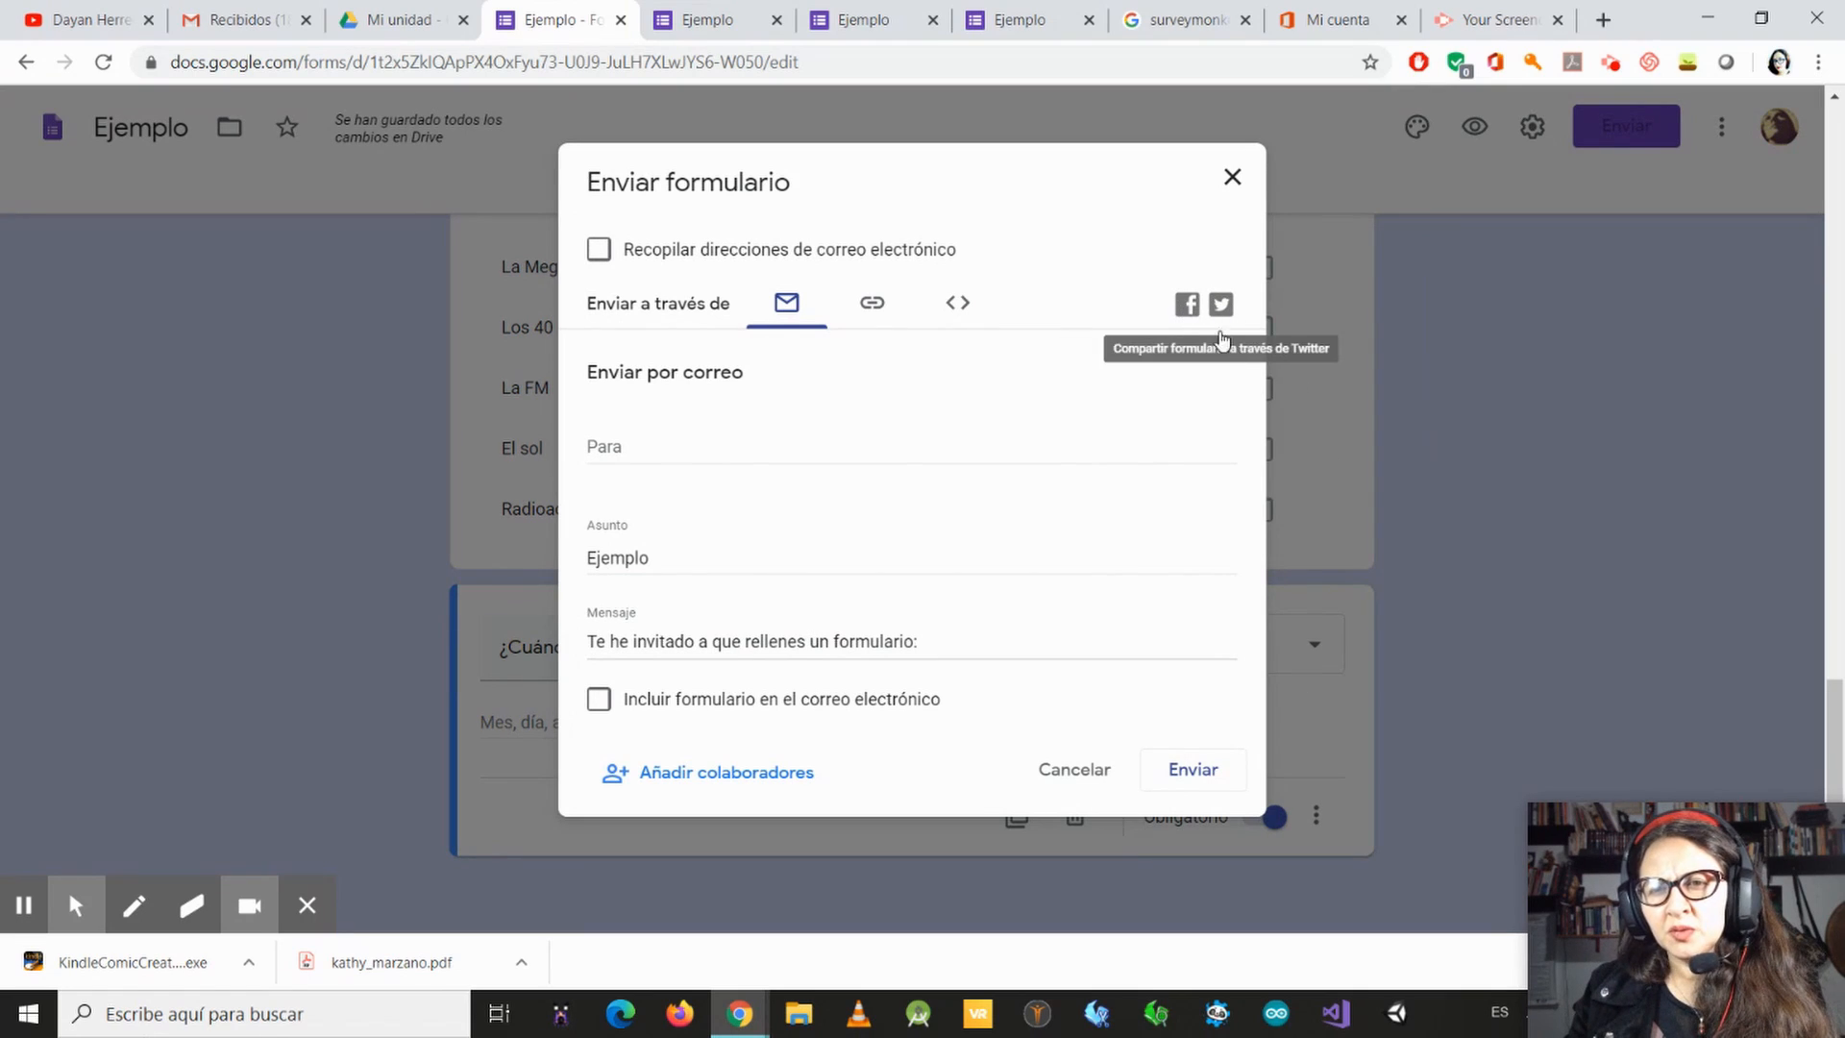
pyautogui.click(877, 305)
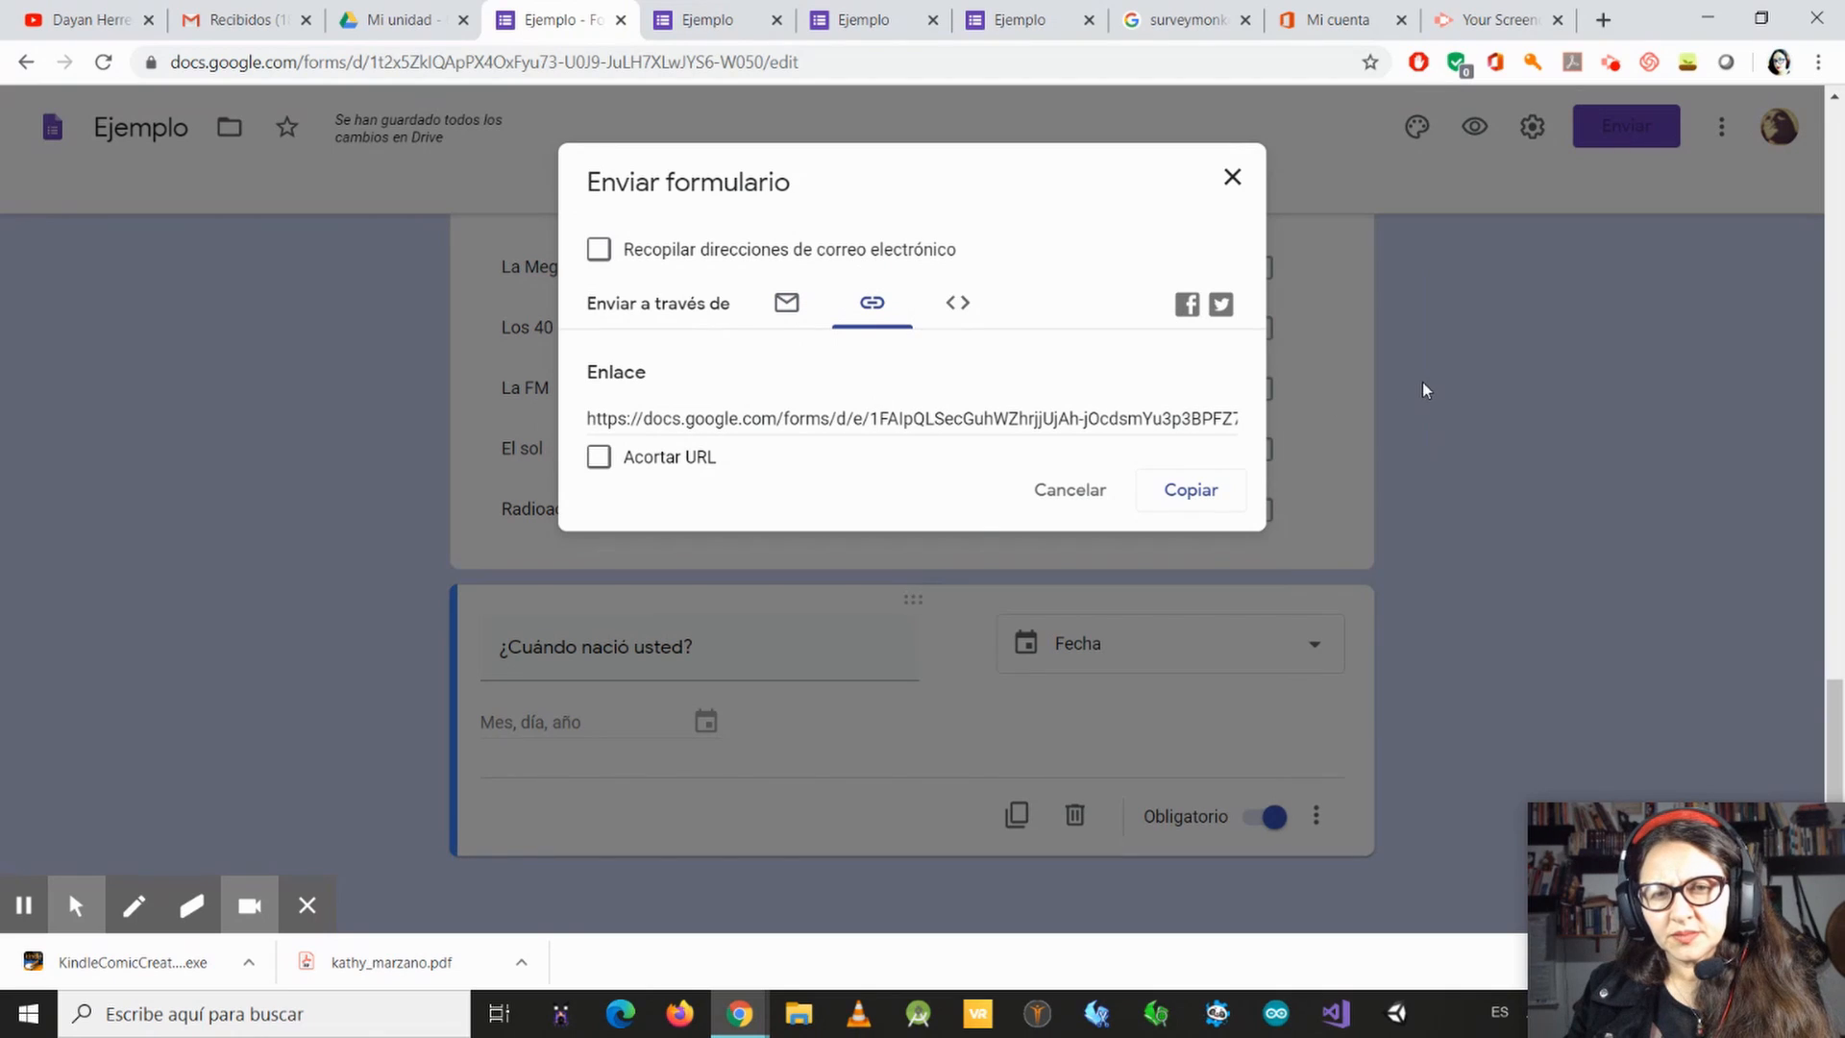
pyautogui.click(599, 458)
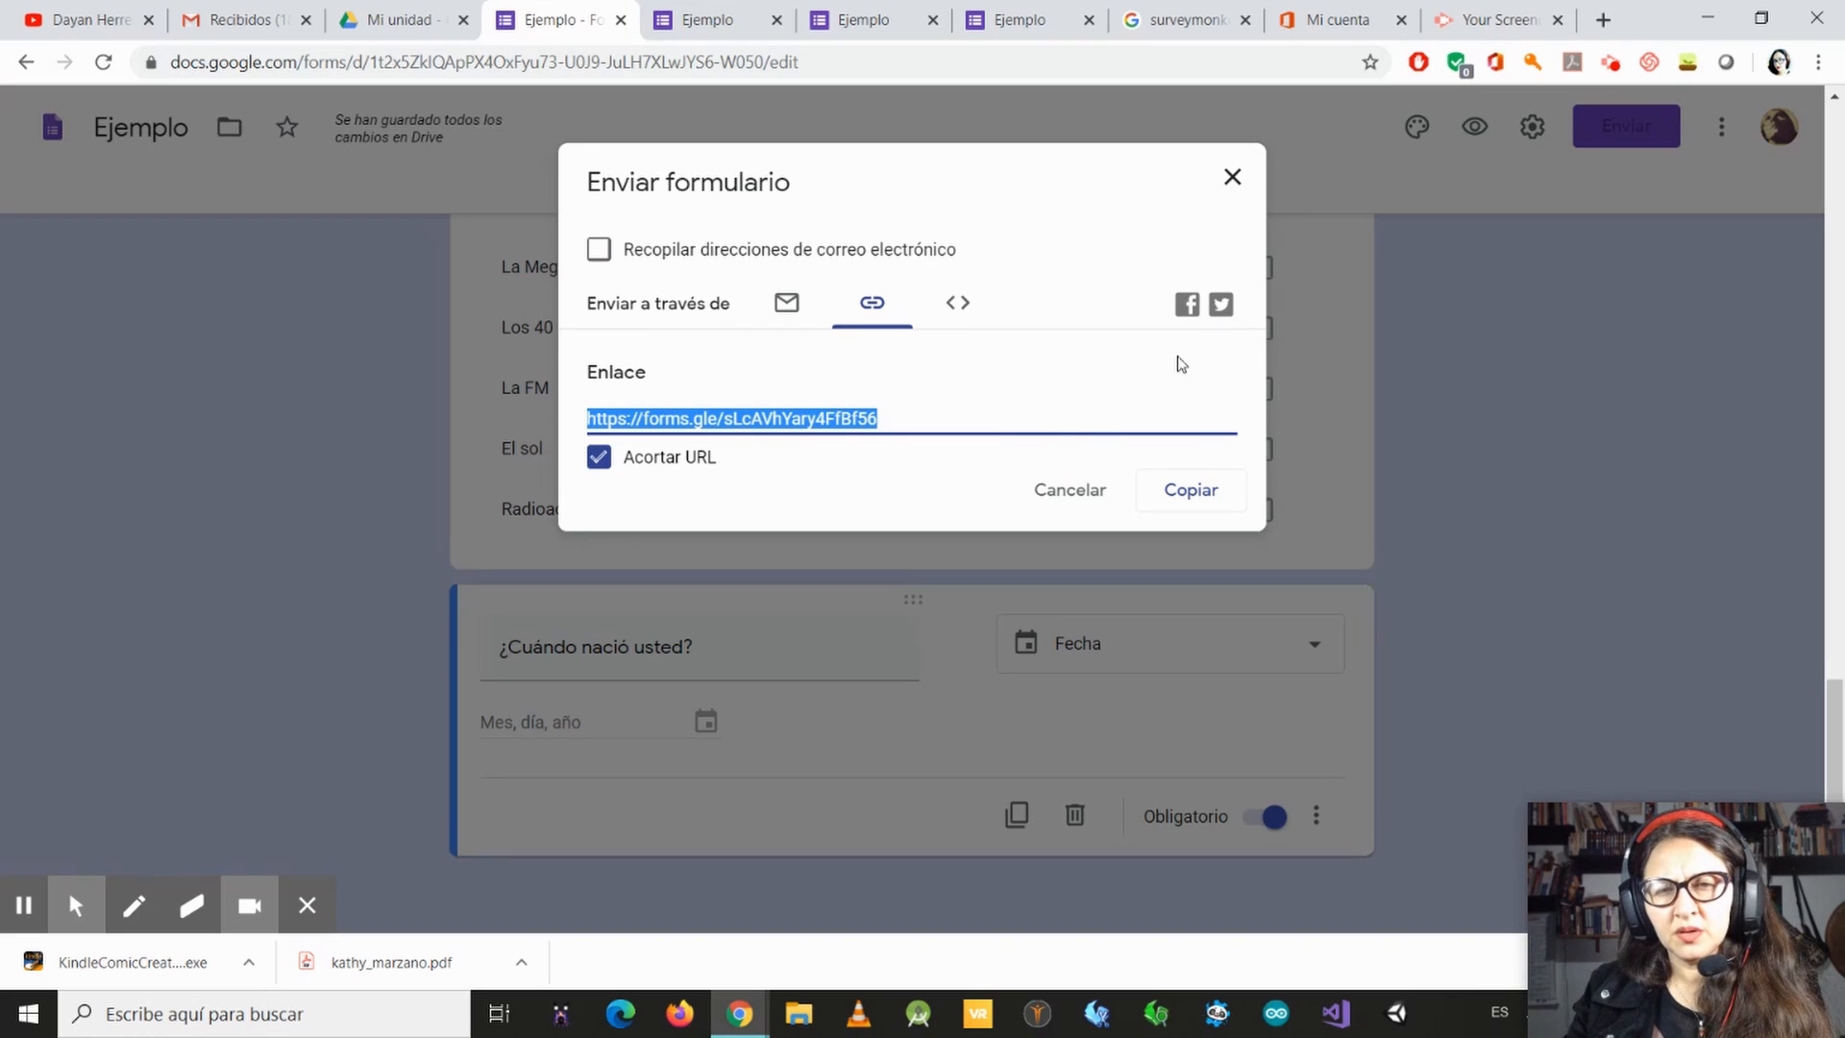
pyautogui.click(951, 313)
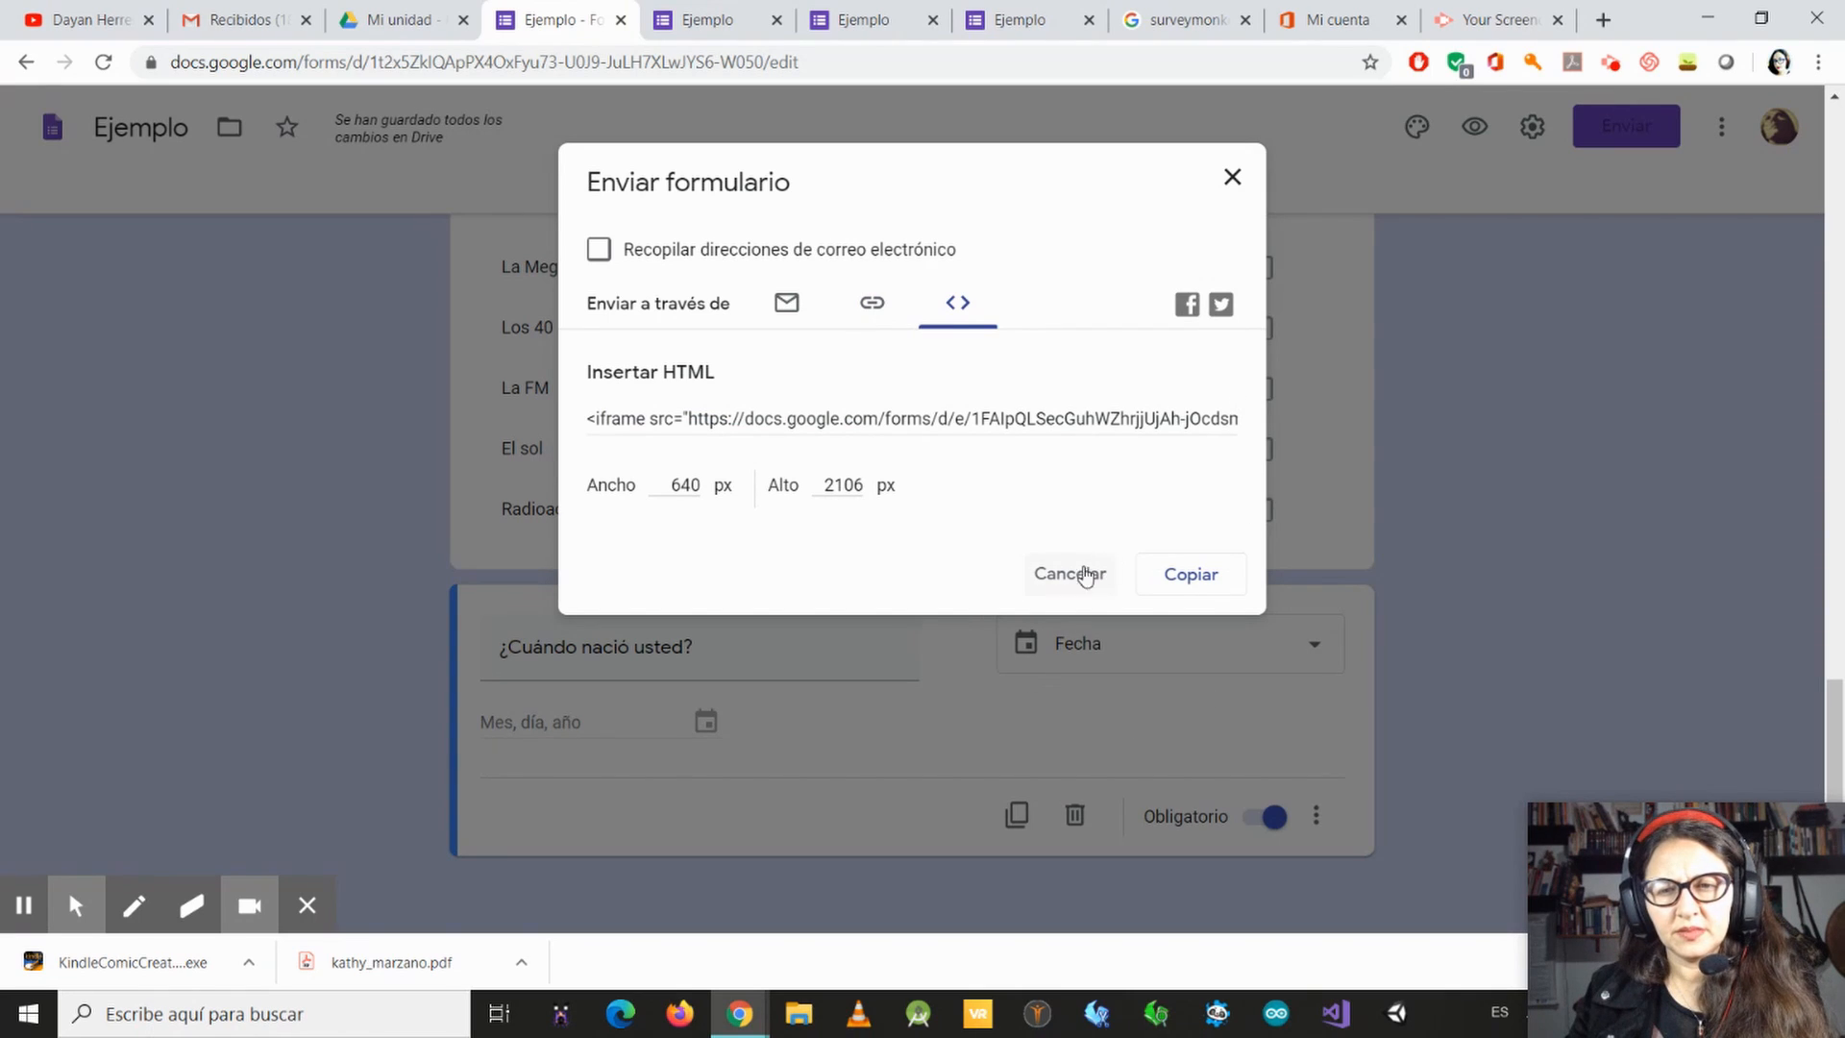
pyautogui.click(1232, 179)
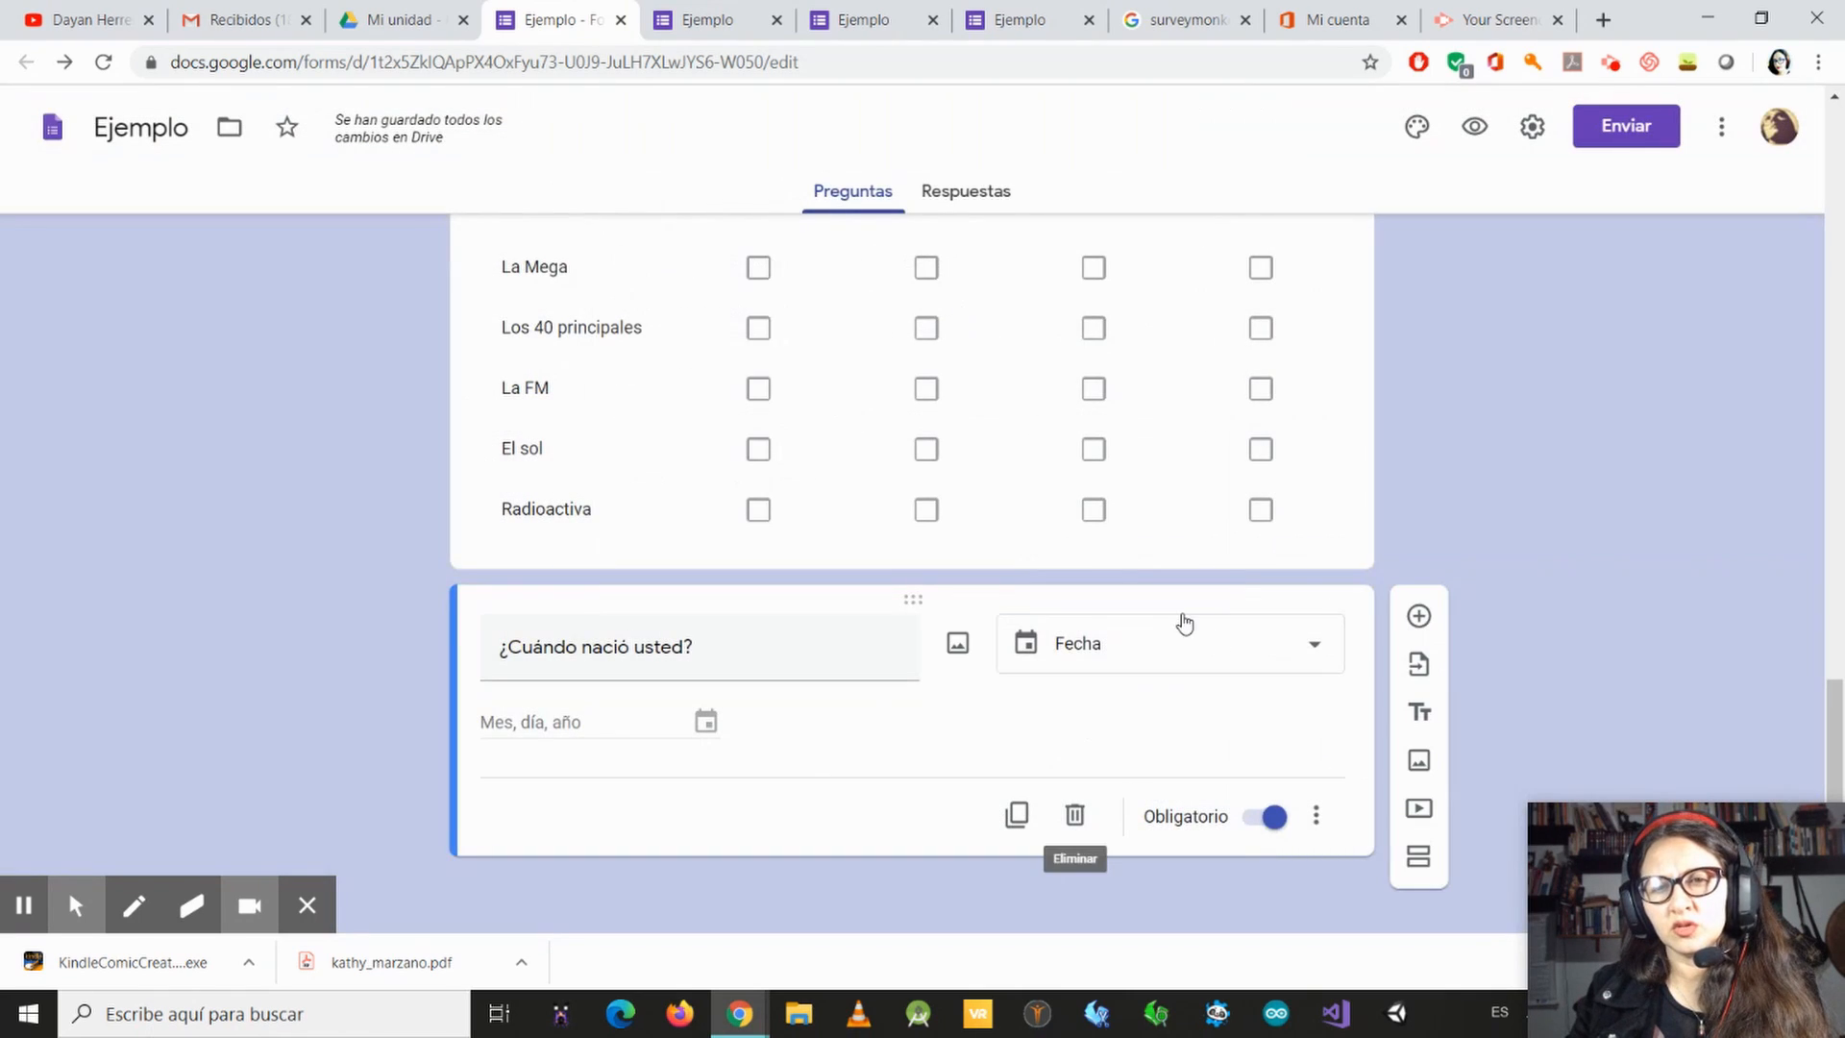
# Step: View the form's responses and switch accepting responses off and on again
pyautogui.click(988, 193)
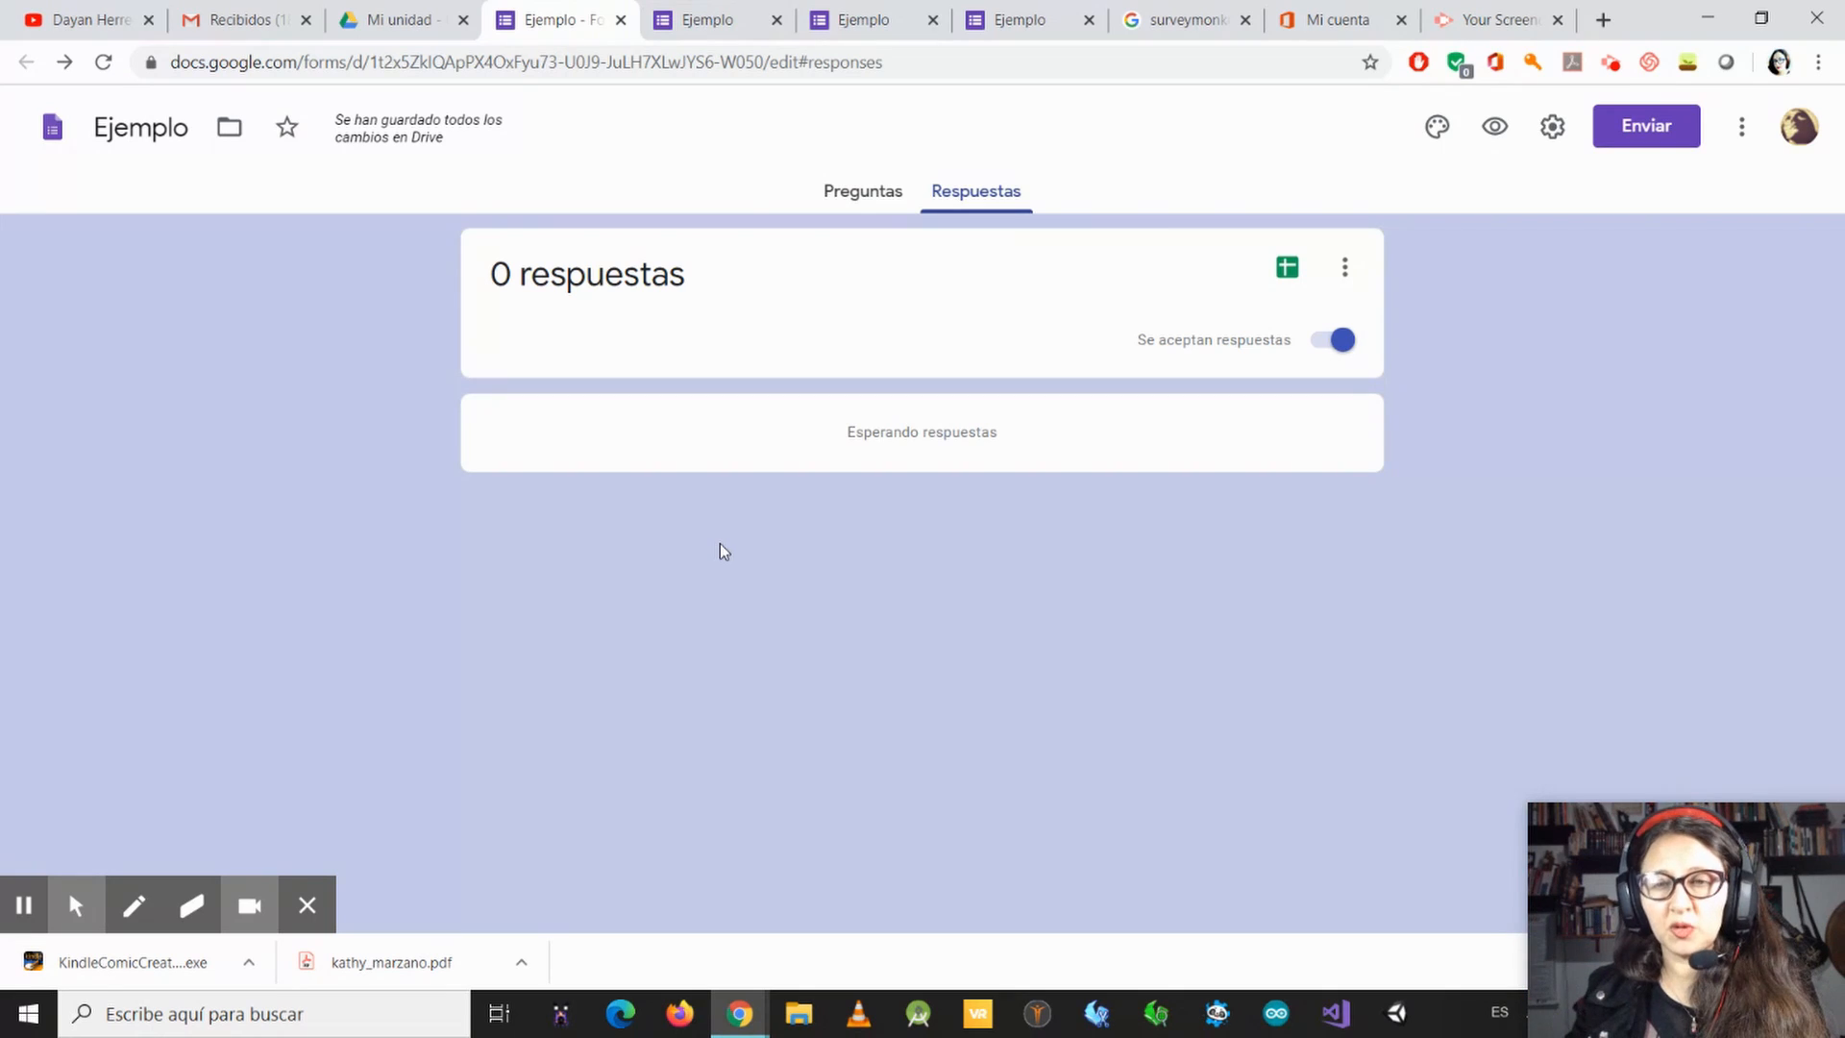
pyautogui.click(1318, 344)
pyautogui.click(1322, 344)
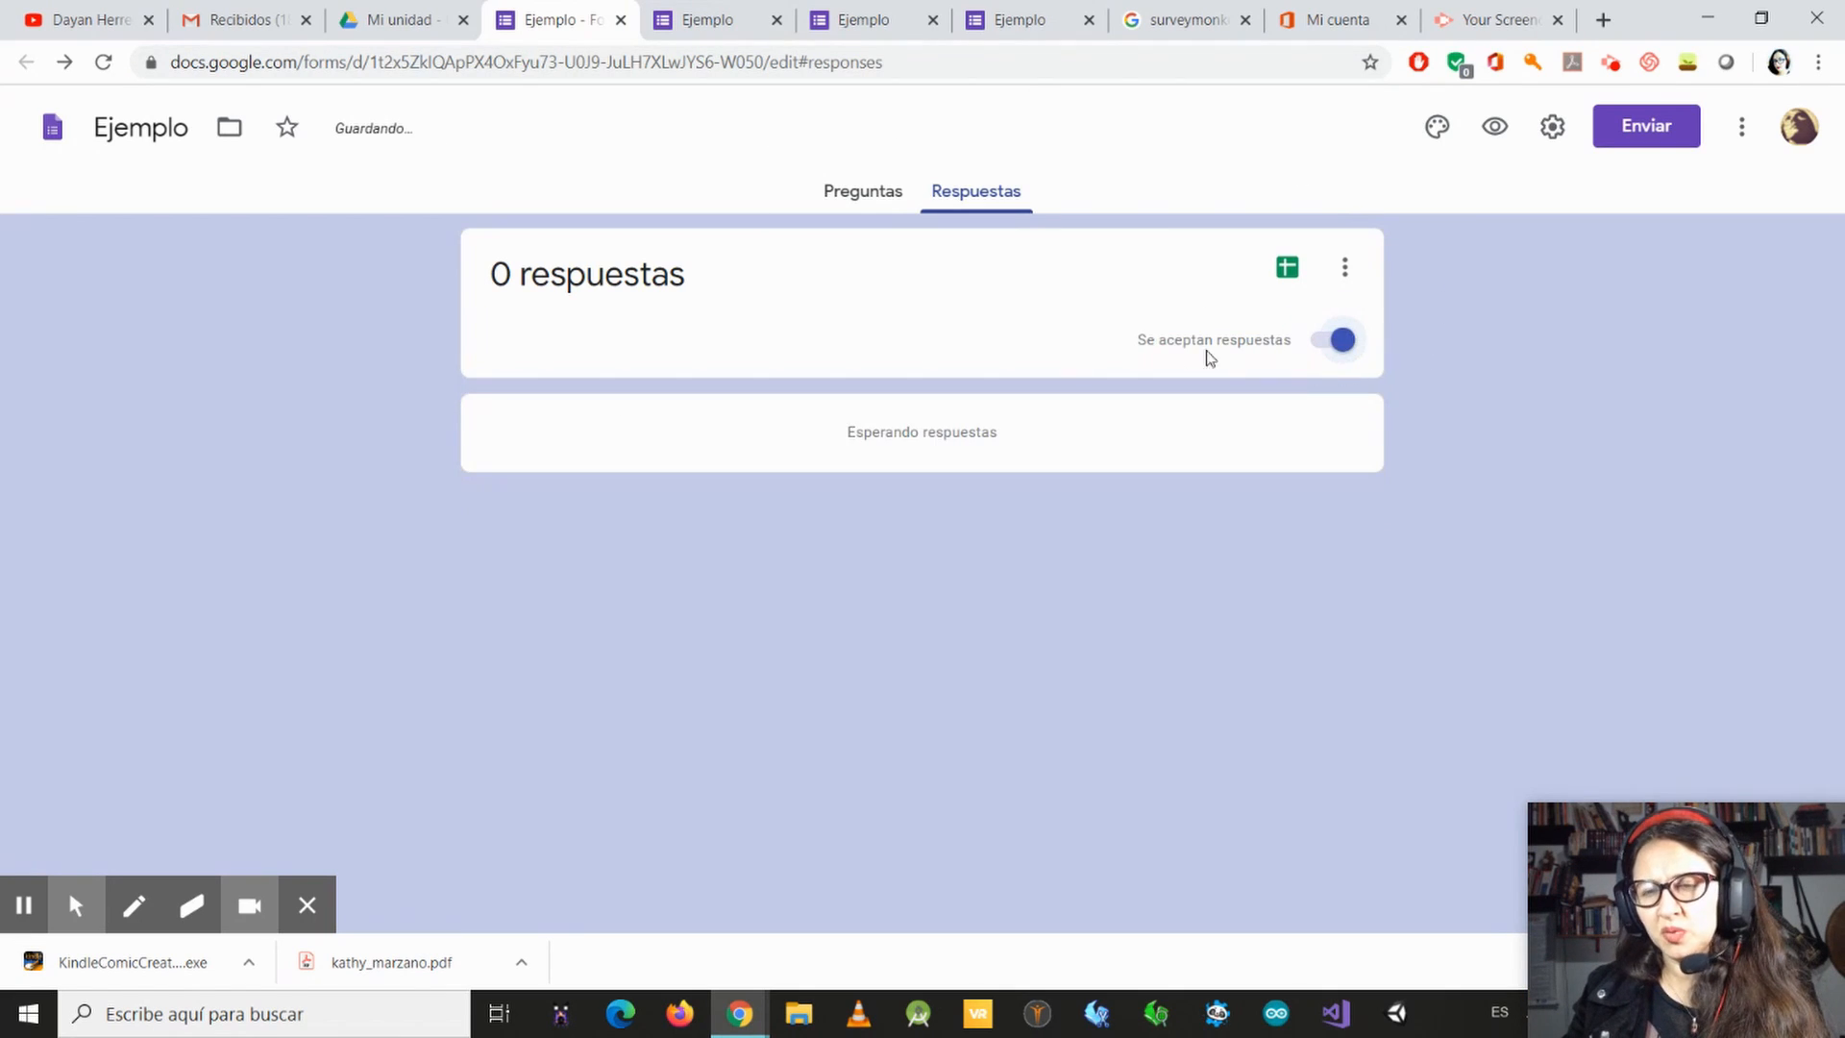
# Step: View the spreadsheet destination settings without creating a sheet, and open the additional response options
pyautogui.click(1288, 269)
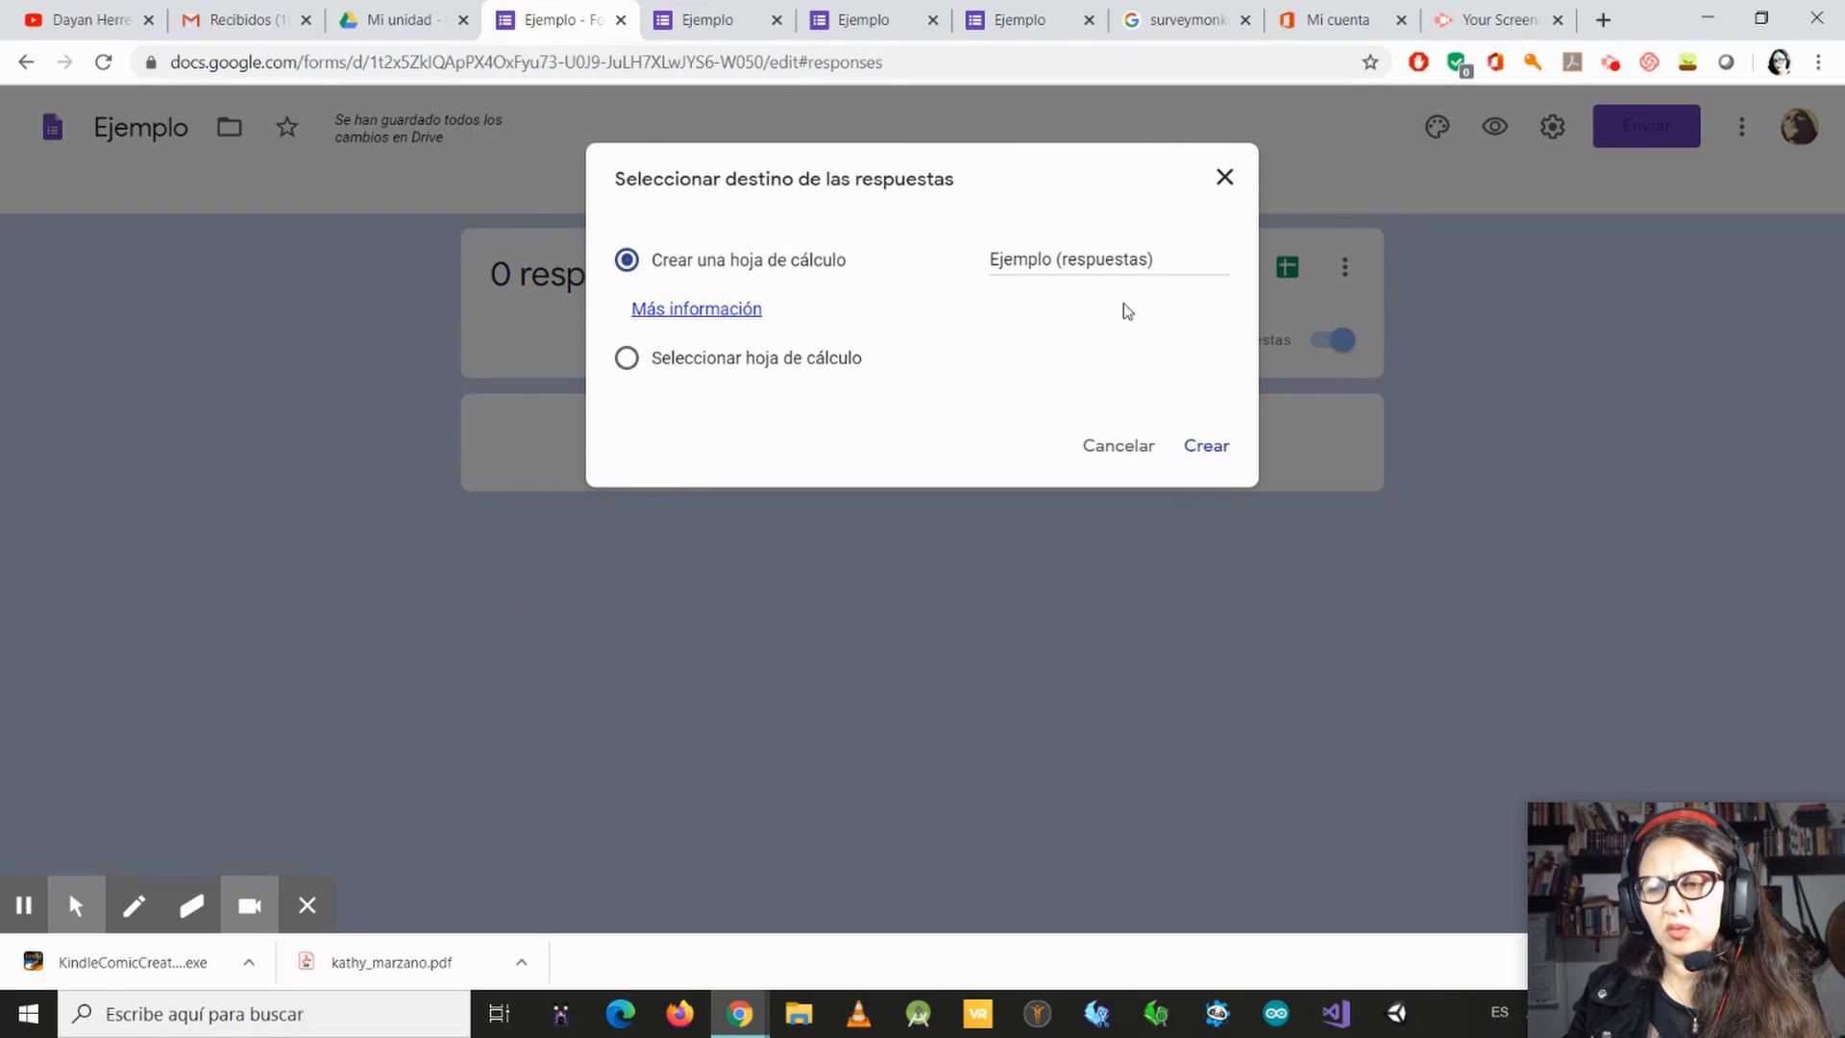
pyautogui.click(1225, 178)
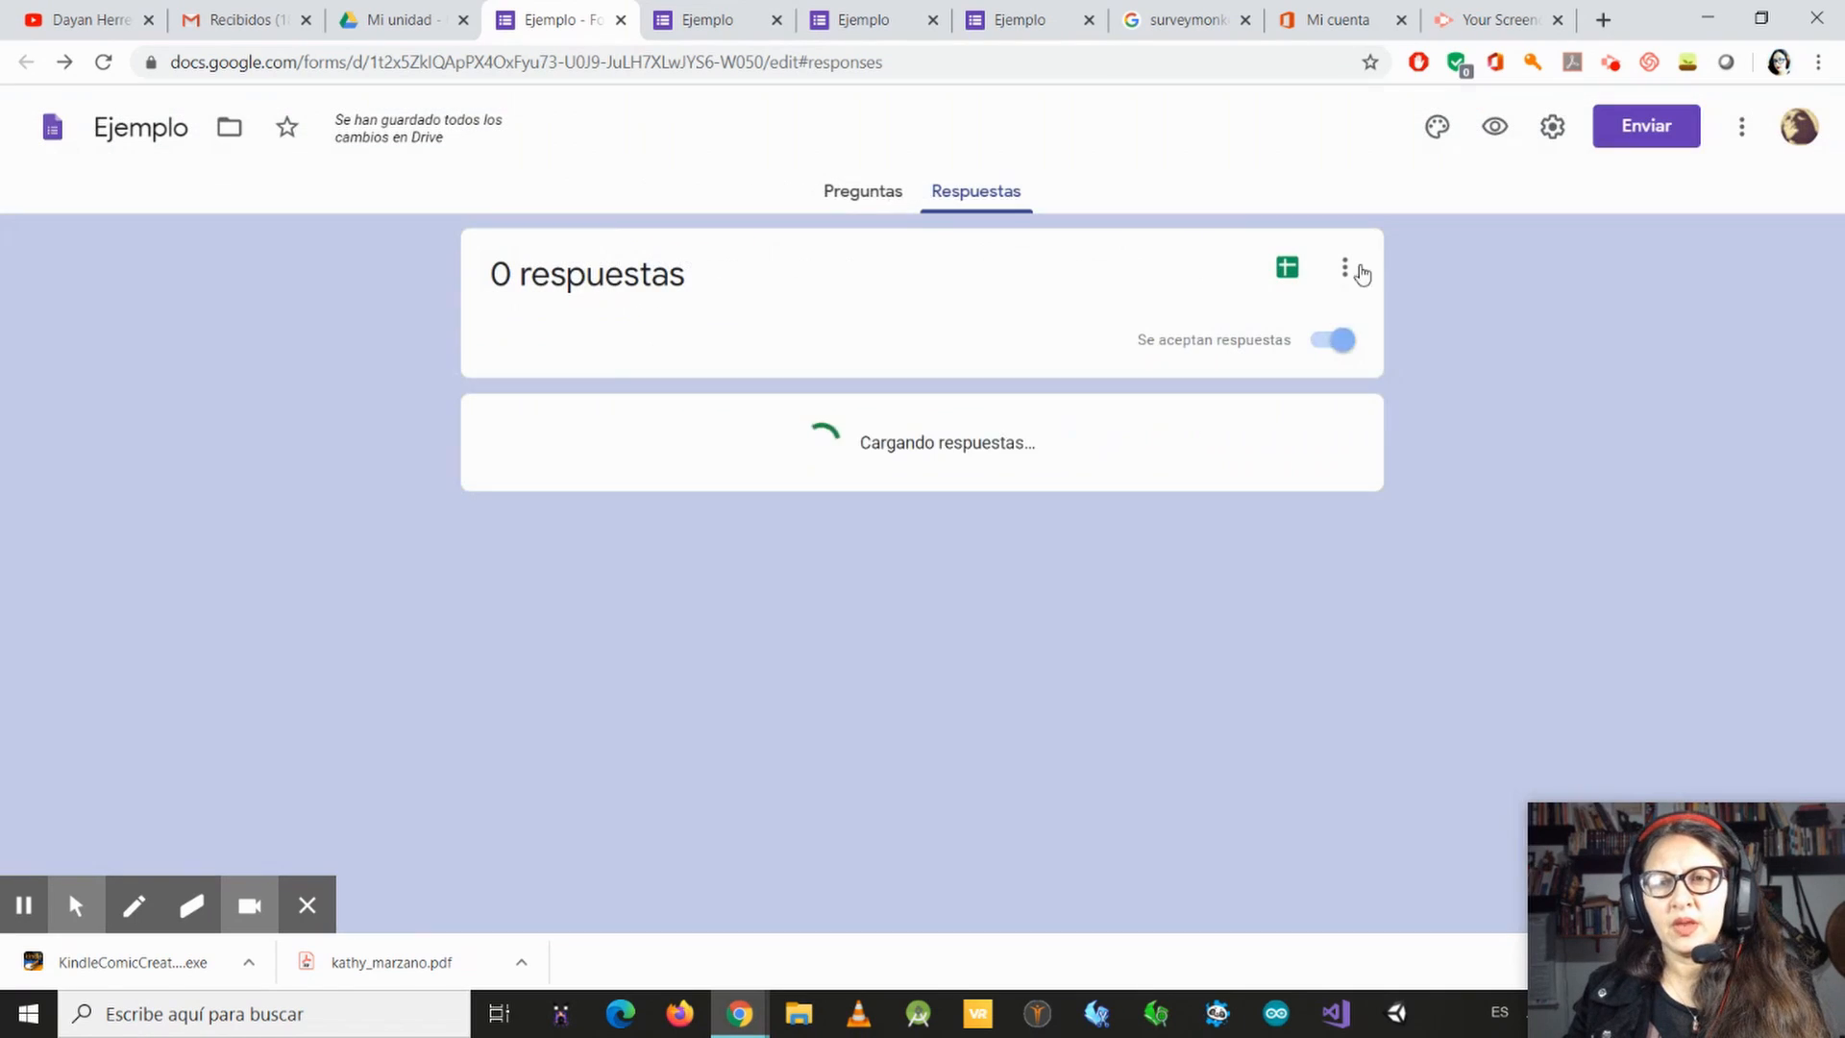
pyautogui.click(1343, 269)
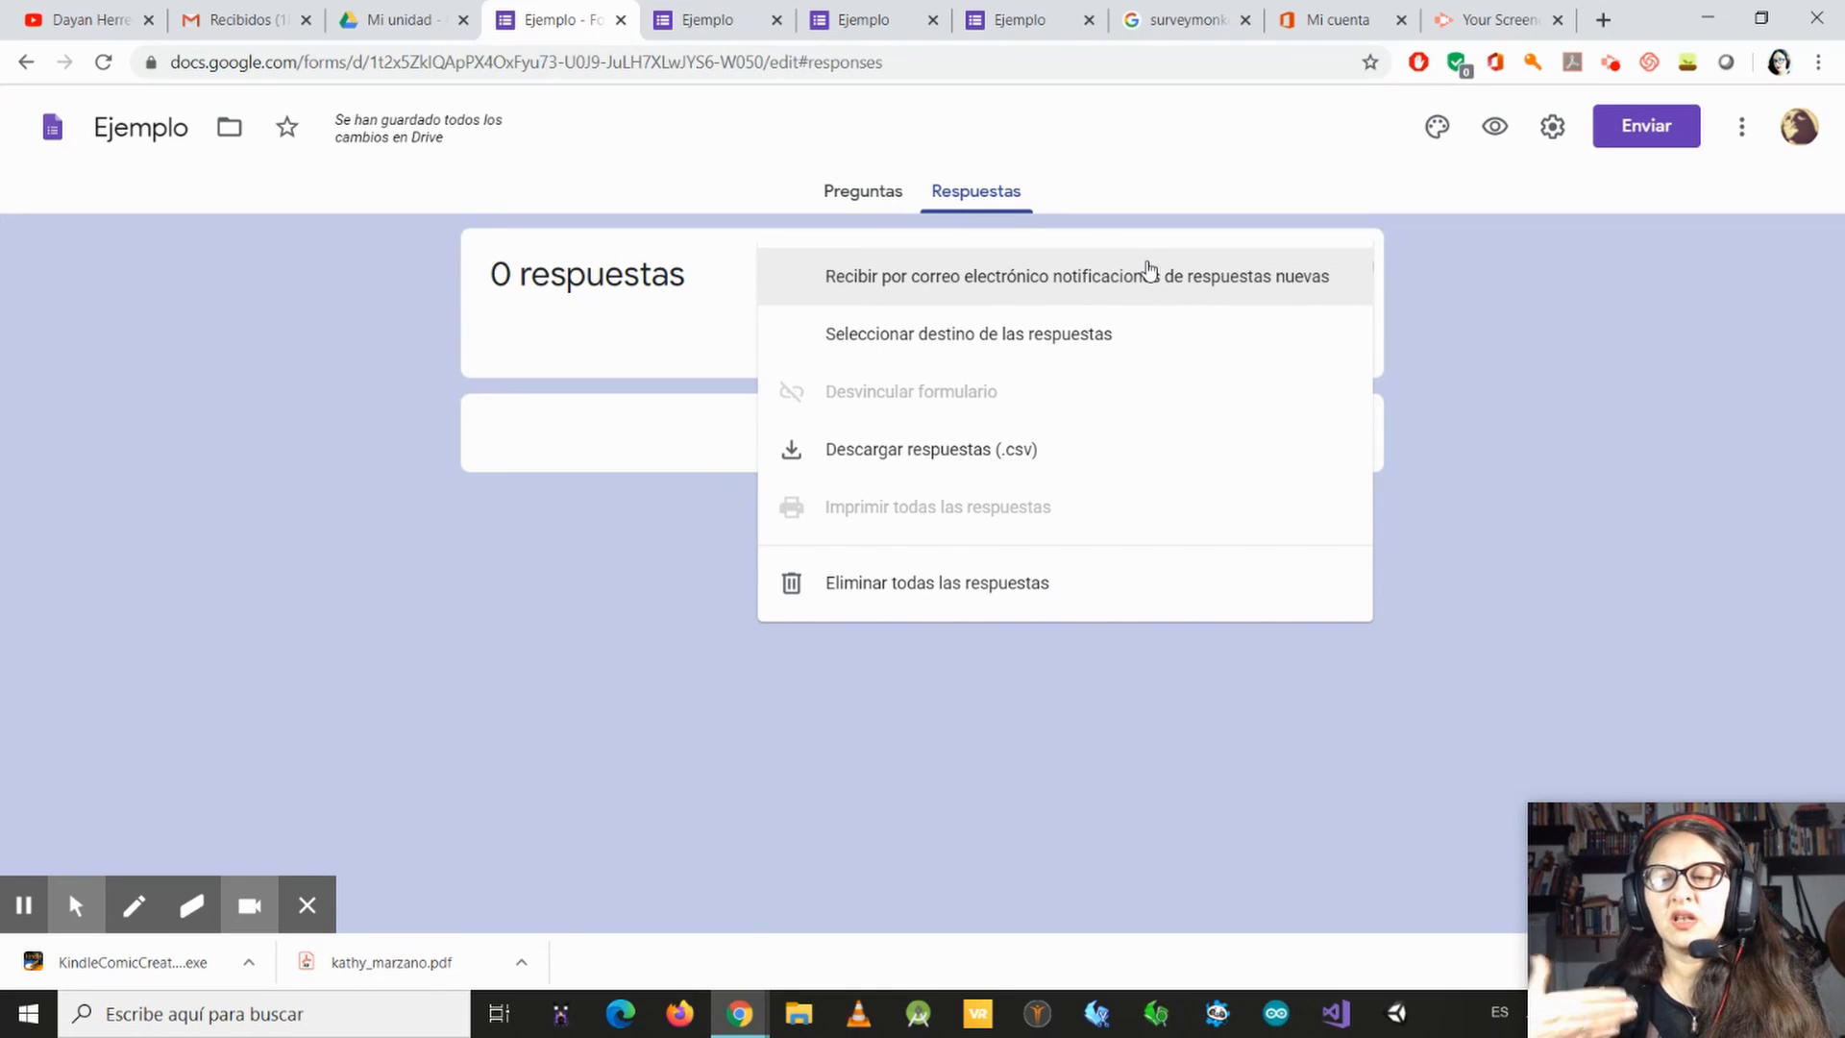
# Step: Close the additional response options and return to the form's questions
pyautogui.click(1815, 444)
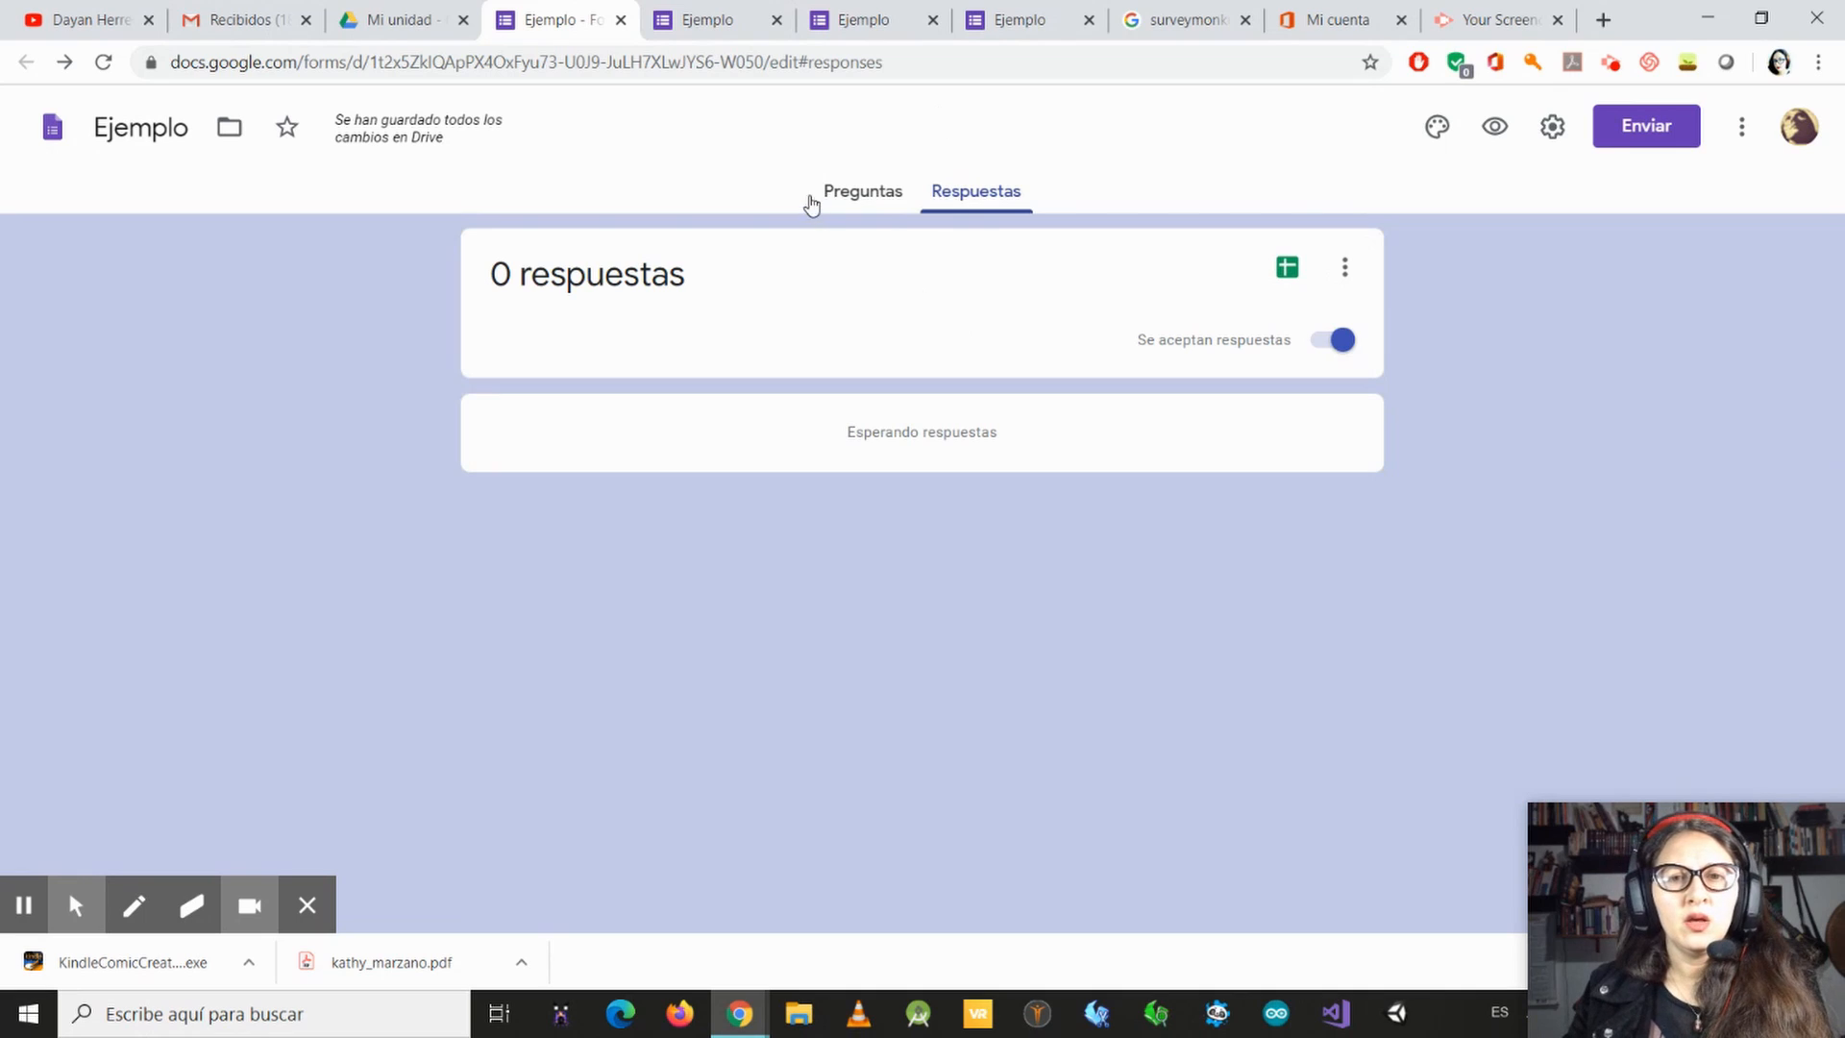
pyautogui.click(882, 195)
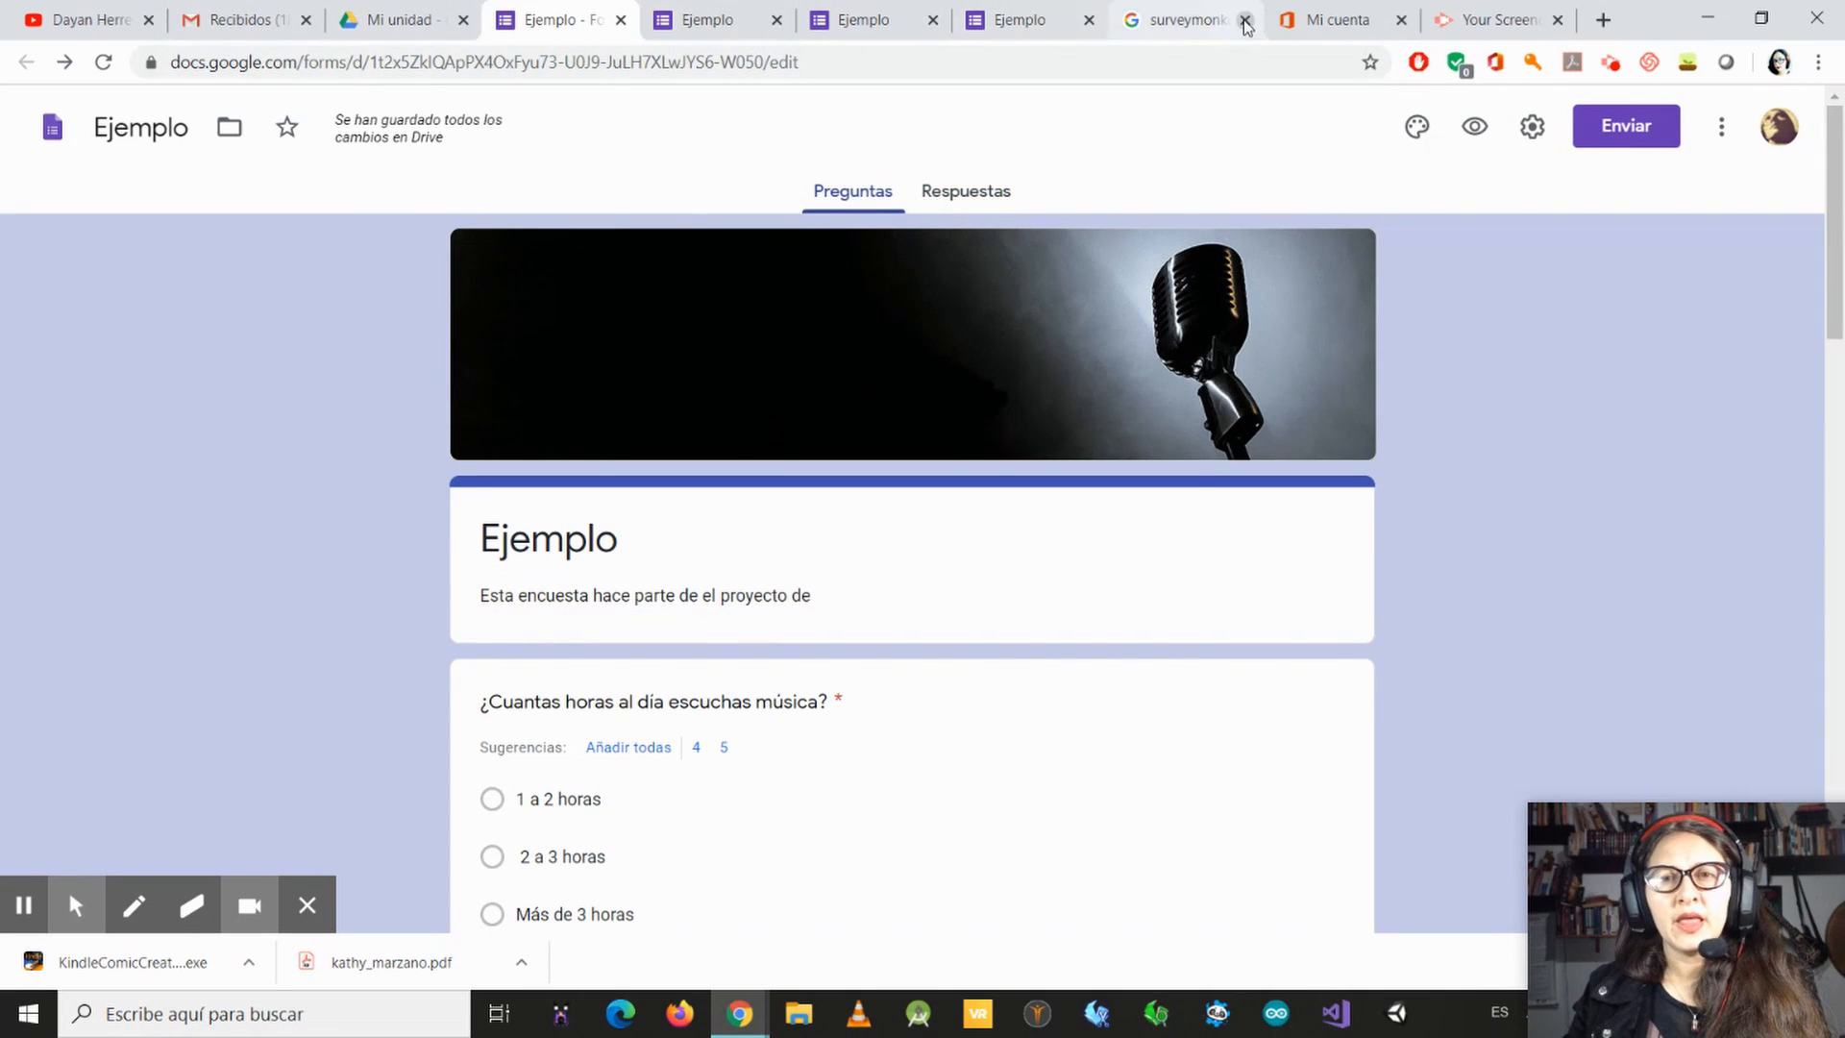
# Step: Switch to the surveymonkey search results, open the es.surveymonkey.com site and dismiss the Avast notification
pyautogui.click(1167, 14)
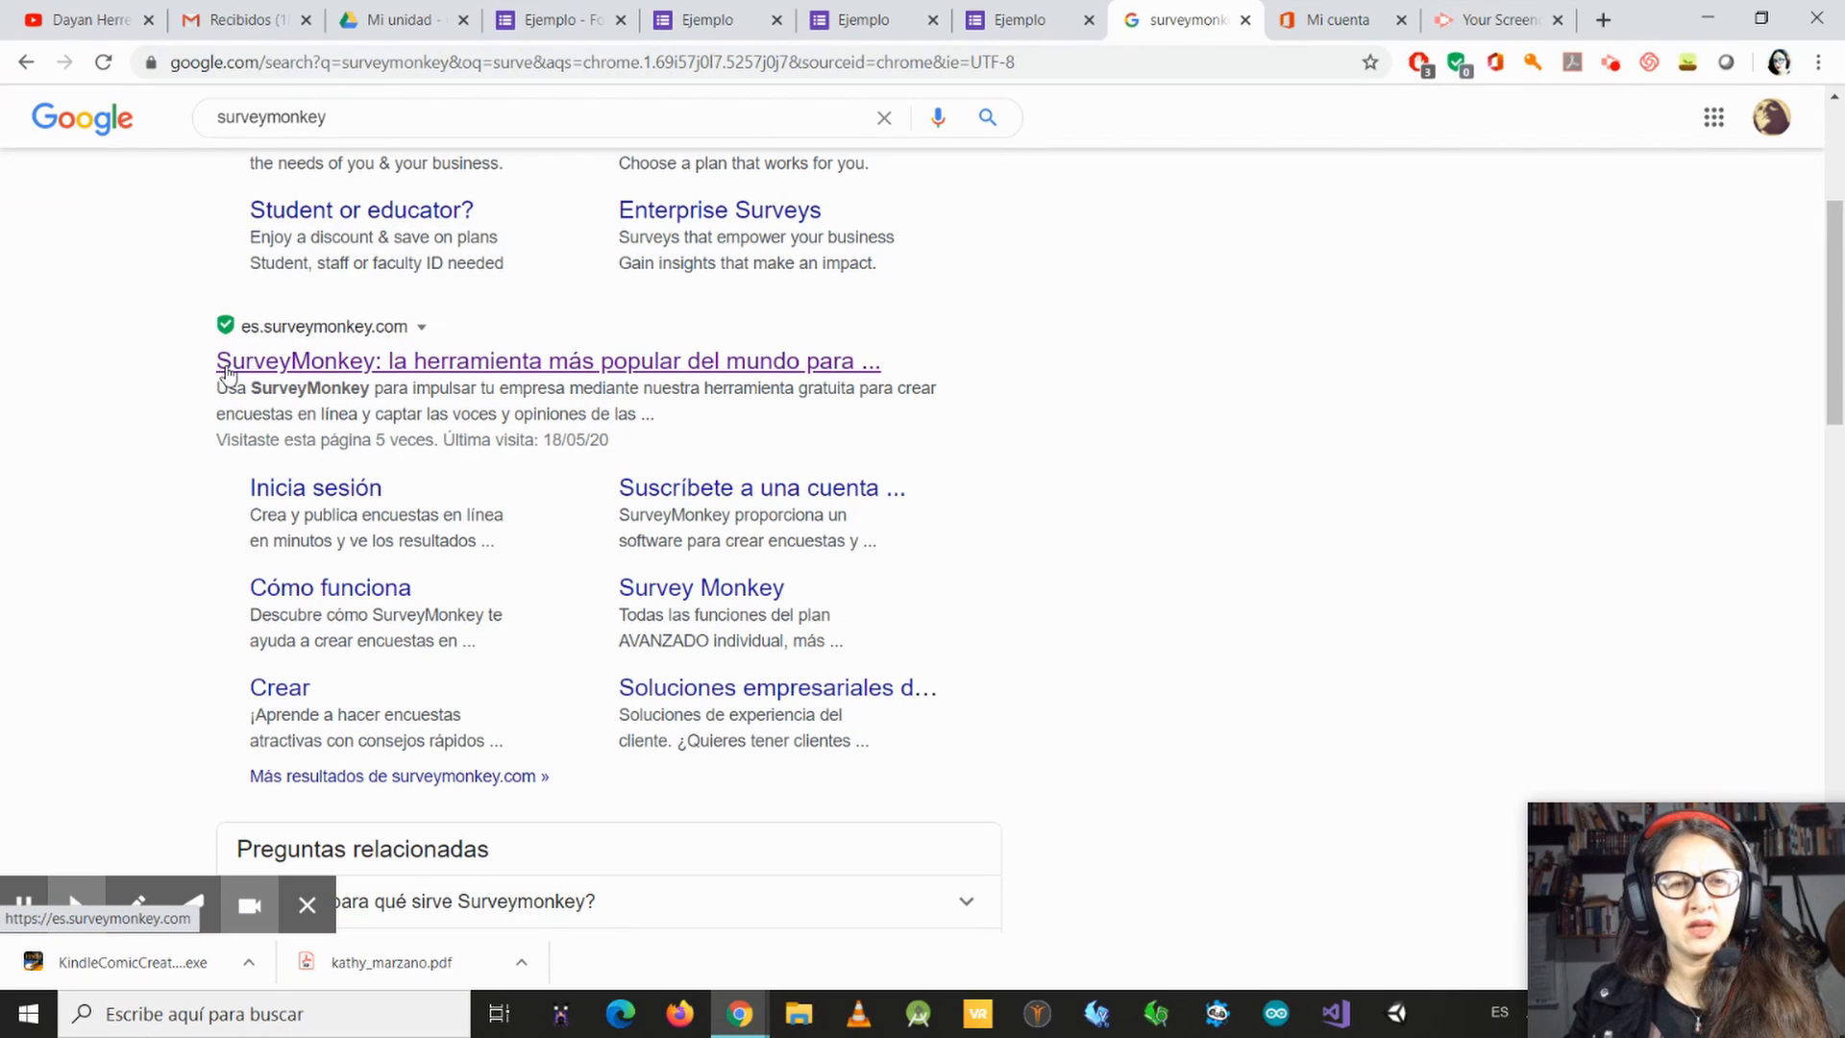
pyautogui.click(390, 363)
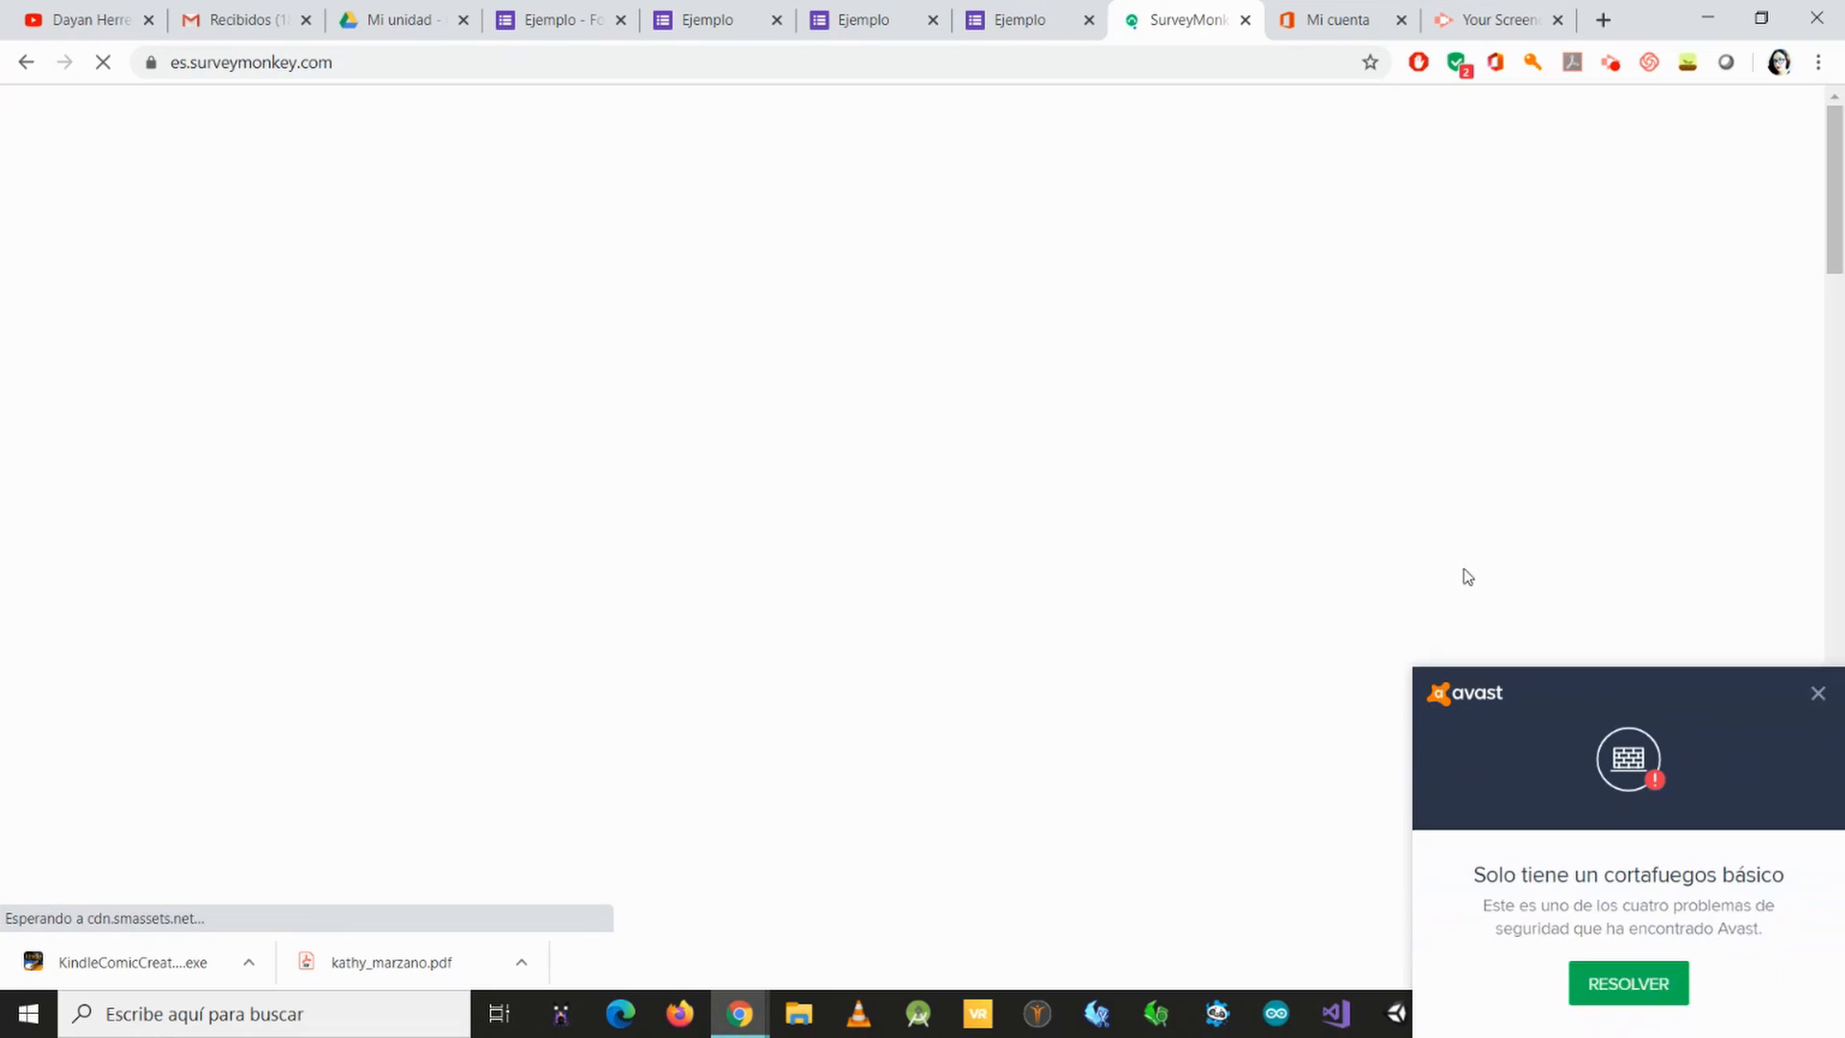
pyautogui.click(1819, 640)
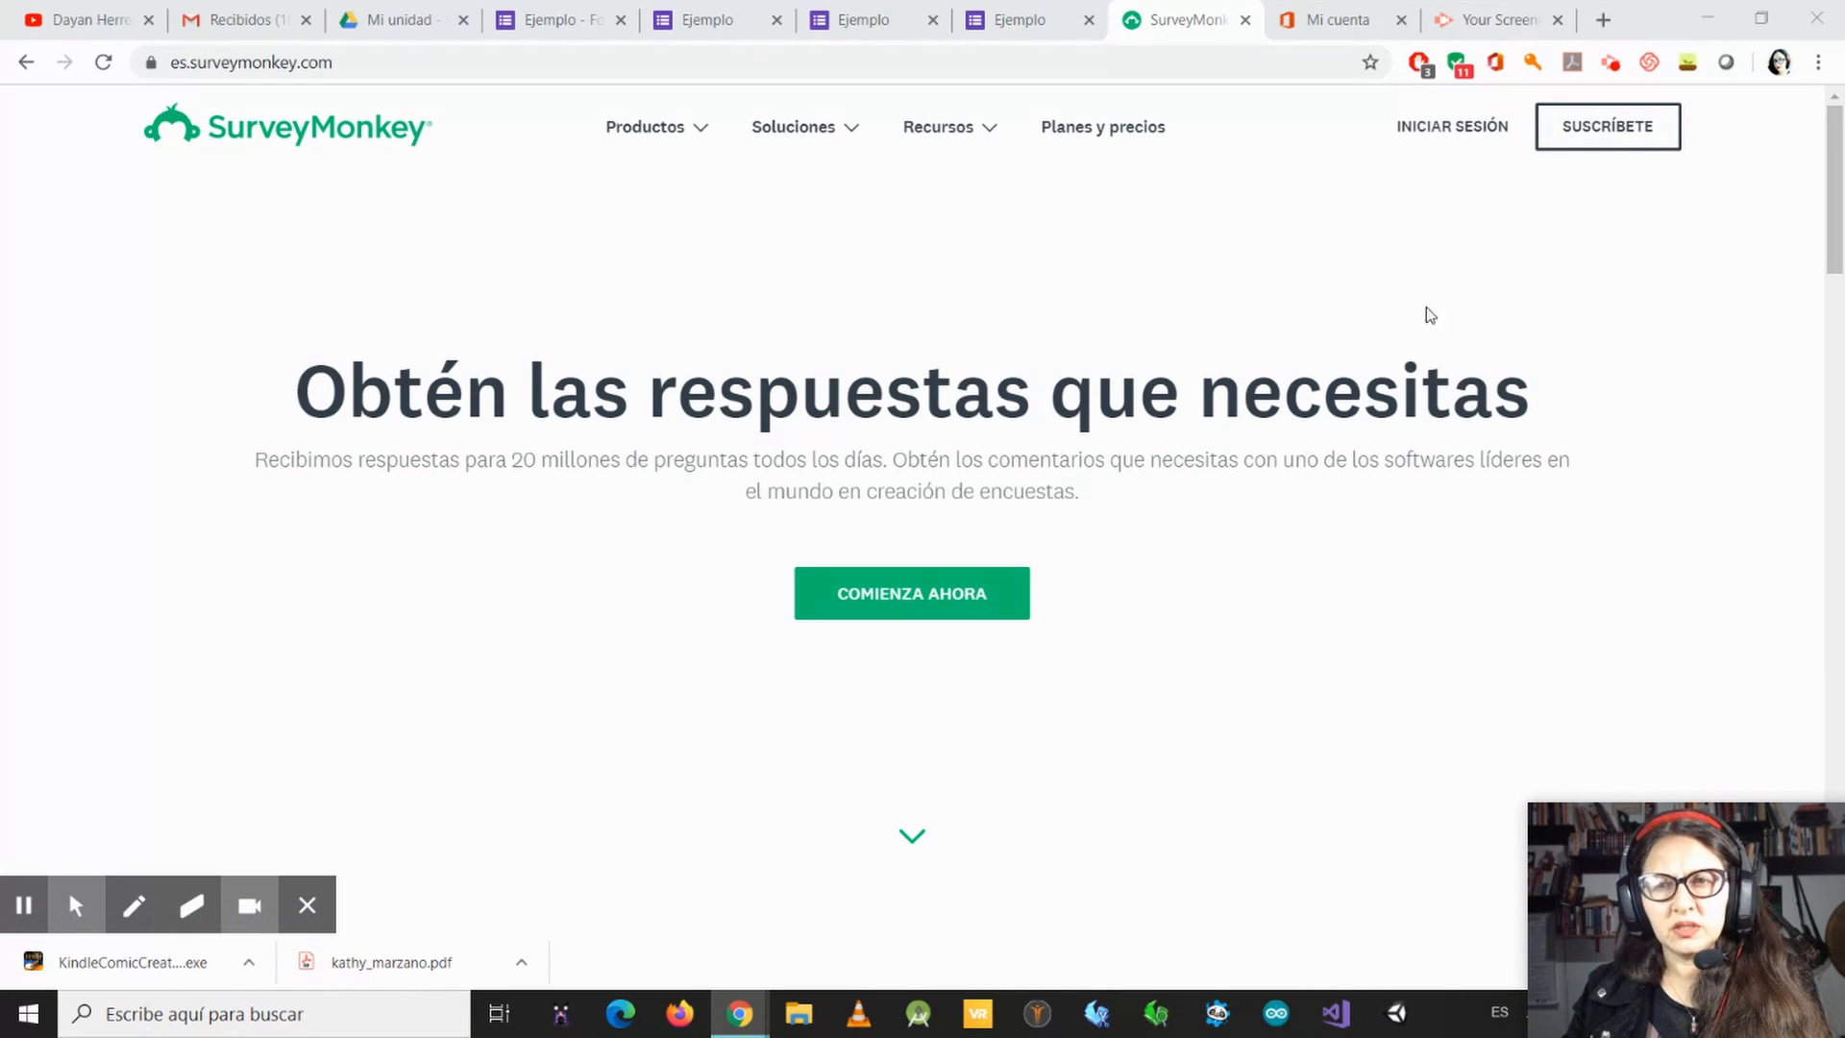
# Step: Sign in to SurveyMonkey with the existing Google account and dismiss the site maintenance notice
pyautogui.click(1430, 131)
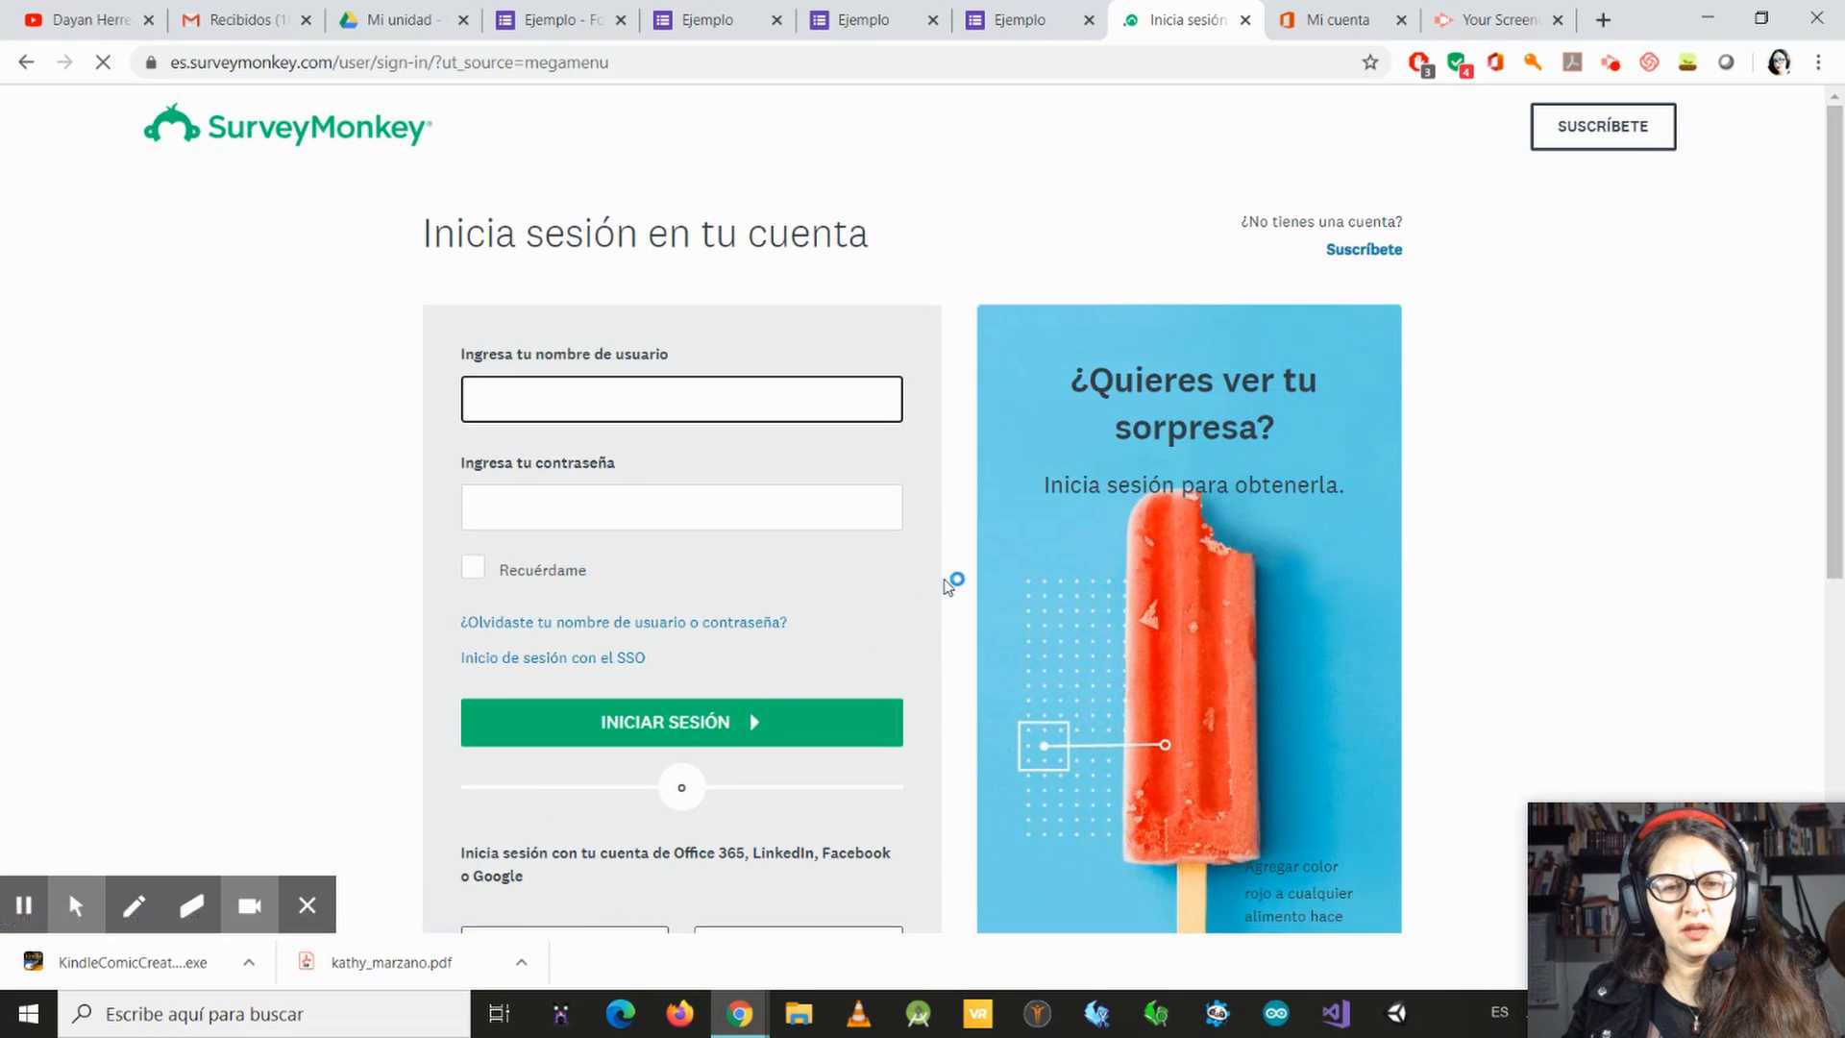
pyautogui.scroll(-3, 936, 500)
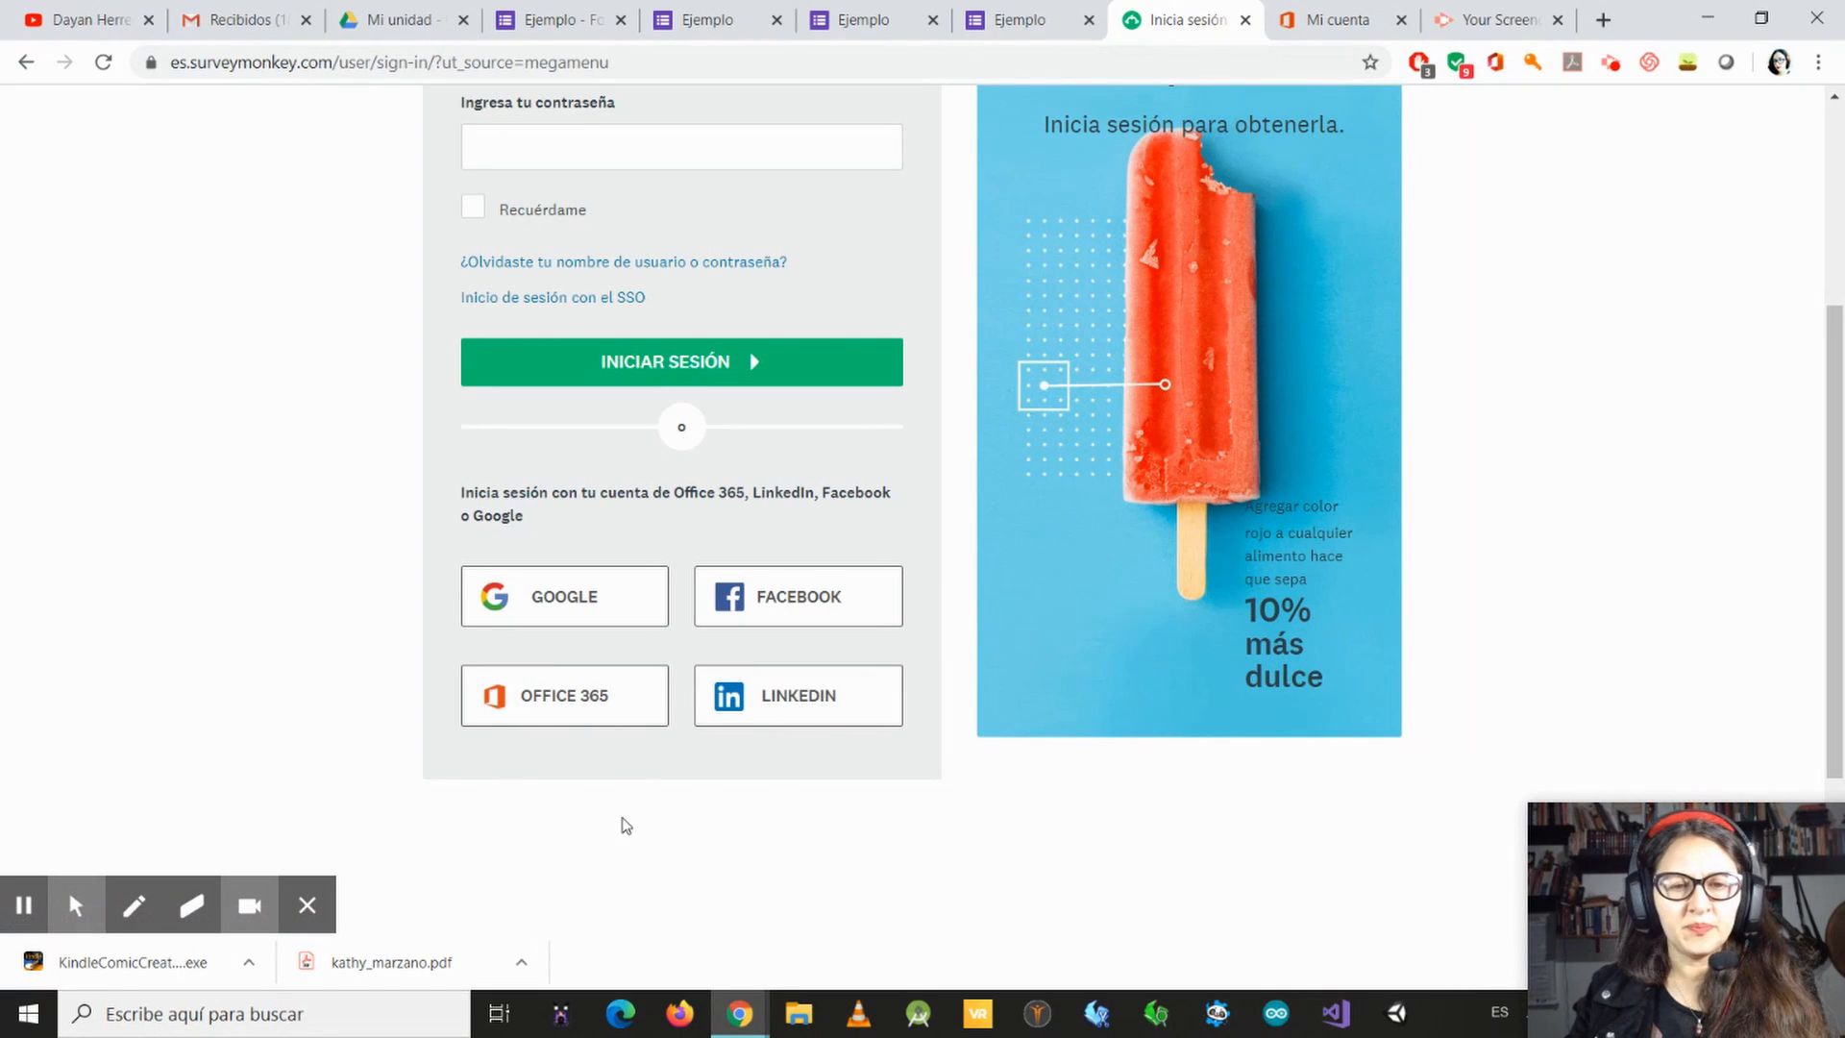
pyautogui.click(593, 602)
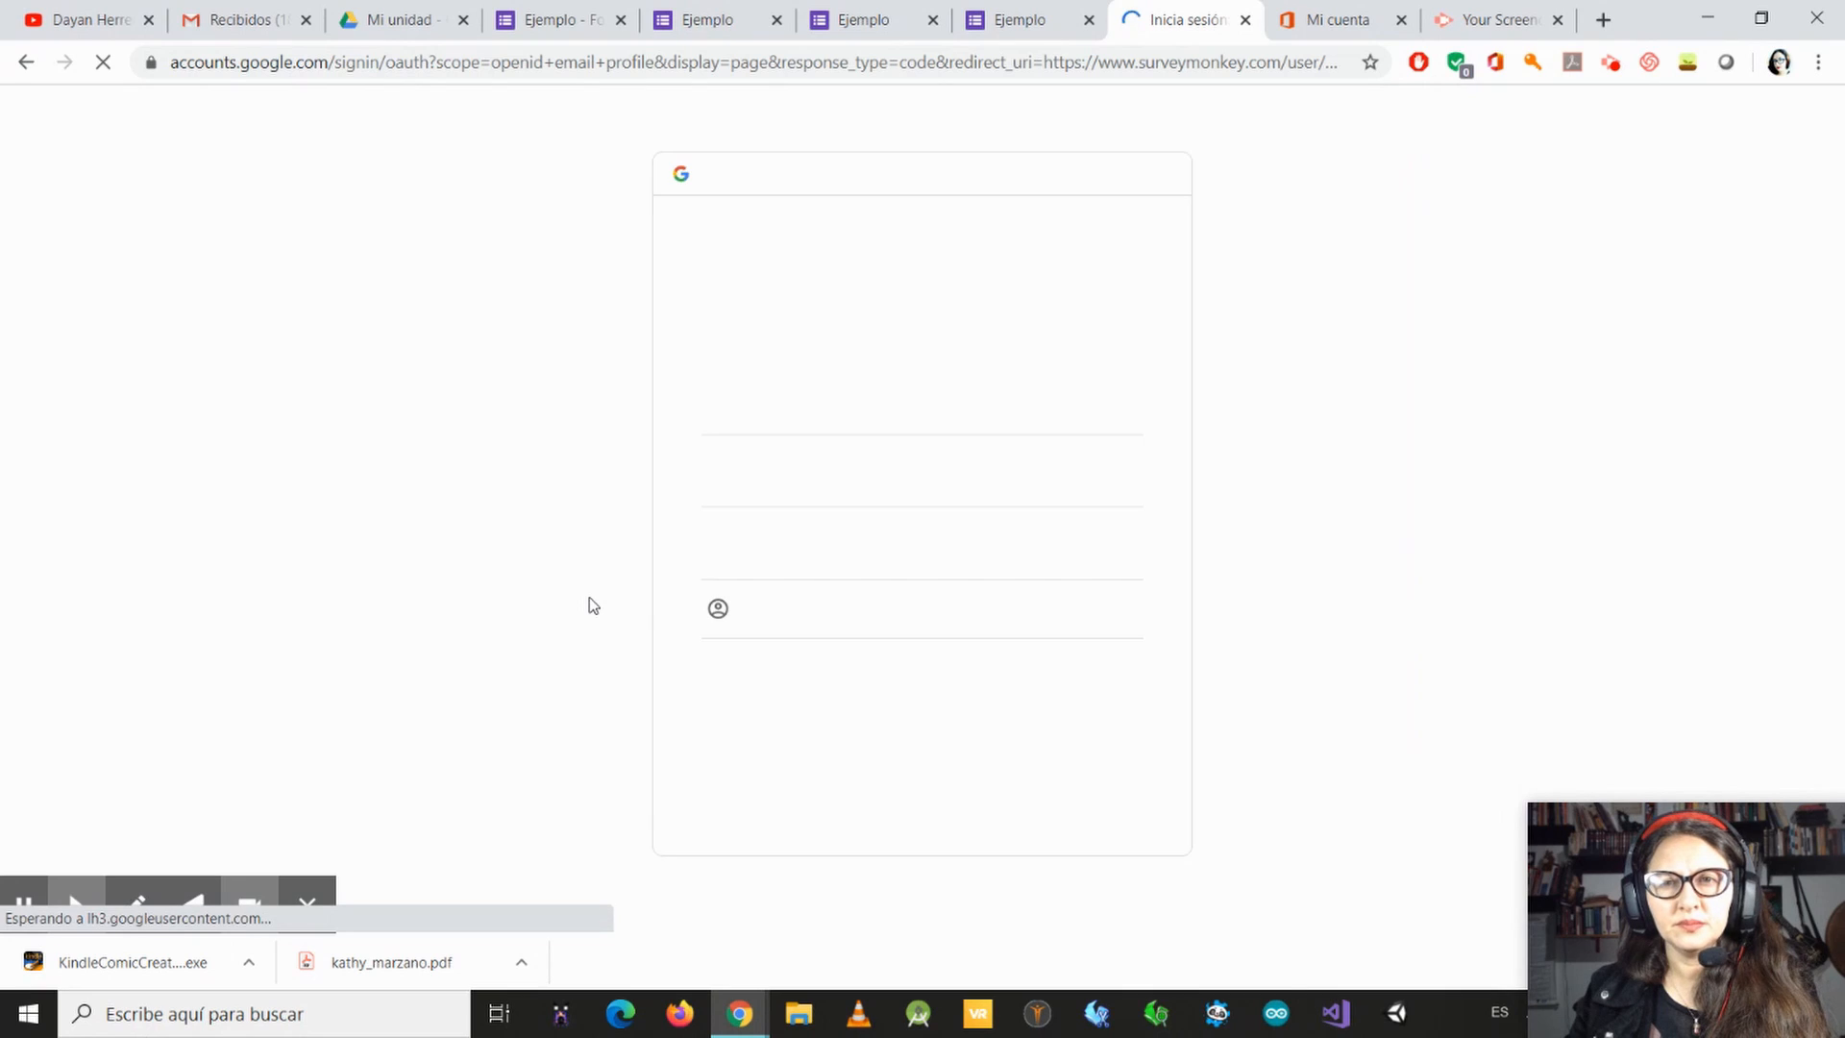
pyautogui.click(816, 468)
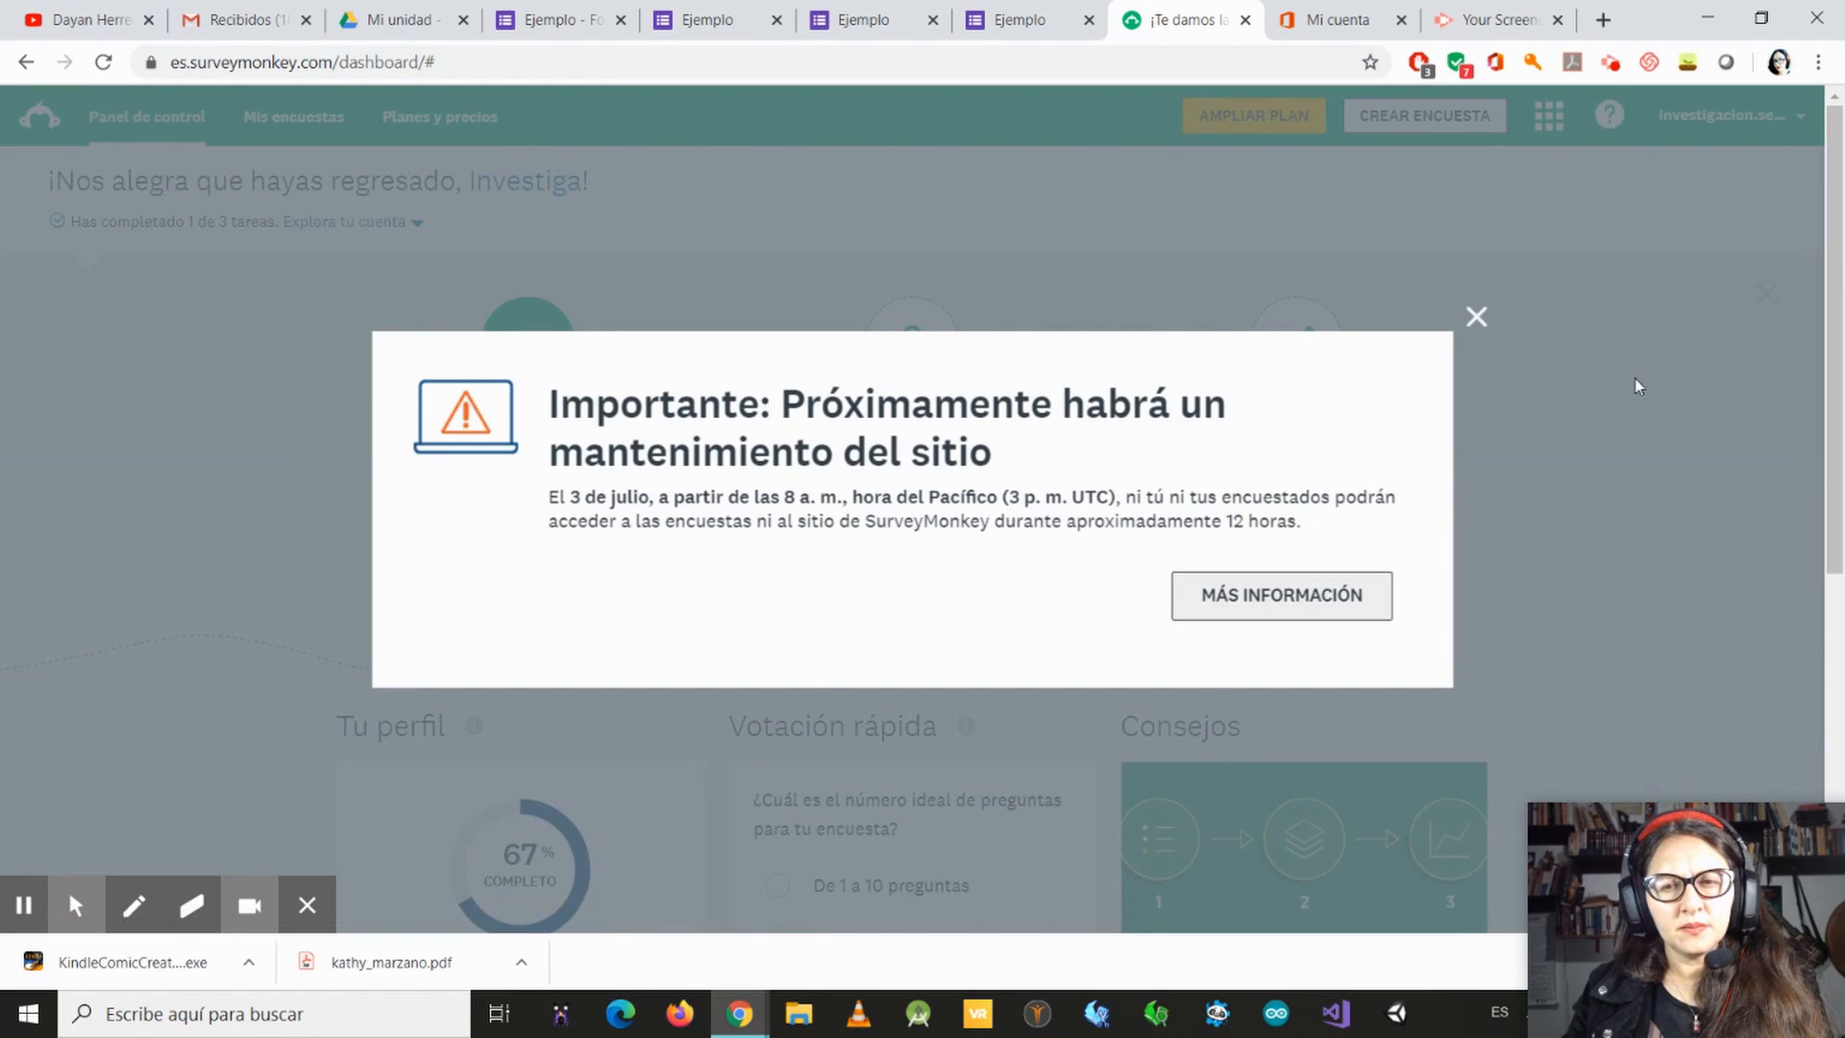
pyautogui.click(1476, 317)
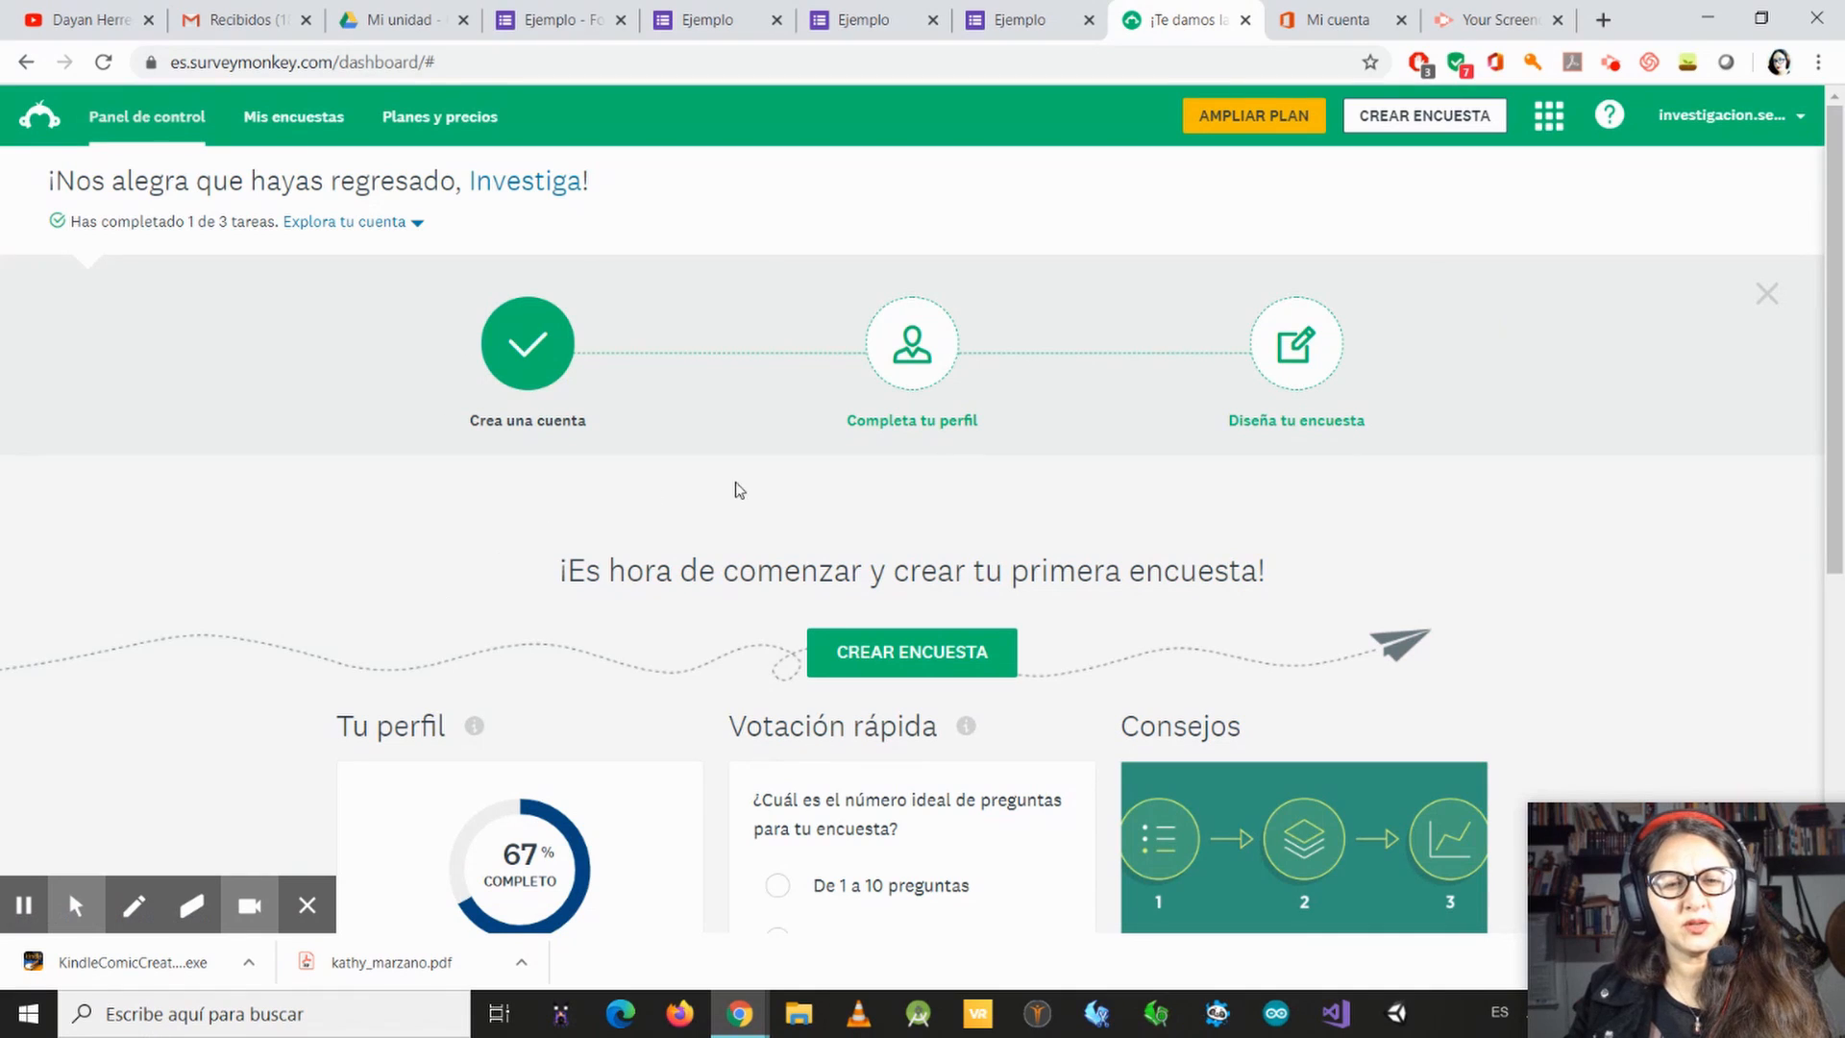
# Step: Begin a new SurveyMonkey survey from scratch instead of using a template
pyautogui.scroll(-5, 739, 490)
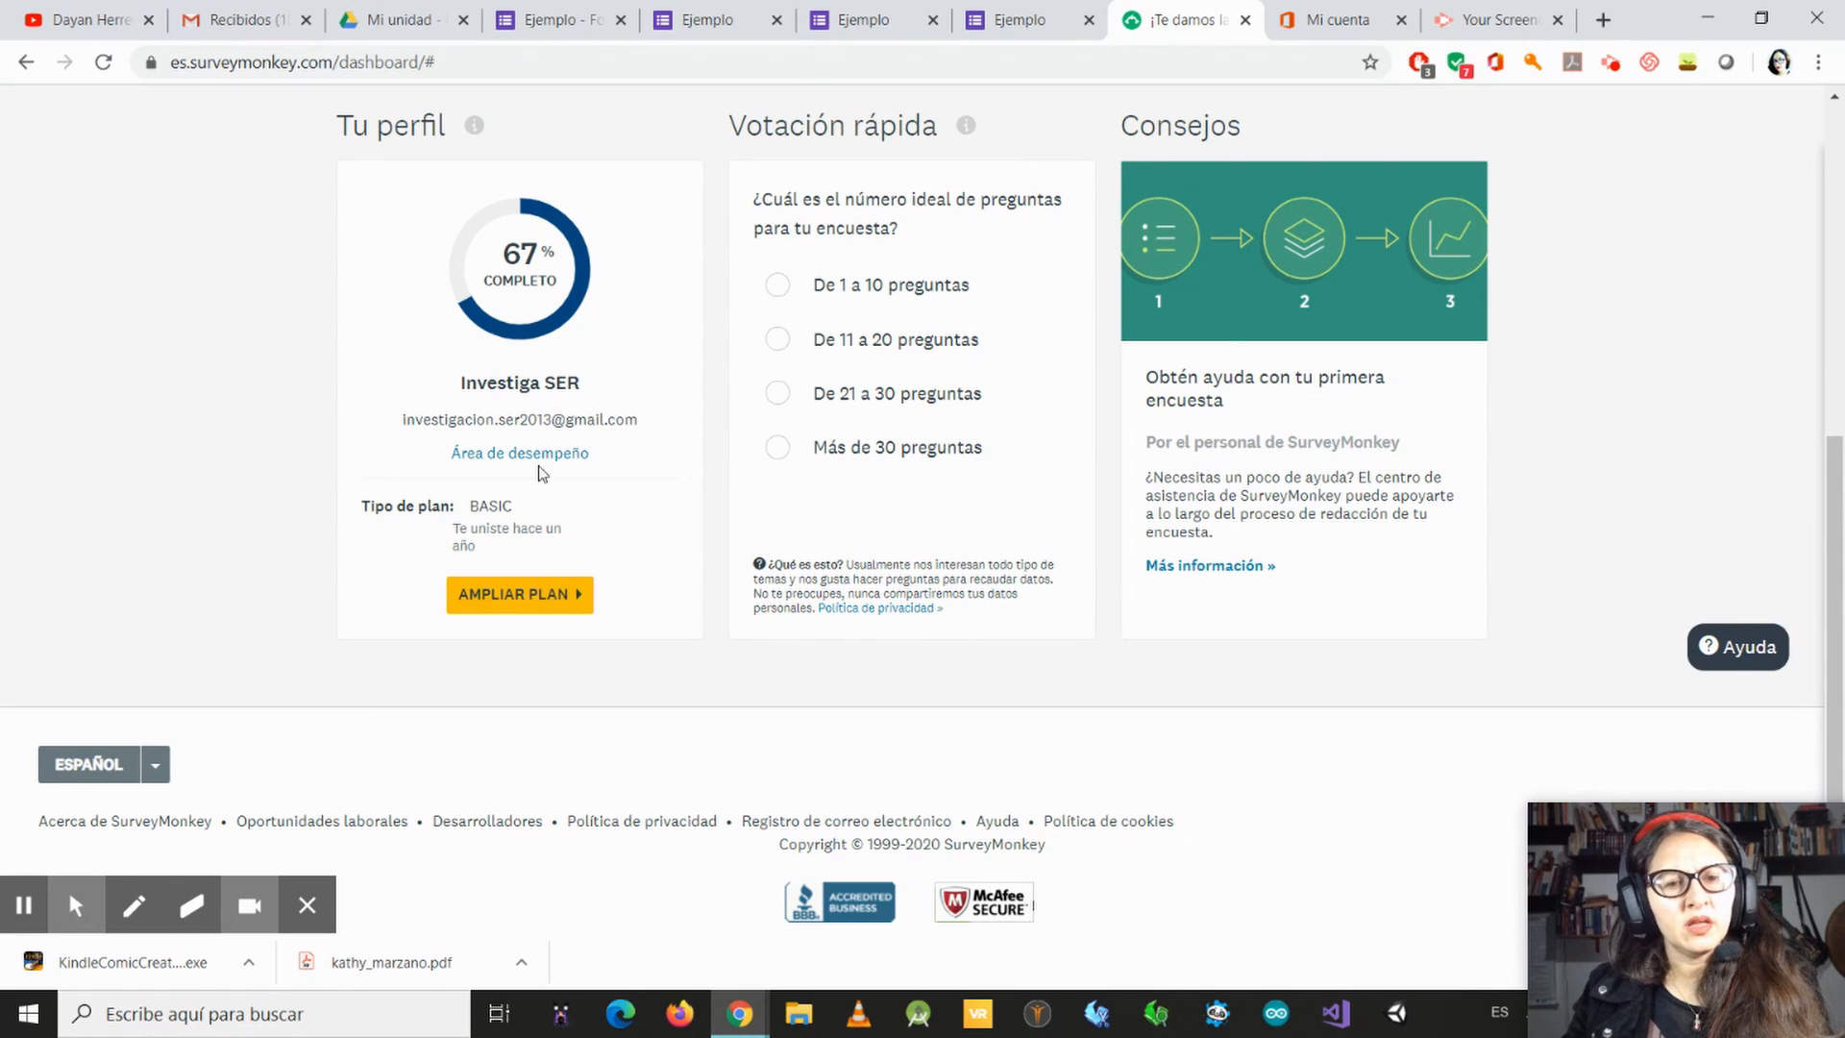
pyautogui.scroll(5, 1416, 535)
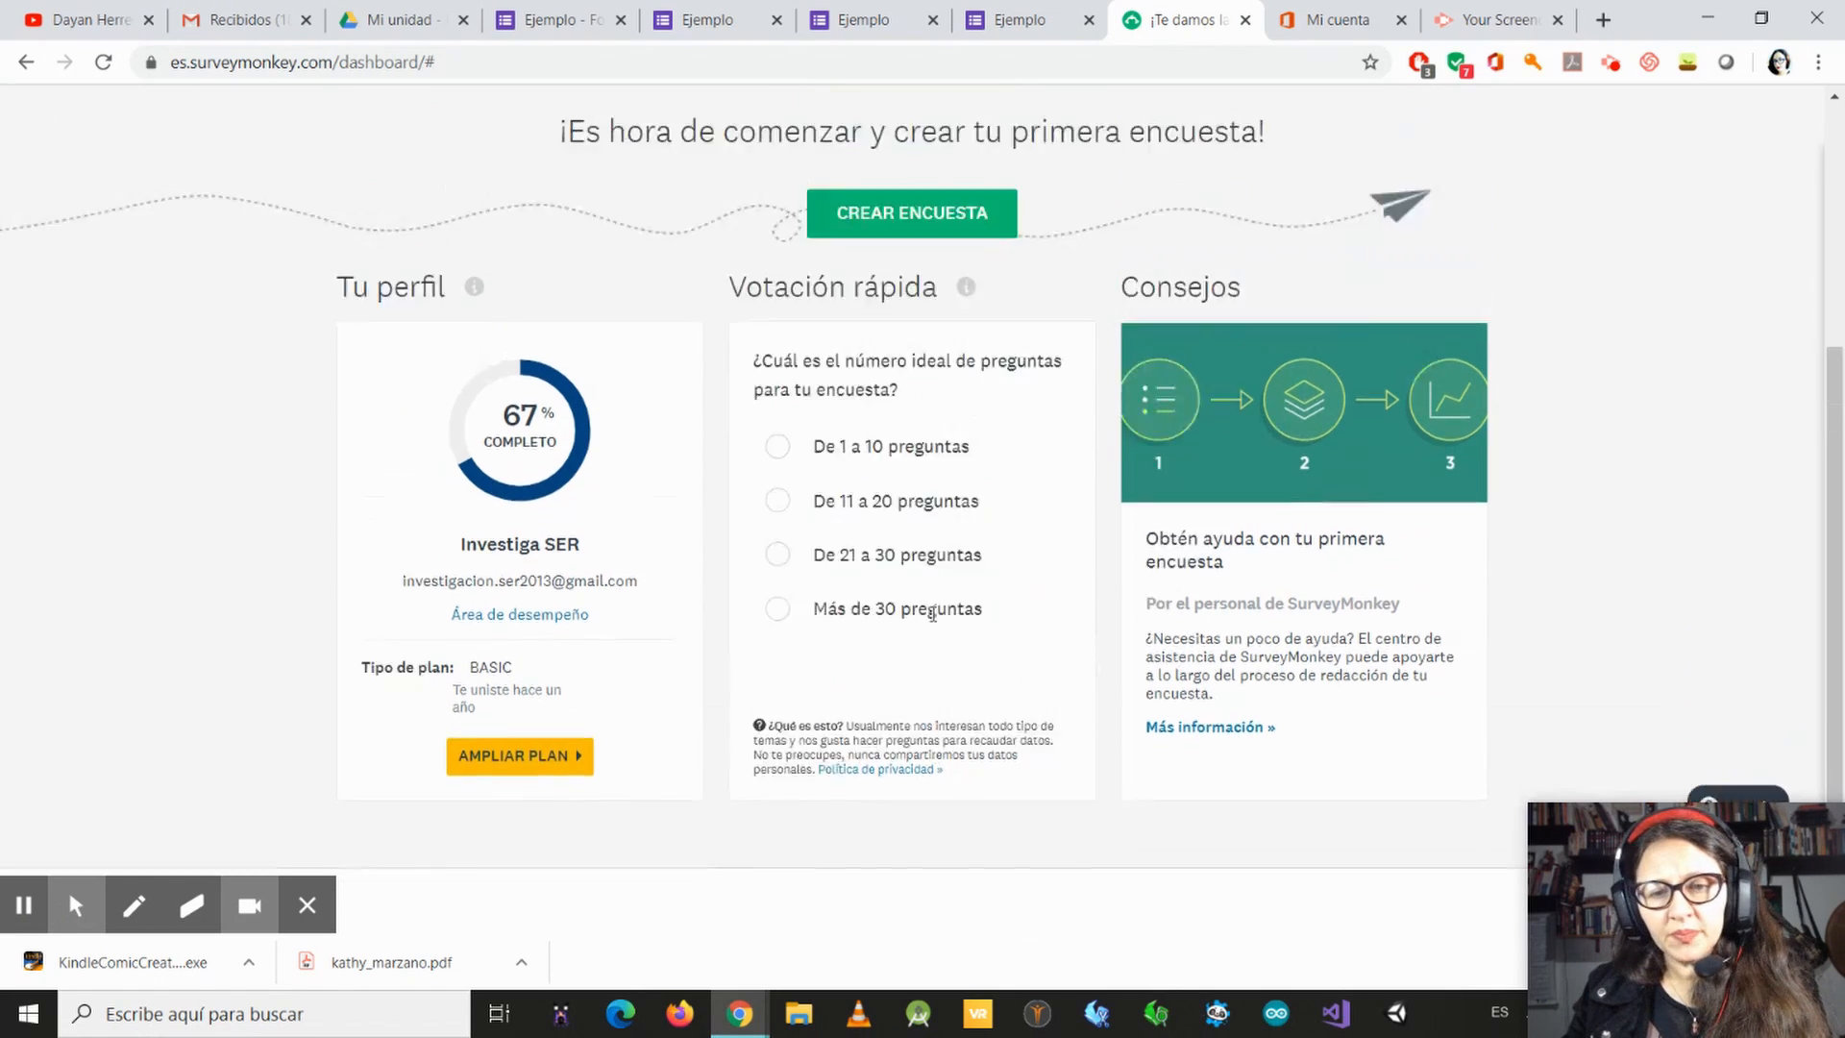
pyautogui.scroll(-2, 1000, 555)
pyautogui.scroll(2, 885, 377)
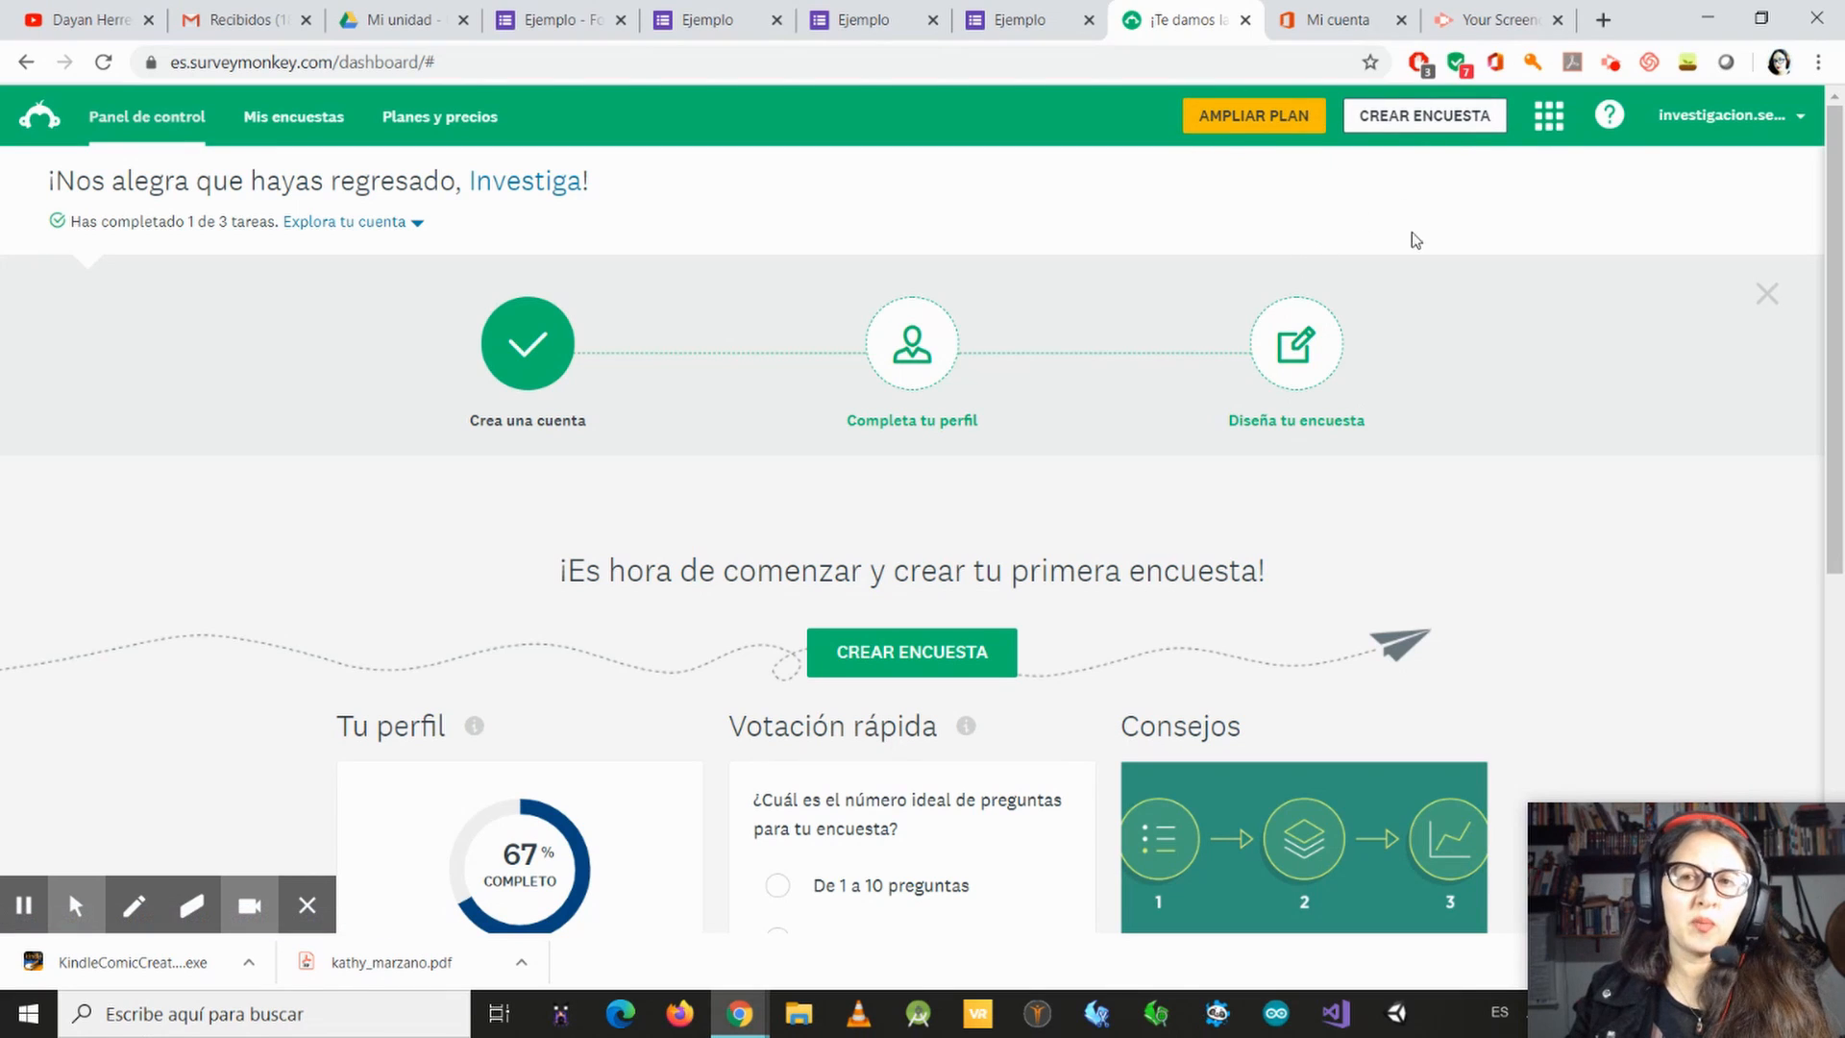
pyautogui.click(1399, 122)
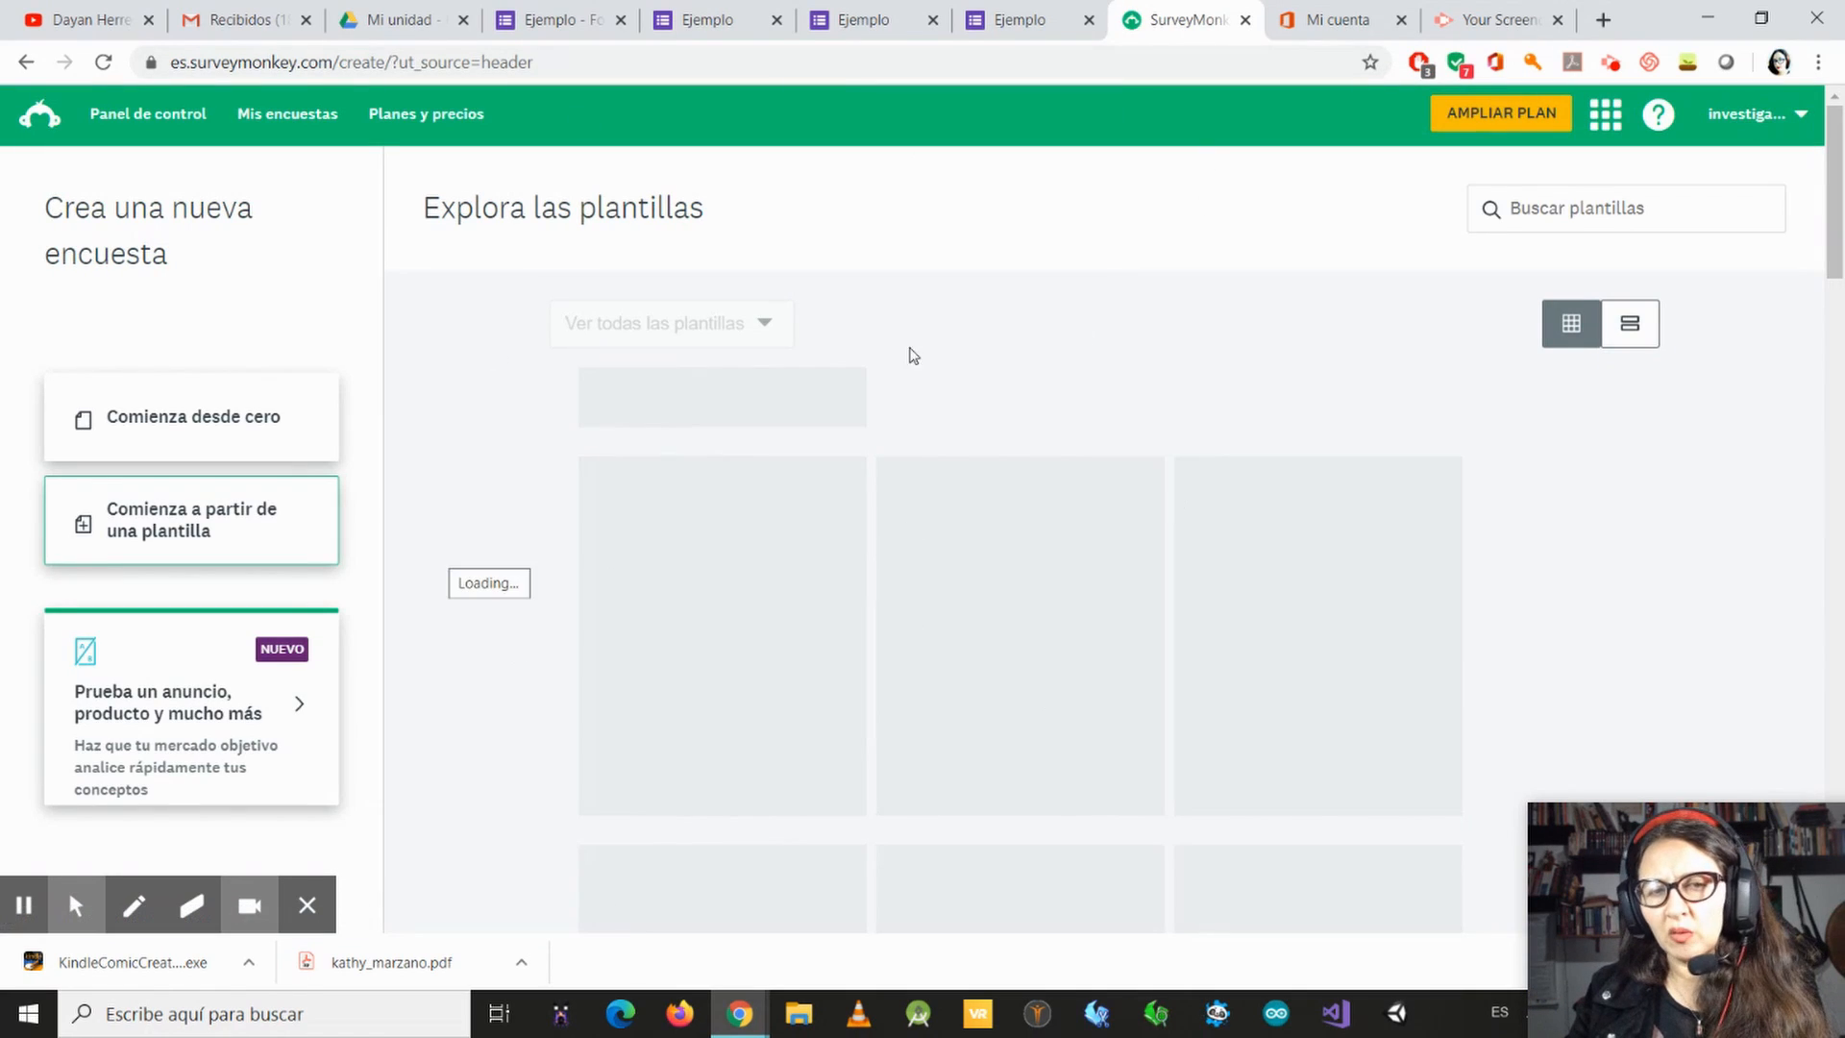
pyautogui.scroll(-1, 1057, 379)
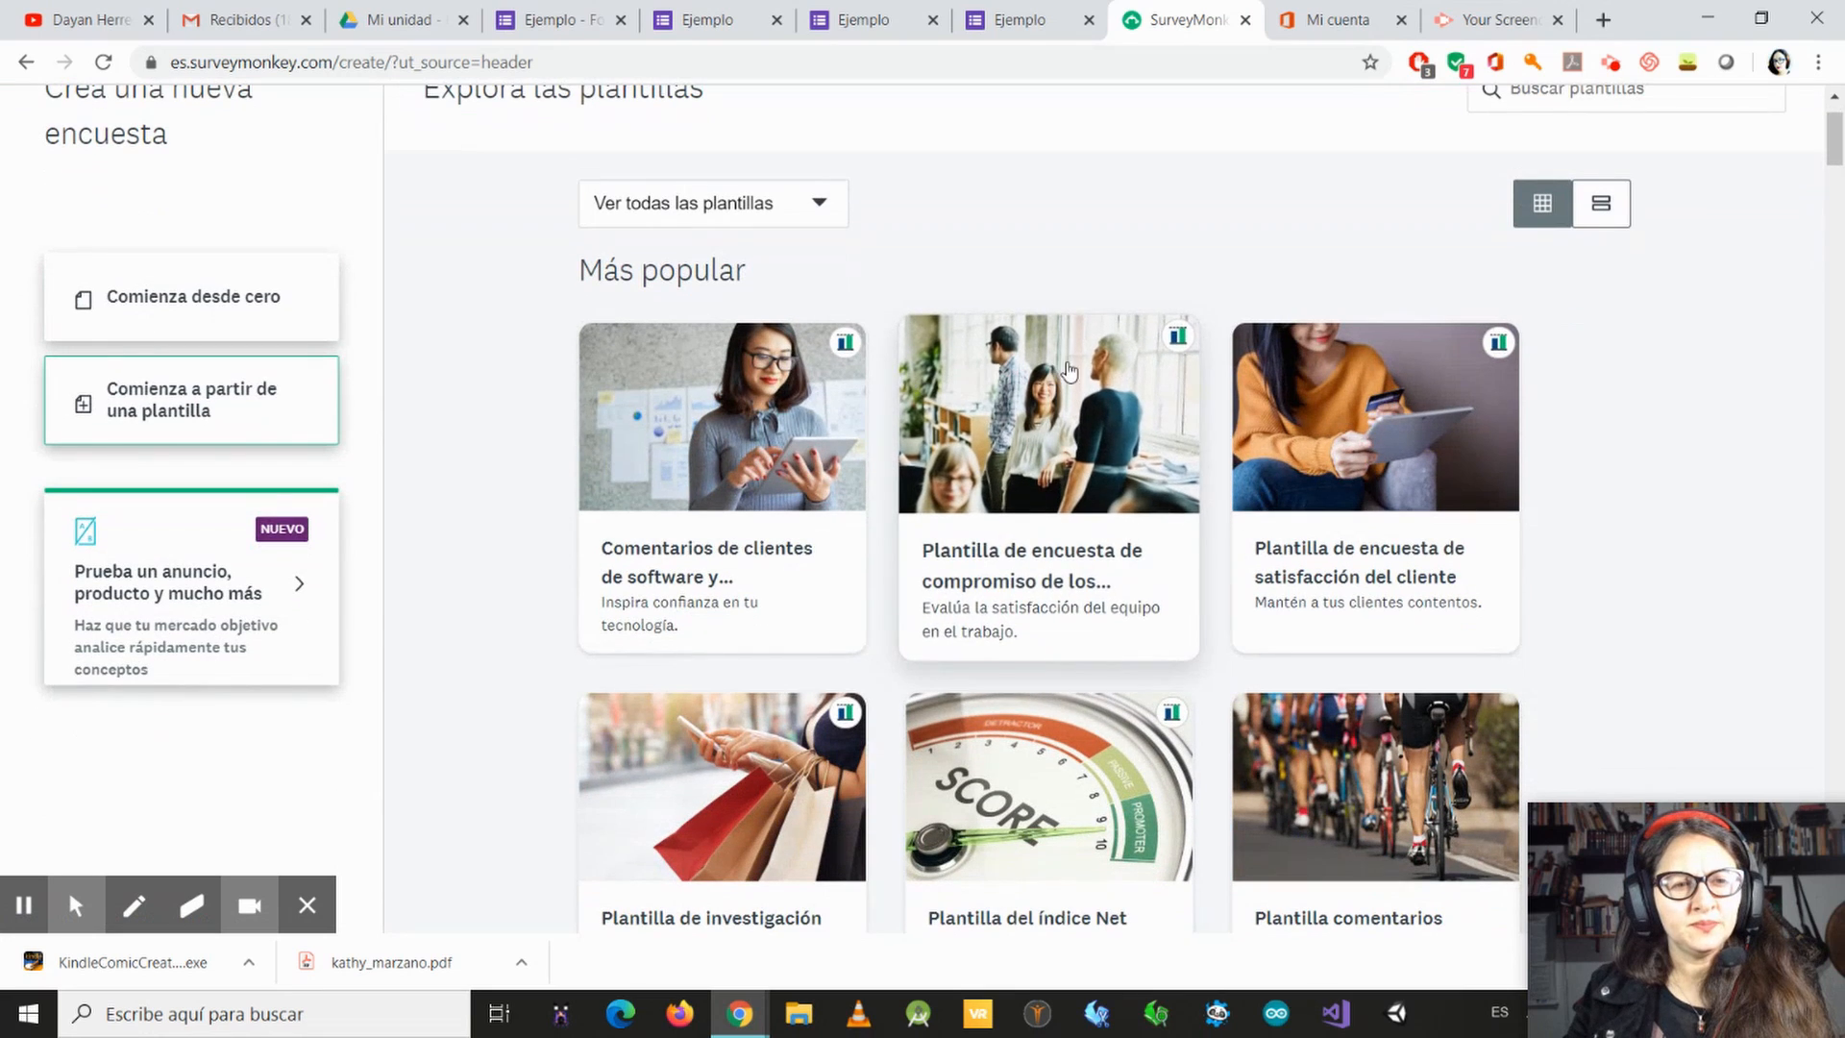
pyautogui.click(266, 307)
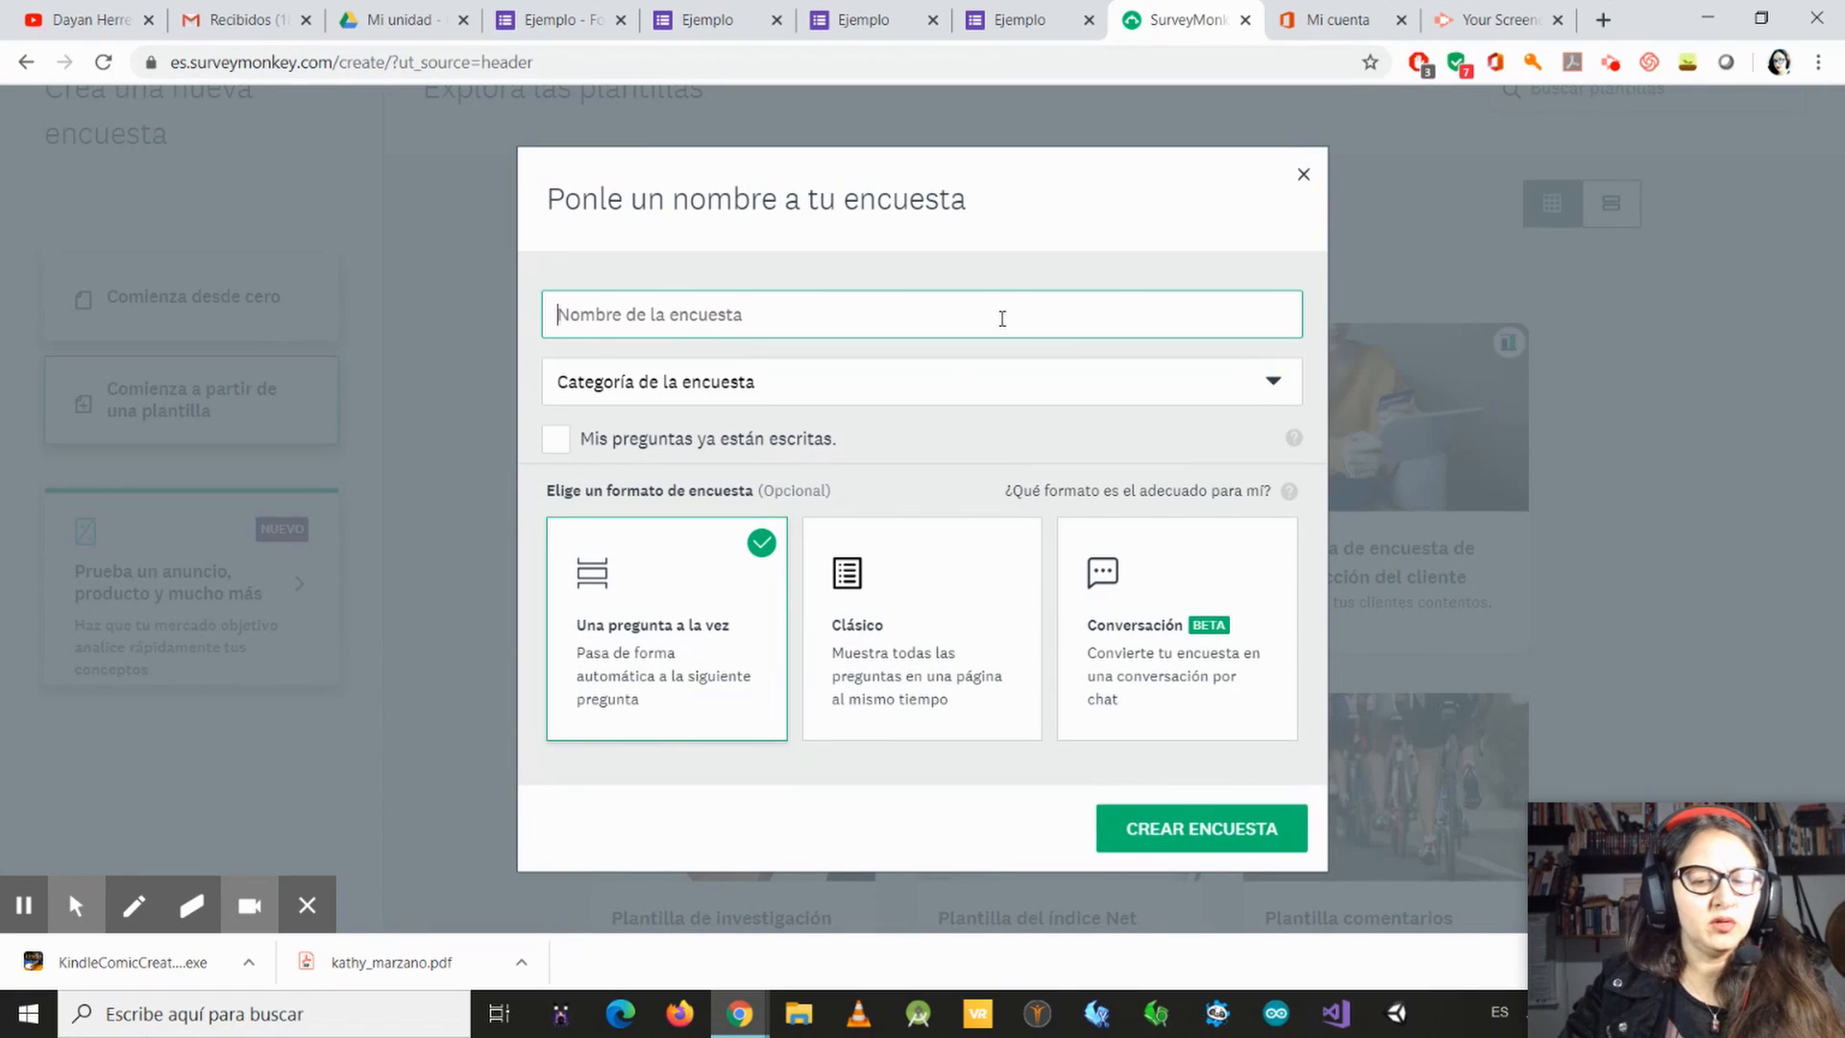
# Step: Name the survey "Ejemplo", set its category to Investigación académica and its format to Clásico, and create it
pyautogui.write('Ejemplo')
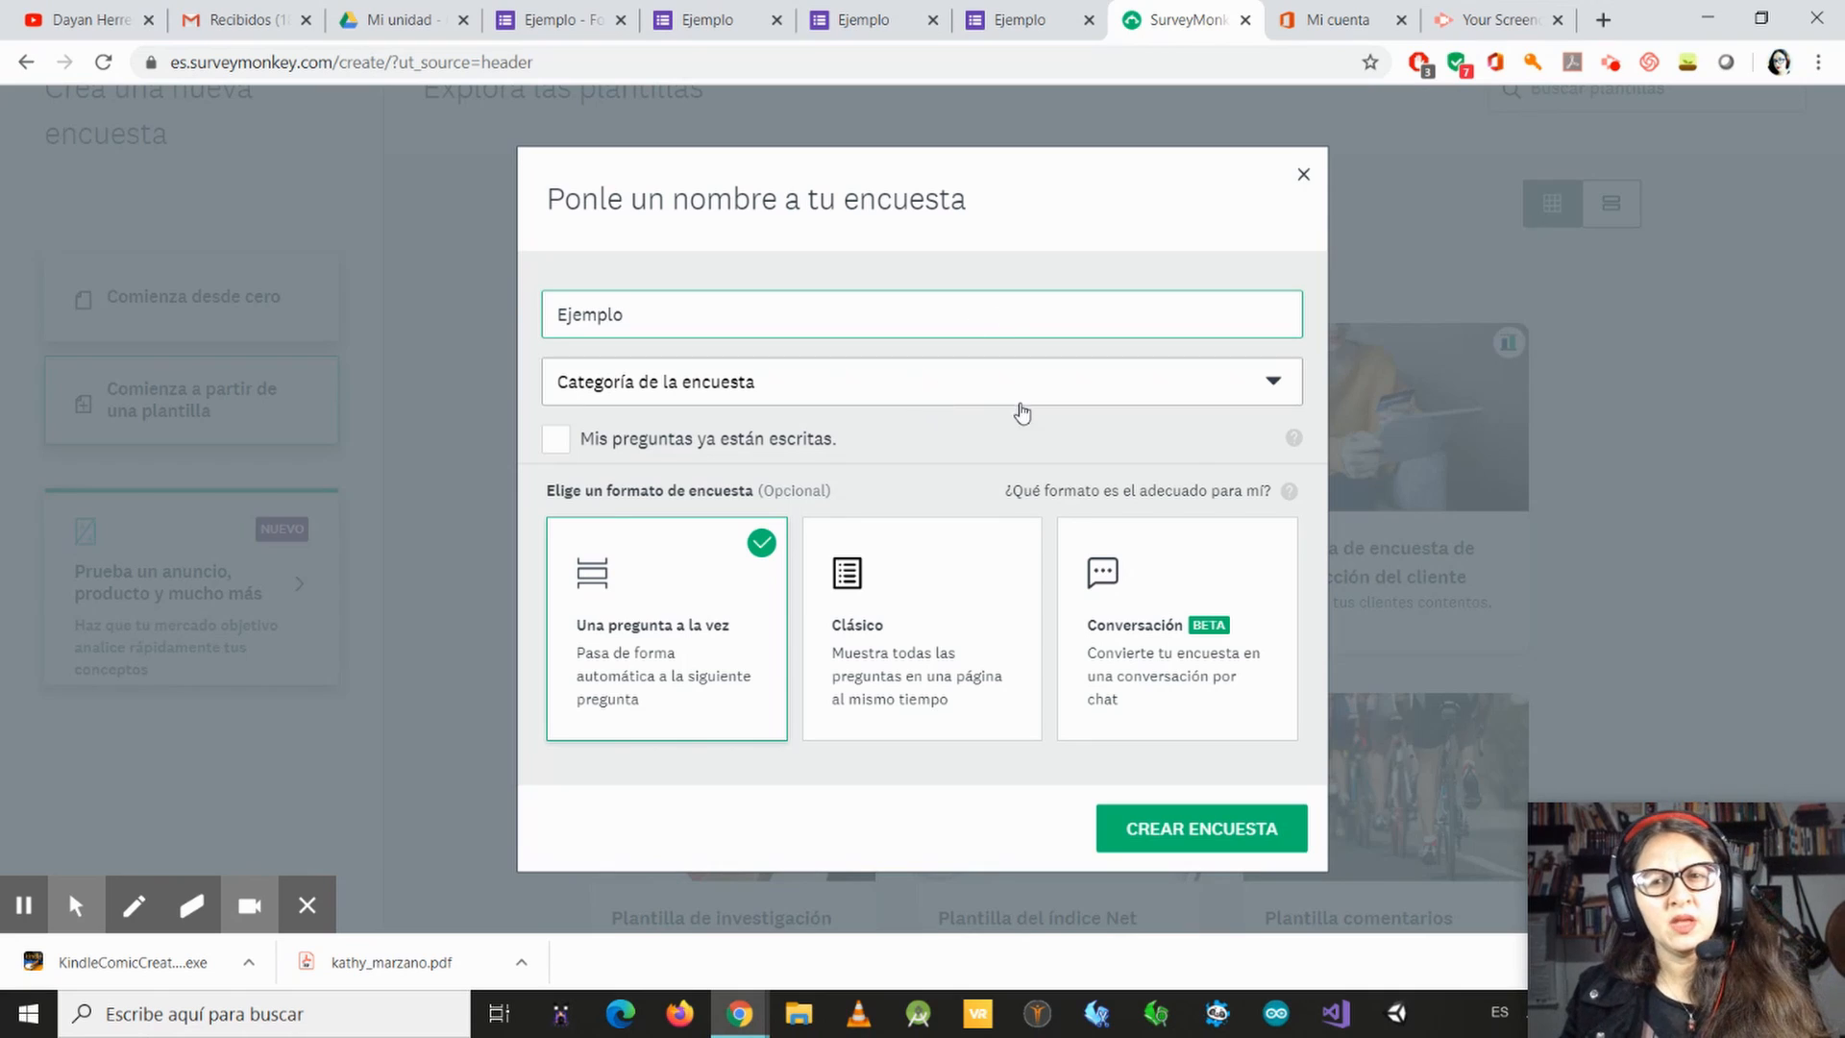
pyautogui.click(1243, 393)
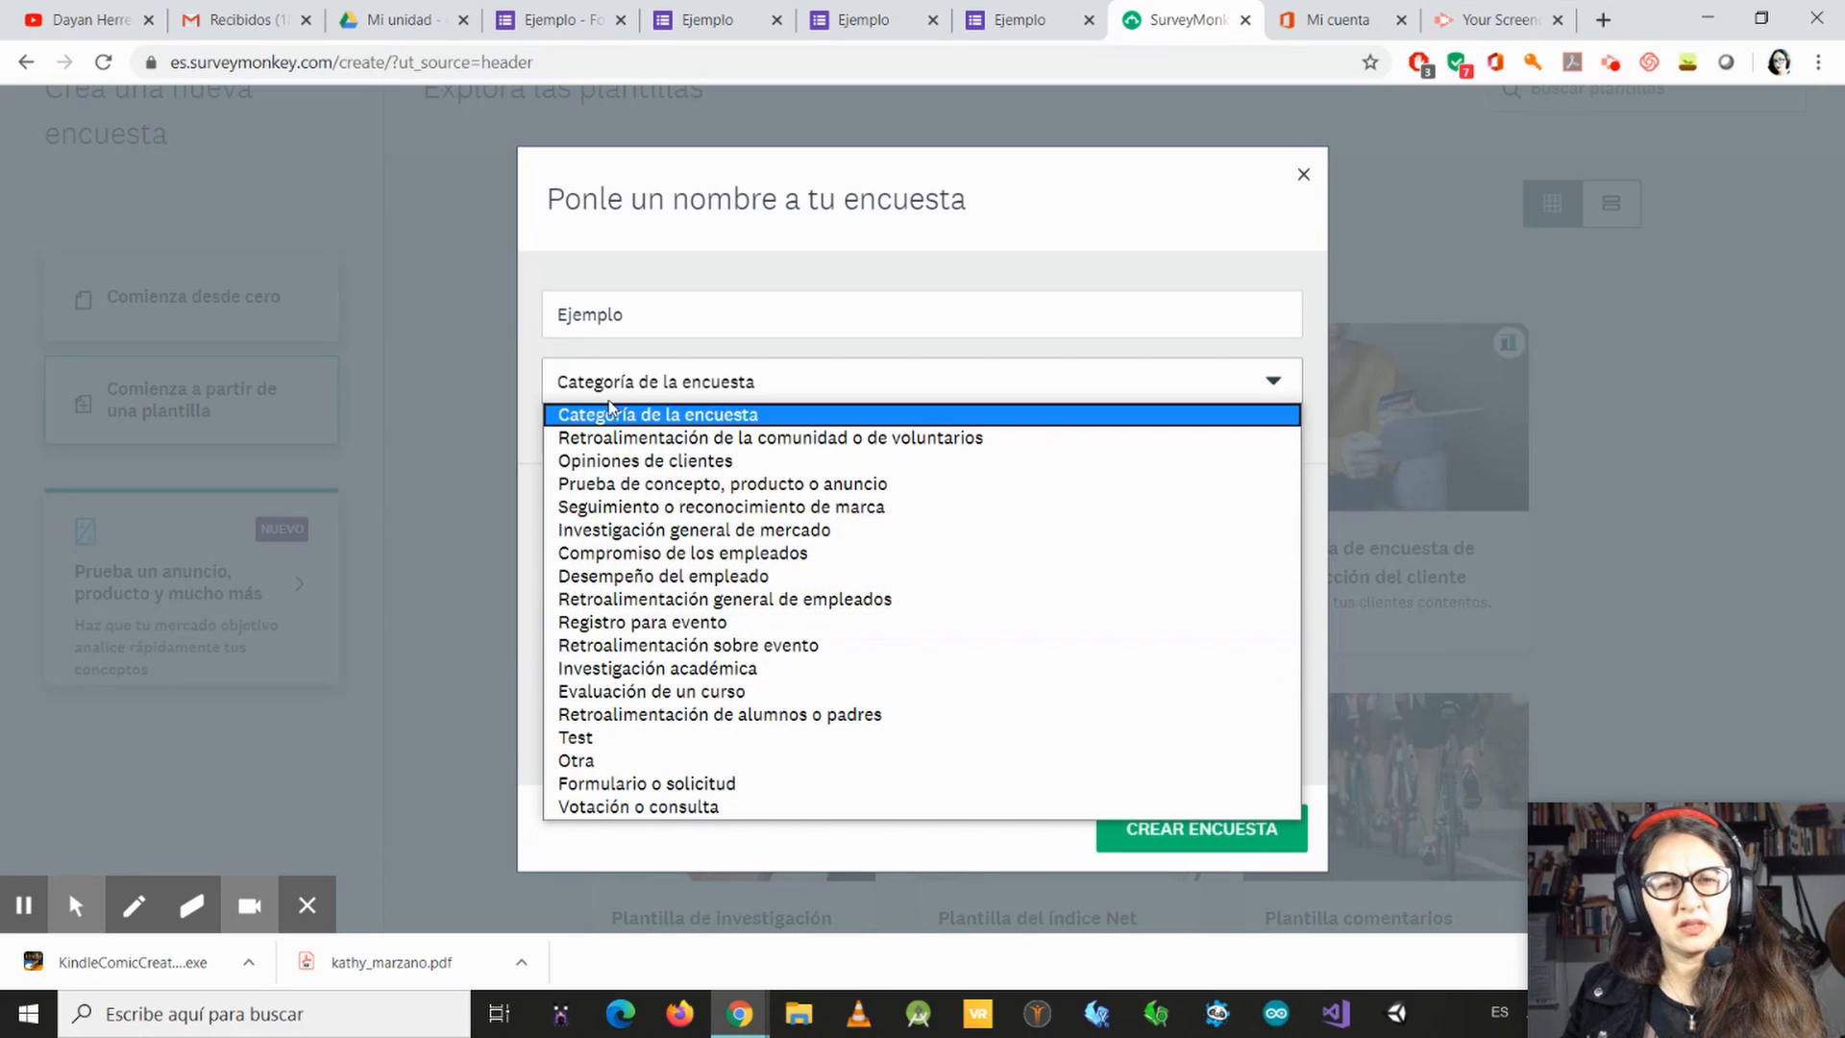
pyautogui.click(730, 668)
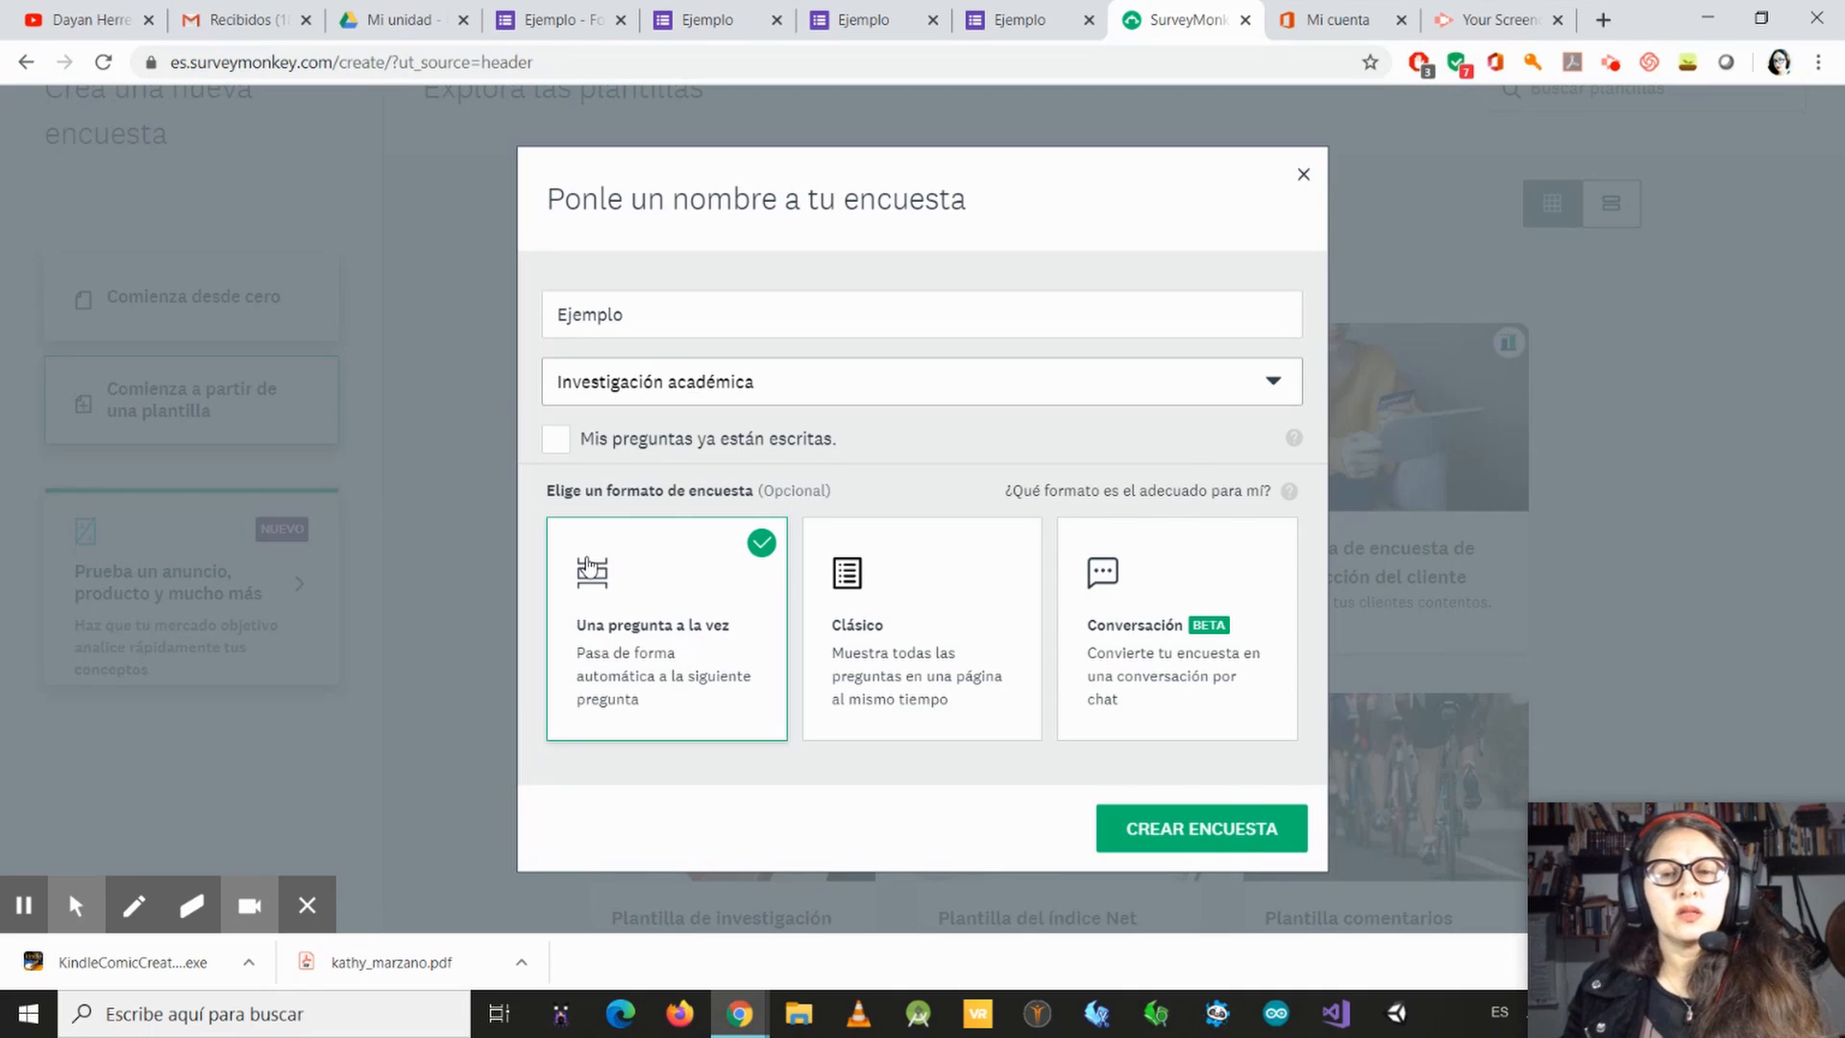
pyautogui.click(869, 634)
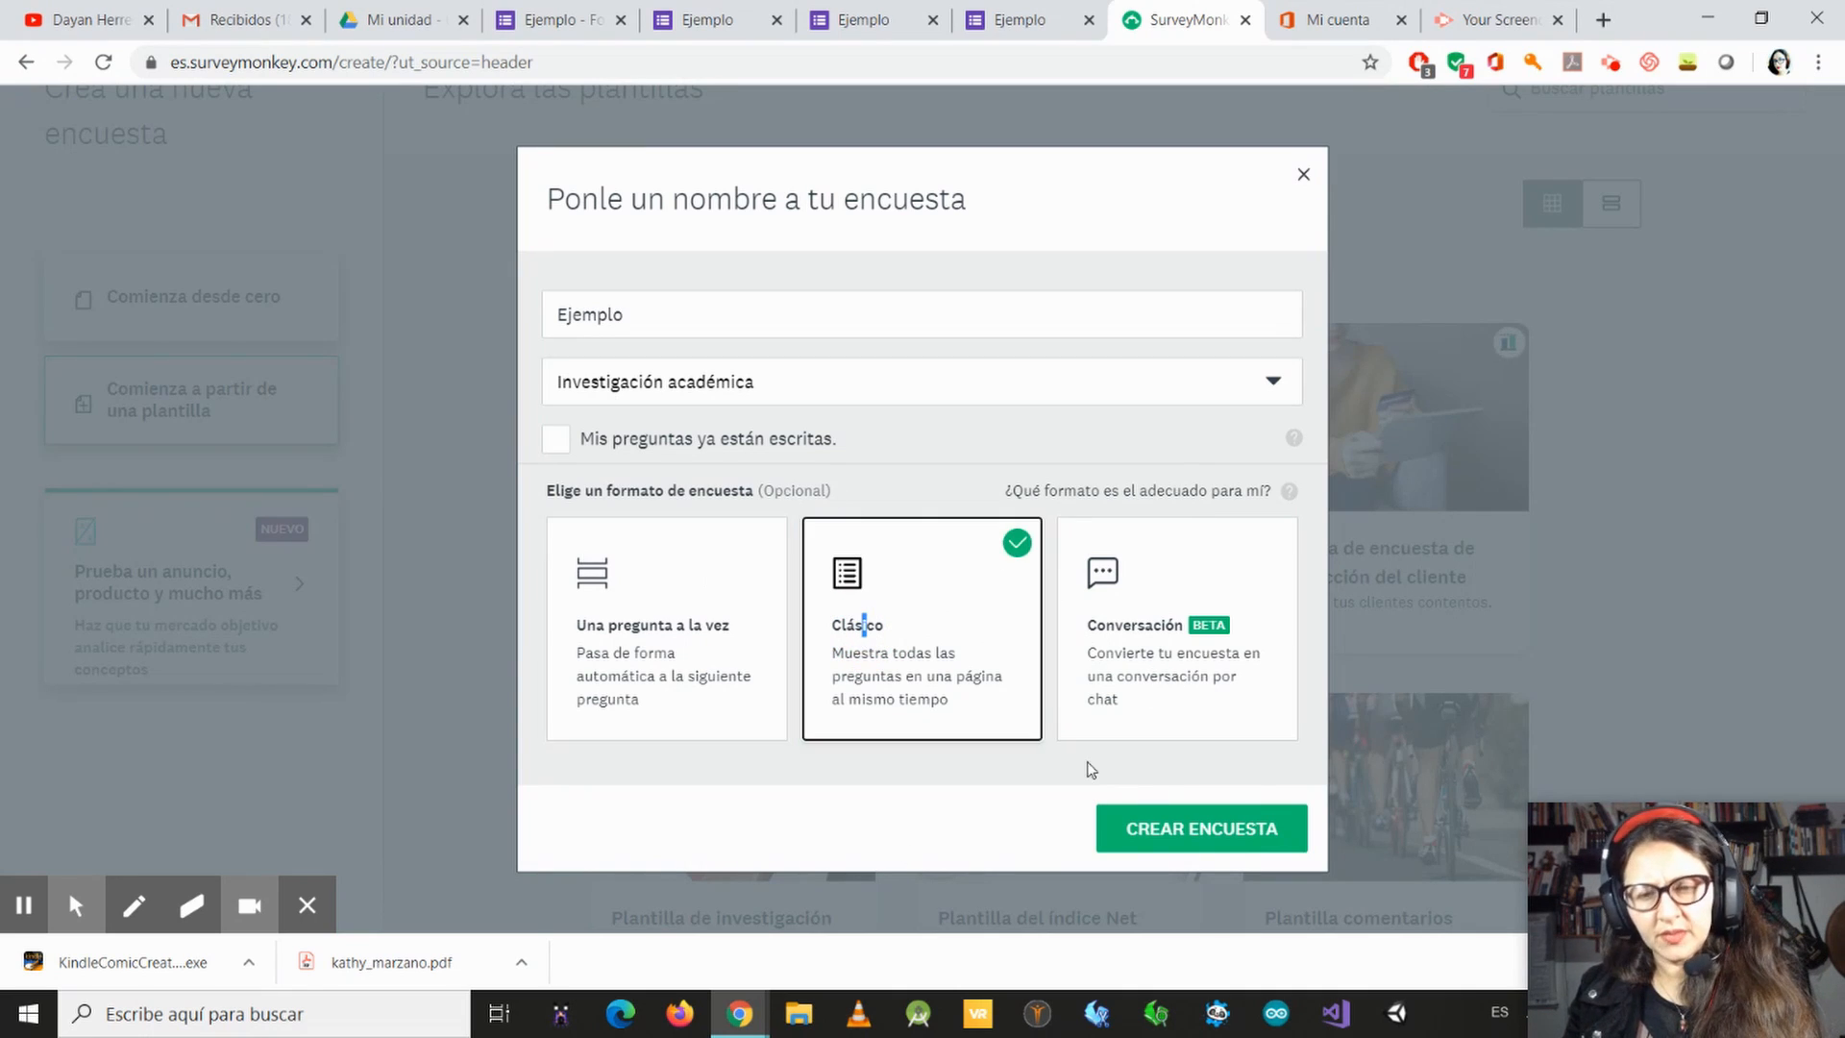
pyautogui.click(1201, 826)
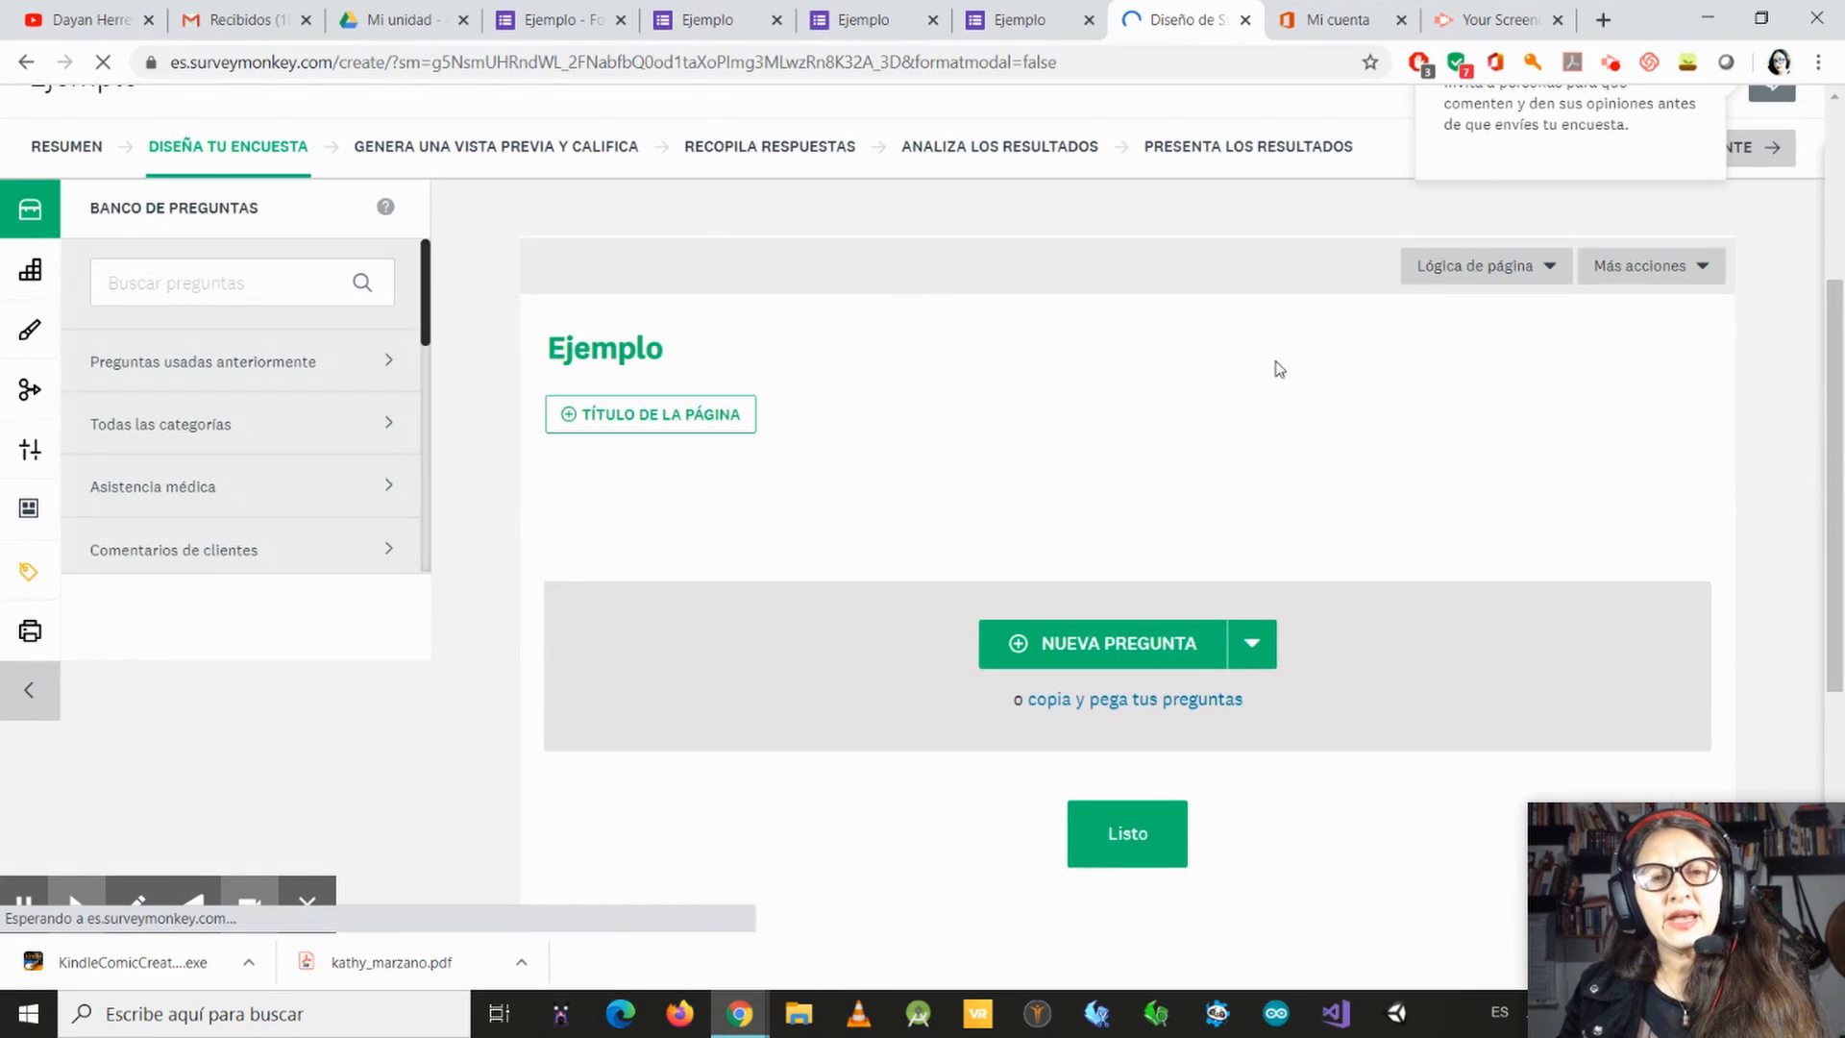
# Step: Review the question types in the survey's Generador tools and the Apariencia settings, including the color palettes
pyautogui.scroll(-3, 960, 546)
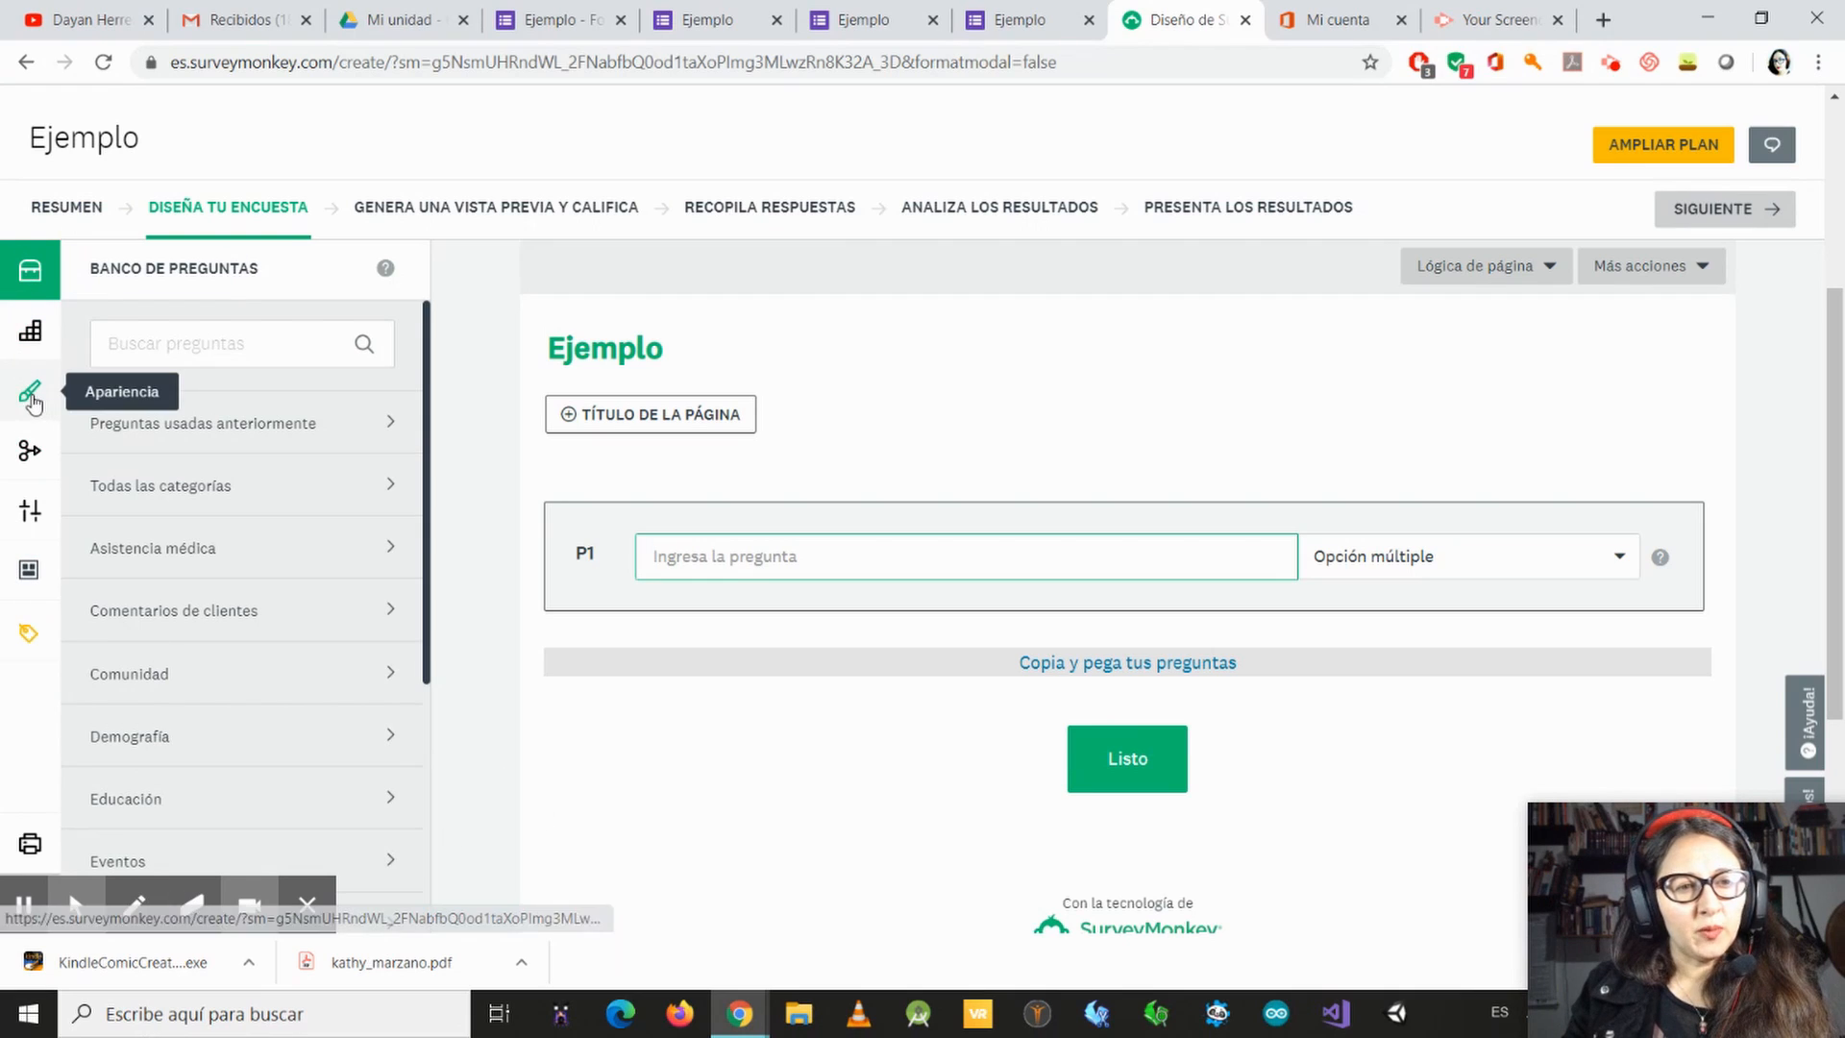
pyautogui.click(25, 346)
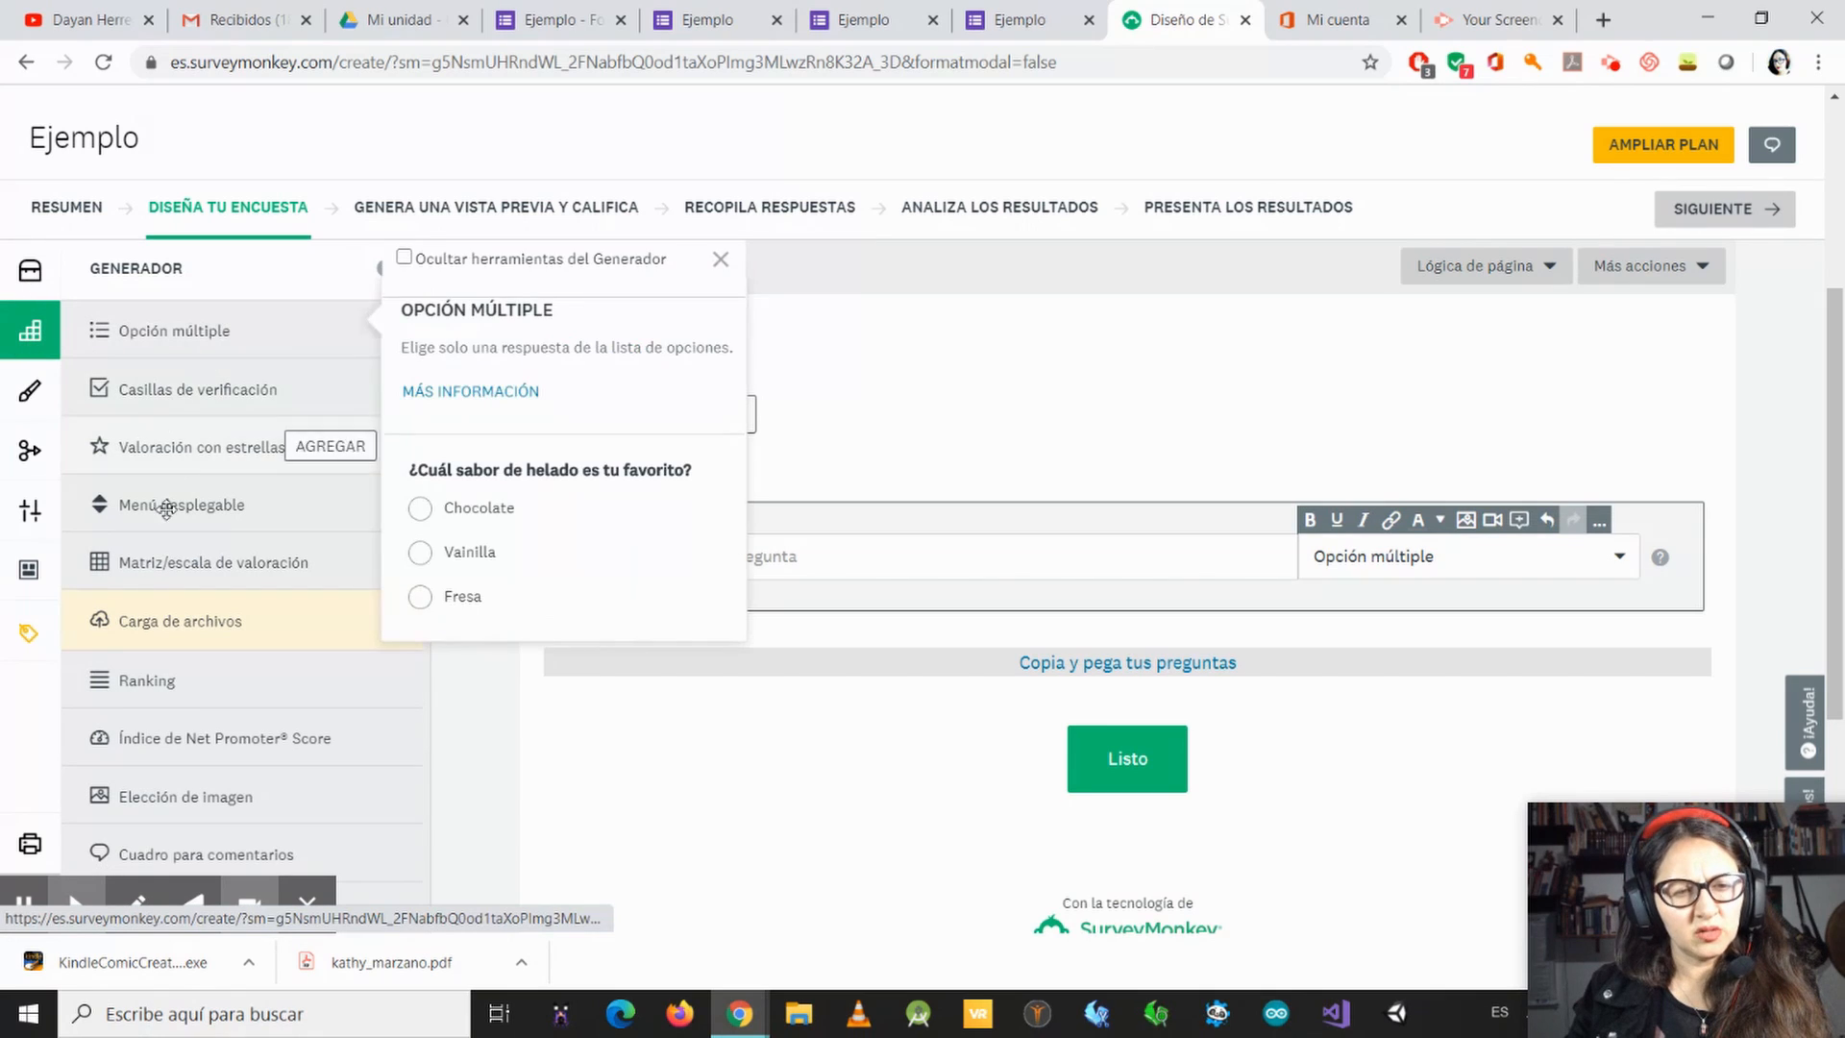
pyautogui.scroll(-1, 240, 846)
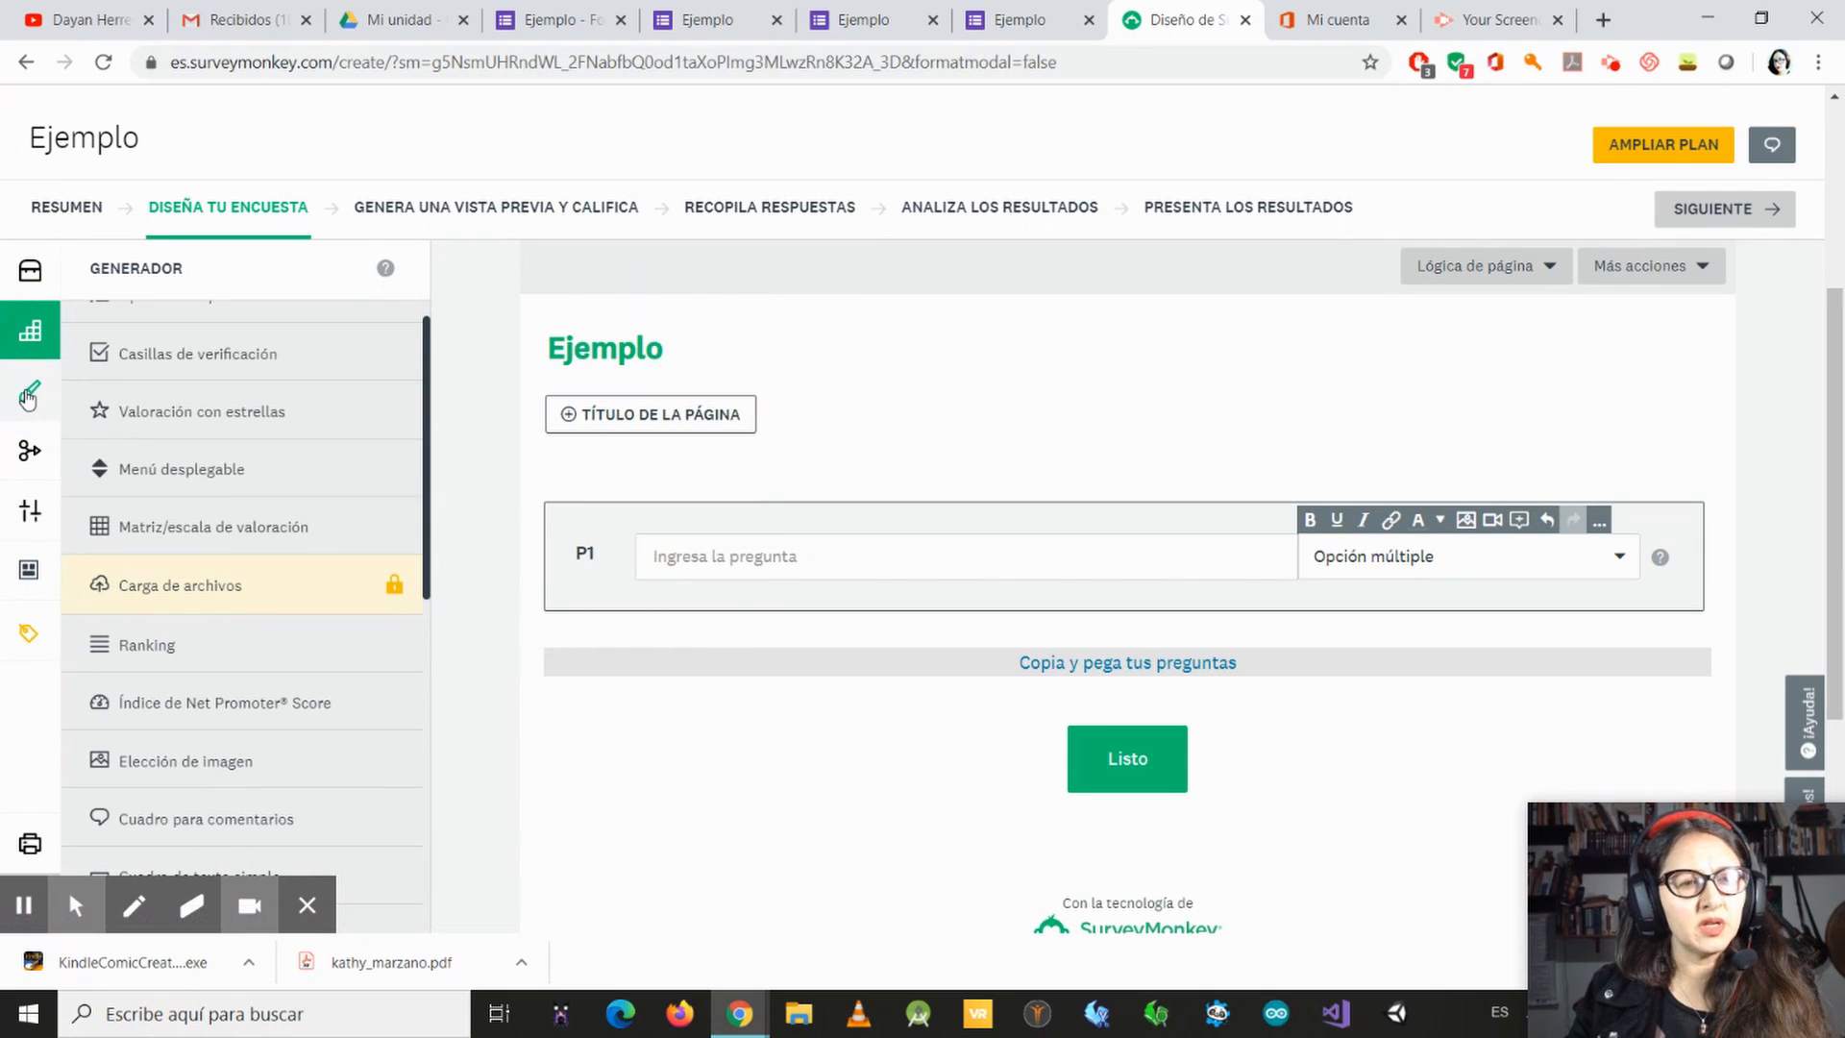
pyautogui.click(28, 397)
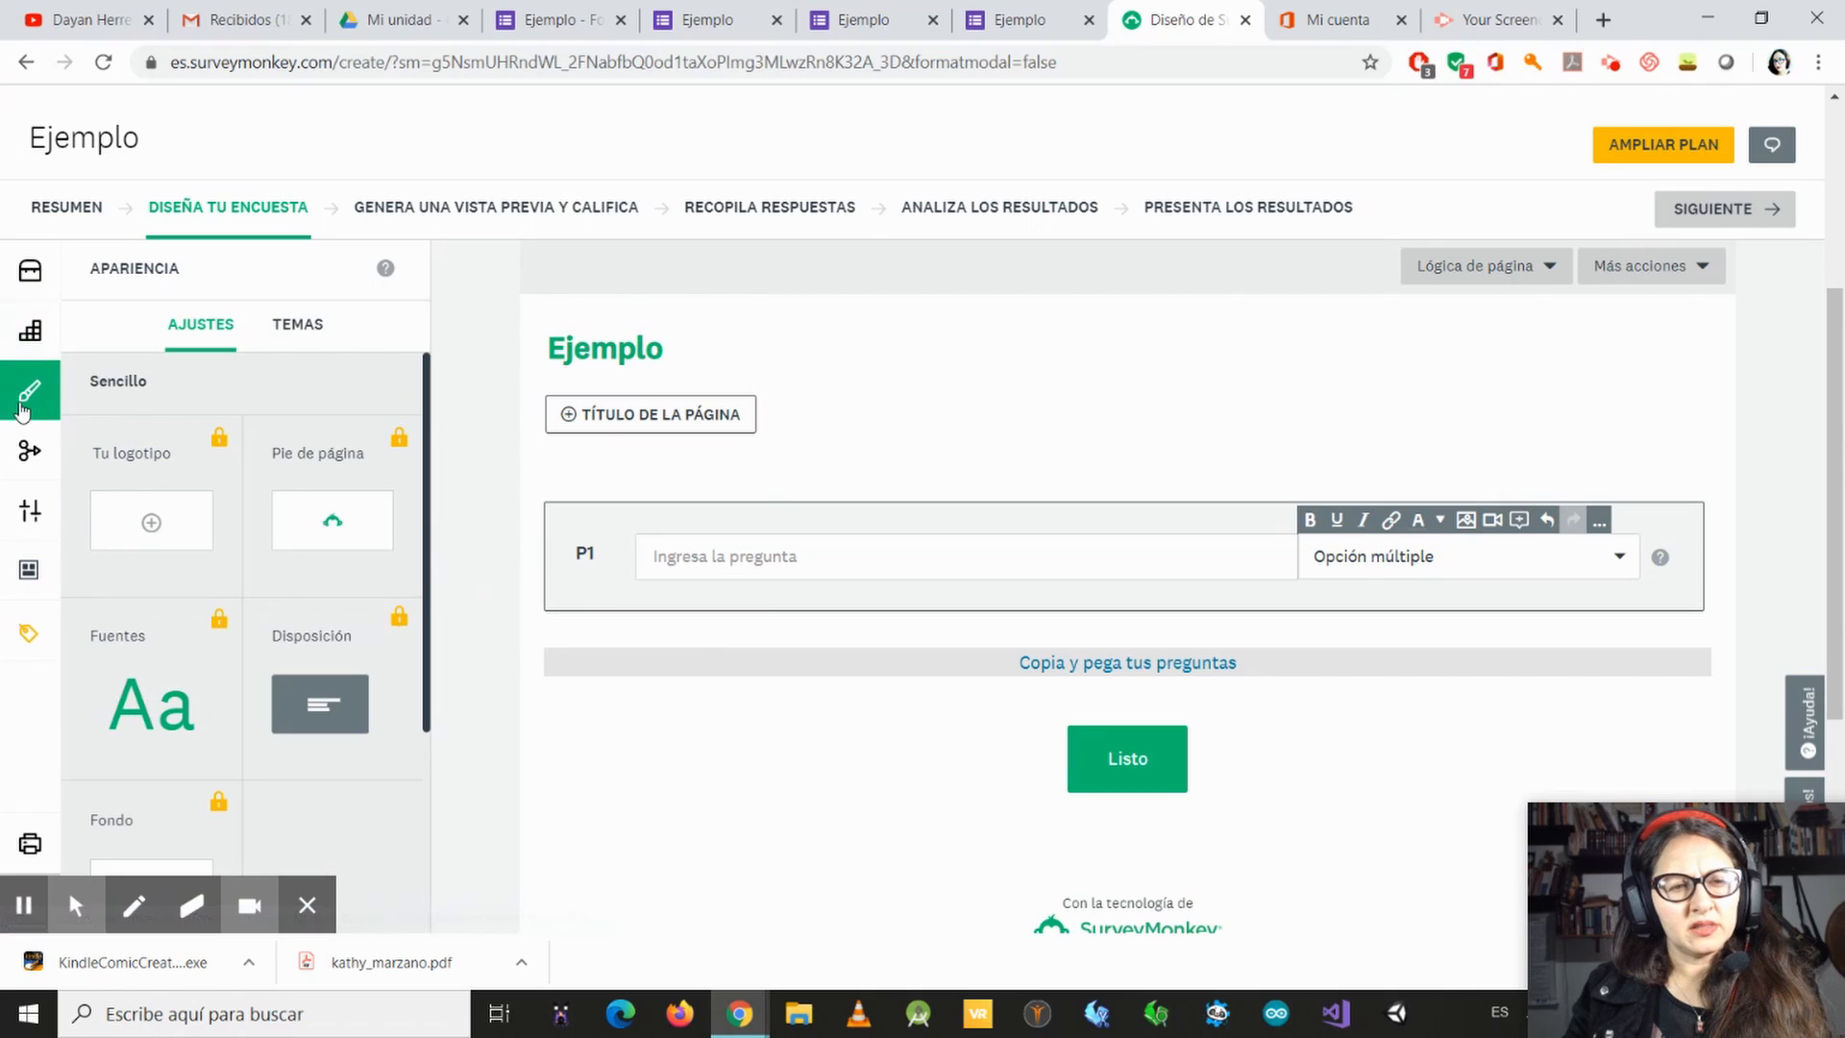
pyautogui.scroll(-1, 383, 591)
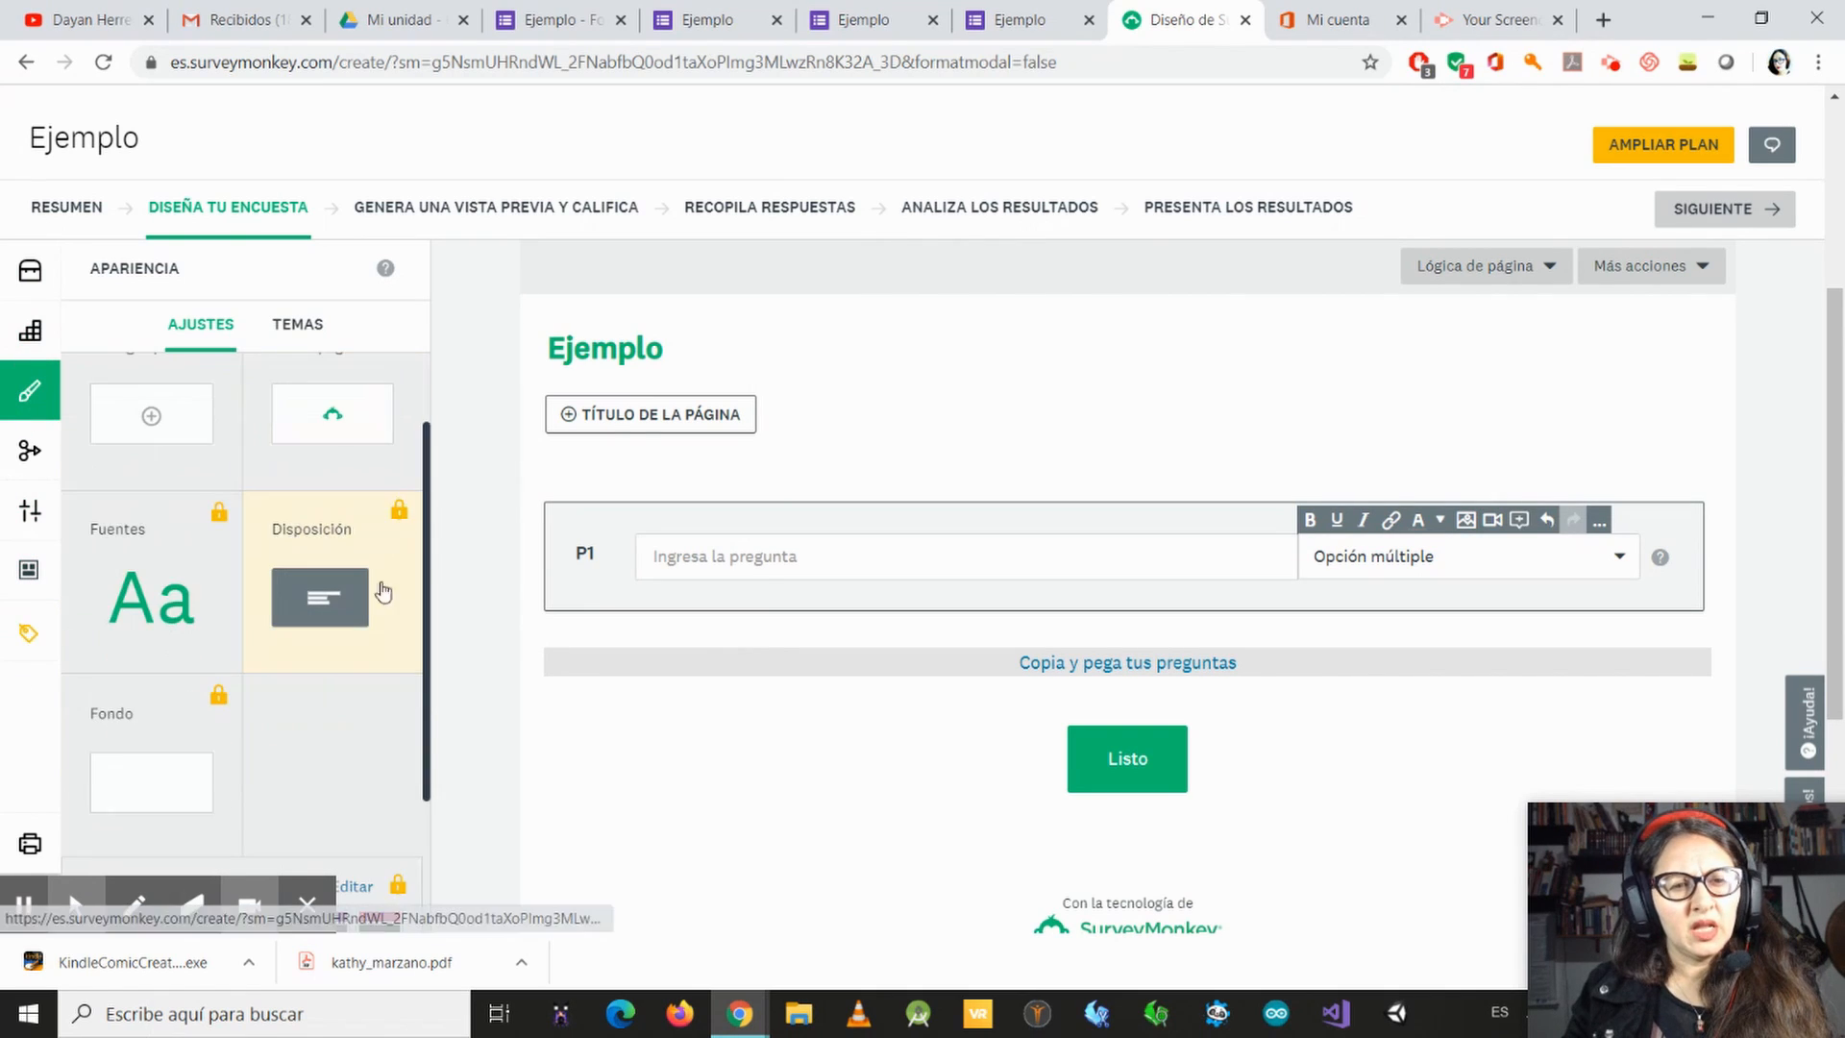
pyautogui.scroll(-2, 317, 605)
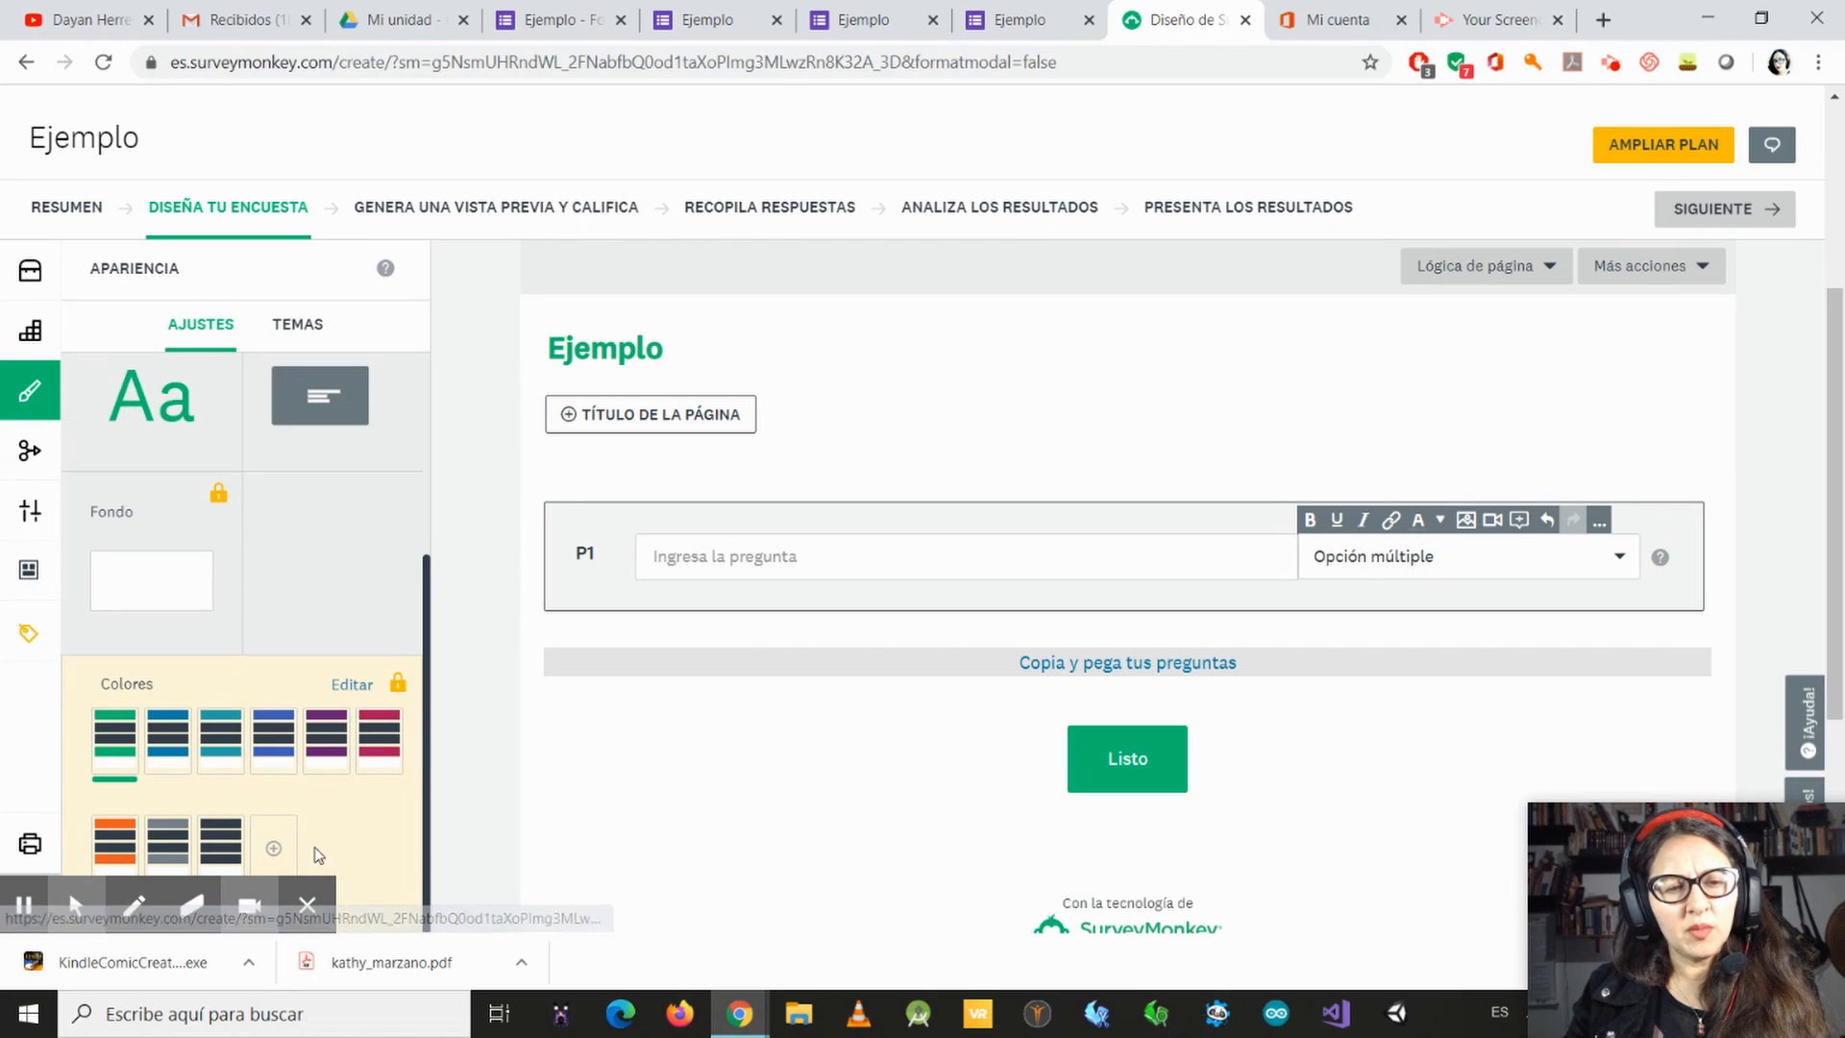
pyautogui.scroll(3, 317, 576)
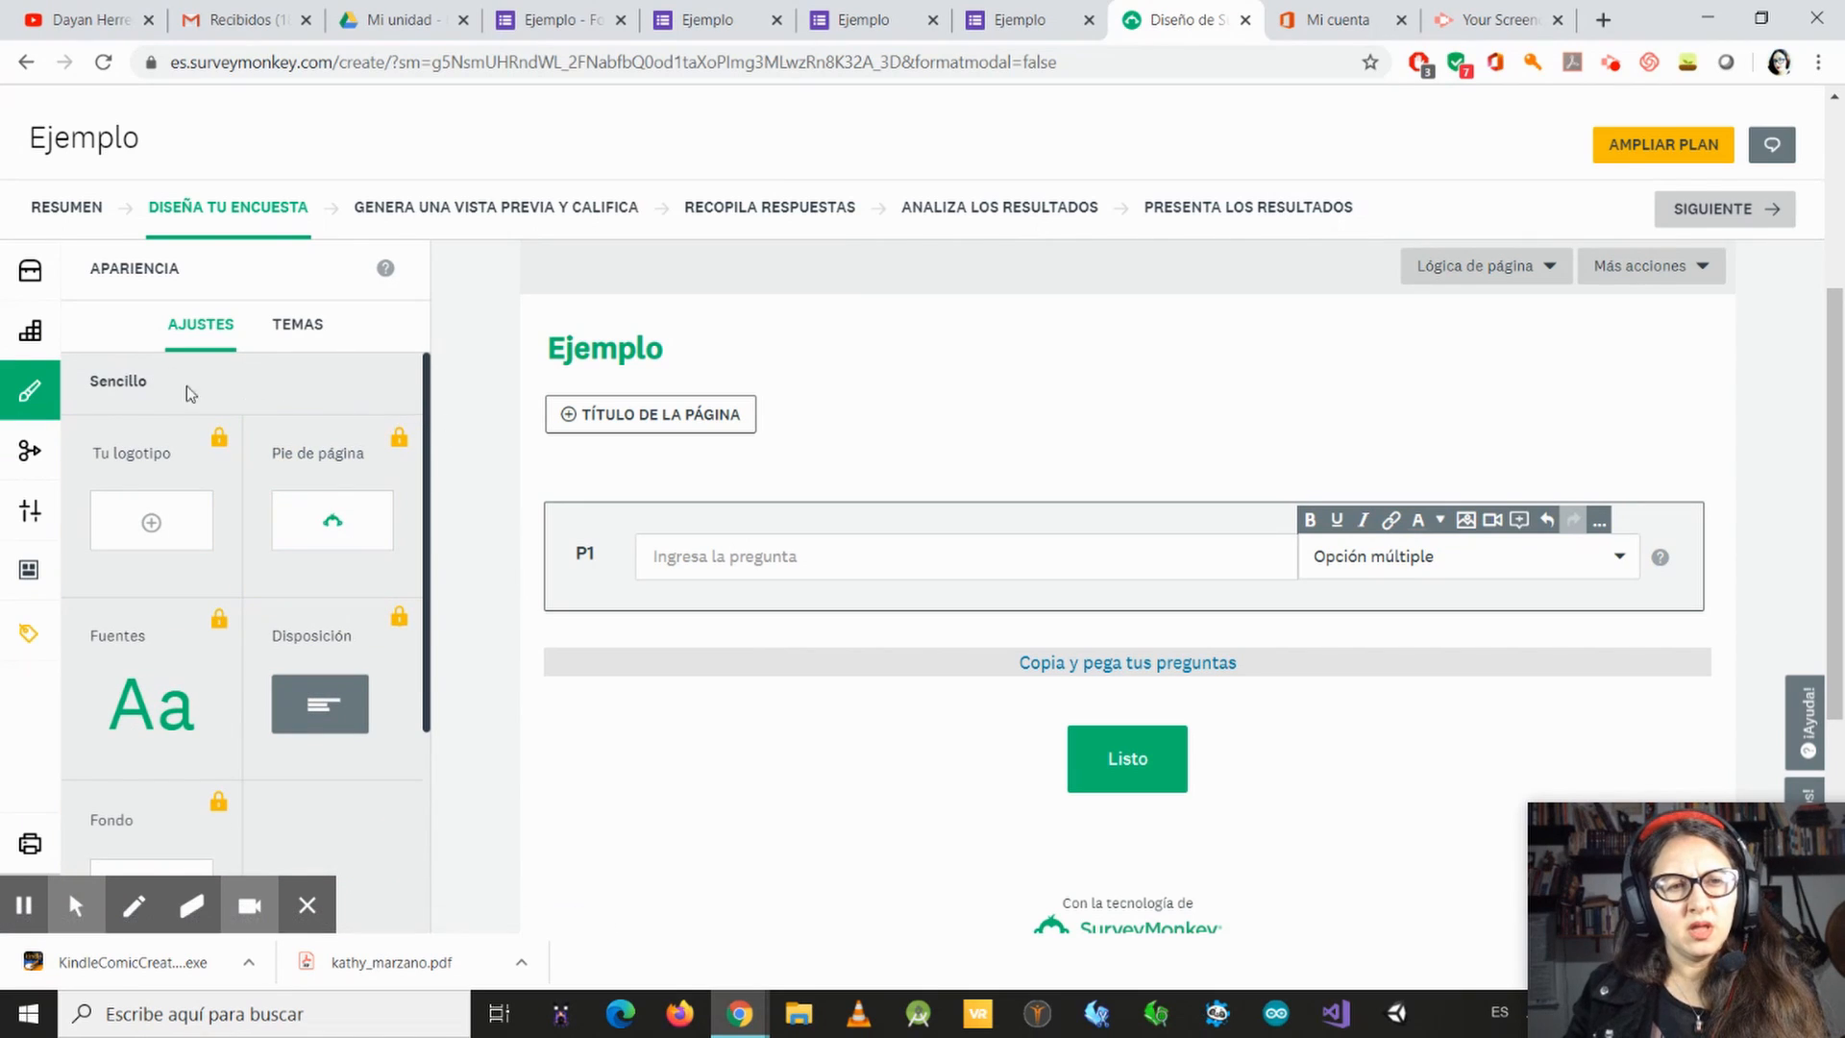
# Step: Review the survey's logic settings, general options and available survey formats
pyautogui.click(30, 454)
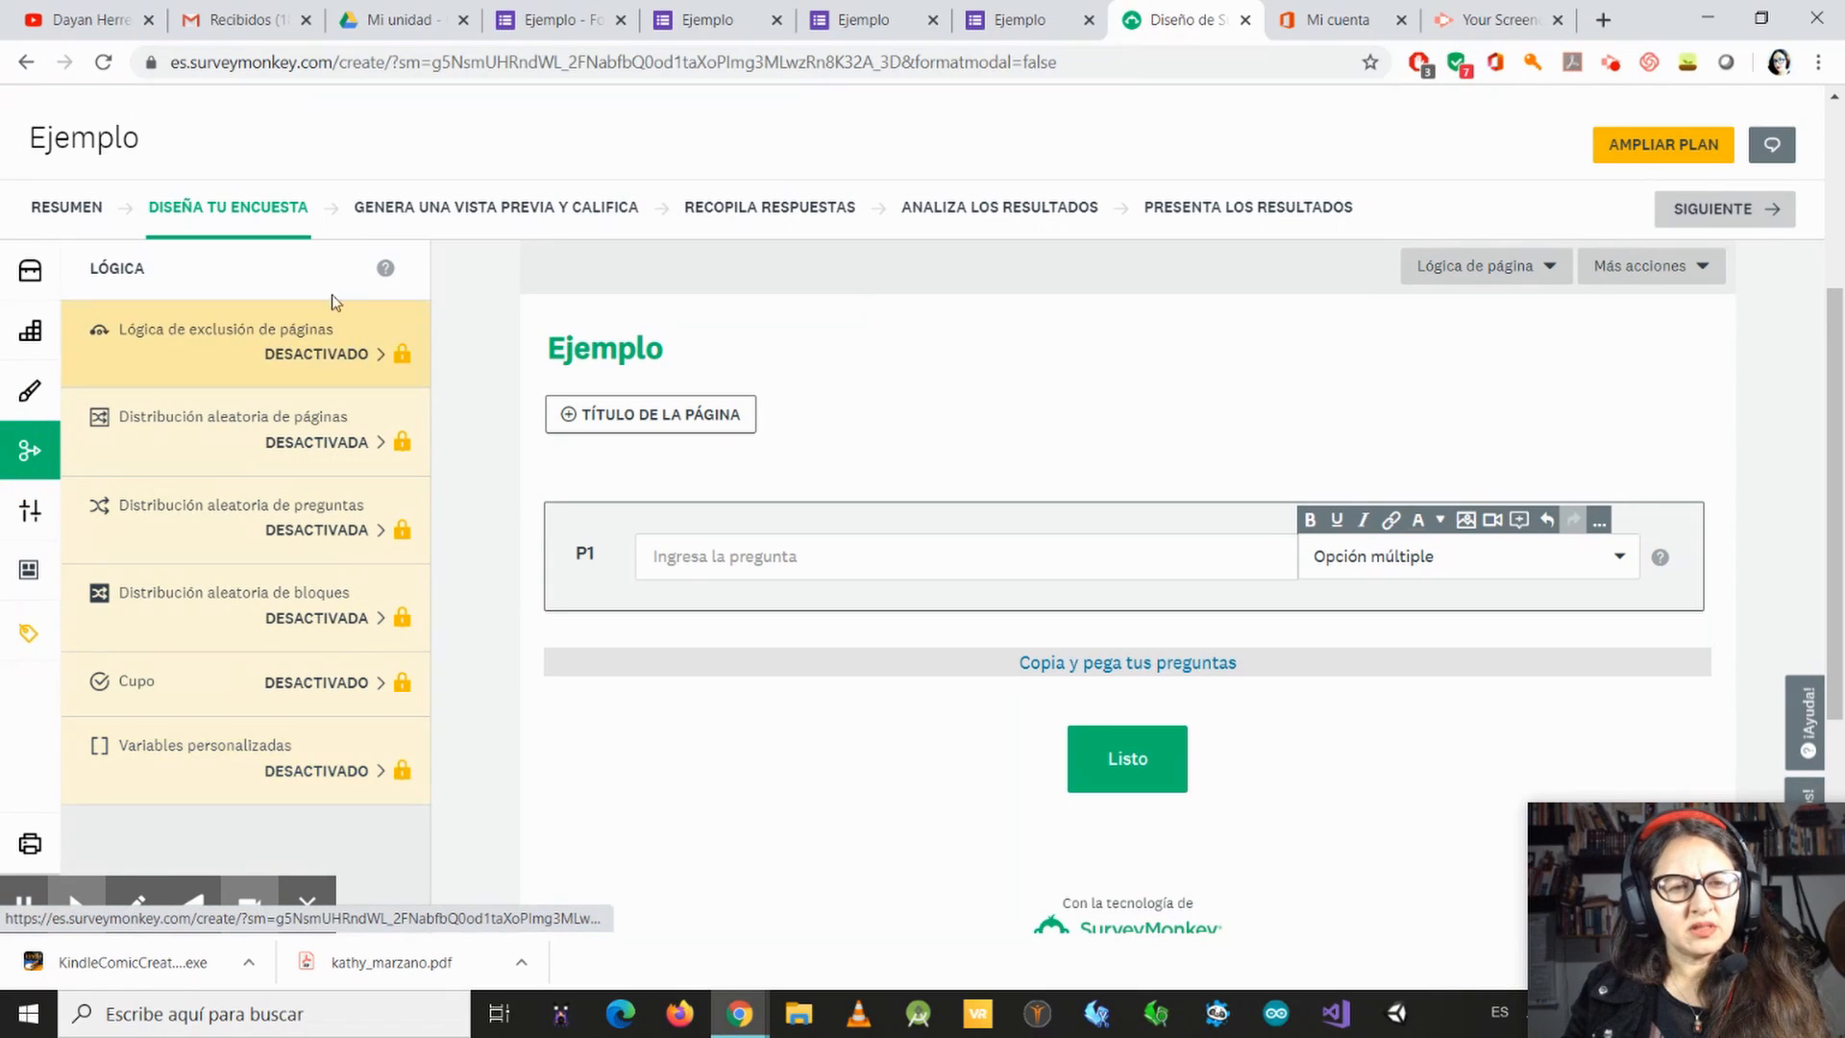
pyautogui.click(37, 517)
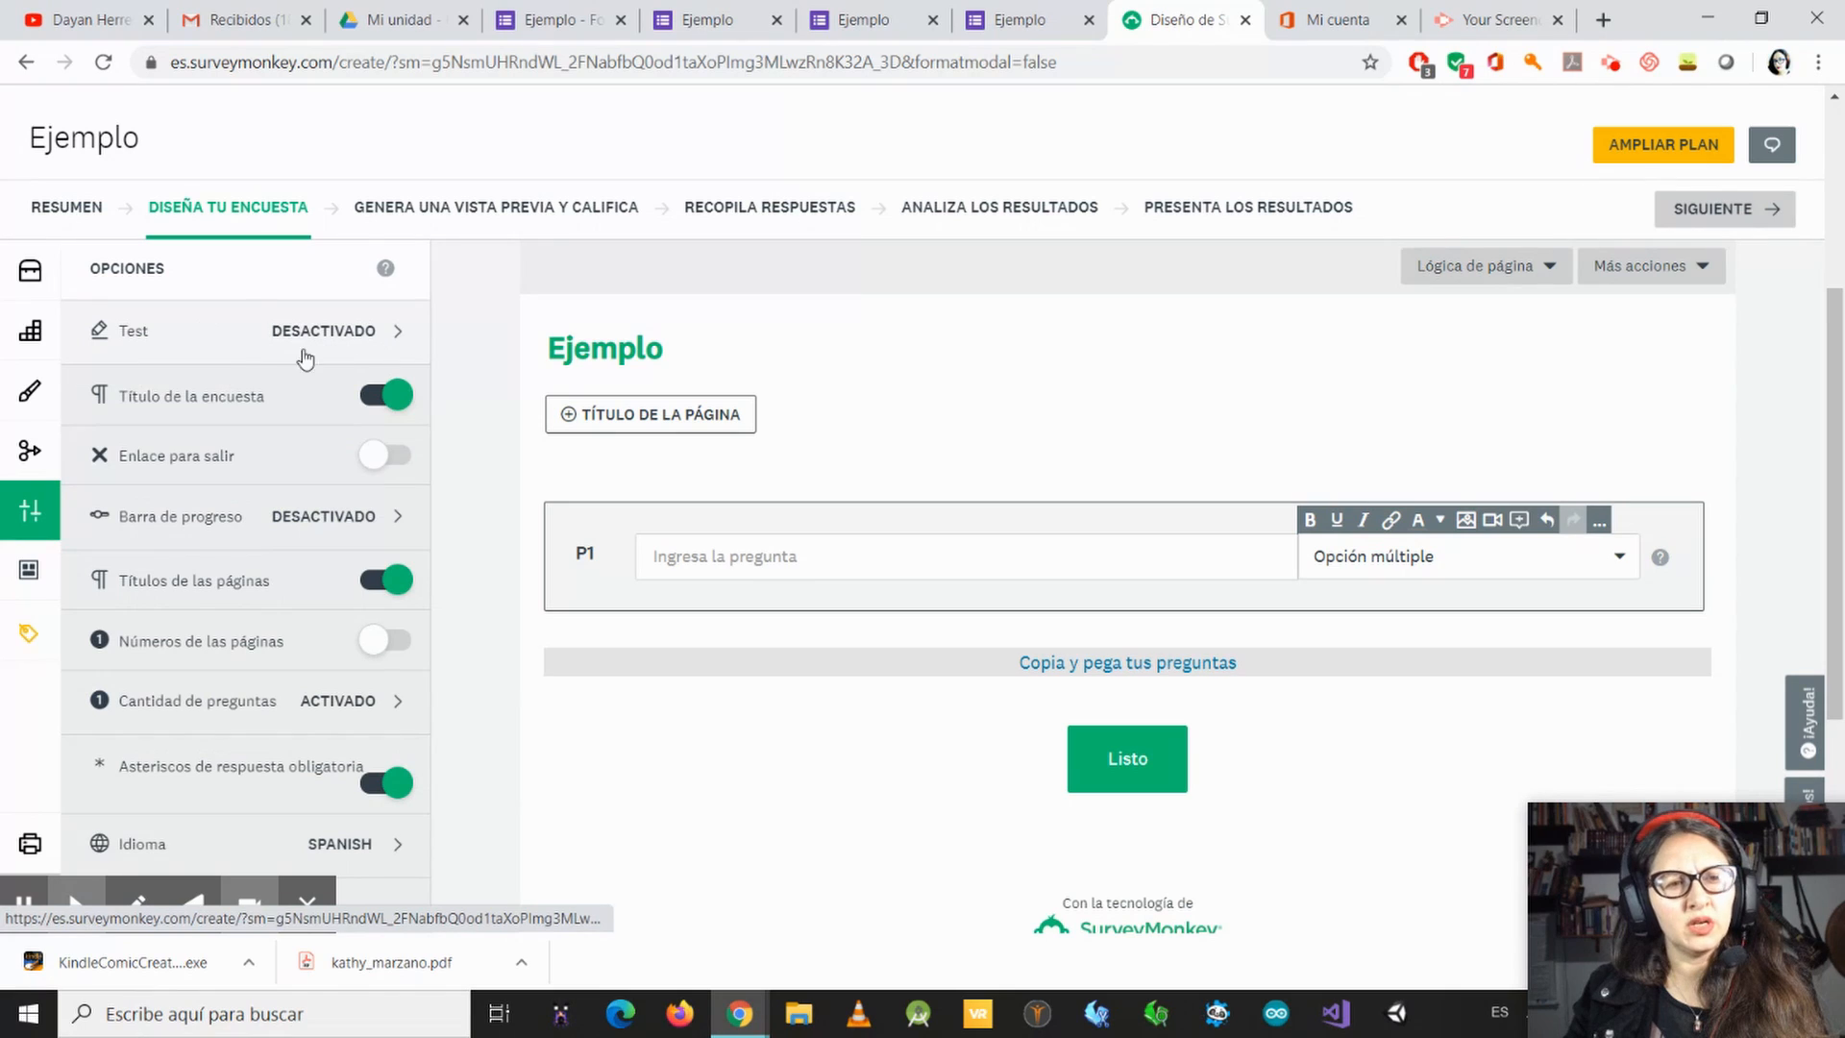
pyautogui.click(30, 570)
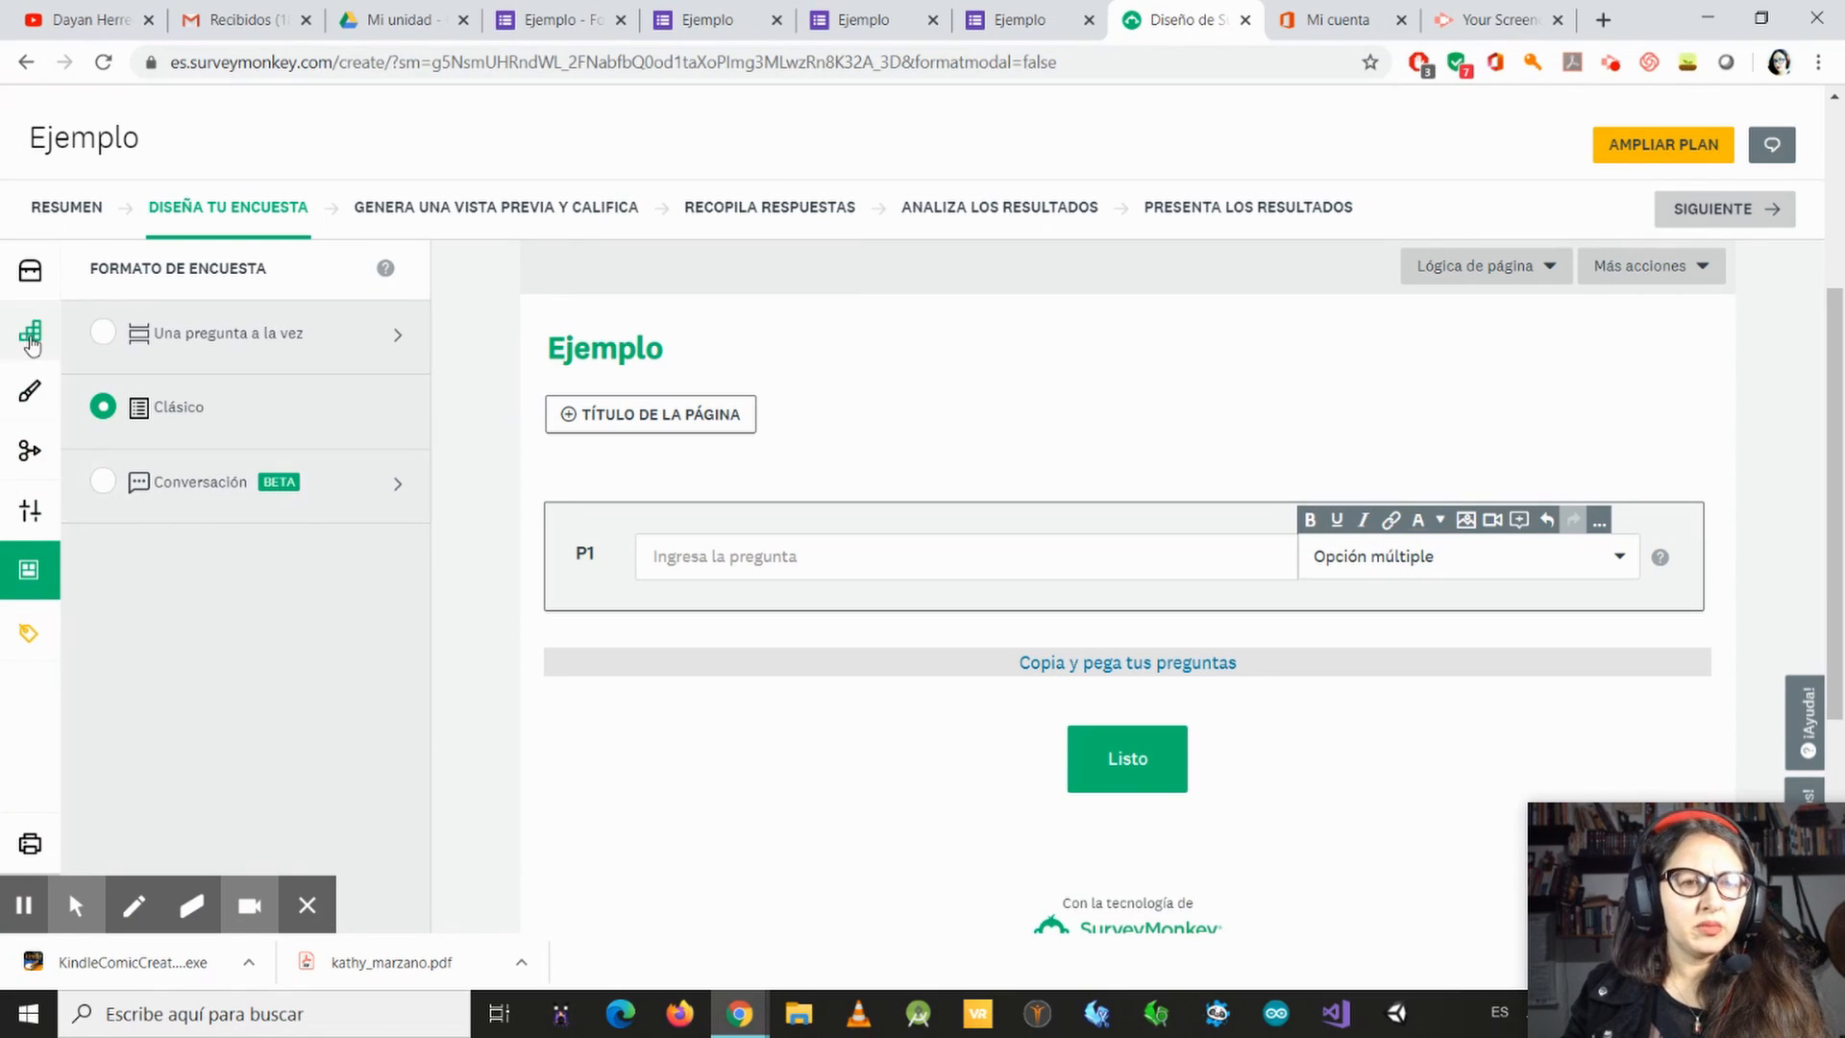
# Step: Look through the question bank's categories and return to the Generador list of question types
pyautogui.click(30, 284)
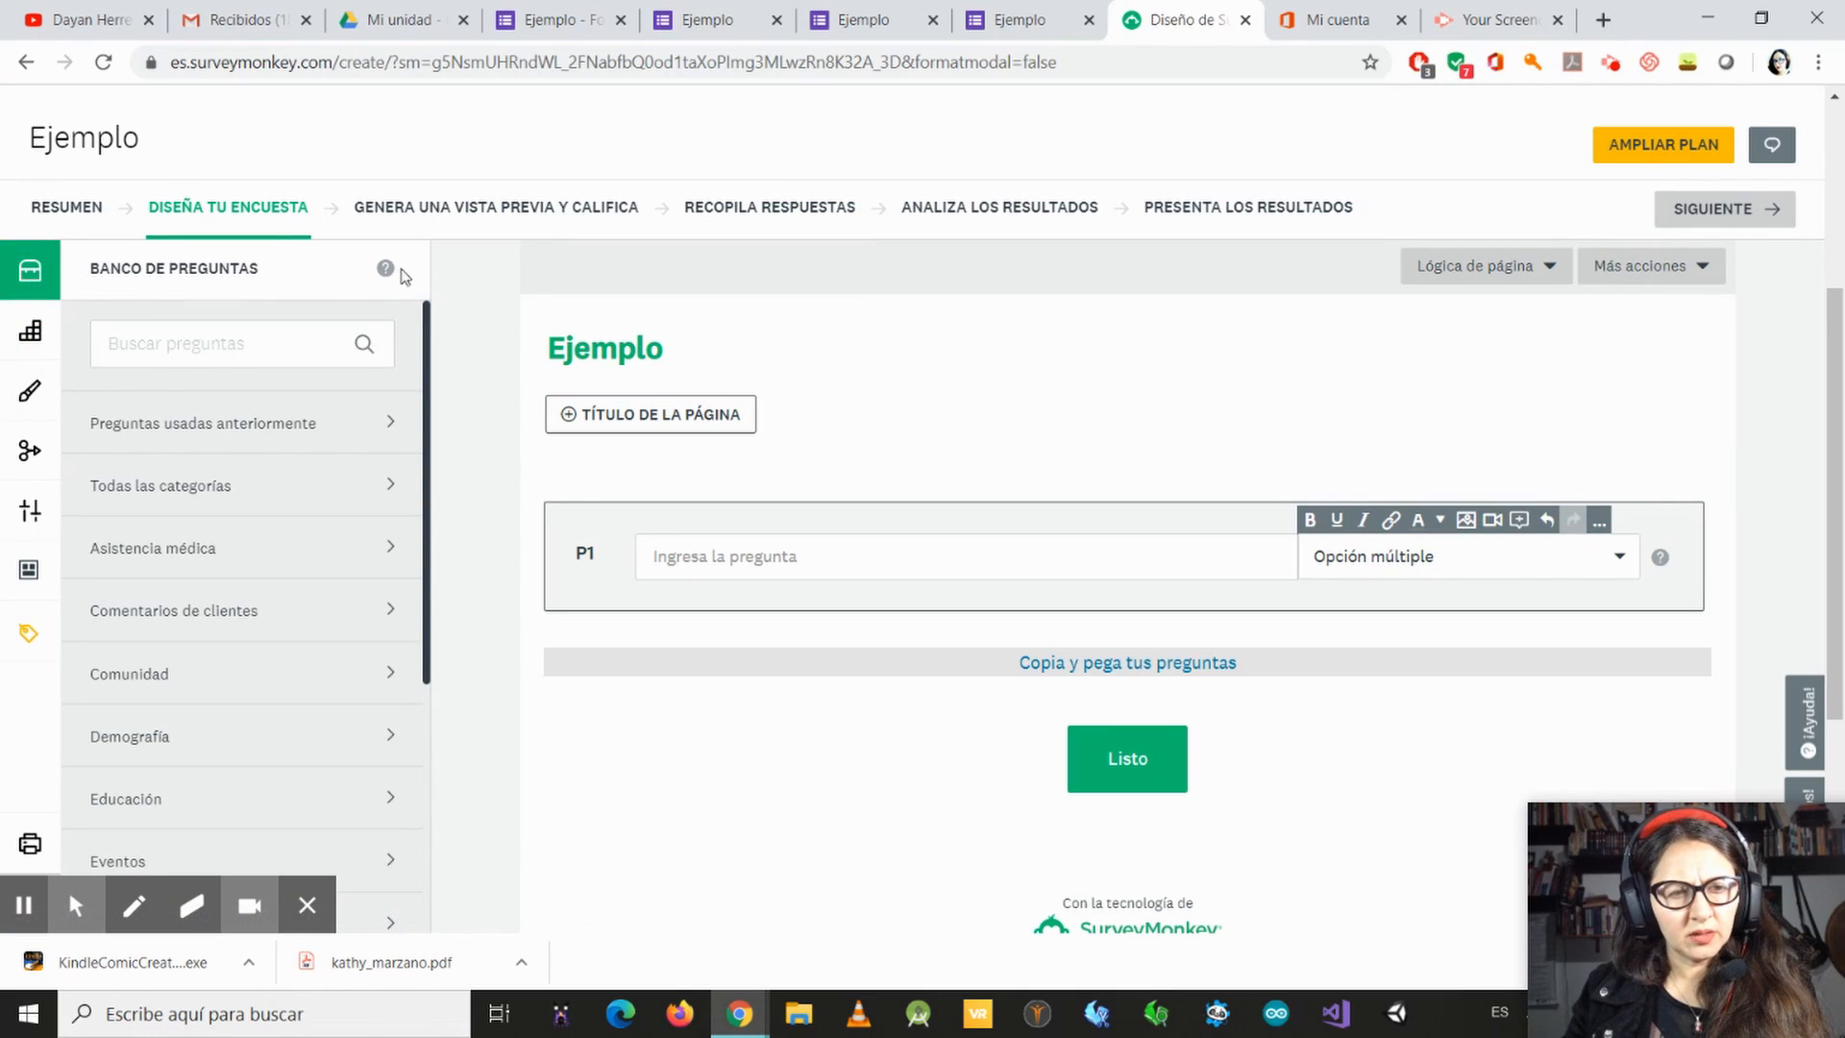
pyautogui.scroll(-1, 308, 576)
pyautogui.scroll(-5, 272, 672)
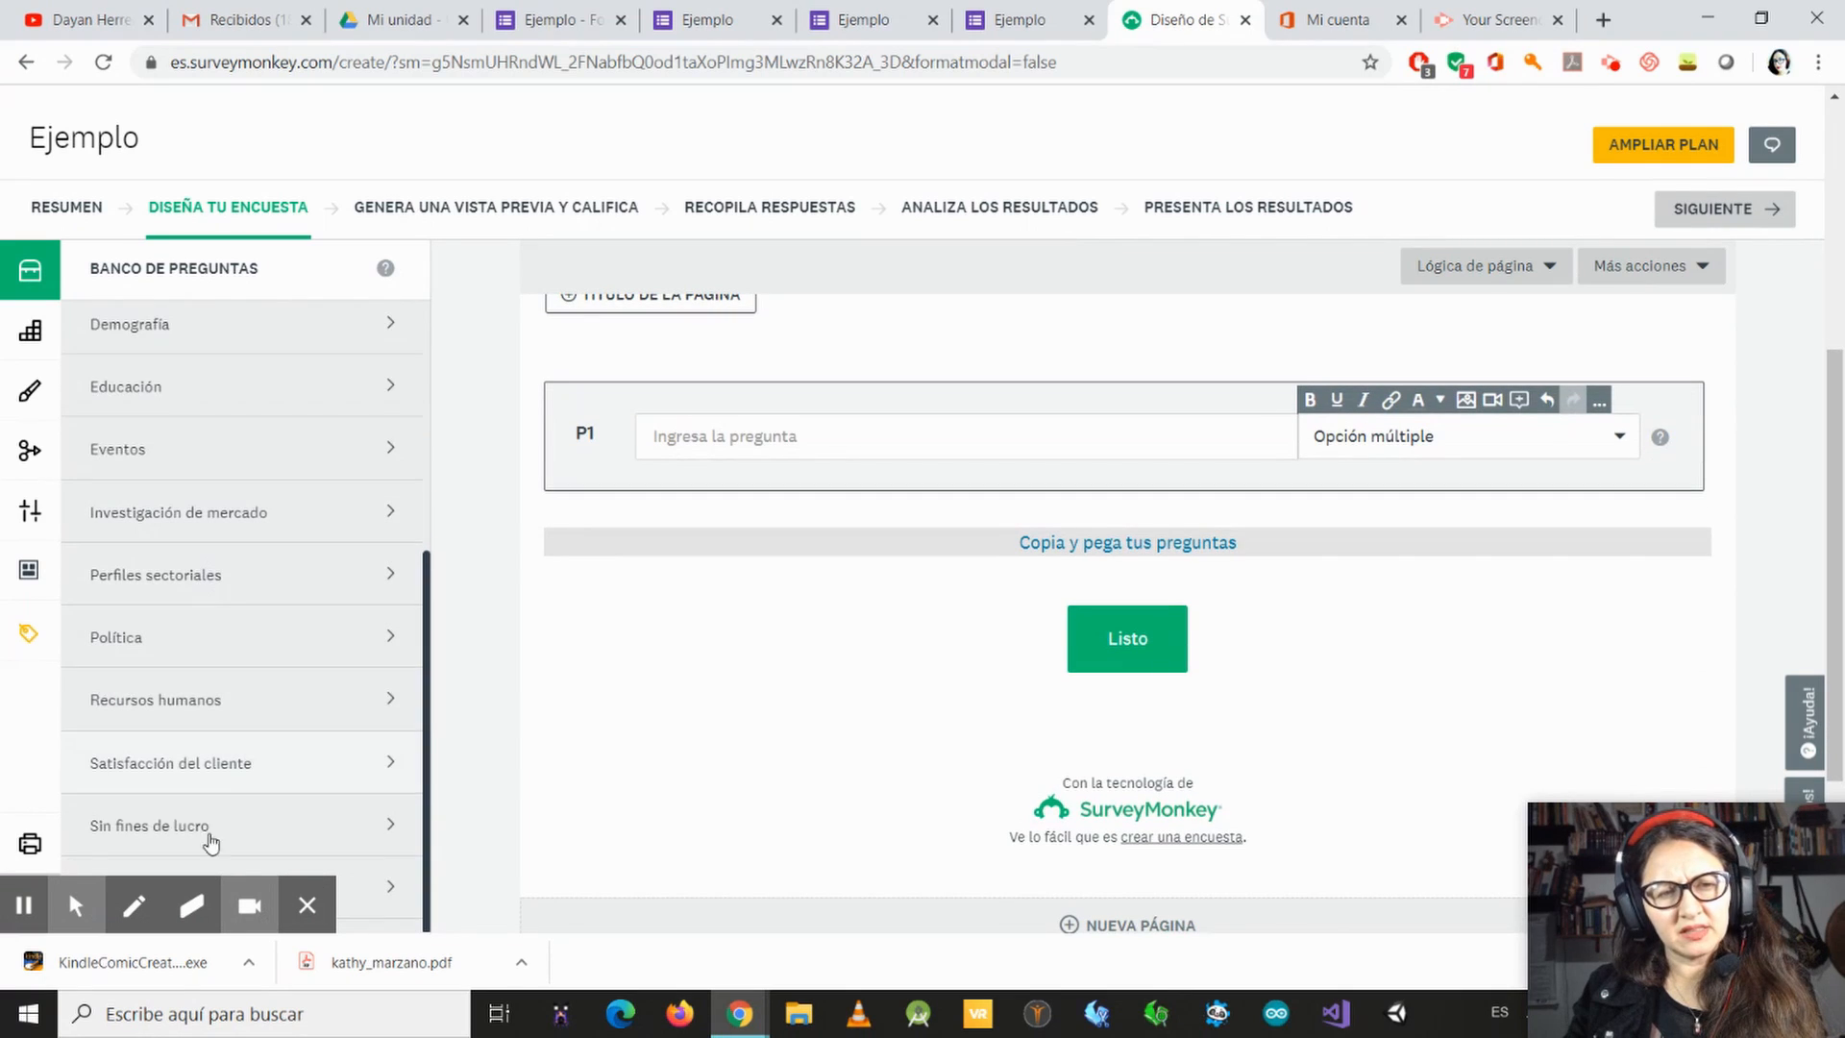
pyautogui.click(30, 334)
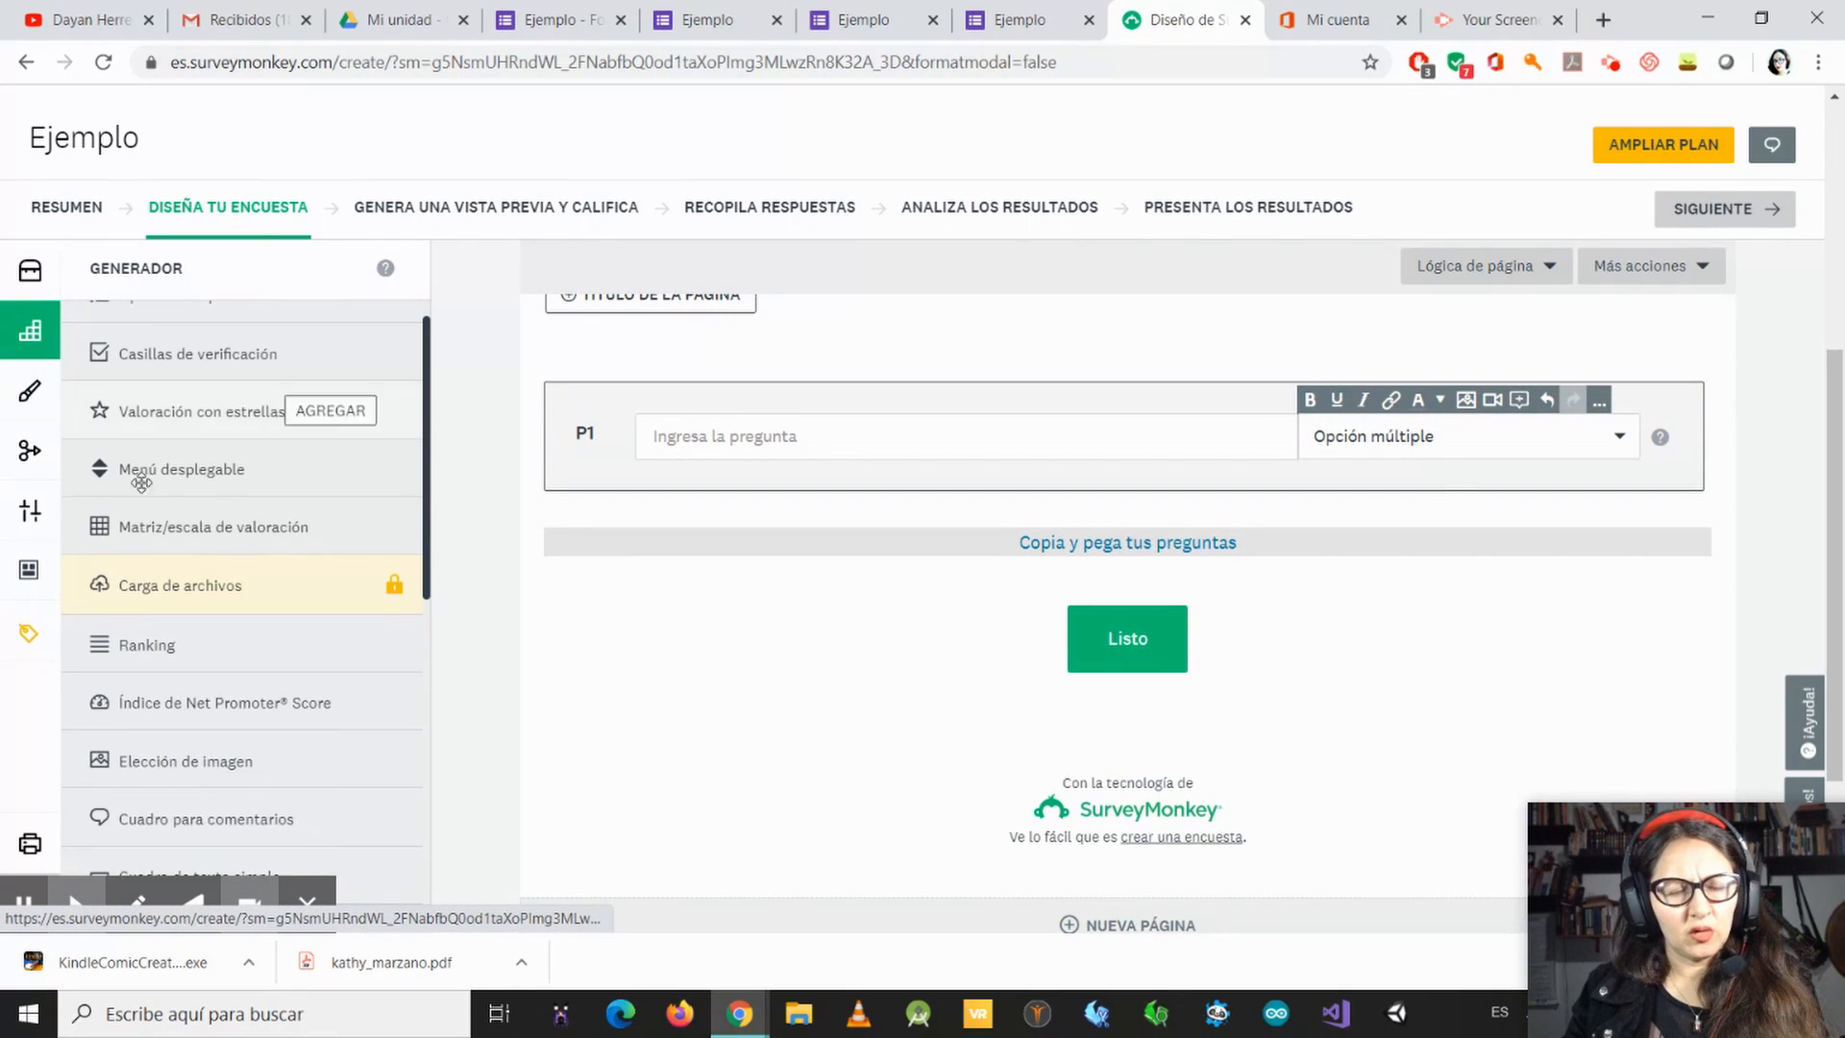
pyautogui.scroll(1, 230, 441)
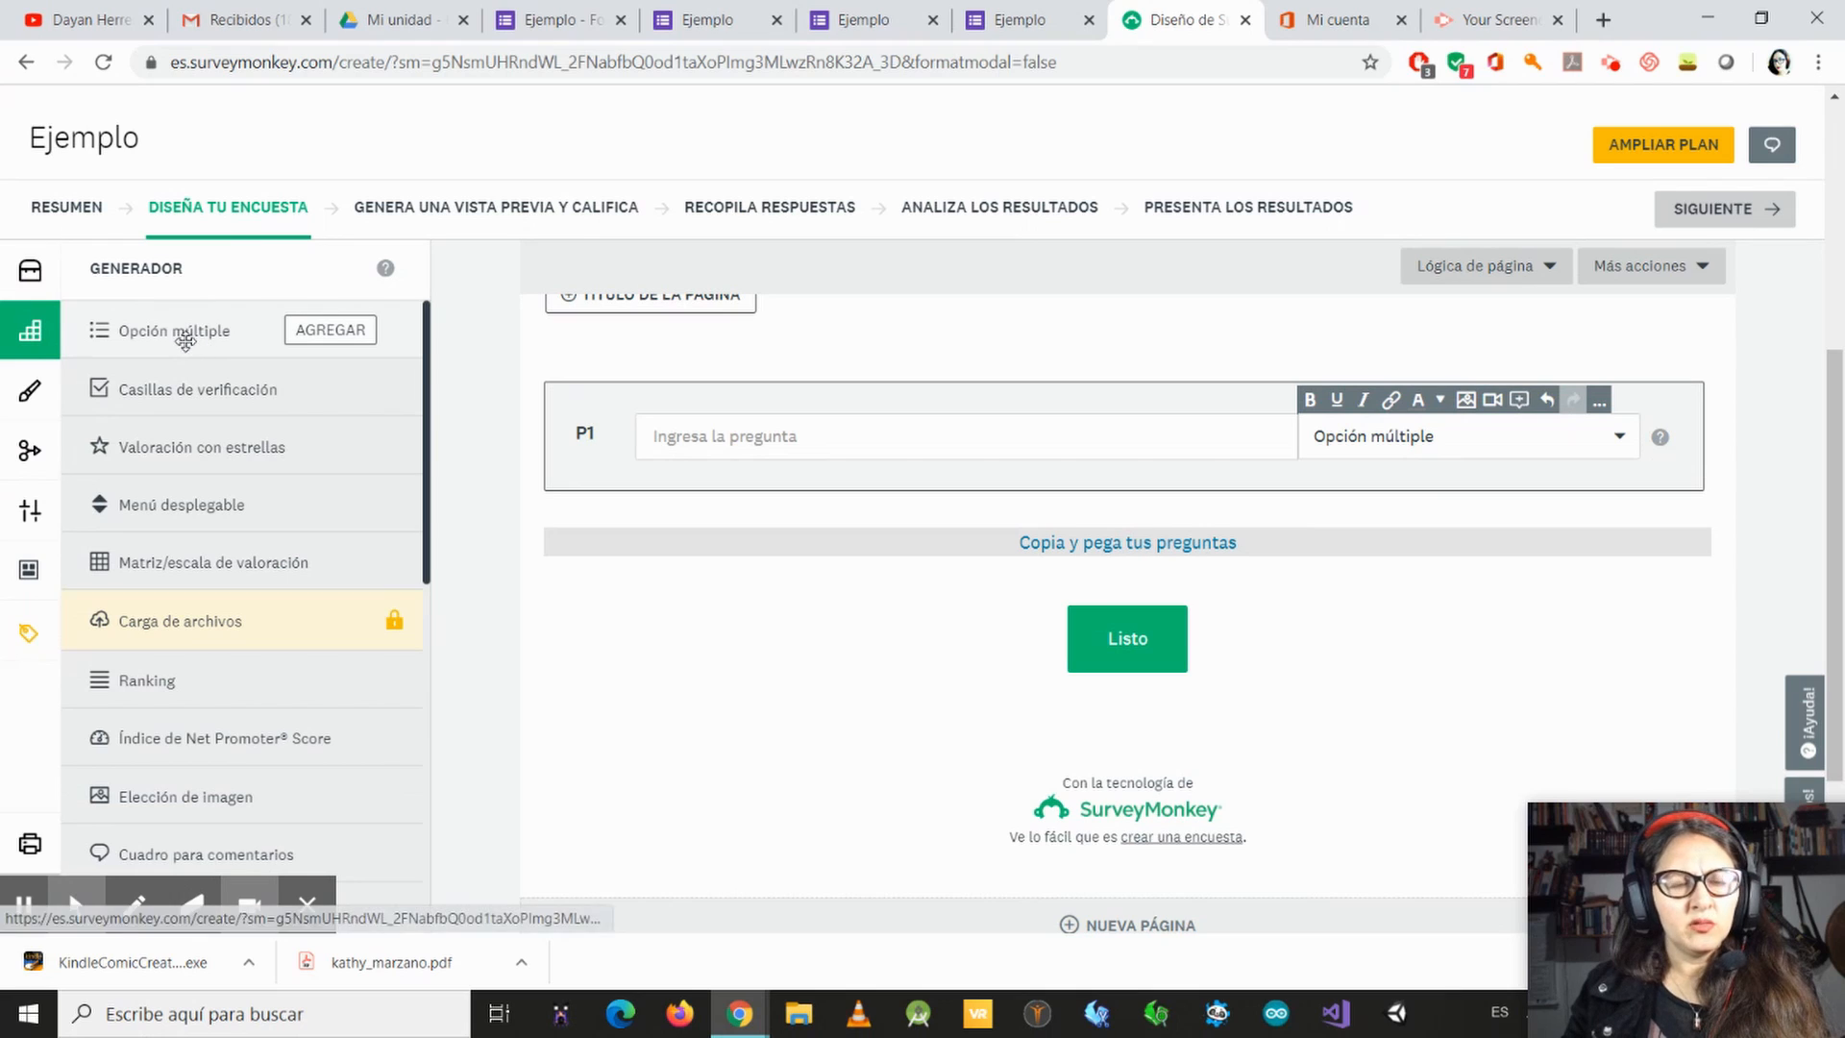
# Step: Read the descriptions and sample questions for the Opción múltiple, Casillas de verificación and Valoración con estrellas question types
pyautogui.moveTo(133, 320)
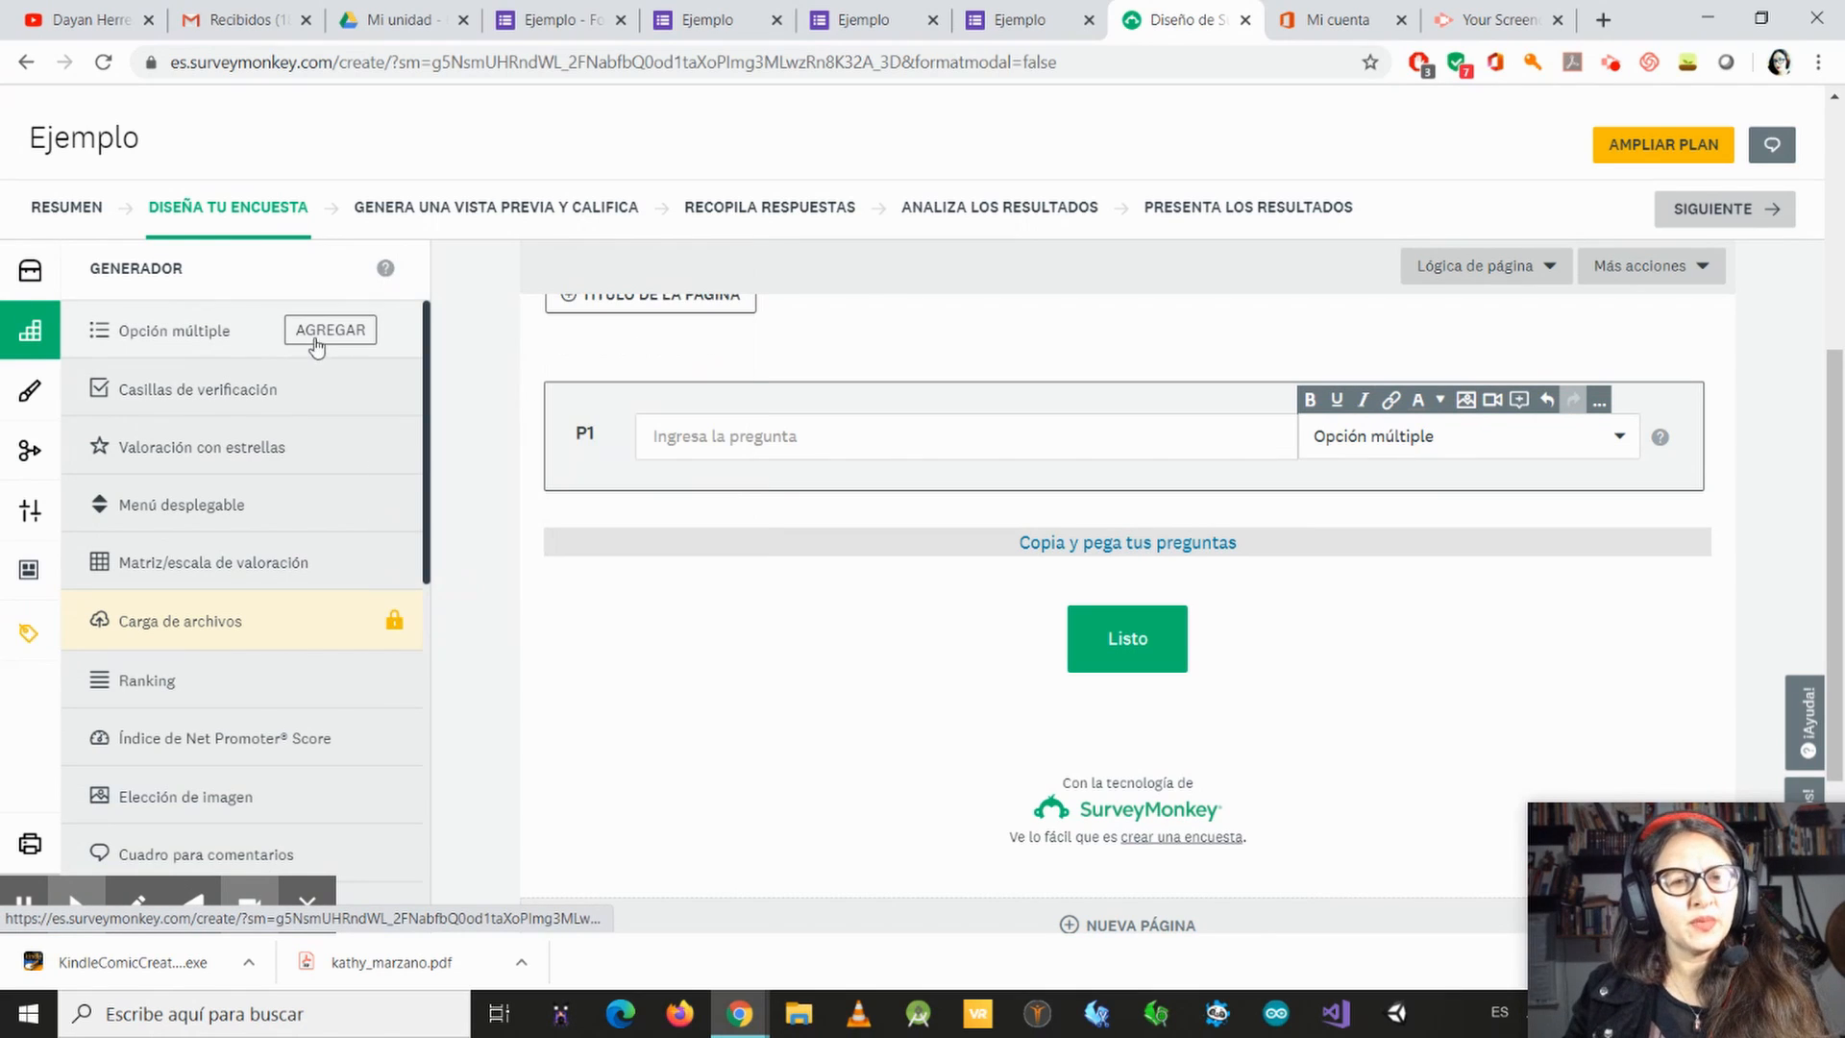
pyautogui.moveTo(326, 336)
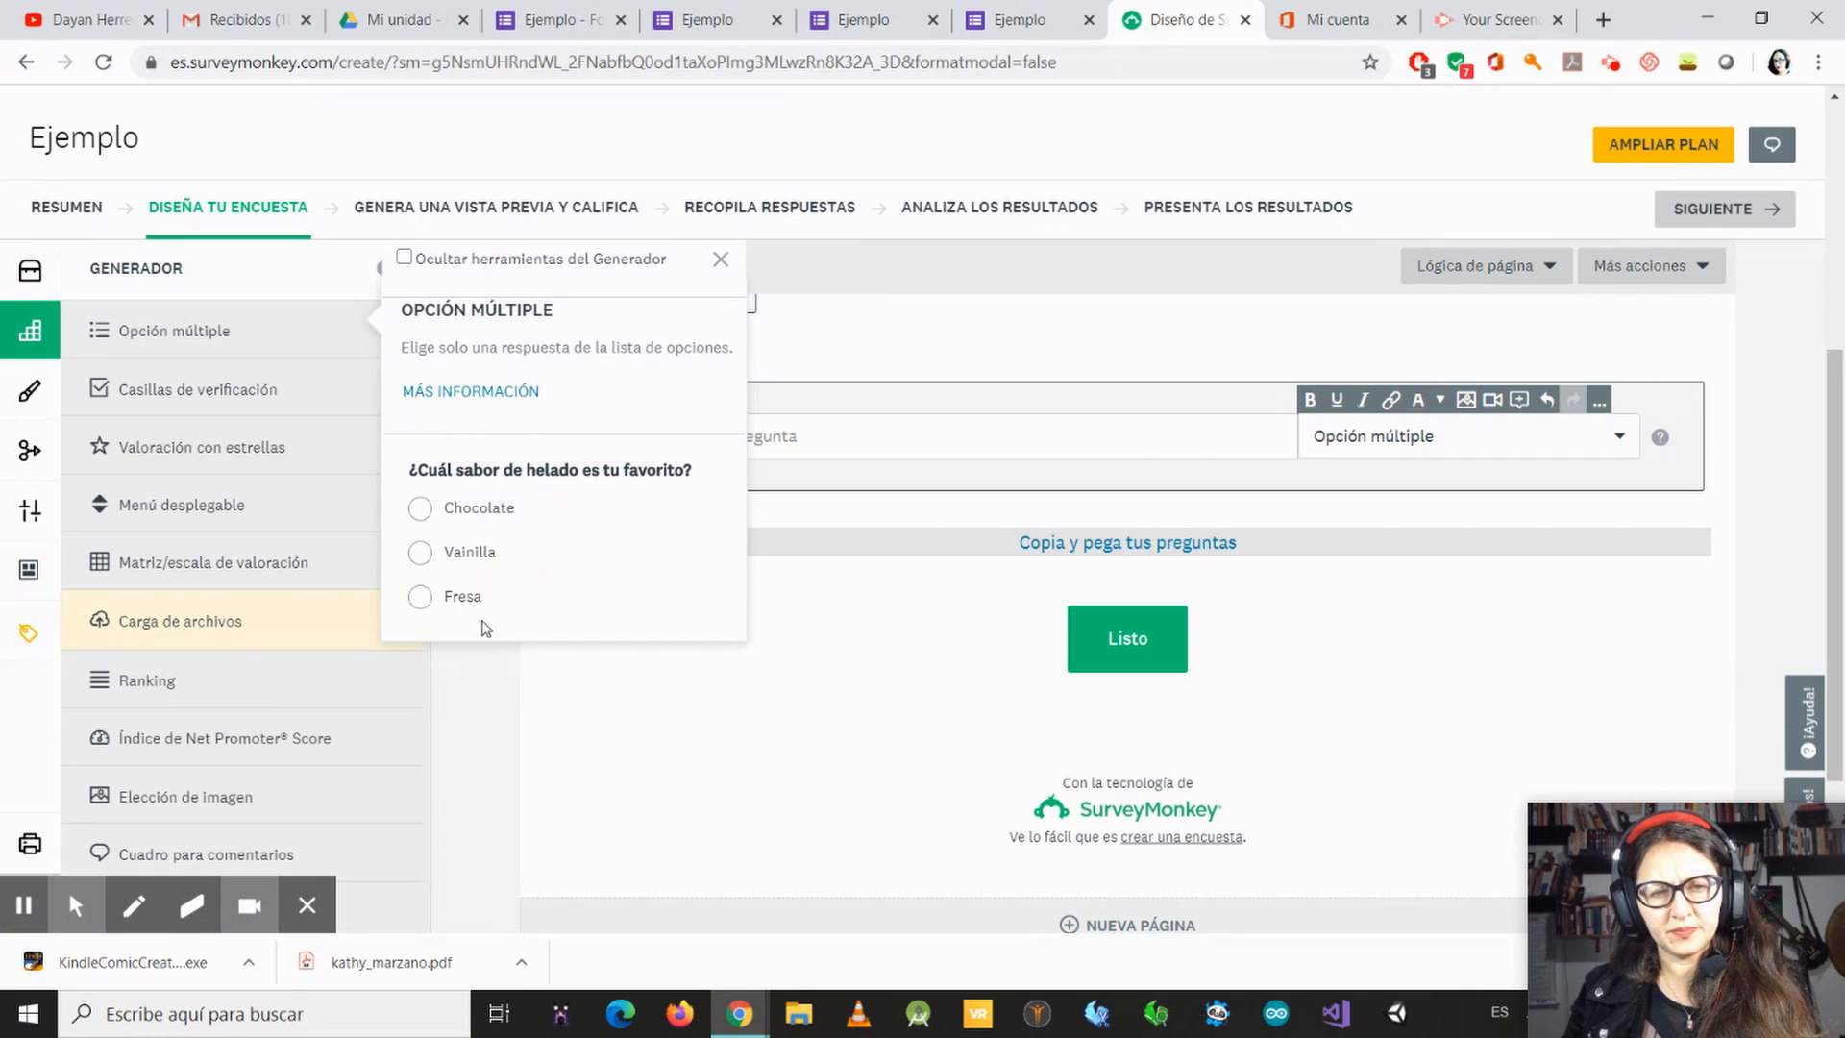
pyautogui.moveTo(224, 389)
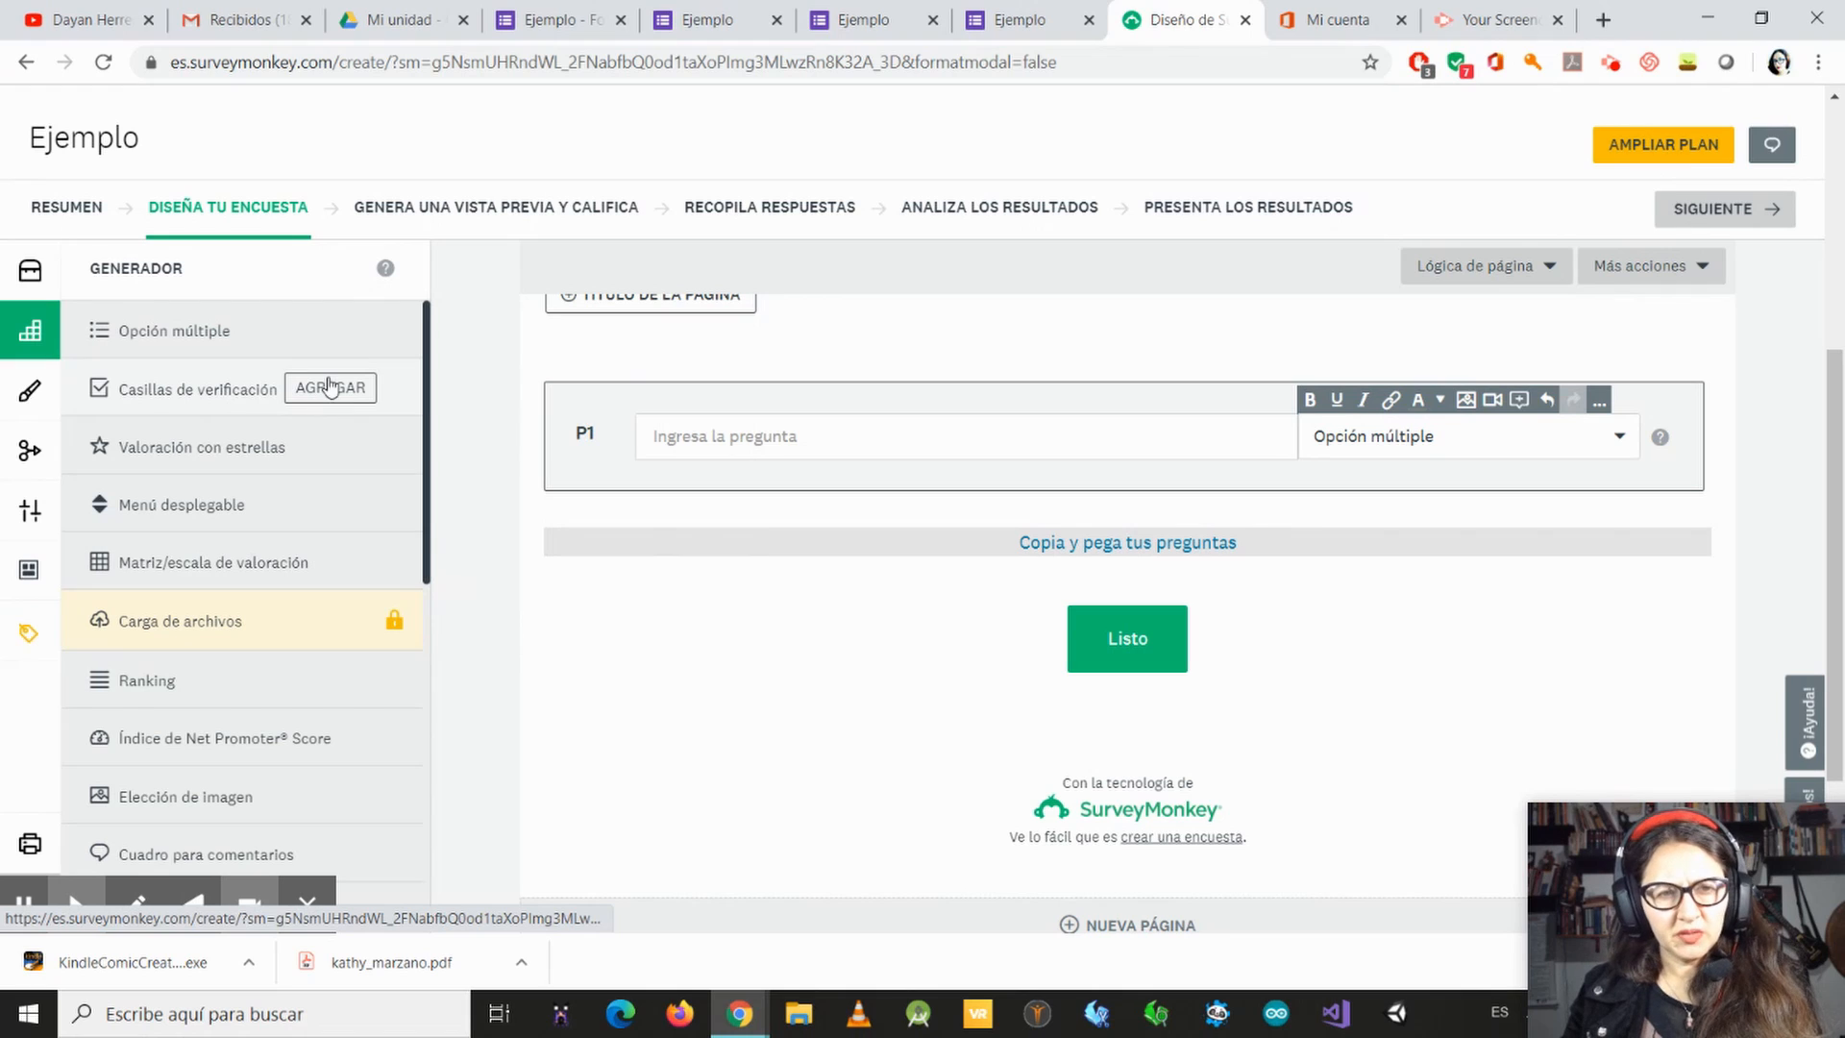
pyautogui.moveTo(306, 392)
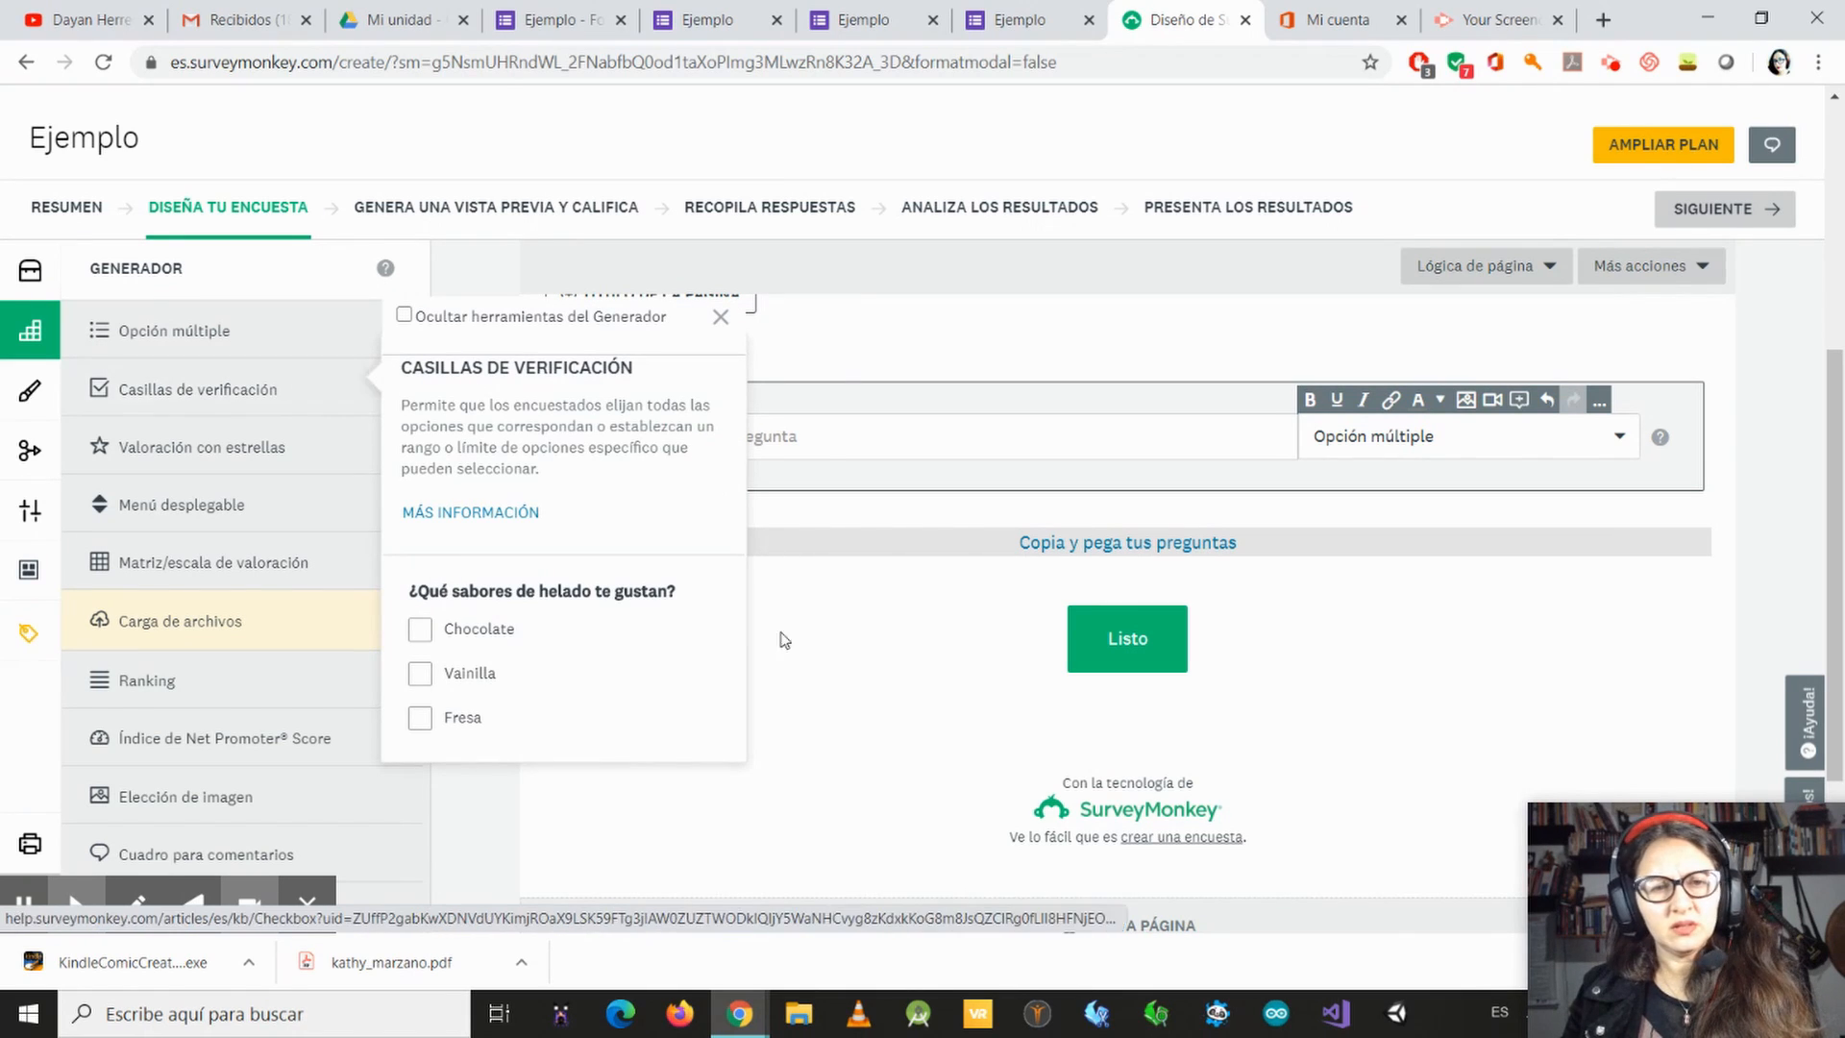
pyautogui.moveTo(166, 456)
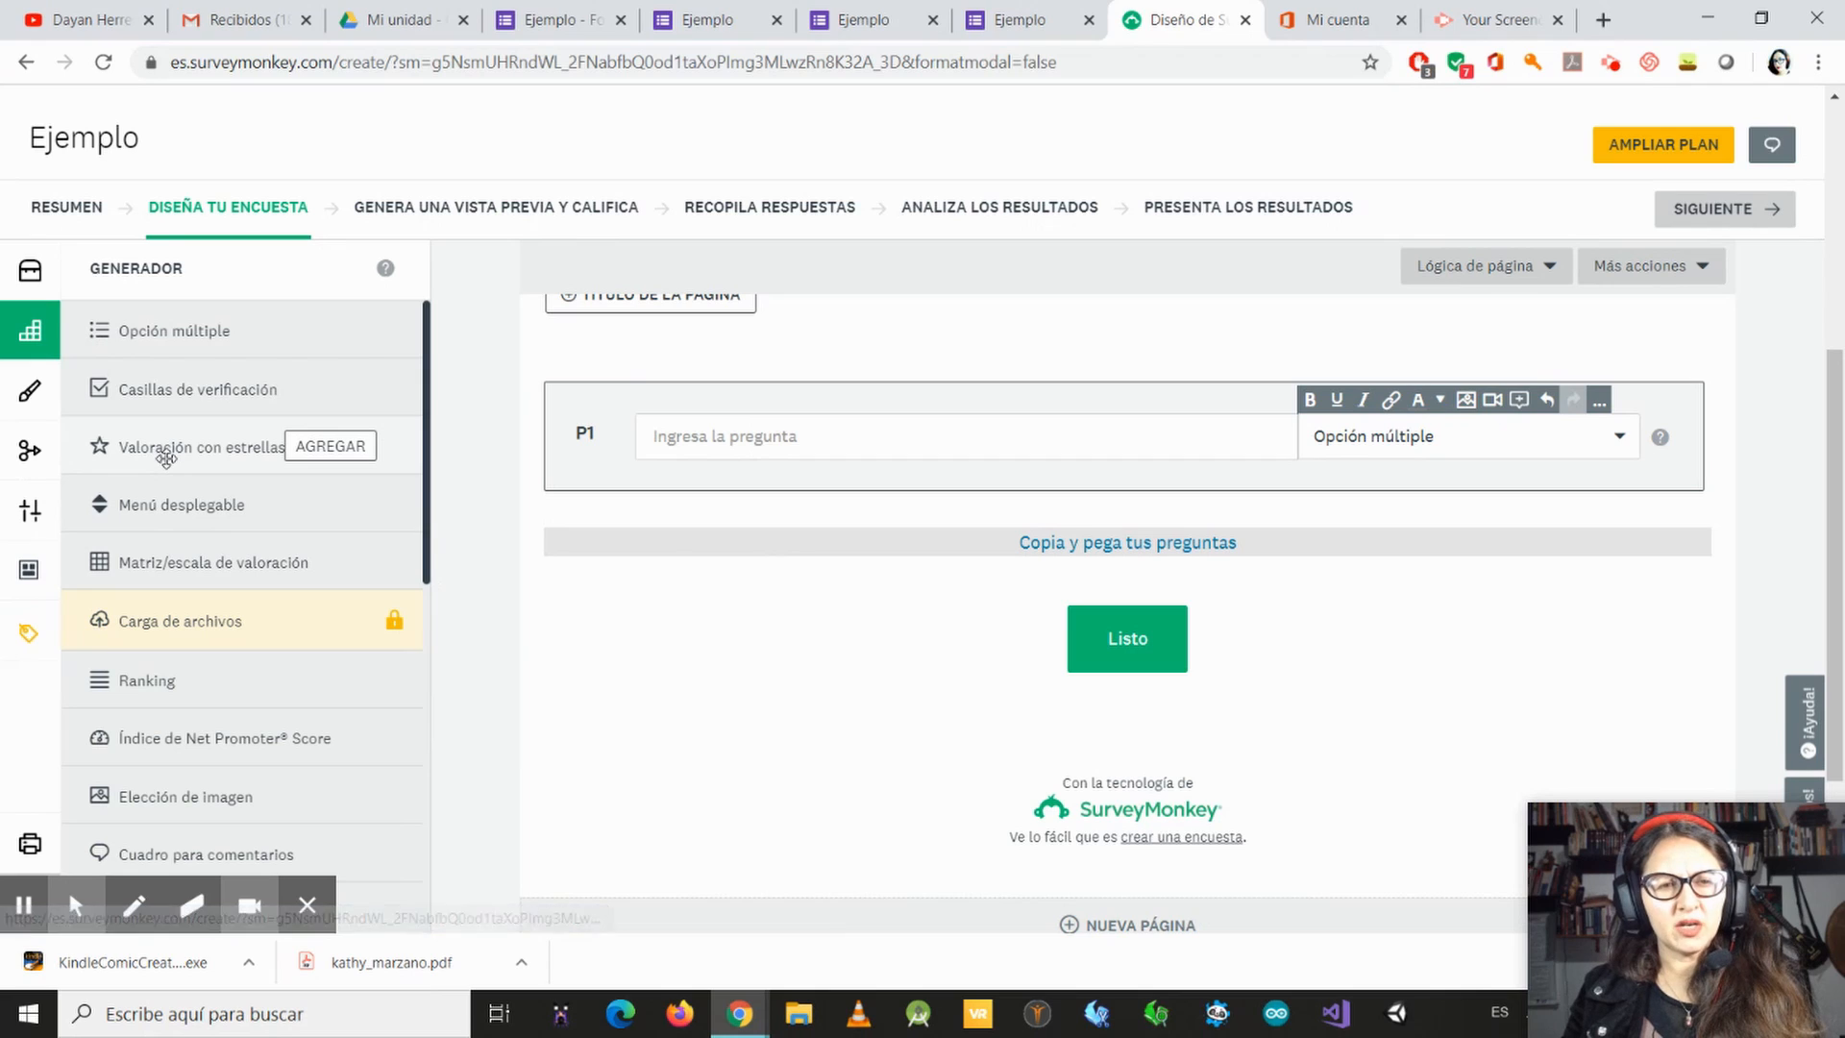
pyautogui.moveTo(331, 459)
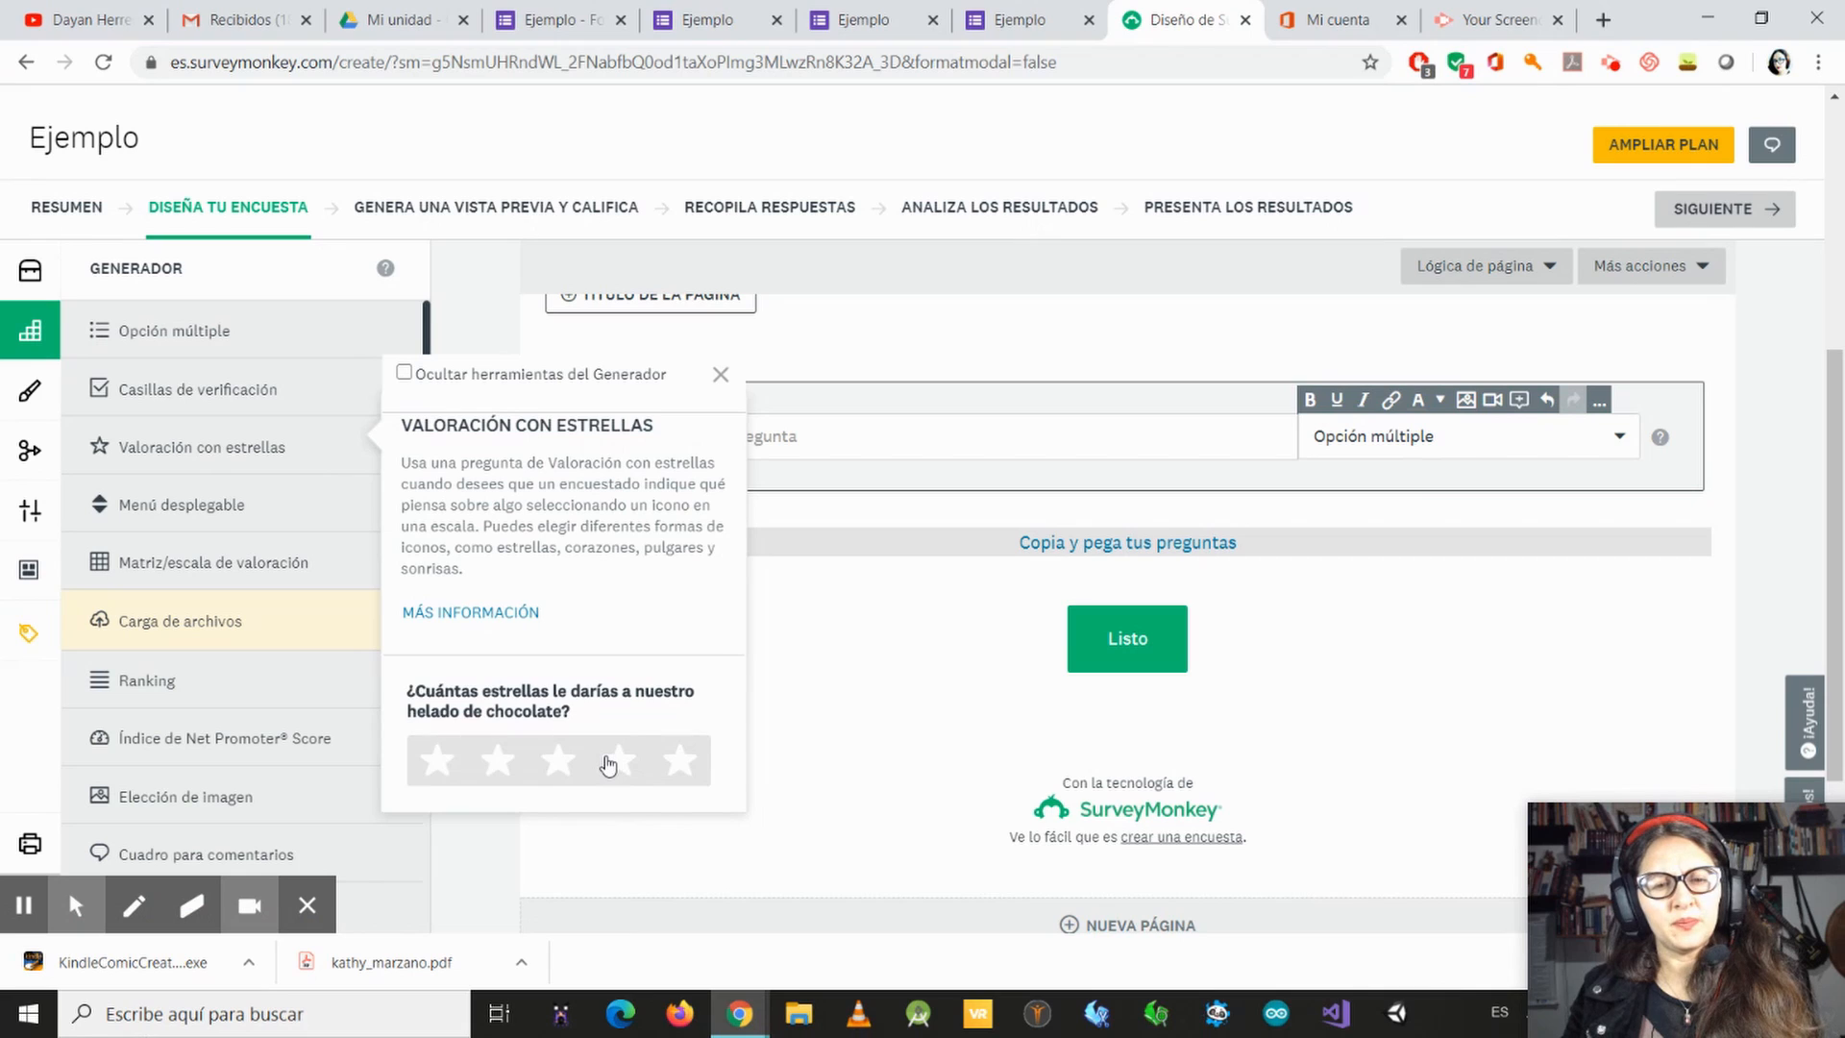
# Step: Add a Valoración con estrellas question with the text "¿Cuánto te gusta la música?"
pyautogui.click(234, 446)
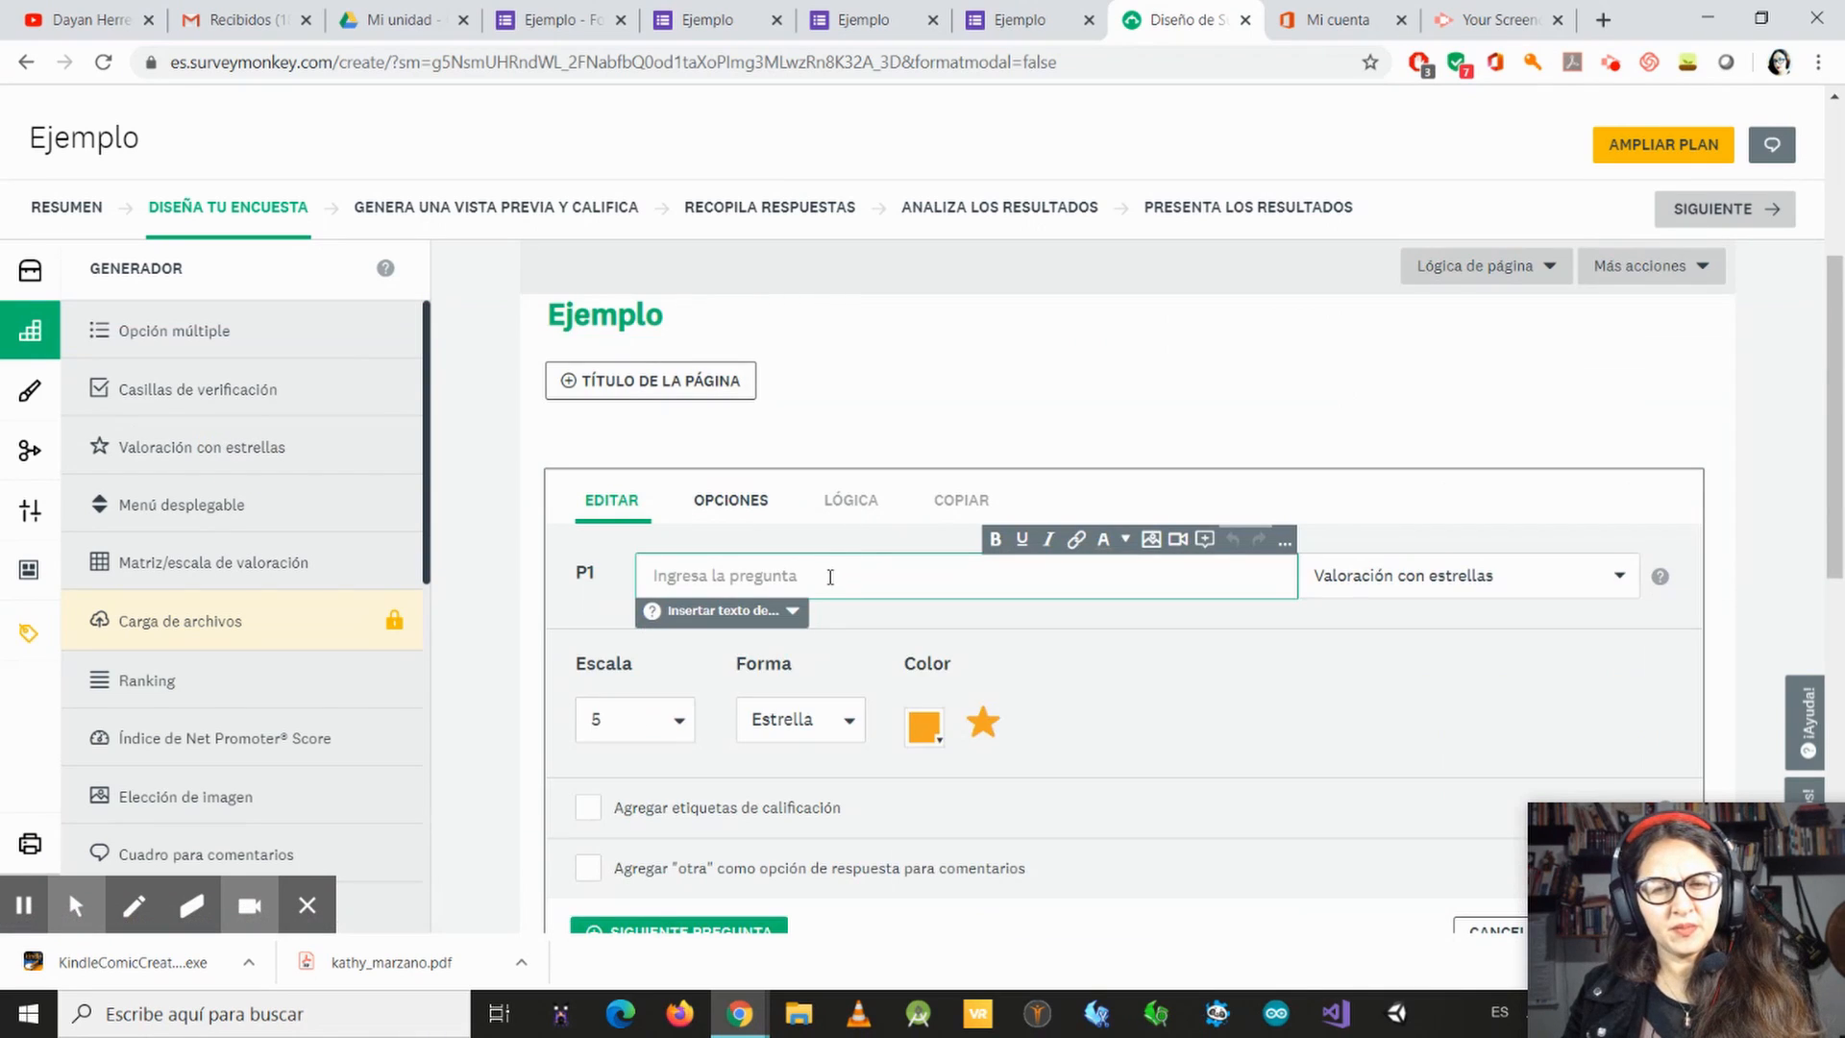
pyautogui.click(803, 576)
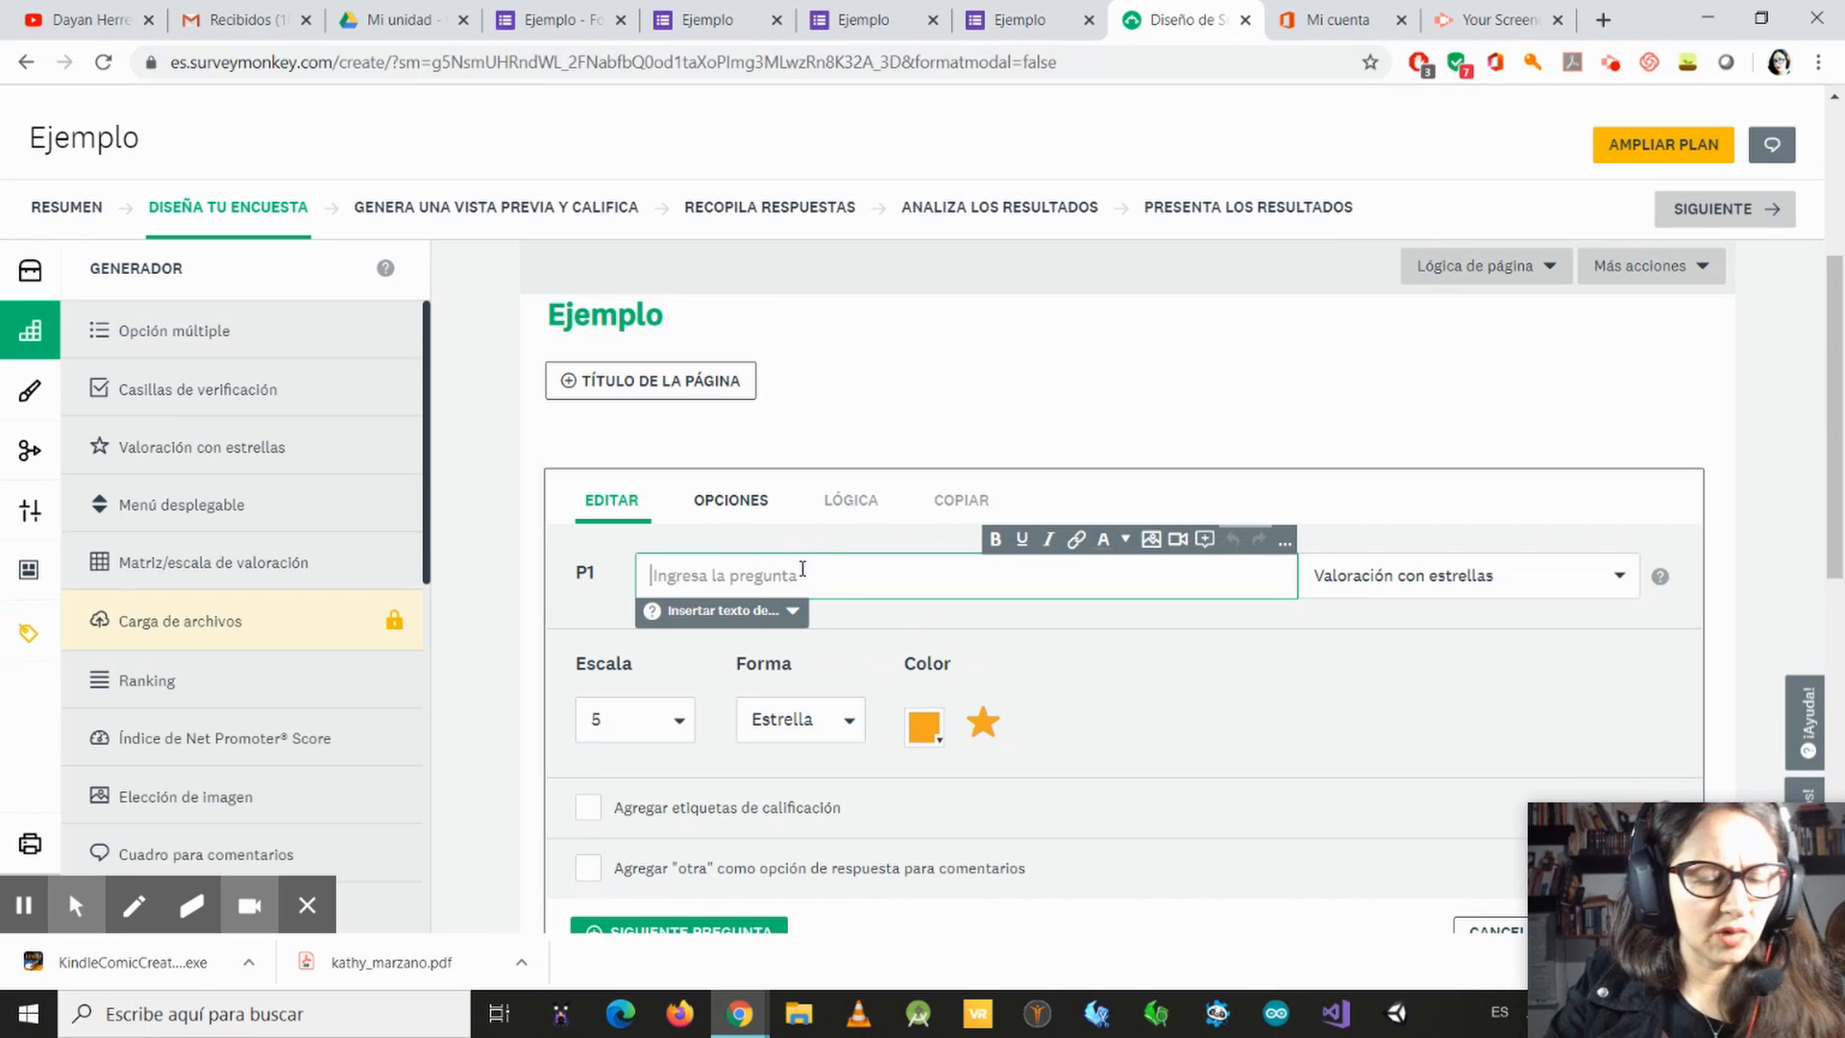
pyautogui.write('¿Cu')
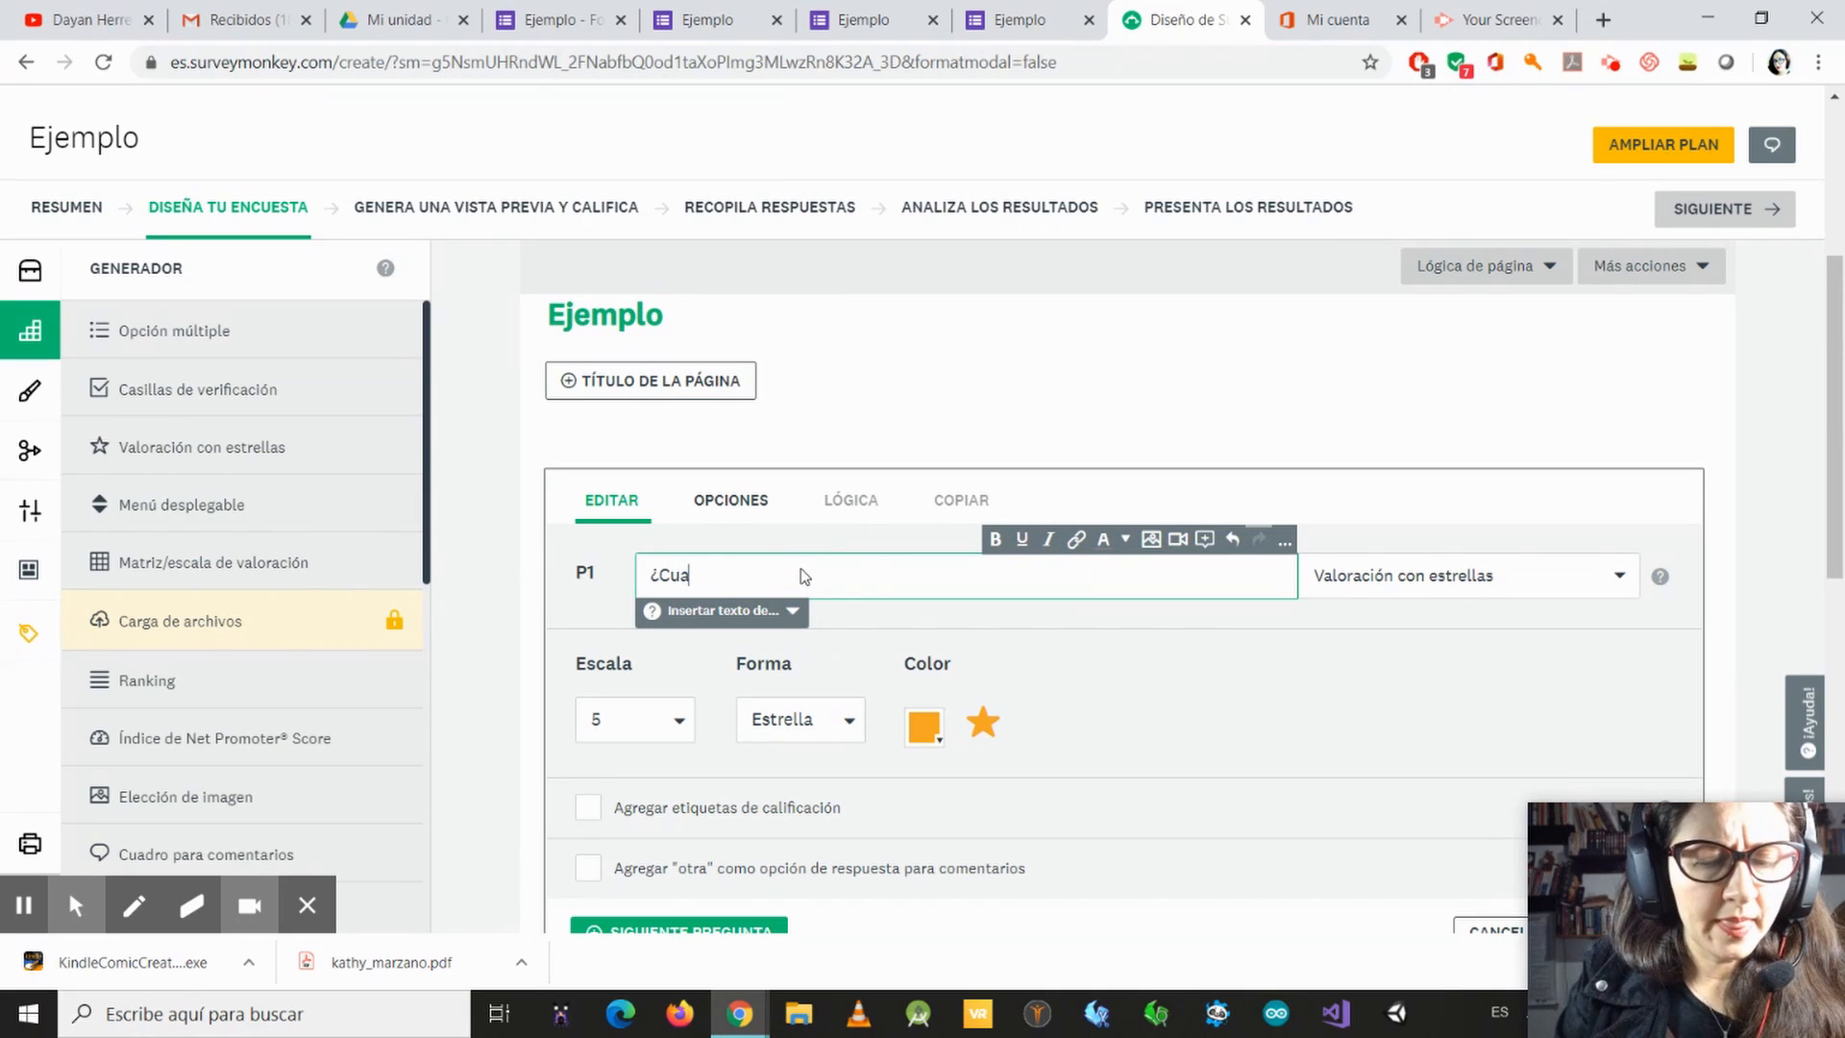
pyautogui.write('á')
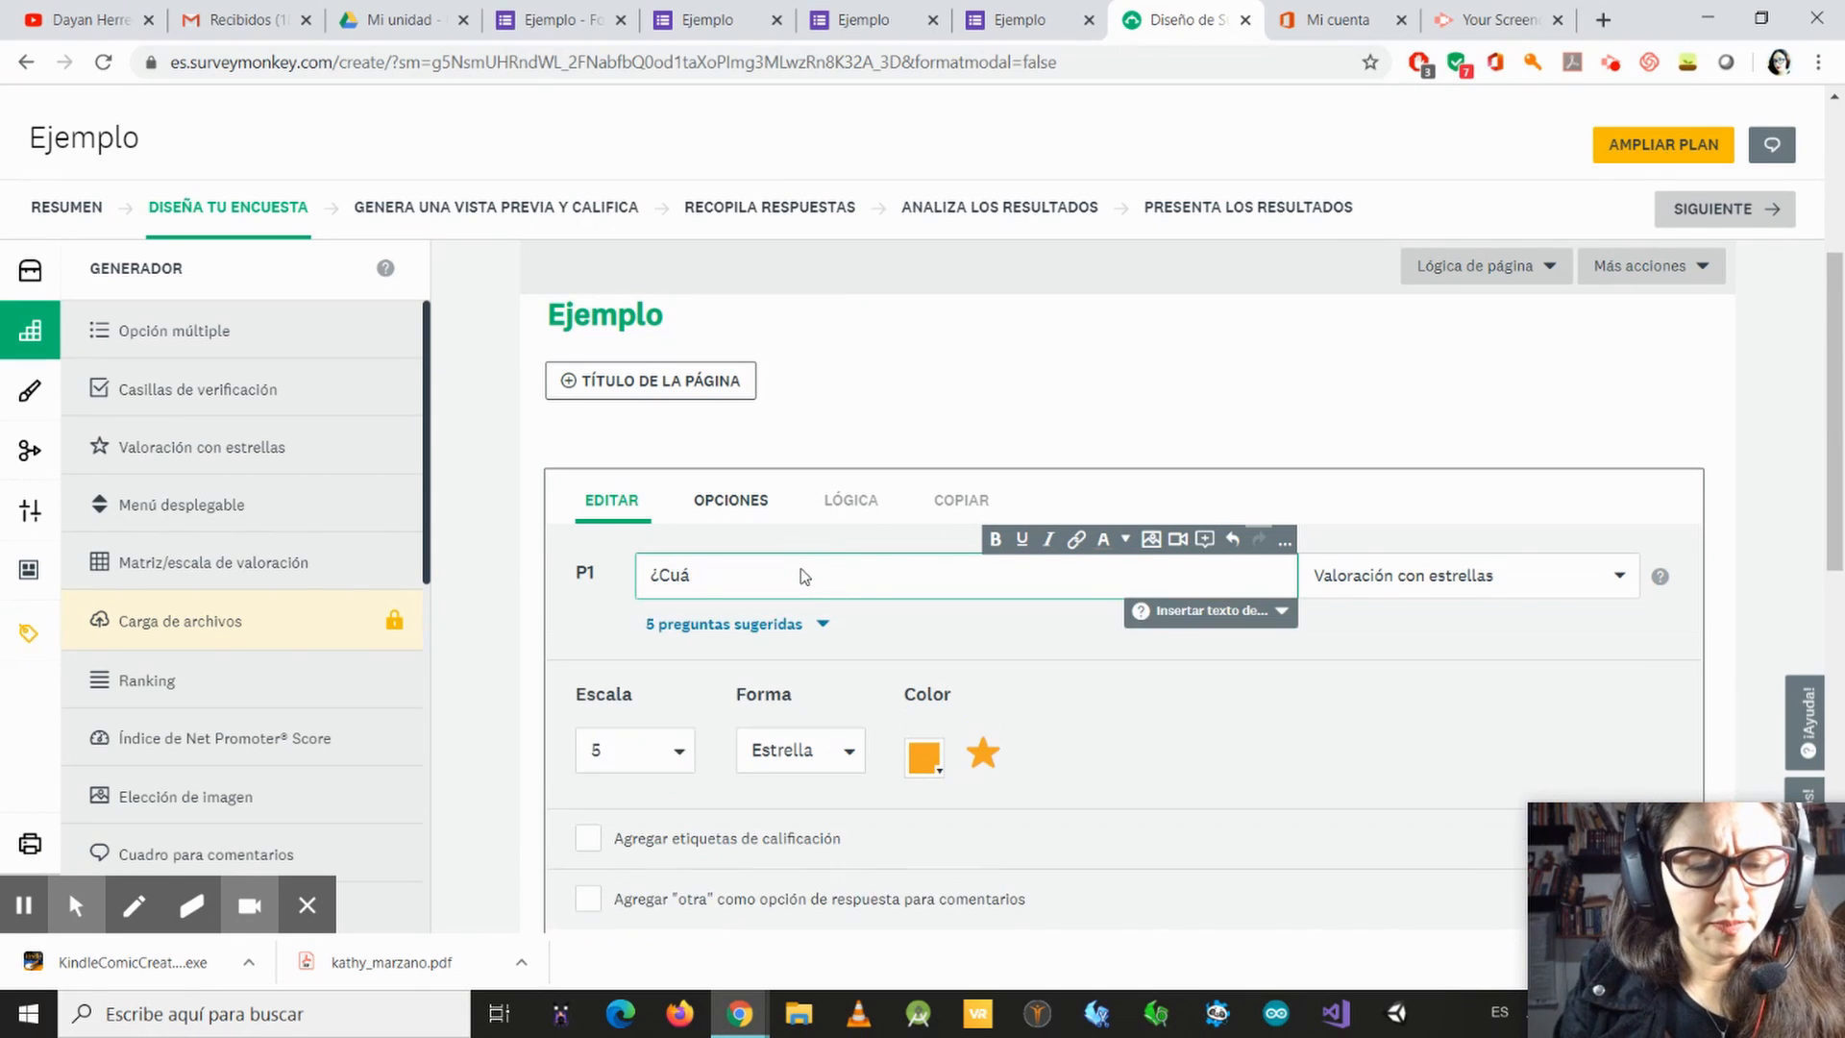
pyautogui.write('nto te g')
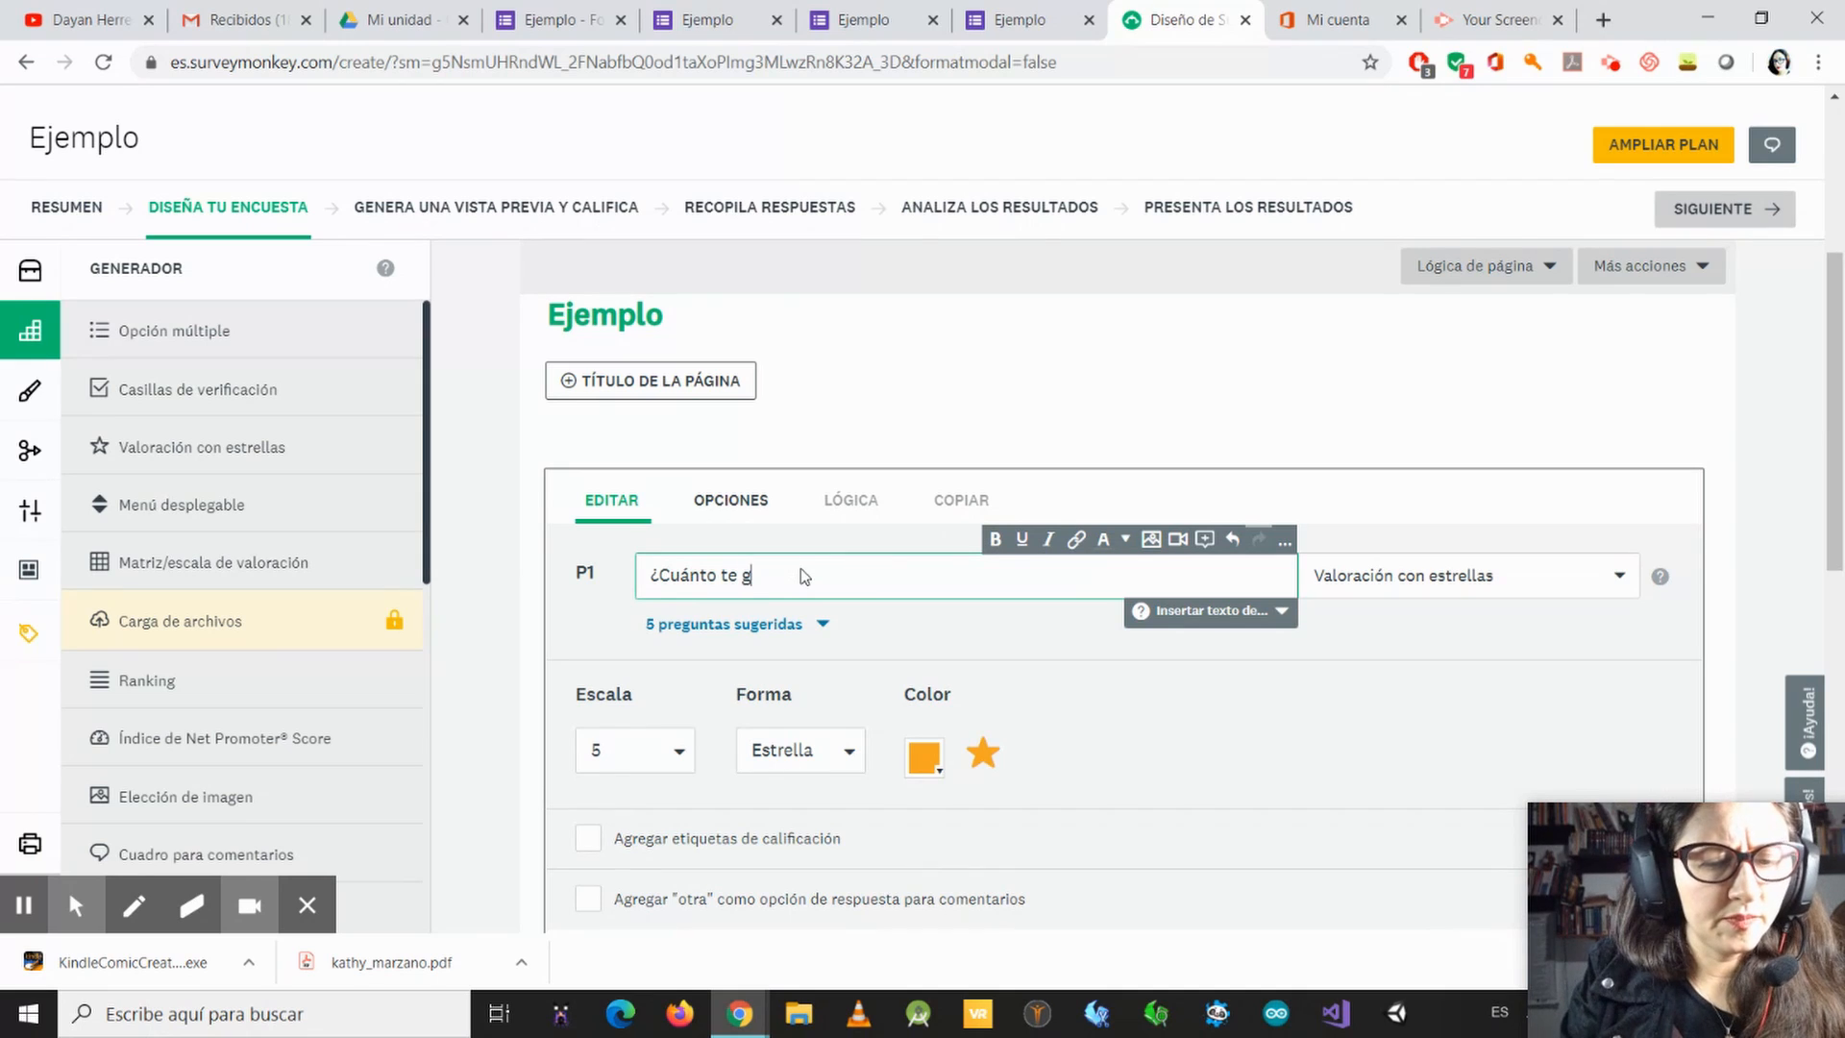
pyautogui.write('usta la música')
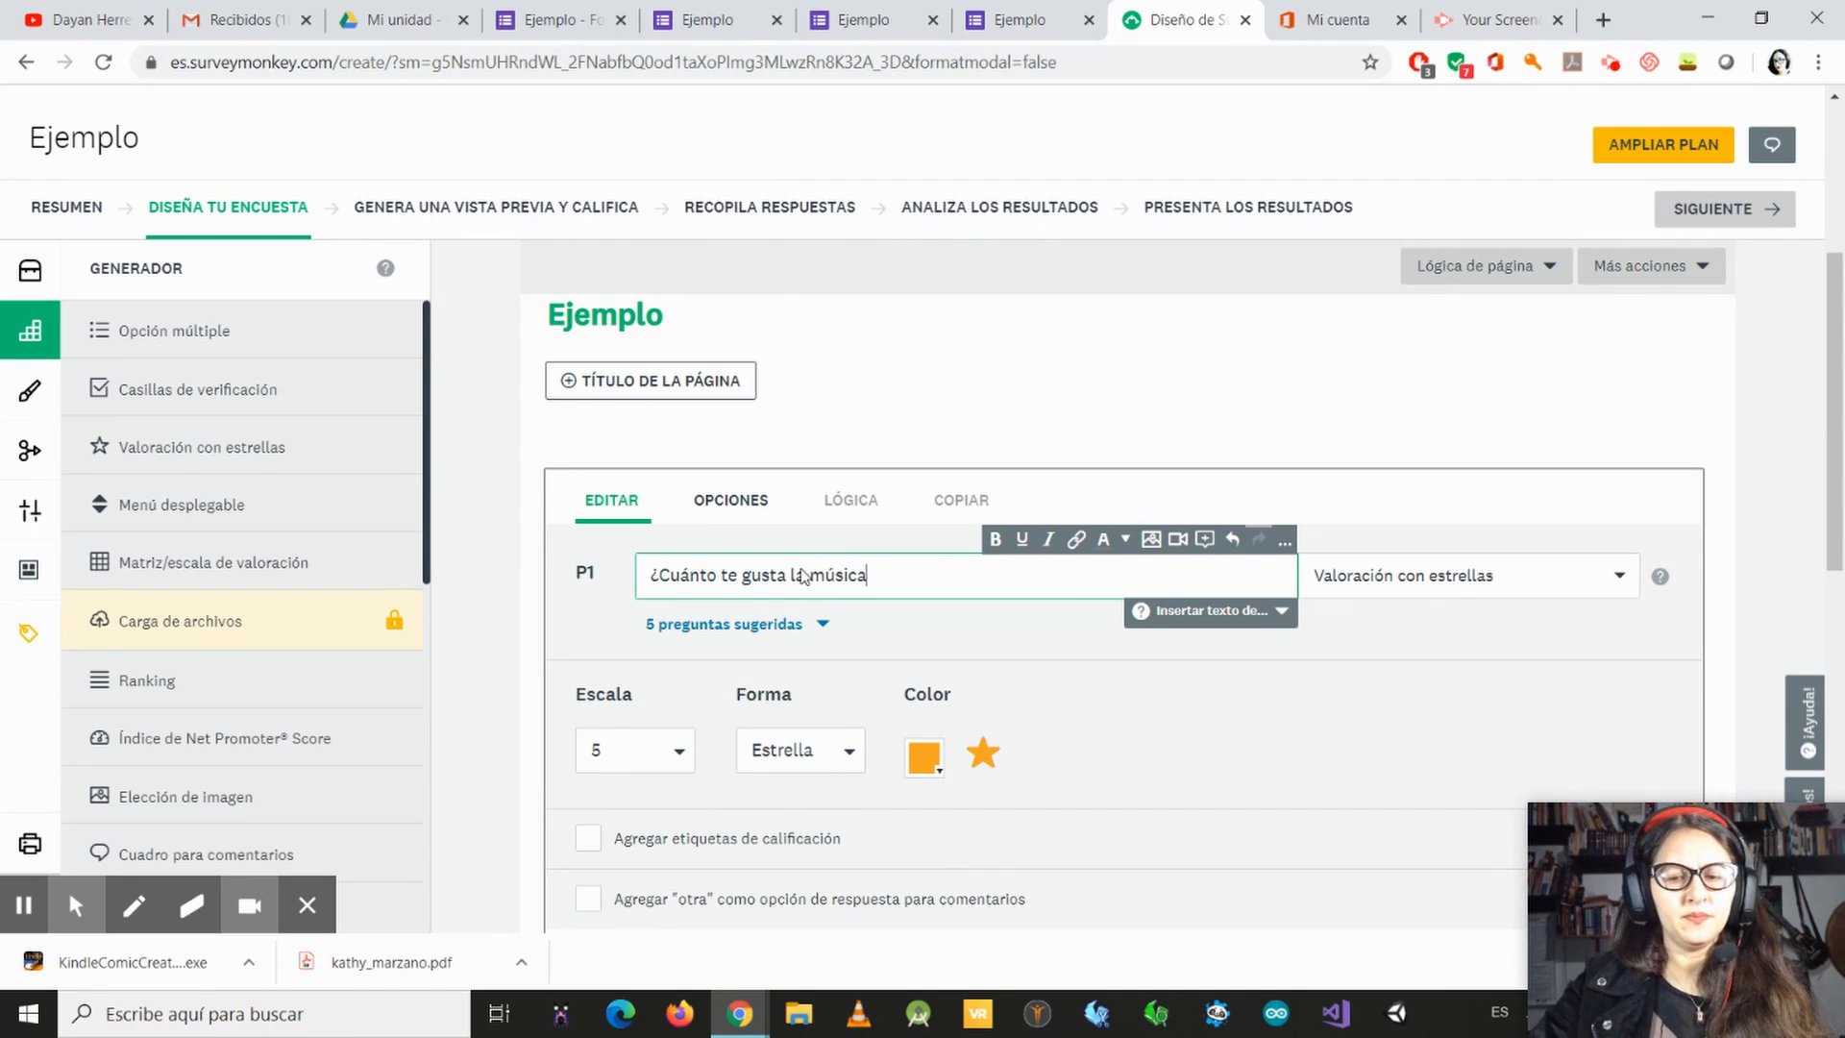
pyautogui.write('?')
# Step: Check the rating's scale options, try the Sonrisa, Corazón and Pulgar shapes, and return the shape to Estrella
pyautogui.scroll(-3, 1083, 597)
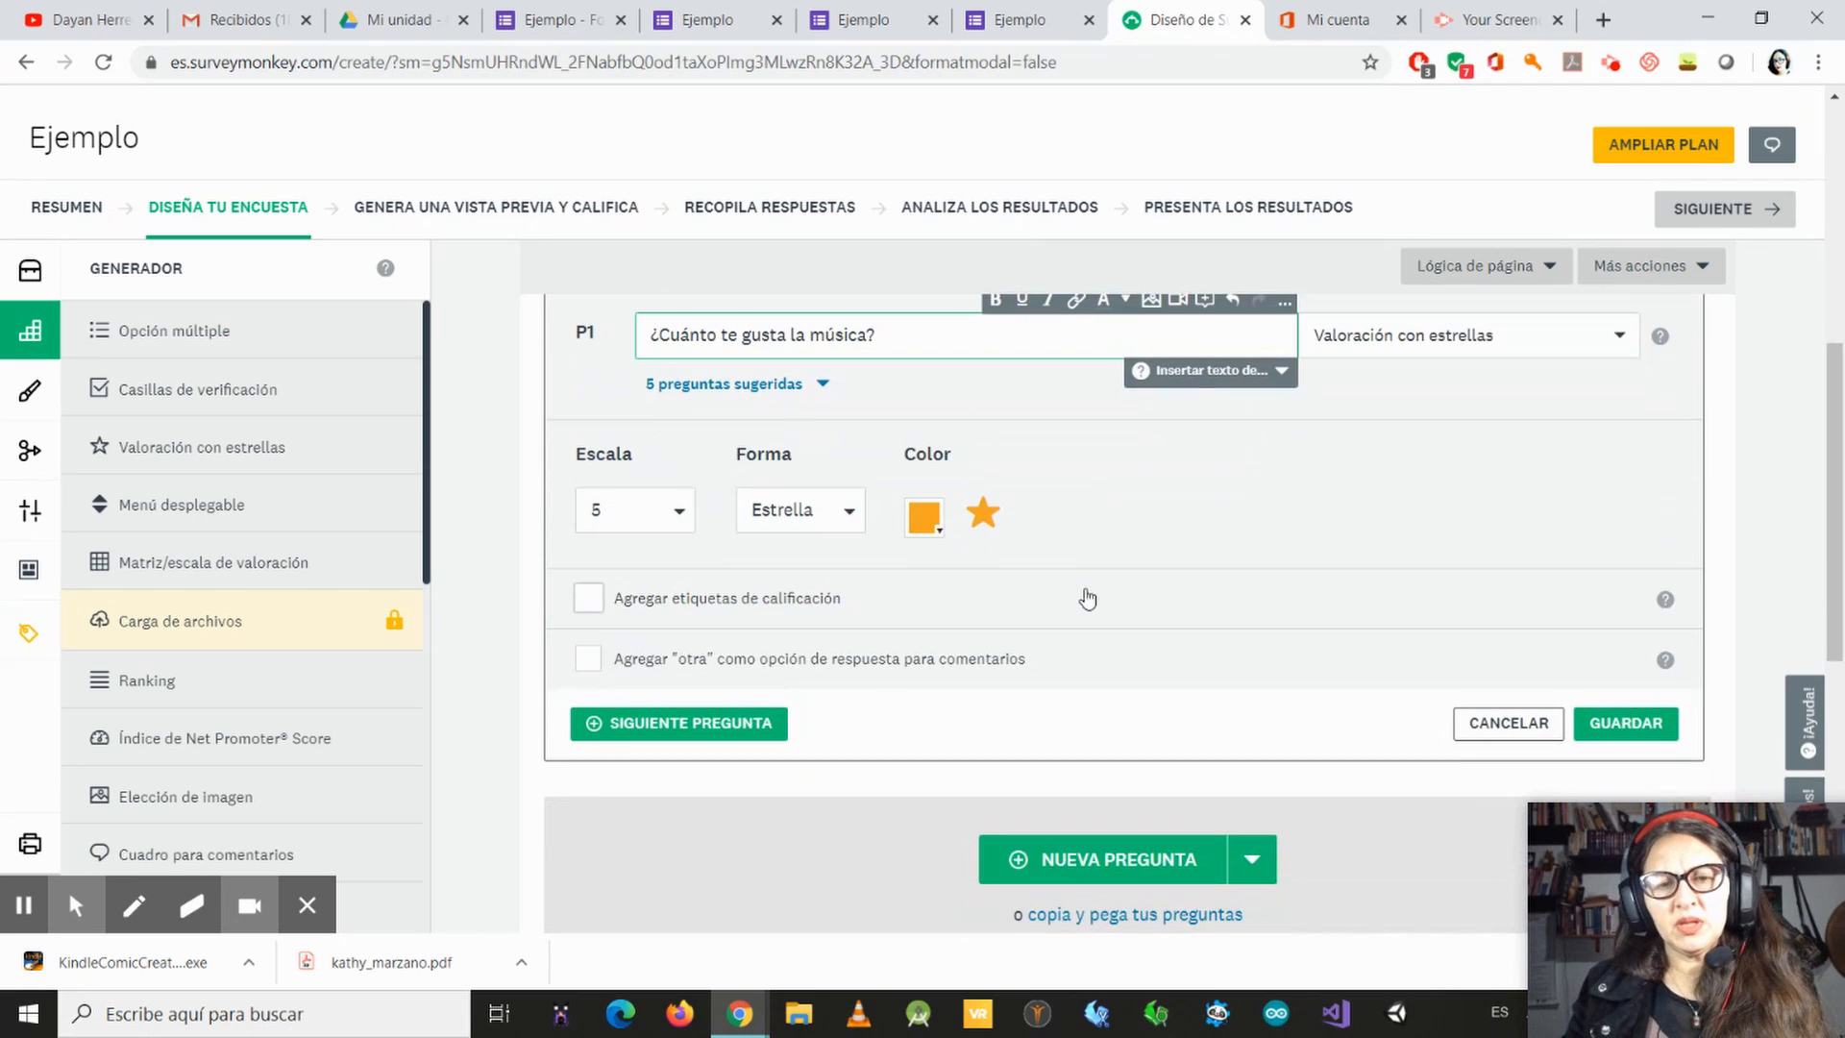
pyautogui.click(684, 514)
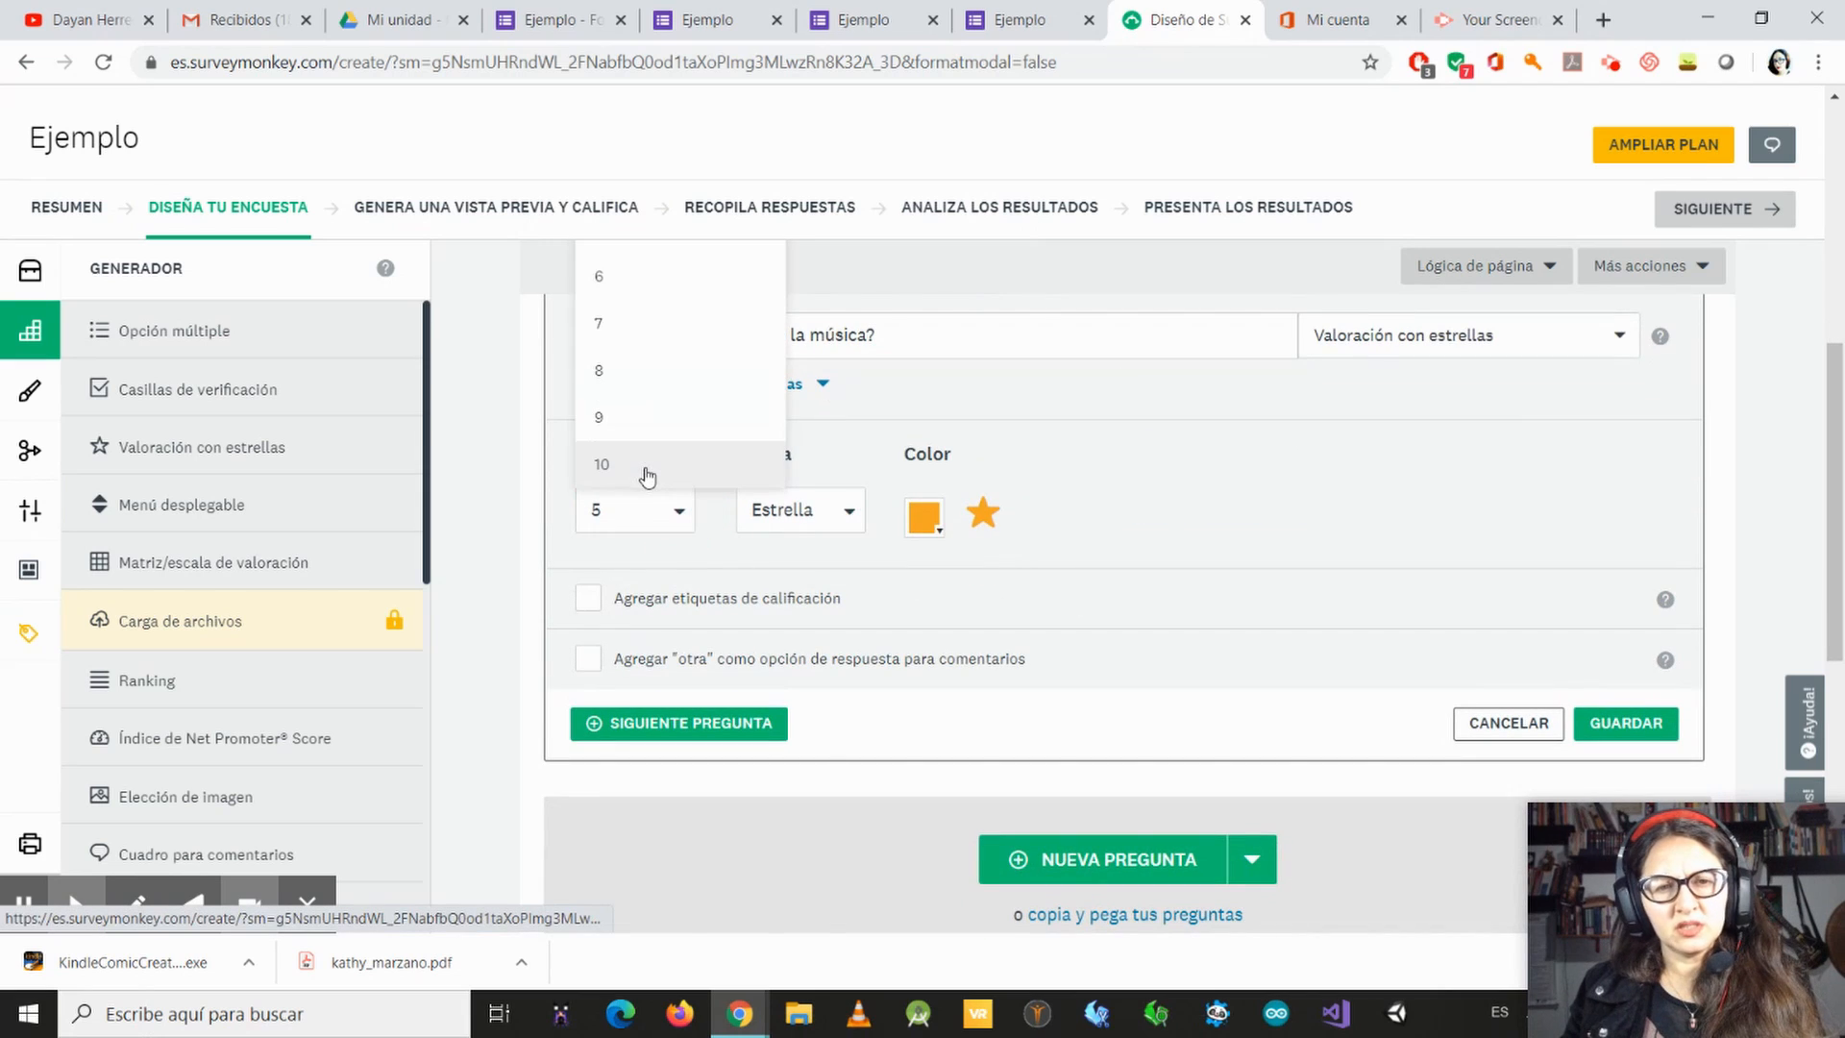
pyautogui.click(822, 510)
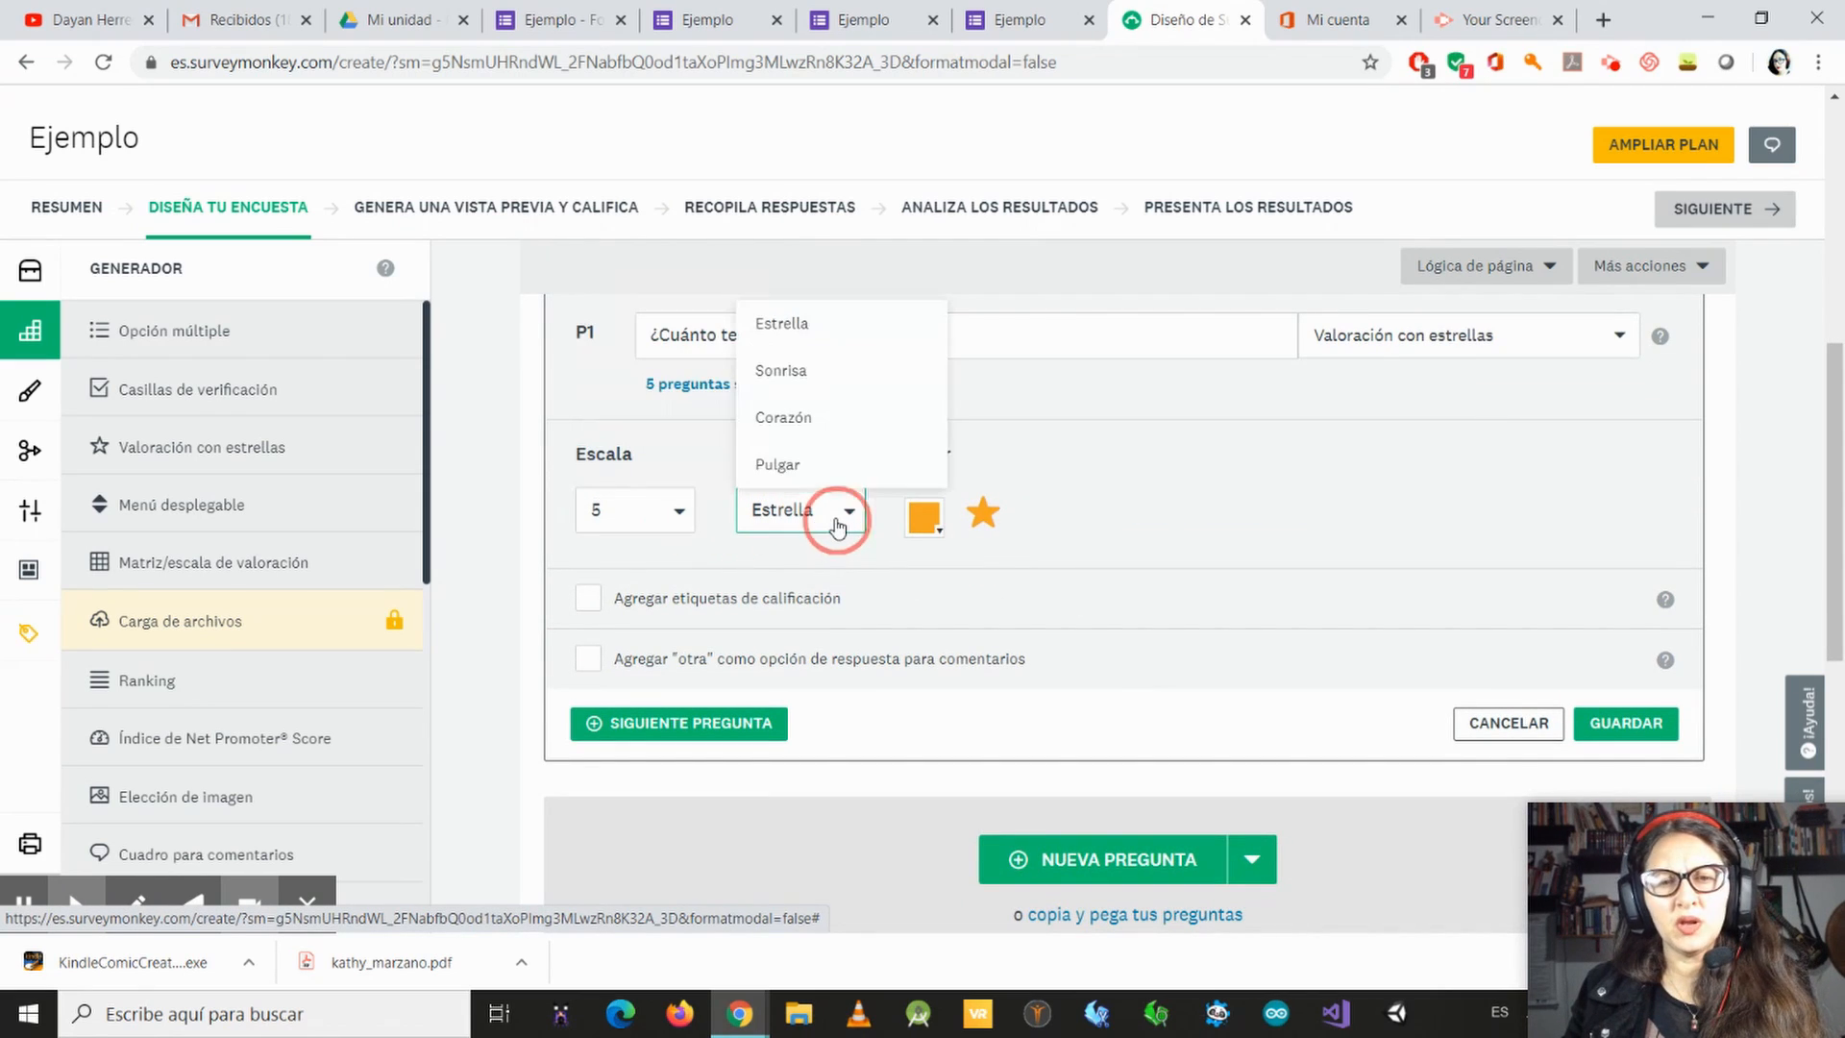
pyautogui.click(817, 371)
pyautogui.click(846, 511)
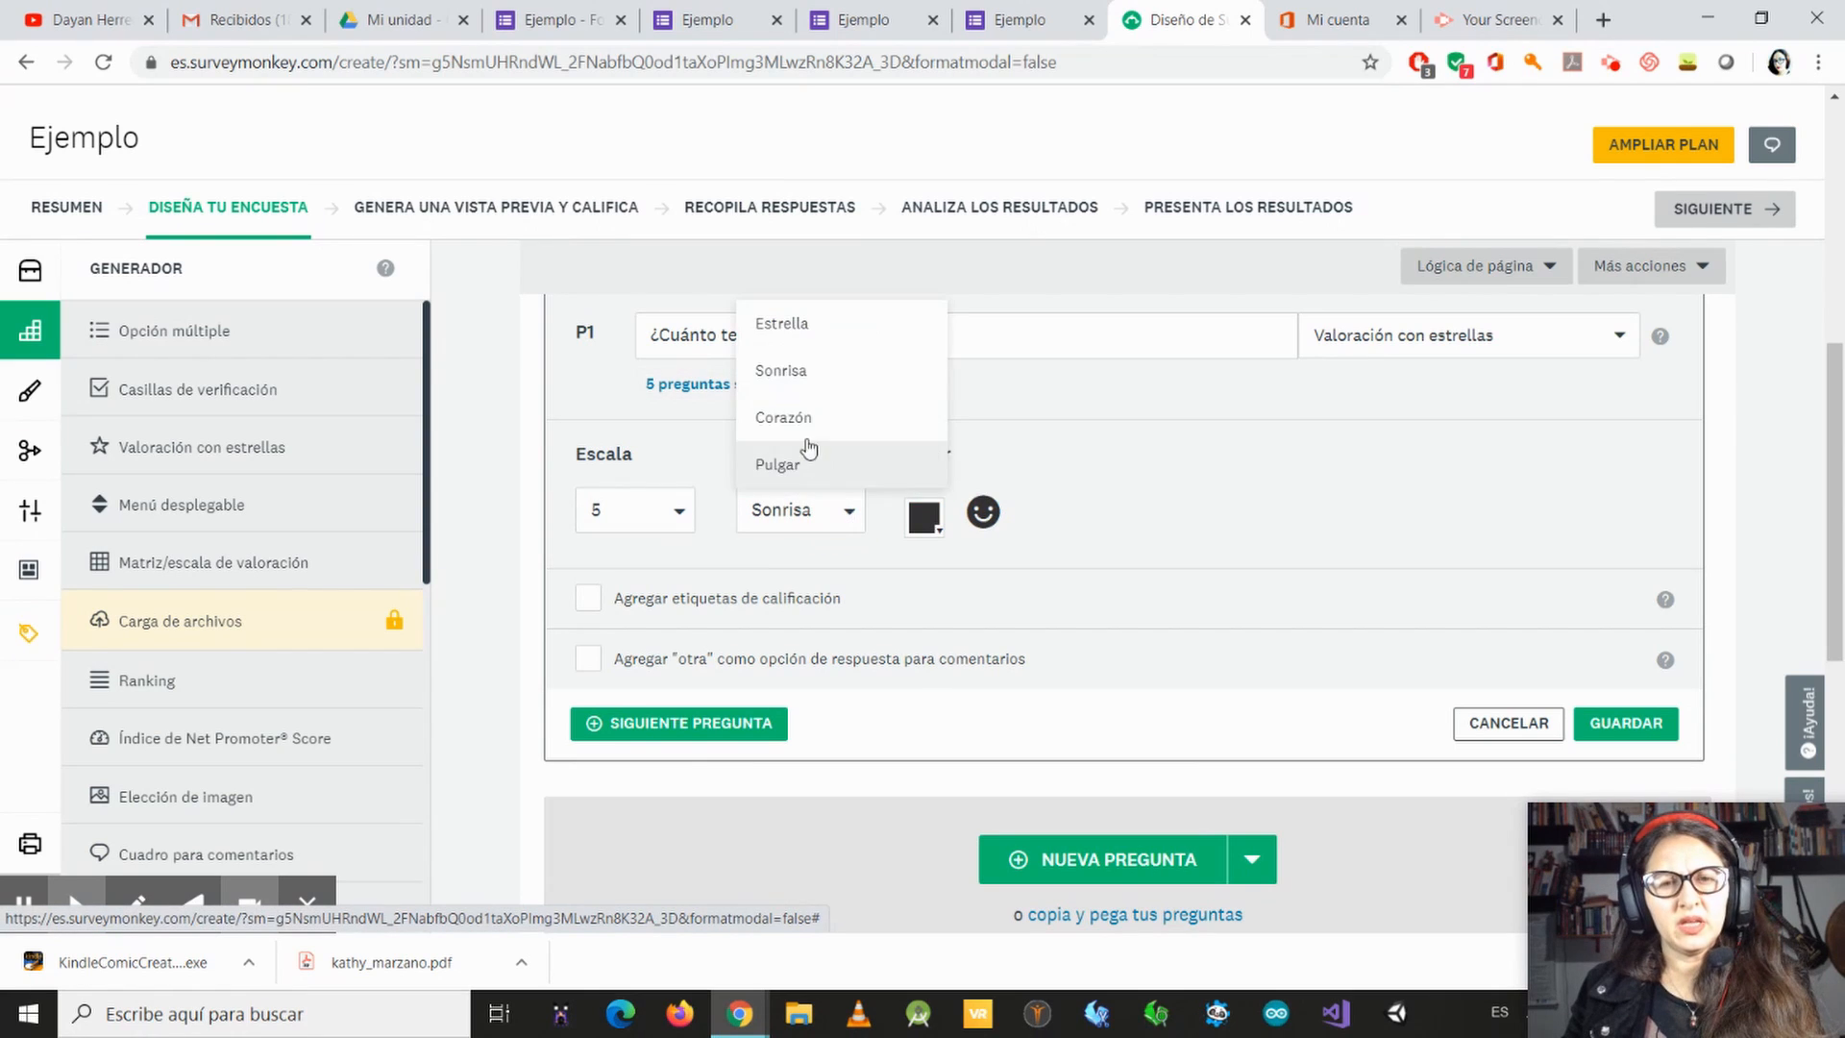
pyautogui.click(804, 415)
pyautogui.click(846, 510)
pyautogui.click(807, 464)
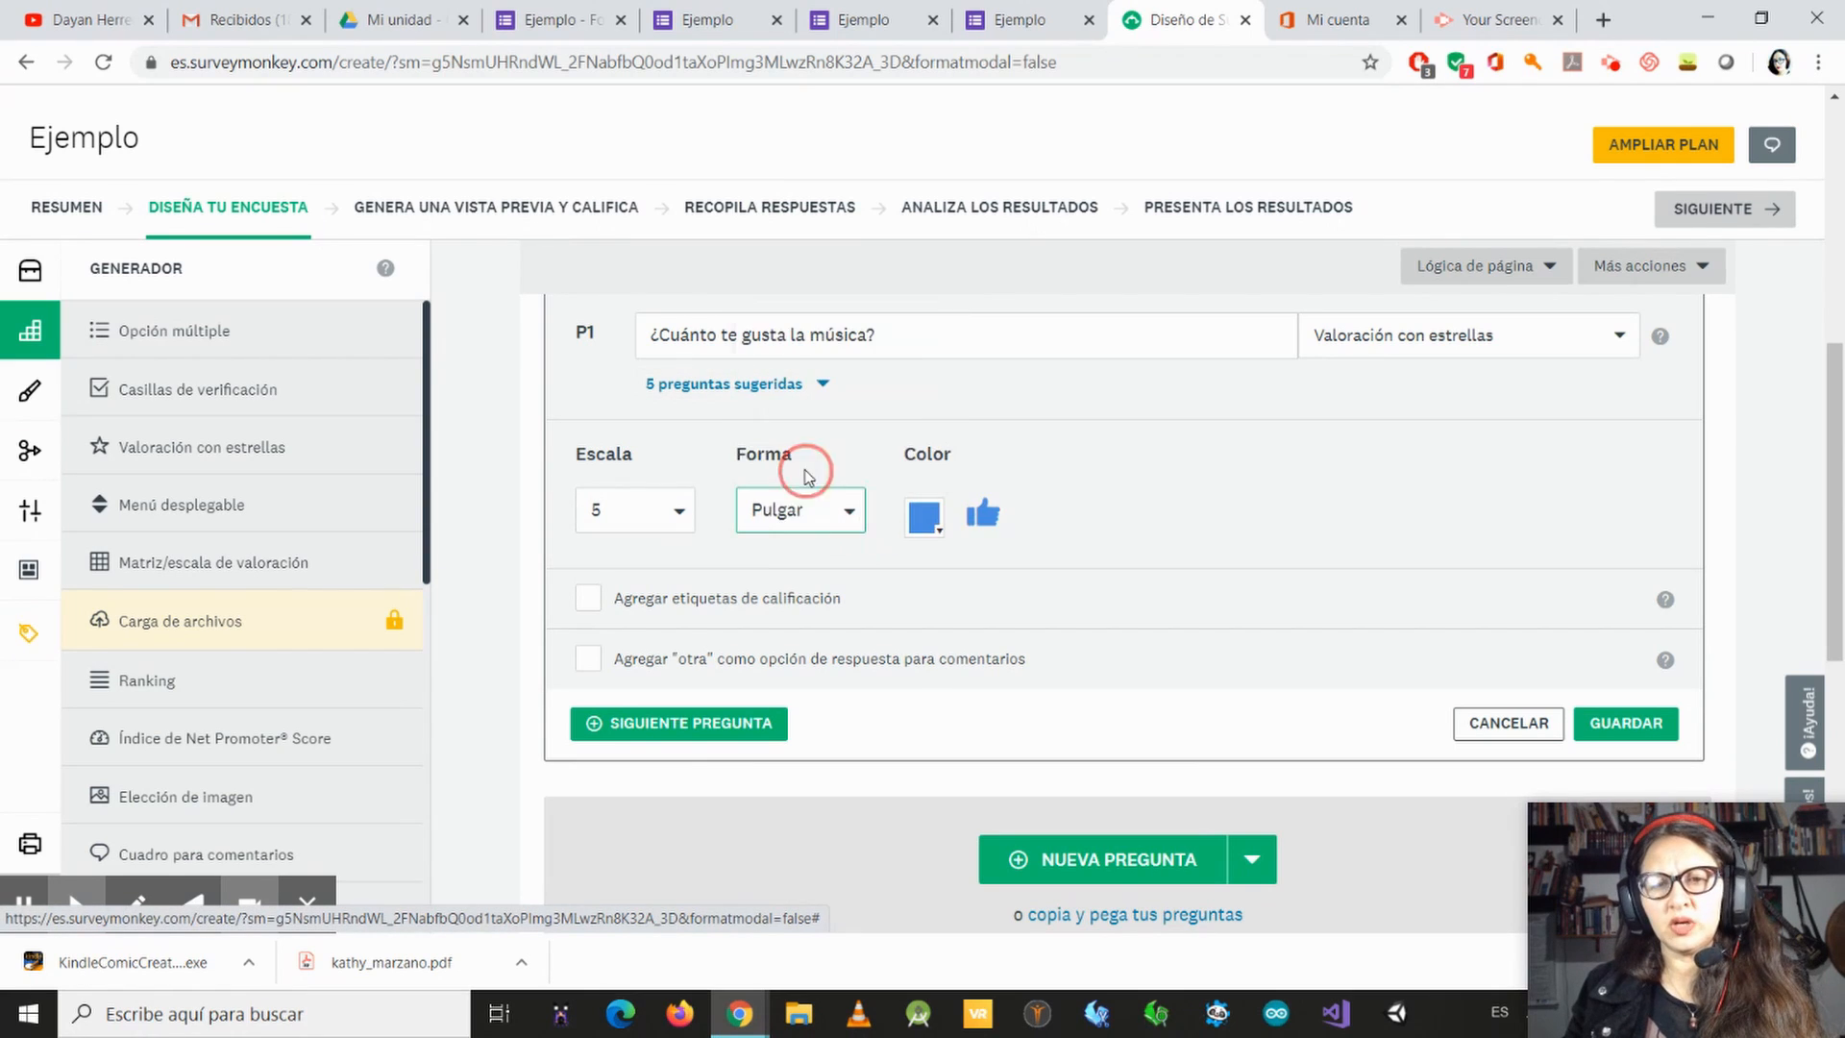
pyautogui.click(848, 517)
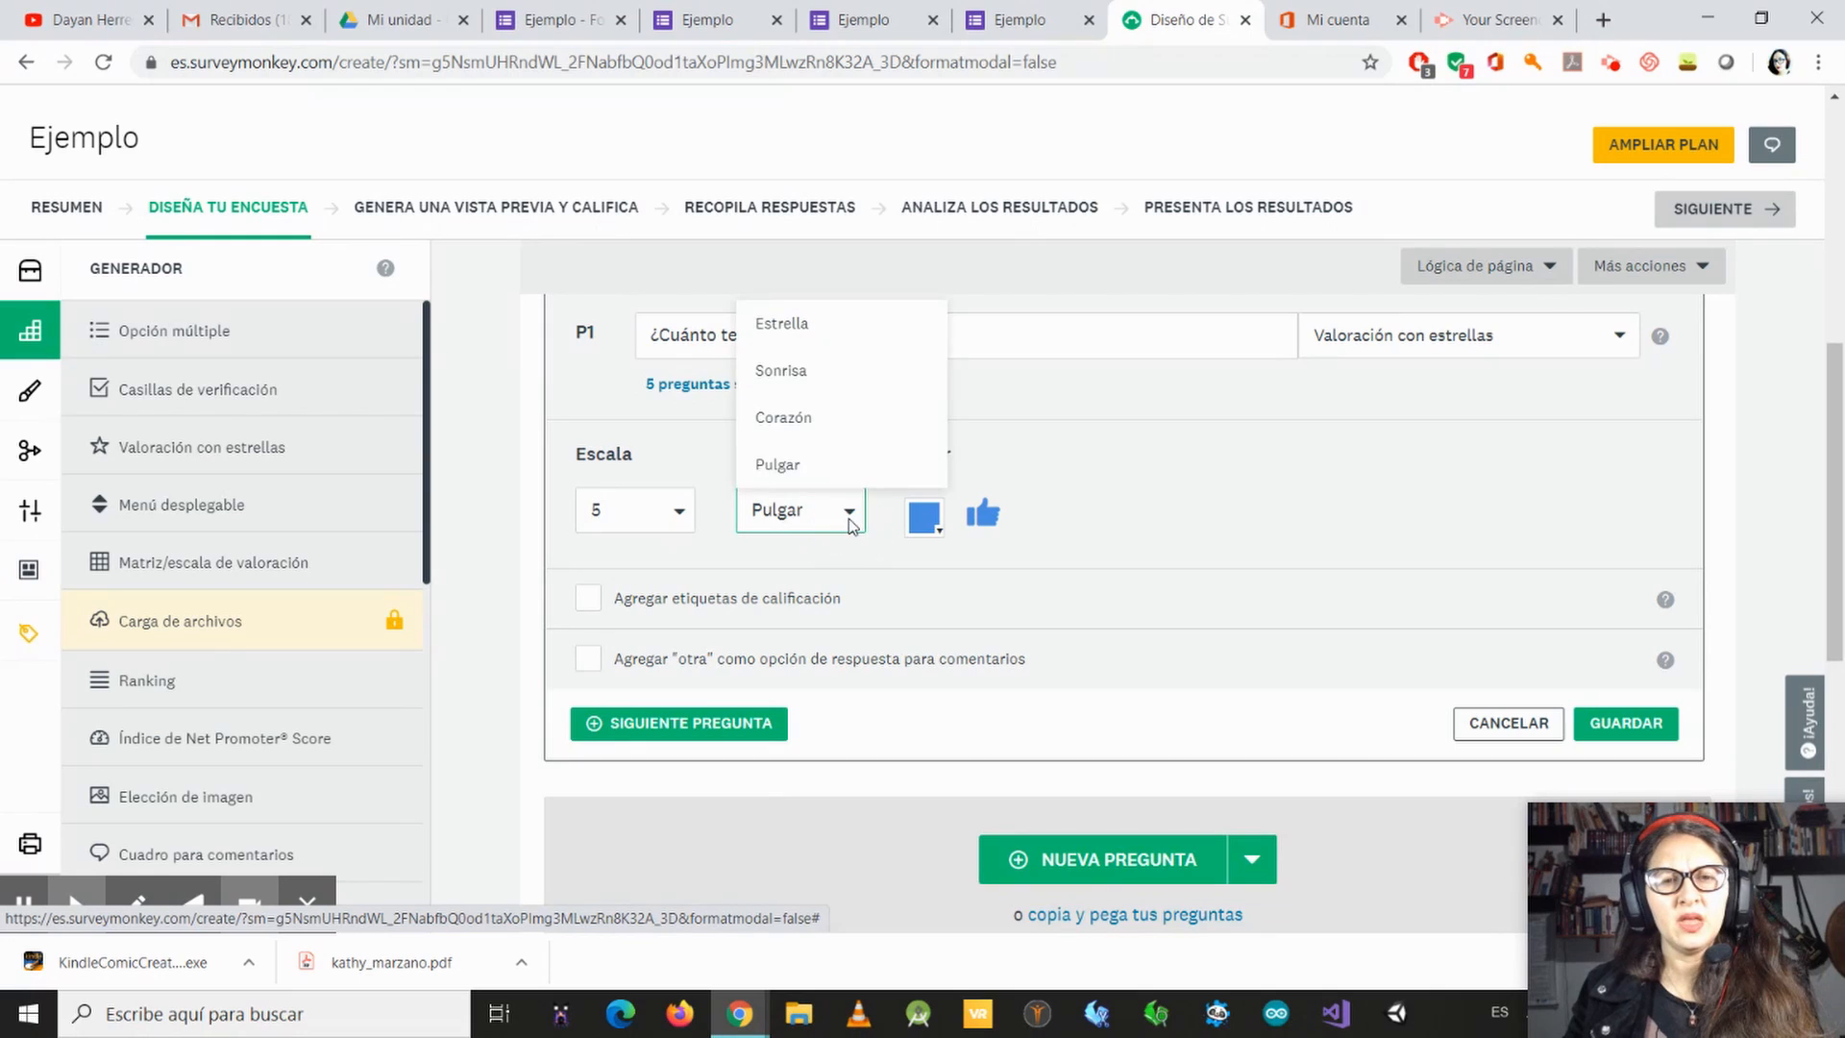
pyautogui.click(812, 332)
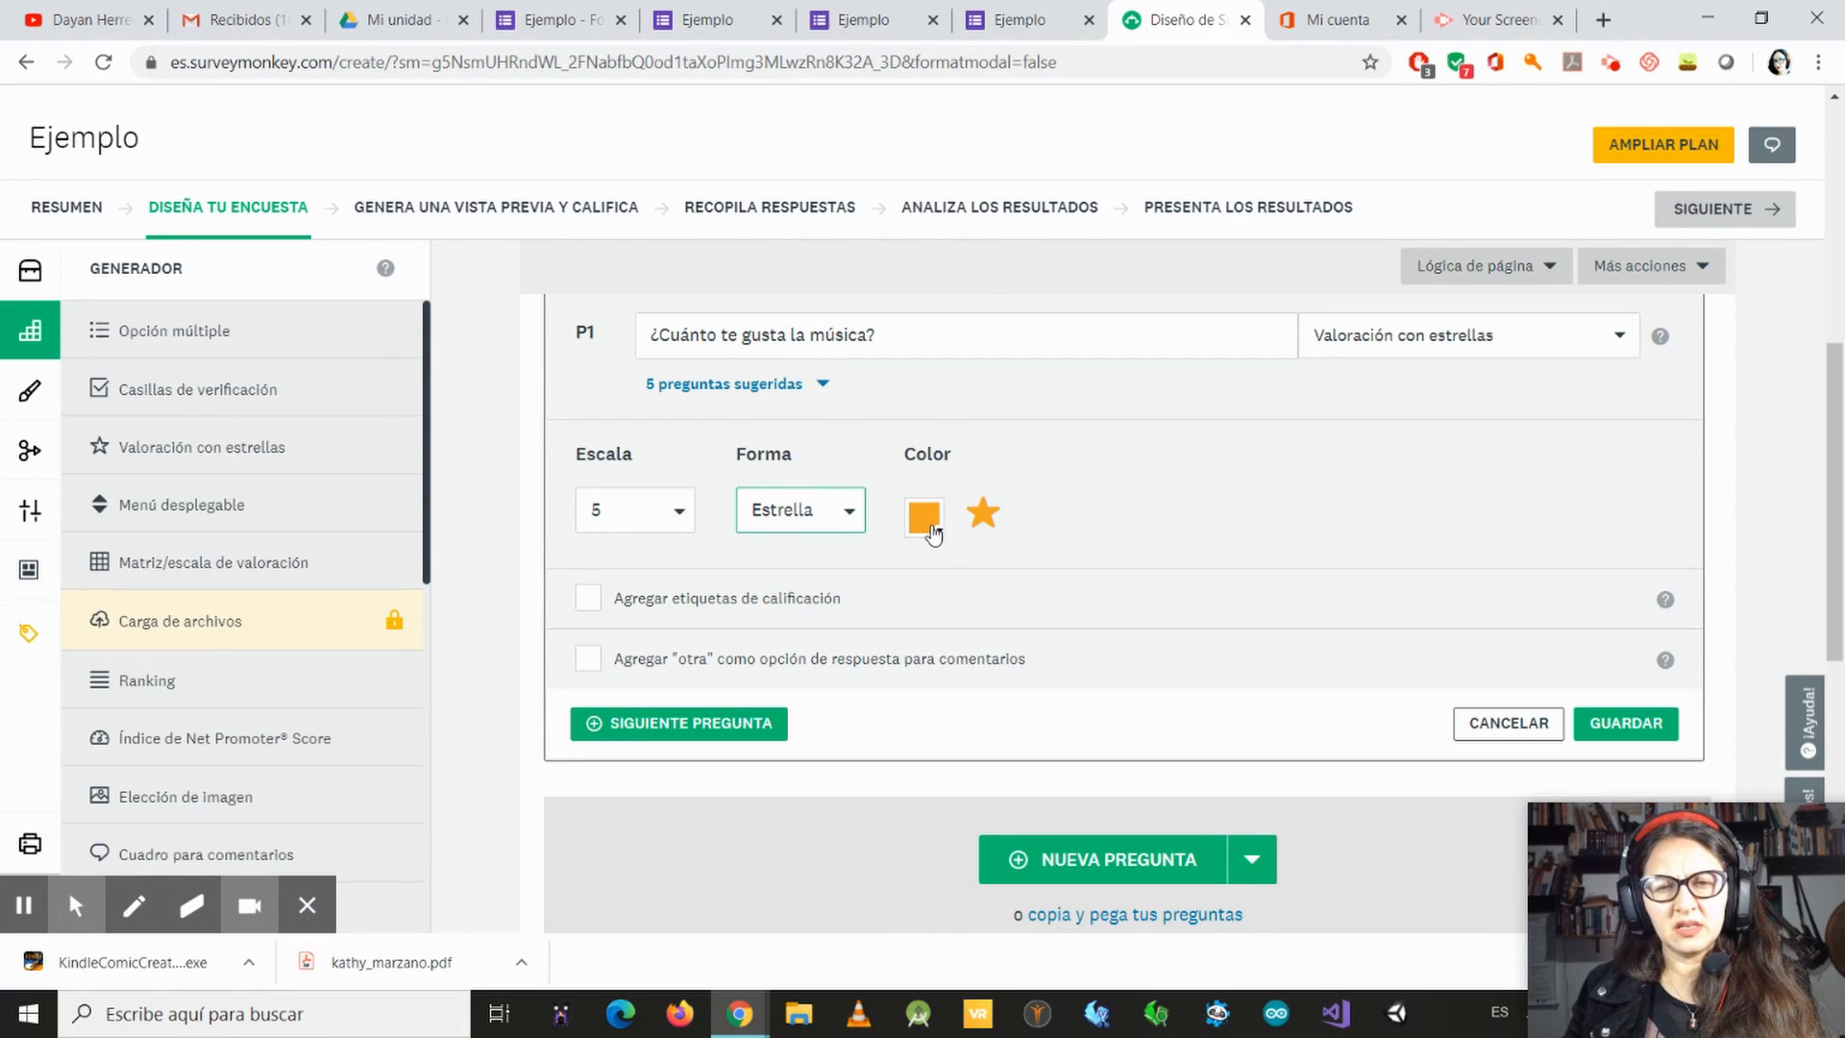
# Step: Try red and blue as the rating star color and settle on dark green
pyautogui.click(924, 517)
pyautogui.click(961, 561)
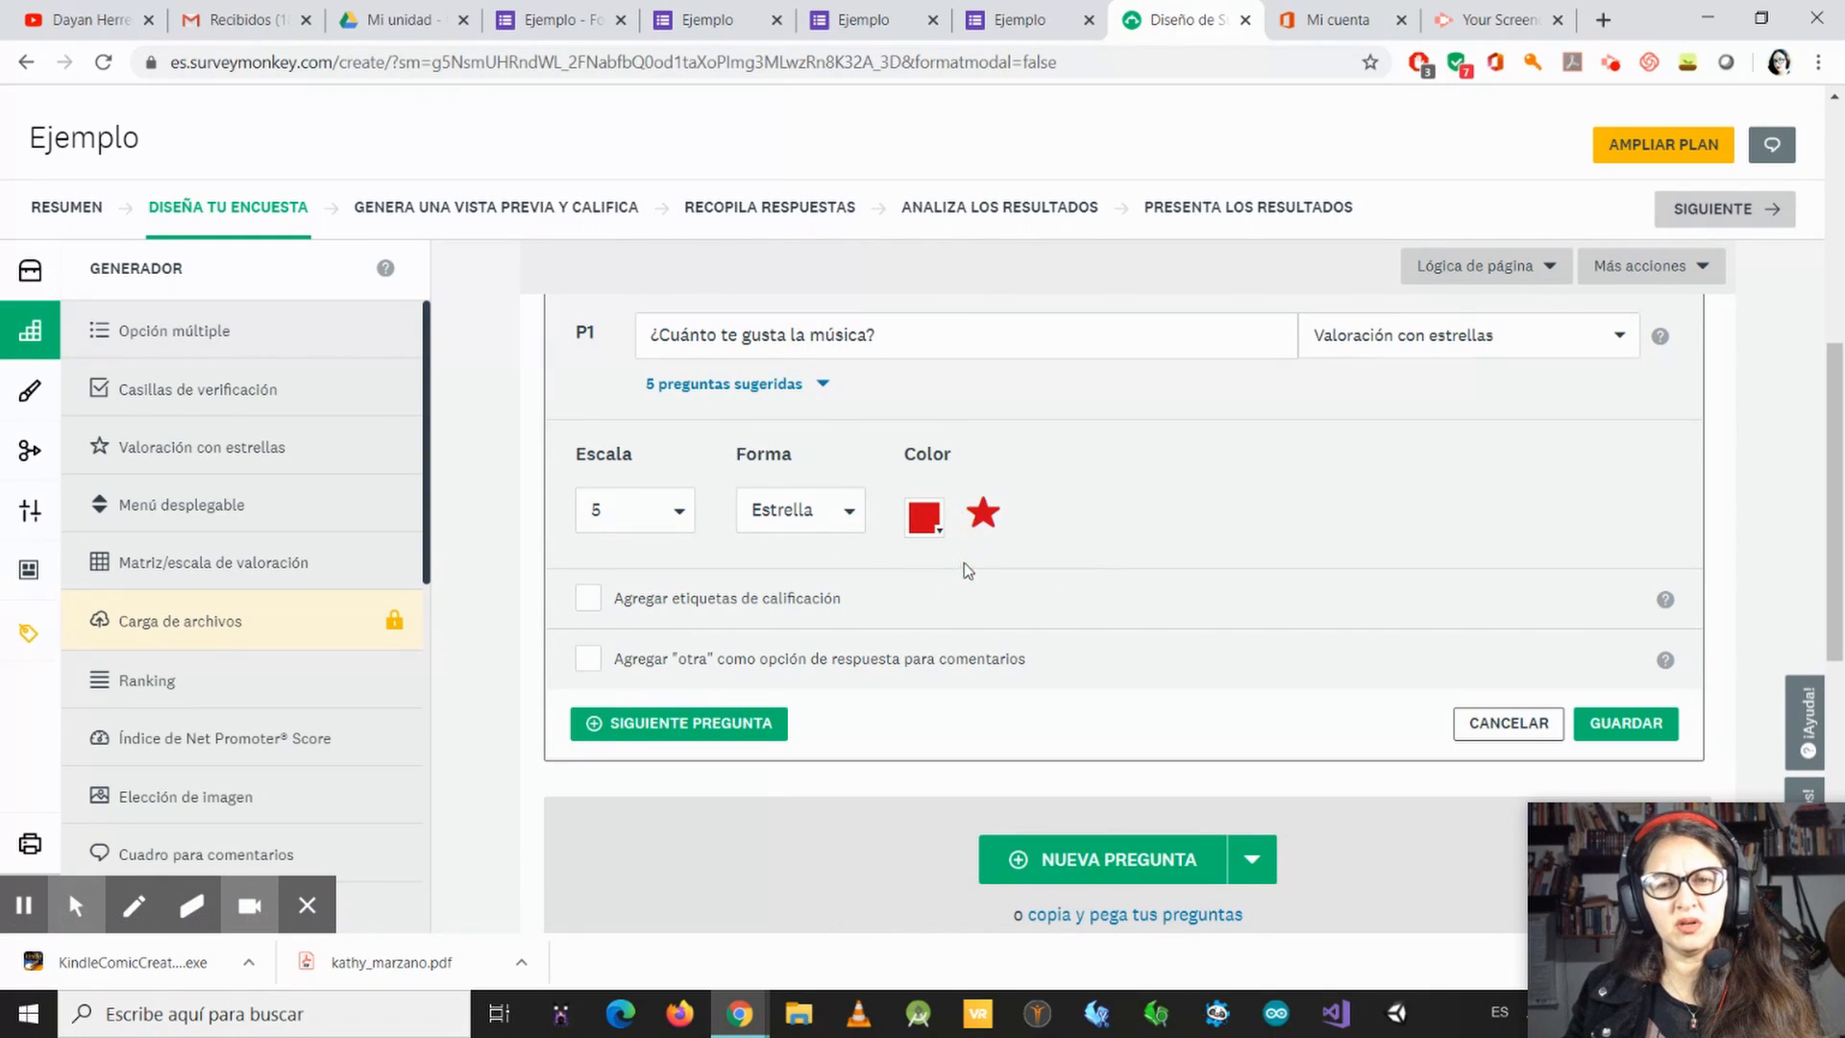
pyautogui.click(923, 517)
pyautogui.click(1000, 562)
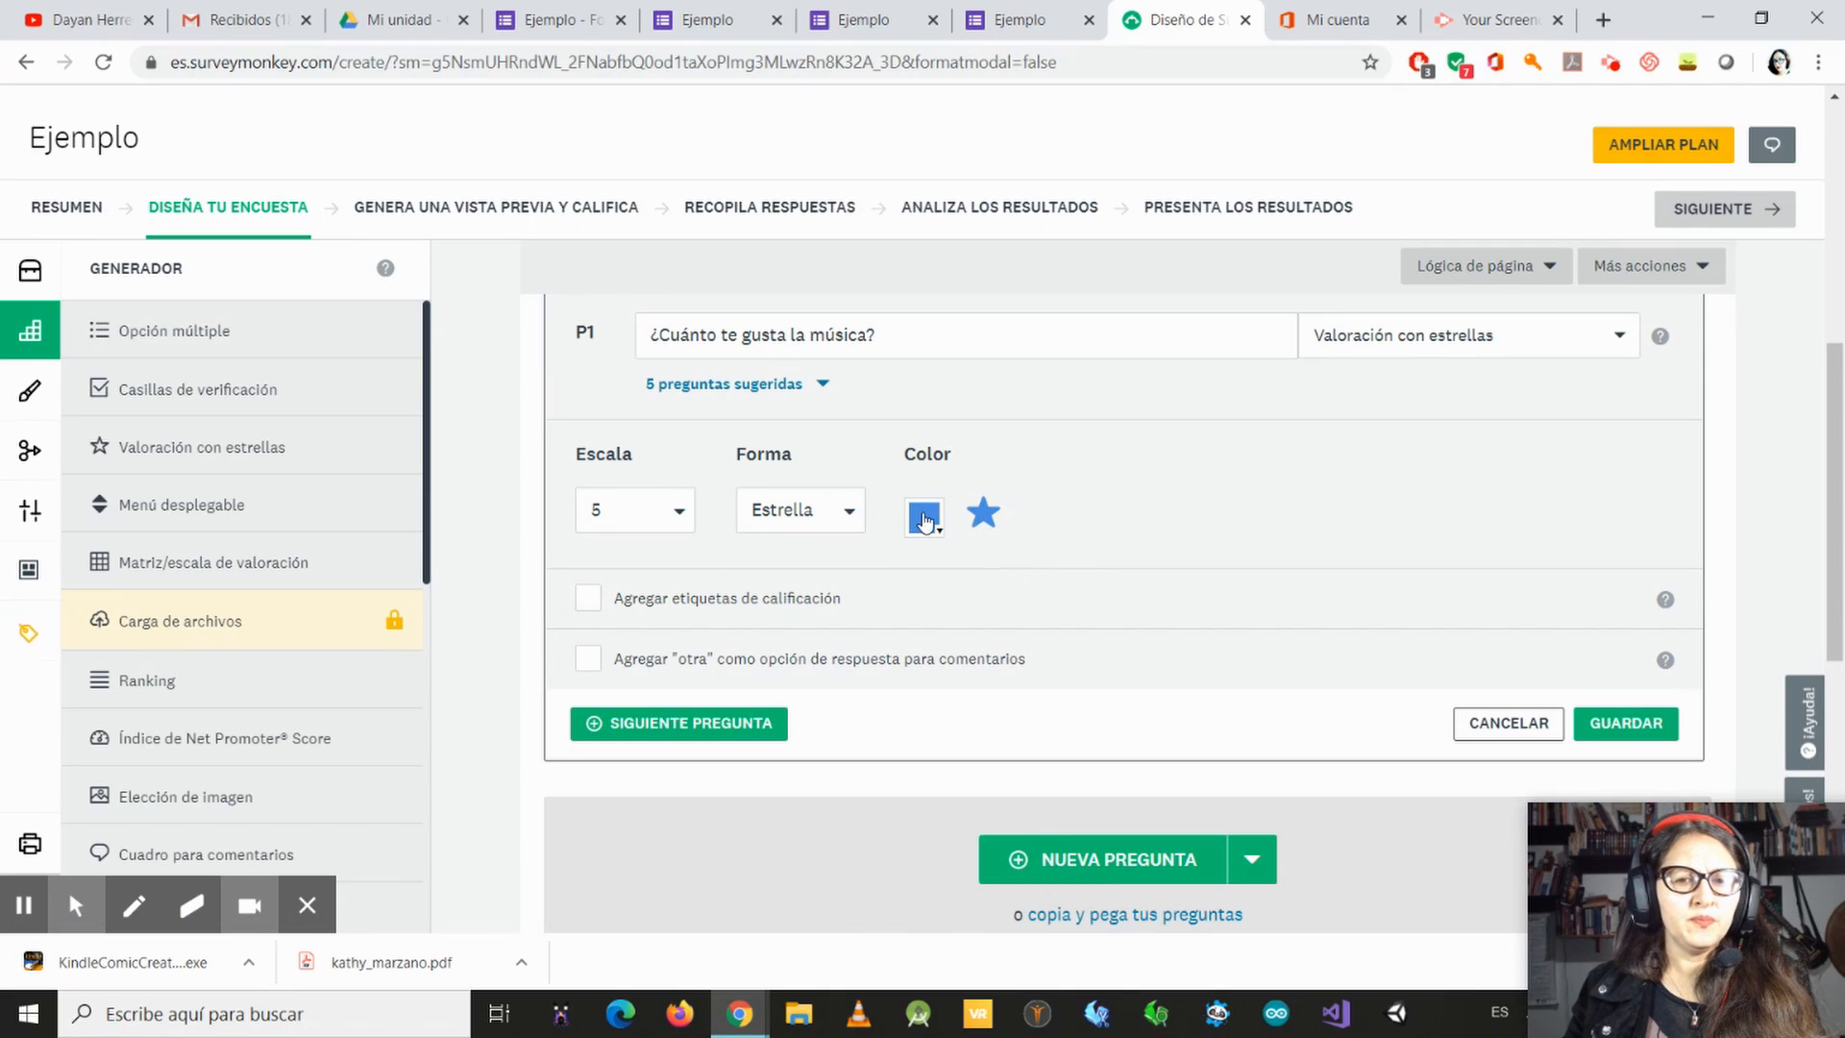
pyautogui.click(924, 517)
pyautogui.click(1035, 571)
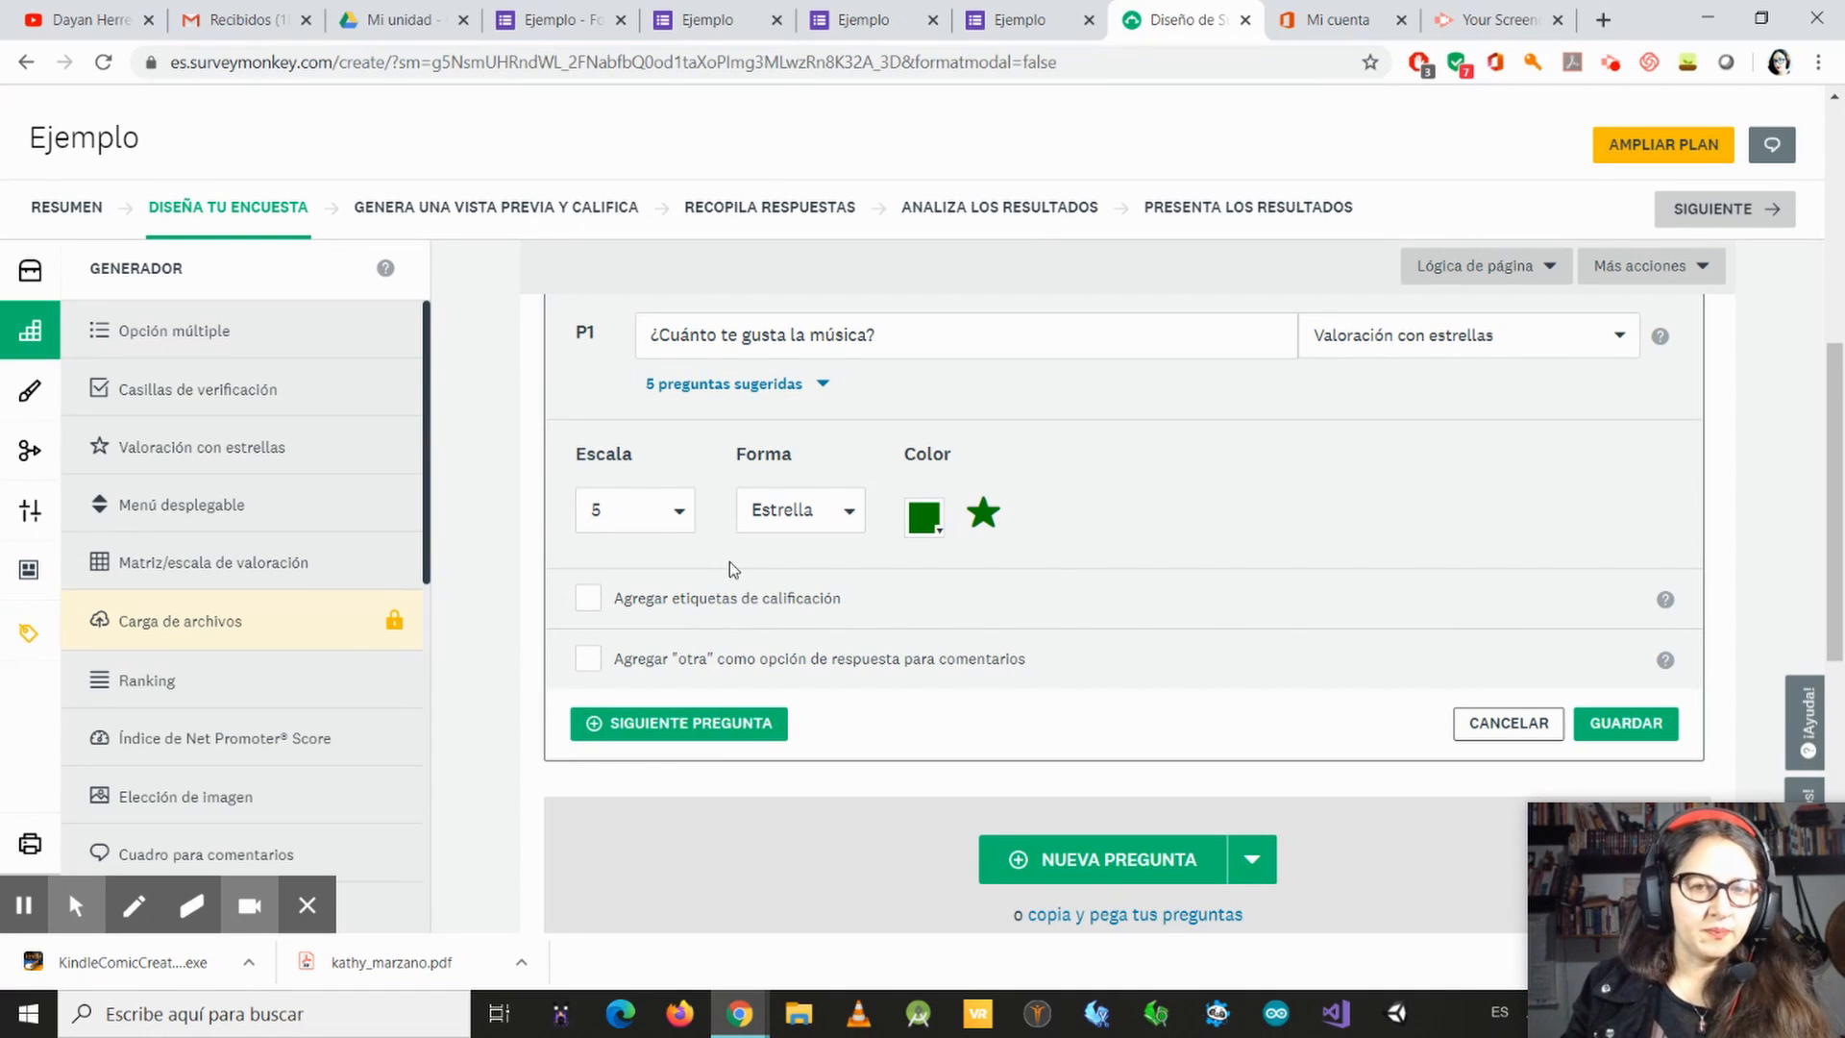
# Step: Save the star rating question and check how it appears in the survey
pyautogui.scroll(3, 542, 411)
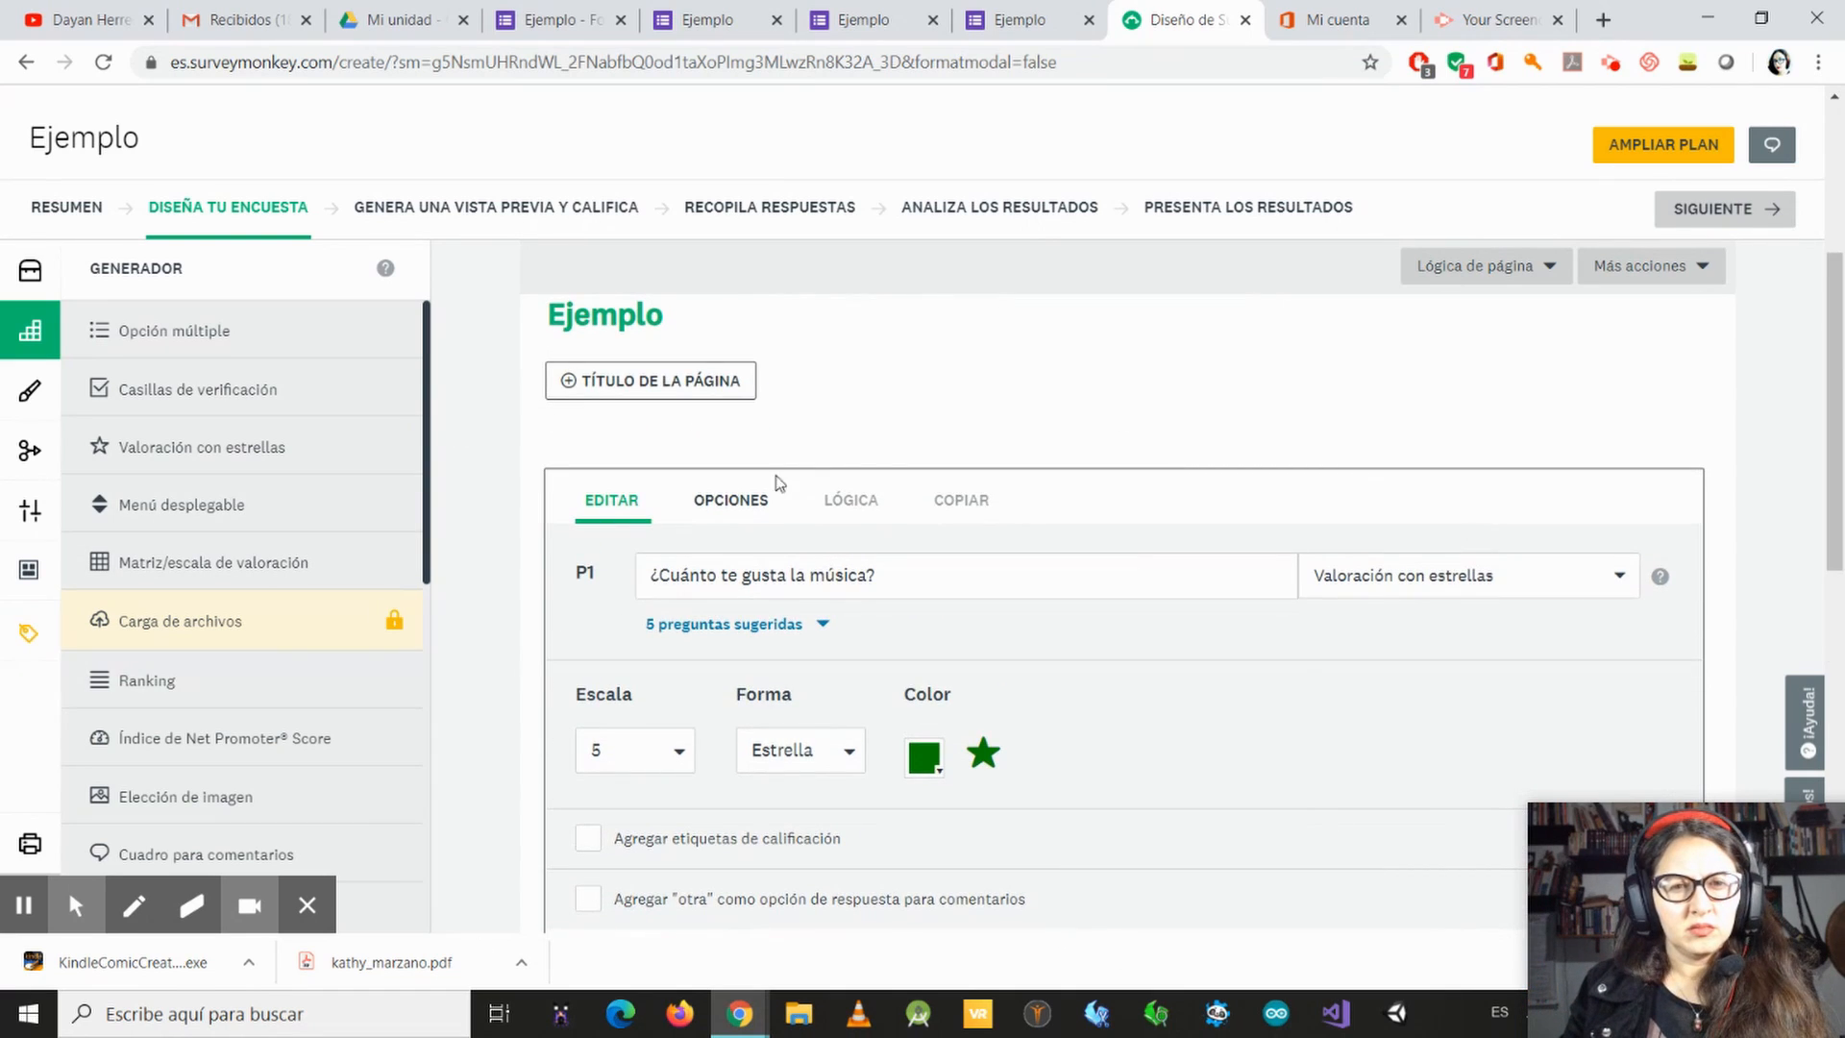
pyautogui.scroll(-3, 1289, 523)
pyautogui.scroll(-4, 569, 441)
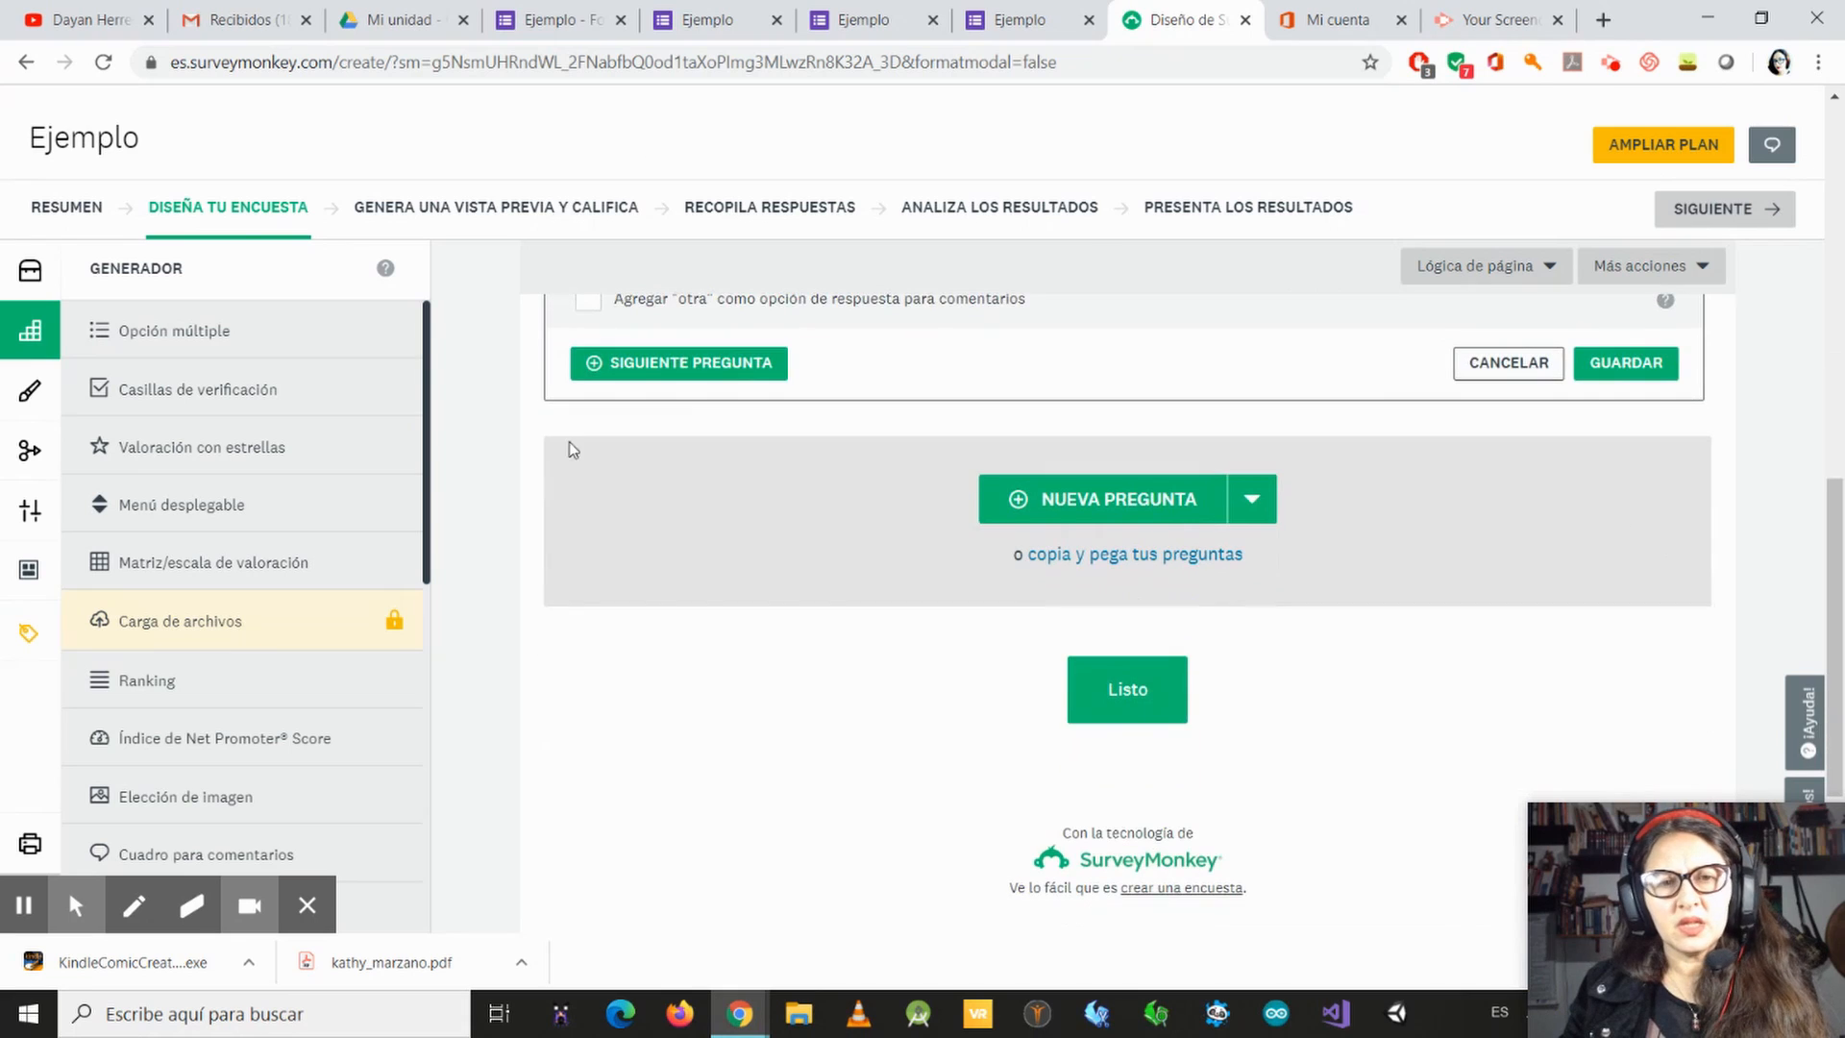
pyautogui.scroll(3, 569, 441)
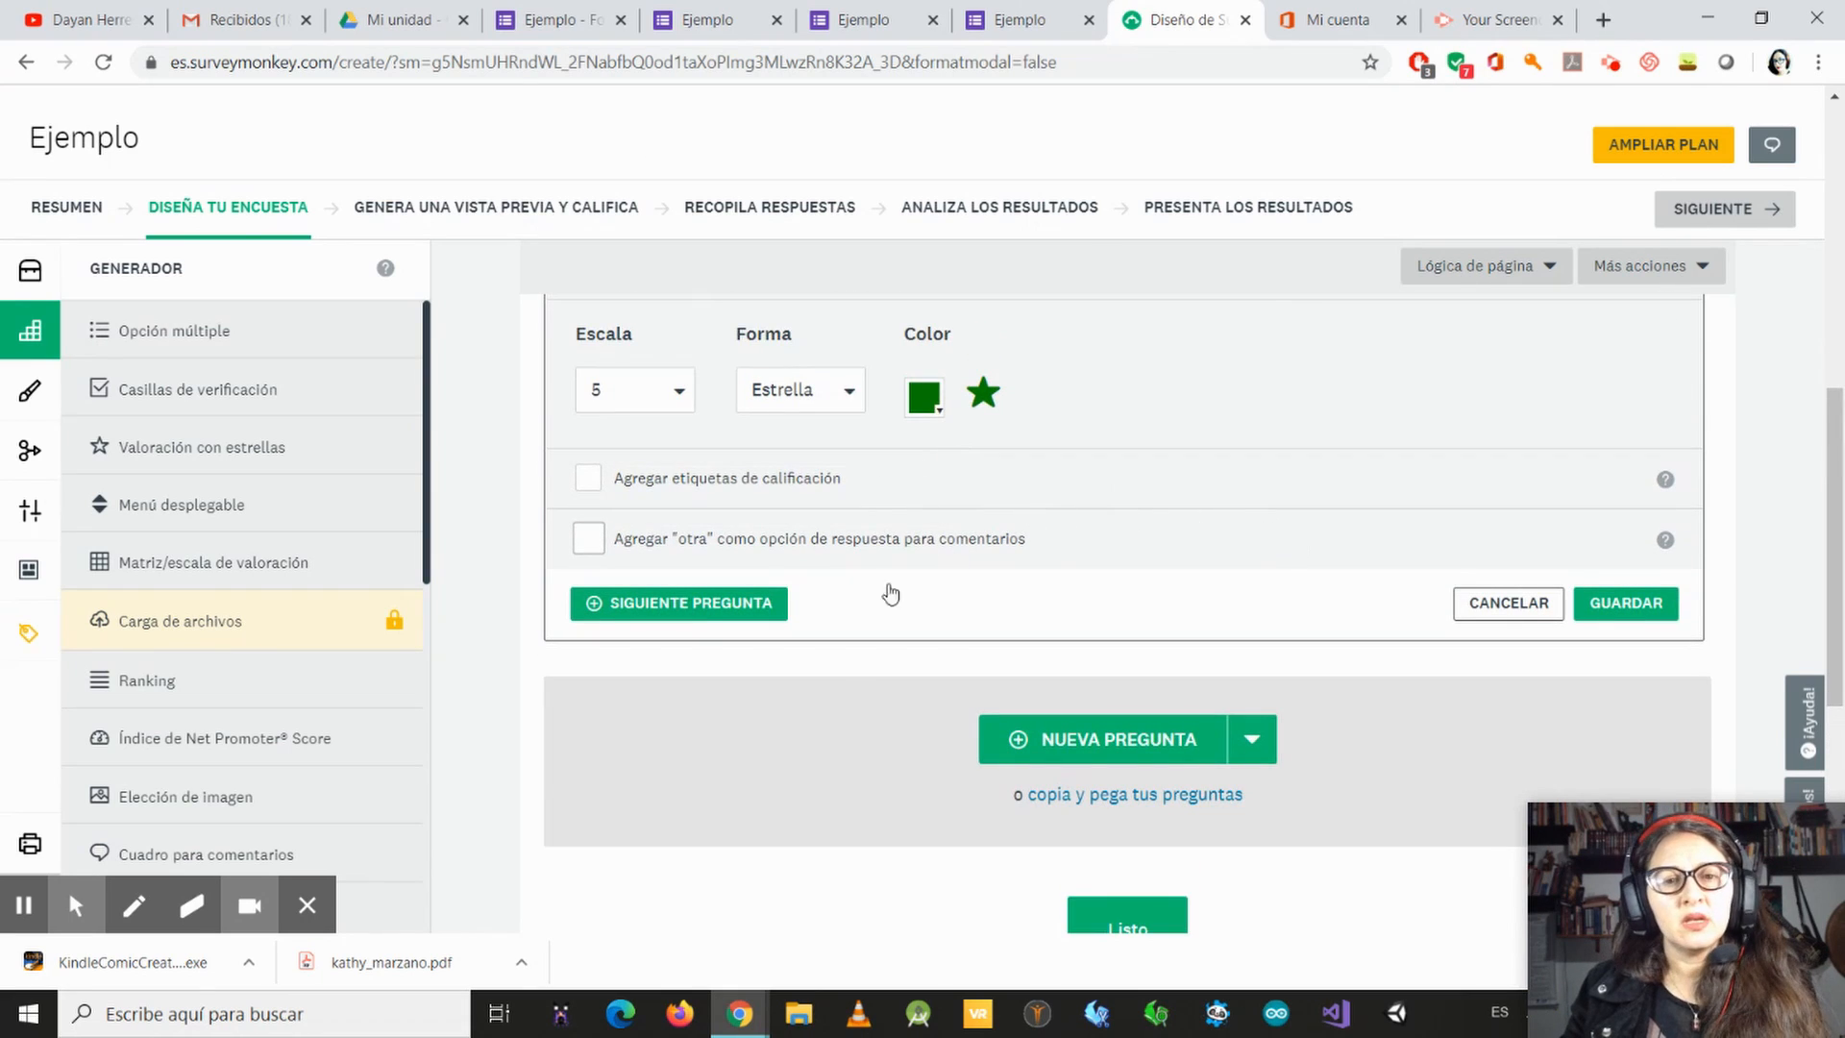
pyautogui.click(1626, 603)
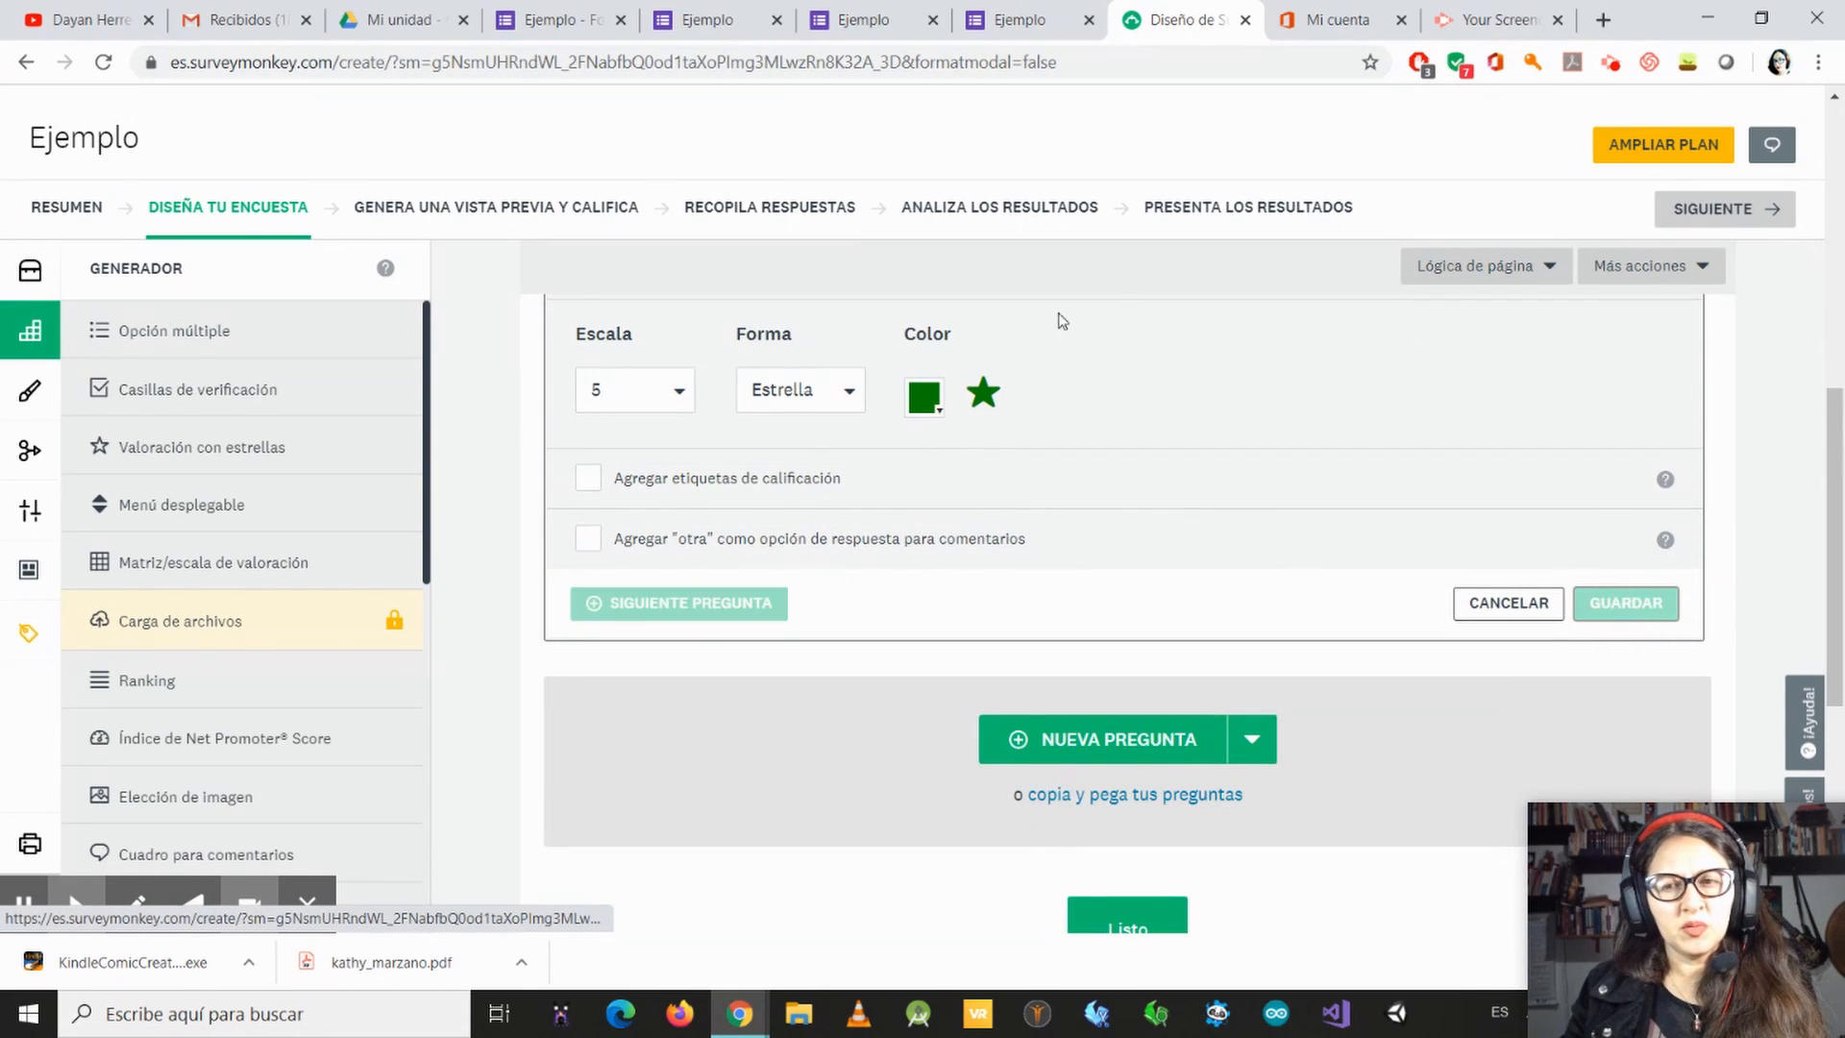
pyautogui.scroll(3, 631, 609)
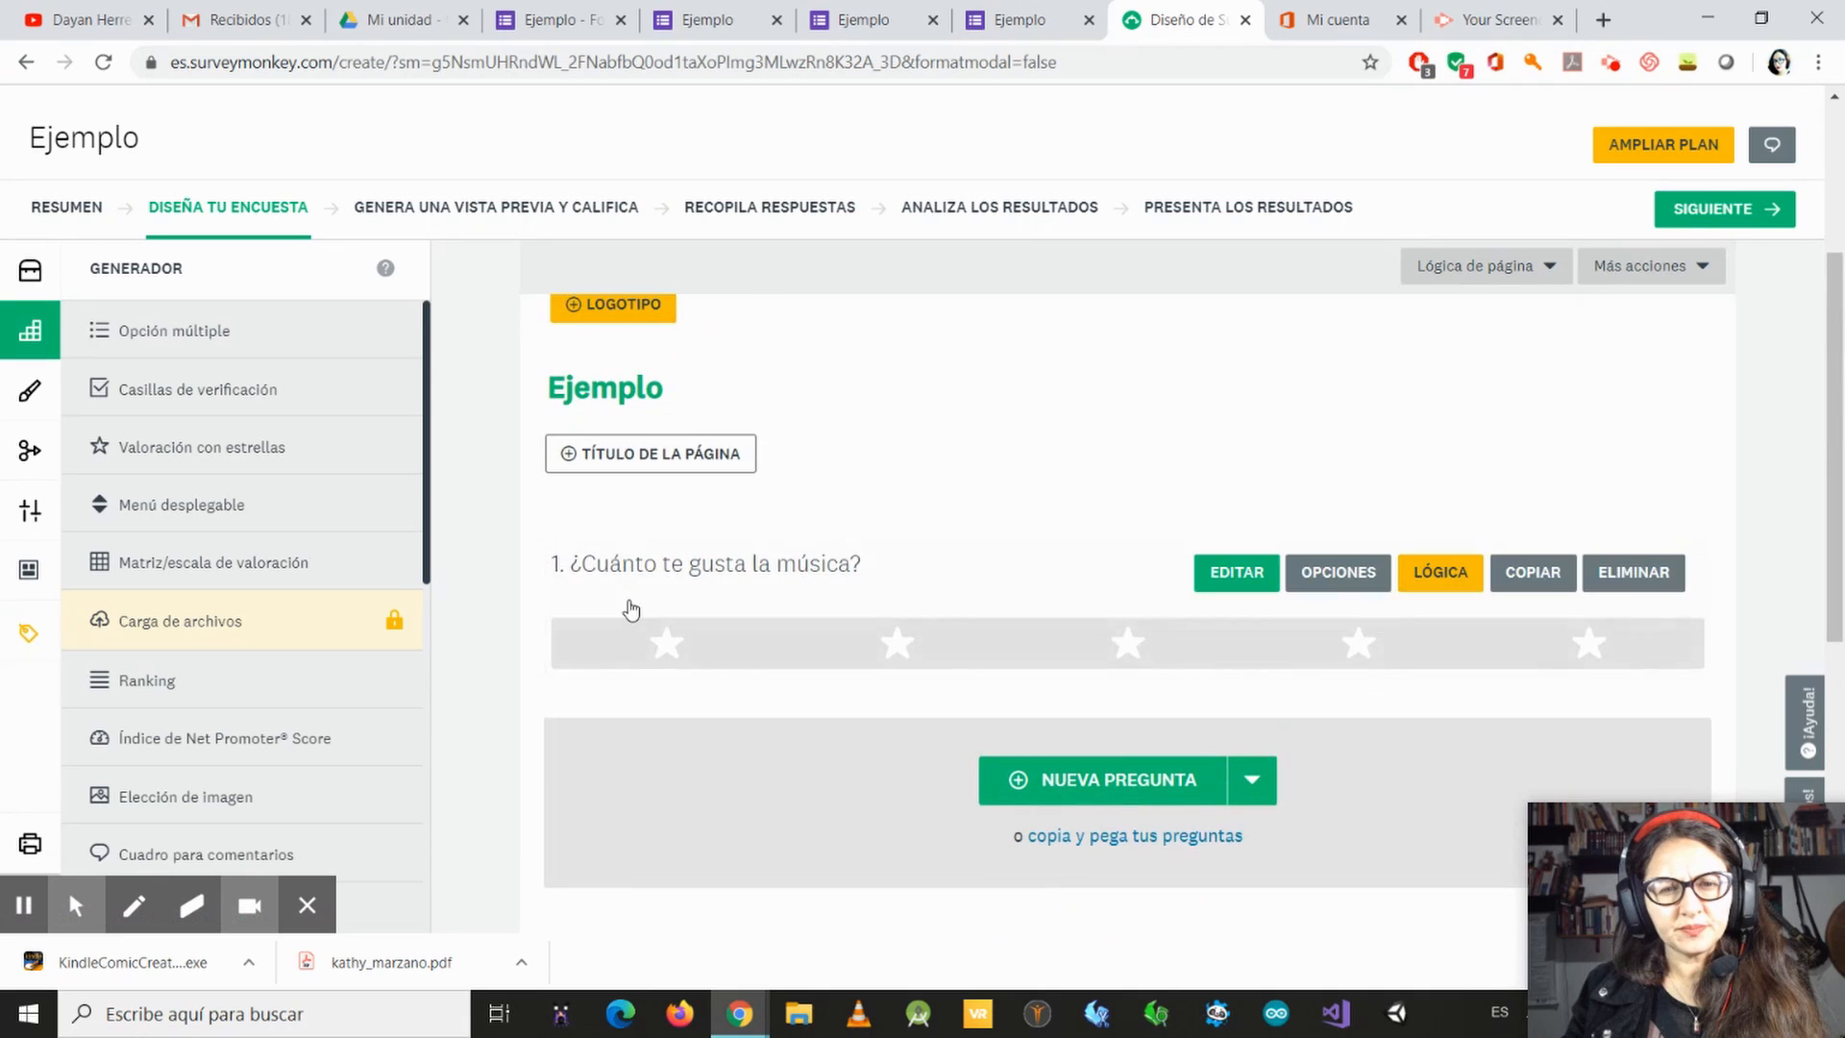
pyautogui.scroll(-3, 859, 405)
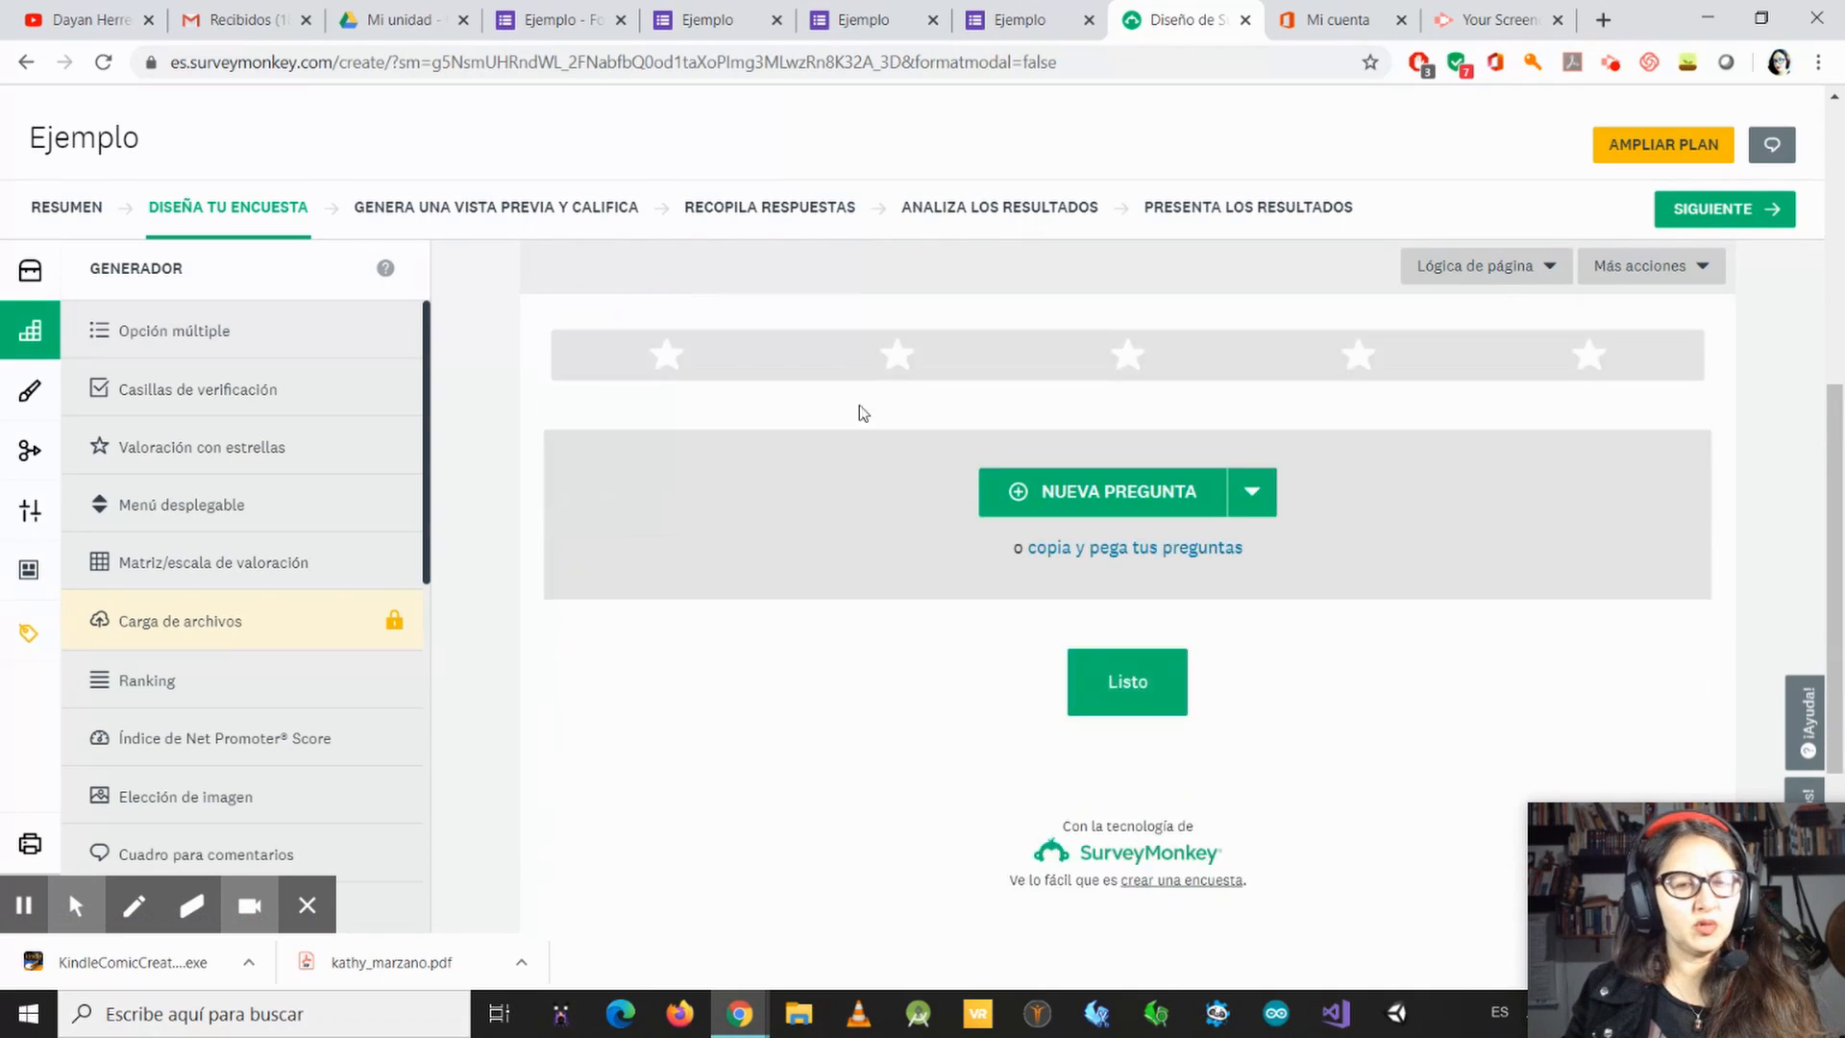
pyautogui.scroll(-1, 859, 406)
# Step: Examine the descriptions and sample questions for the Menú desplegable and Matriz/escala de valoración types, including the sample dropdown's choices
pyautogui.moveTo(146, 492)
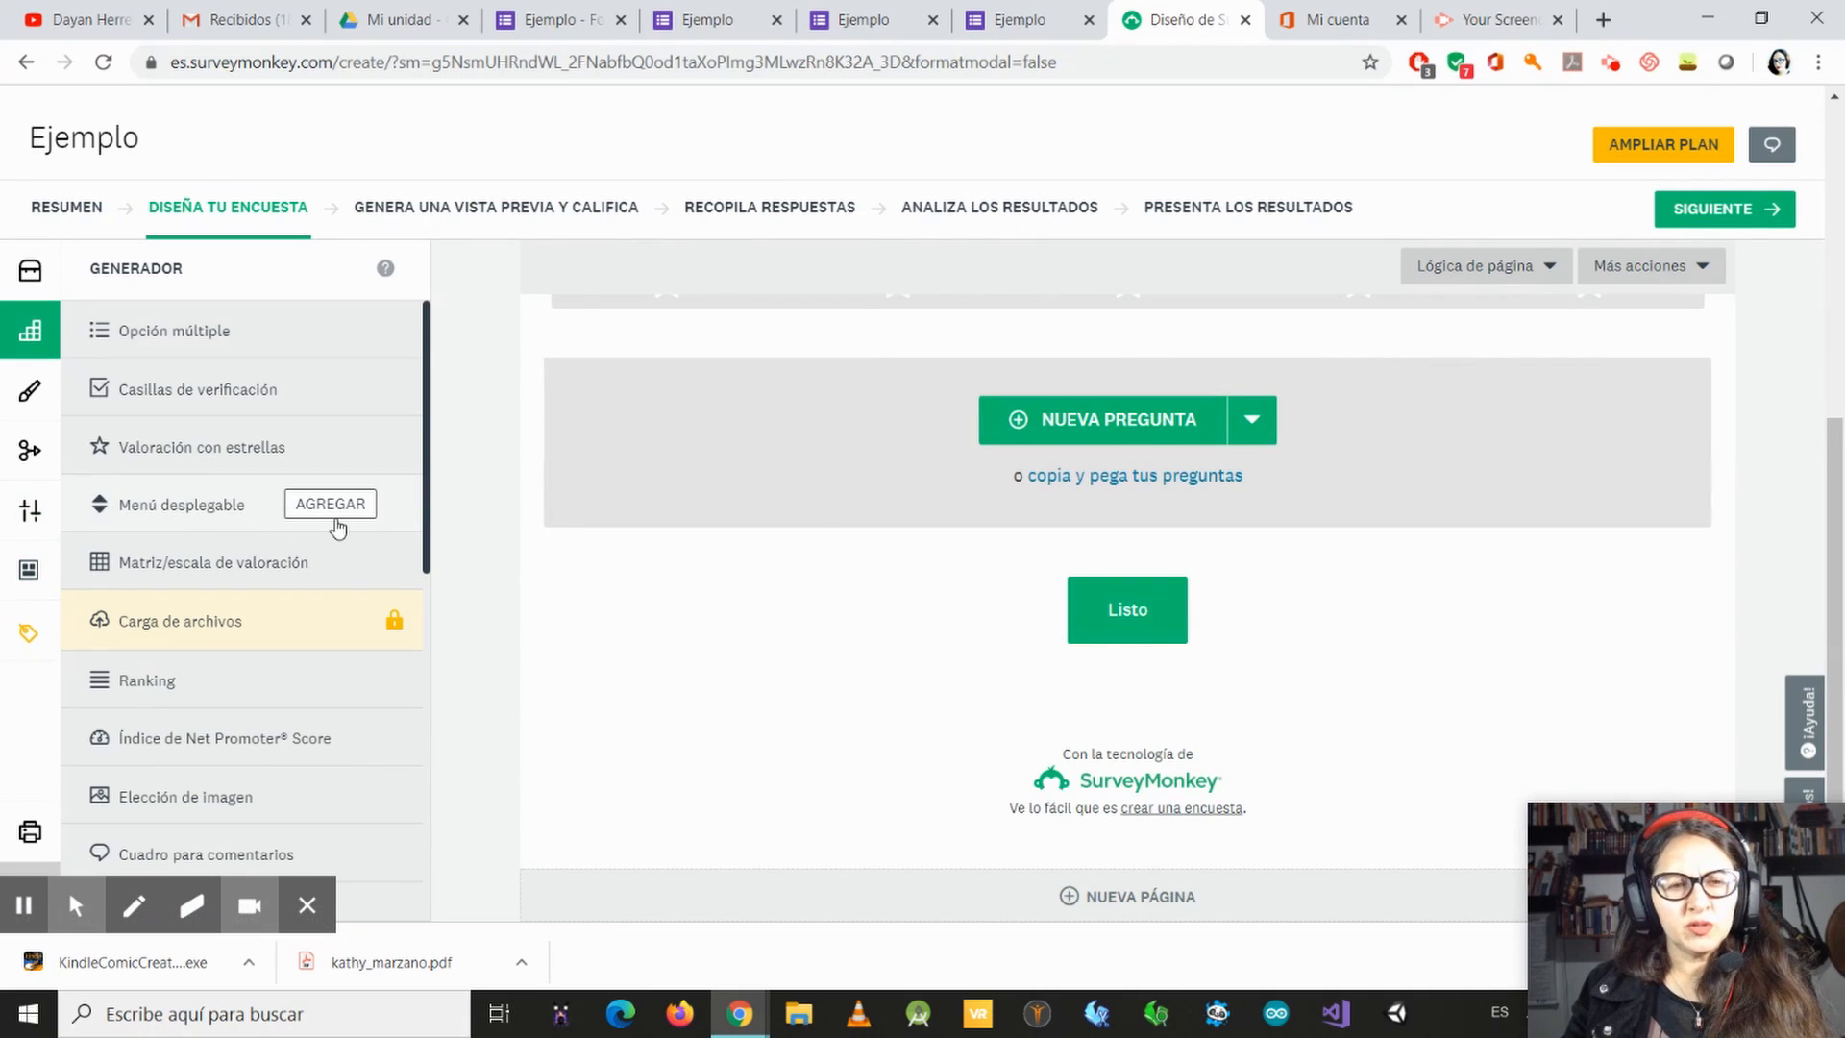
pyautogui.moveTo(337, 528)
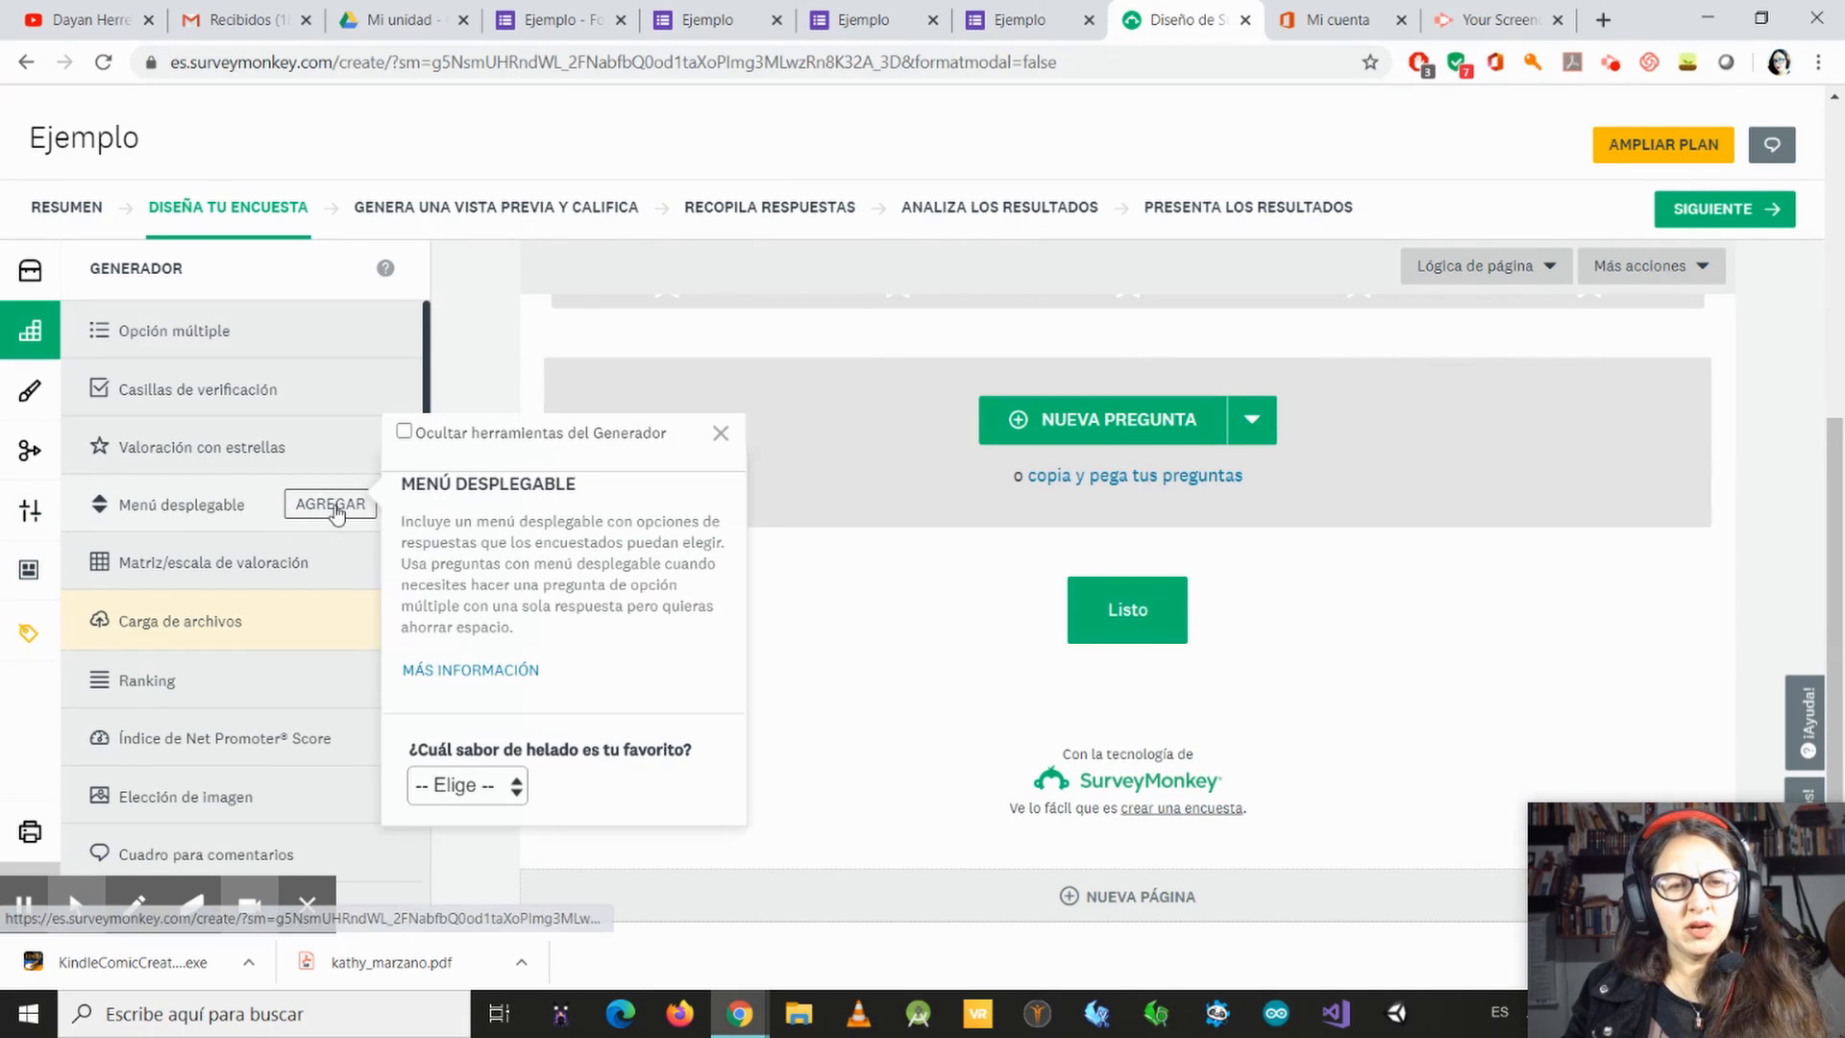
pyautogui.click(517, 788)
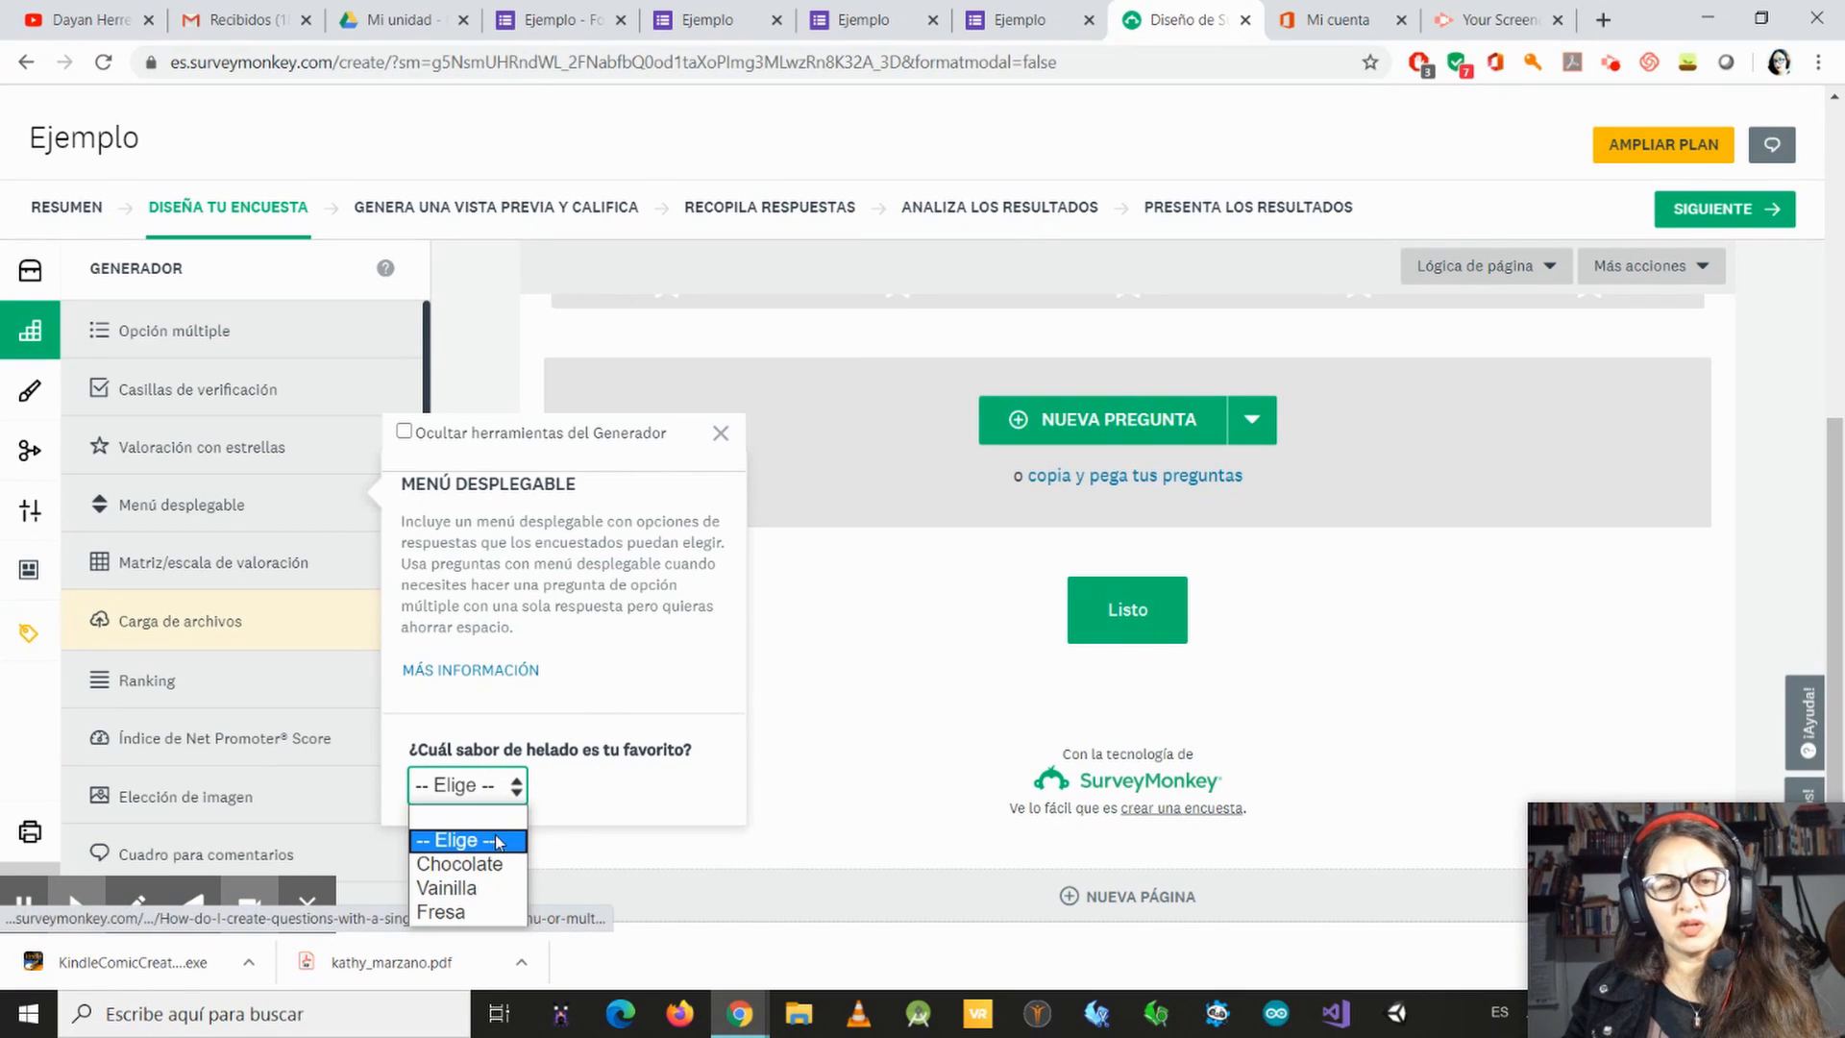
pyautogui.click(818, 693)
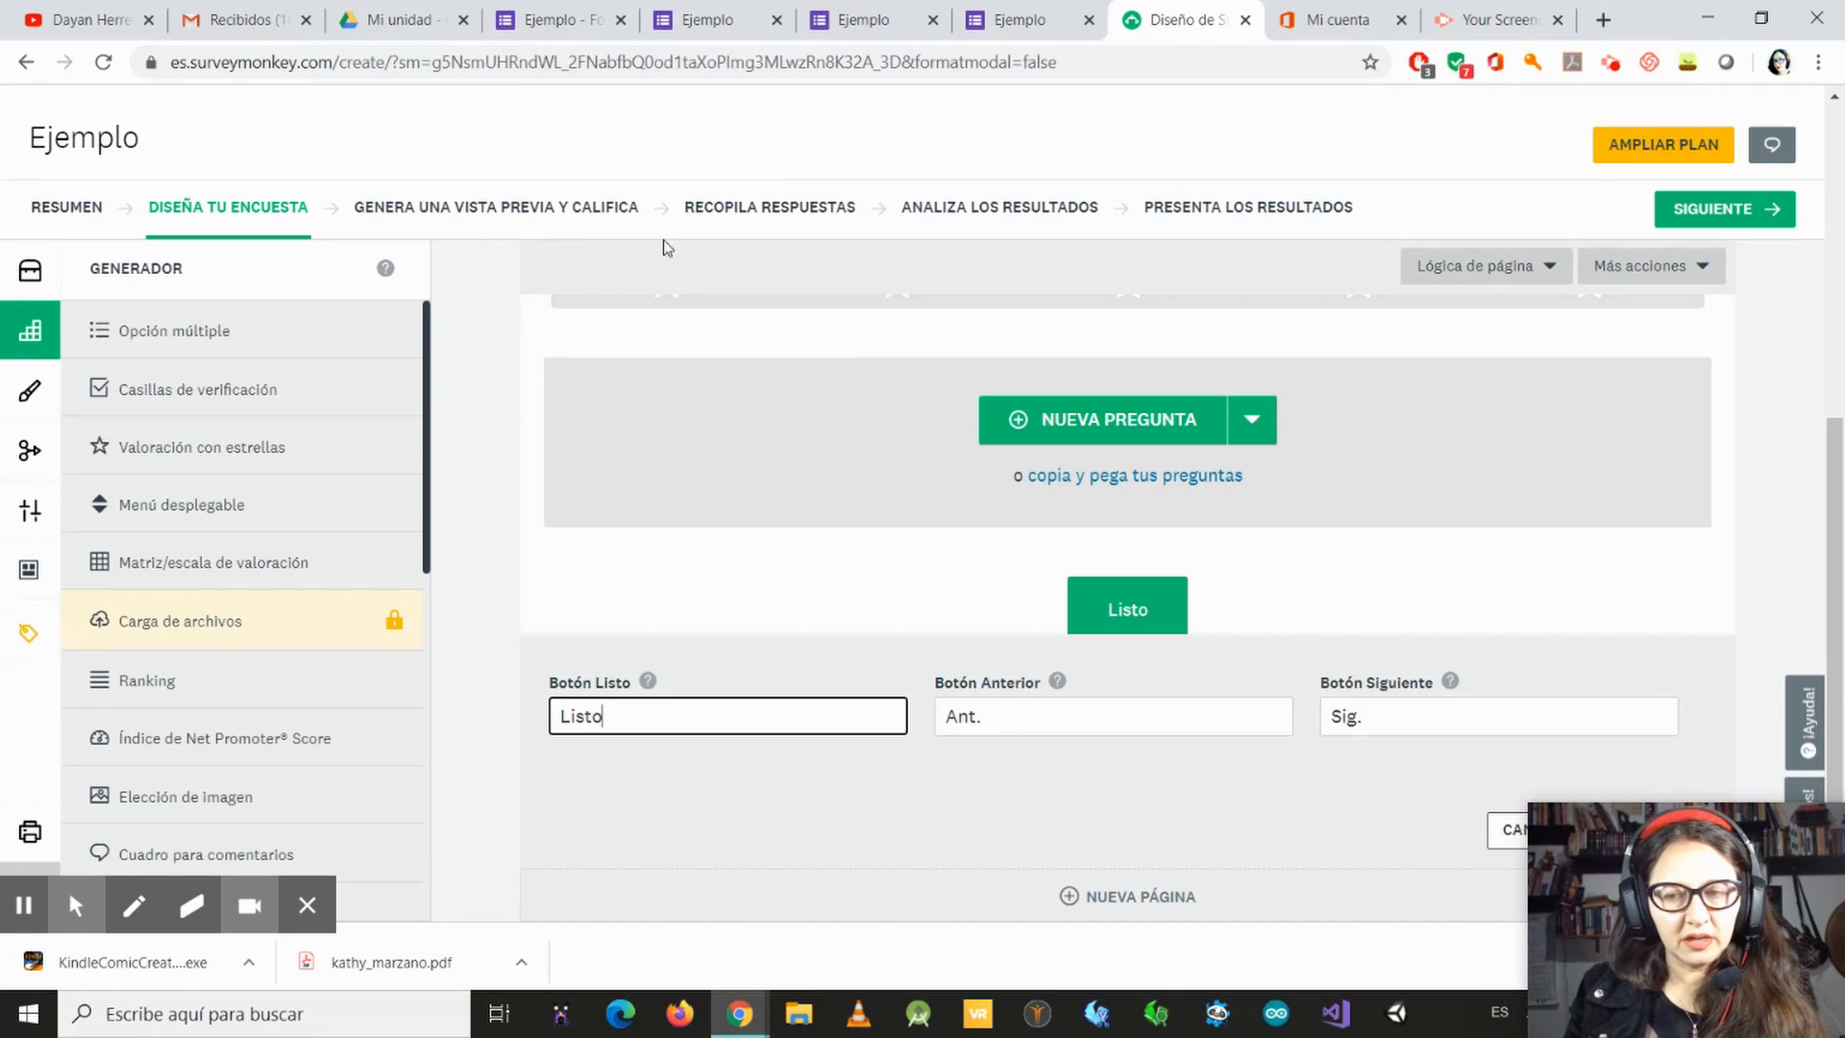
pyautogui.moveTo(175, 567)
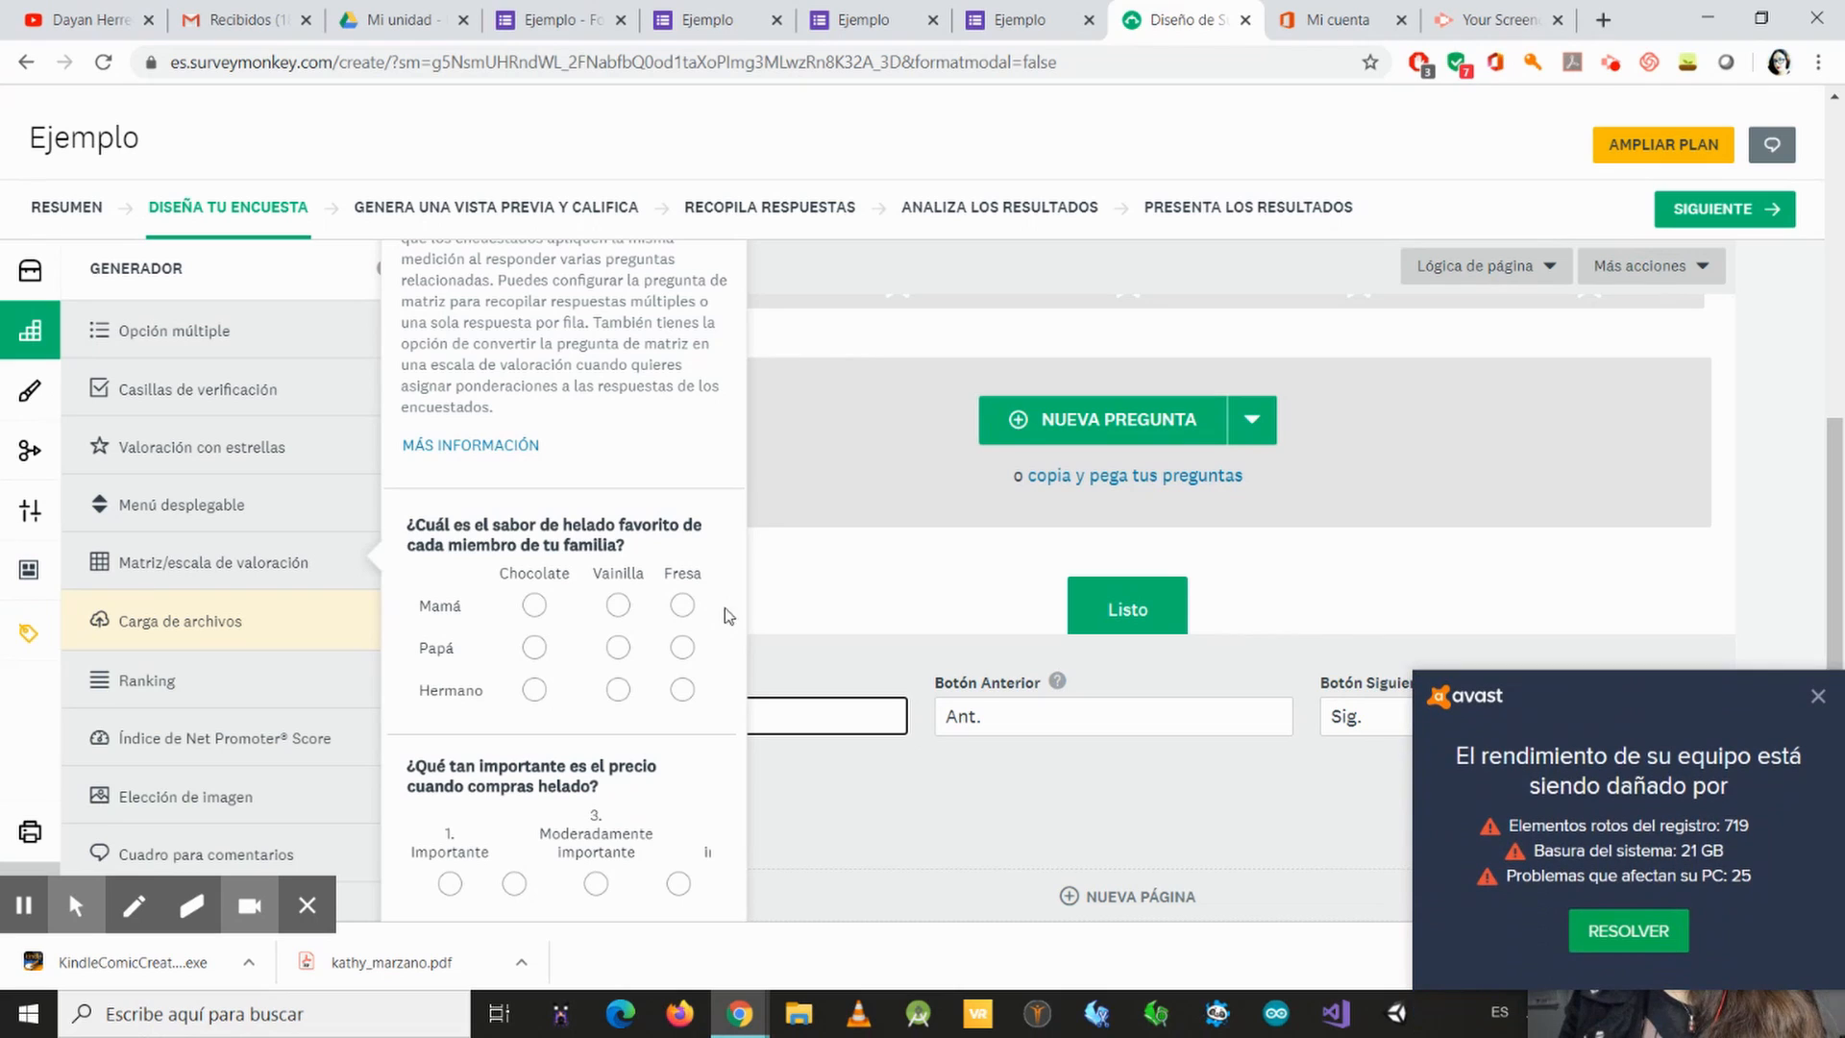
# Step: Dismiss the Avast performance notification and close the antivirus window covering the survey editor
pyautogui.click(1839, 733)
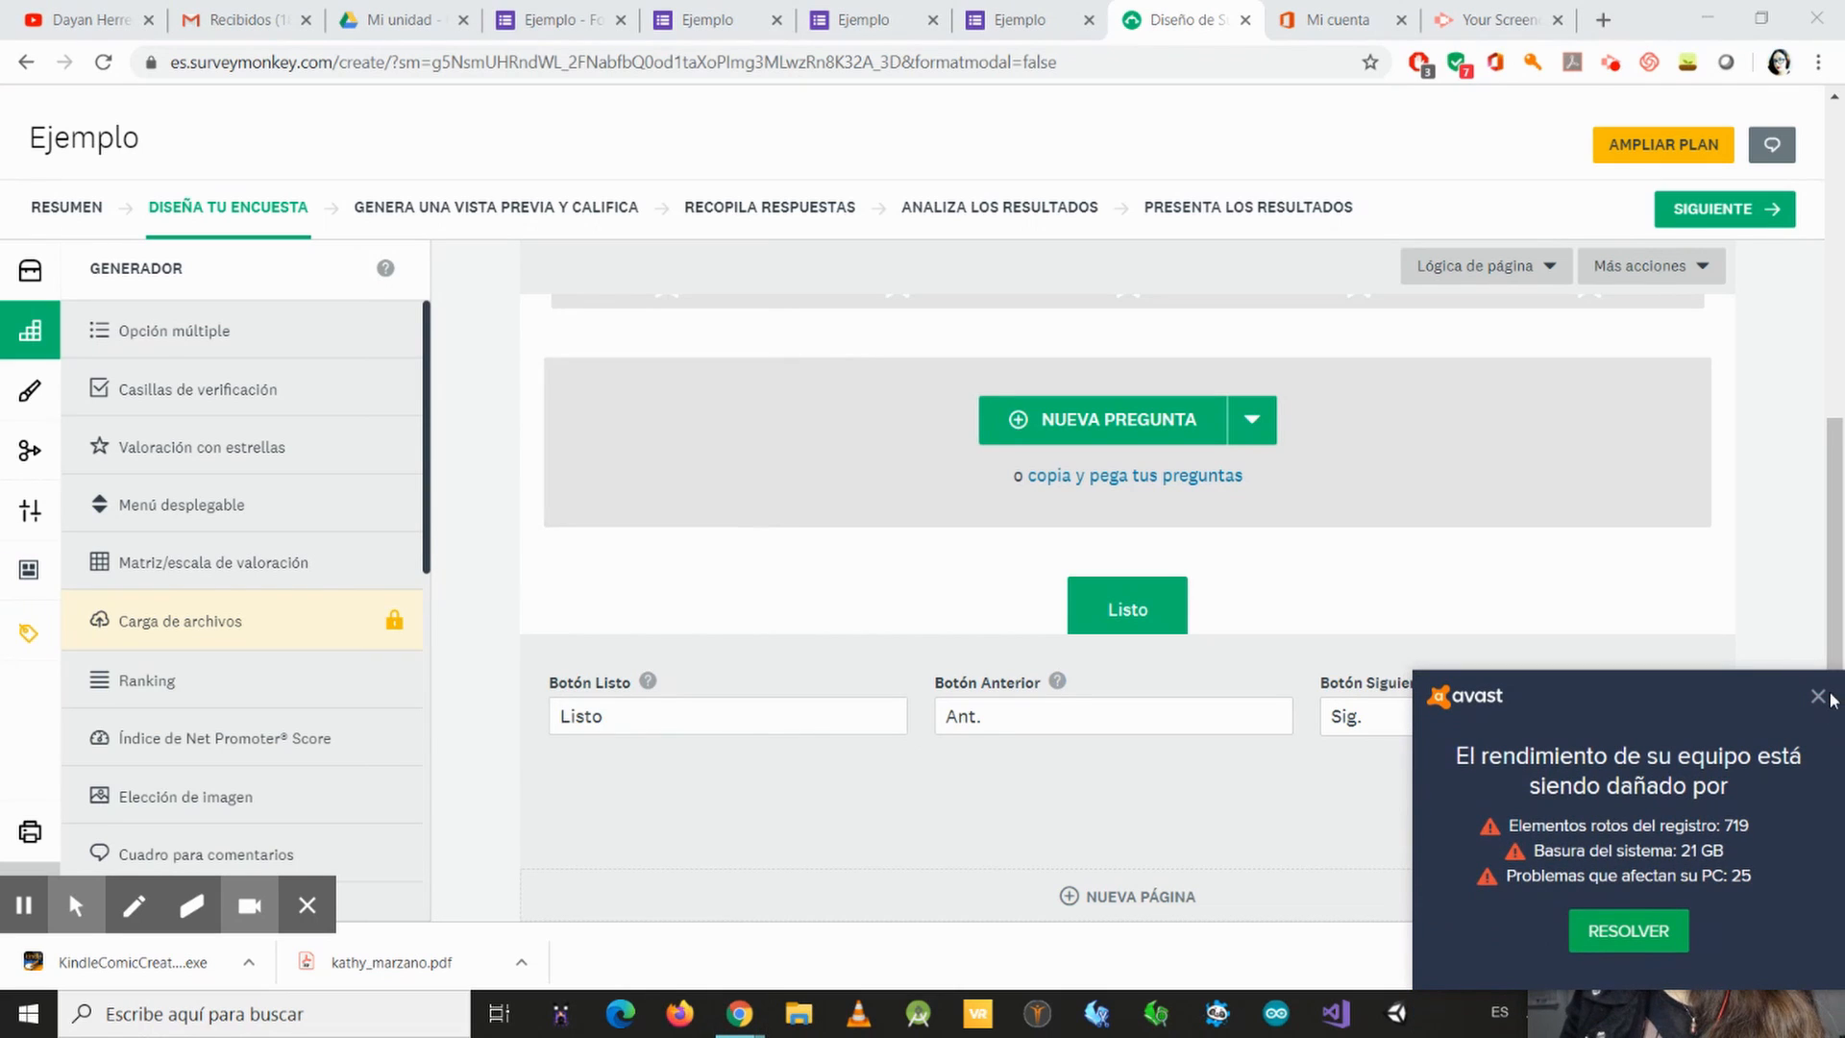
pyautogui.click(1825, 698)
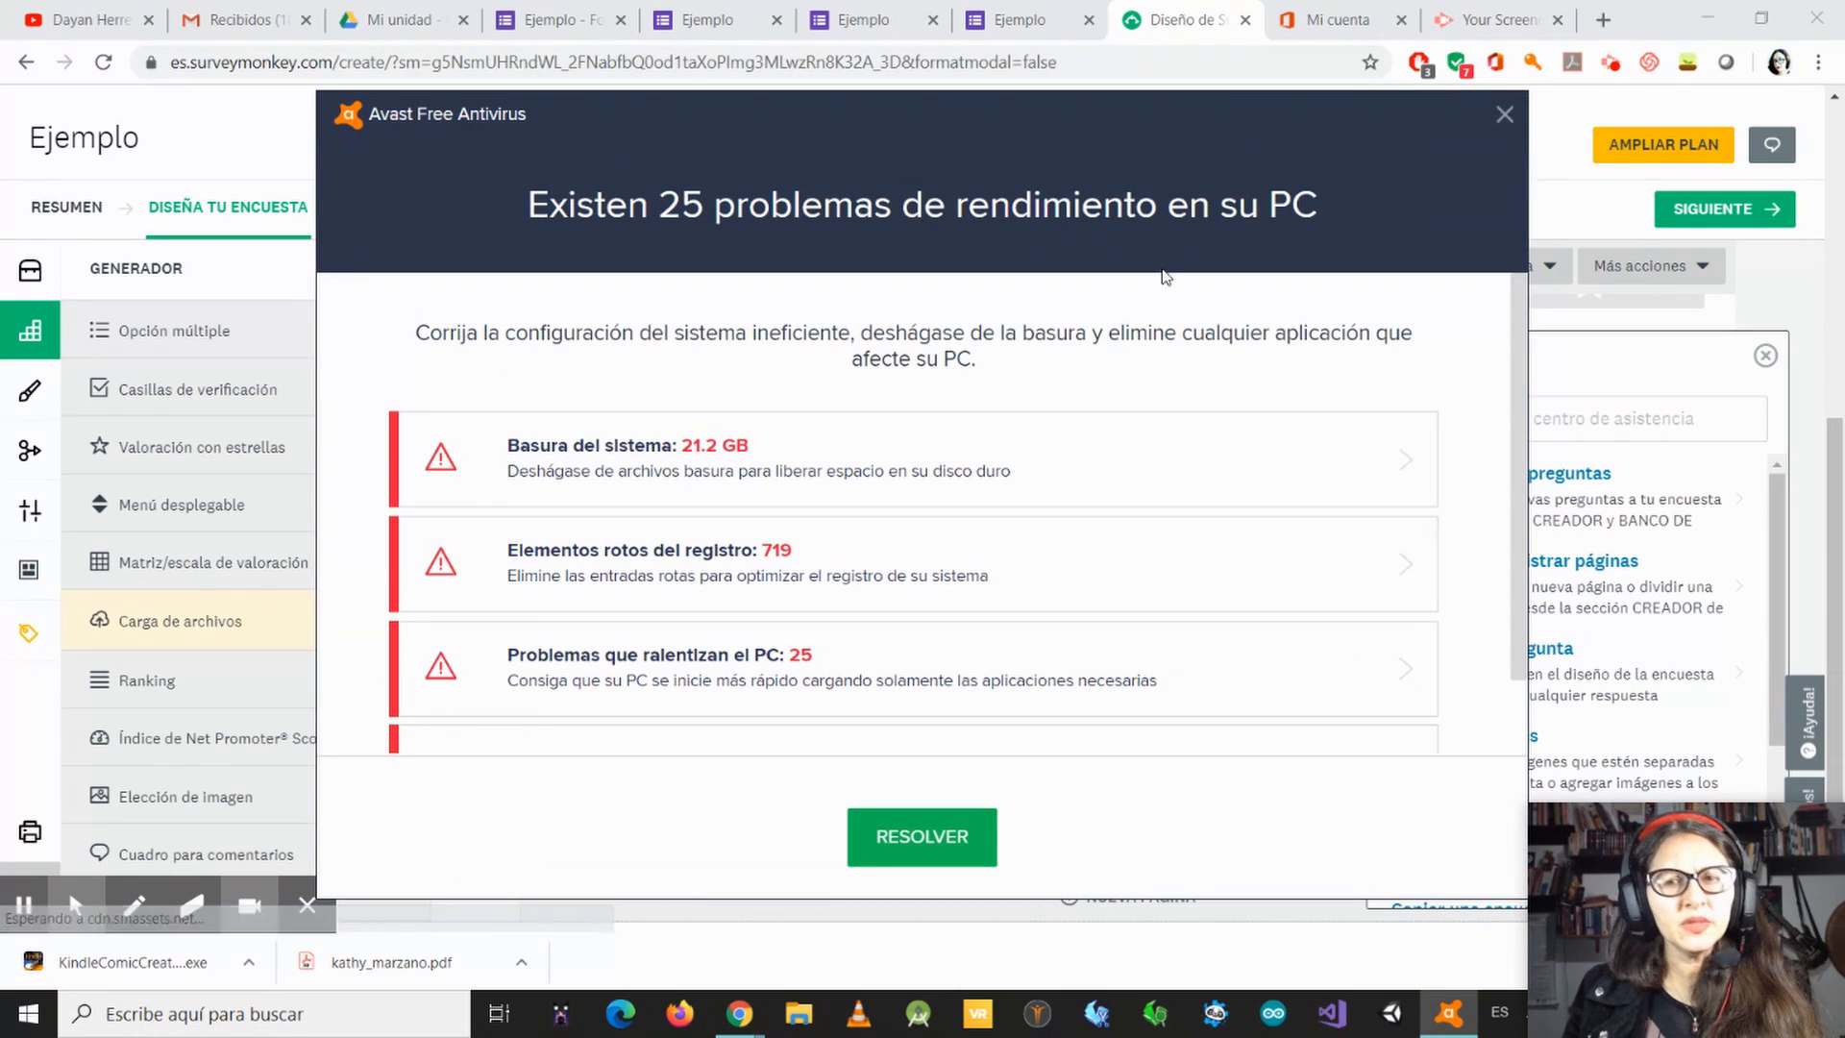
pyautogui.click(1504, 114)
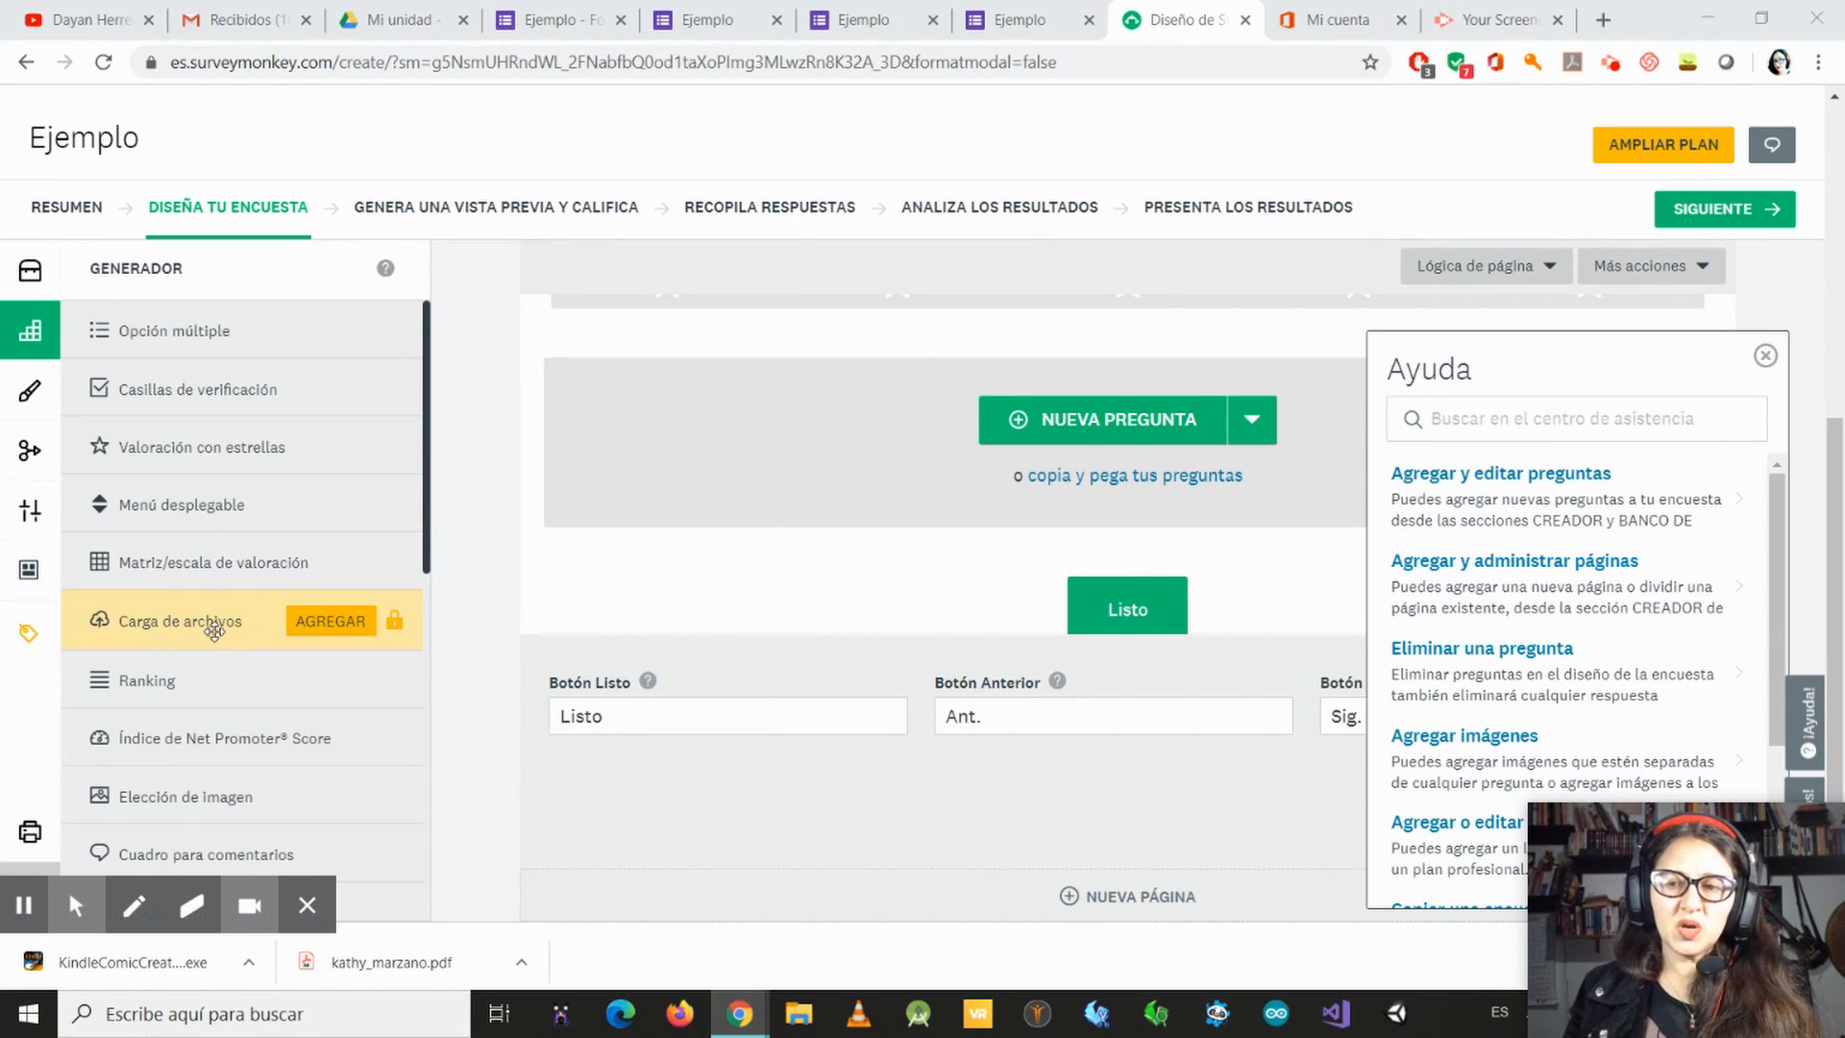
# Step: Examine the Ranking question type and try its sample, ranking Chocolate 1 and Vainilla 3 and choosing a rank for Fresa
pyautogui.scroll(-1, 154, 646)
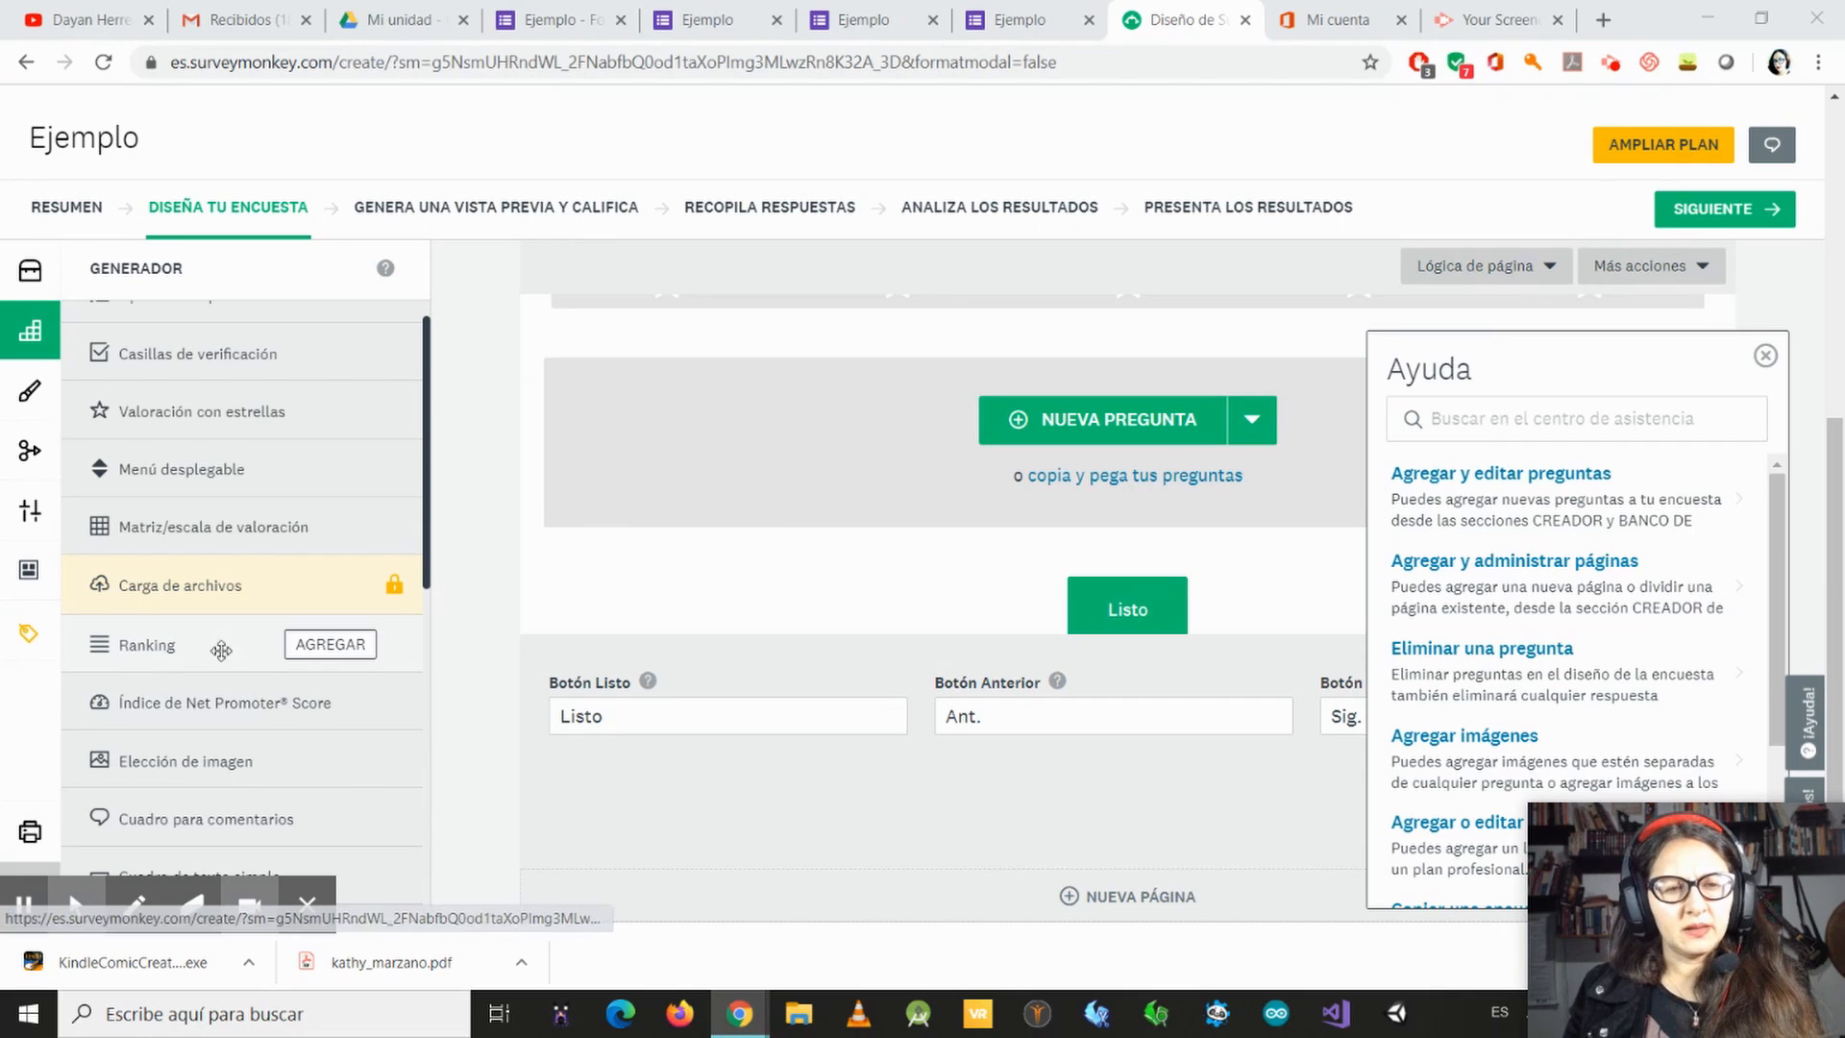
pyautogui.moveTo(344, 663)
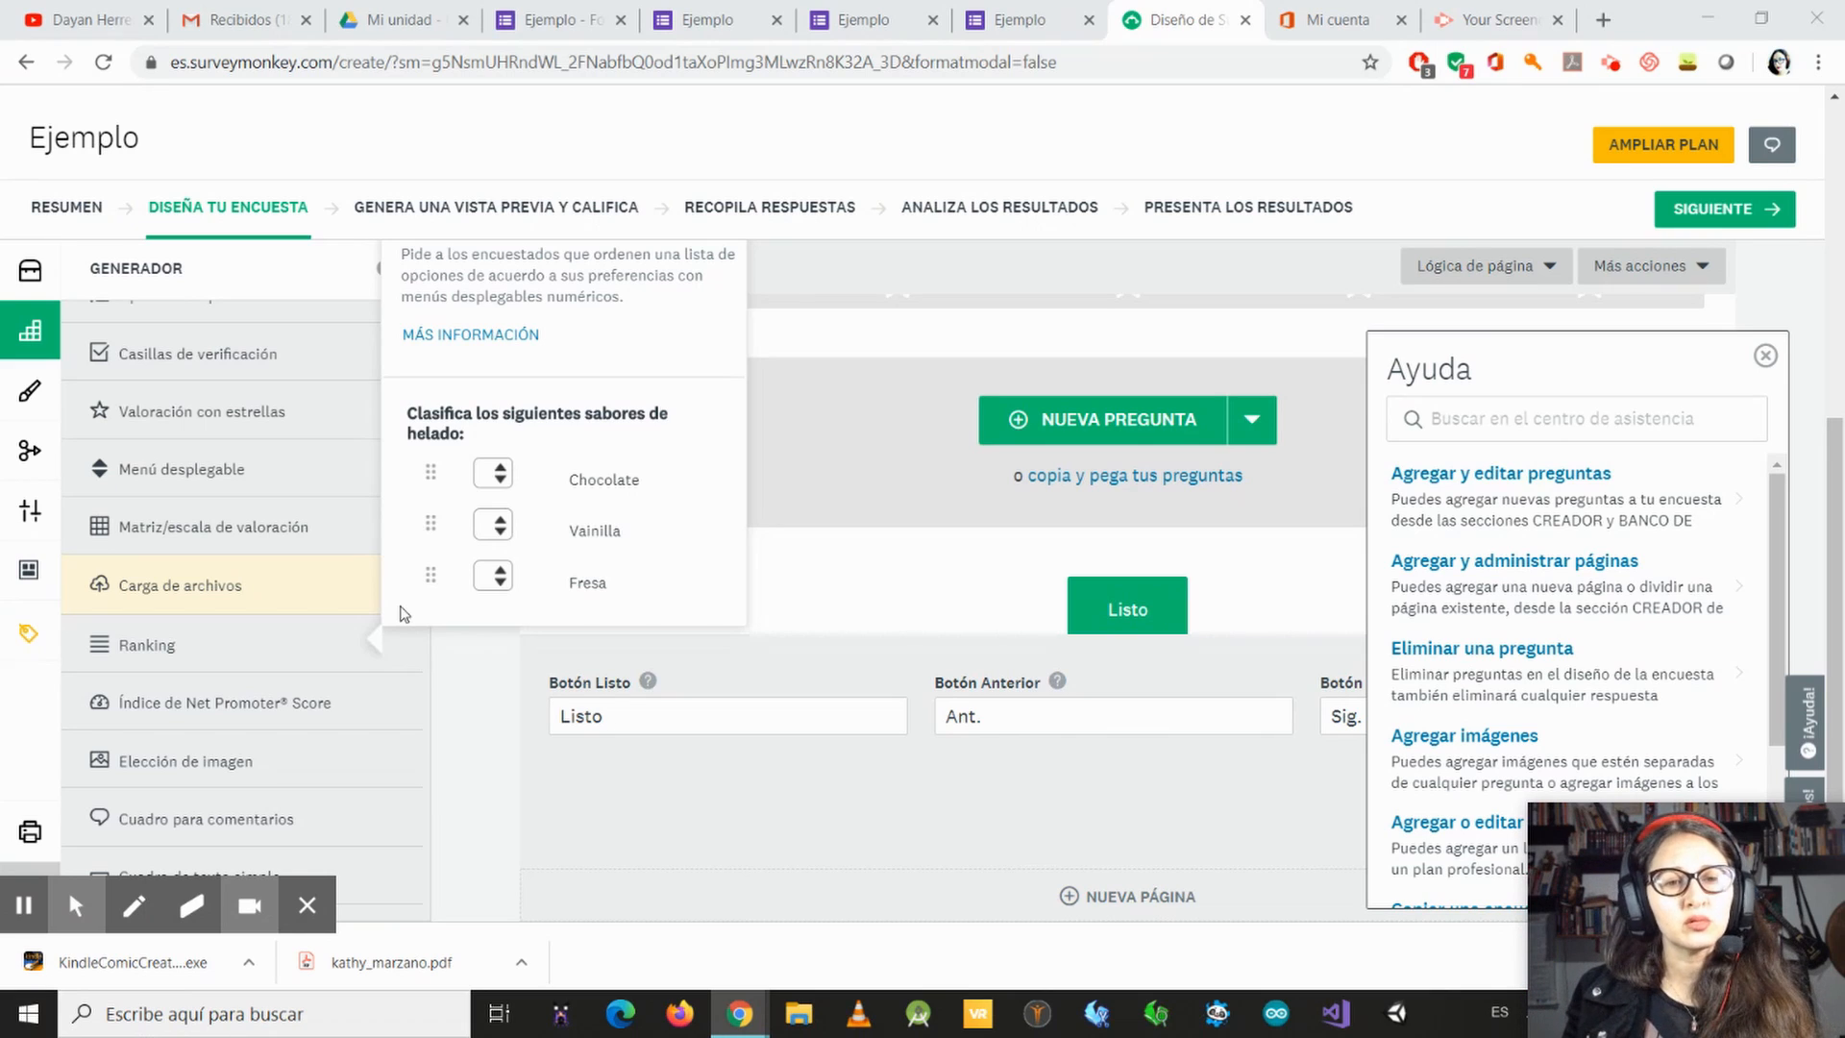
pyautogui.click(499, 476)
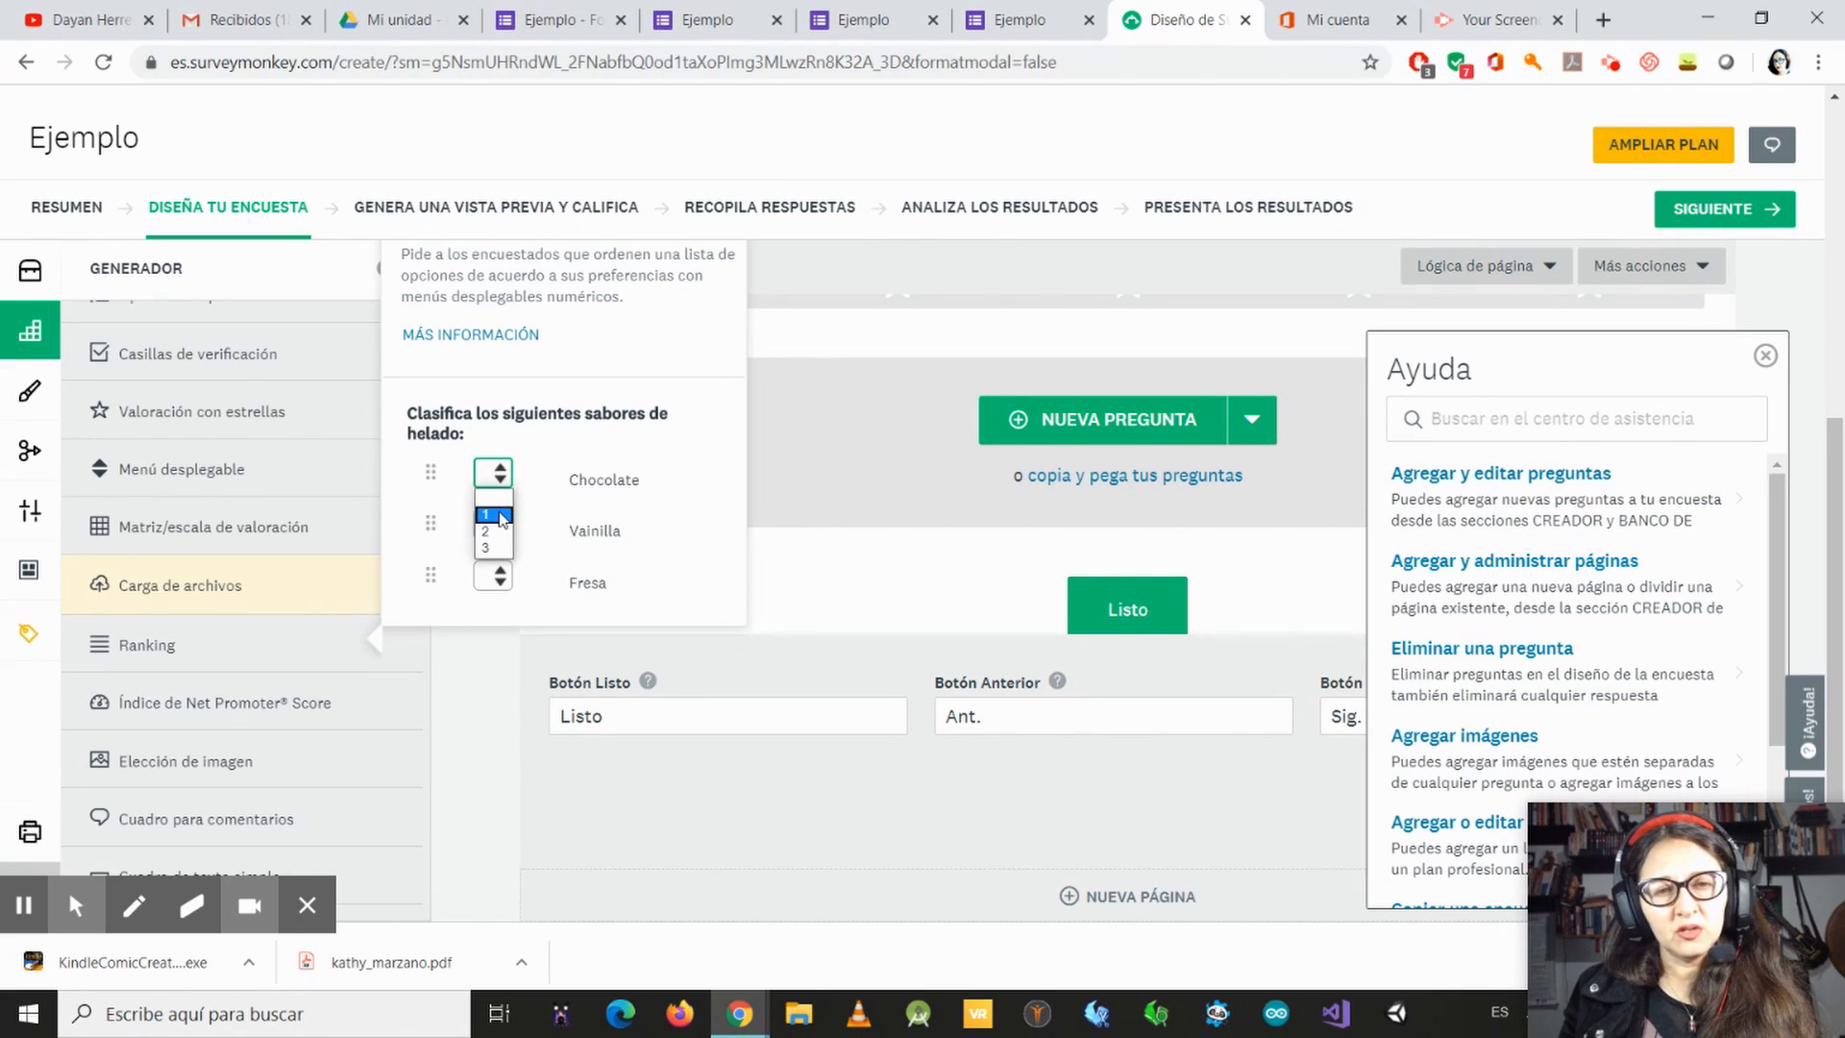
pyautogui.click(495, 516)
pyautogui.click(495, 524)
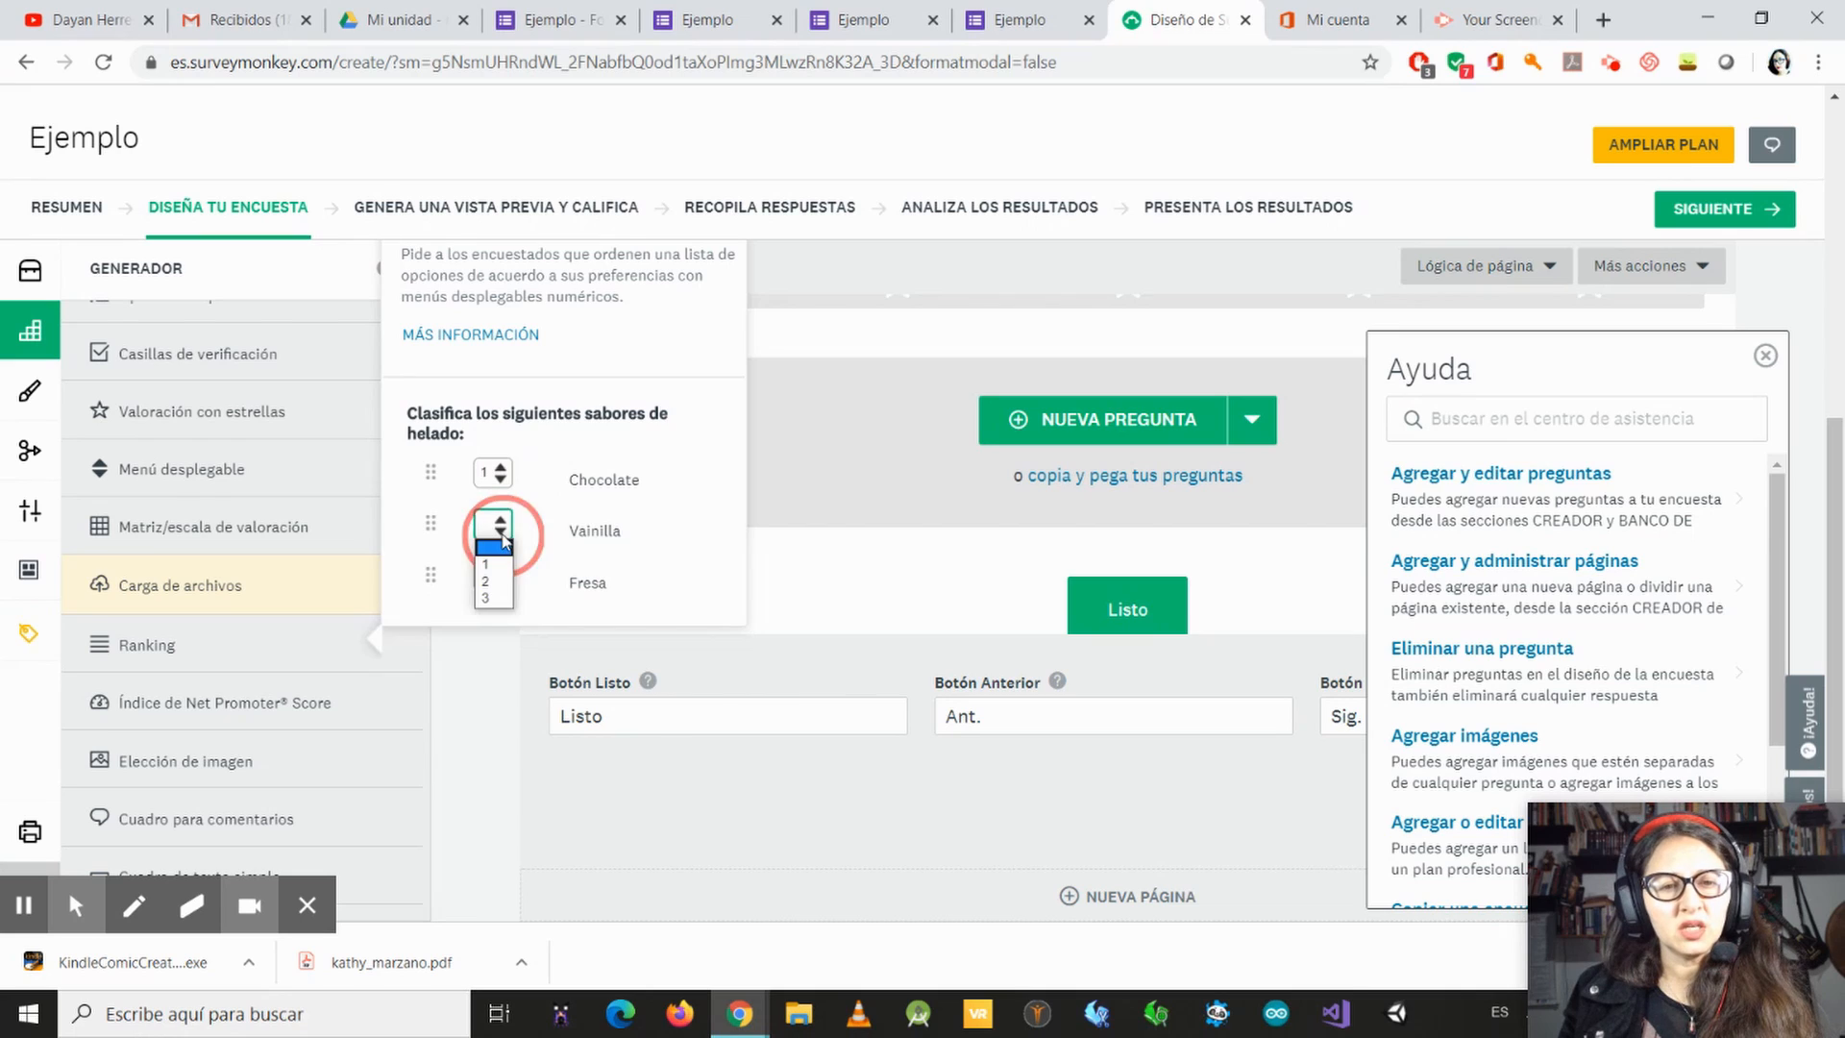
pyautogui.click(500, 582)
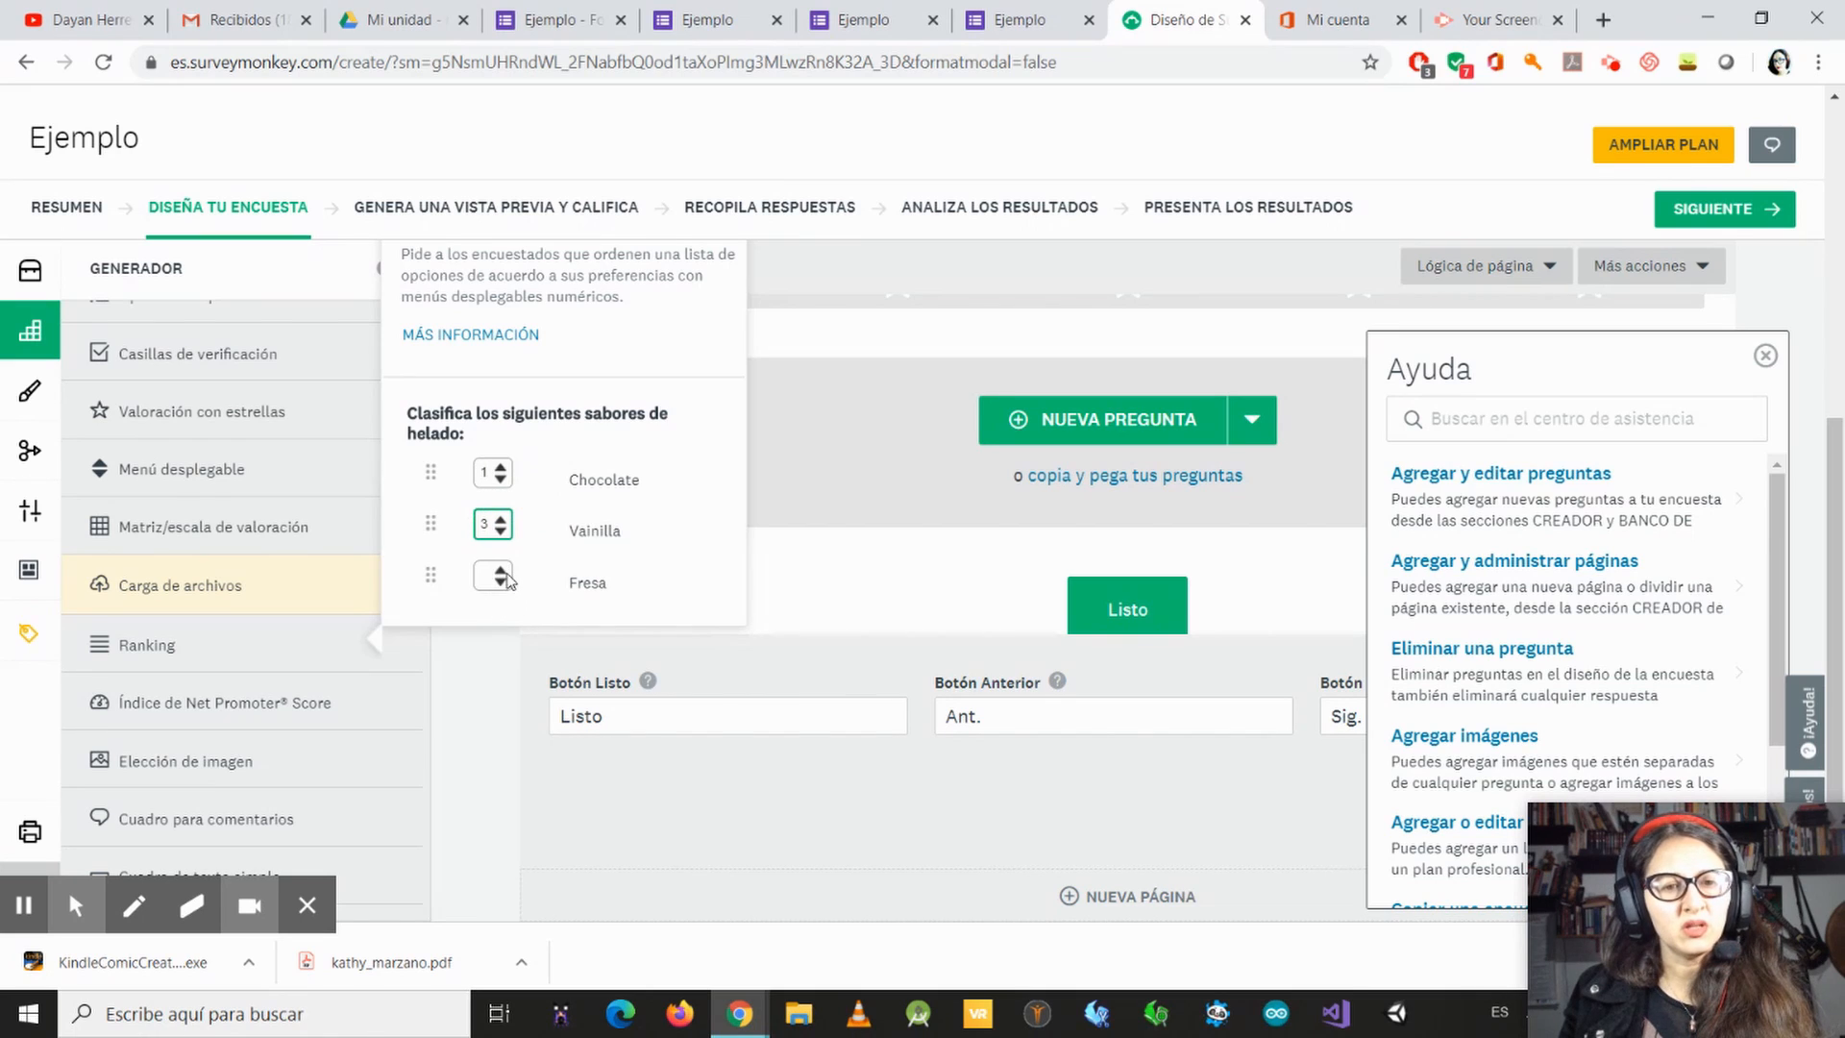
pyautogui.click(508, 579)
pyautogui.click(500, 623)
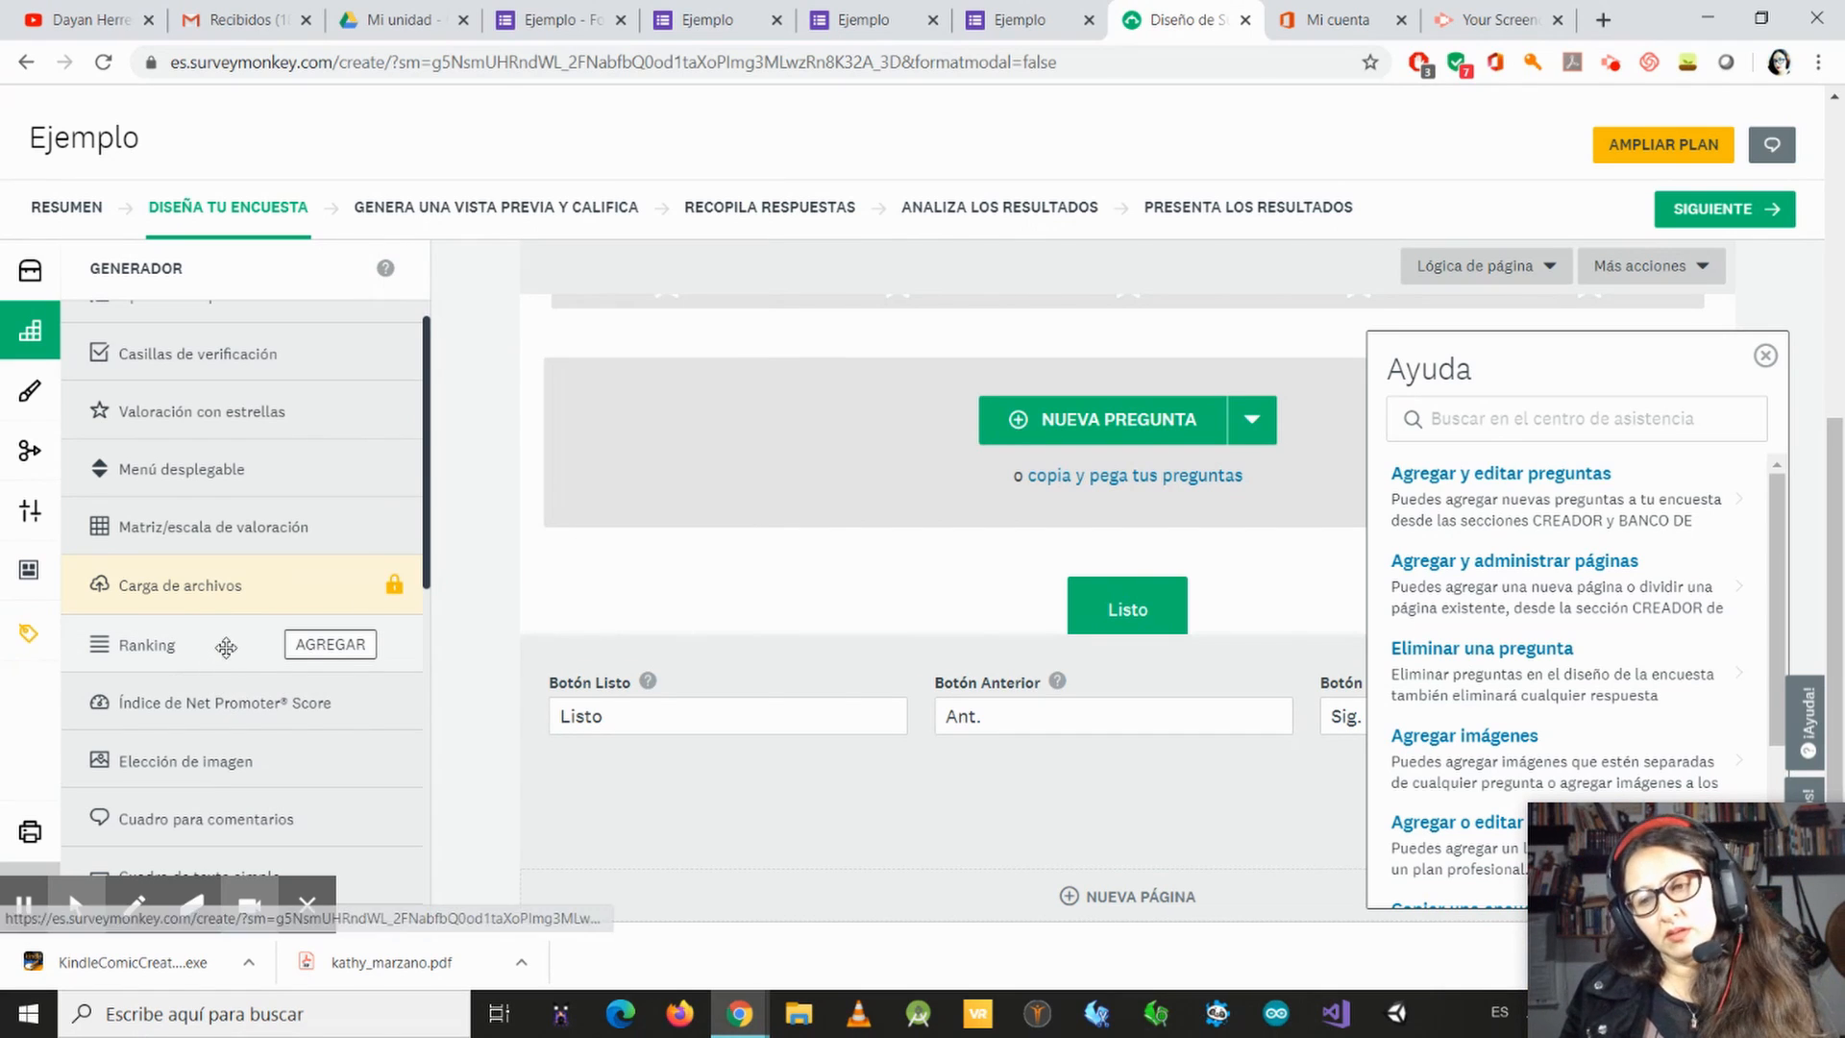
# Step: Add an Elección de imagen question below the star rating question and look over its image answer fields
pyautogui.moveTo(205, 641)
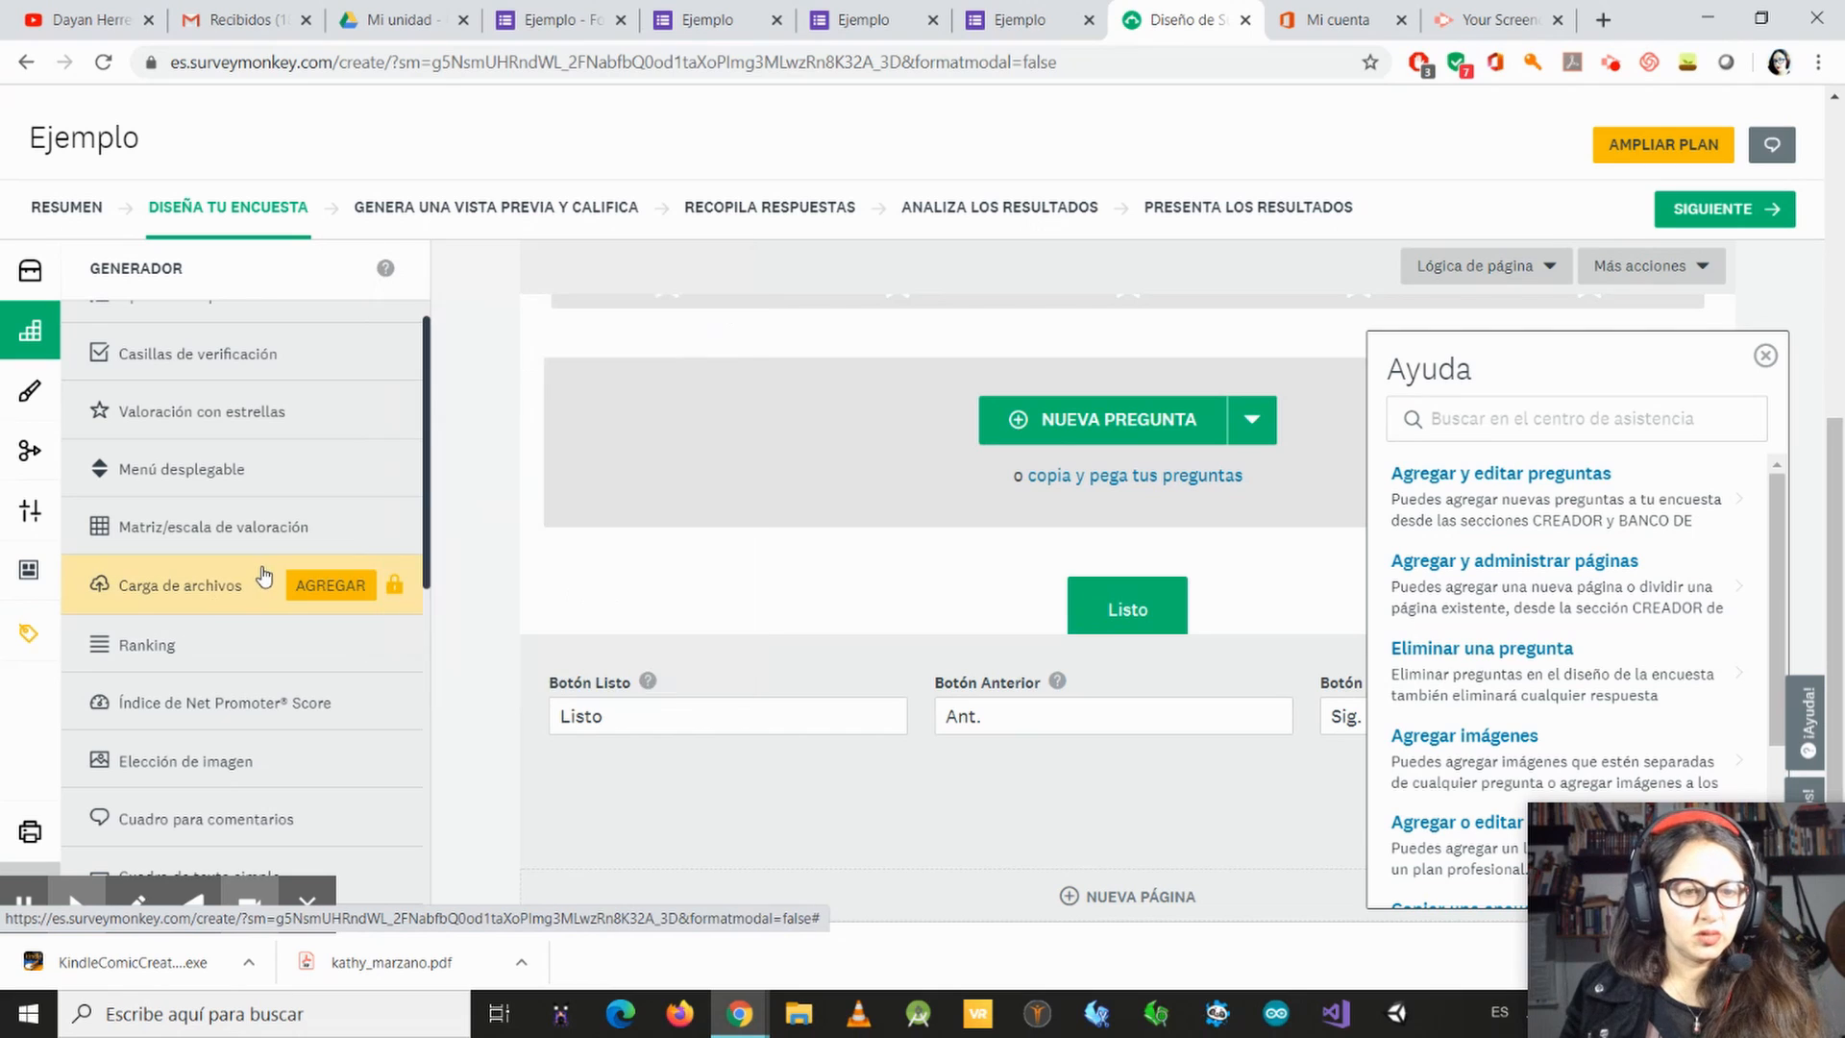
pyautogui.scroll(-1, 288, 606)
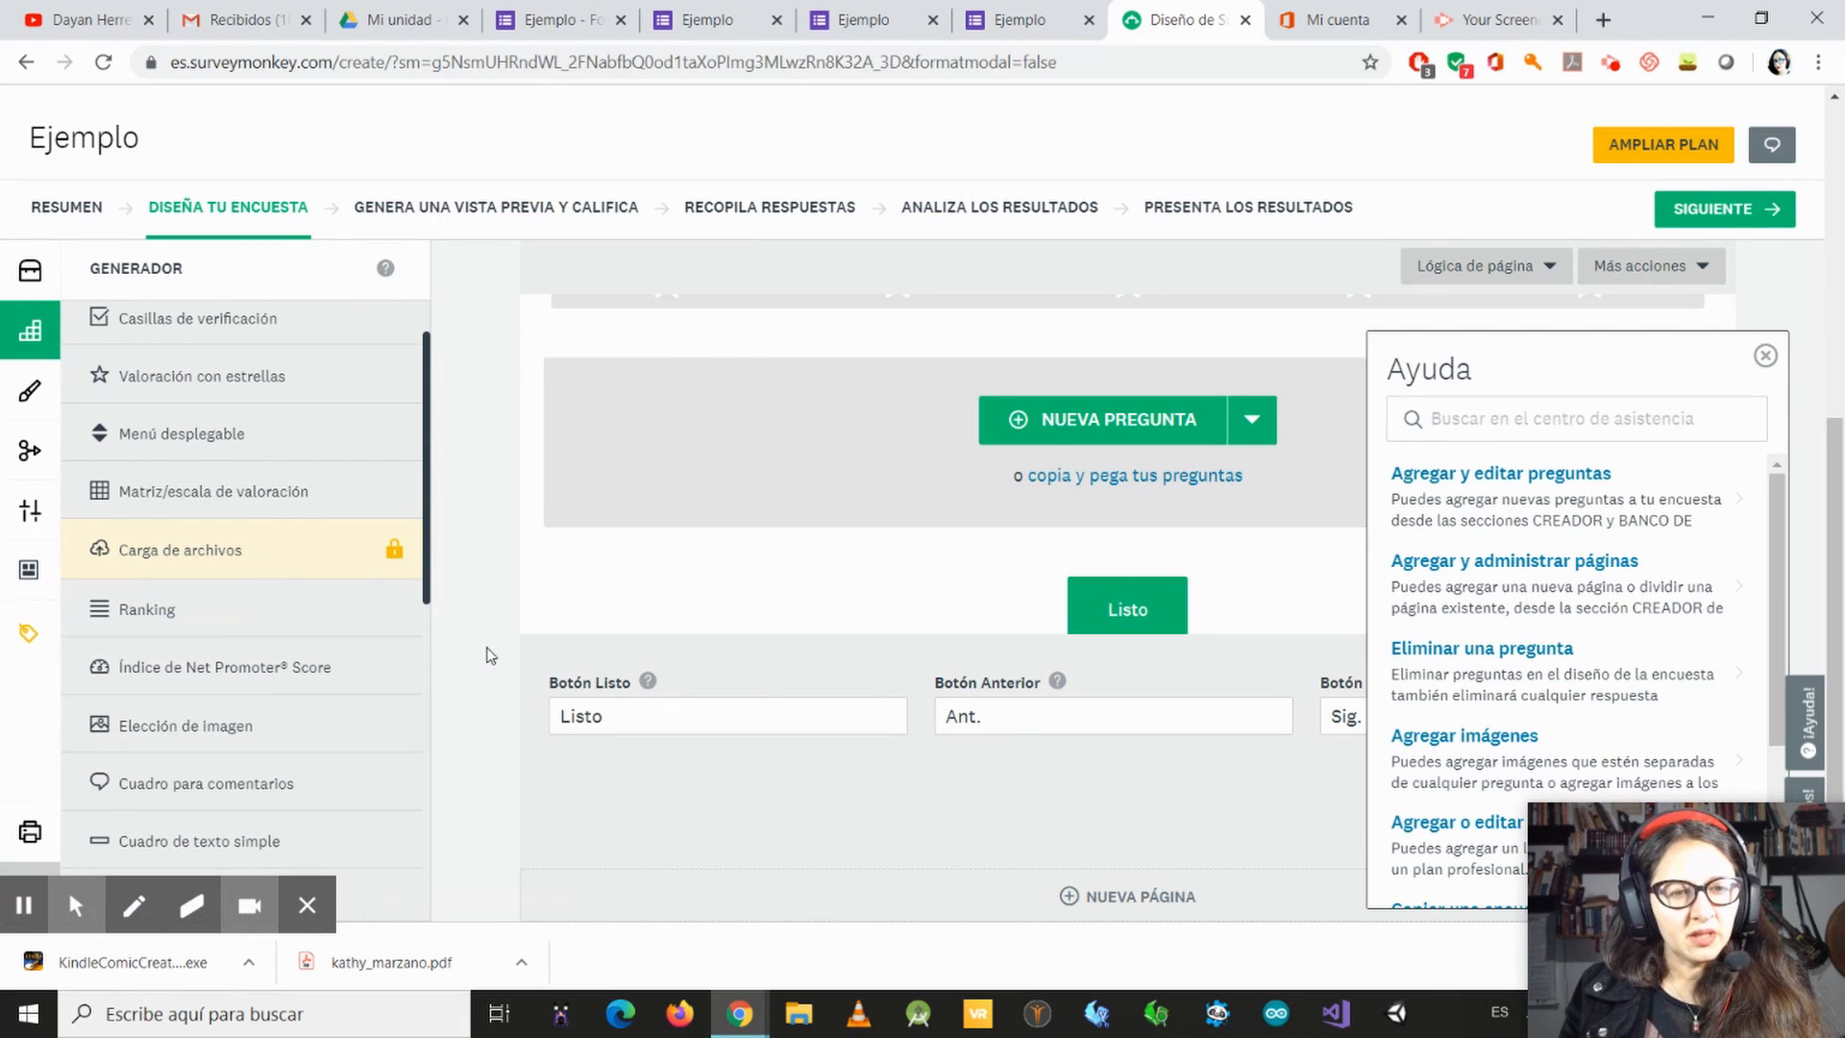
pyautogui.scroll(-2, 489, 631)
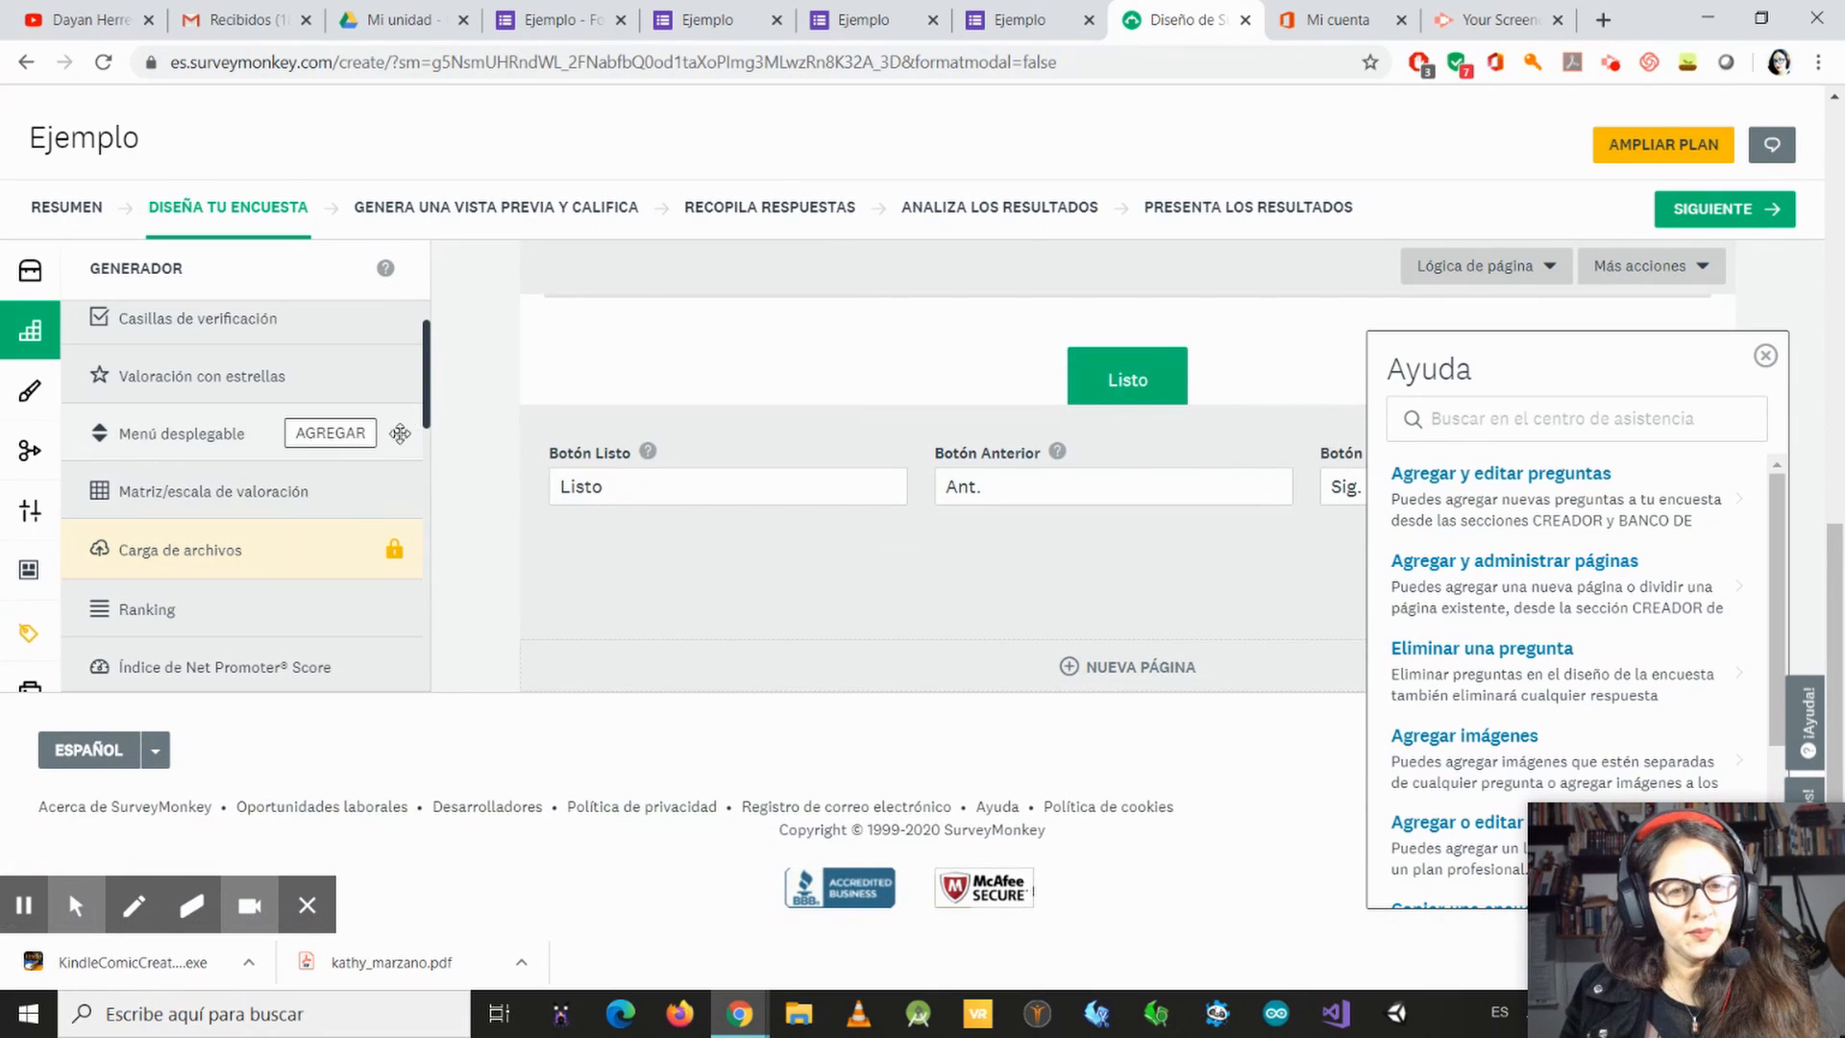
pyautogui.scroll(-2, 419, 552)
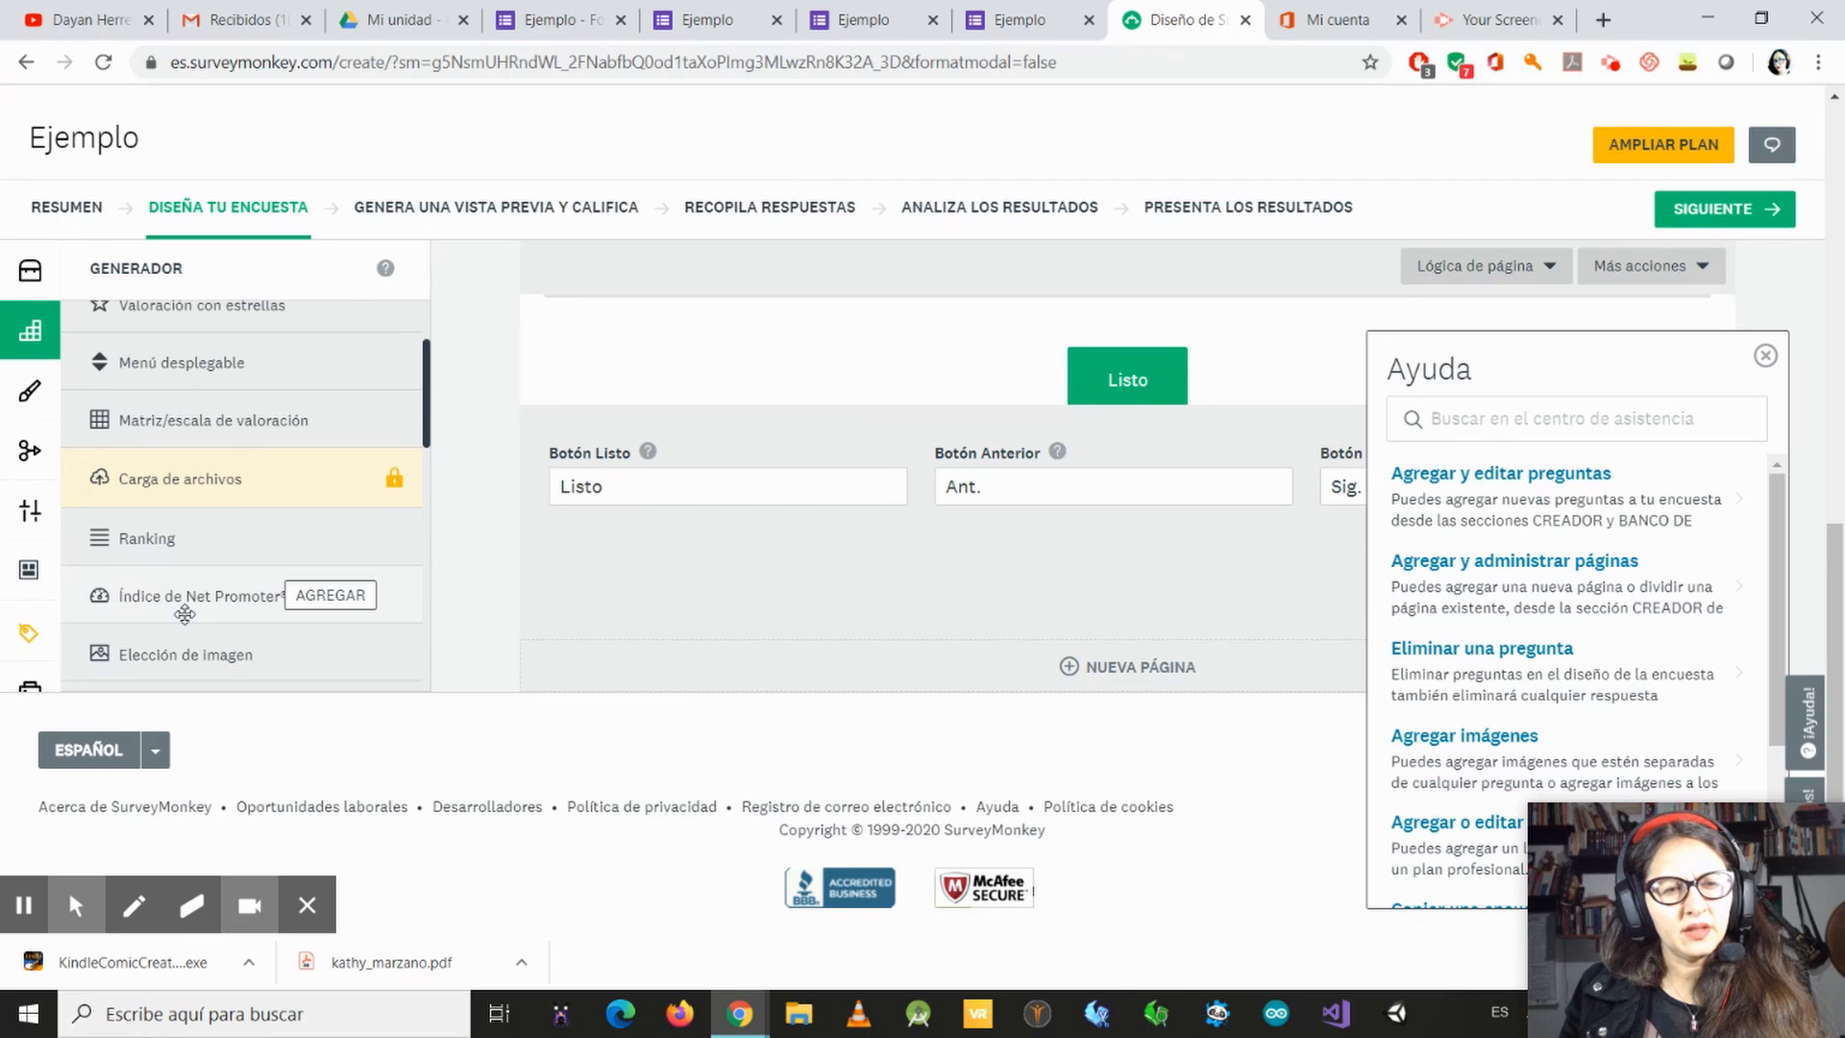
pyautogui.click(172, 663)
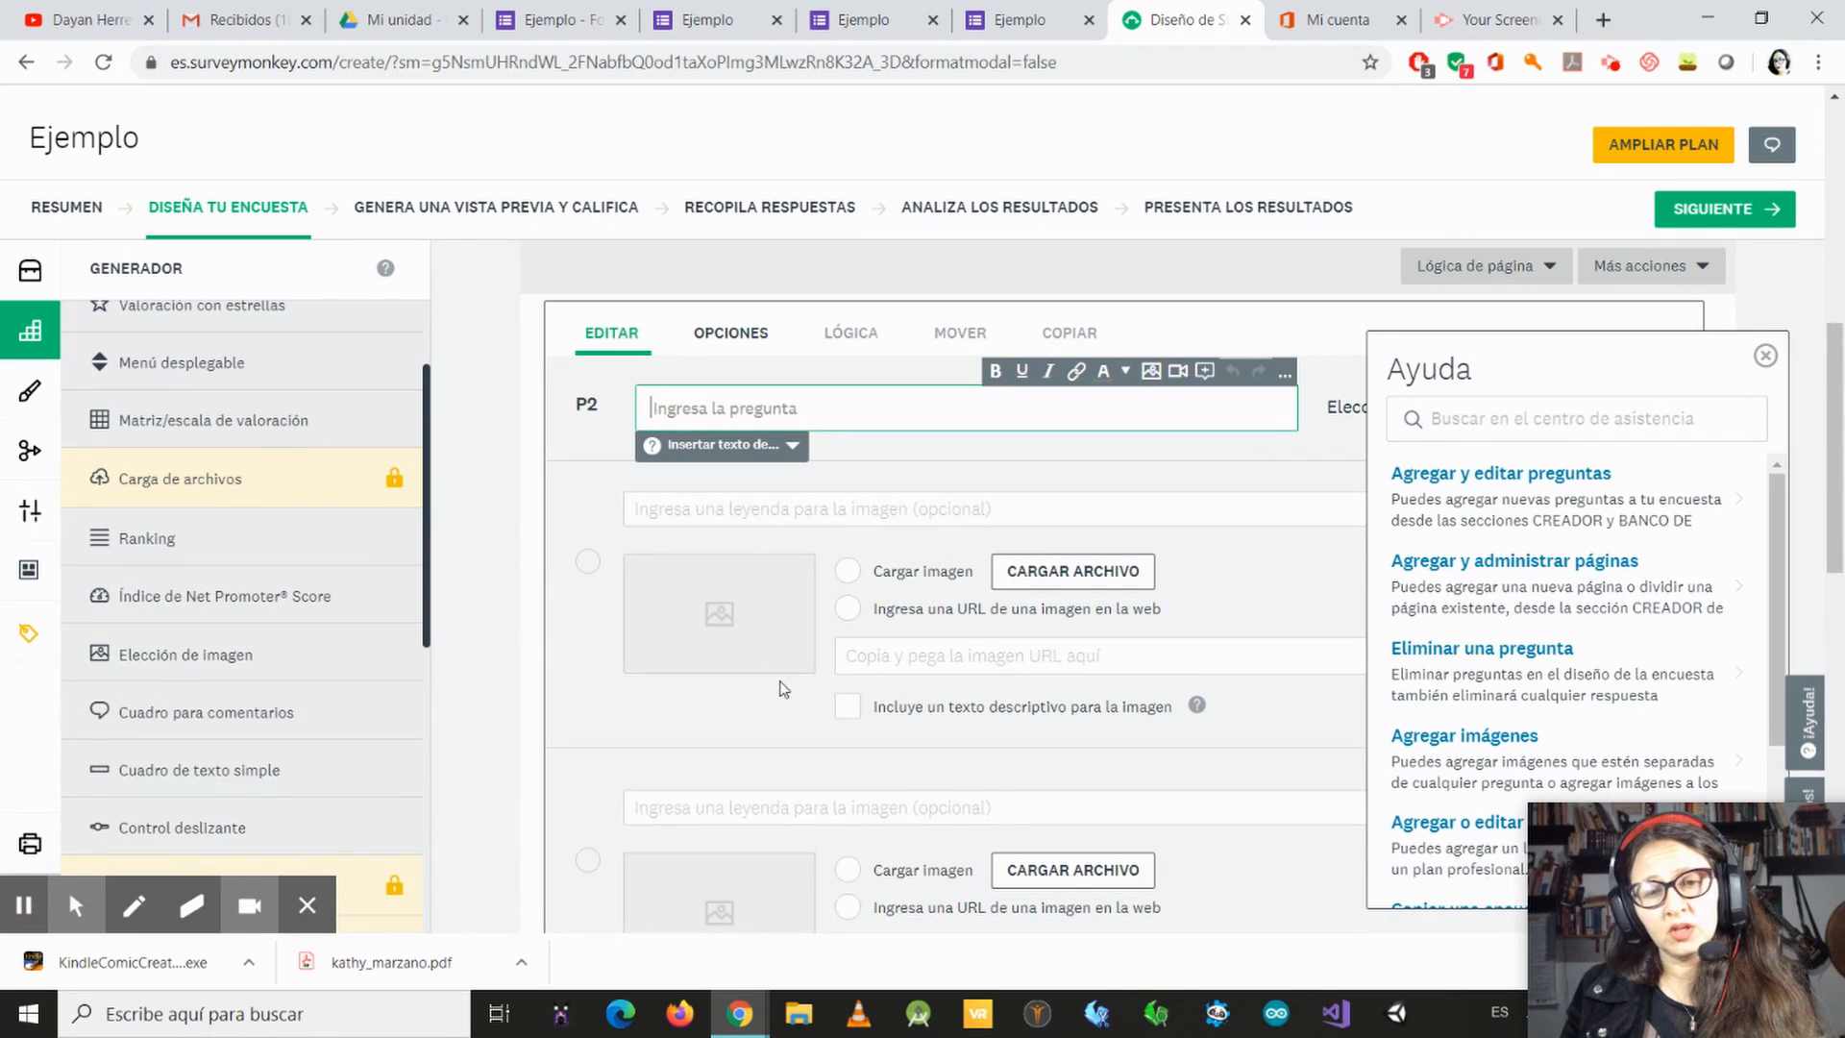
pyautogui.scroll(-1, 1196, 720)
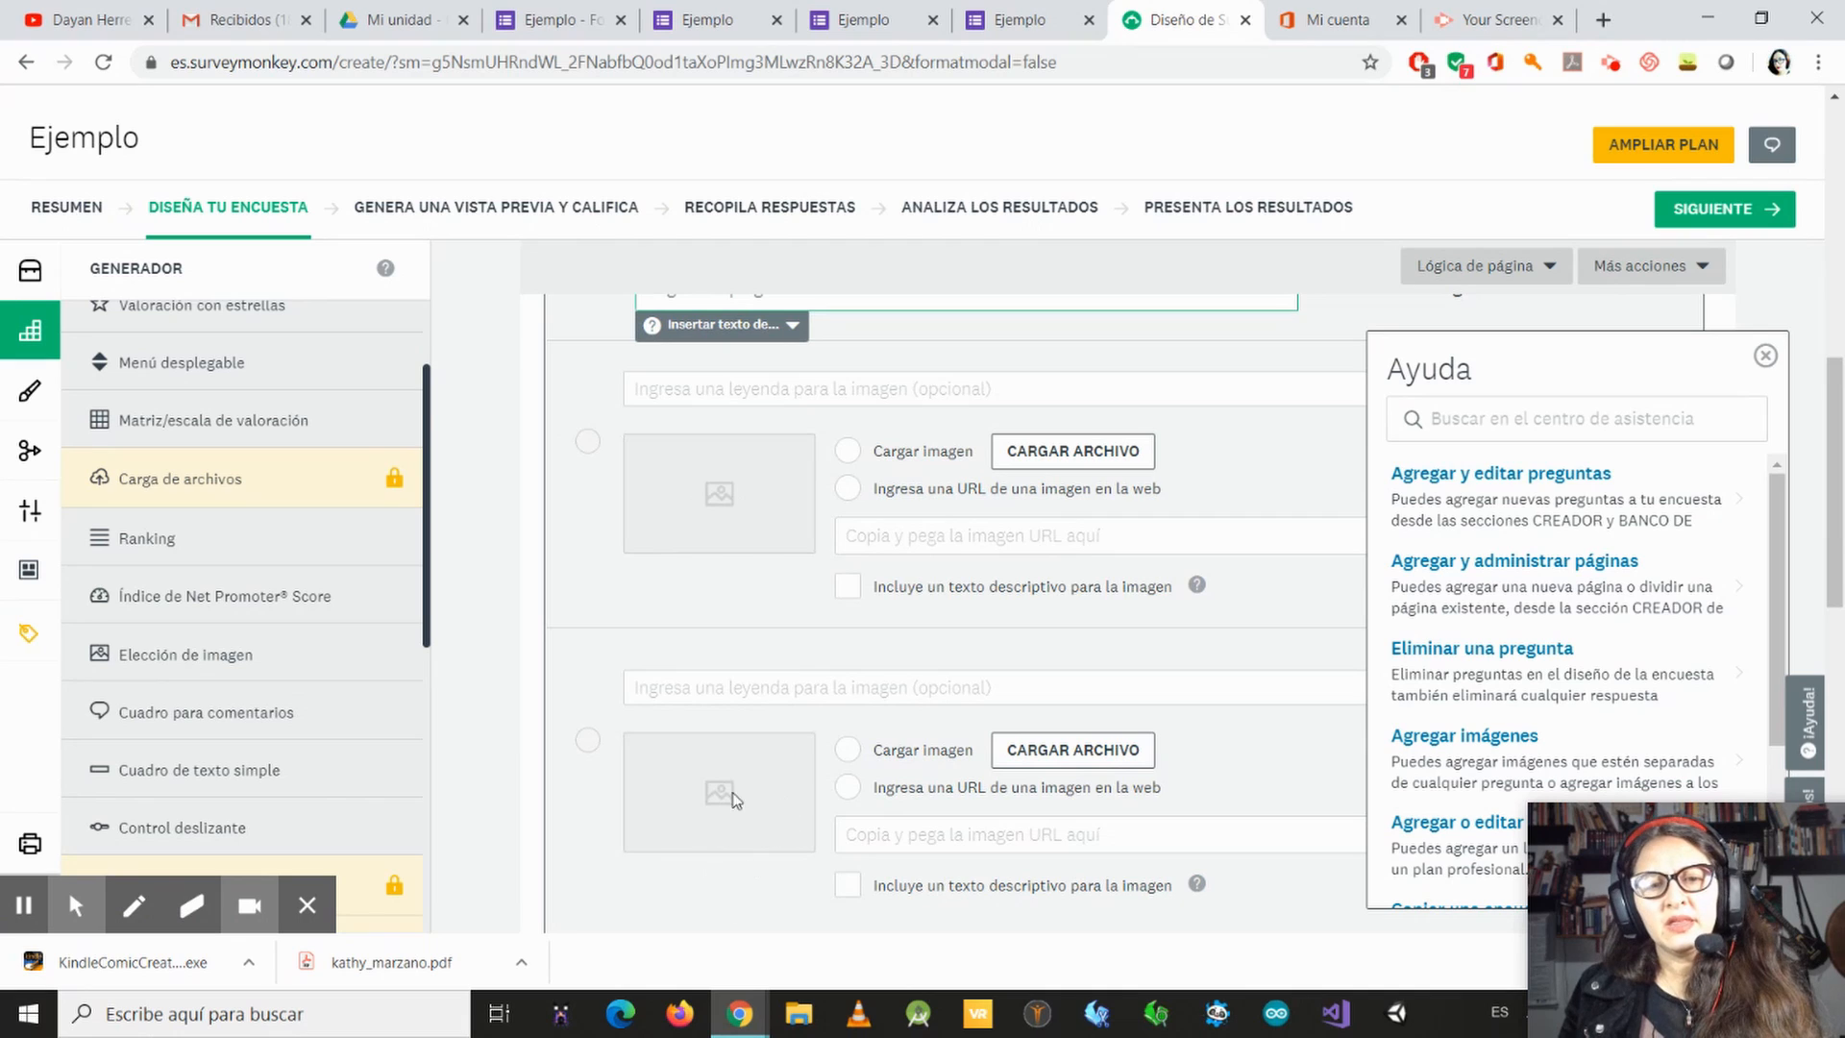
pyautogui.scroll(3, 724, 463)
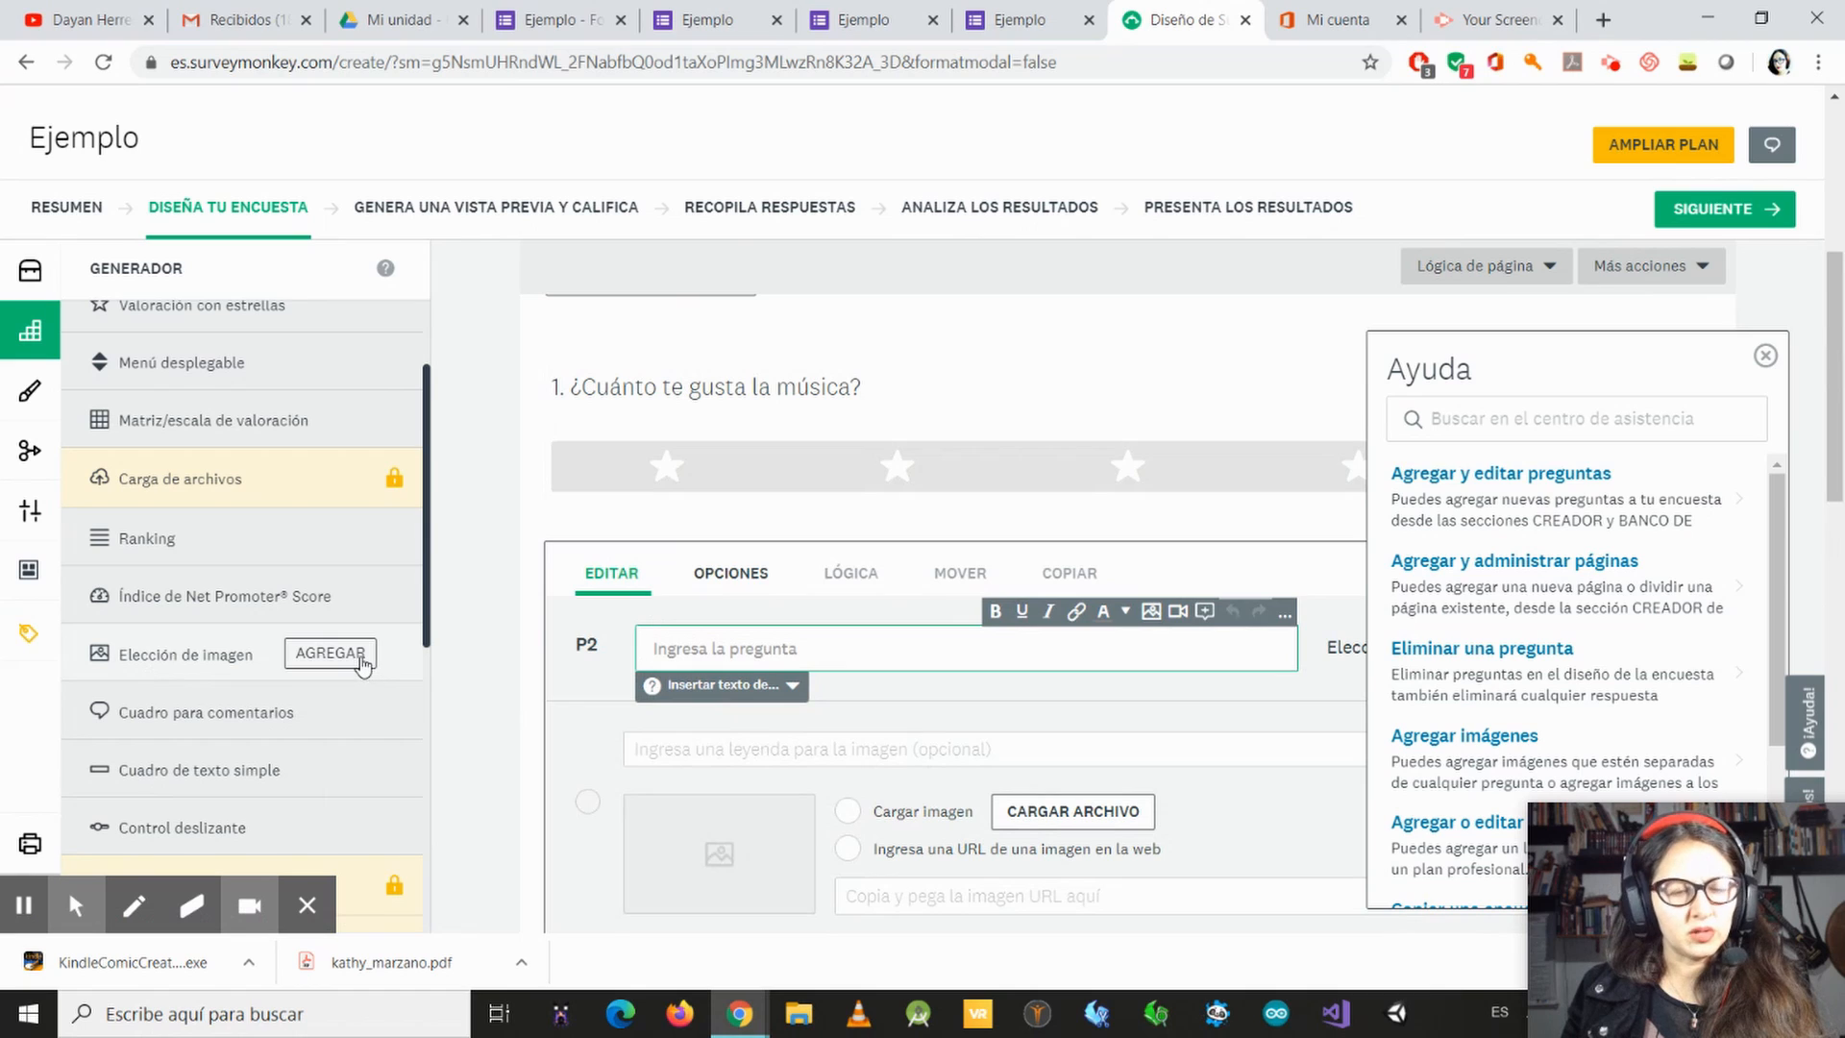
# Step: Examine the Elección de imagen and Cuadro para comentarios samples and try to add a comment box question
pyautogui.moveTo(364, 663)
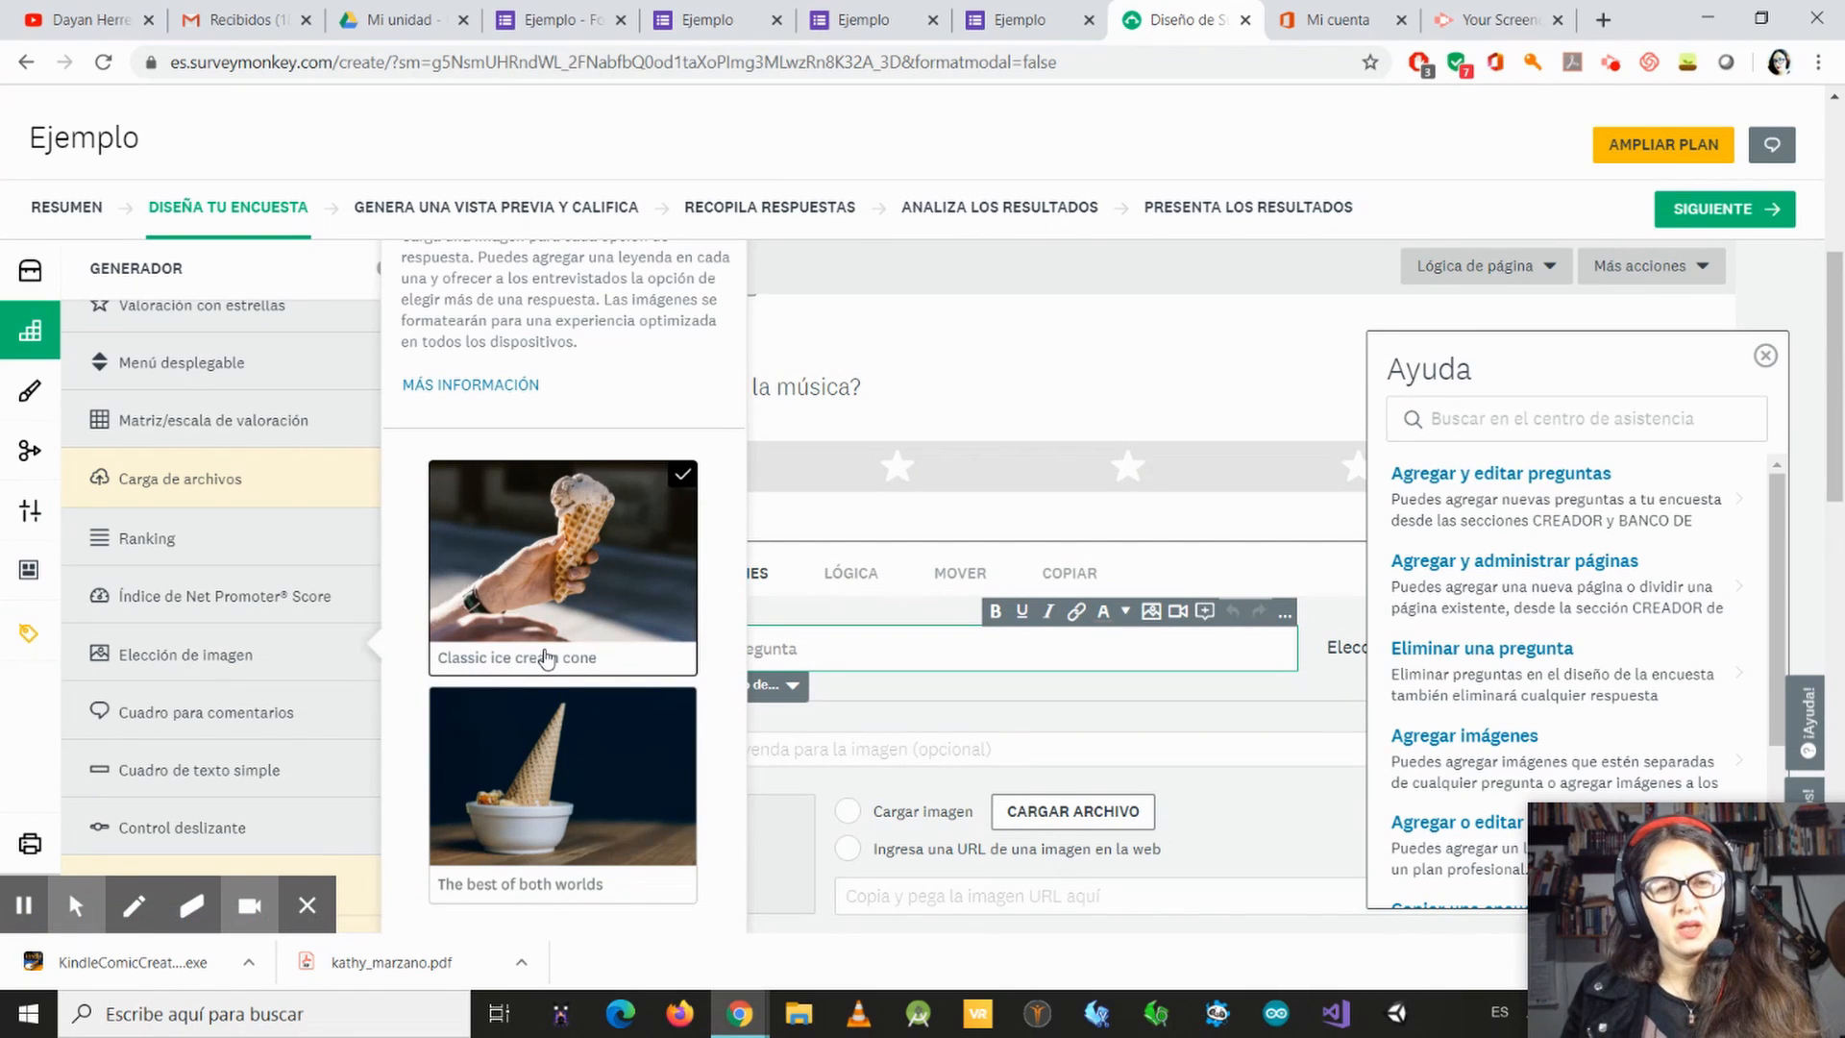
pyautogui.scroll(-3, 603, 838)
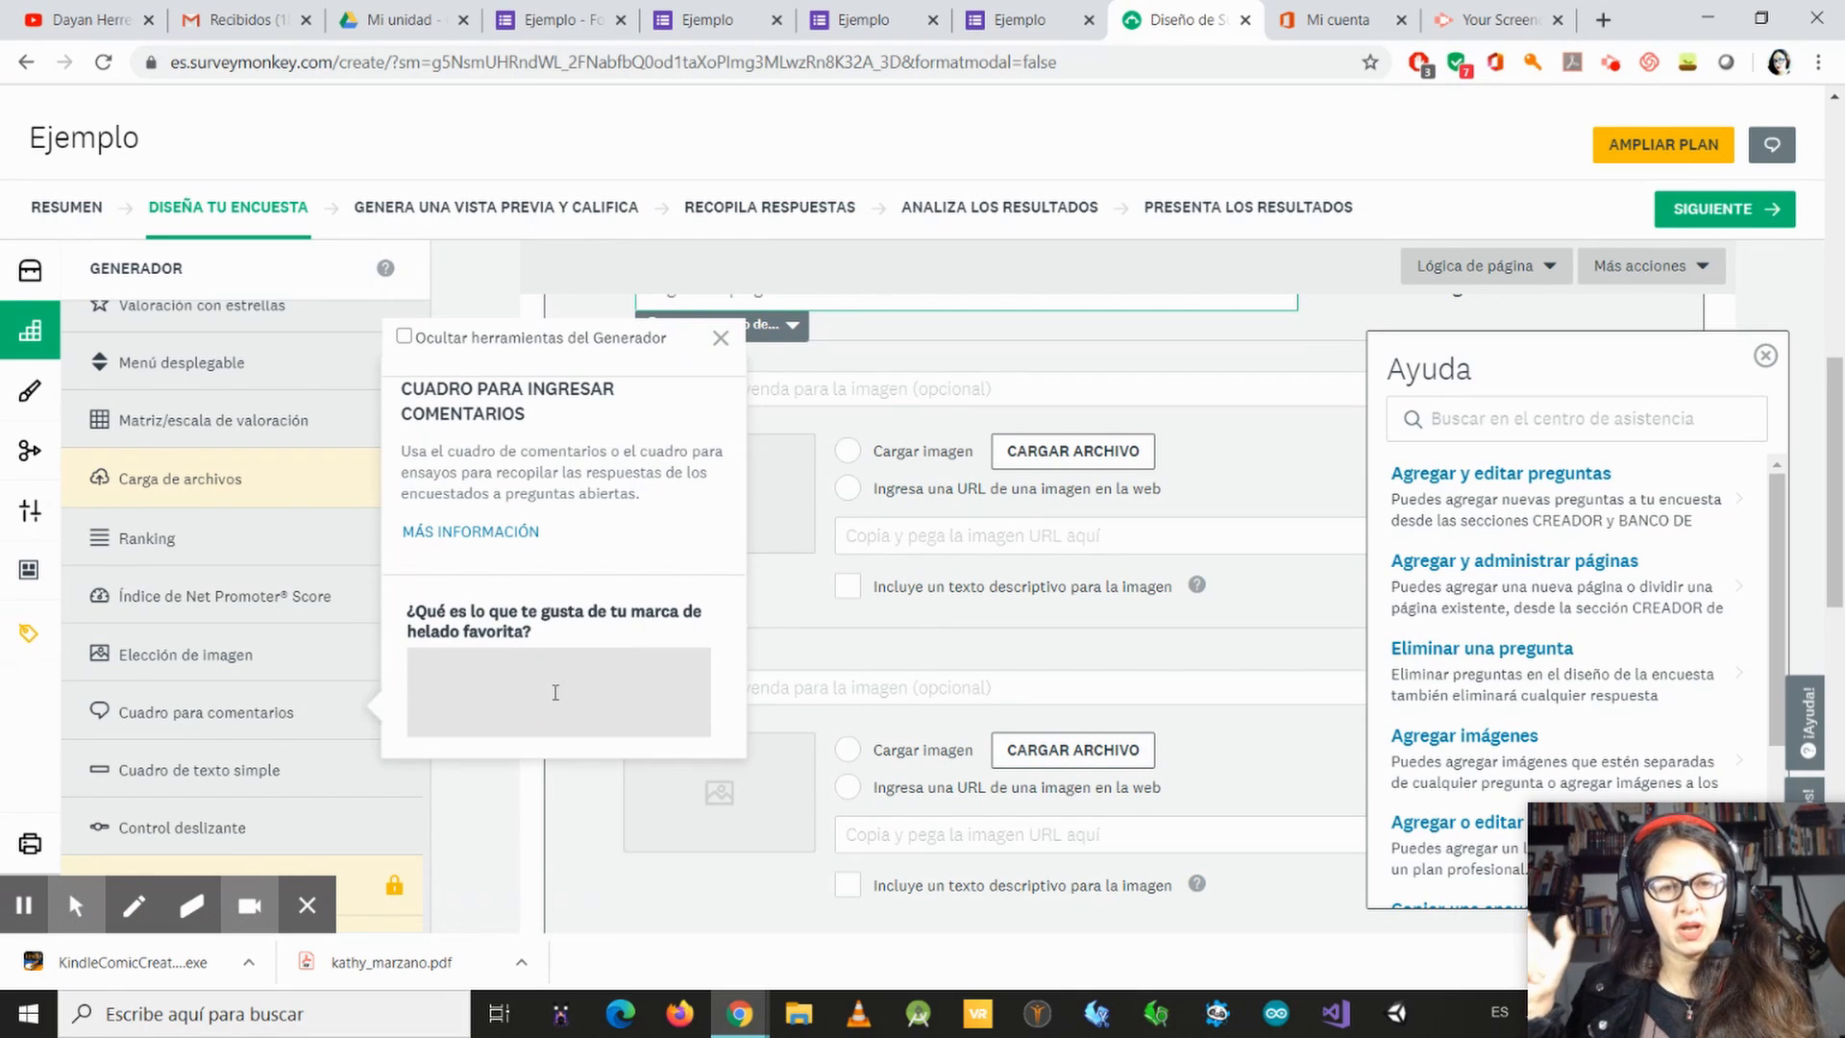
pyautogui.click(332, 687)
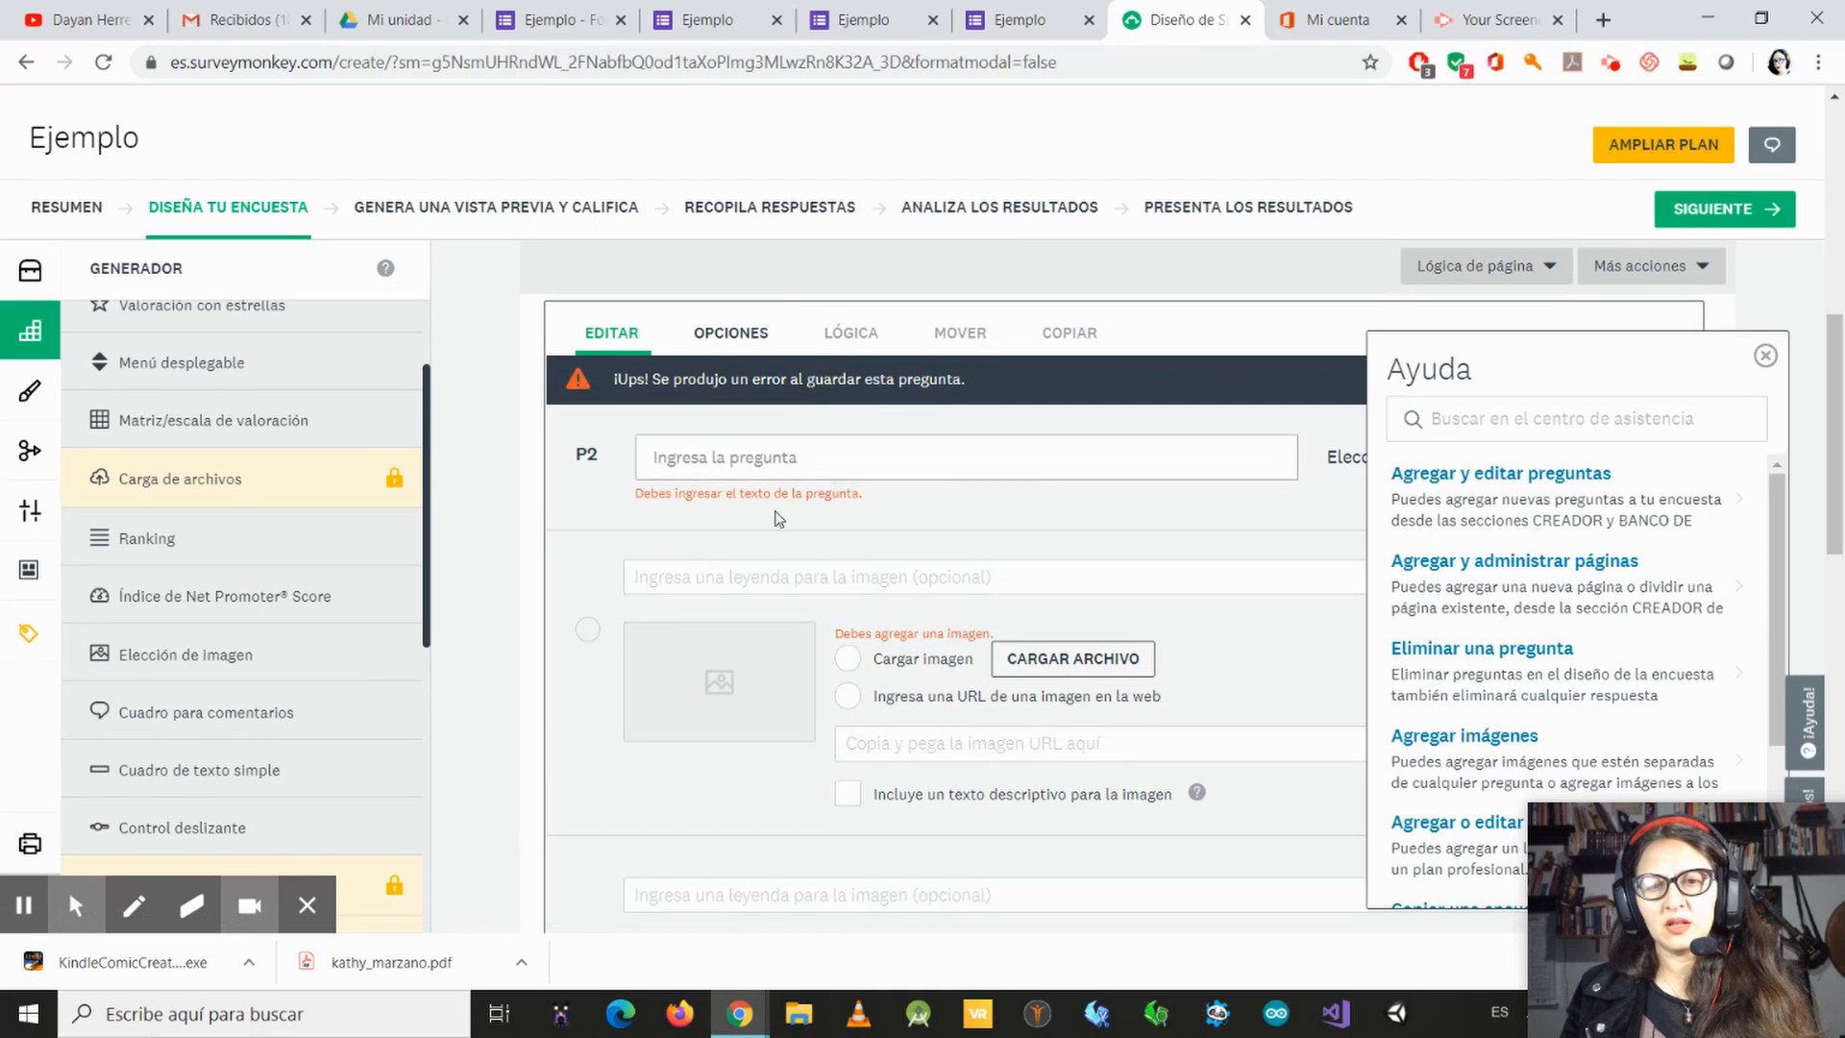
# Step: Examine the descriptions and samples for Cuadro de texto simple, Control deslizante and Matriz de menús desplegables, trying the sample slider
pyautogui.scroll(-1, 331, 711)
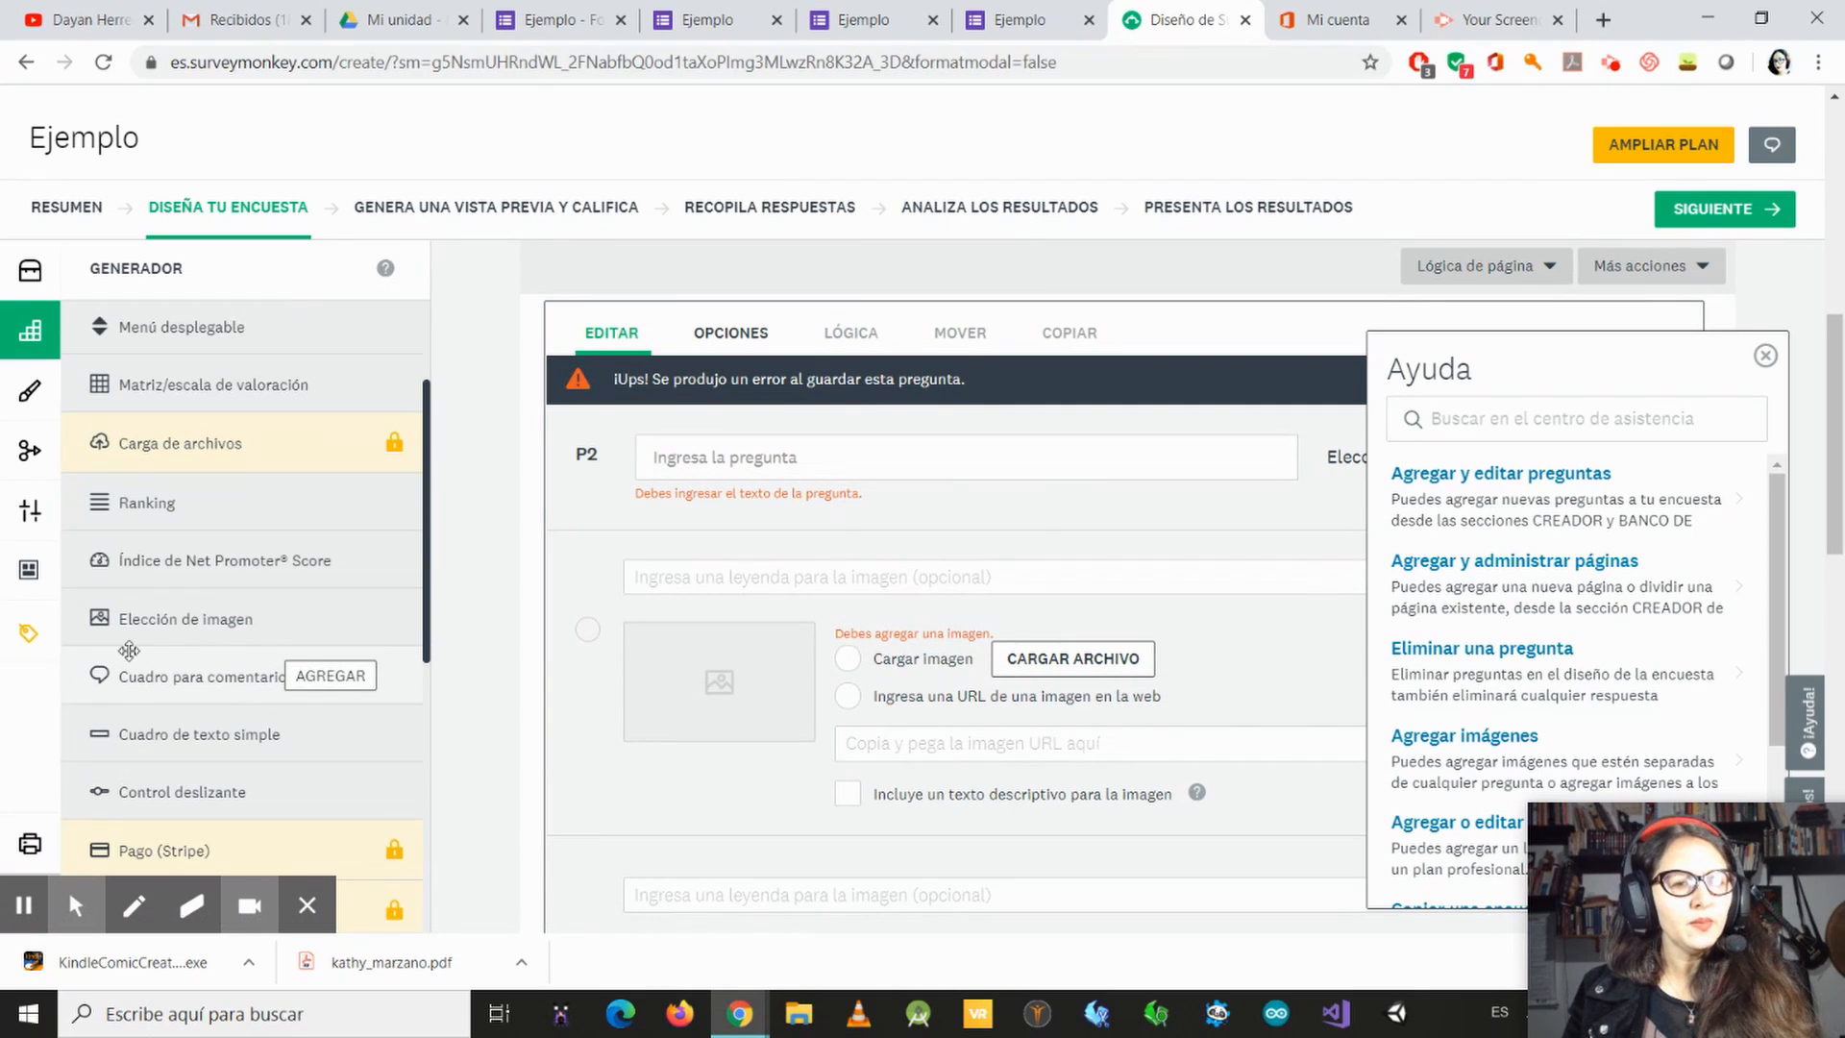
pyautogui.moveTo(334, 735)
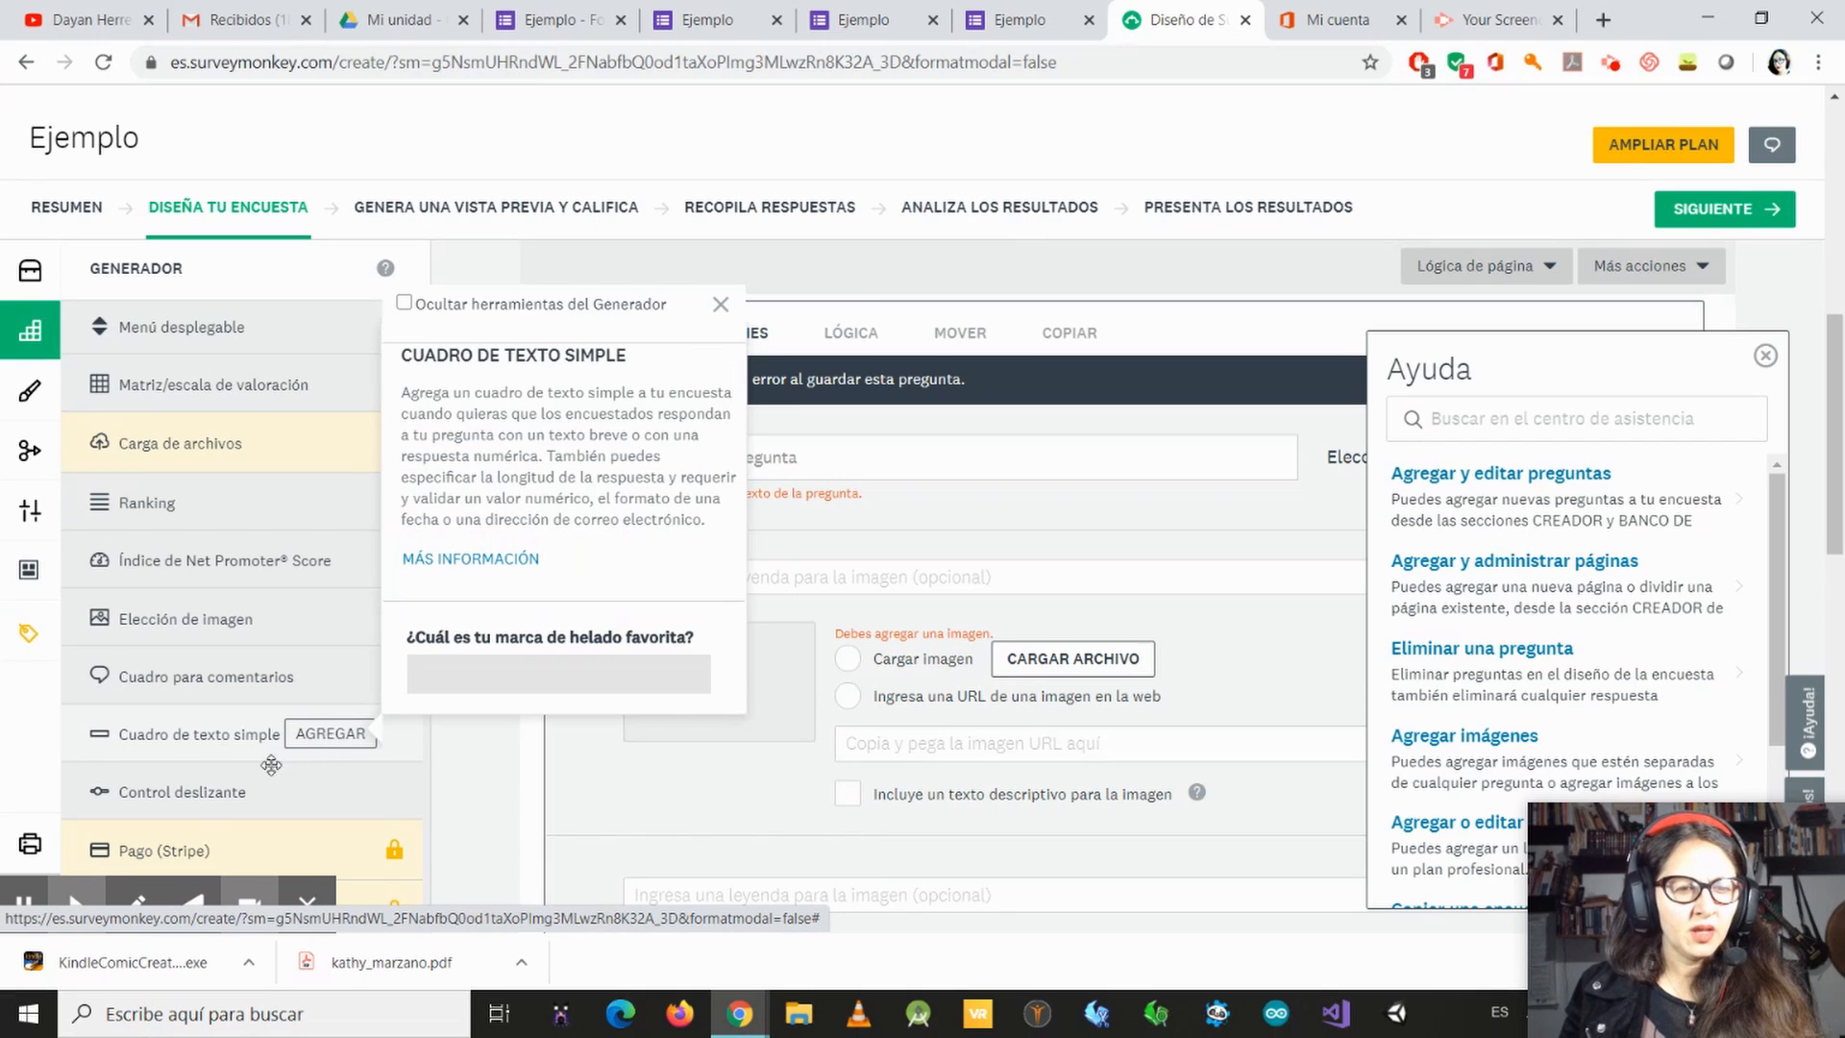
pyautogui.moveTo(212, 787)
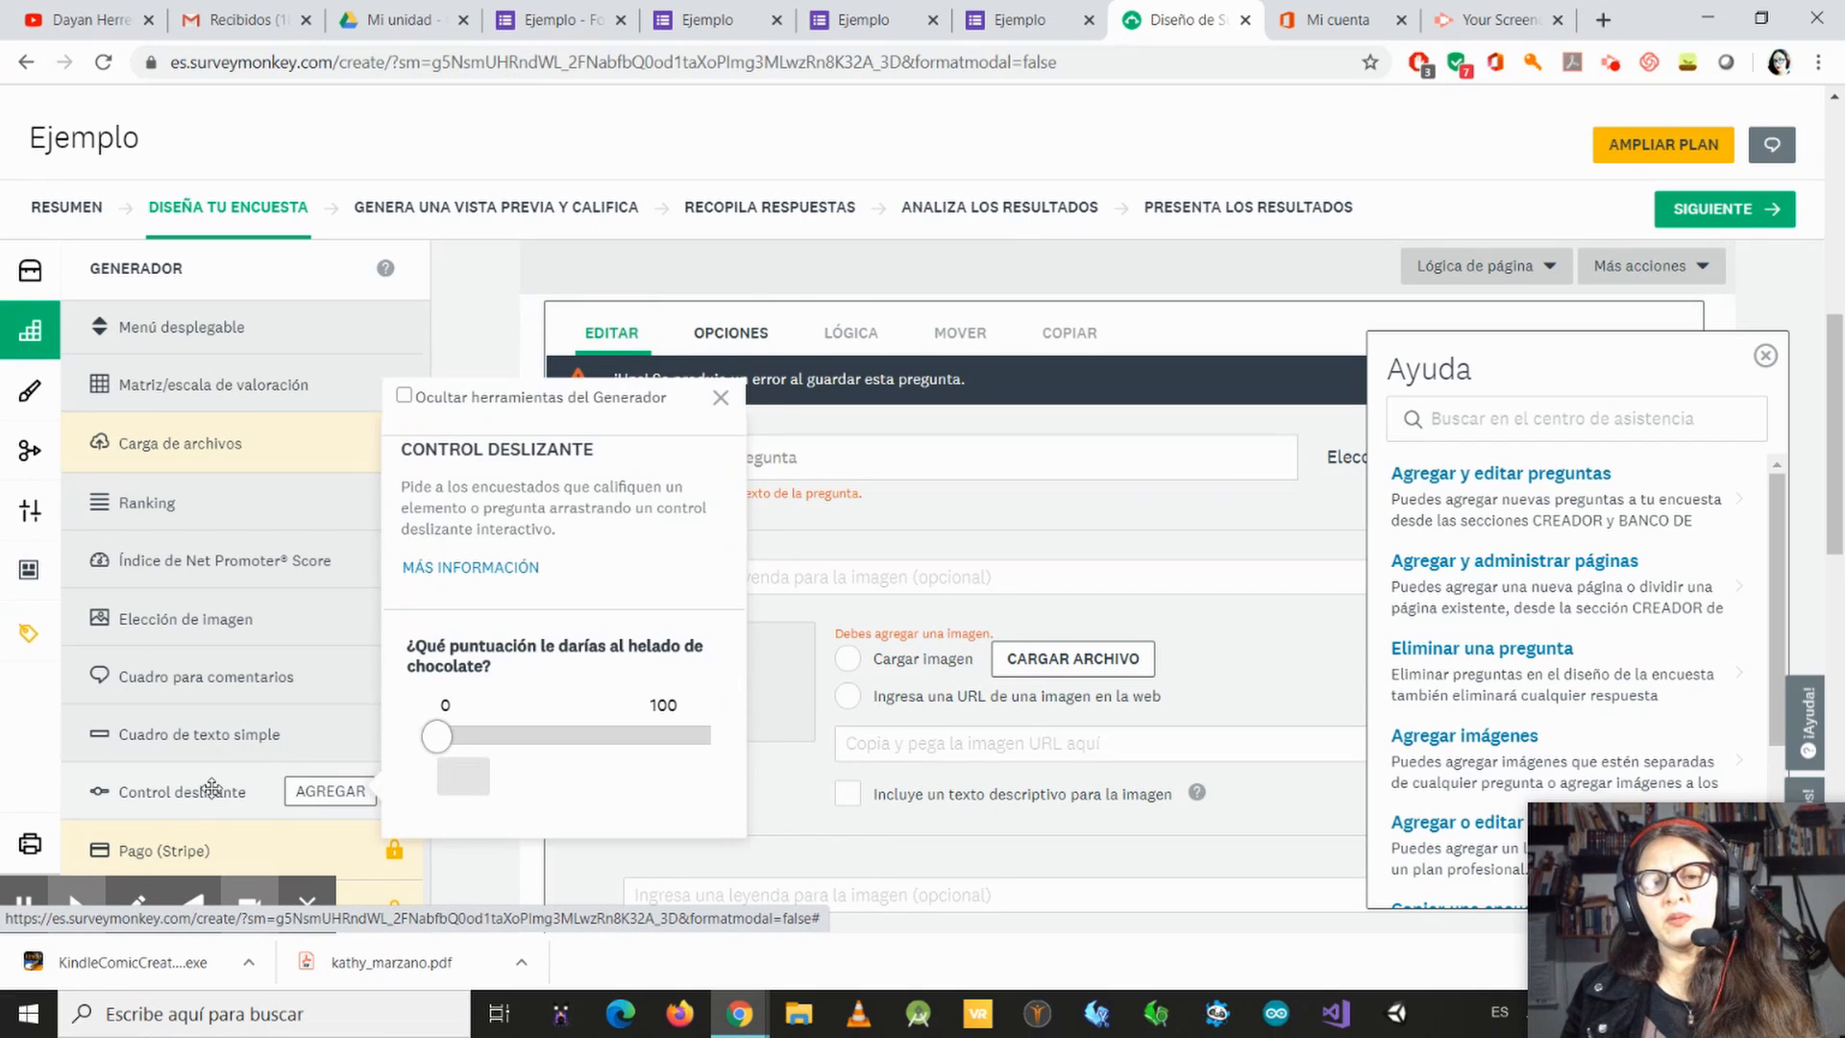
pyautogui.moveTo(440, 736)
pyautogui.mouseDown()
pyautogui.moveTo(721, 767)
pyautogui.moveTo(456, 772)
pyautogui.moveTo(659, 766)
pyautogui.moveTo(453, 749)
pyautogui.mouseUp()
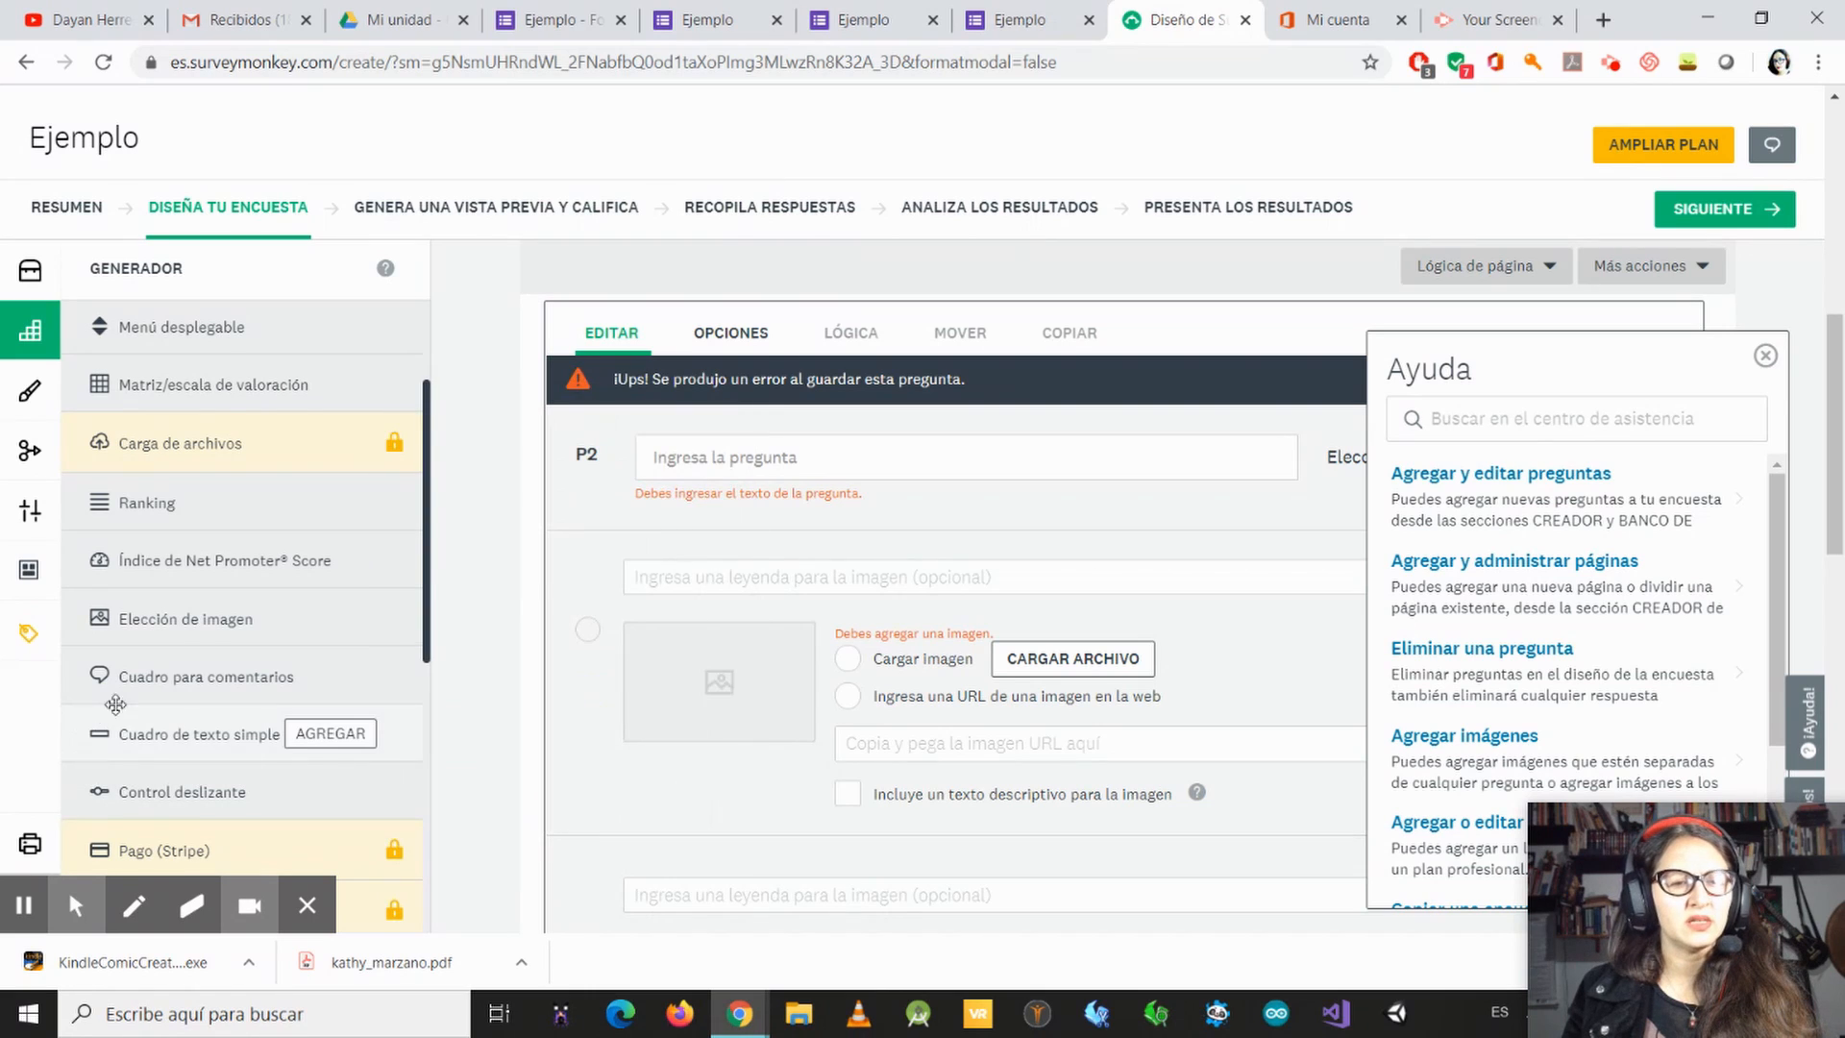
pyautogui.scroll(-3, 221, 778)
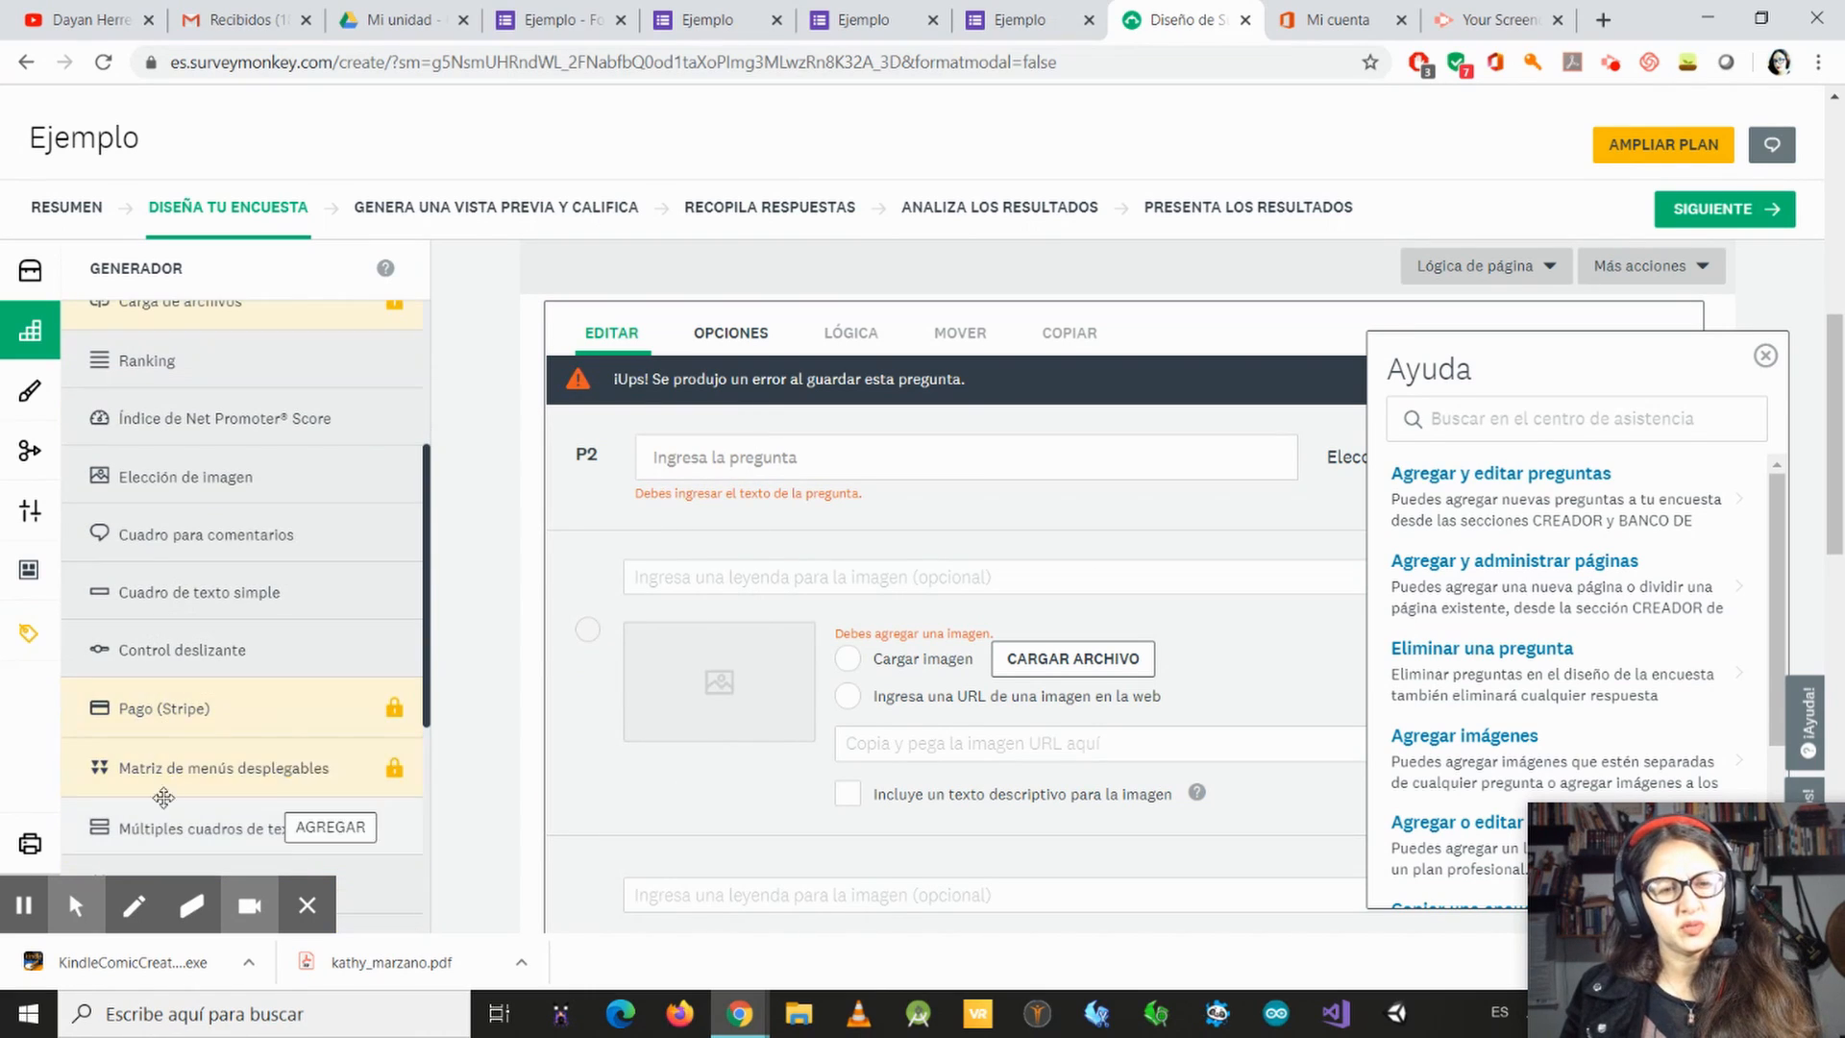
pyautogui.moveTo(245, 783)
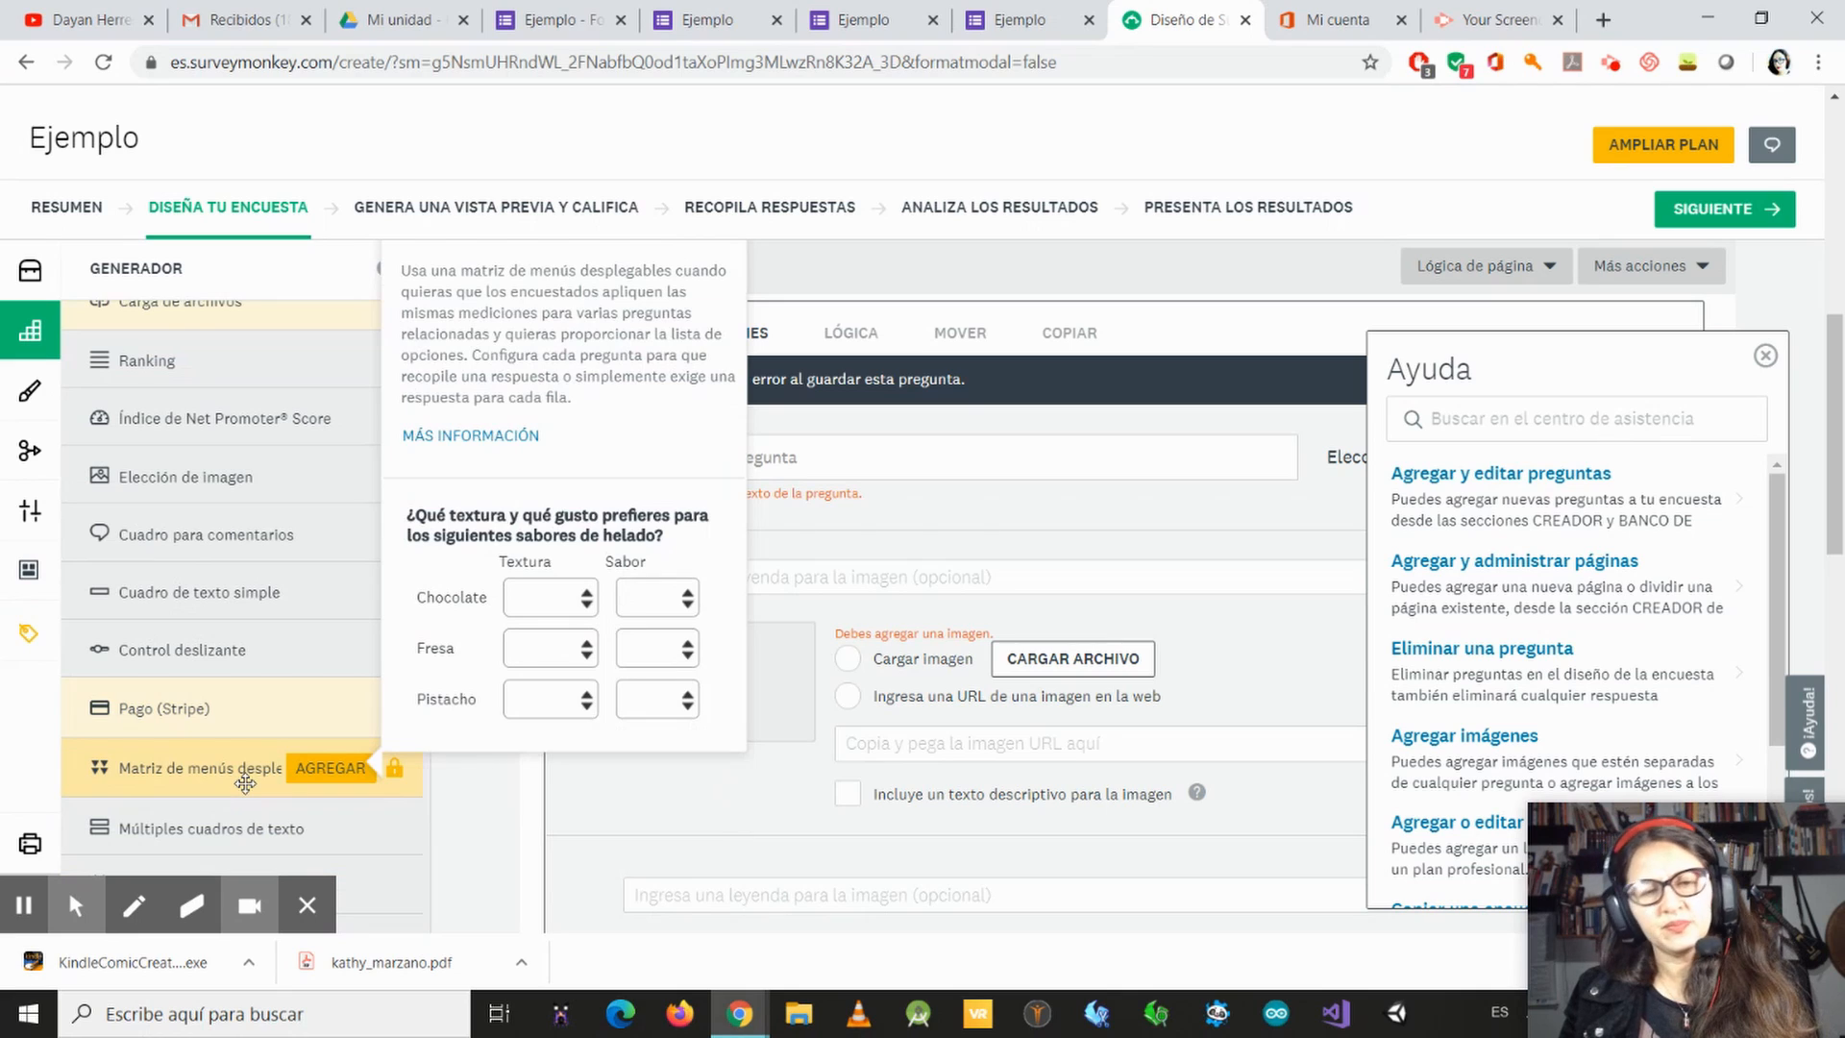
# Step: Examine the remaining question types, from Múltiples cuadros de texto, Fecha/hora and Información de contacto through Imagen to Página de presentación
pyautogui.scroll(-1, 446, 850)
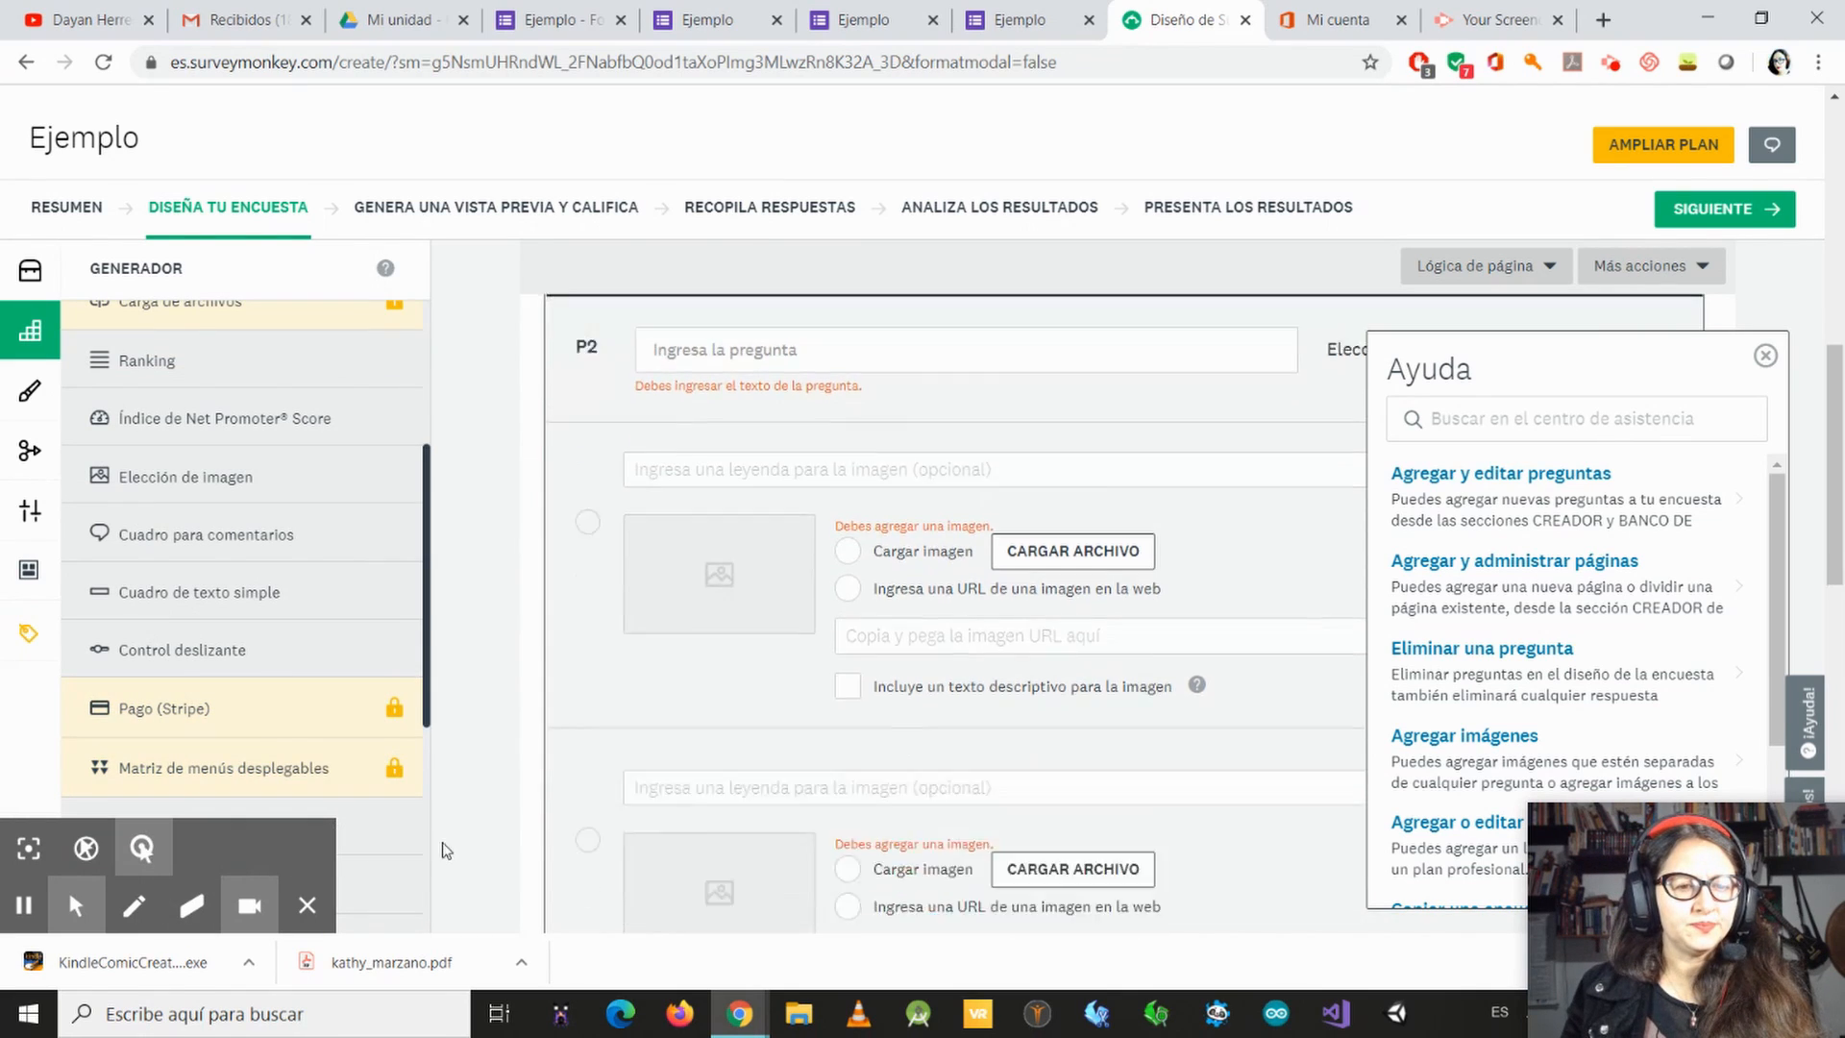
pyautogui.scroll(-3, 445, 851)
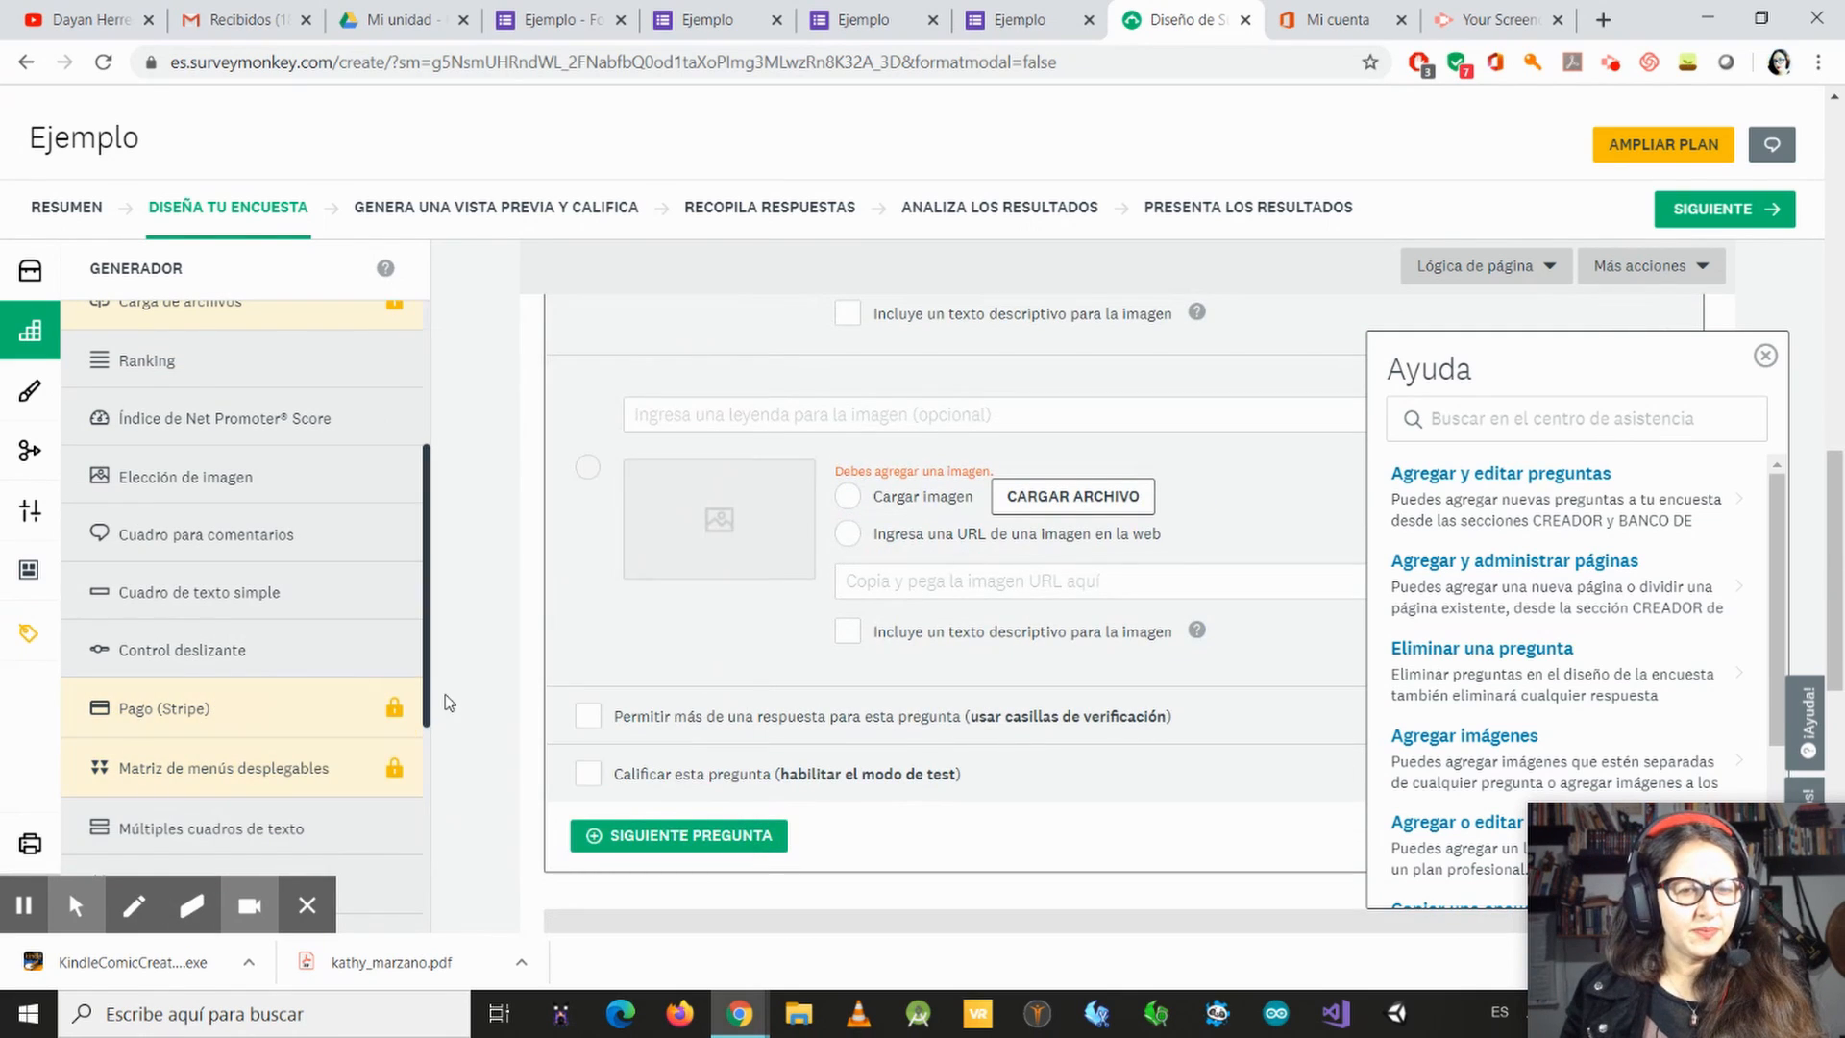
pyautogui.moveTo(431, 713); pyautogui.dragTo(424, 864)
pyautogui.moveTo(125, 523)
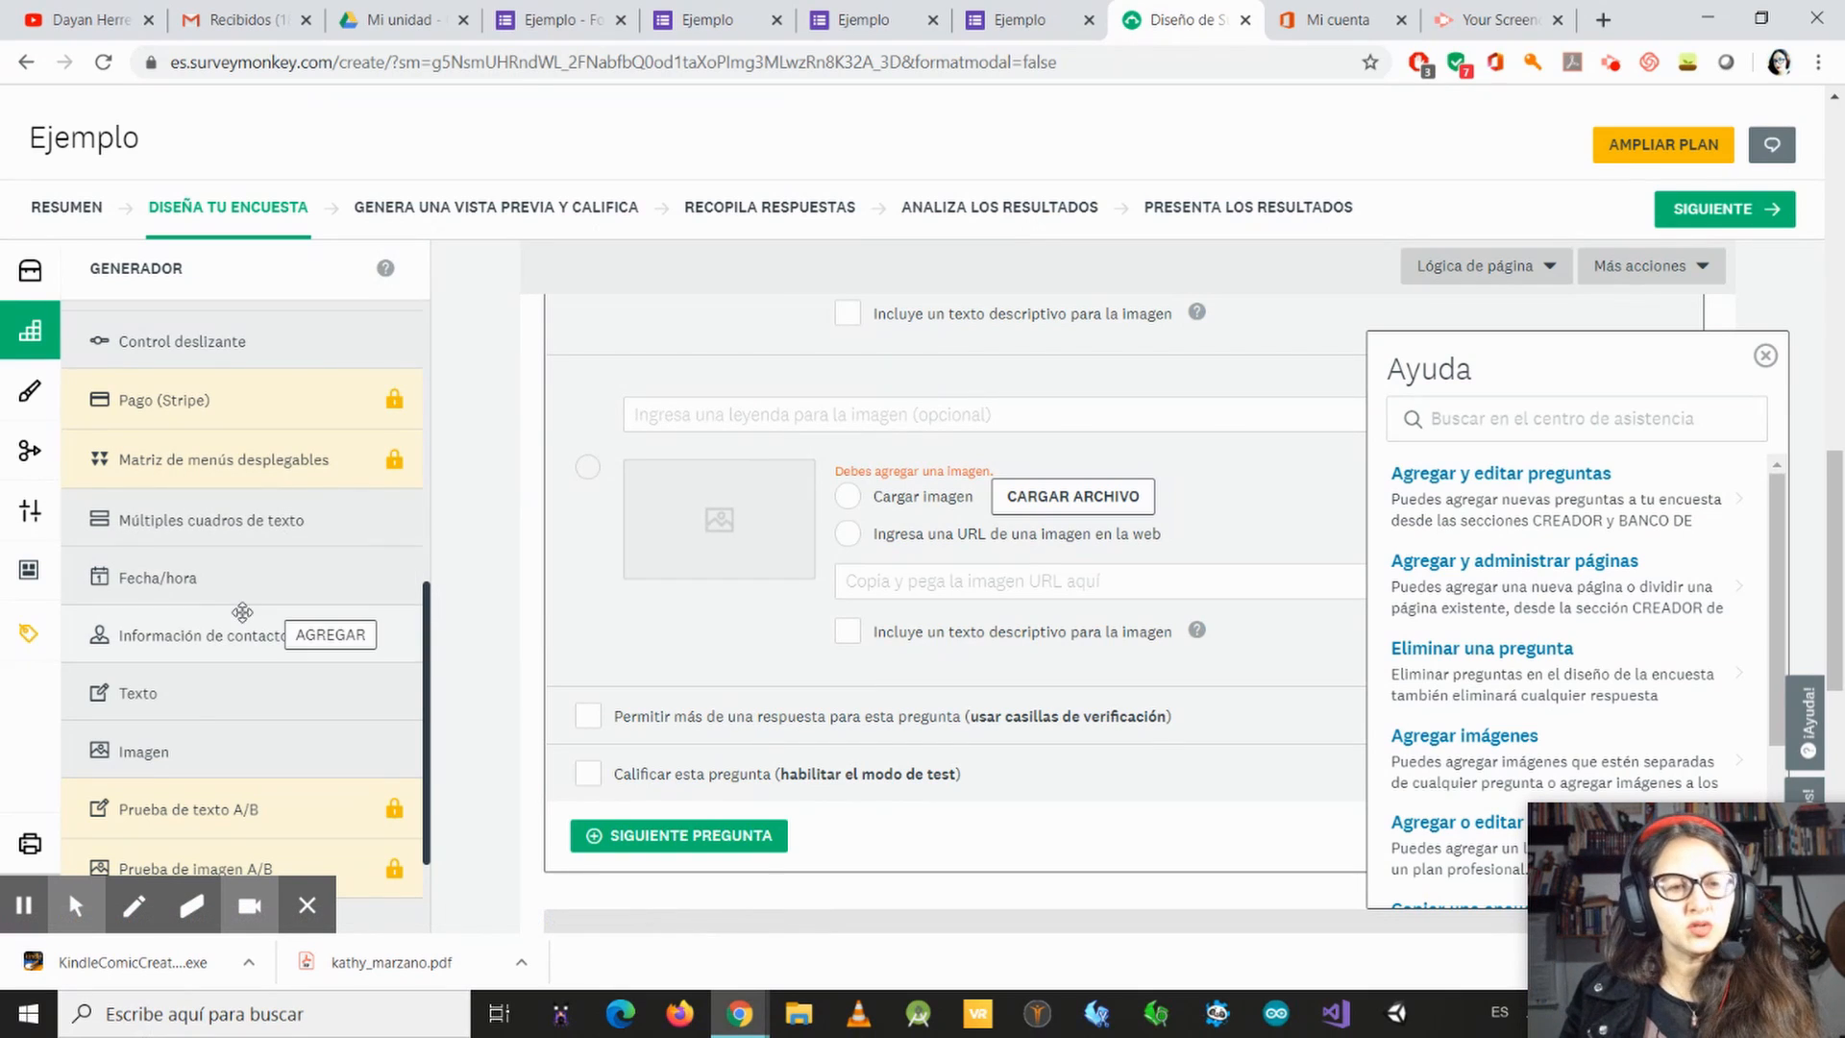
pyautogui.moveTo(259, 522)
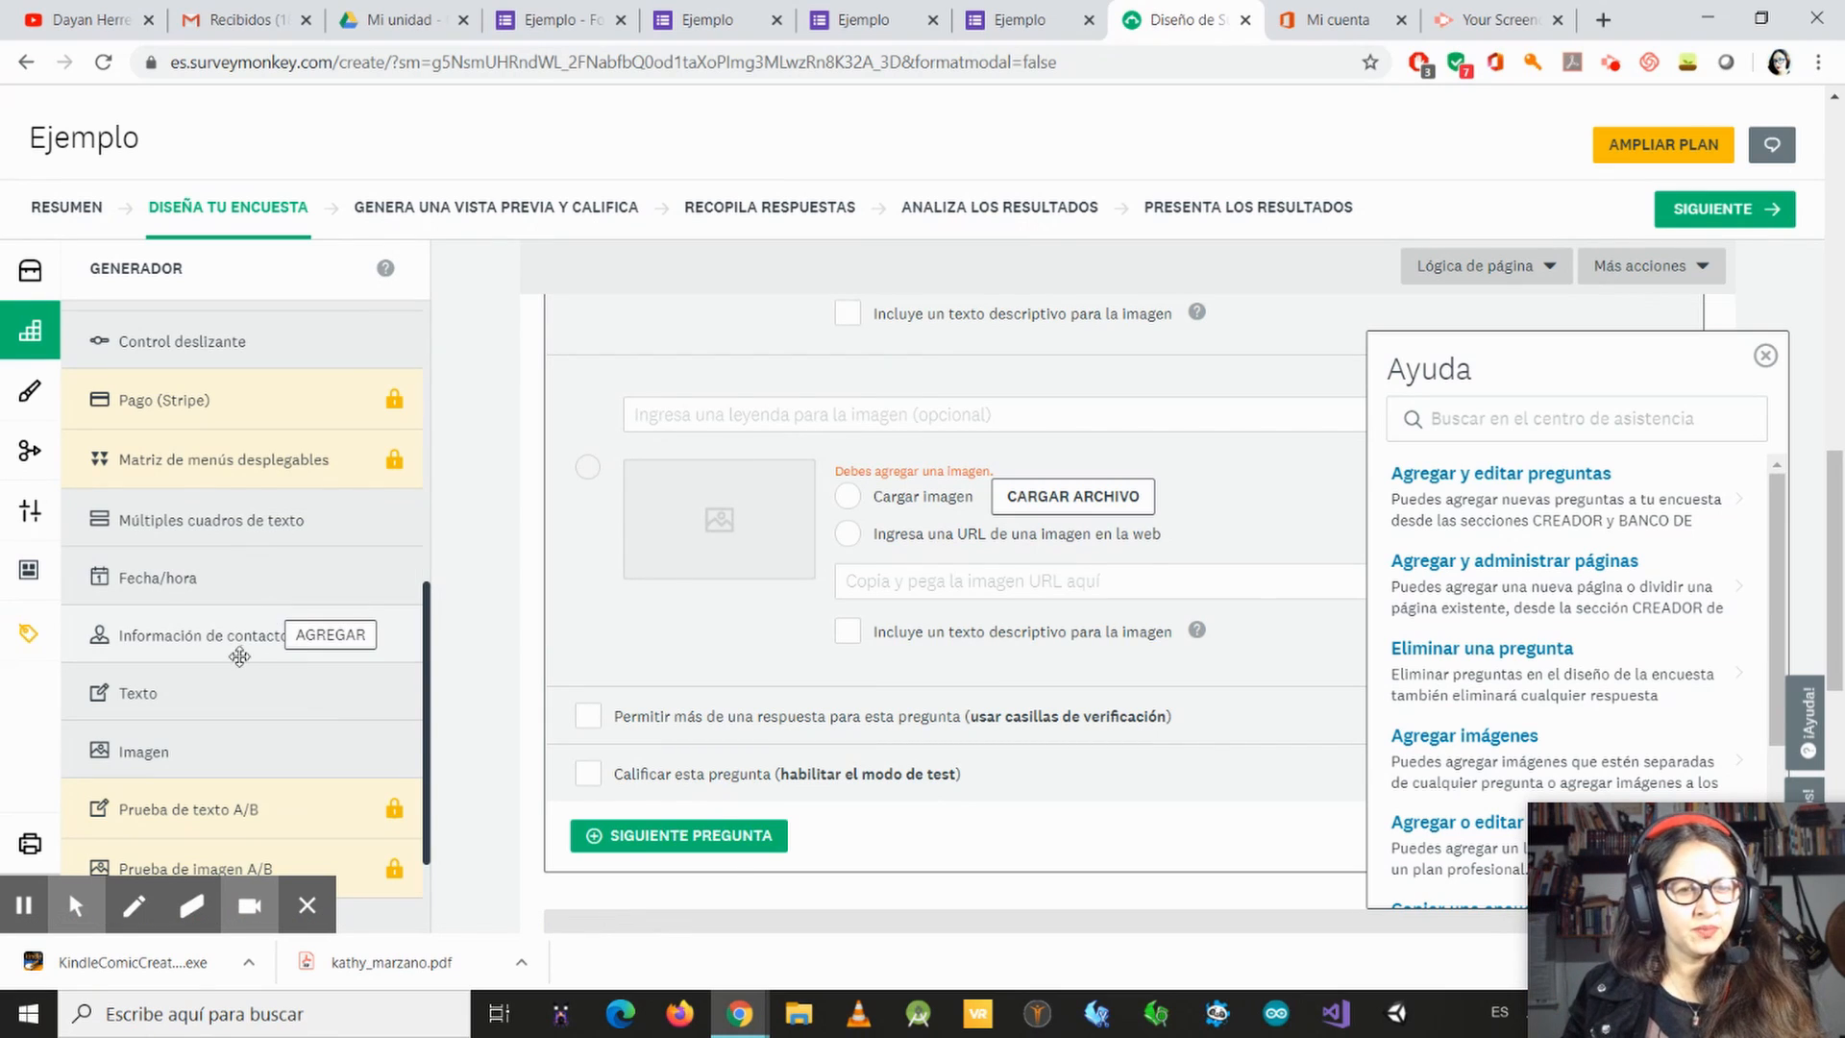
pyautogui.moveTo(218, 631)
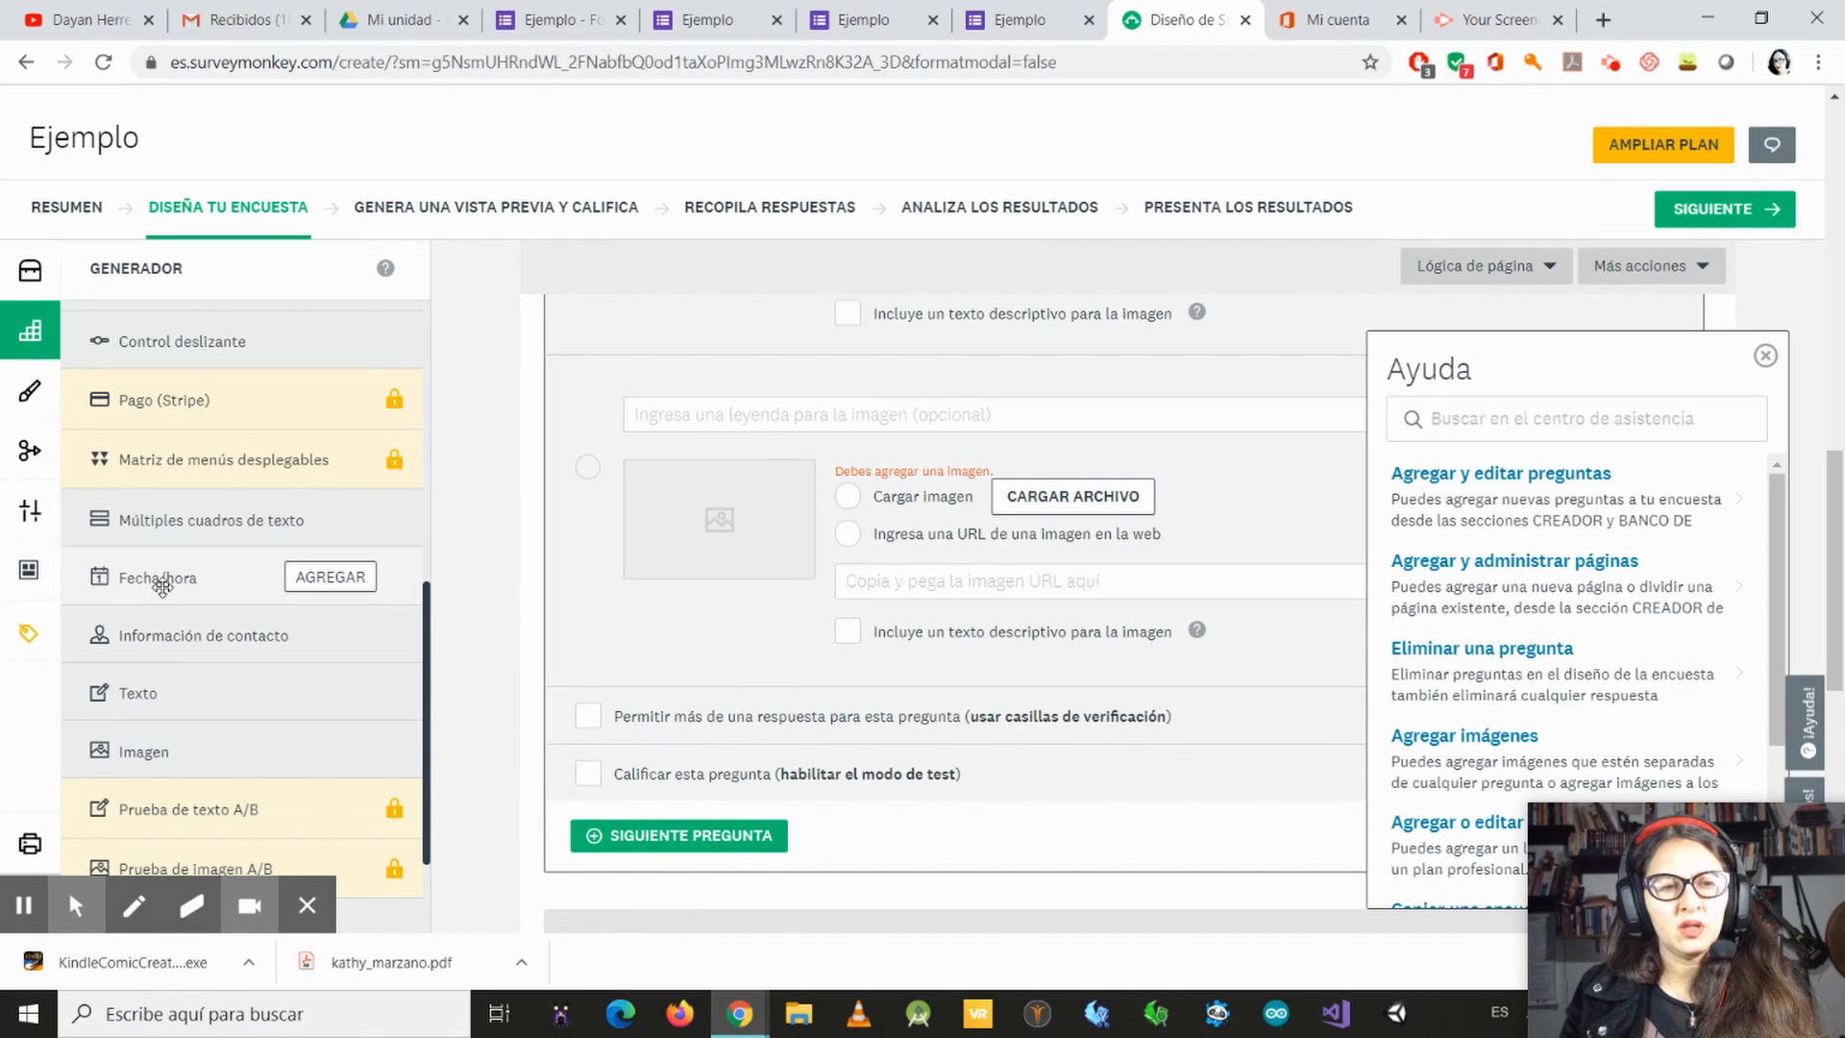
pyautogui.moveTo(371, 581)
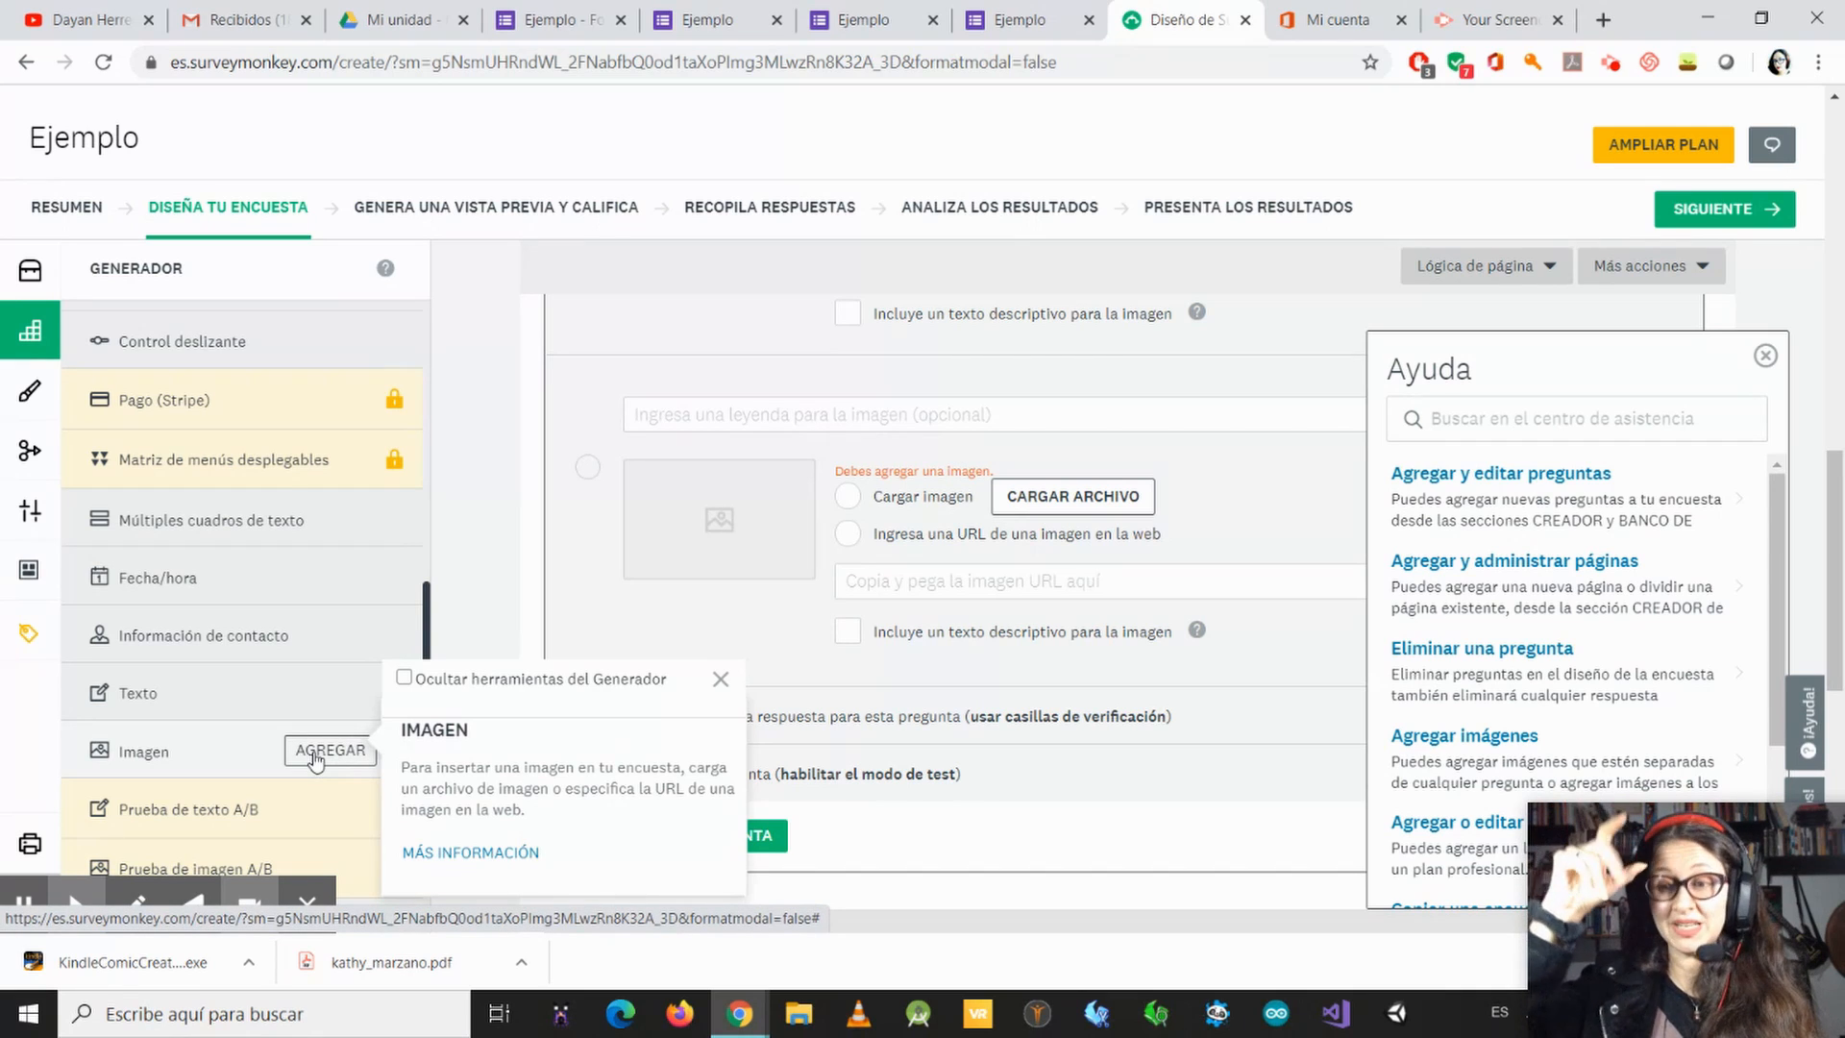
pyautogui.scroll(-1, 213, 723)
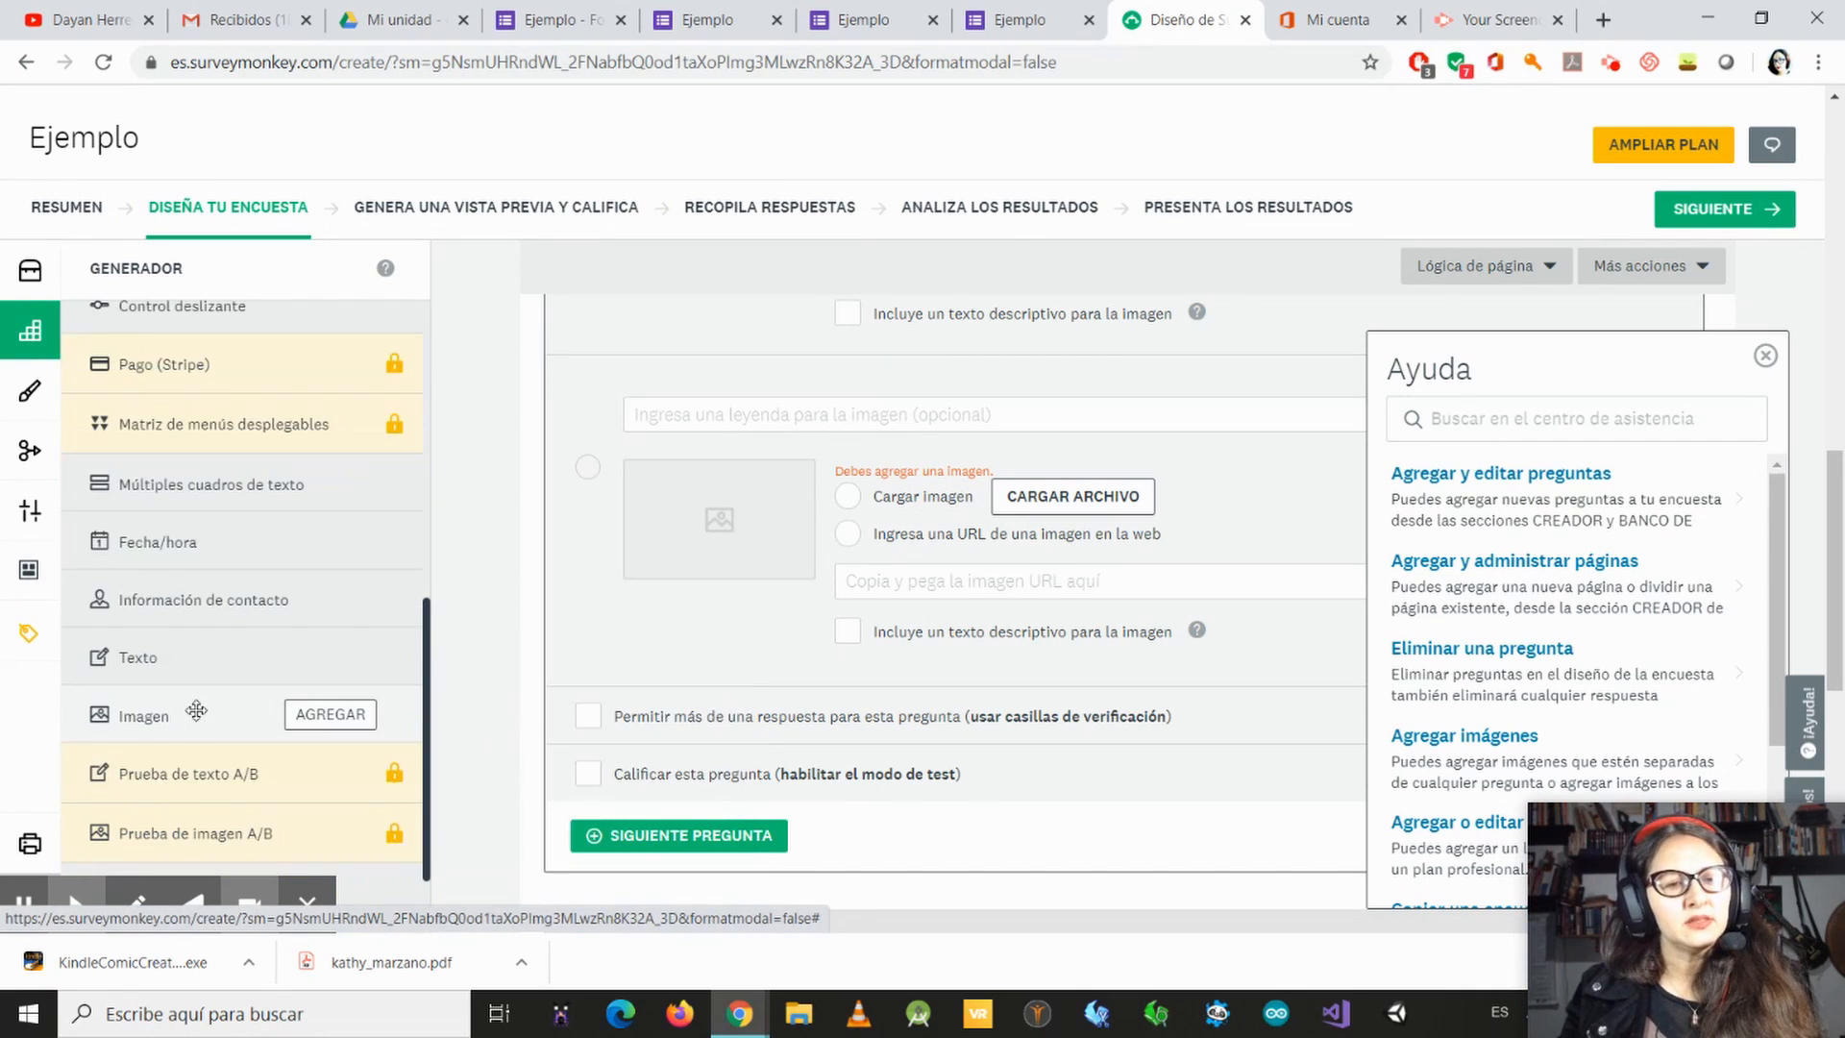
pyautogui.moveTo(123, 787)
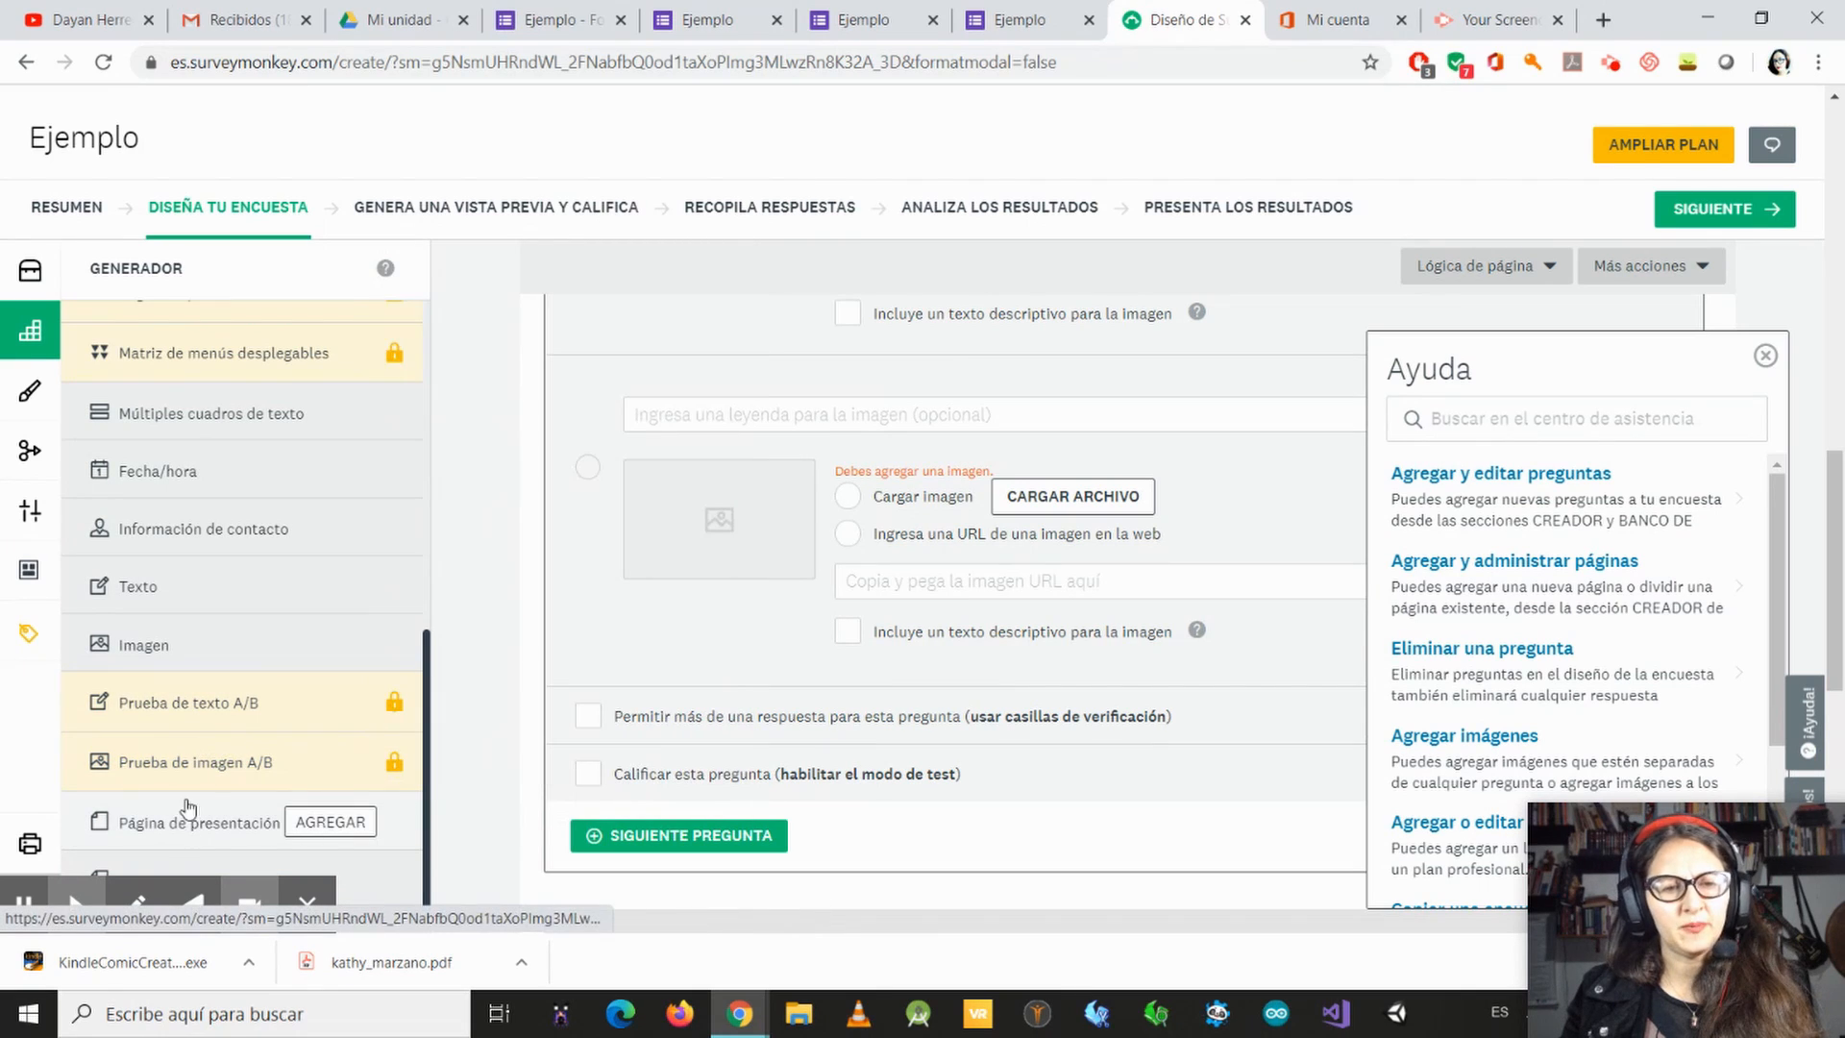
pyautogui.scroll(-1, 163, 798)
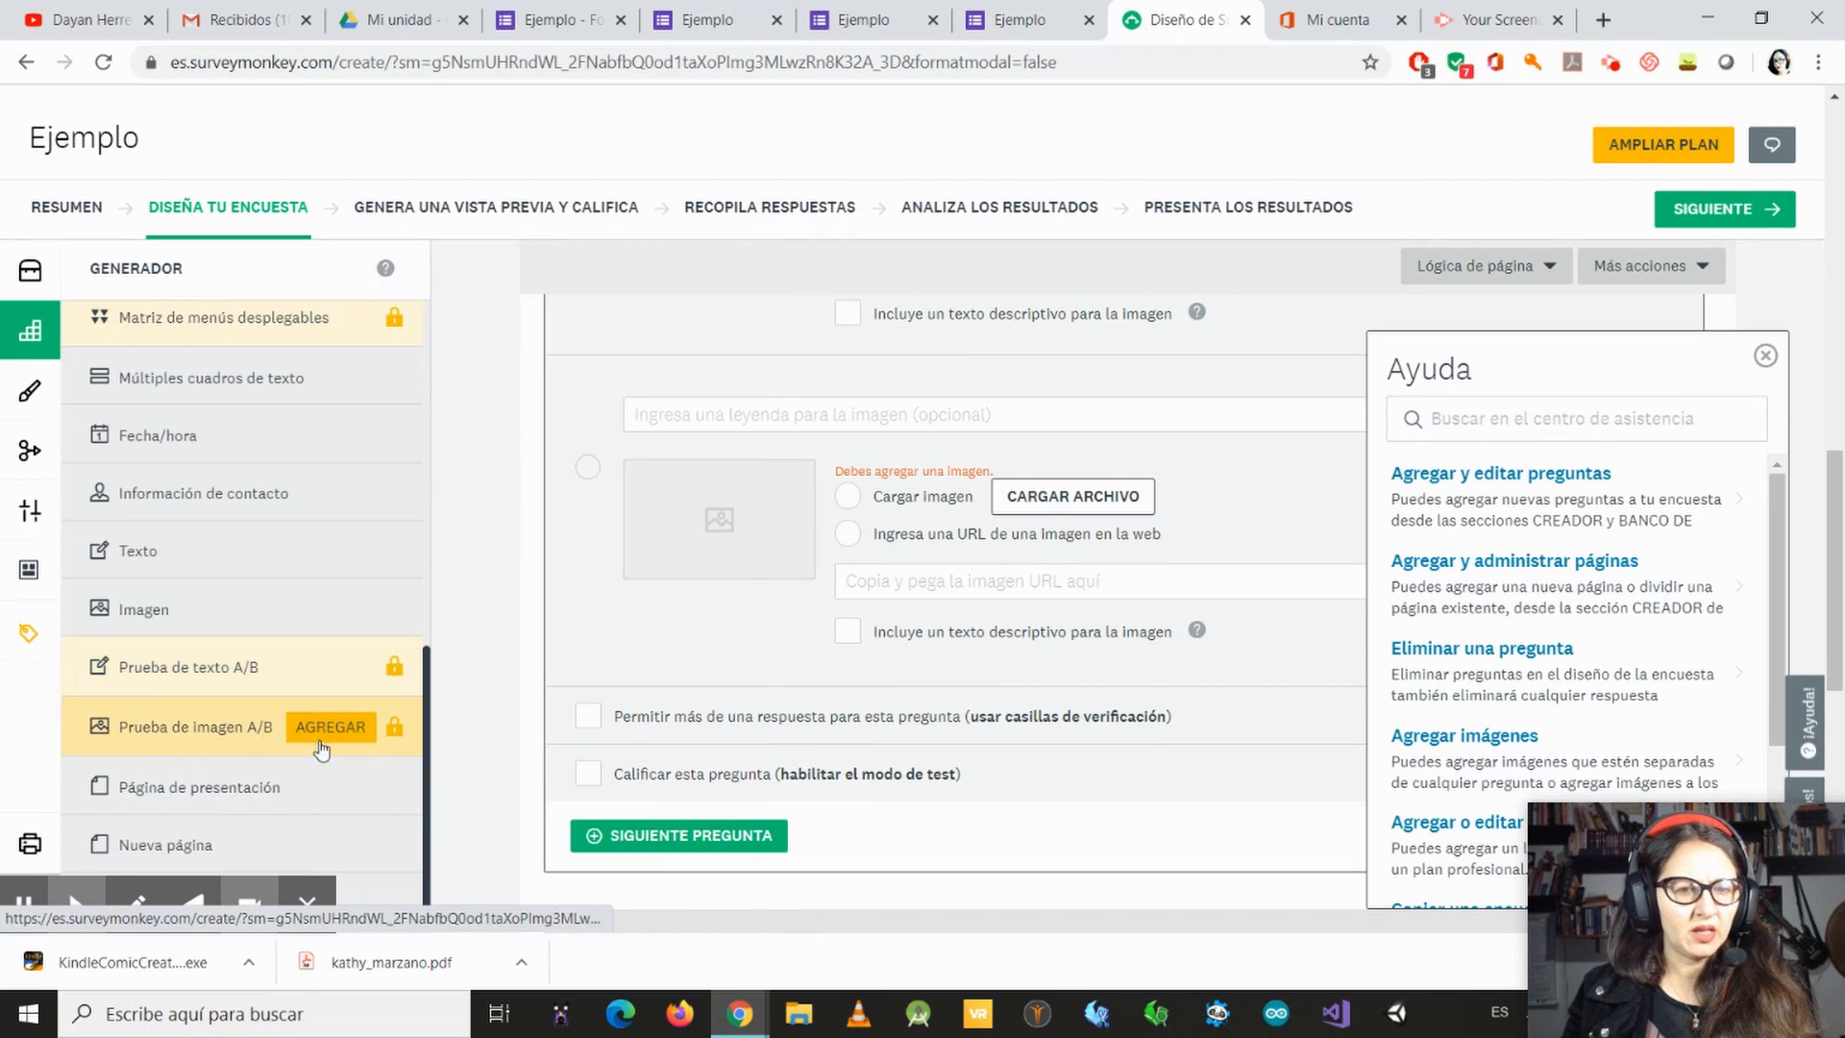
pyautogui.moveTo(341, 793)
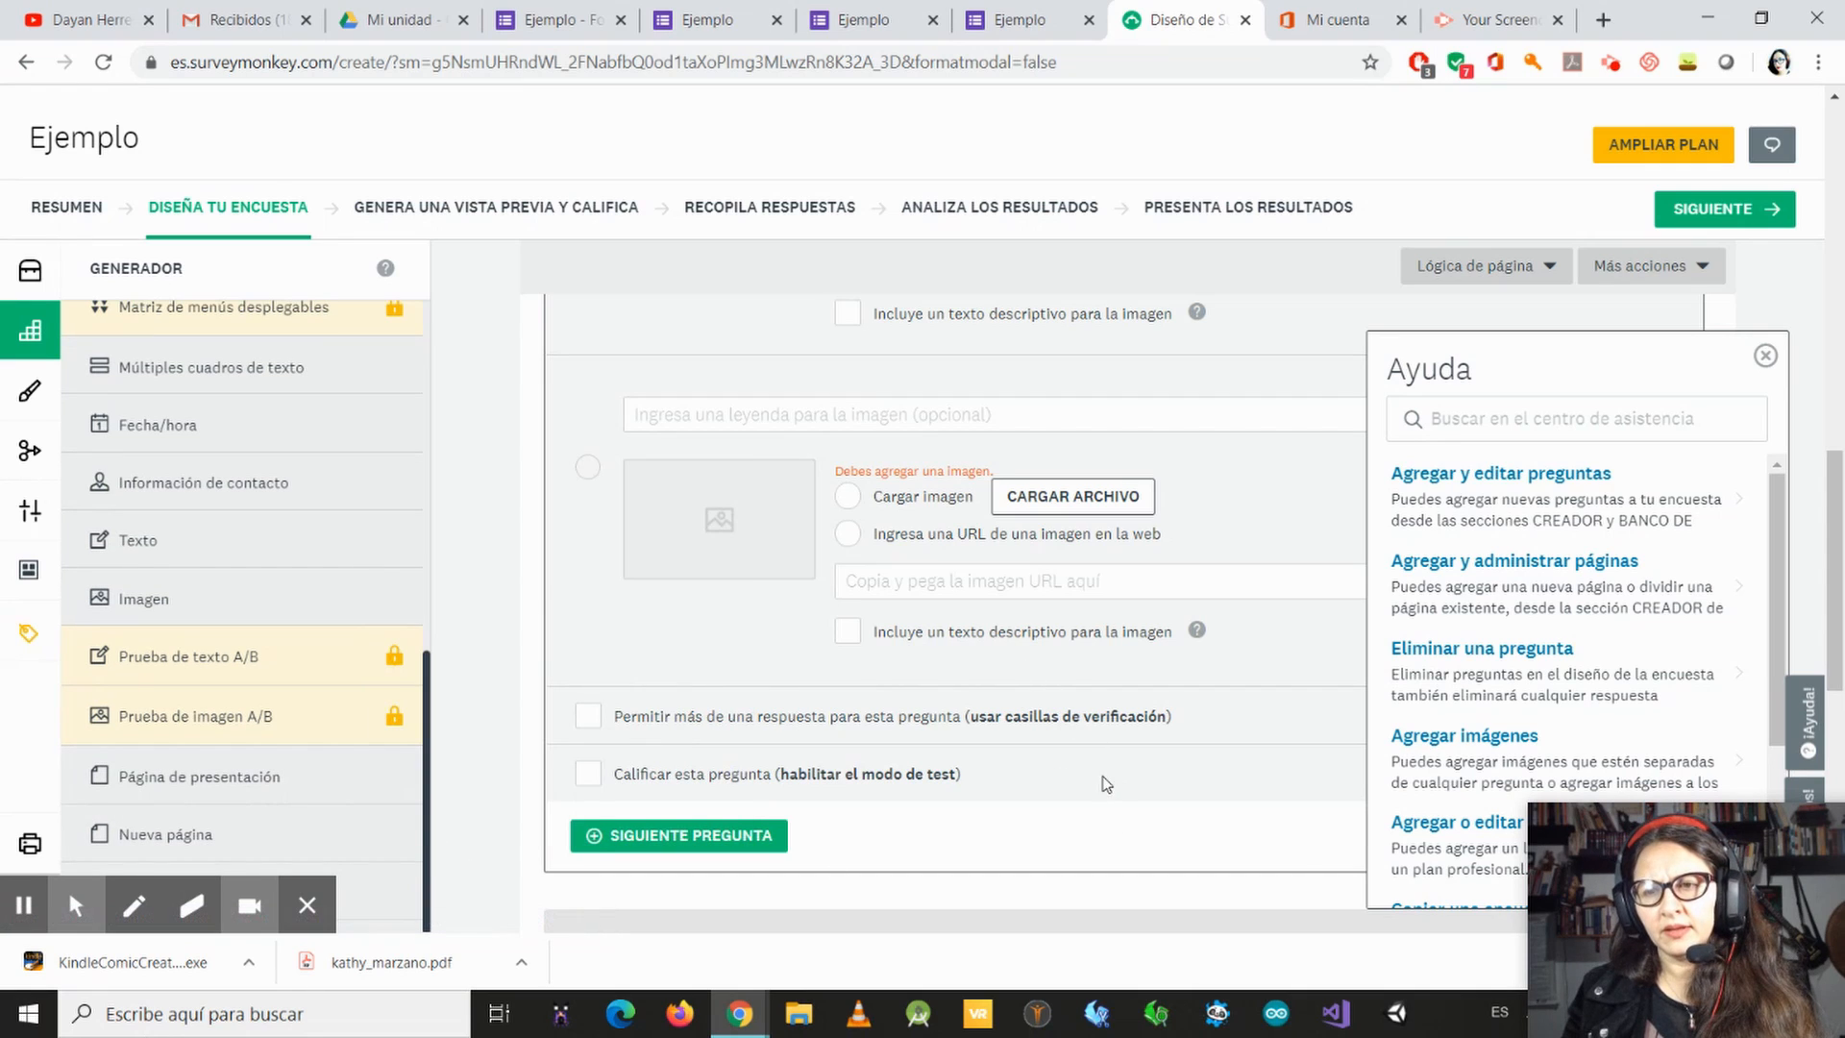
# Step: Leave the question editor and open the account details page
pyautogui.scroll(4, 1338, 655)
pyautogui.scroll(1, 1339, 655)
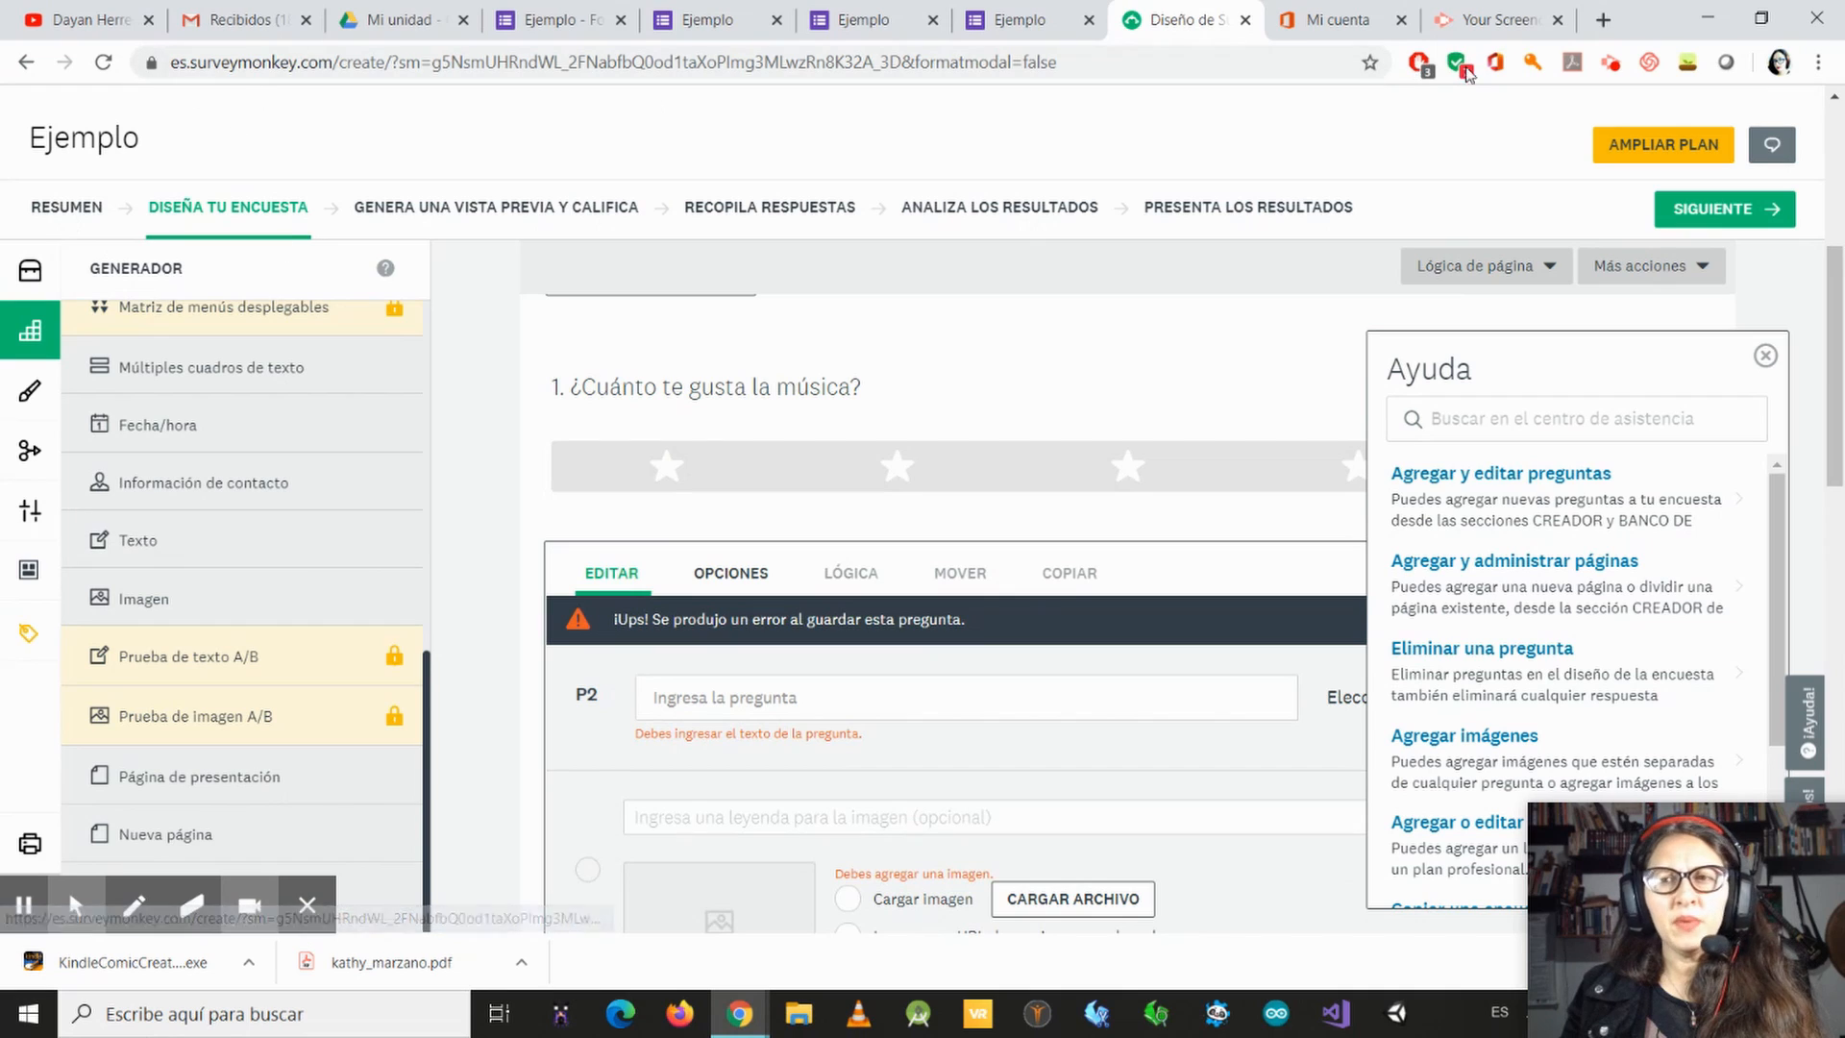
pyautogui.scroll(3, 1835, 288)
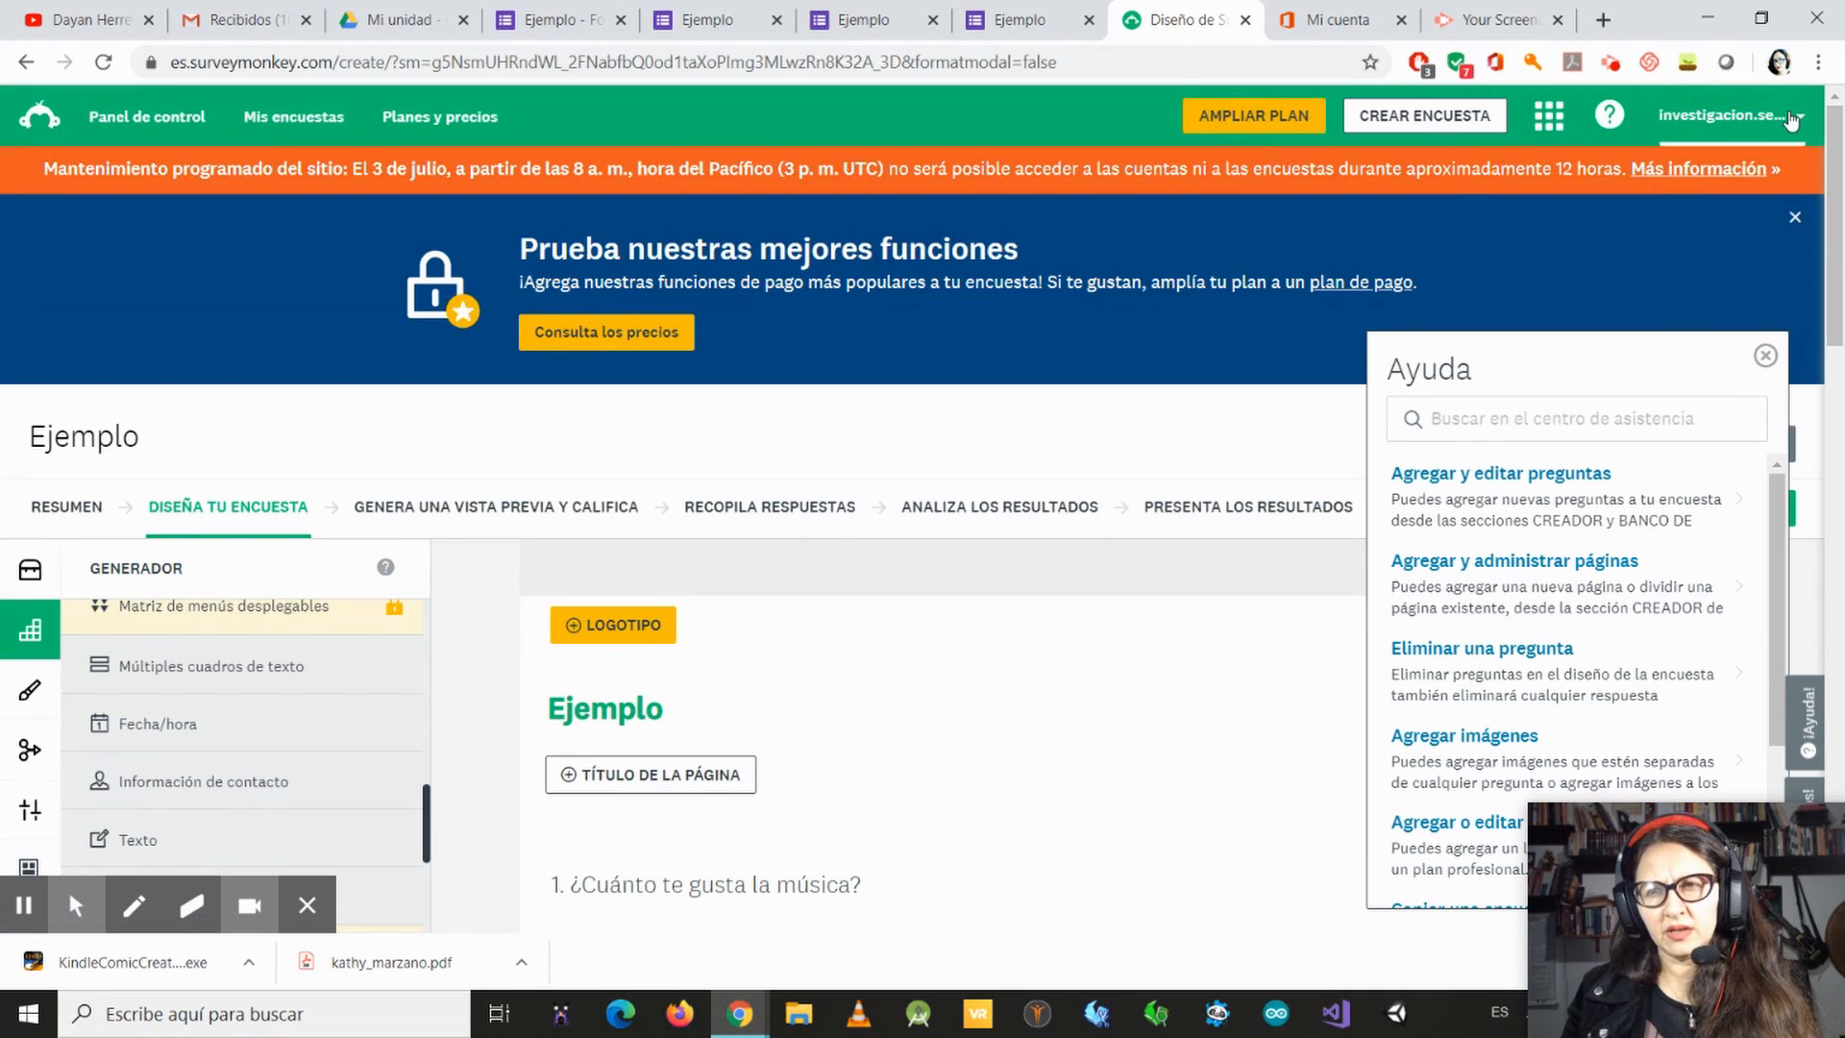
pyautogui.click(1697, 119)
pyautogui.click(1647, 176)
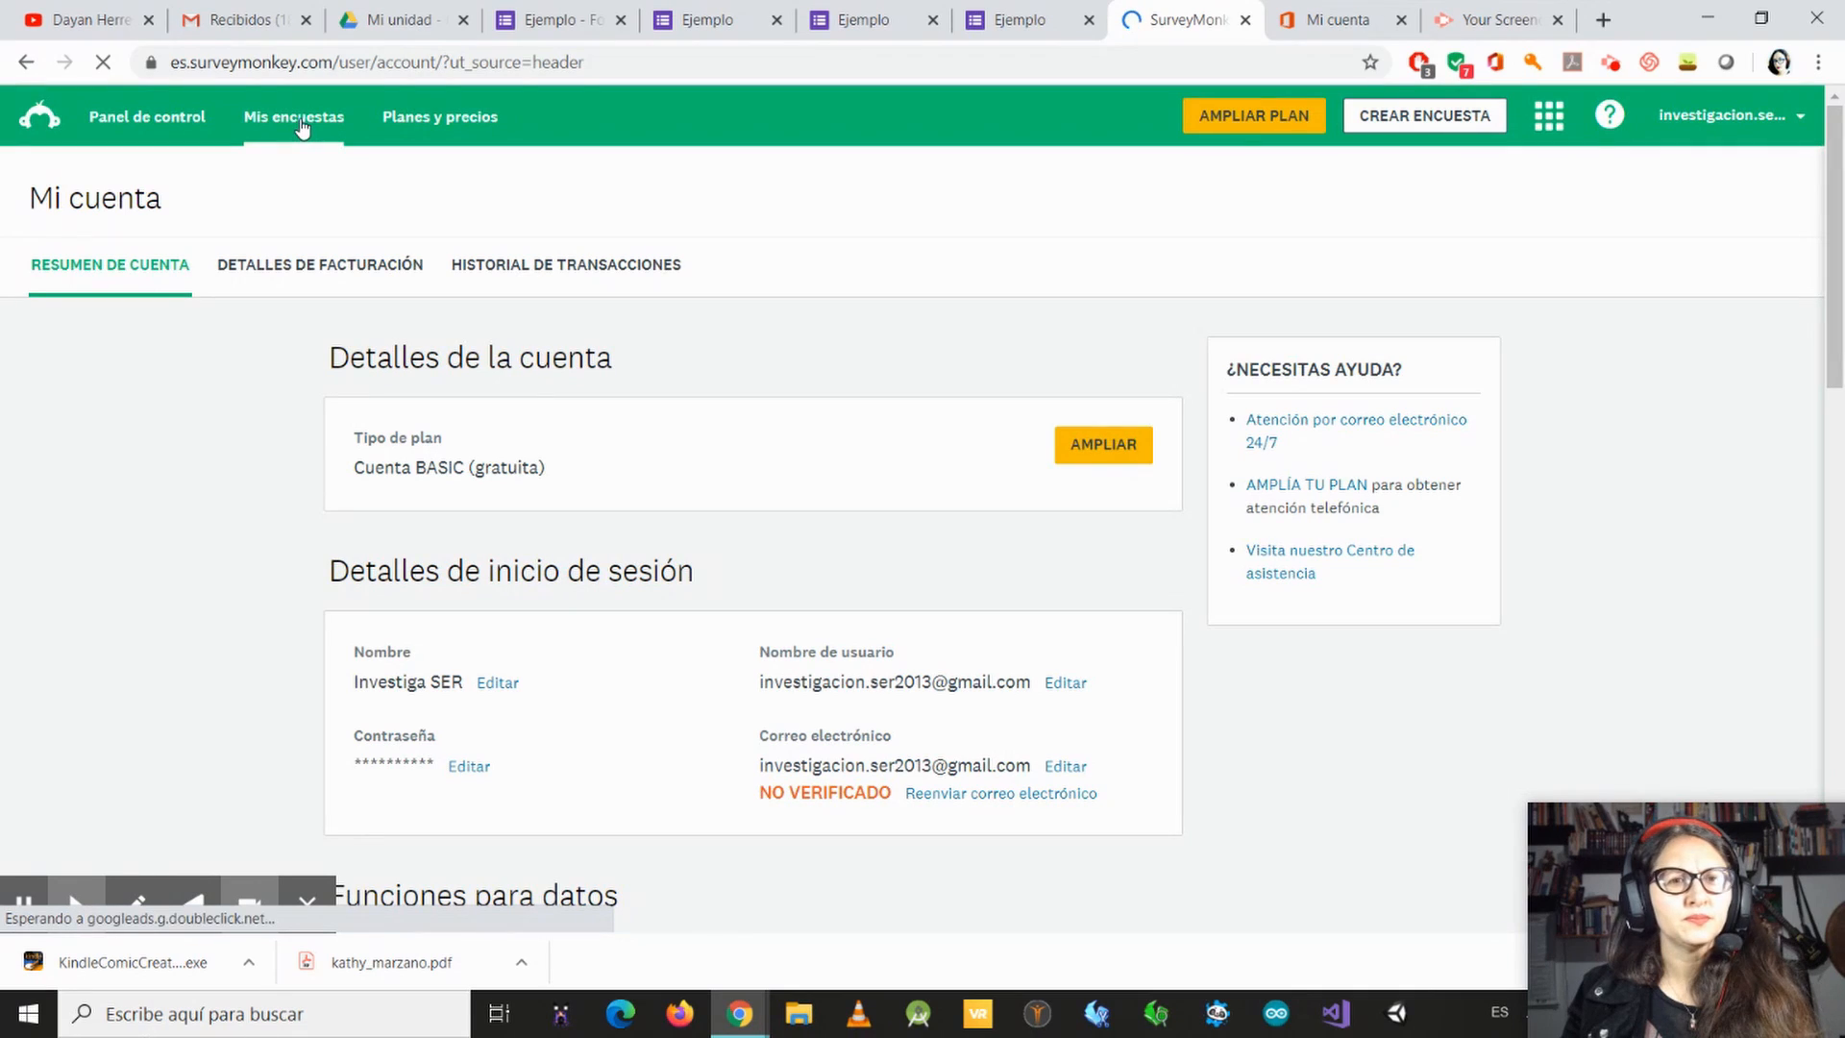
# Step: Open the survey list, filter it to No archivadas and show the options for moving surveys into folders
pyautogui.click(301, 120)
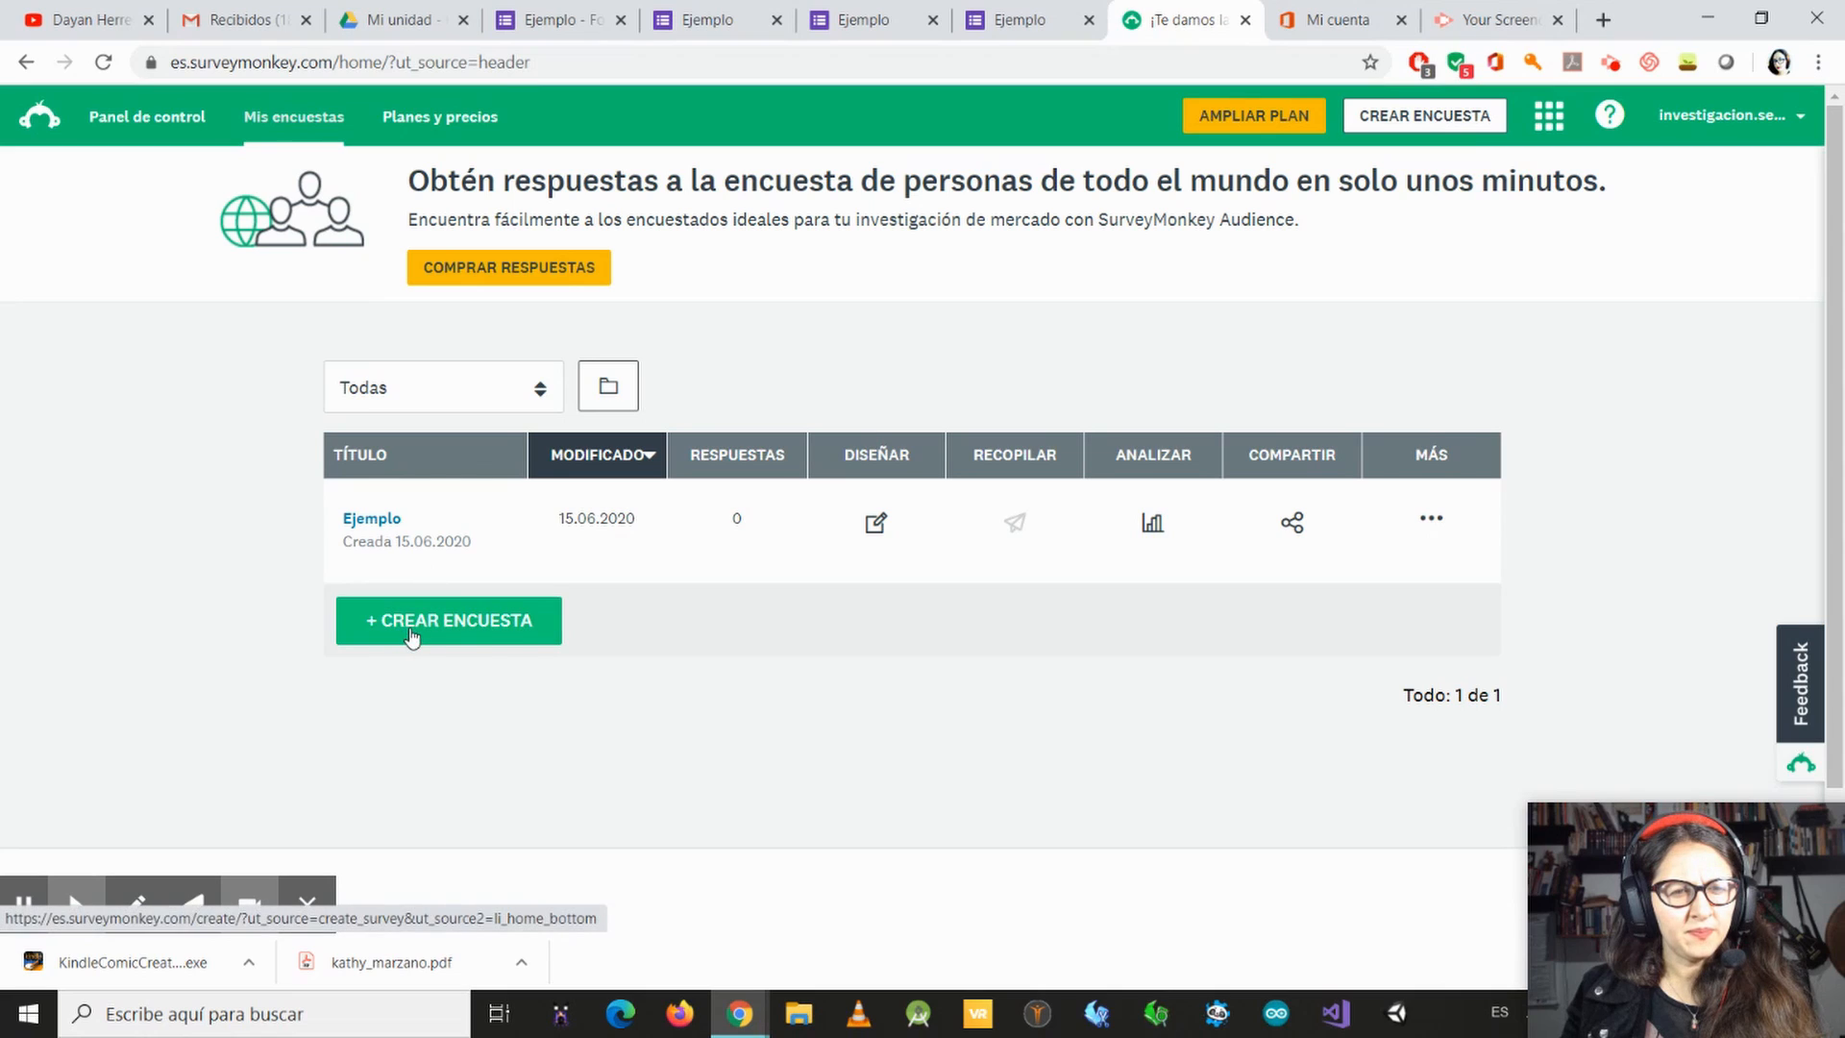
pyautogui.click(548, 405)
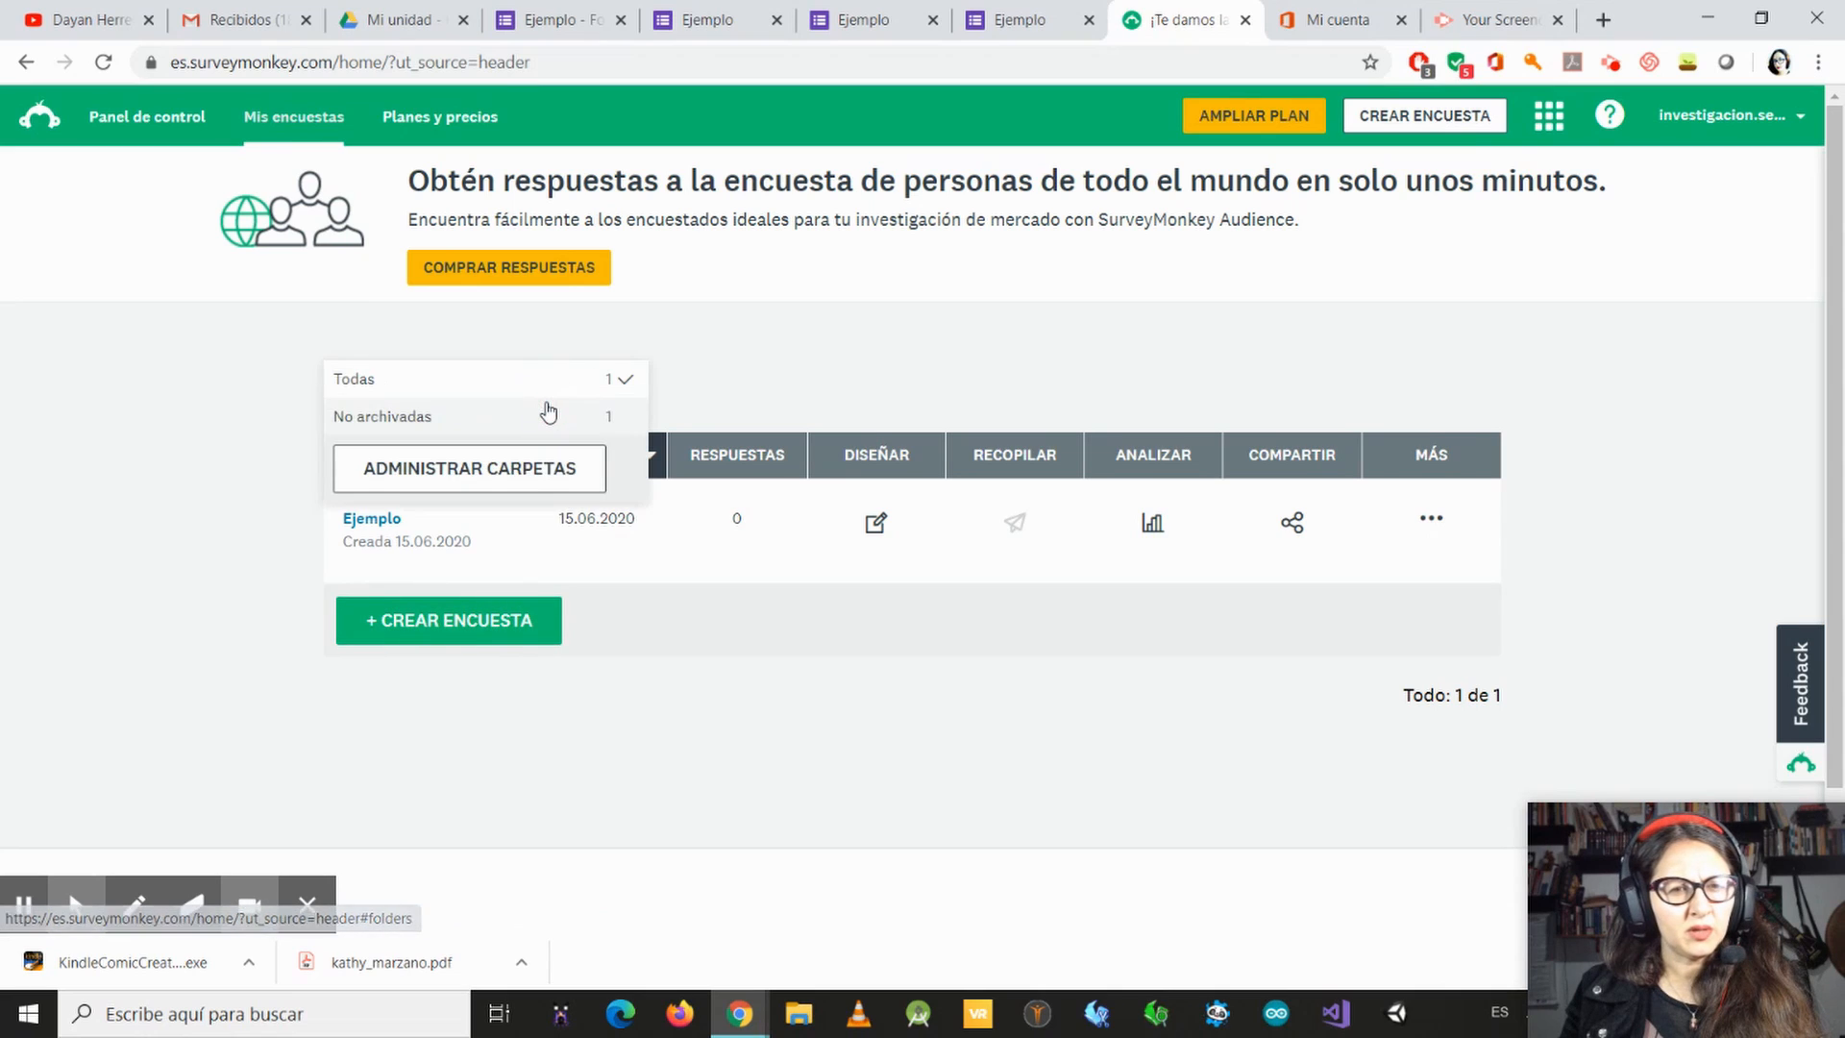
pyautogui.click(550, 413)
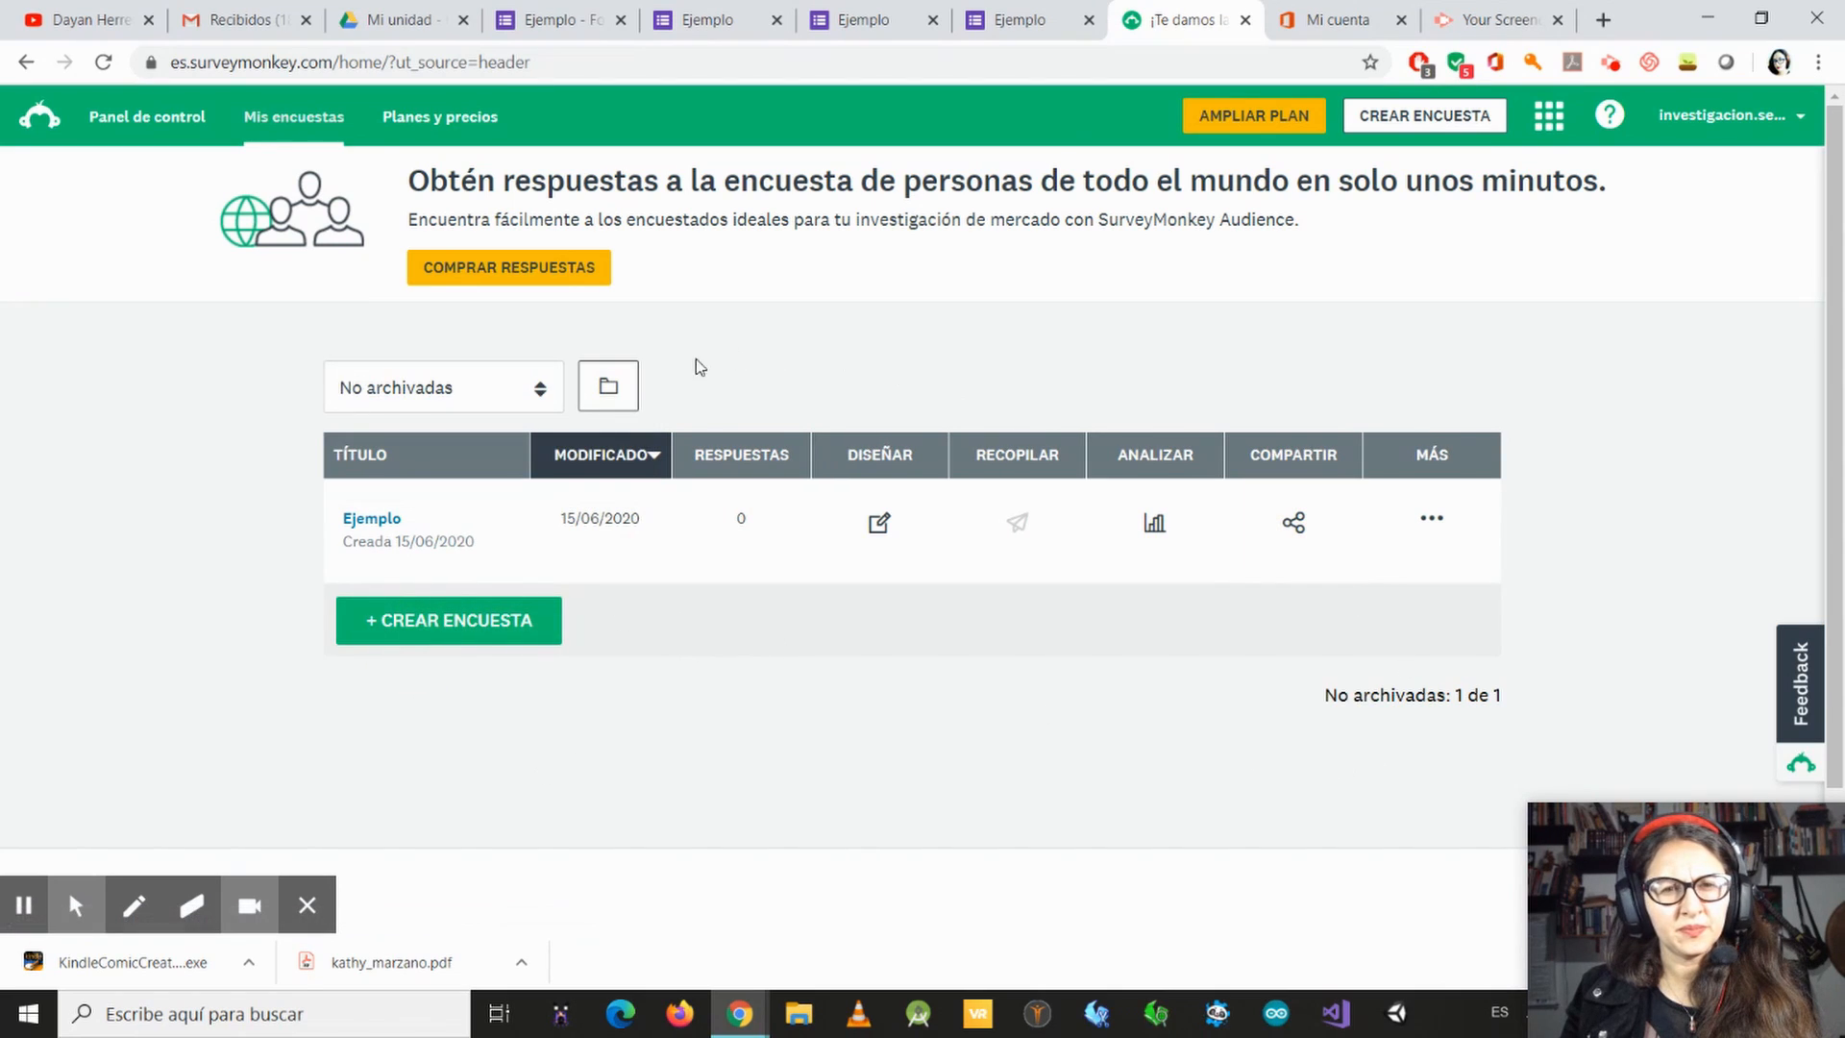
pyautogui.click(623, 389)
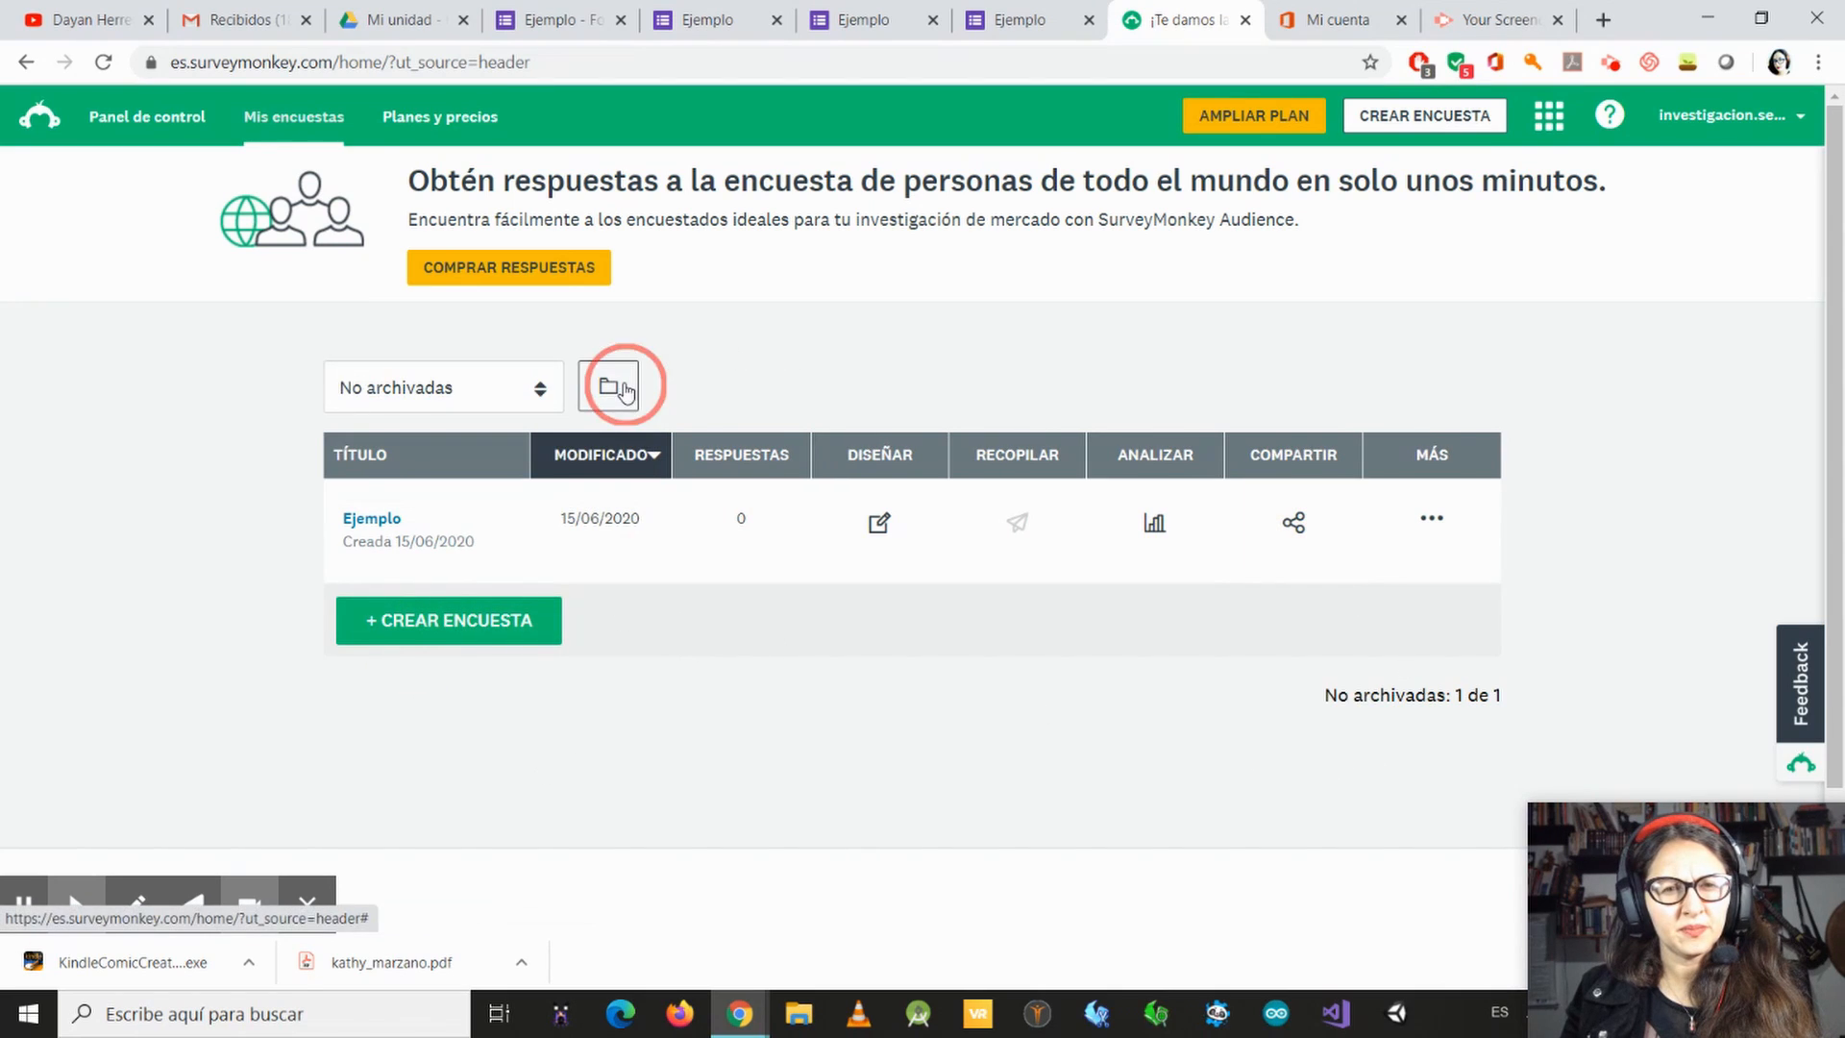
# Step: Open the Ejemplo survey's summary, look it over and proceed to response collection
pyautogui.click(452, 529)
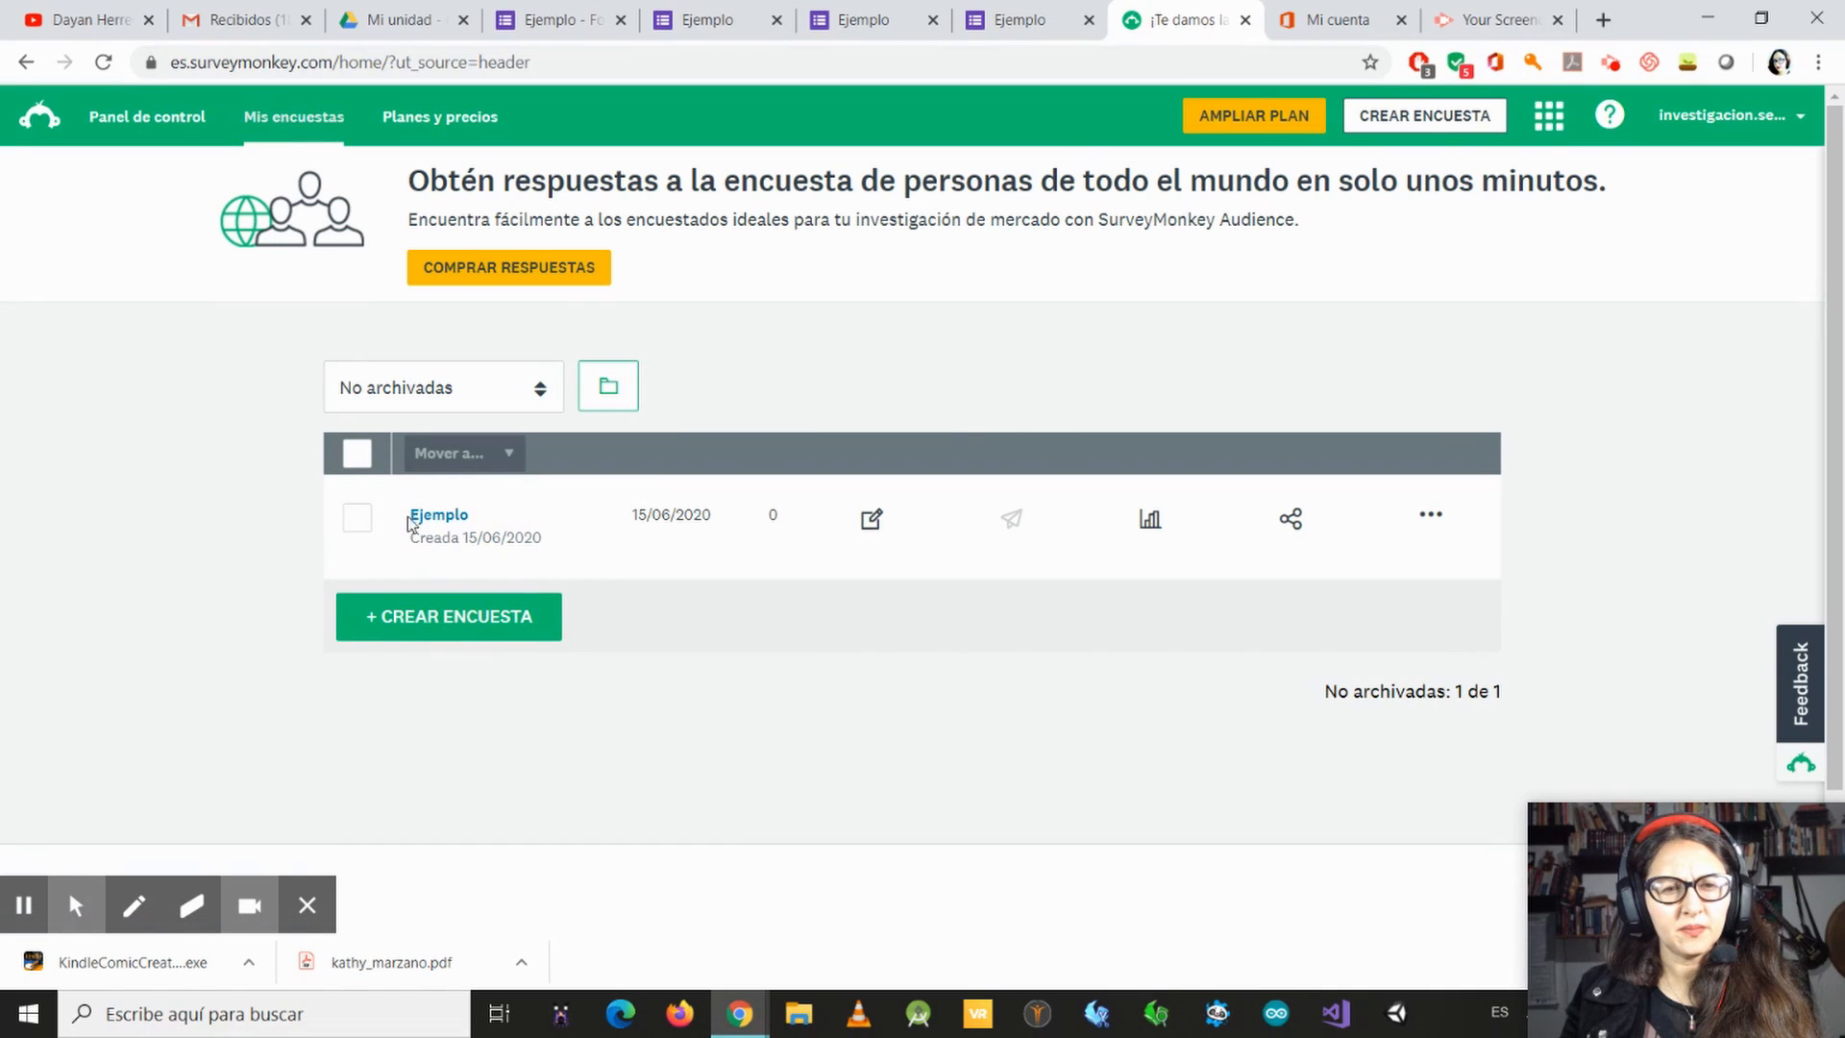
pyautogui.click(444, 518)
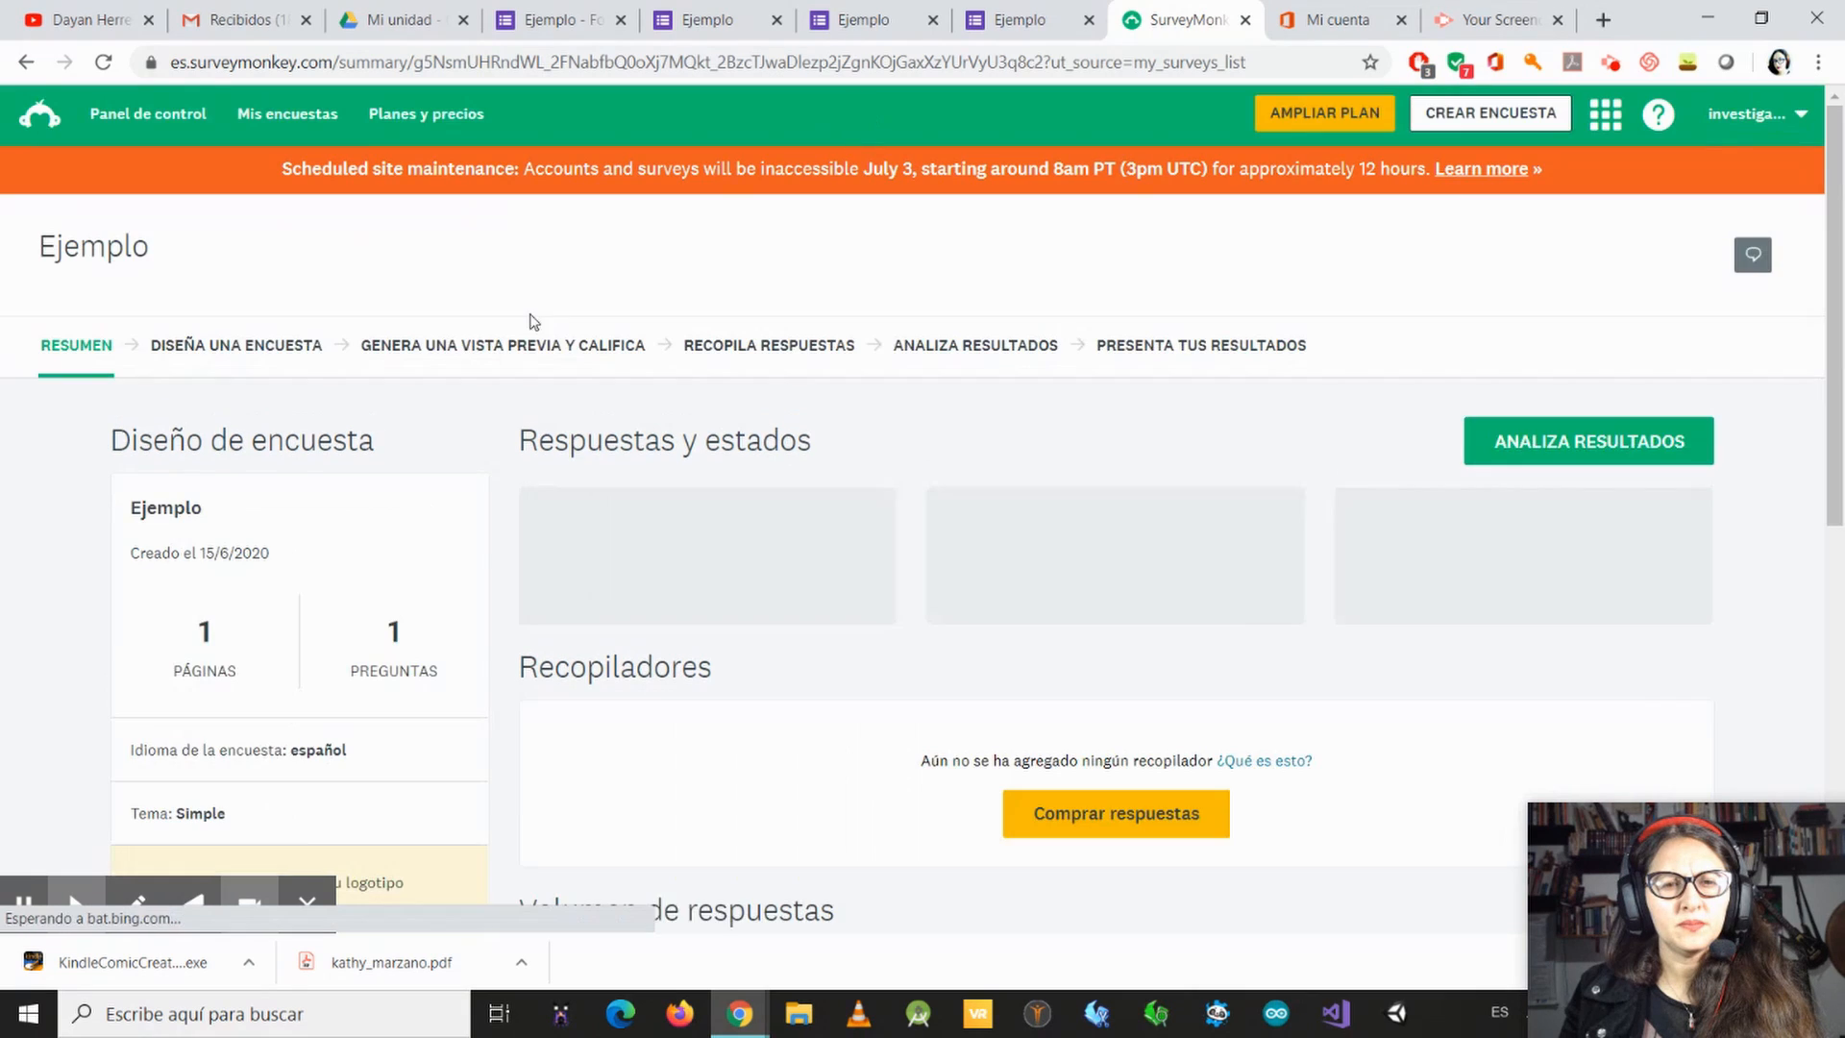
pyautogui.scroll(-5, 1009, 554)
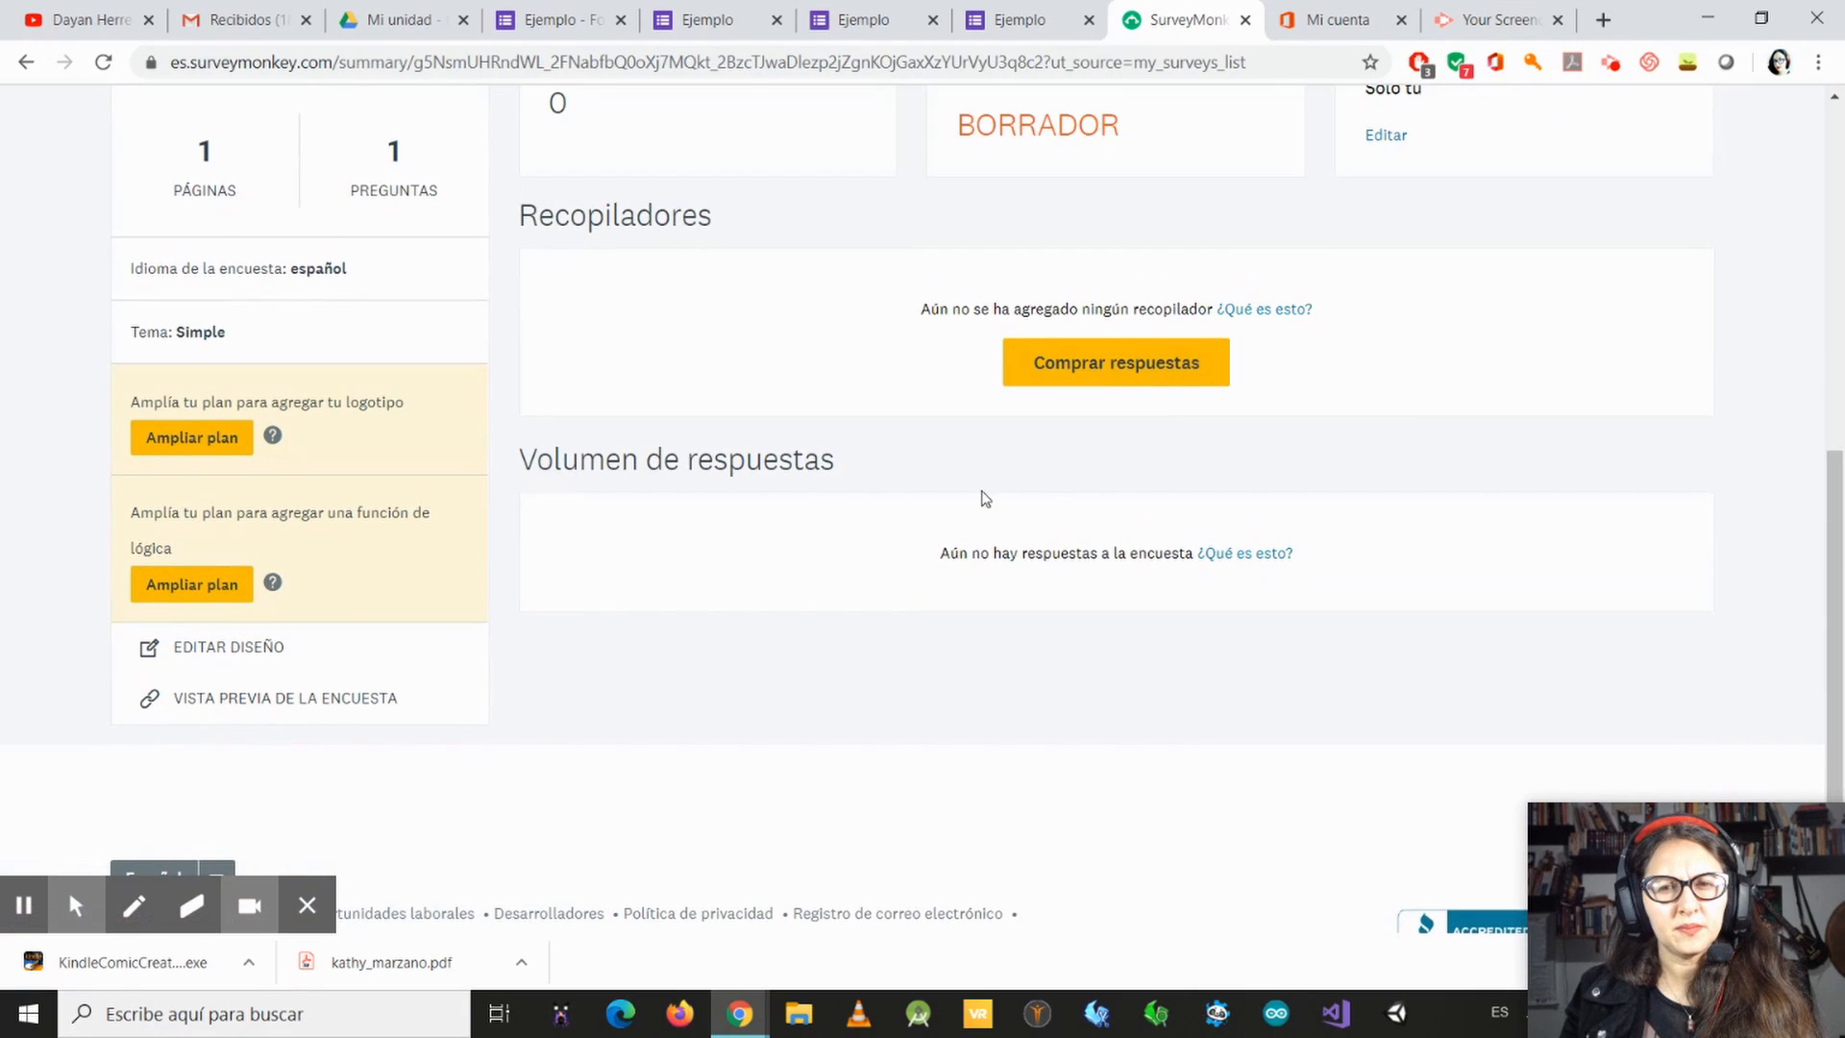
pyautogui.scroll(6, 985, 498)
pyautogui.click(1021, 715)
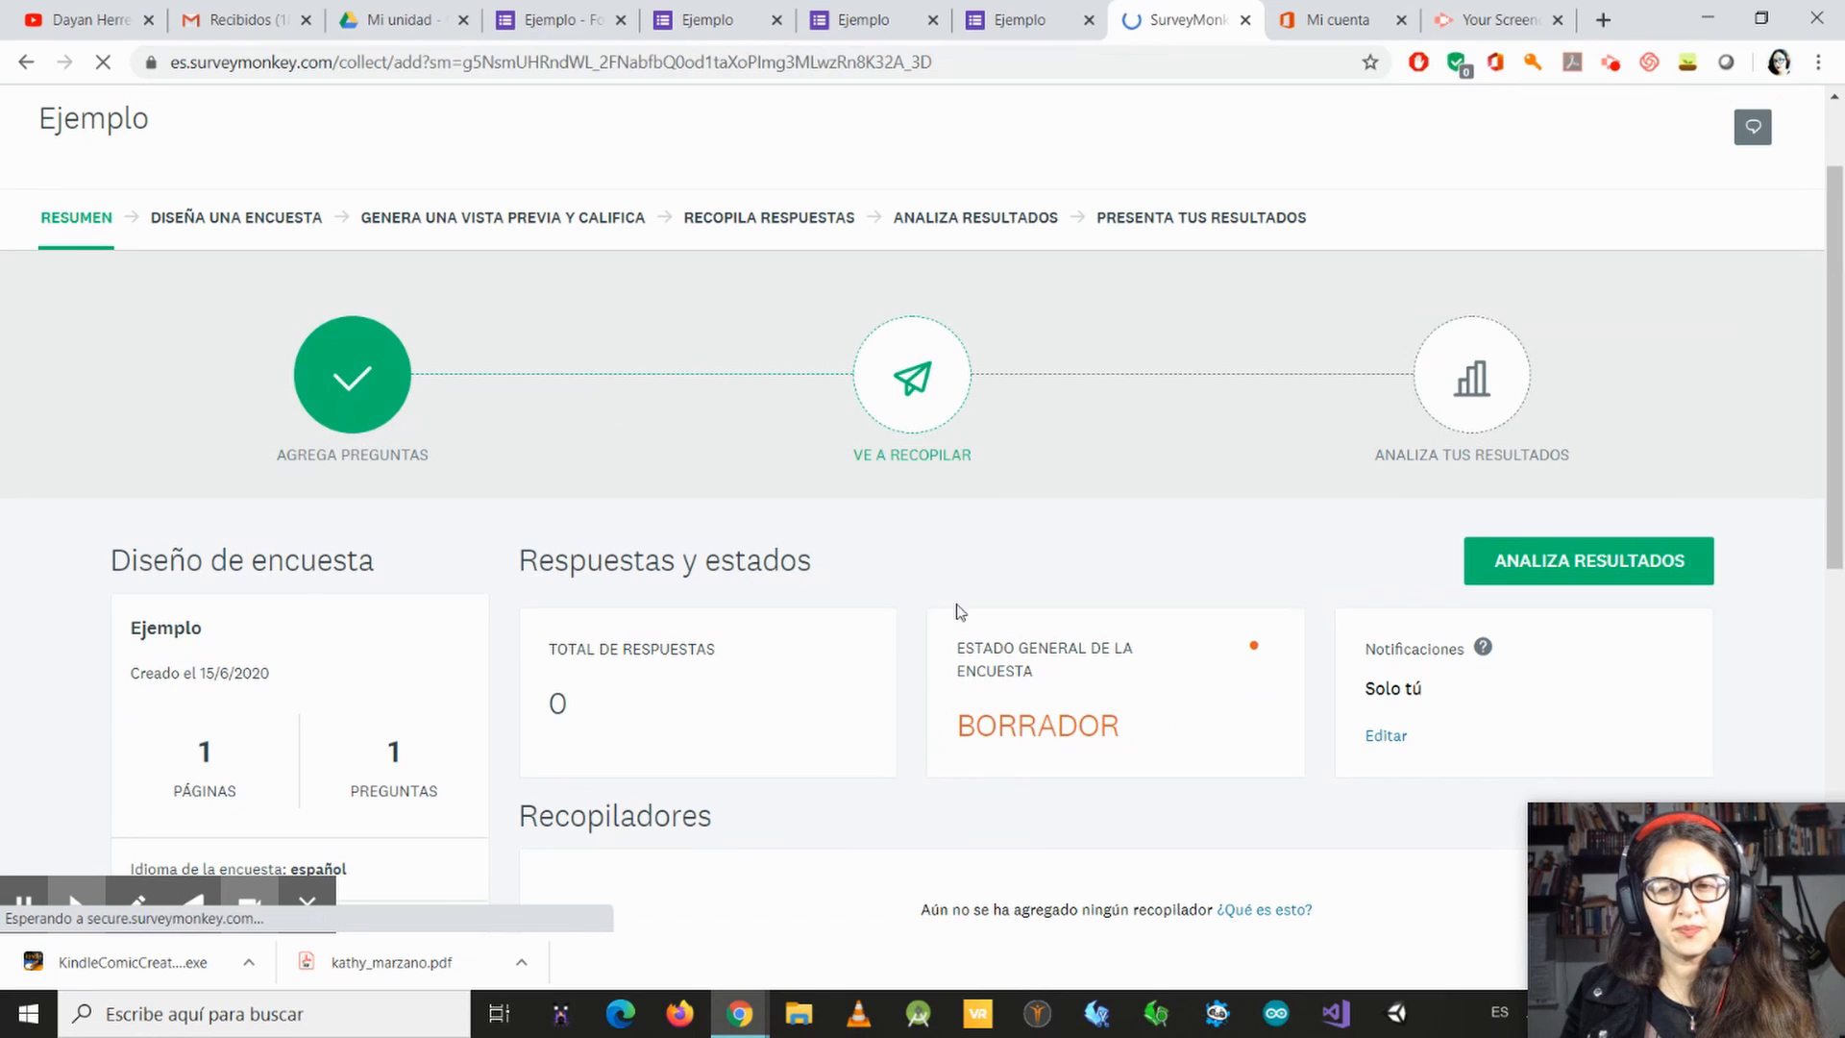
pyautogui.scroll(-2, 973, 586)
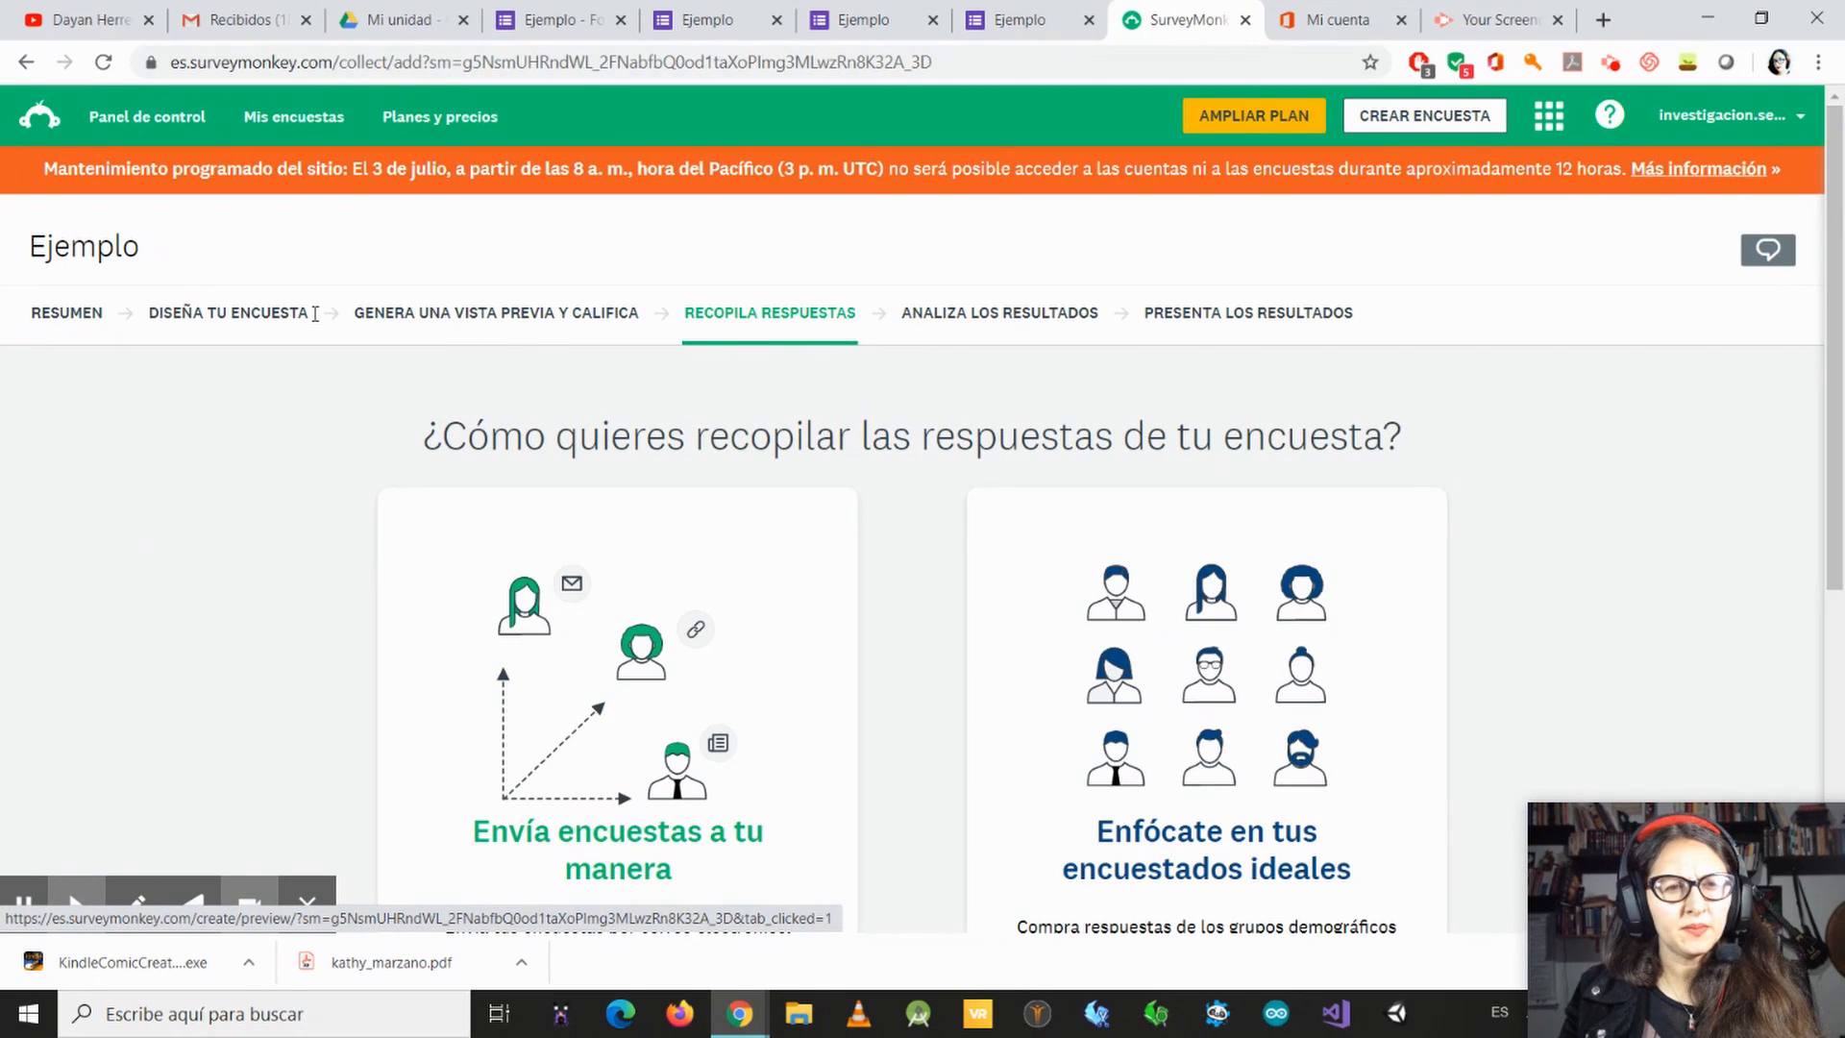
# Step: Preview the Ejemplo survey with a four-star answer to the music question, in tablet and phone views
pyautogui.click(412, 321)
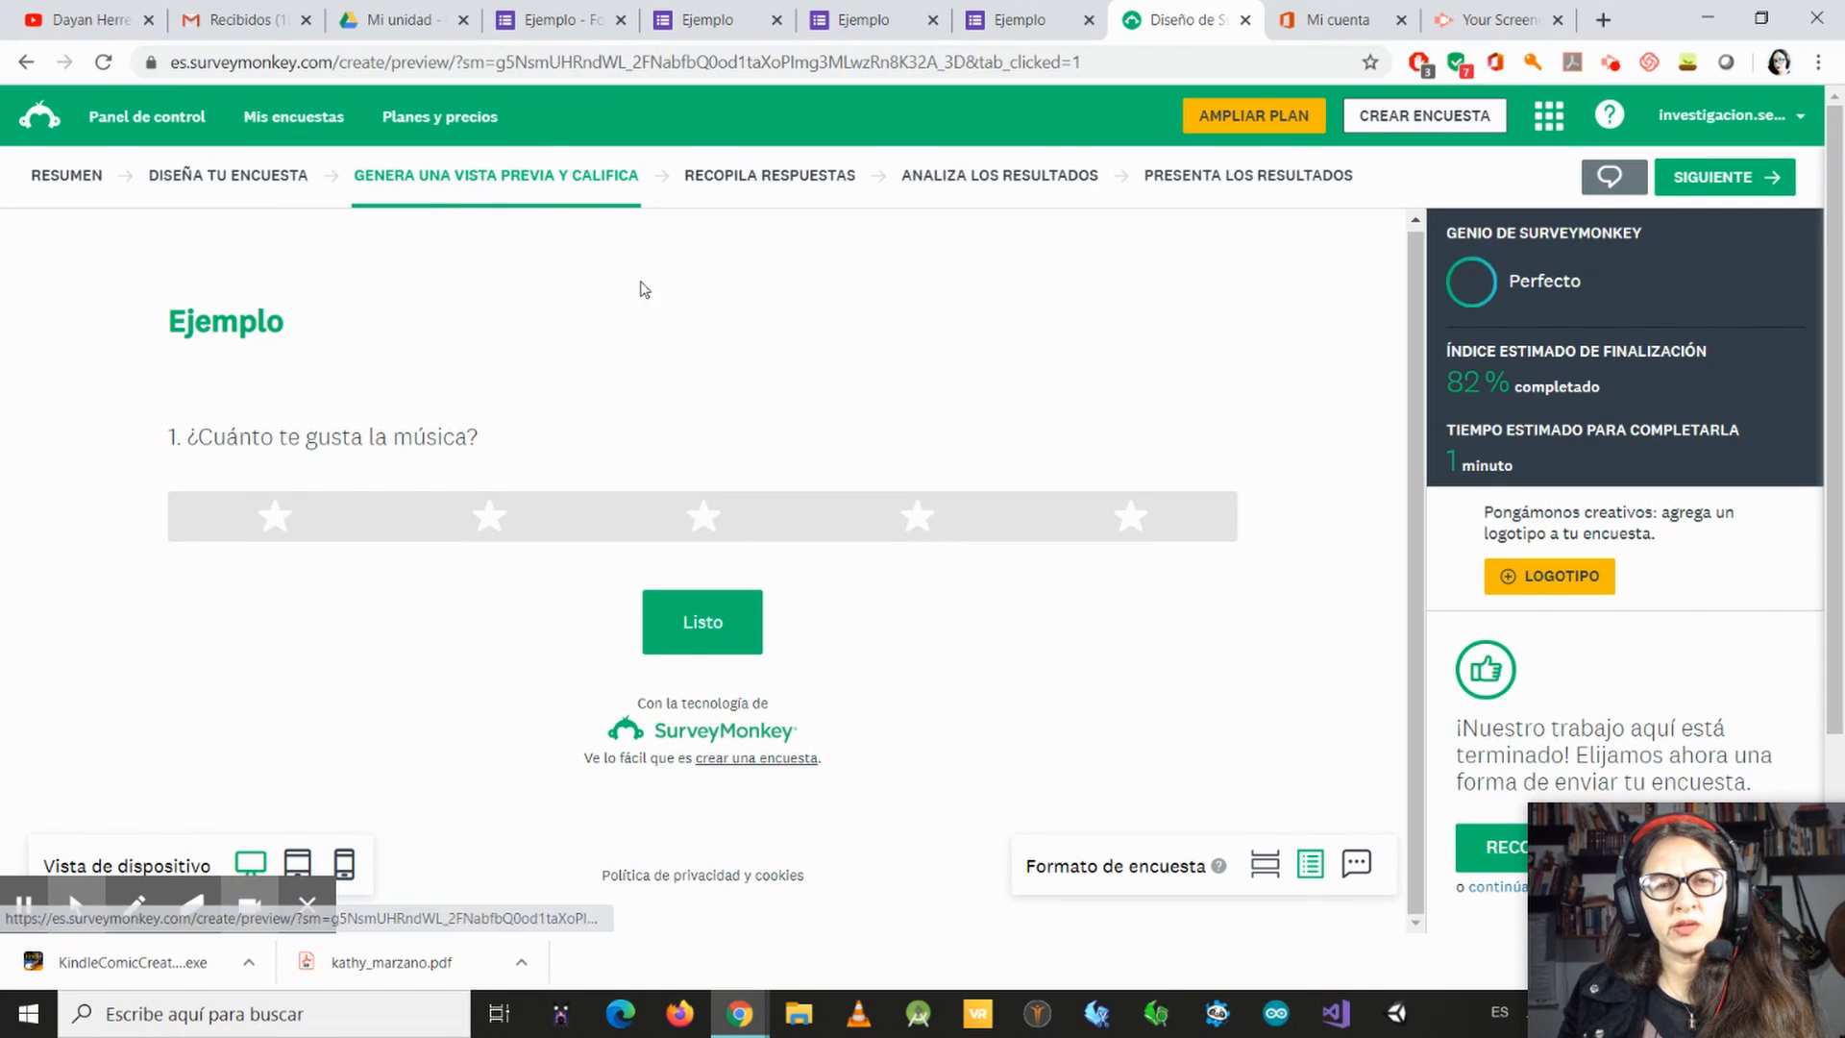
pyautogui.click(916, 520)
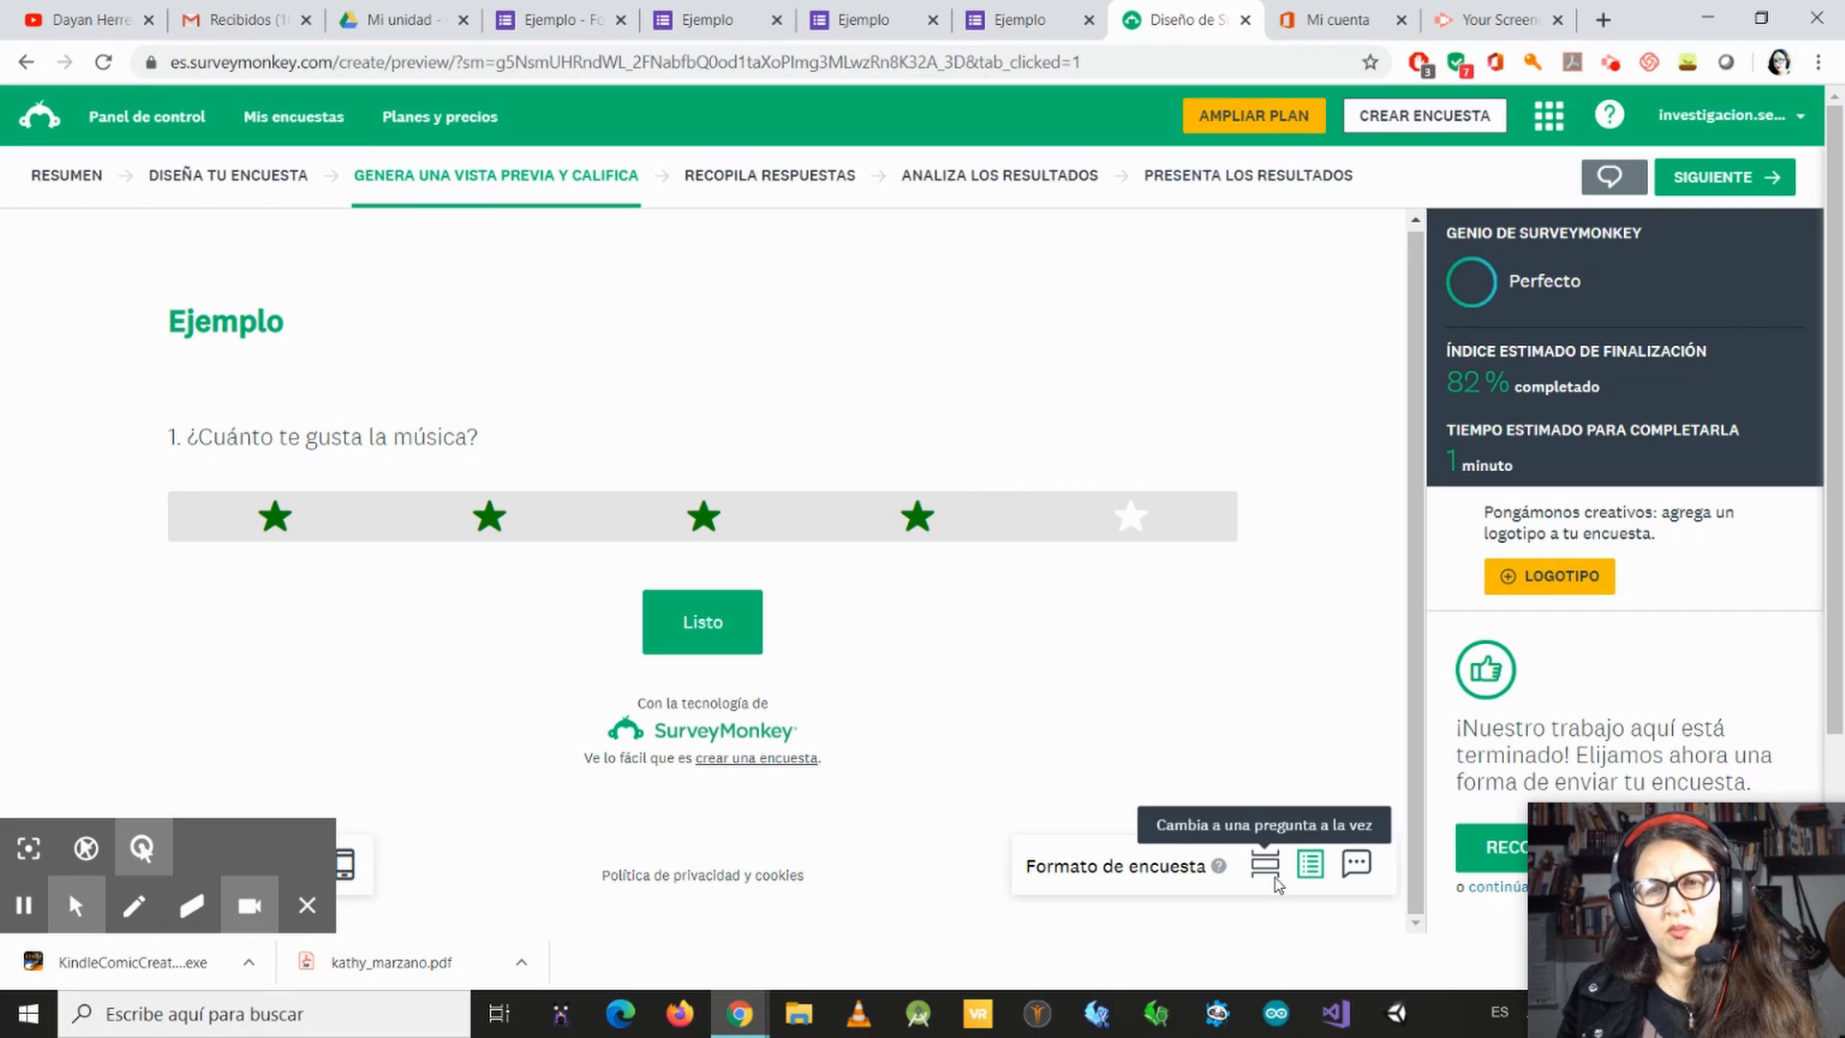
pyautogui.scroll(-3, 1279, 835)
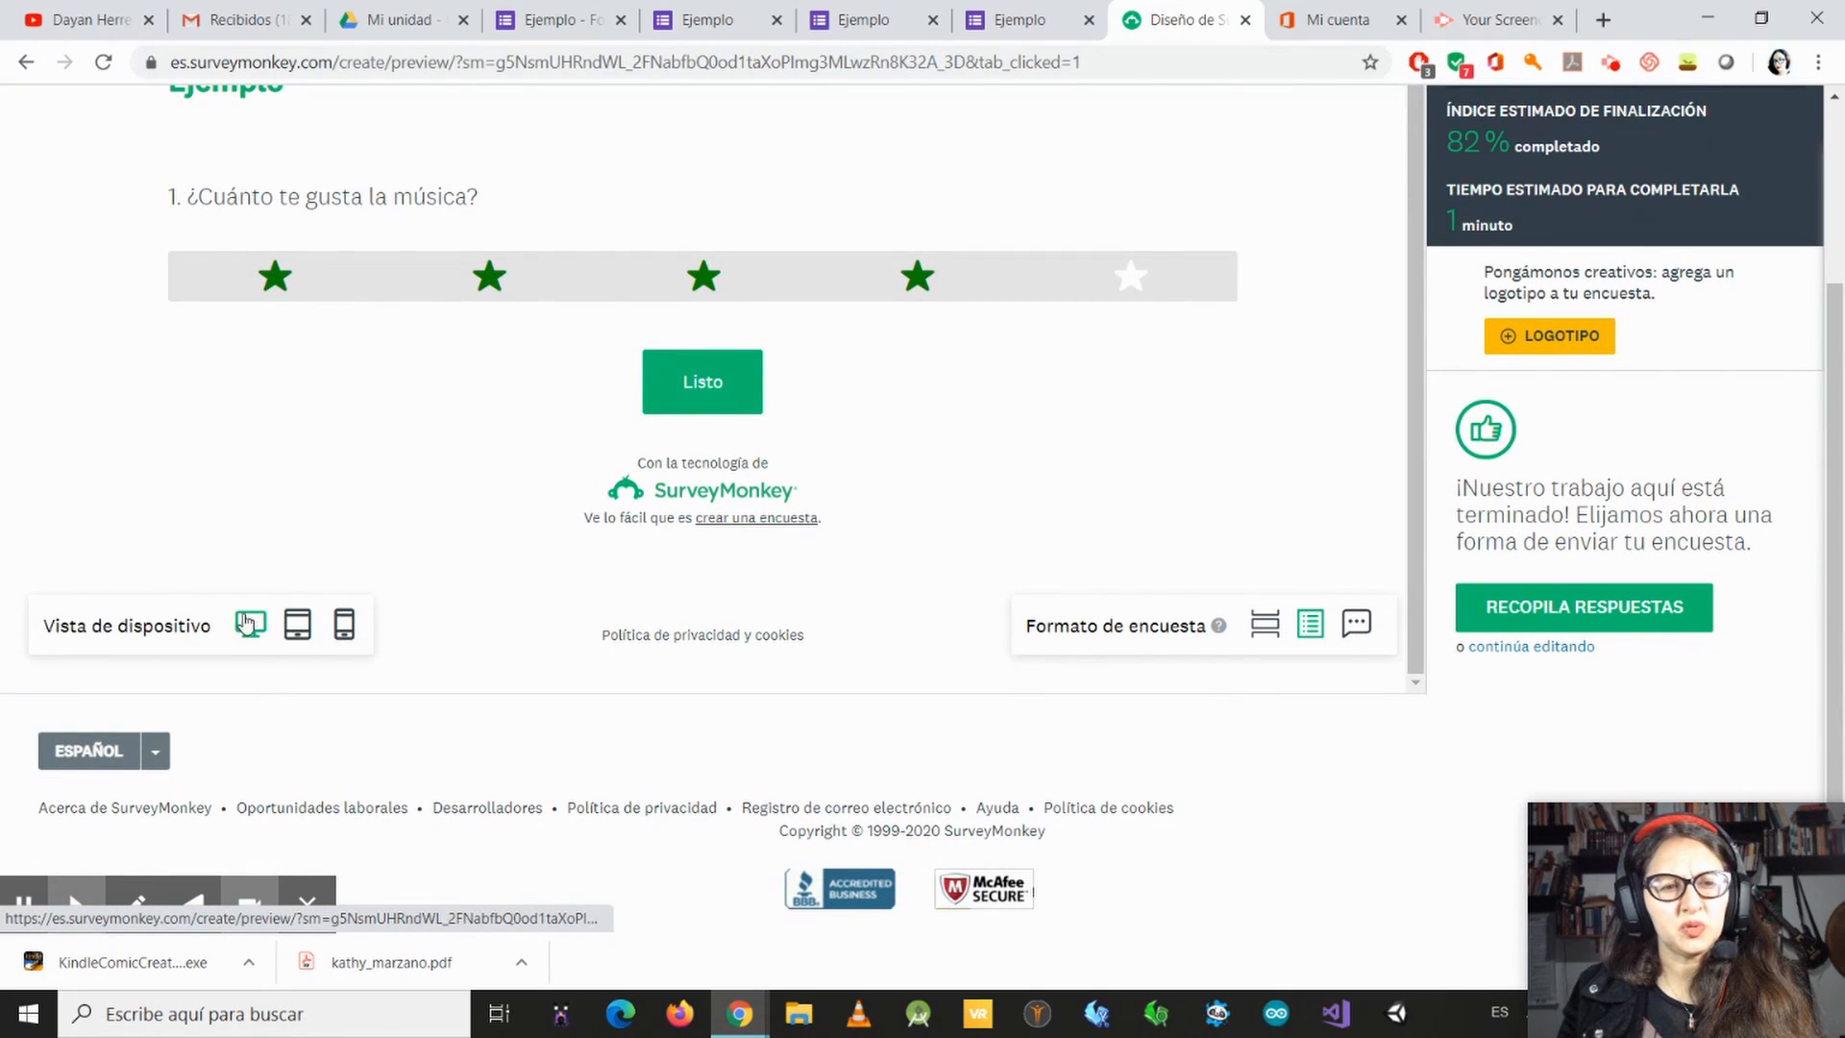
pyautogui.click(292, 631)
pyautogui.click(344, 625)
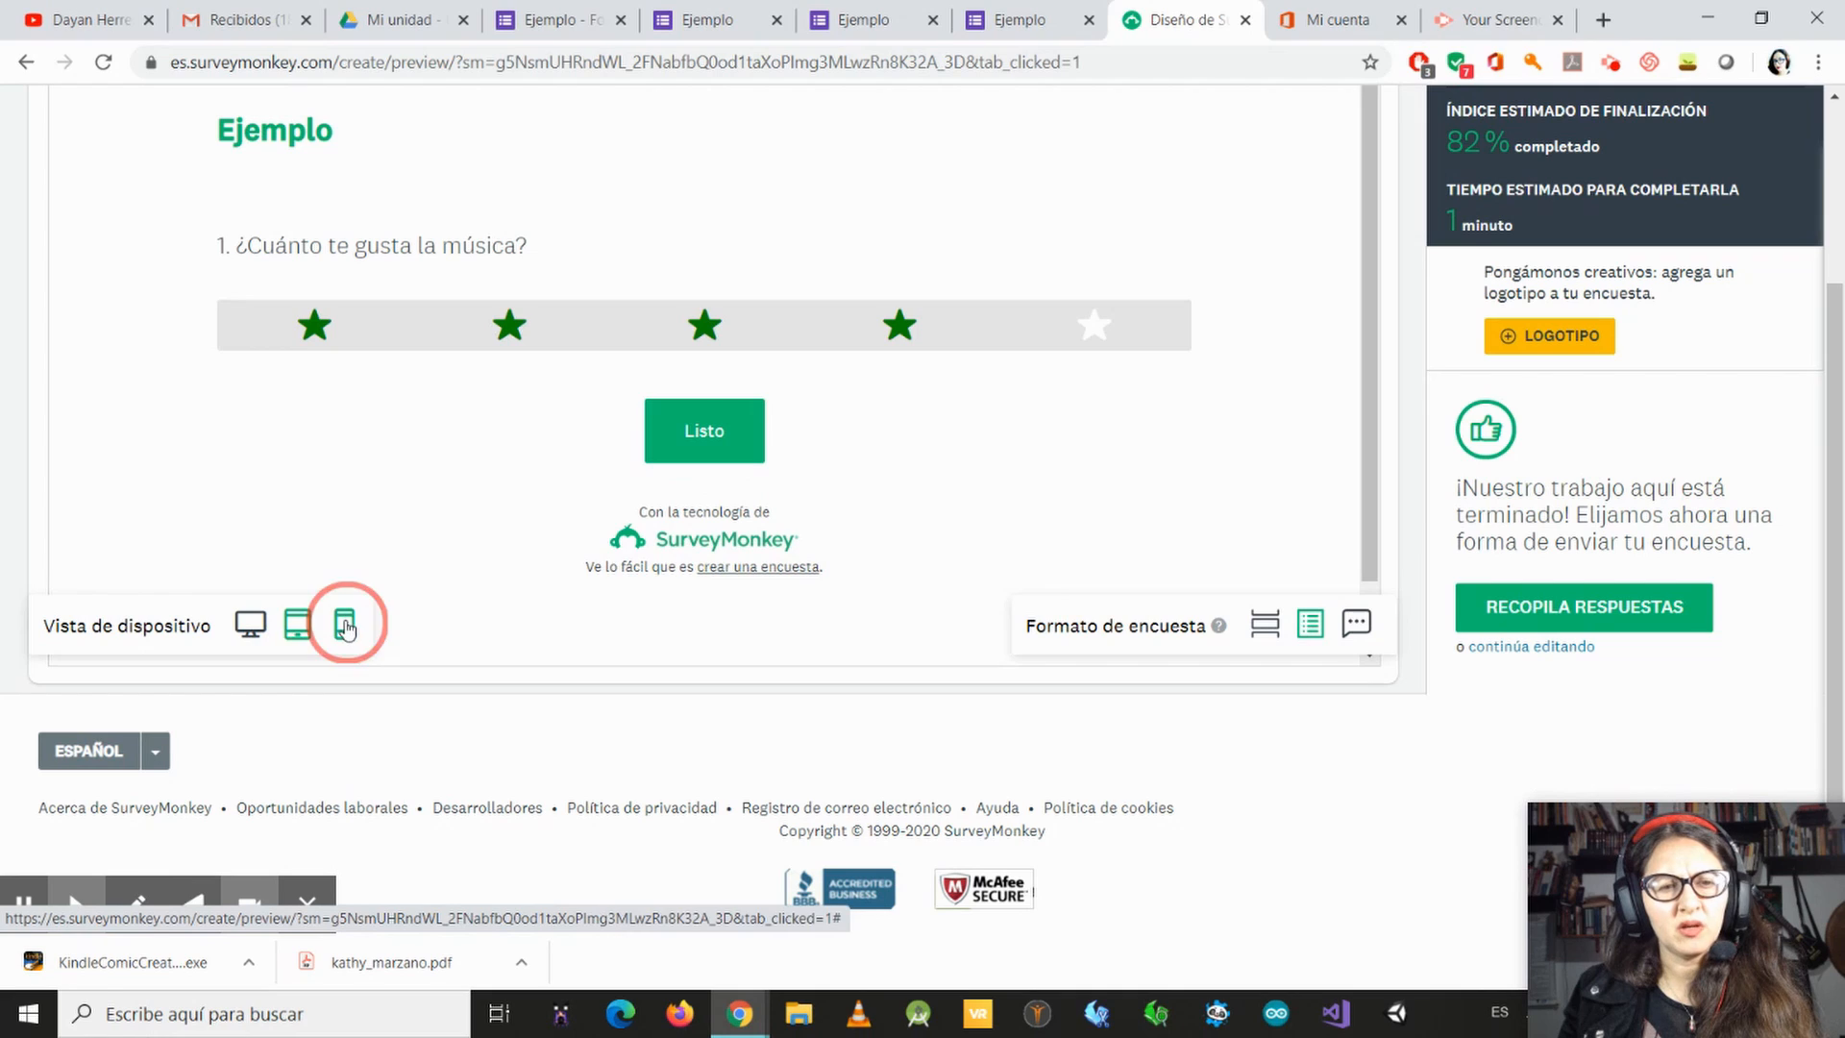
pyautogui.scroll(-1, 803, 422)
pyautogui.scroll(1, 805, 452)
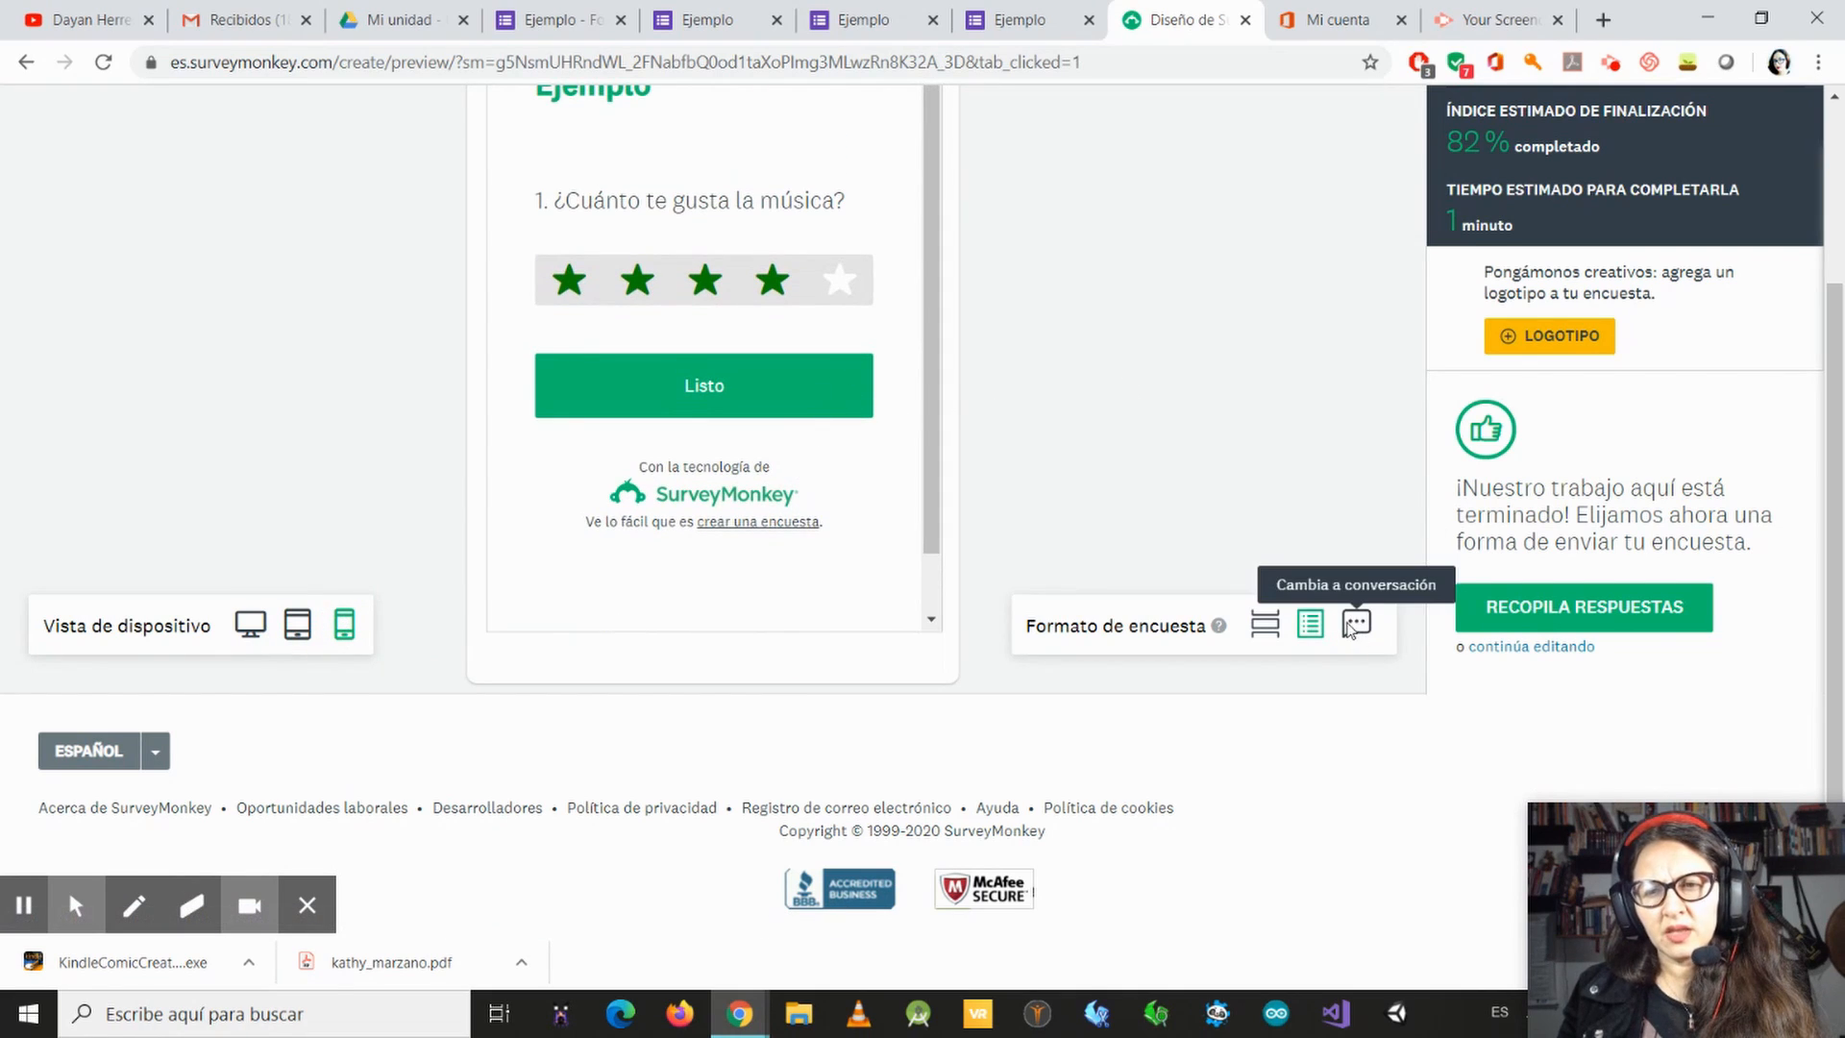
pyautogui.scroll(3, 1274, 451)
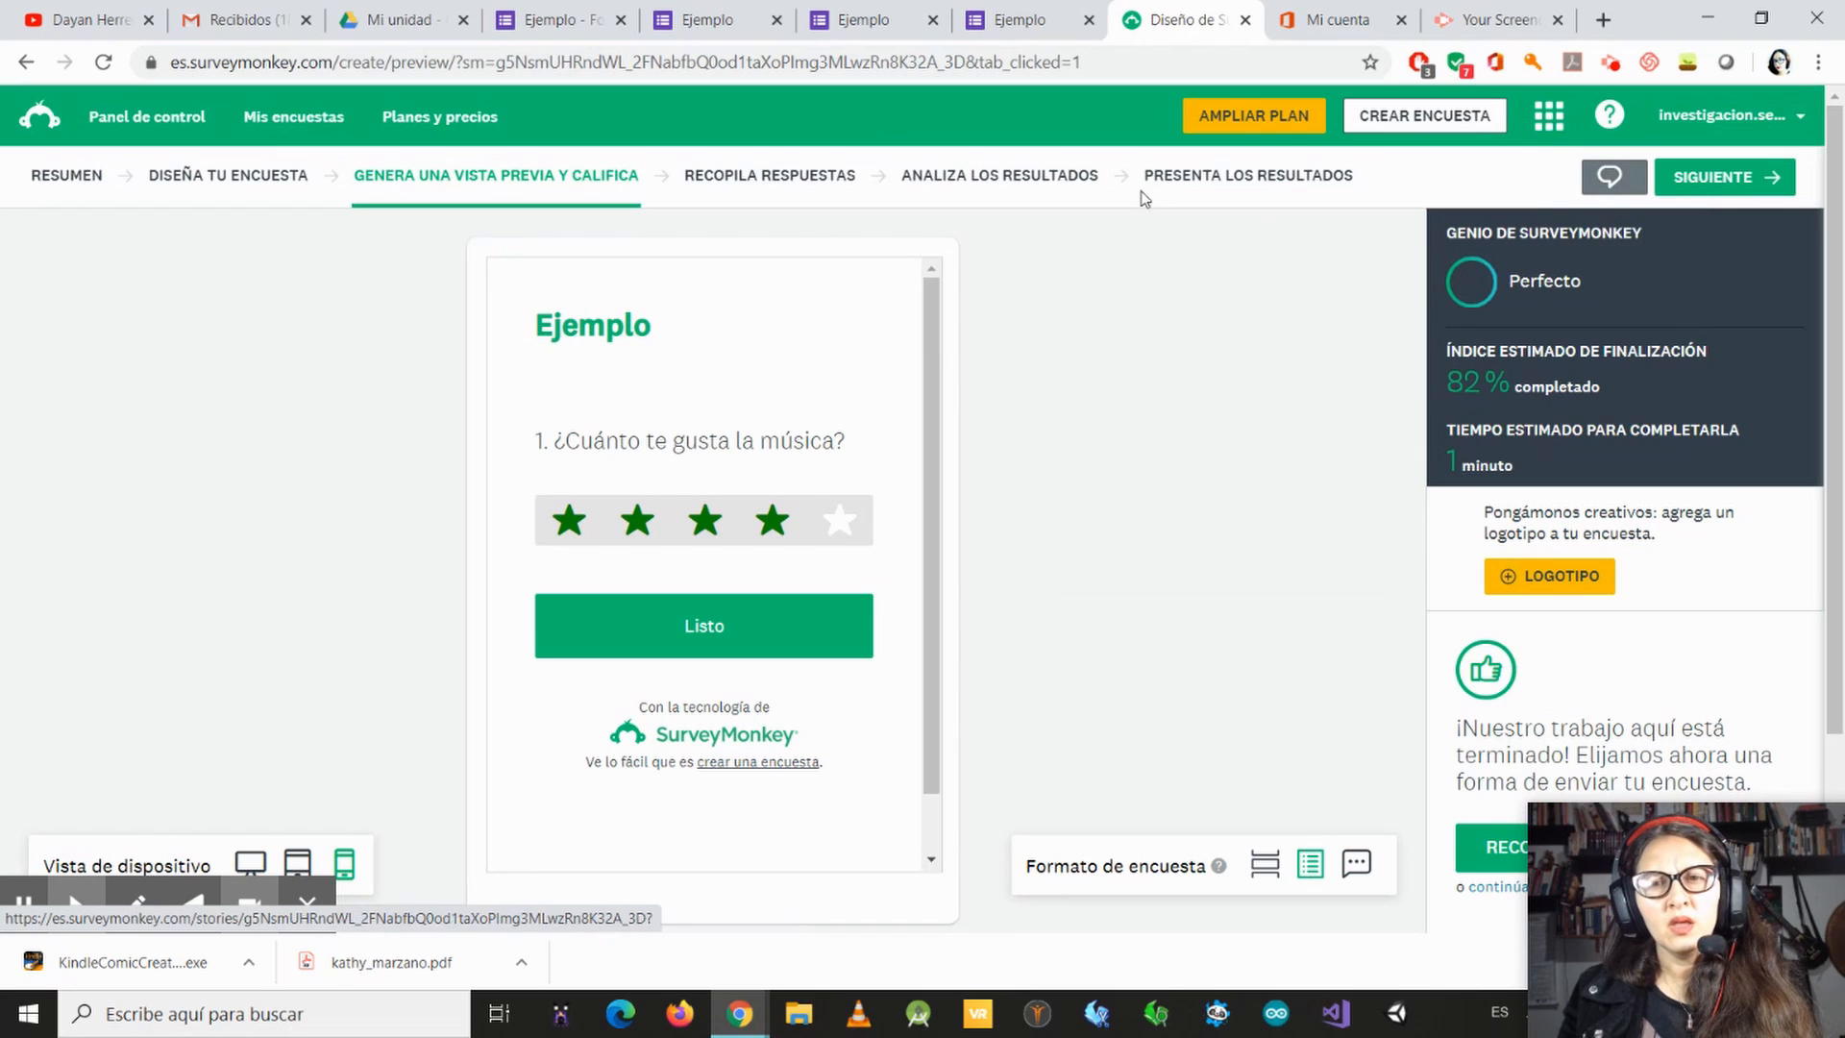
# Step: Return to response collection, compare the two approaches and show the methods under Envía encuestas a tu manera
pyautogui.click(769, 182)
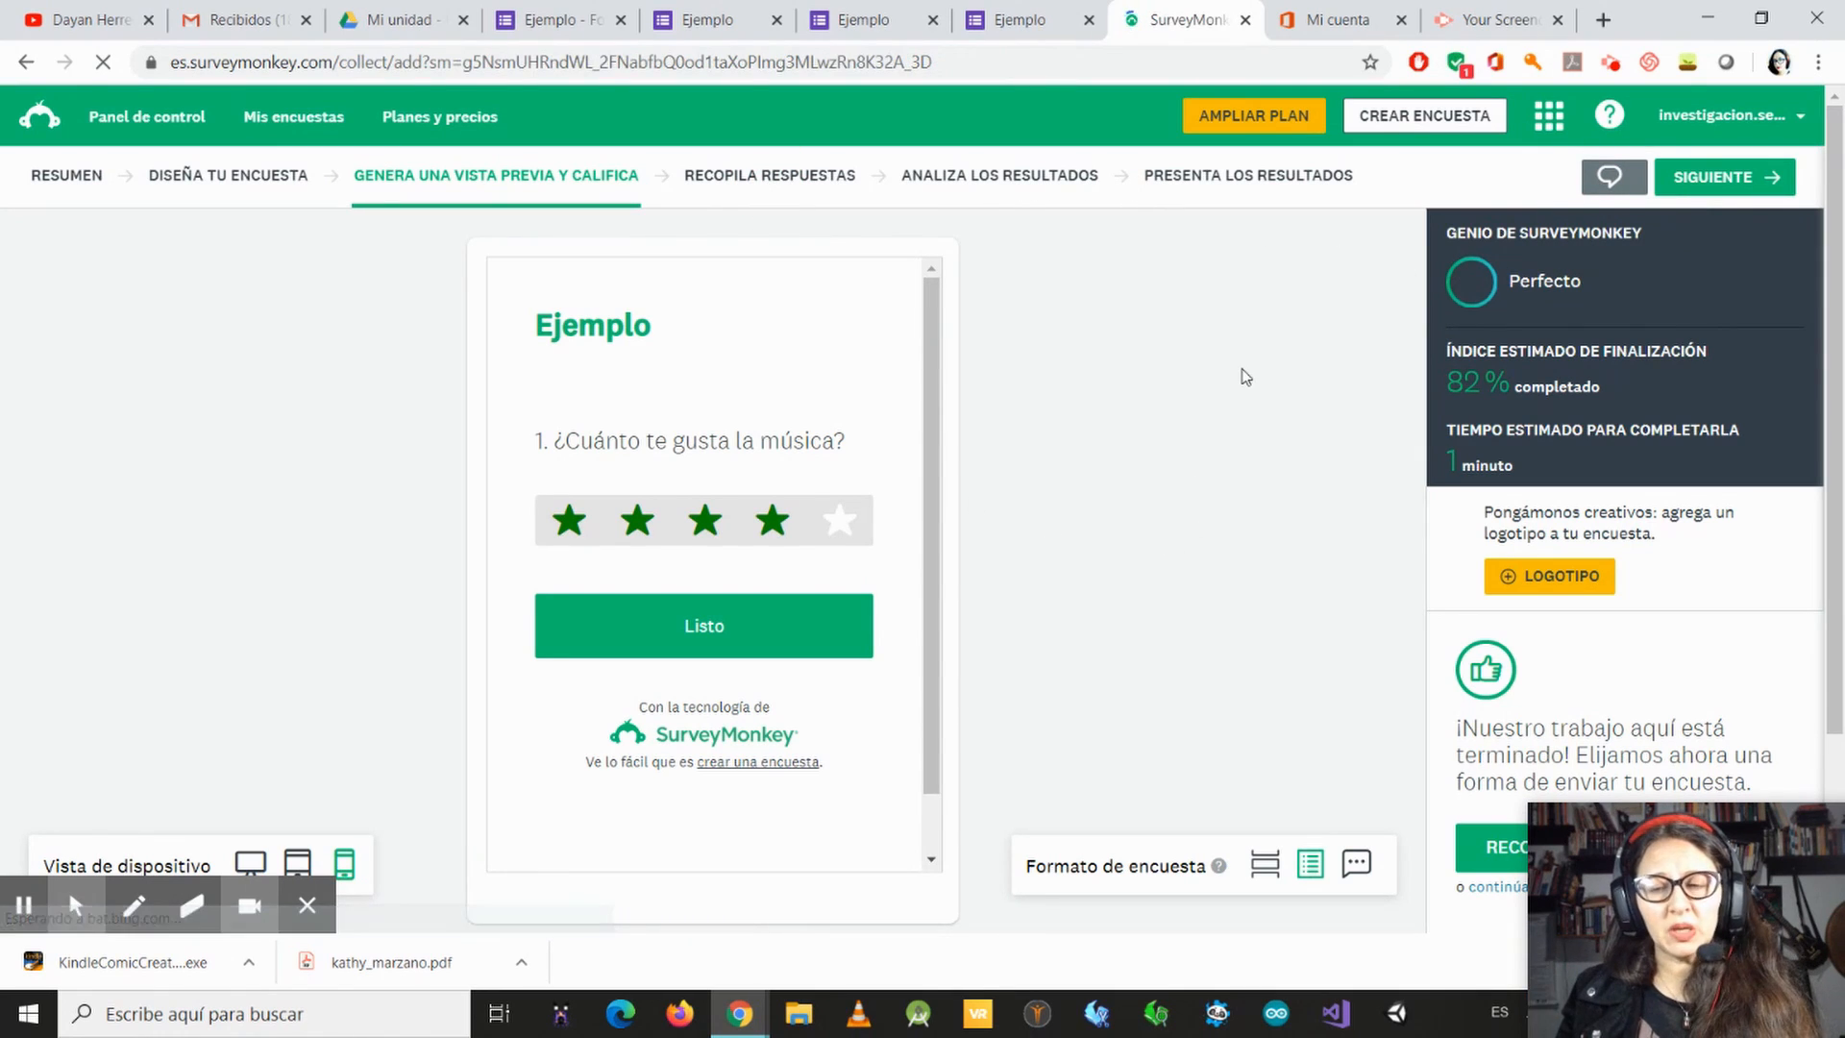
pyautogui.scroll(-3, 451, 771)
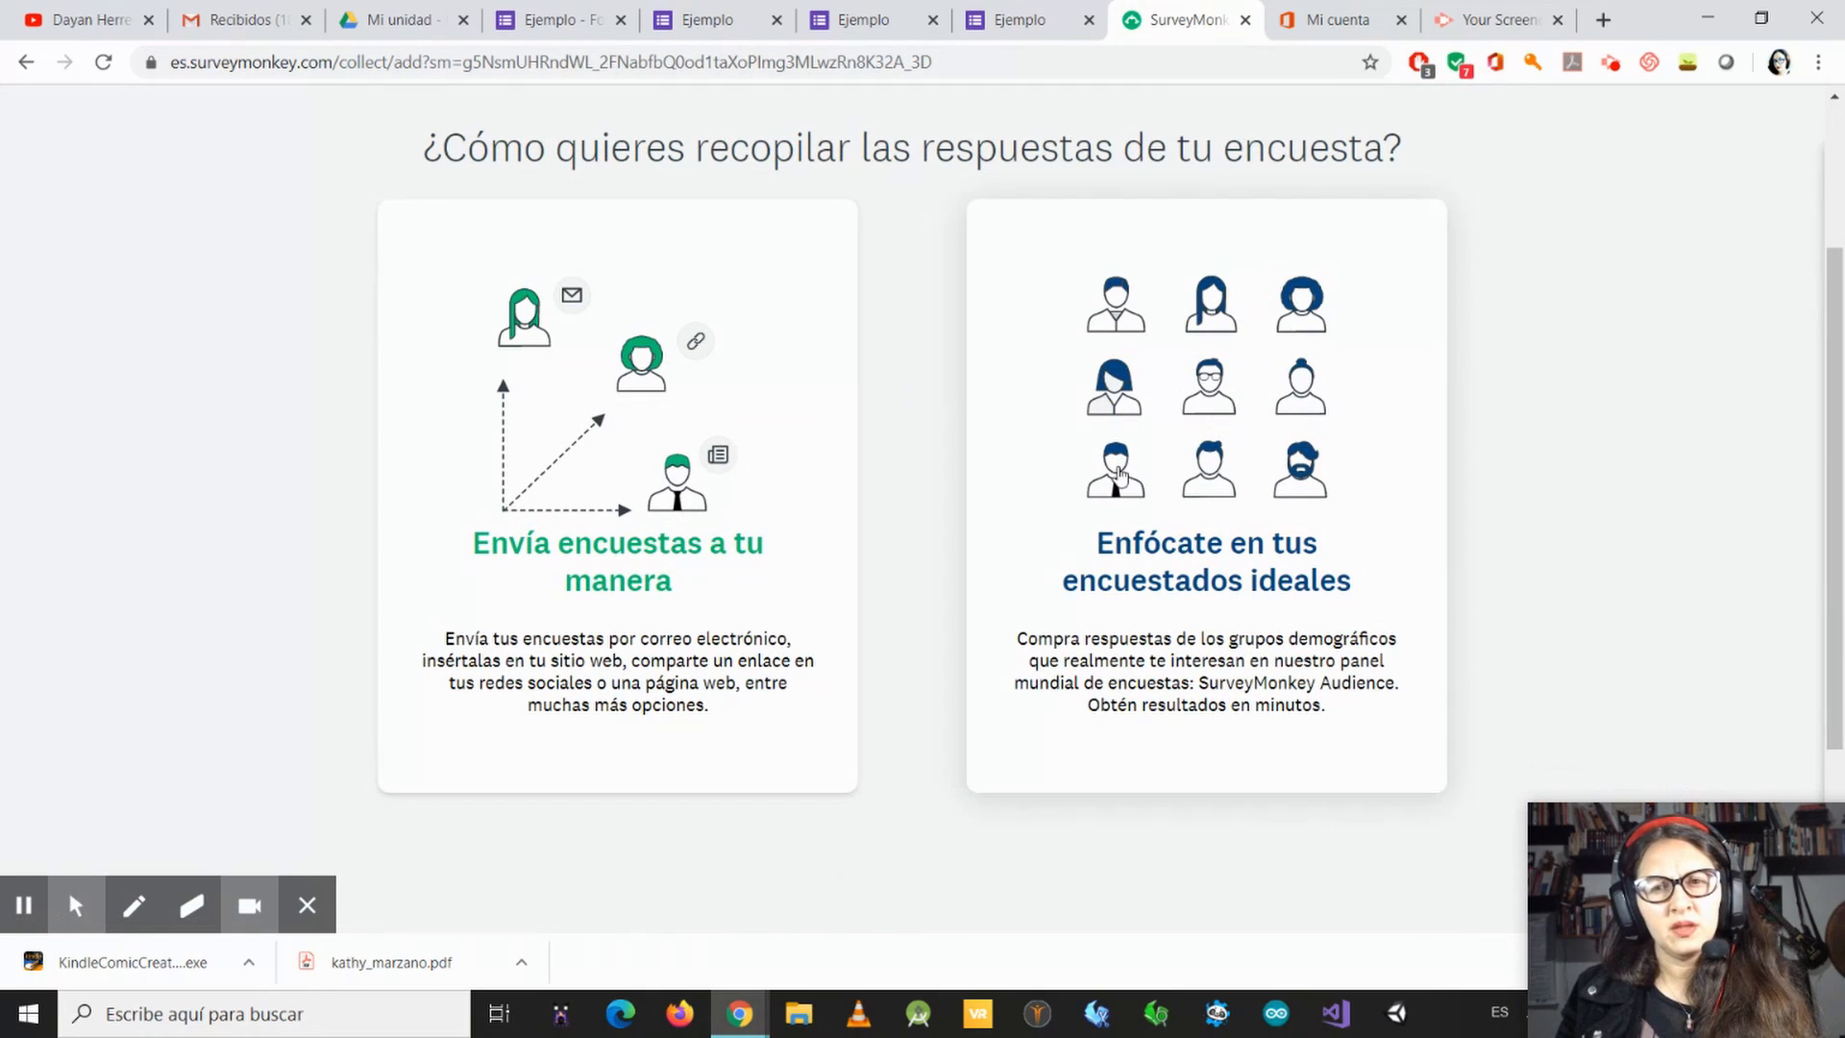
pyautogui.scroll(3, 663, 500)
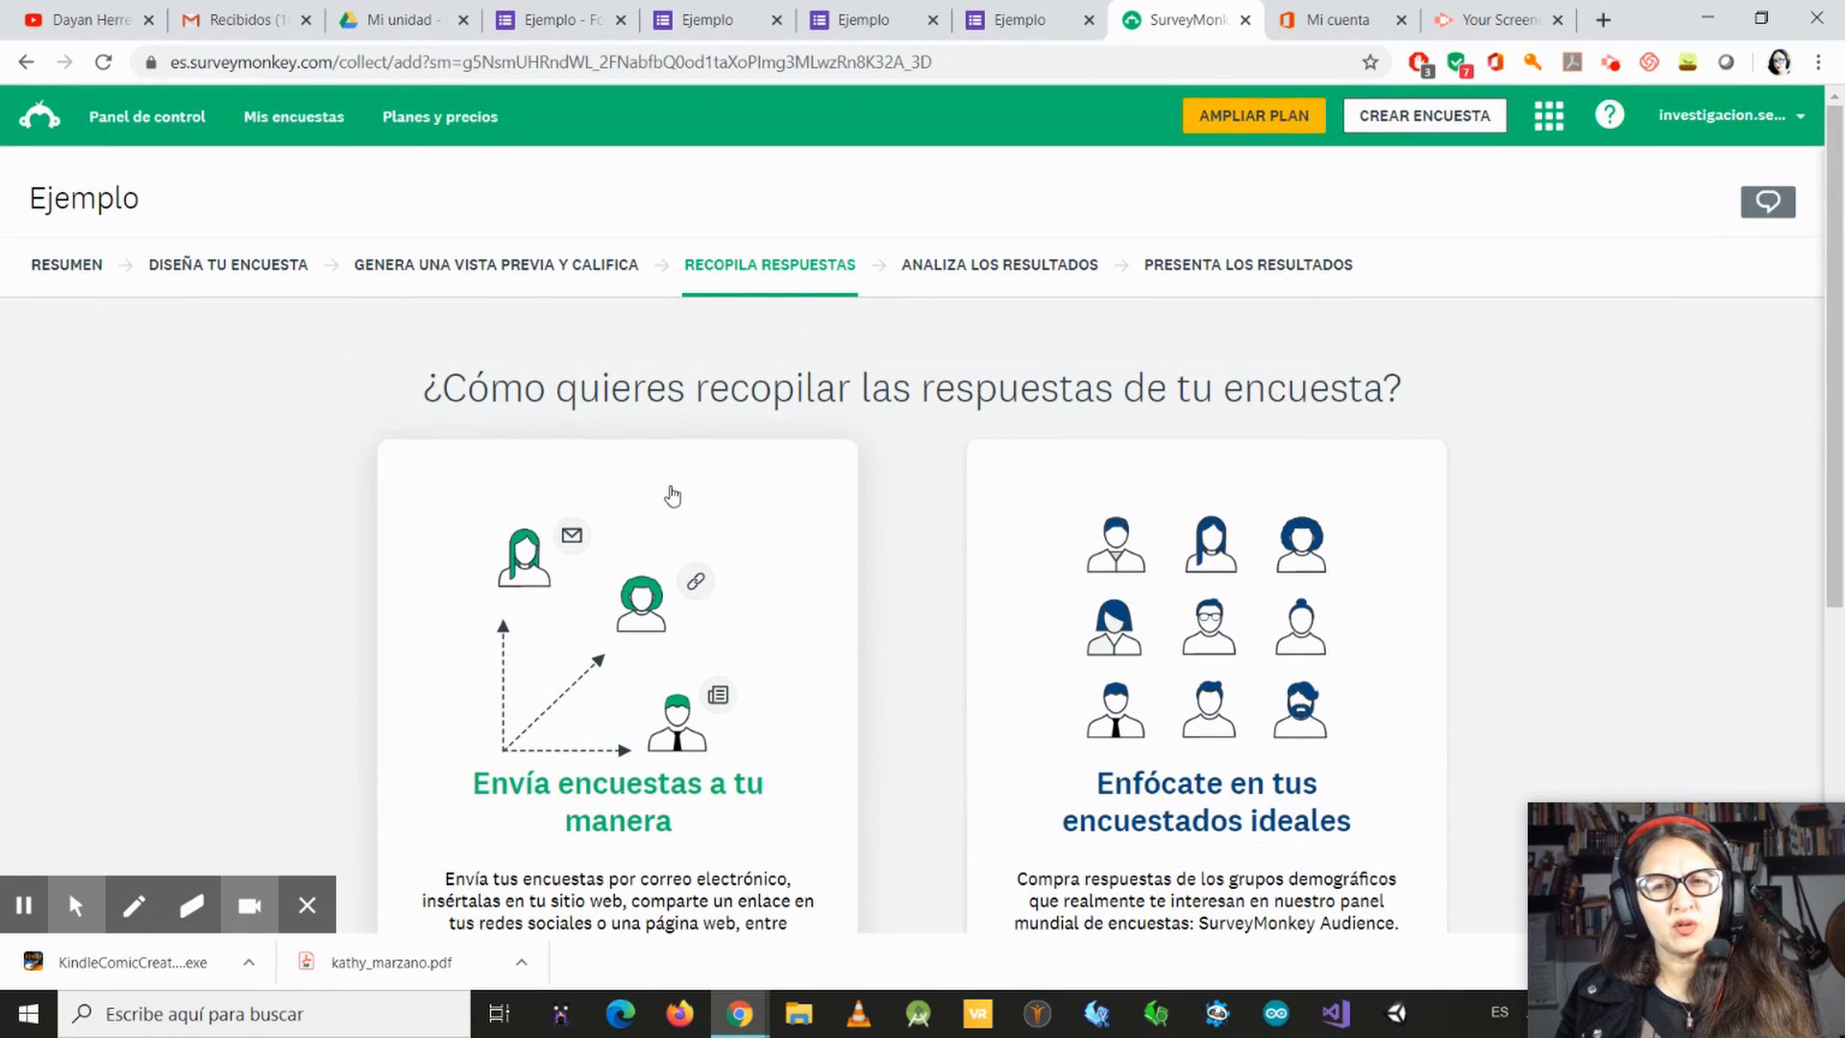
pyautogui.scroll(-1, 667, 501)
pyautogui.scroll(-2, 666, 503)
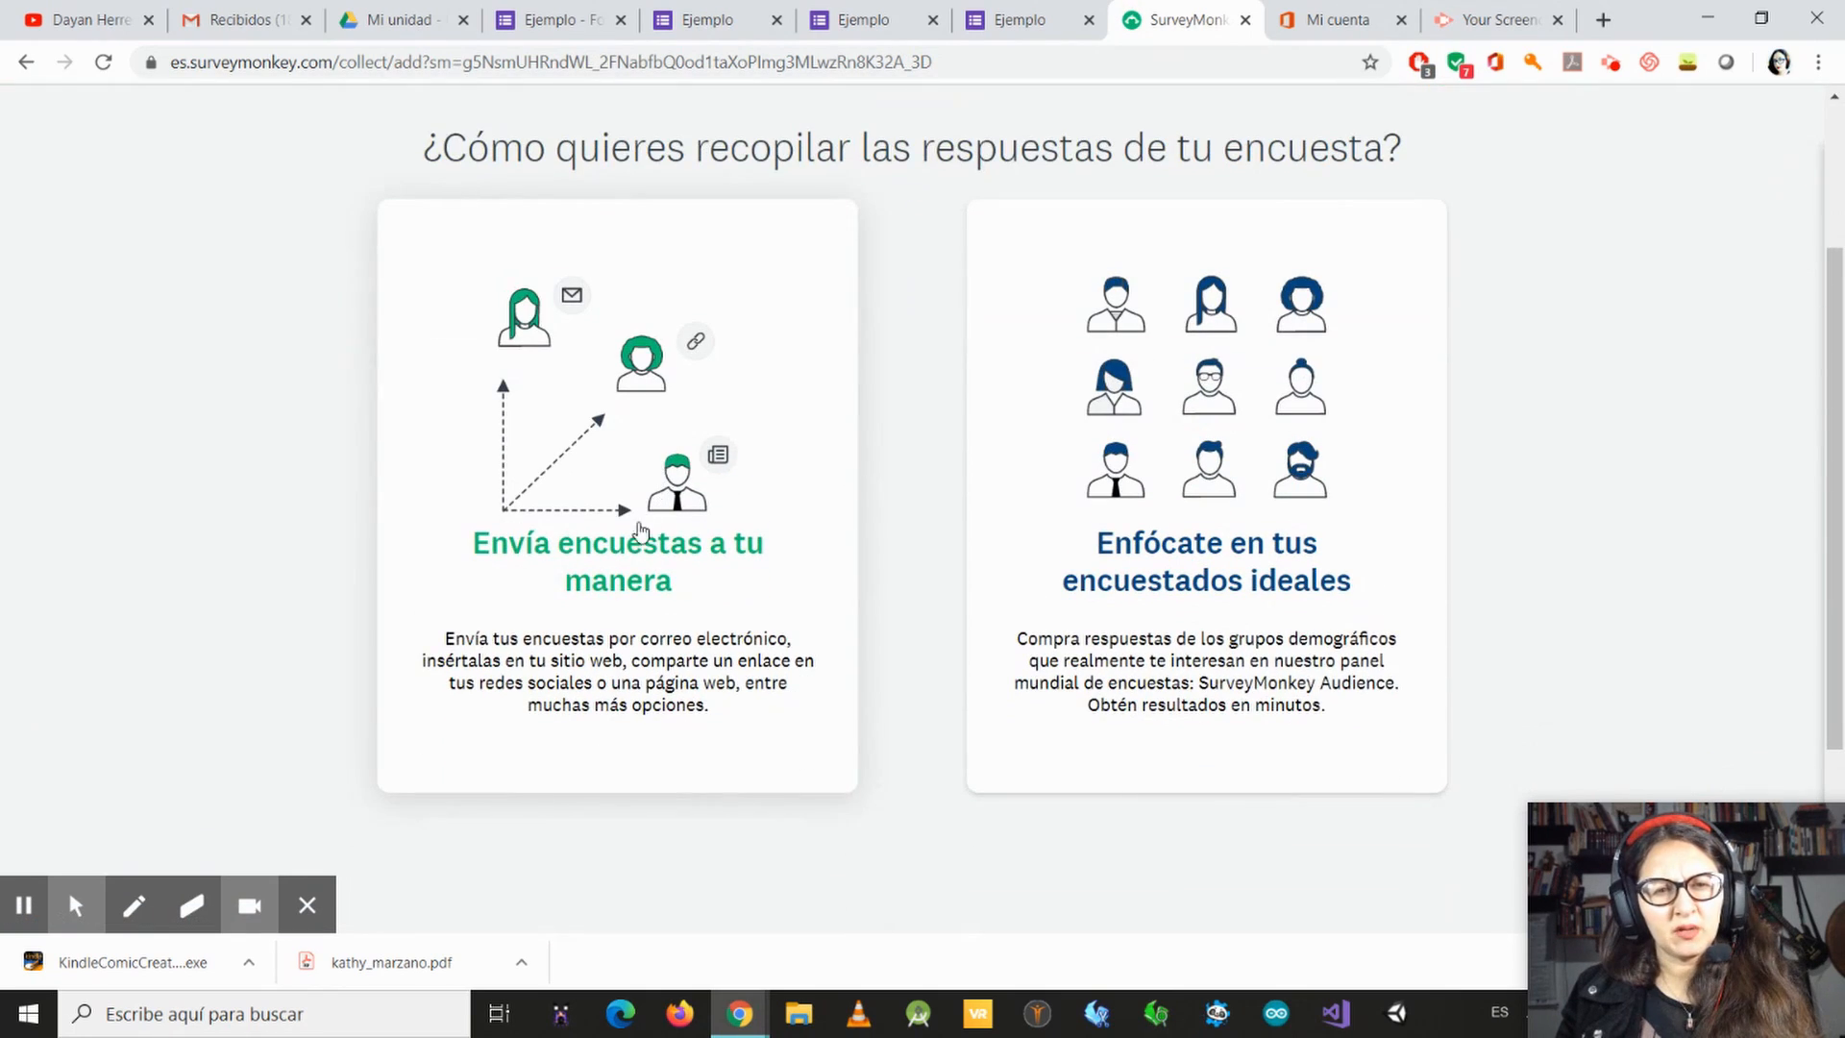
pyautogui.click(570, 565)
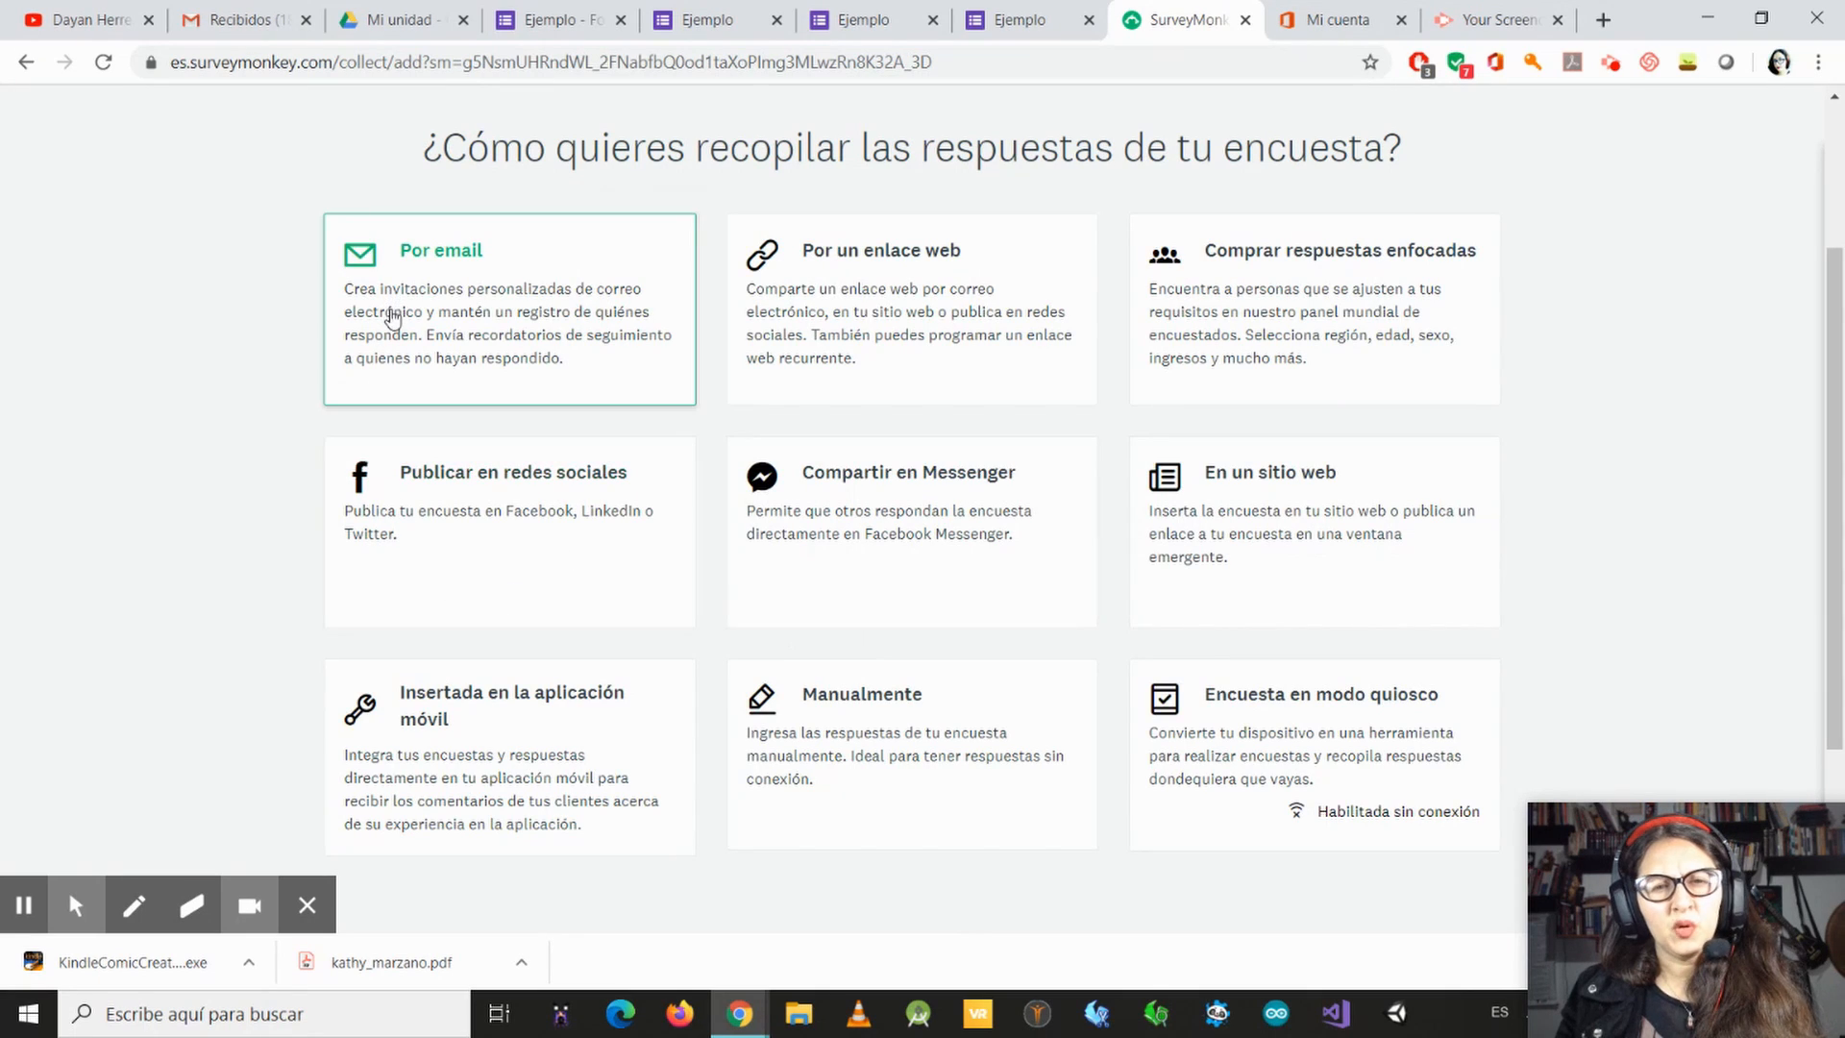
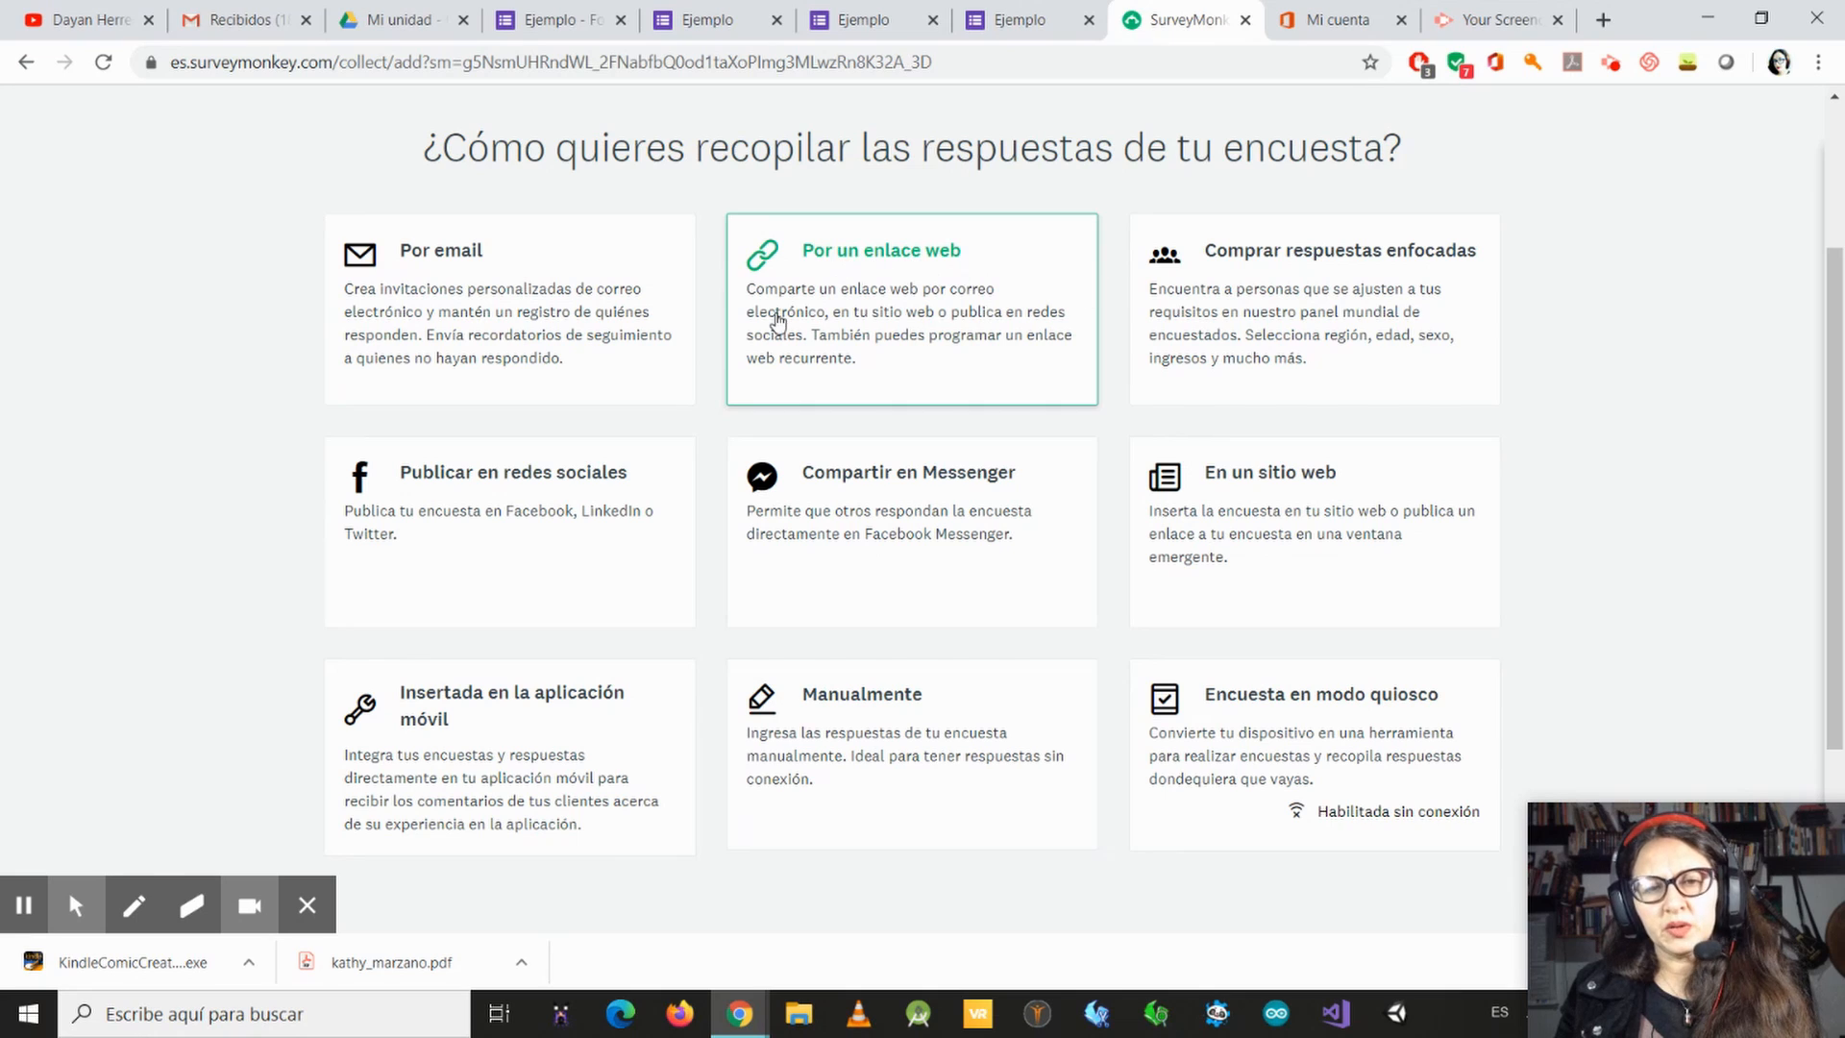
# Step: Open the email invitation for the Ejemplo survey and look over its recipients, subject, message and embedded first question
pyautogui.scroll(2, 672, 548)
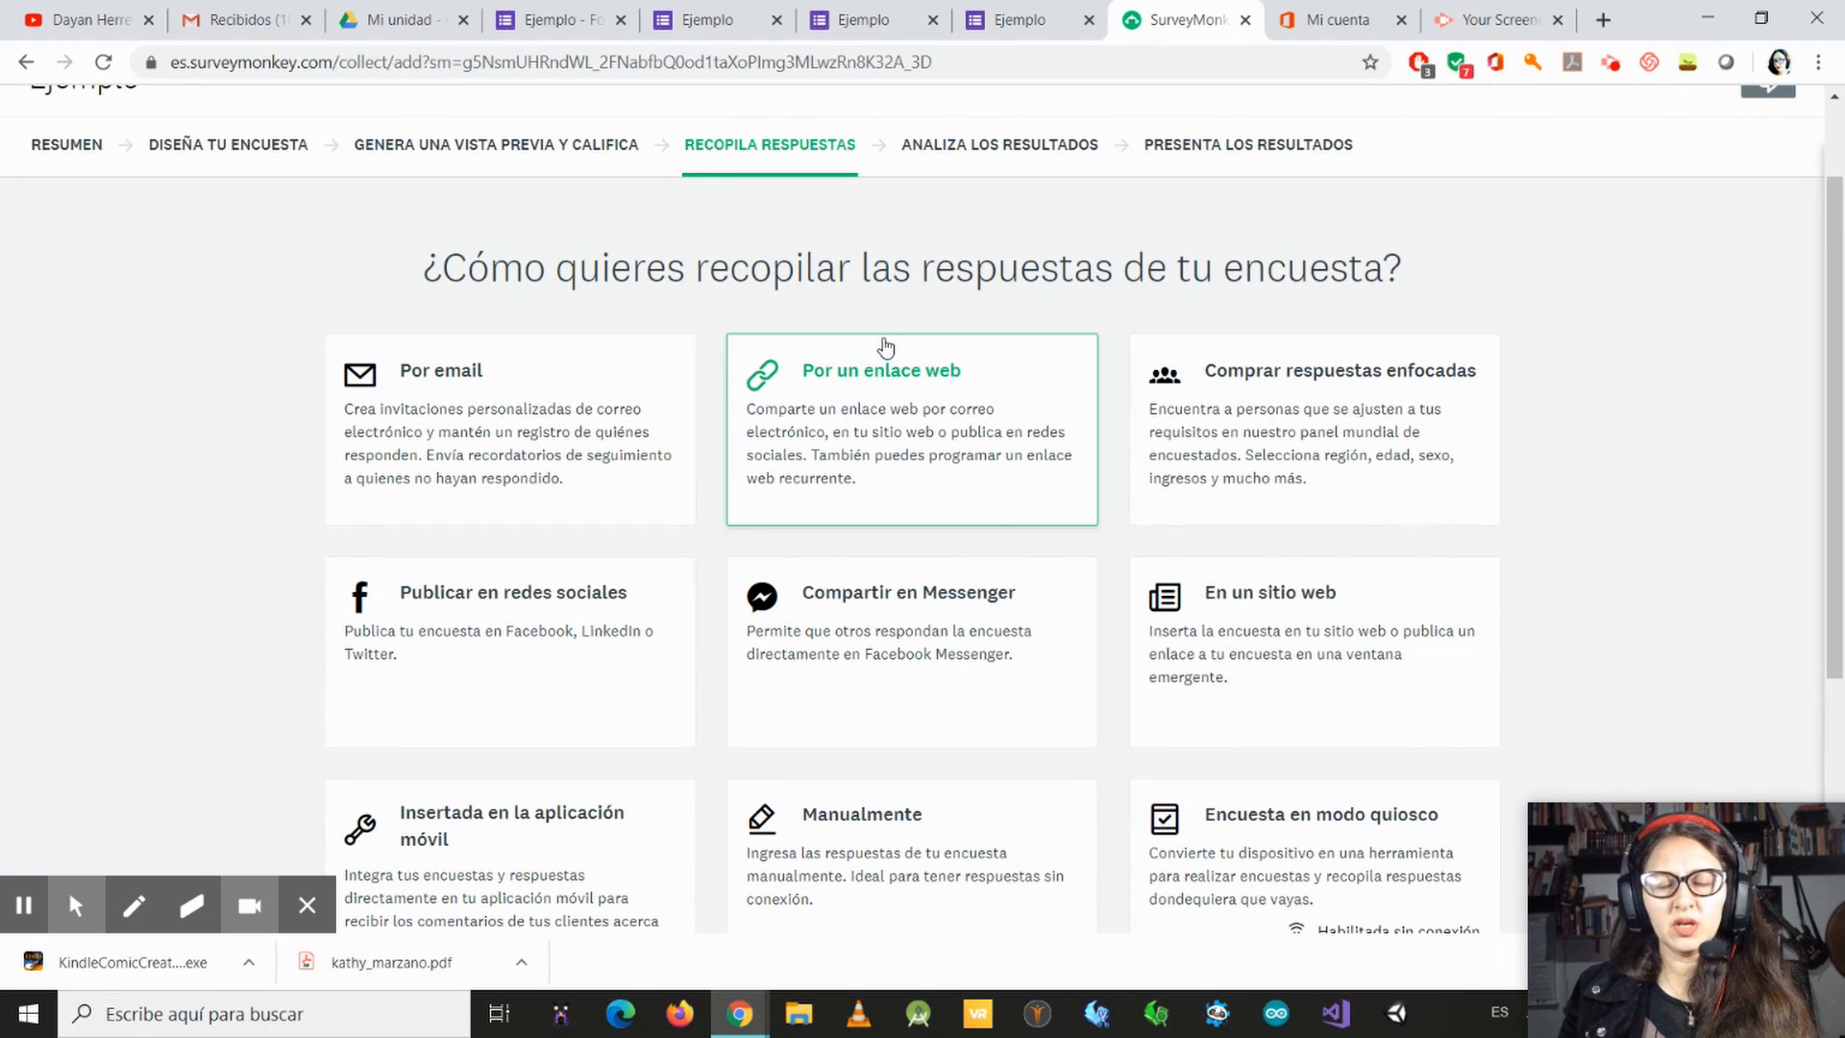
pyautogui.click(446, 388)
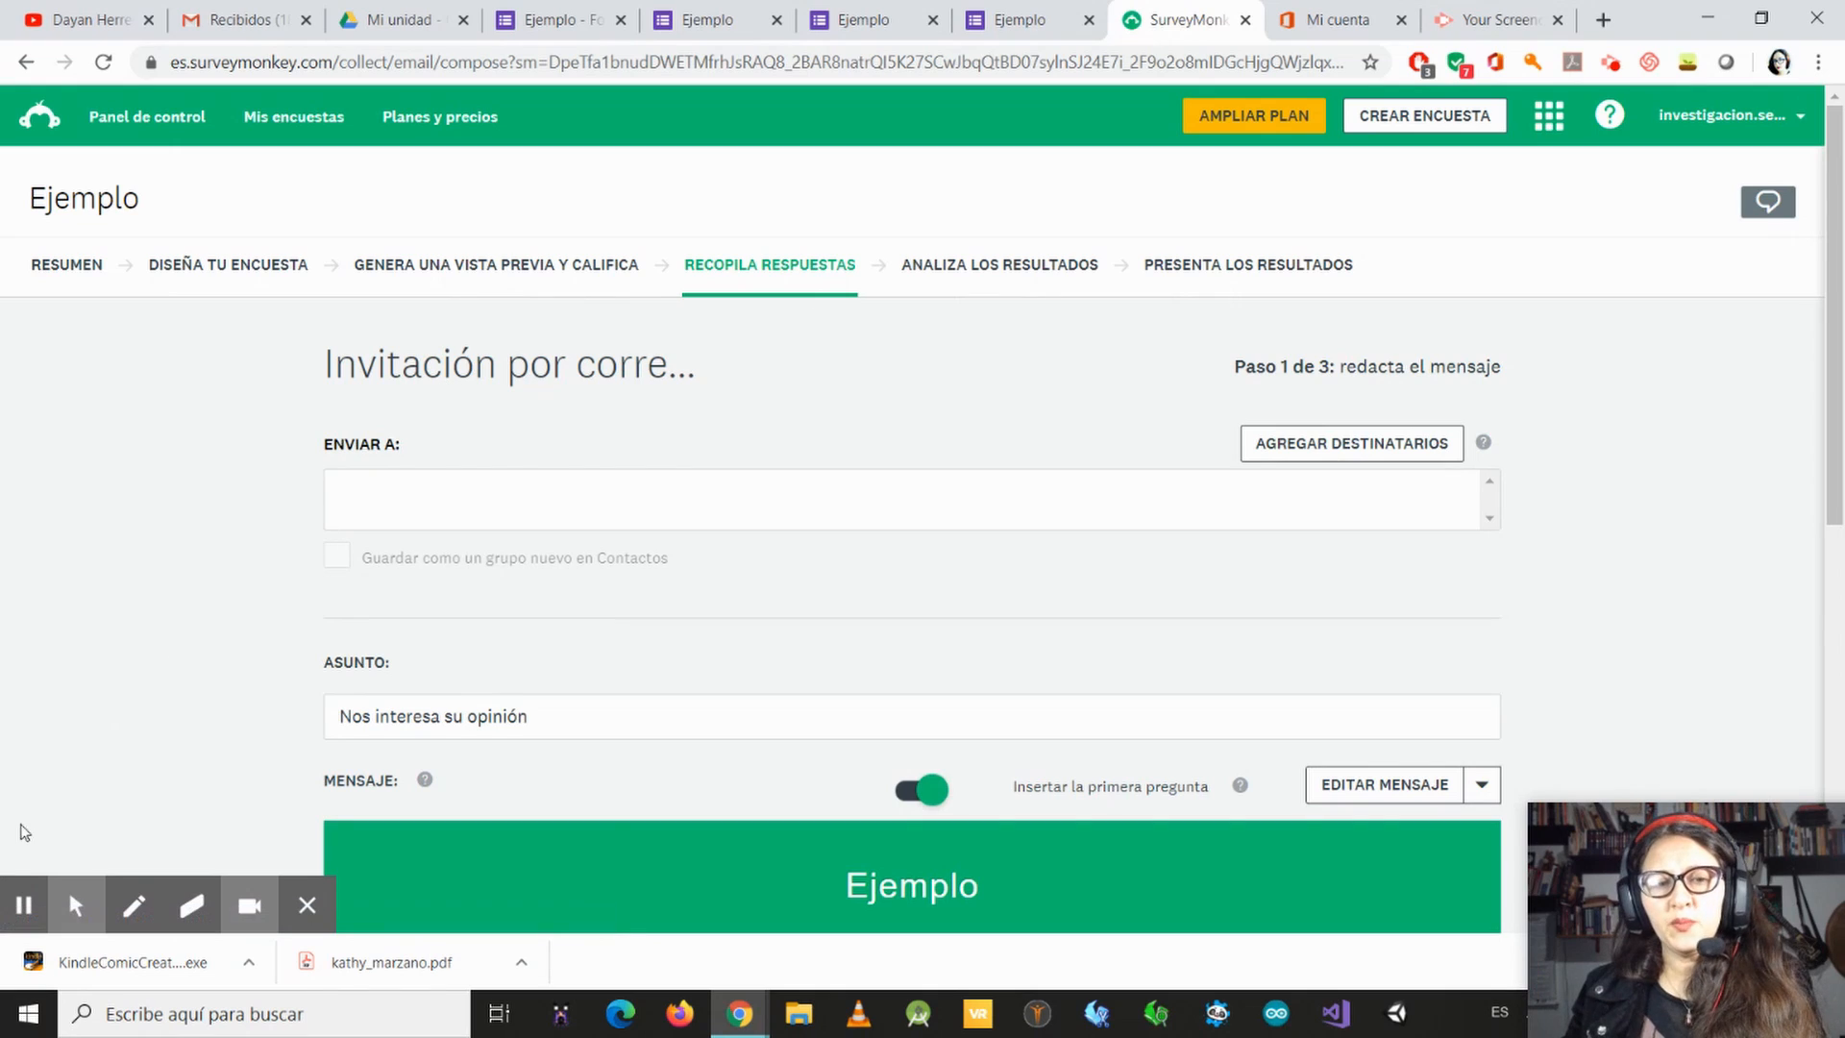
pyautogui.scroll(-4, 514, 519)
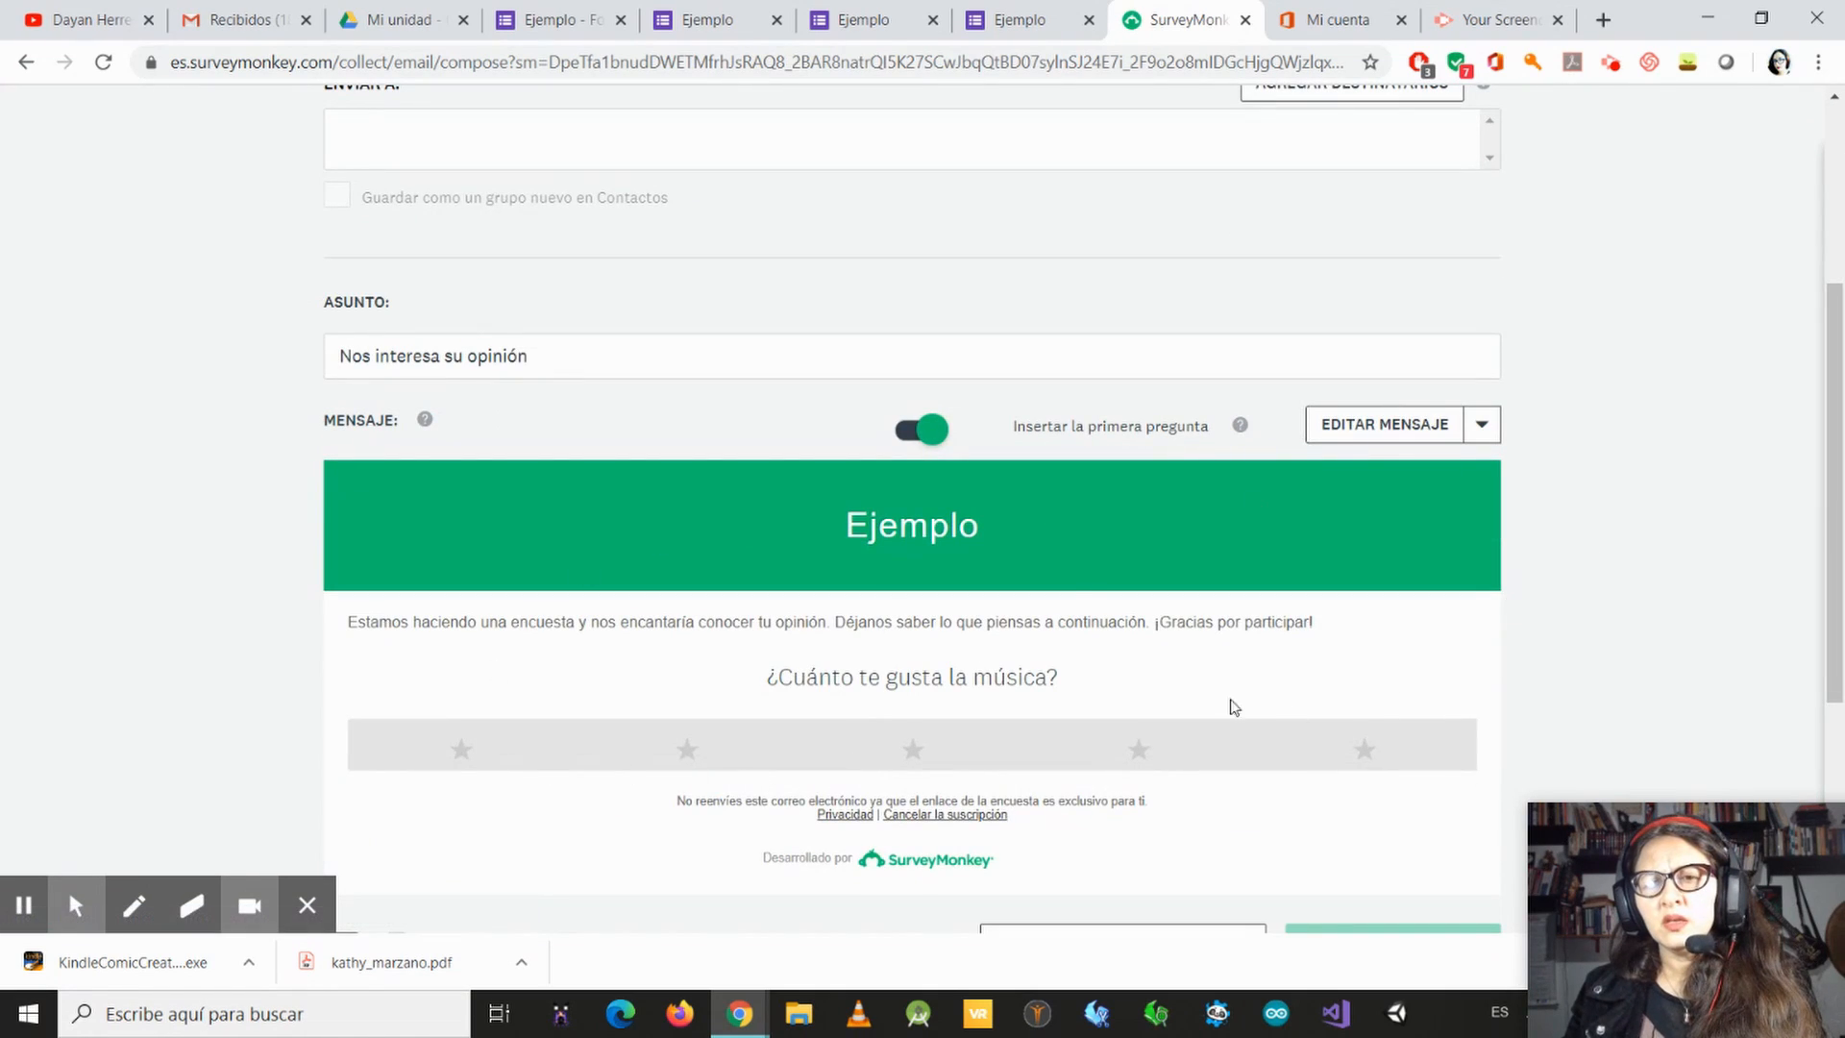
pyautogui.scroll(-2, 1025, 439)
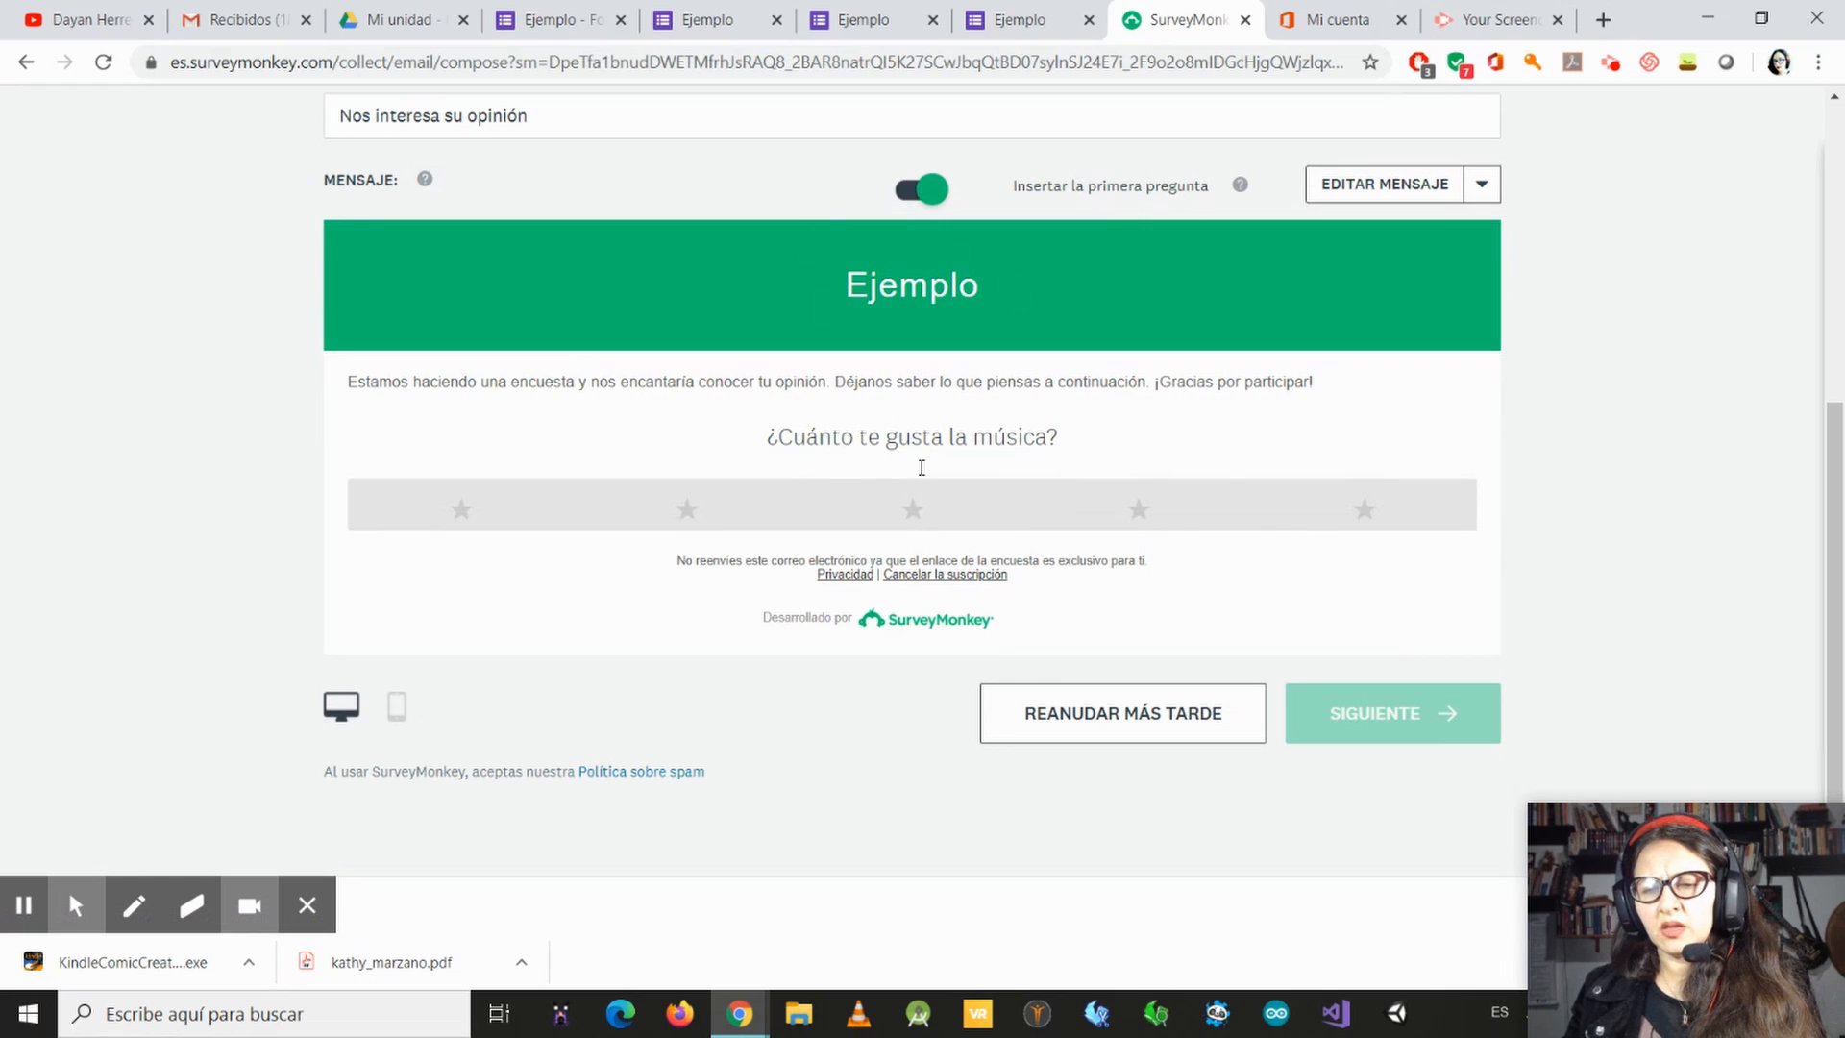
pyautogui.scroll(1, 1264, 197)
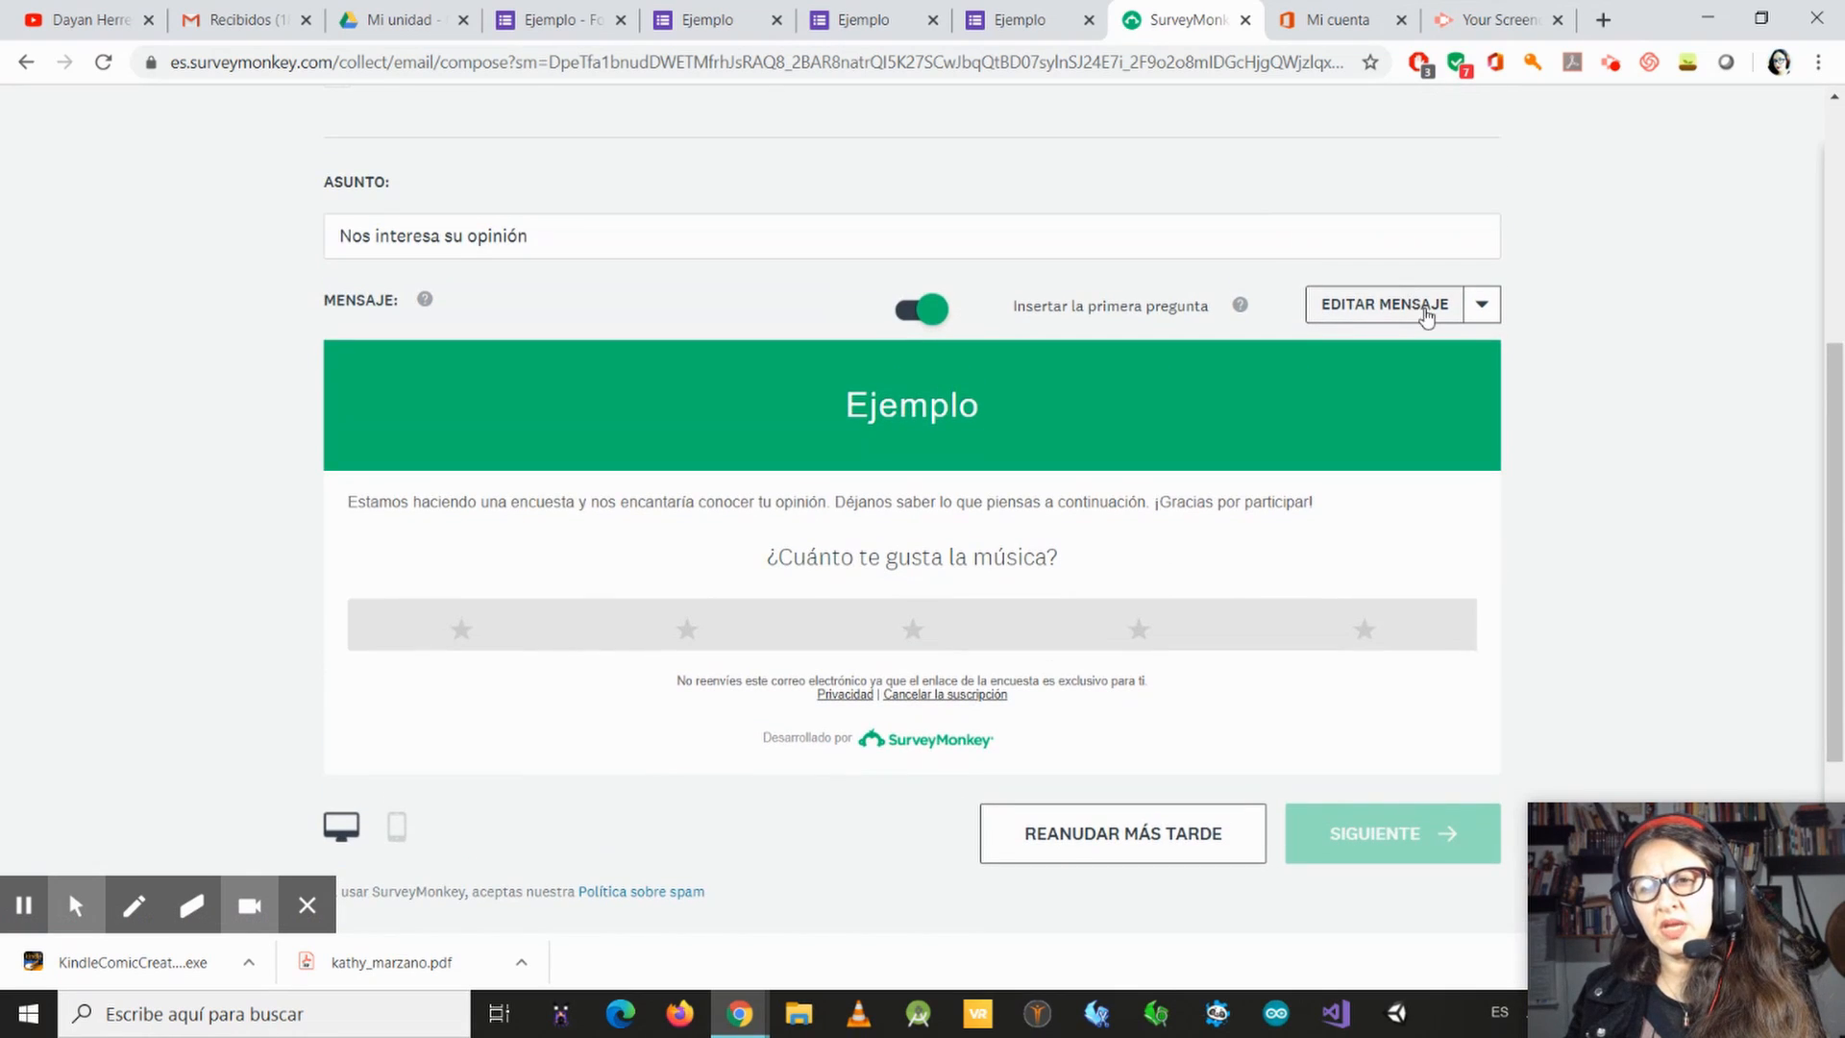
pyautogui.scroll(4, 943, 448)
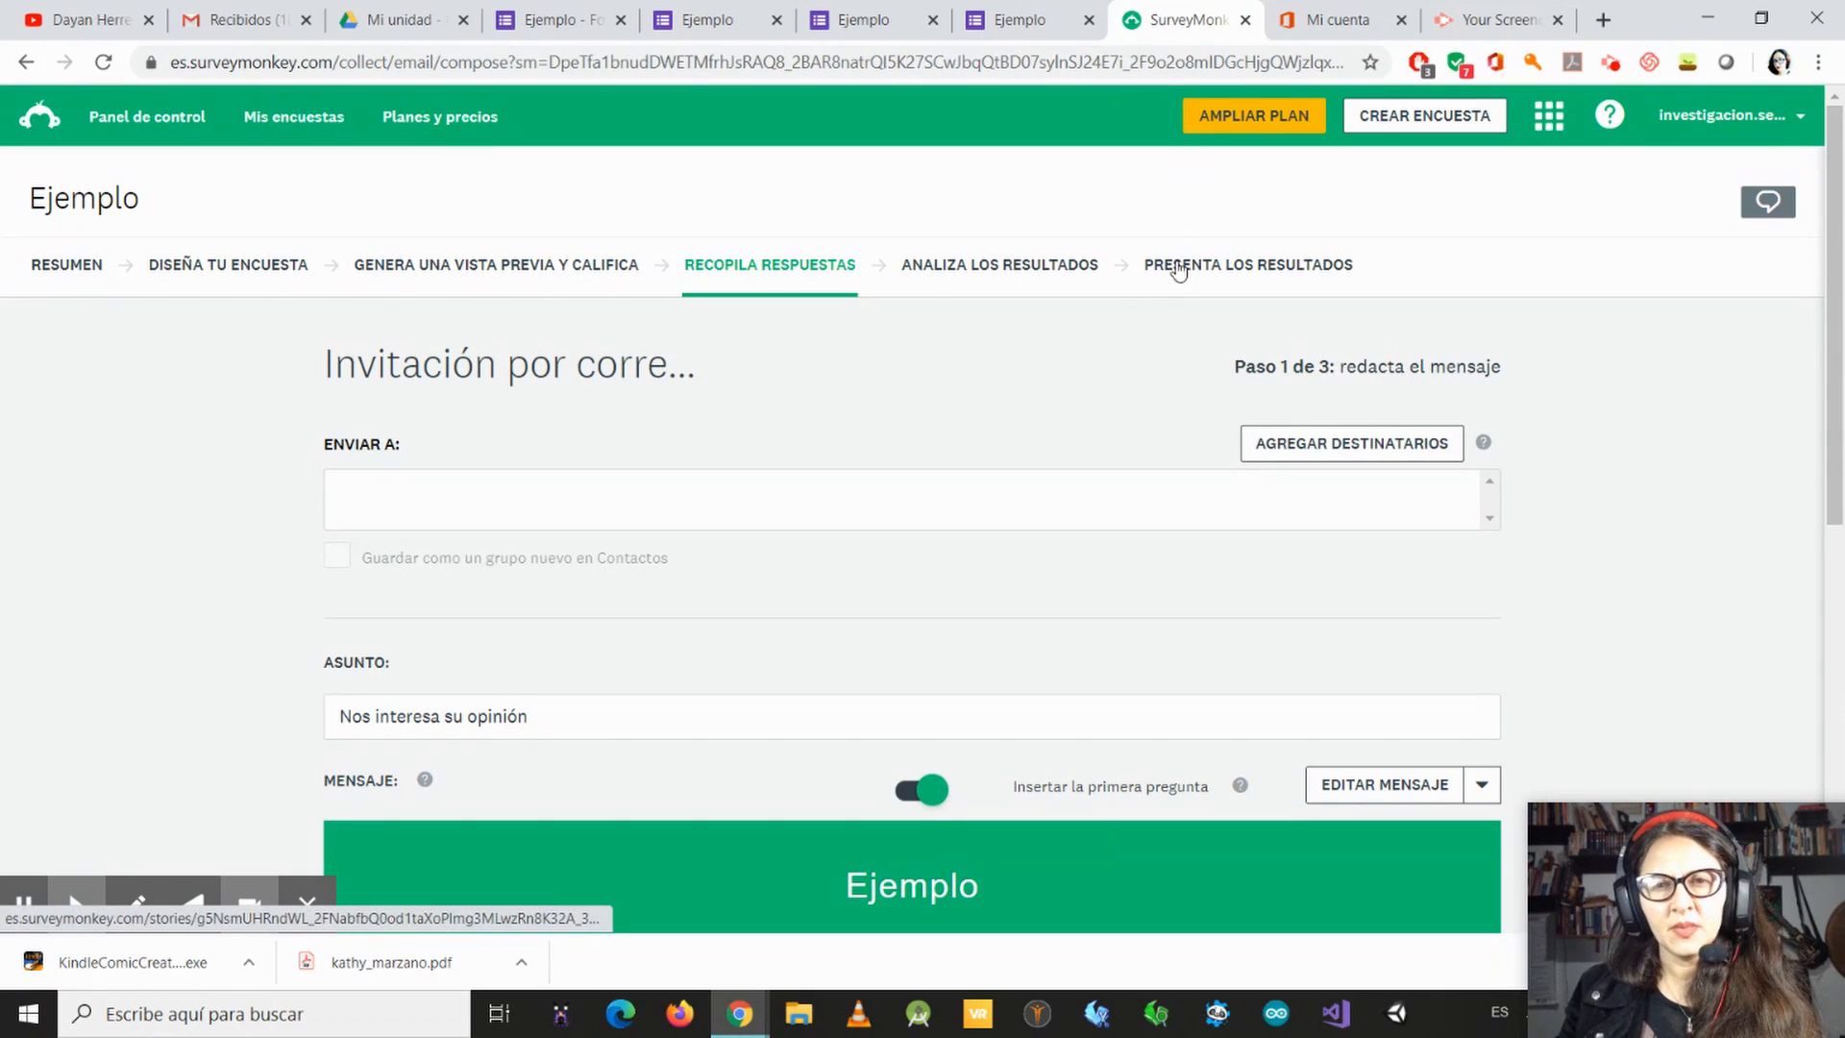
# Step: View the survey's results analysis area, dismissing the feature introduction, and open the results presentation area
pyautogui.click(999, 263)
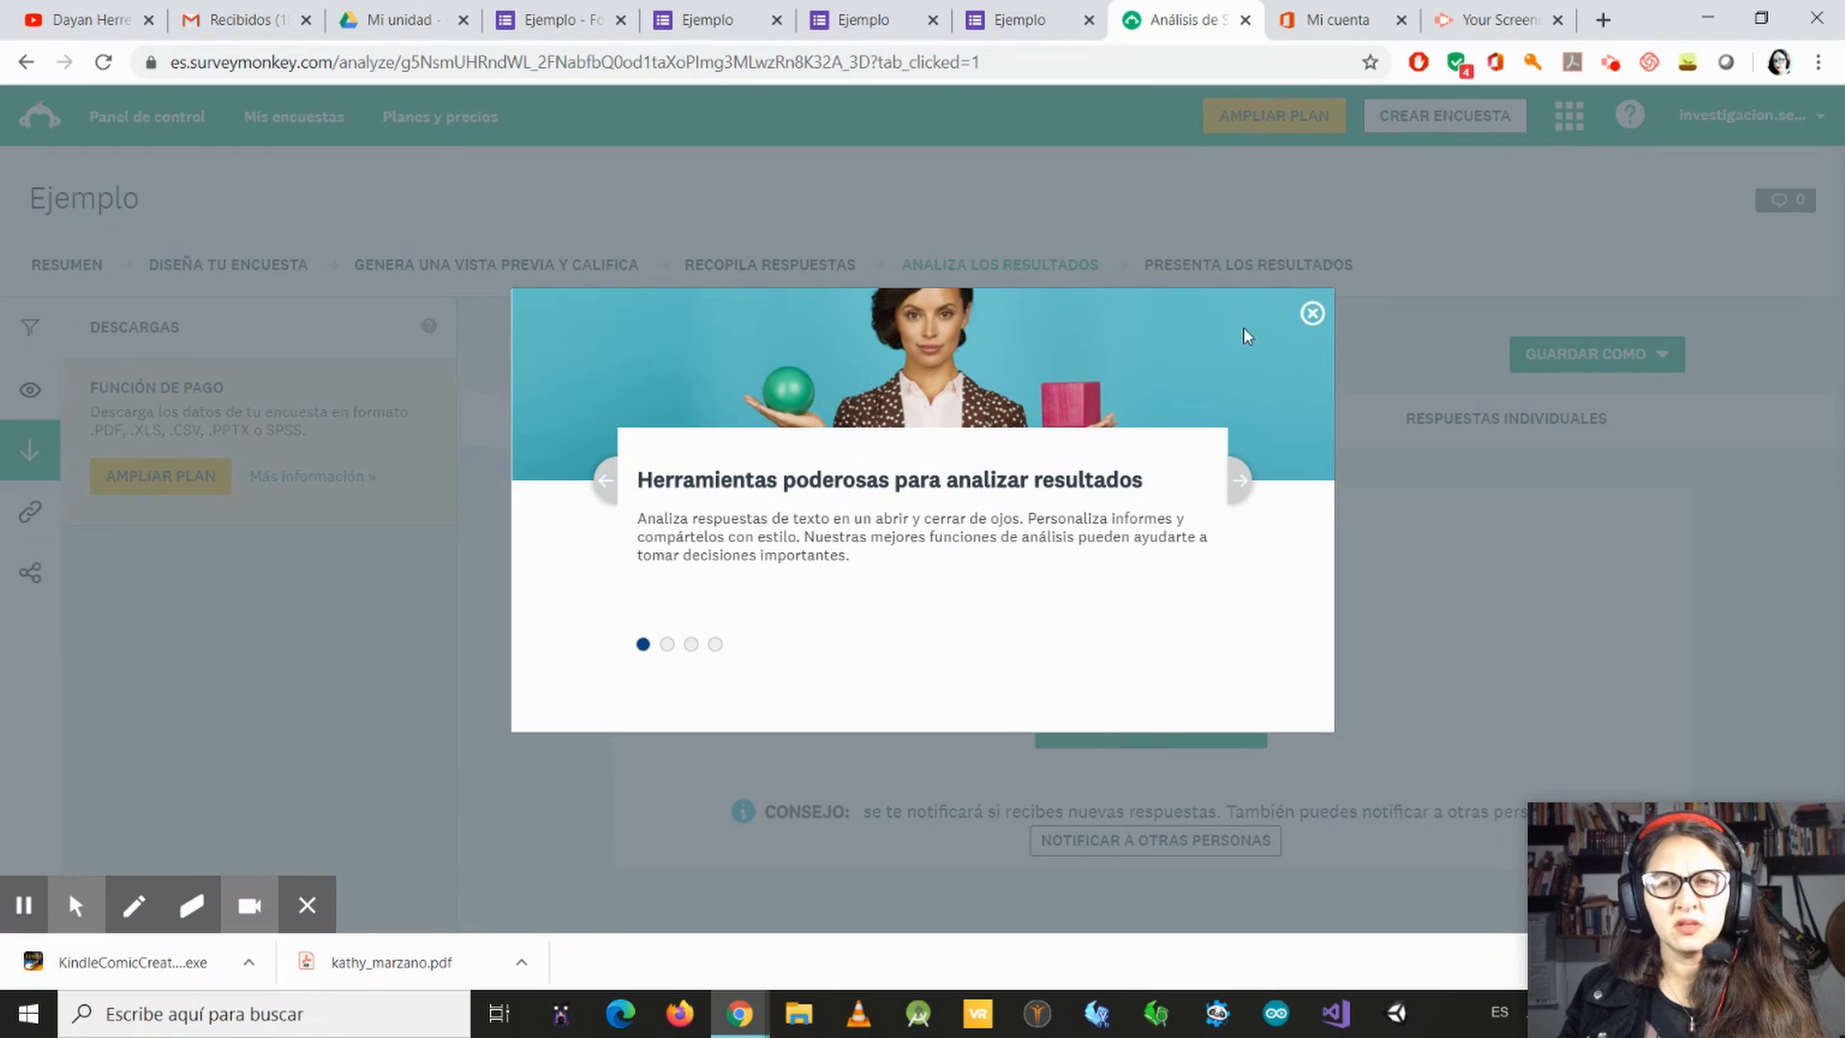
pyautogui.click(1311, 313)
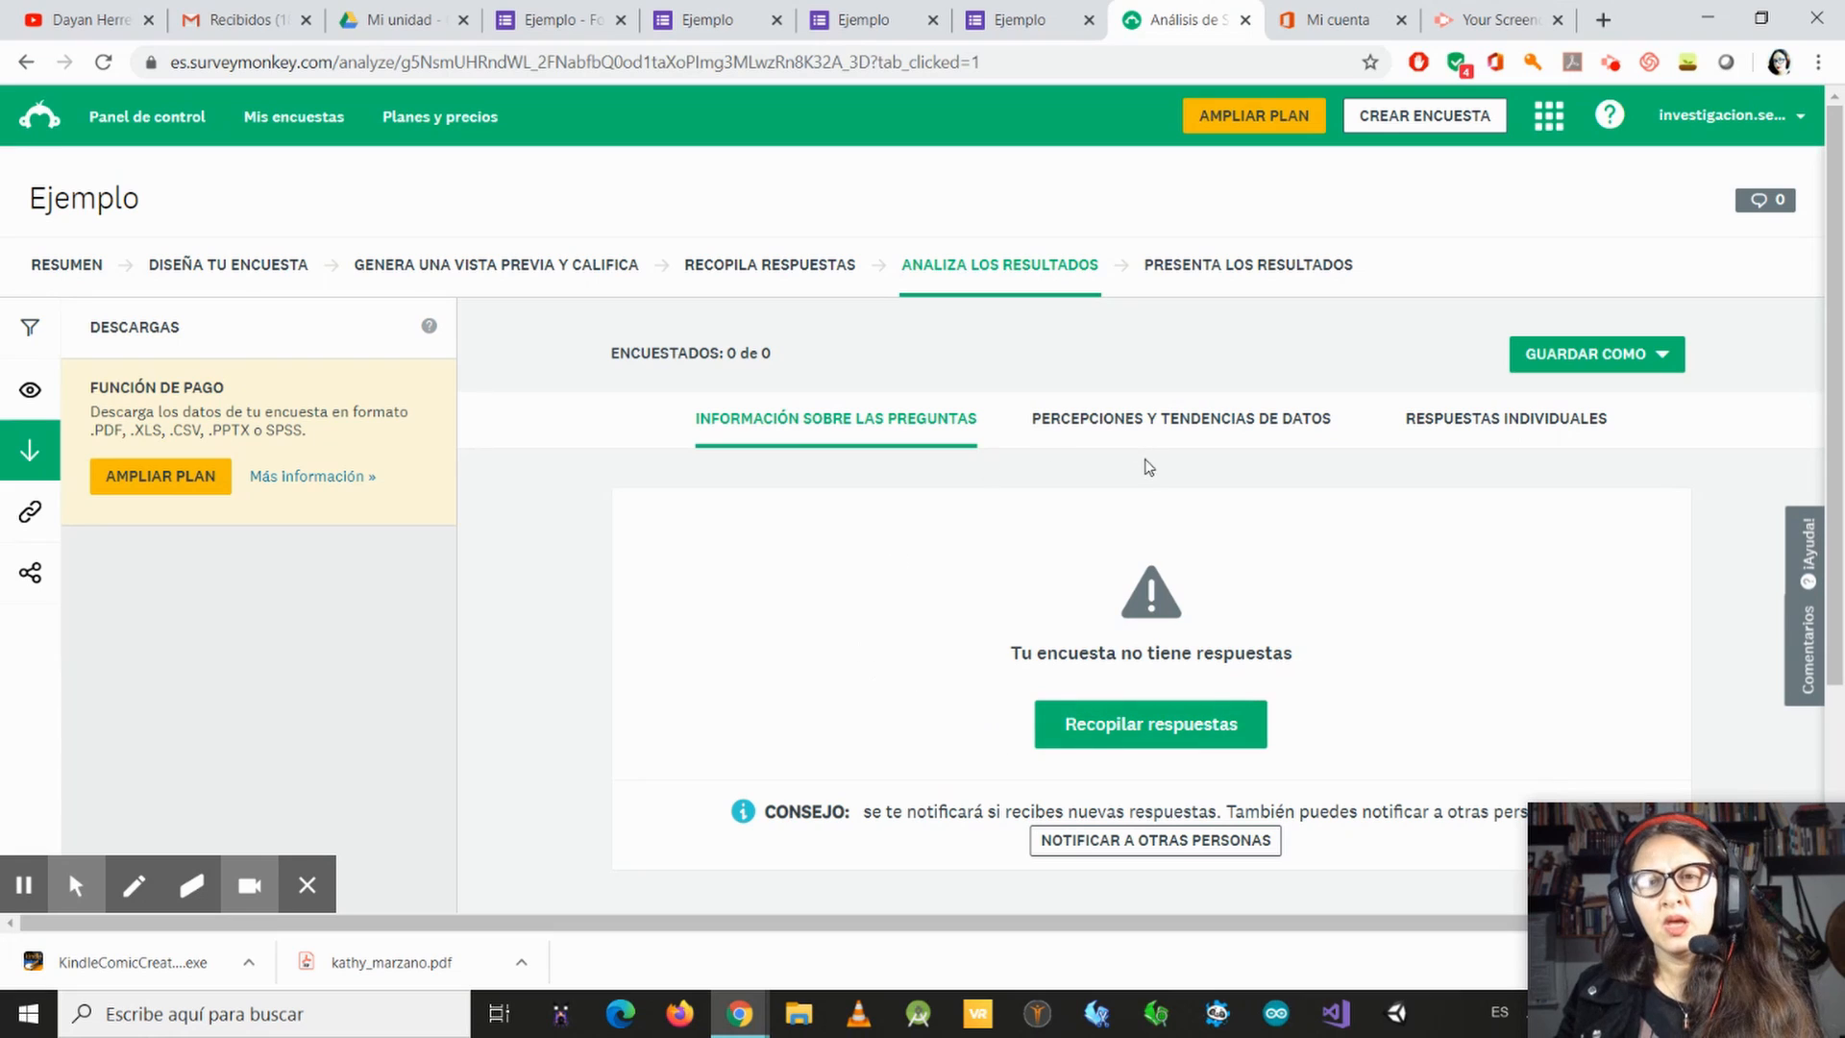
pyautogui.click(1262, 271)
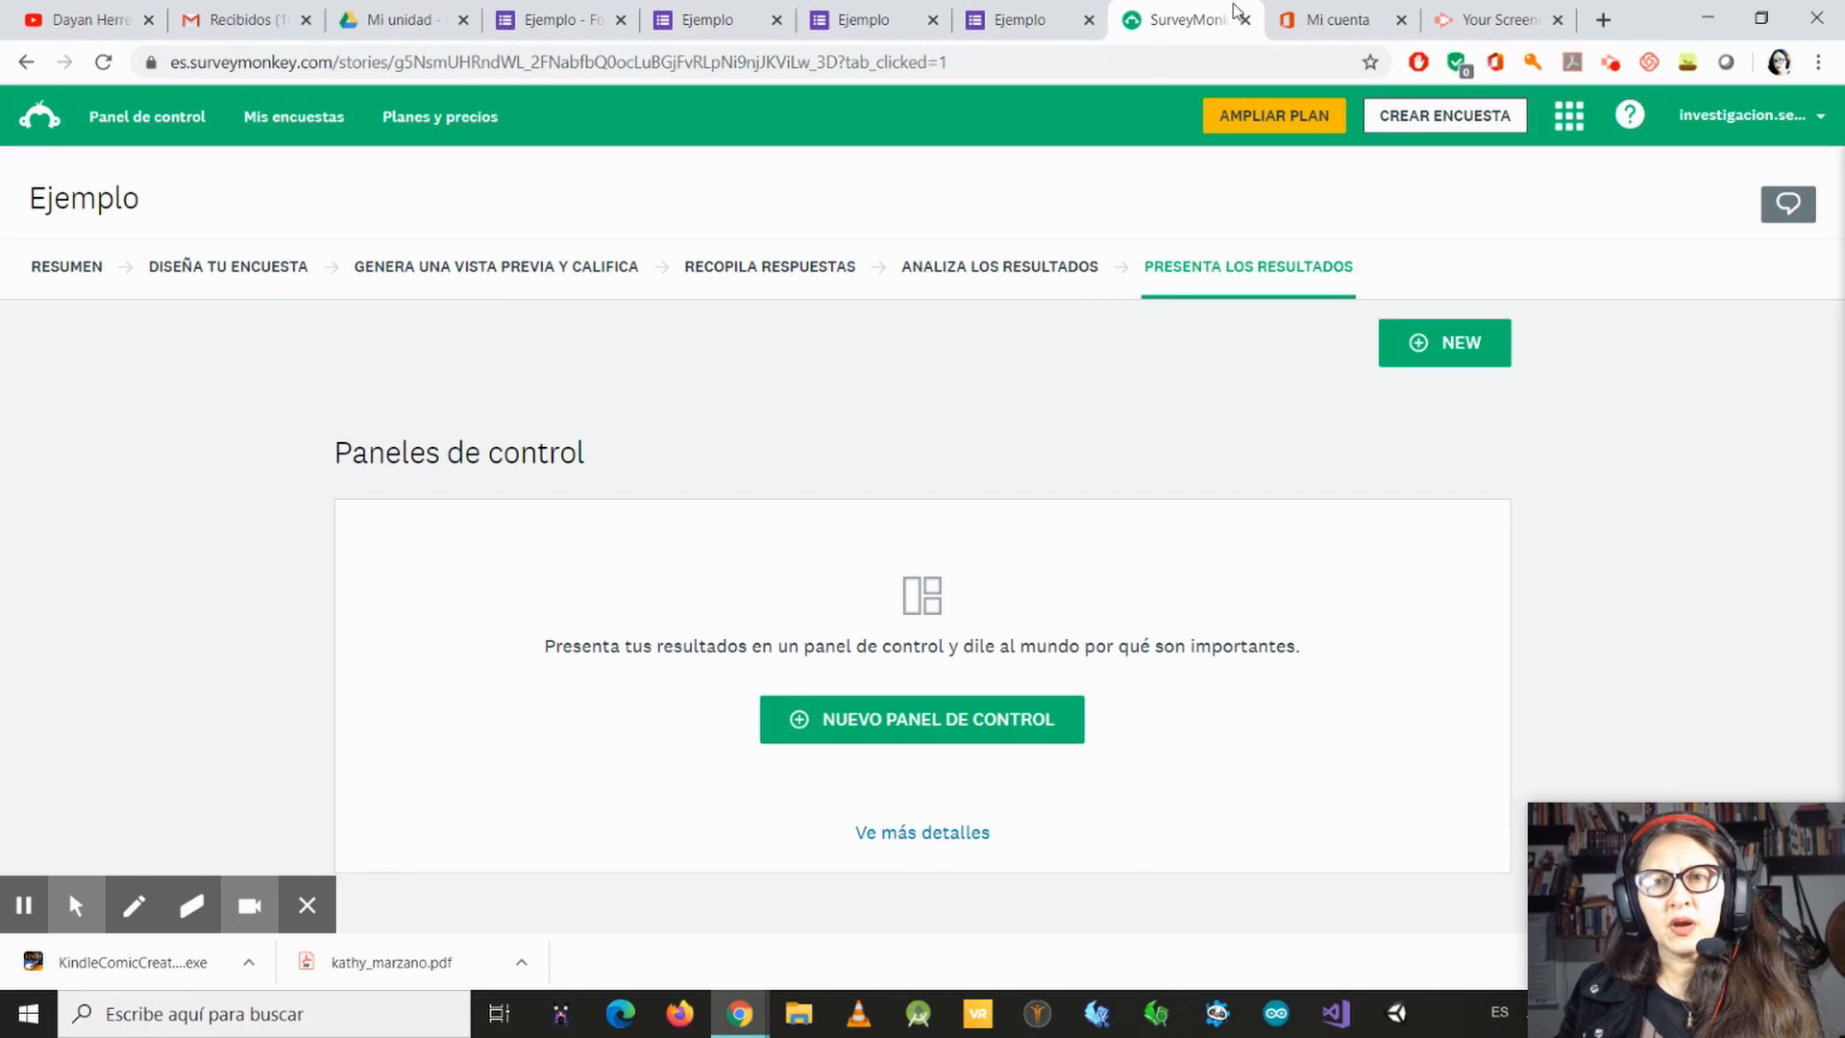
# Step: Switch to the Office 365 account, launch Microsoft Forms and open the existing Ejemplo form
pyautogui.click(1326, 21)
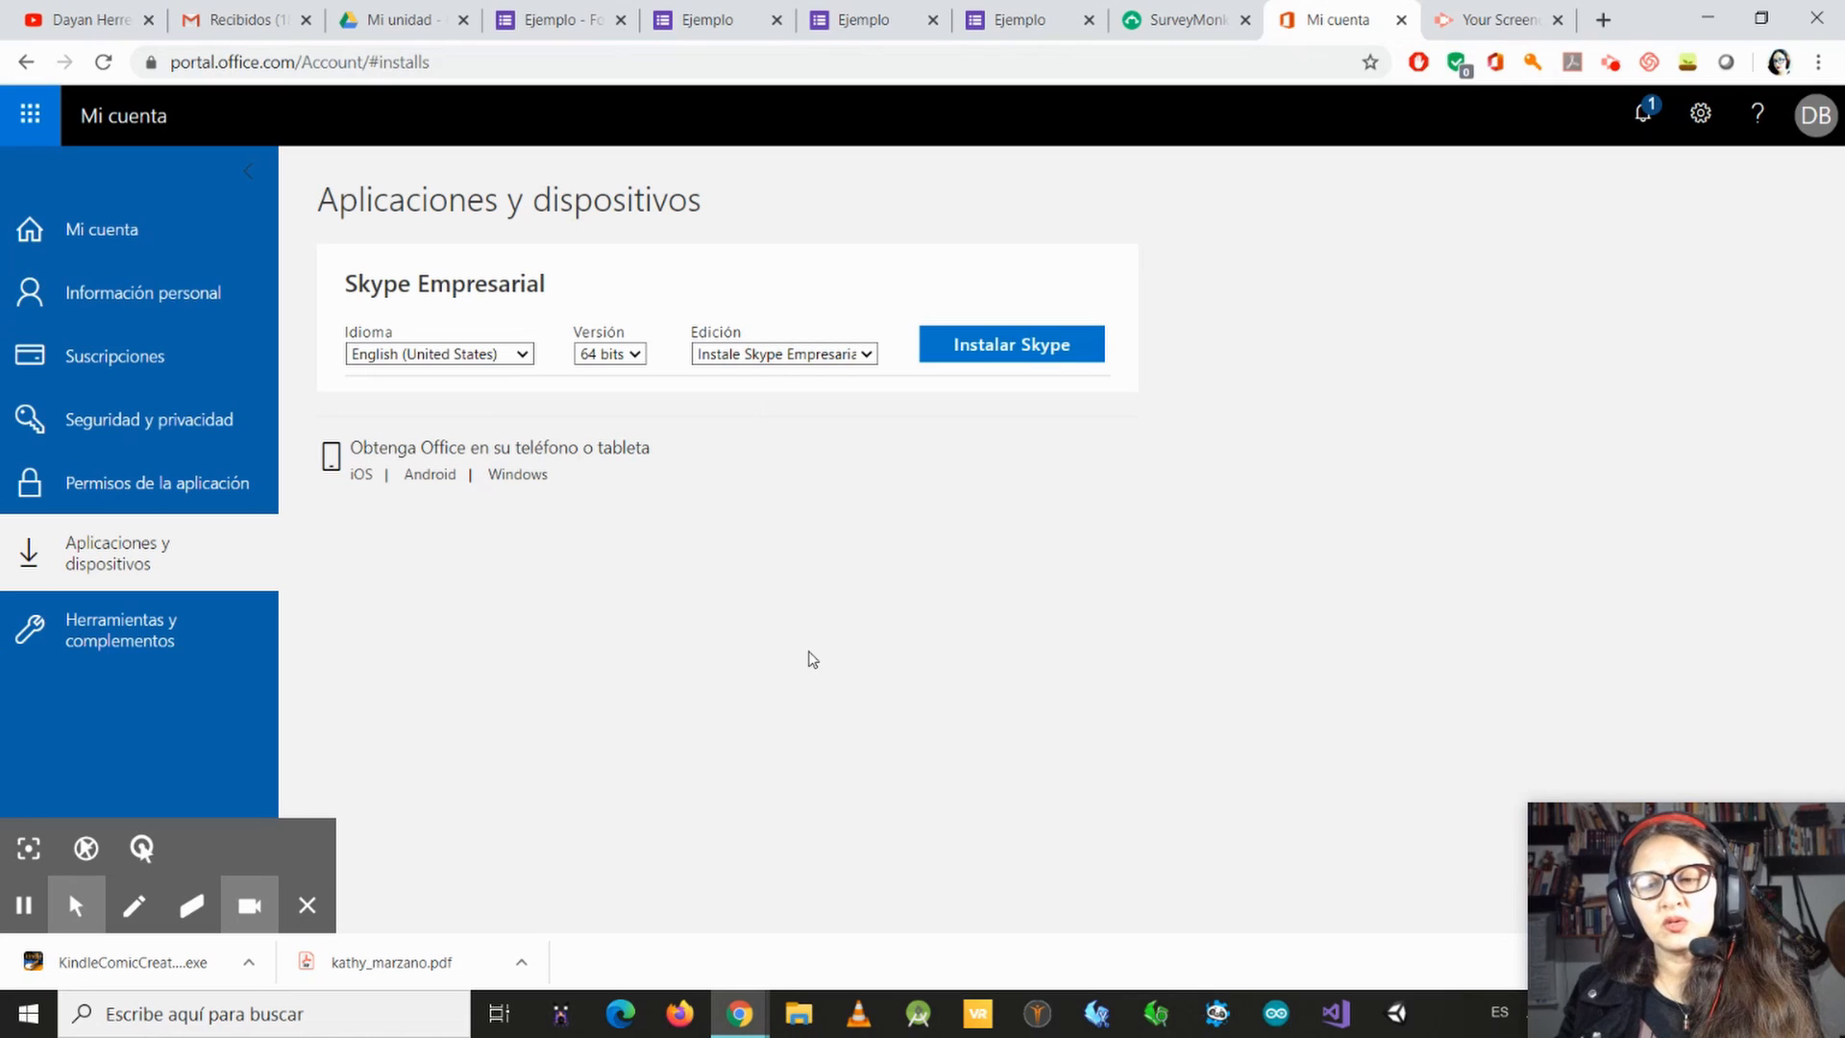
pyautogui.click(31, 116)
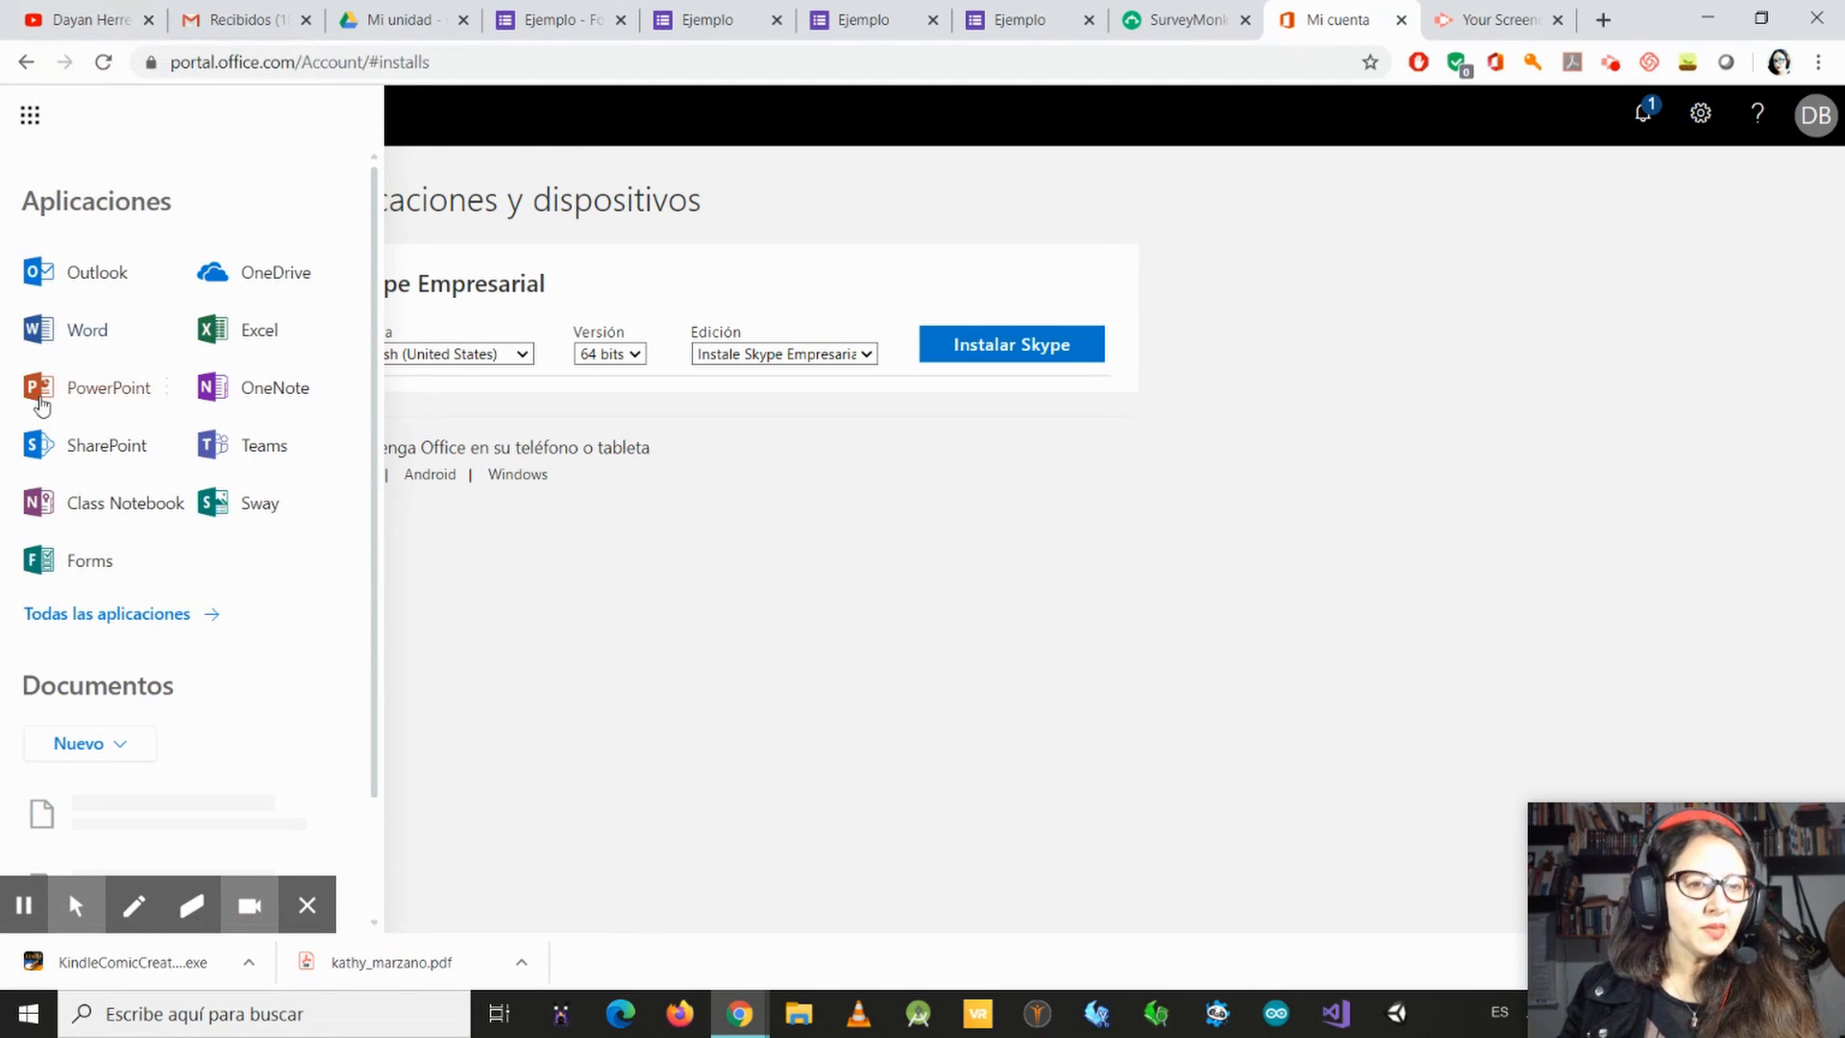
pyautogui.click(85, 562)
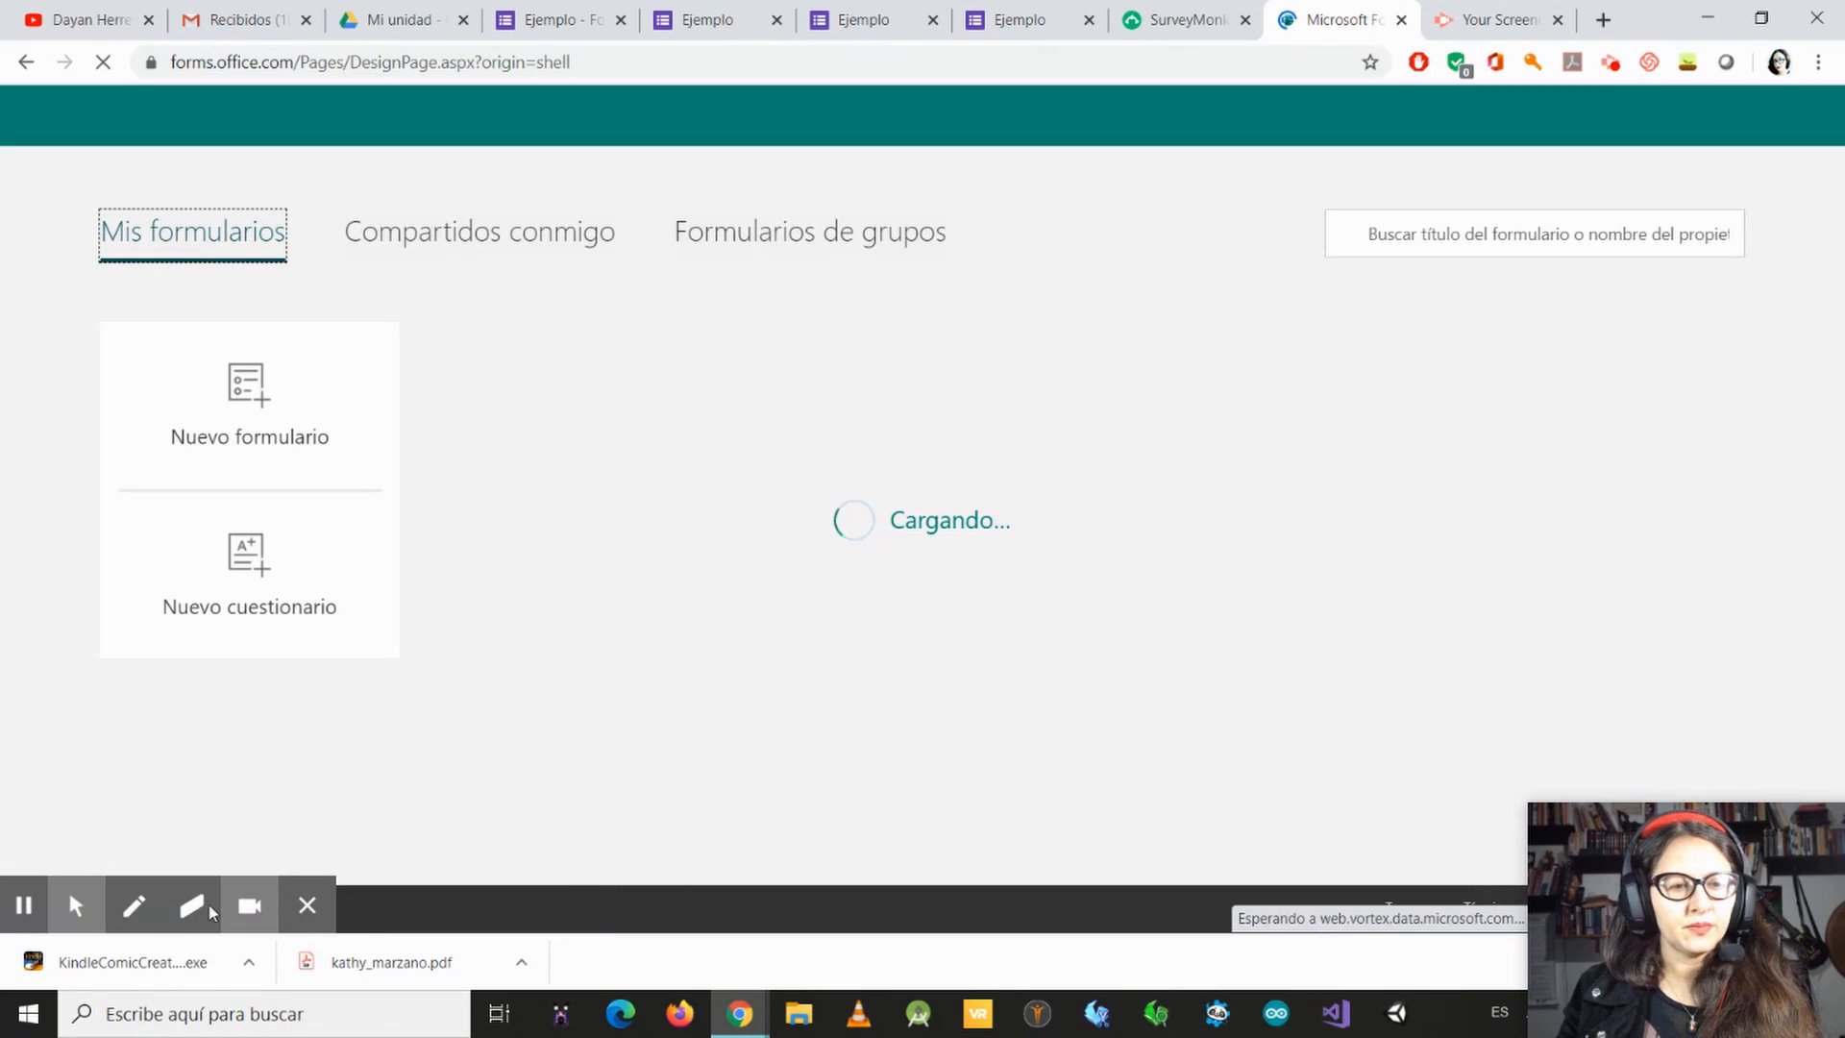
pyautogui.click(76, 903)
pyautogui.click(142, 849)
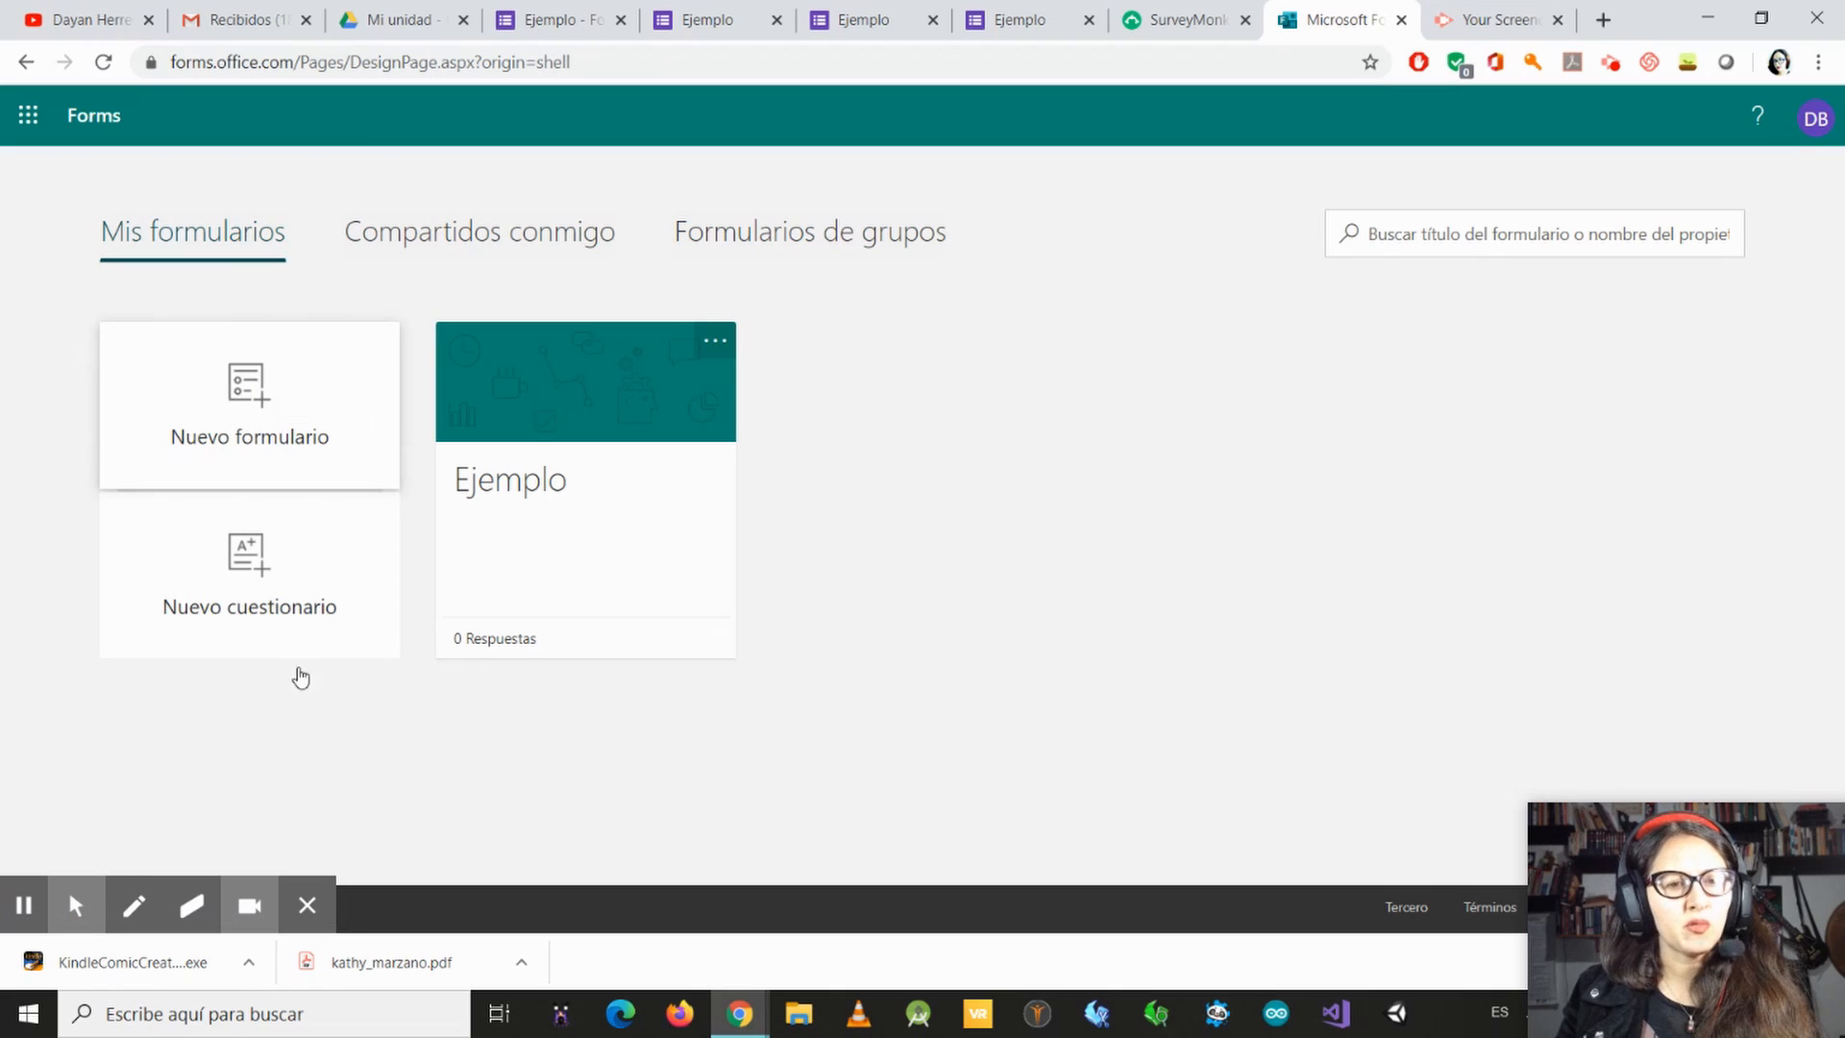
pyautogui.click(544, 419)
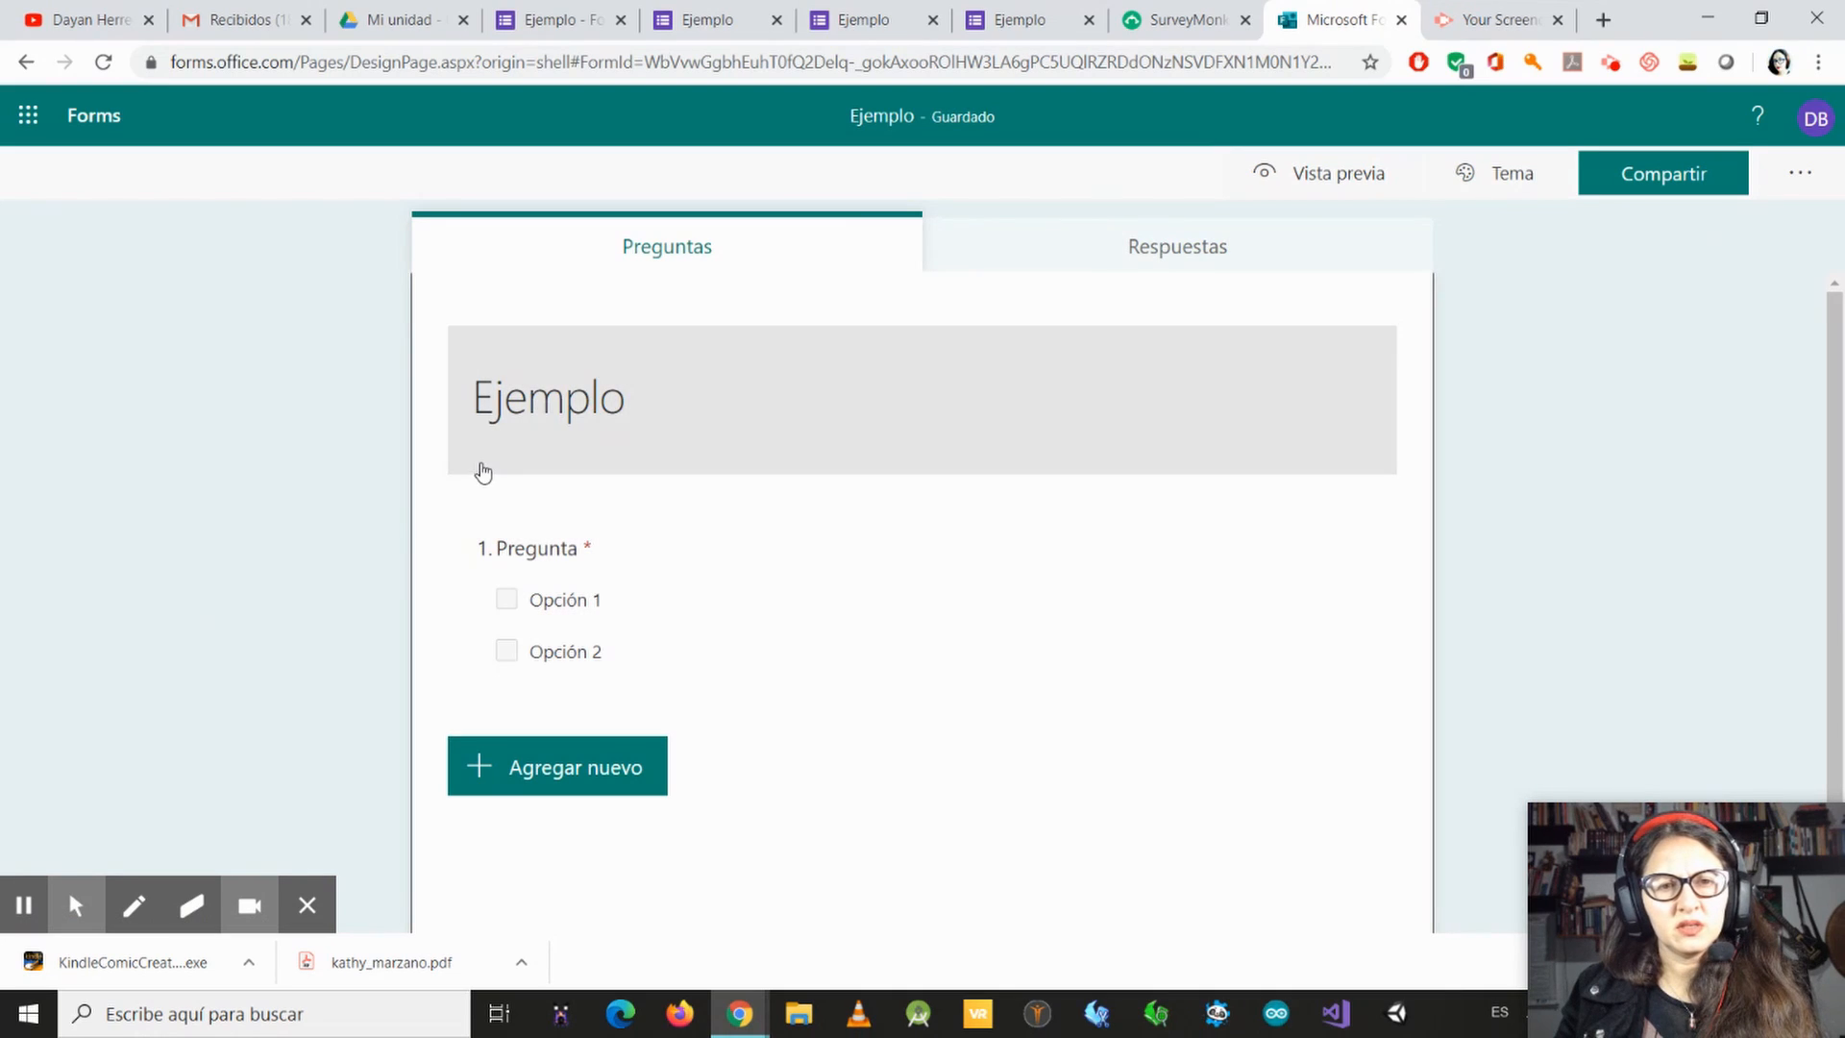
# Step: Show the form's title and description fields and the theme choices, including the options for customizing a theme
pyautogui.click(502, 413)
pyautogui.click(503, 430)
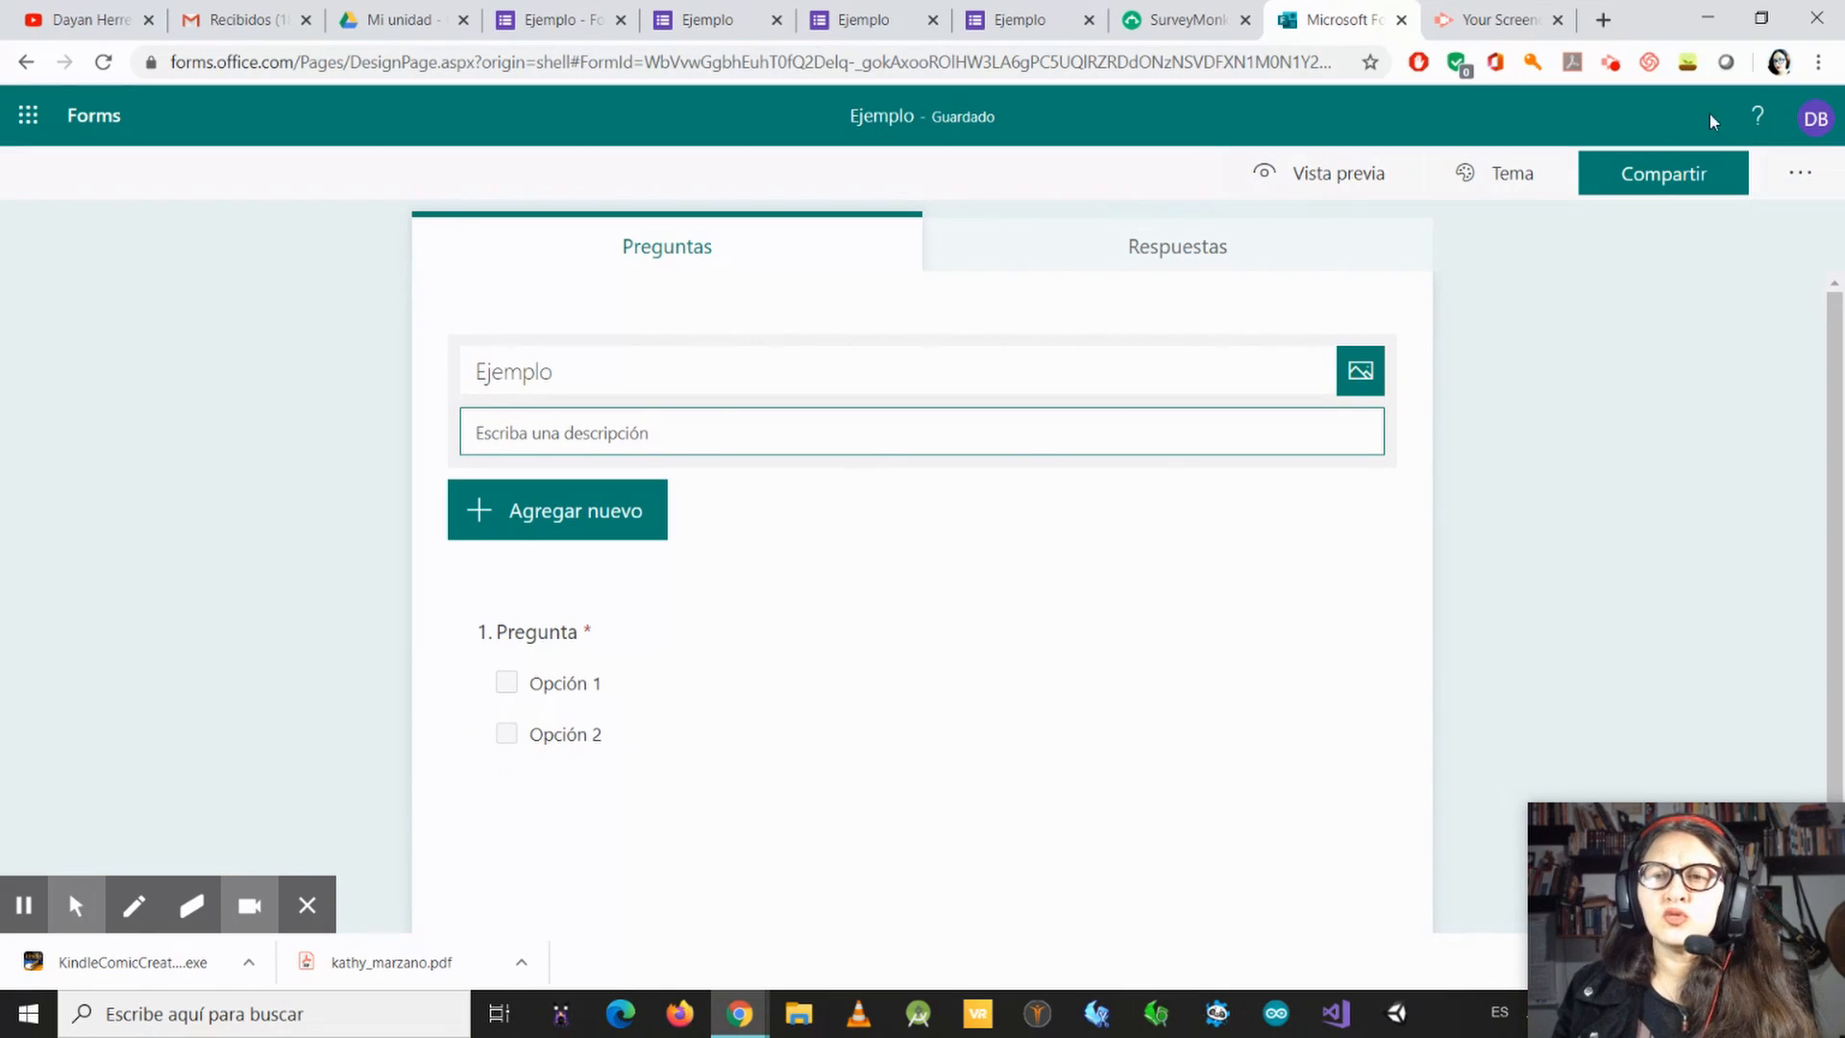
pyautogui.click(1504, 177)
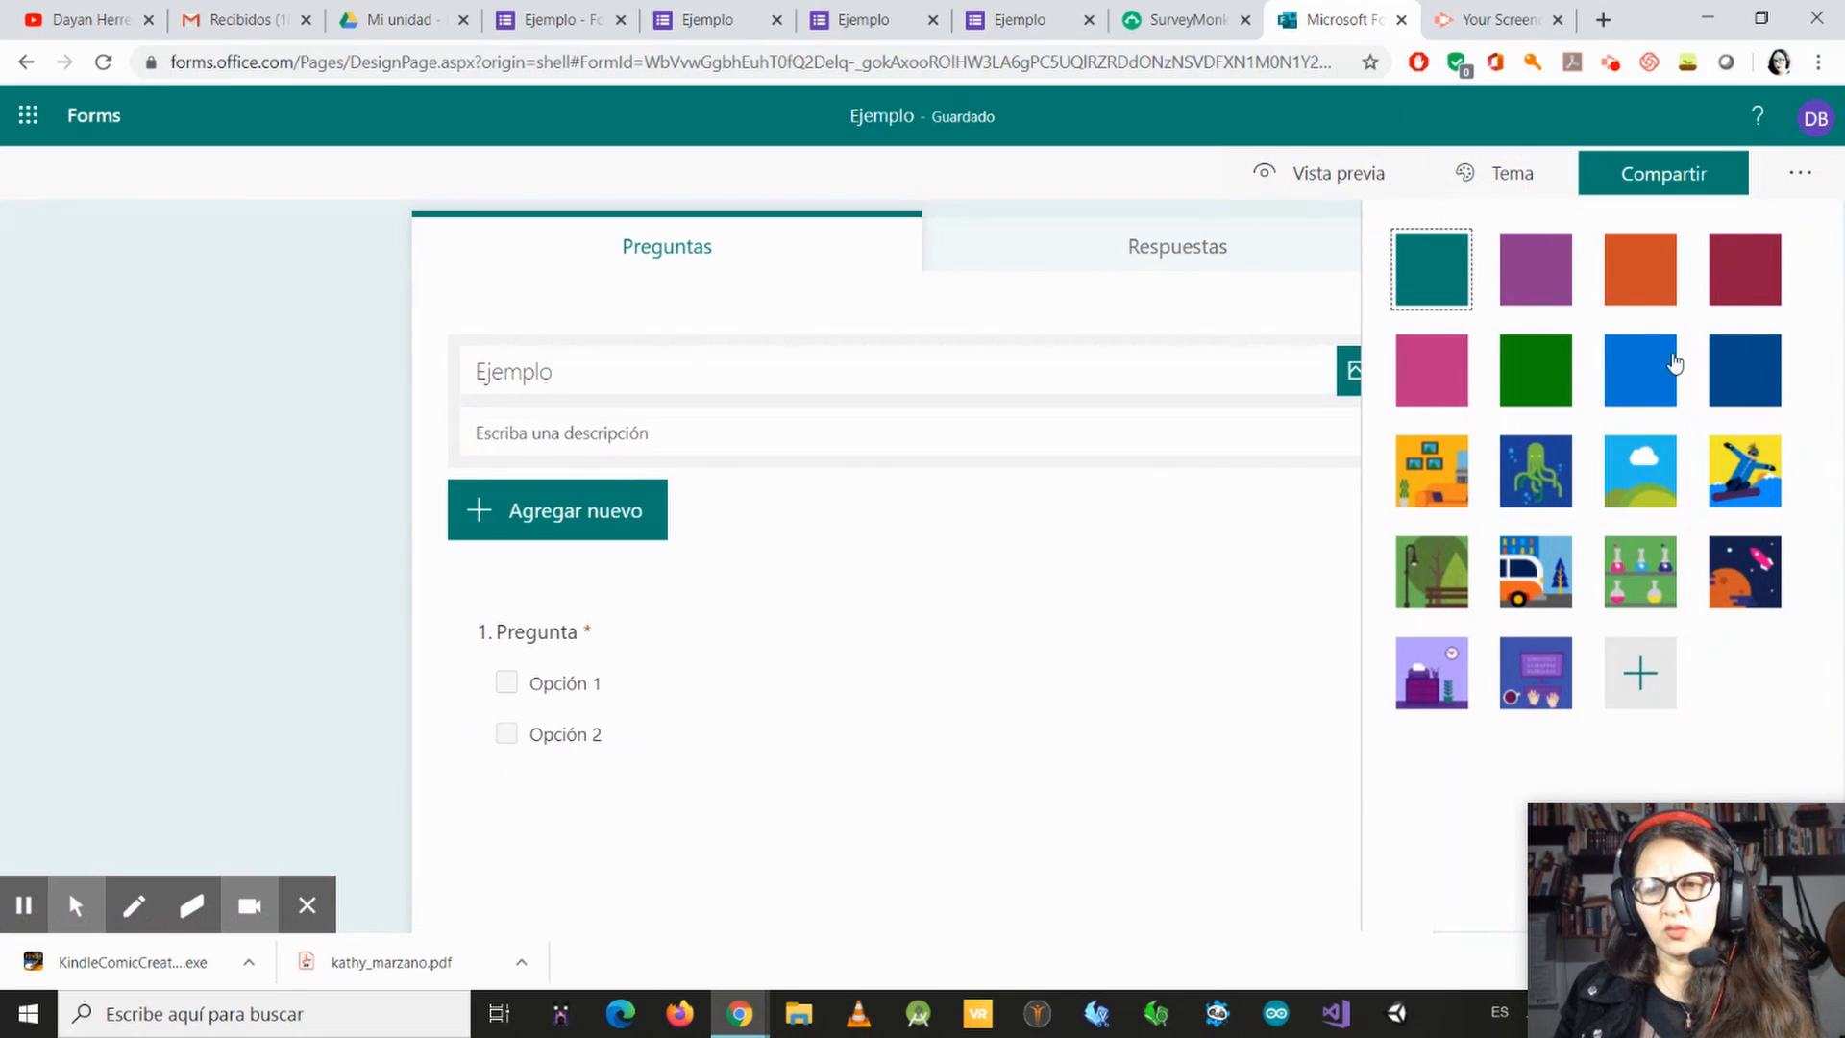
pyautogui.click(1643, 678)
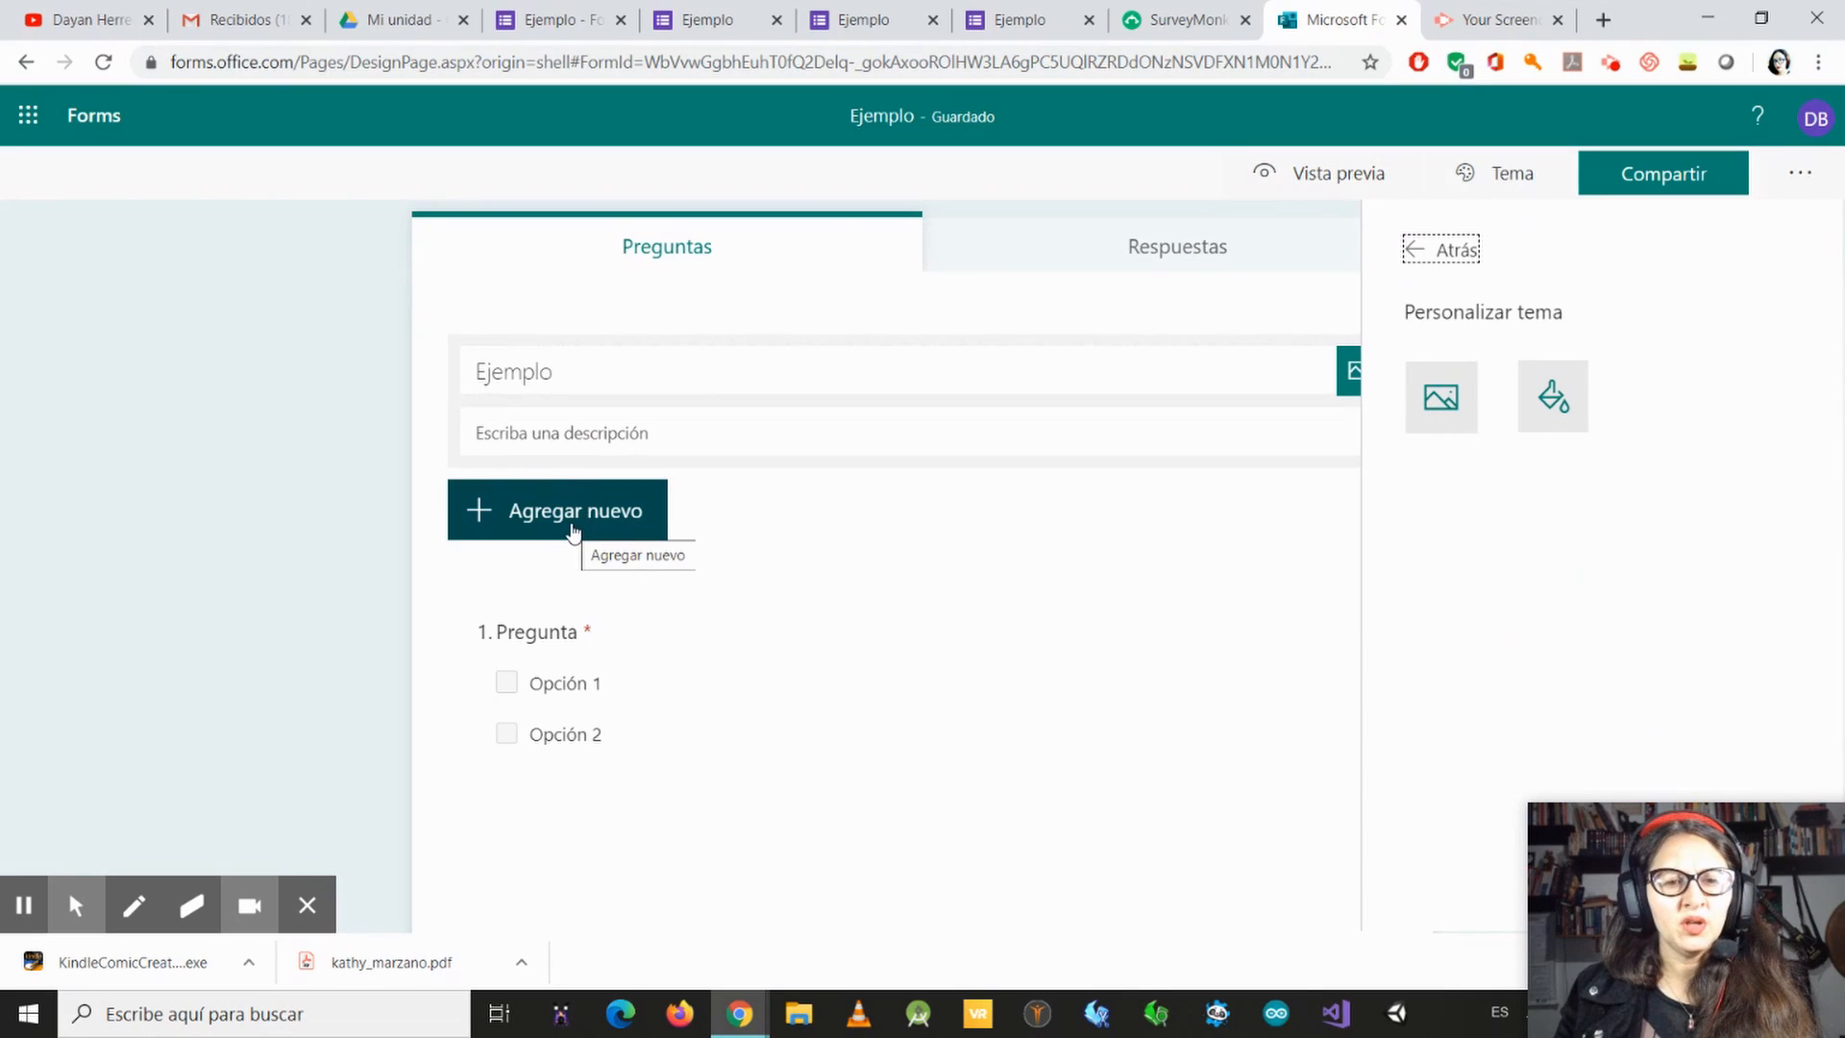
# Step: Show question 1's settings and add a Texto question below it, trying Respuesta larga before switching it off again
pyautogui.scroll(-2, 740, 596)
pyautogui.click(788, 553)
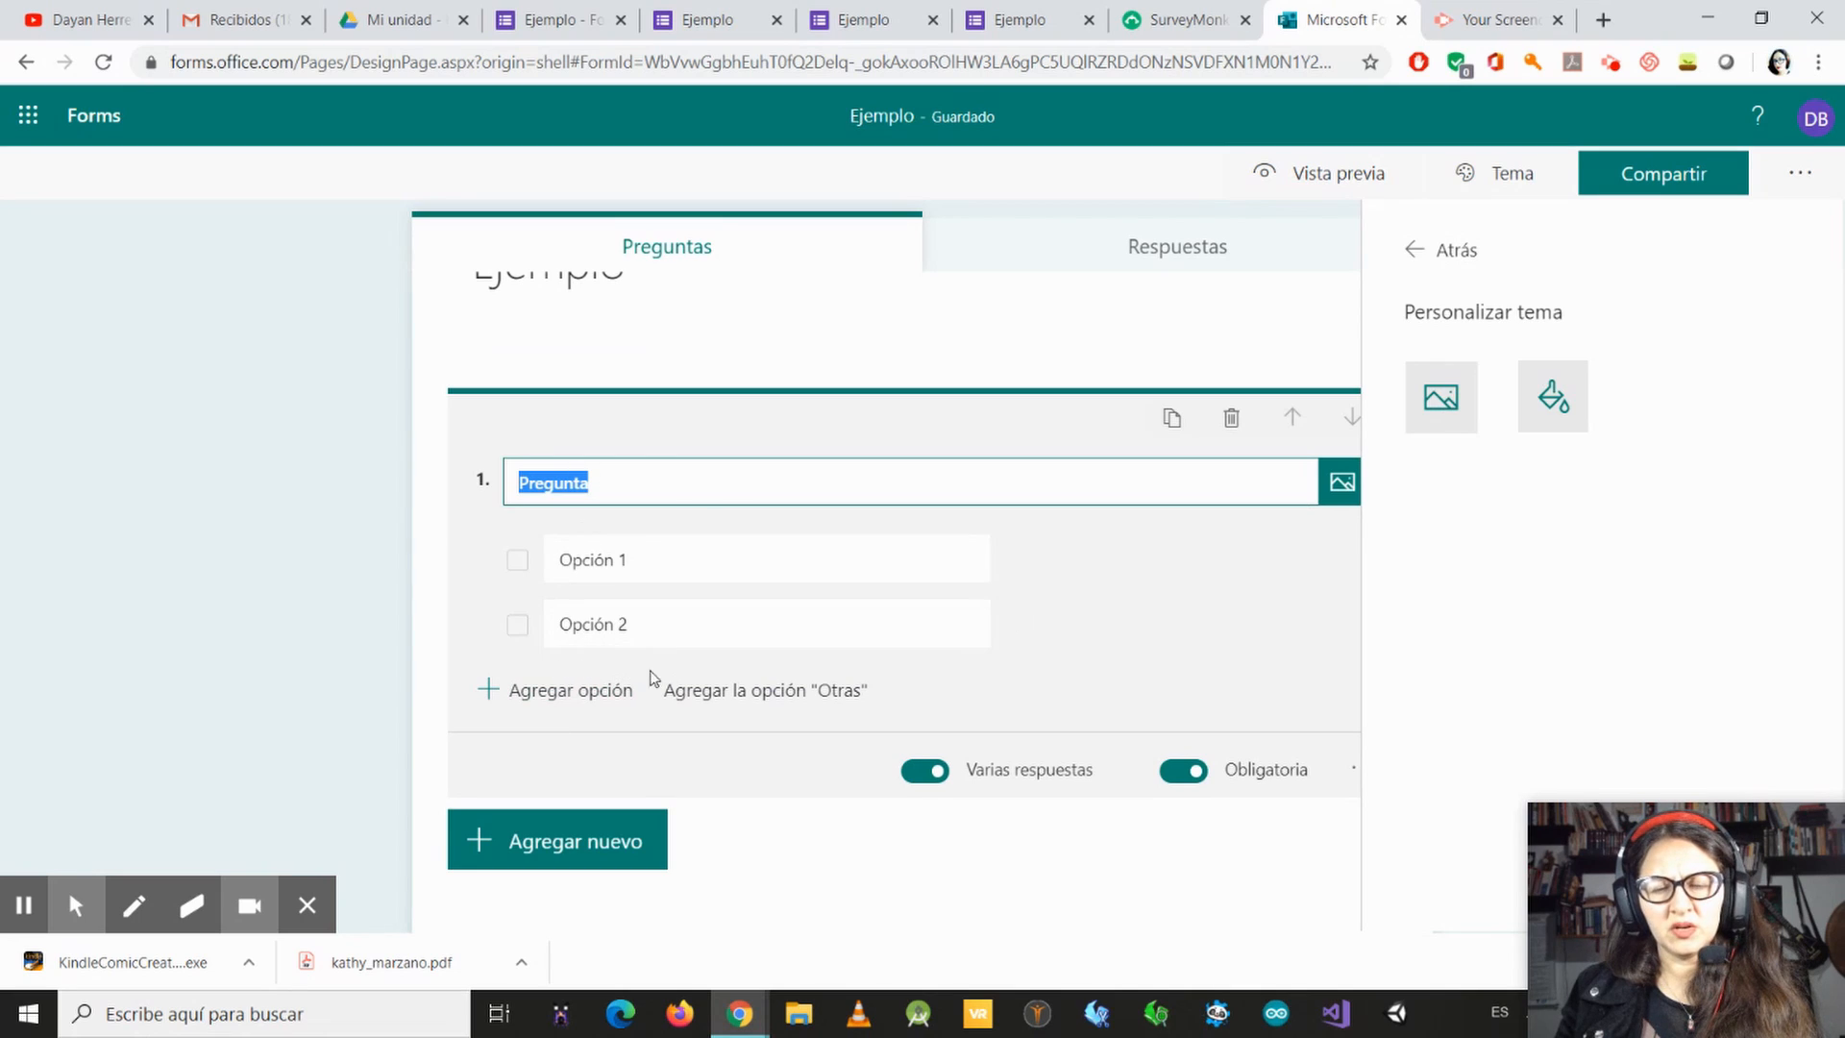
pyautogui.scroll(-1, 1293, 560)
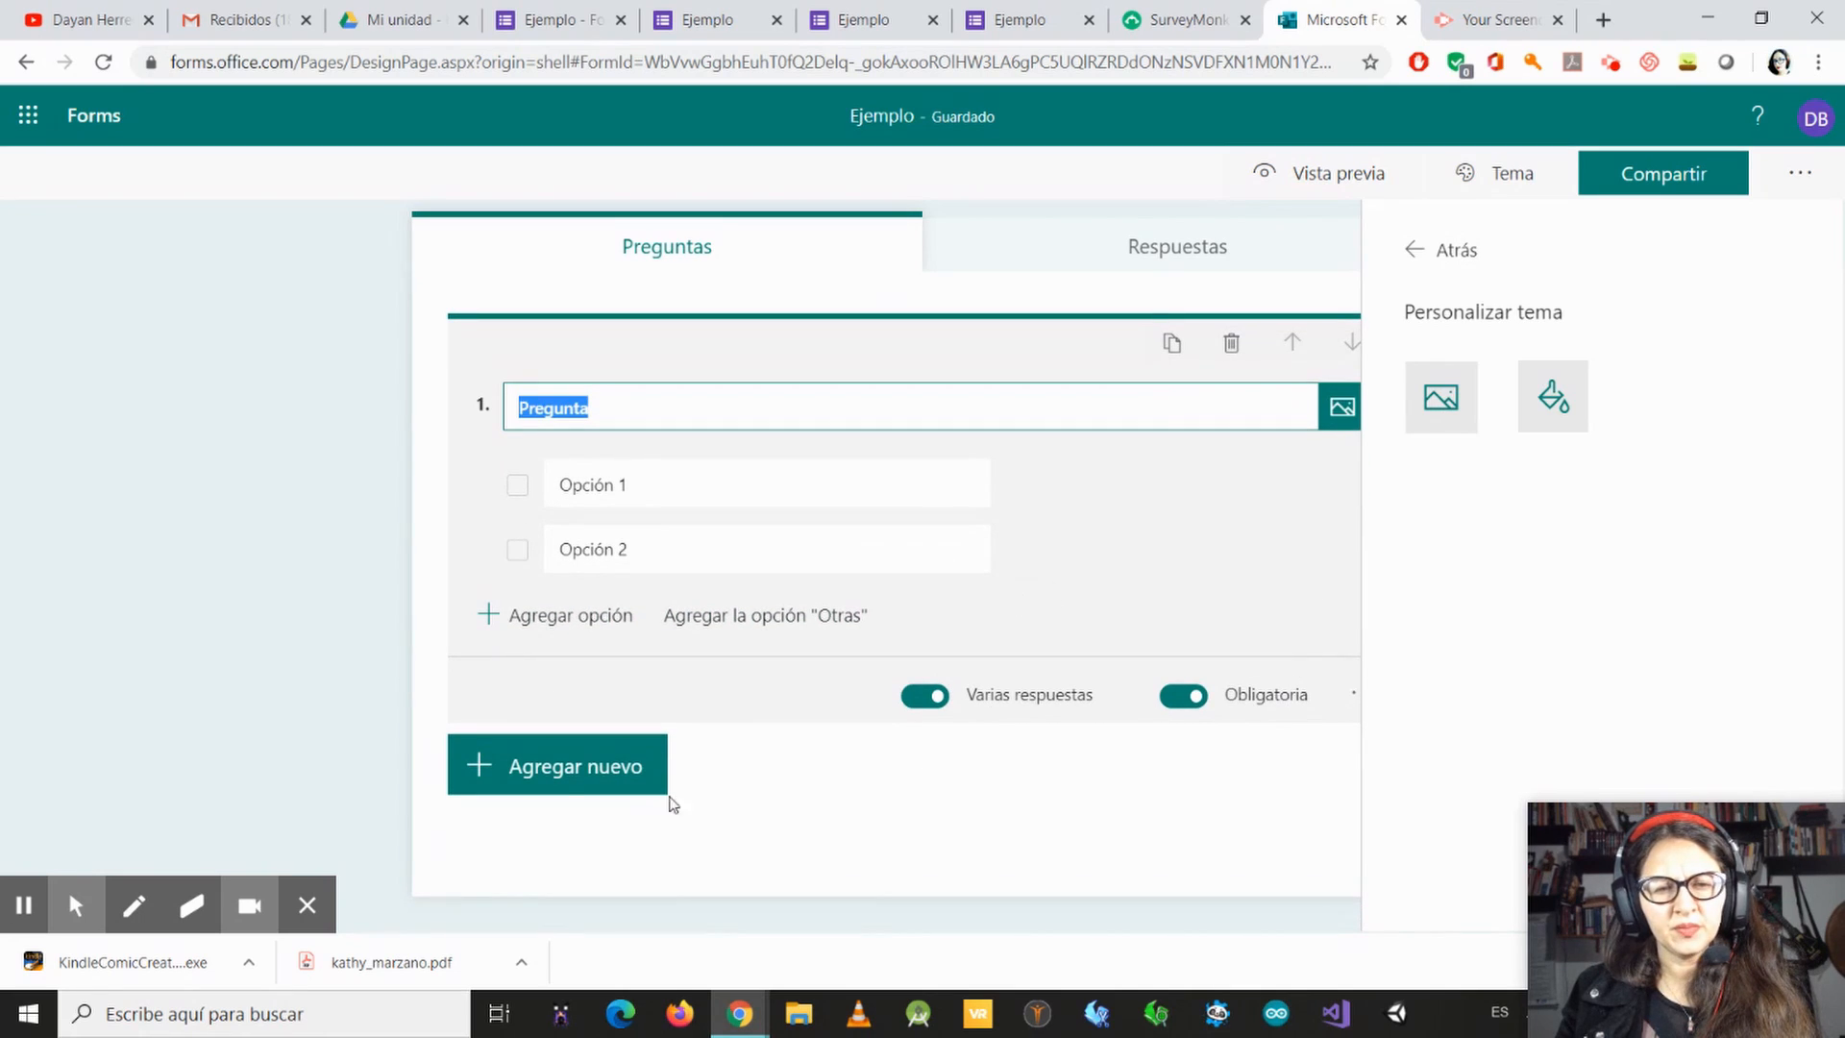
pyautogui.click(538, 766)
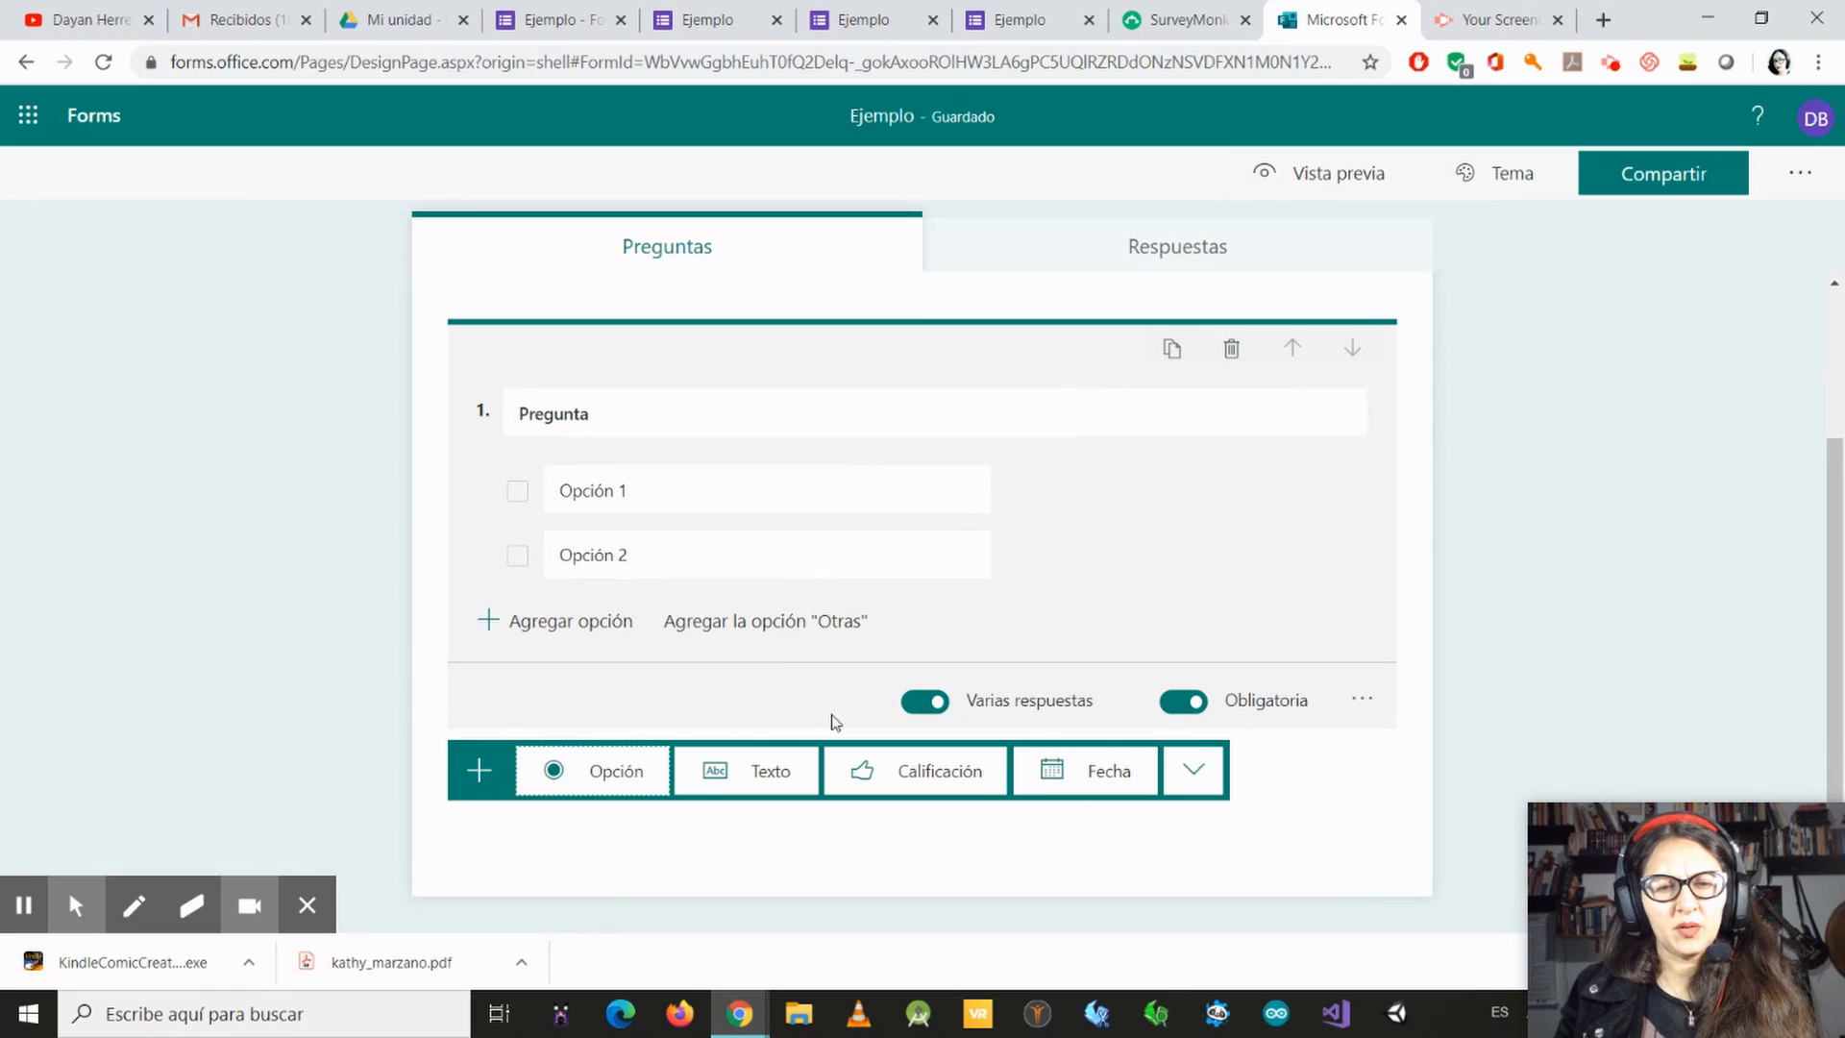
pyautogui.click(739, 773)
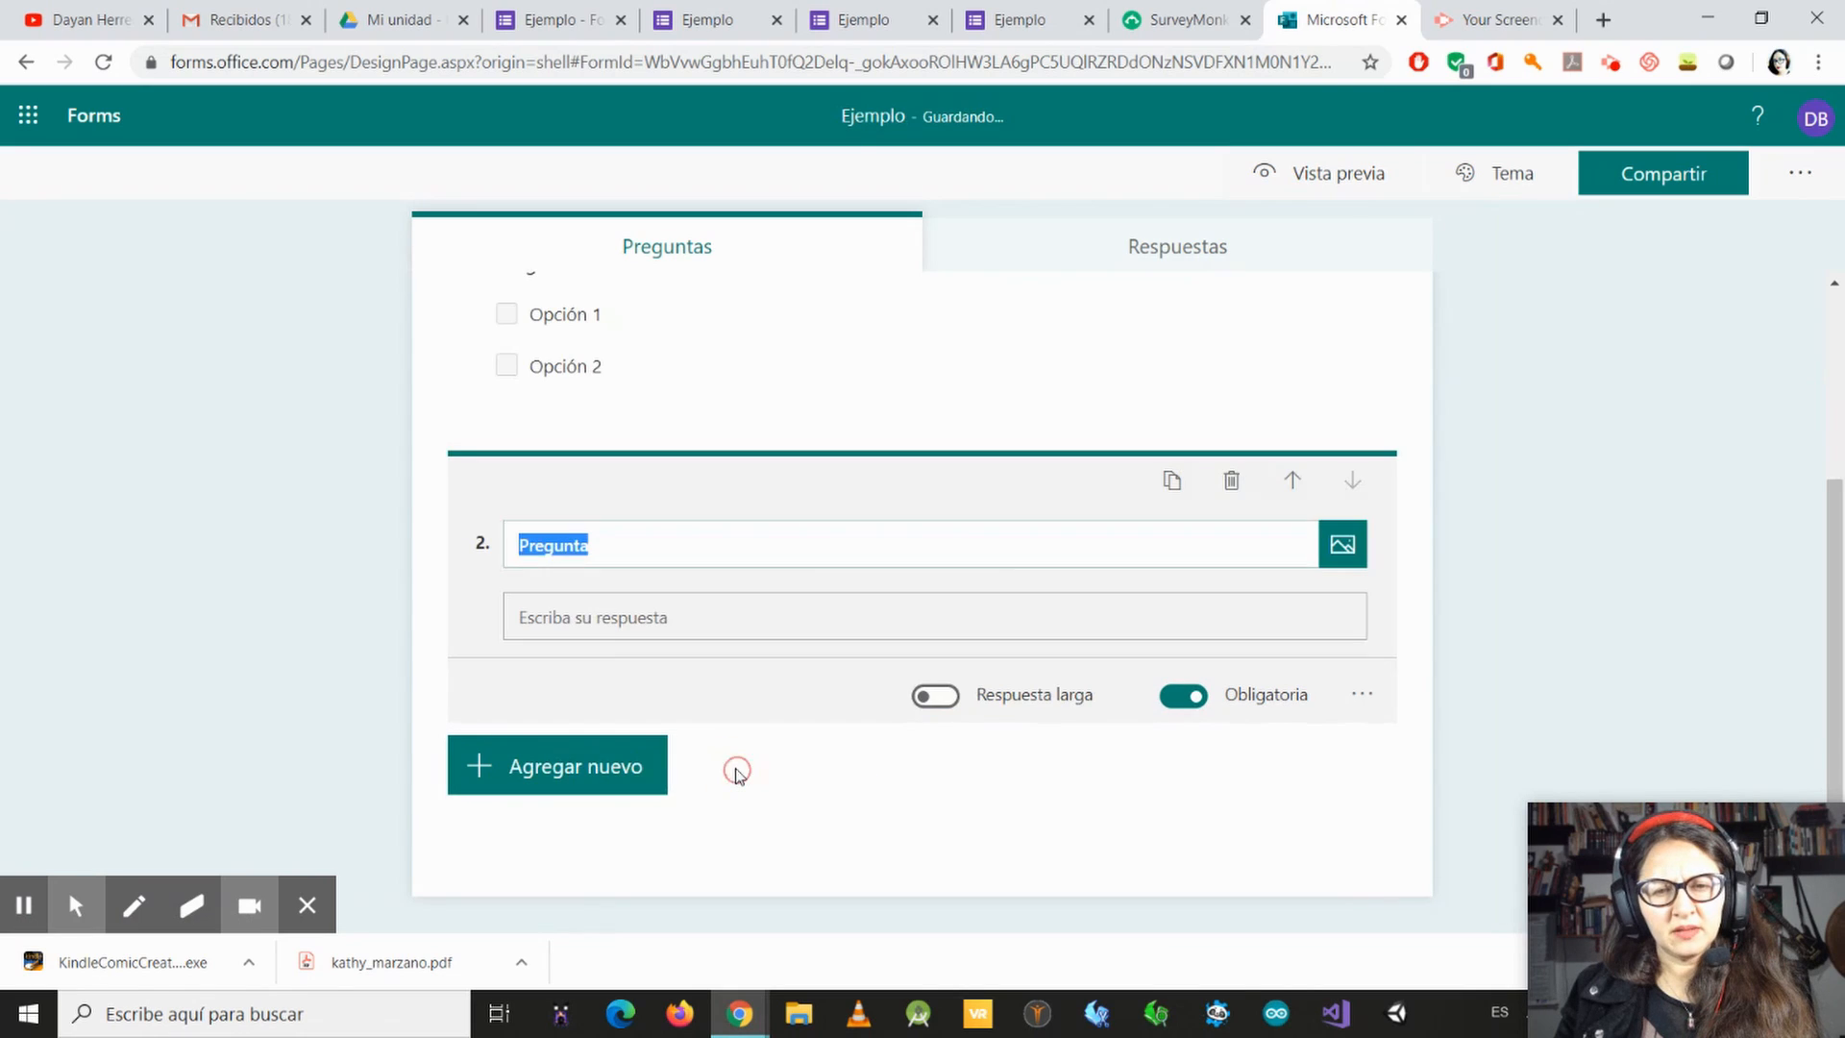
pyautogui.click(634, 621)
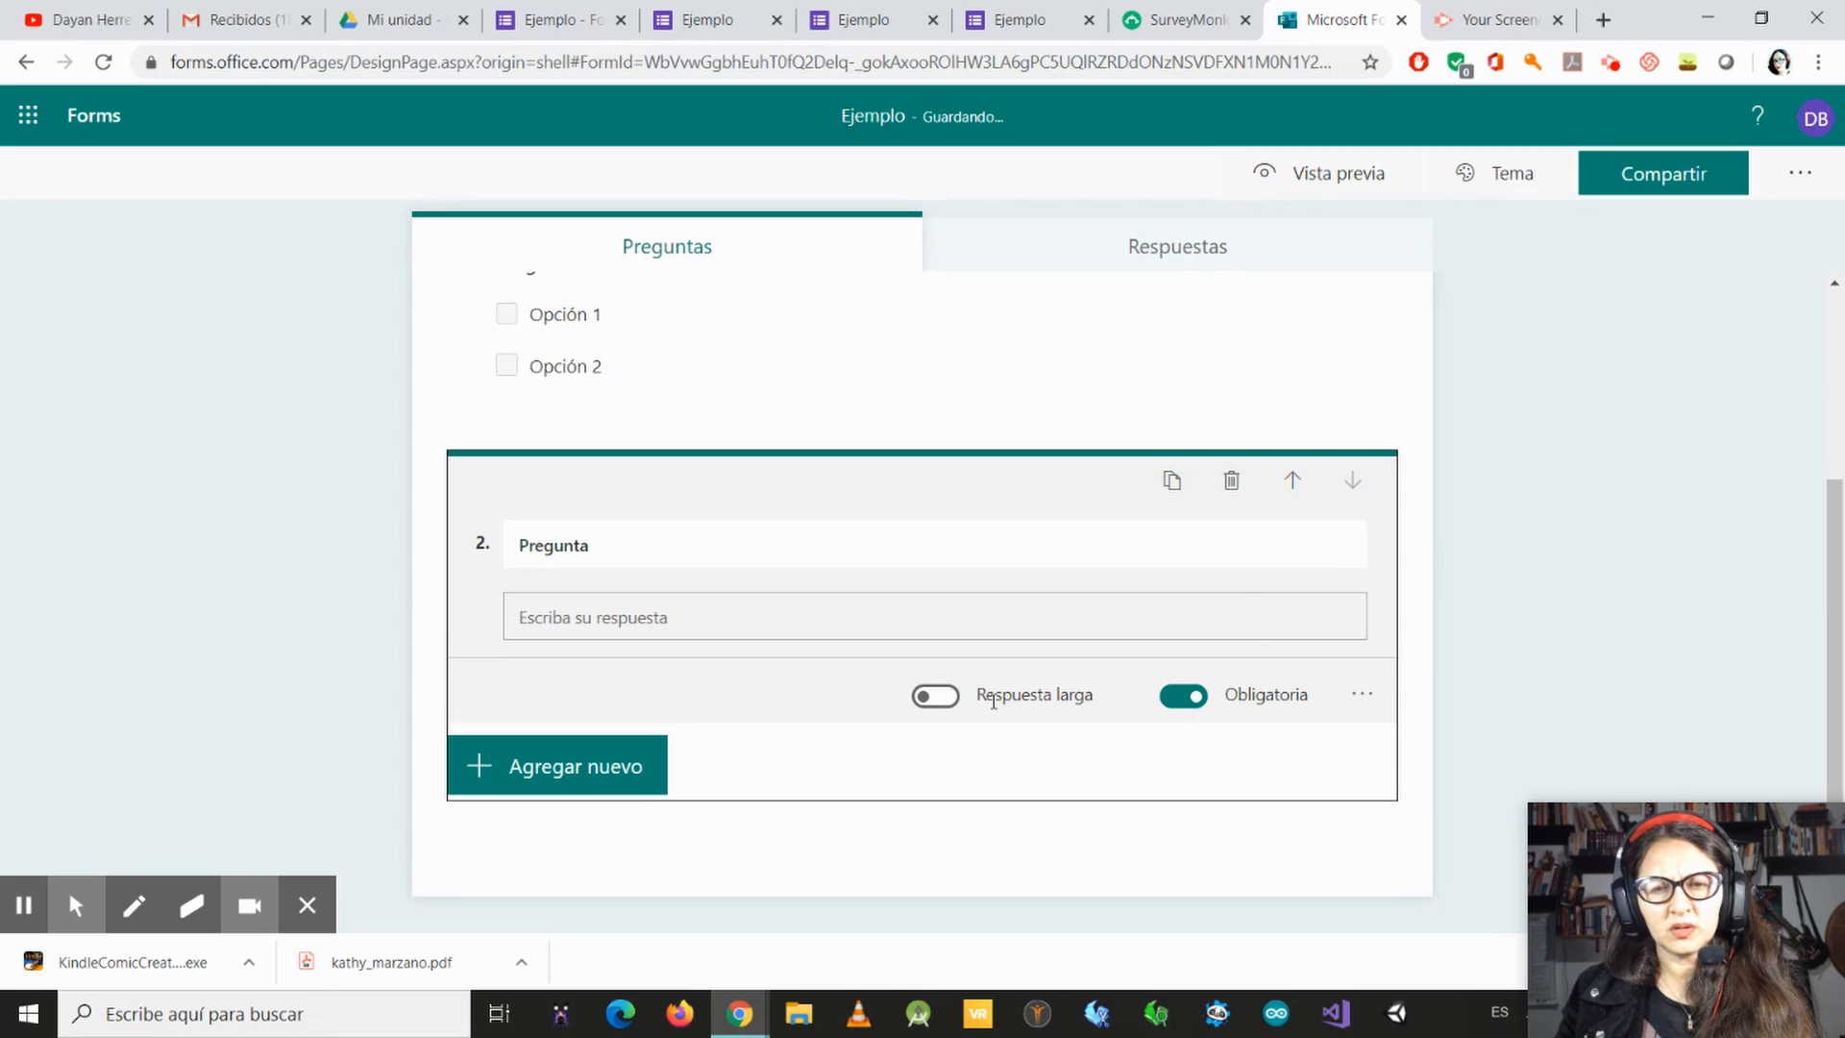
pyautogui.click(945, 697)
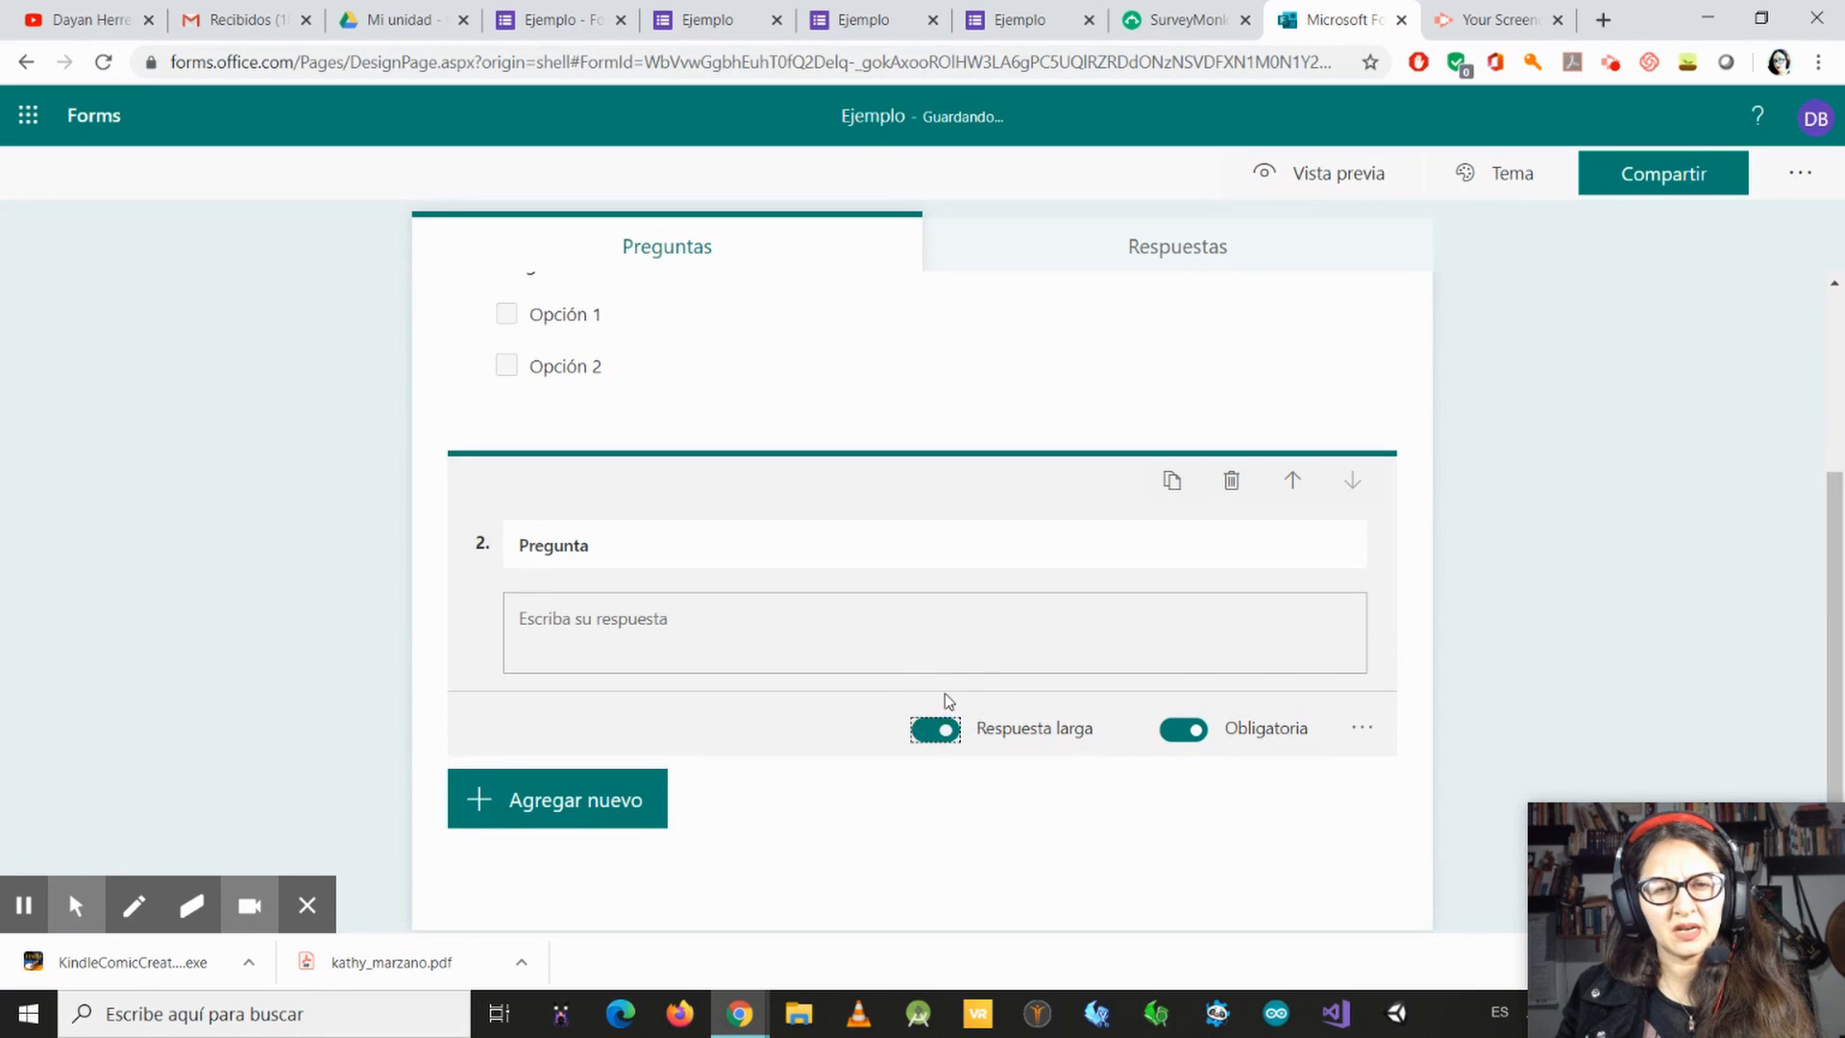
pyautogui.click(932, 727)
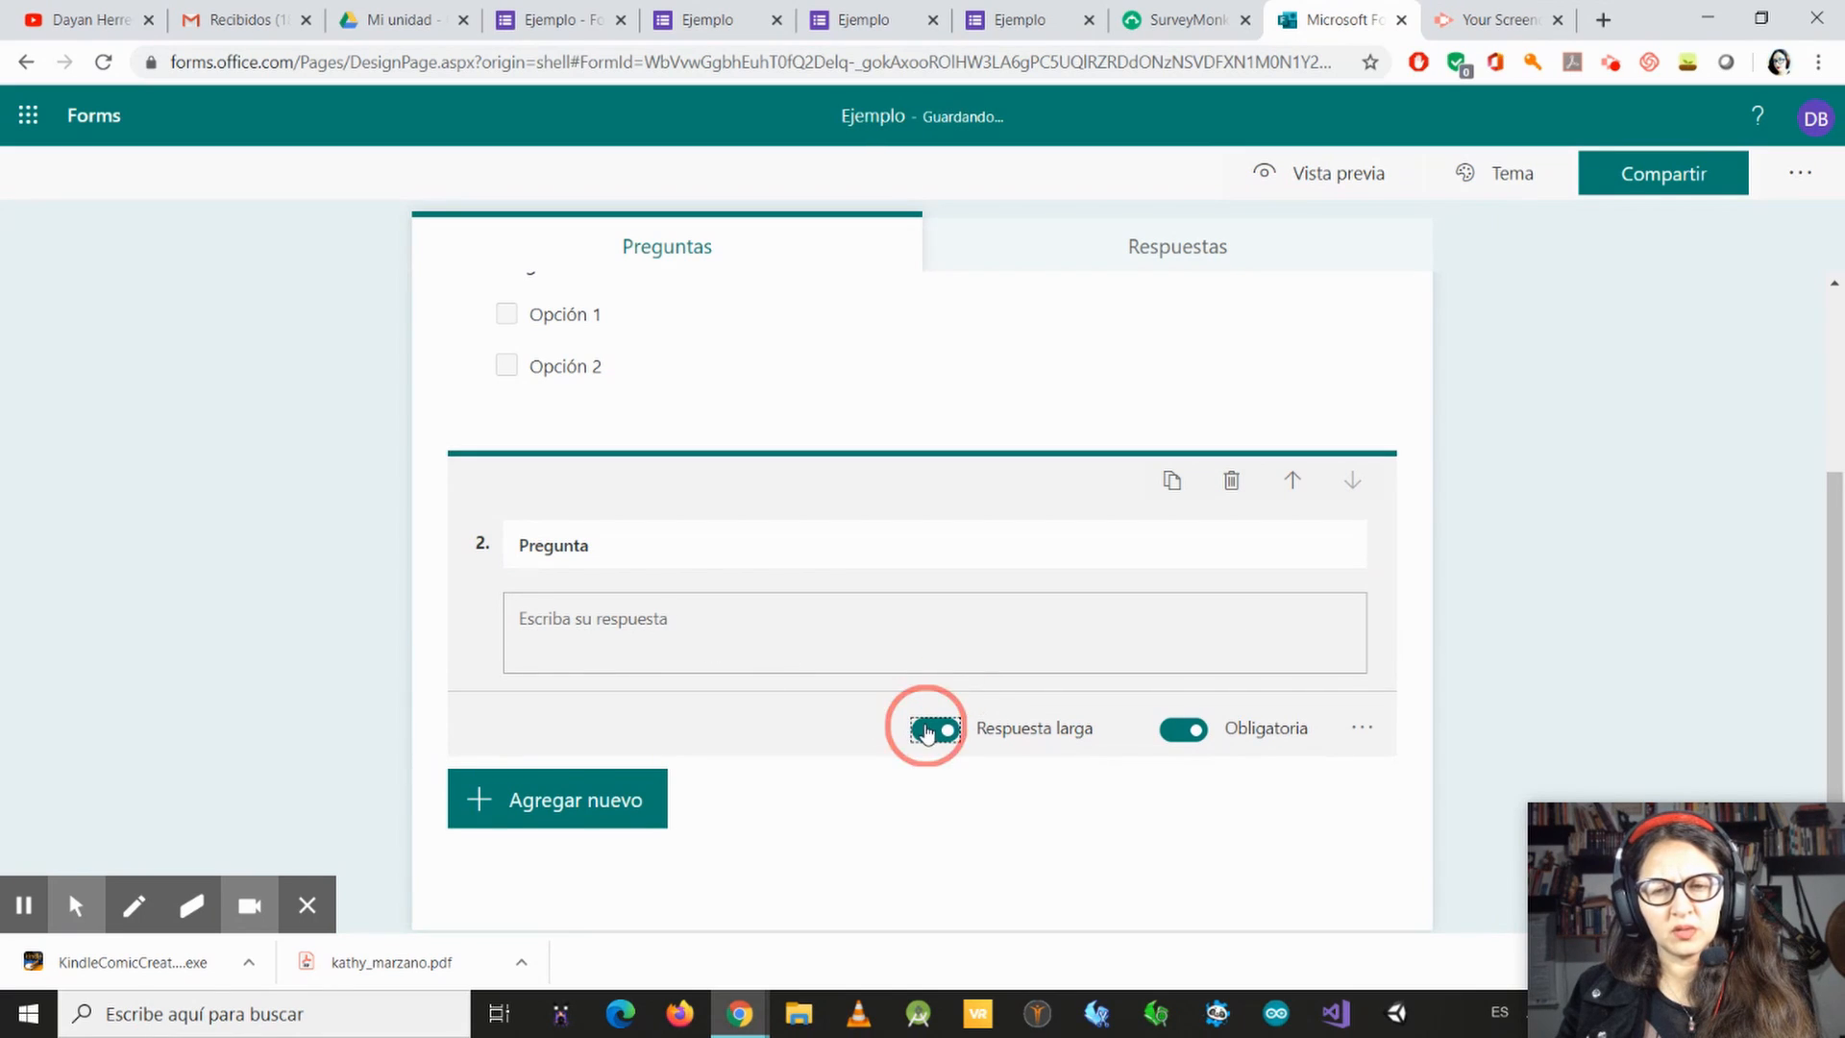
# Step: Add a Calificación question, trying the Número symbol before setting it back to Estrella
pyautogui.click(618, 767)
pyautogui.click(945, 776)
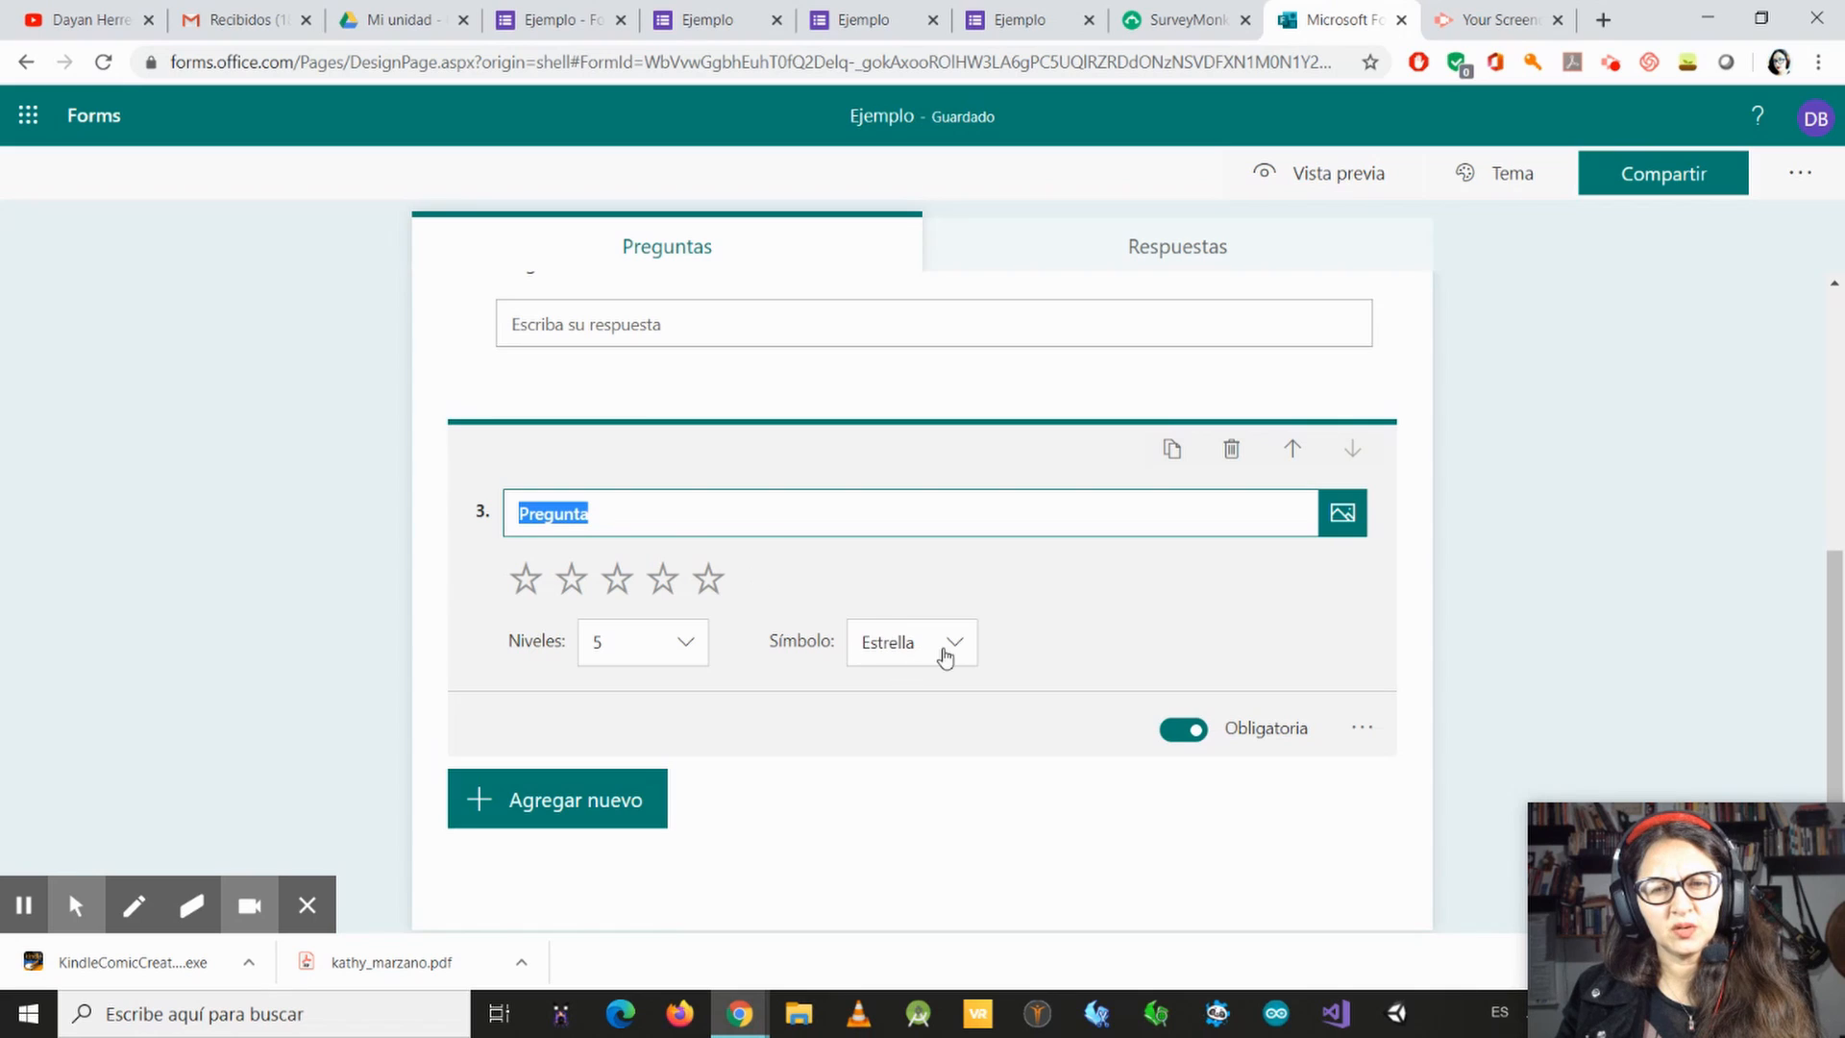
pyautogui.click(948, 657)
pyautogui.click(948, 699)
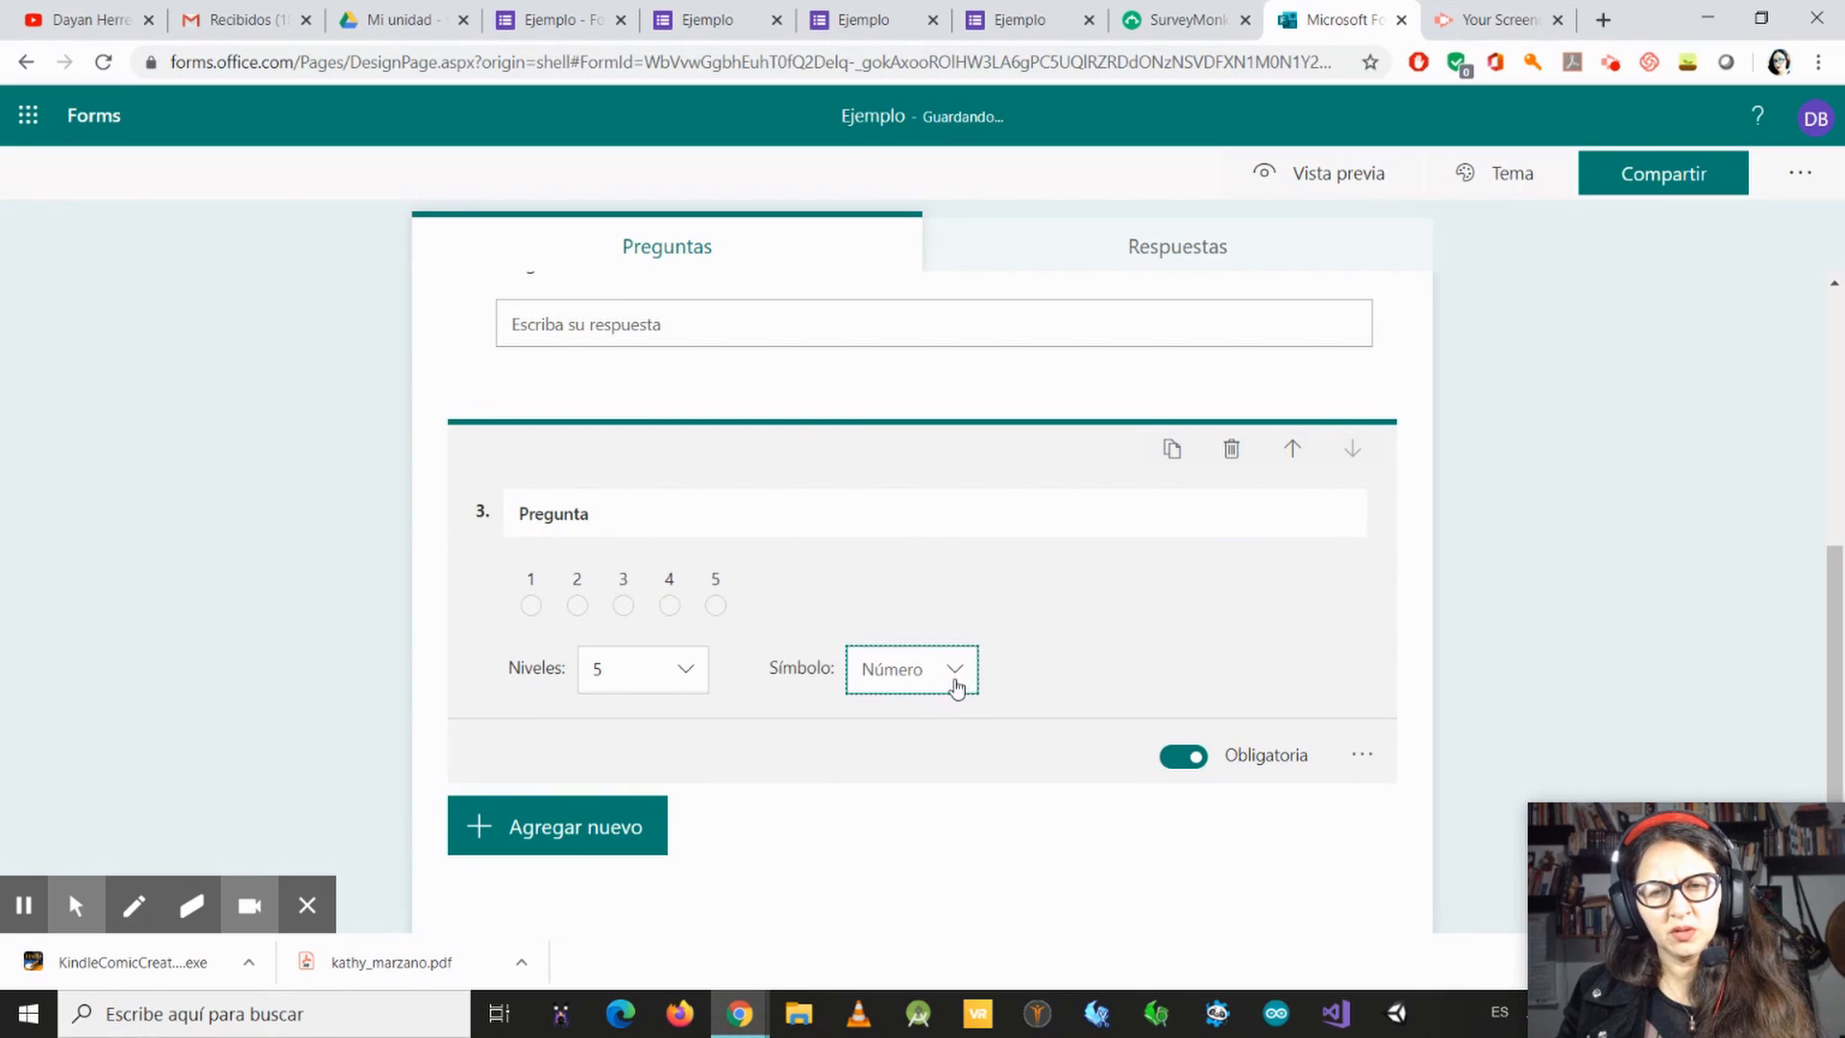
pyautogui.click(956, 684)
pyautogui.click(924, 768)
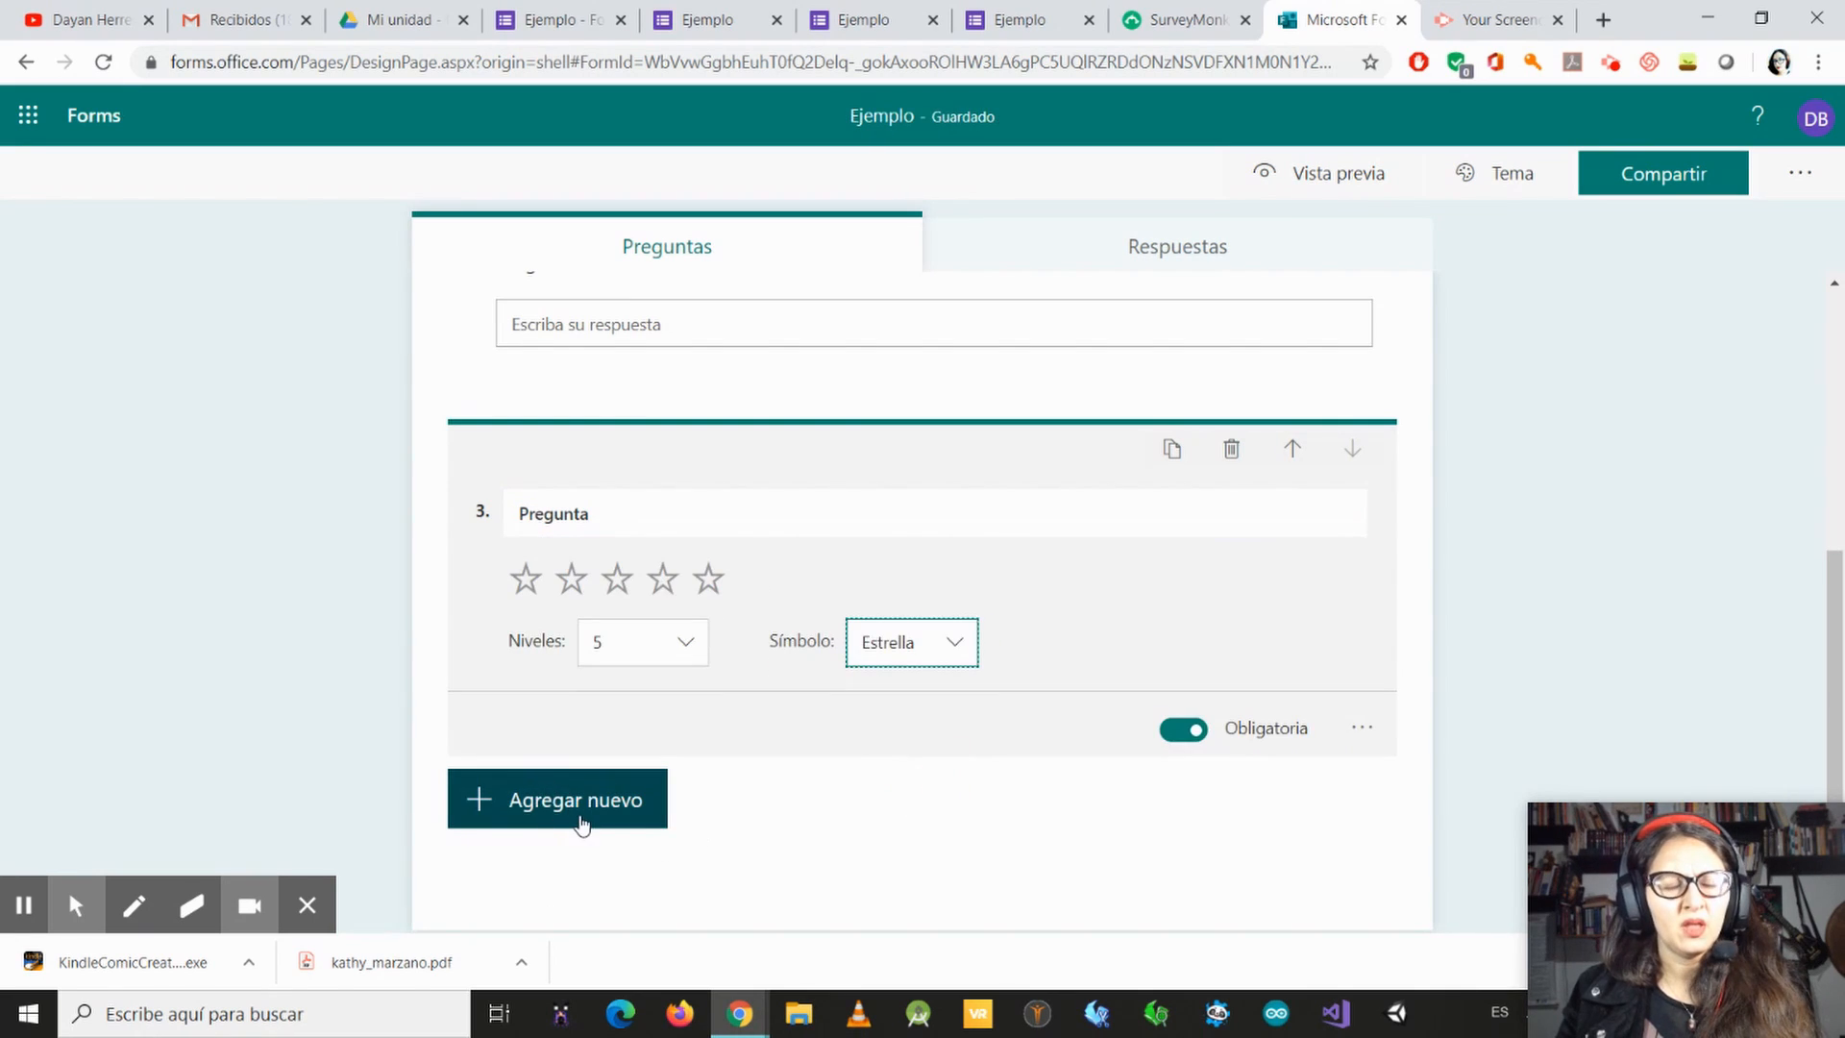
# Step: Add a Fecha question followed by a Likert question to the end of the form
pyautogui.click(591, 813)
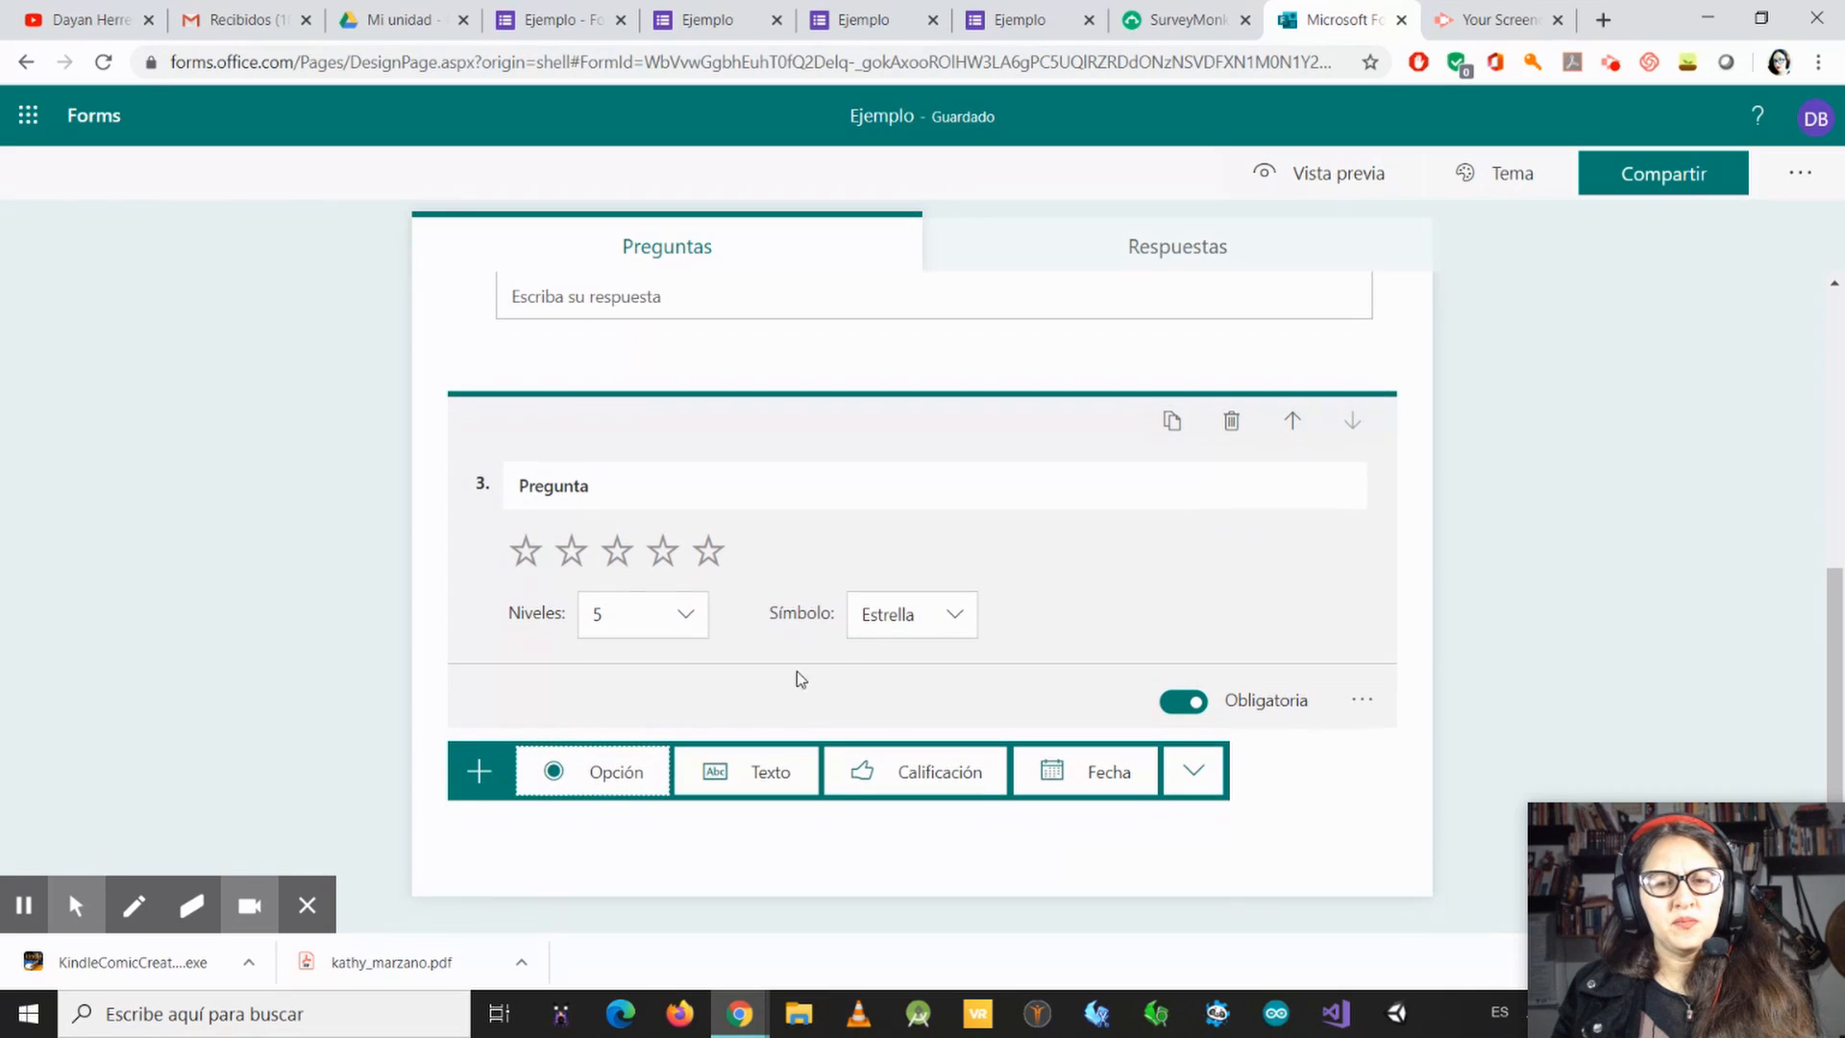
pyautogui.click(1116, 770)
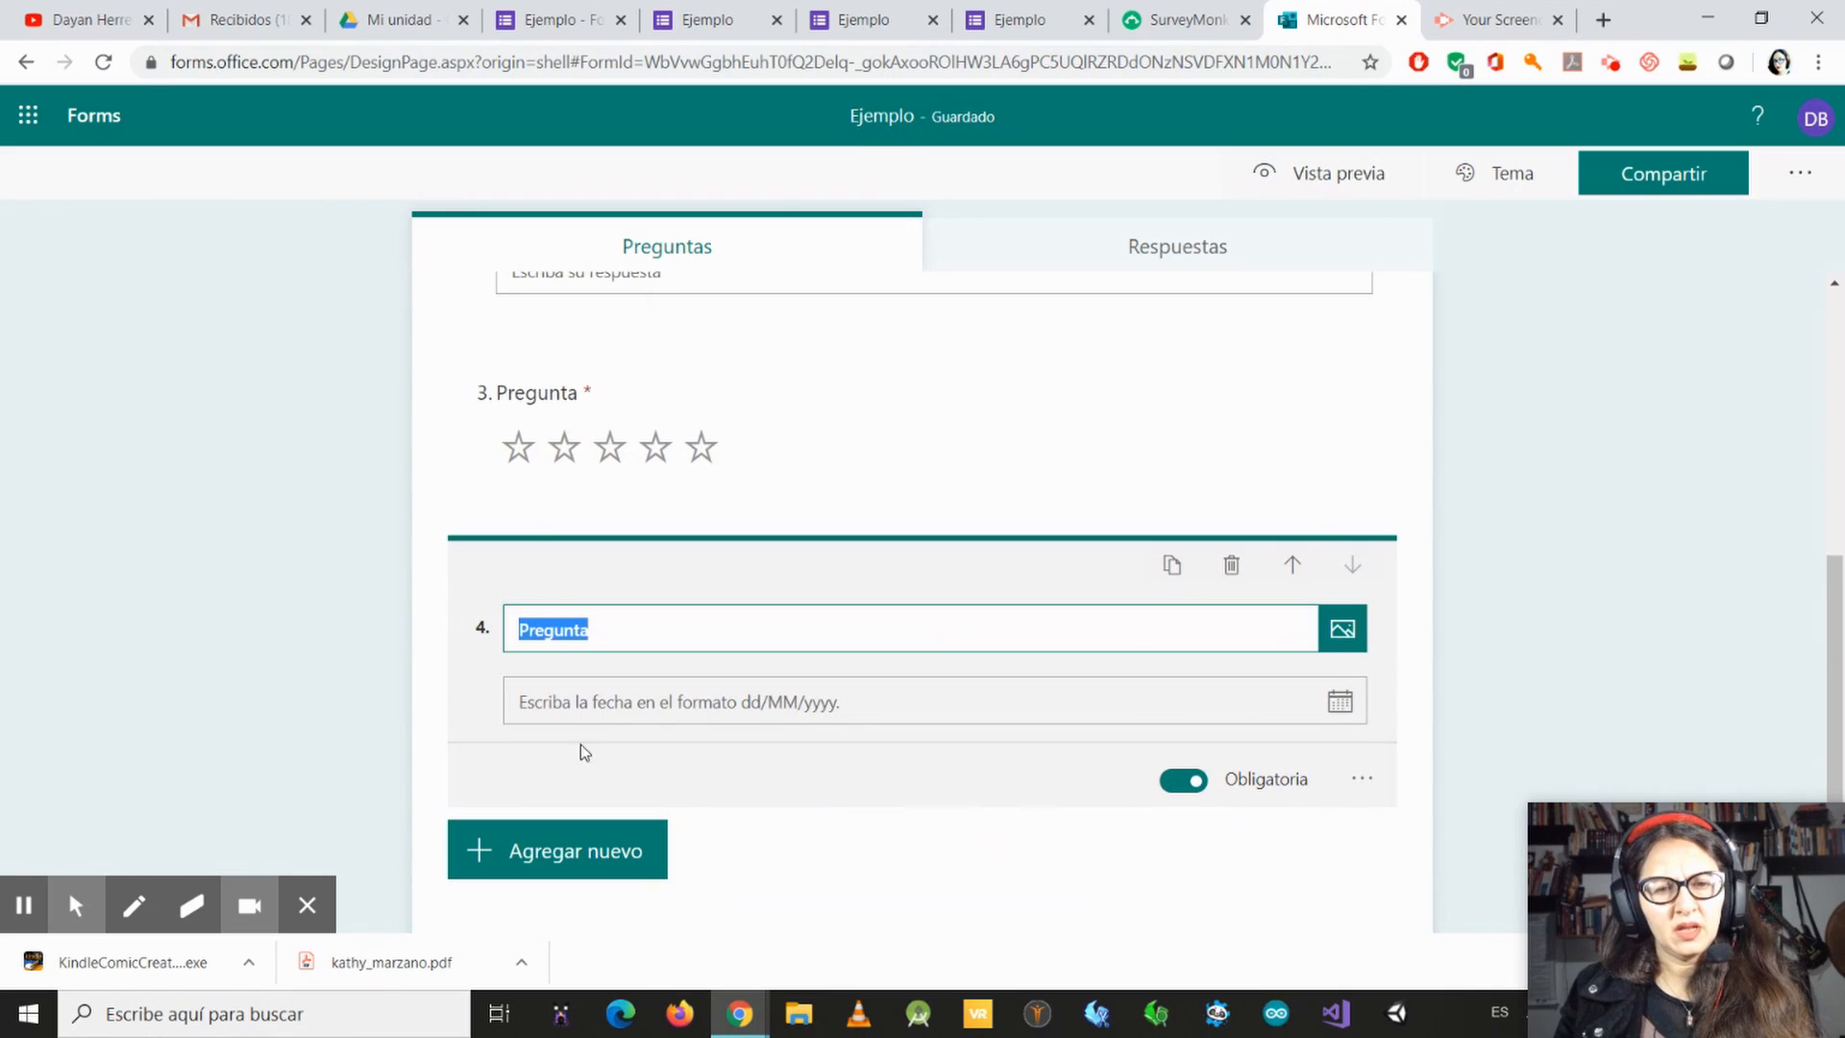
pyautogui.click(577, 860)
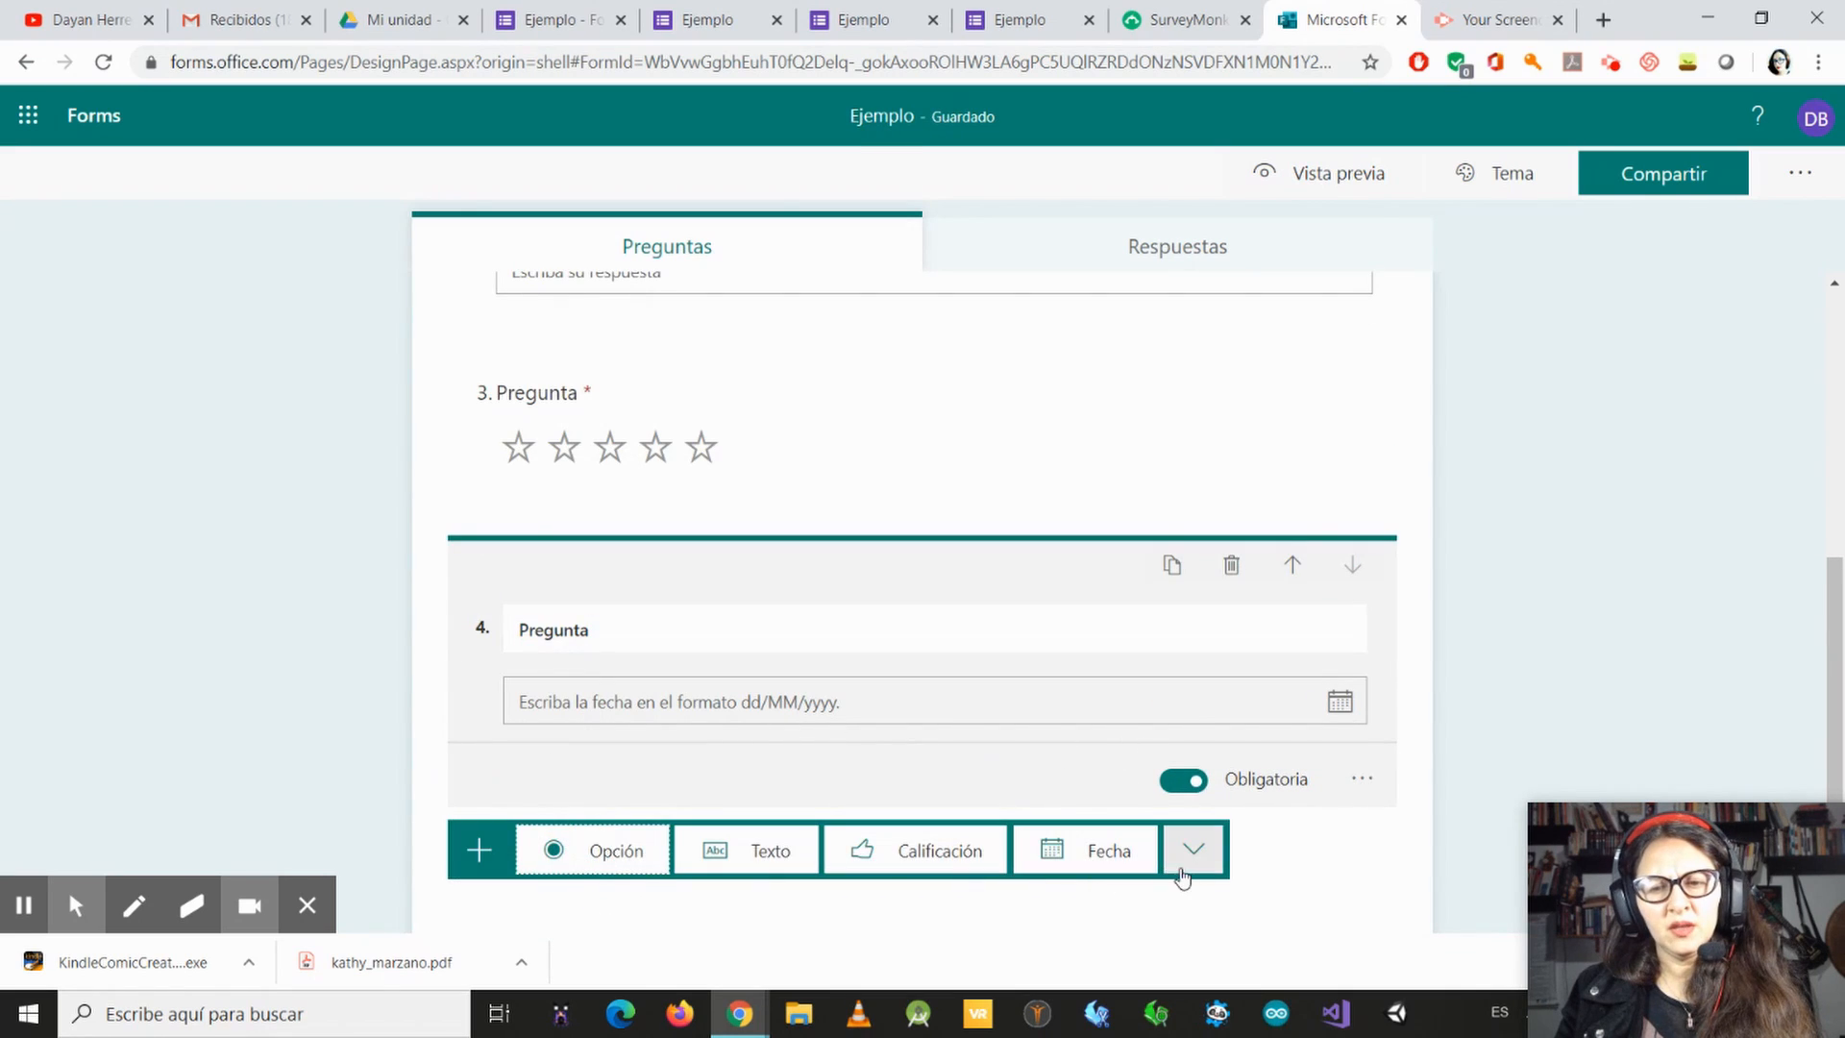
pyautogui.click(1209, 867)
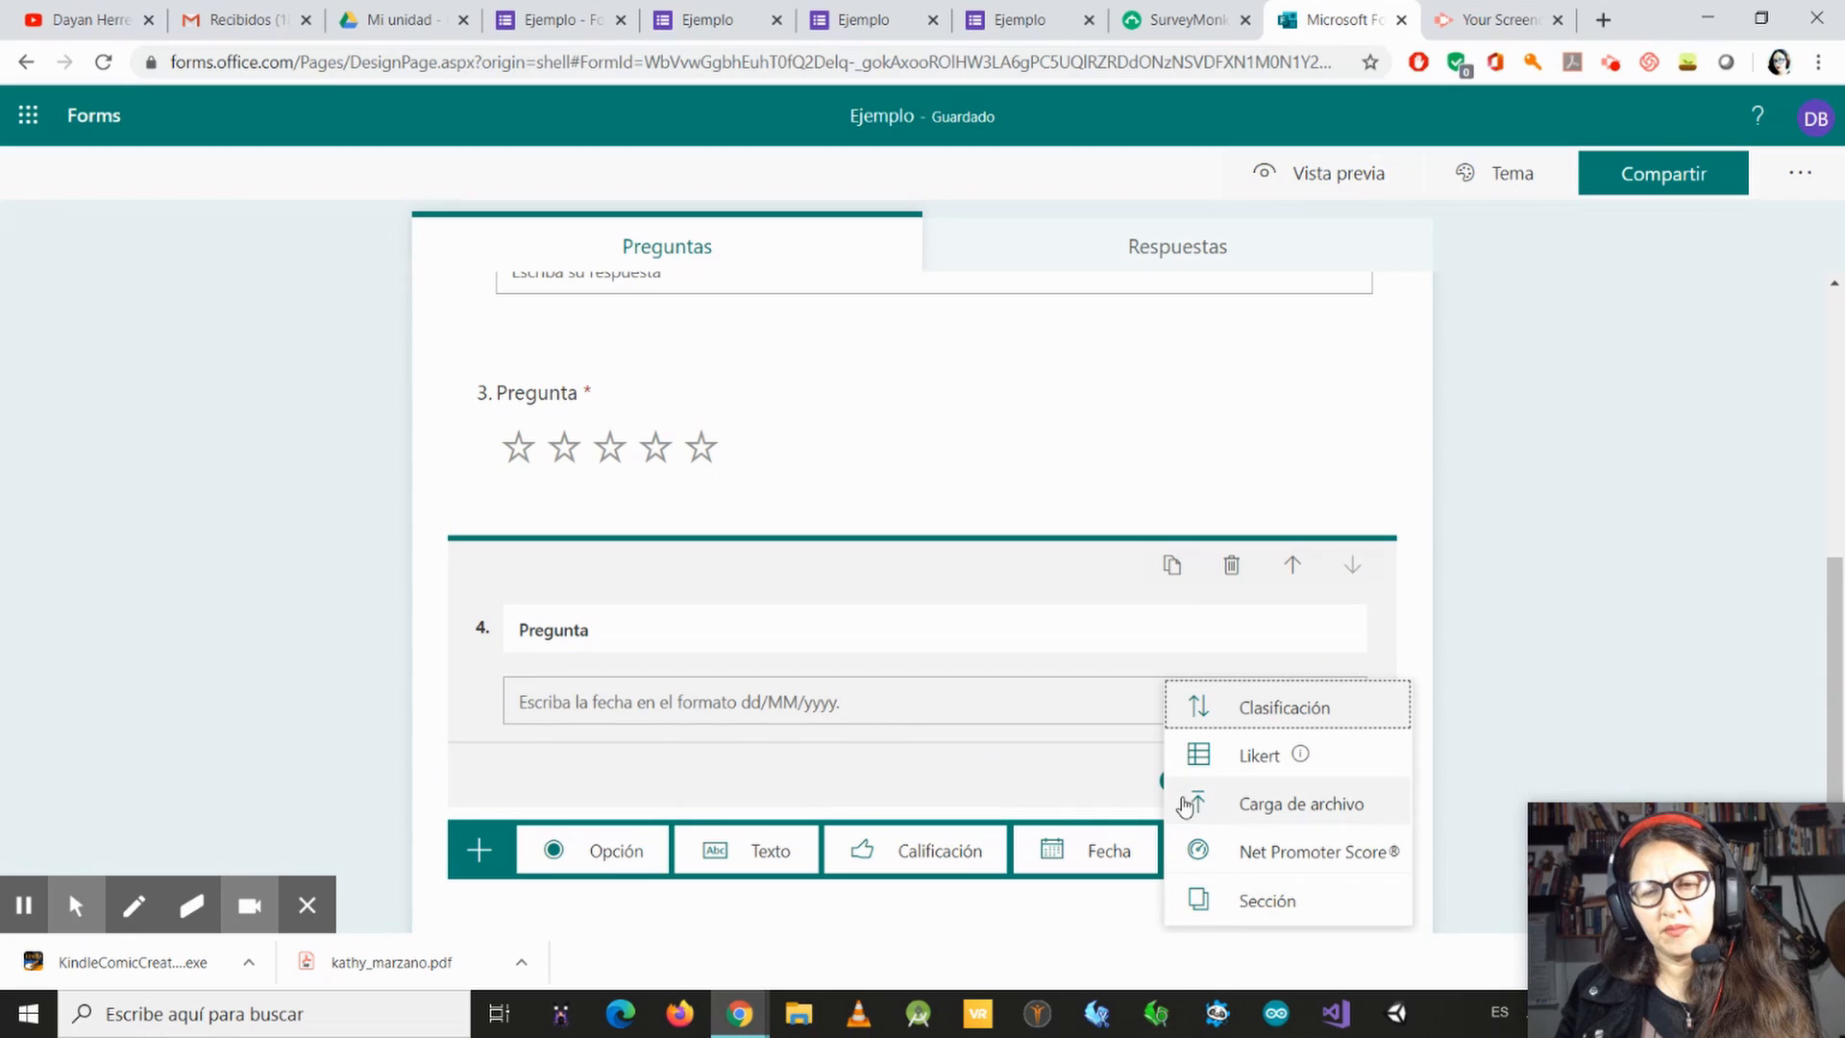
pyautogui.moveTo(1231, 776)
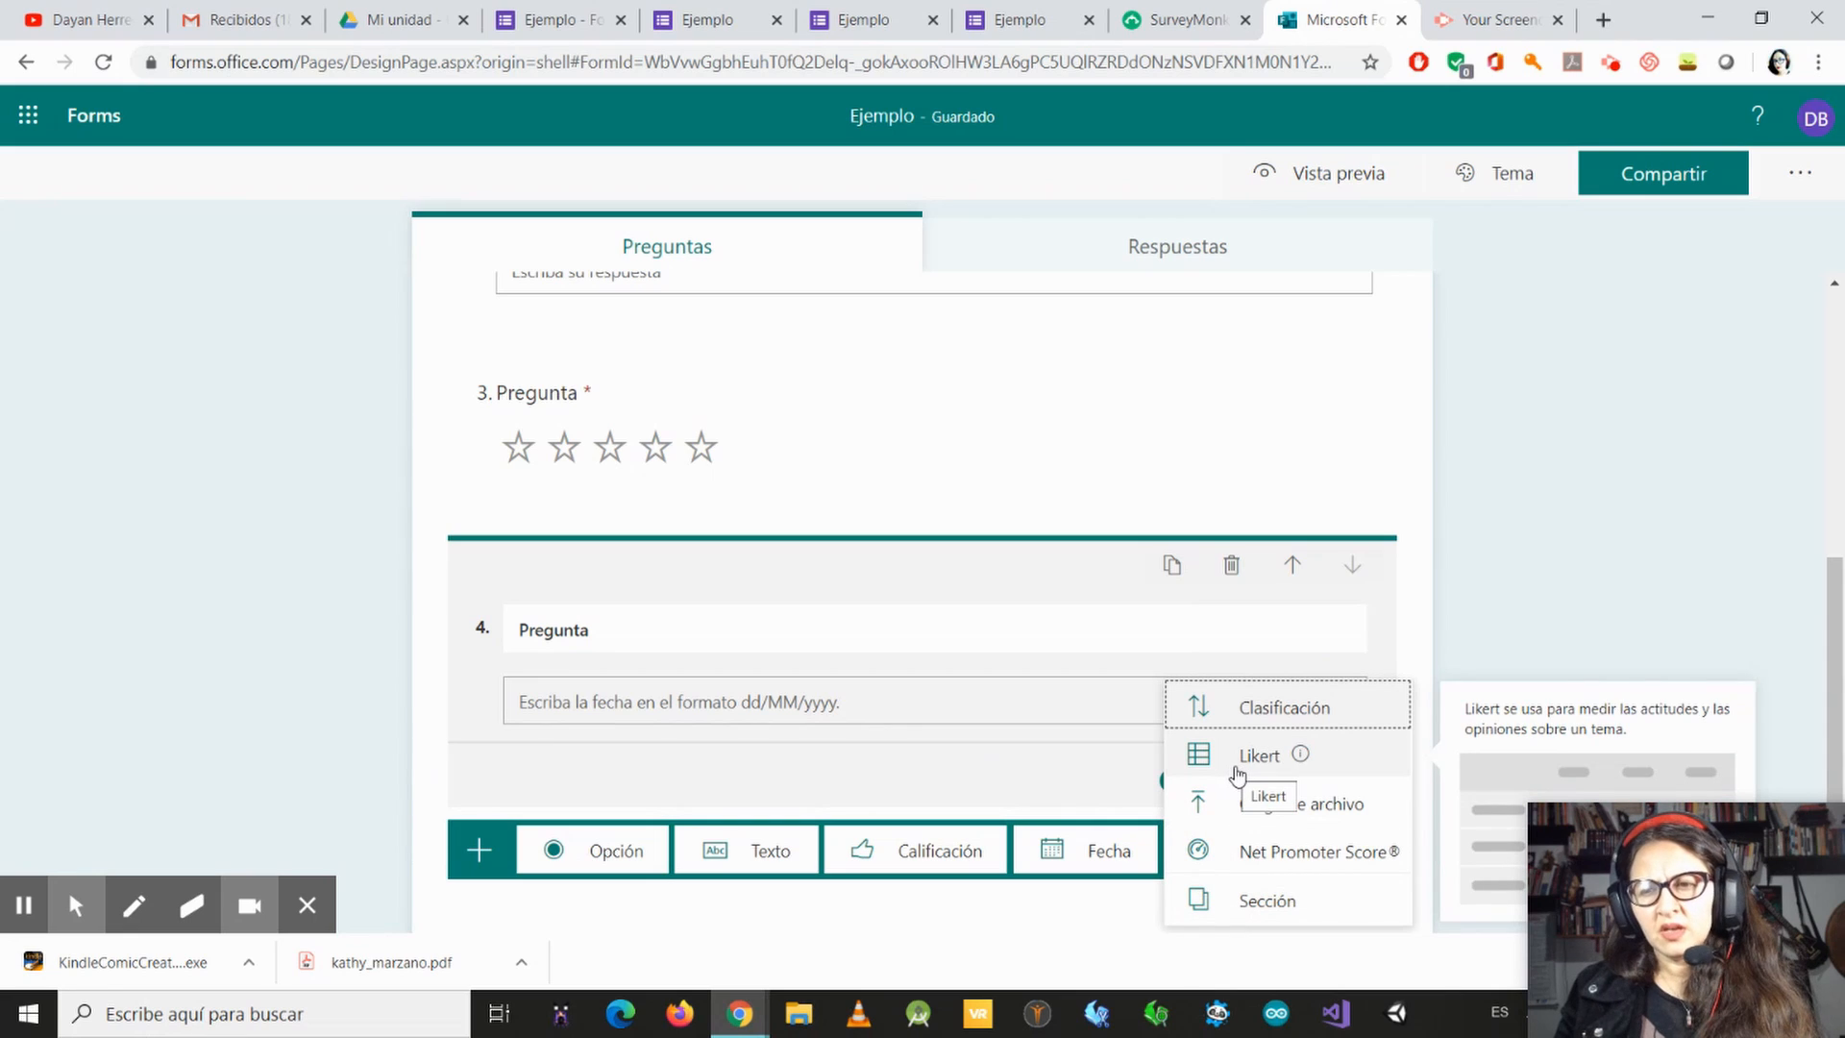
pyautogui.click(1238, 763)
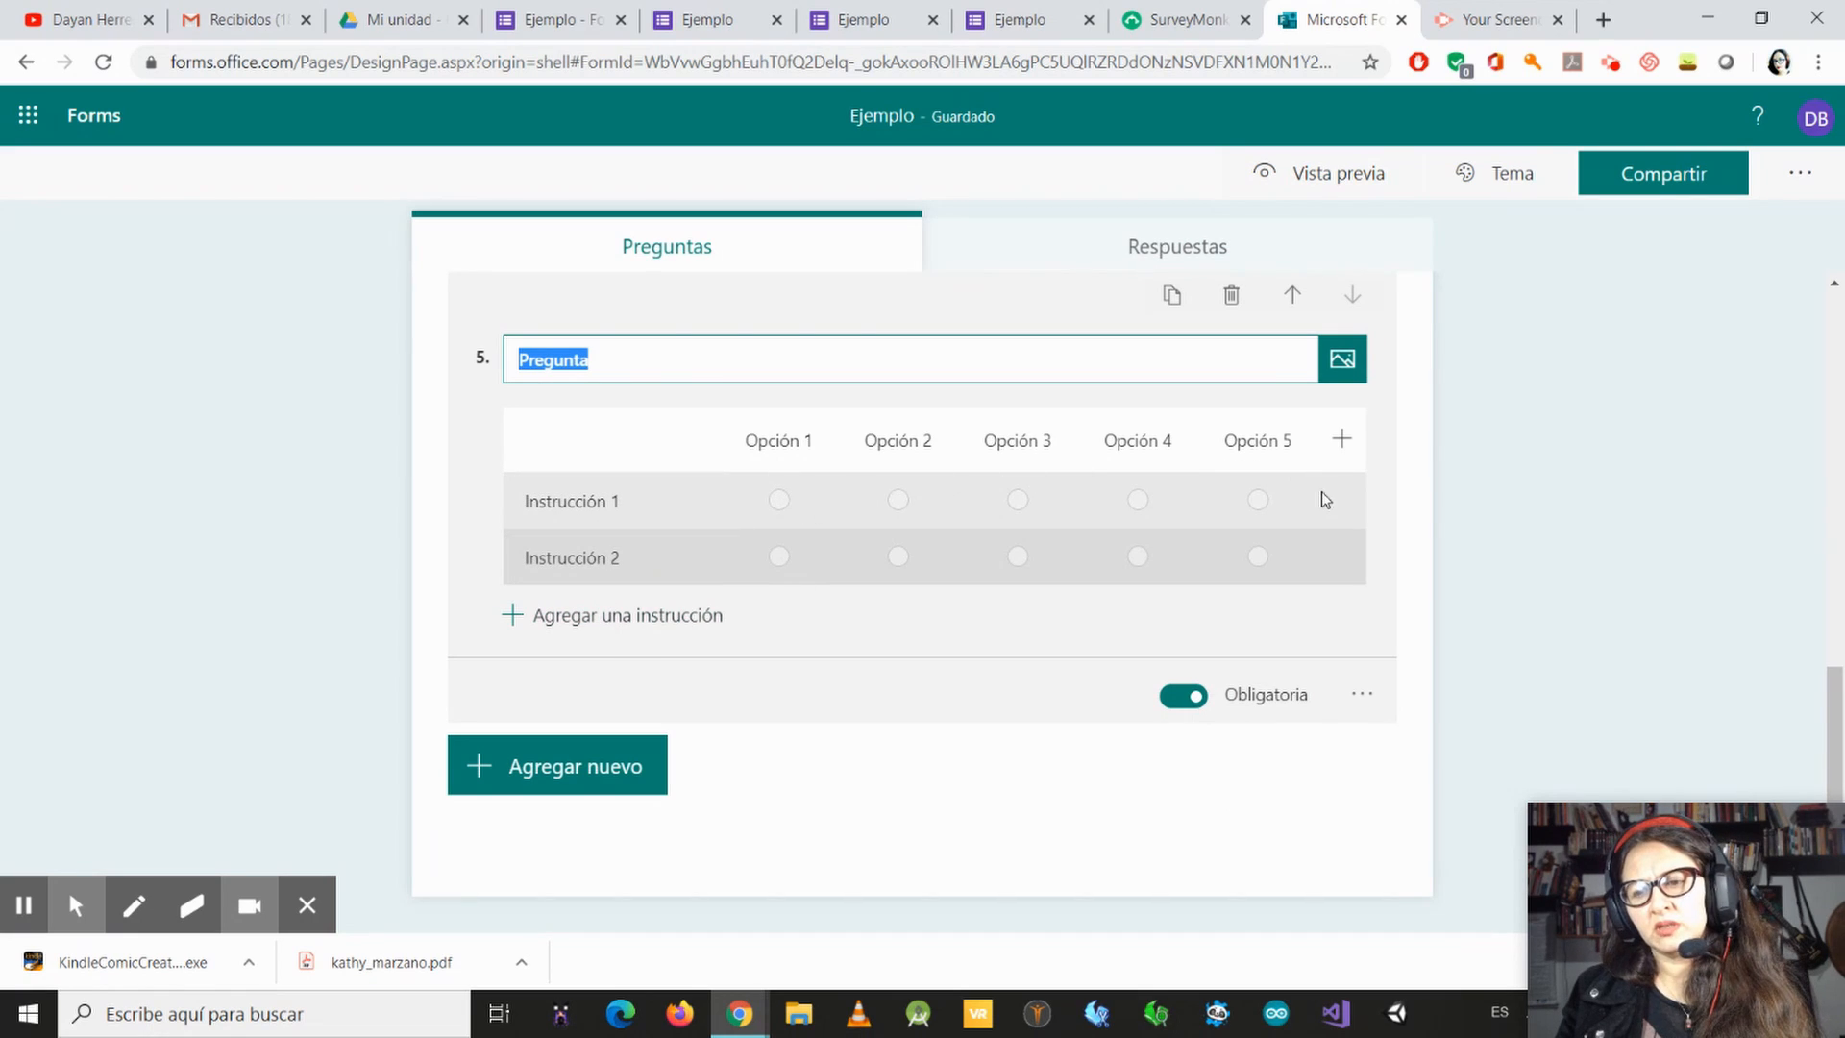
# Step: Show the additional question types that can be added after the Likert question
pyautogui.click(504, 797)
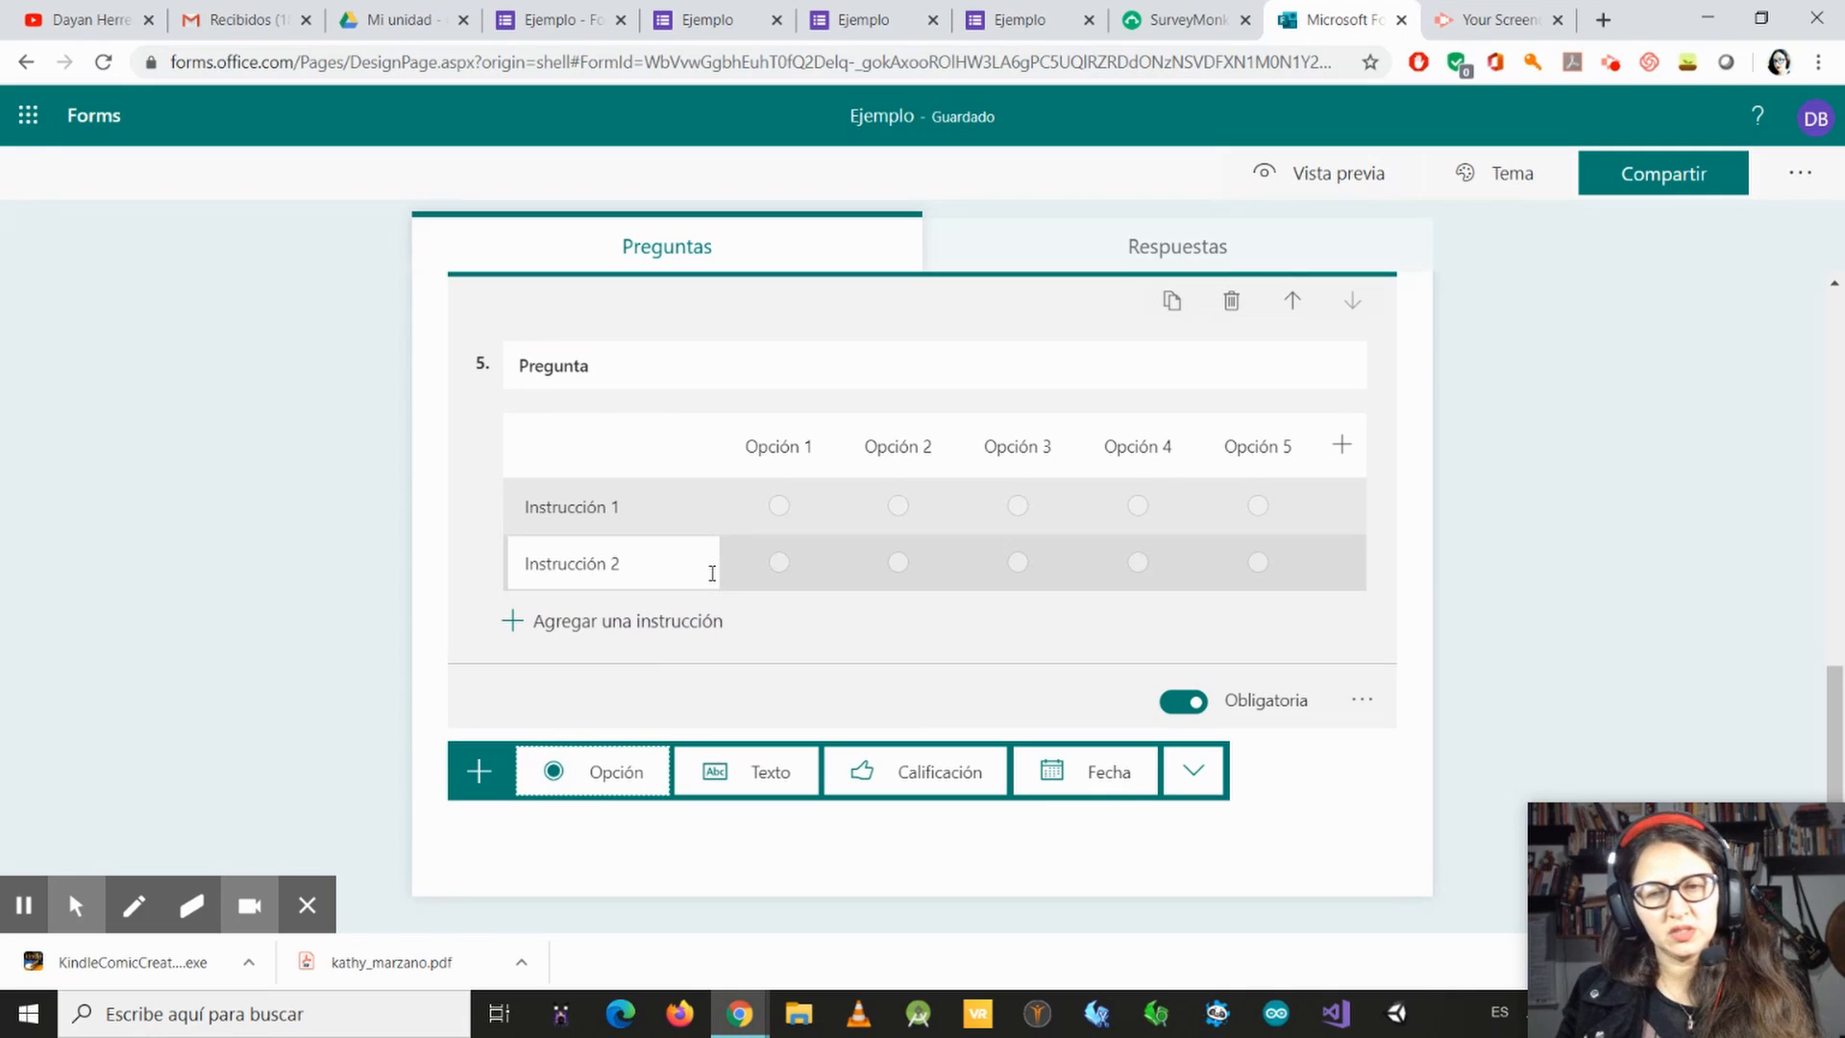
pyautogui.click(1195, 775)
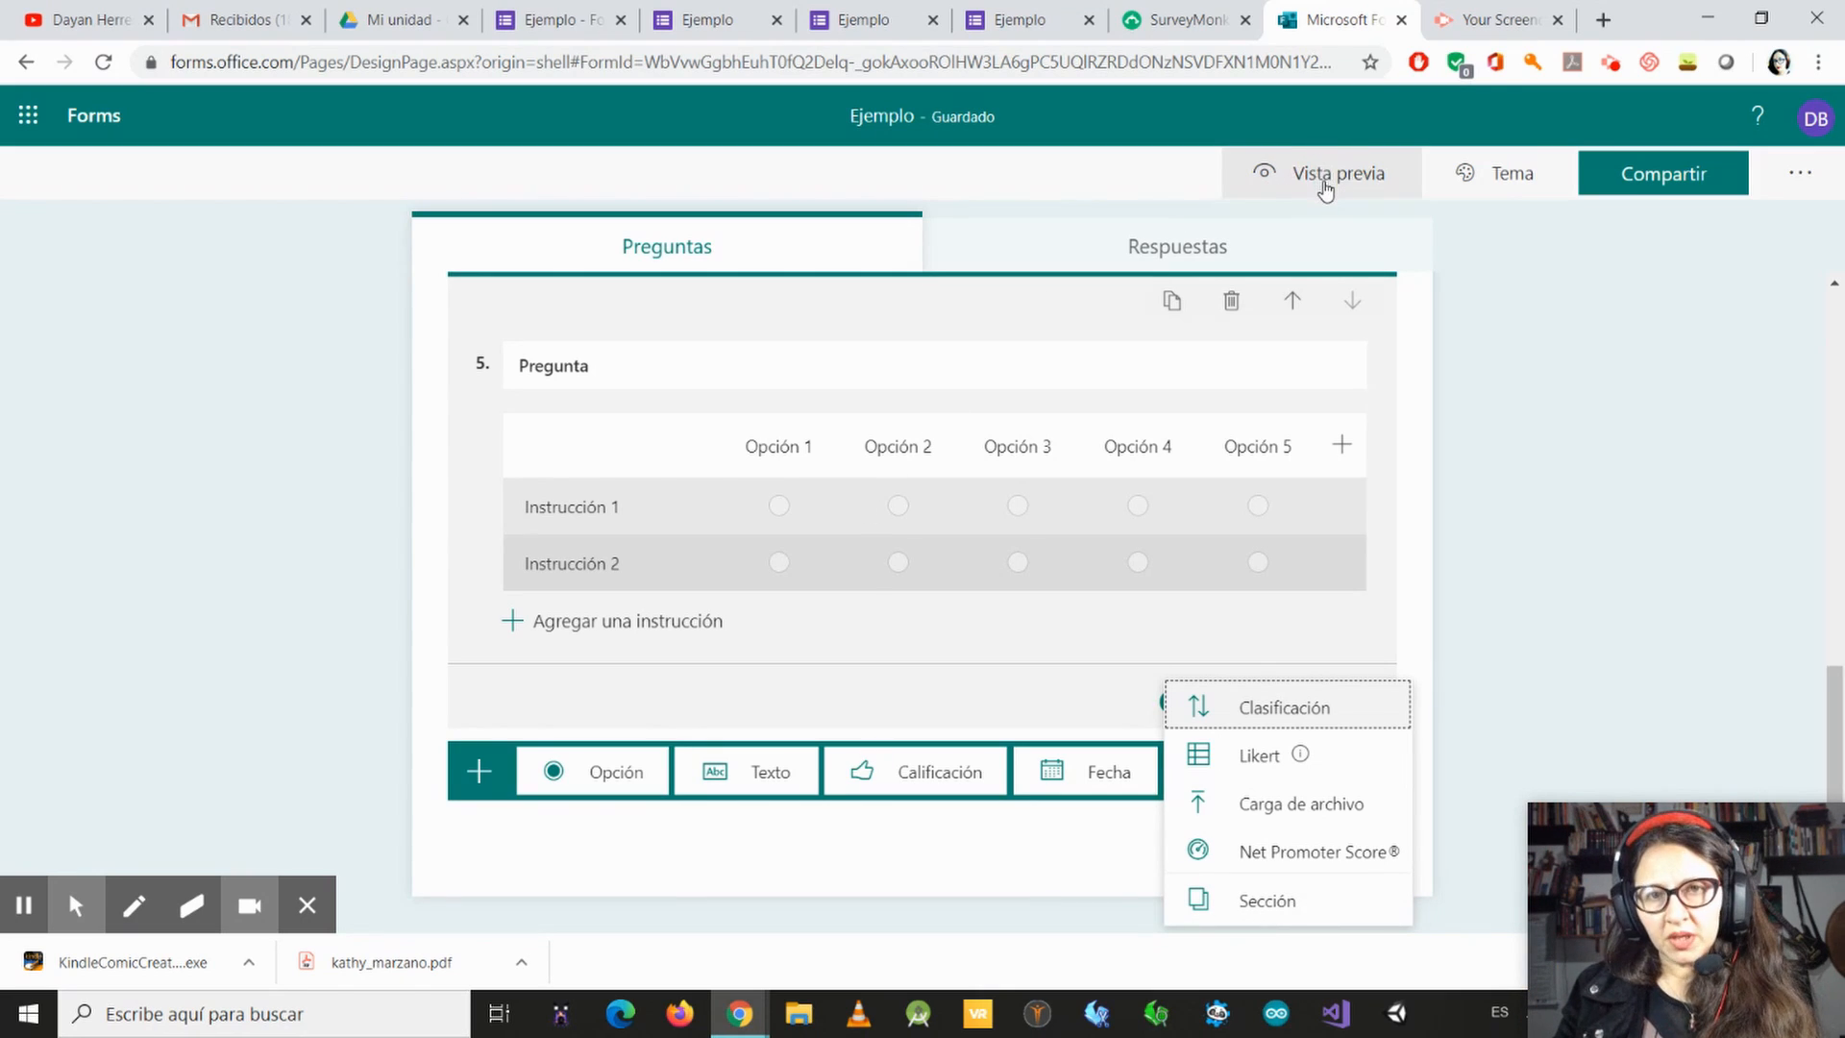
# Step: Preview the form as respondents see it on a PC, looking through its questions
pyautogui.click(1322, 184)
pyautogui.scroll(-9, 989, 560)
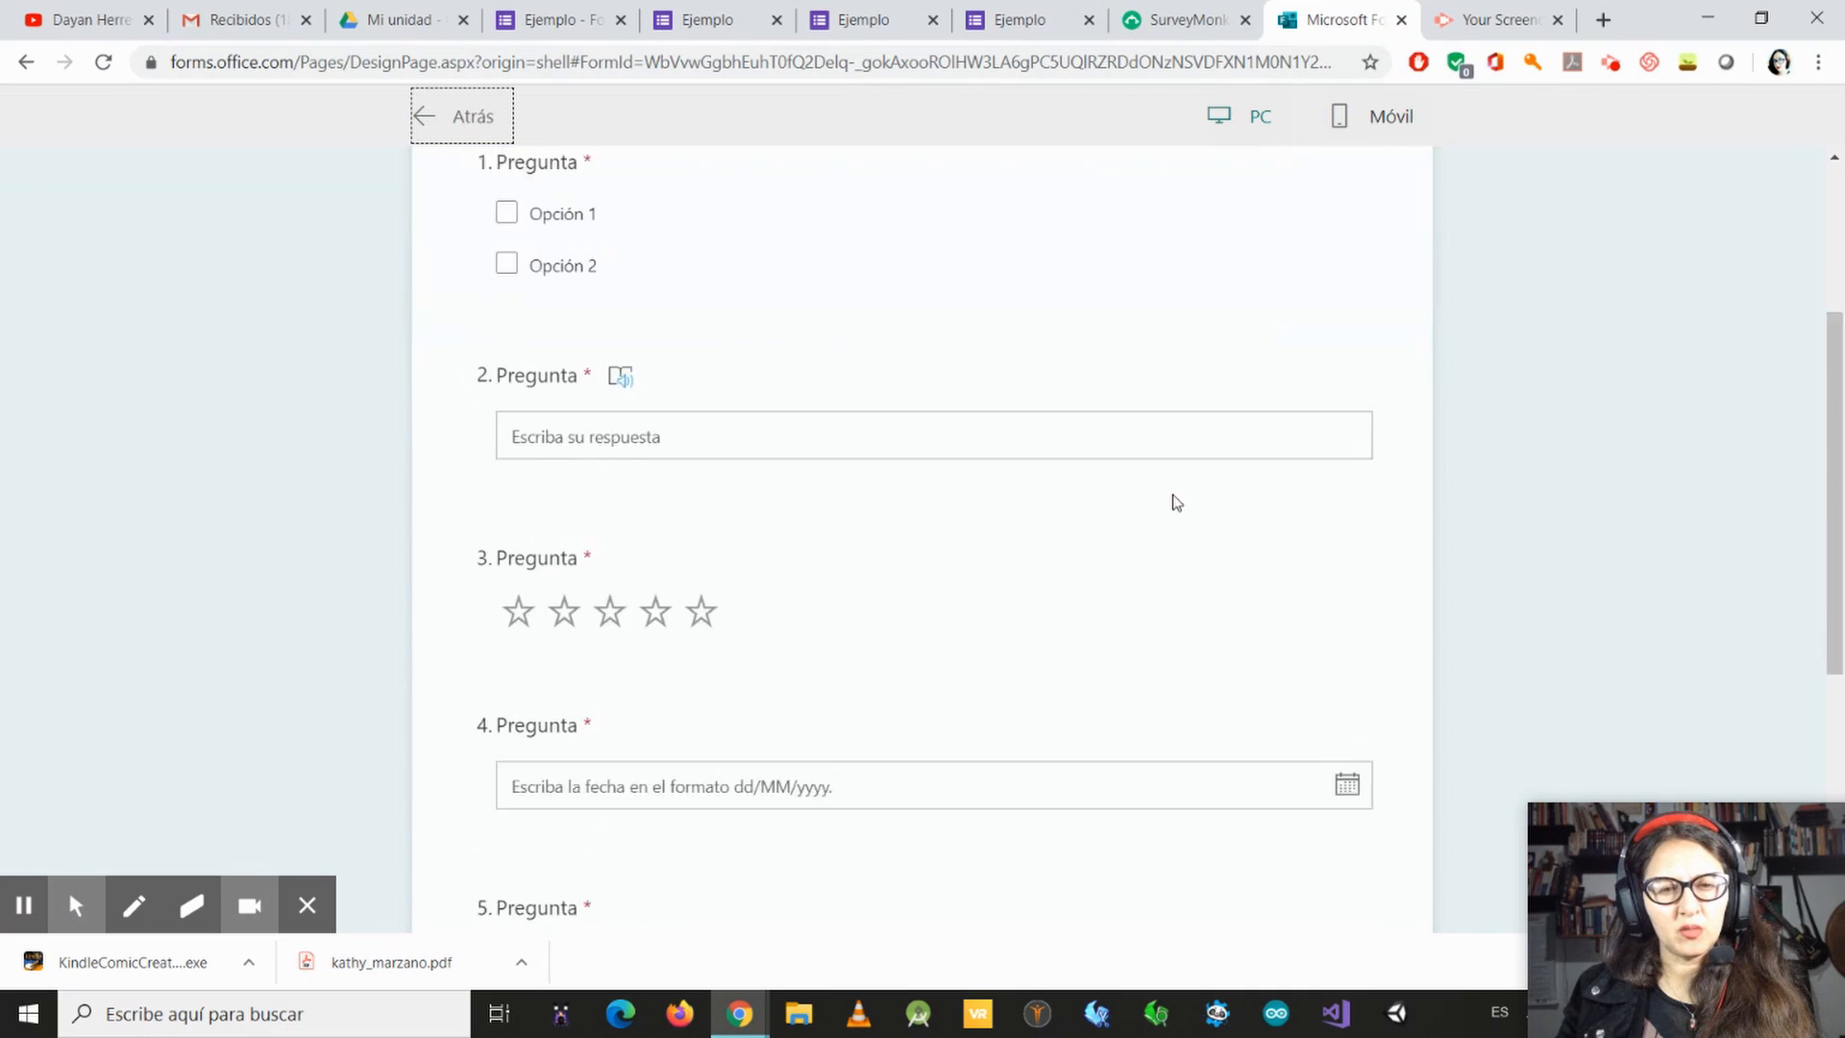
pyautogui.scroll(9, 980, 758)
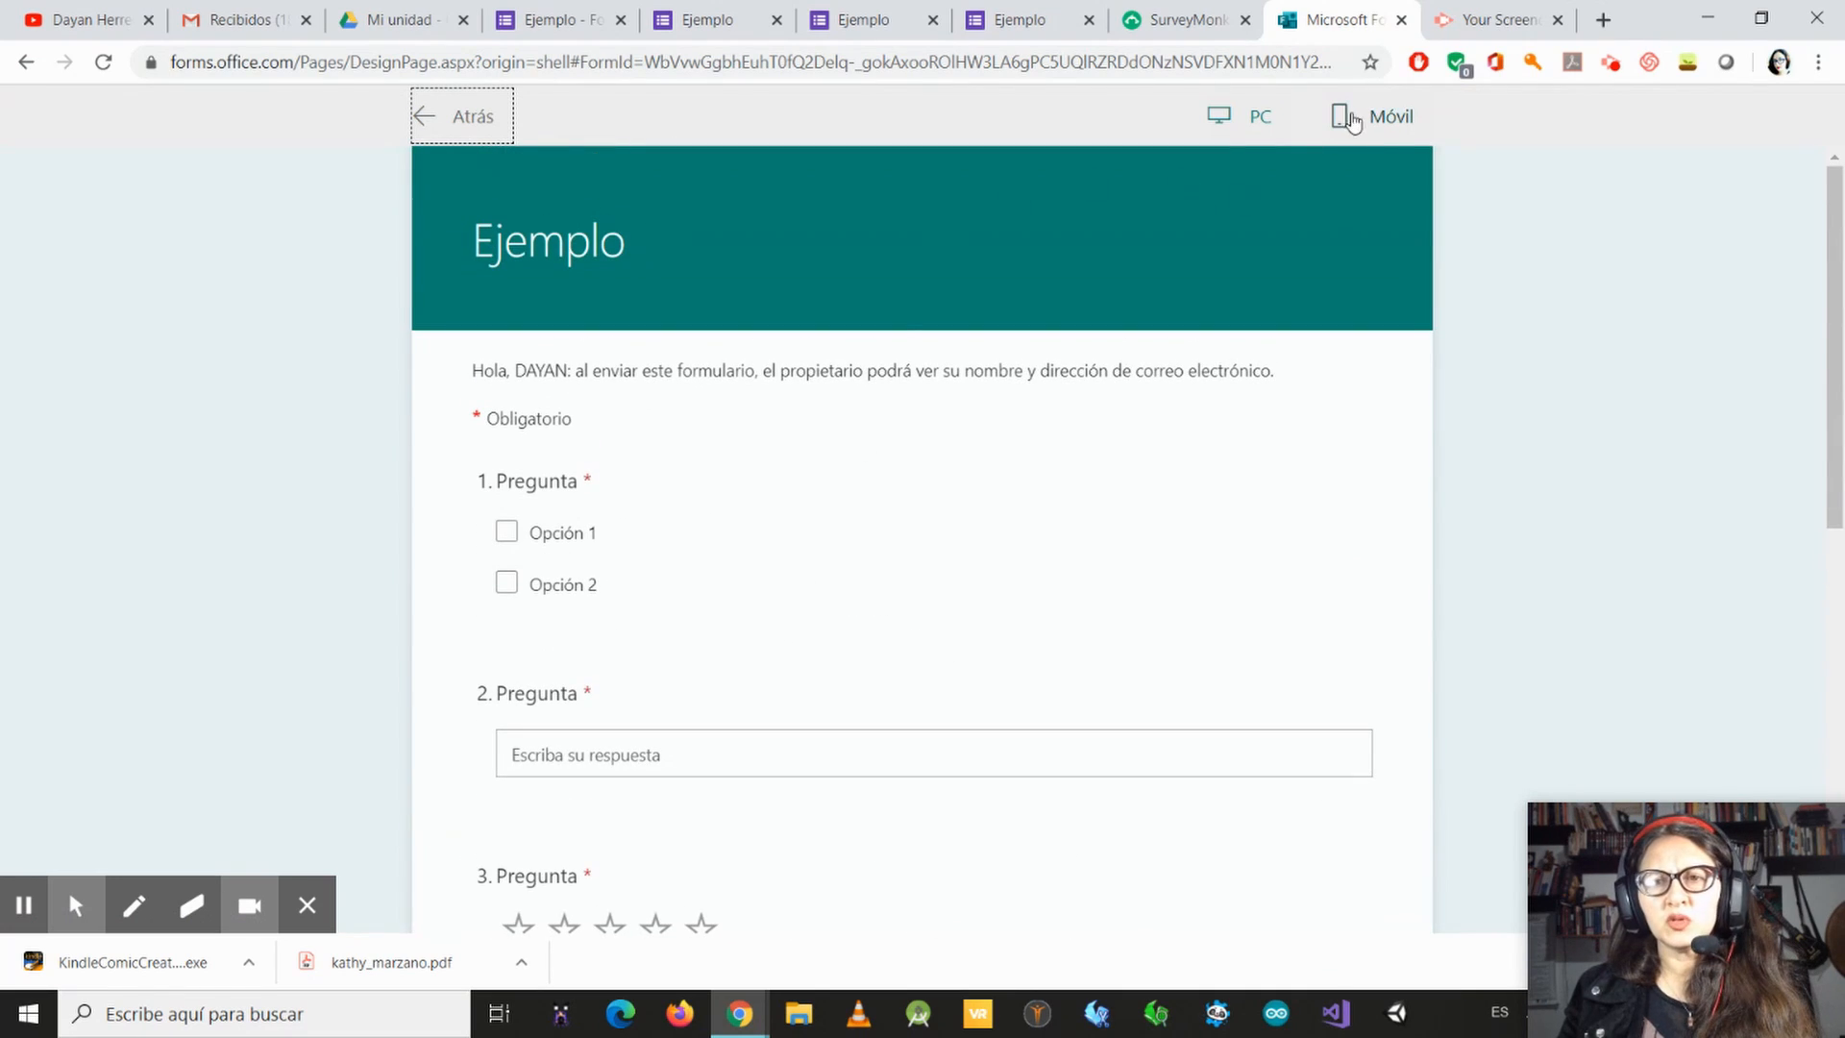
# Step: Preview the form in the Móvil layout down to the Enviar button, and return to the question editor
pyautogui.click(1384, 115)
pyautogui.scroll(-4, 1052, 607)
pyautogui.scroll(-6, 1052, 607)
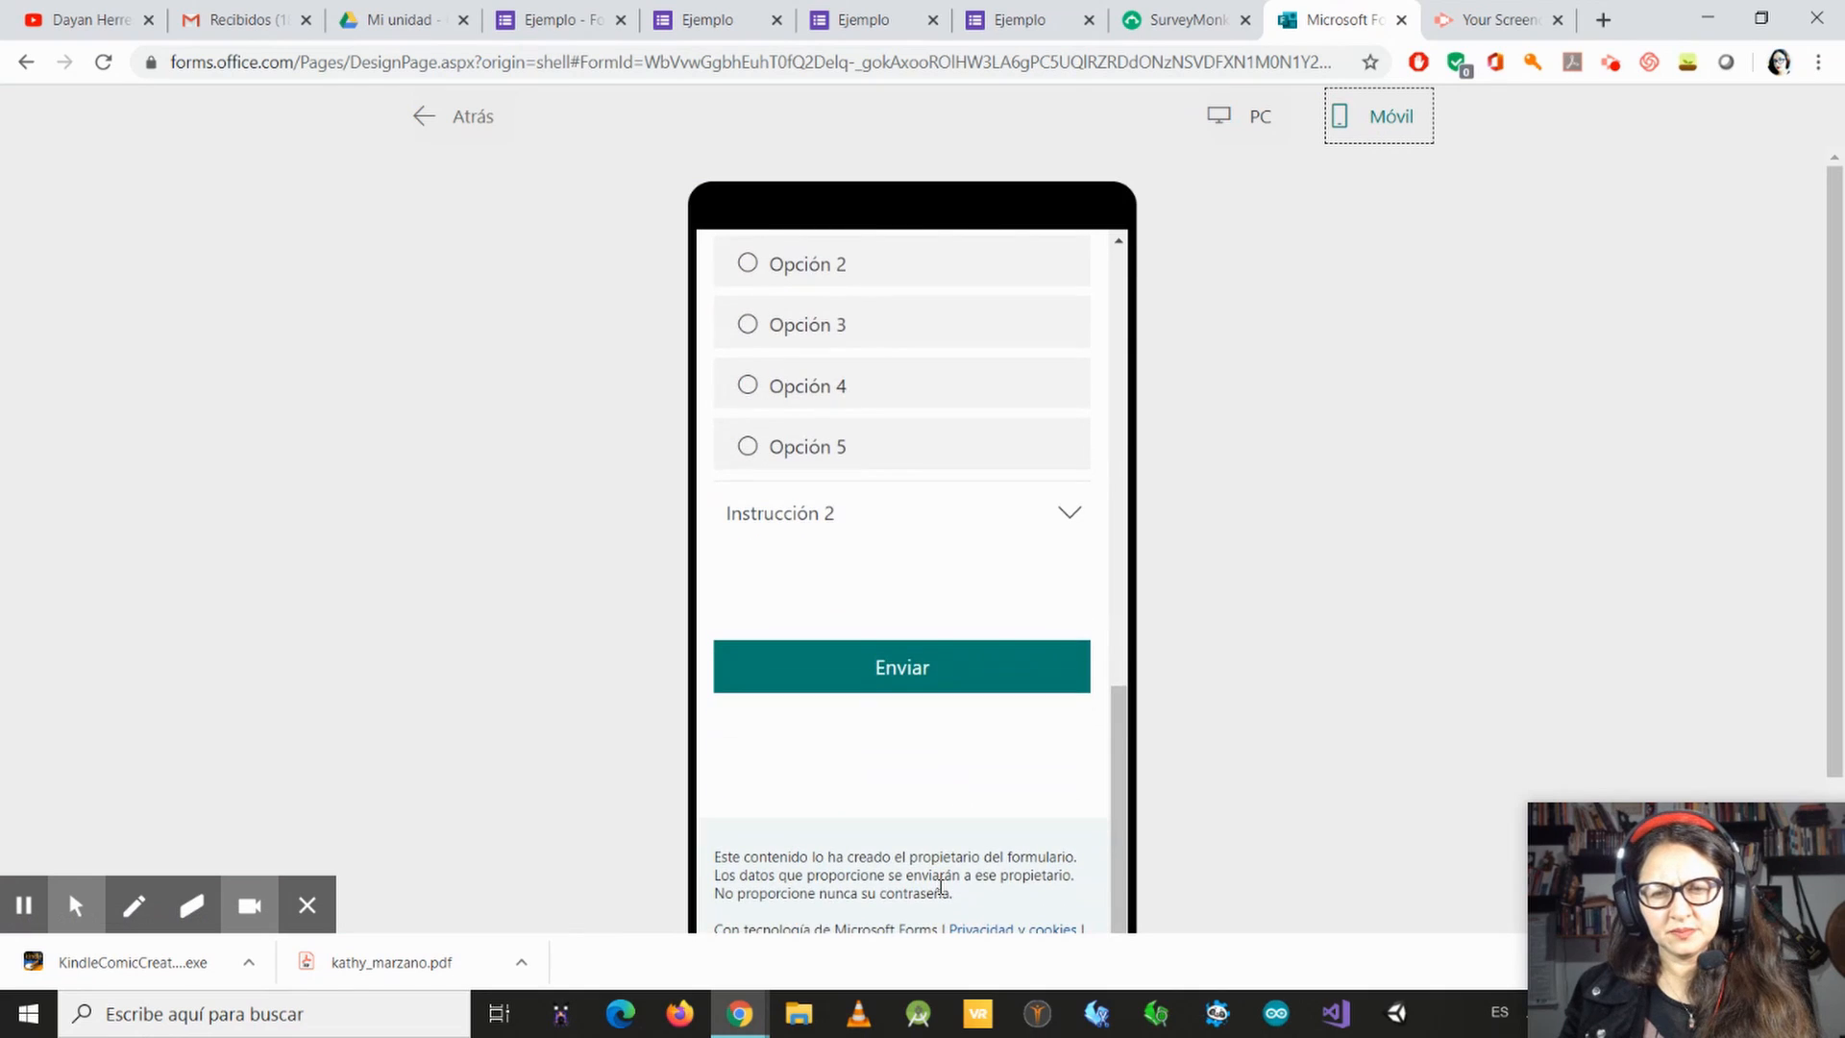
pyautogui.scroll(4, 888, 644)
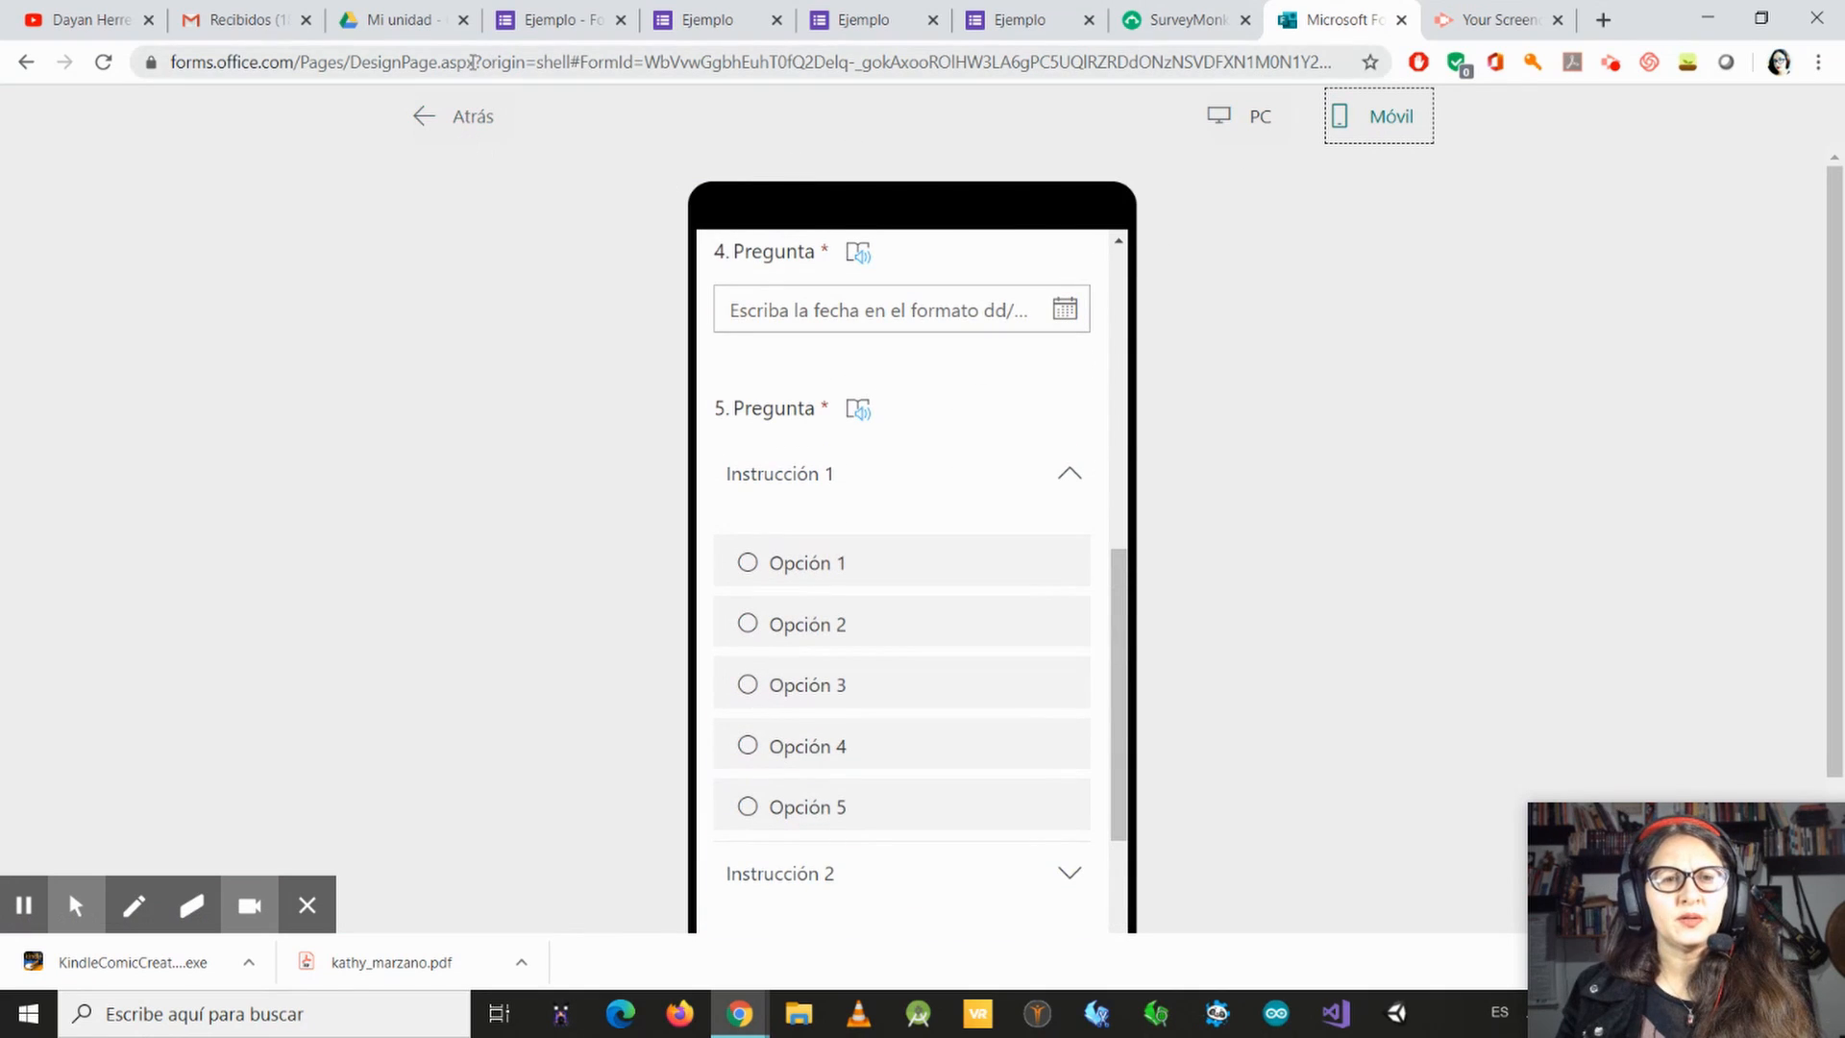
pyautogui.click(424, 111)
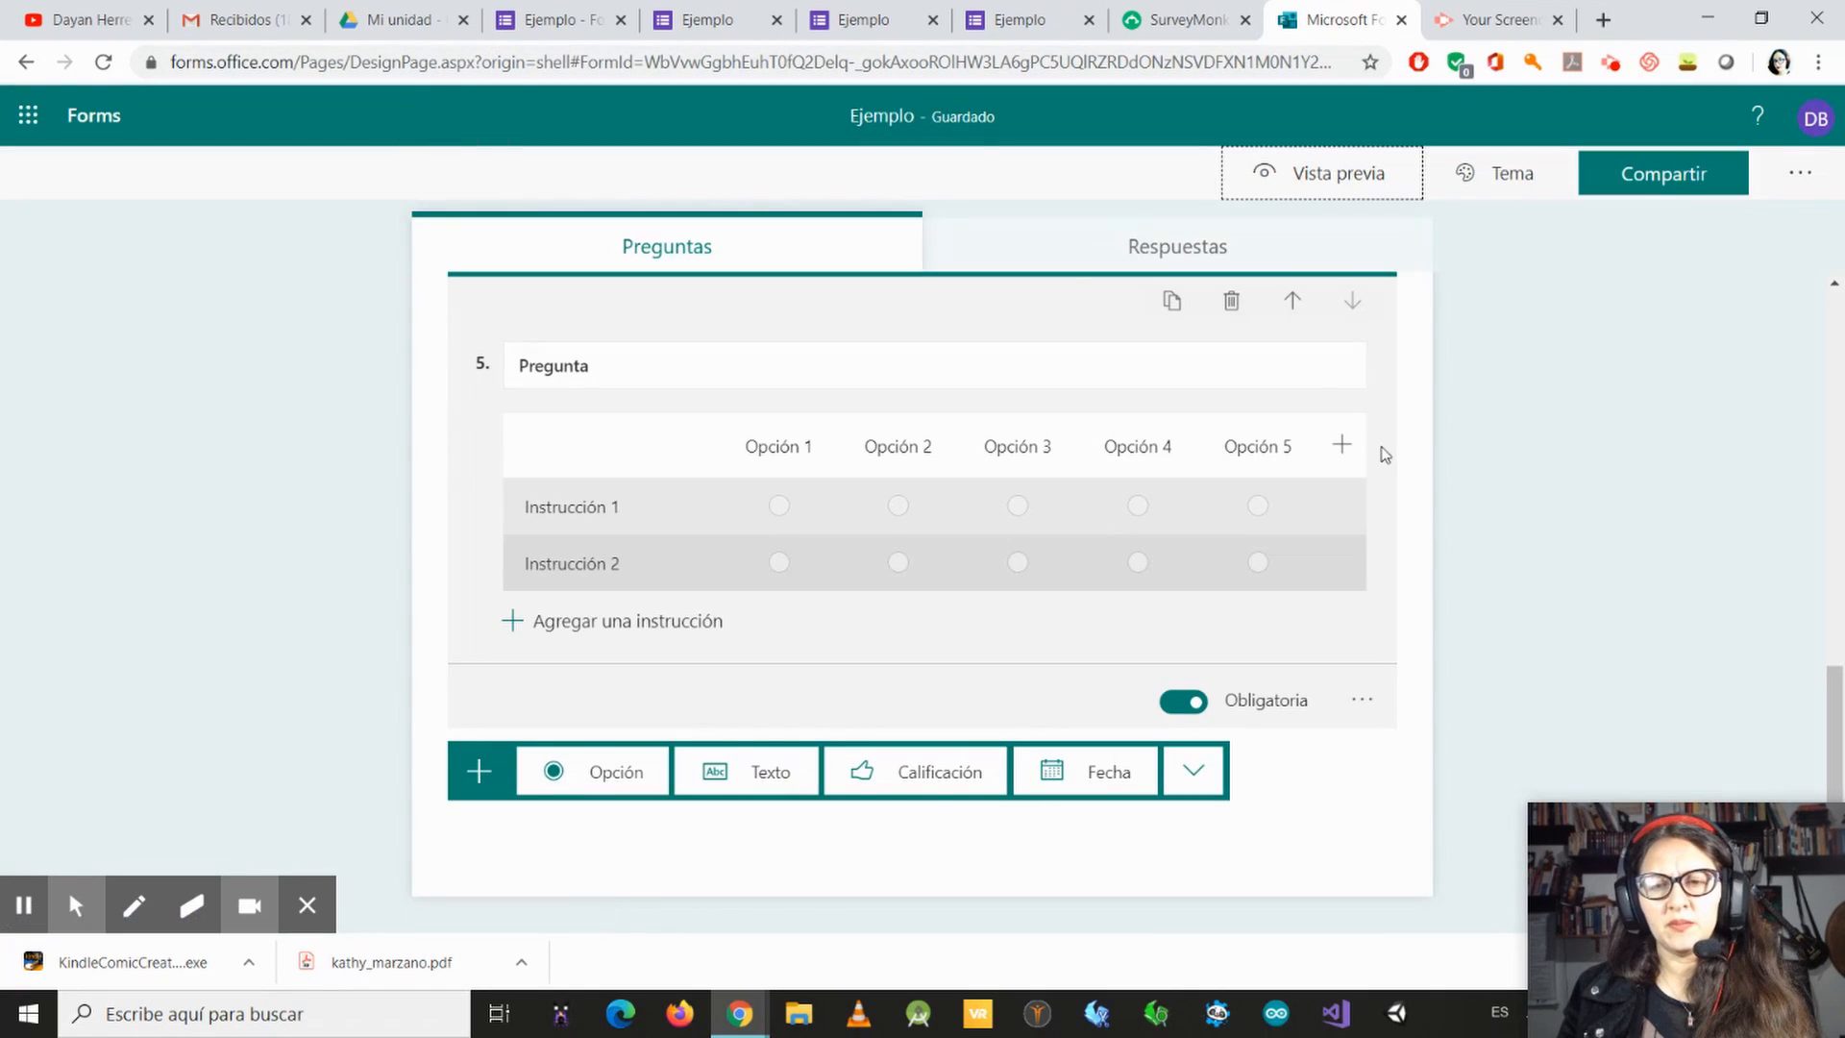
# Step: Open the form's sharing options and set response access to "Cualquier usuario con el vínculo puede responder"
pyautogui.scroll(3, 1813, 417)
pyautogui.click(1664, 173)
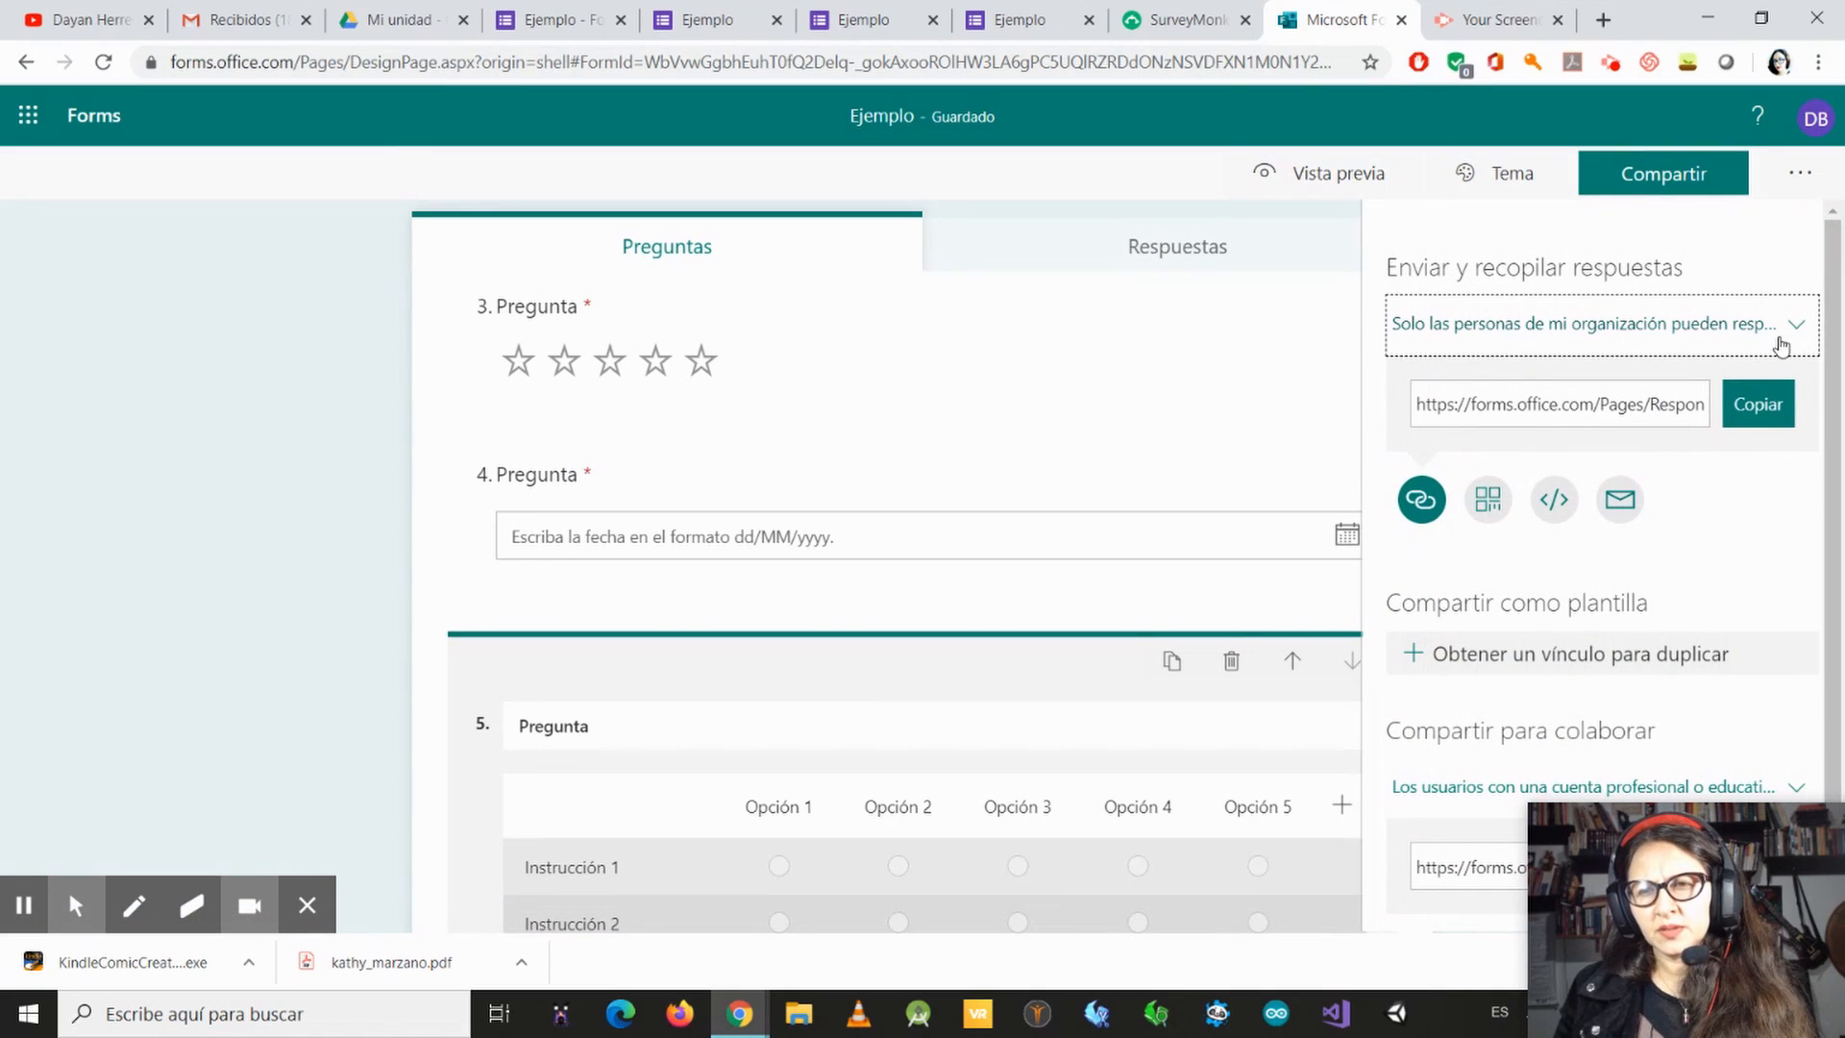
pyautogui.click(1779, 343)
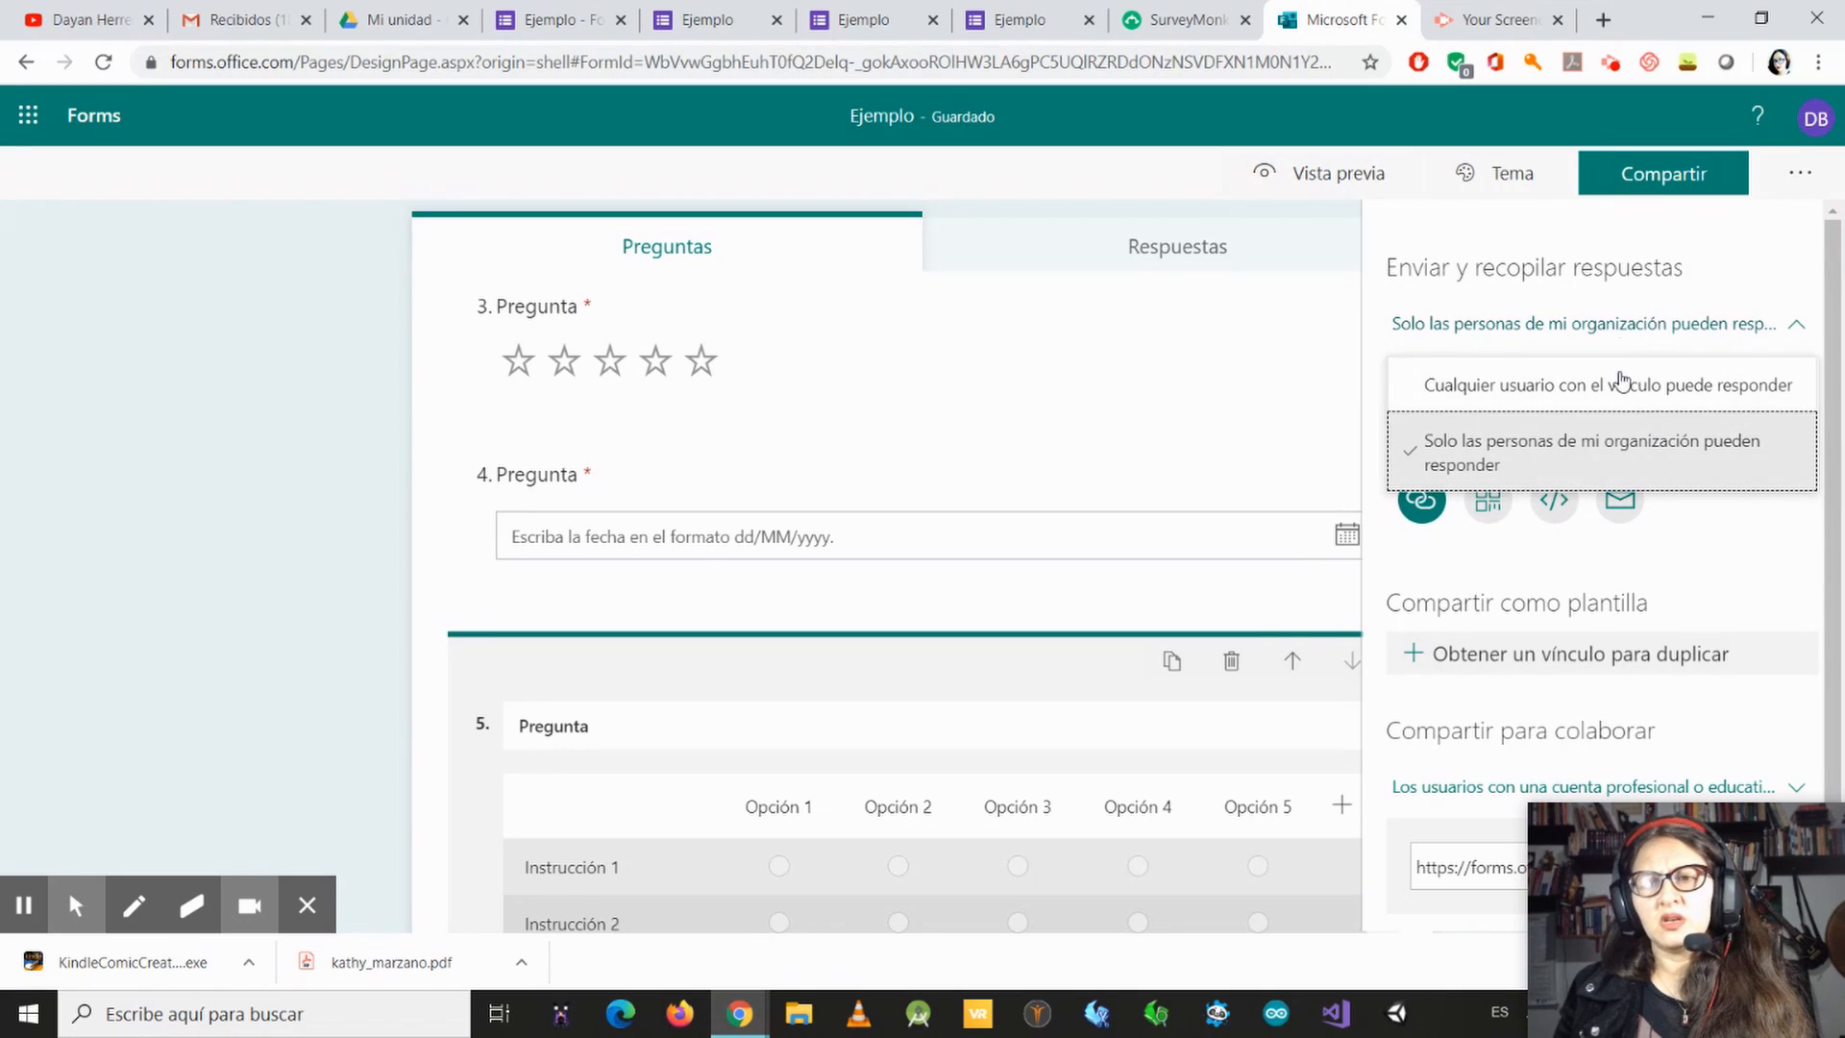
pyautogui.click(1547, 389)
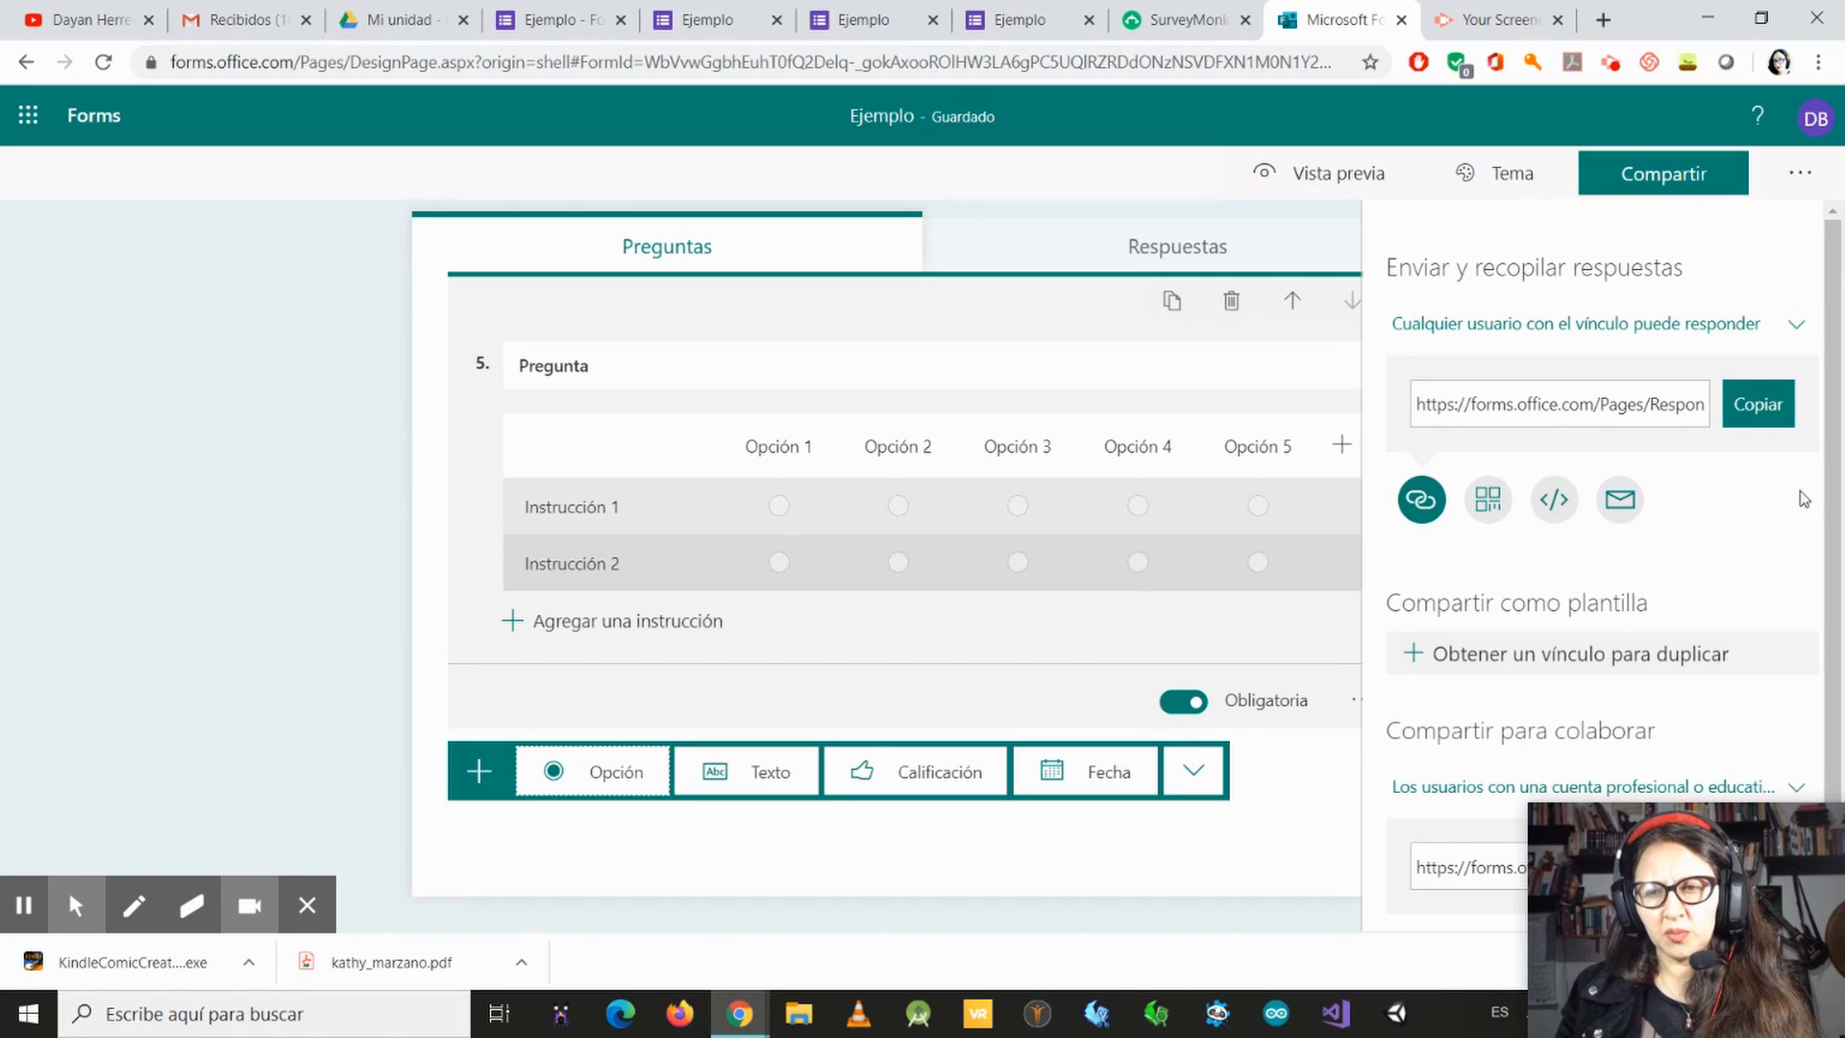
# Step: Try collaboration access for "Los usuarios de mi organización" before setting it back to users with an Office 365 work or school account
pyautogui.moveTo(1753, 844); pyautogui.dragTo(194, 730)
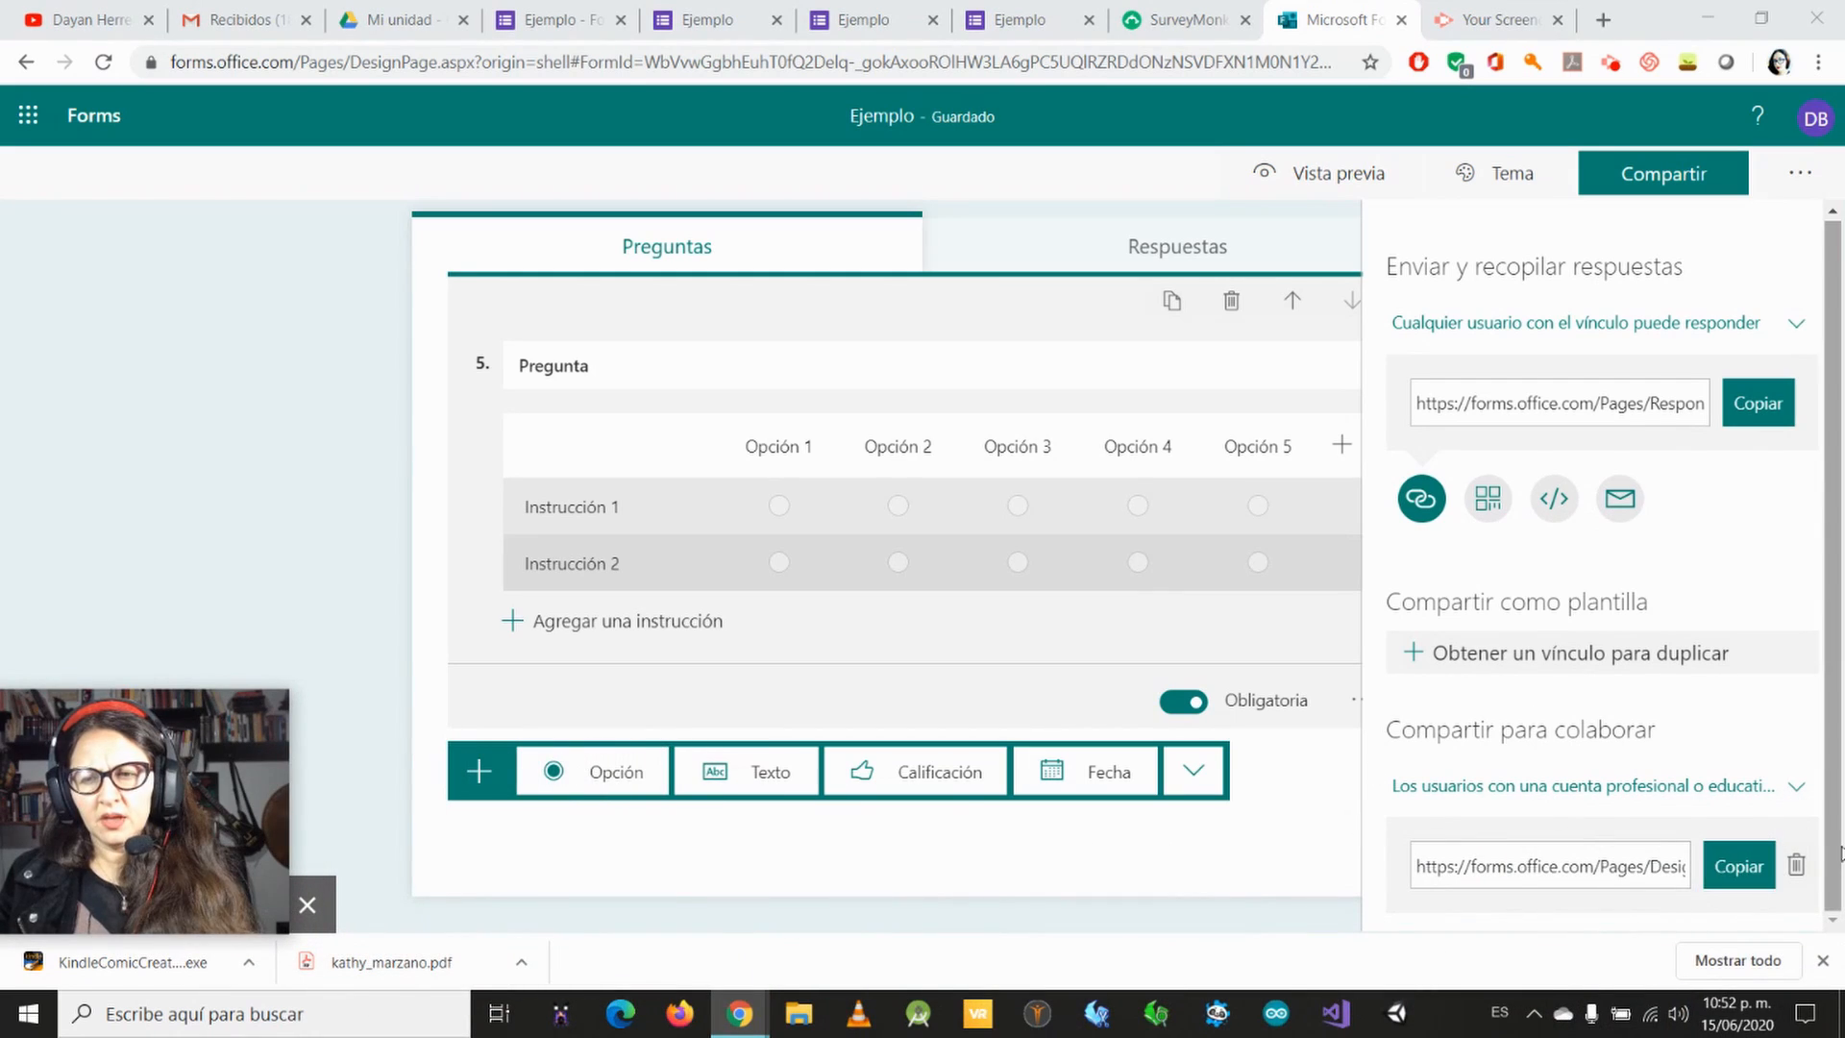
pyautogui.click(1792, 785)
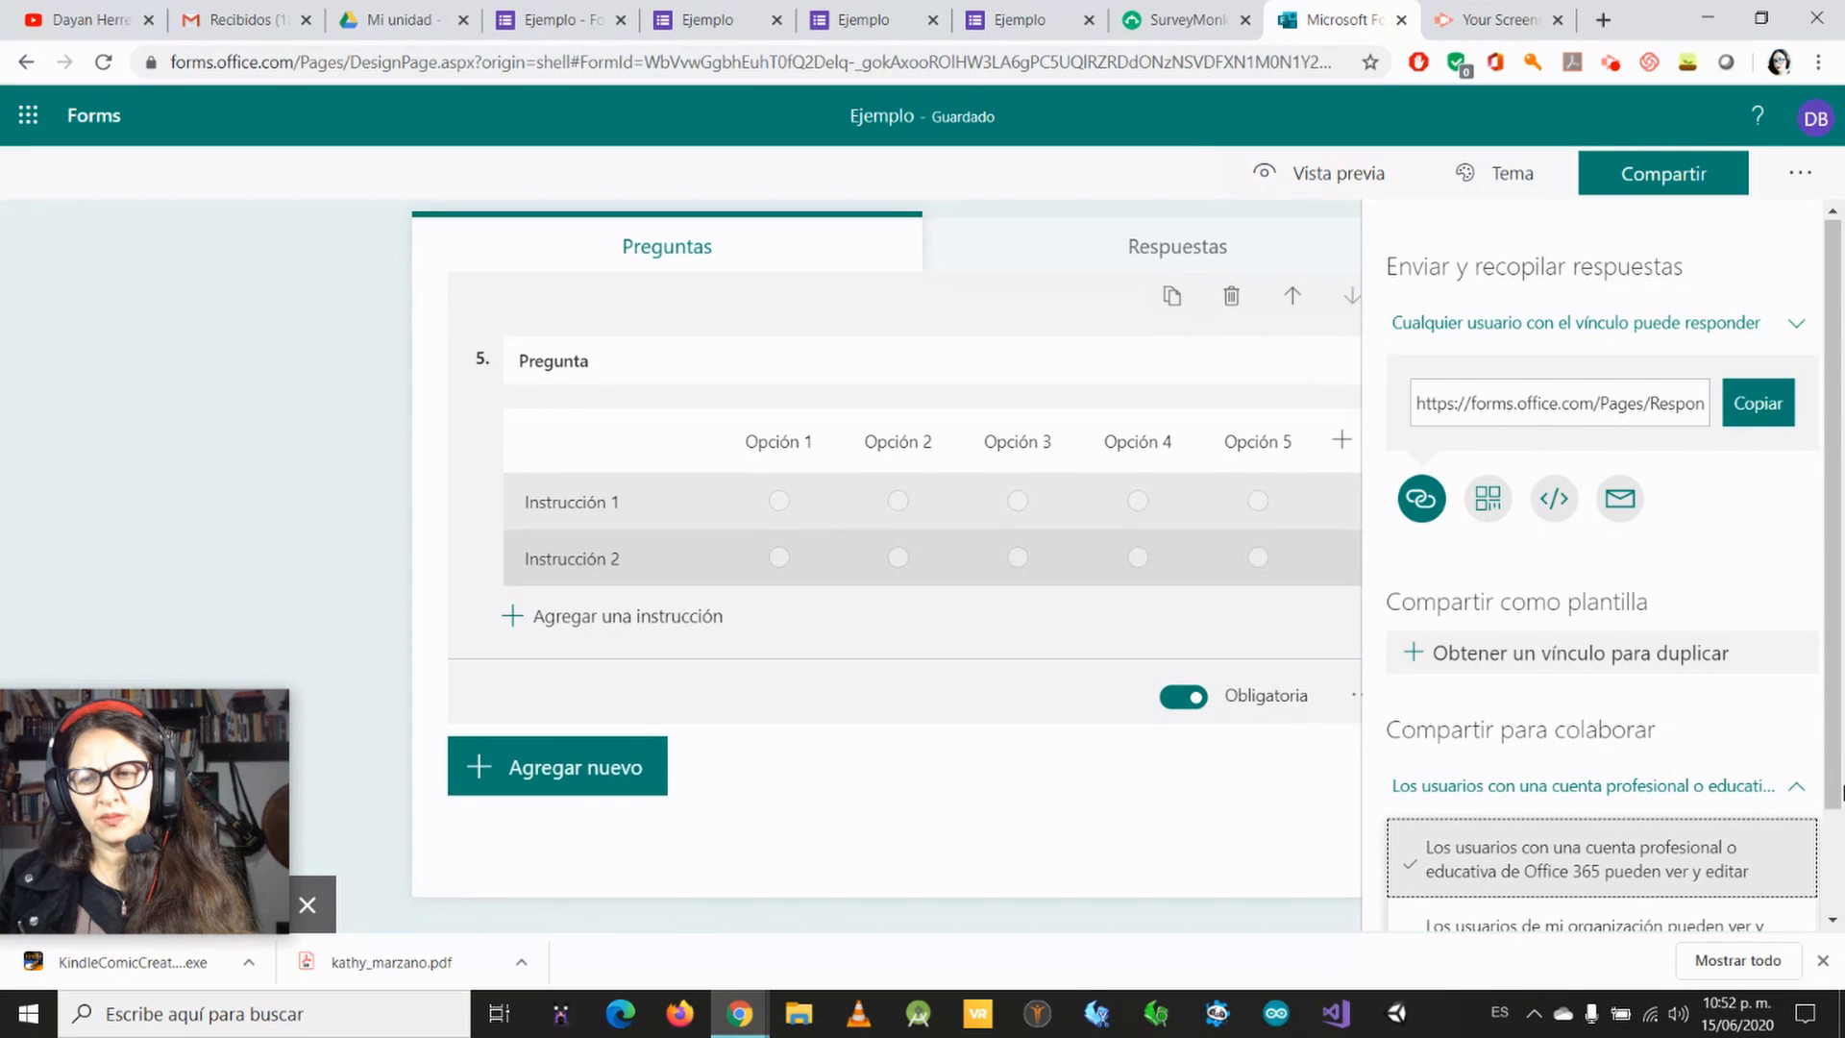
pyautogui.moveTo(1835, 672); pyautogui.dragTo(1833, 712)
pyautogui.click(1835, 755)
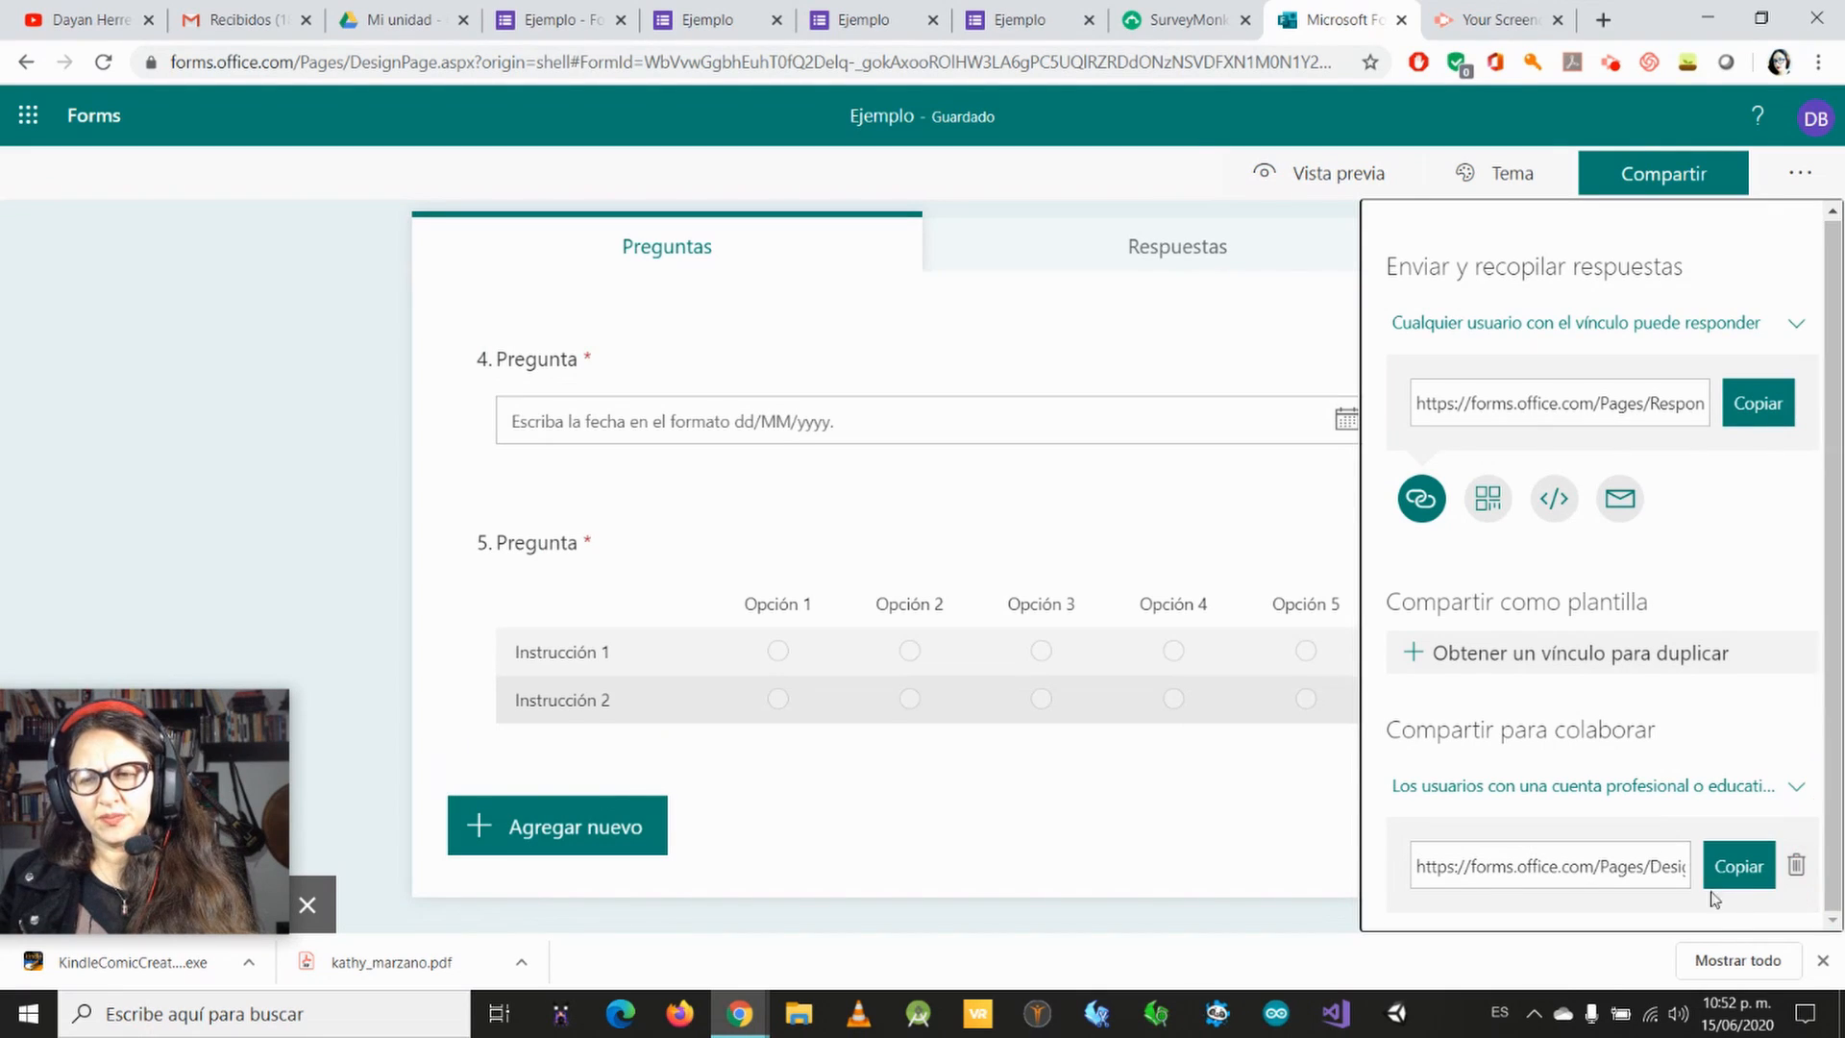
pyautogui.click(1791, 790)
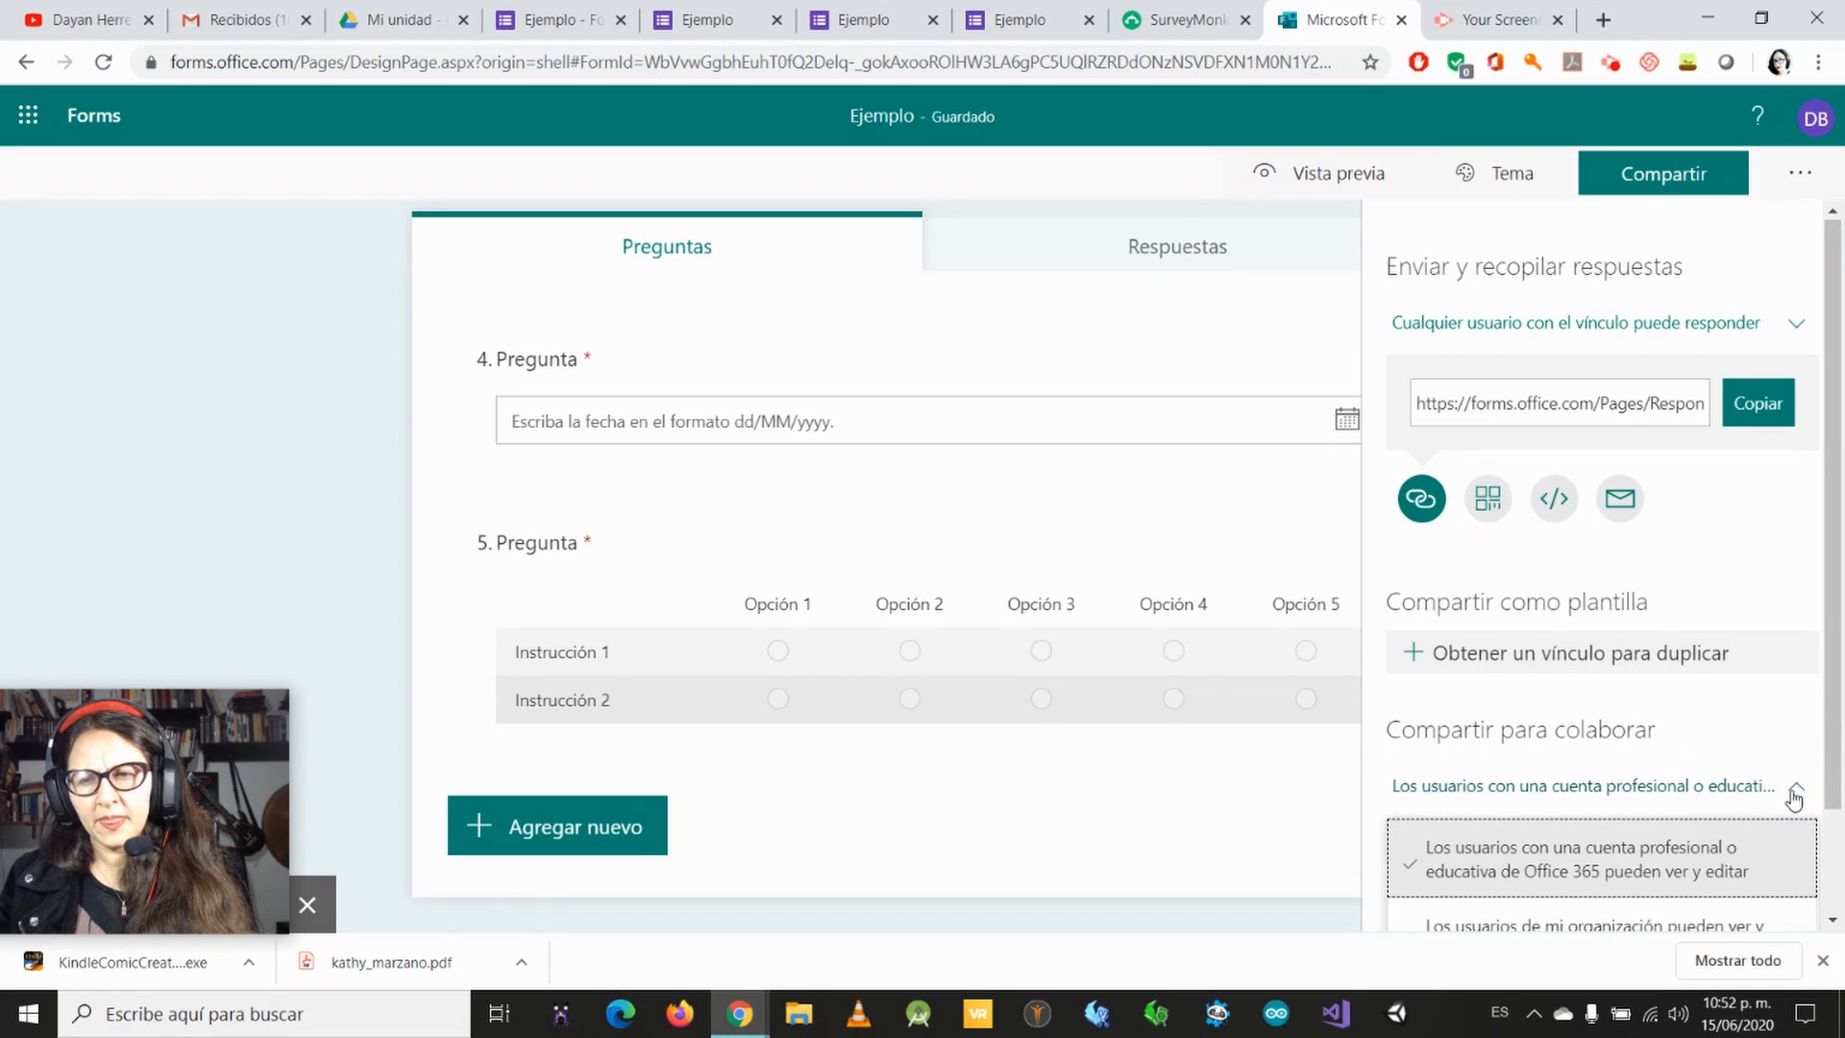
pyautogui.click(1793, 800)
pyautogui.click(1793, 798)
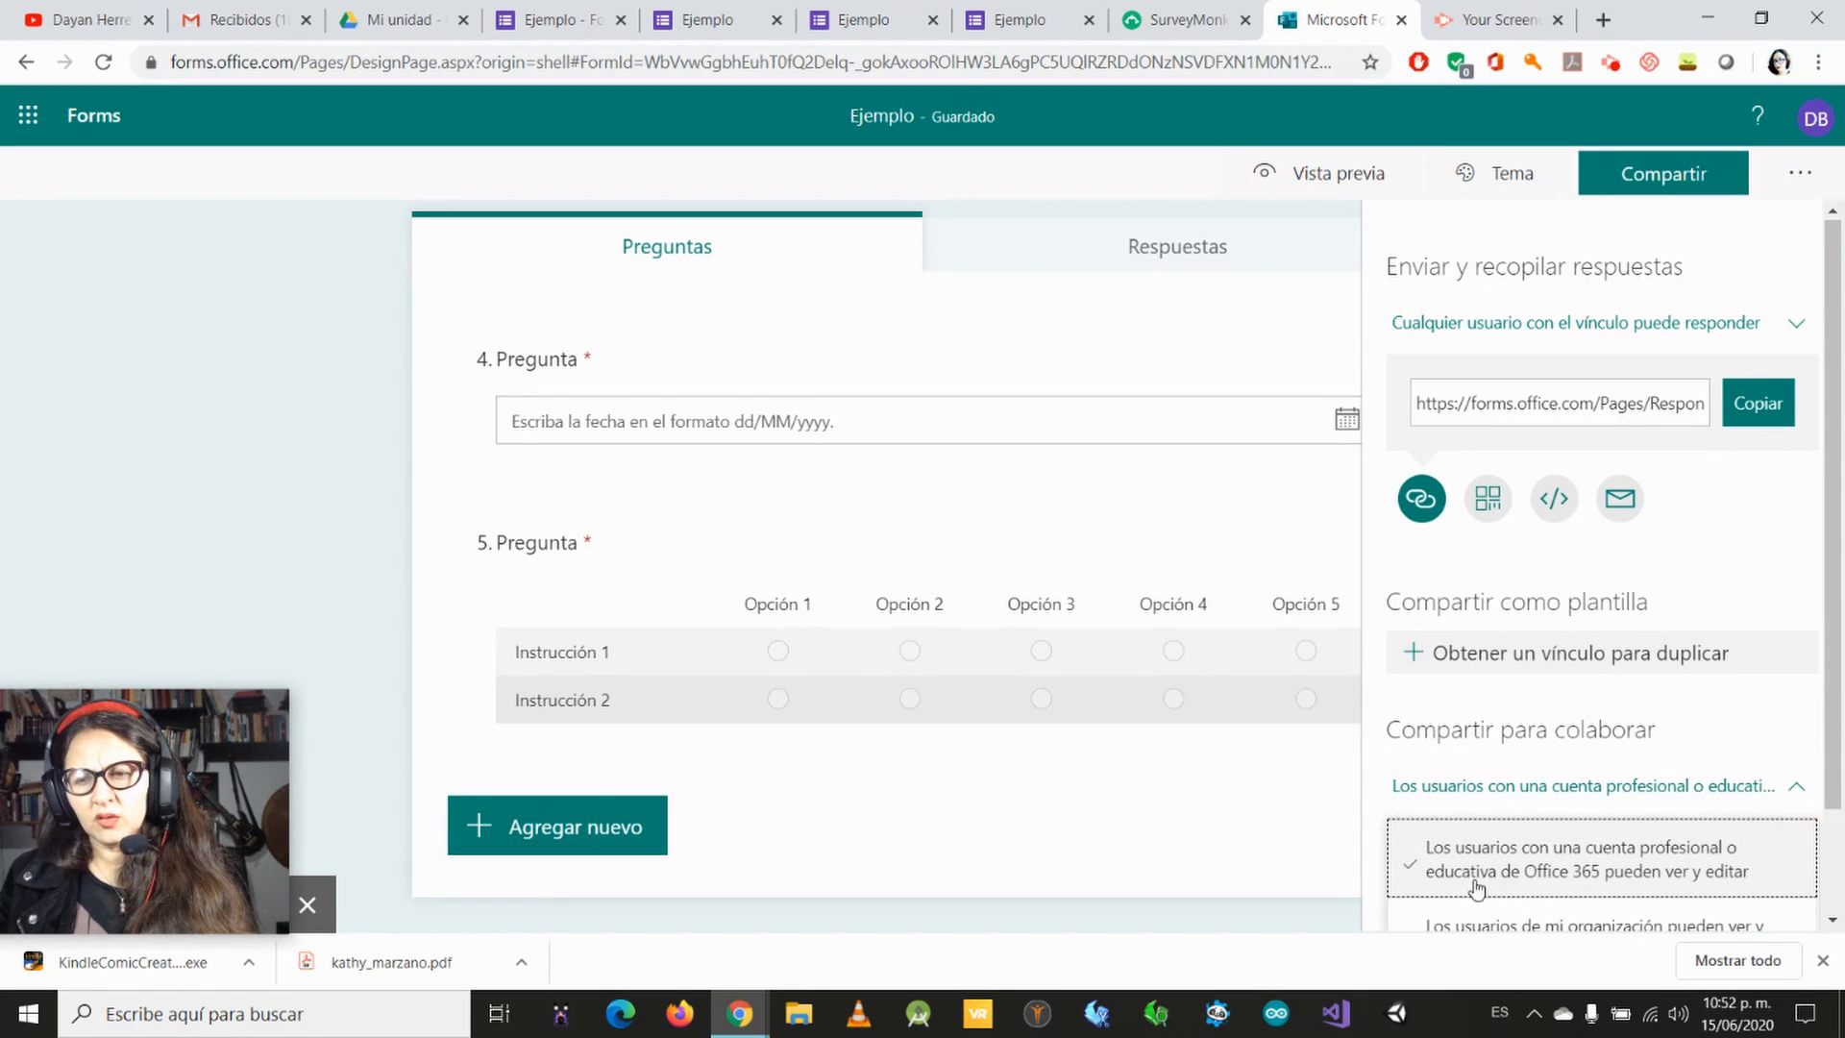
pyautogui.click(1580, 924)
pyautogui.click(1793, 784)
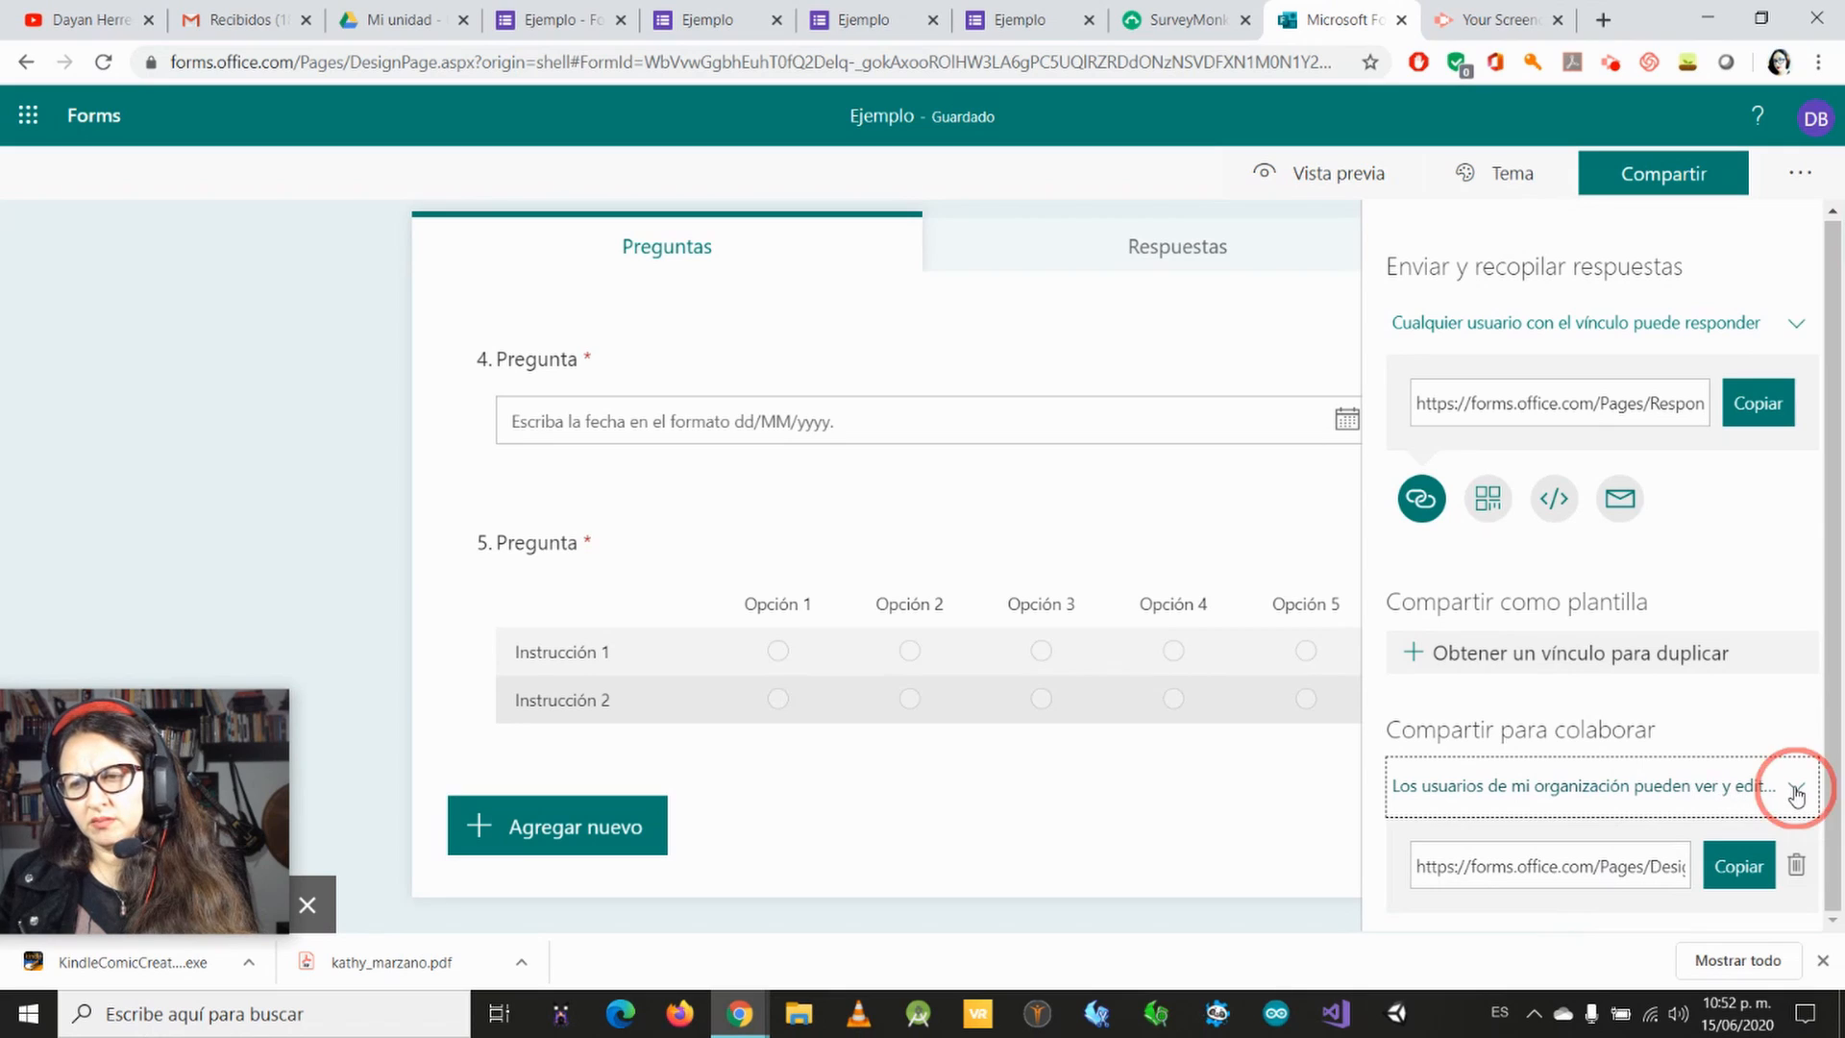
pyautogui.click(1697, 815)
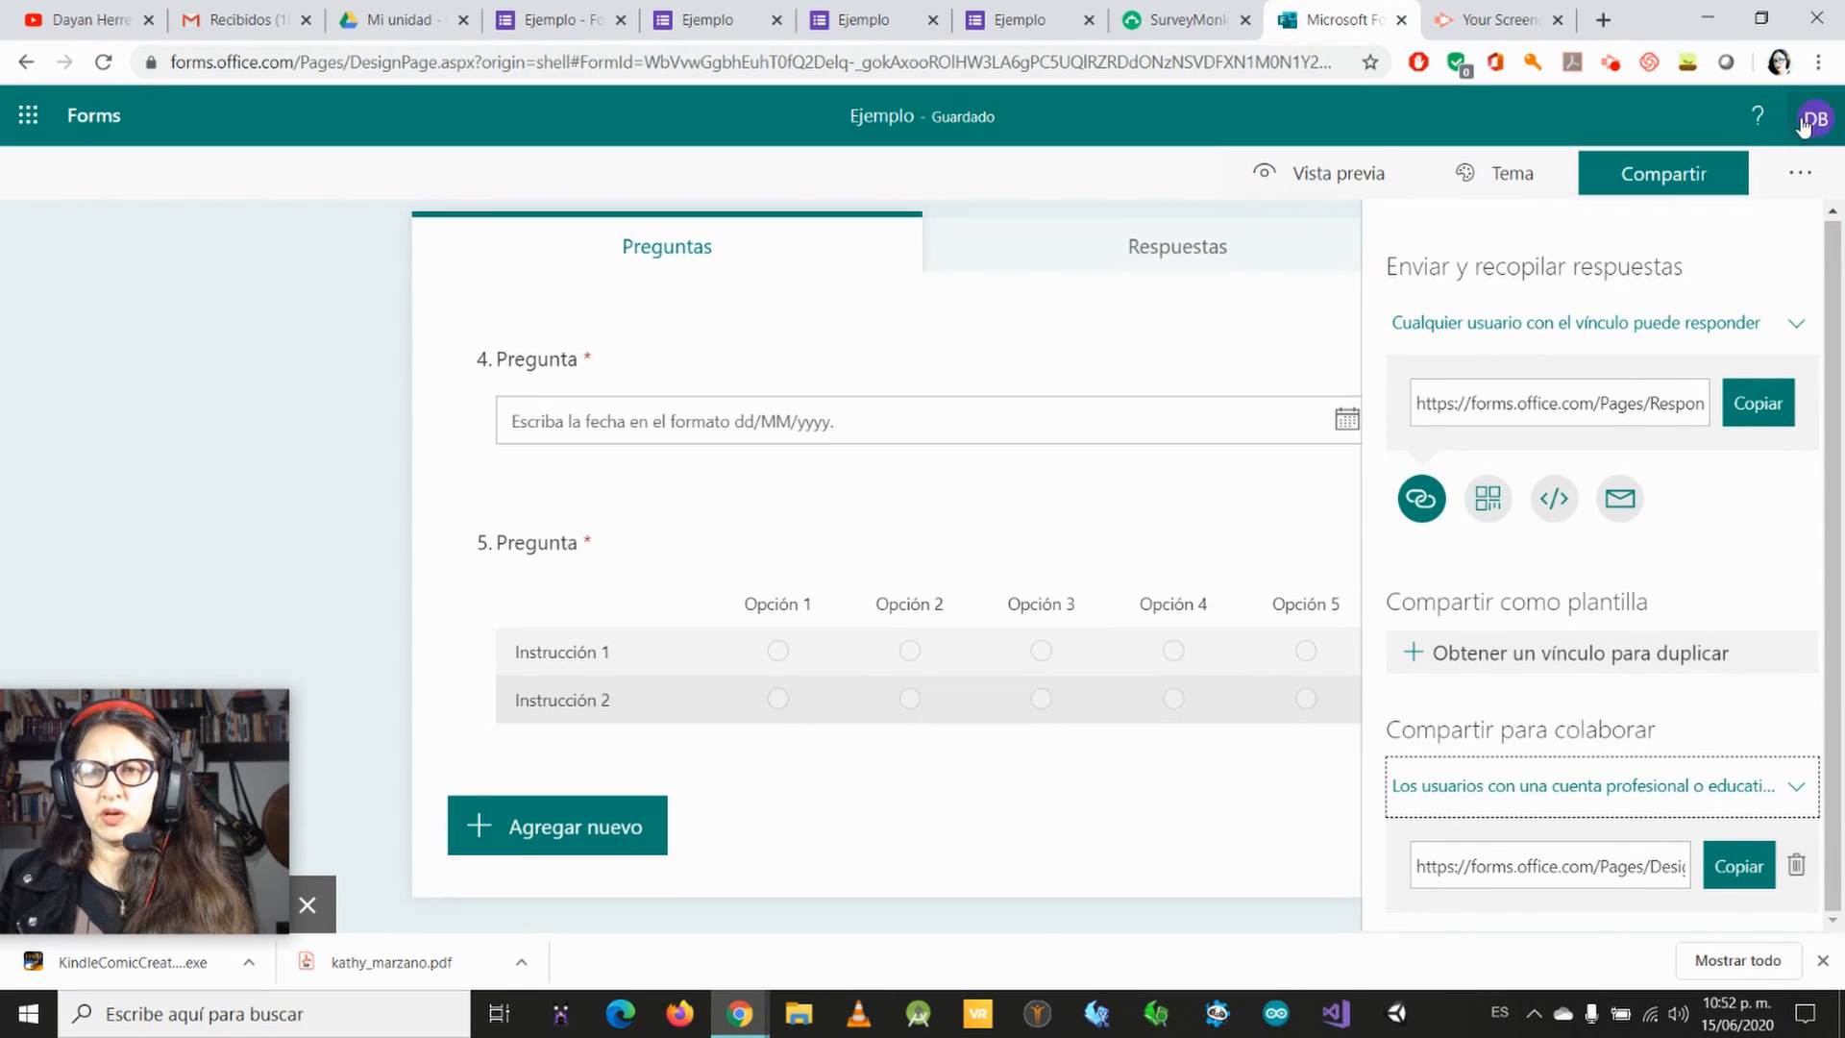
# Step: Show the form's additional options, such as Configuración and Multilingüe, and view the Respuestas summary
pyautogui.click(1799, 173)
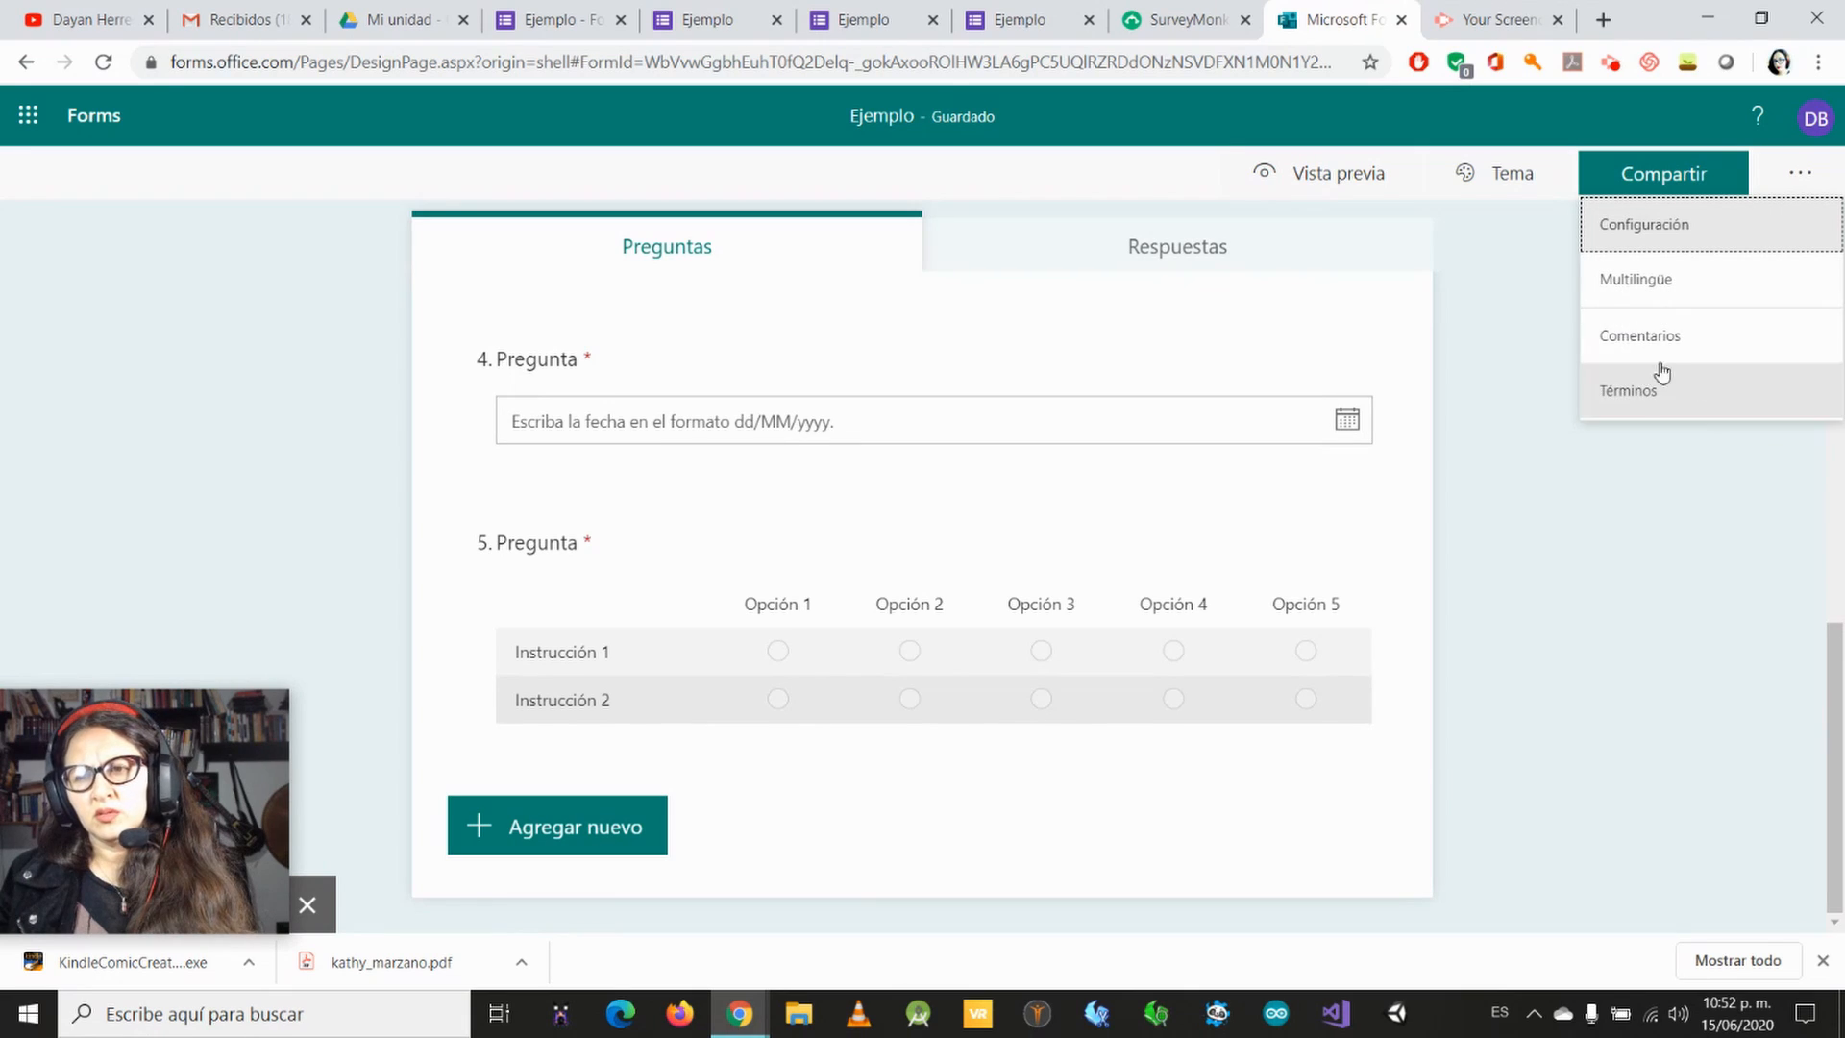
pyautogui.click(1510, 294)
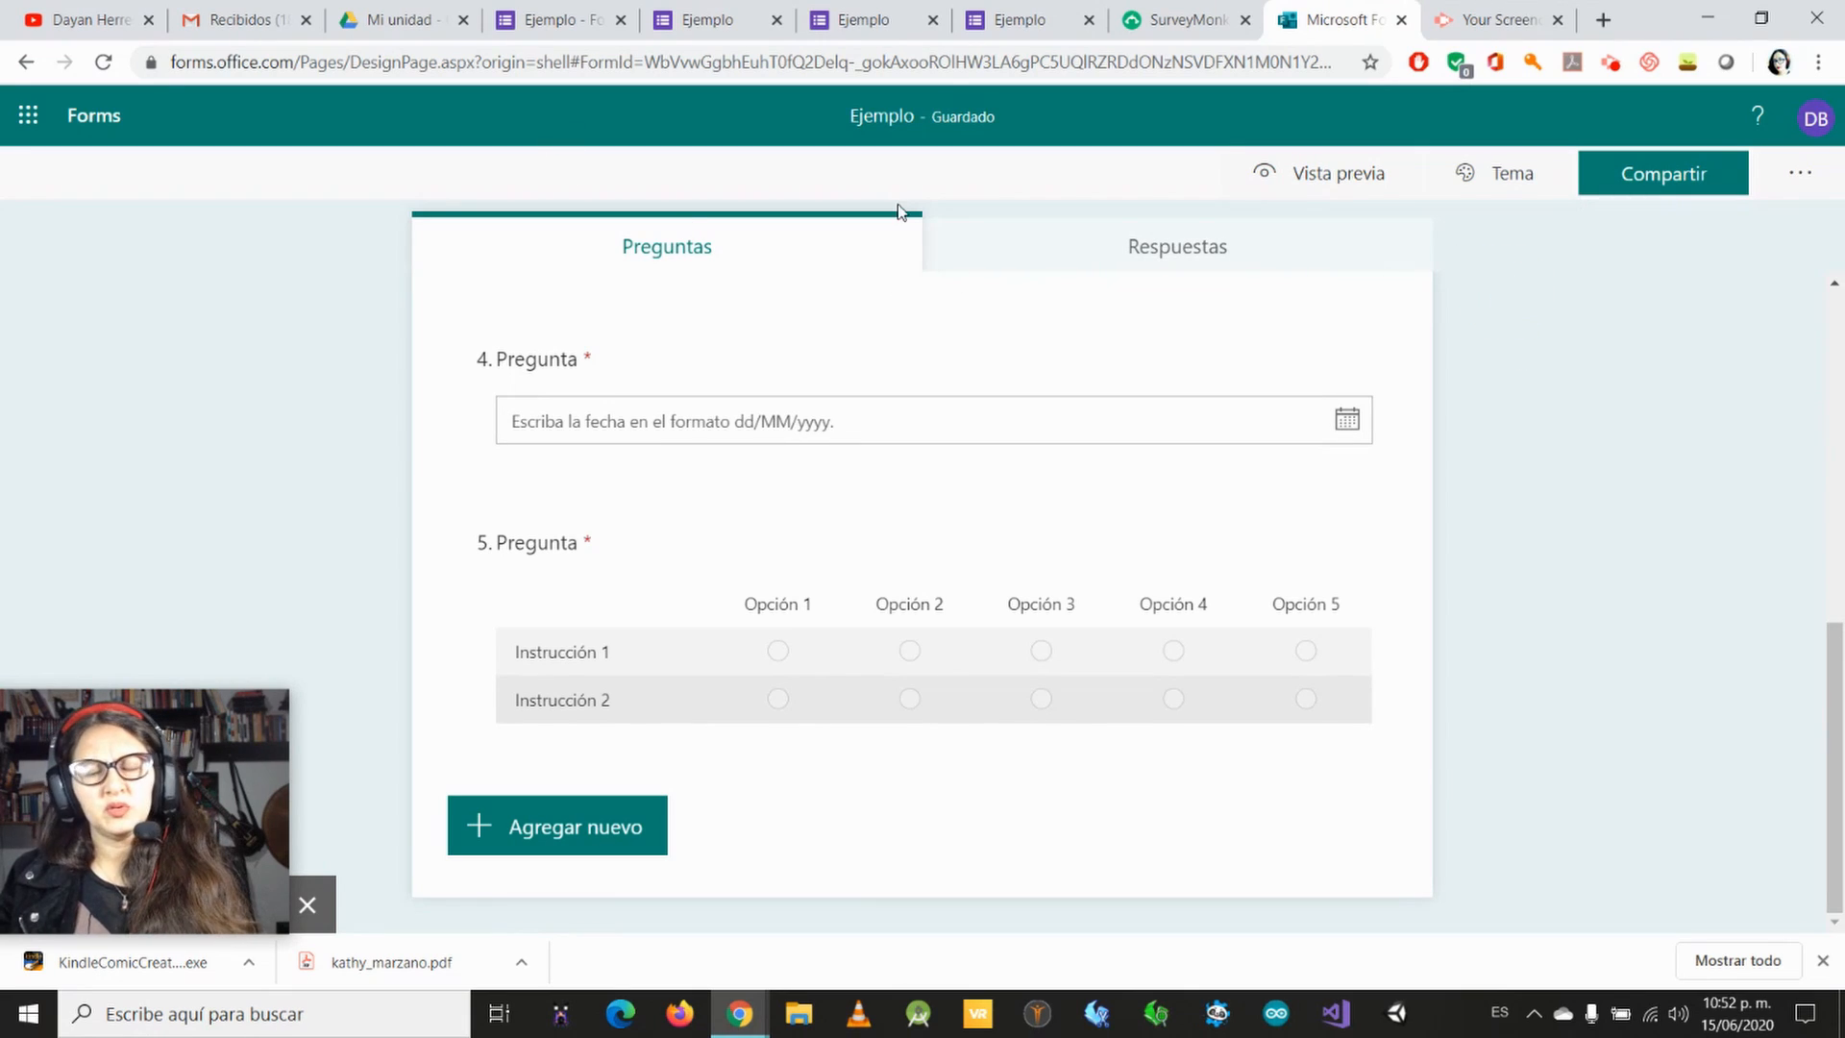
pyautogui.click(1166, 247)
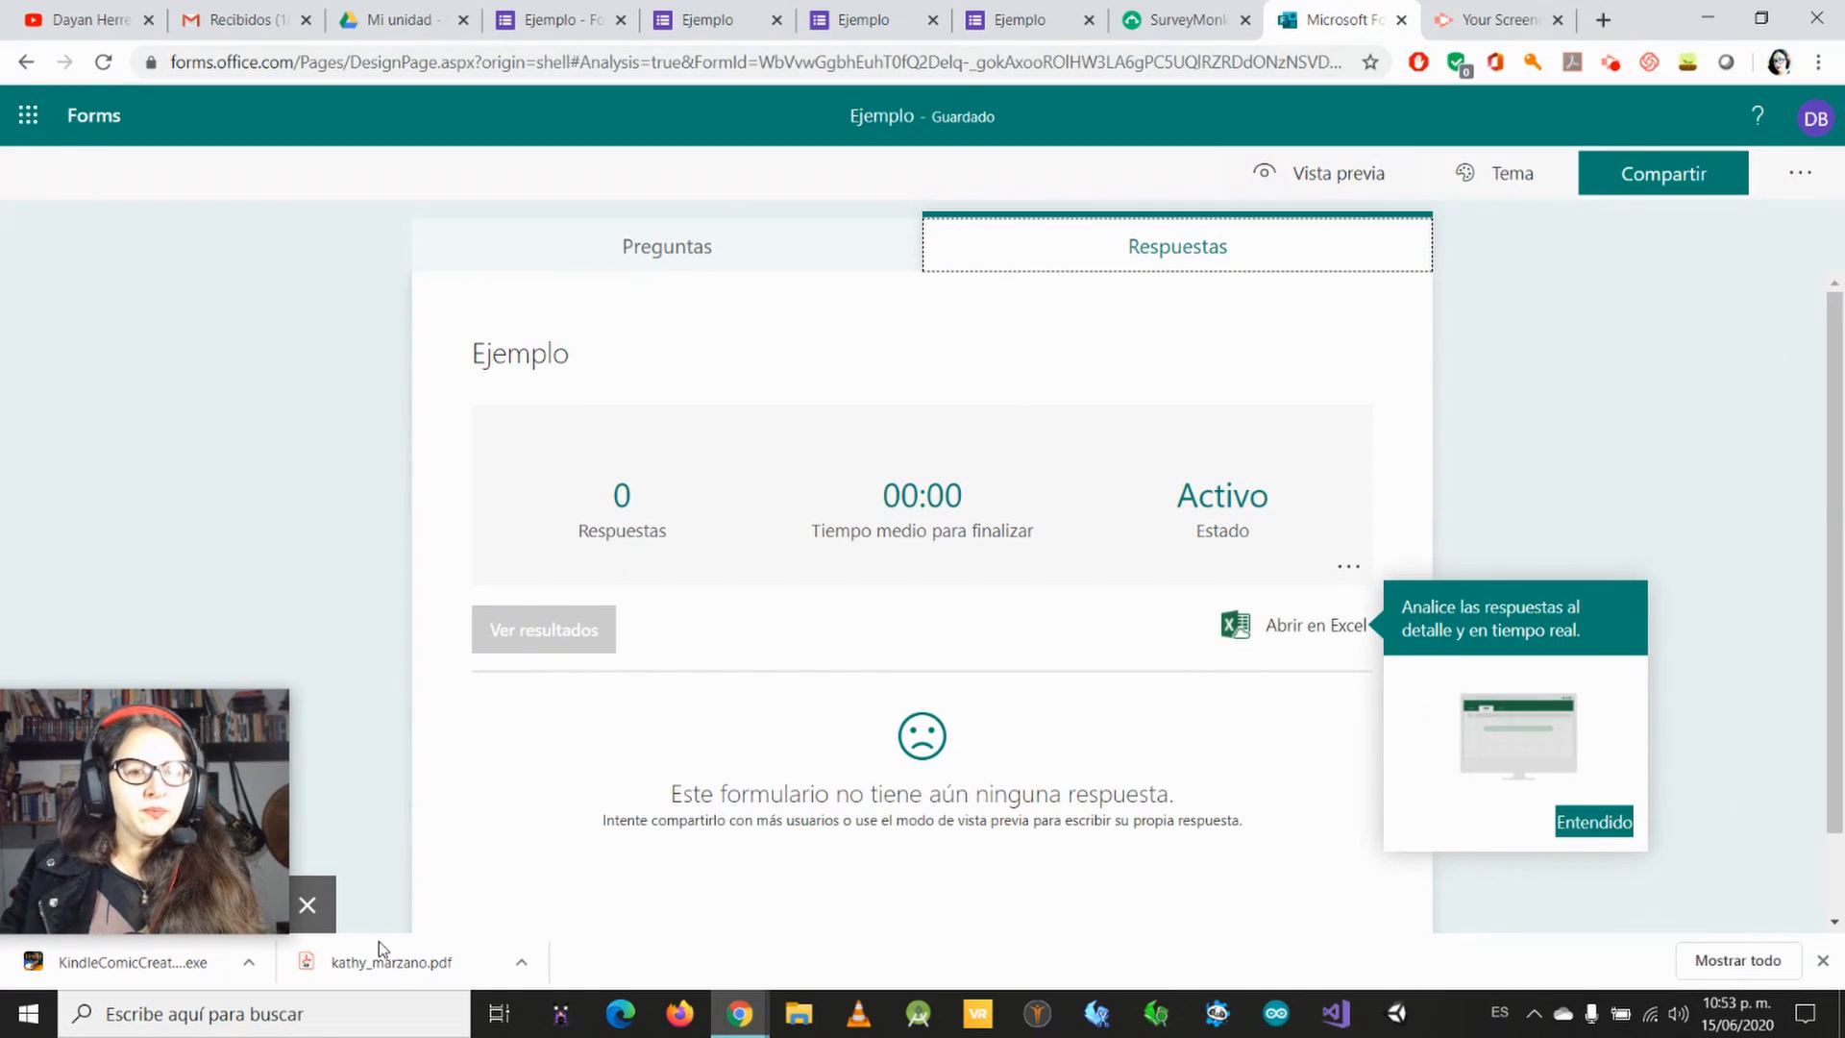
pyautogui.moveTo(223, 757)
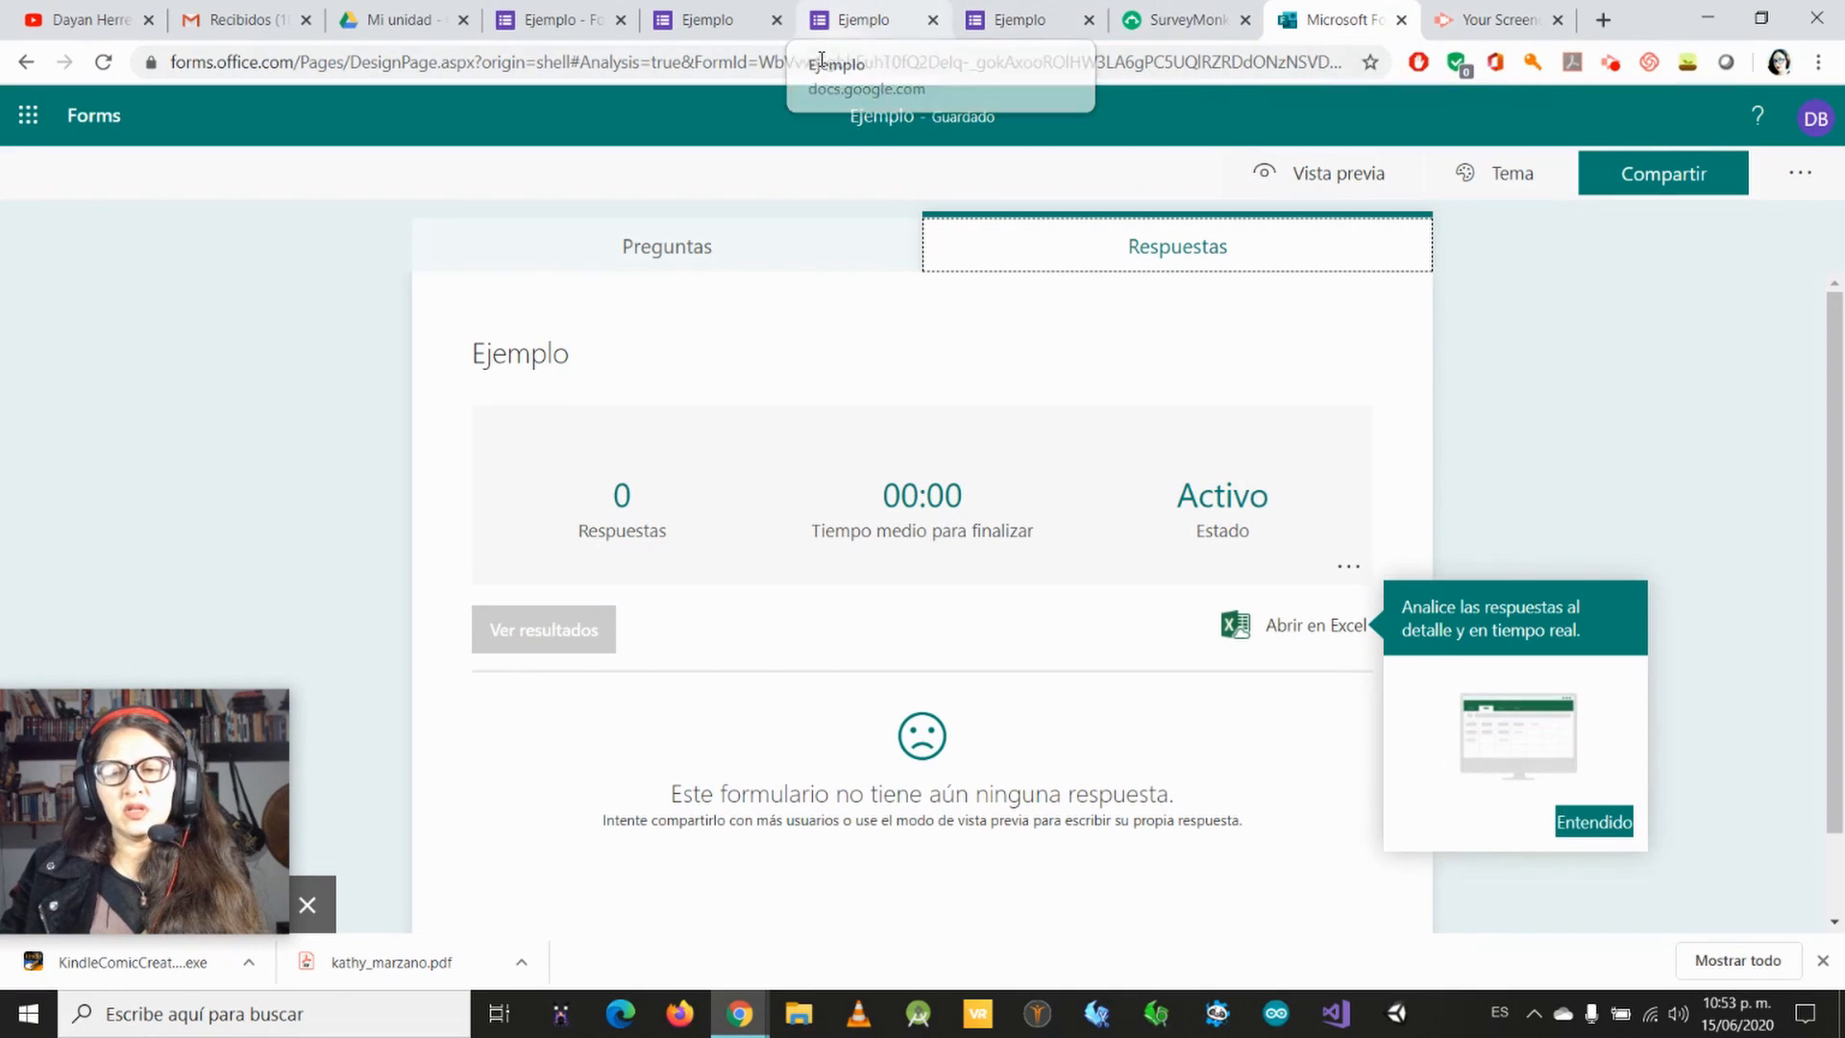
# Step: Revisit the SurveyMonkey, Google Forms and Microsoft Forms examples, and switch to Screencastify's My Recordings page
pyautogui.click(1189, 23)
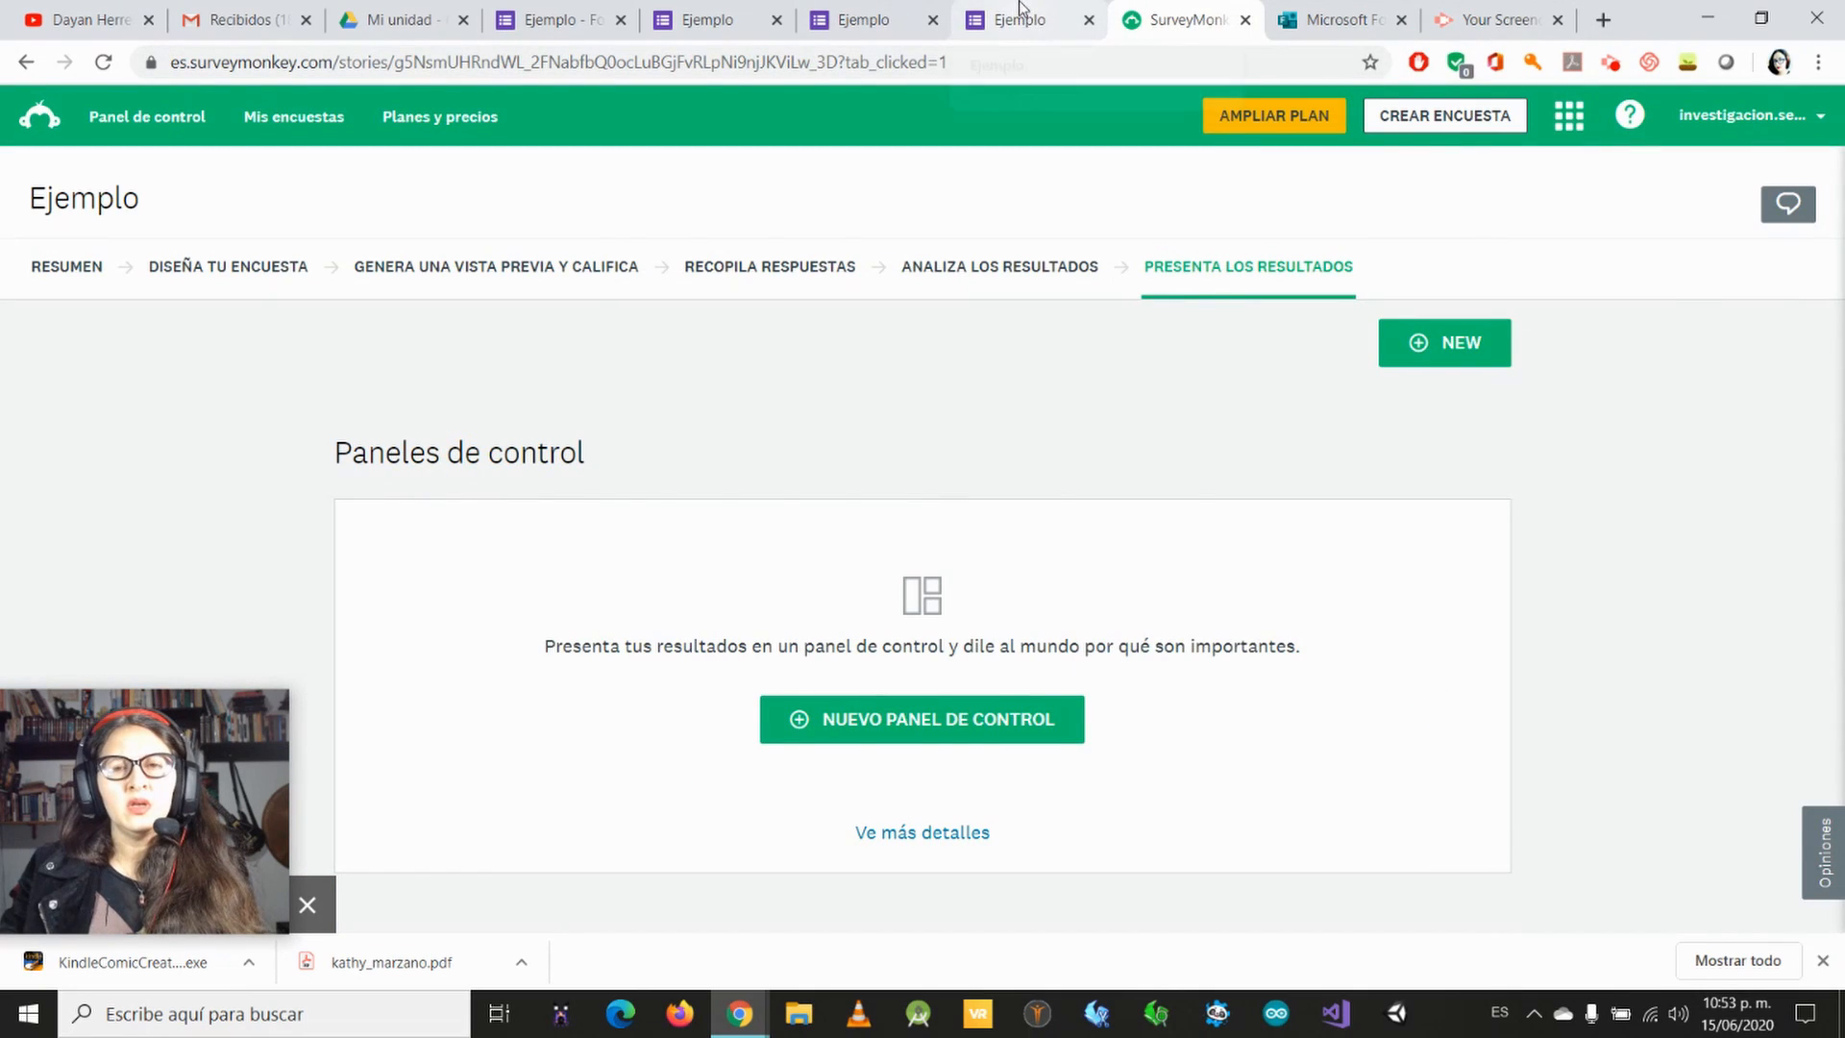
pyautogui.click(1023, 19)
pyautogui.click(1164, 19)
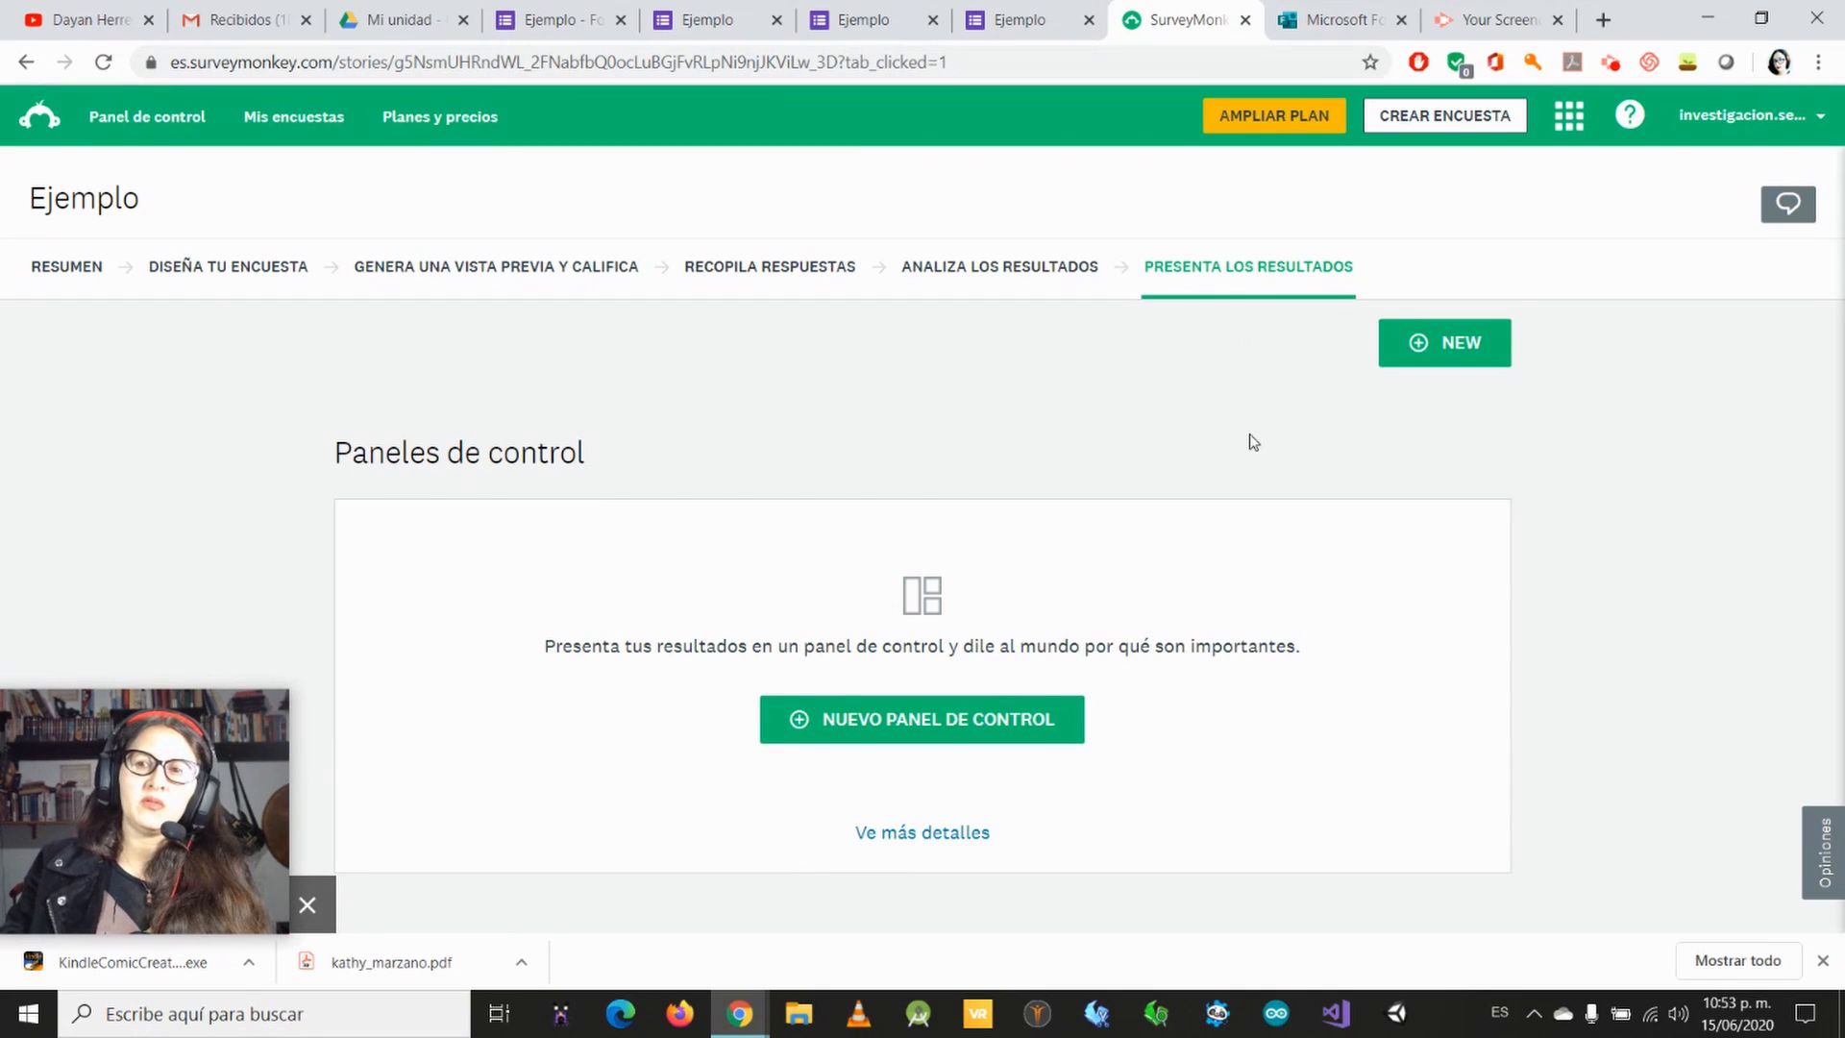
pyautogui.click(1321, 19)
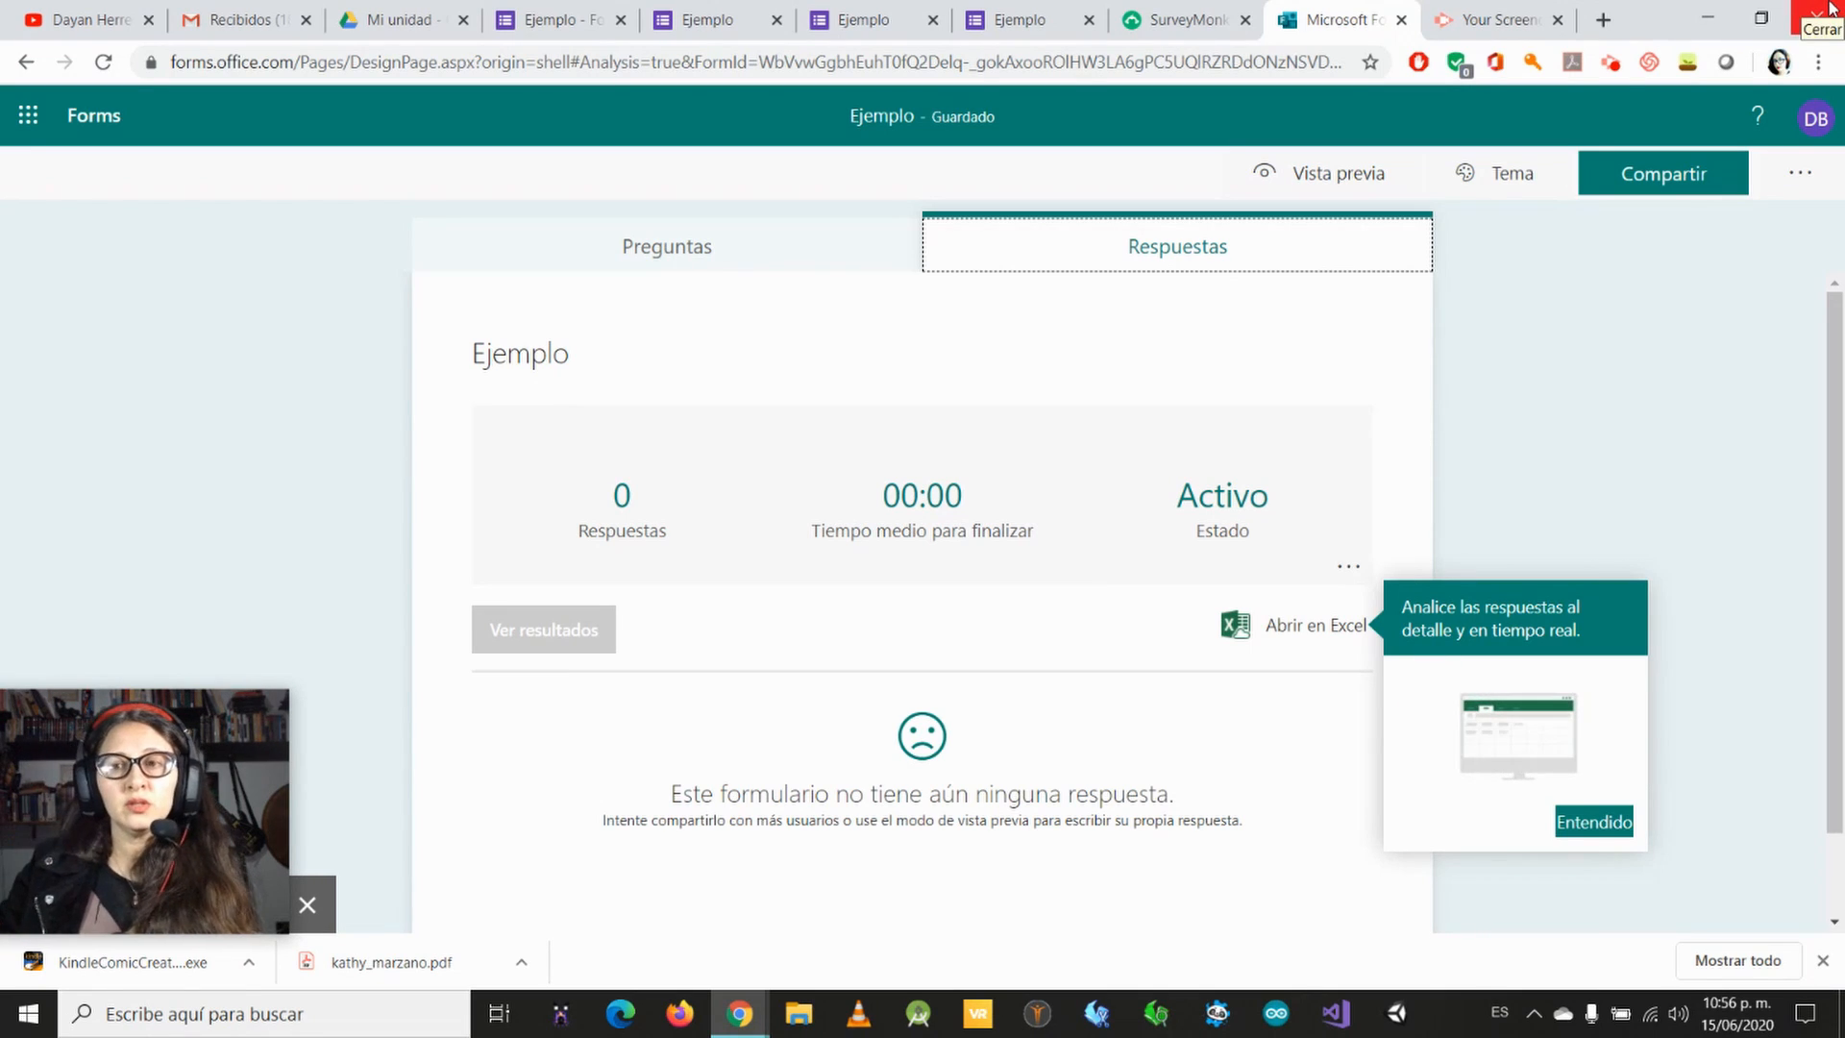
pyautogui.click(1494, 21)
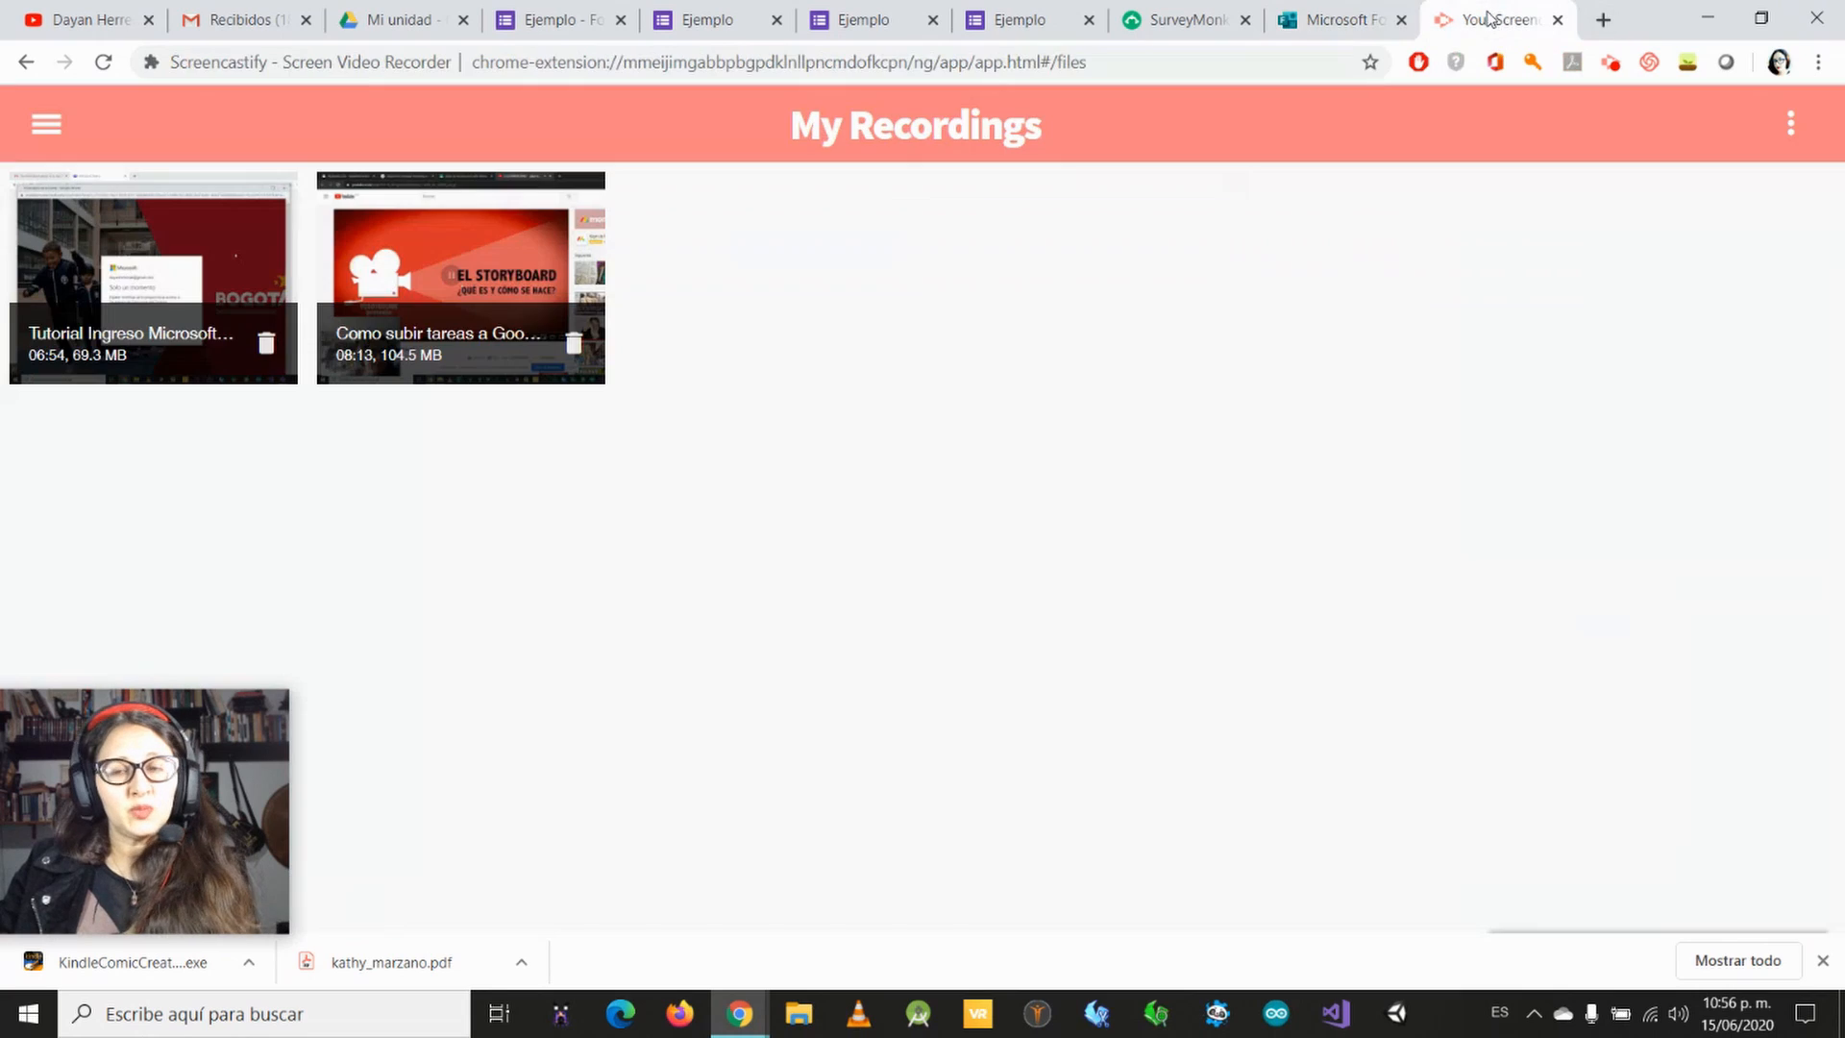